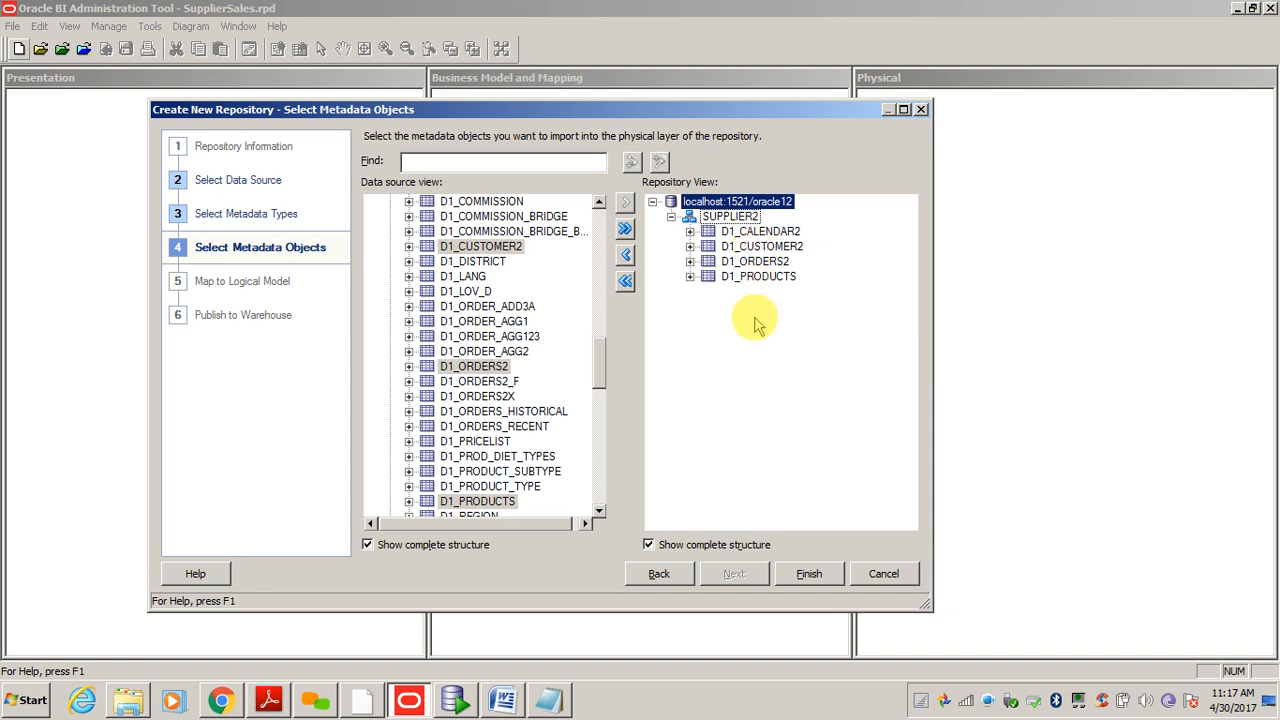
- Finish the import and expand localhost:1521/oracle12 and SUPPLIER2 to list the four imported tables
left_click(810, 576)
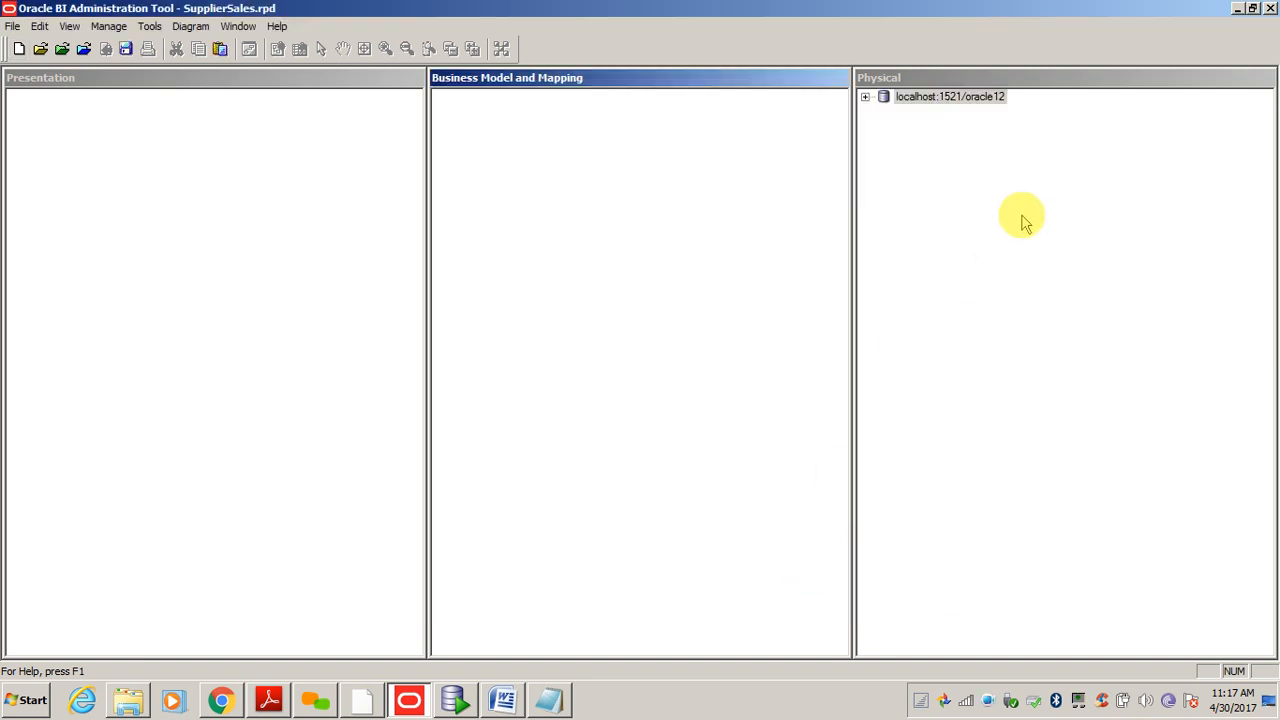
left_click(966, 180)
left_click(865, 97)
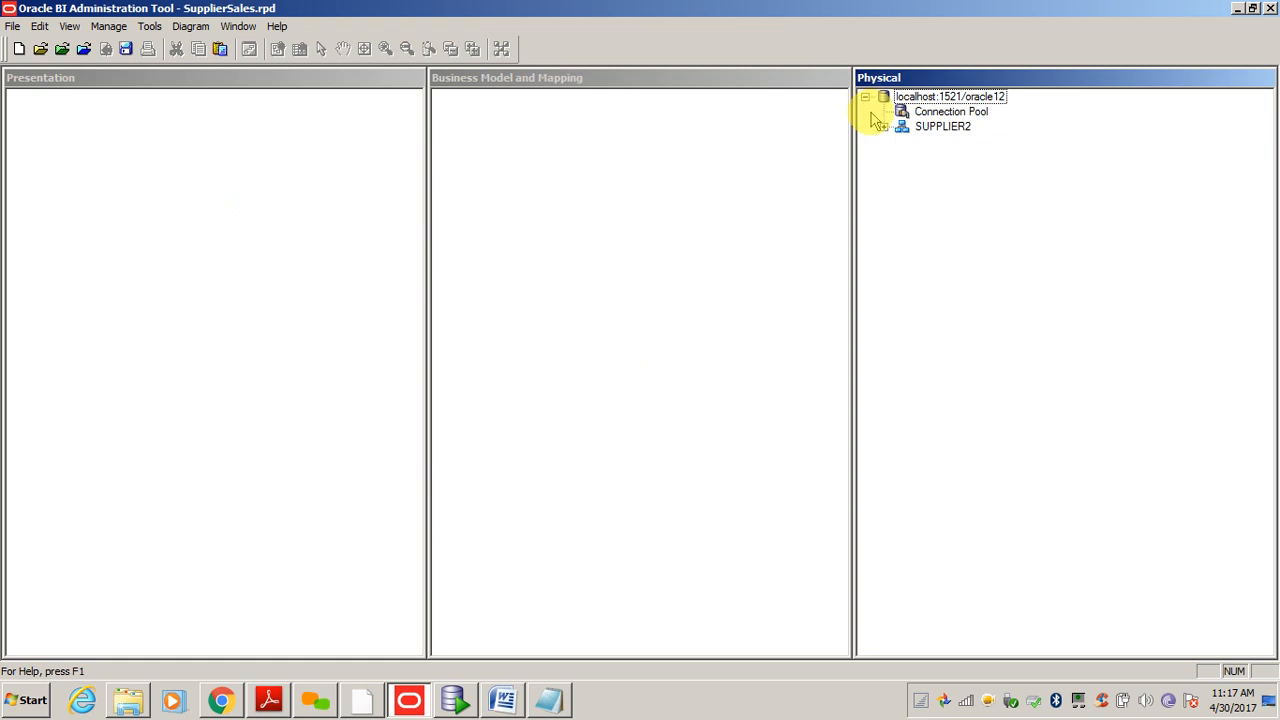
left_click(884, 127)
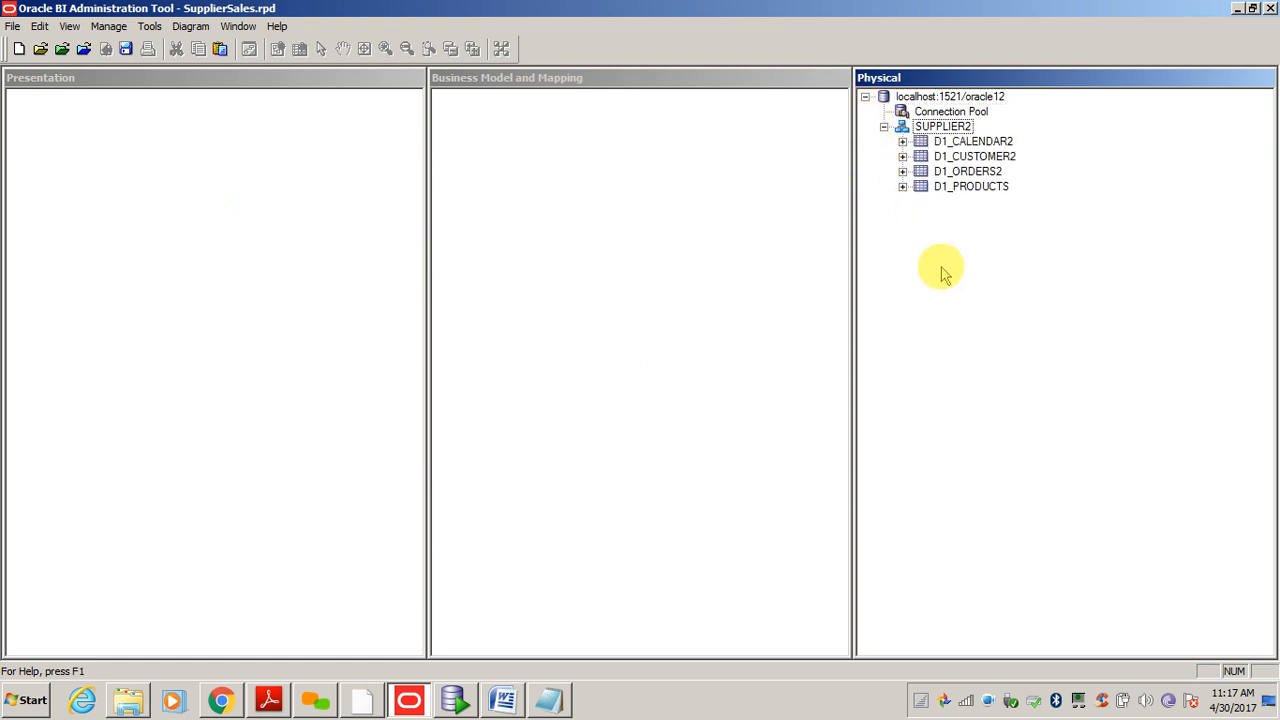
left_click(930, 97)
left_click(950, 157)
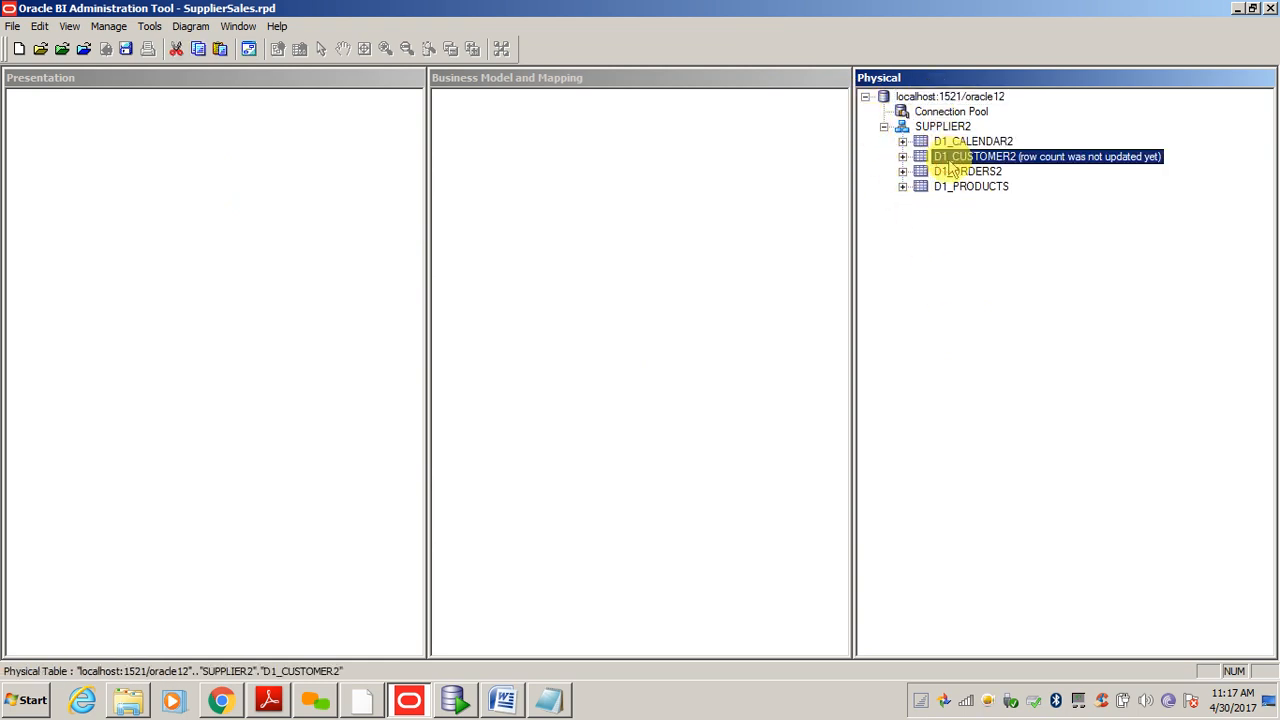
left_click(952, 223)
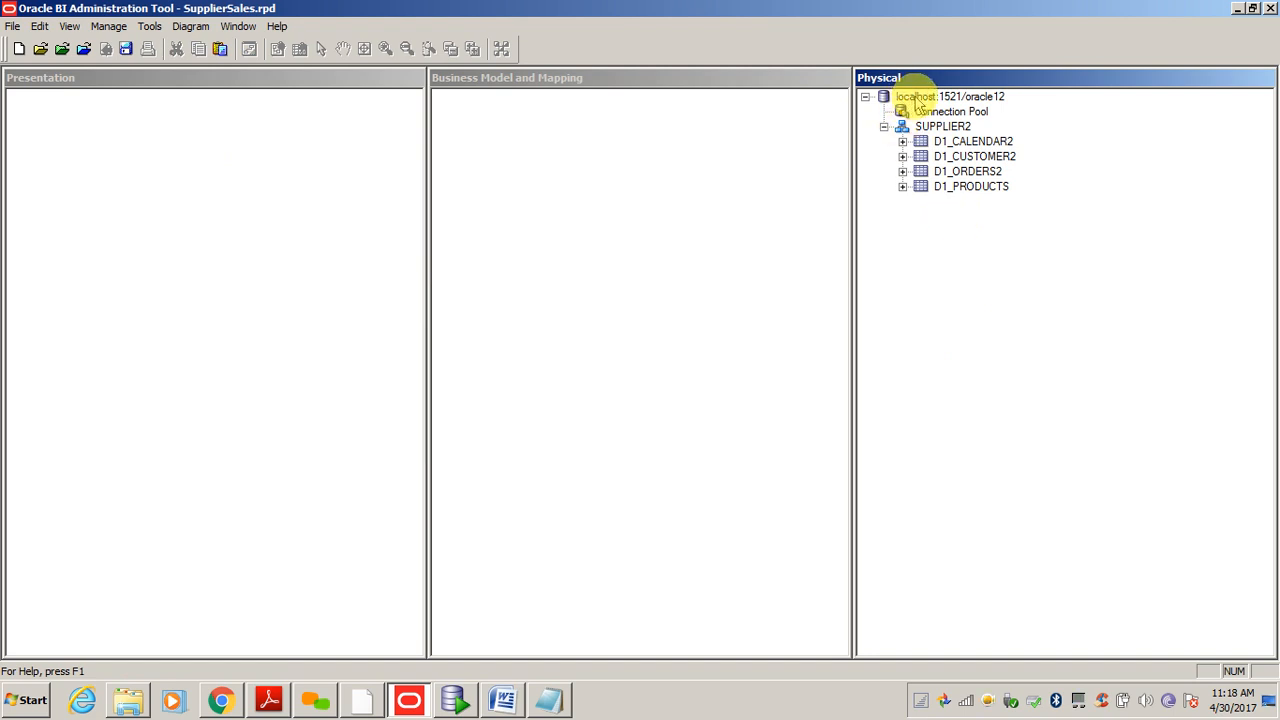
left_click(882, 97)
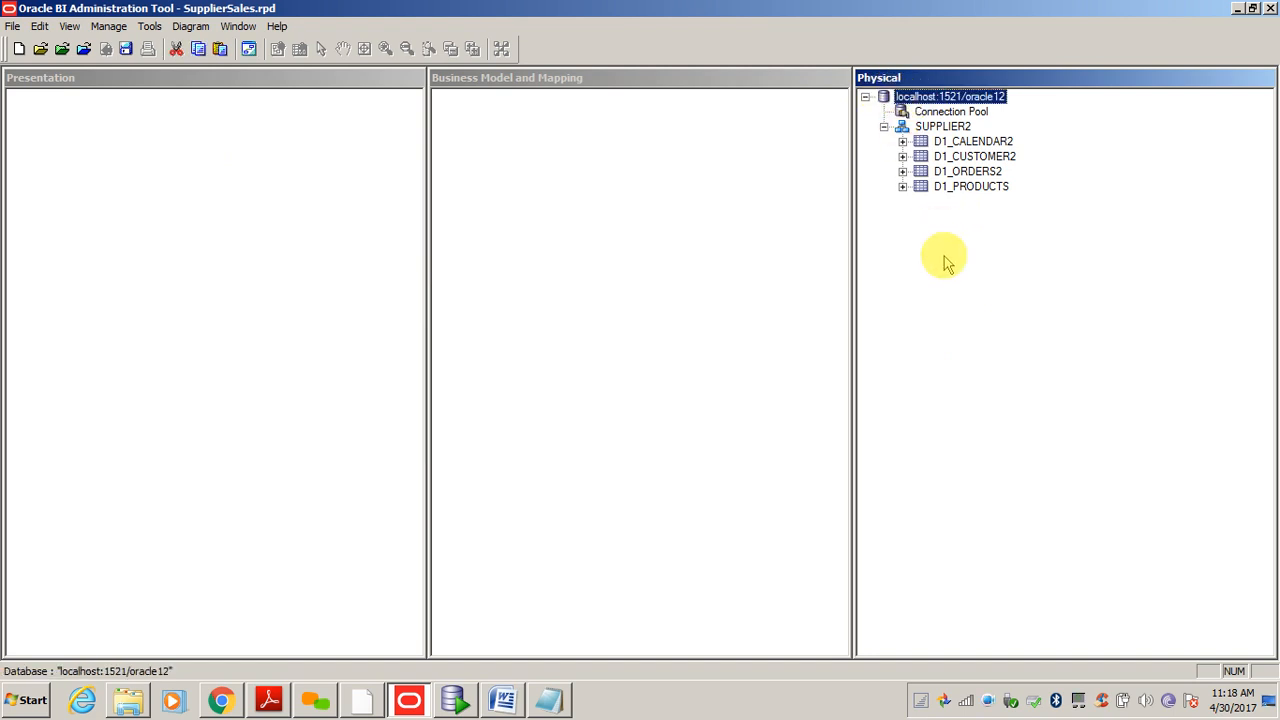
- In the database properties, change the name to 'Supplier Database' and leave the type as Oracle 11g
double_click(945, 96)
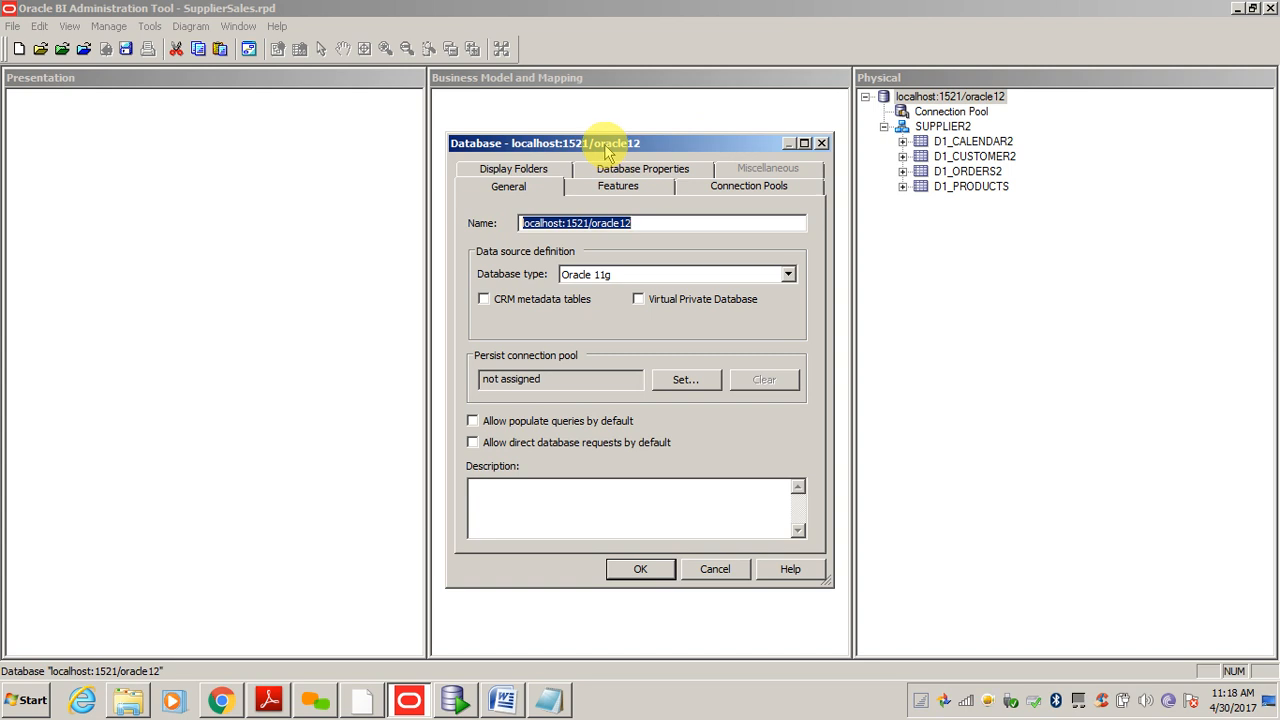
mouse_move(604, 146)
left_mouse_down()
mouse_move(591, 116)
mouse_move(600, 130)
left_mouse_up()
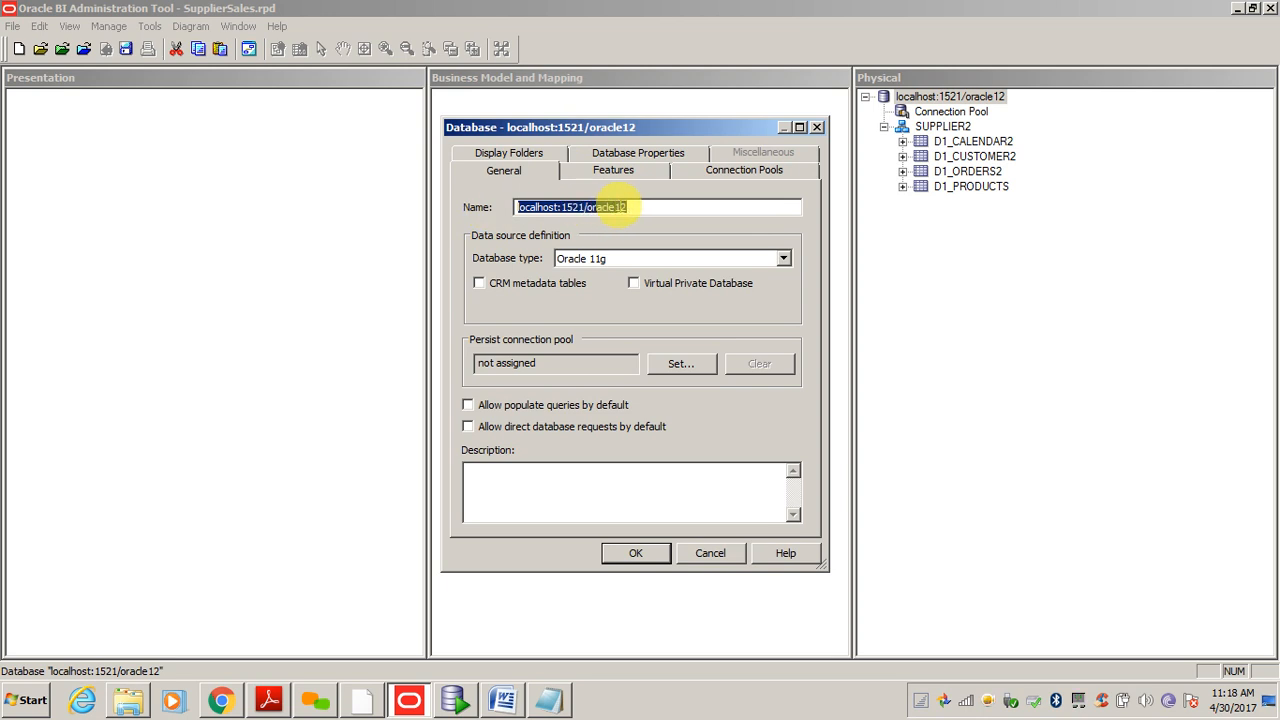
type("Oracle")
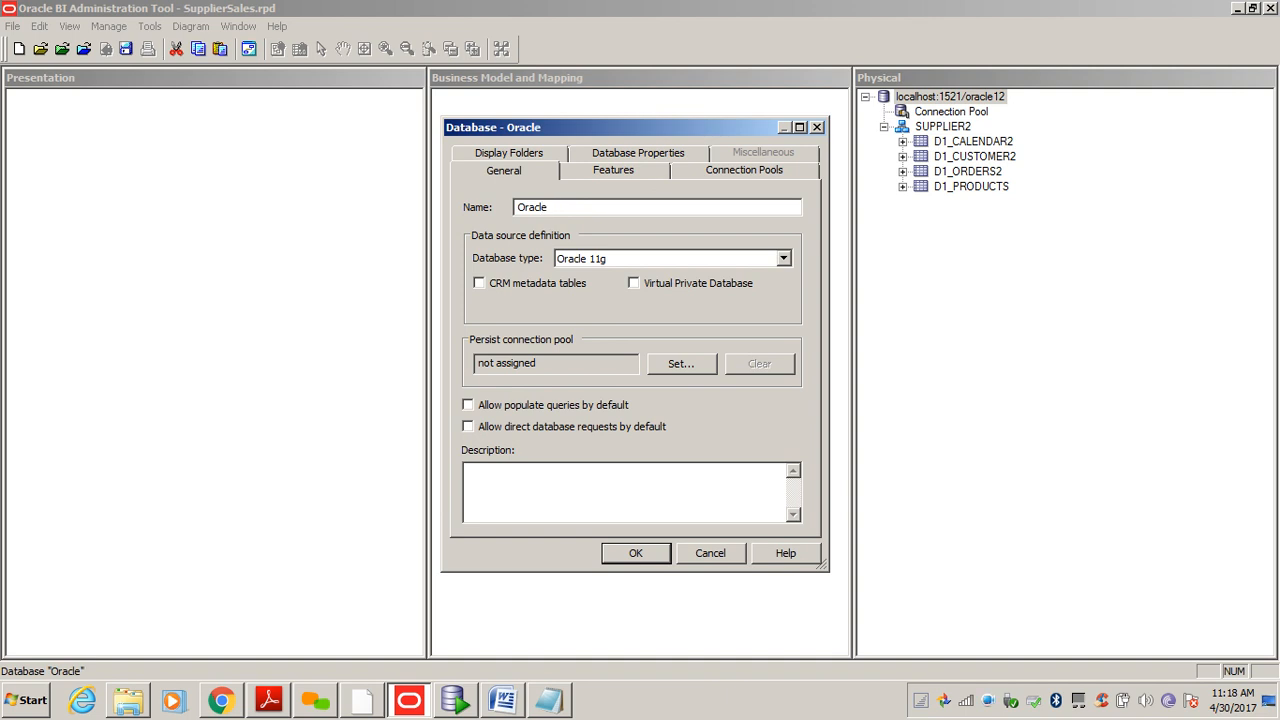
key("BackSpace")
key("BackSpace")
key("BackSpace")
key("BackSpace")
key("BackSpace")
key("BackSpace")
type("Supplier Dat")
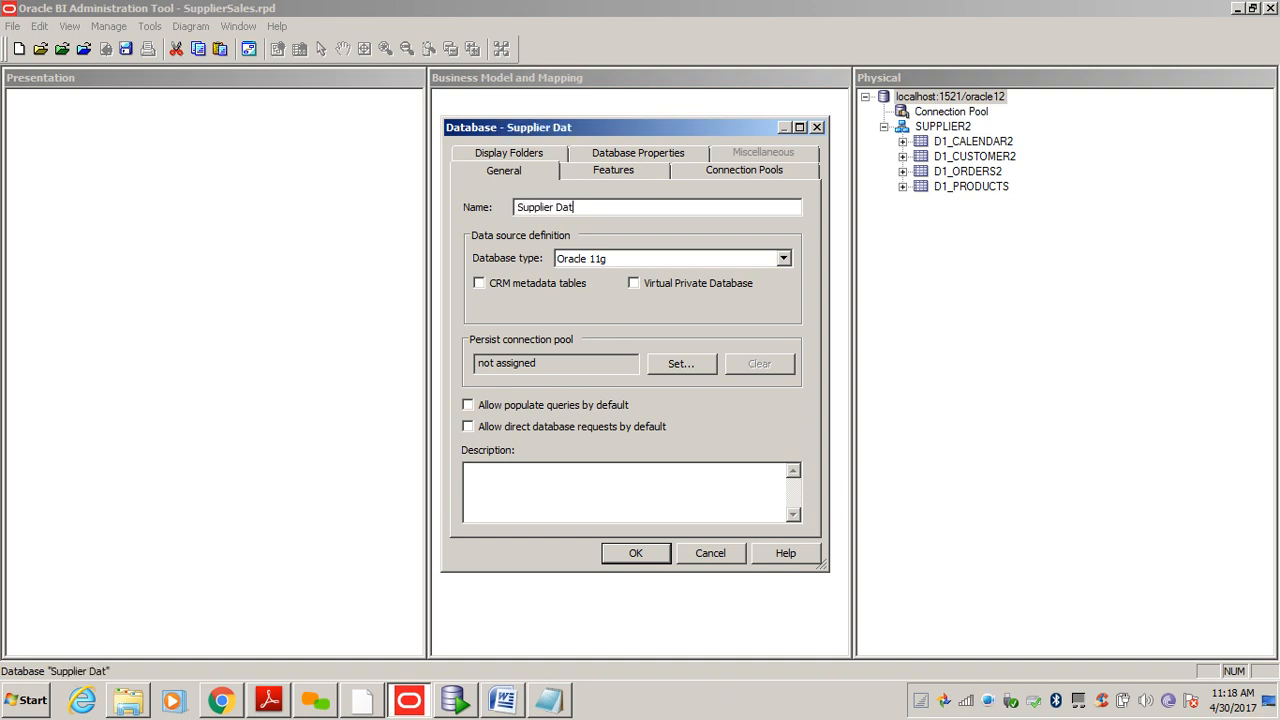
type("abase")
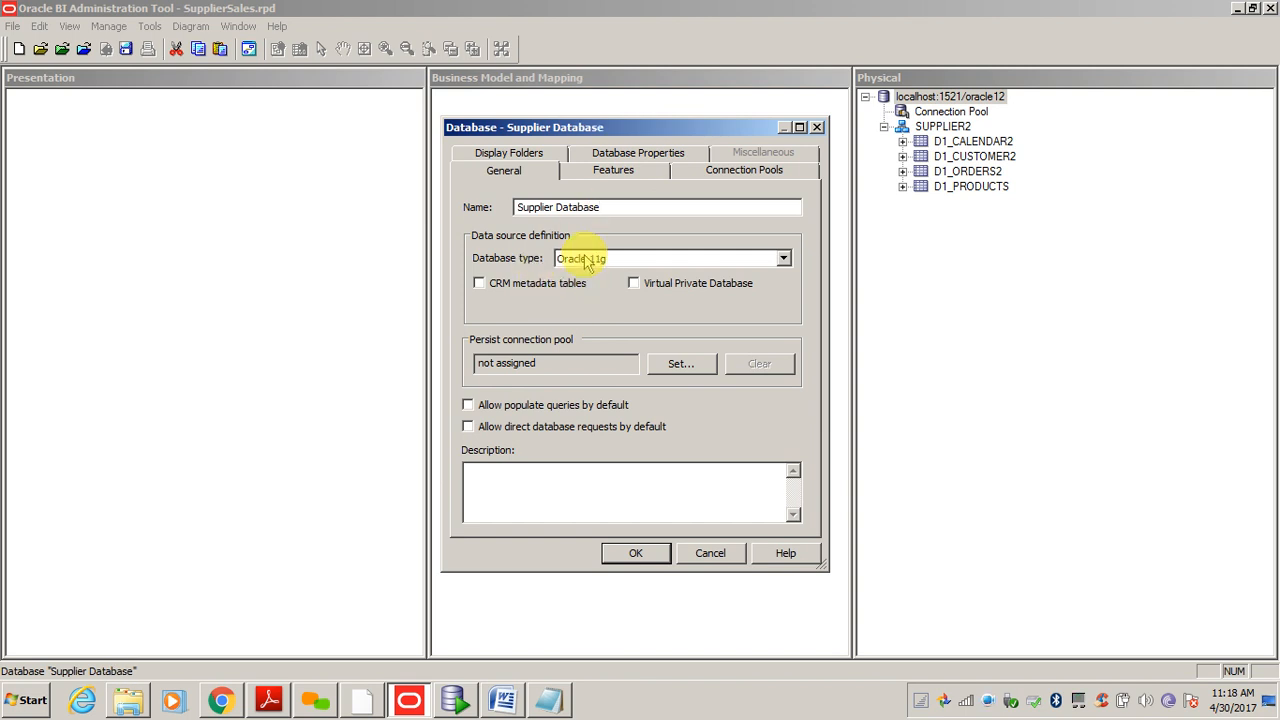
left_click(588, 259)
left_click(580, 261)
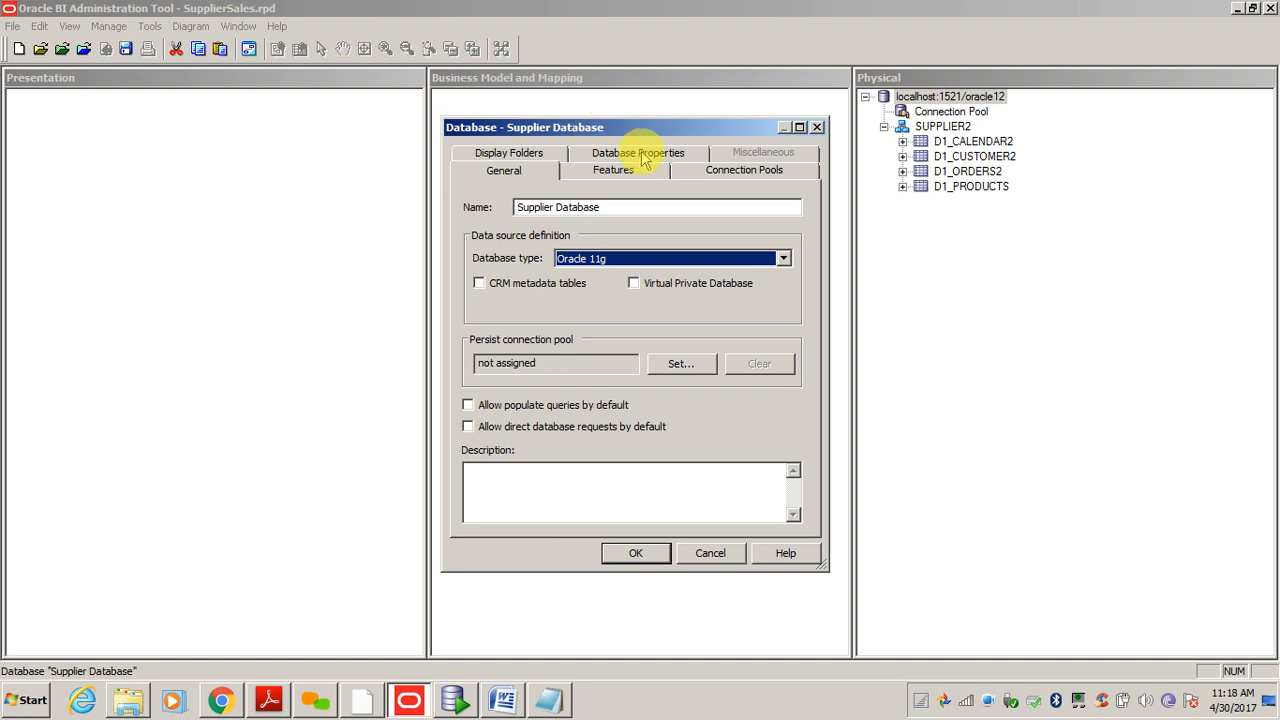
- Scroll through the database's list of supported features
left_click(610, 170)
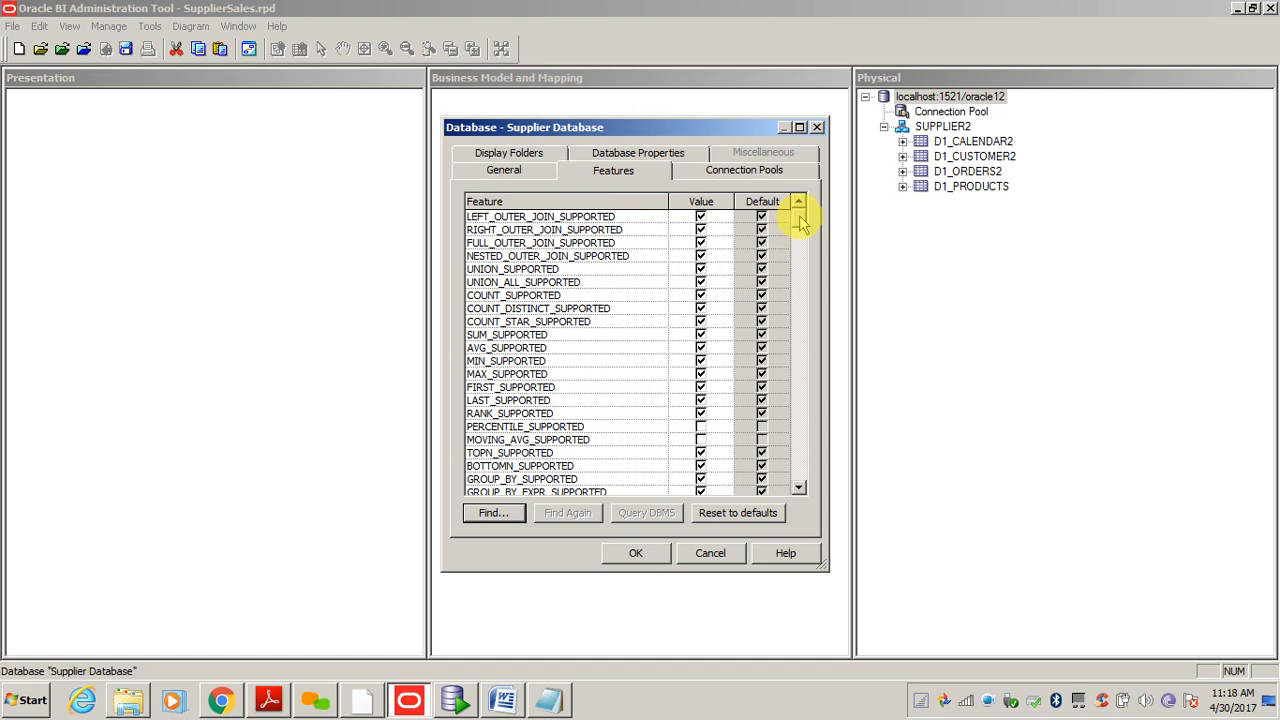
left_click_drag(800, 222, 800, 268)
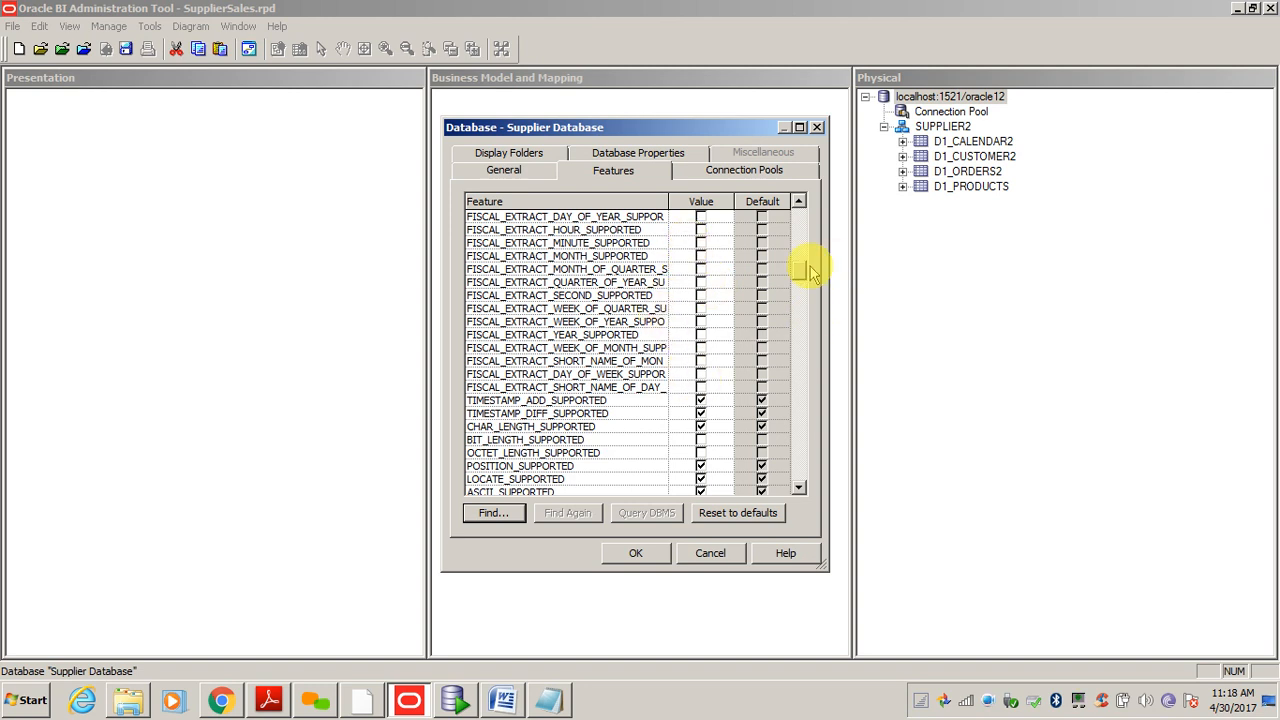
left_click_drag(805, 268, 803, 287)
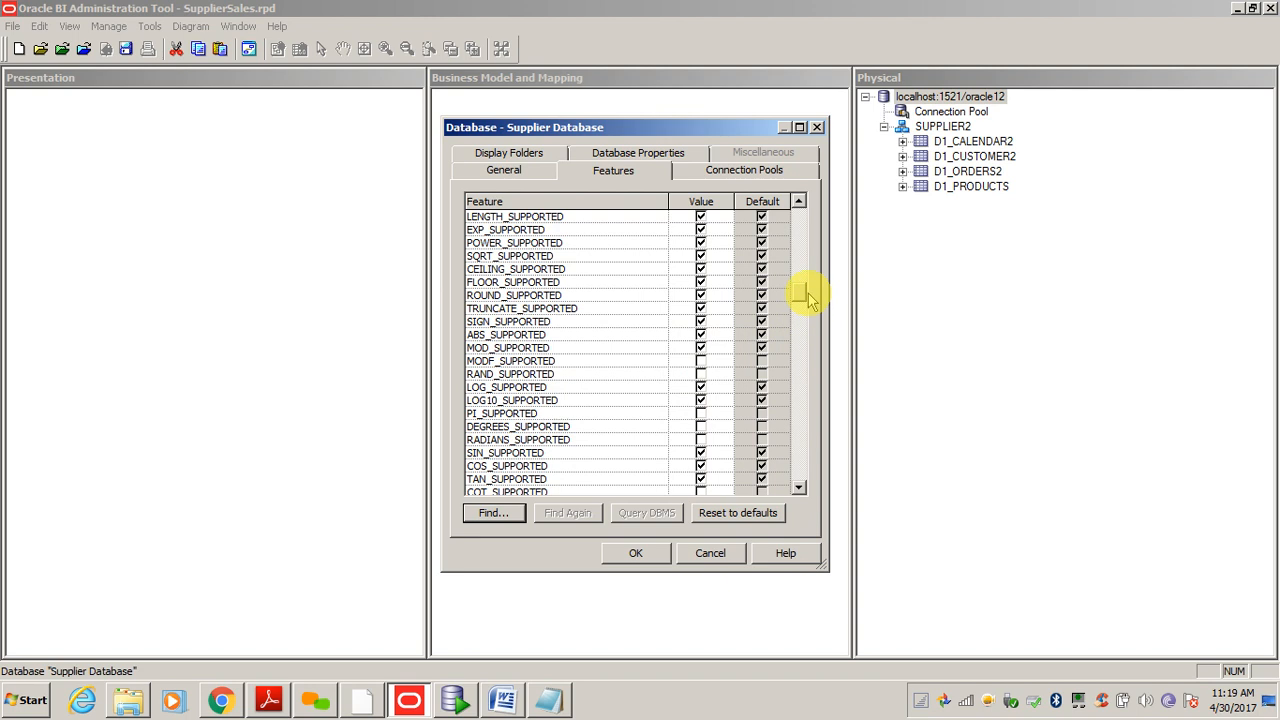
left_click_drag(803, 290, 803, 322)
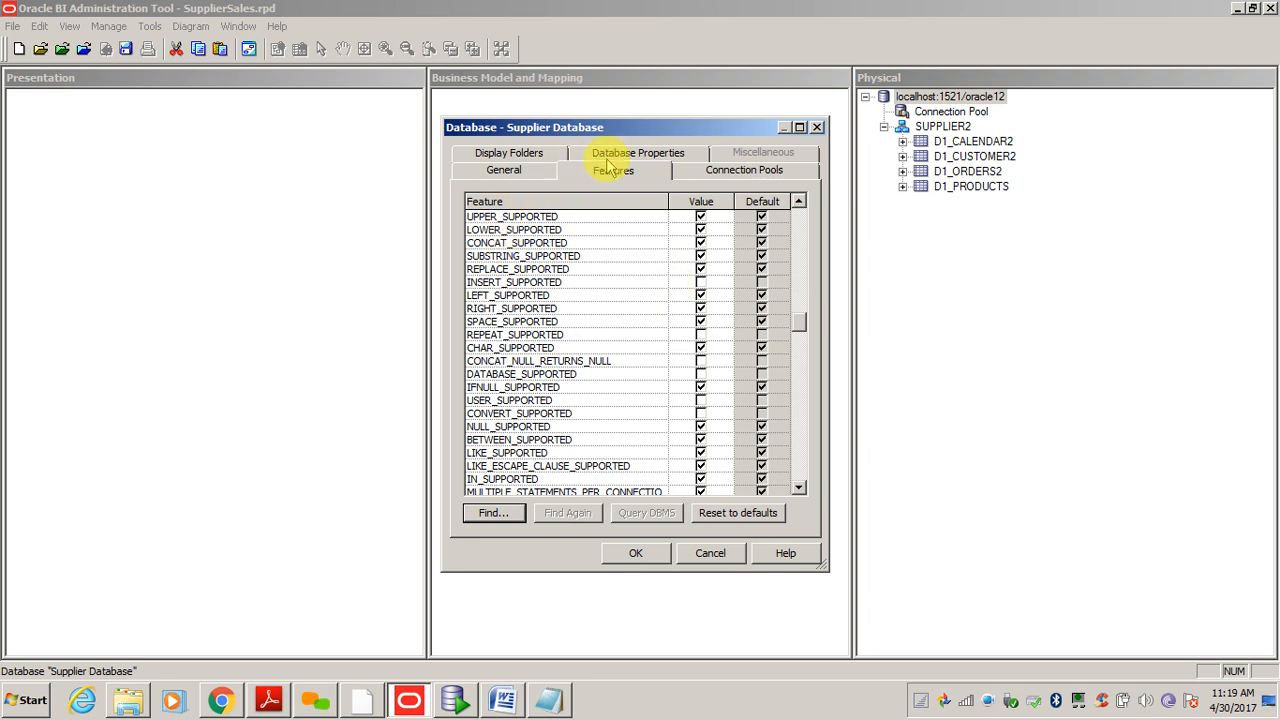
left_click(523, 176)
left_click(605, 172)
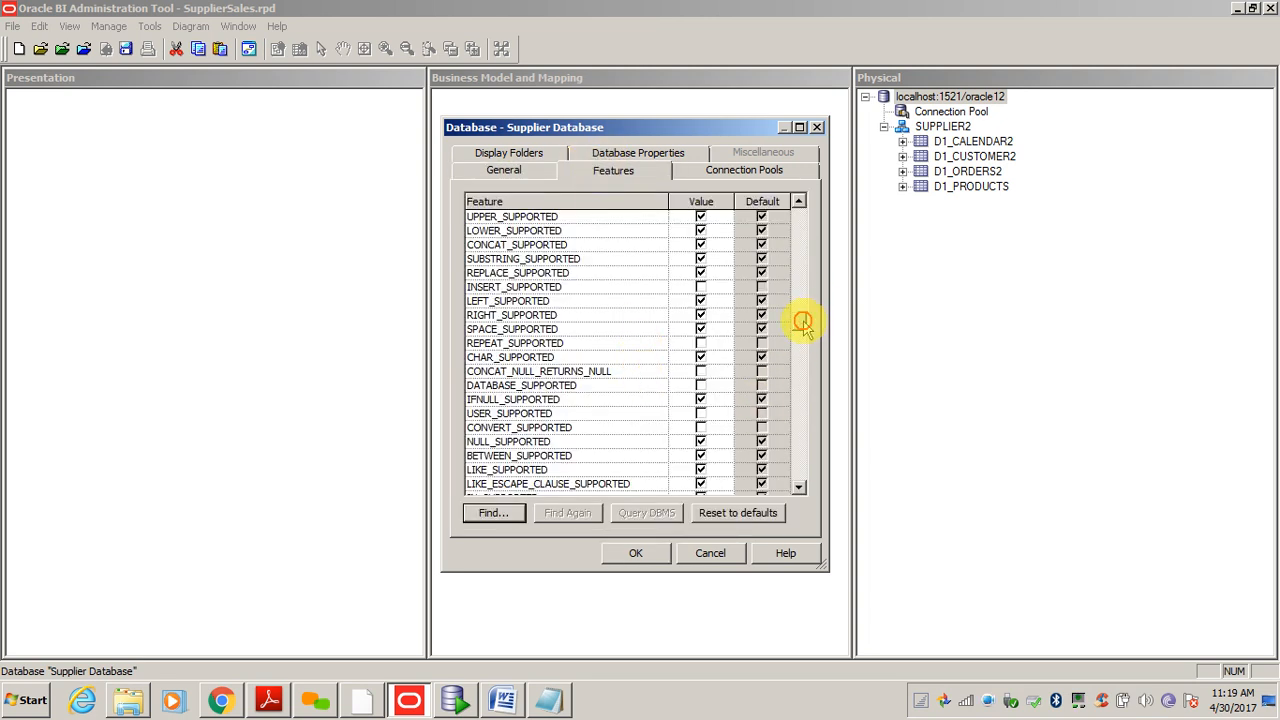
left_click_drag(800, 328, 803, 336)
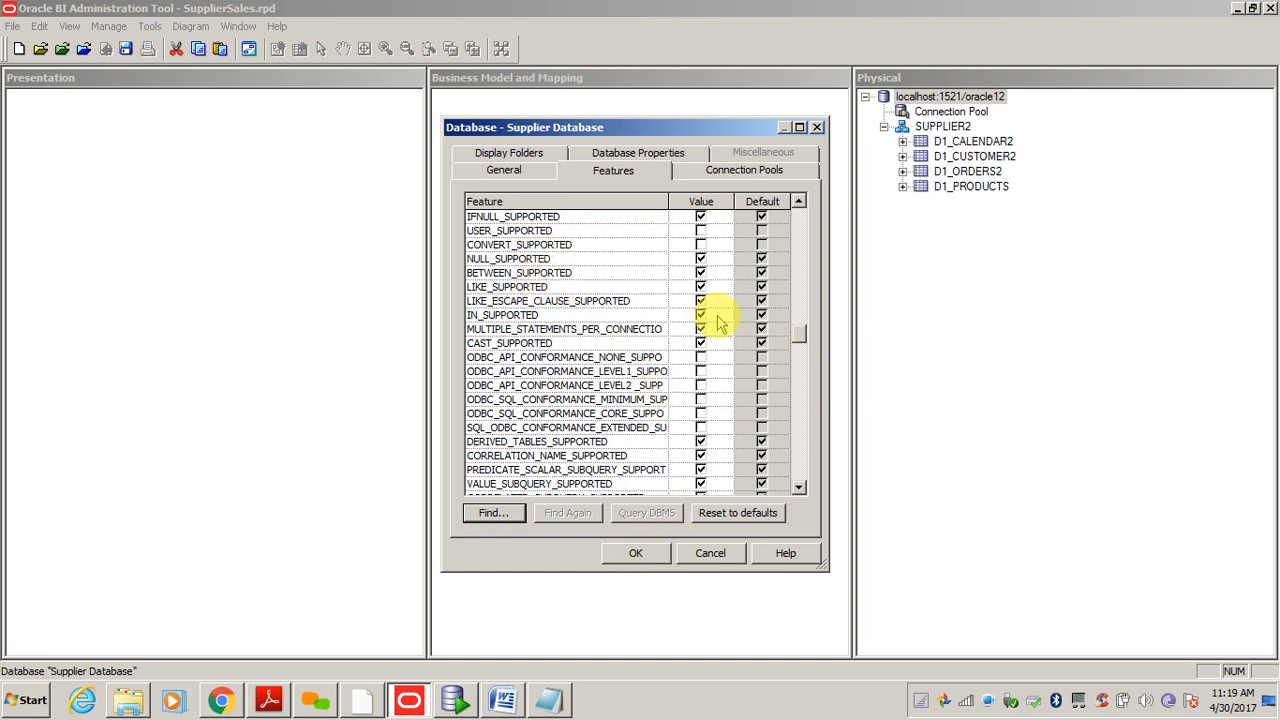
- Glance at Connection Pools and Database Properties, then confirm the rename with OK
left_click(732, 172)
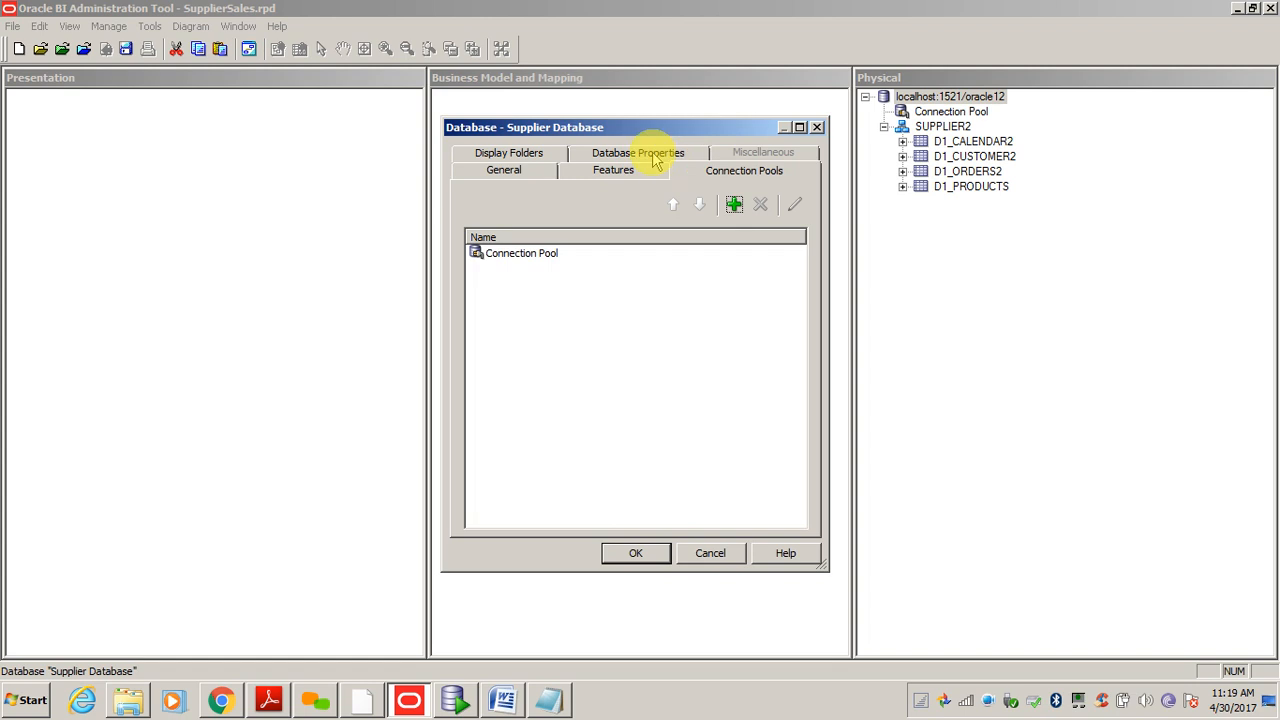
left_click(650, 155)
left_click(515, 155)
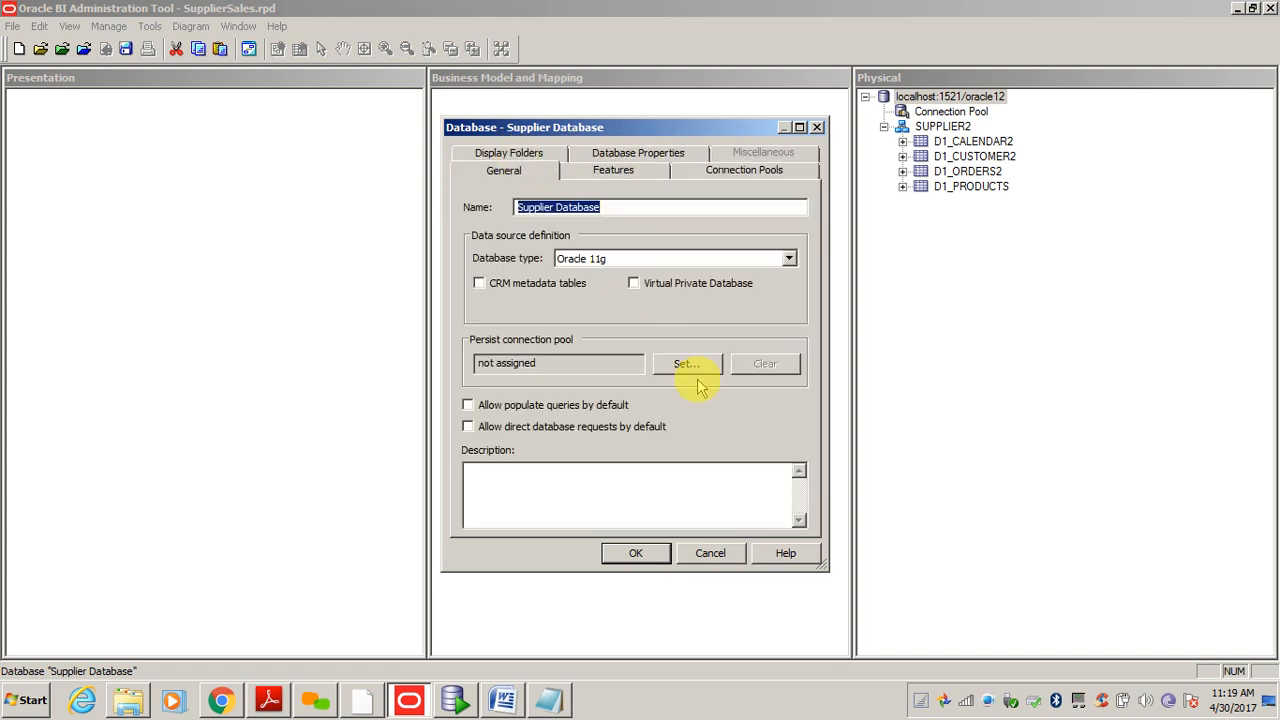
left_click(637, 554)
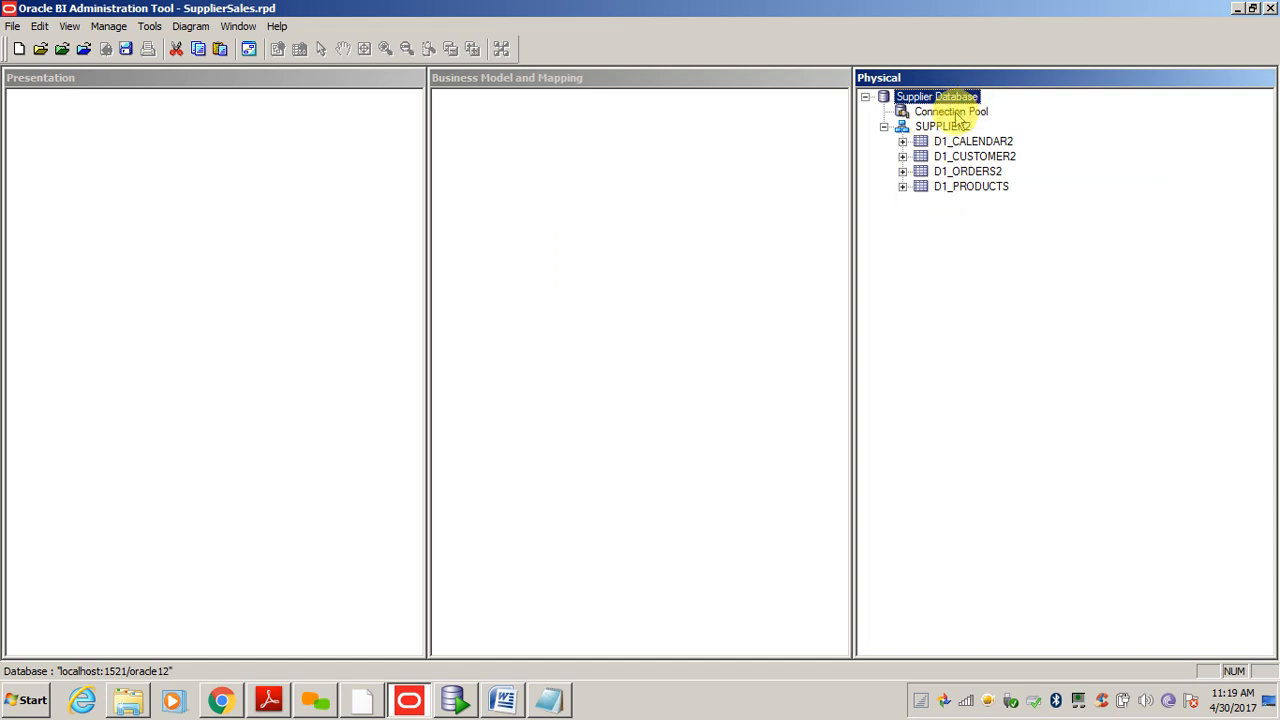
left_click(955, 113)
left_click(910, 97)
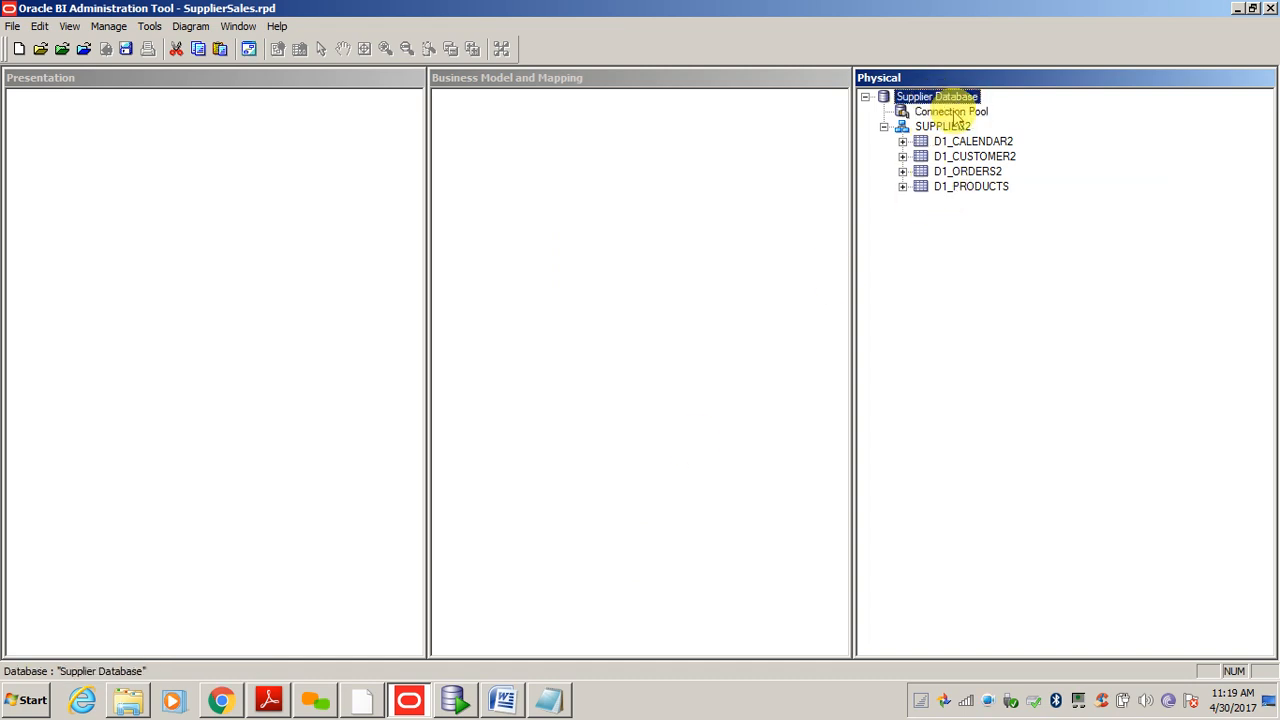
left_click(955, 114)
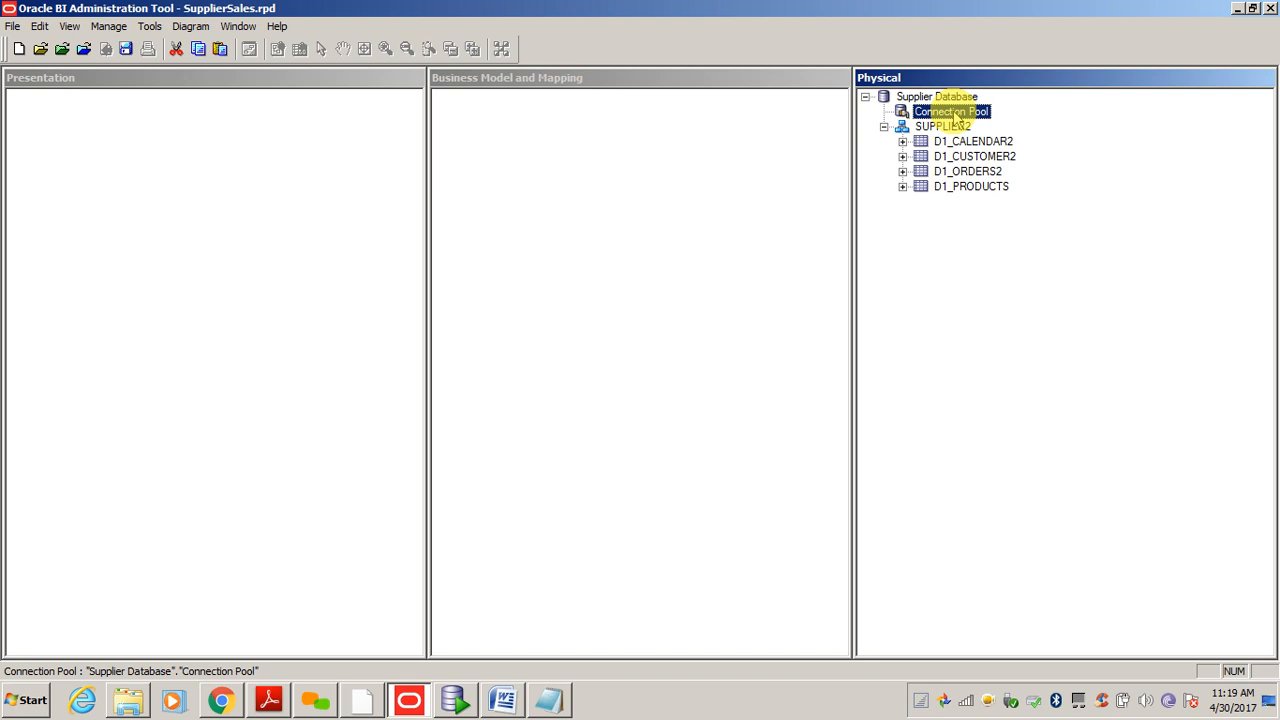
- Open the Connection Pool properties and check its data source localhost:1521/oracle12 and user name
double_click(953, 110)
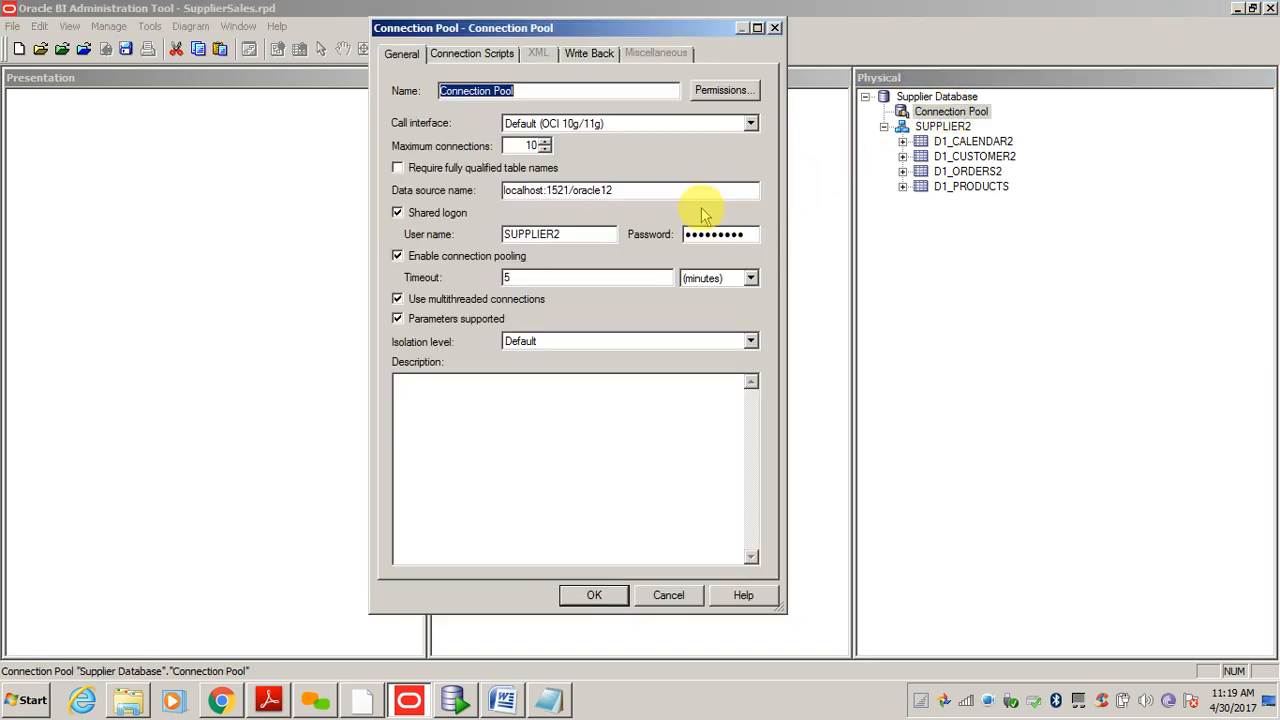
left_click_drag(455, 27, 158, 15)
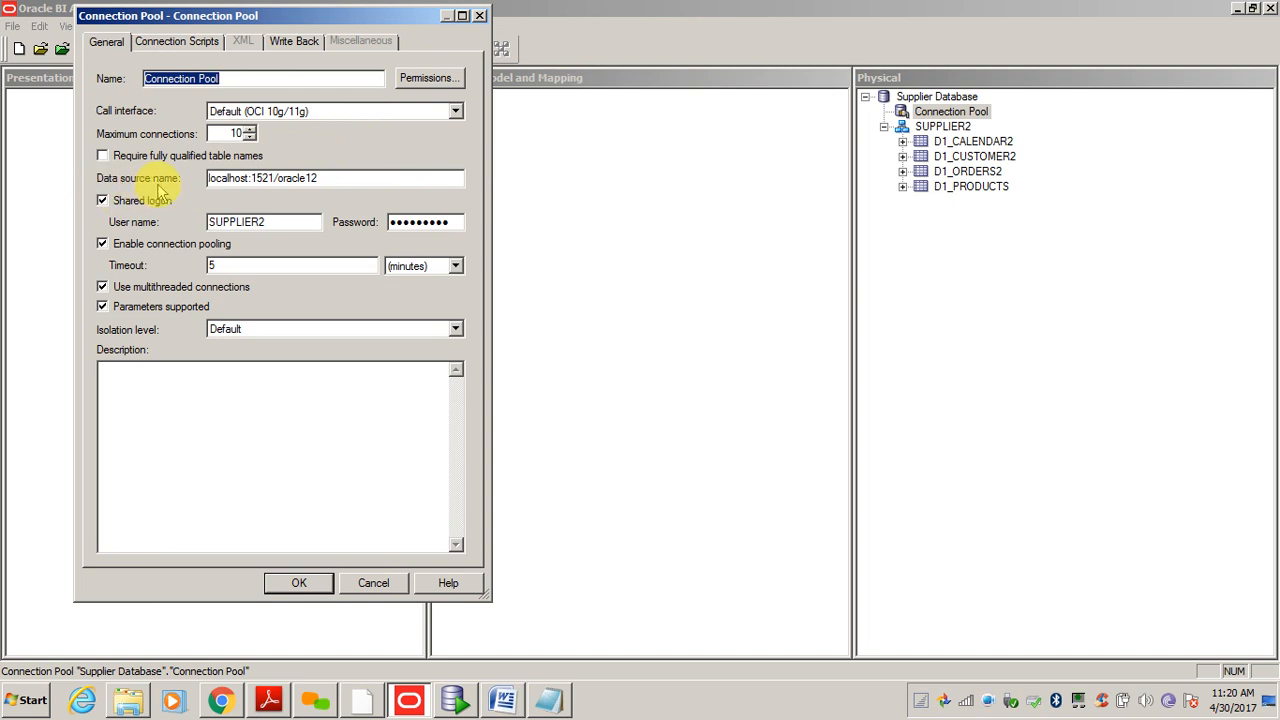
left_click(240, 178)
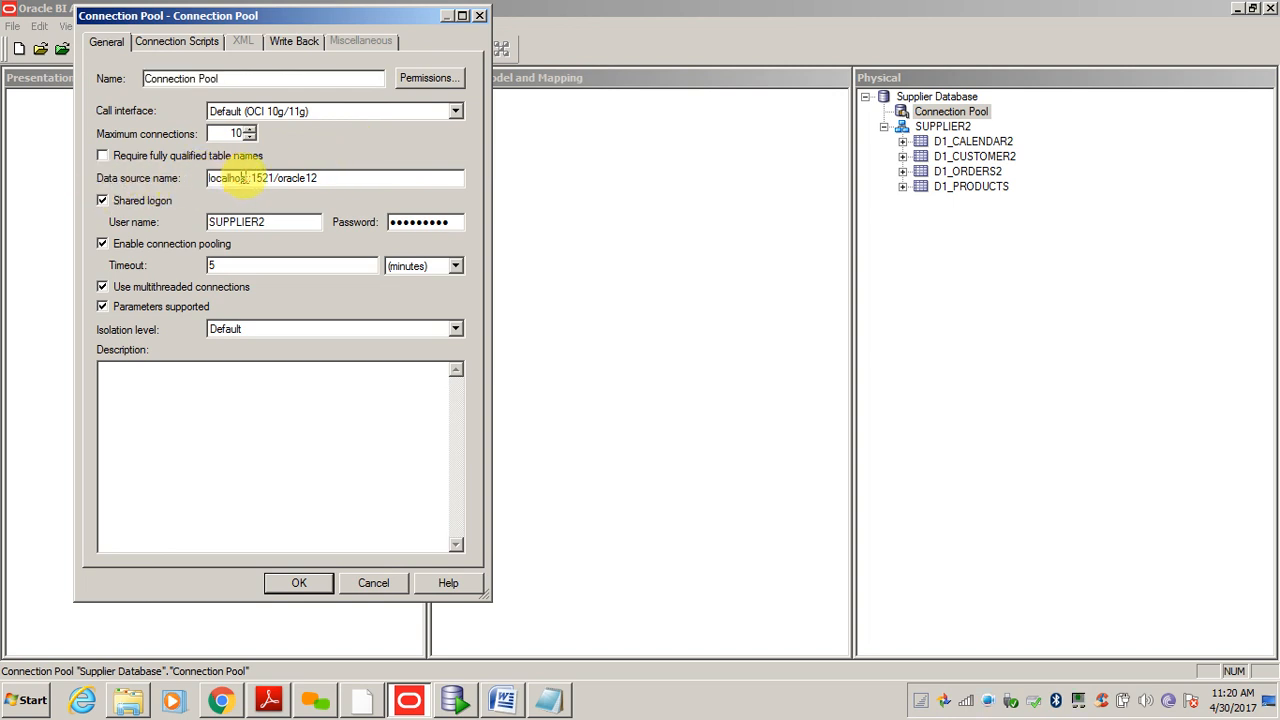
left_click(268, 220)
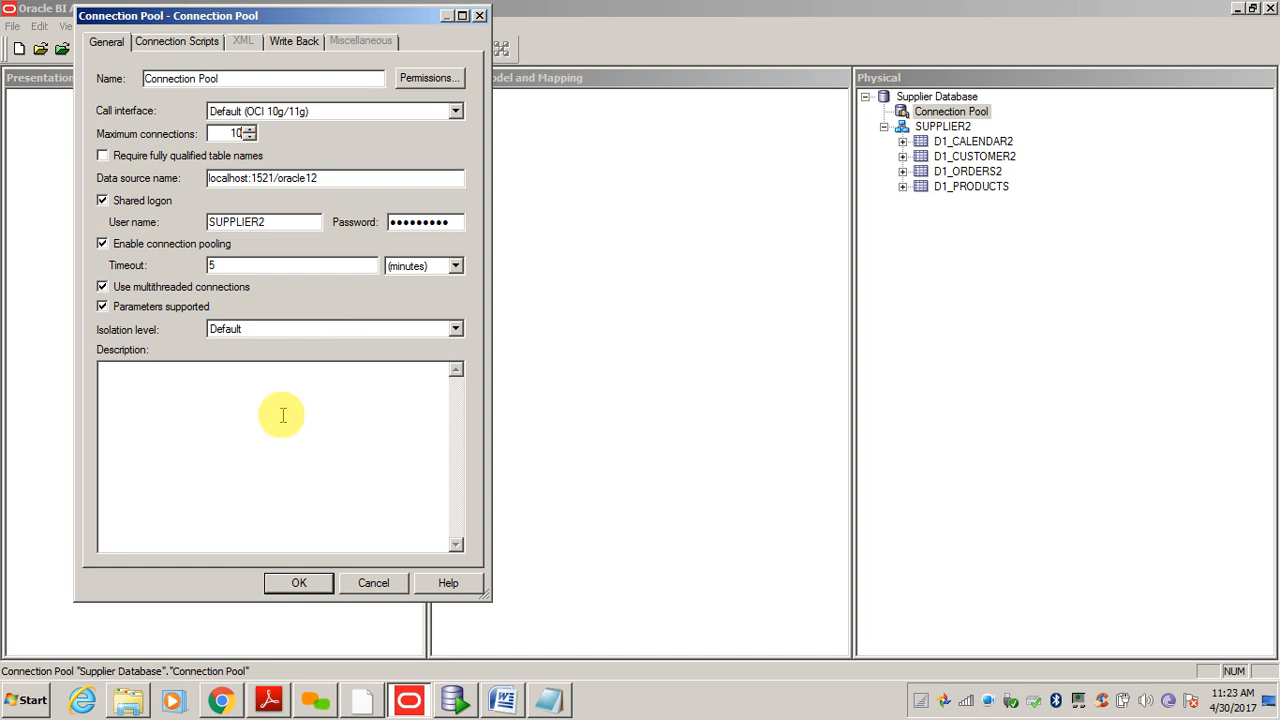
- Look over the connection pool's Write Back and Connection Scripts settings, then return to General
left_click(293, 44)
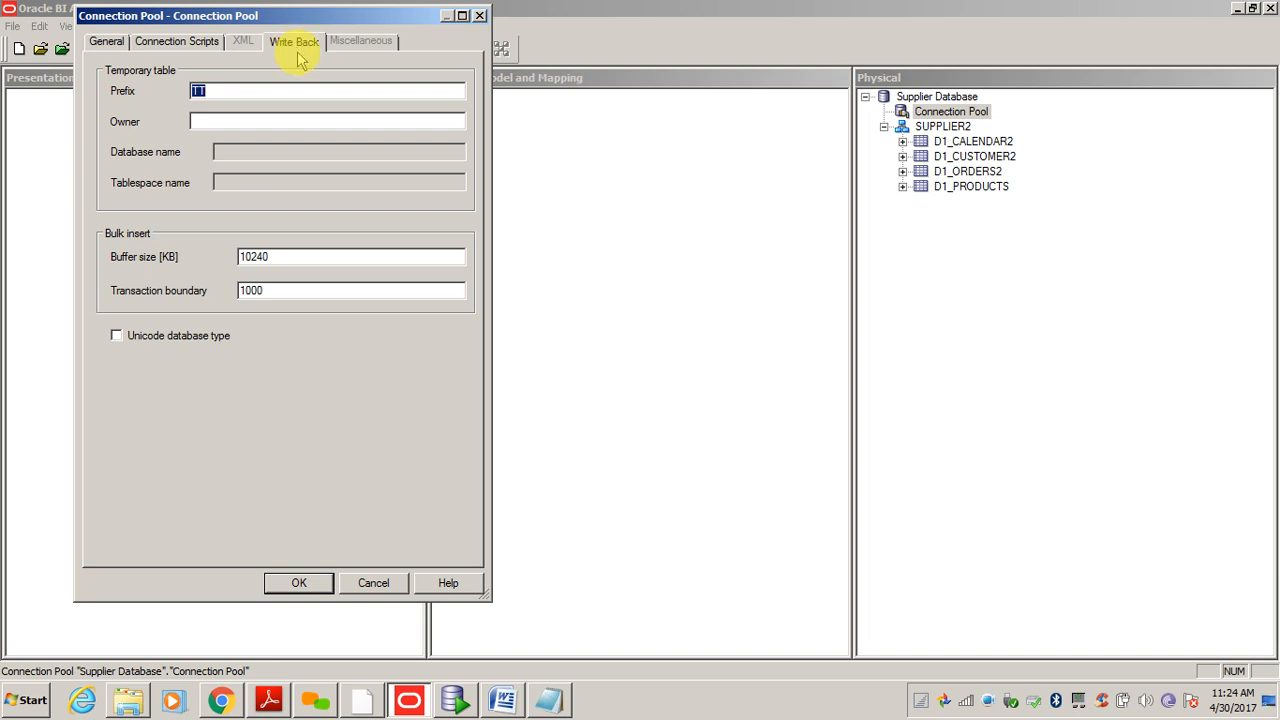
left_click(186, 45)
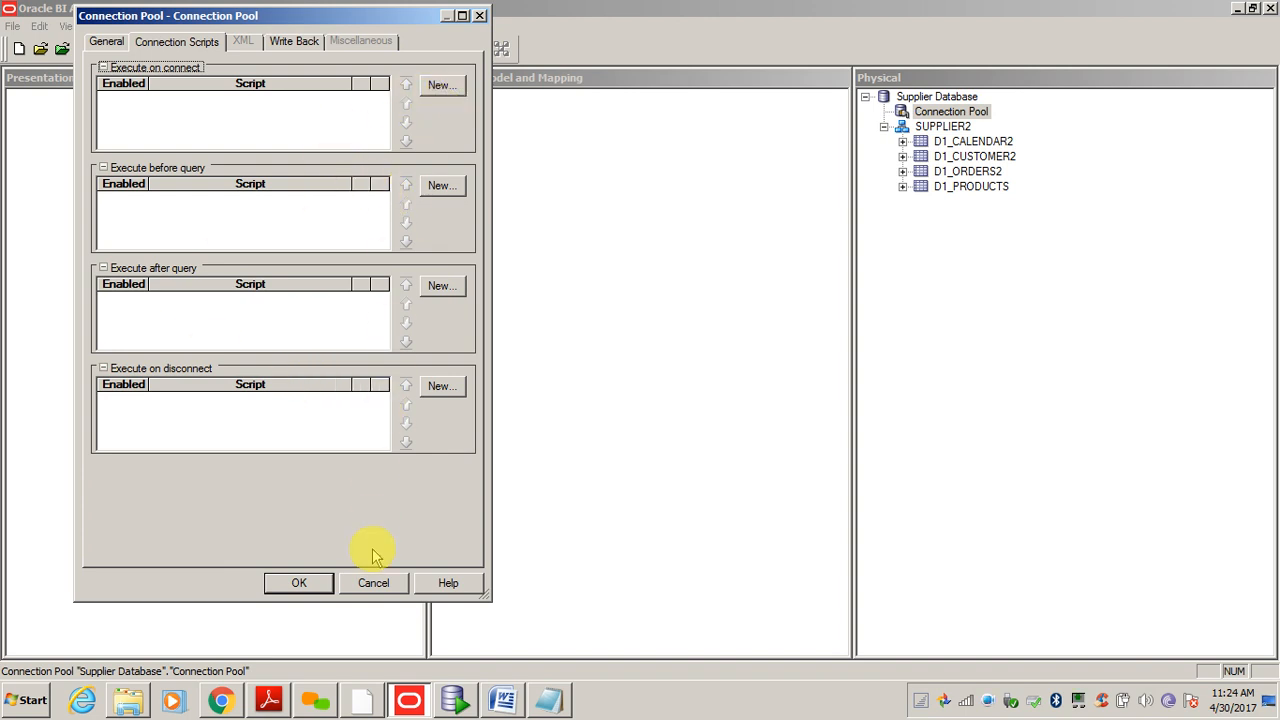
left_click(105, 44)
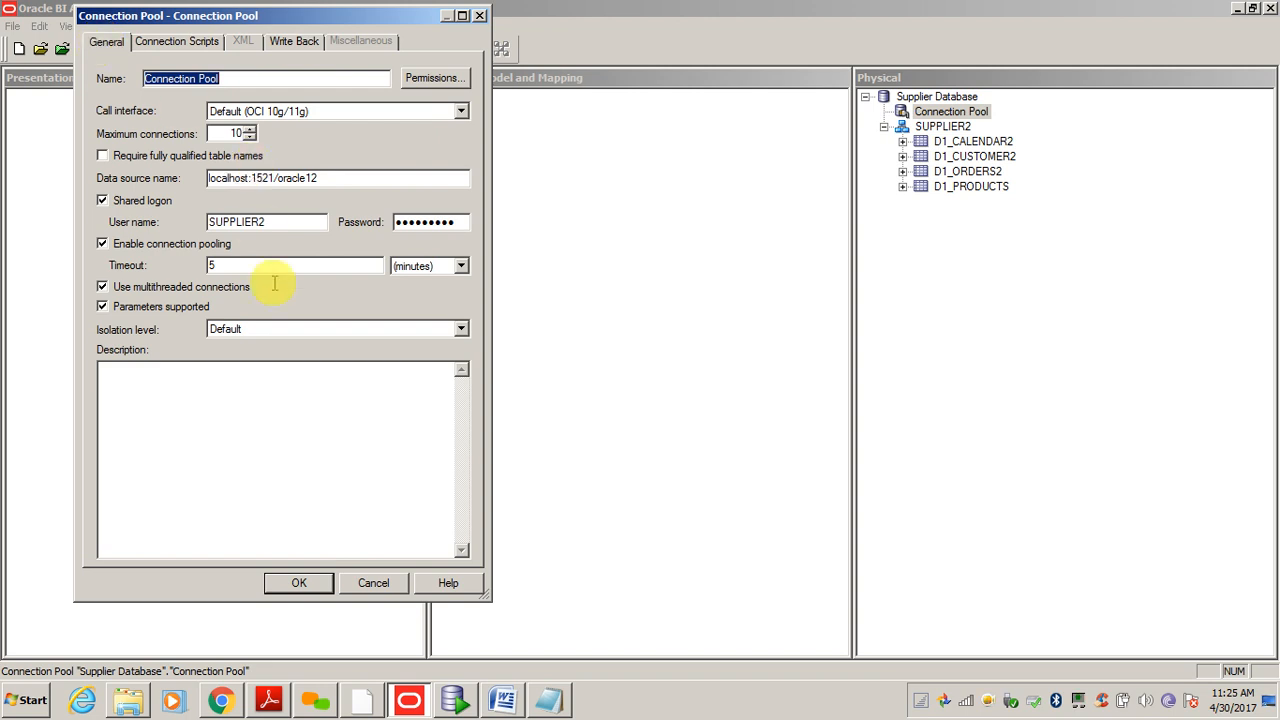
left_click(309, 584)
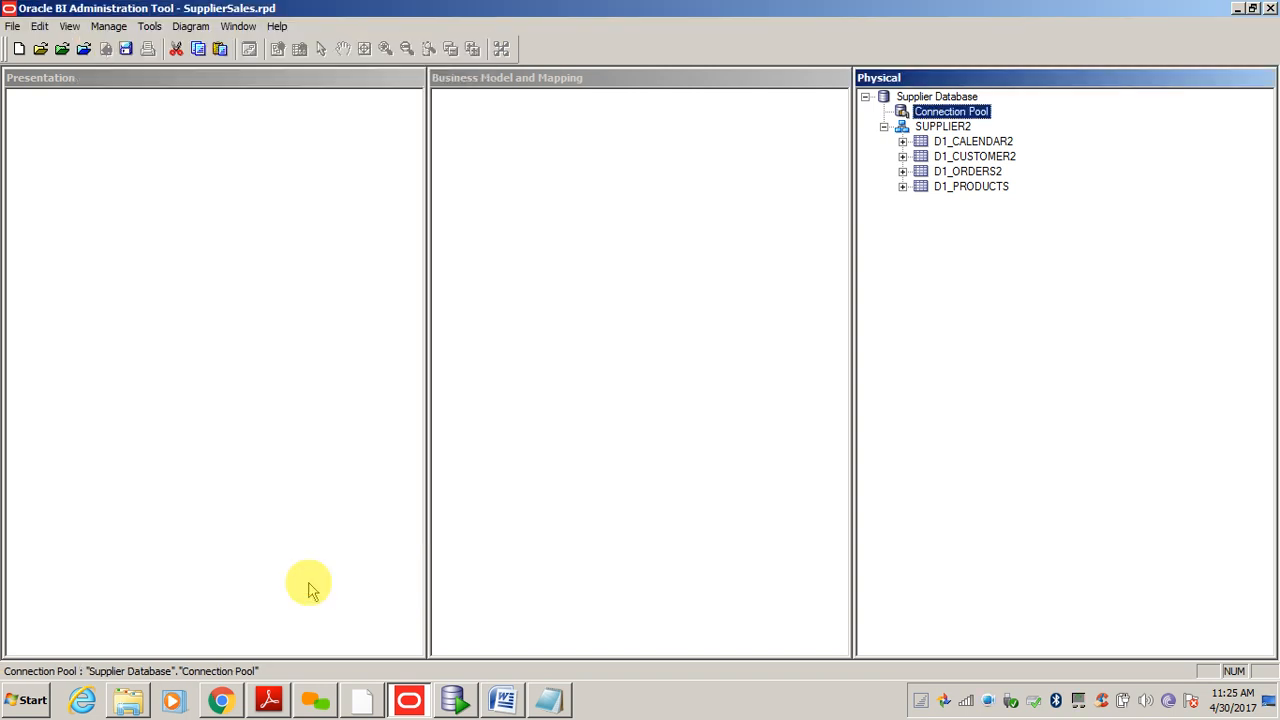
left_click(945, 128)
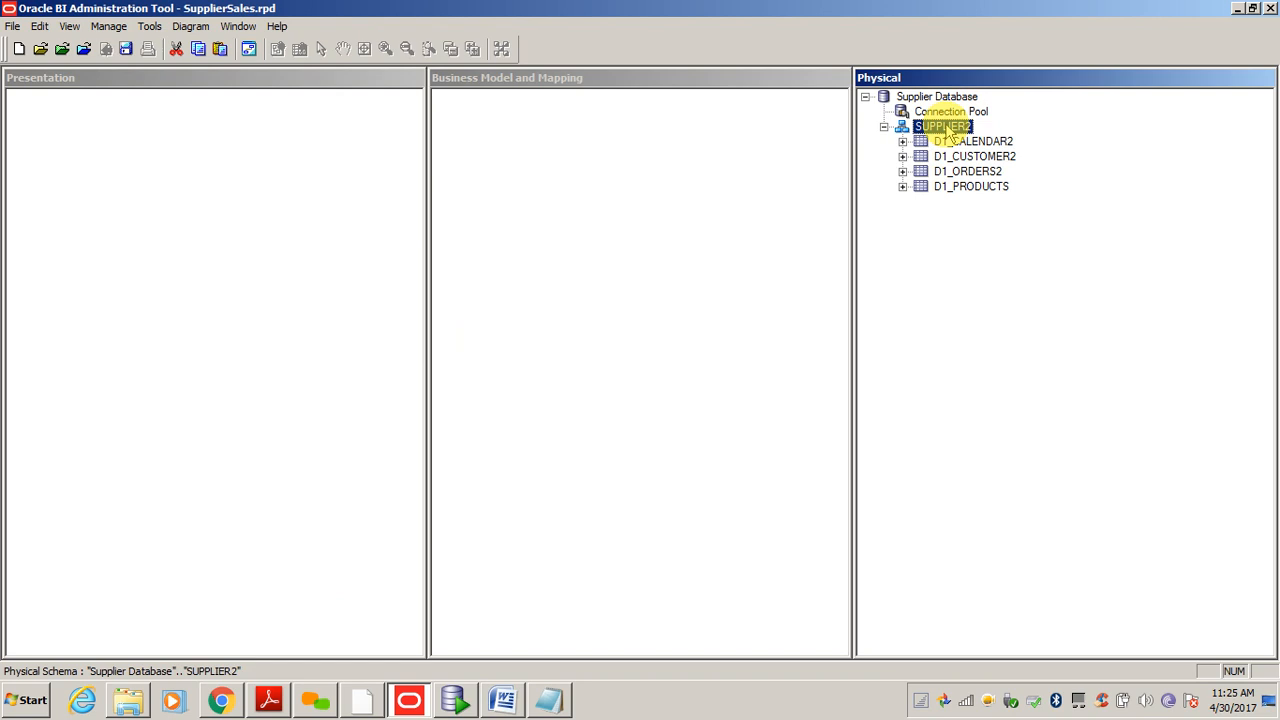
left_click(940, 141)
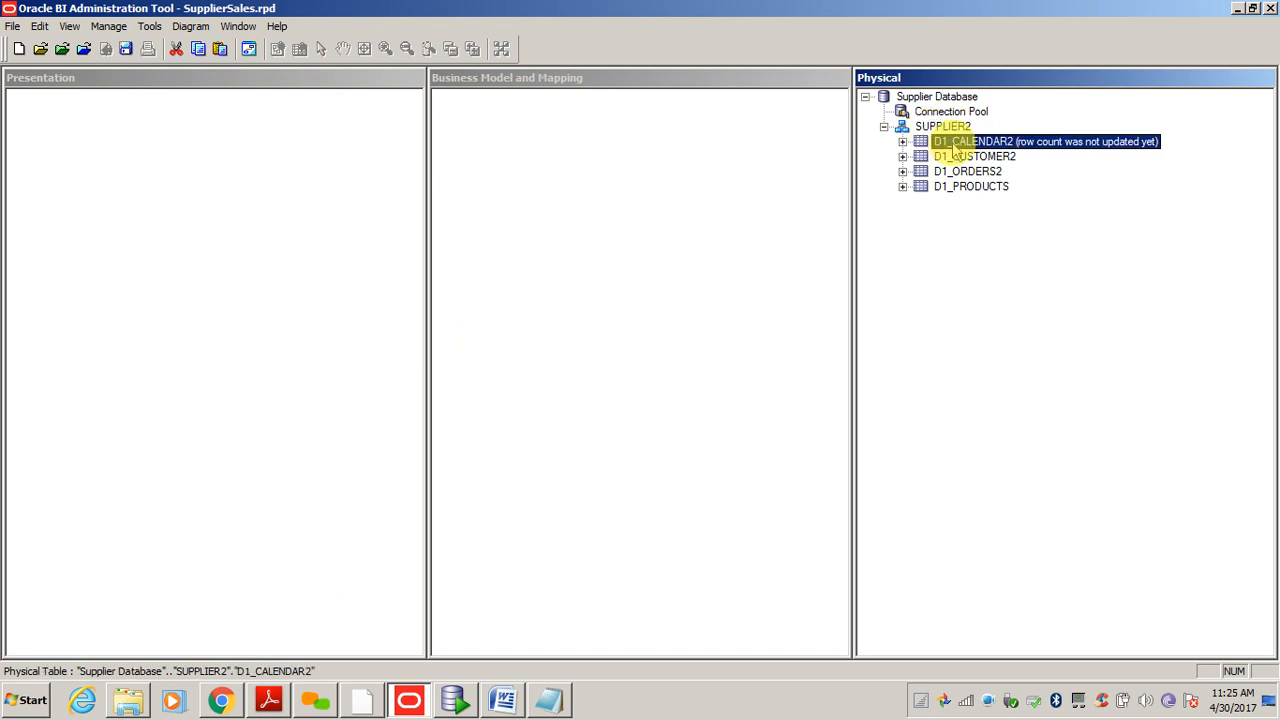
left_click(903, 142)
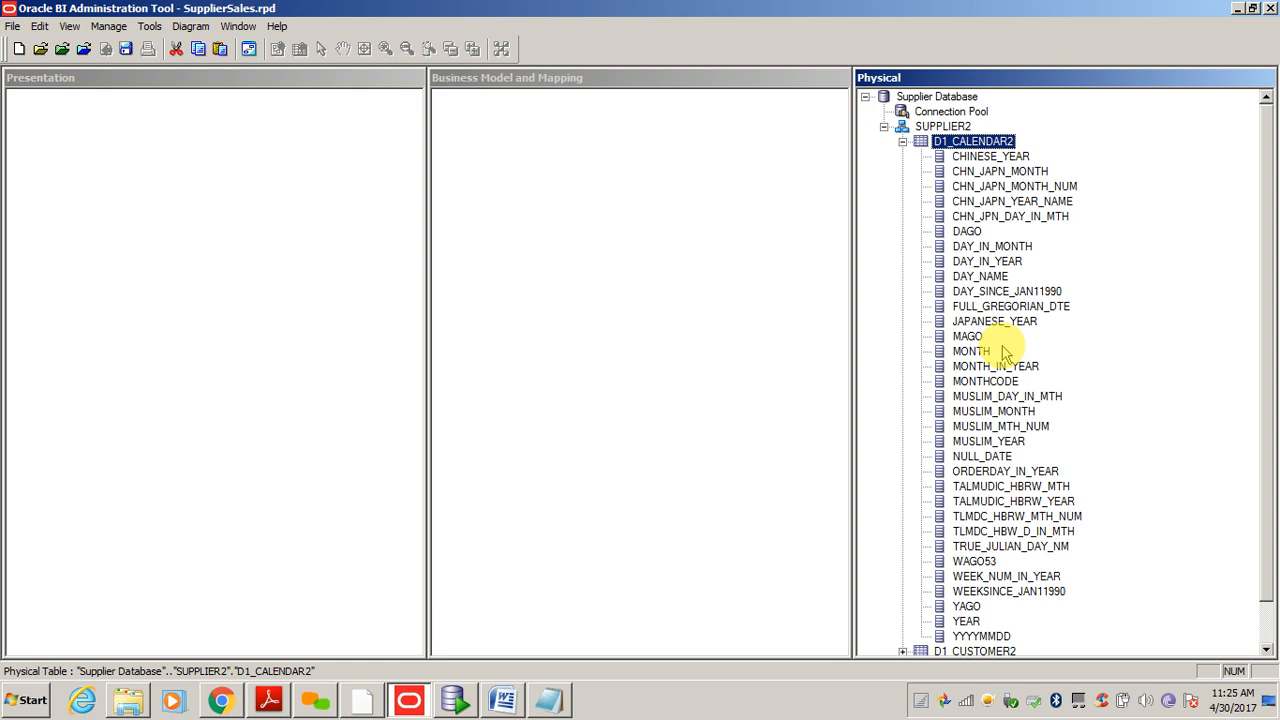
left_click(990, 171)
key("Down")
key("Down")
key("Down")
key("Down")
key("Down")
key("Down")
key("Down")
key("Down")
key("Down")
key("Down")
key("Down")
key("Down")
key("Down")
key("Down")
key("Down")
key("Down")
key("Down")
key("Down")
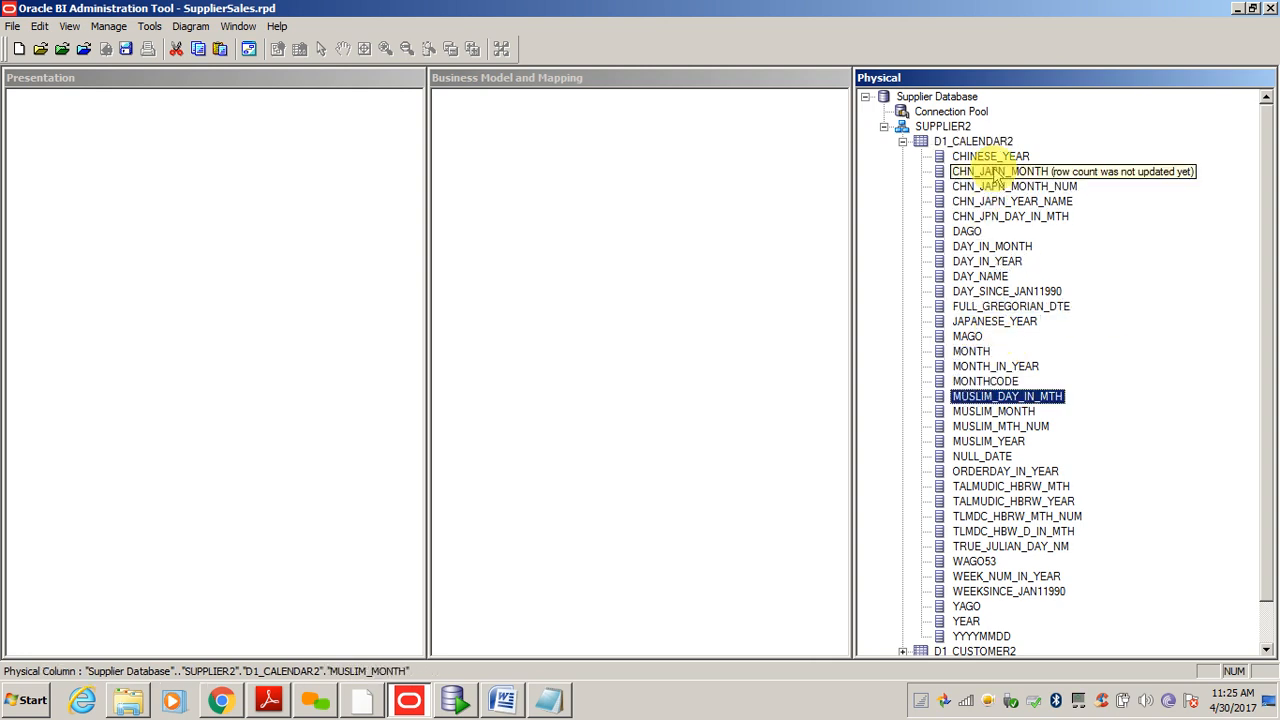
left_click(903, 142)
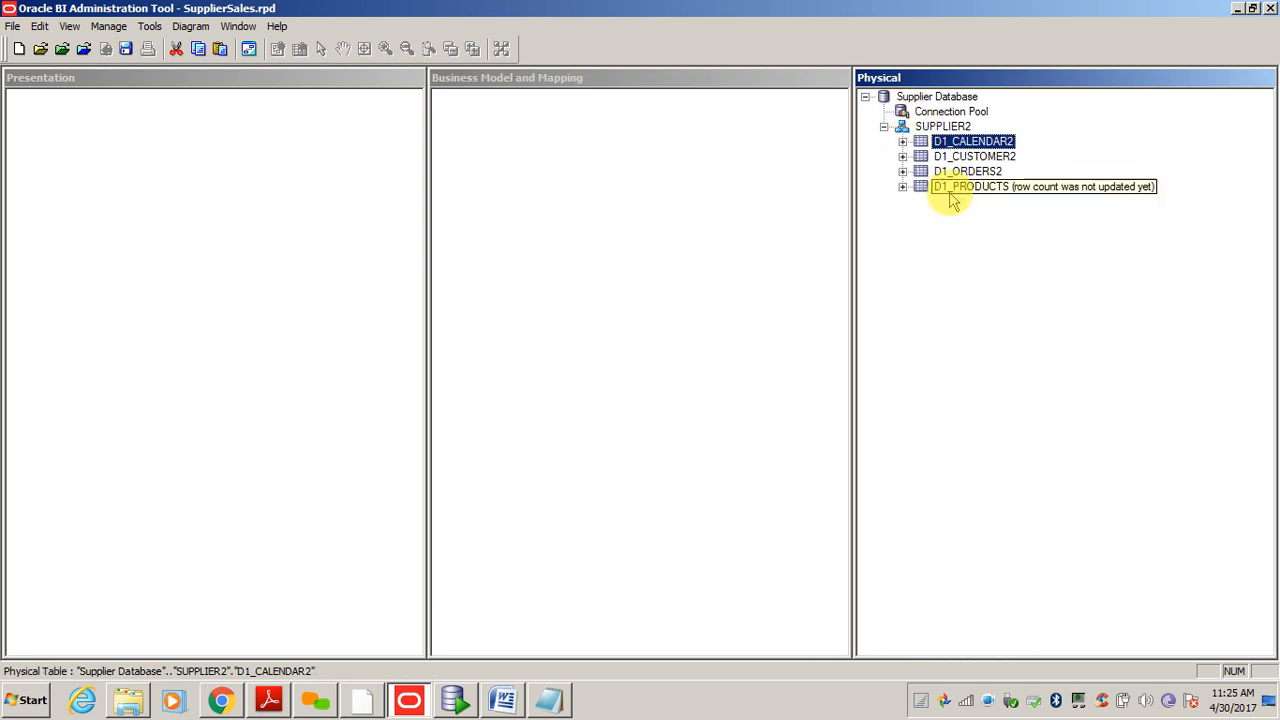
left_click(966, 260)
left_click(956, 128)
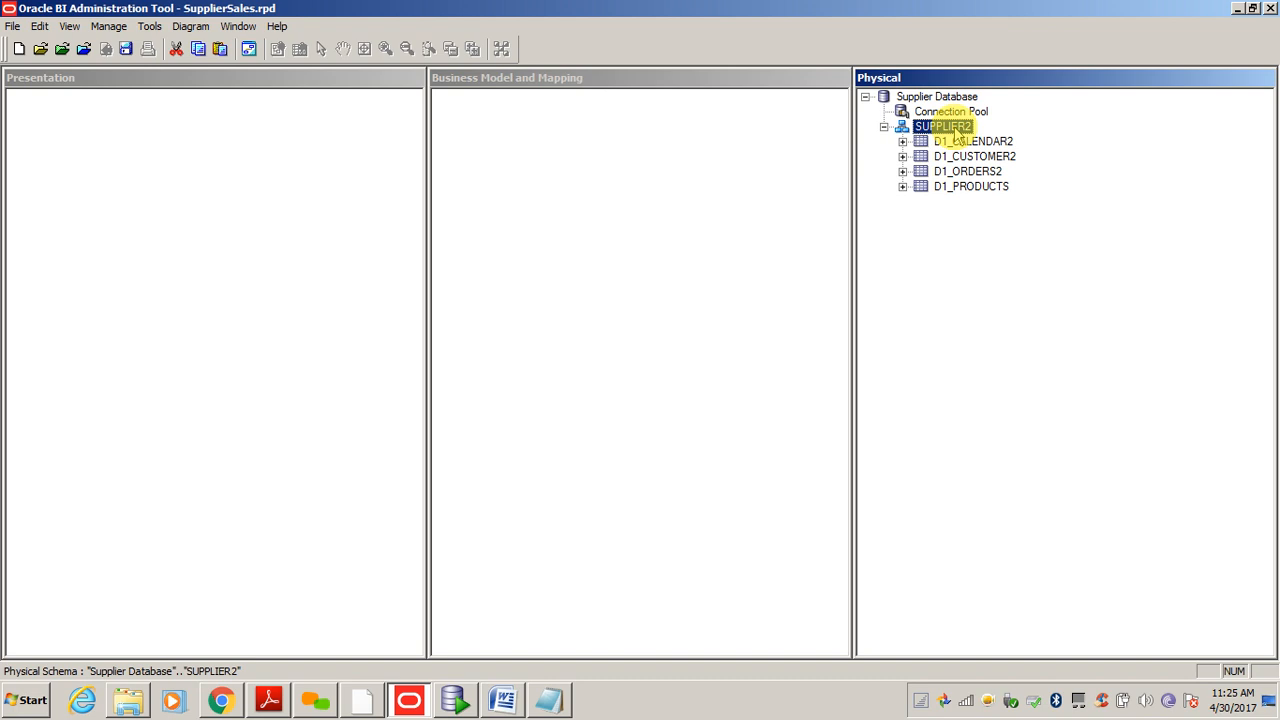
- Confirm the D1_CALENDAR2 table has no keys defined
double_click(968, 140)
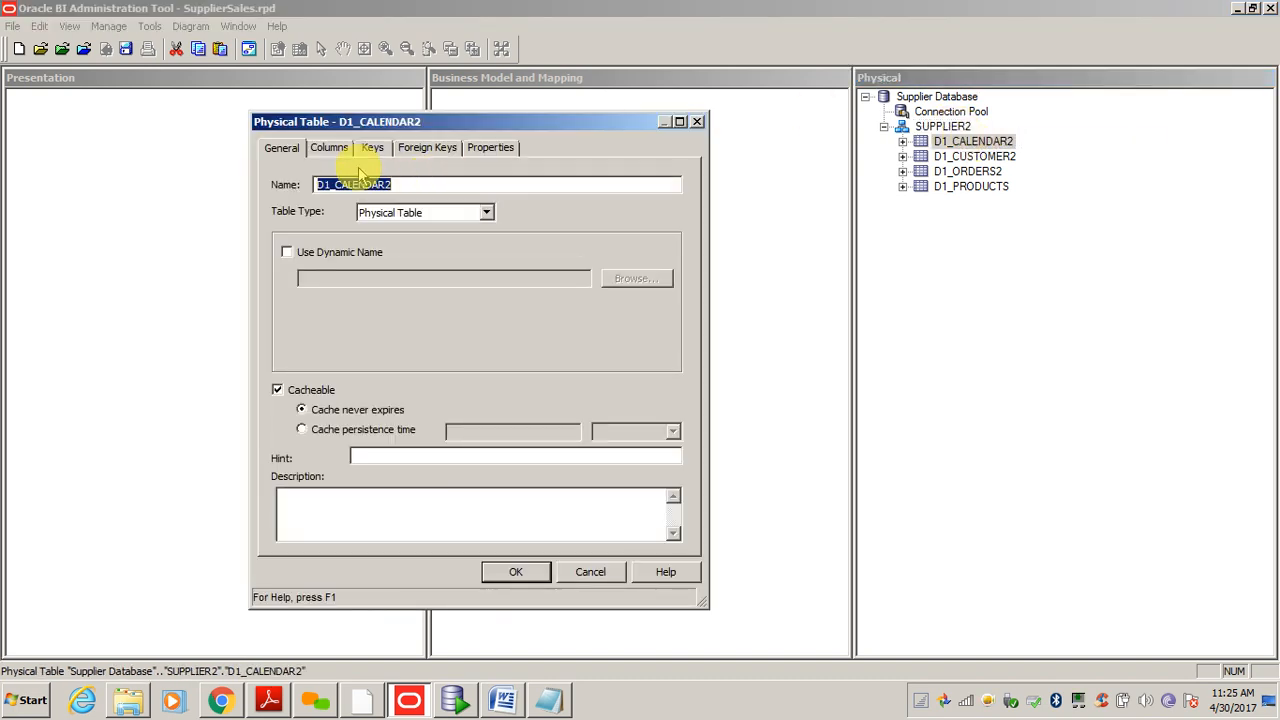
left_click(697, 121)
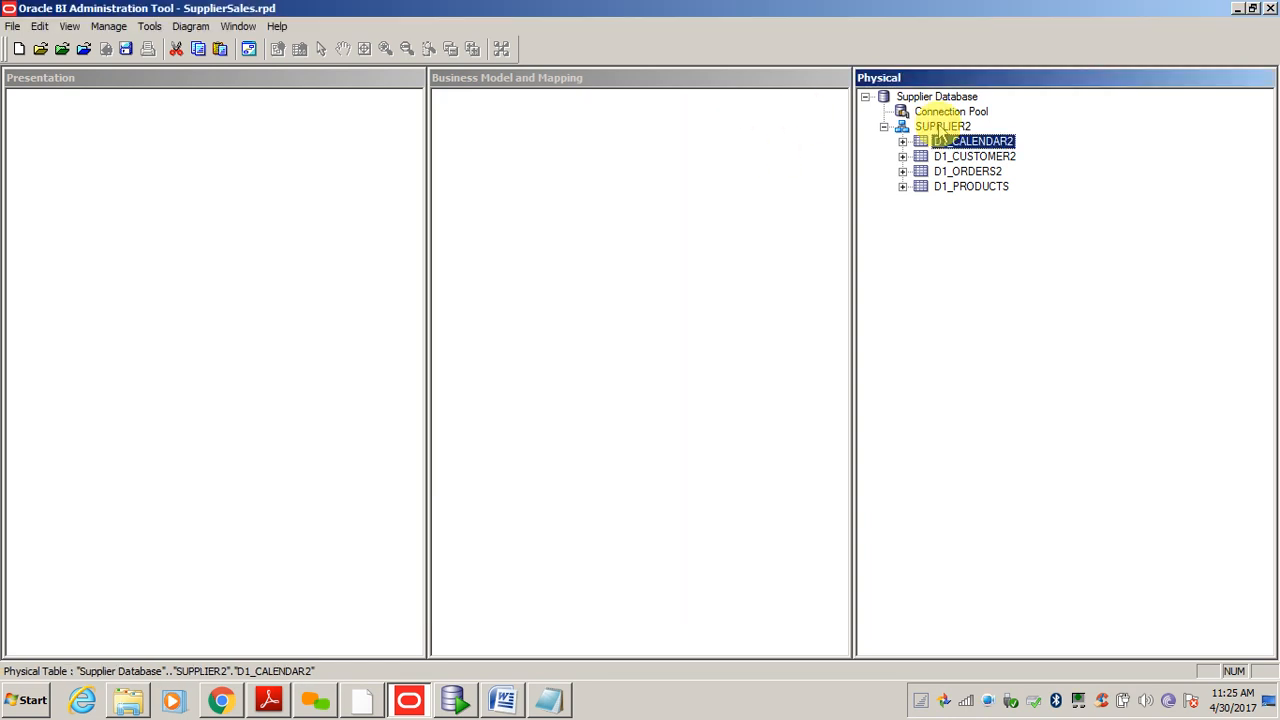
double_click(965, 143)
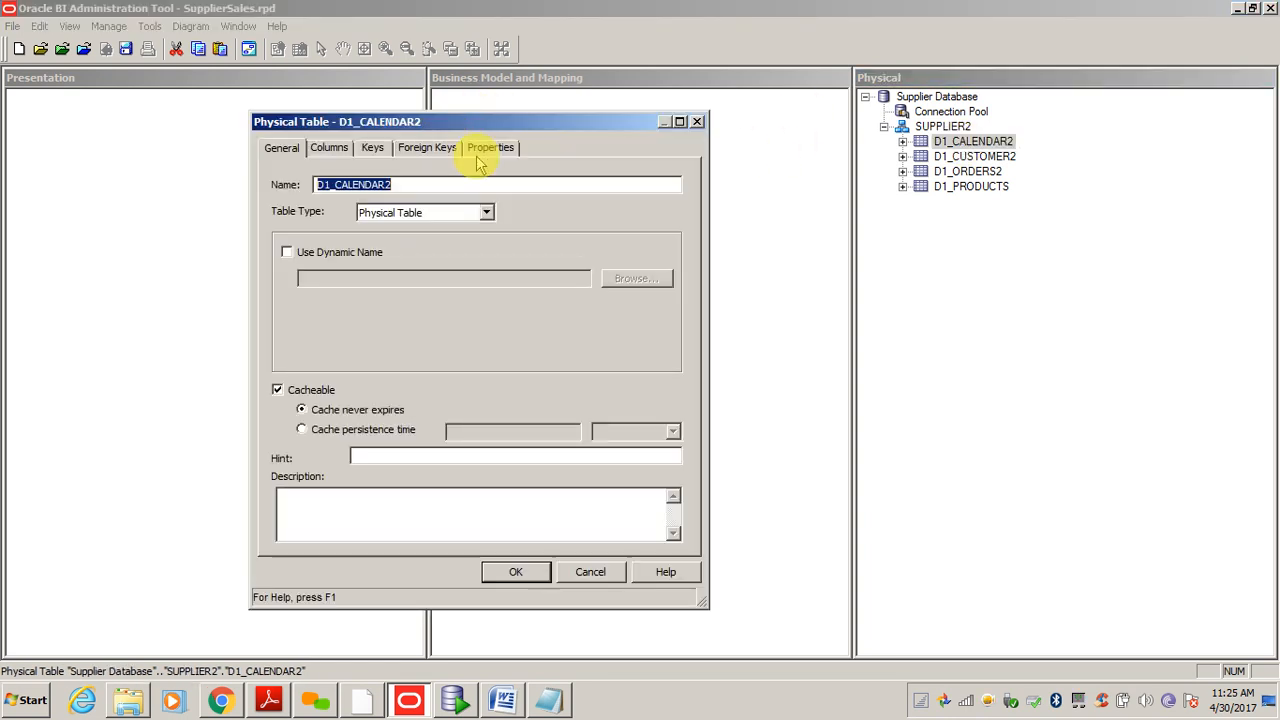
left_click(373, 149)
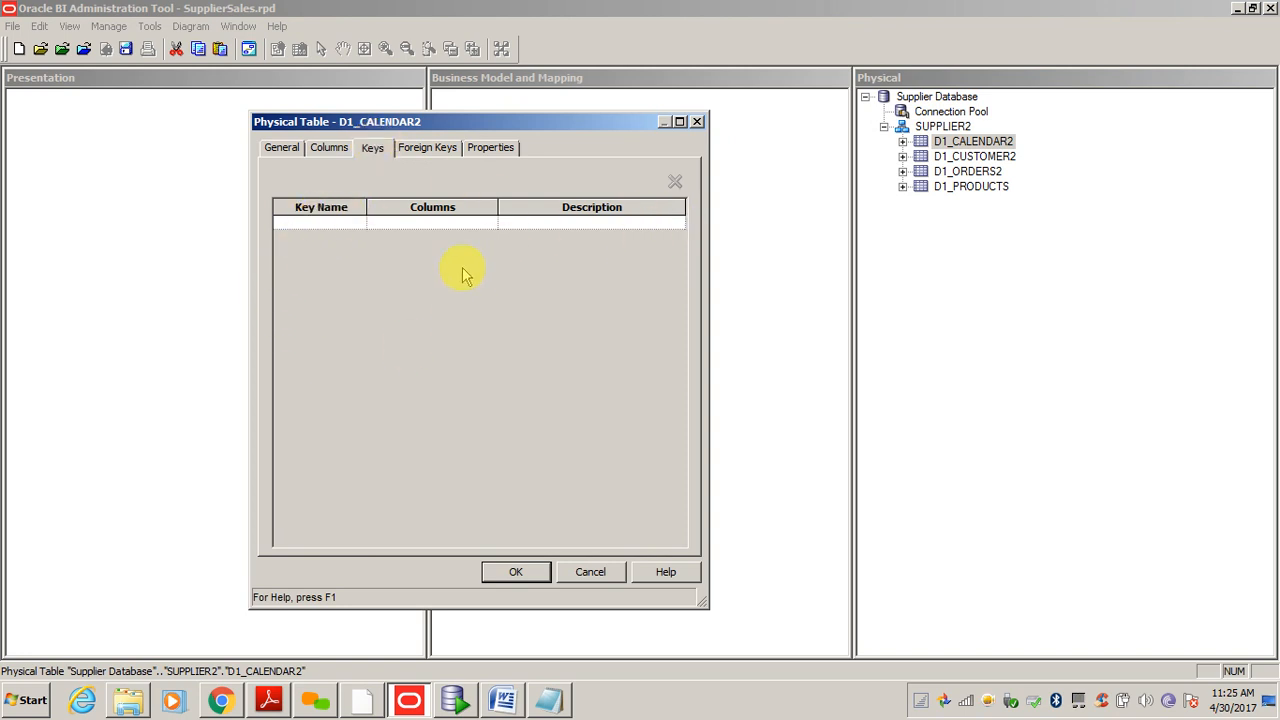
left_click(596, 576)
- Check D1_CUSTOMER2 and D1_PRODUCTS for keys, then bring up SQL Developer
double_click(975, 157)
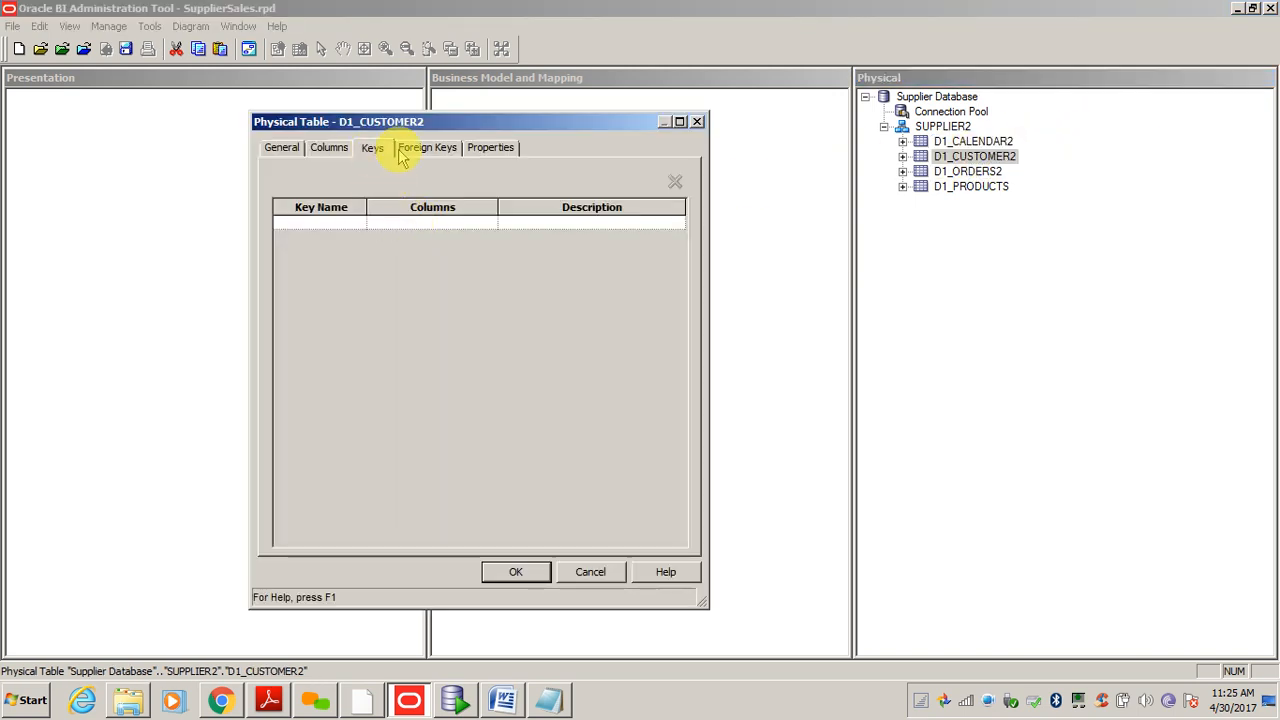
left_click(402, 150)
left_click(376, 149)
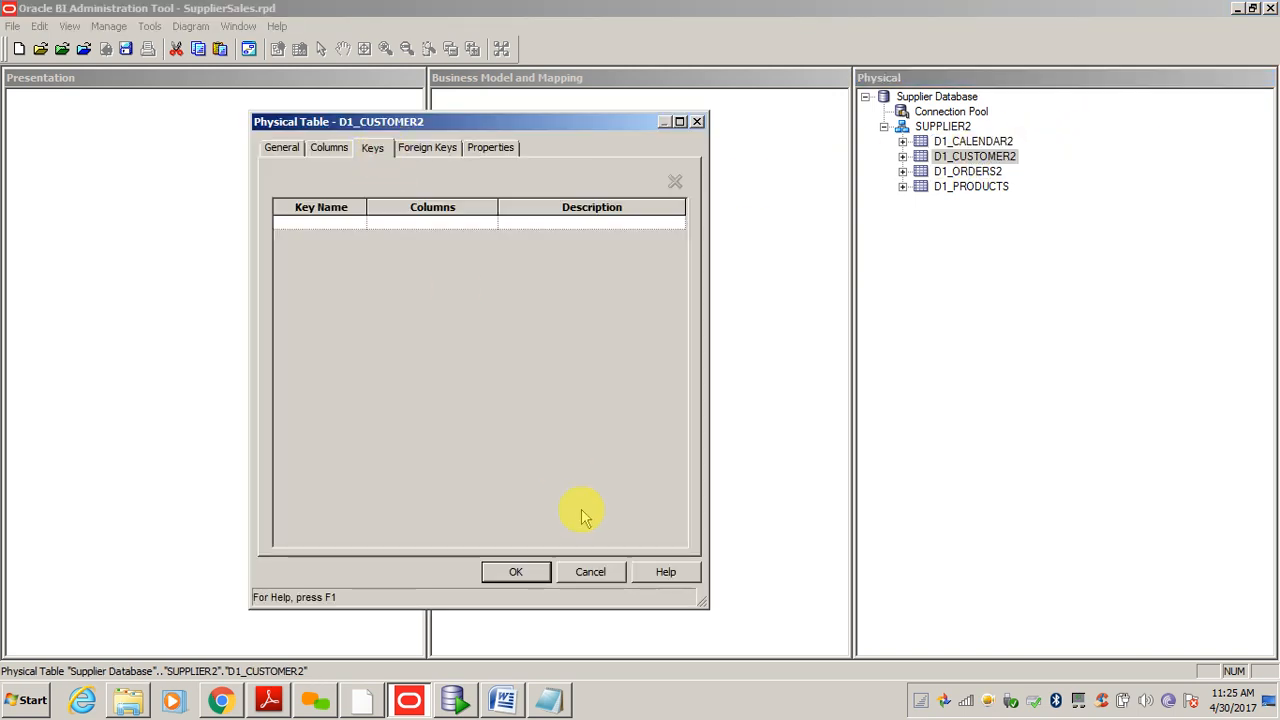
left_click(588, 571)
double_click(970, 187)
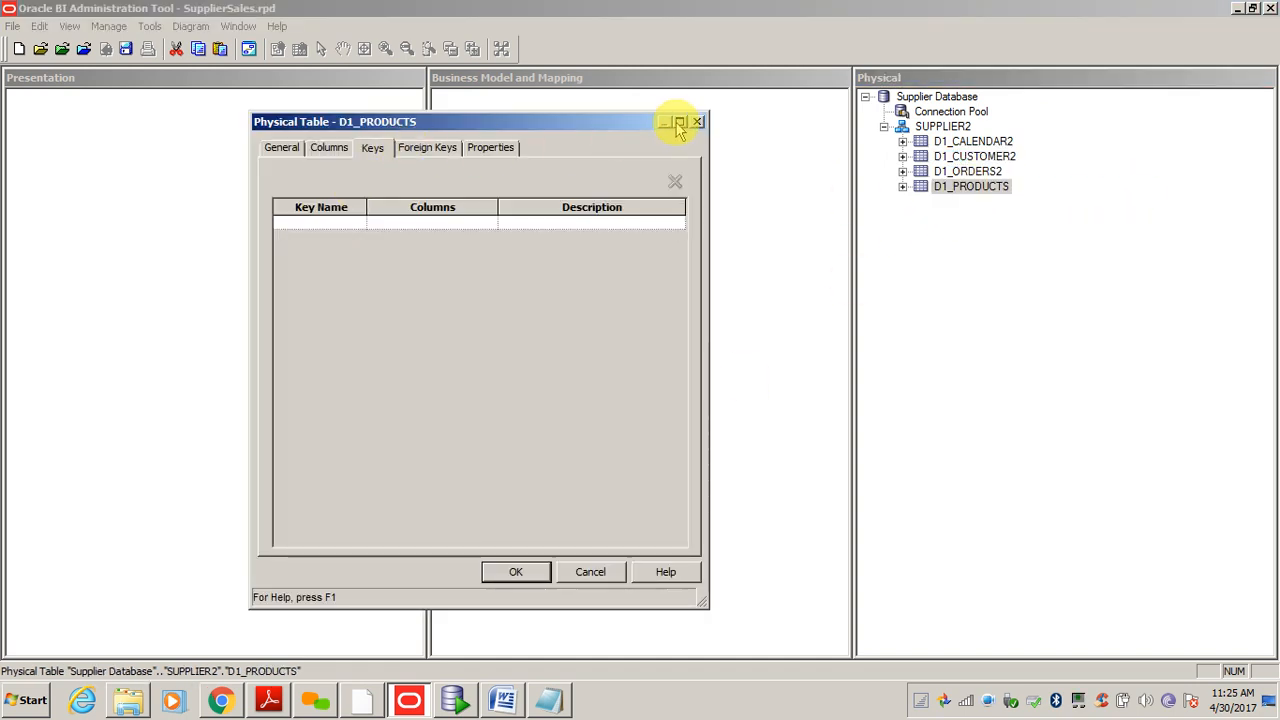
left_click(697, 122)
left_click(455, 700)
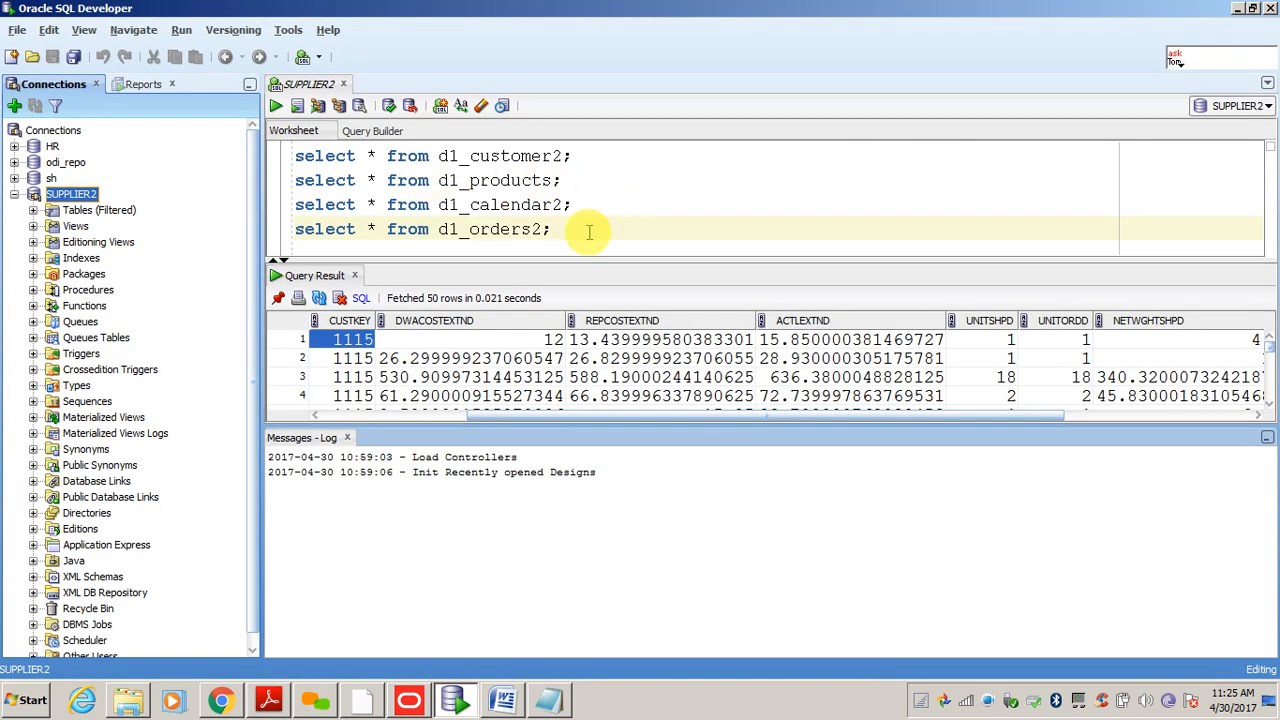
- Add 'desc d1_customer2;' on a new worksheet line and select it
left_click(590, 232)
key("Return")
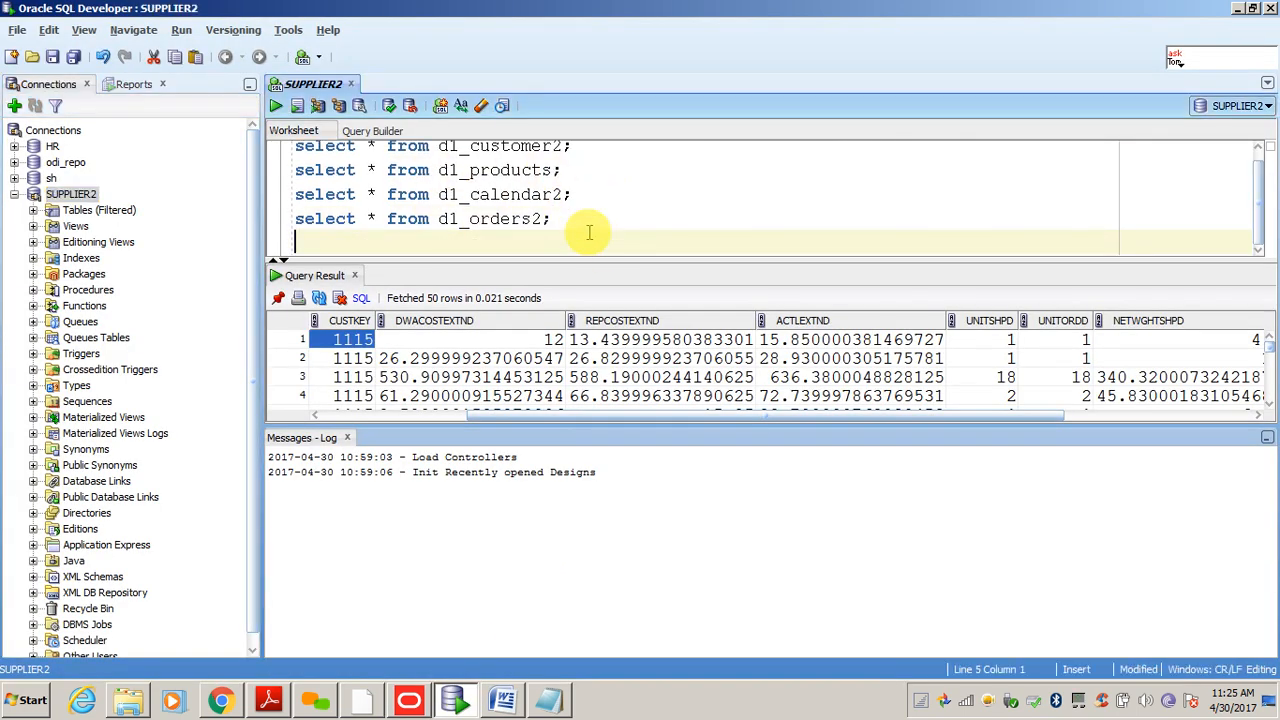
type("desk")
key("BackSpace")
key("BackSpace")
type("c")
double_click(514, 148)
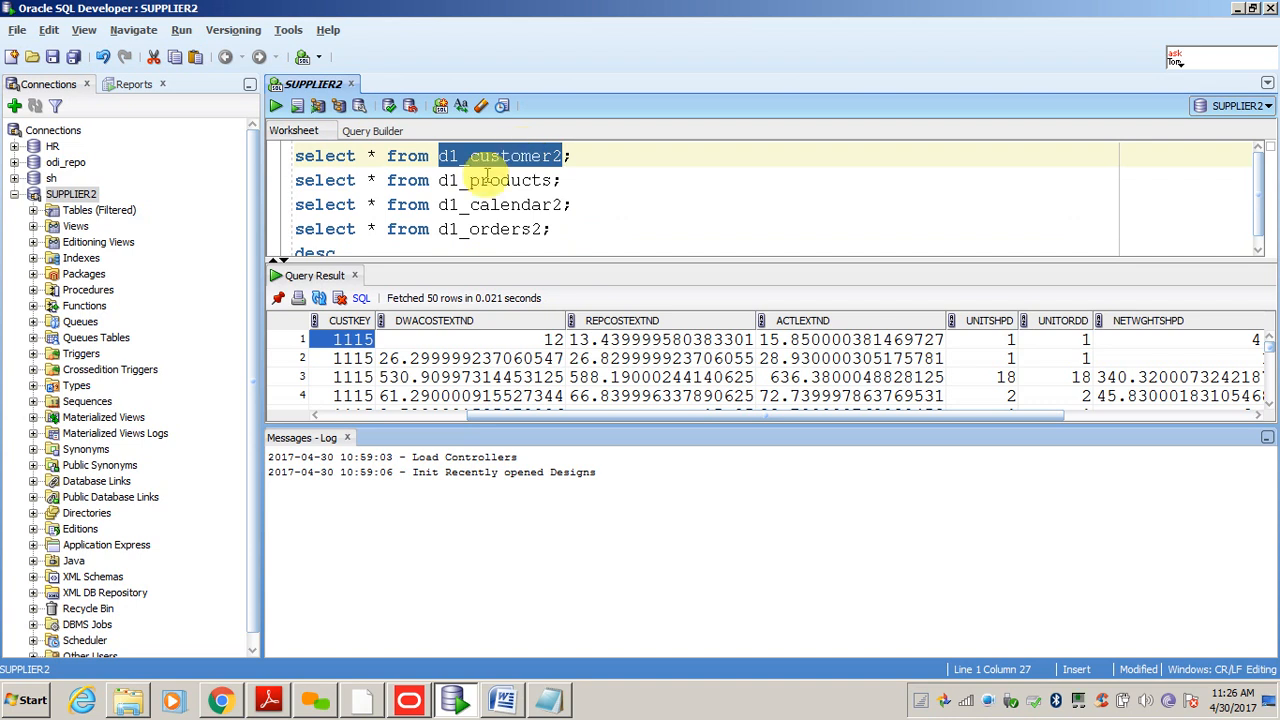
key("ctrl+c")
left_click(362, 251)
key("ctrl+v")
type(";")
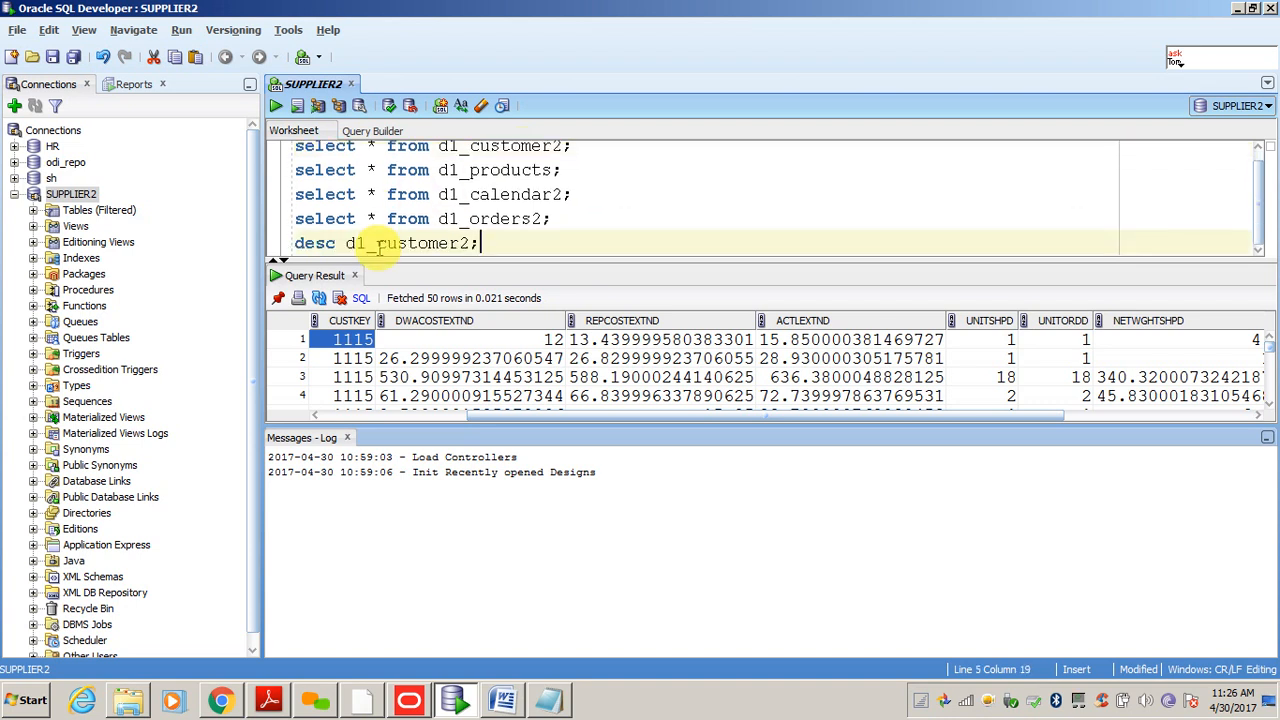
key("shift+Home")
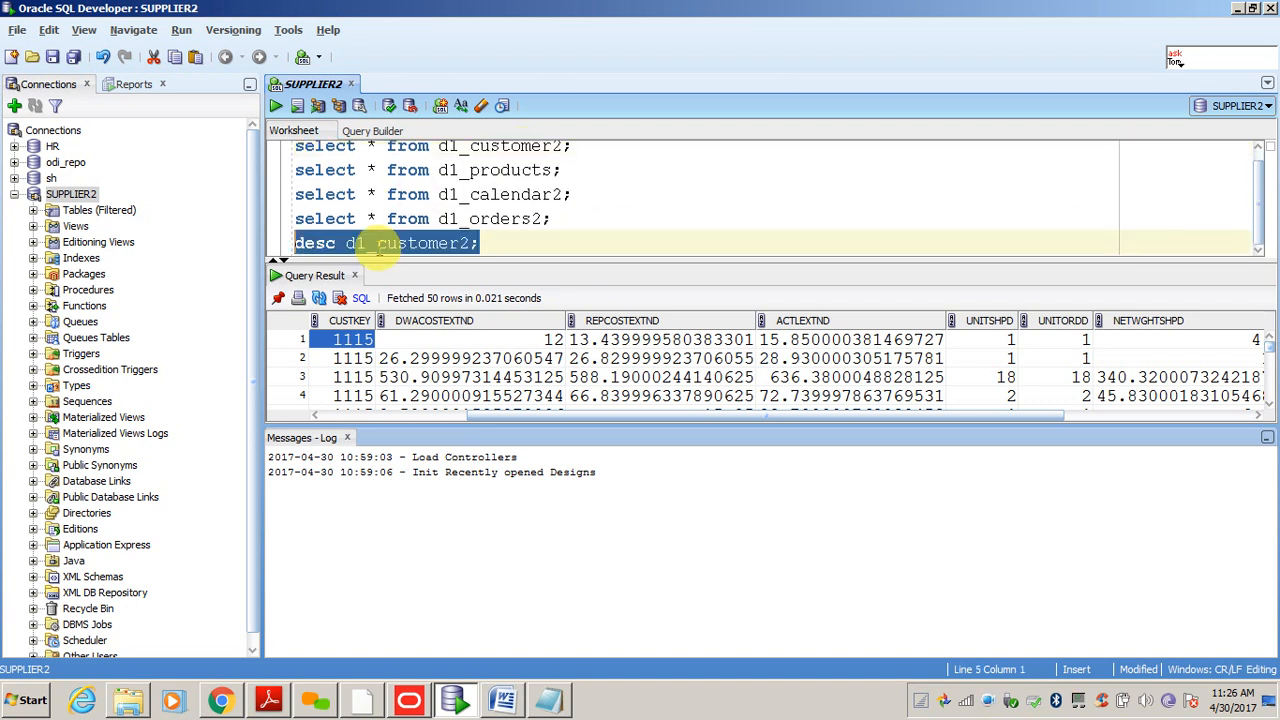
- Run the desc statement and review the columns, such as NEWKEY NUMBER(5), then return to the Admin Tool
left_click(276, 107)
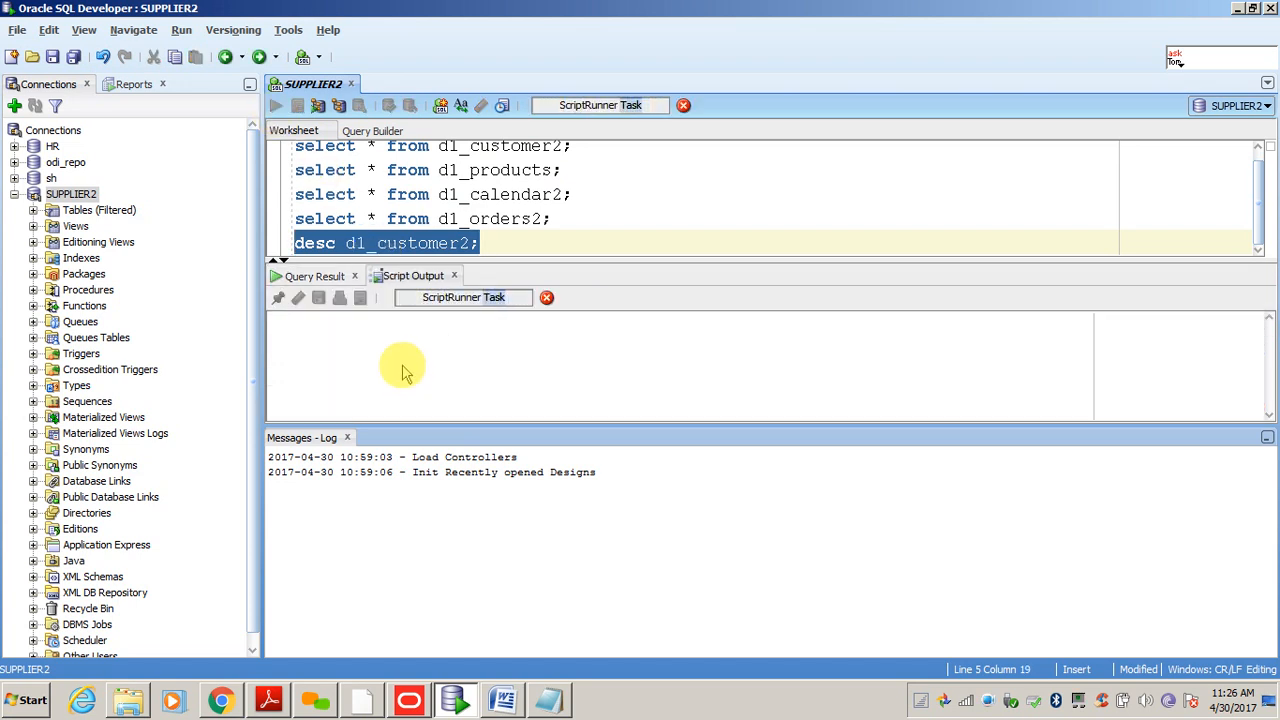
left_click(347, 437)
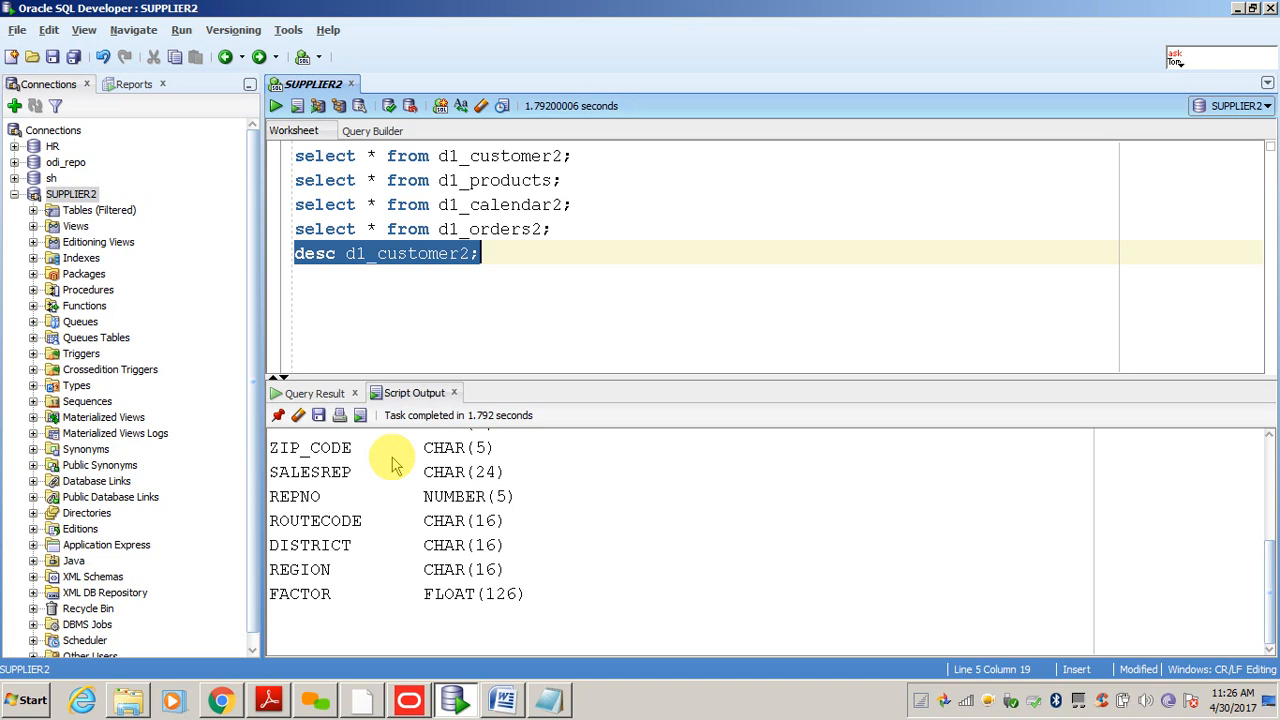
scroll(408, 518, "up", 3)
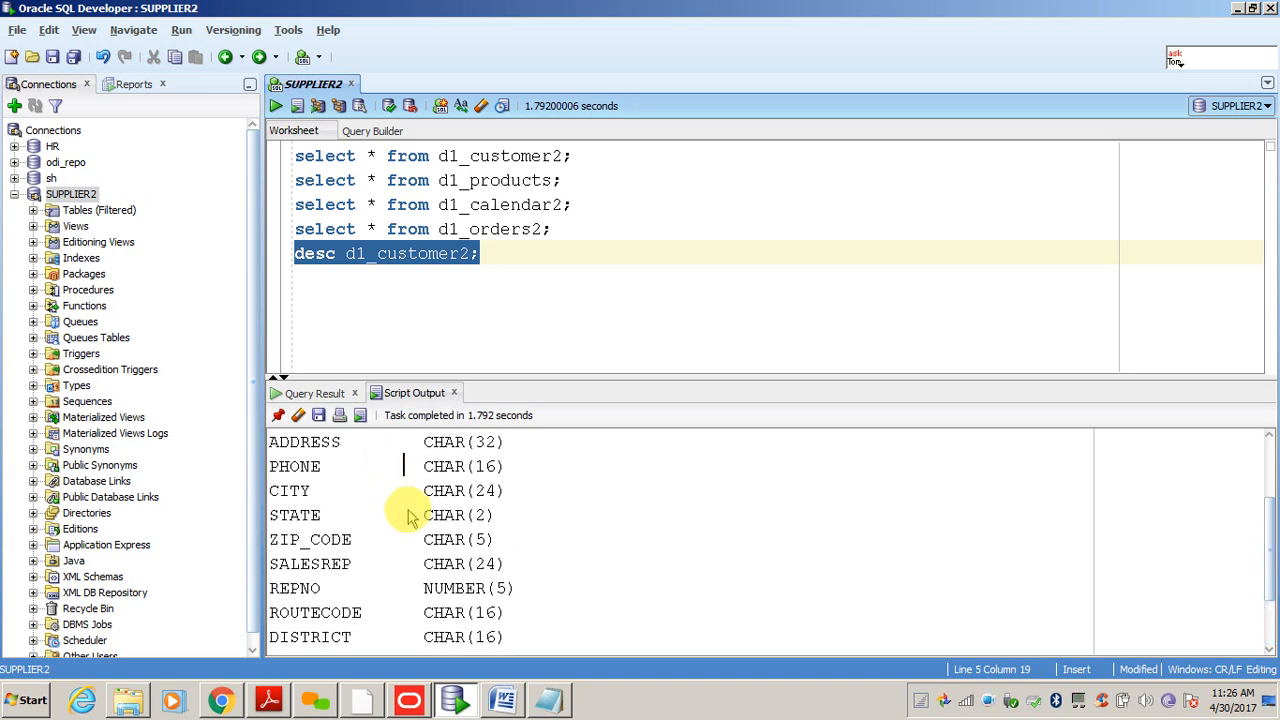
scroll(408, 518, "up", 1)
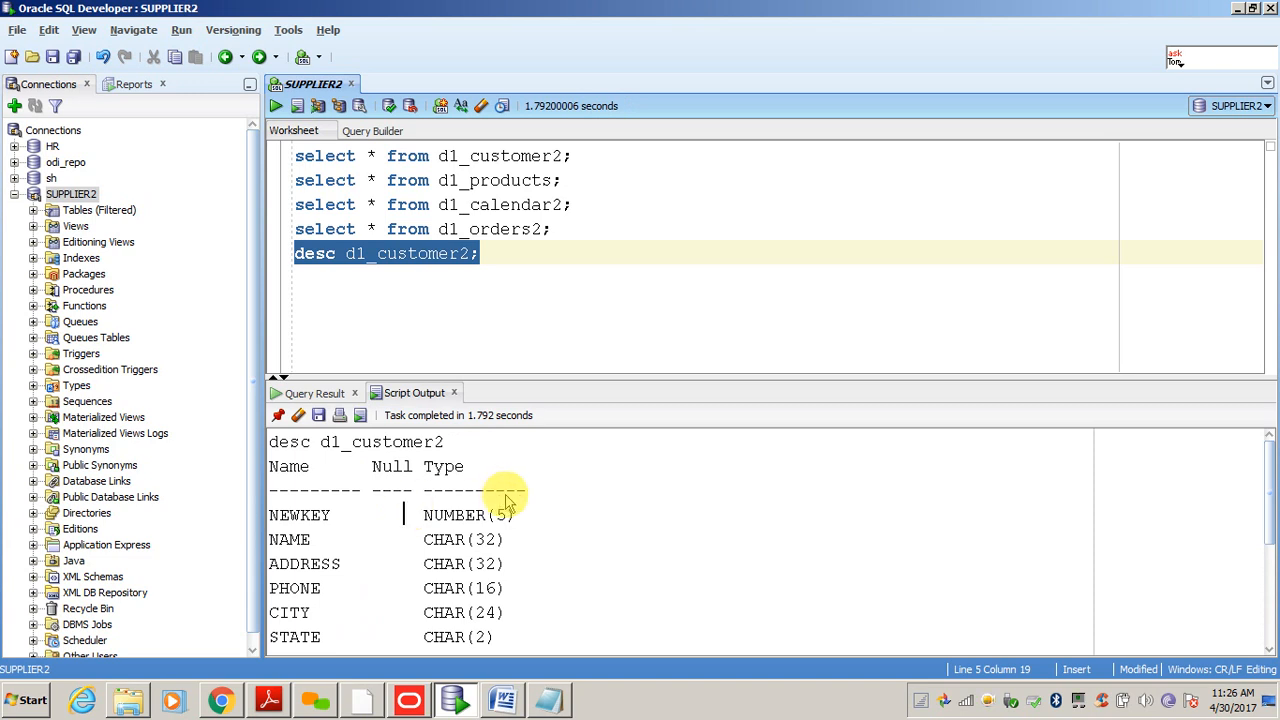
triple_click(312, 516)
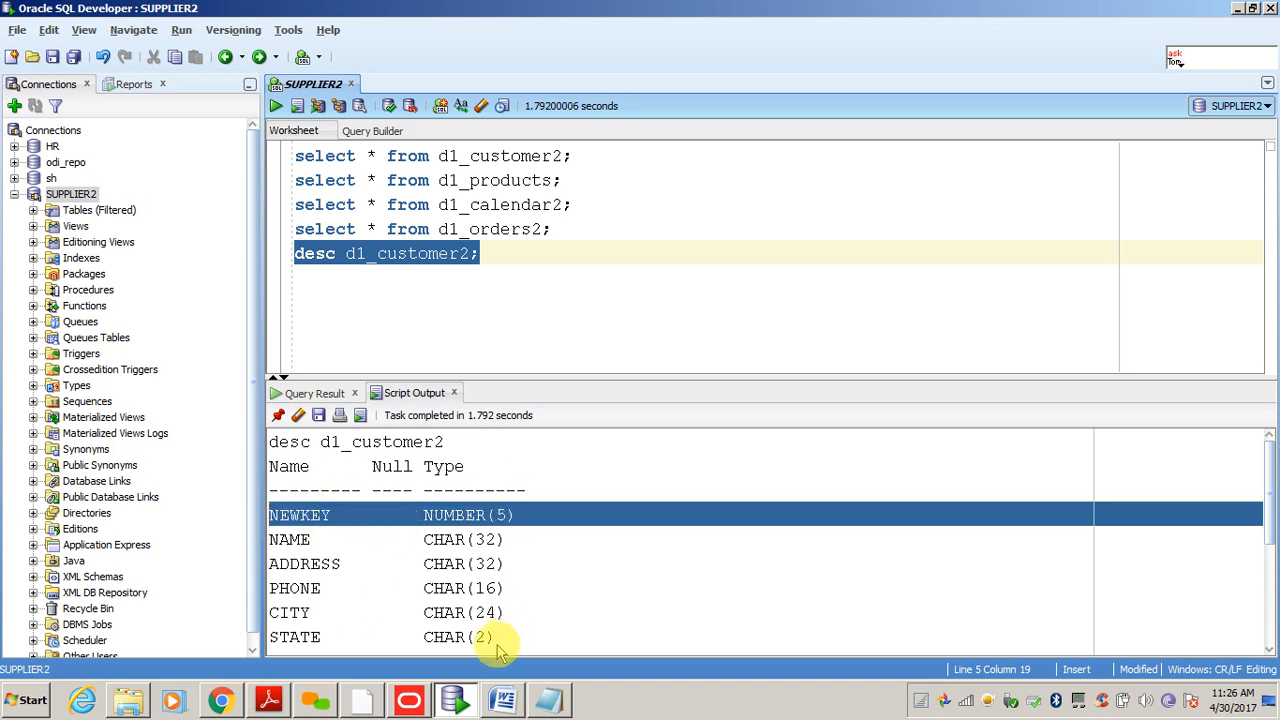
left_click(410, 703)
left_click(943, 243)
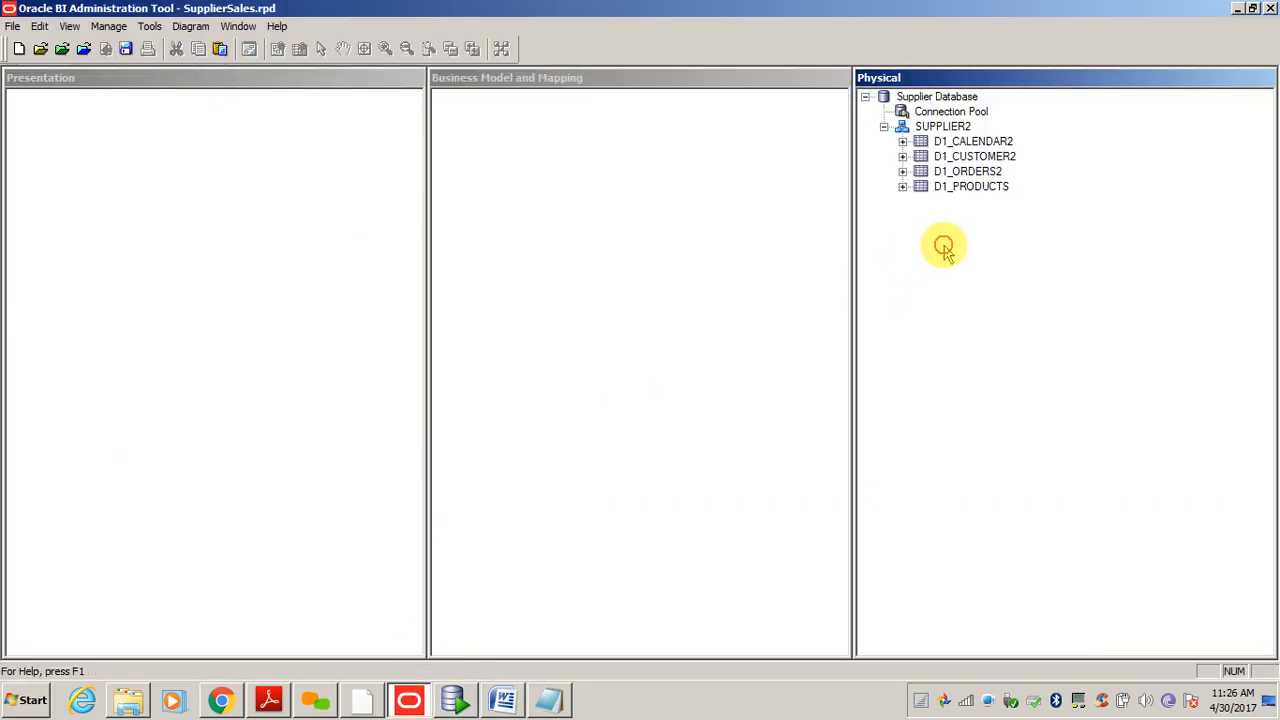
- Open a Physical Diagram of SUPPLIER2 using Object(s) and Direct Joins
right_click(938, 133)
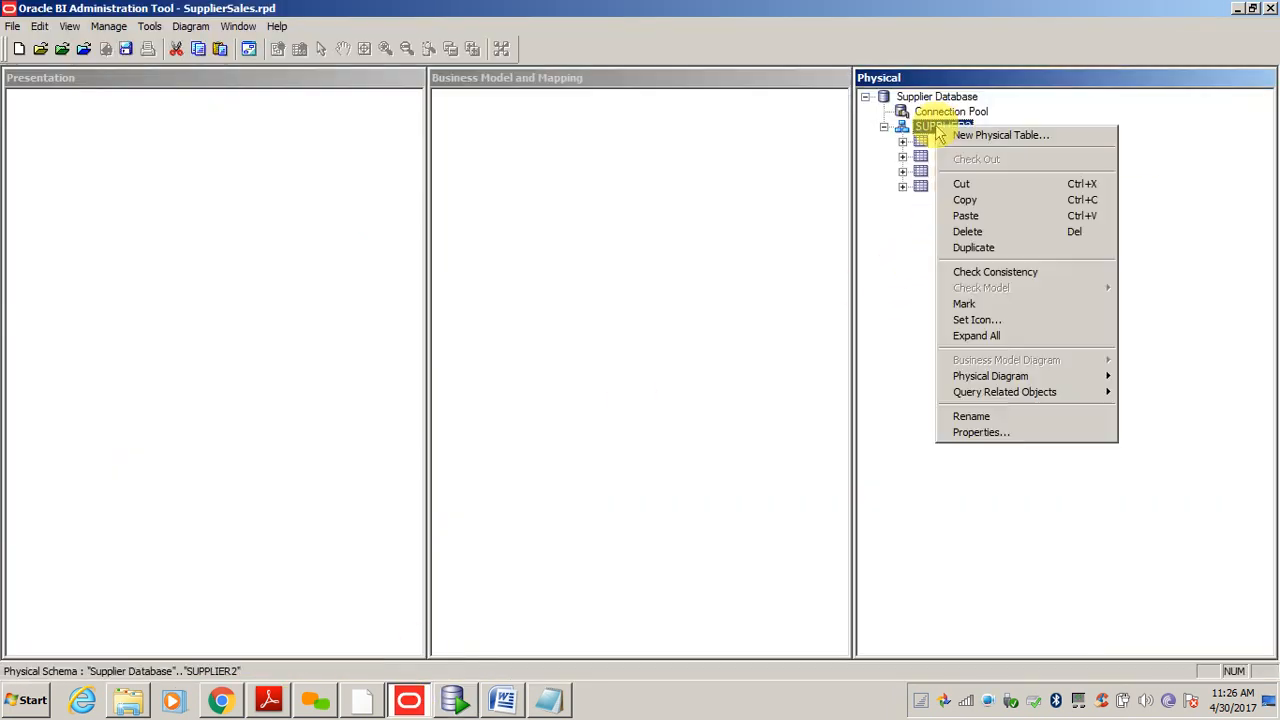
left_click(903, 268)
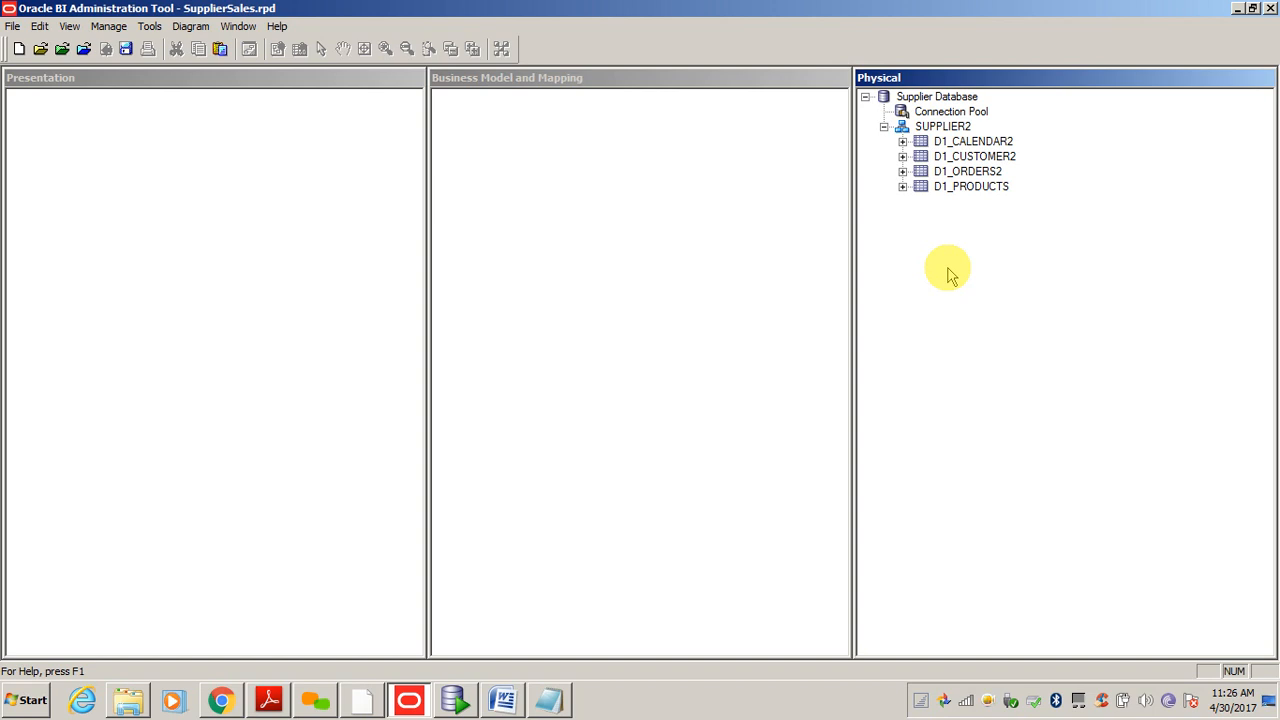
left_click(935, 128)
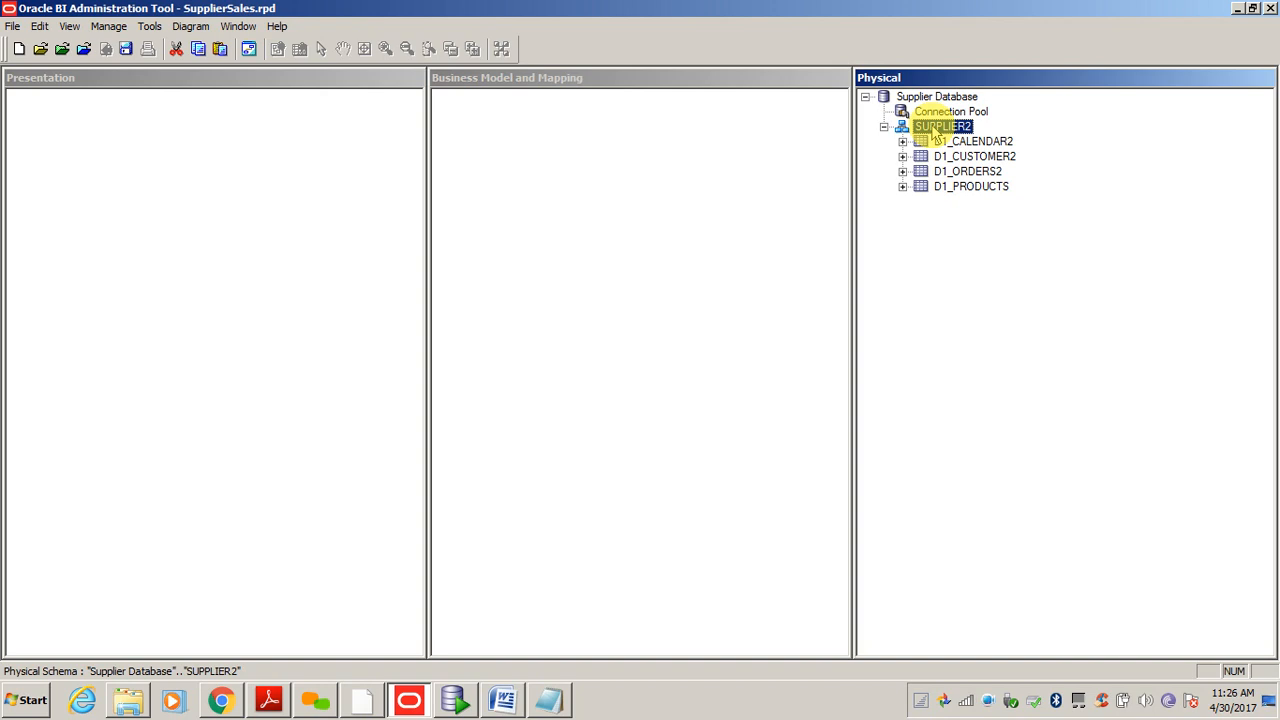
right_click(935, 131)
mouse_move(996, 384)
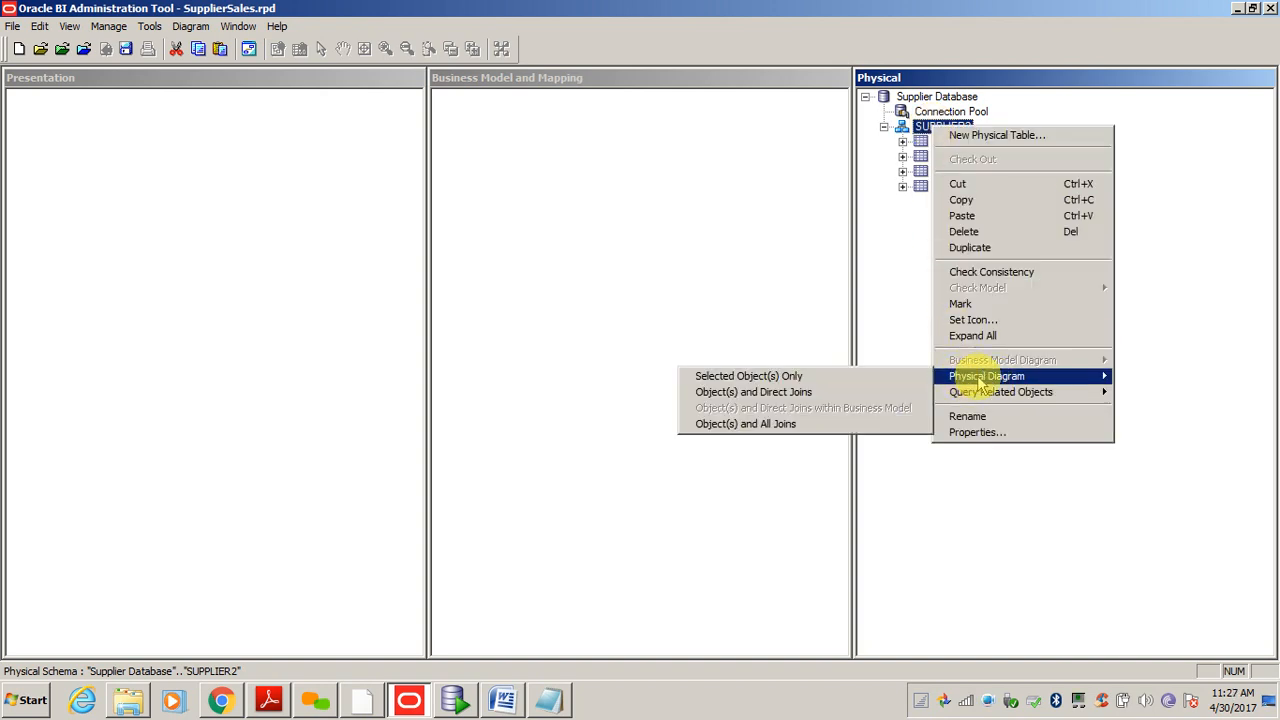
left_click(776, 400)
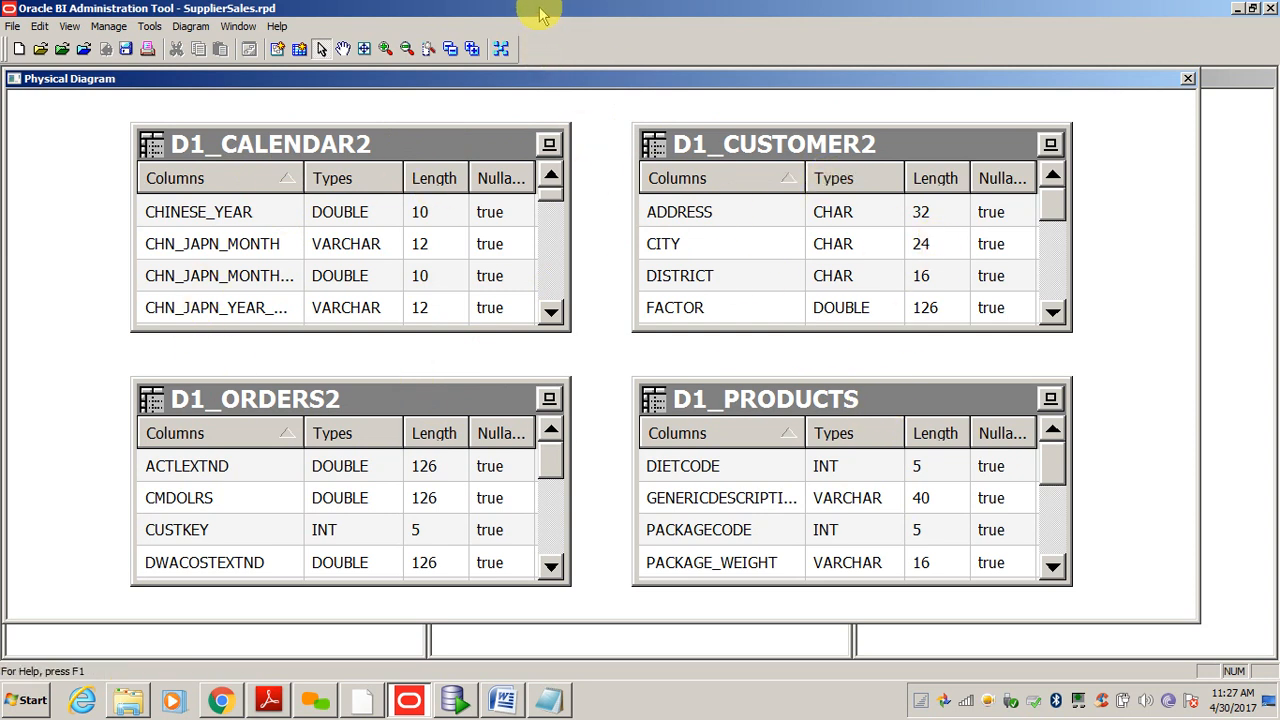
- Start a new join in the diagram, anchored on the D1_ORDERS2 table
left_click_drag(539, 5, 969, 6)
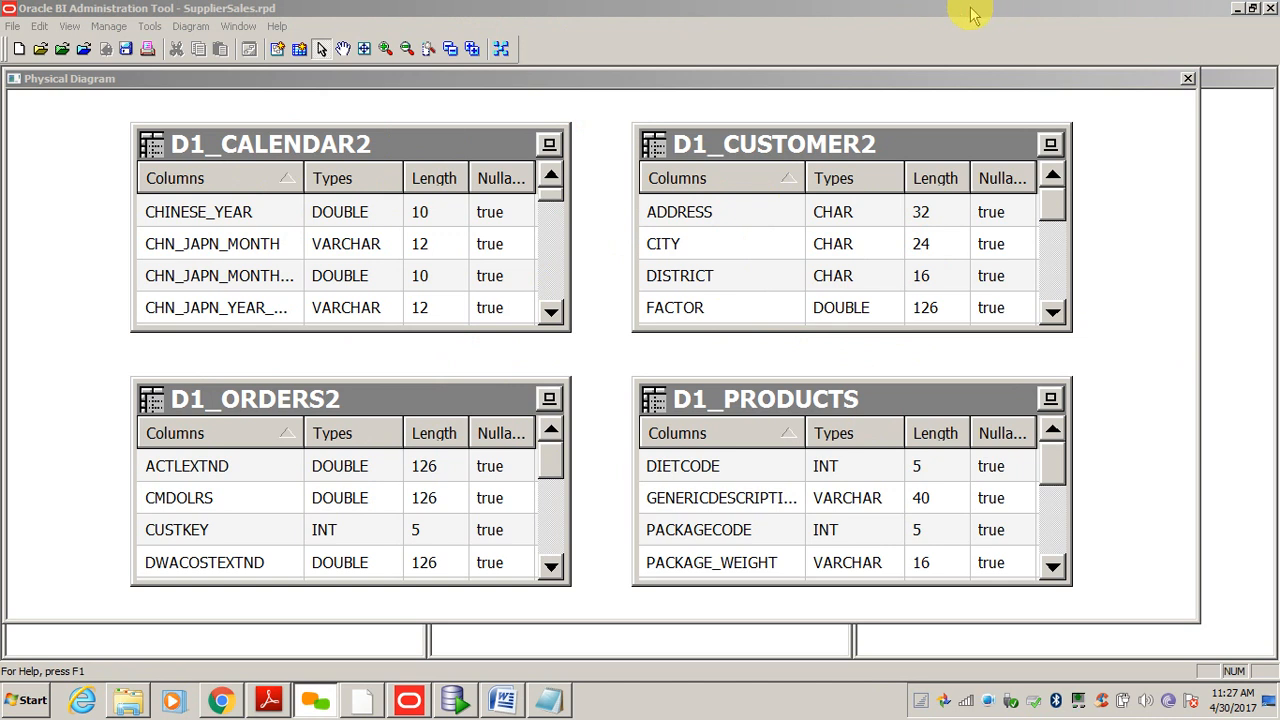
left_click(975, 145)
left_click(1125, 300)
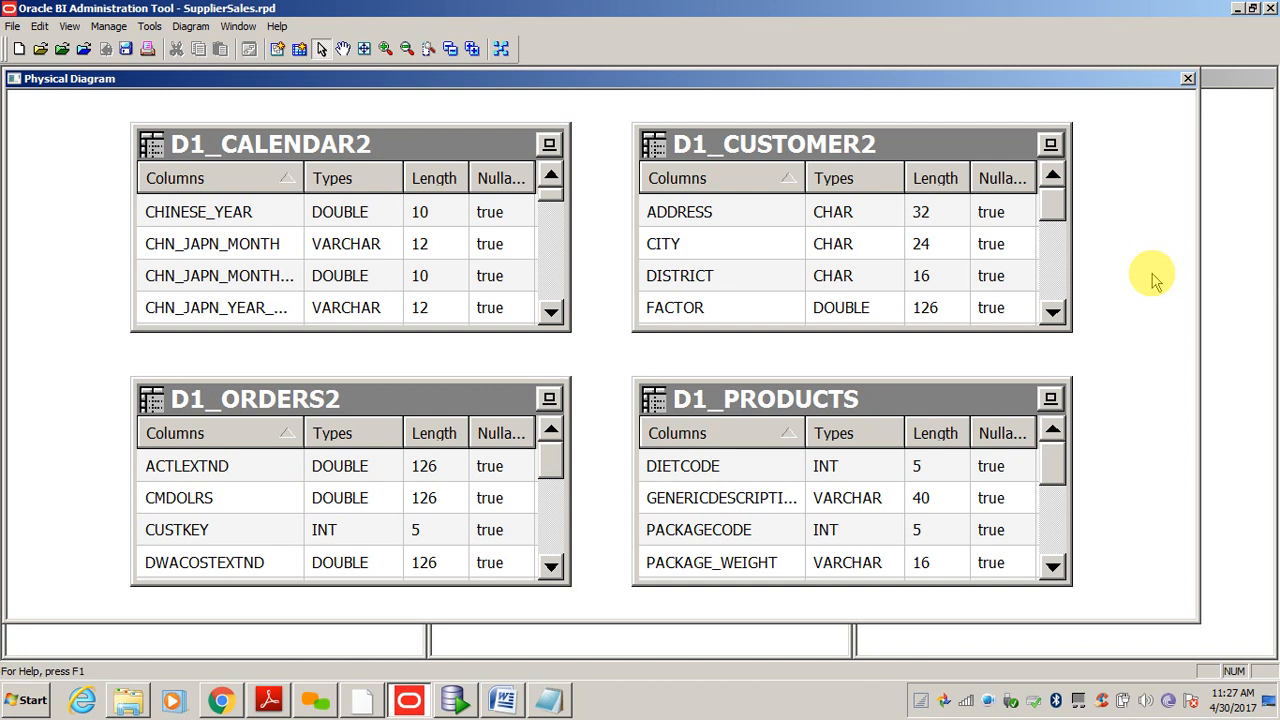
left_click(322, 50)
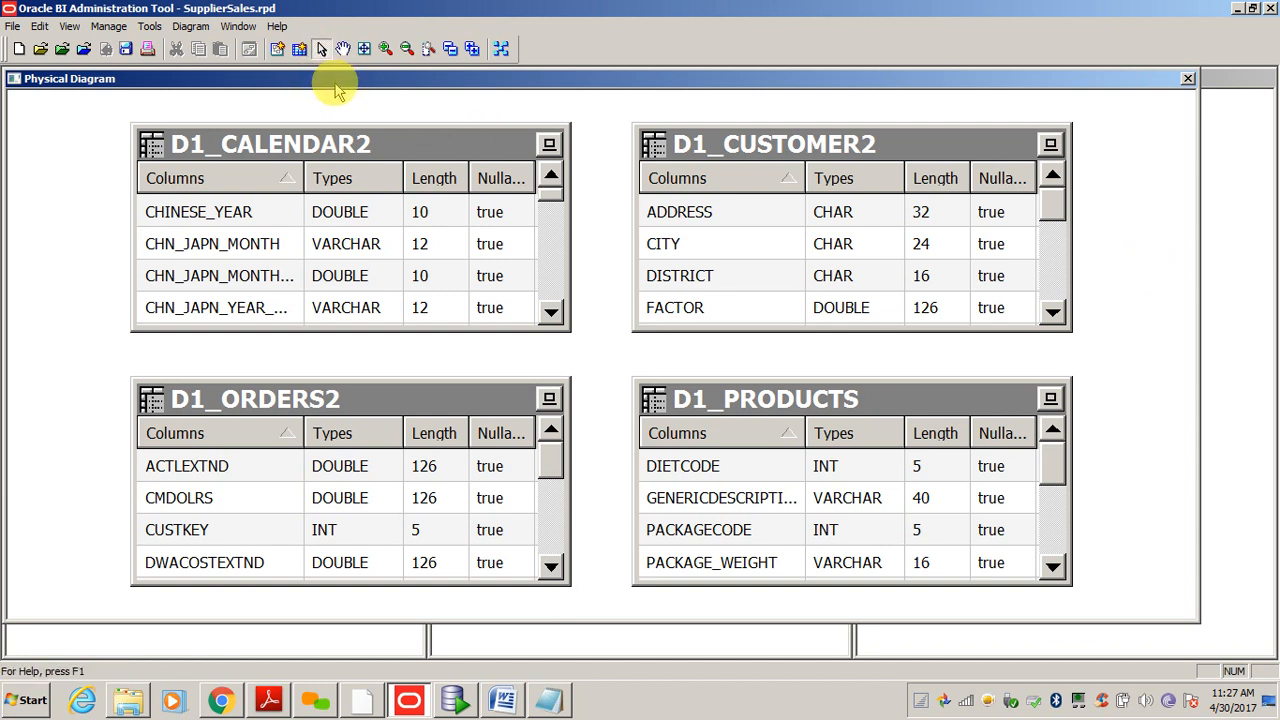
left_click(278, 50)
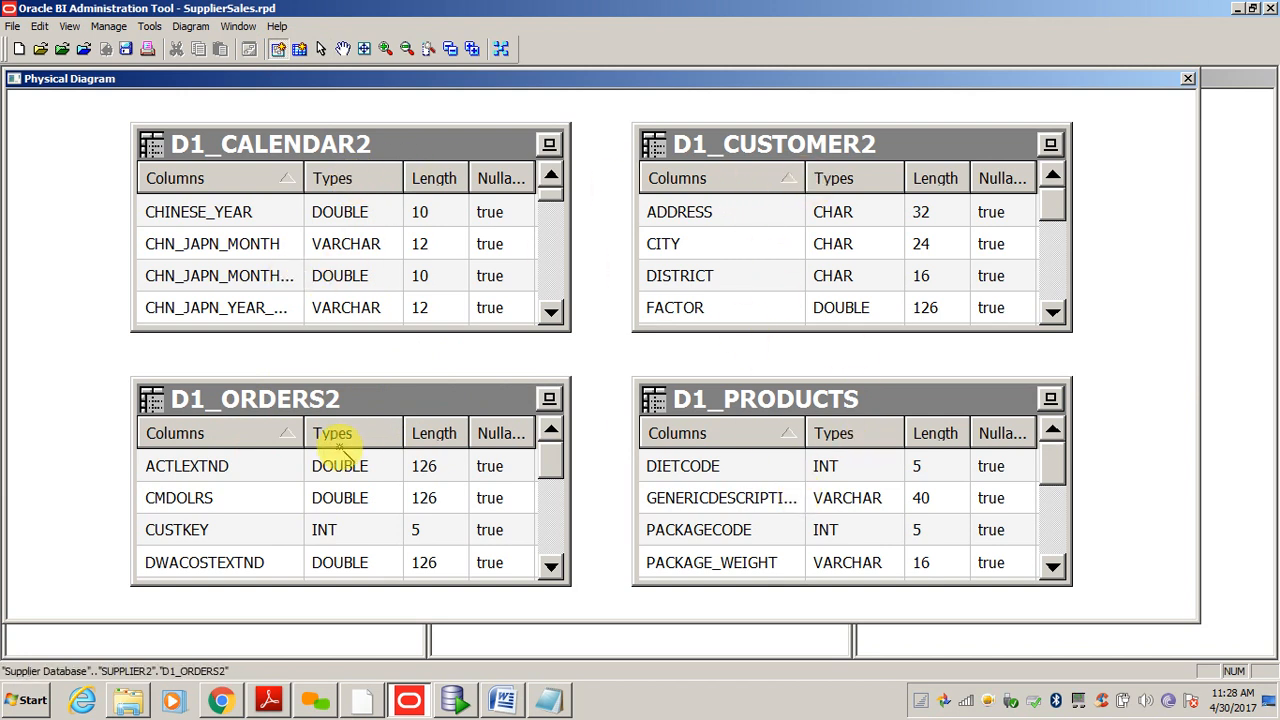
left_click(313, 400)
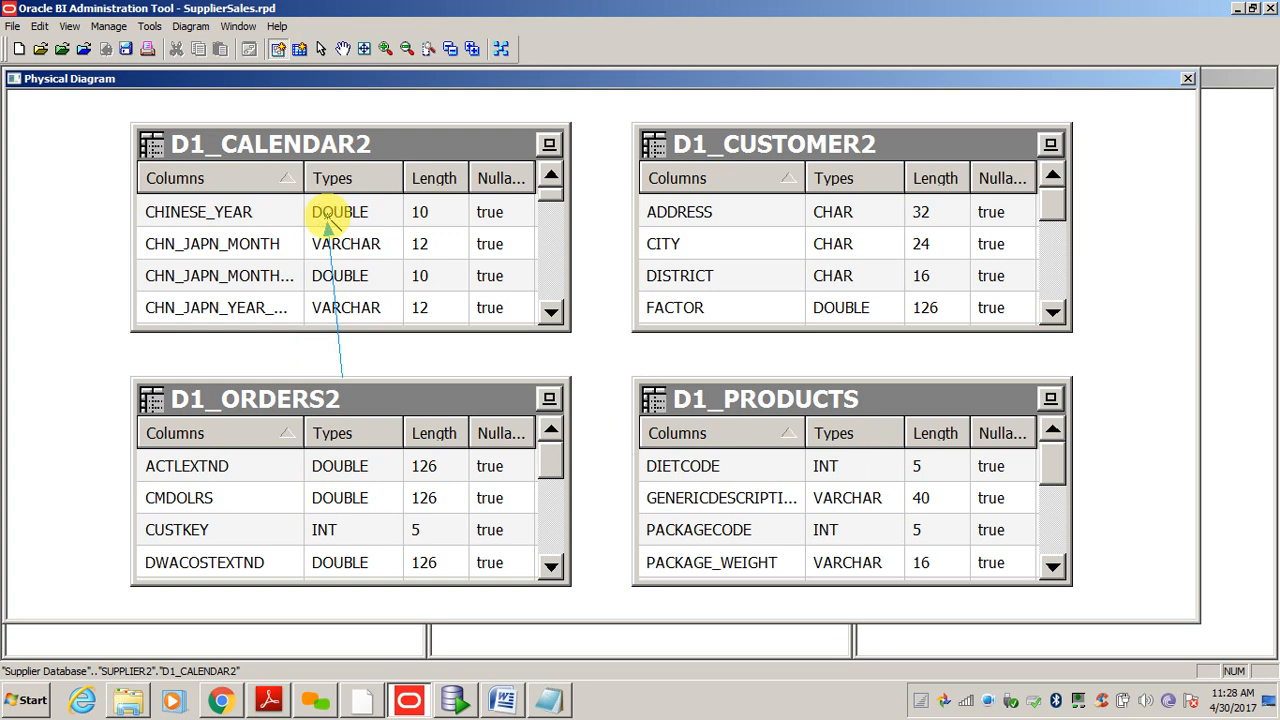
- Drop the join on D1_CALENDAR2 and pair column YYYYMMDD with D1_ORDERS2.PERIODKEY
left_click(327, 218)
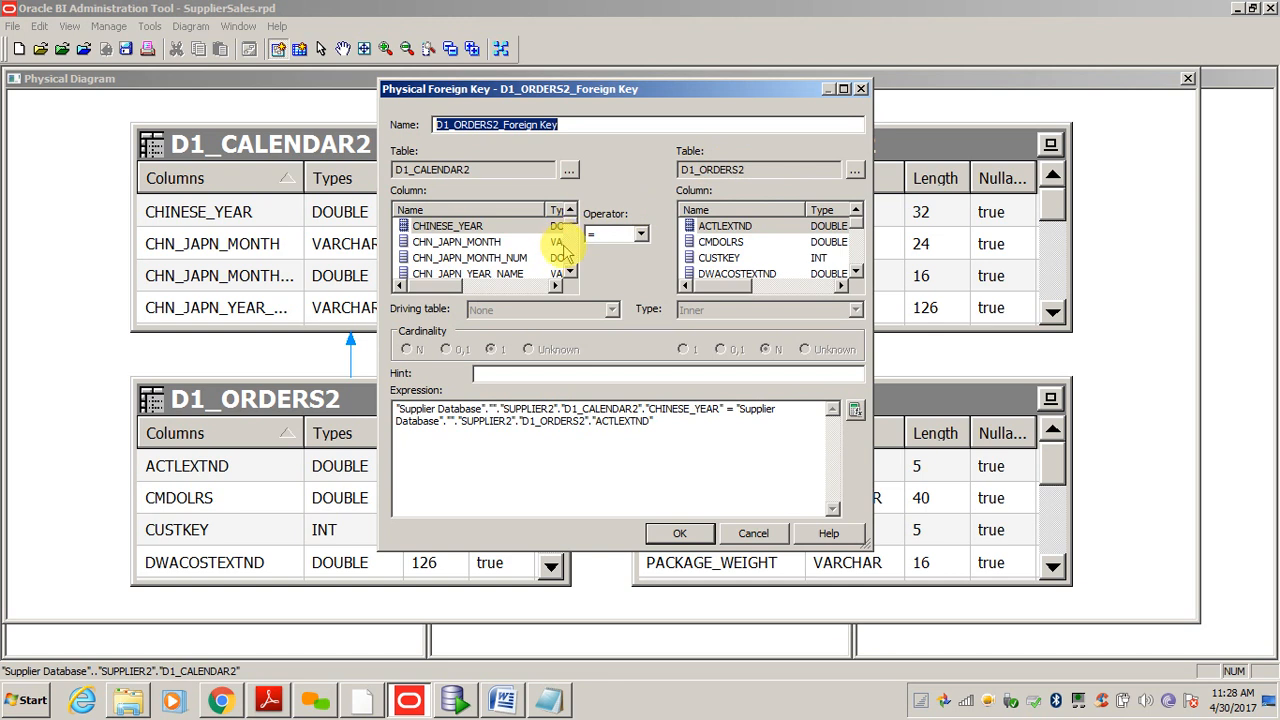
left_click(470, 243)
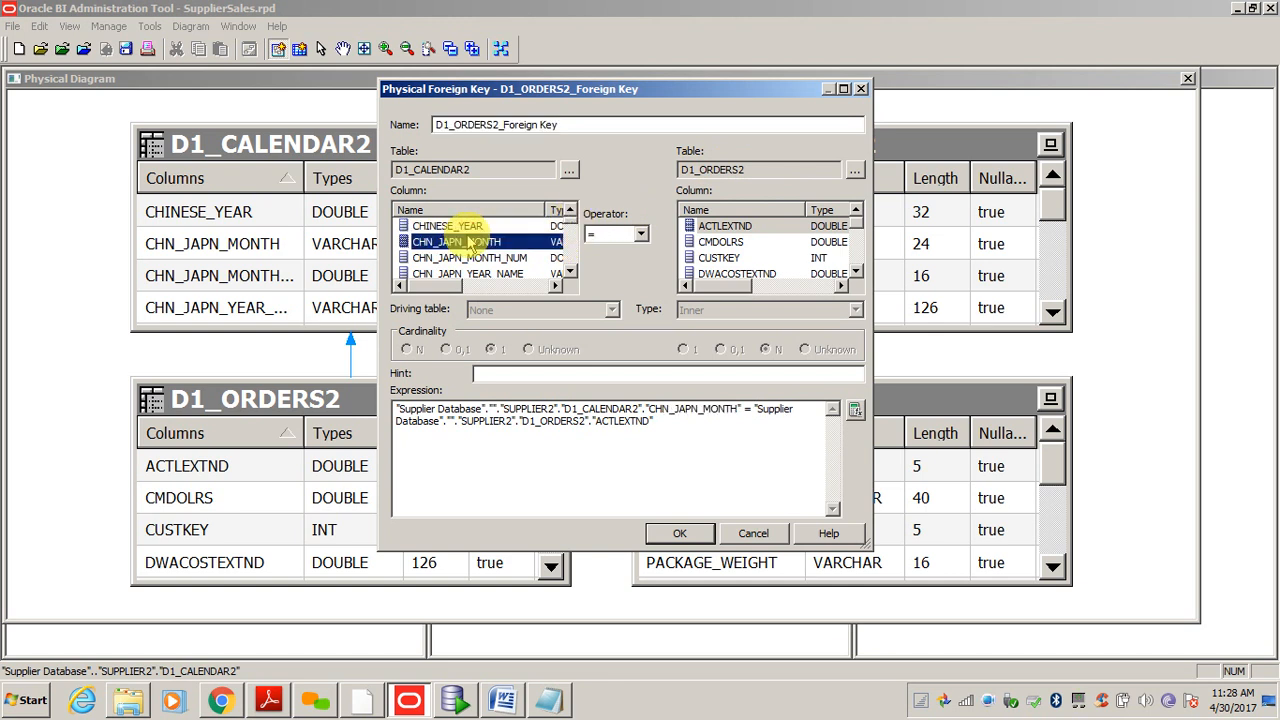
key("y")
key("y")
key("y")
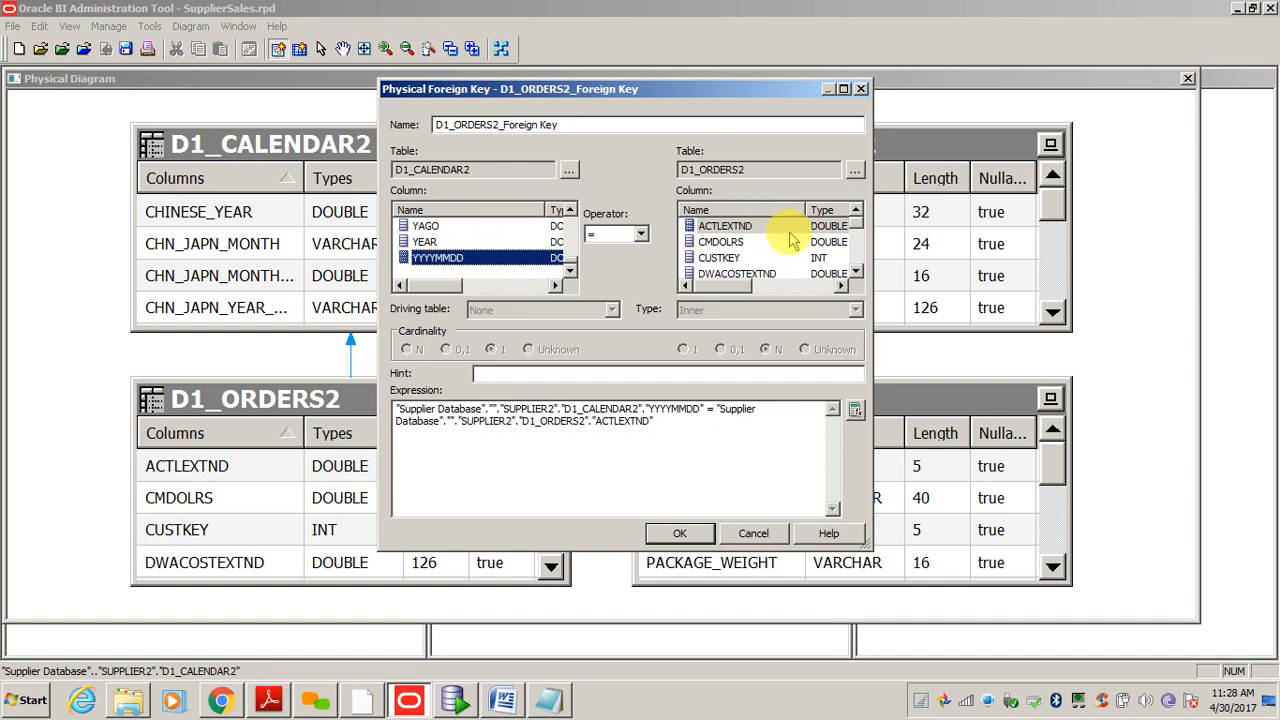
left_click(745, 242)
key("Down")
key("Down")
key("Down")
key("Down")
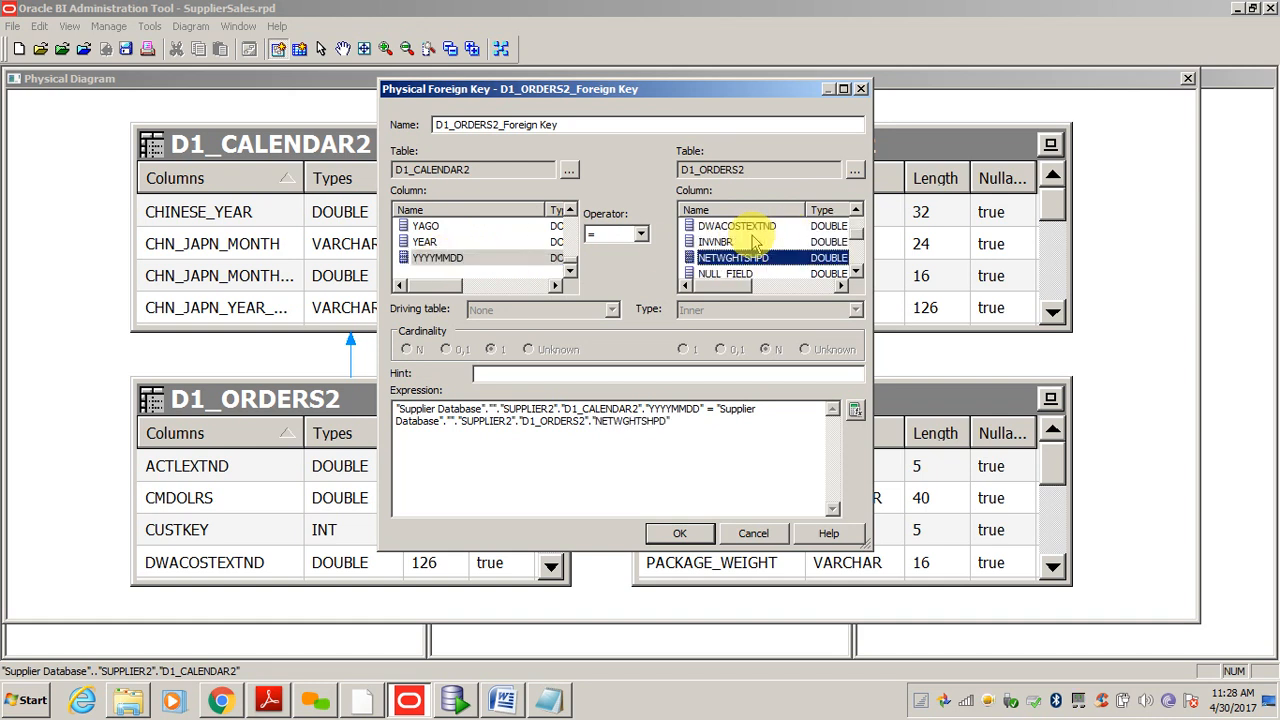
key("Down")
key("Down")
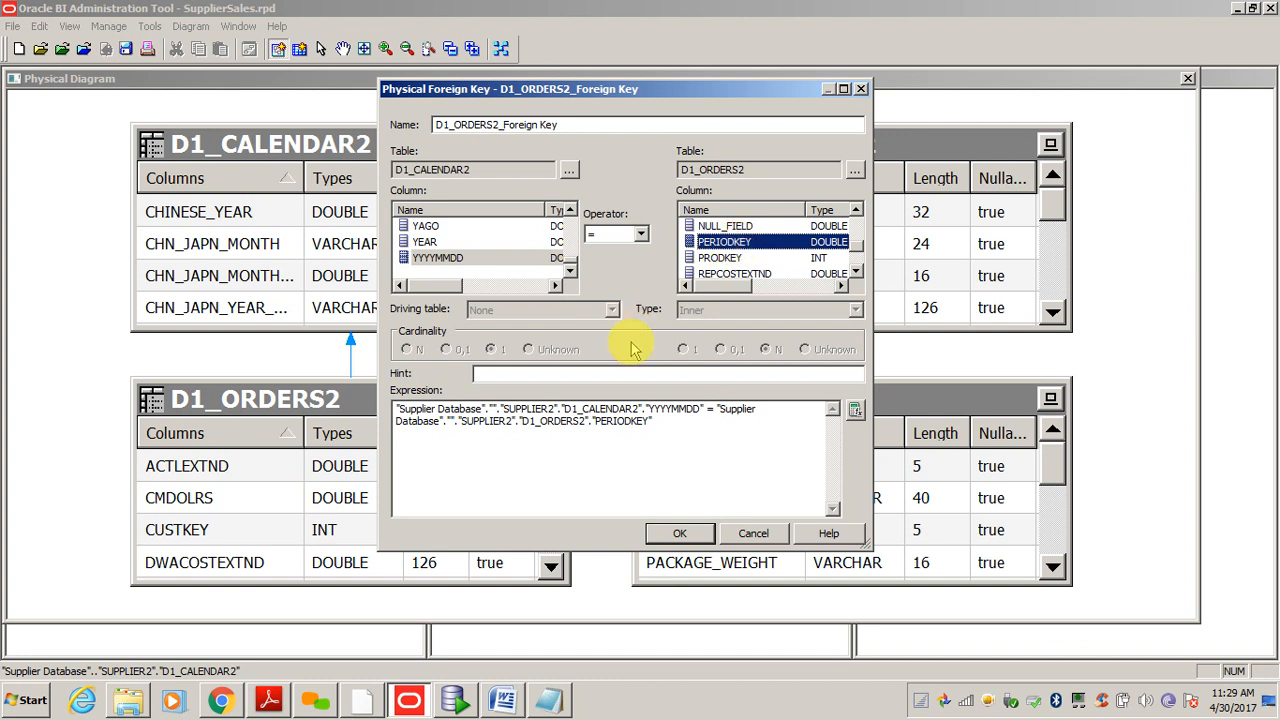
left_click(678, 534)
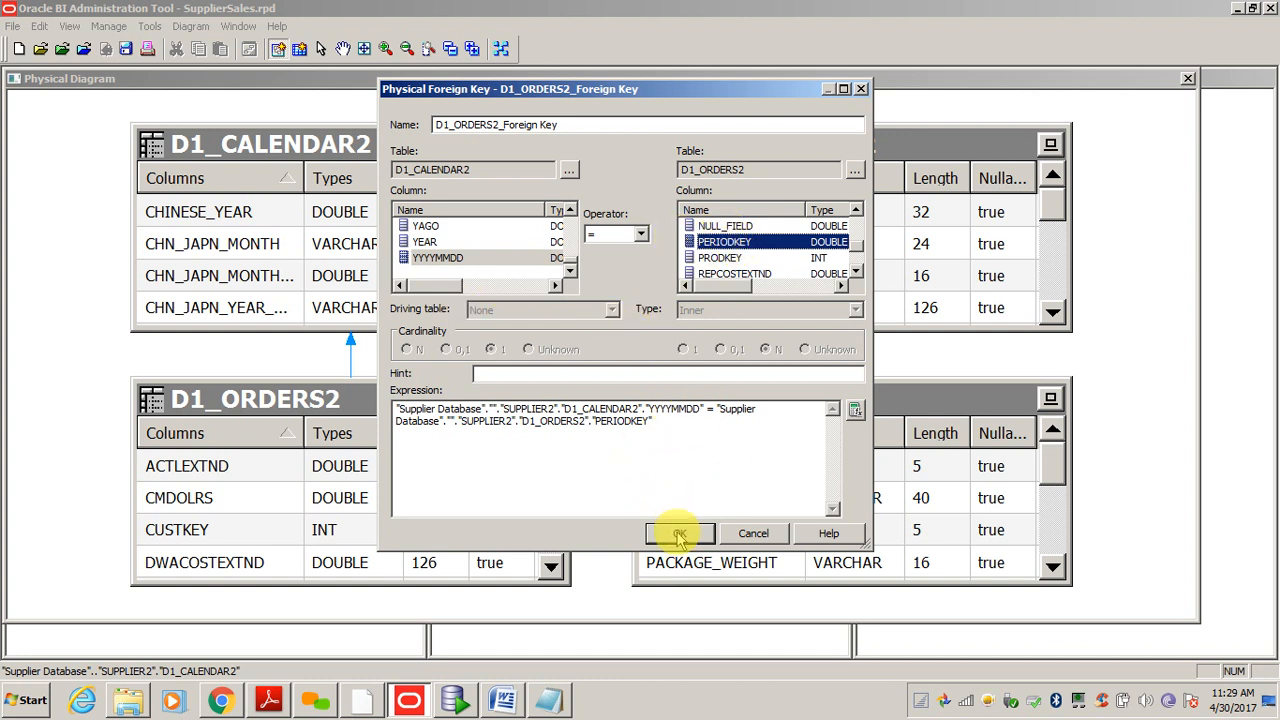
- Review the join expression and confirm the PERIODKEY to YYYYMMDD foreign key with OK
left_click(672, 414)
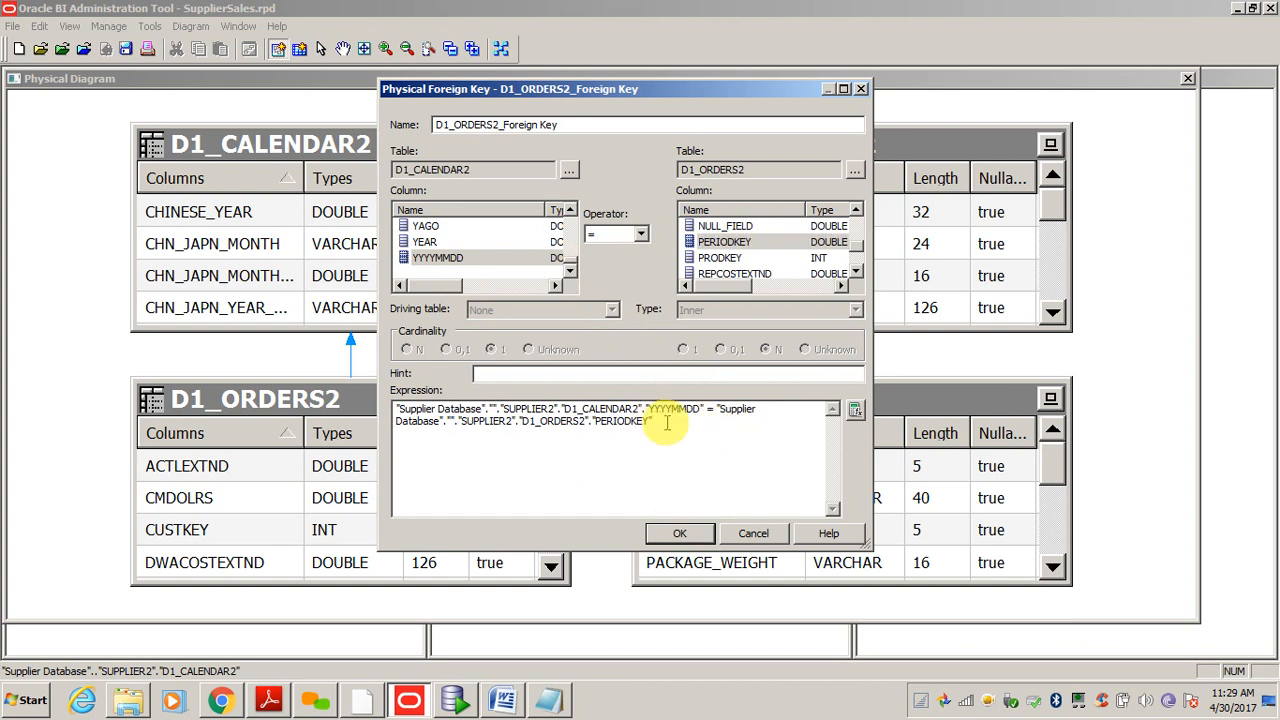
left_click_drag(657, 420, 314, 397)
left_click(680, 410)
left_click_drag(577, 410, 690, 412)
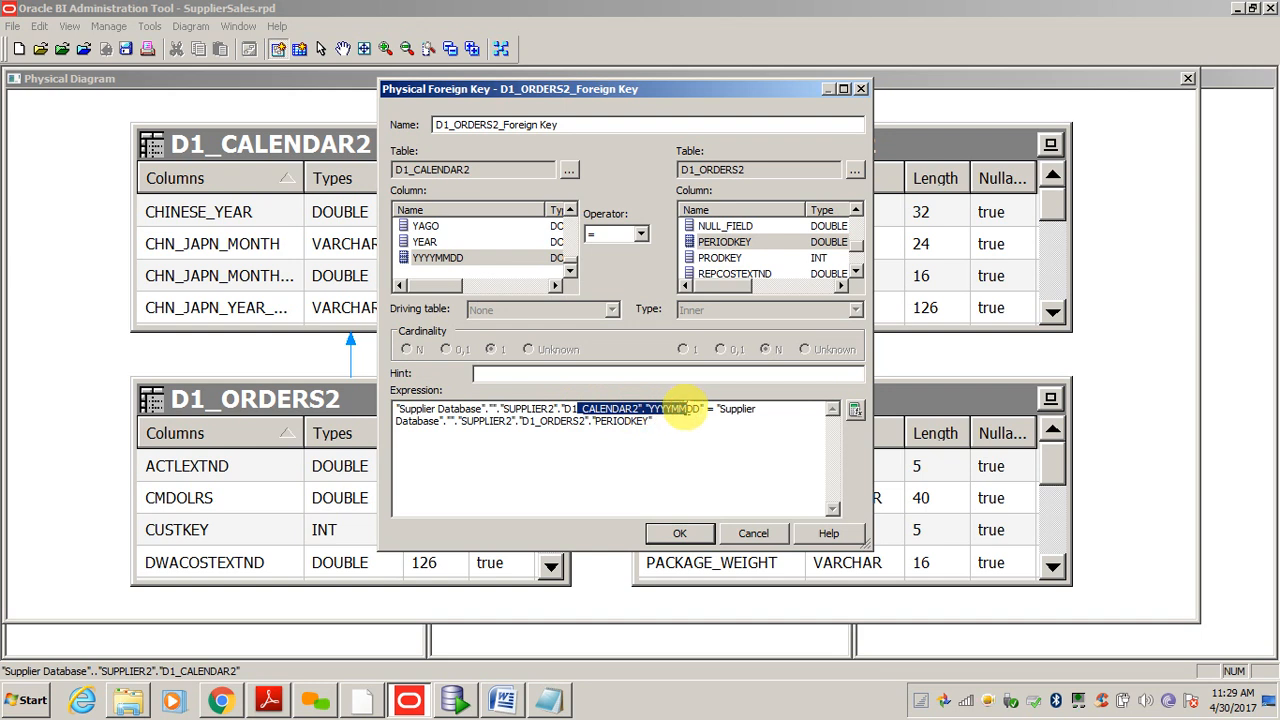
left_click(537, 423)
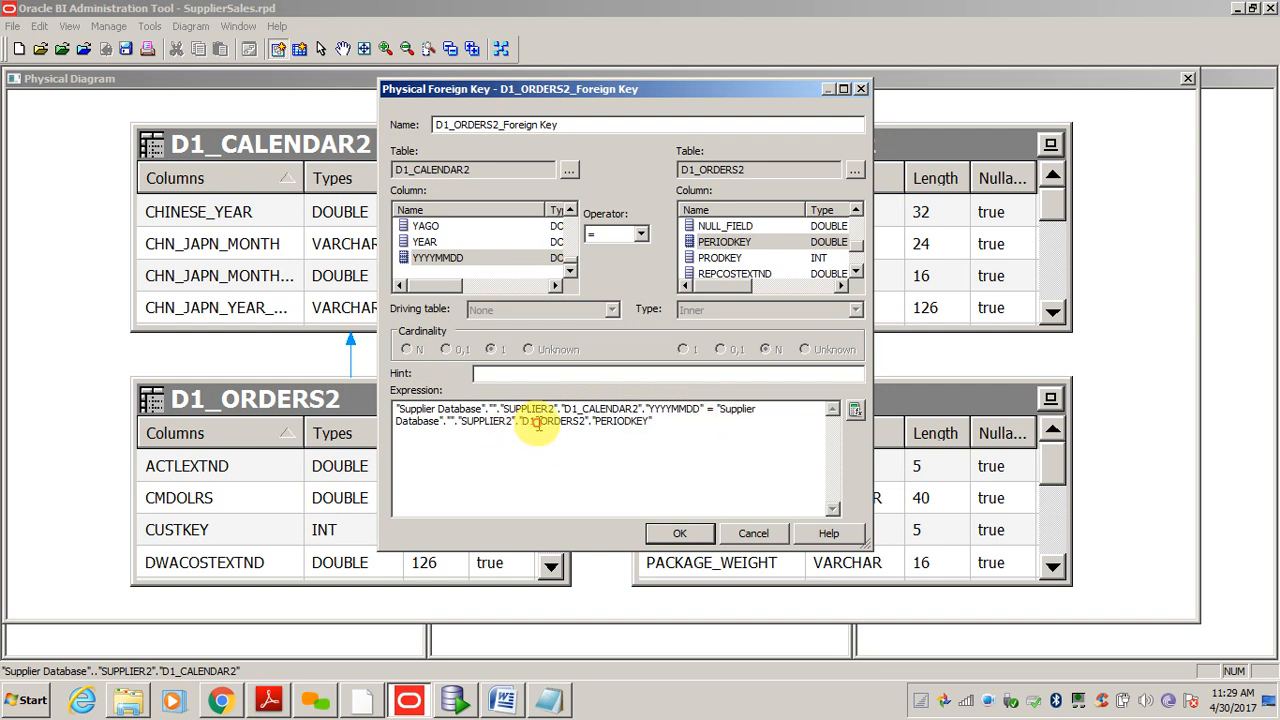
left_click_drag(537, 423, 627, 421)
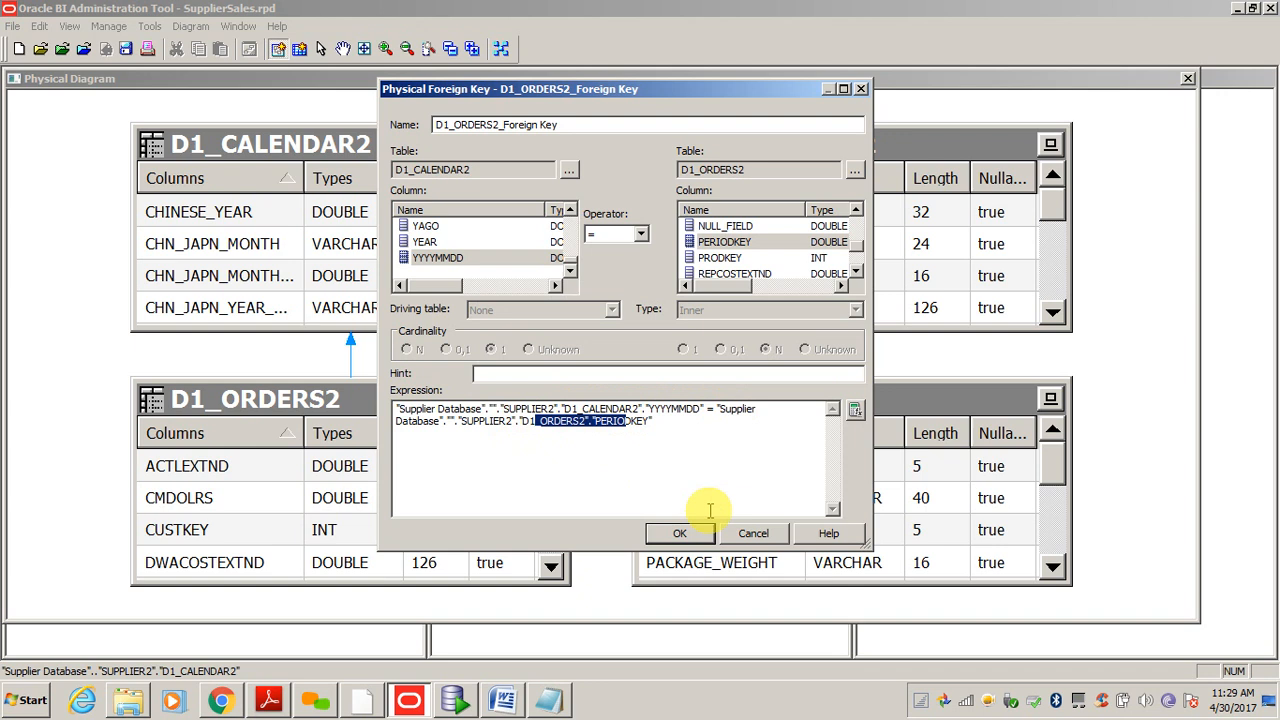
left_click(679, 536)
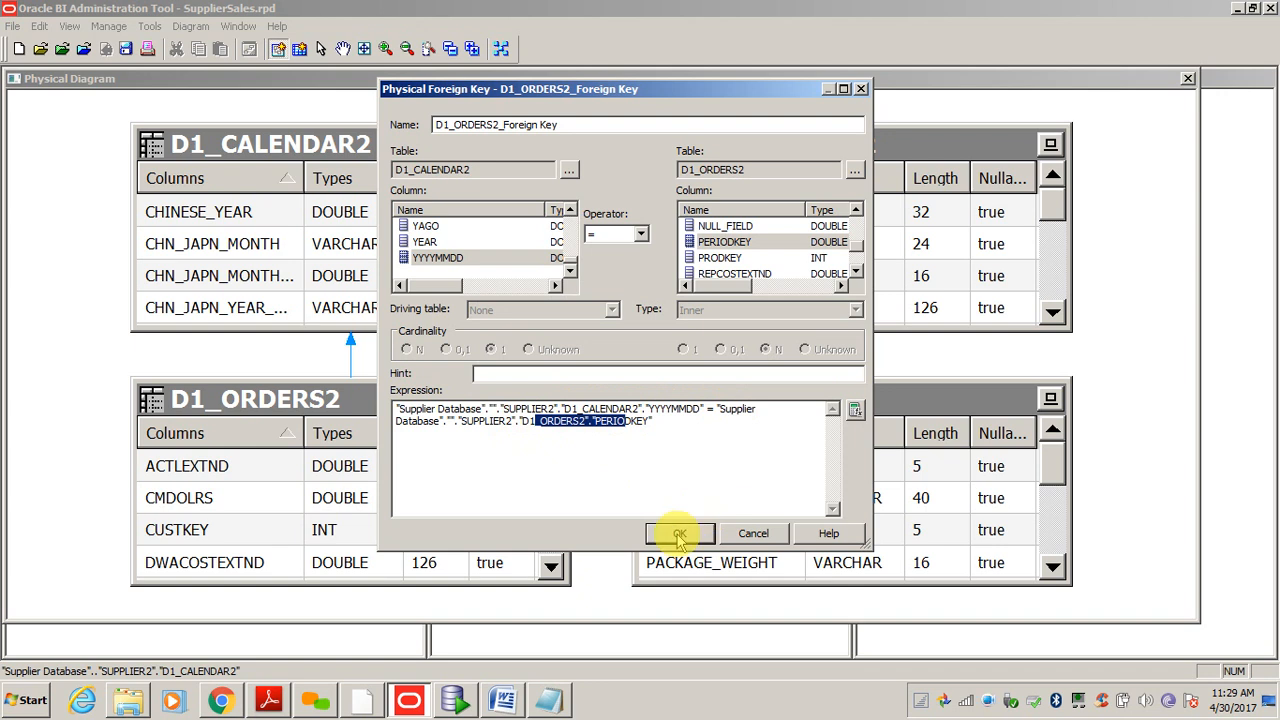
left_click(679, 536)
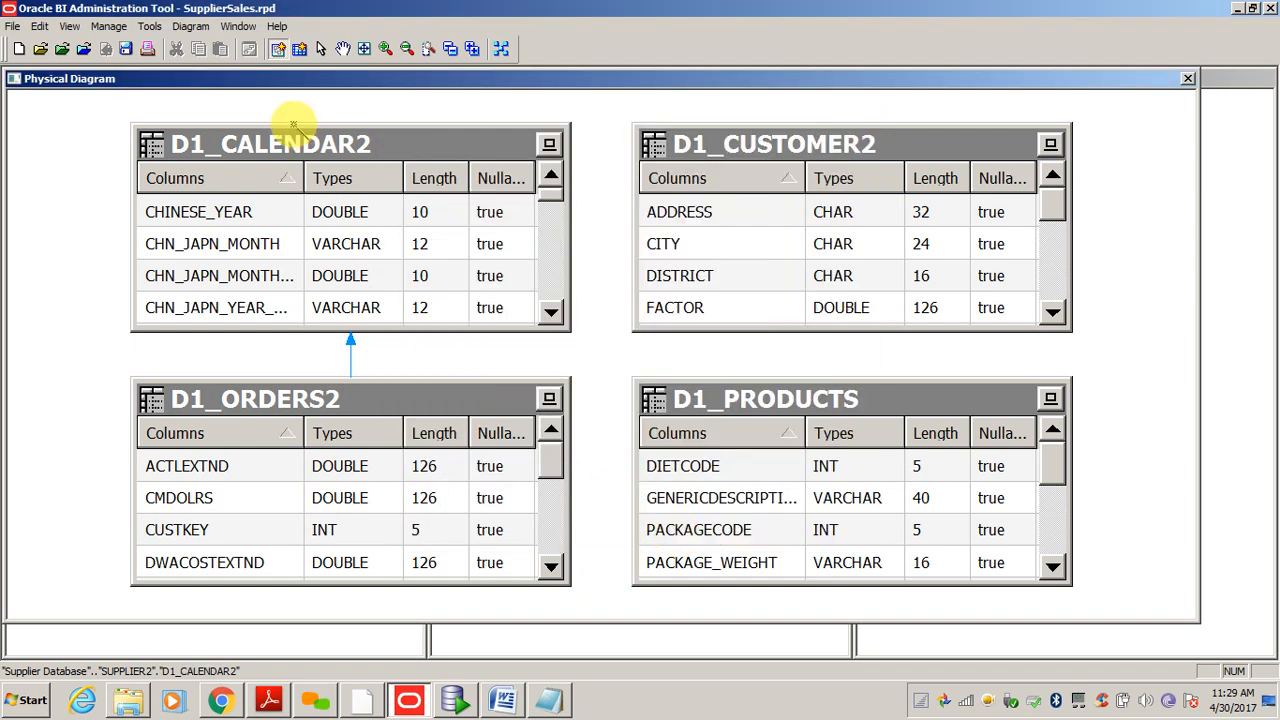
left_click(372, 400)
- Create a foreign key joining D1_CUSTOMER2.NEWKEY to D1_ORDERS2.CUSTKEY
left_click(803, 240)
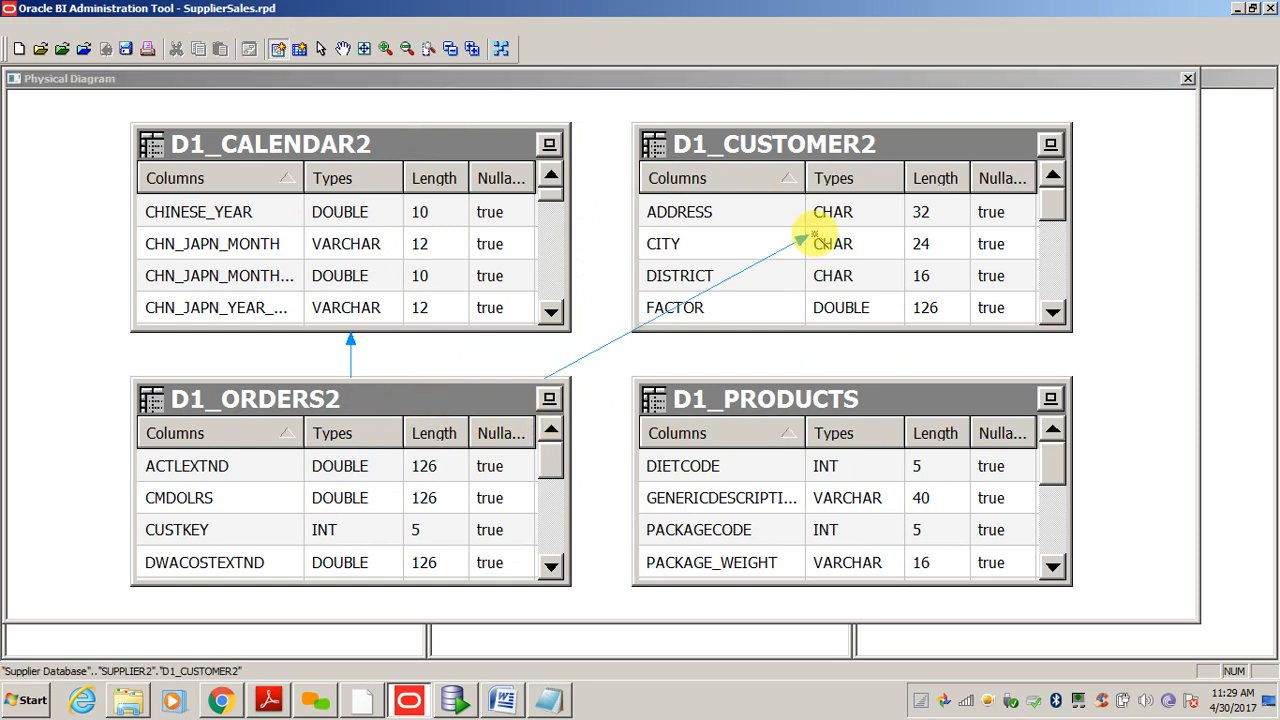
left_click(432, 227)
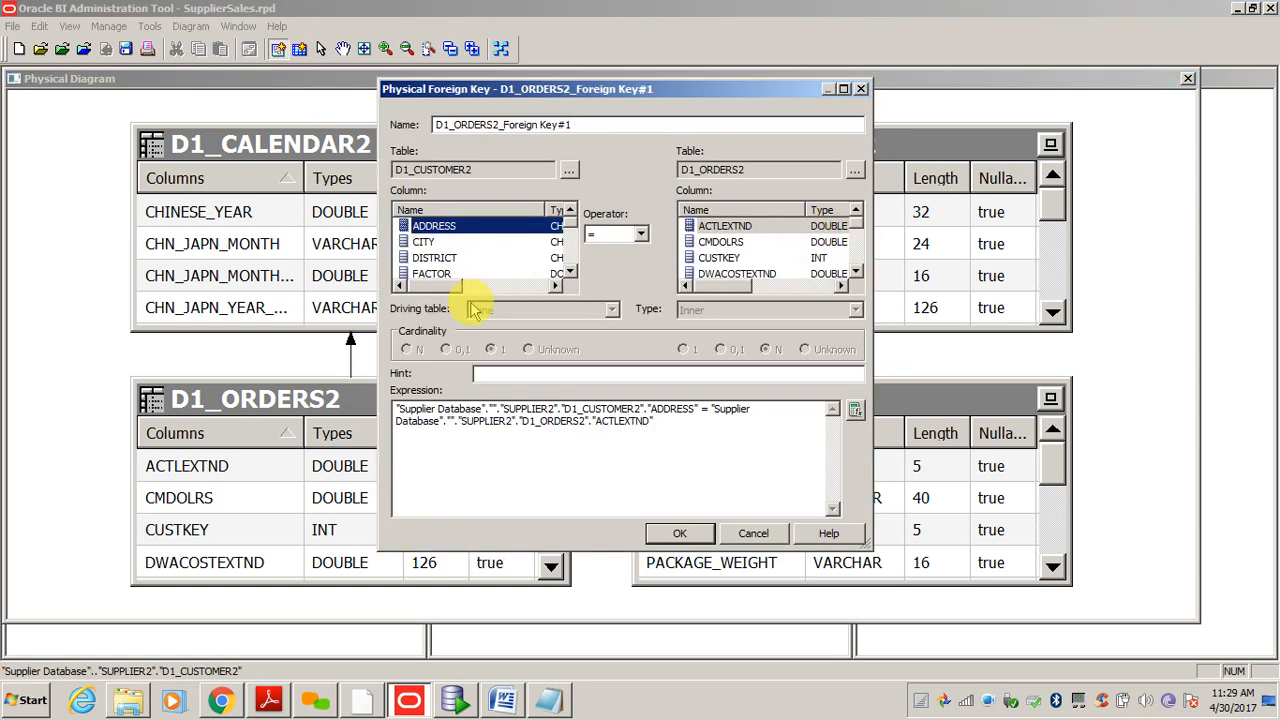
key("n")
key("n")
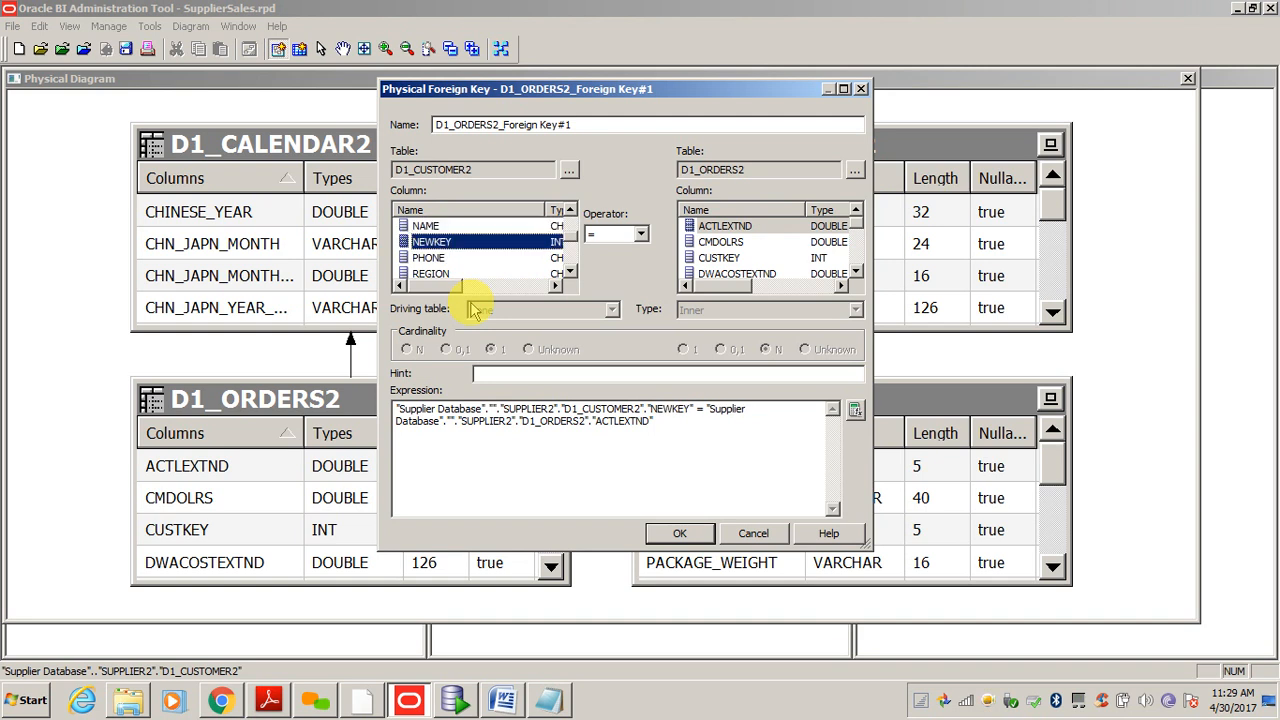
left_click(742, 227)
key("c")
key("c")
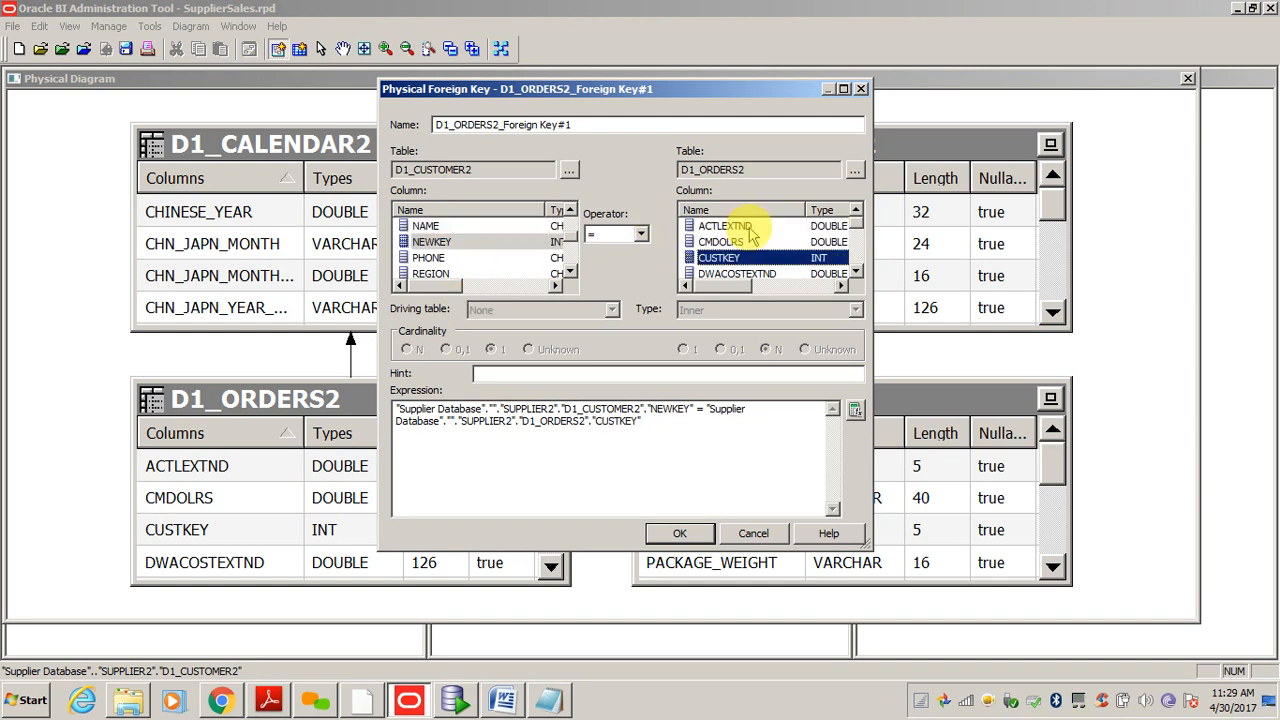
key("Return")
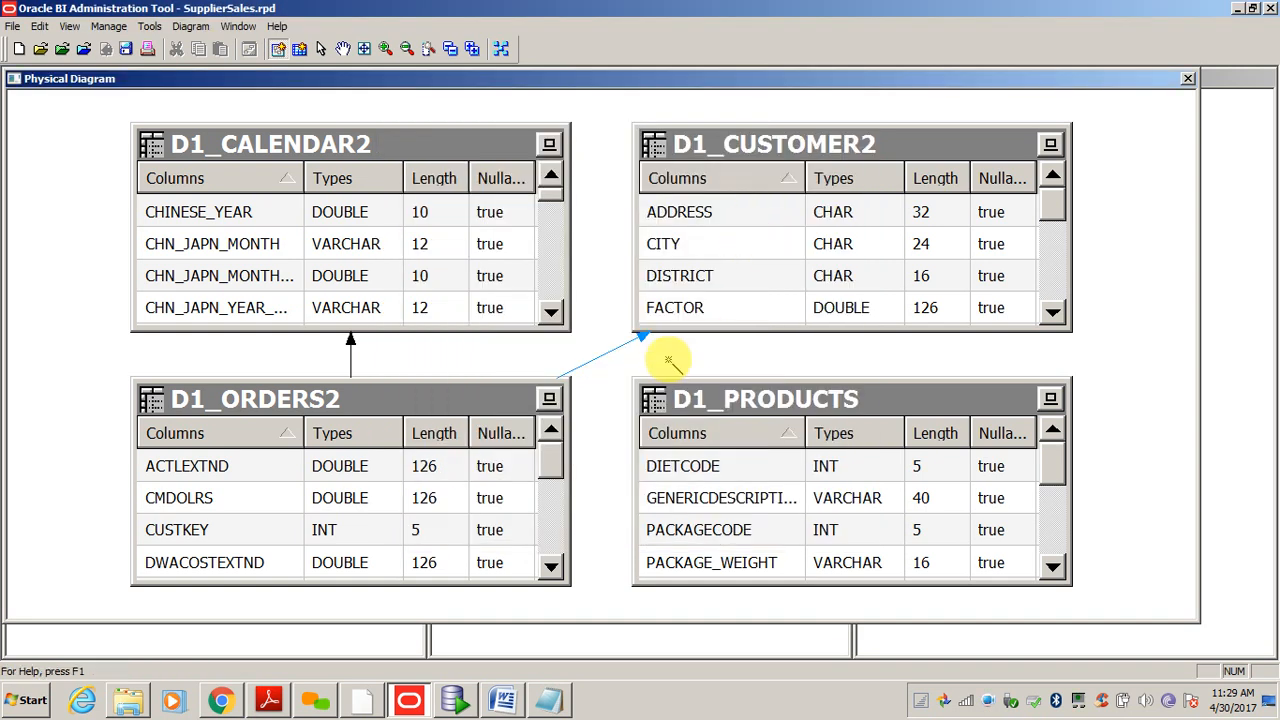
left_click(520, 460)
- Join D1_PRODUCTS.PRODUCTKEY to D1_ORDERS2.PRODKEY as foreign key #2, then return to the Select tool
left_click(828, 466)
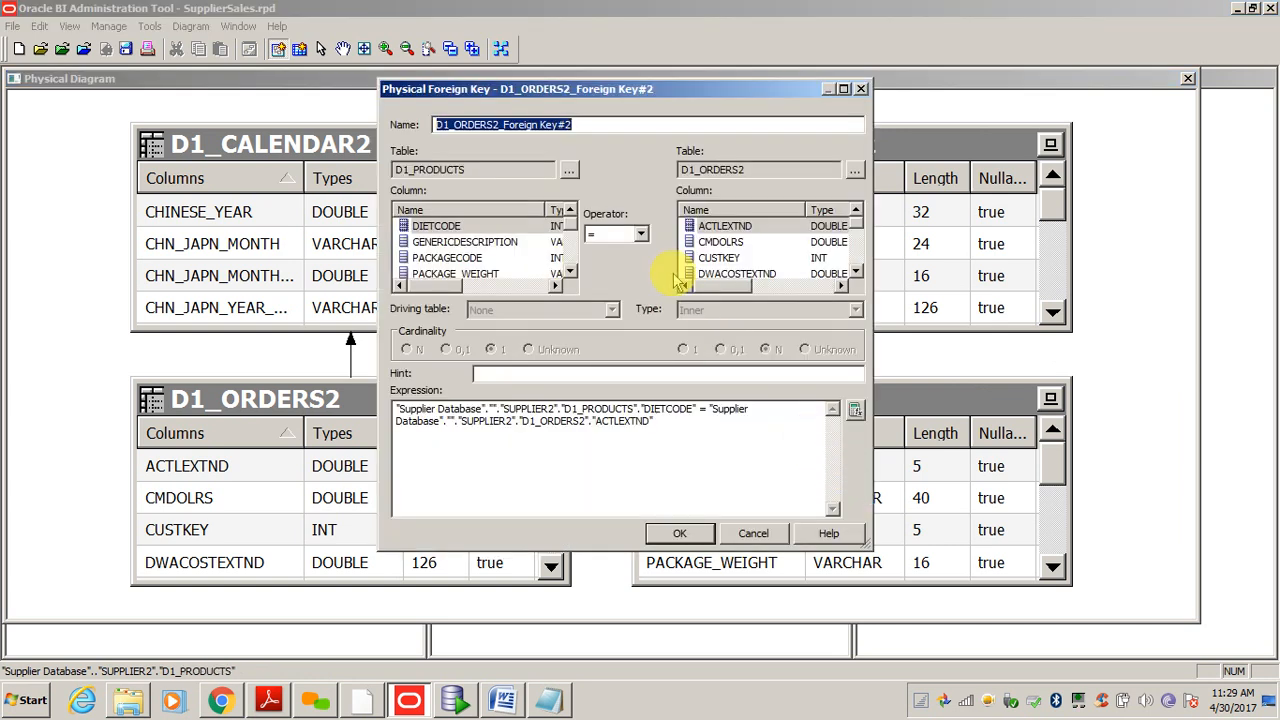
left_click(447, 226)
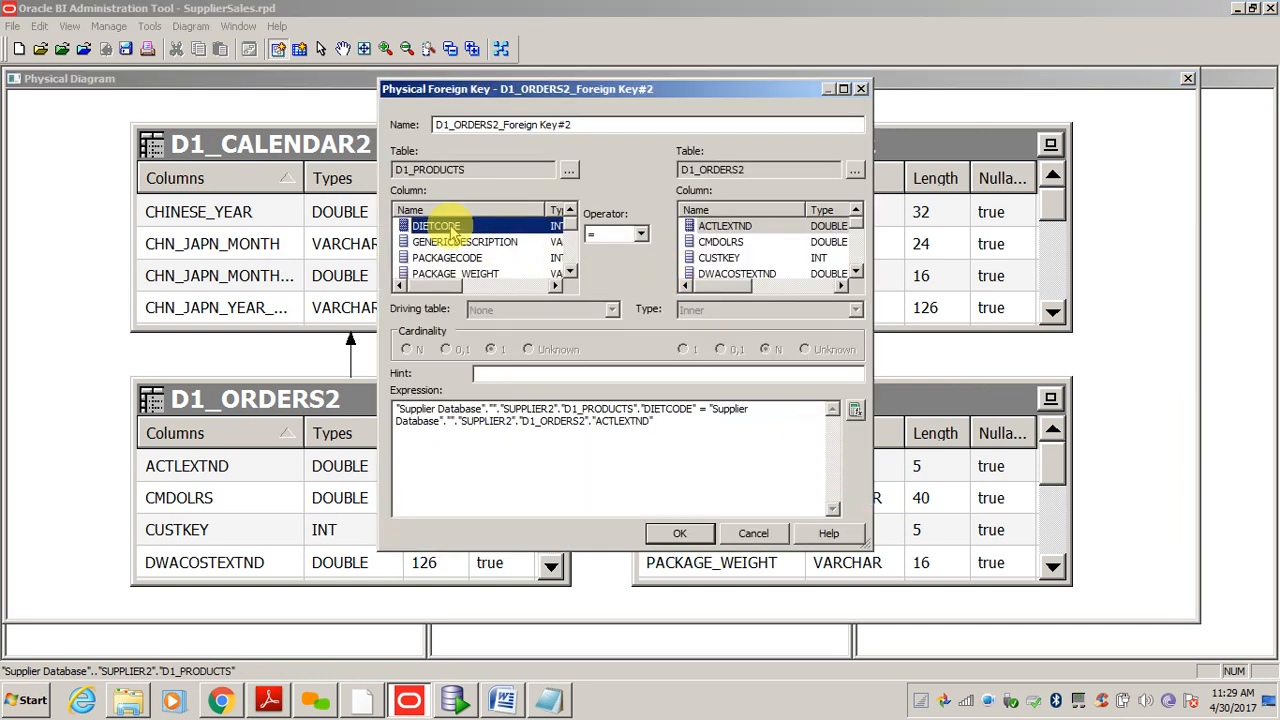
scroll(450, 231, "down", 2)
left_click(450, 226)
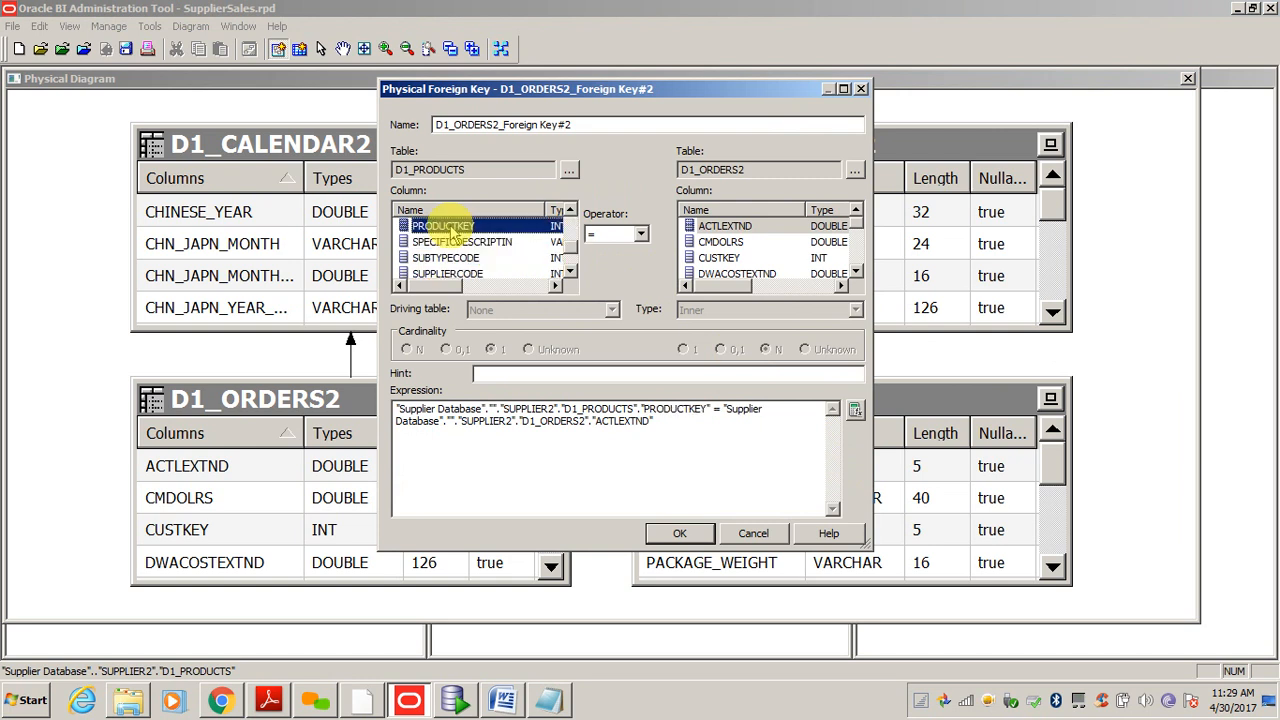
left_click(720, 243)
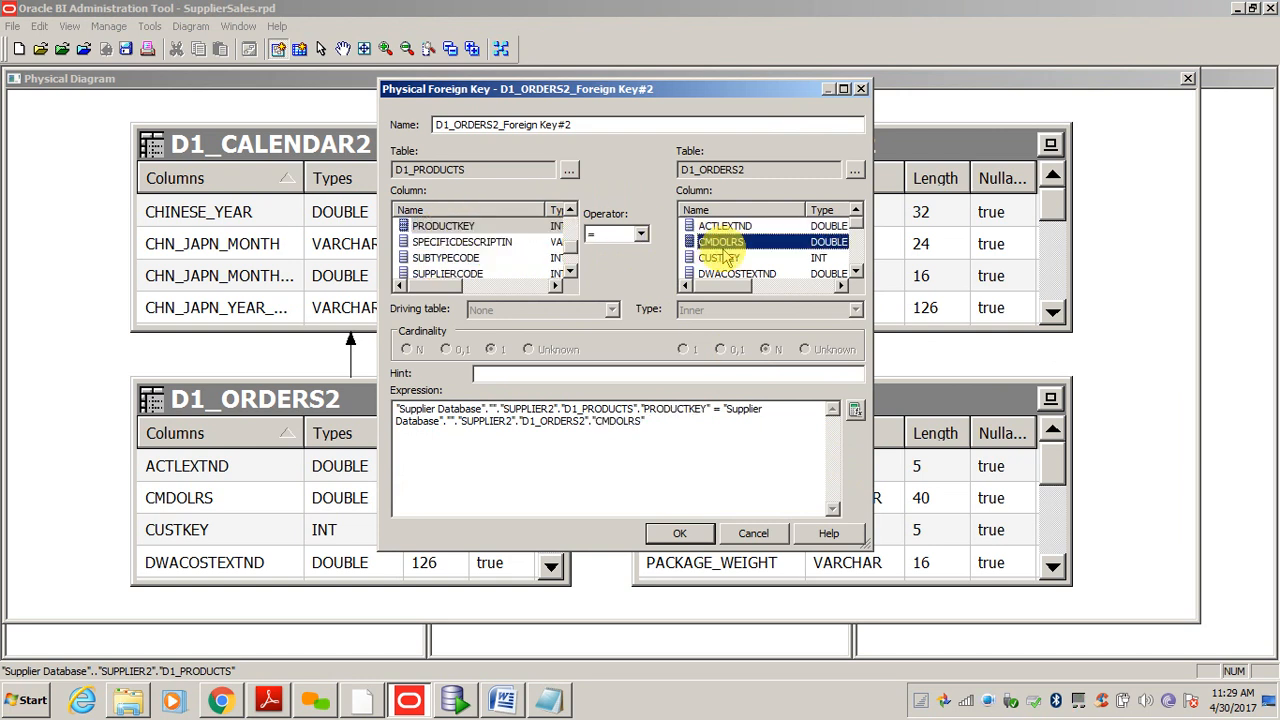
scroll(722, 252, "down", 2)
left_click(722, 244)
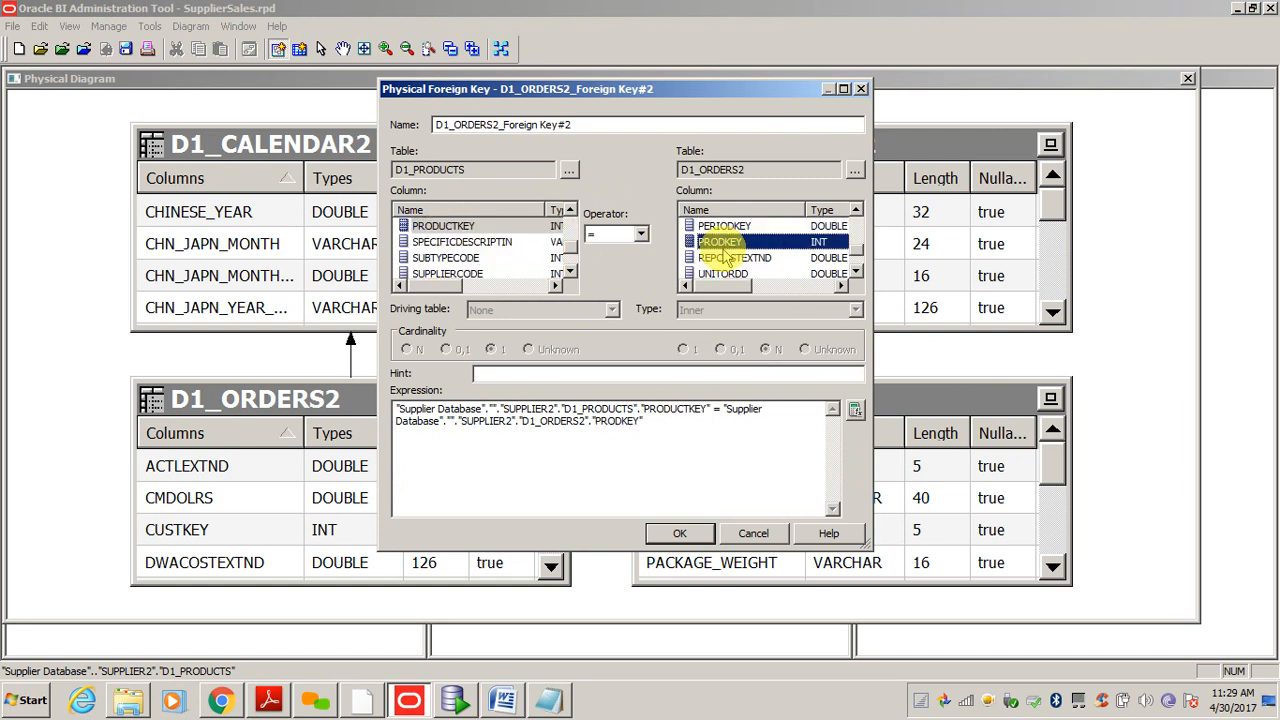
left_click(679, 533)
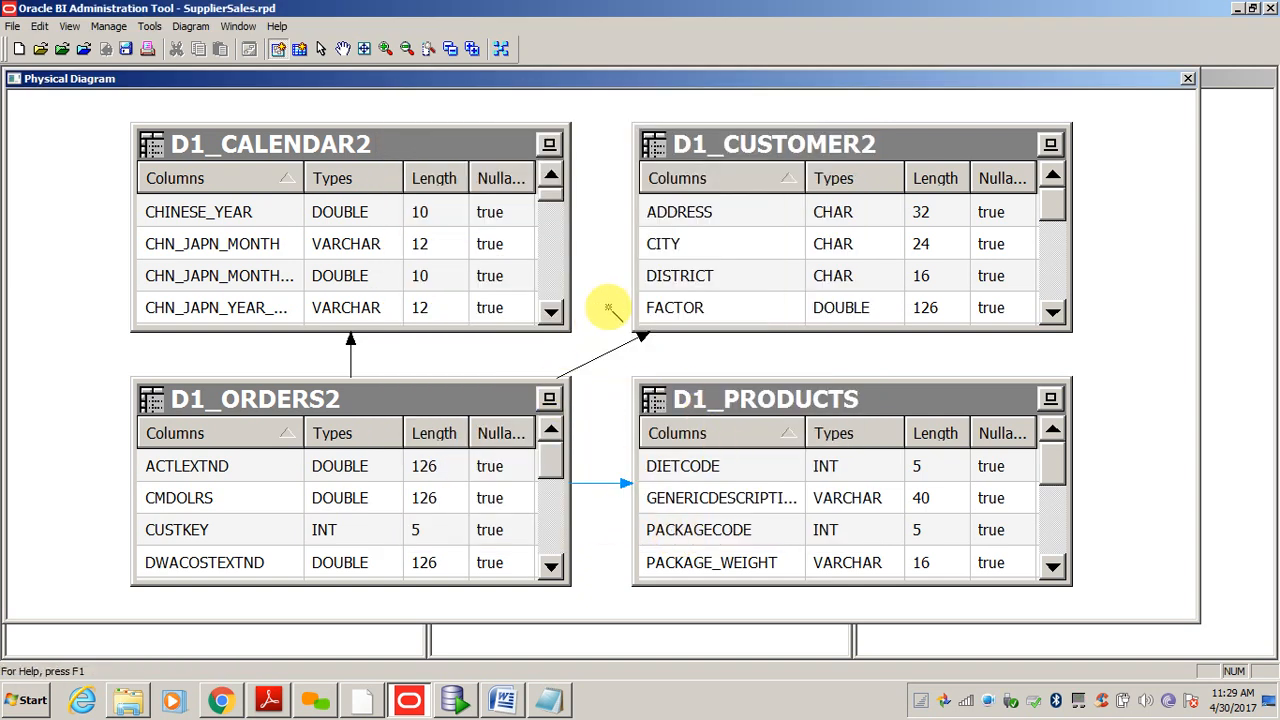
left_click(320, 48)
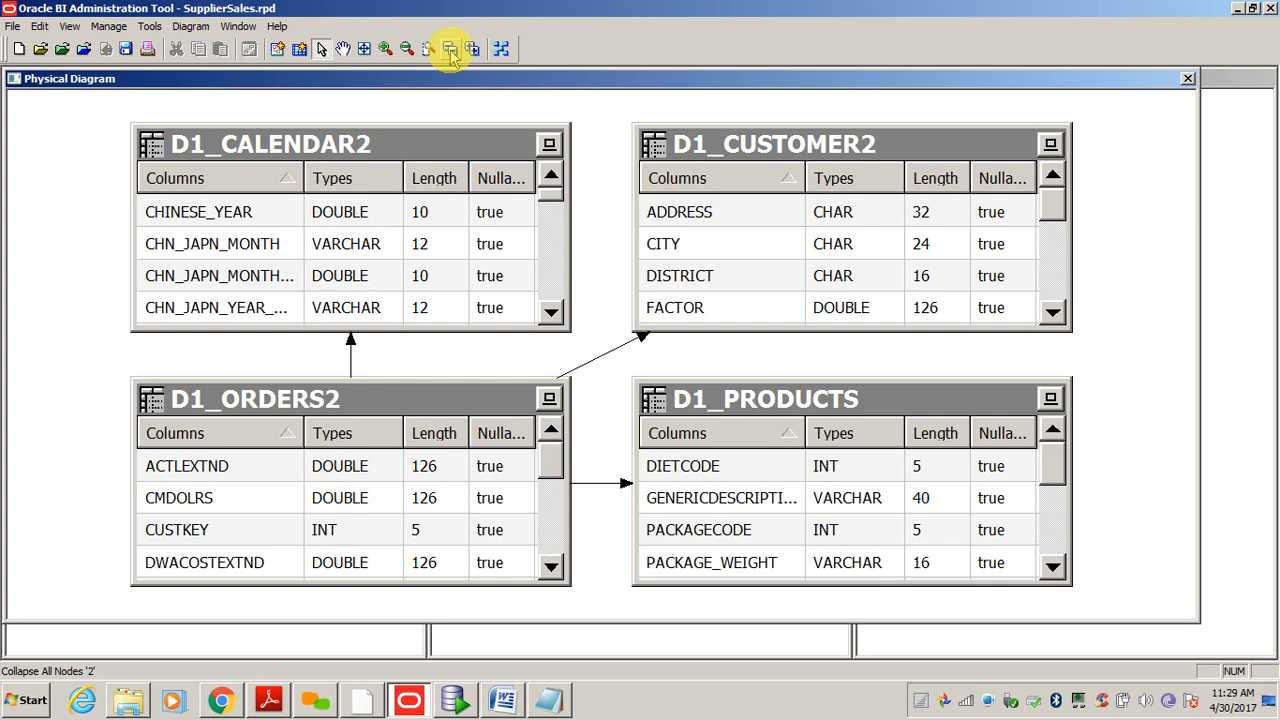
left_click(450, 50)
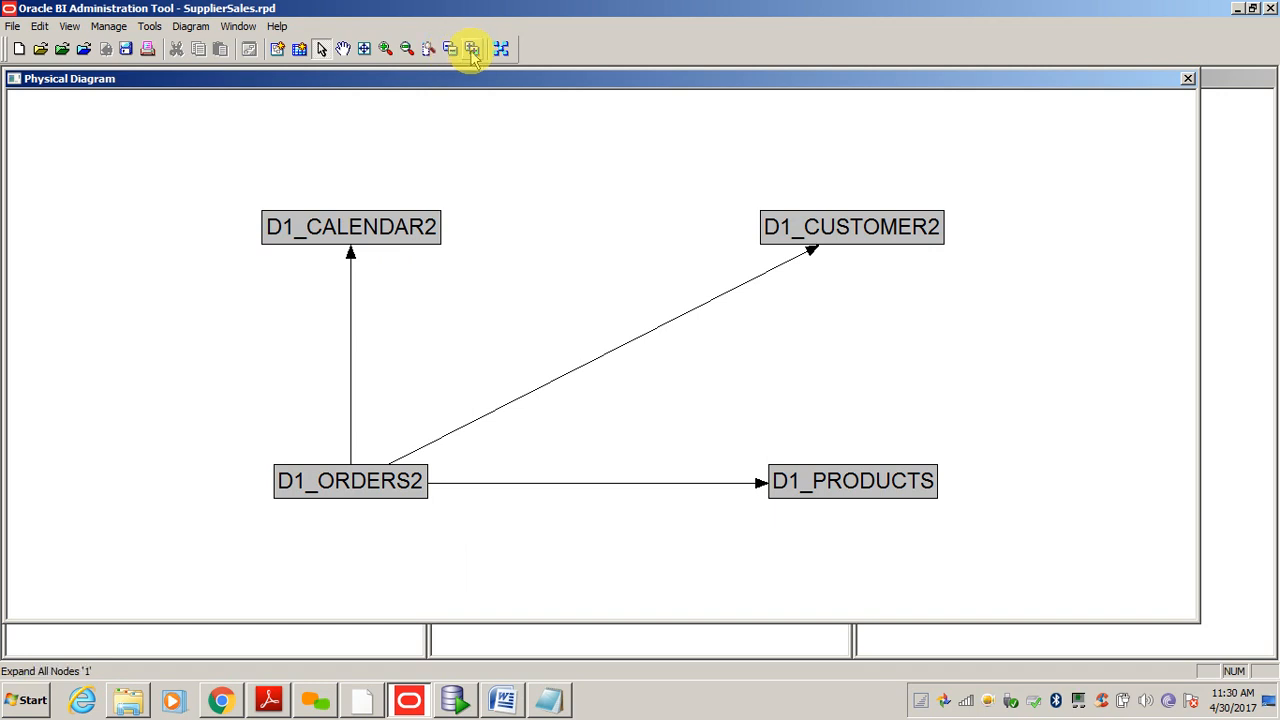
left_click(472, 50)
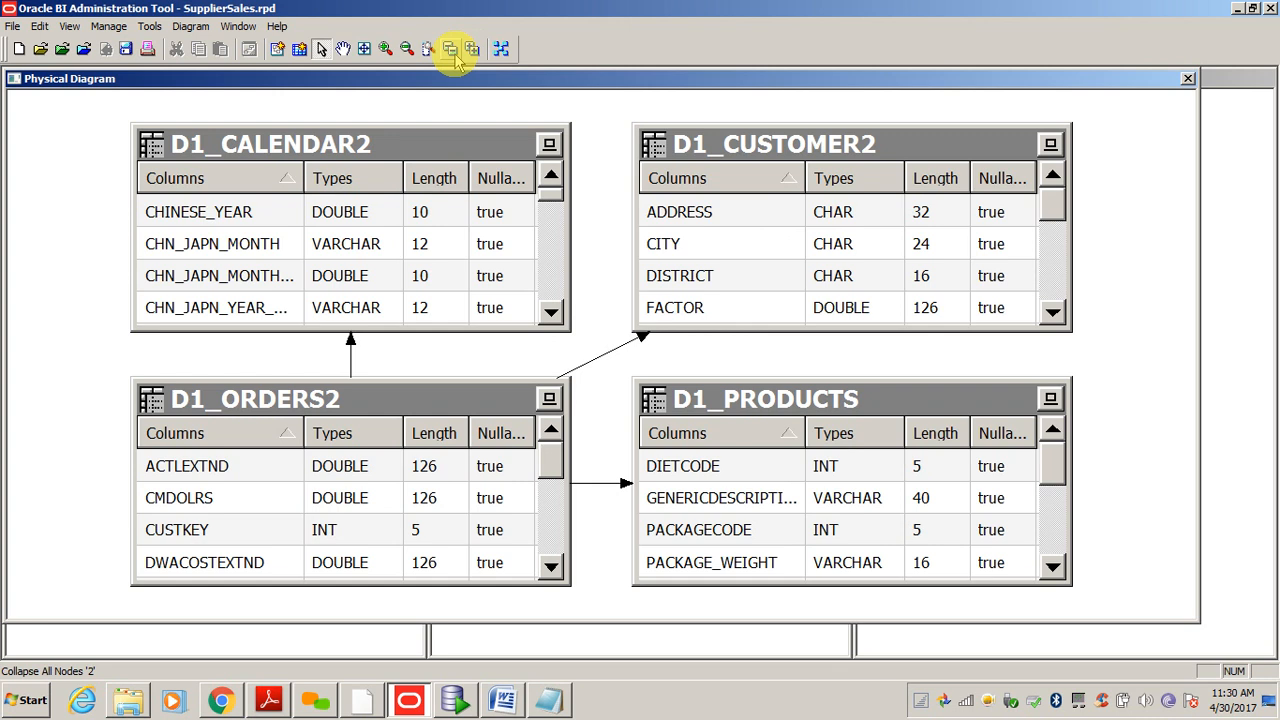
left_click(452, 52)
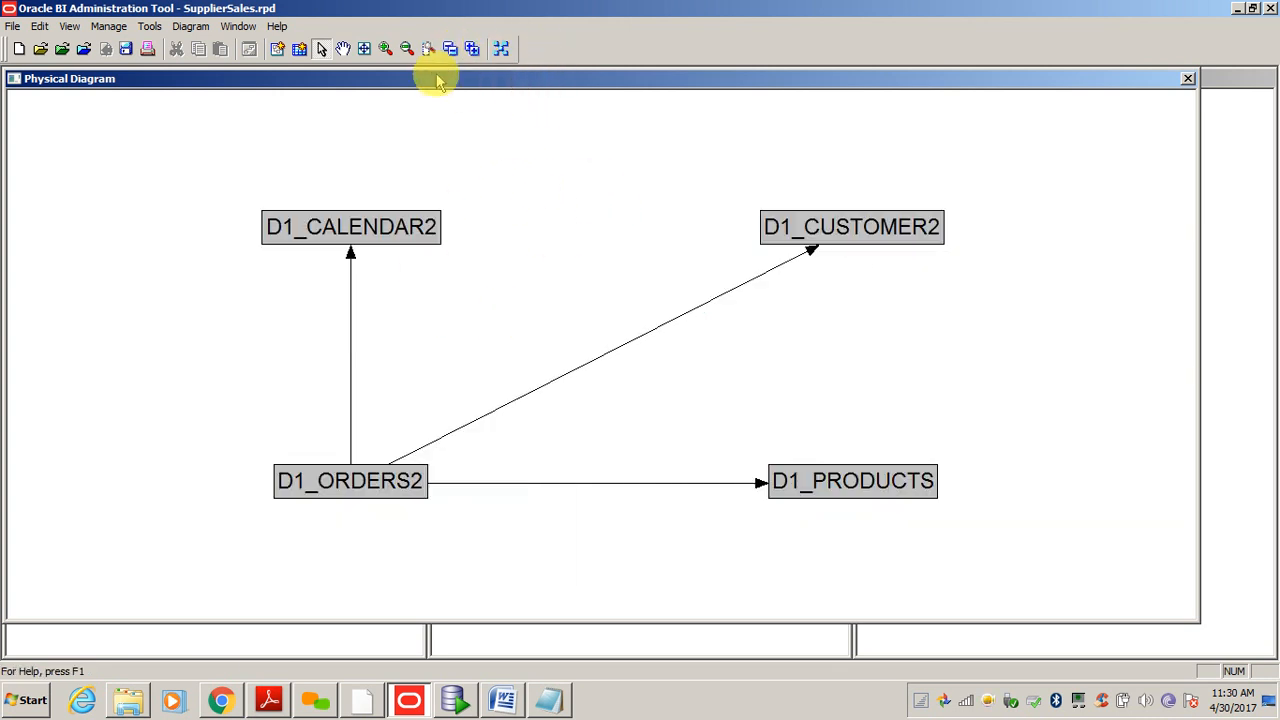
left_click(471, 48)
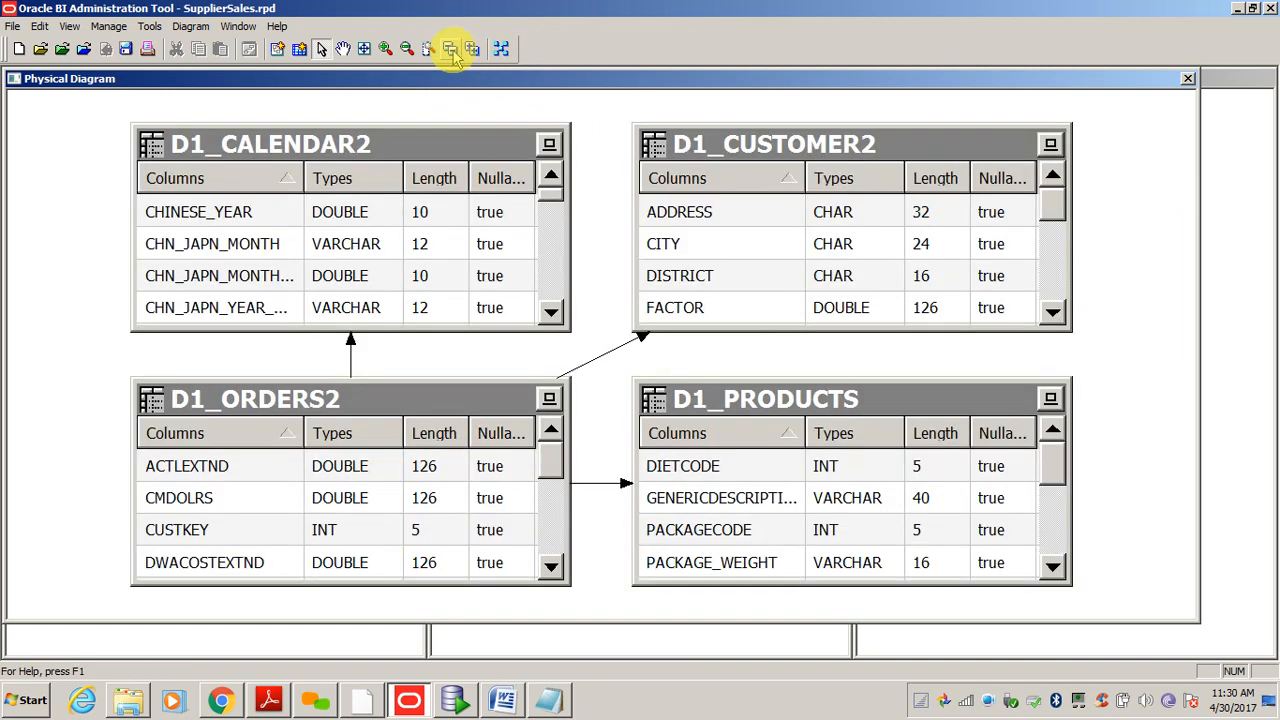
left_click(451, 52)
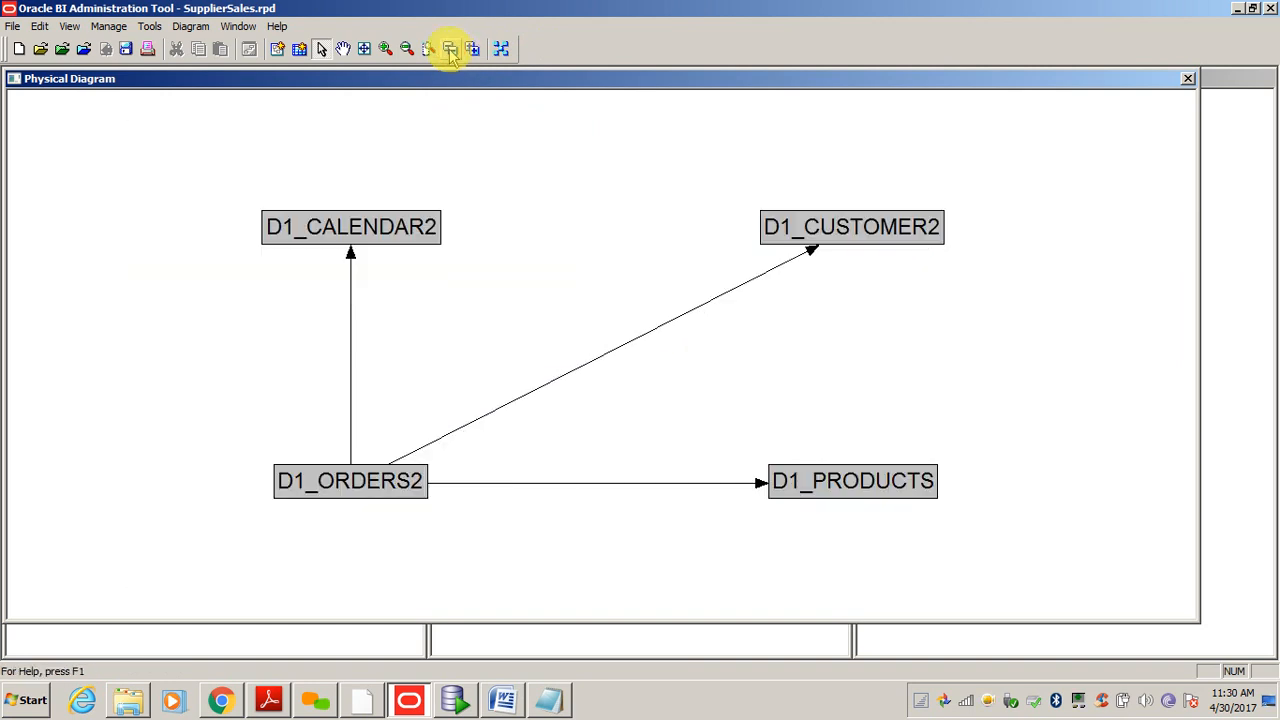
left_click(502, 50)
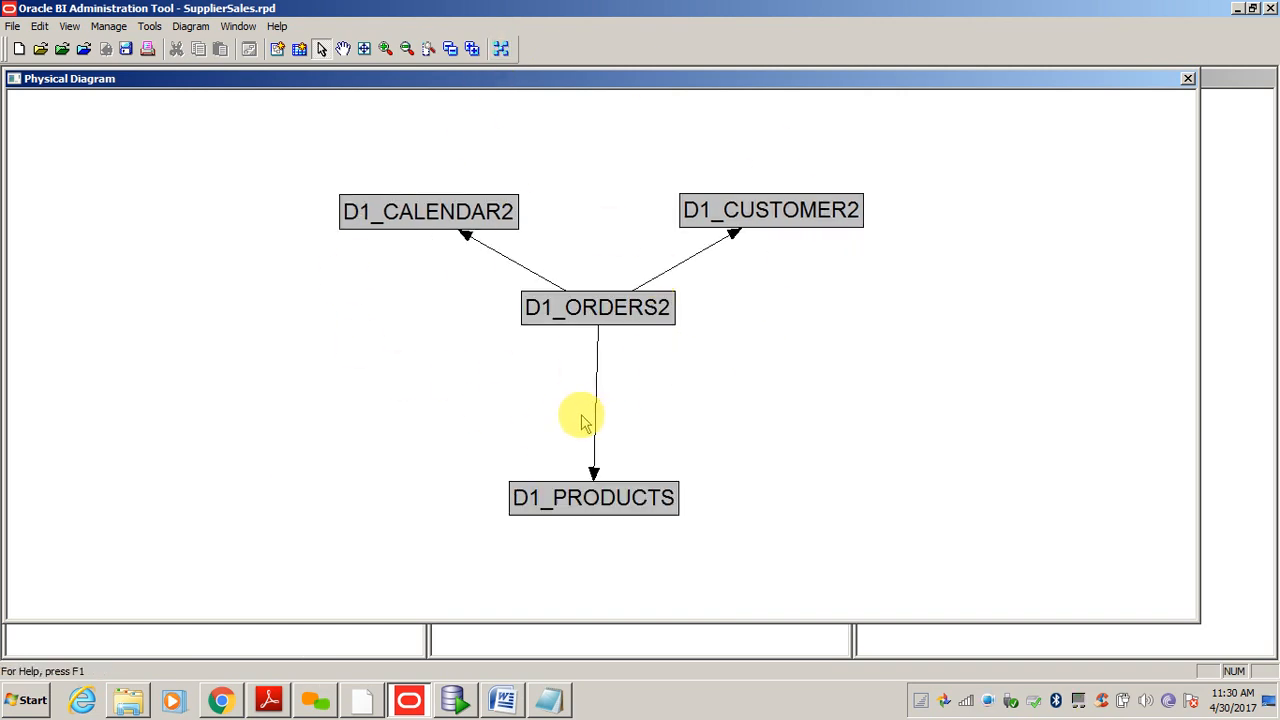
- Nudge D1_PRODUCTS, D1_CALENDAR2 and D1_CUSTOMER2 into a tidy star around D1_ORDERS2
left_click_drag(606, 500, 606, 449)
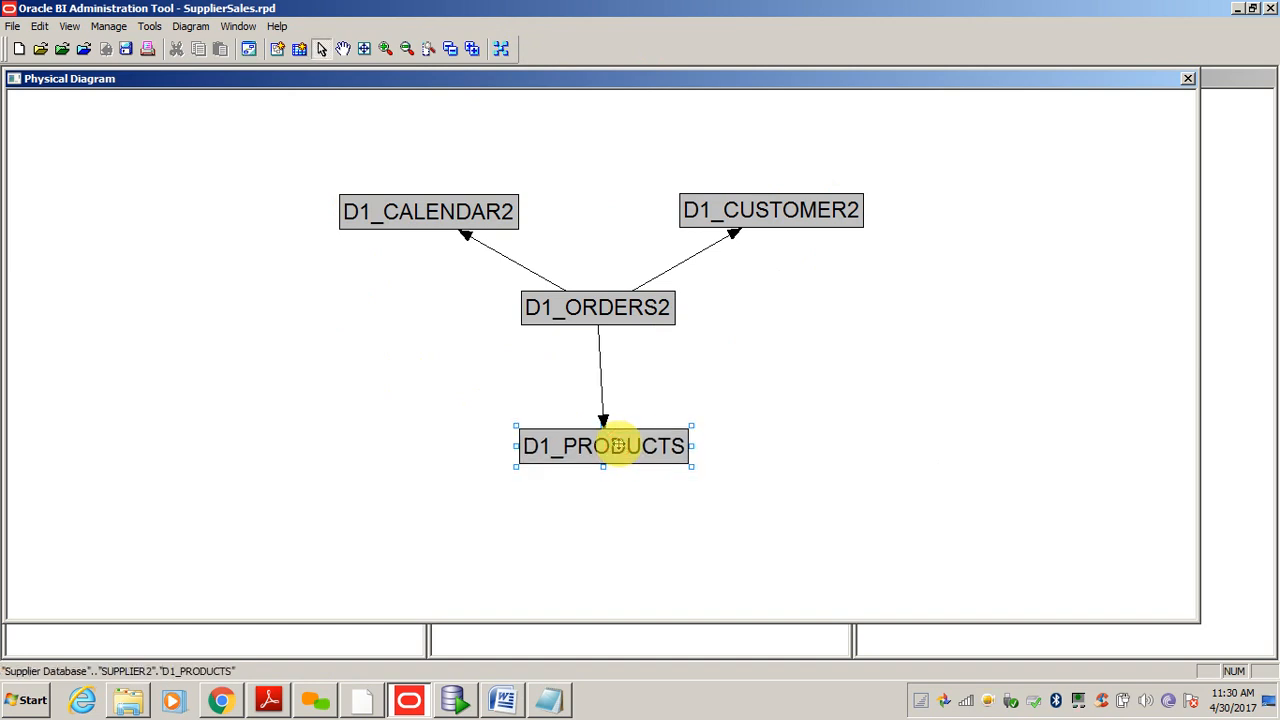
left_click(481, 213)
left_click_drag(481, 216, 502, 212)
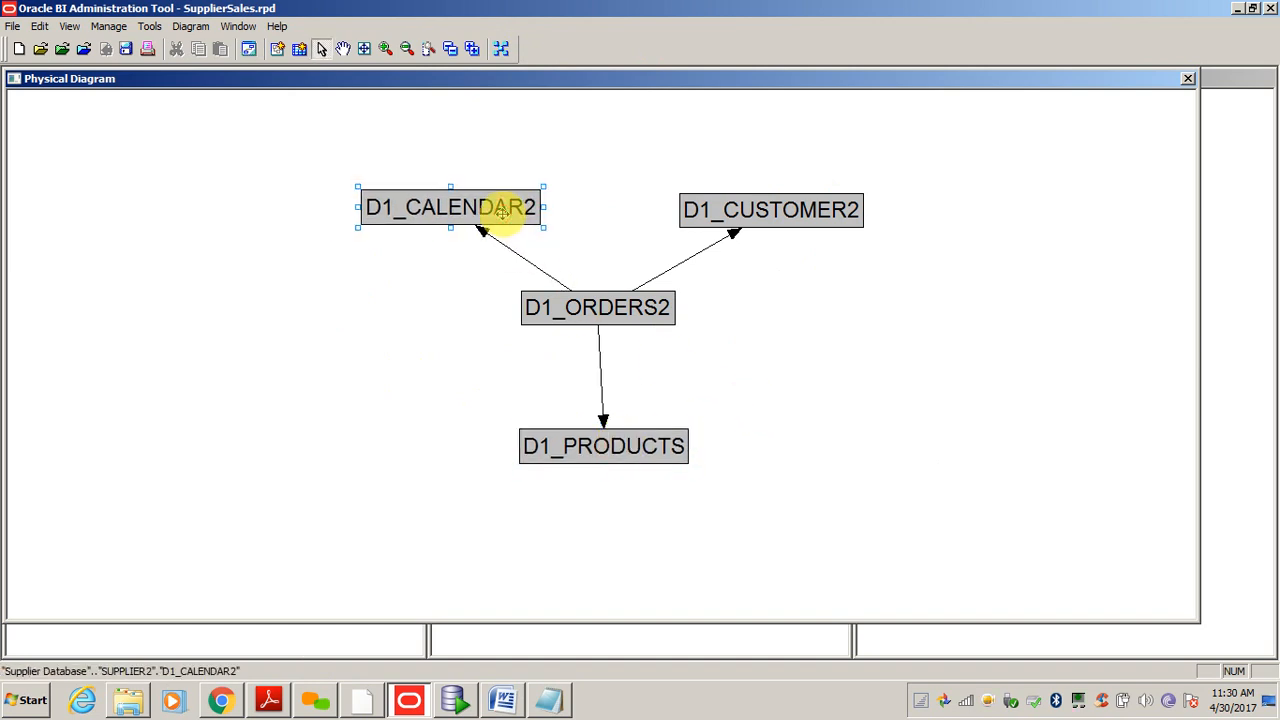
left_click(778, 209)
left_click_drag(780, 206, 771, 194)
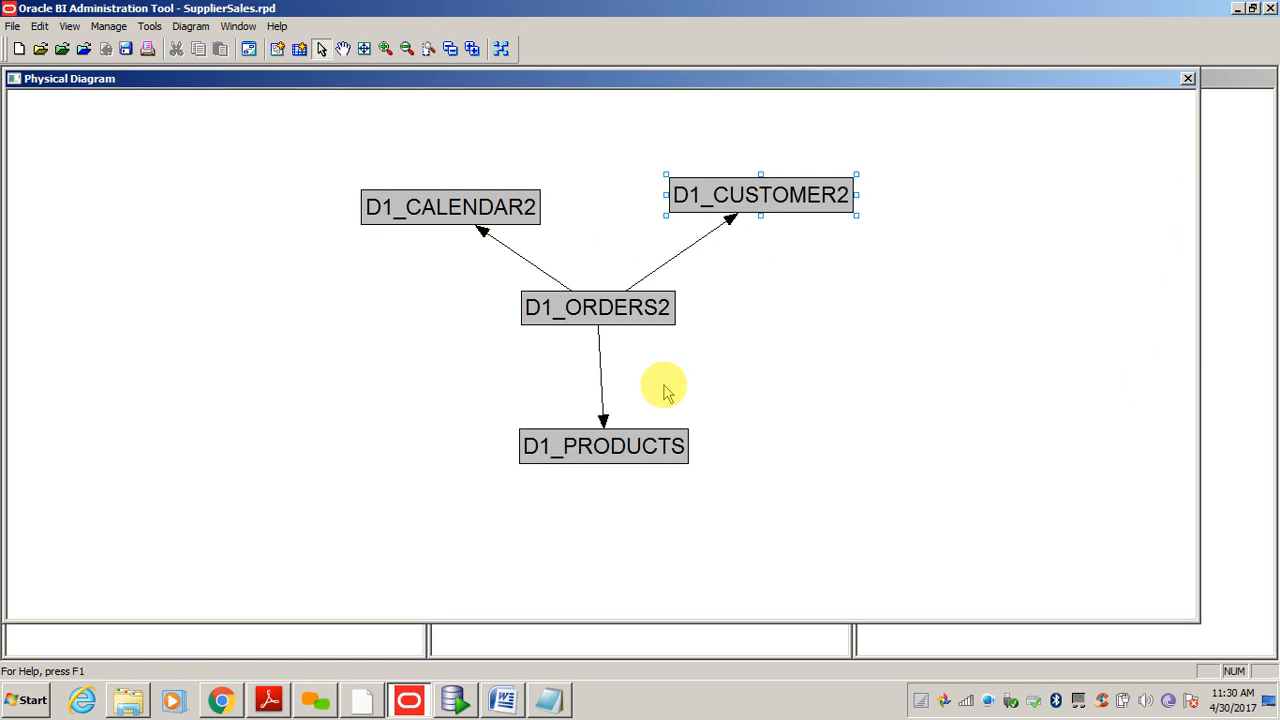
left_click_drag(634, 443, 631, 426)
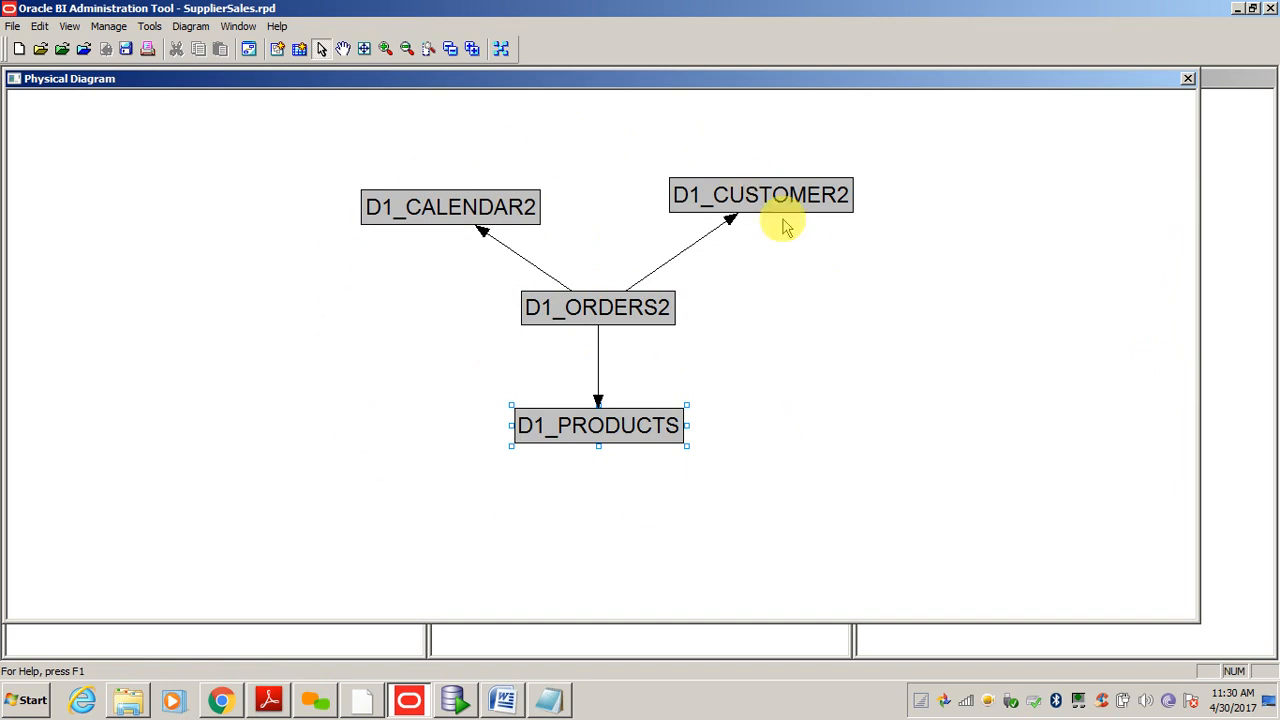
left_click(900, 320)
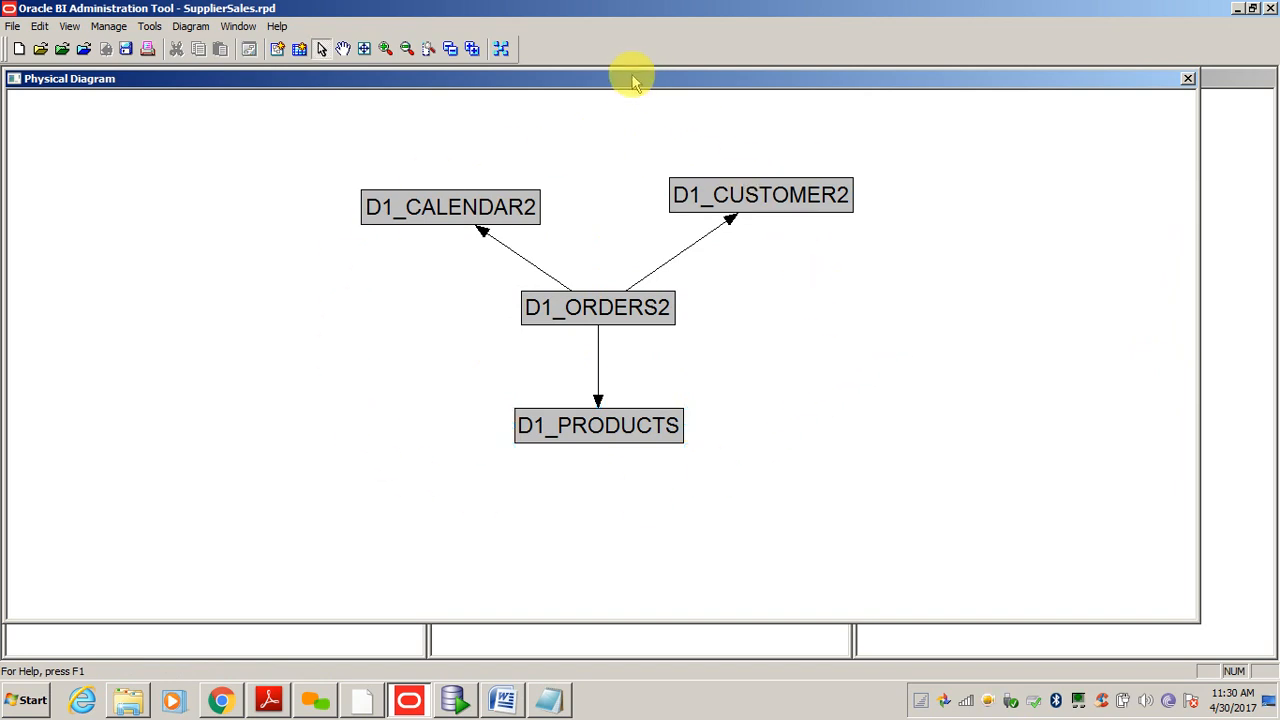
left_click_drag(1063, 7, 817, 6)
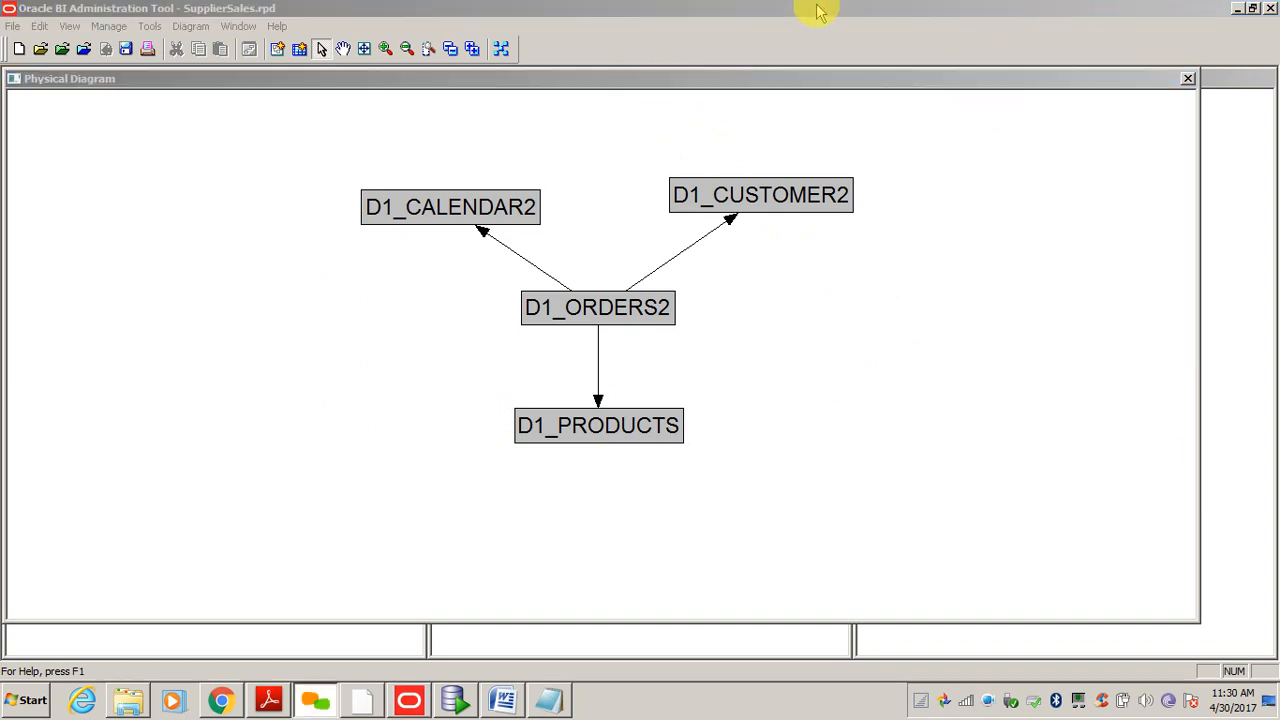
- Close the diagram and review D1_PRODUCTS' keys and foreign keys without changes
left_click(1188, 78)
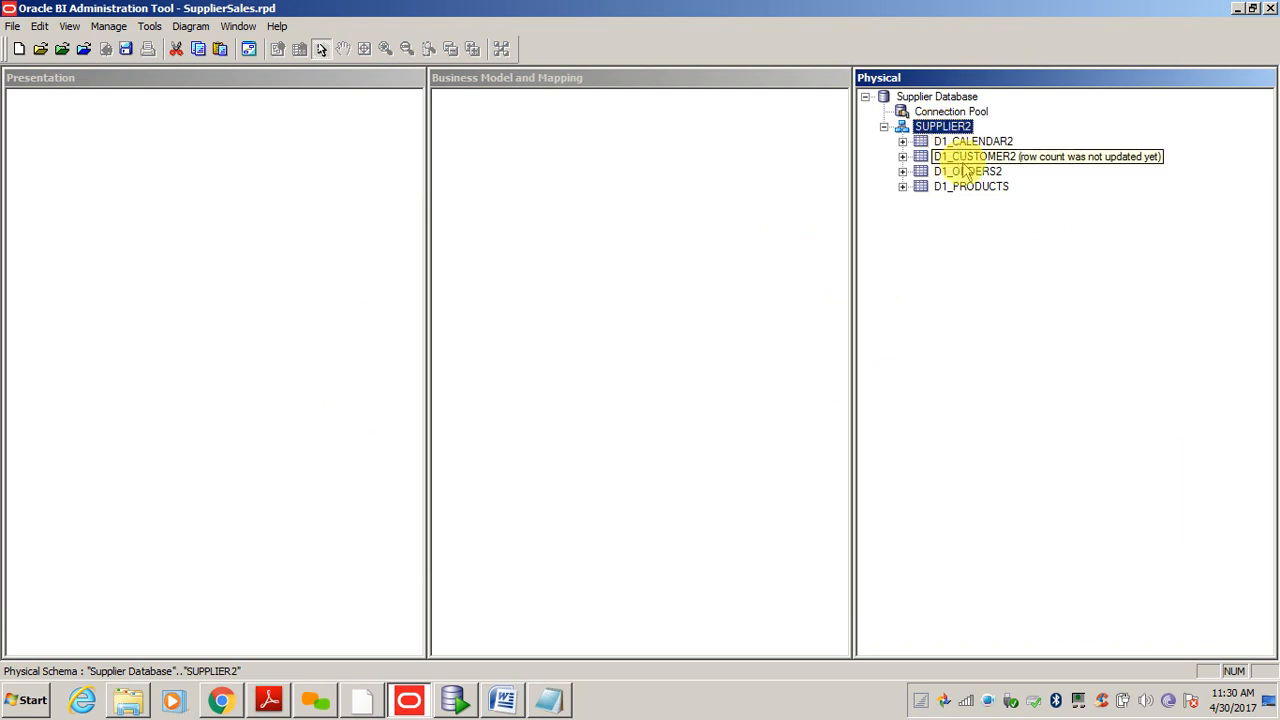
double_click(958, 188)
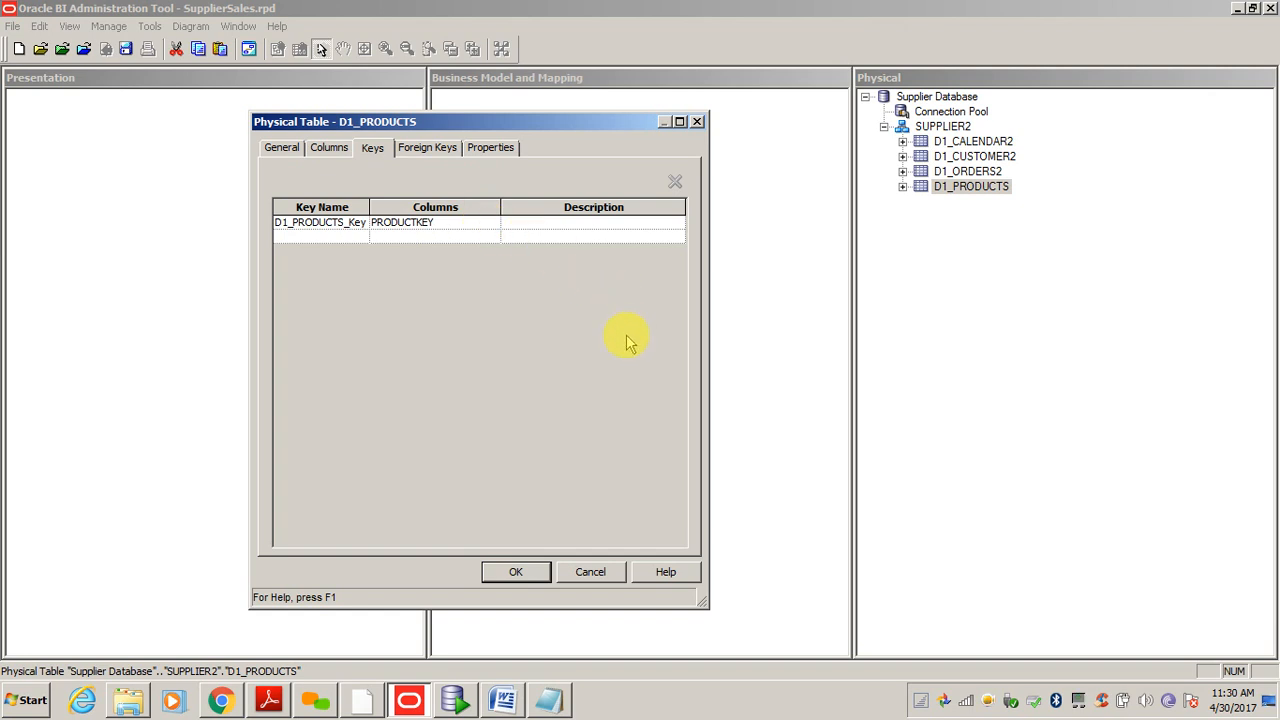
left_click(432, 150)
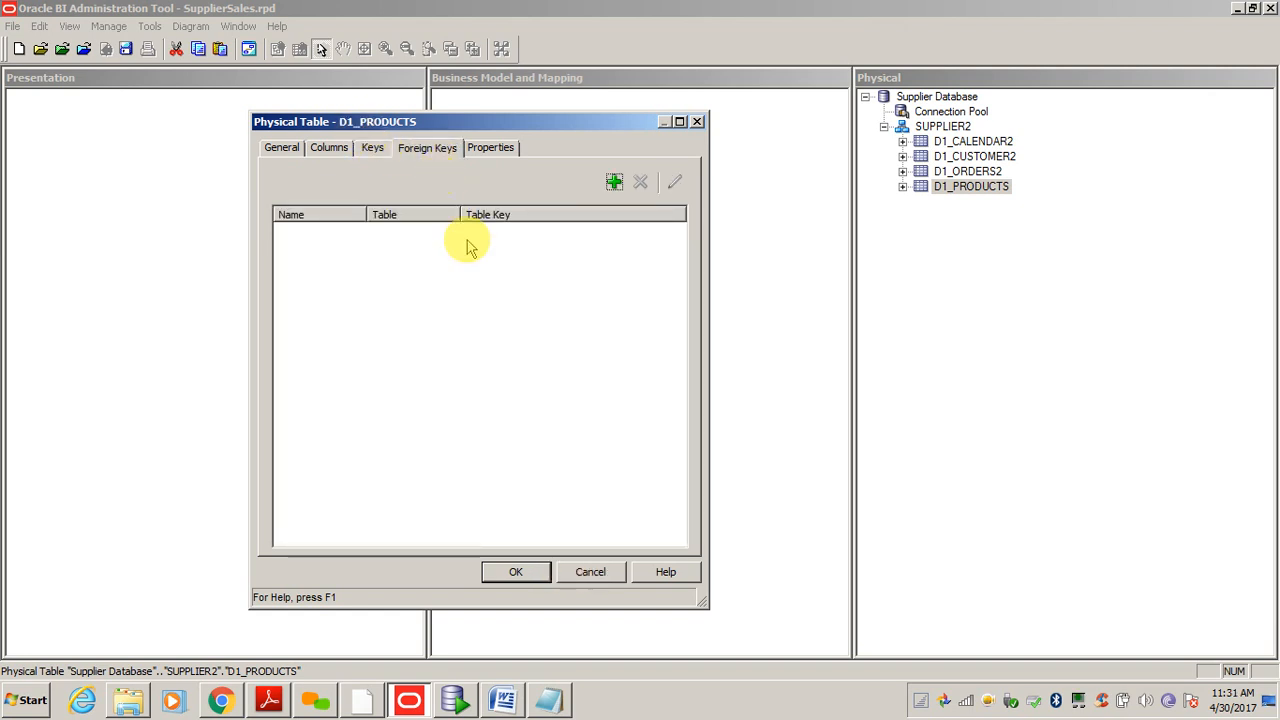
left_click(591, 574)
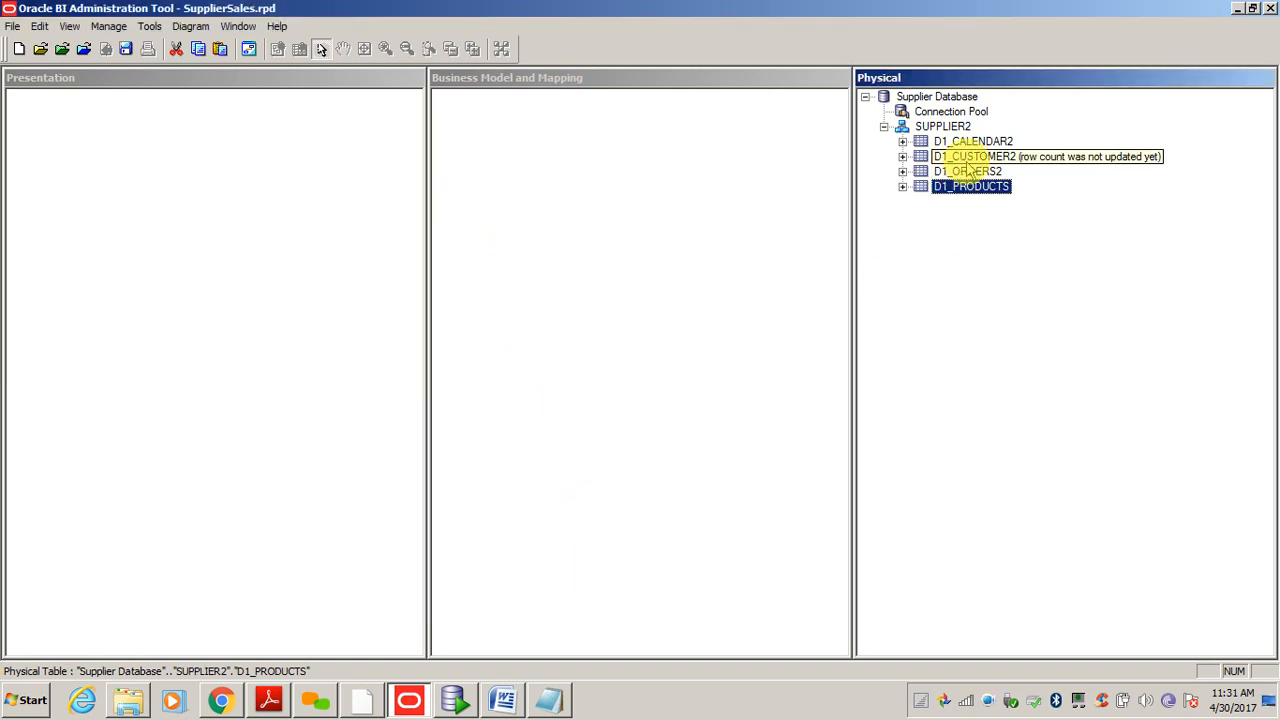
- Review the three foreign keys of D1_ORDERS2, closing its properties unchanged
left_click(968, 172)
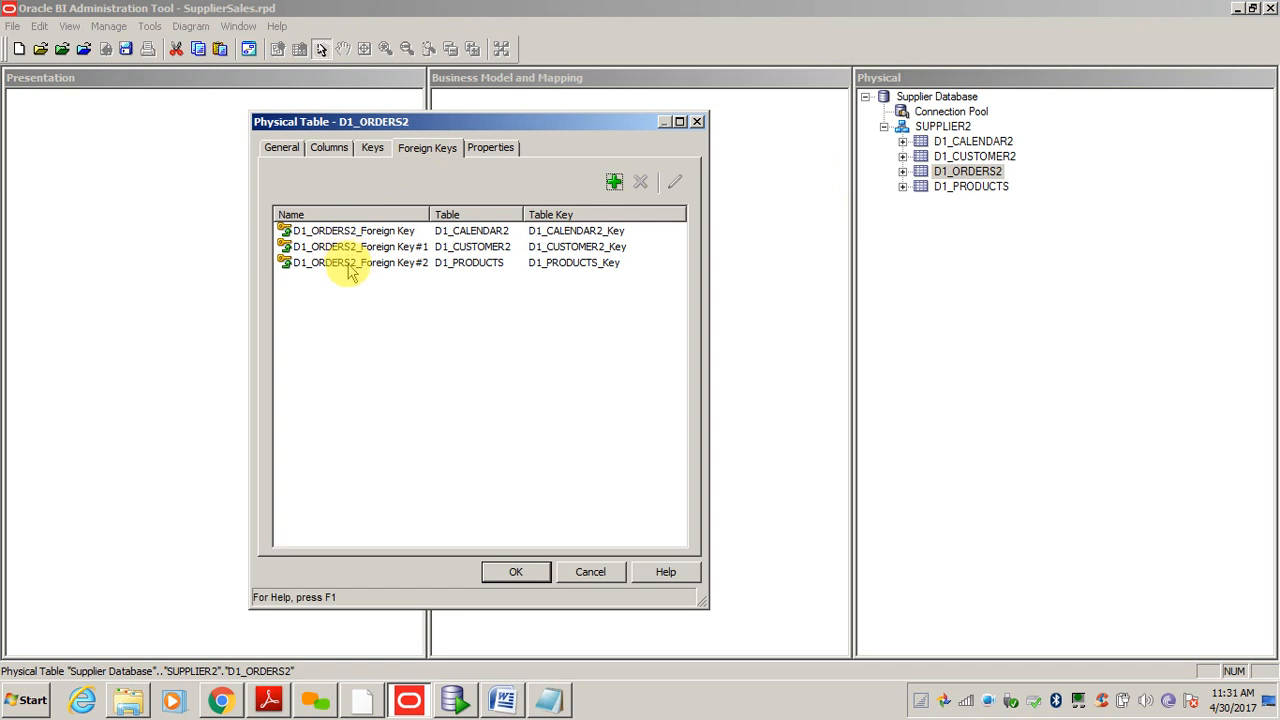
left_click(596, 576)
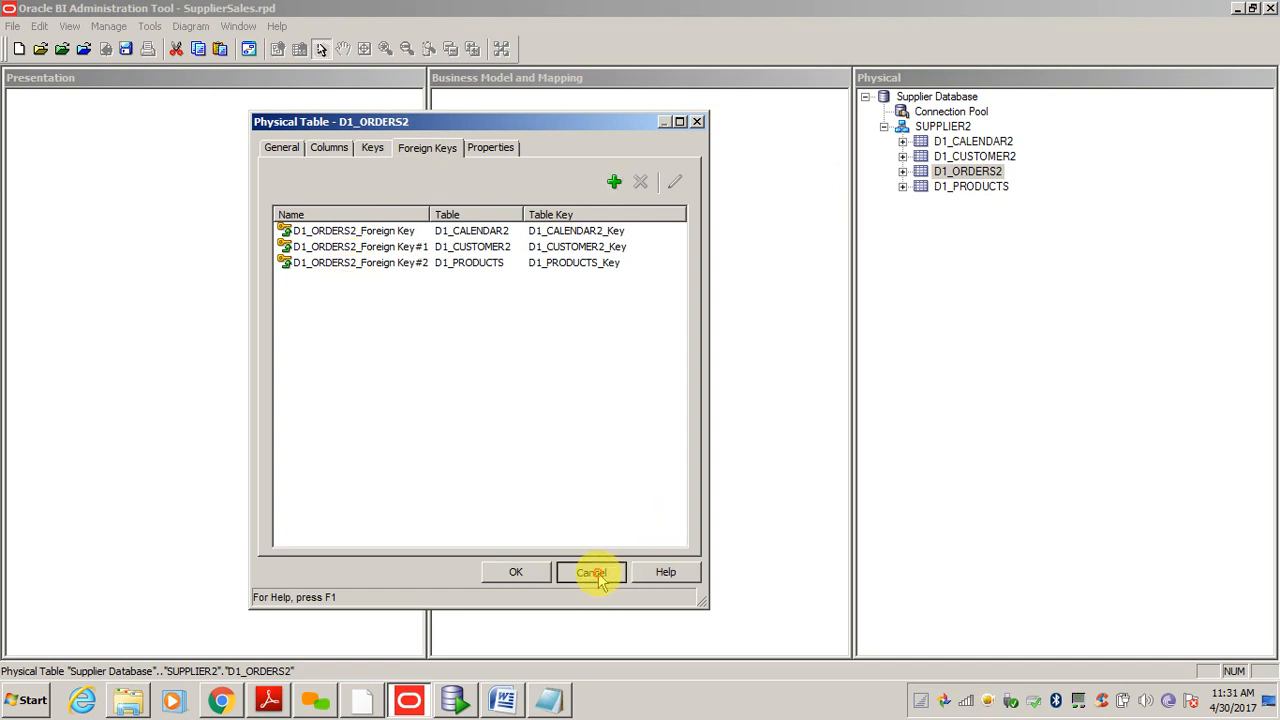
left_click(935, 126)
- Diagram the SUPPLIER2 tables with Object(s) and Direct Joins, then close that diagram
right_click(944, 124)
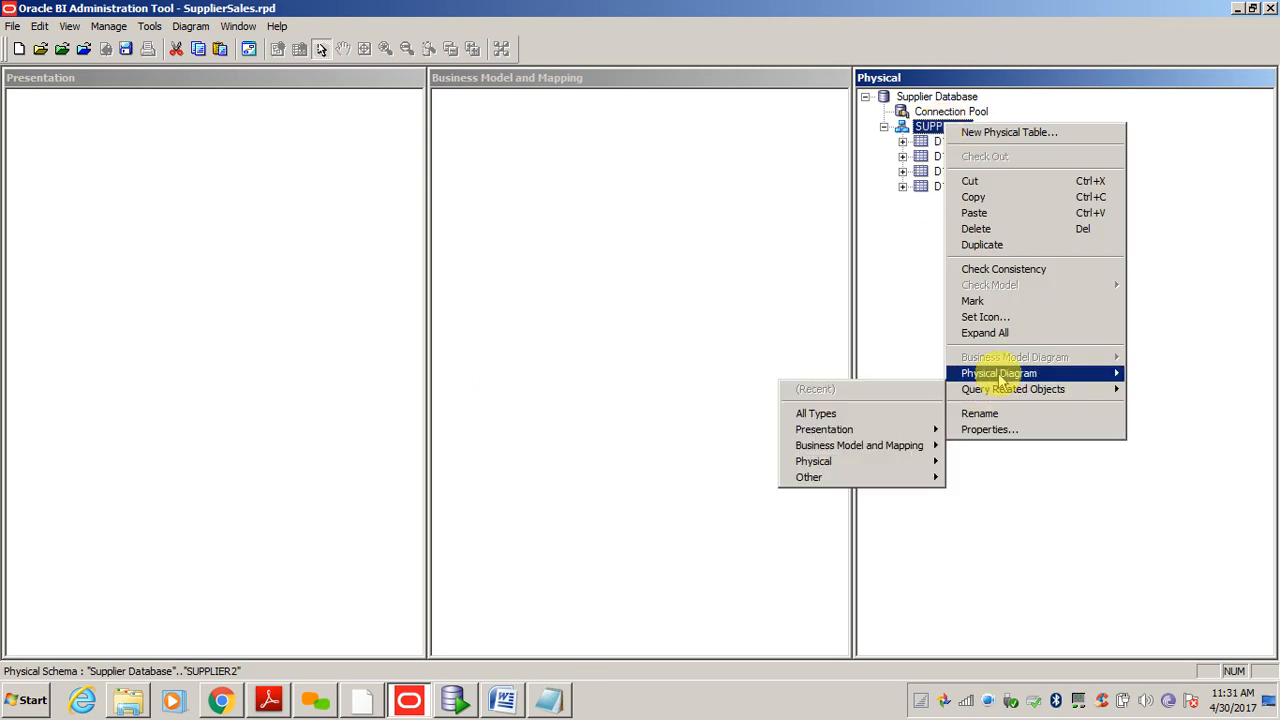
mouse_move(1000, 373)
left_click(795, 388)
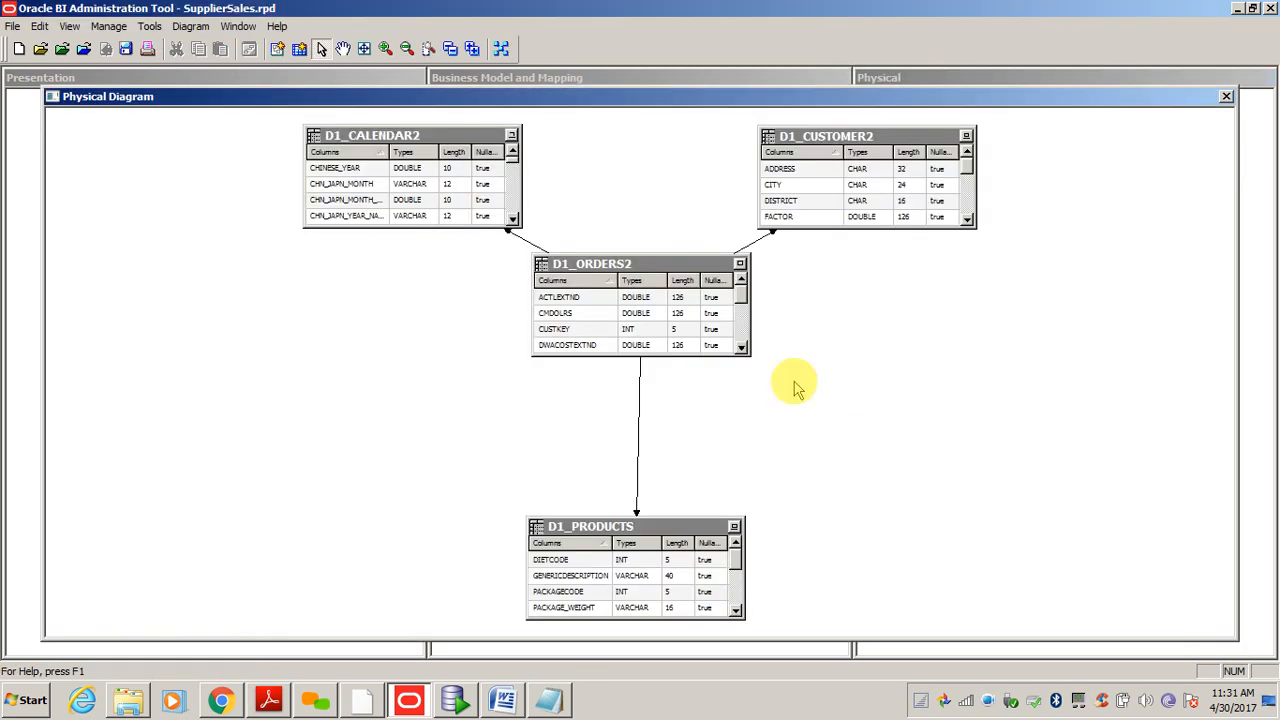
left_click(1226, 97)
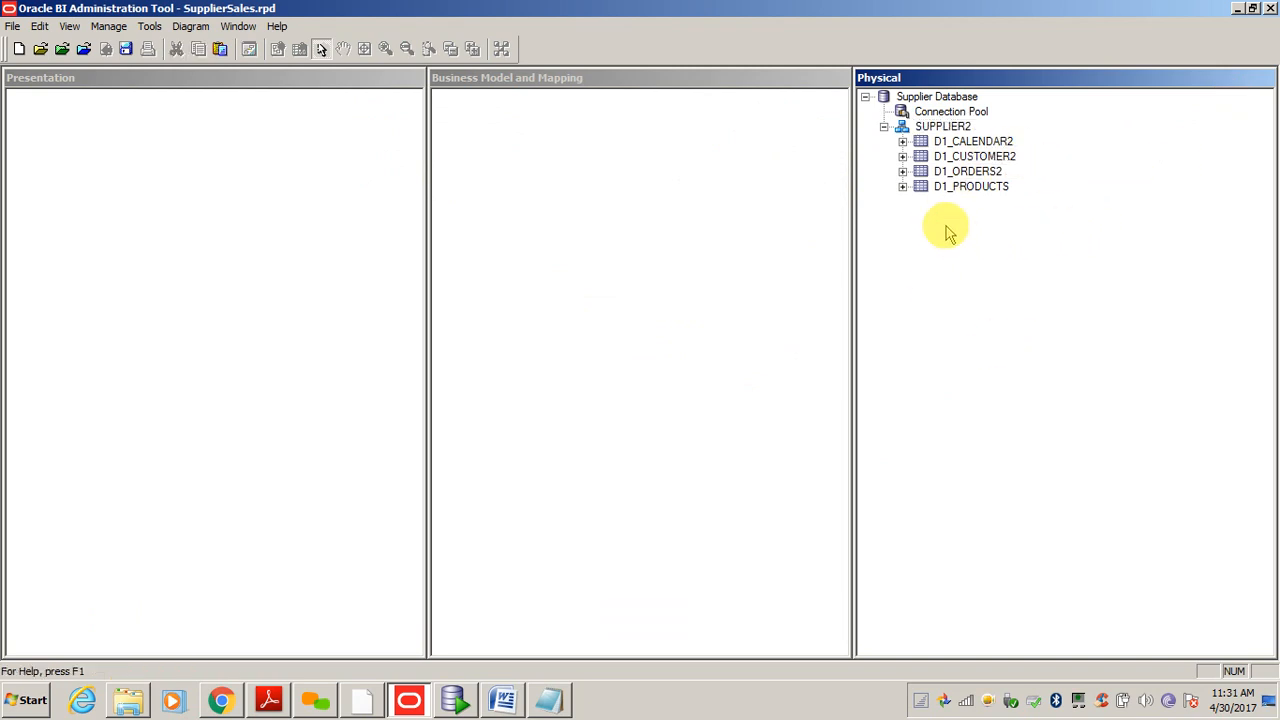
- Diagram only D1_CUSTOMER2, D1_PRODUCTS and D1_ORDERS2 using Selected Object(s) Only
left_click(970, 157)
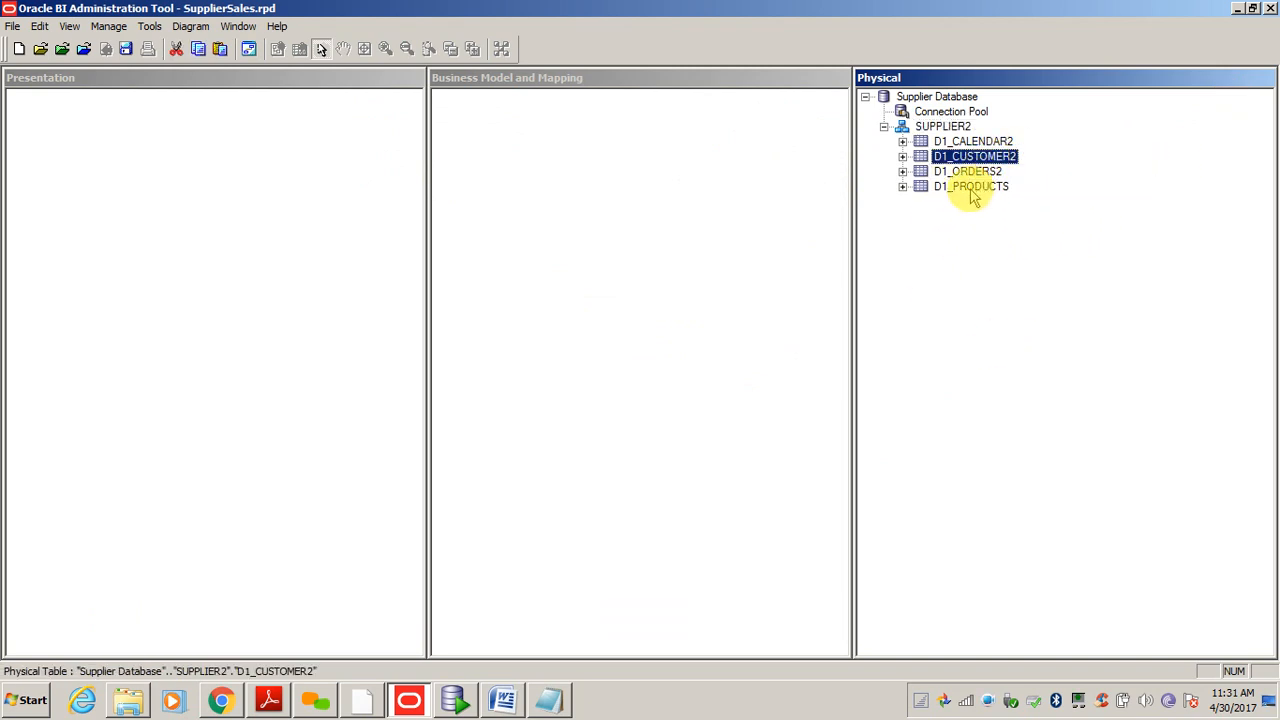
left_click(970, 190, "ctrl")
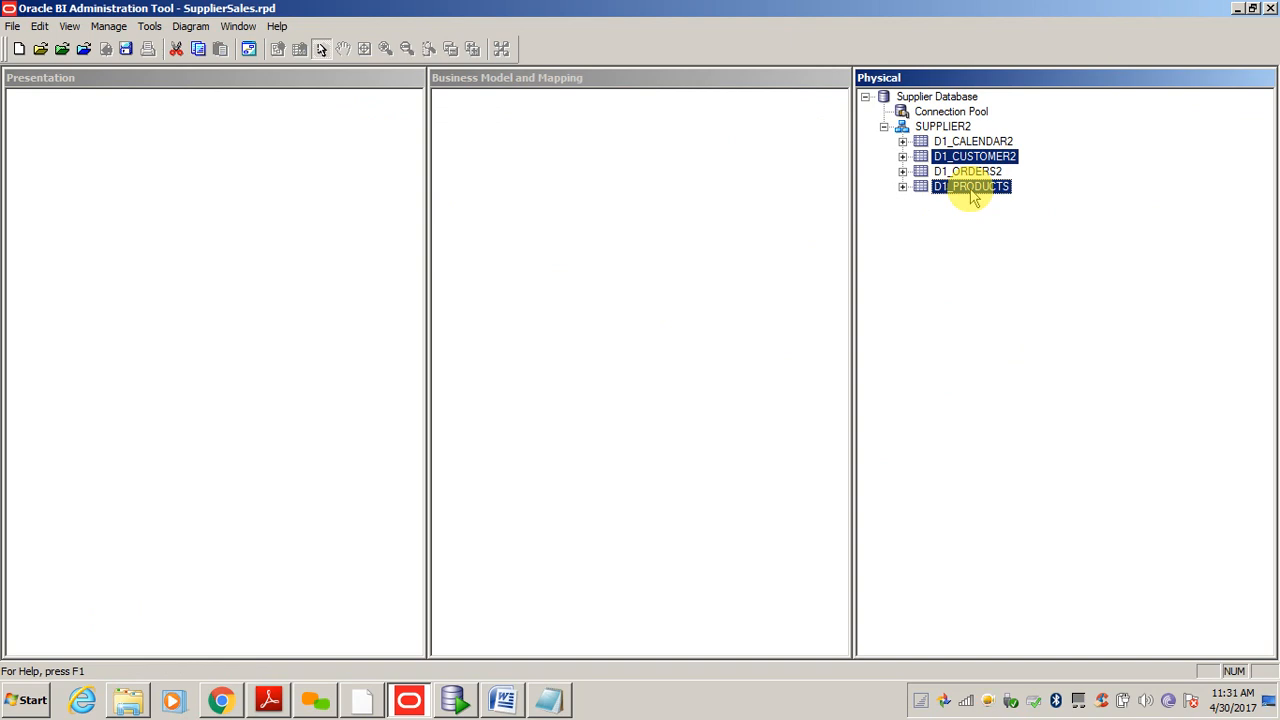
left_click(982, 172, "ctrl")
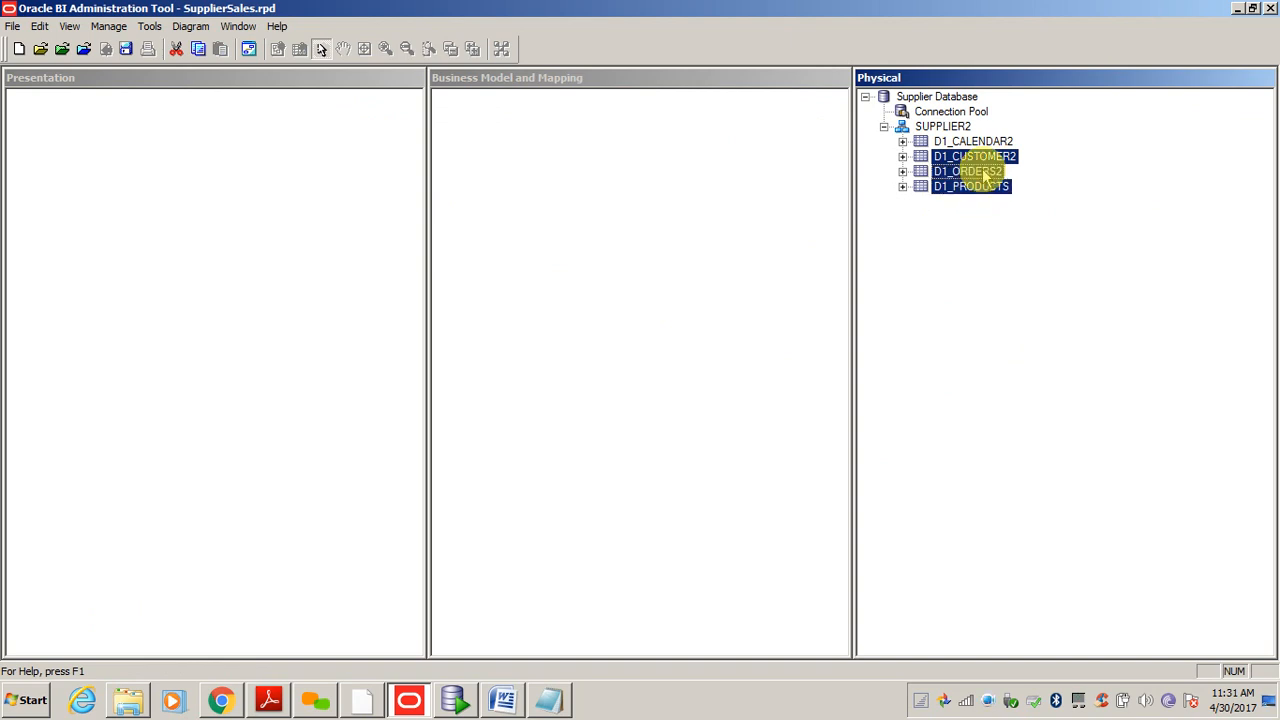
right_click(973, 172)
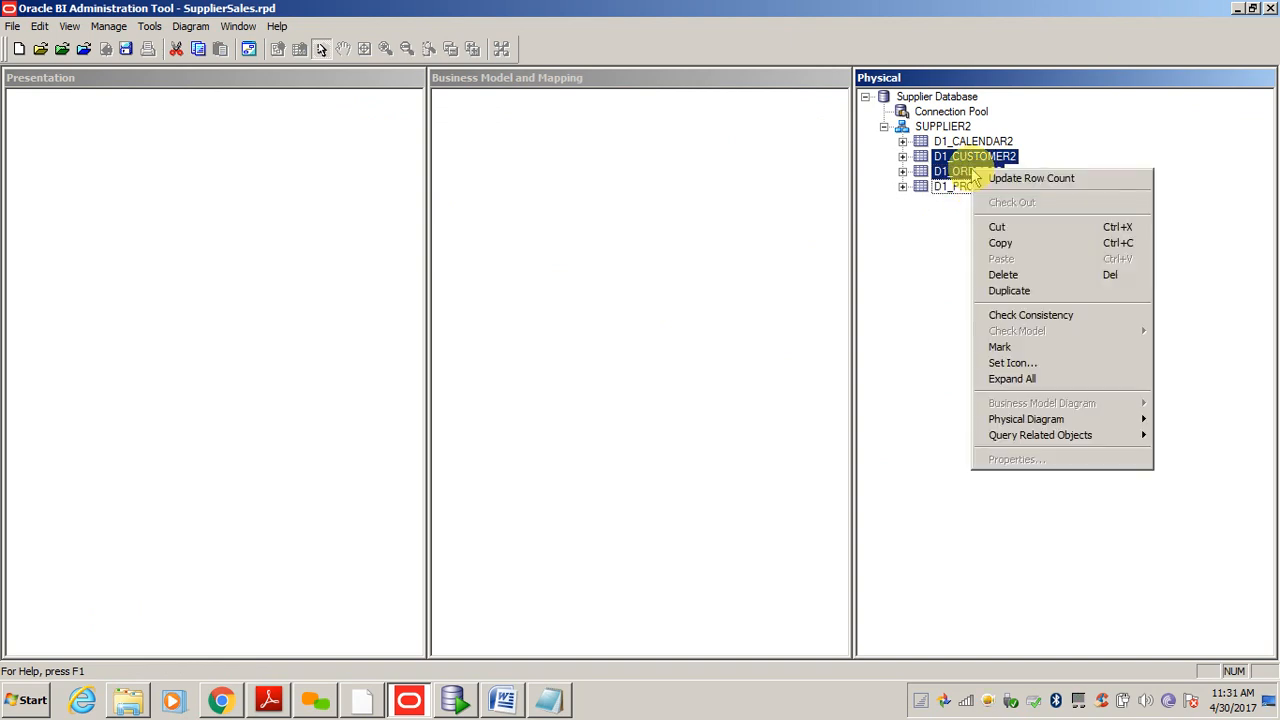
mouse_move(1035, 427)
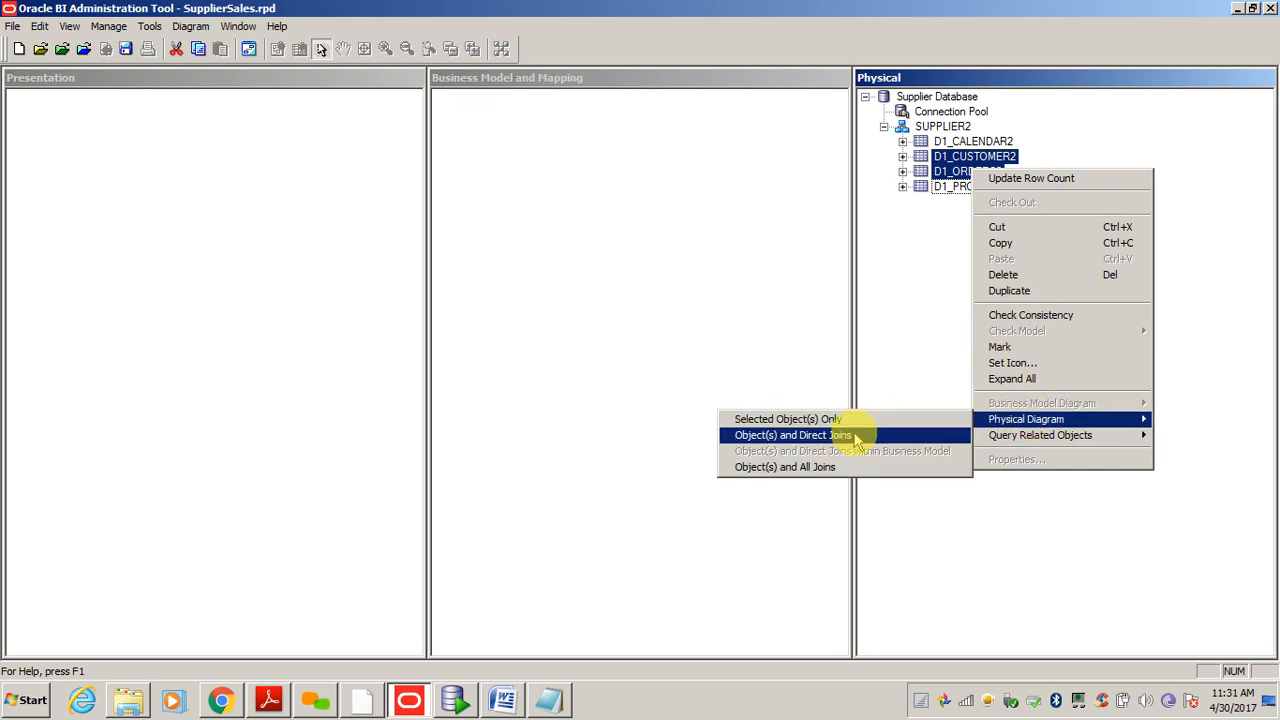
left_click(781, 421)
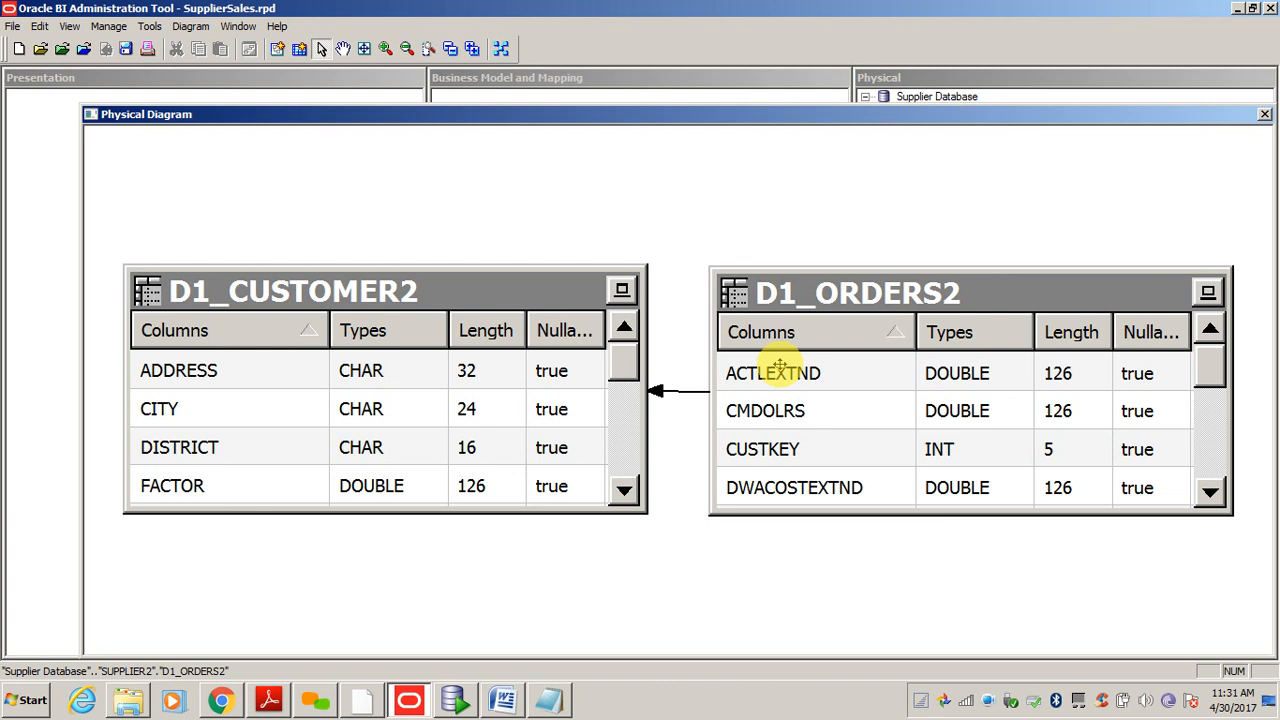
left_click(1265, 116)
left_click(1035, 330)
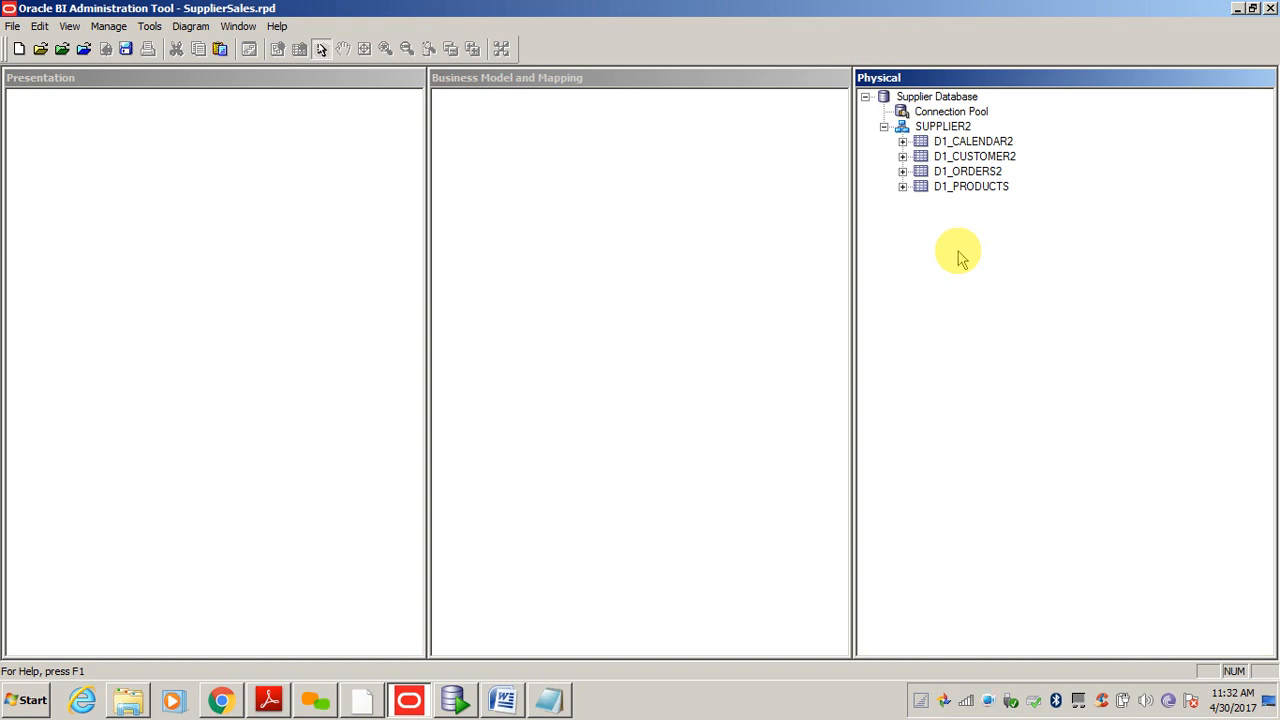
left_click(966, 143)
left_click(949, 253)
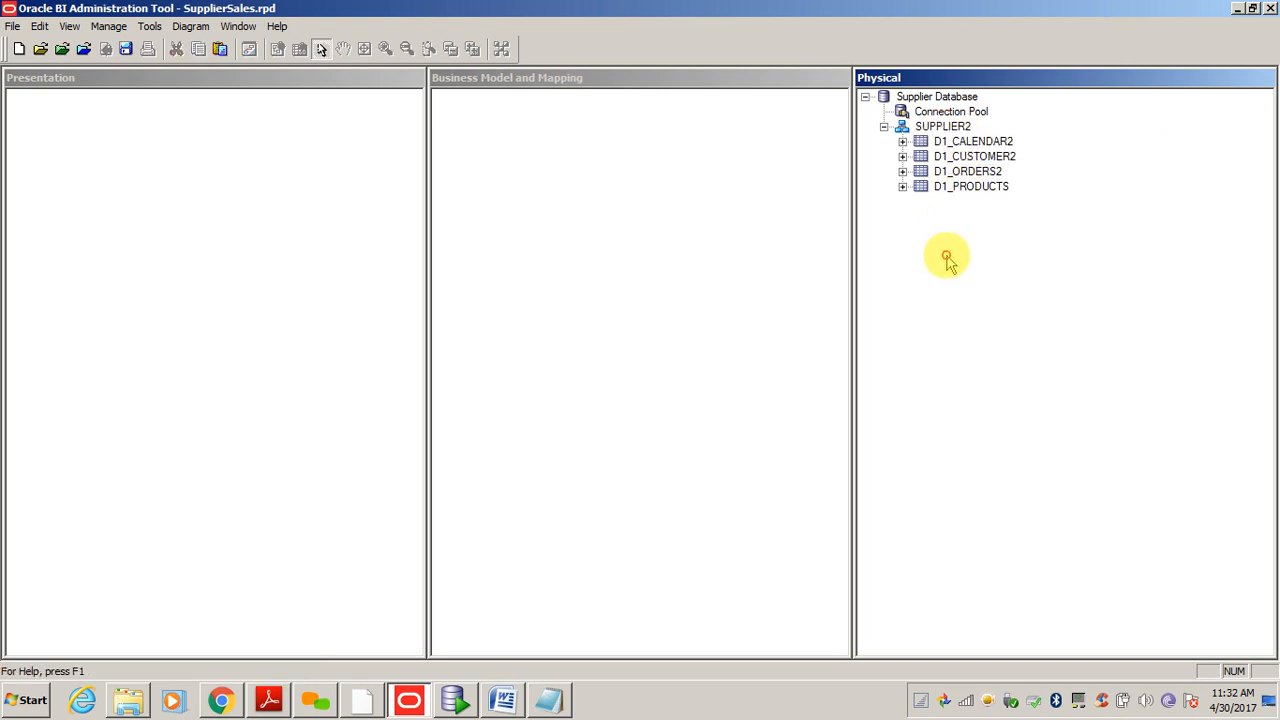
left_click(952, 141)
right_click(940, 125)
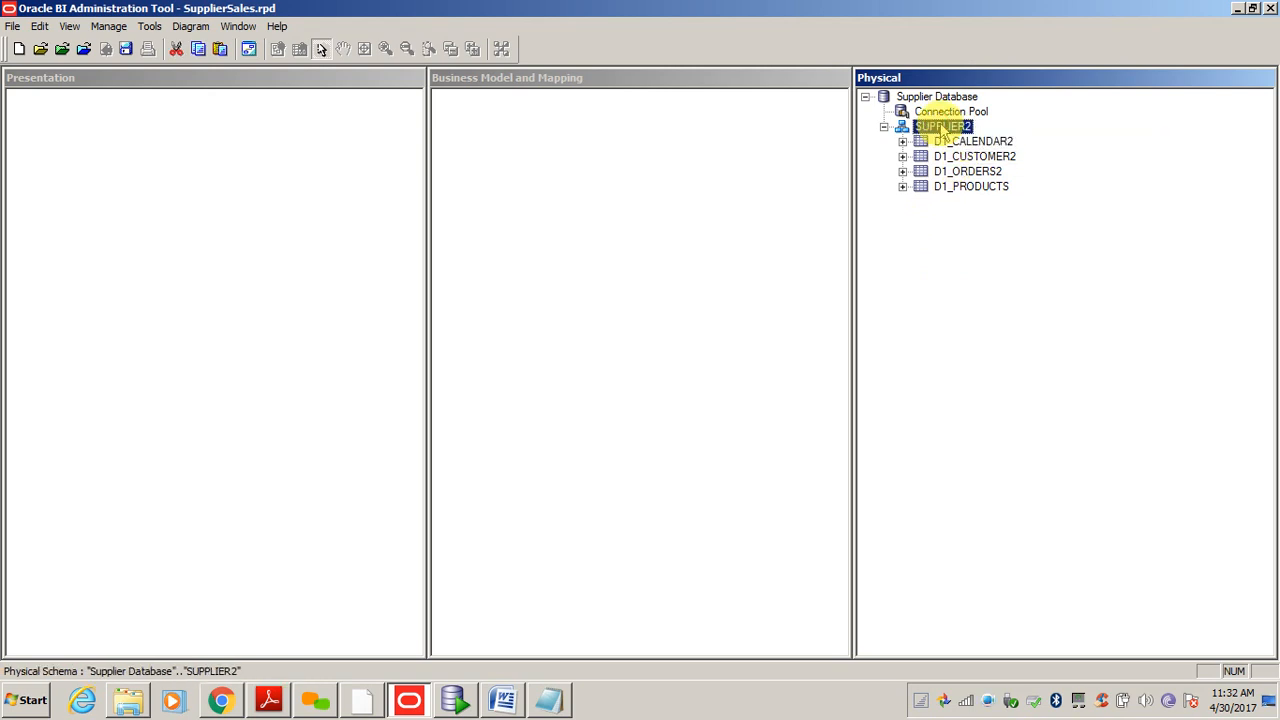
left_click(895, 252)
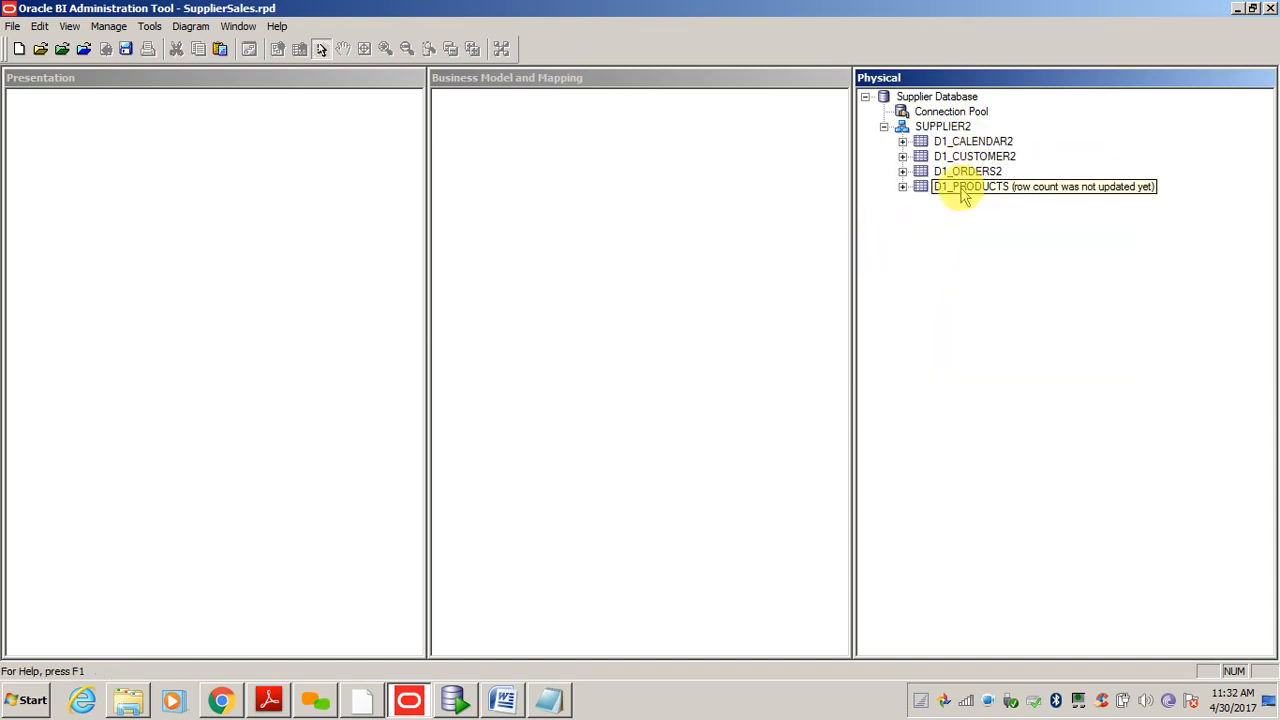
right_click(942, 127)
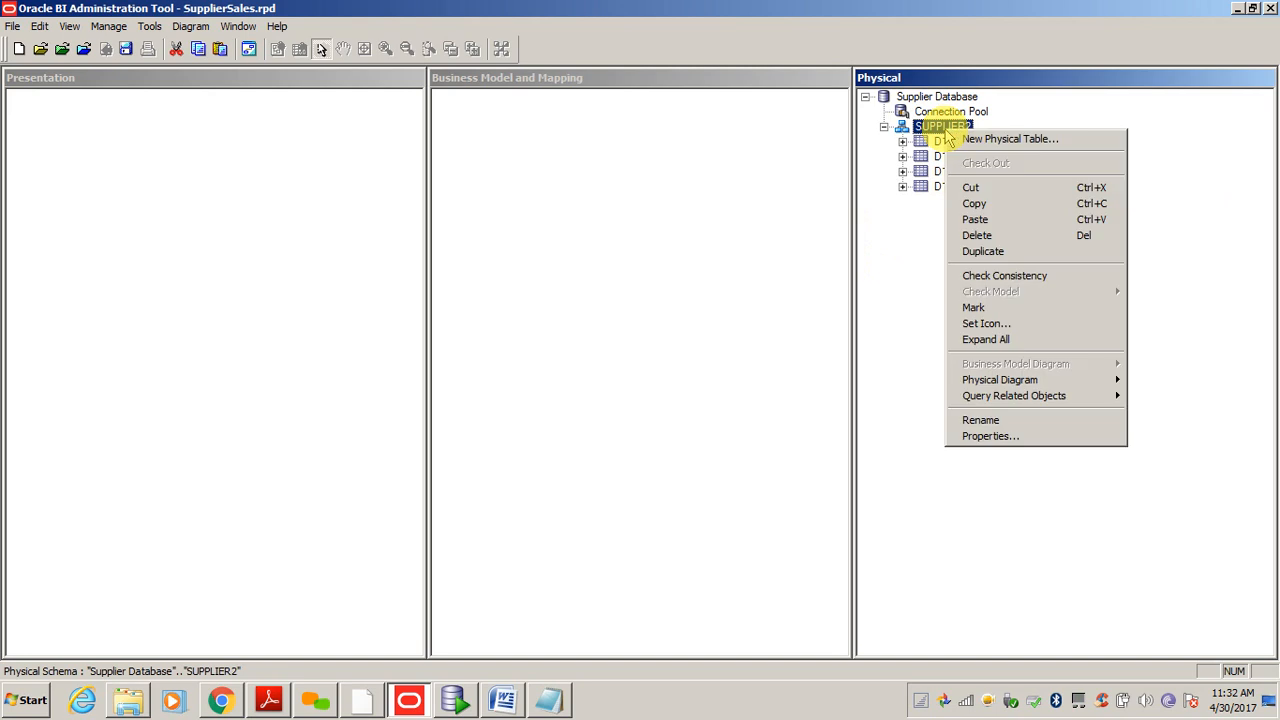
left_click(900, 284)
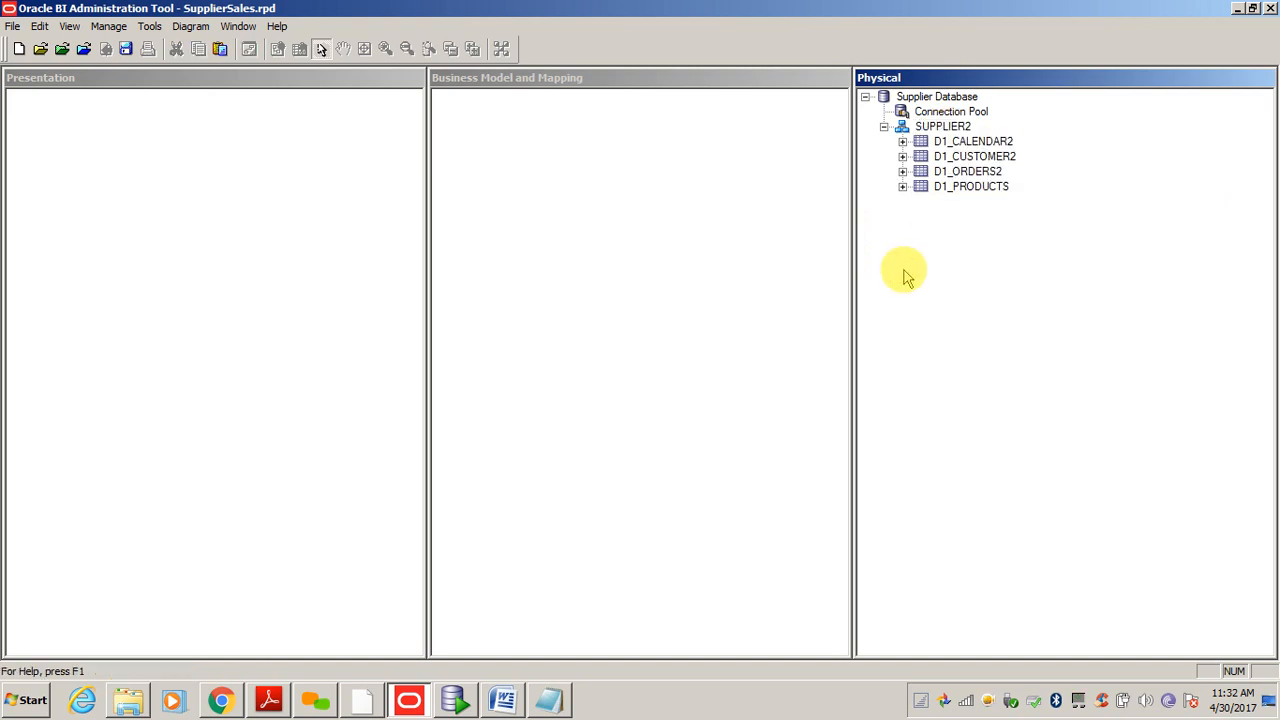
left_click(960, 141)
- Create an alias of D1_CALENDAR2 named Dim_Time
right_click(959, 141)
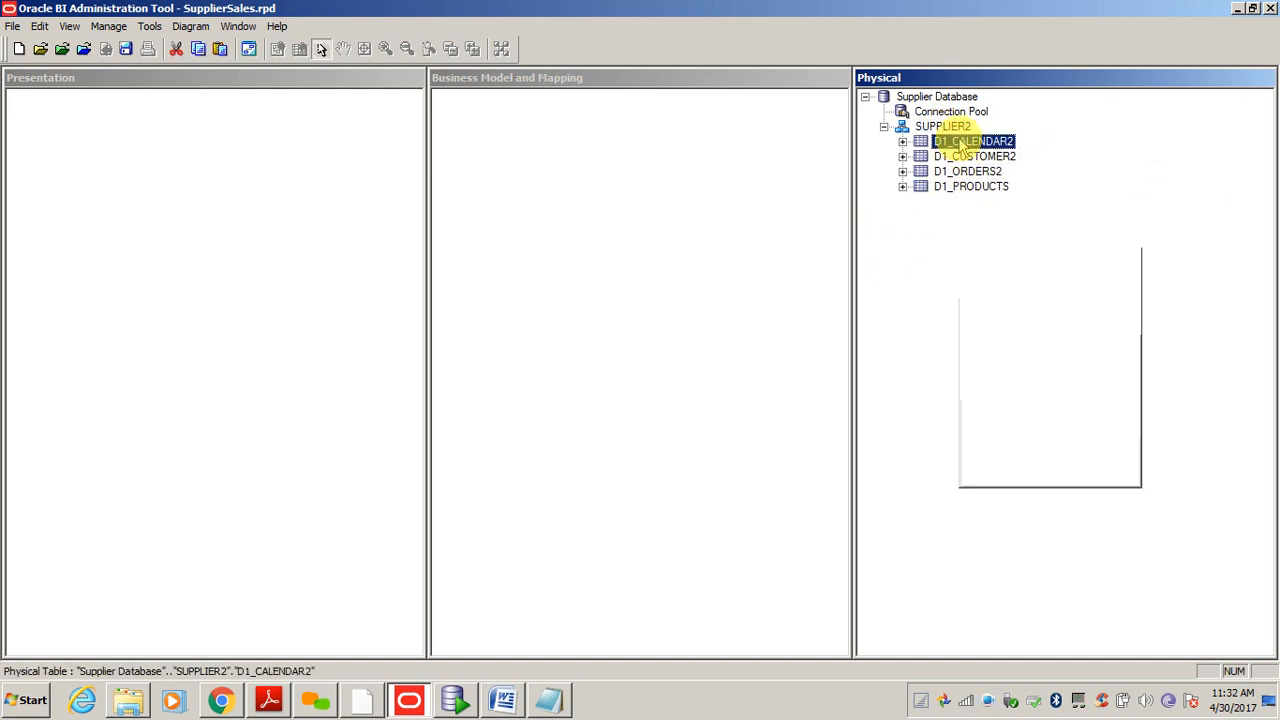
mouse_move(983, 149)
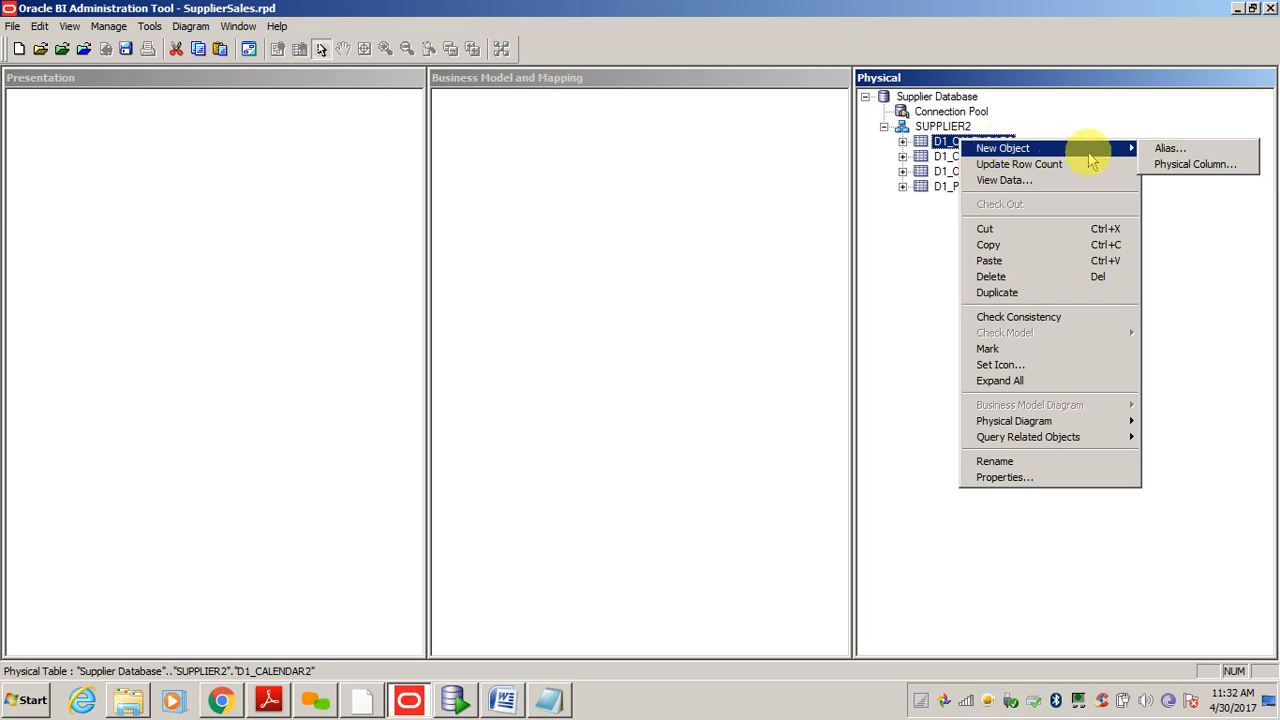
left_click(1165, 148)
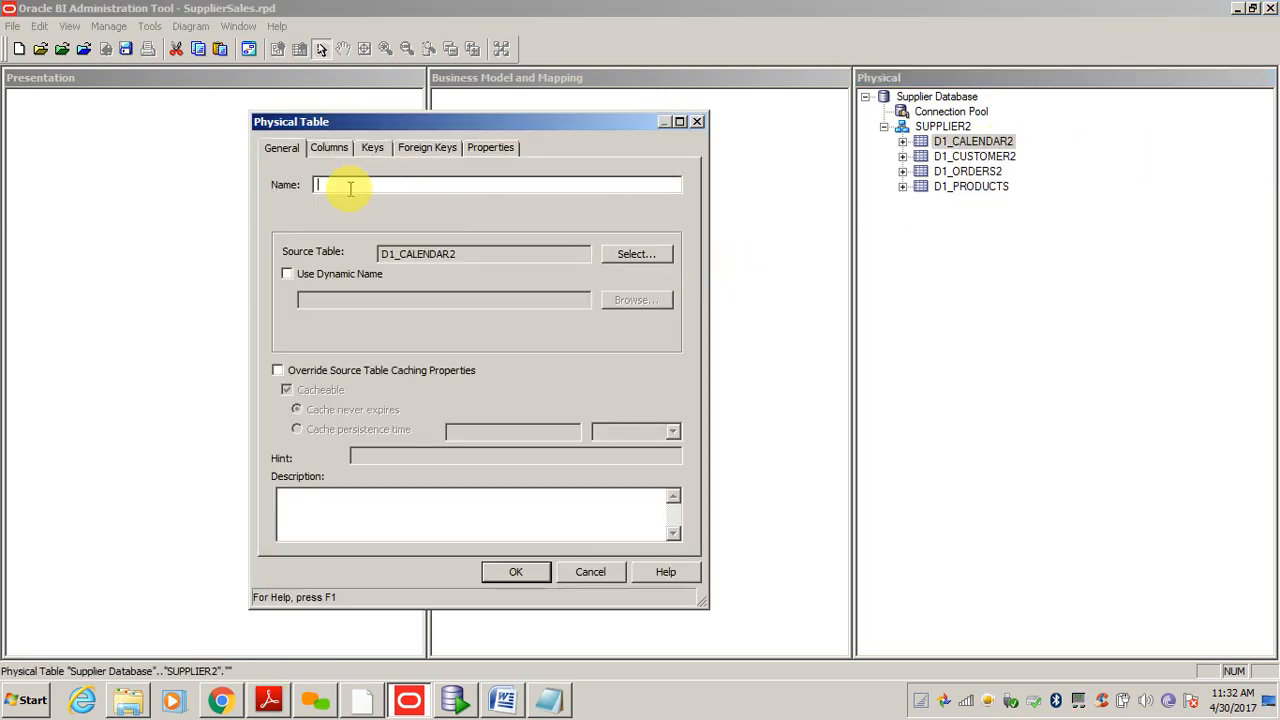
type("Dim_")
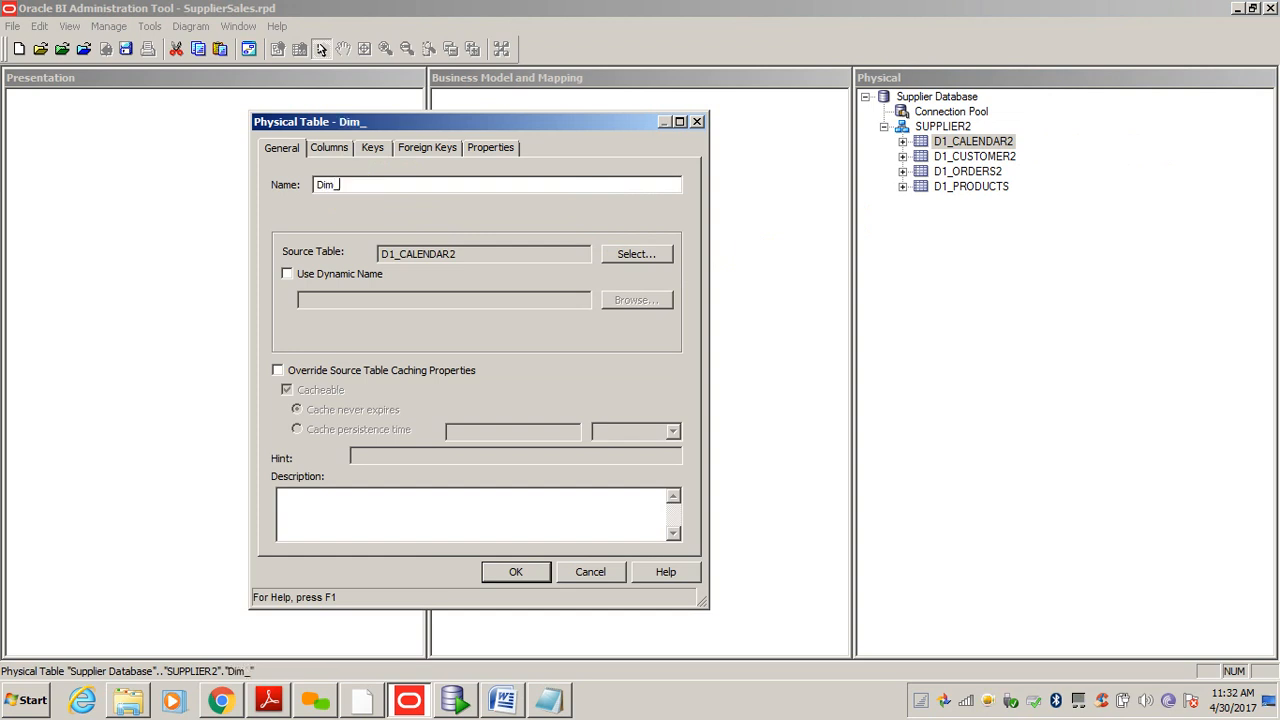
type("Cal")
key("BackSpace")
key("BackSpace")
type("Time")
key("Return")
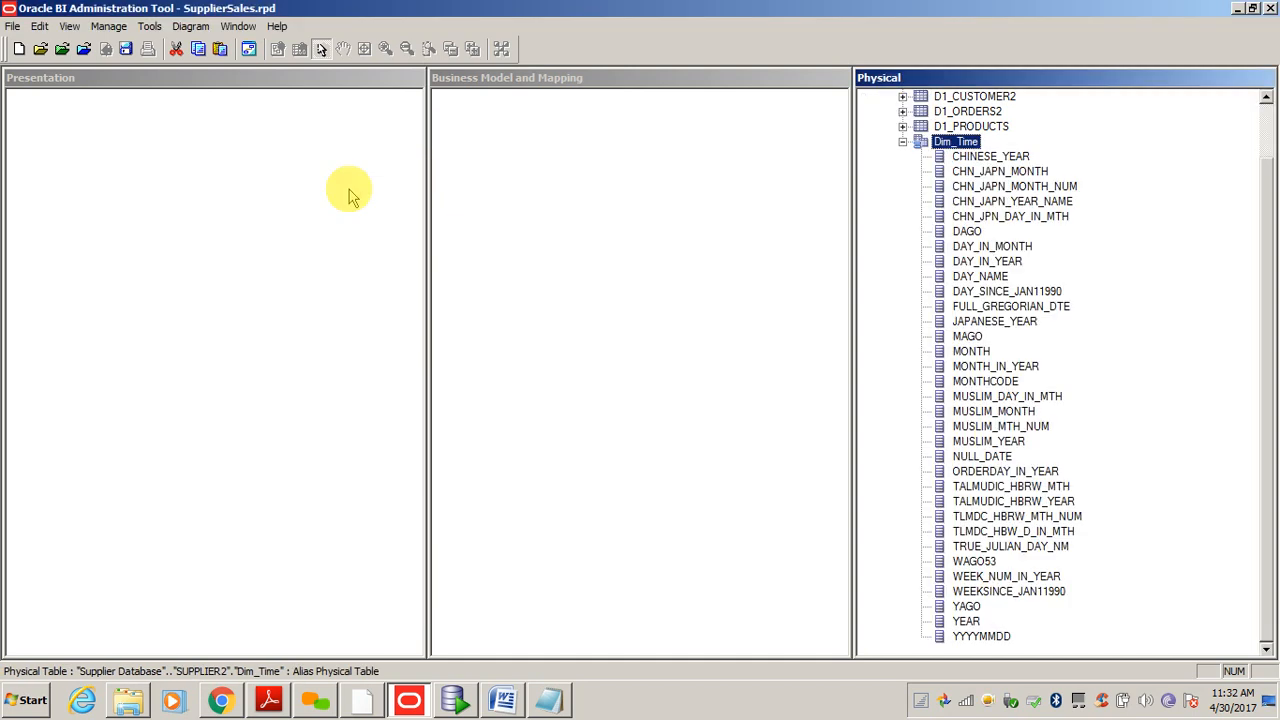
left_click(902, 141)
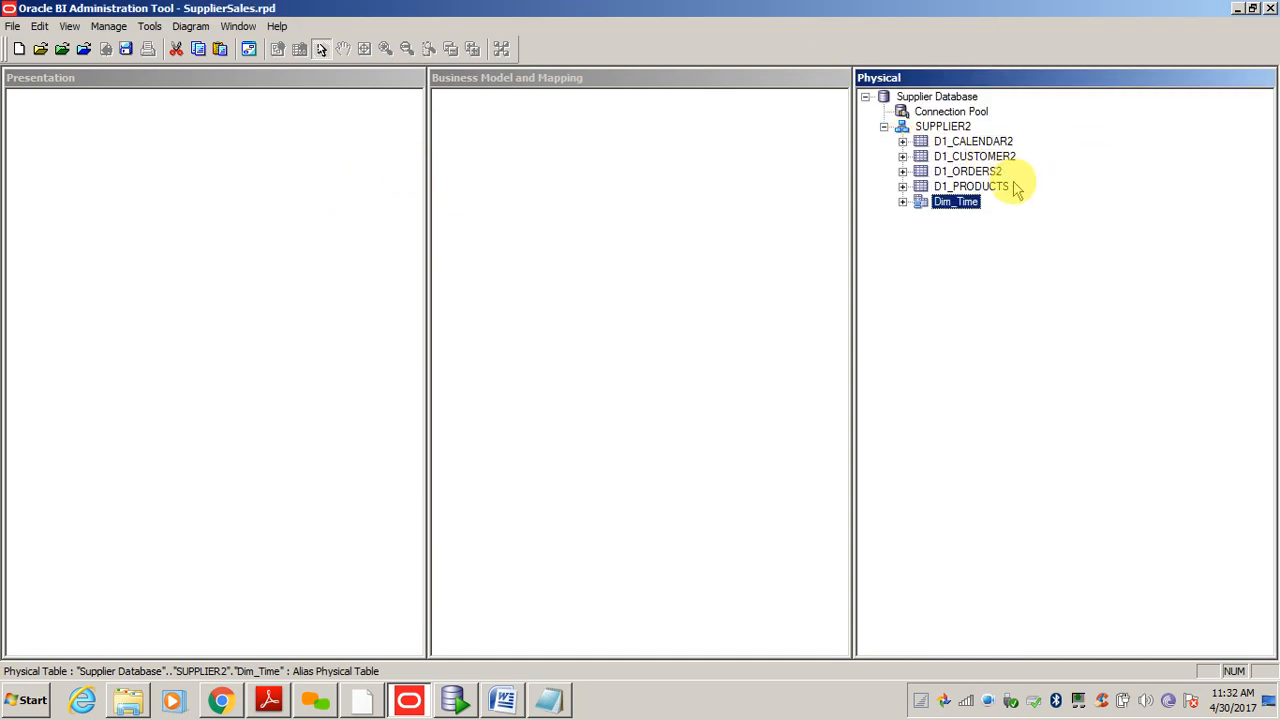
- Create an alias of D1_CUSTOMER2 named Dim_Customer
right_click(965, 157)
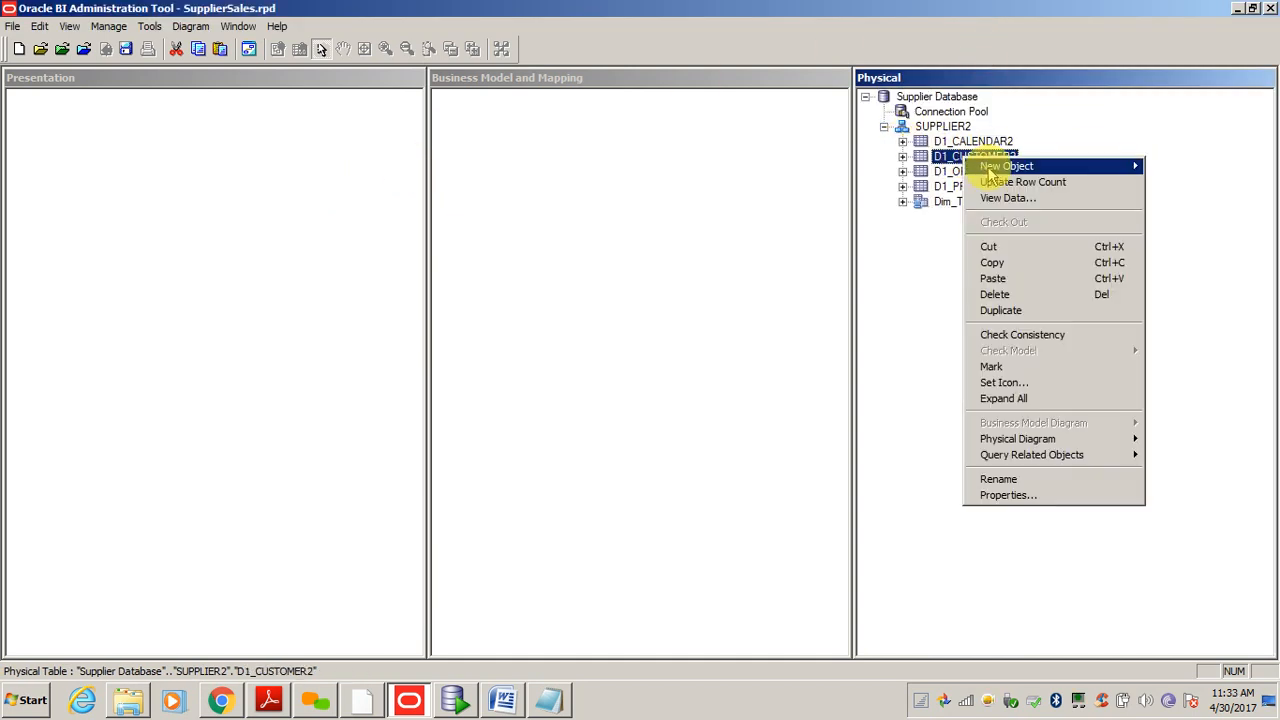
mouse_move(1012, 172)
left_click(1190, 167)
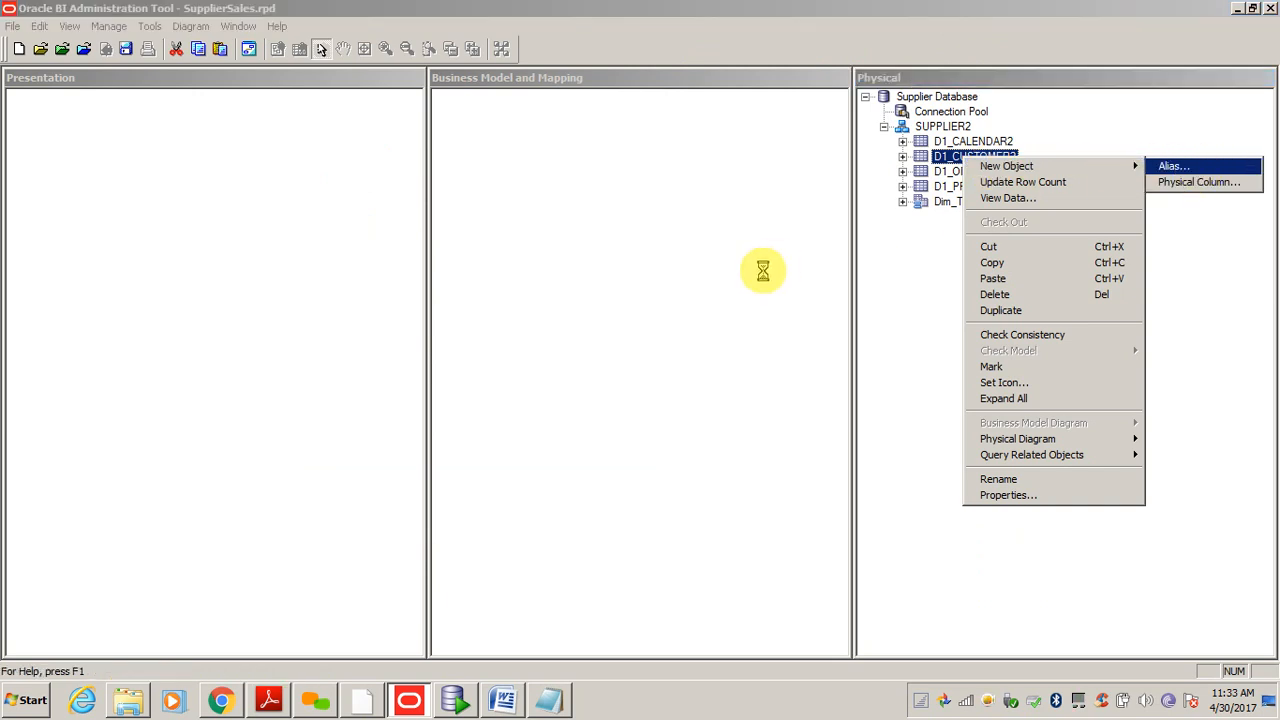
type("Dim")
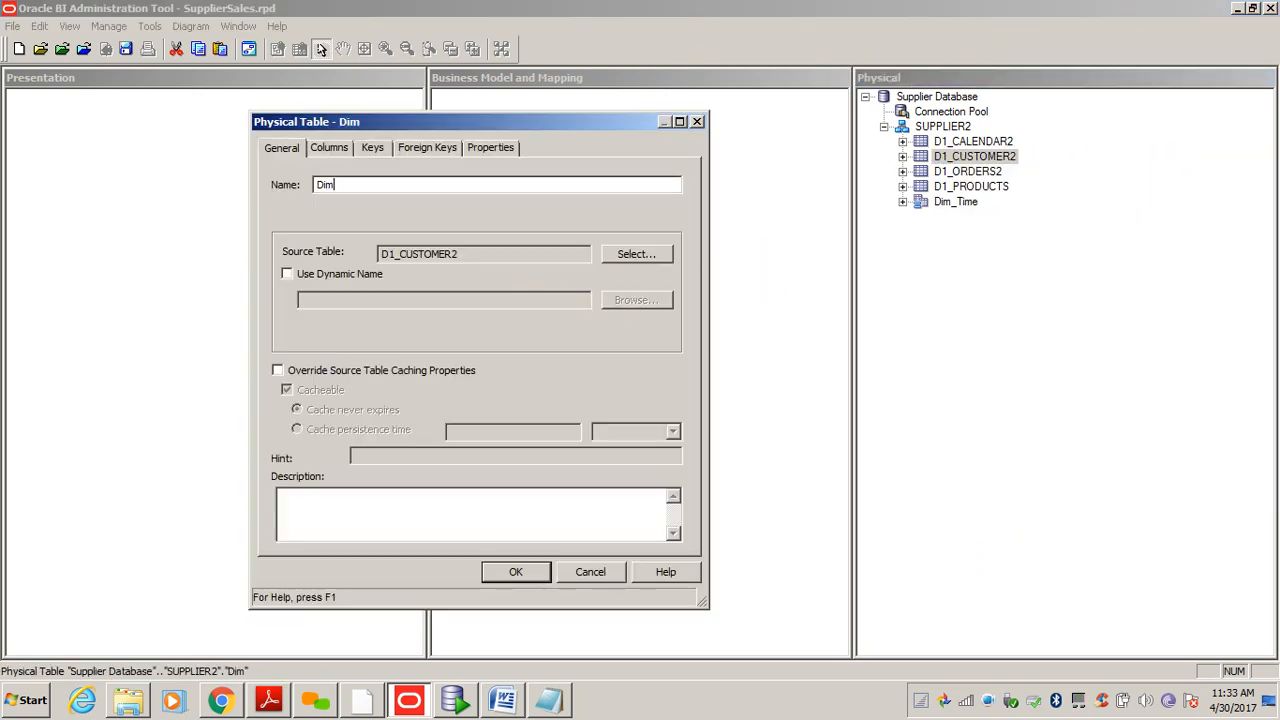
type("_Customer")
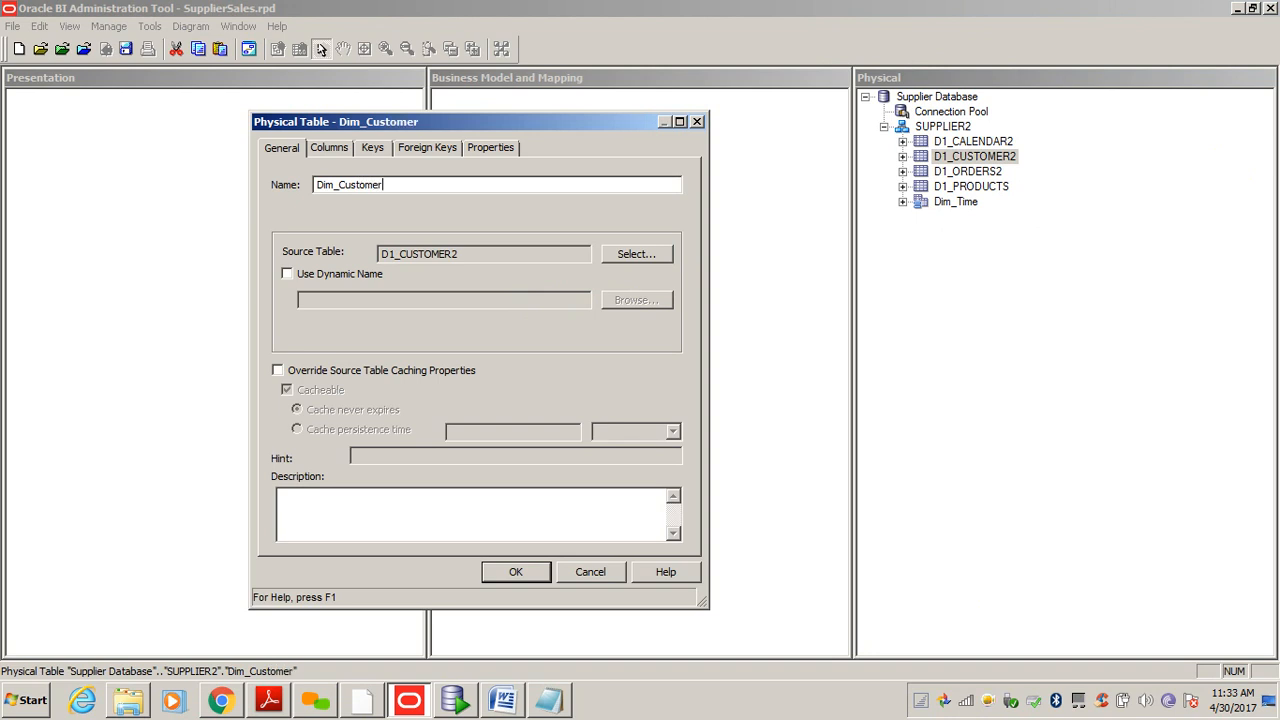
key("Return")
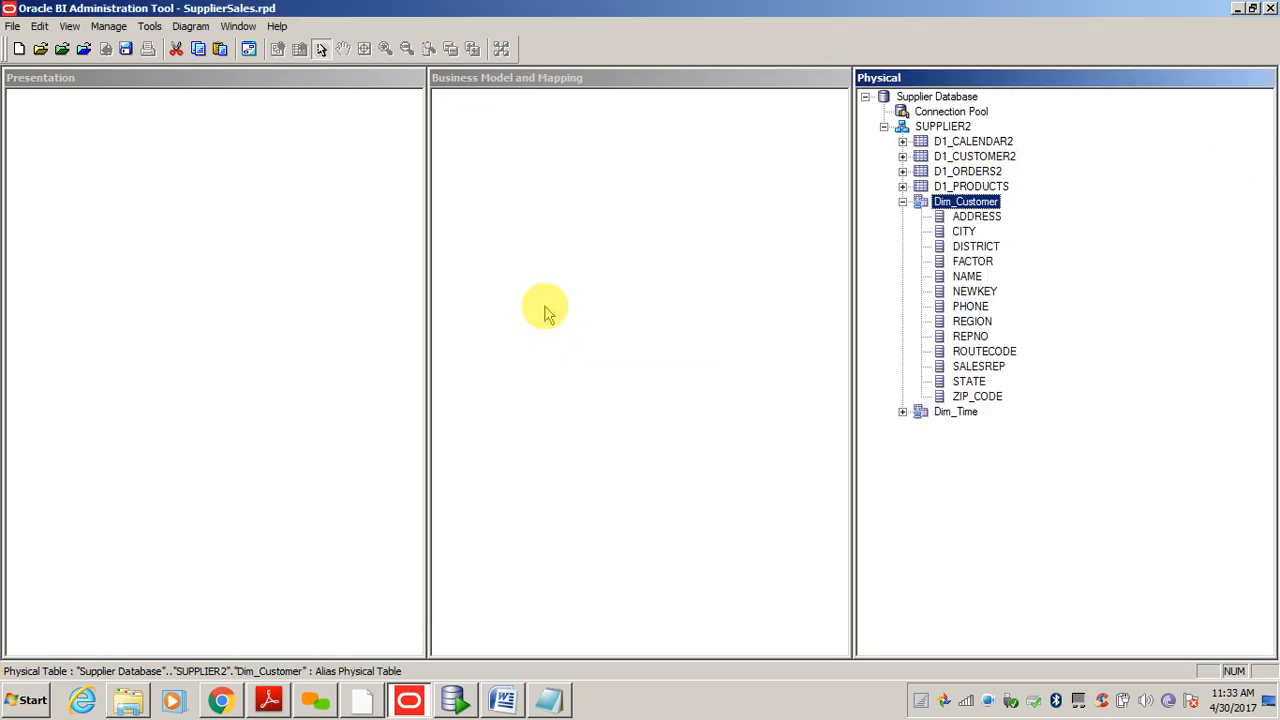
left_click(903, 201)
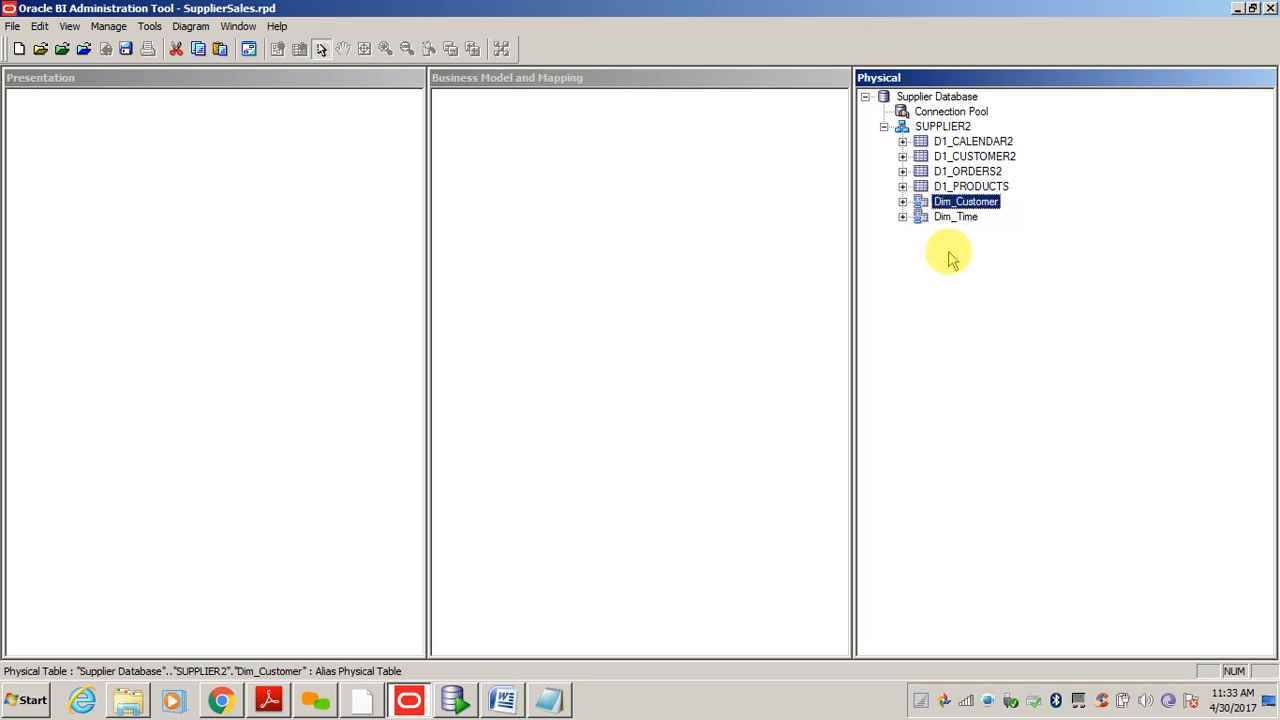
- Create an alias of D1_PRODUCTS named Dim_Products
right_click(980, 188)
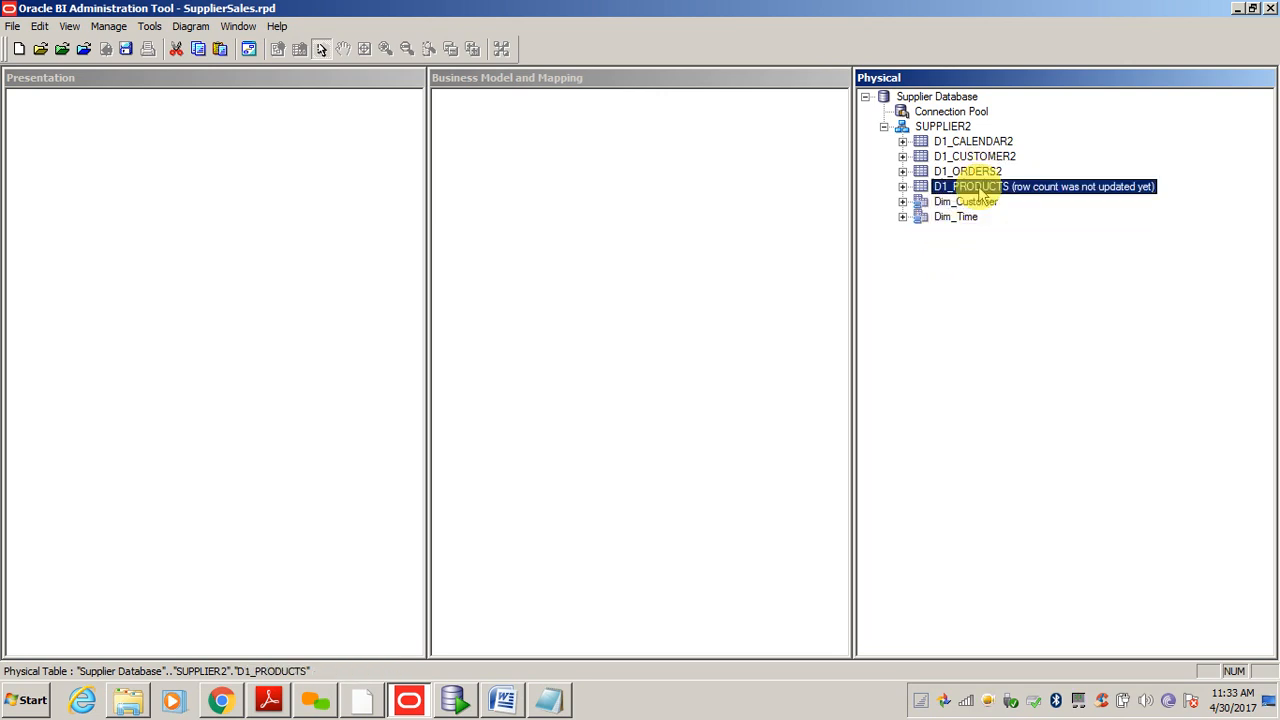
mouse_move(1025, 205)
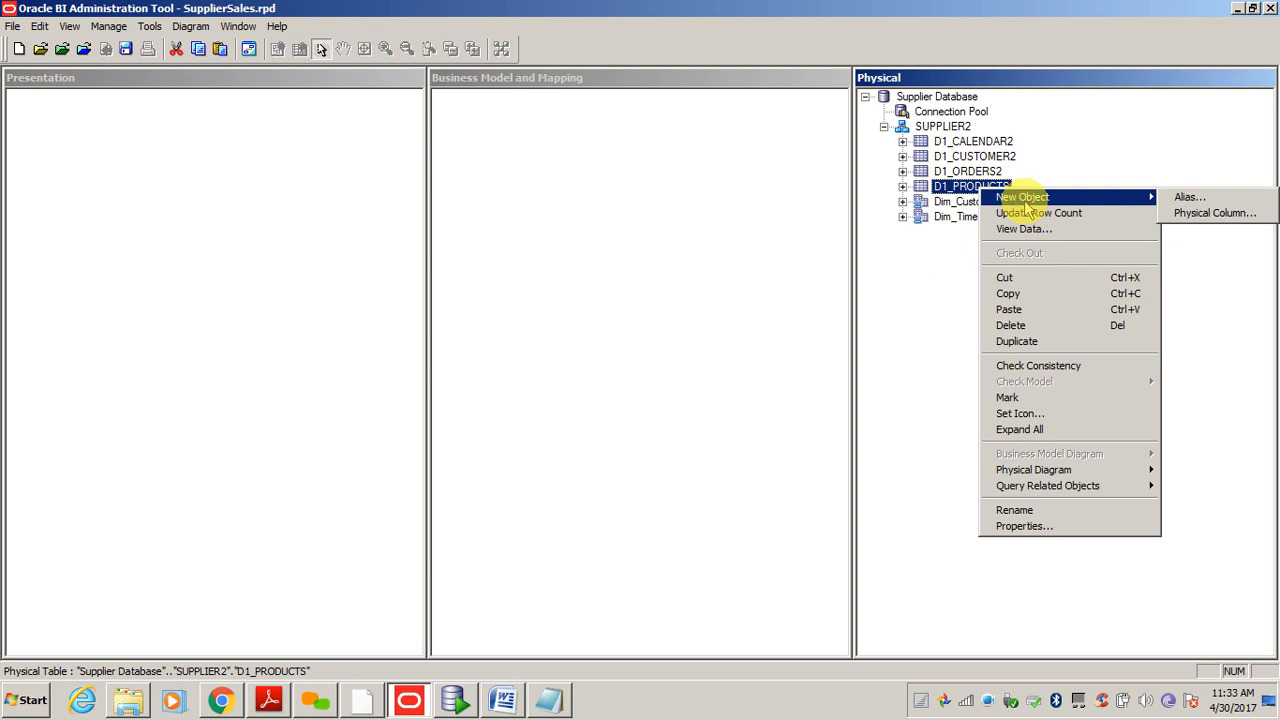
left_click(1172, 196)
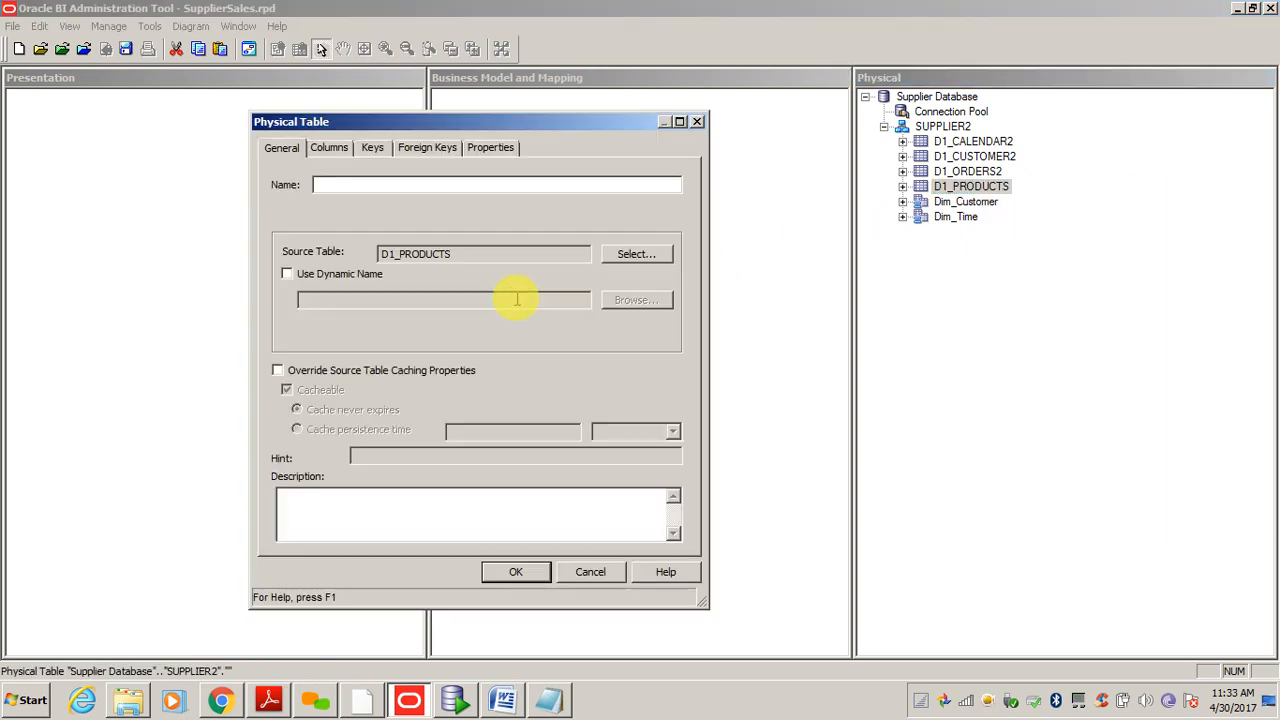
type("Dim_Products")
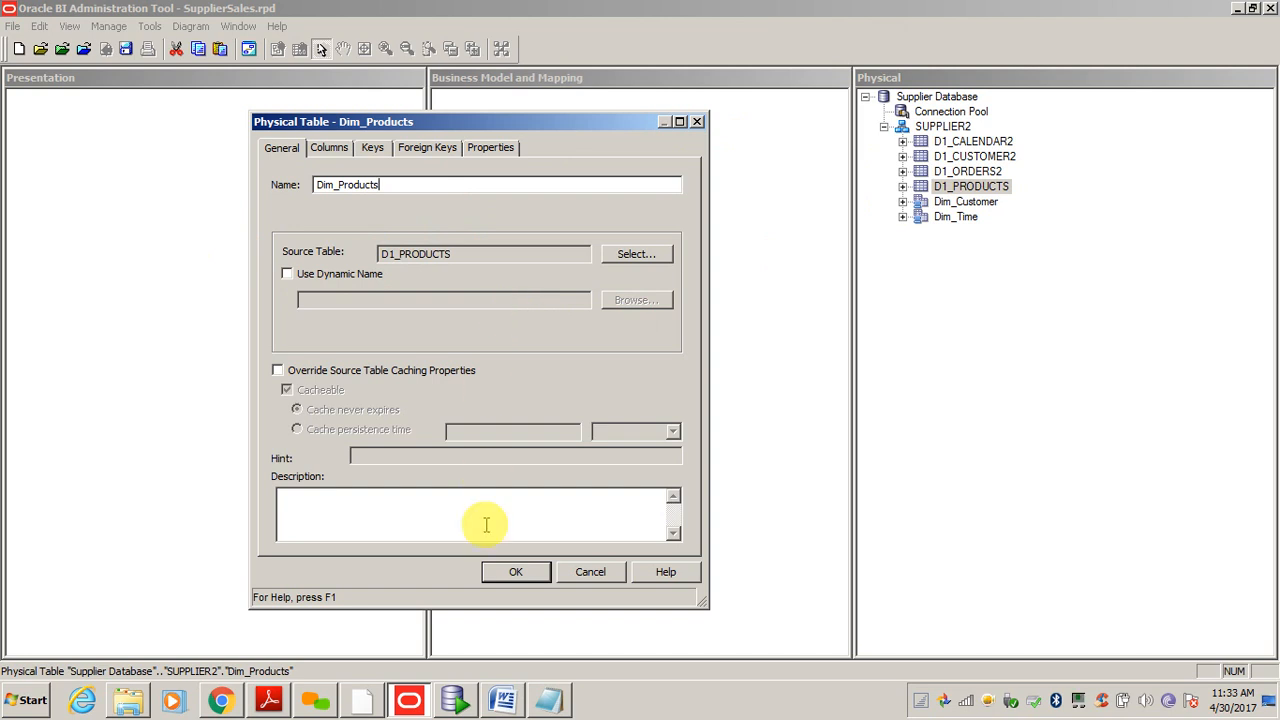
left_click(516, 575)
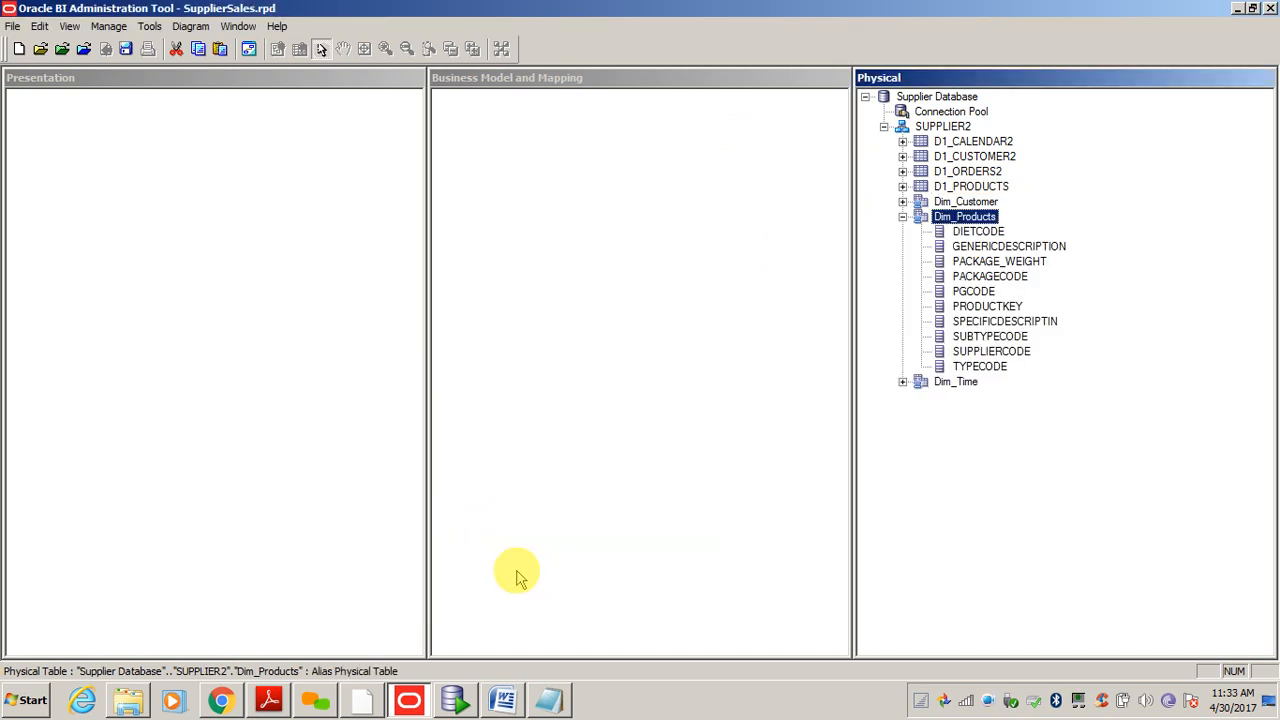
left_click(903, 217)
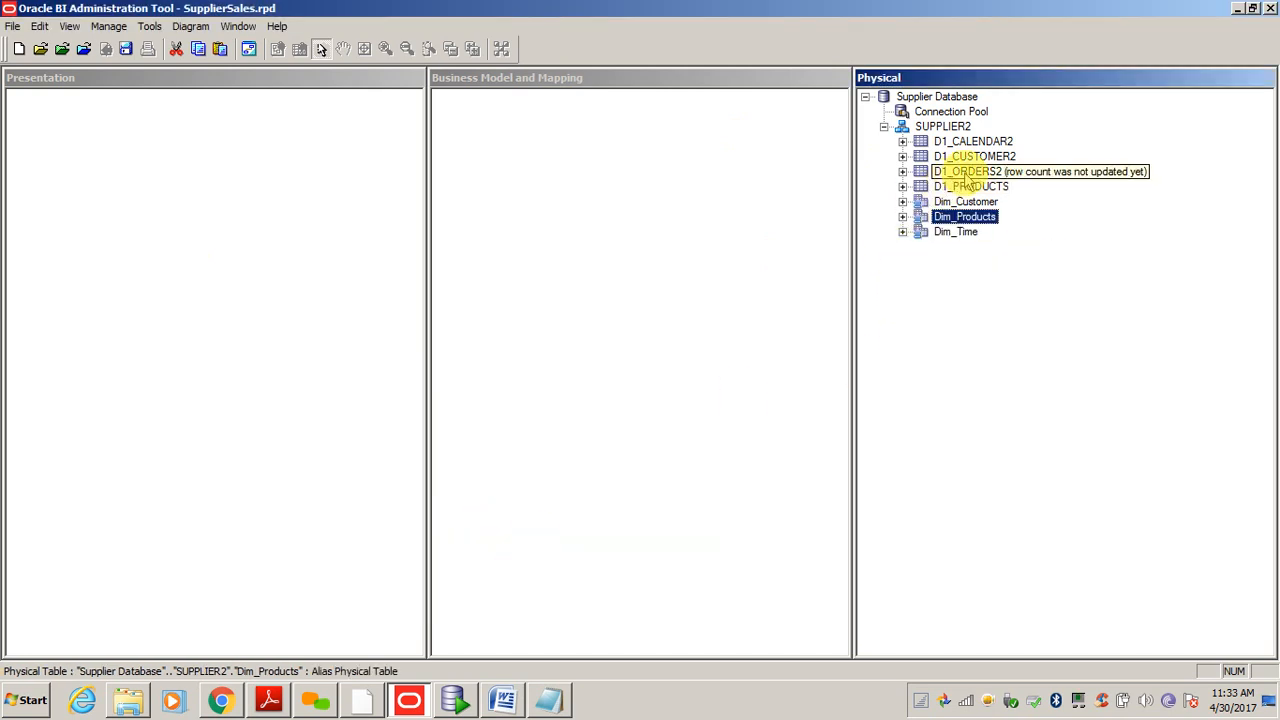
- Create an alias of D1_ORDERS2 named Fact_Sales
right_click(965, 173)
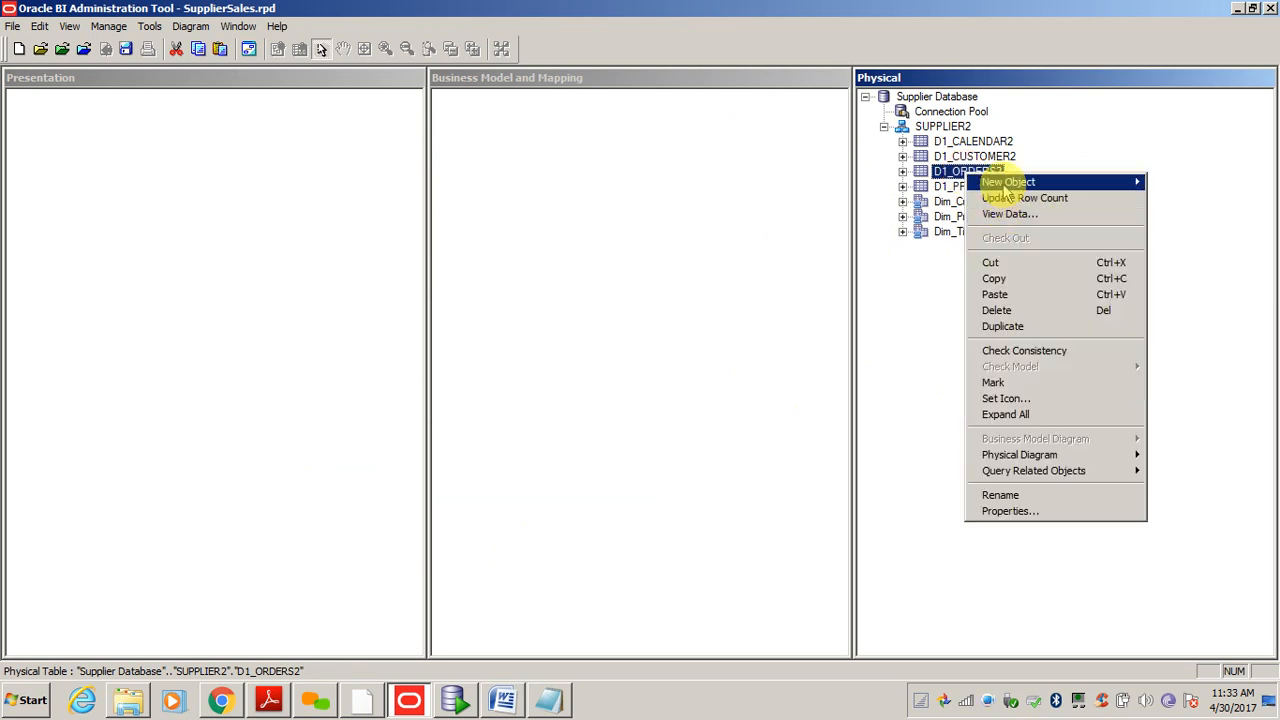
mouse_move(1005, 182)
left_click(1215, 186)
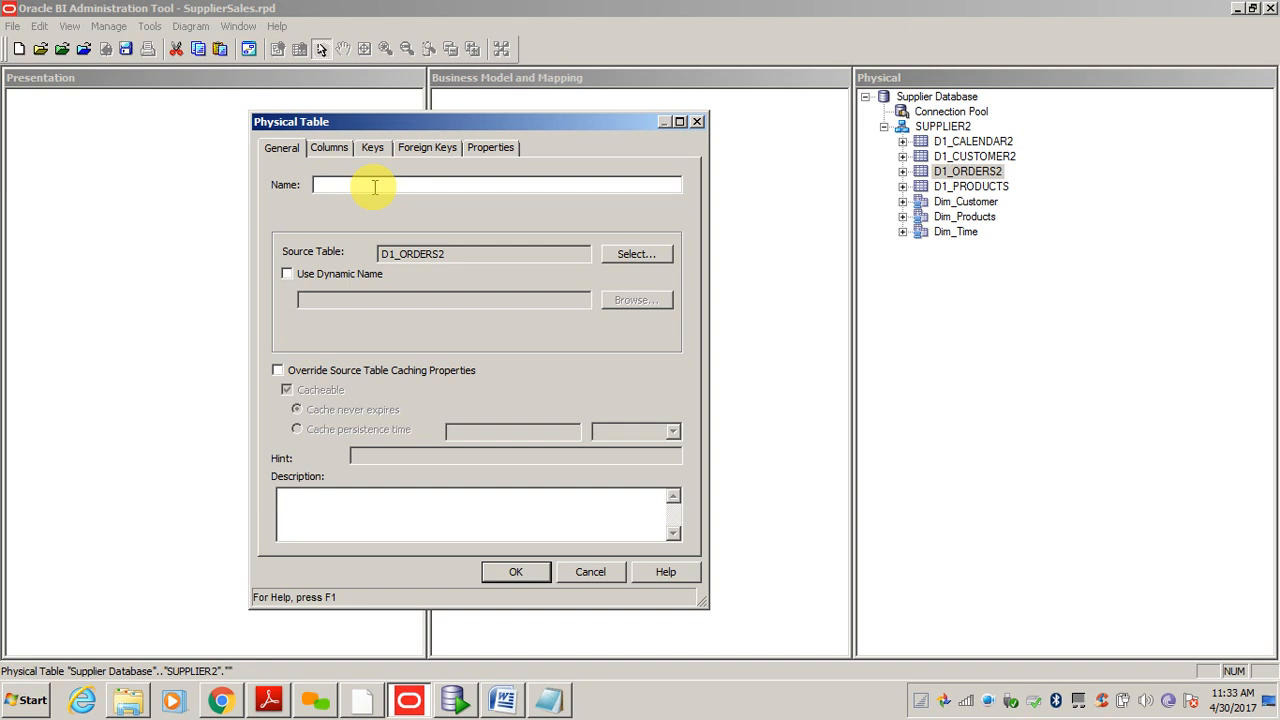
type("Fact_Sales")
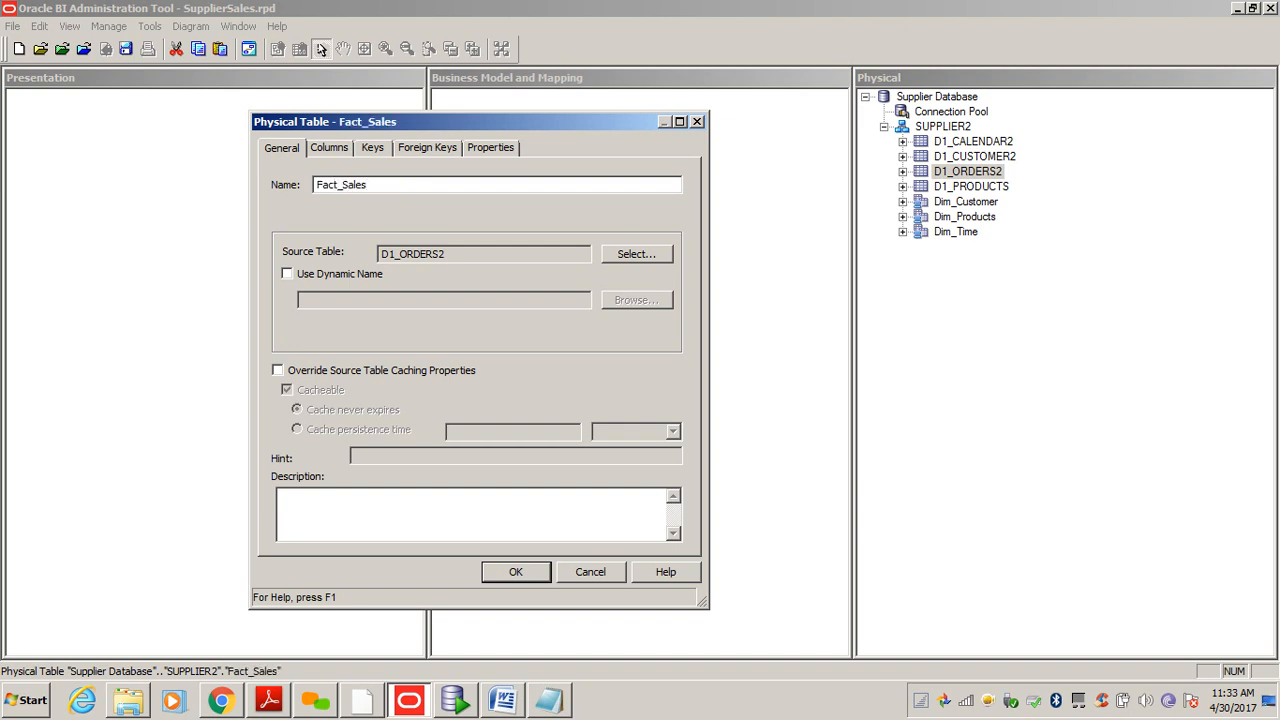
key("Return")
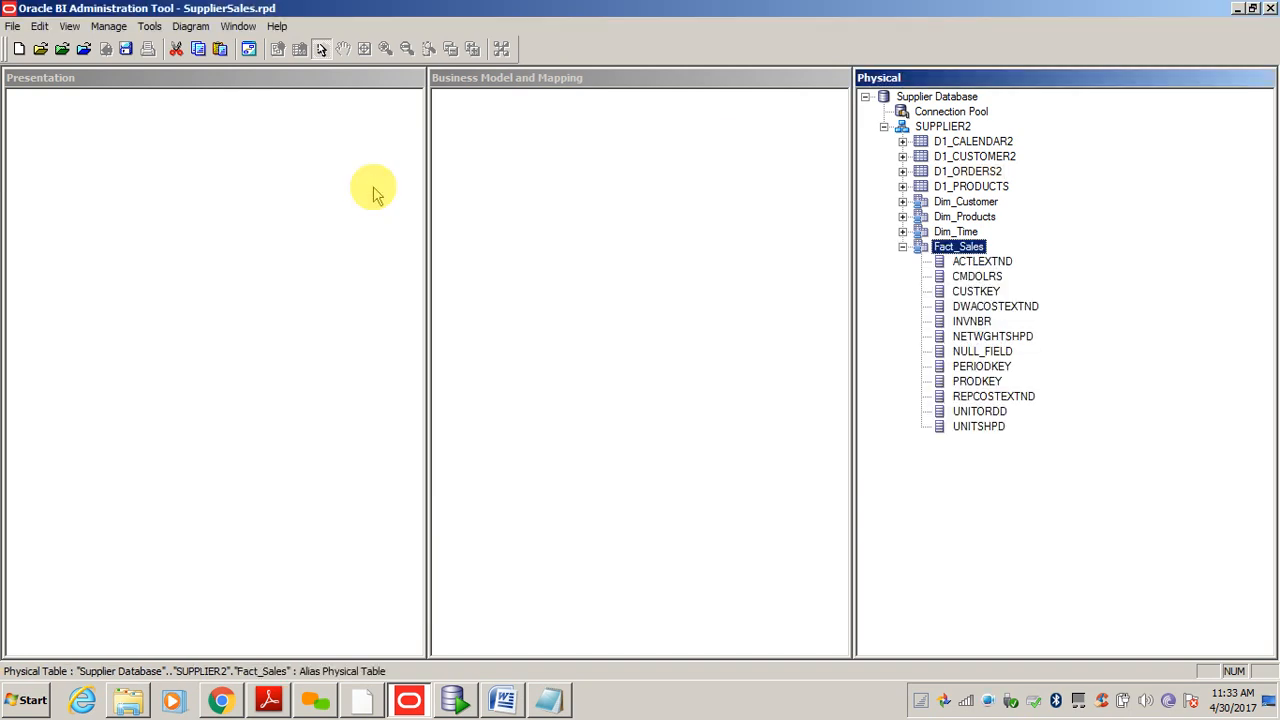
left_click(903, 247)
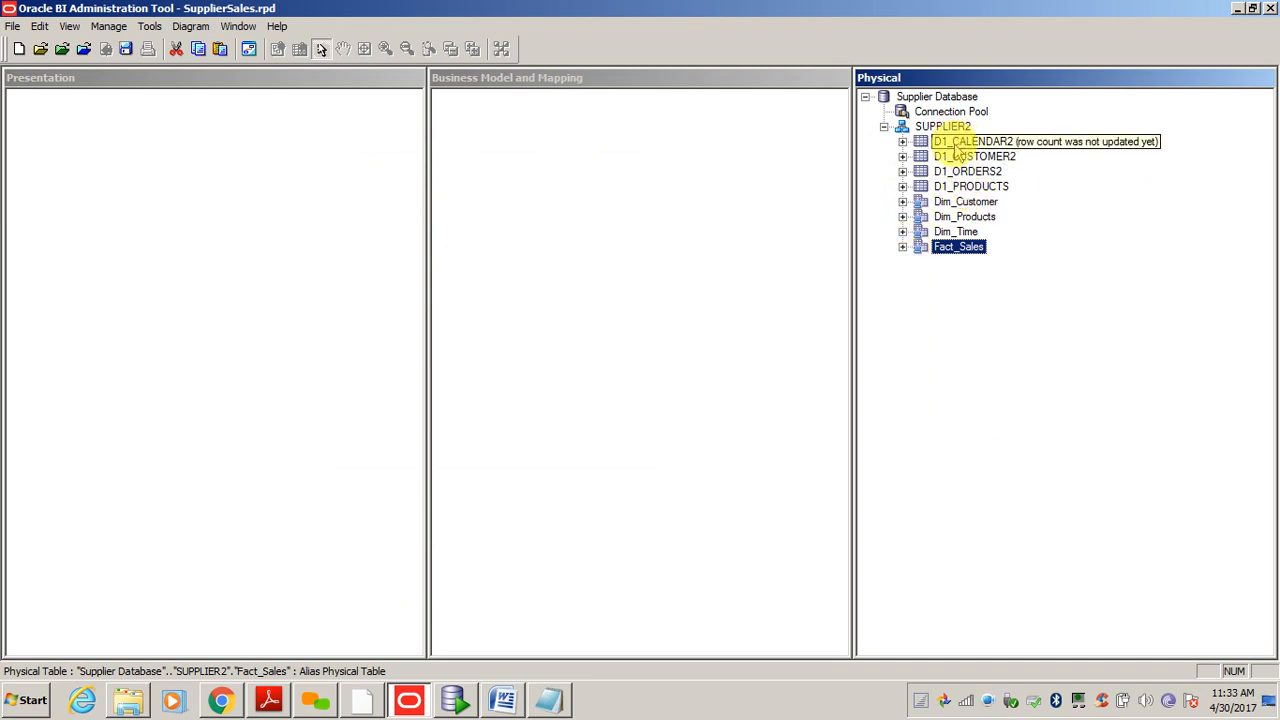
- Shift-select the aliases from Dim_Customer down to Fact_Sales in the Physical tree
left_click(945, 203)
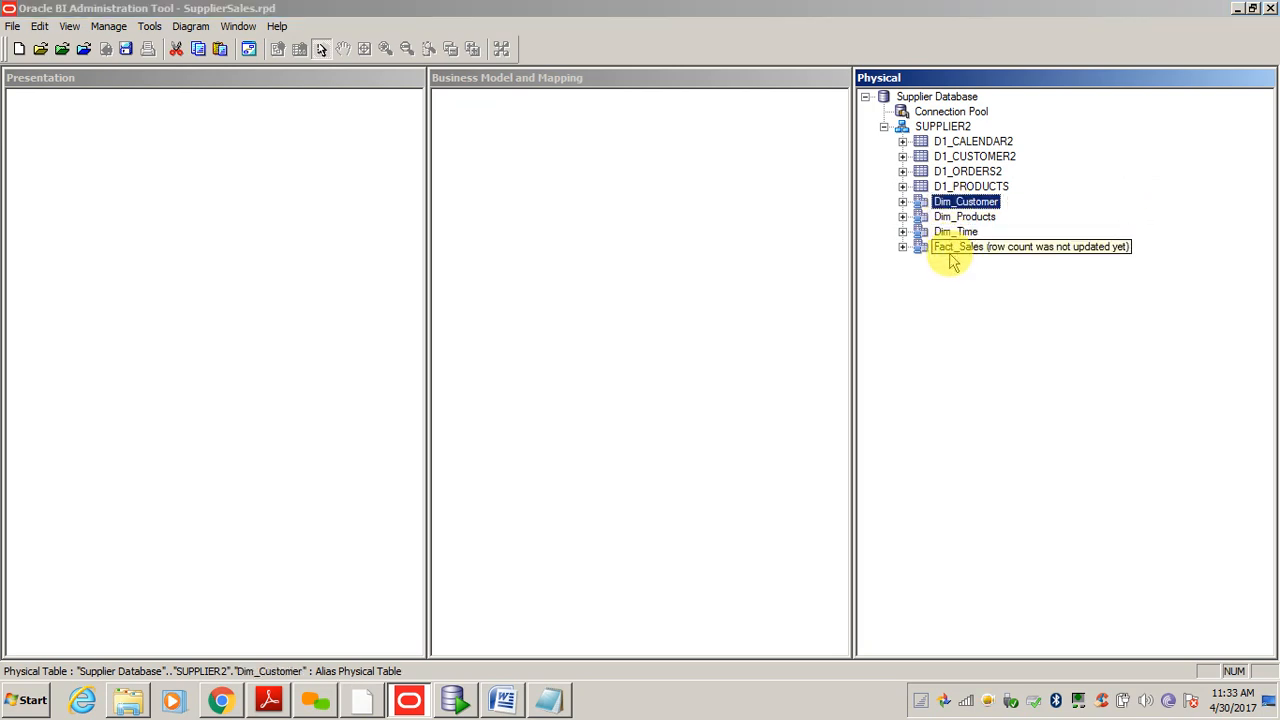
left_click(950, 247)
left_click(942, 321)
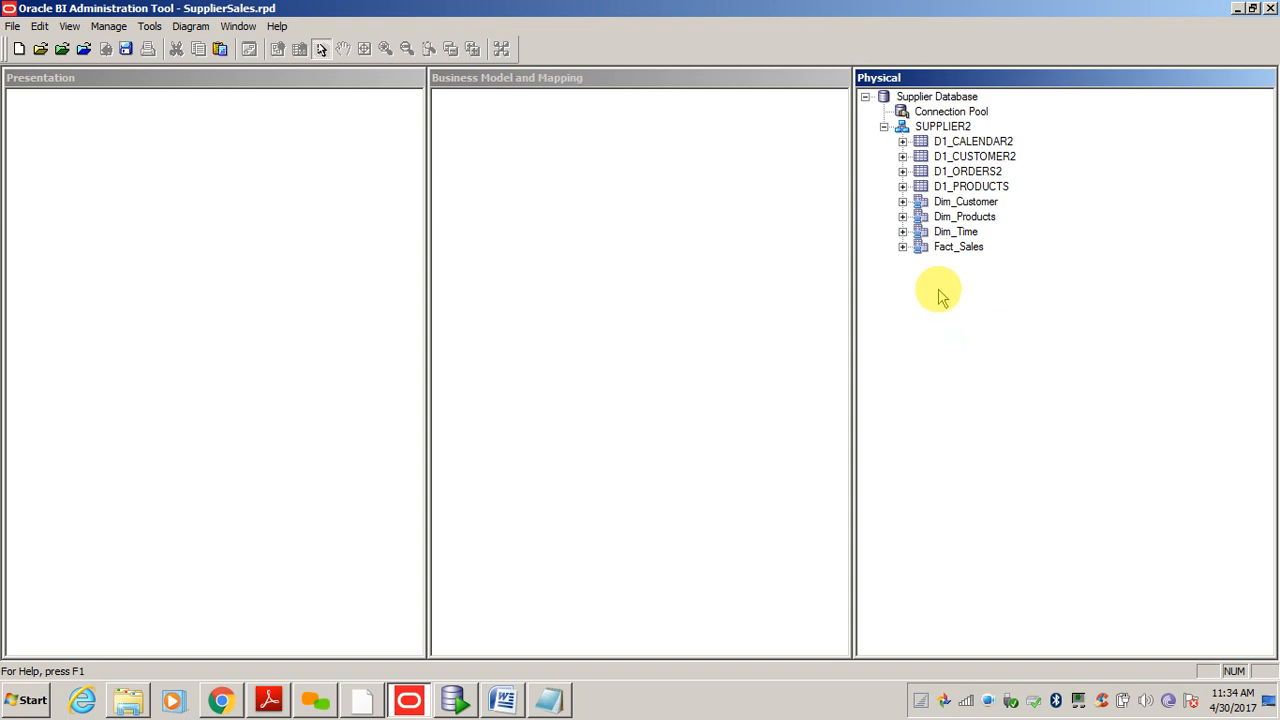
left_click(971, 204)
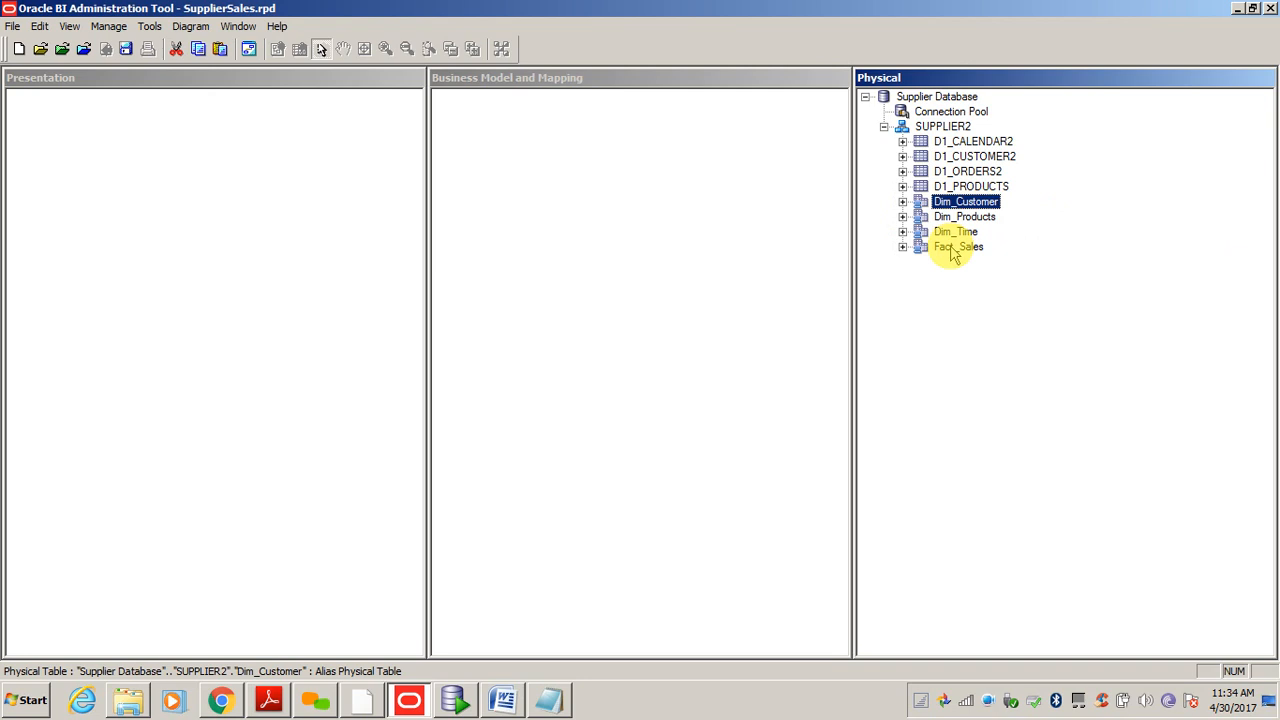
left_click(953, 248, "shift")
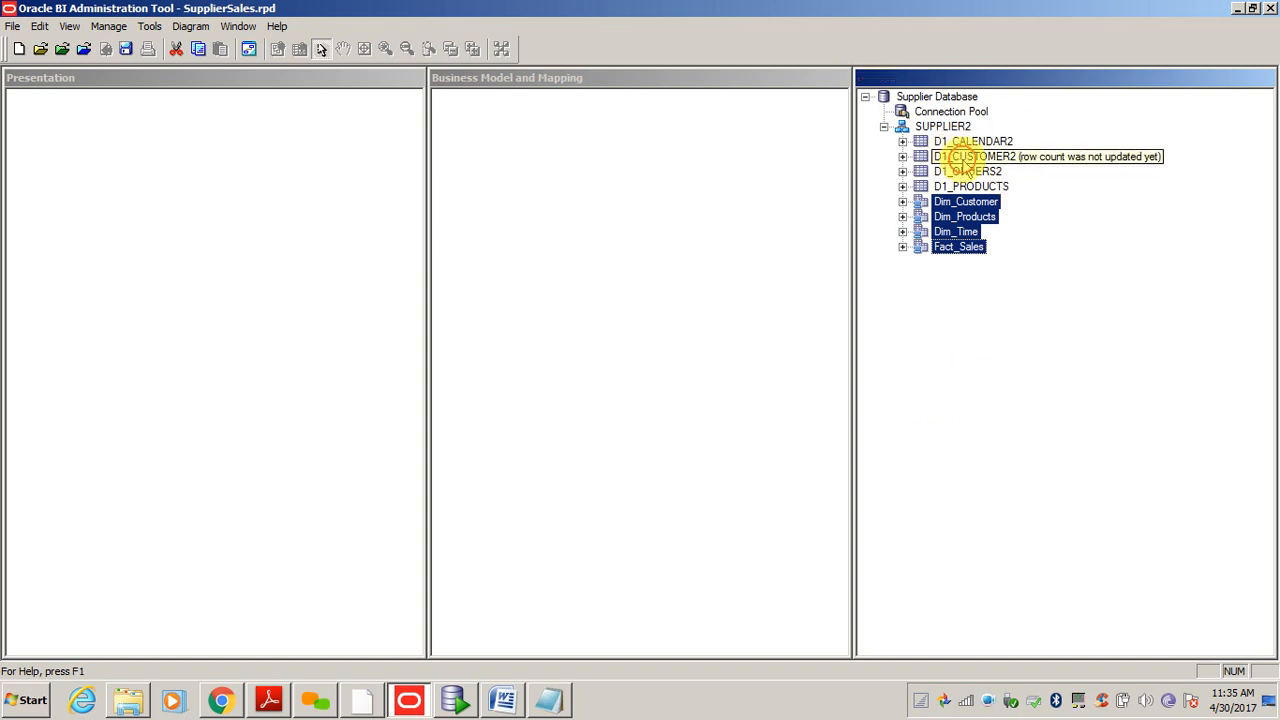
left_click(965, 157)
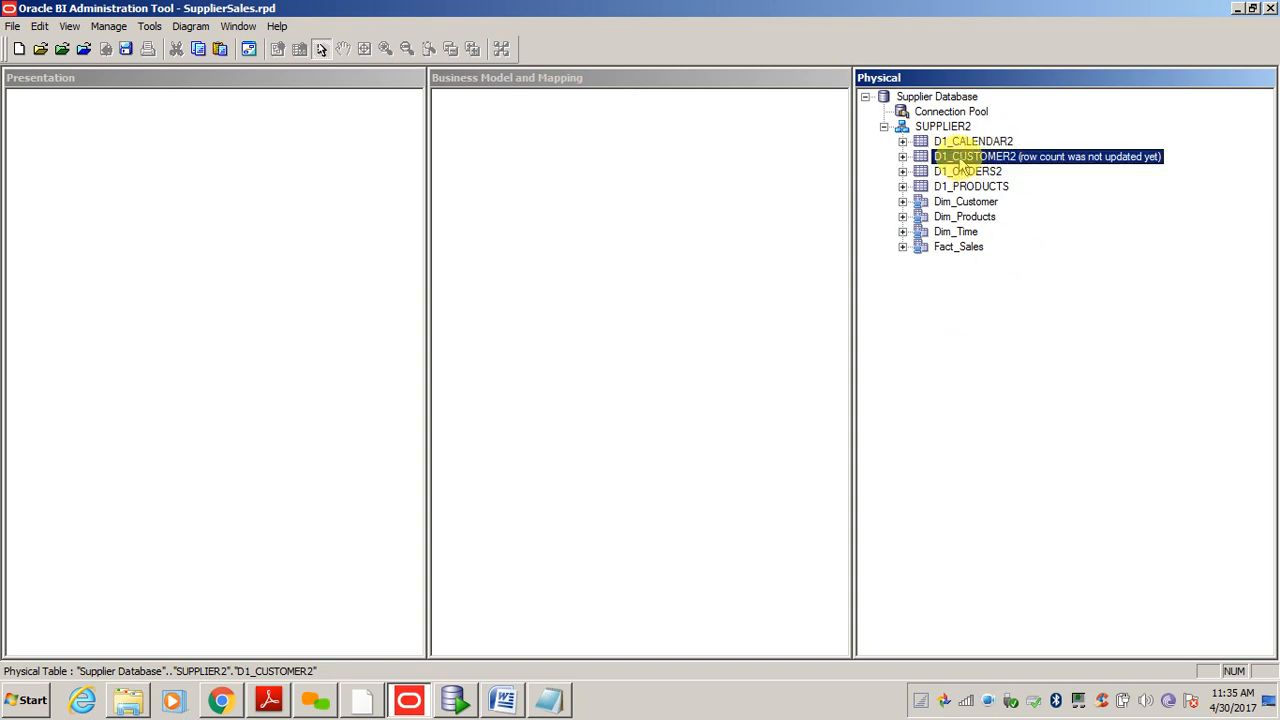
- Diagram Dim_Customer, Dim_Products, Dim_Time and Fact_Sales via Physical Diagram > Object(s) and Direct Joins
left_click(951, 314)
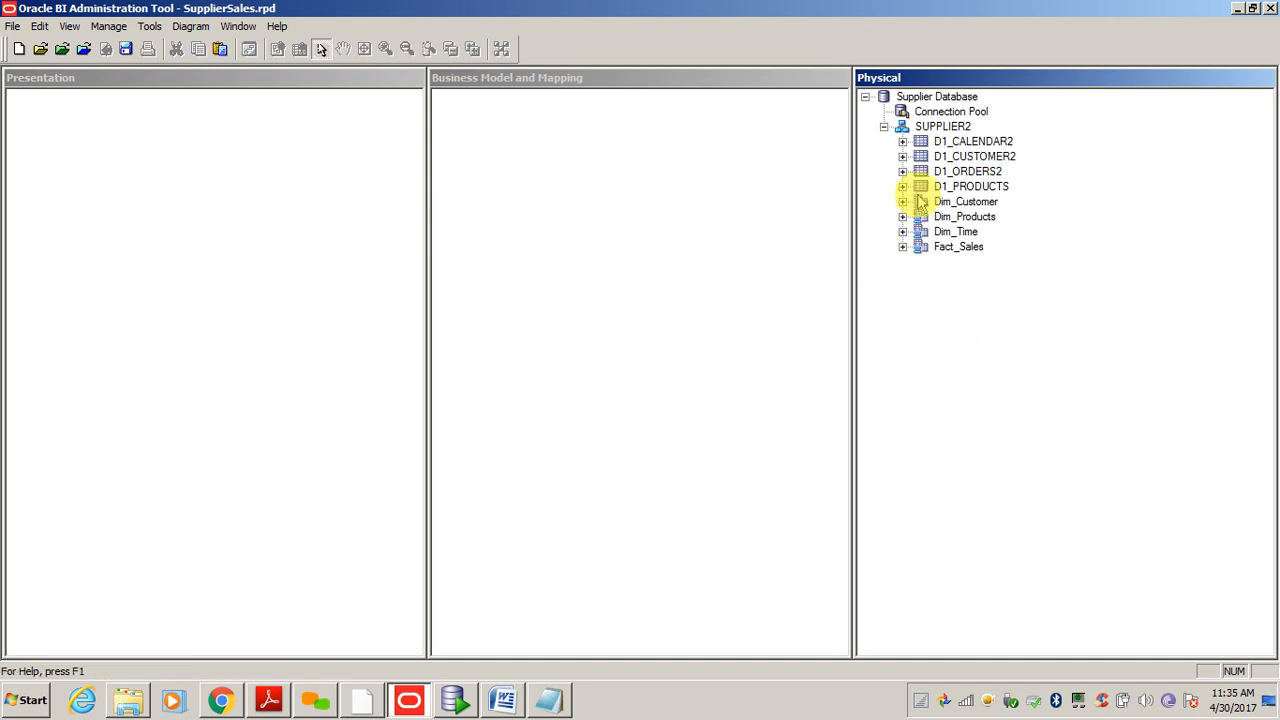
left_click(951, 205)
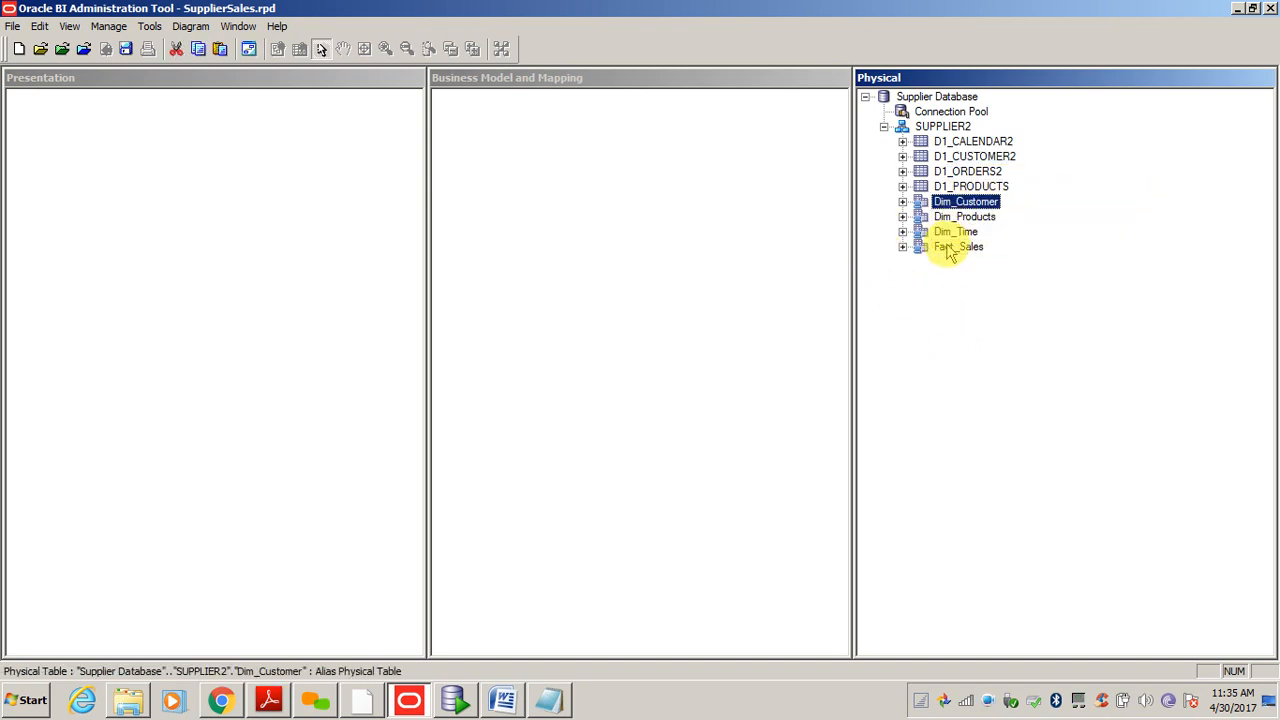
left_click(948, 248, "shift")
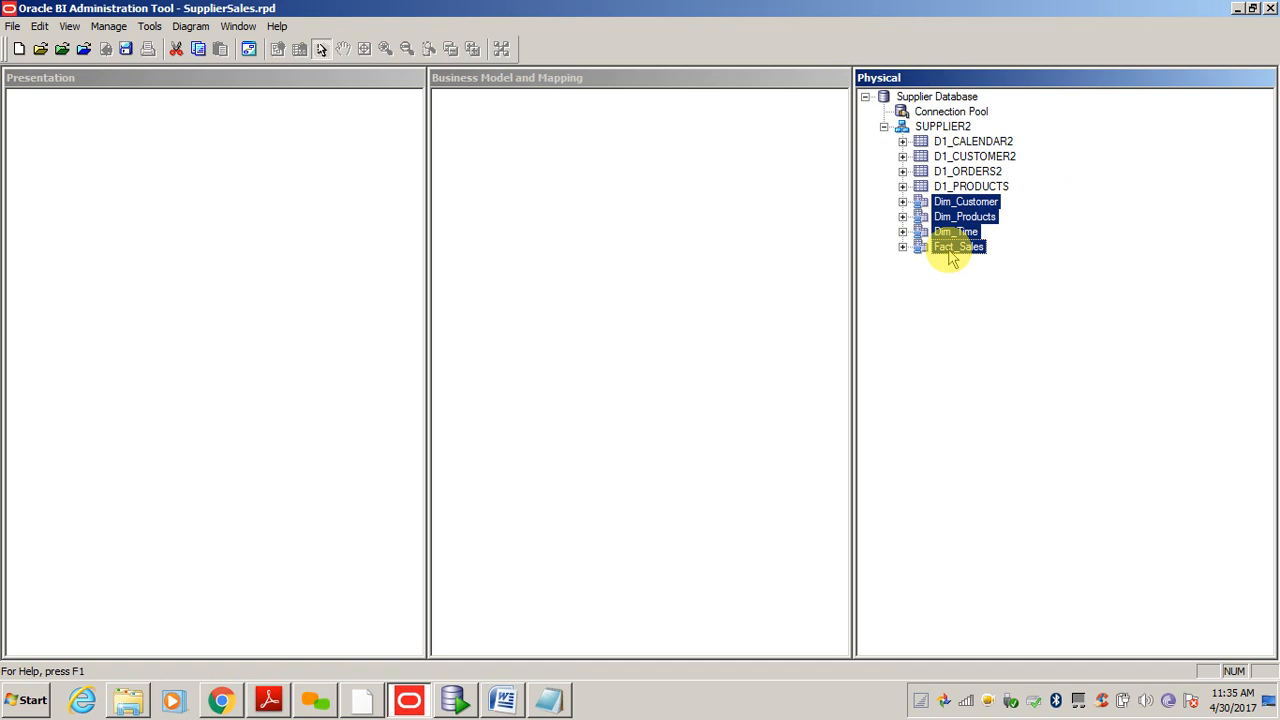
right_click(952, 258)
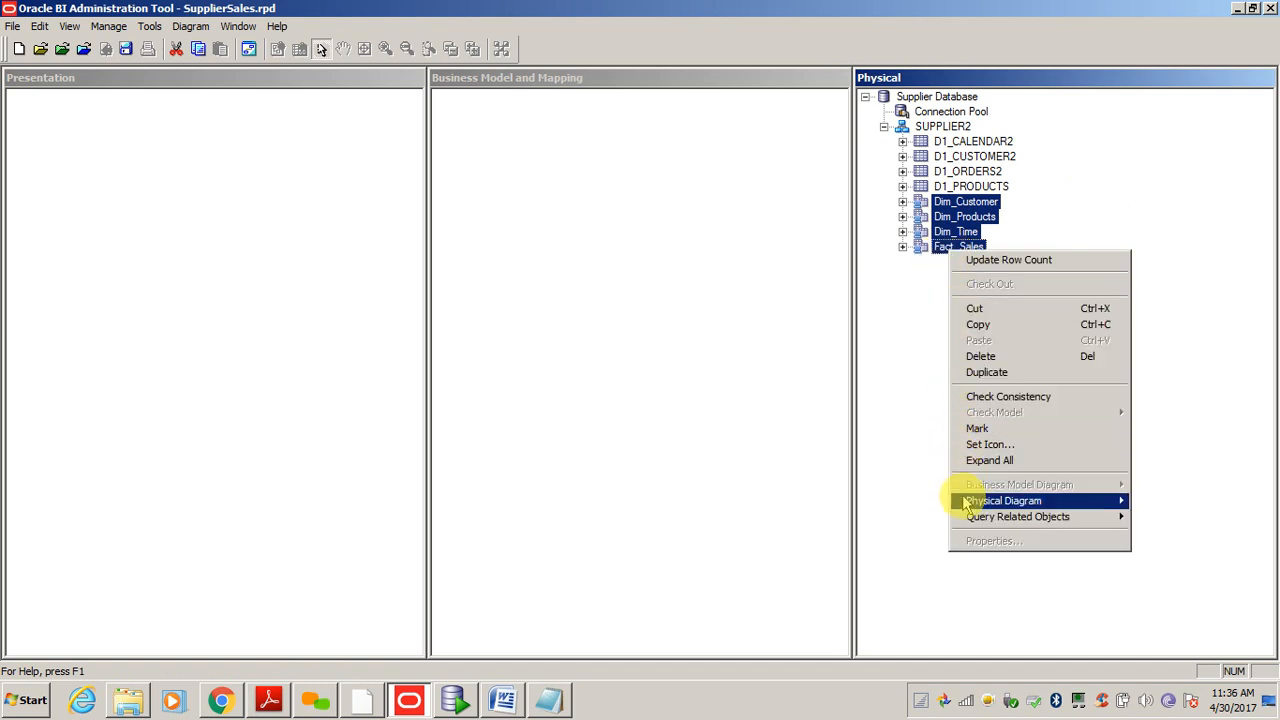
mouse_move(968, 505)
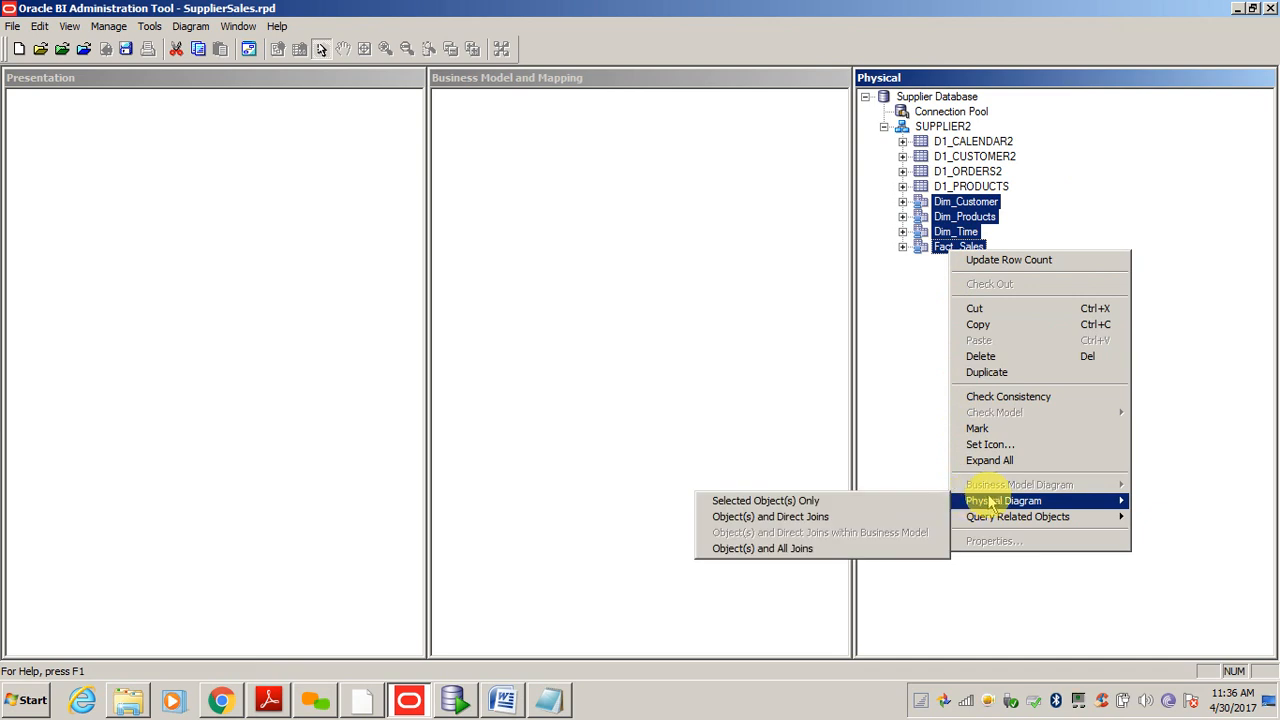
left_click(830, 515)
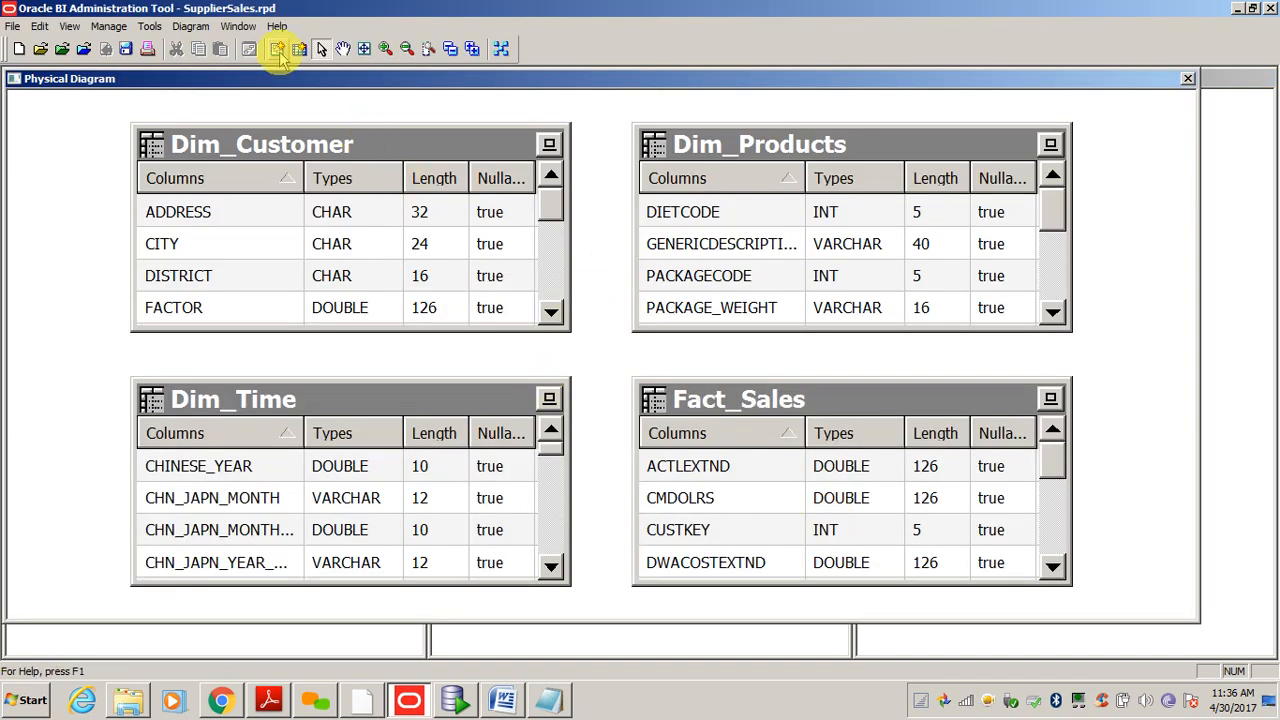
- Activate New Join, then close the four-alias Physical Diagram window
left_click(280, 58)
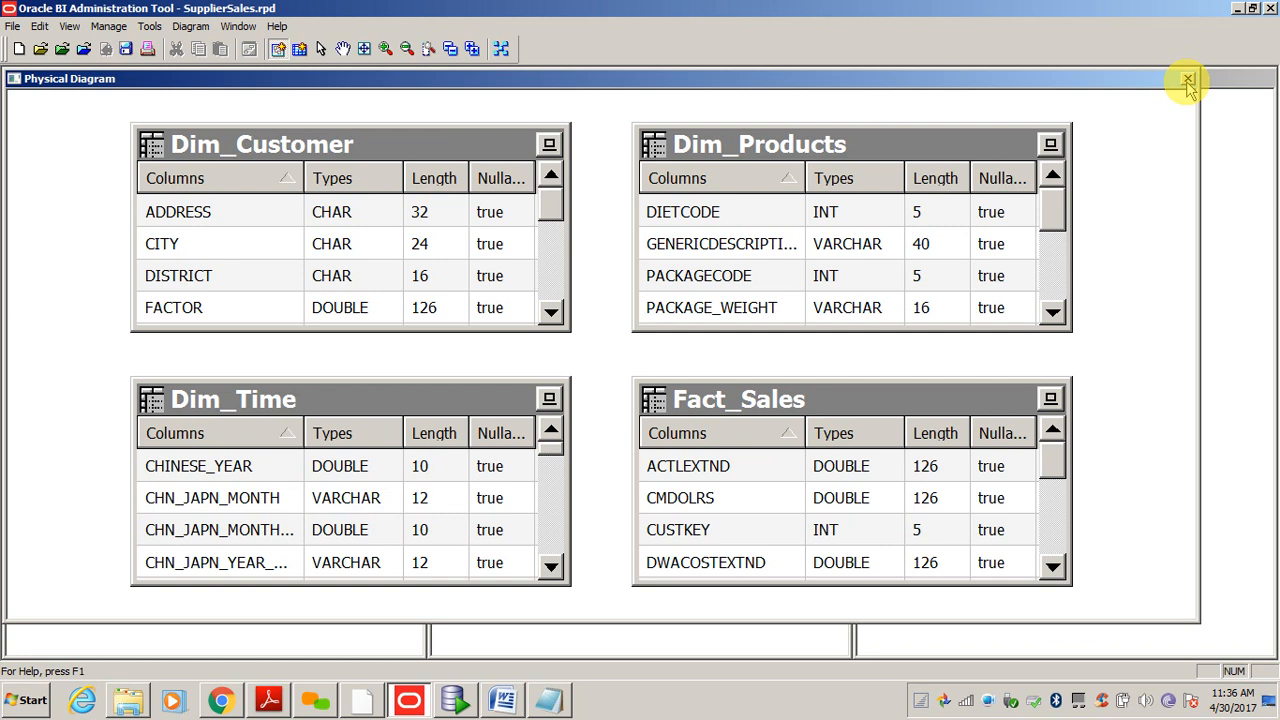
left_click(1188, 80)
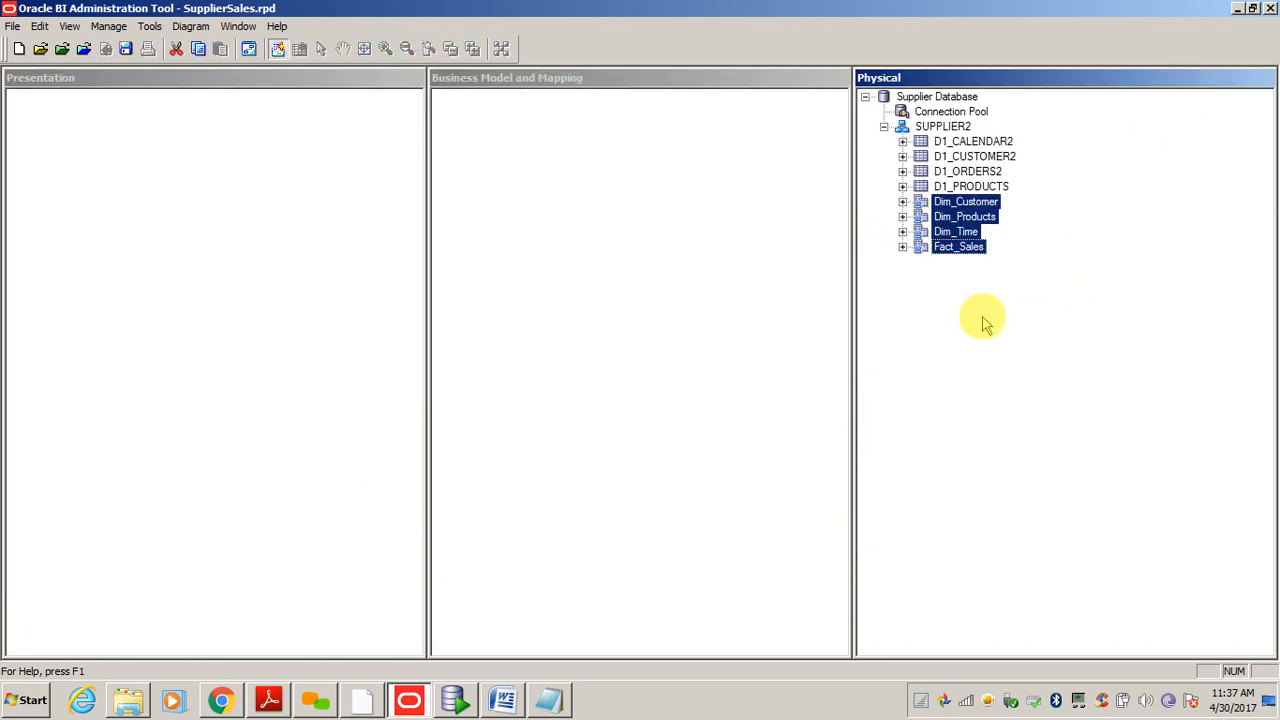
- Select the D1_CALENDAR2 and D1_PRODUCTS tables, view their actions, then dismiss the menu
left_click(960, 142)
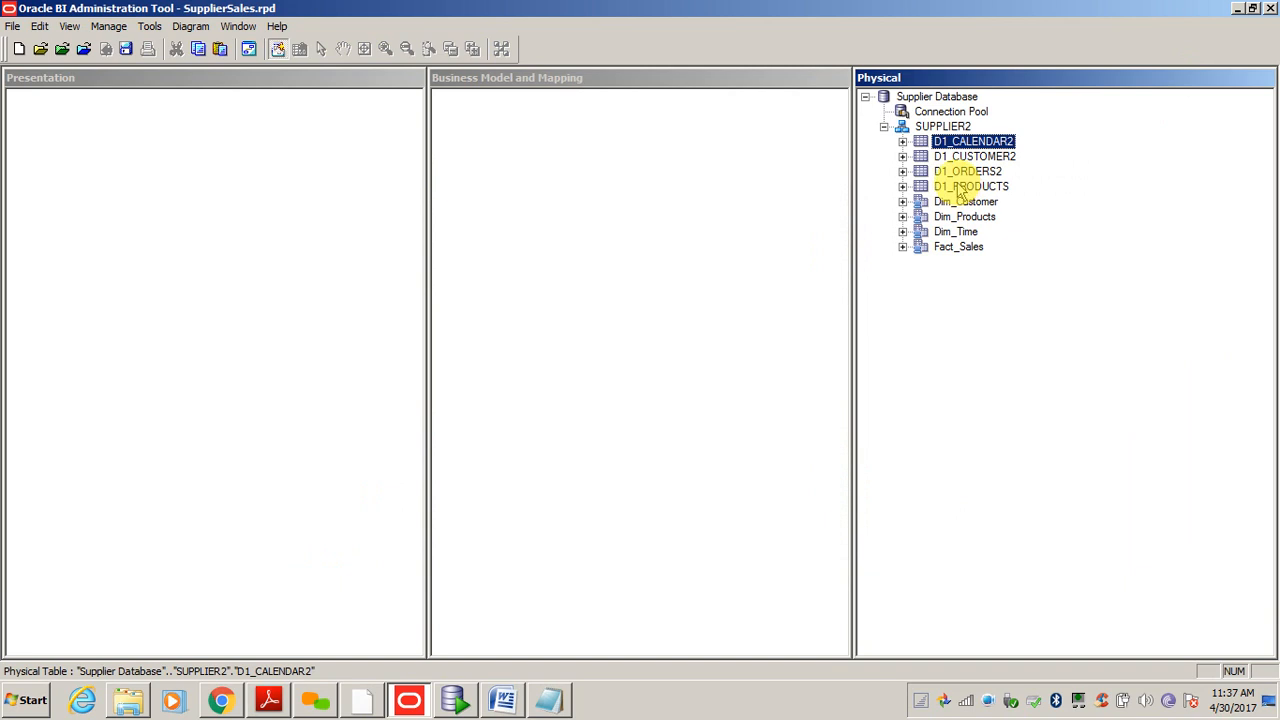
left_click(962, 188, "shift")
right_click(955, 183)
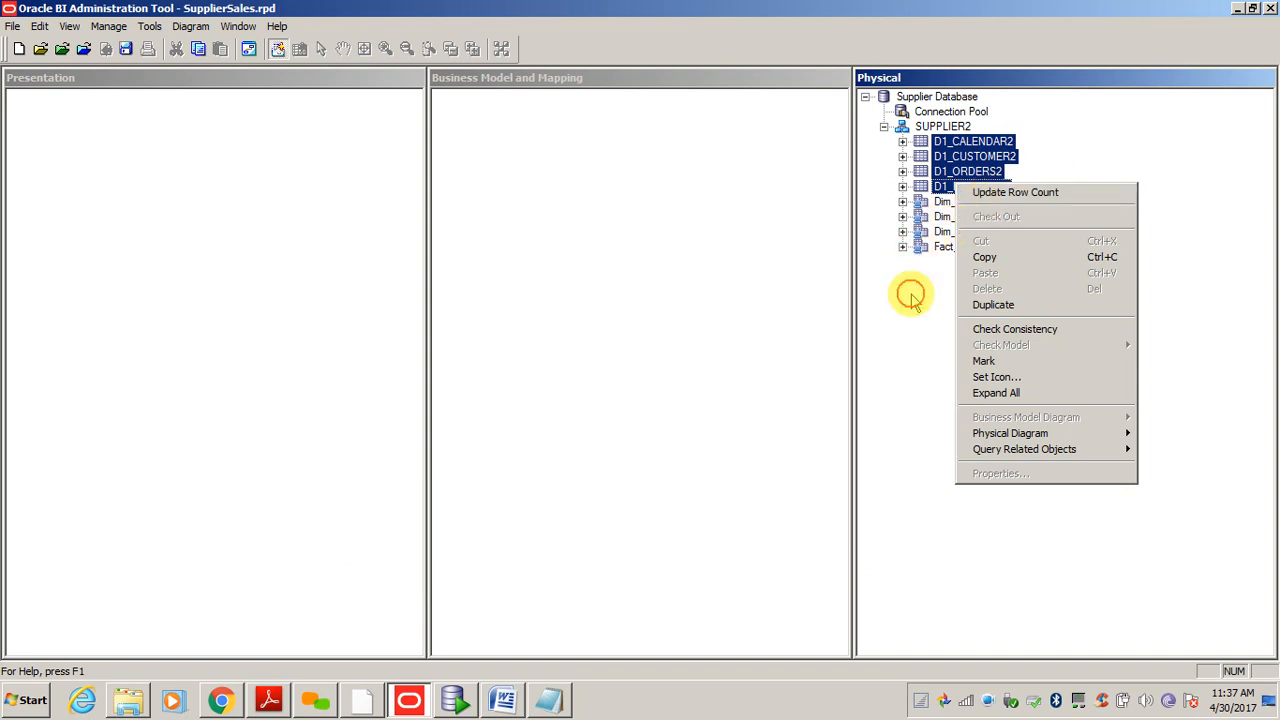
left_click(958, 142)
right_click(960, 146)
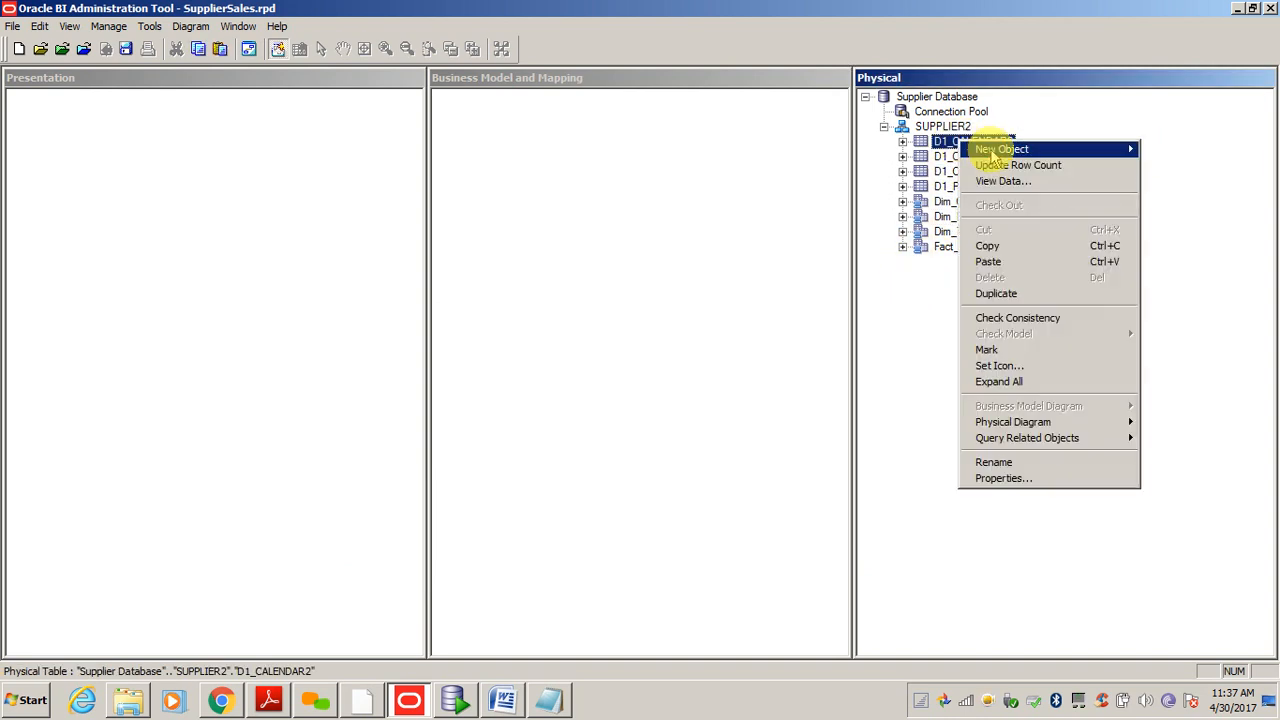
mouse_move(995, 149)
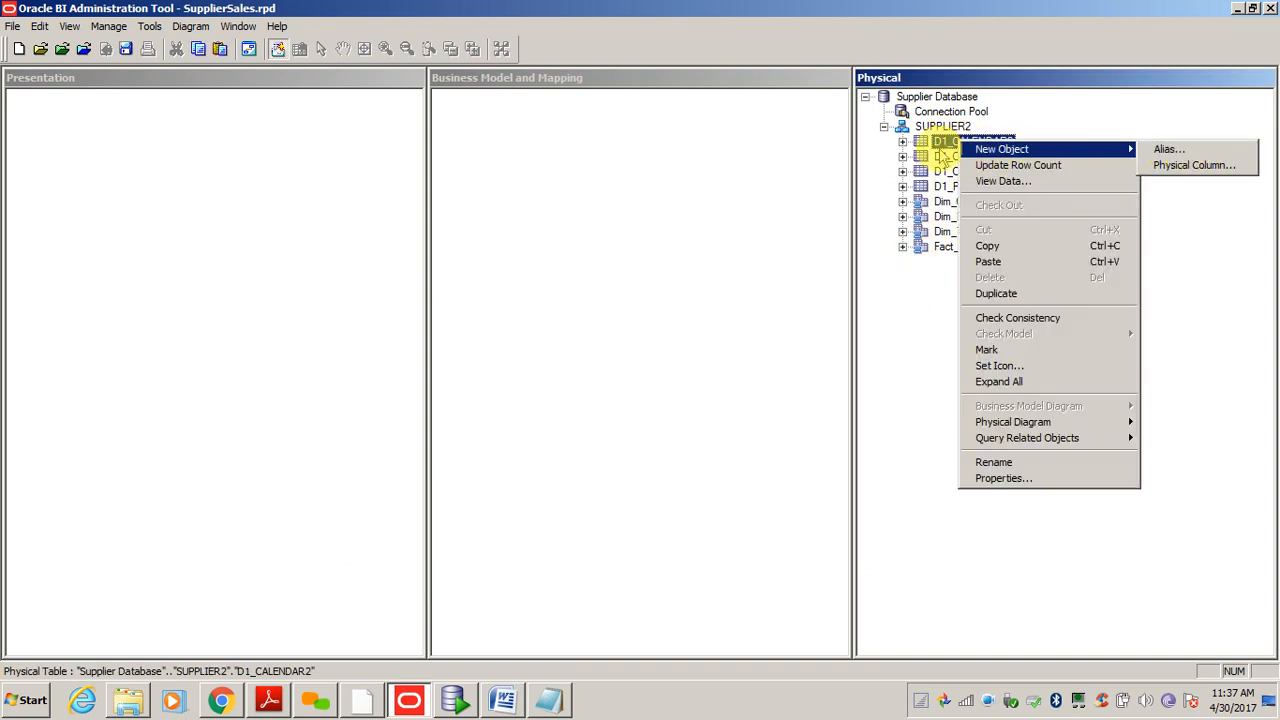
left_click(931, 354)
- Select Dim_Customer through Fact_Sales together and show the context menu for the four tables
left_click(953, 205)
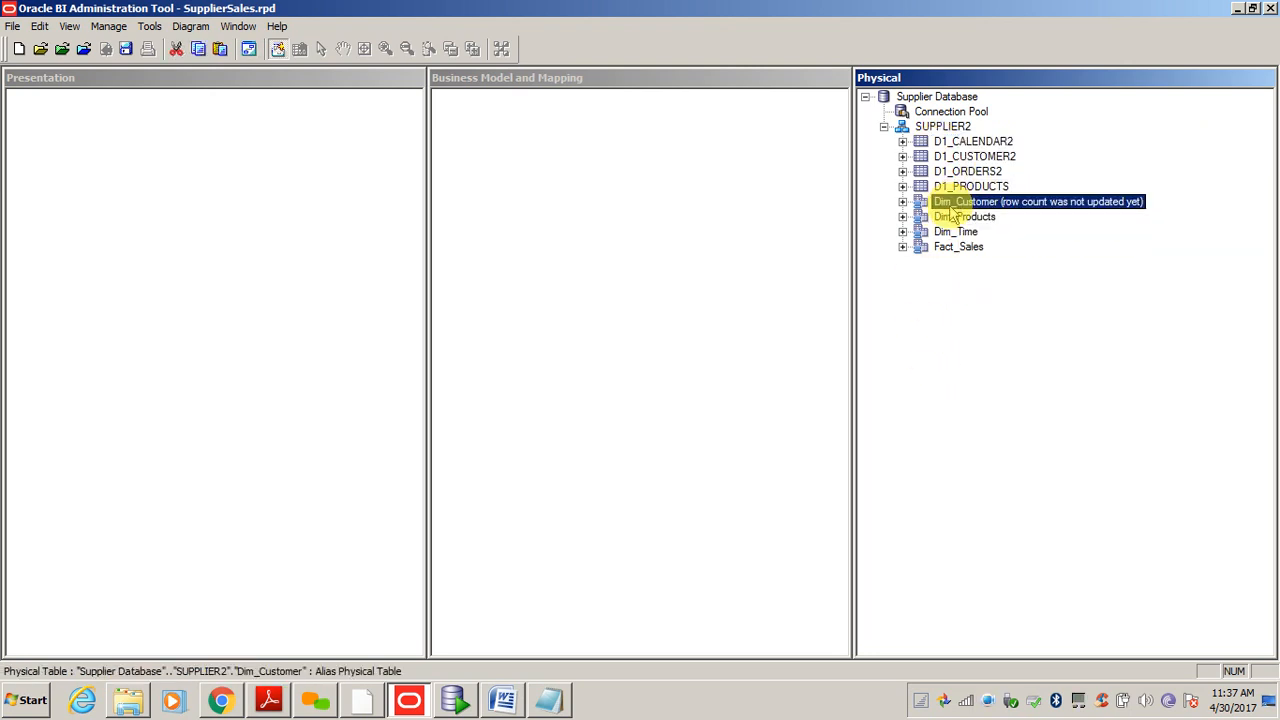
key("shift+Down")
key("shift+Down")
key("shift+Down")
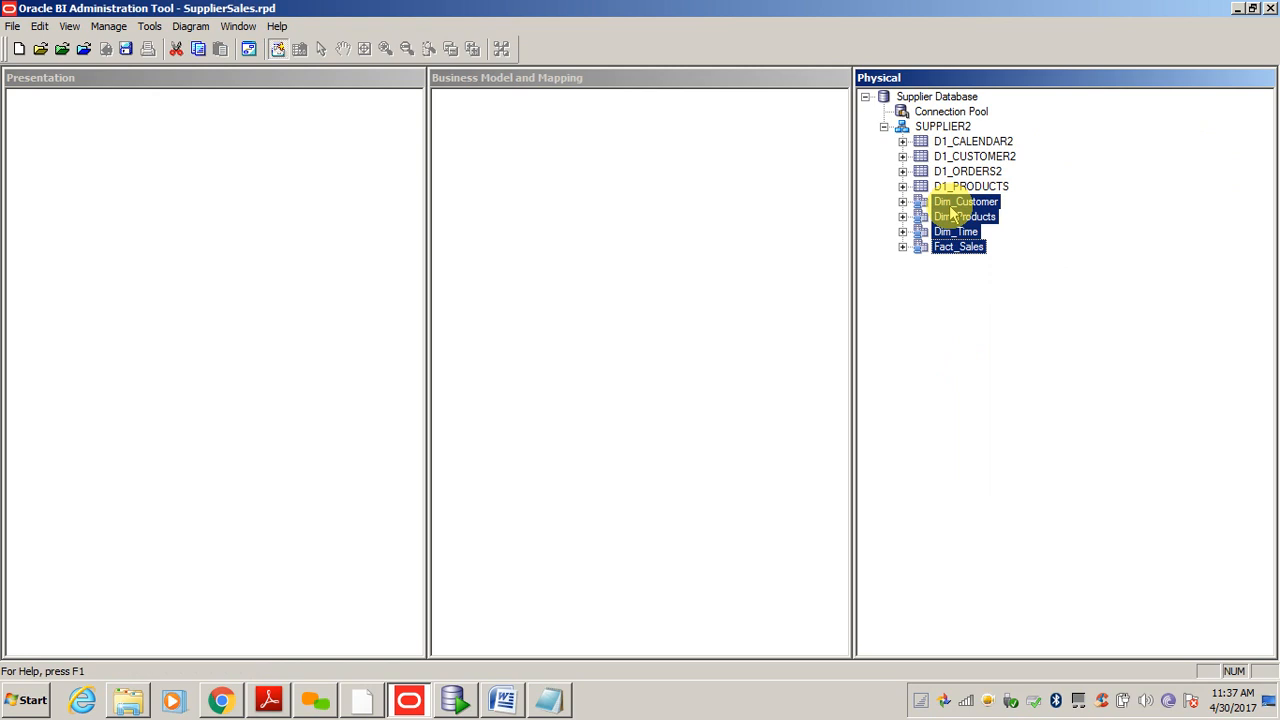
right_click(951, 205)
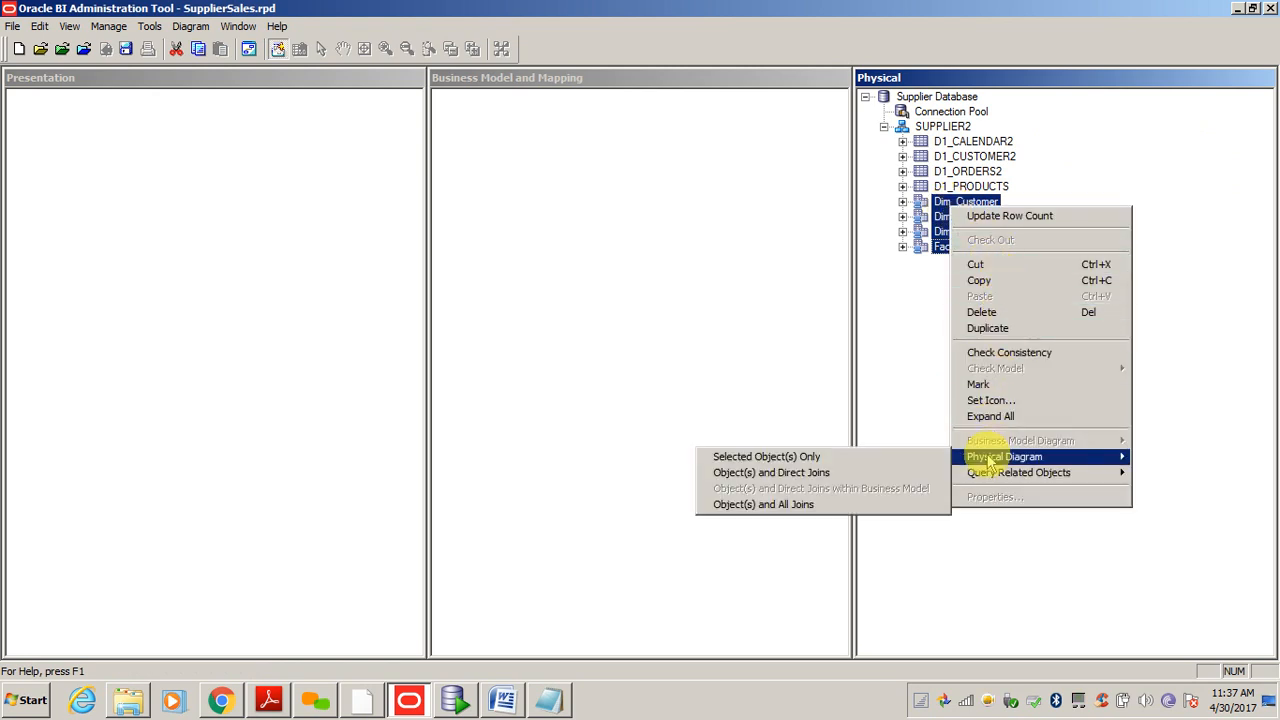
left_click(918, 380)
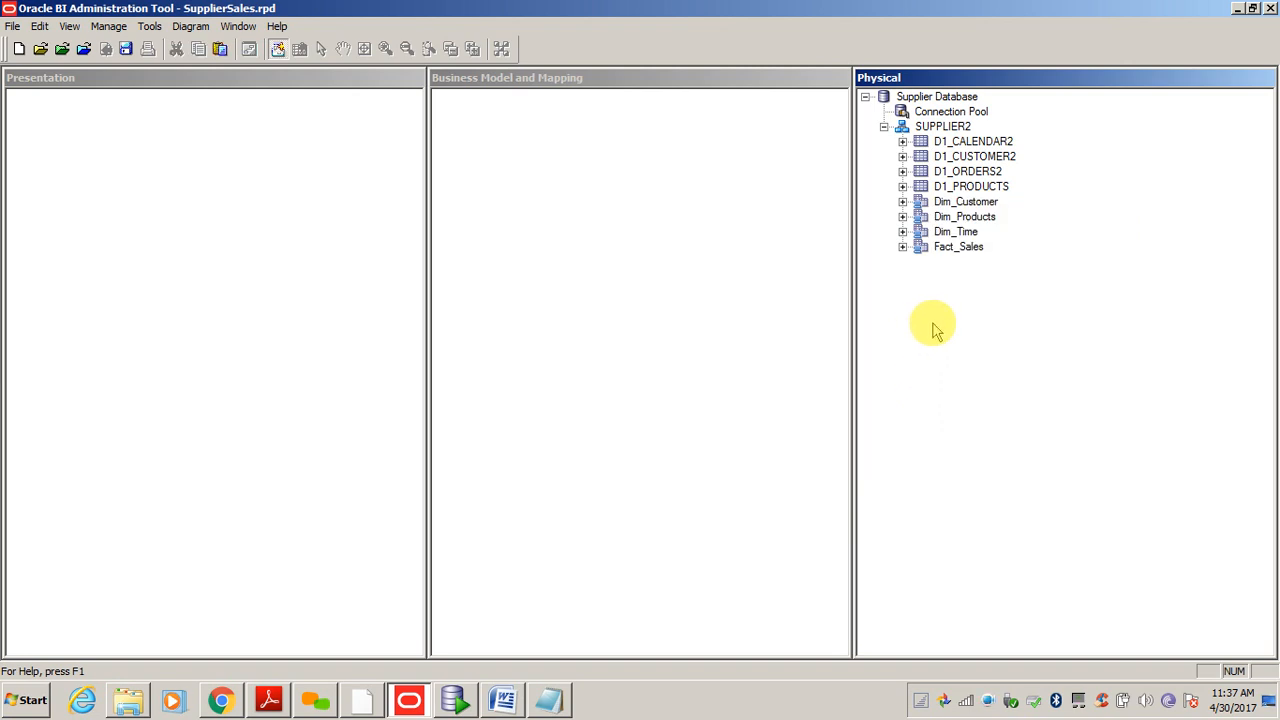
left_click(972, 204)
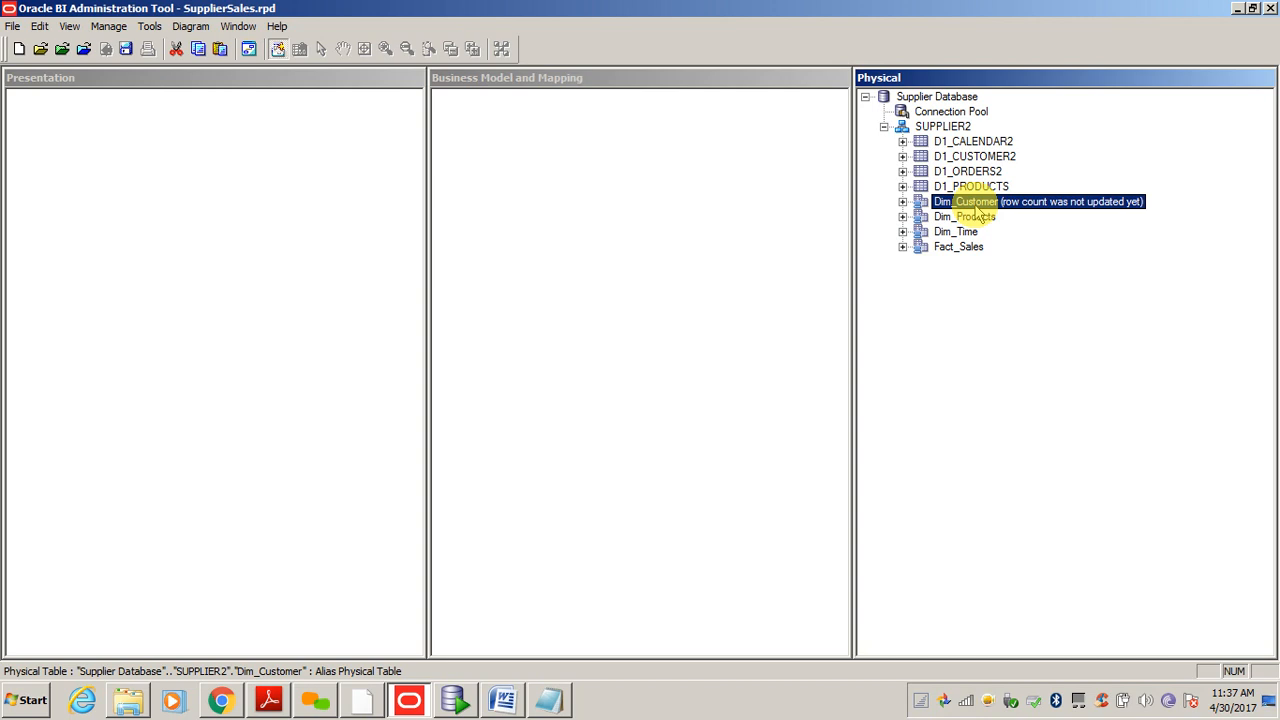
left_click(955, 248)
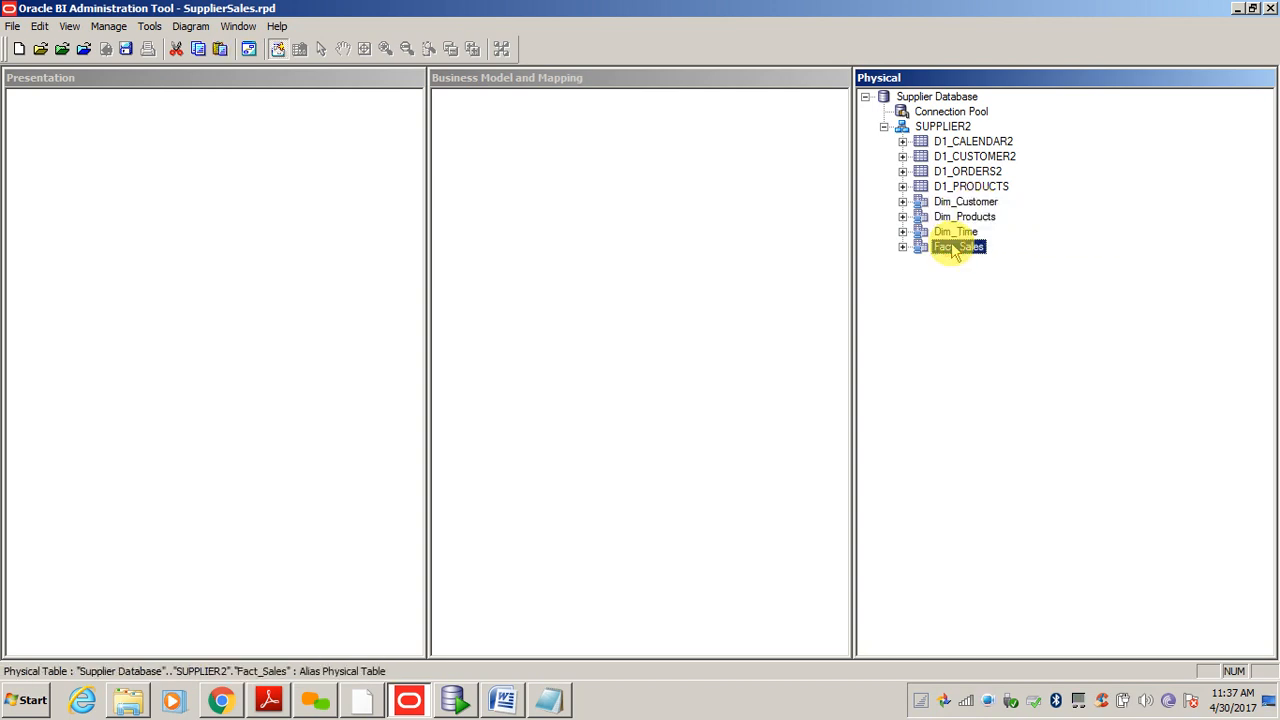
key("Caps_Lock")
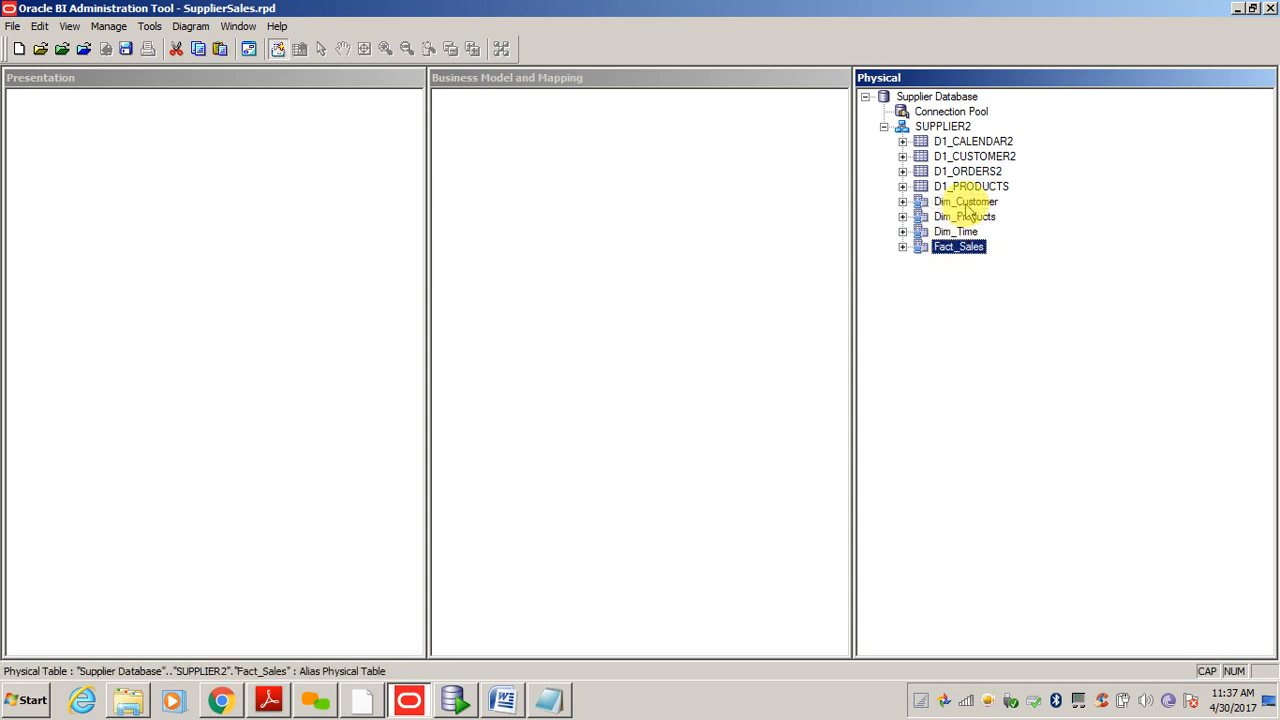
key("Caps_Lock")
left_click(966, 203, "shift")
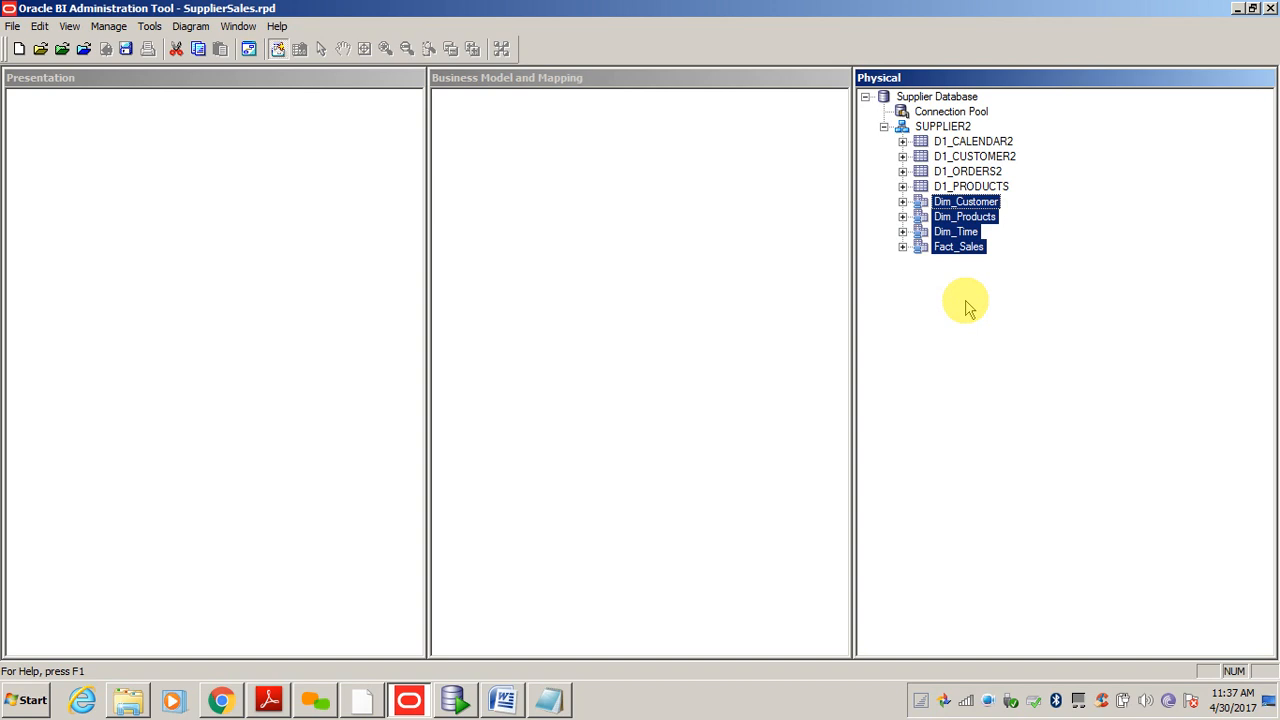
right_click(968, 207)
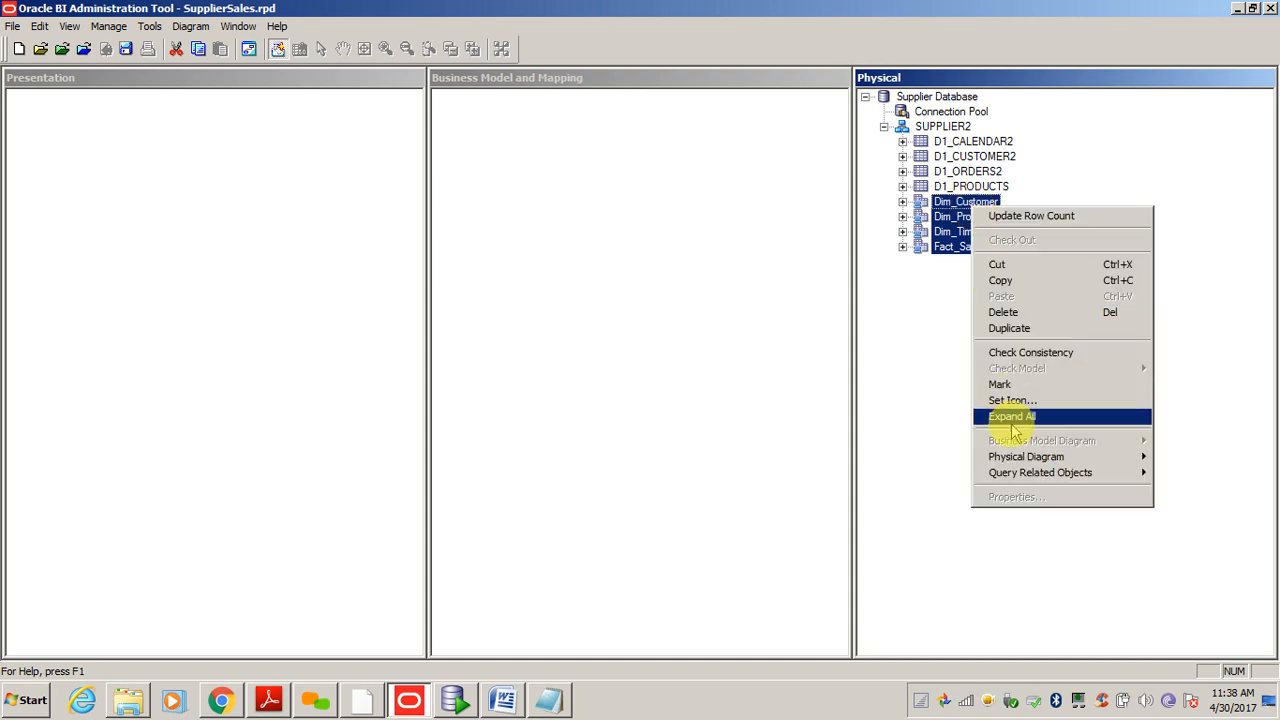
- Diagram the four tables with direct joins and draw a new join from Fact_Sales to Dim_Products
mouse_move(995, 457)
left_click(860, 472)
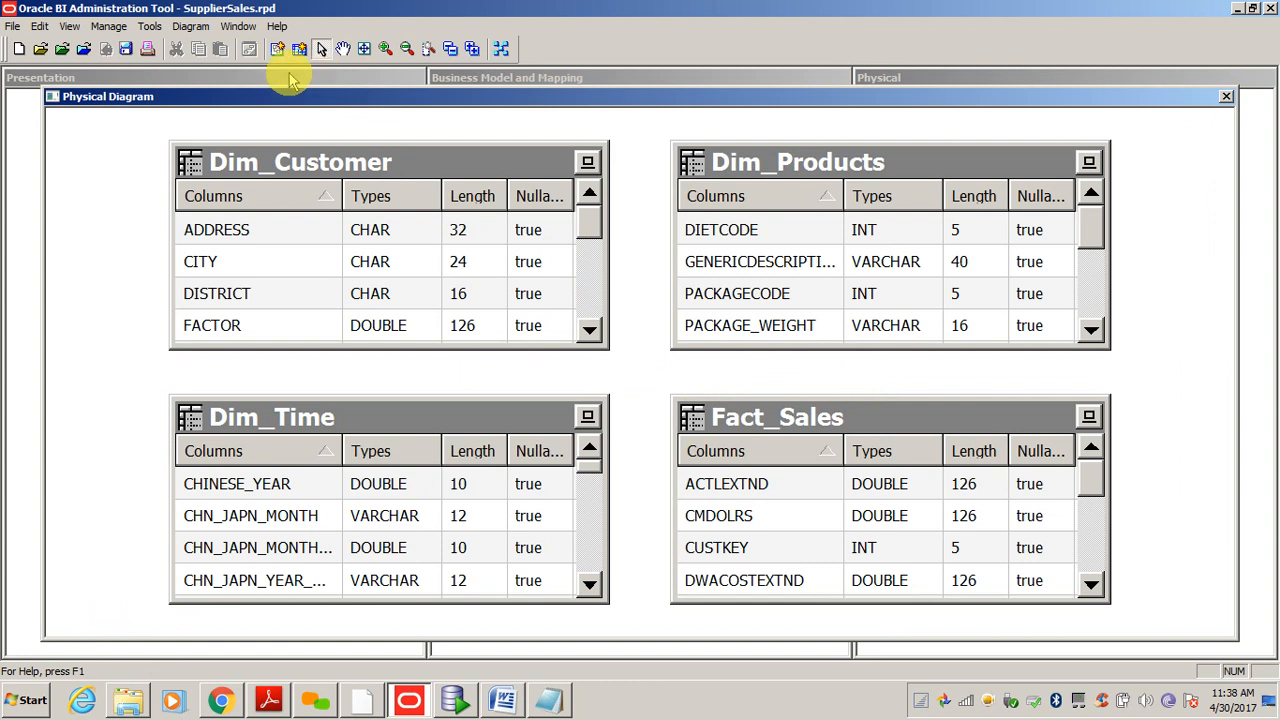
left_click(278, 48)
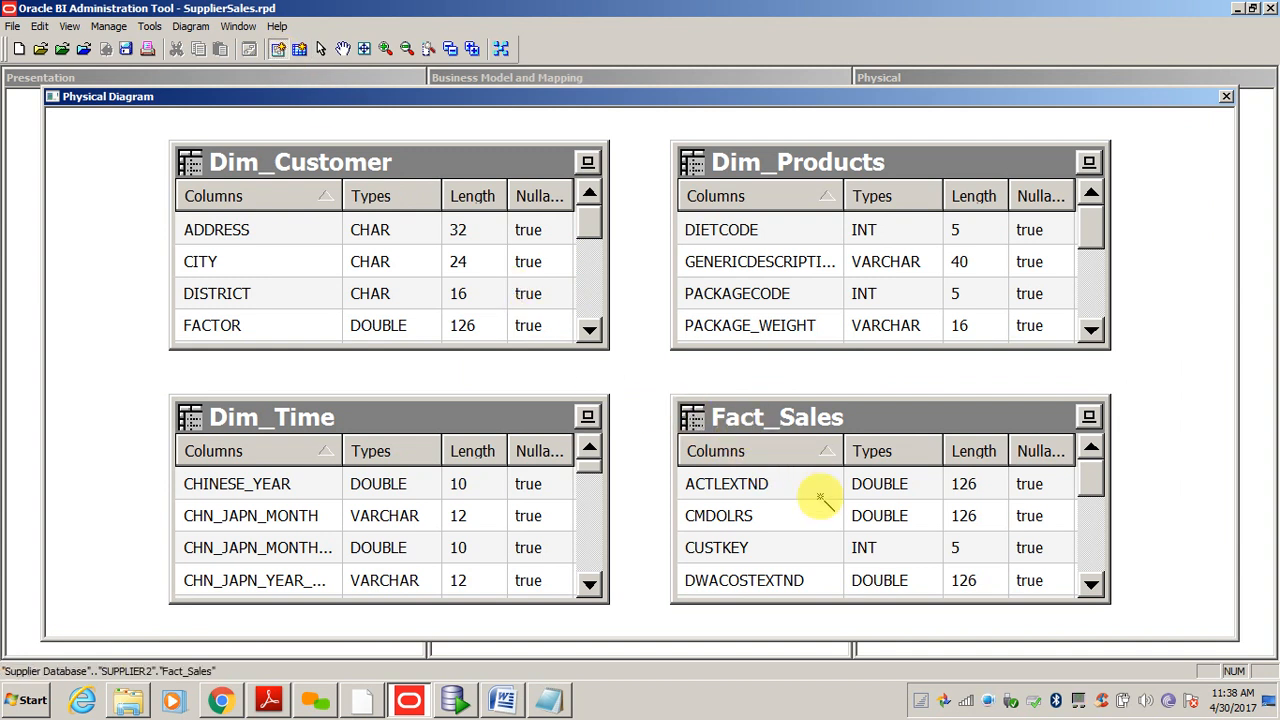
left_click(826, 422)
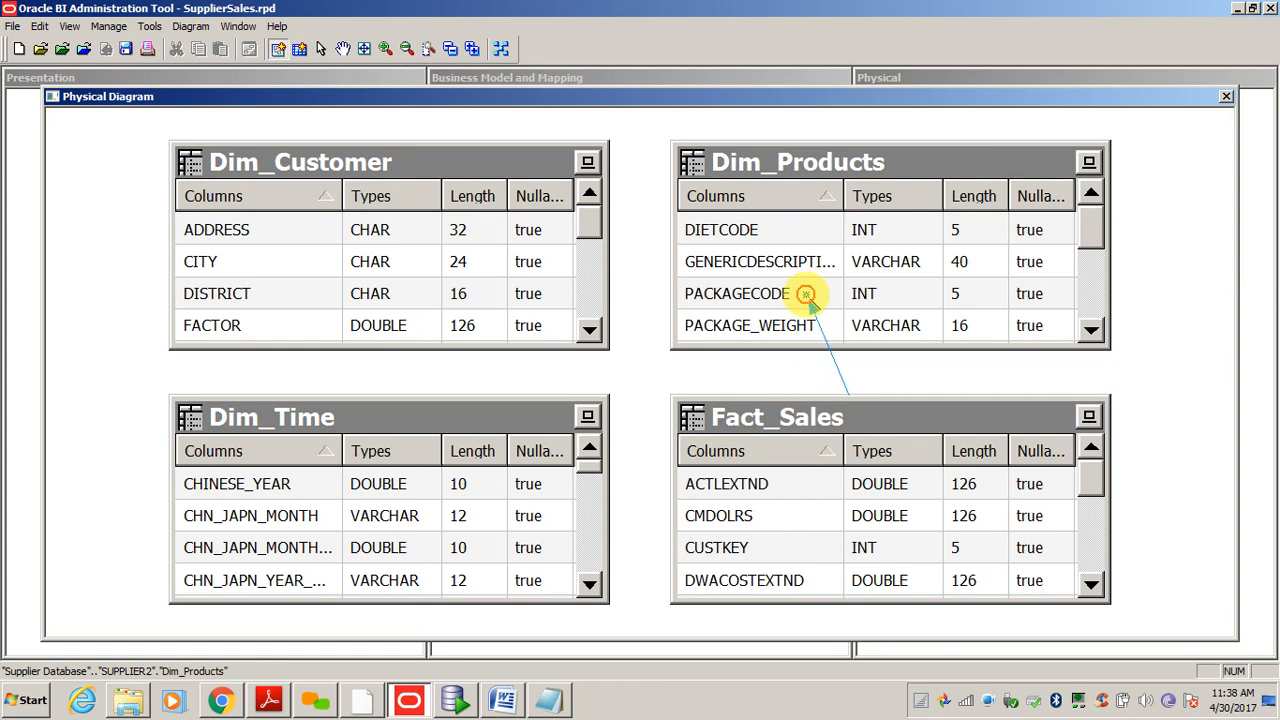
left_click(806, 295)
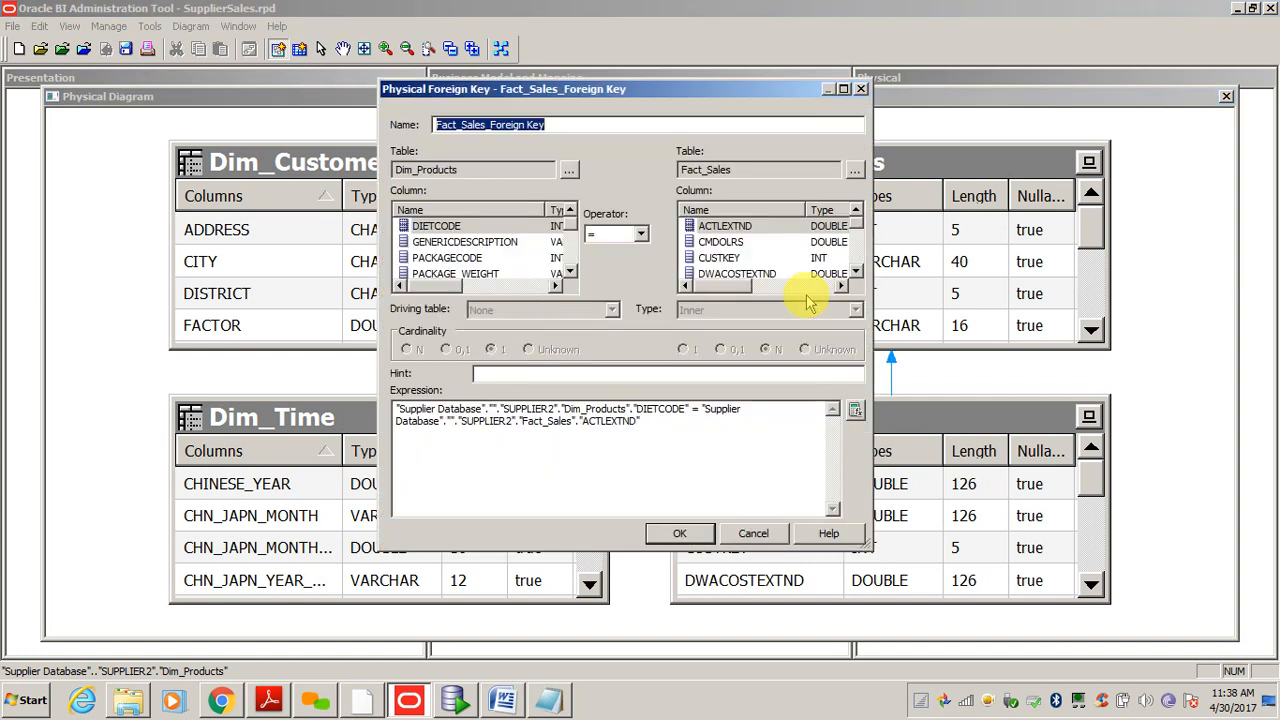
- Join Dim_Products.PRODUCTKEY to Fact_Sales.PRODKEY and confirm the foreign key
left_click(453, 228)
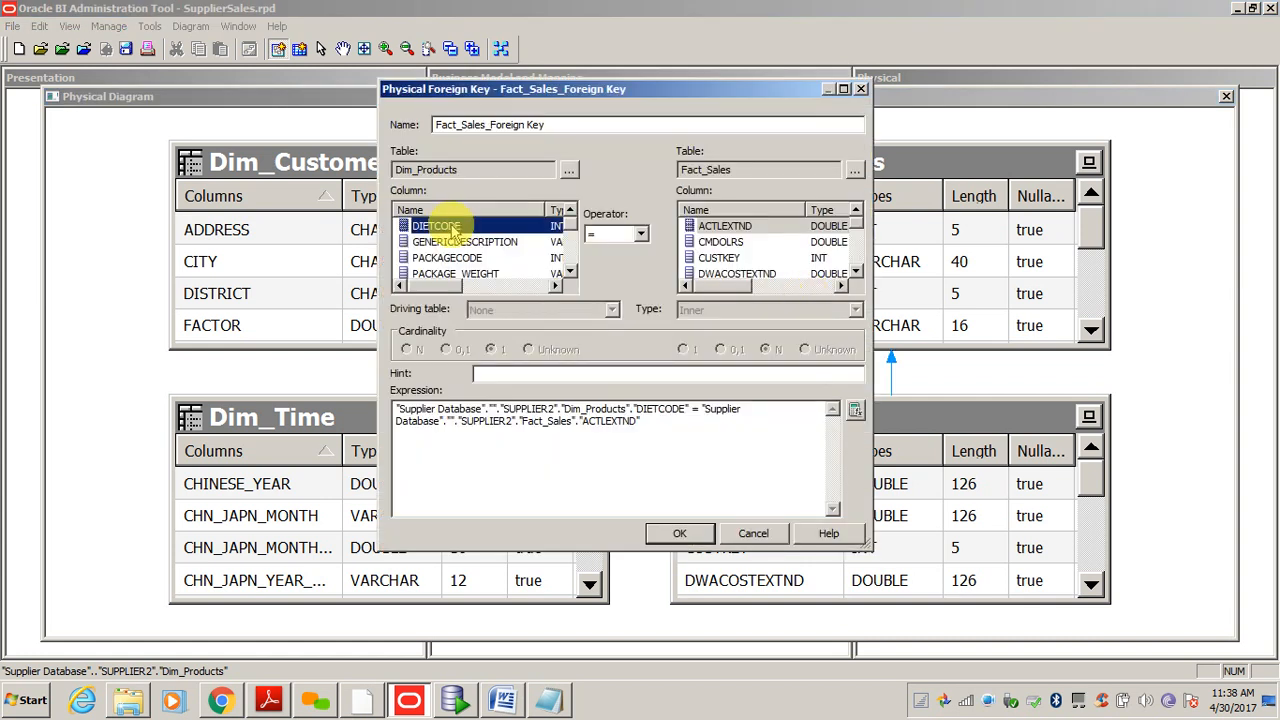
key("p")
key("r")
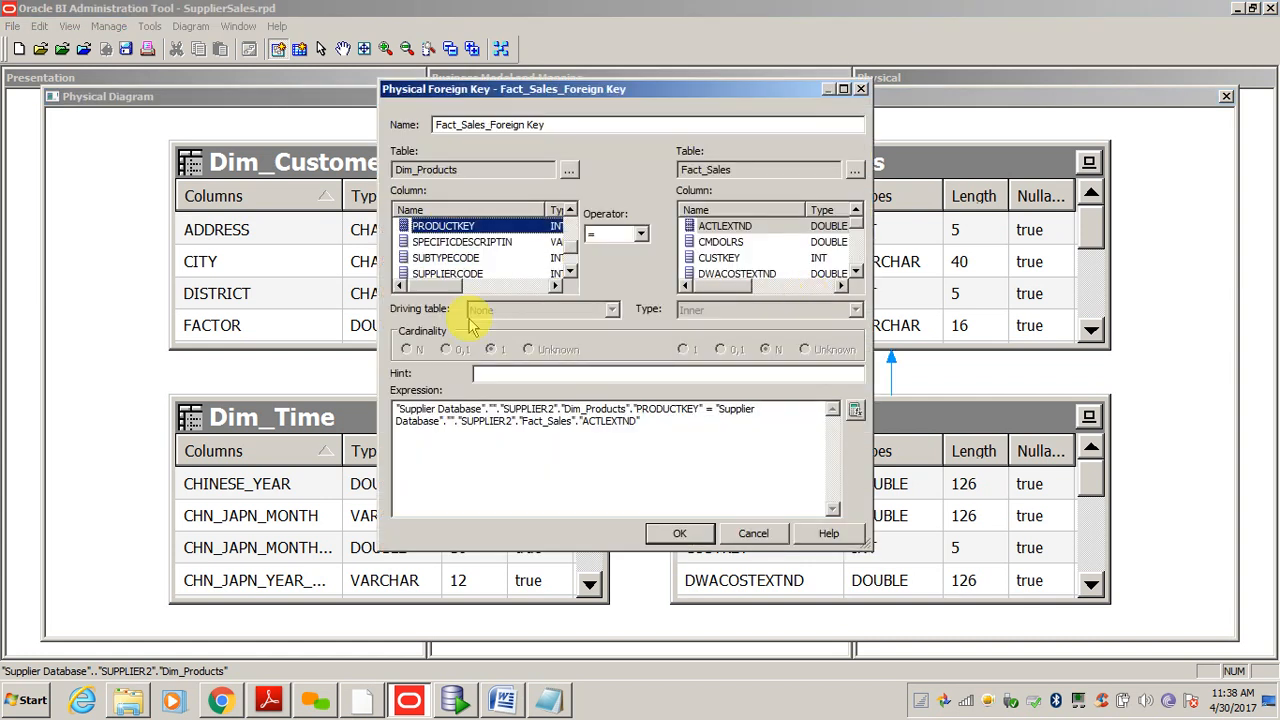
left_click(742, 243)
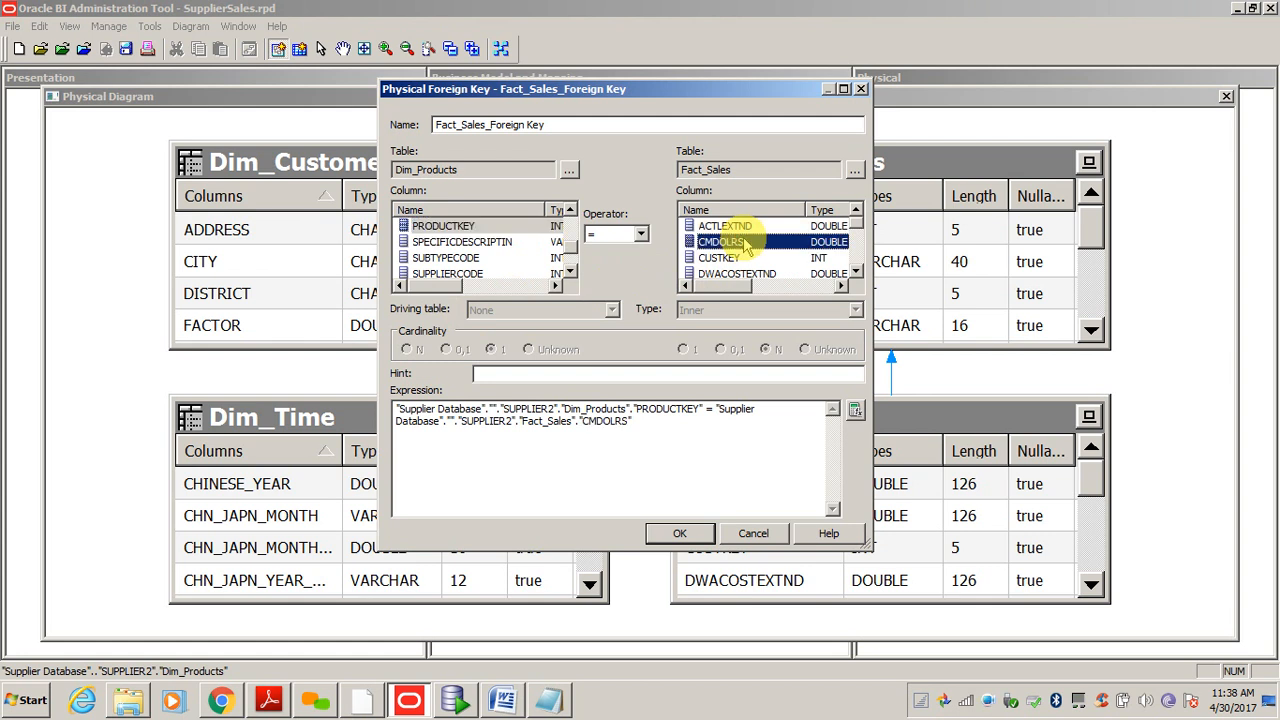
key("p")
key("r")
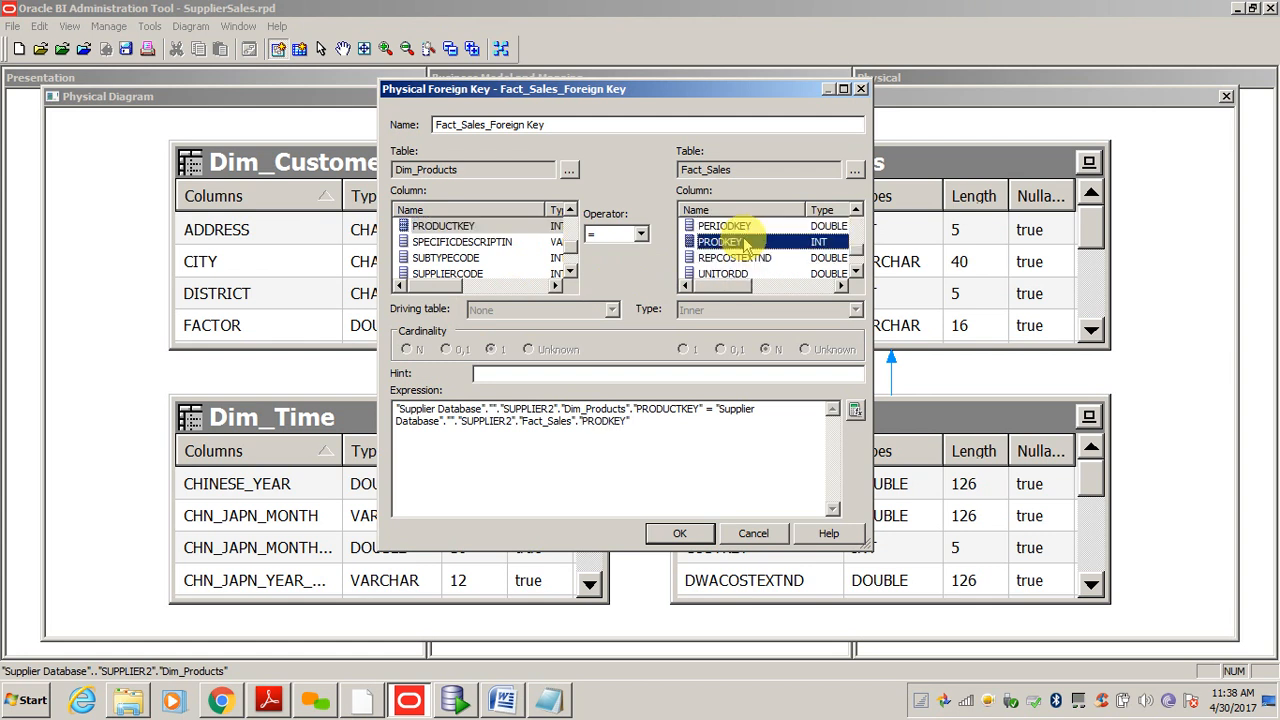
left_click(676, 533)
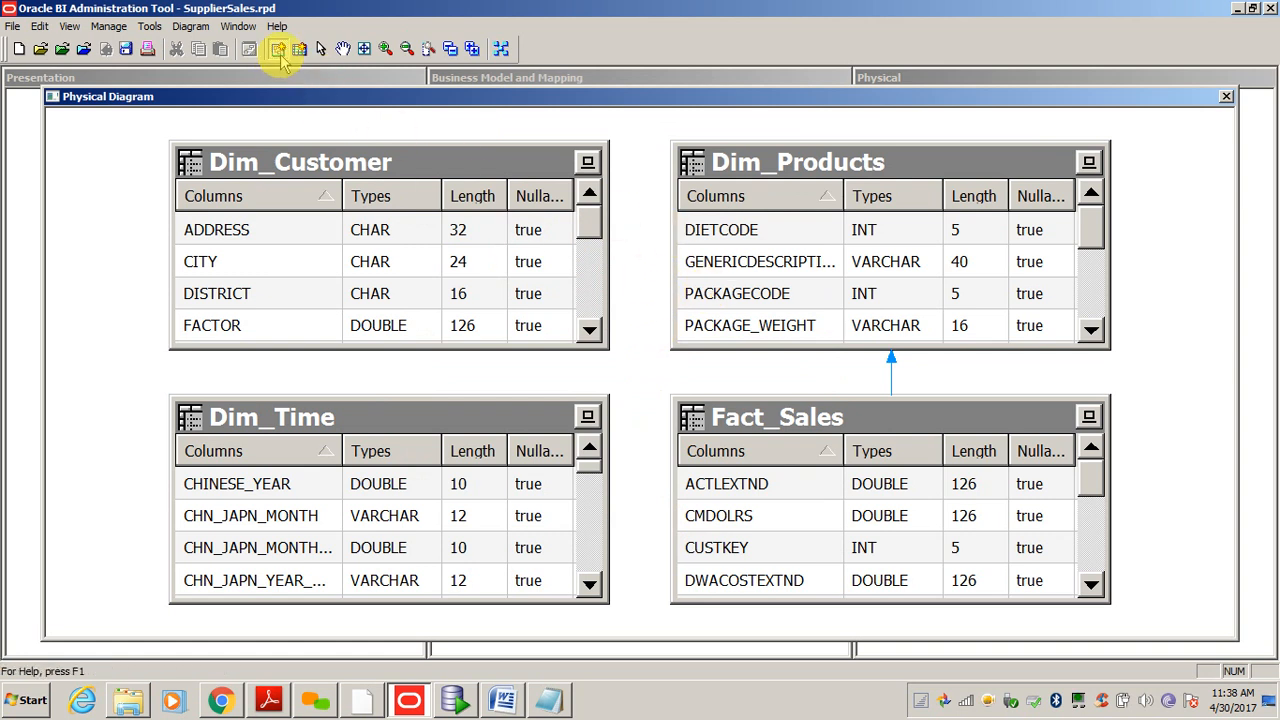
- Draw a second foreign key joining Dim_Customer.NEWKEY to Fact_Sales.CUSTKEY
left_click(279, 49)
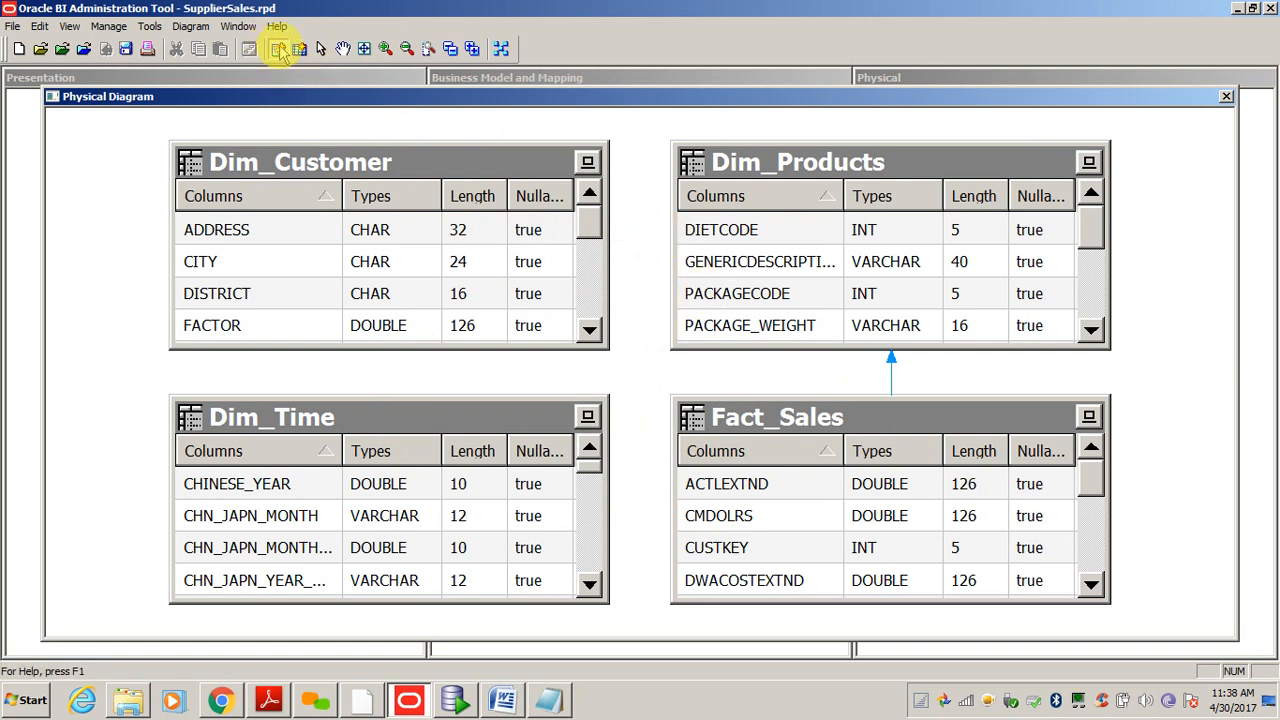
left_click(838, 418)
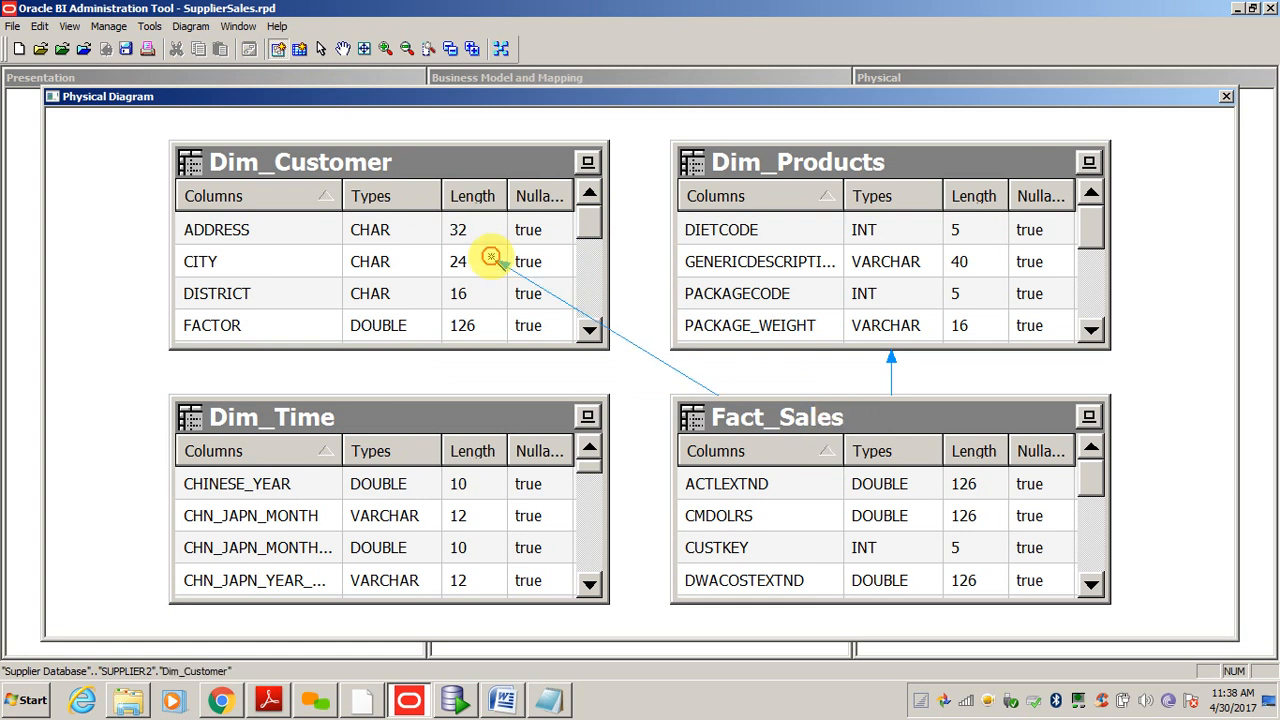
left_click(490, 257)
left_click(480, 232)
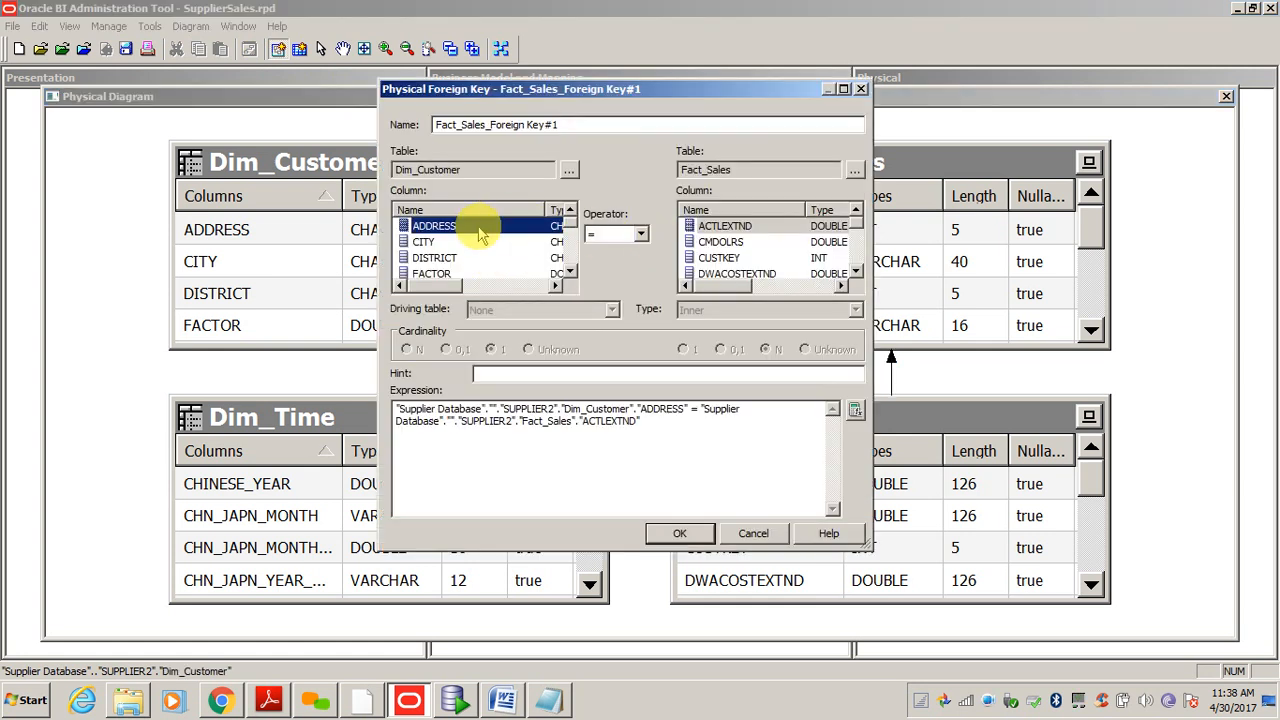
key("Down")
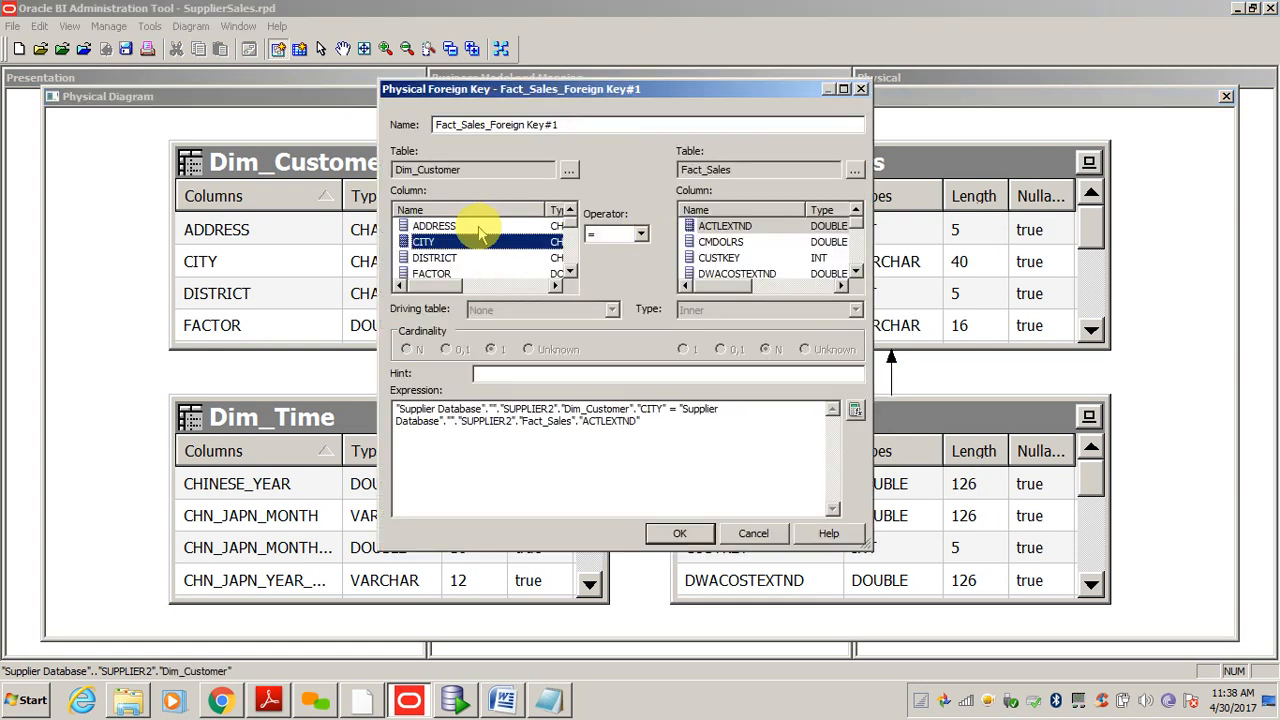
key("n")
key("n")
left_click(712, 242)
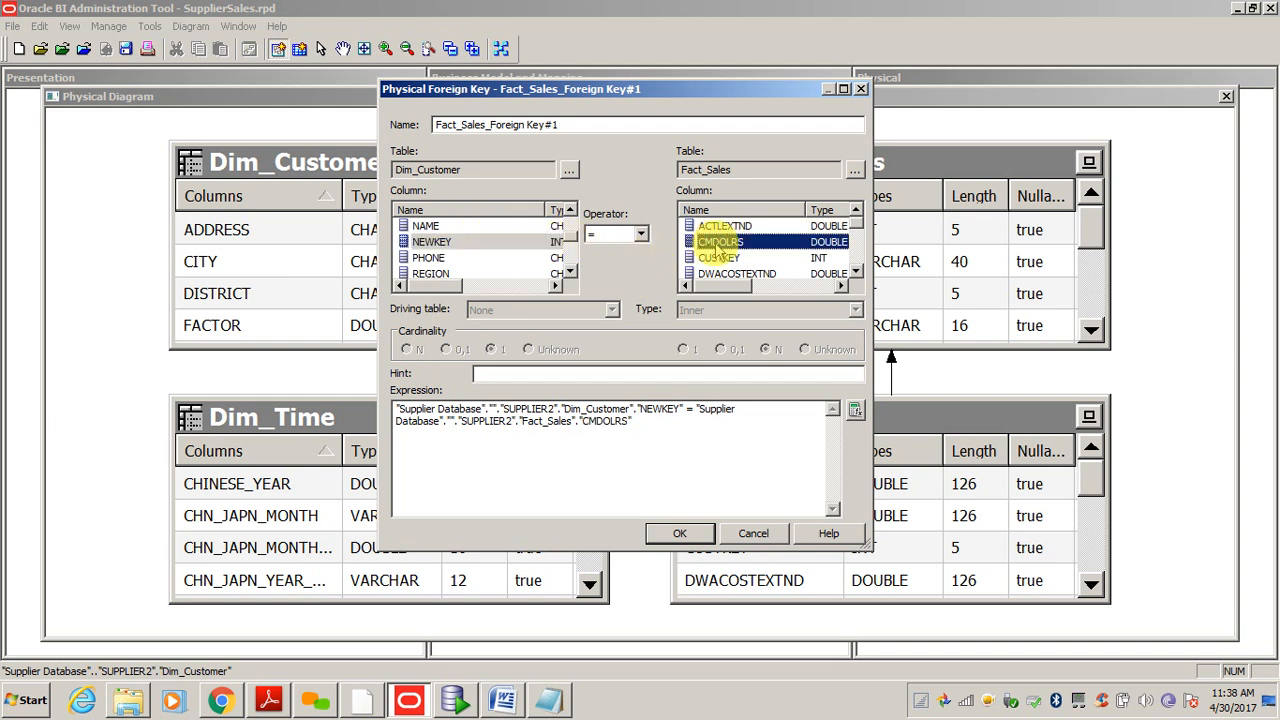
left_click(714, 257)
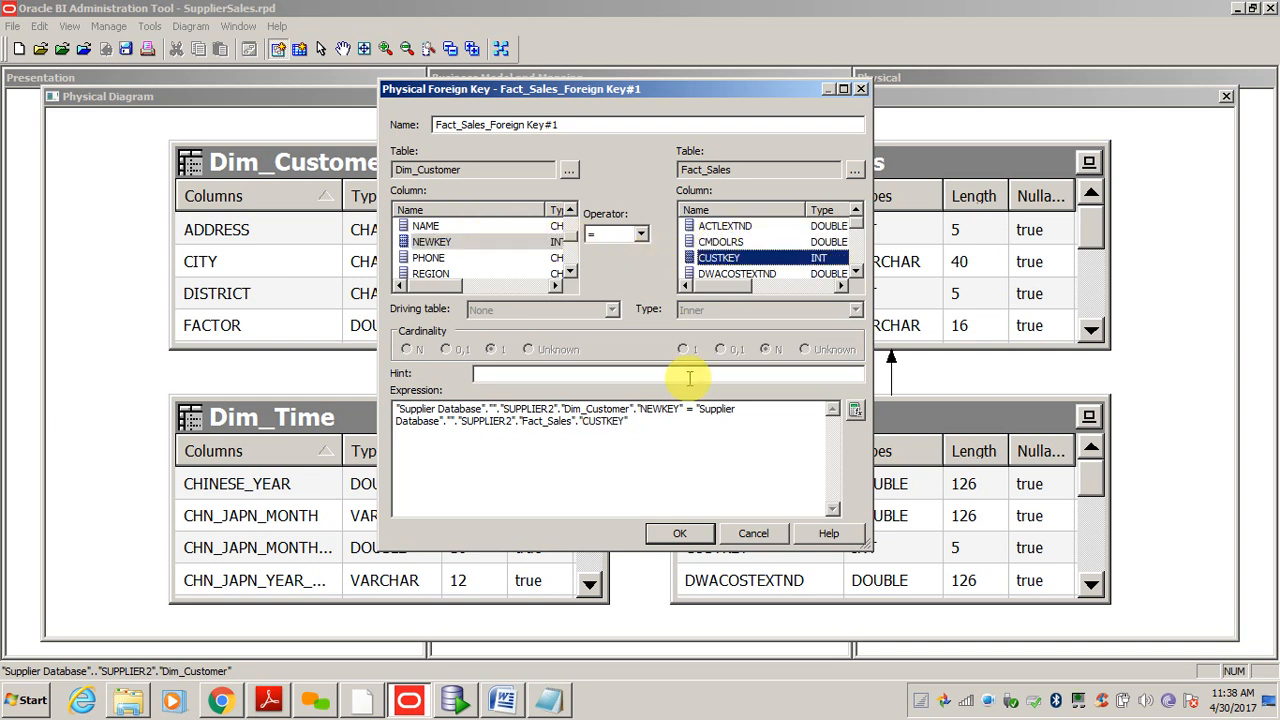
left_click(680, 533)
left_click(768, 434)
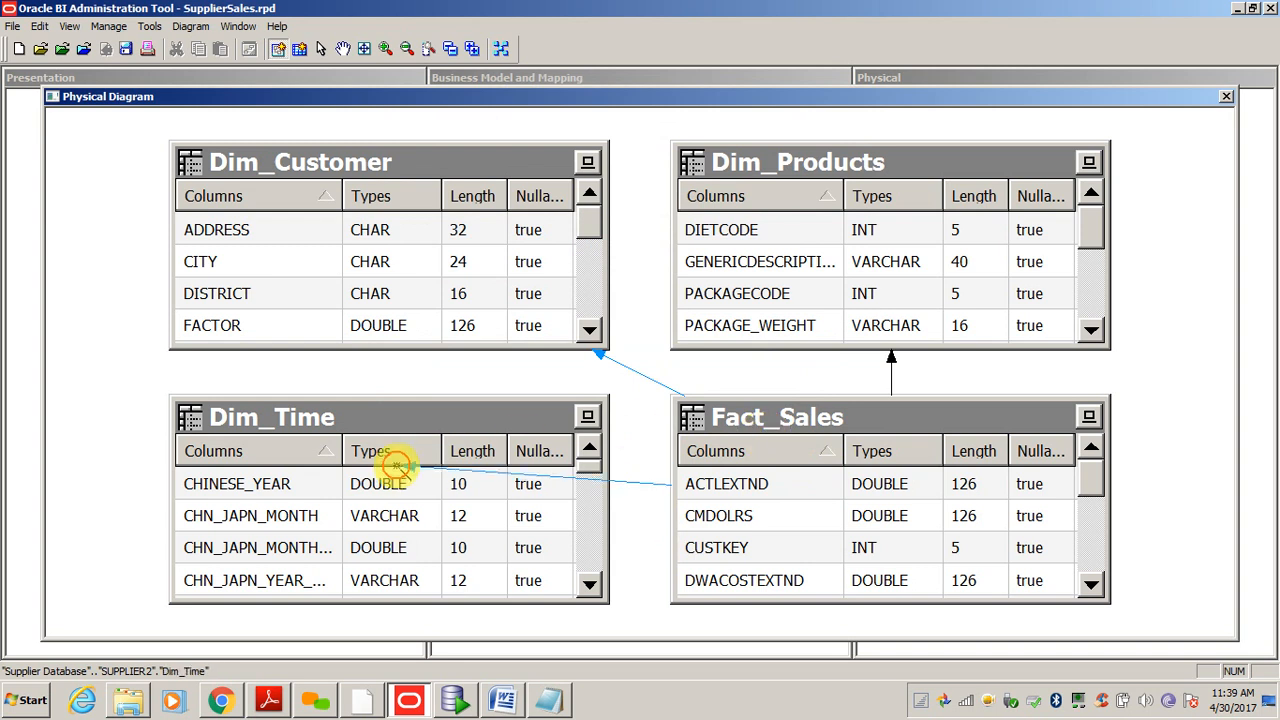
- Join Dim_Time.YYYYMMDD to Fact_Sales.PERIODKEY, then collapse tables to names and auto-layout the diagram
left_click(398, 468)
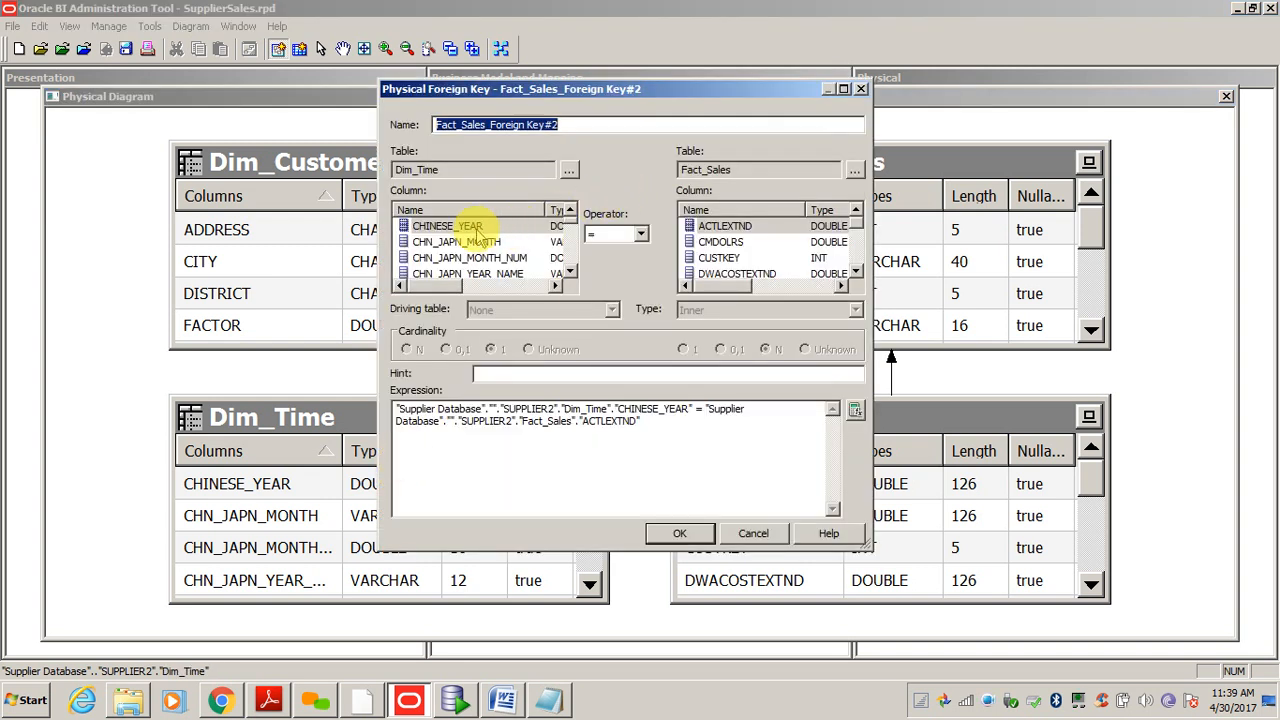
left_click(462, 228)
scroll(466, 240, "down", 10)
left_click(466, 241)
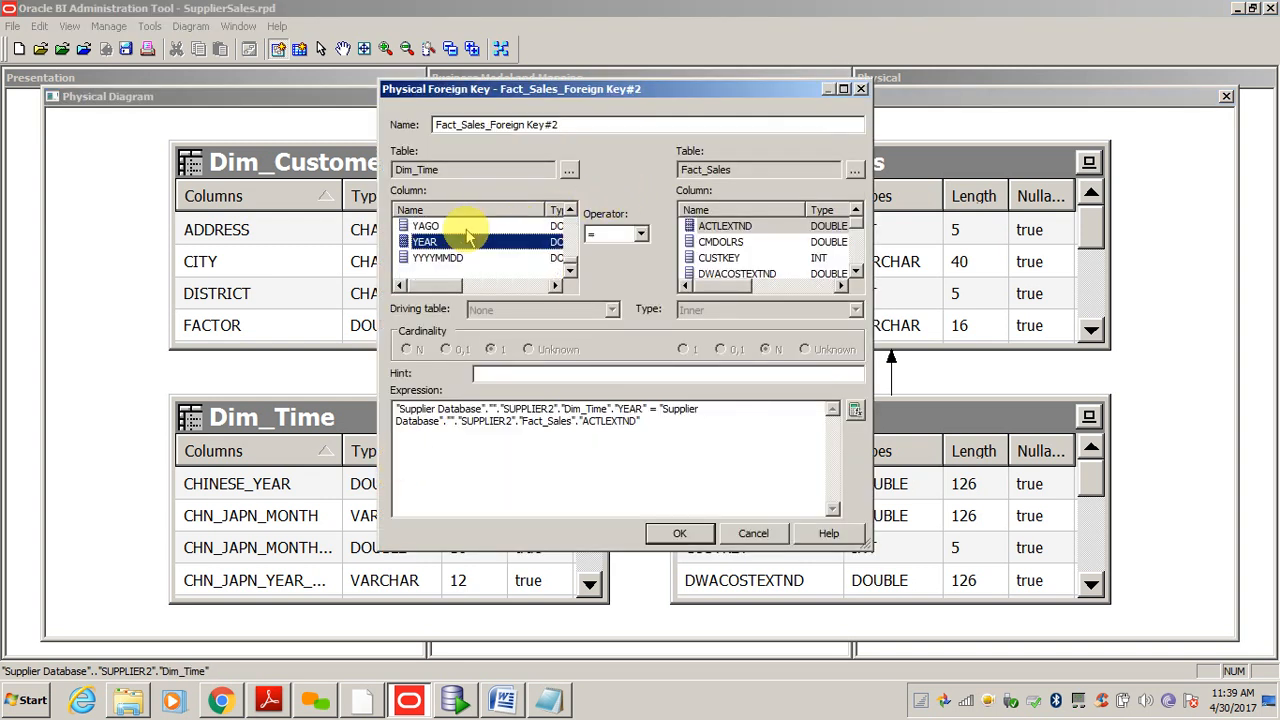
left_click(458, 257)
left_click(735, 227)
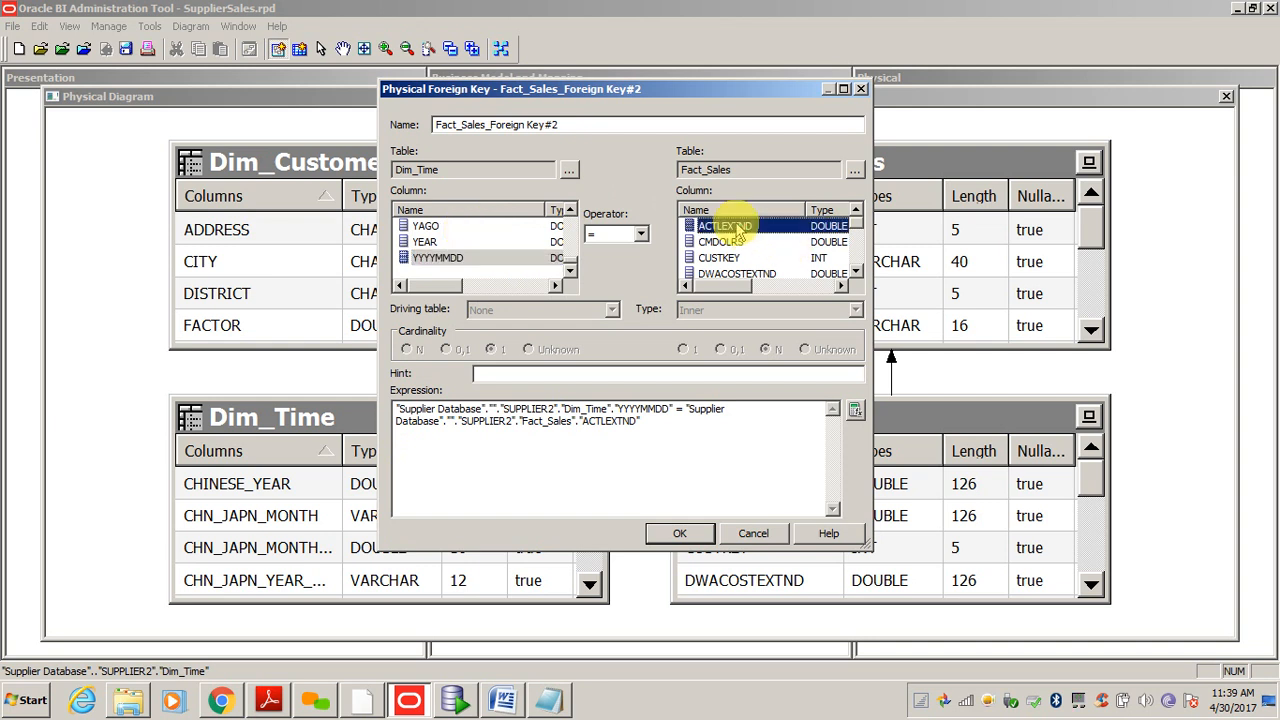
key("p")
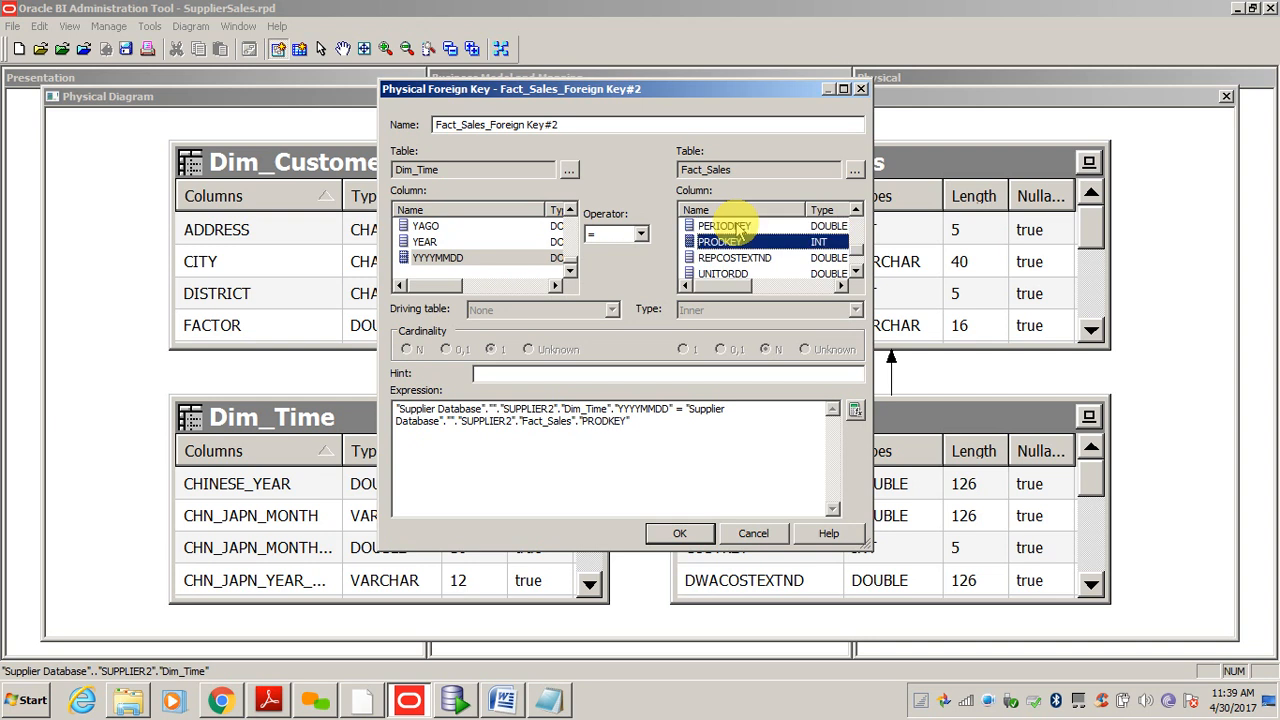
left_click(737, 228)
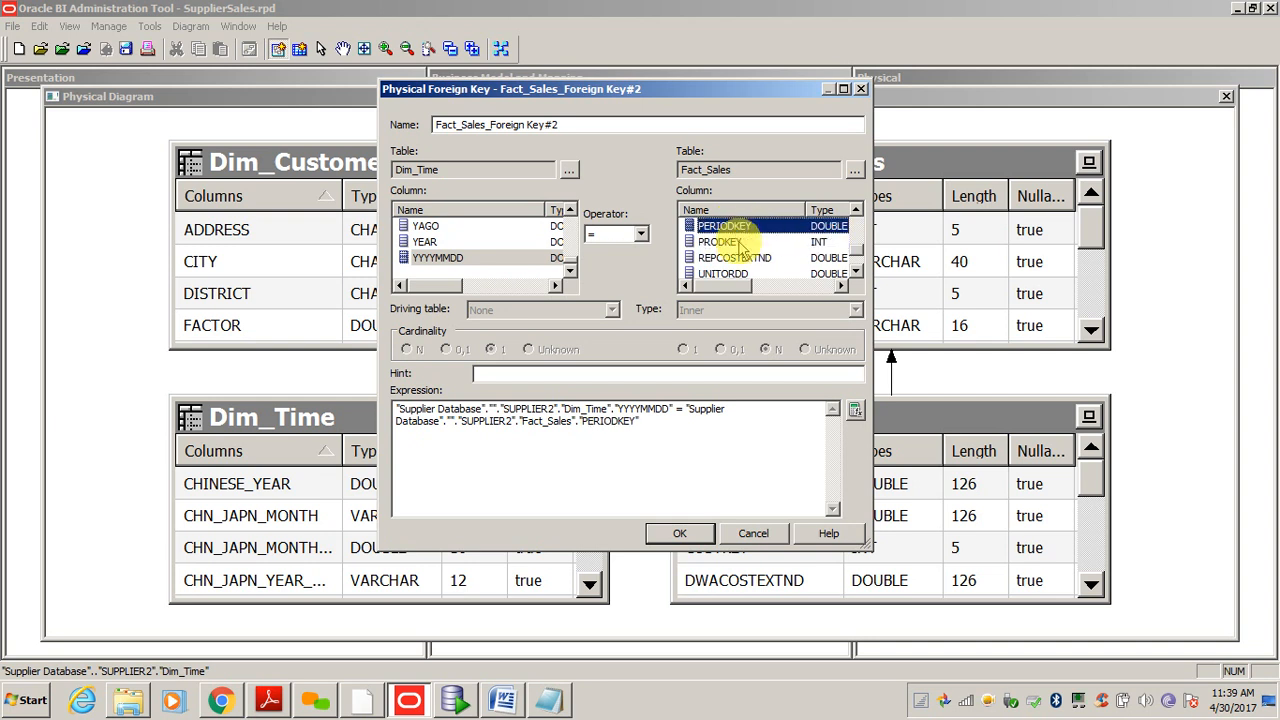
left_click(666, 532)
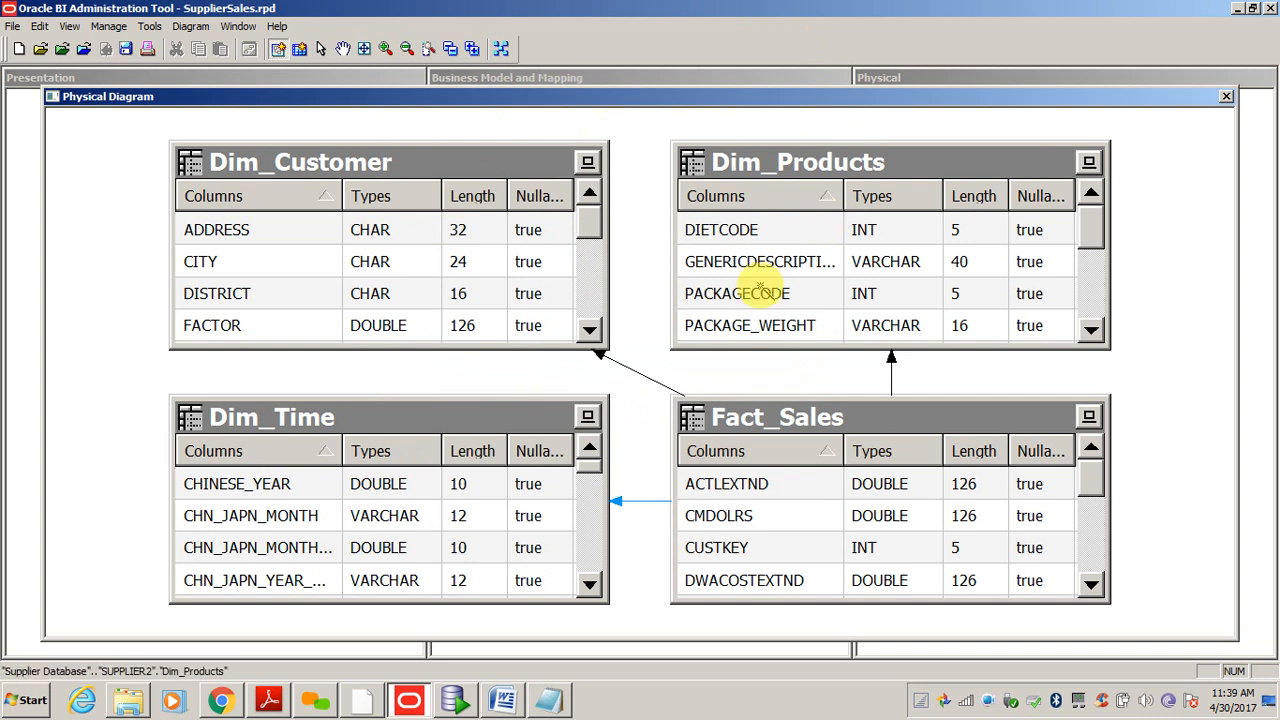
left_click(450, 48)
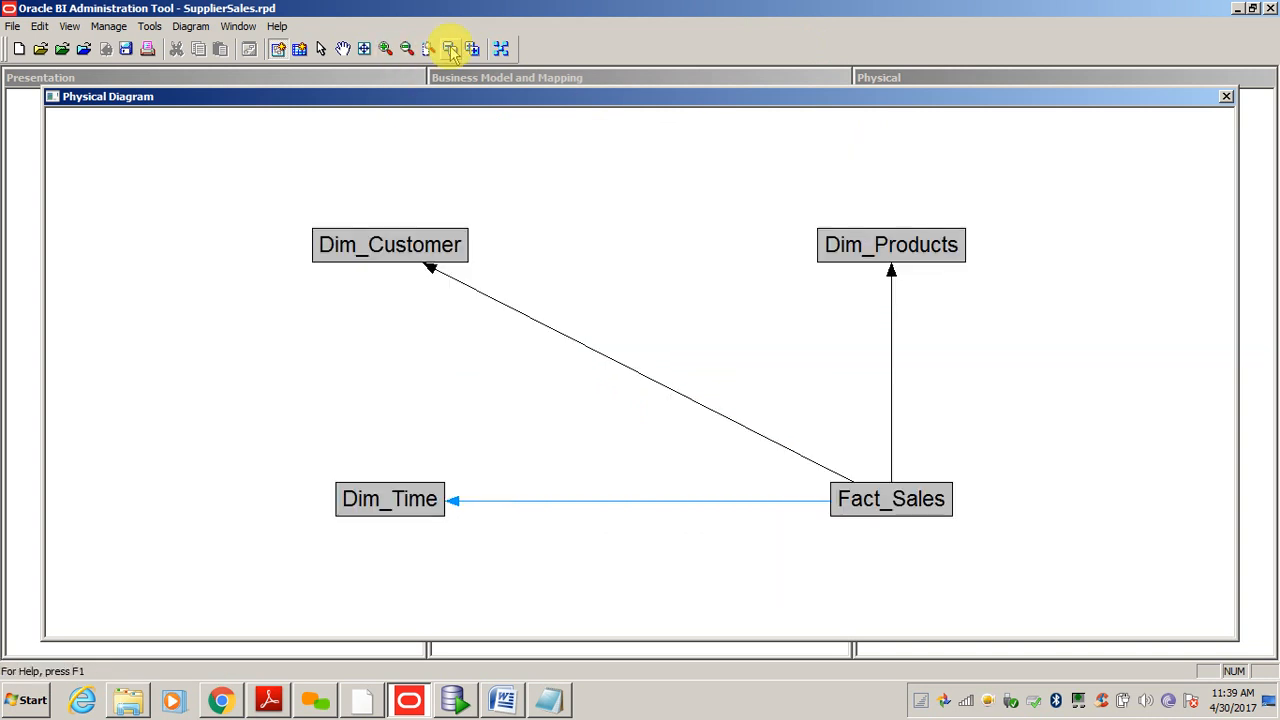
left_click(501, 48)
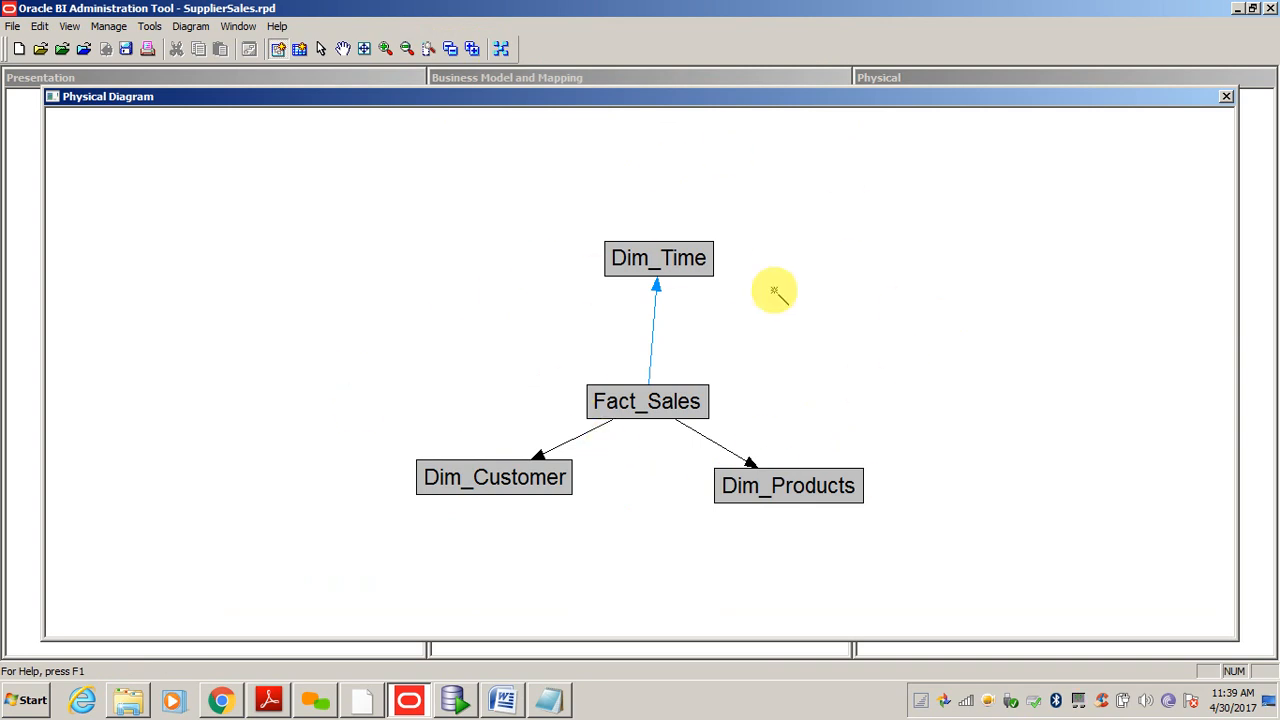
- Close the physical diagram and choose New Business Model from the Business Model and Mapping pane
left_click(1226, 96)
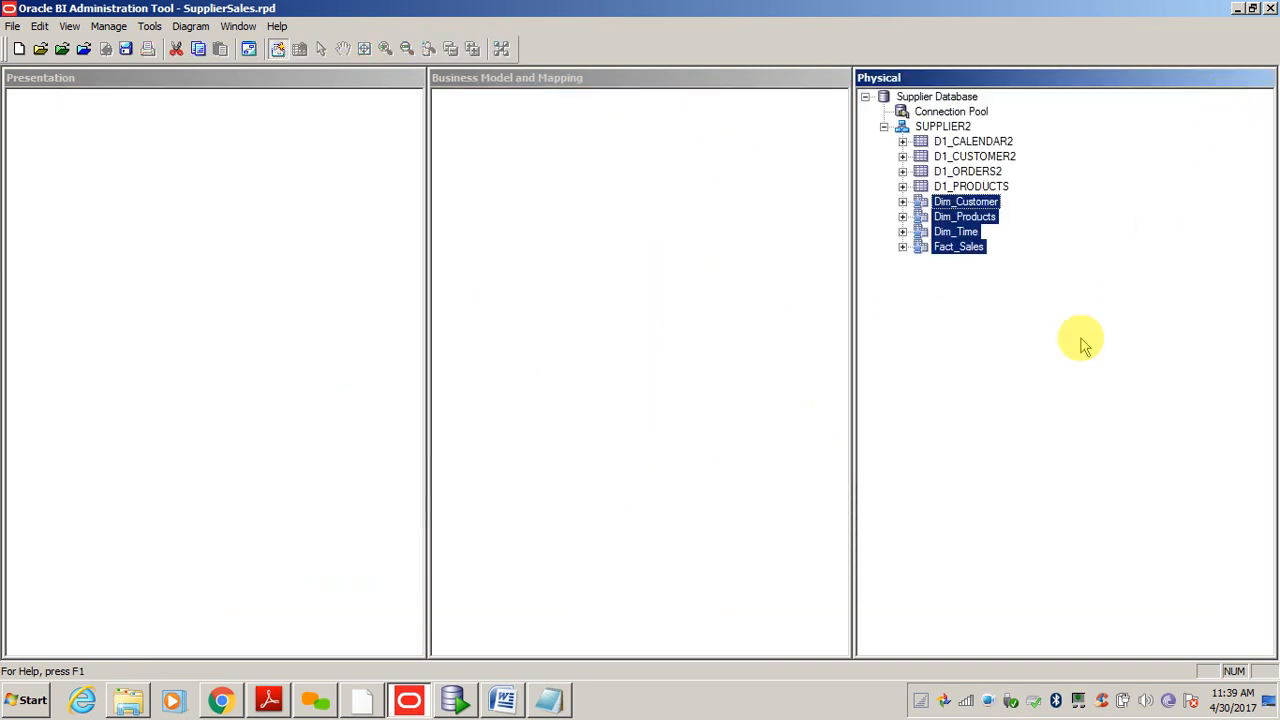
left_click(1085, 345)
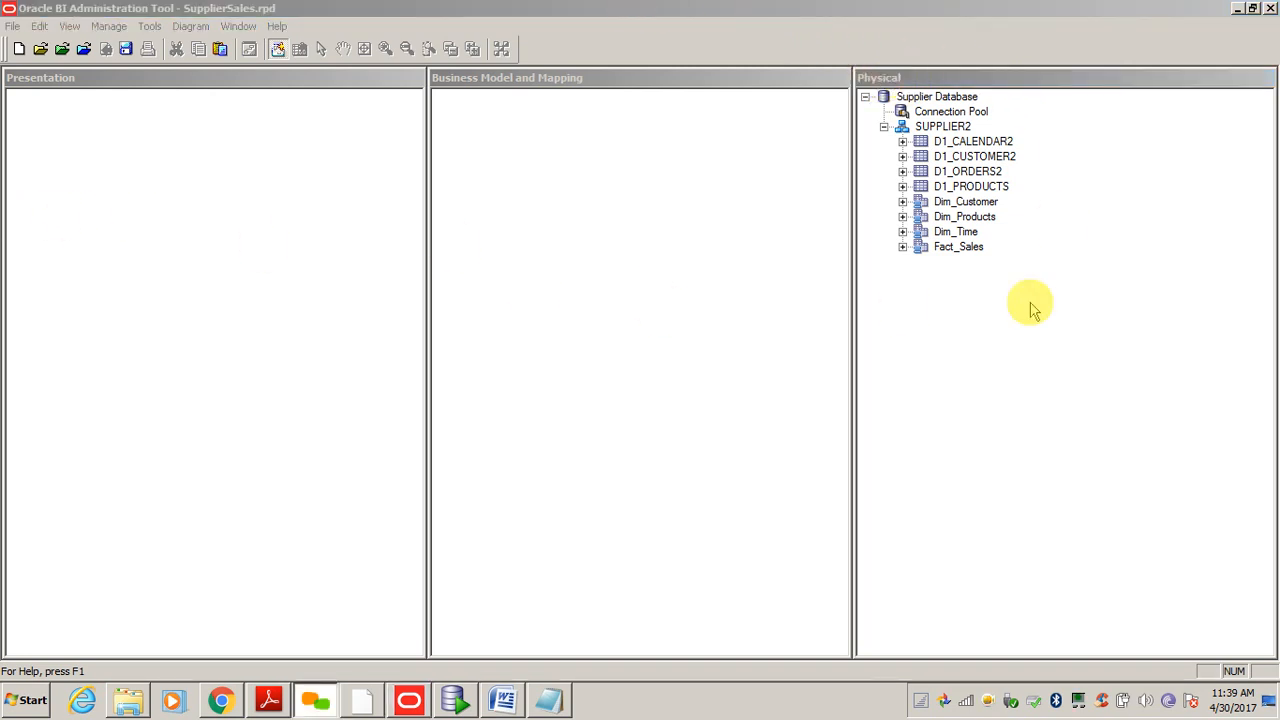
left_click(955, 327)
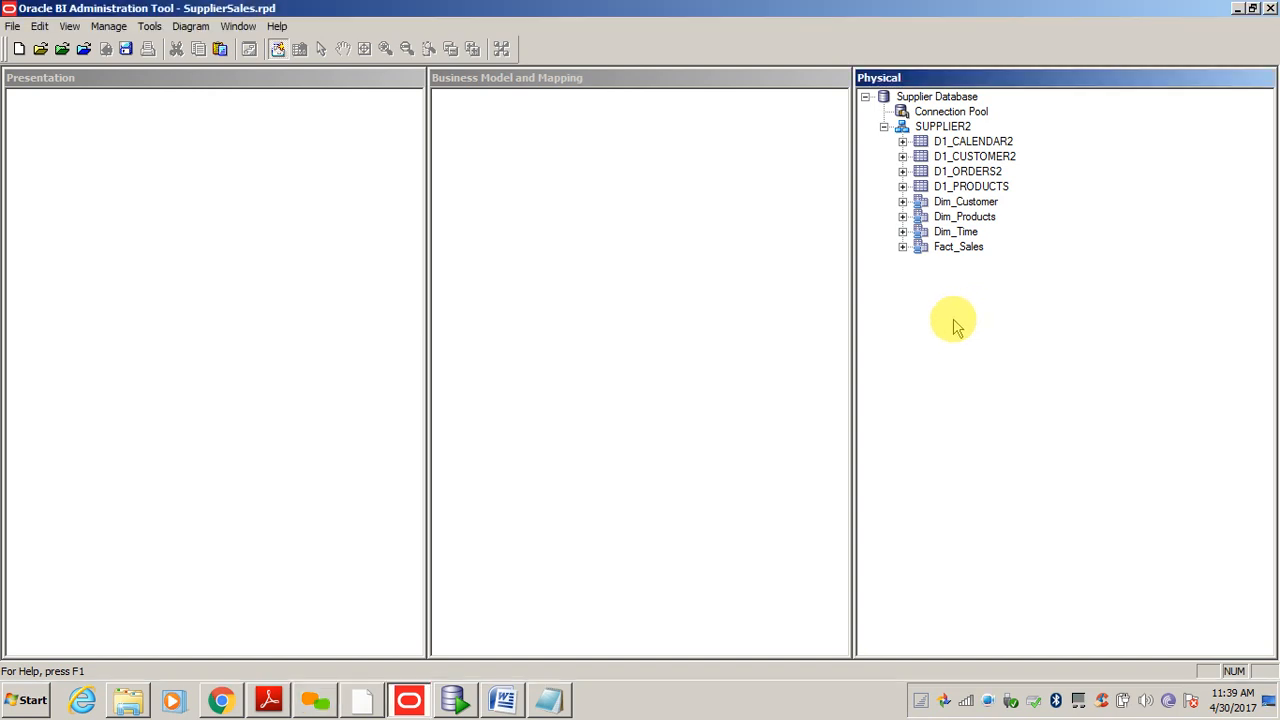
left_click(603, 178)
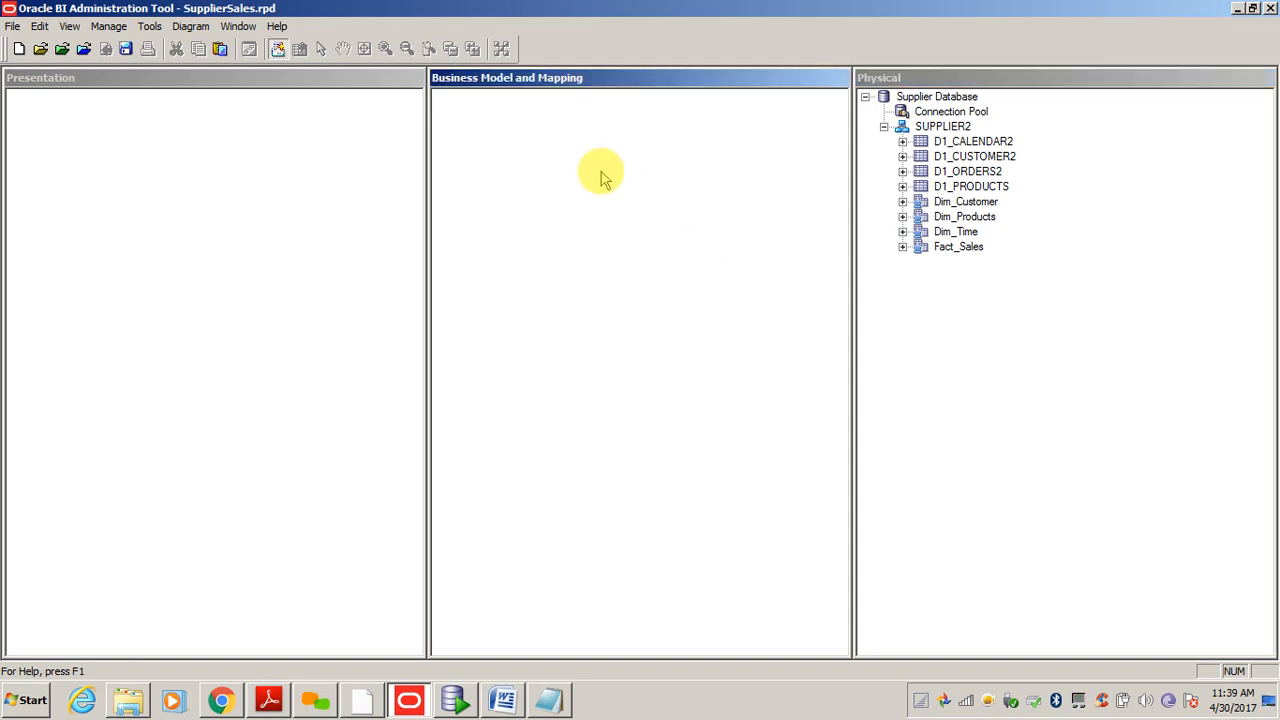
right_click(603, 178)
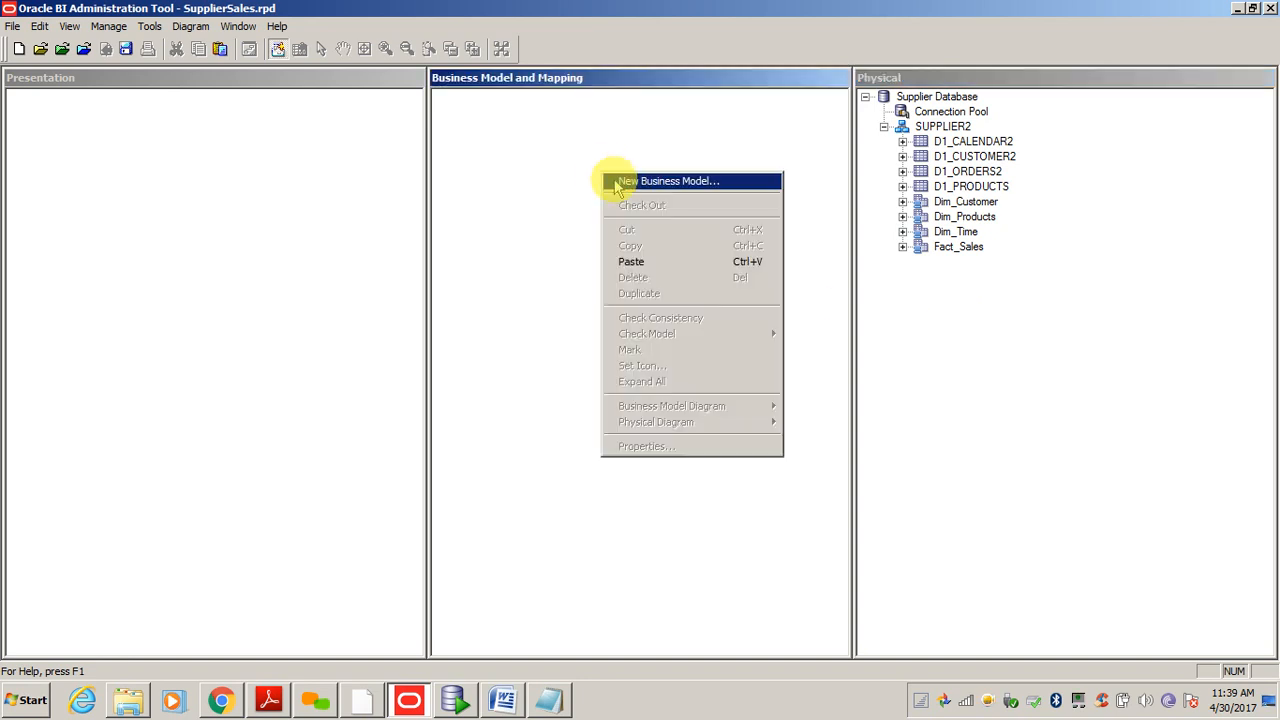
left_click(612, 182)
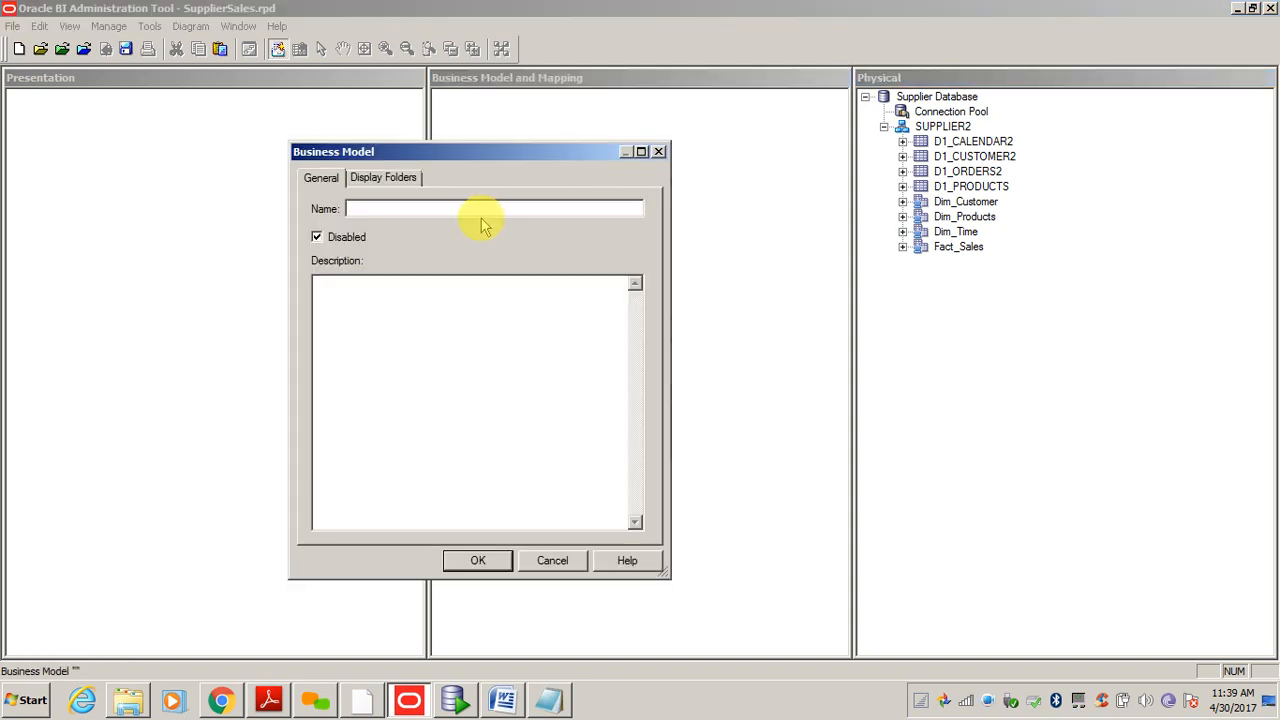
- Name the new business model 'Supplier Sales', confirm it, and select it in the tree
type("Supplier Sales")
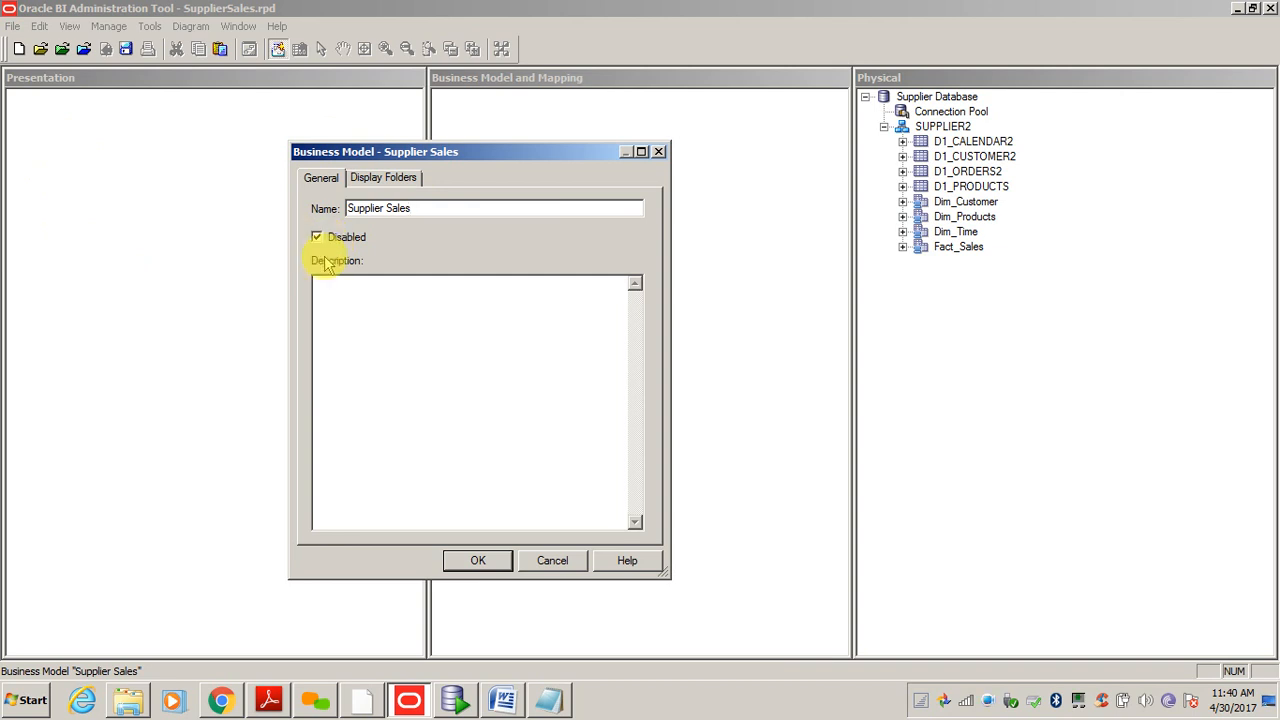
left_click(477, 561)
left_click(562, 142)
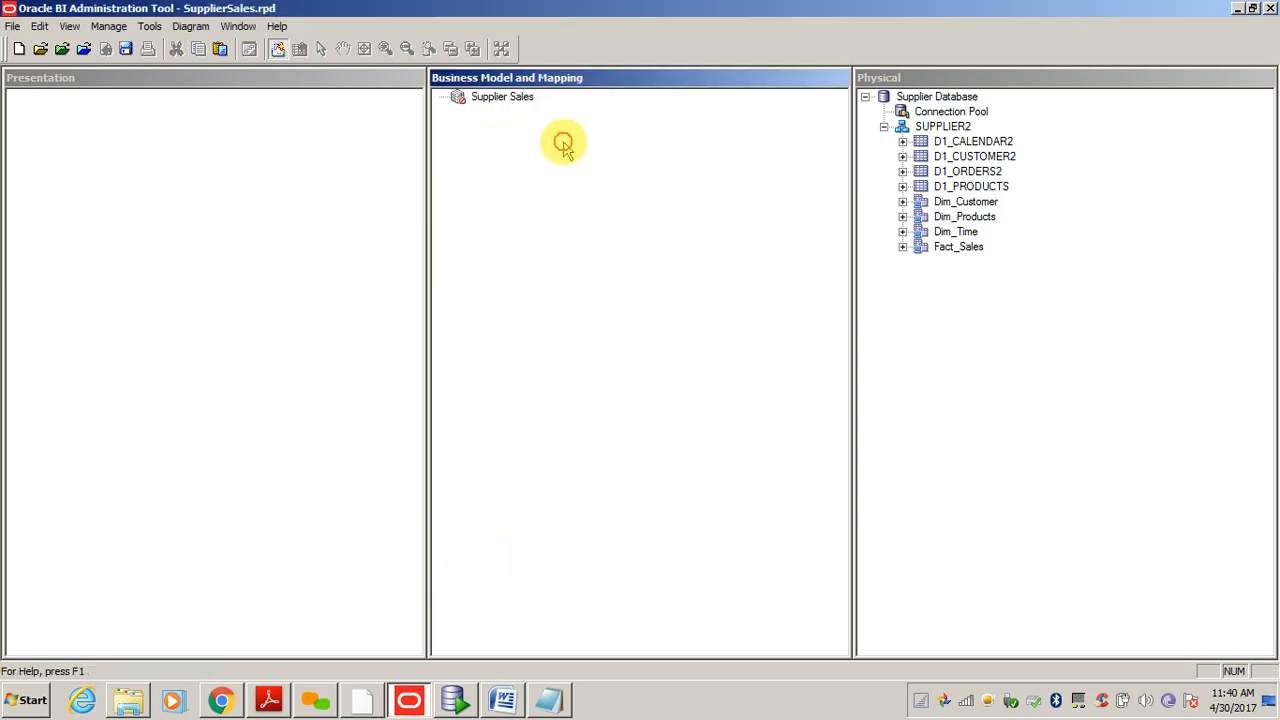
left_click(506, 102)
left_click(653, 305)
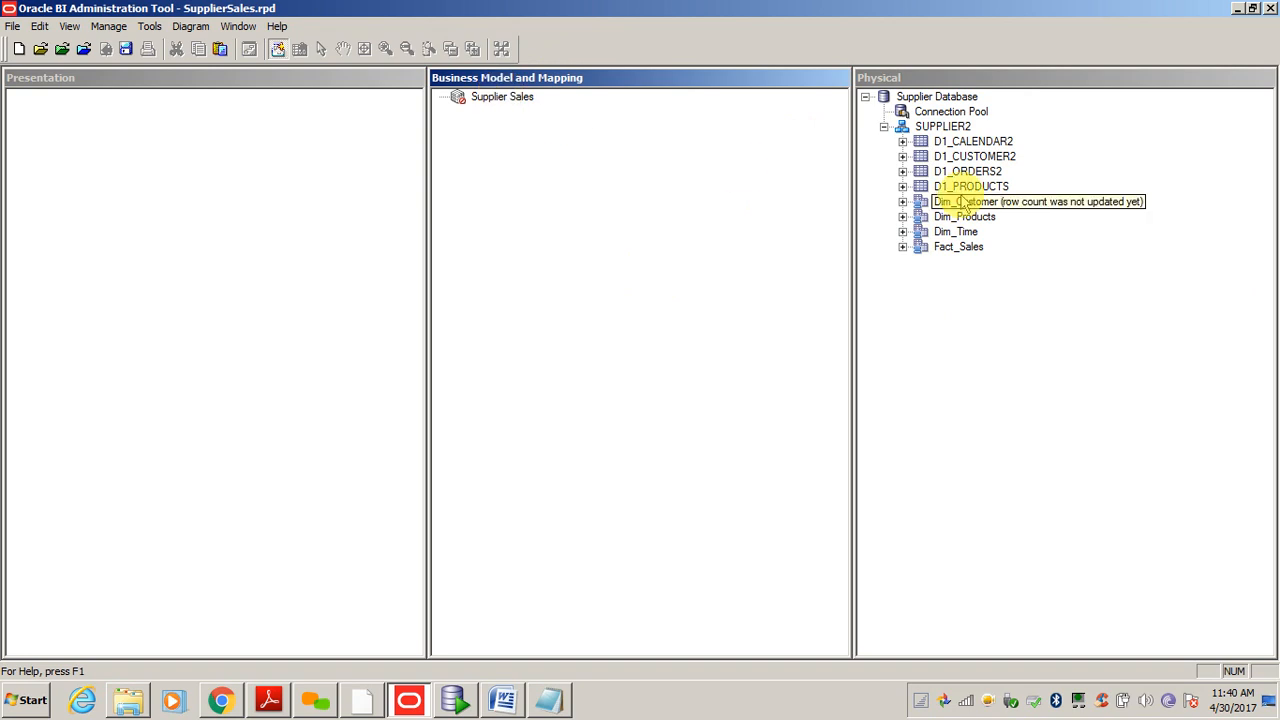
left_click(1004, 352)
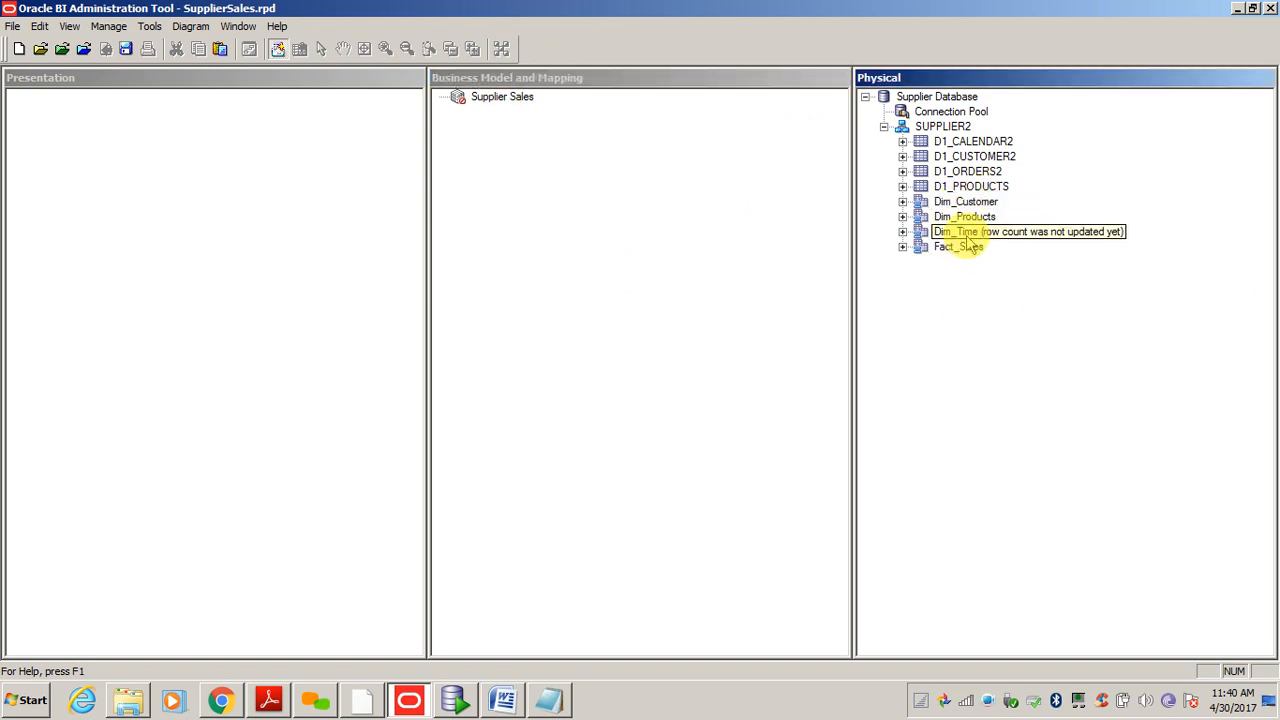
left_click_drag(963, 207, 1005, 299)
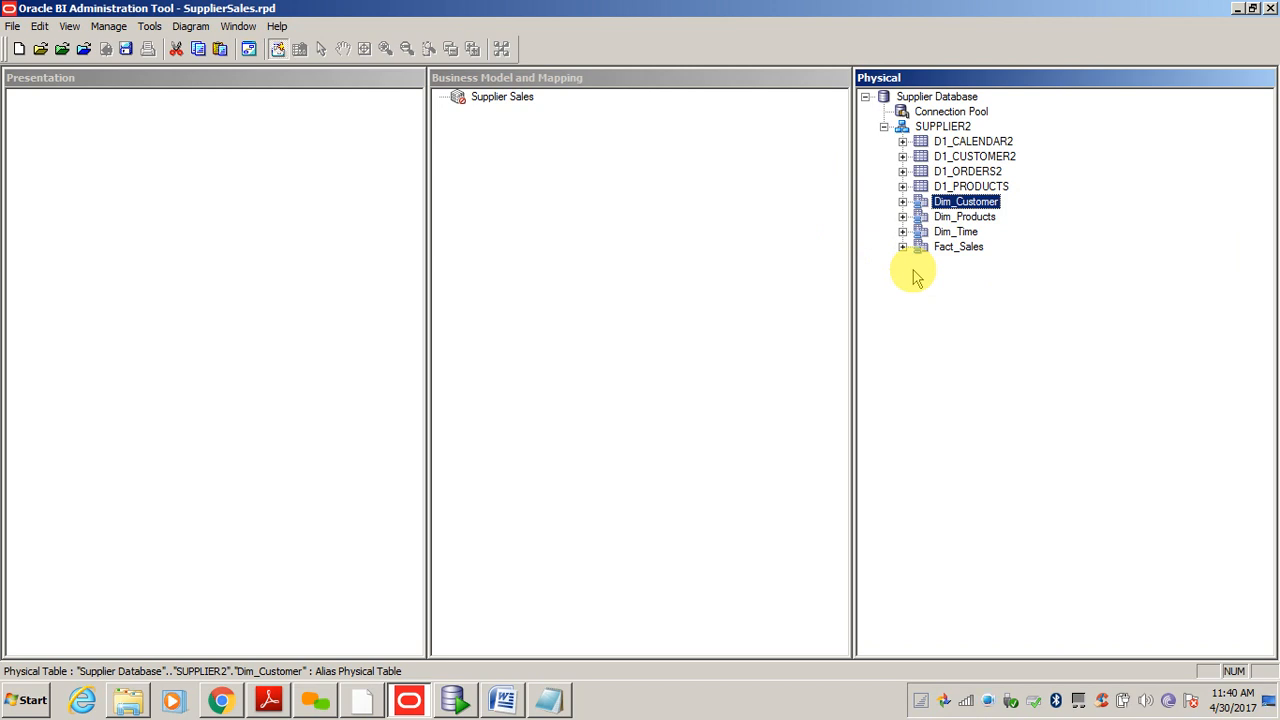
left_click(976, 250, "shift")
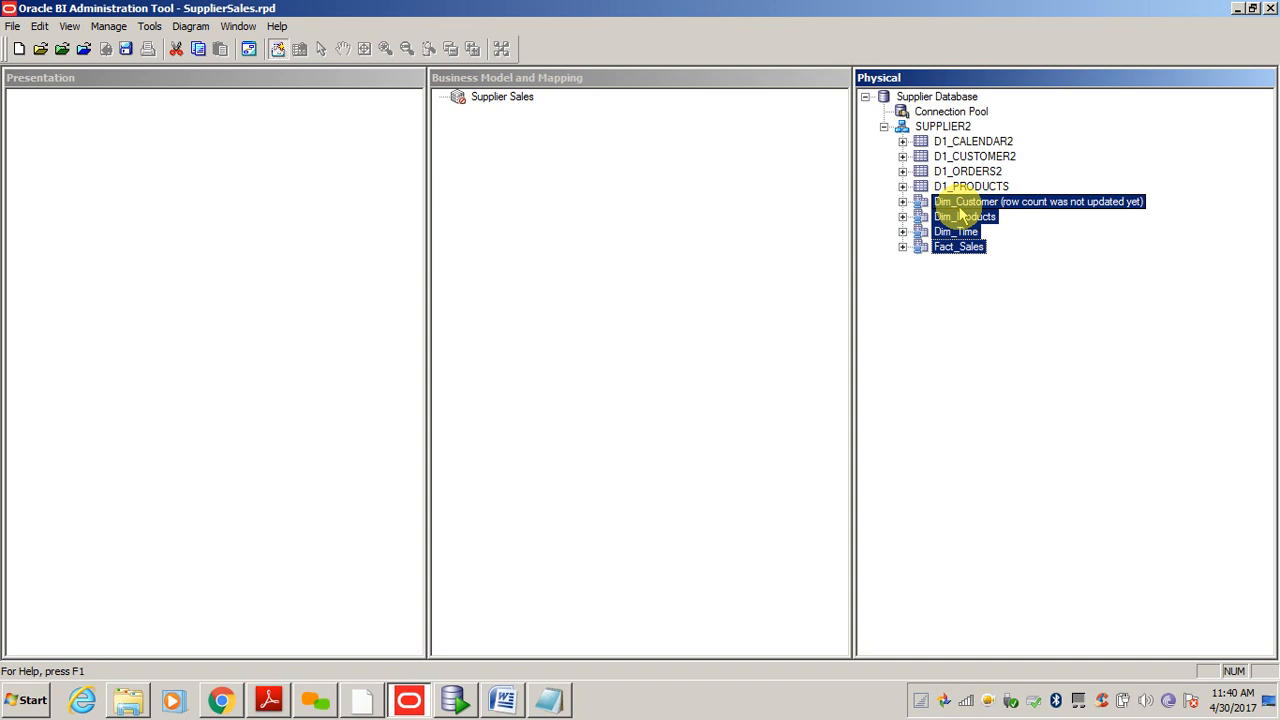
left_click_drag(958, 214, 510, 102)
left_click(500, 98)
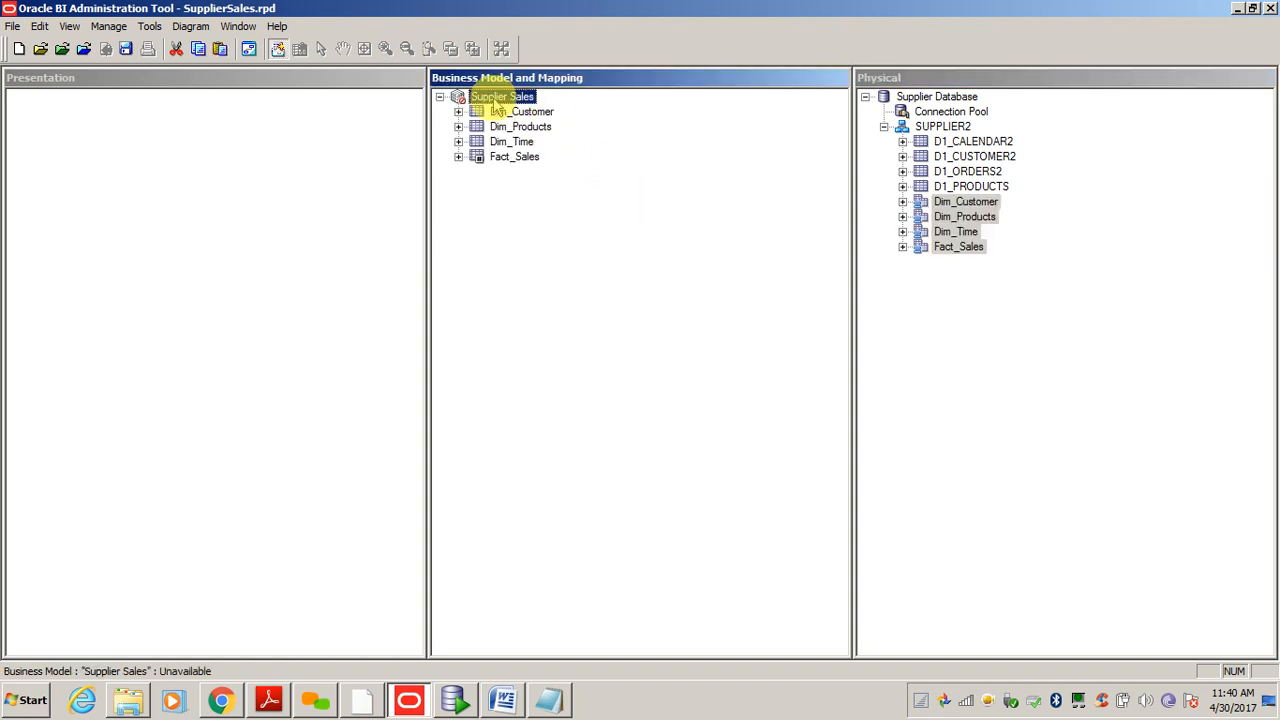
right_click(505, 100)
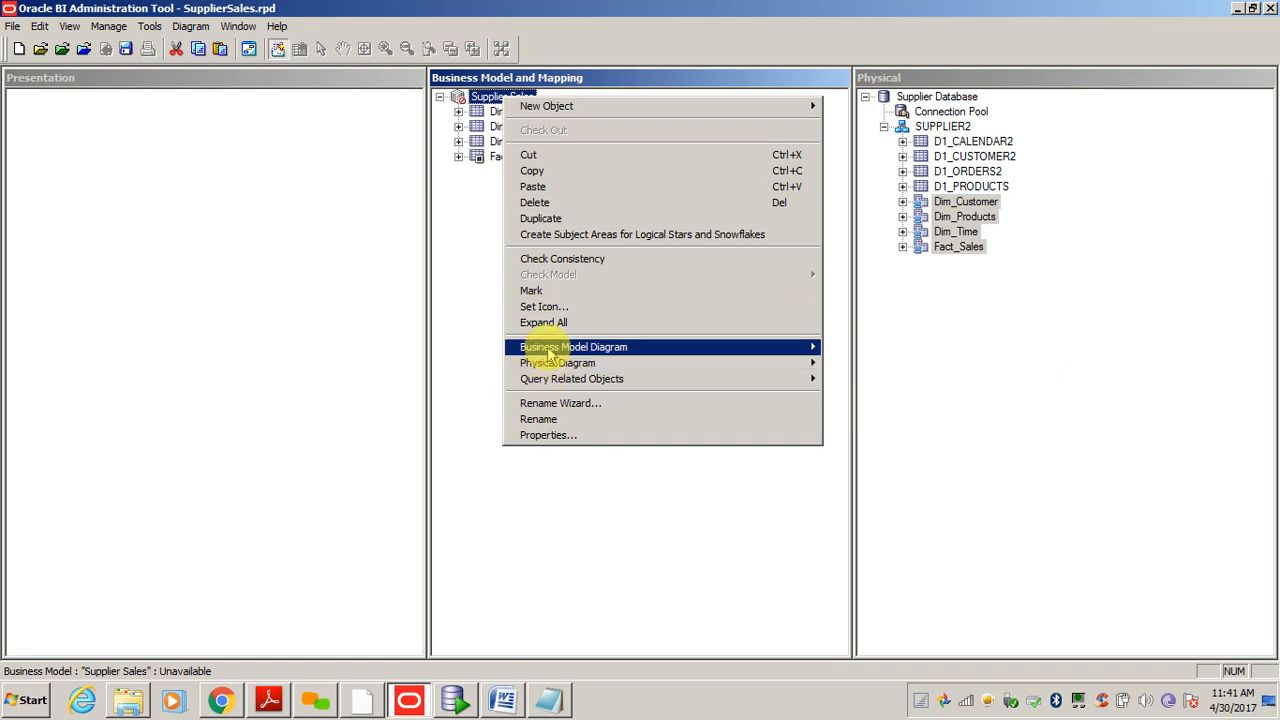
mouse_move(560, 350)
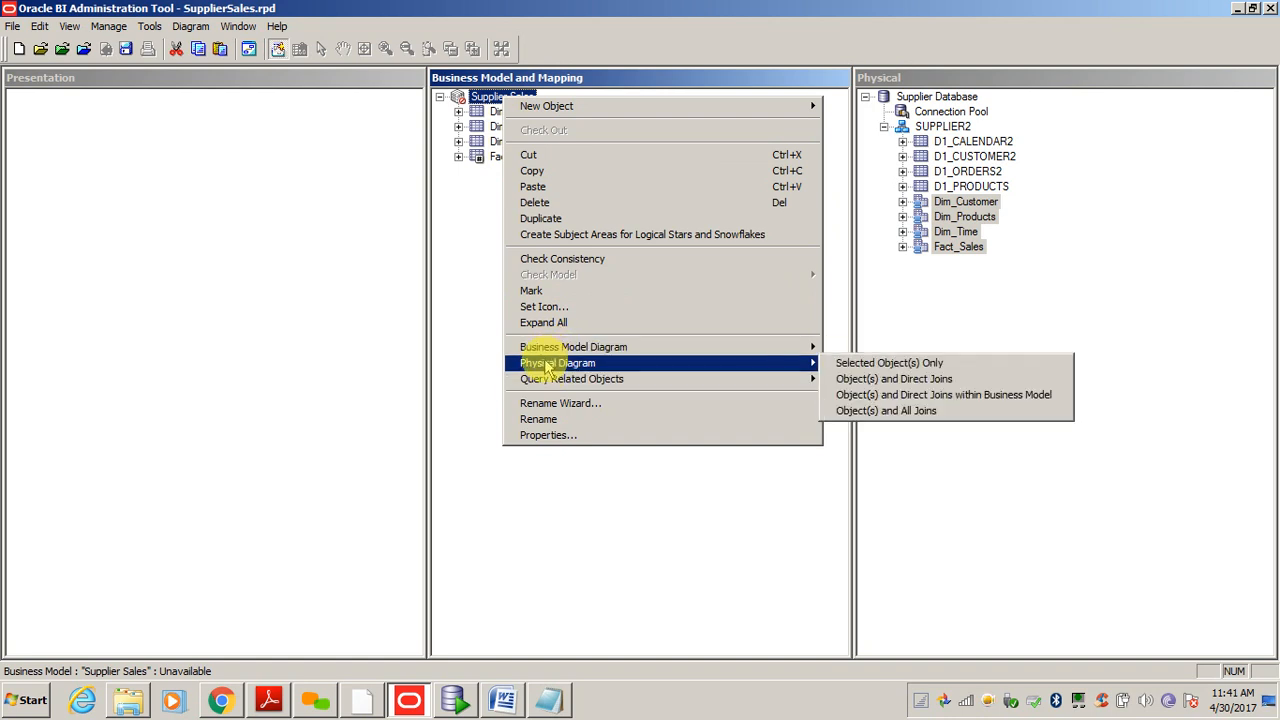
mouse_move(530, 348)
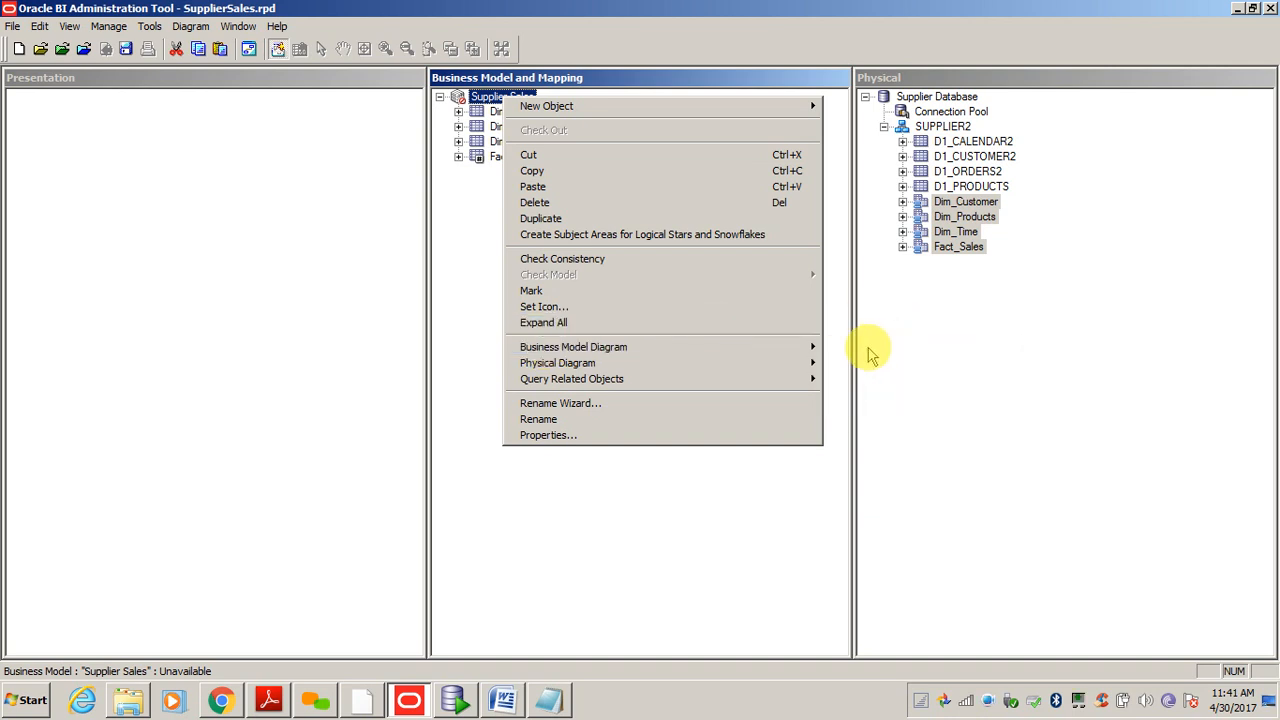
left_click(870, 347)
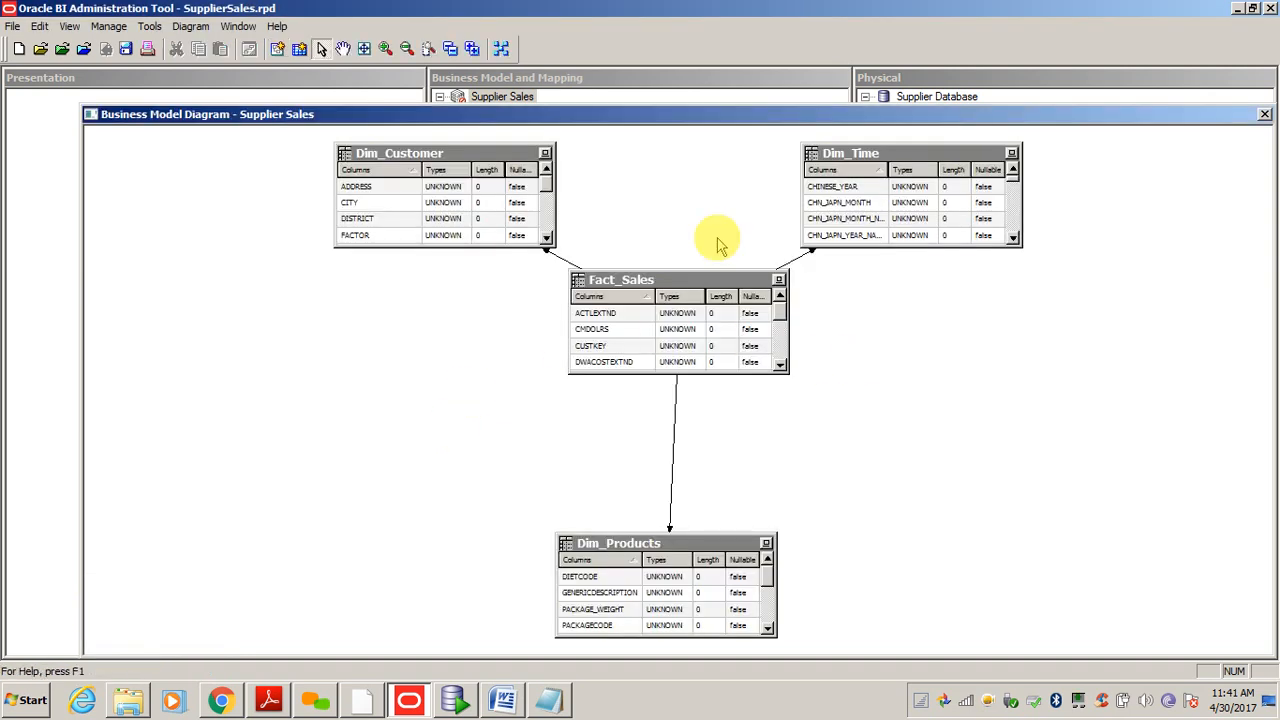
left_click(1265, 114)
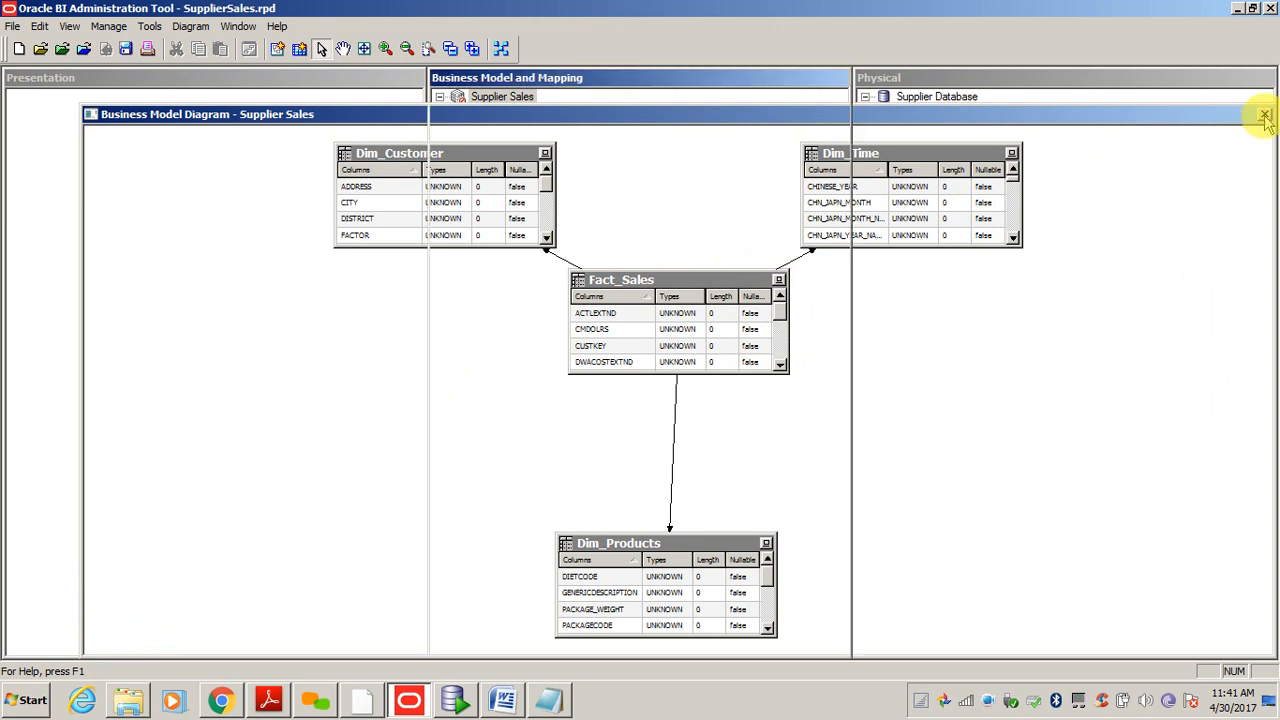
- Delete all four logical tables from the Supplier Sales business model
left_click(505, 113)
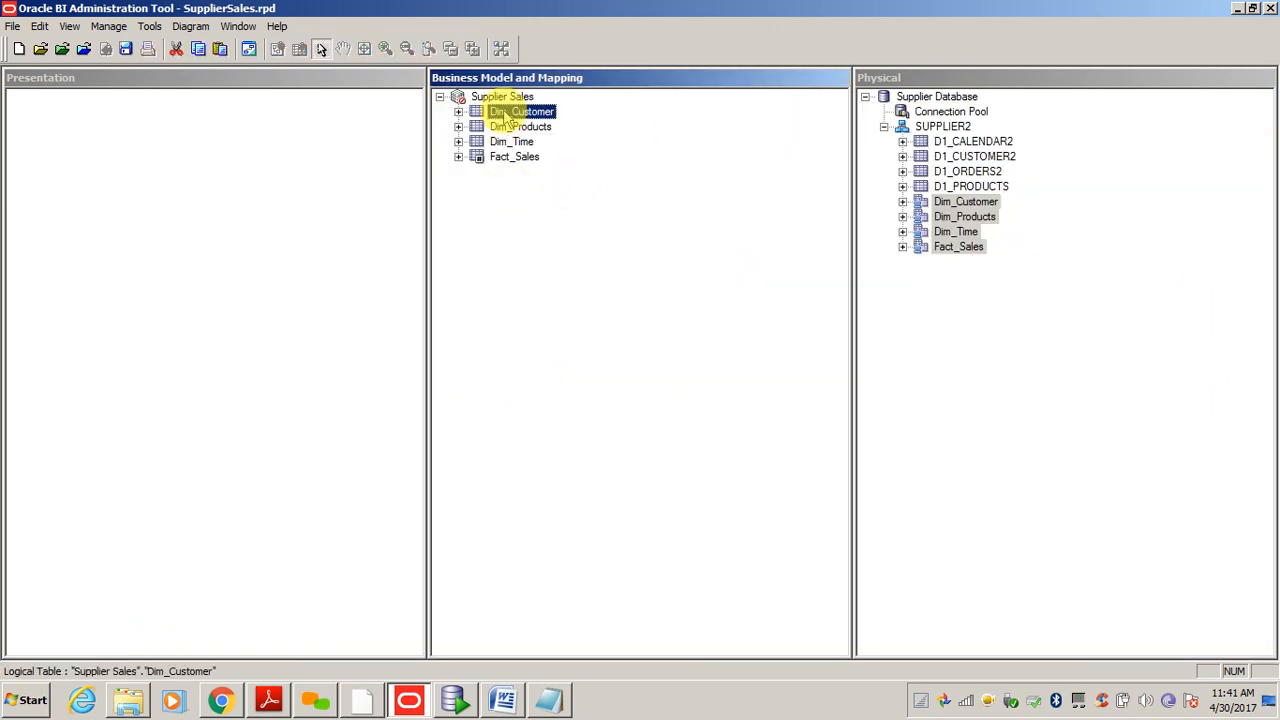
key("shift+Down")
key("shift+Down")
key("shift+Down")
key("Delete")
key("Return")
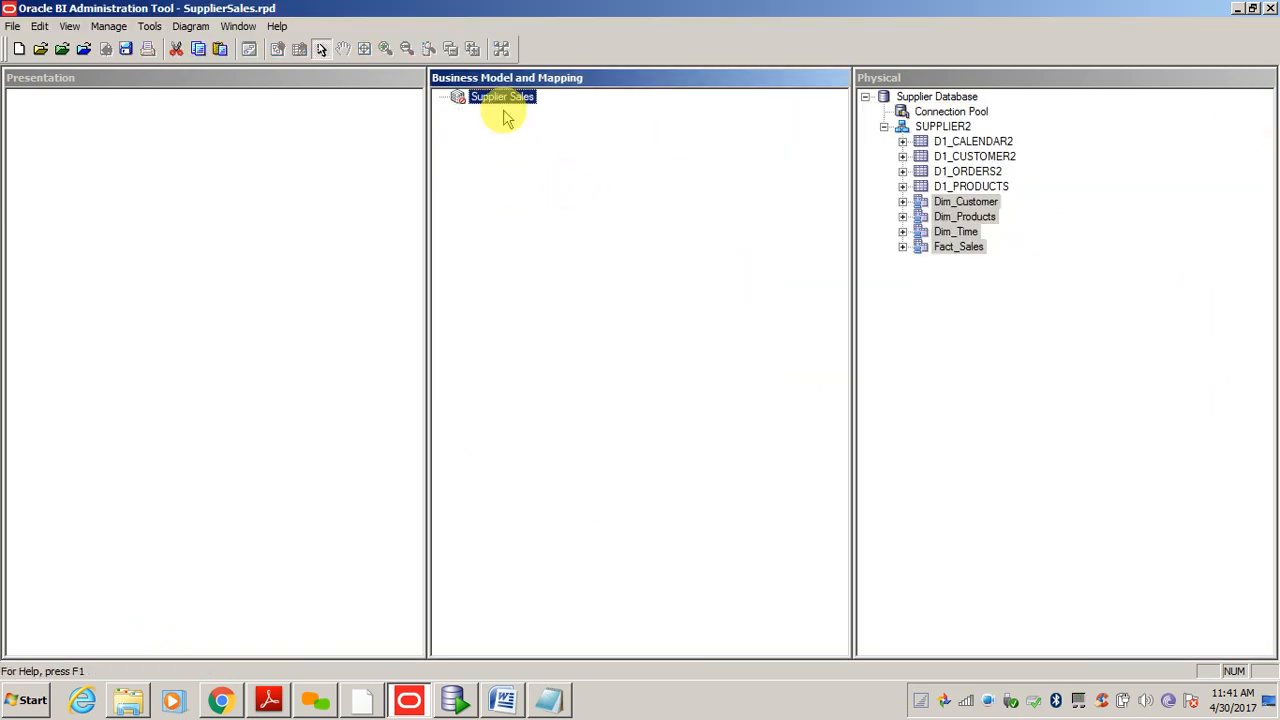
- Drag physical Dim_Customer, Dim_Products, Dim_Time and Fact_Sales onto Supplier Sales
left_click(943, 343)
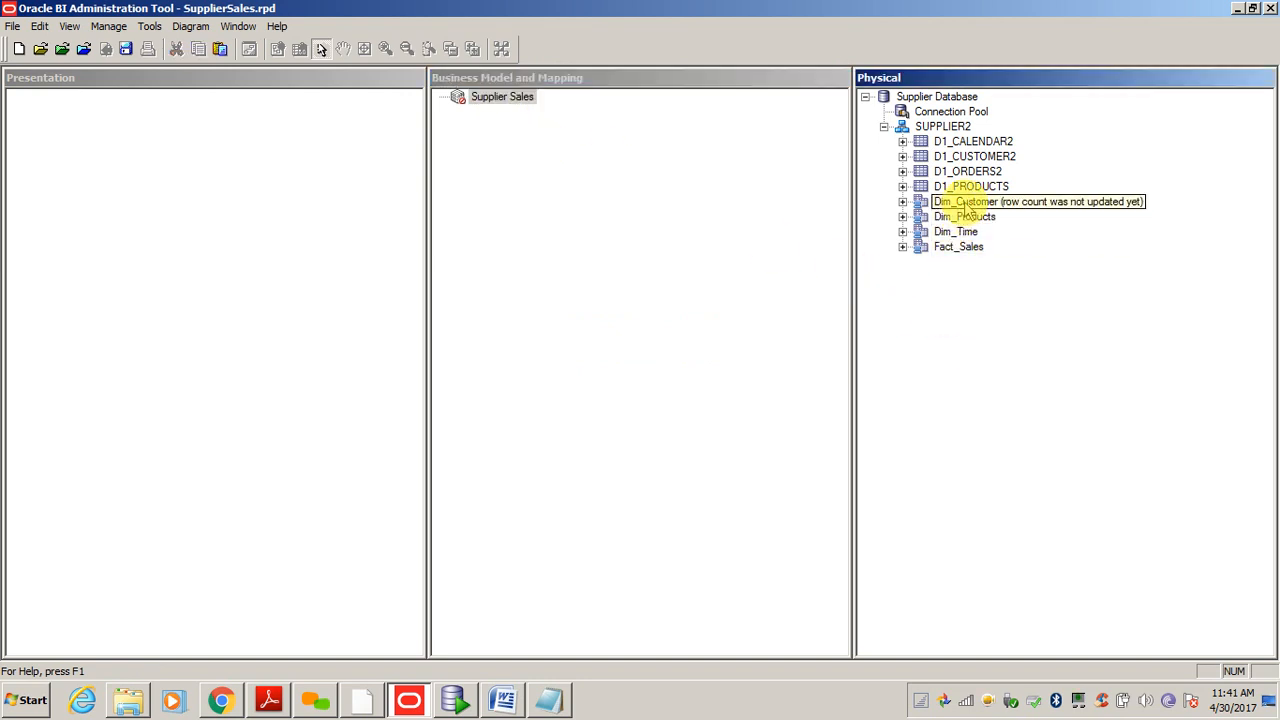
left_click_drag(965, 201, 491, 98)
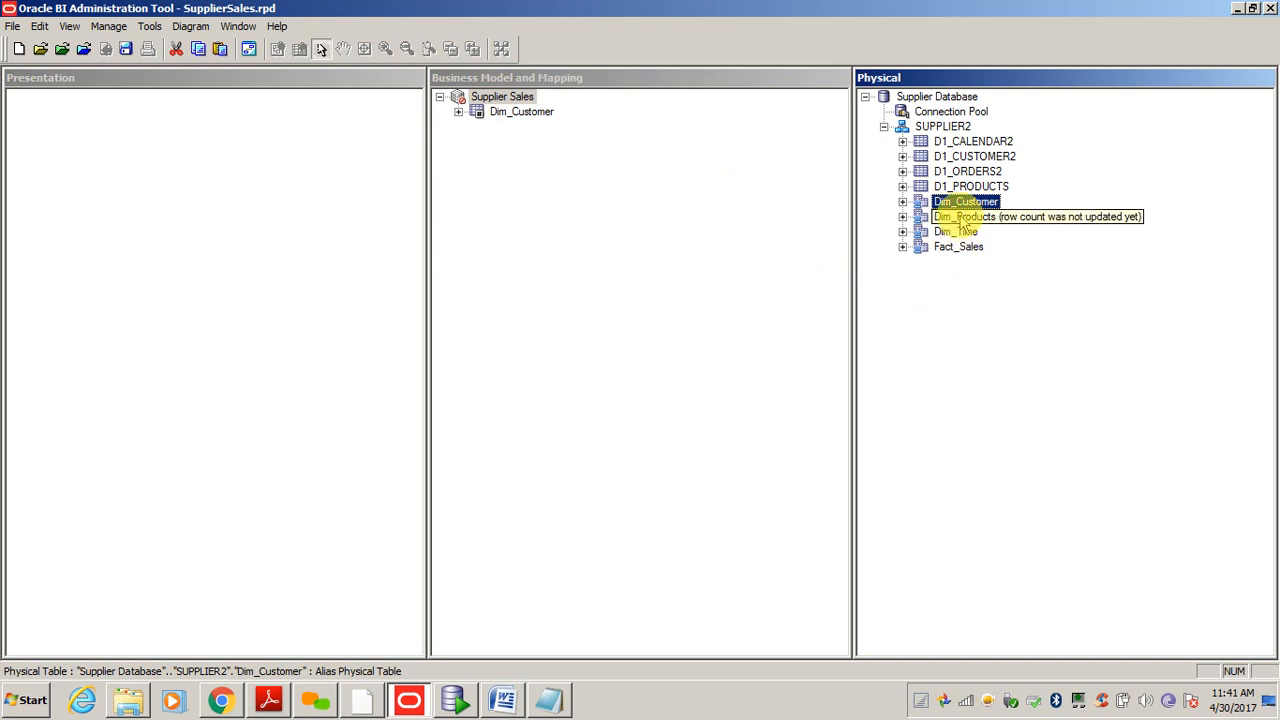
left_click_drag(940, 218, 491, 96)
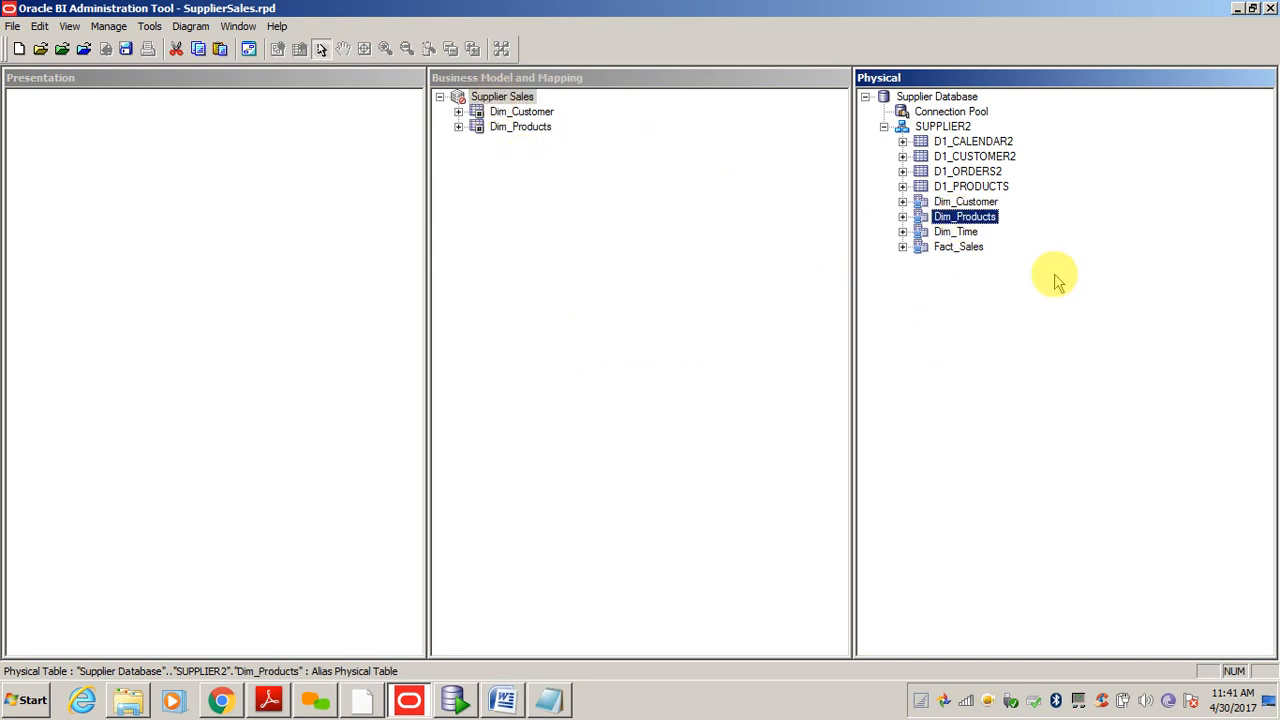
left_click_drag(945, 234, 497, 97)
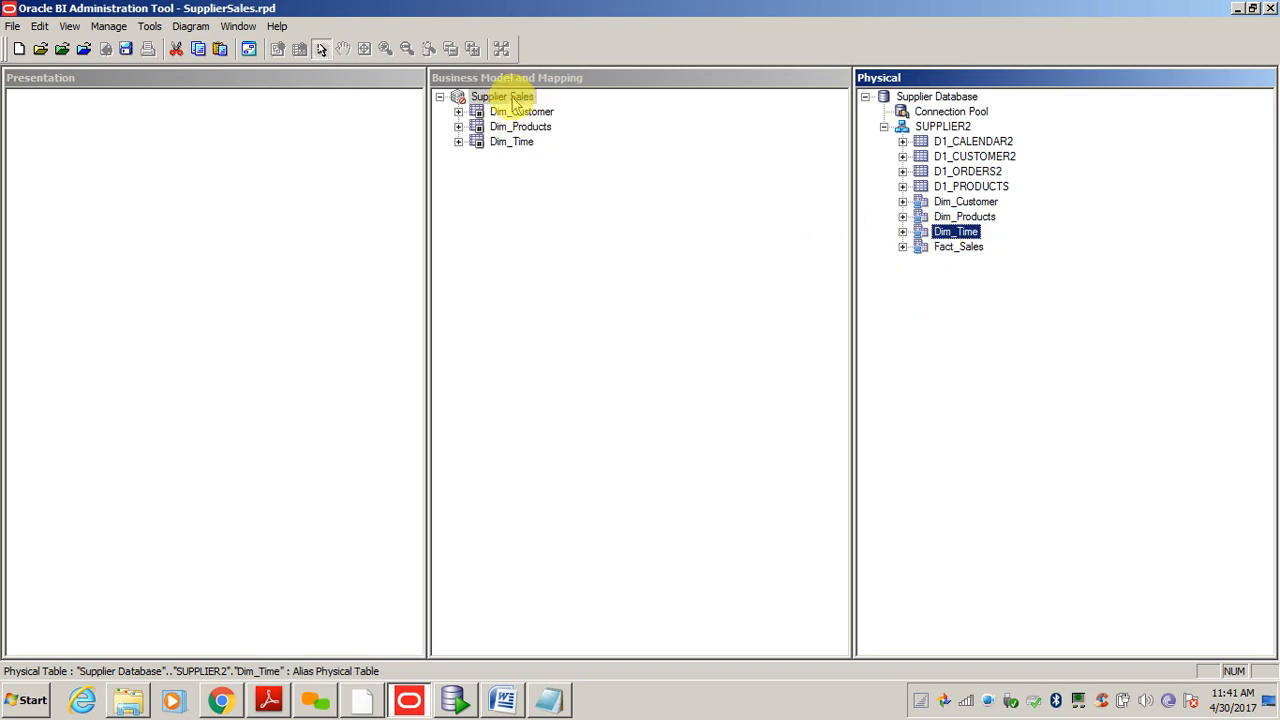
left_click_drag(955, 248, 503, 97)
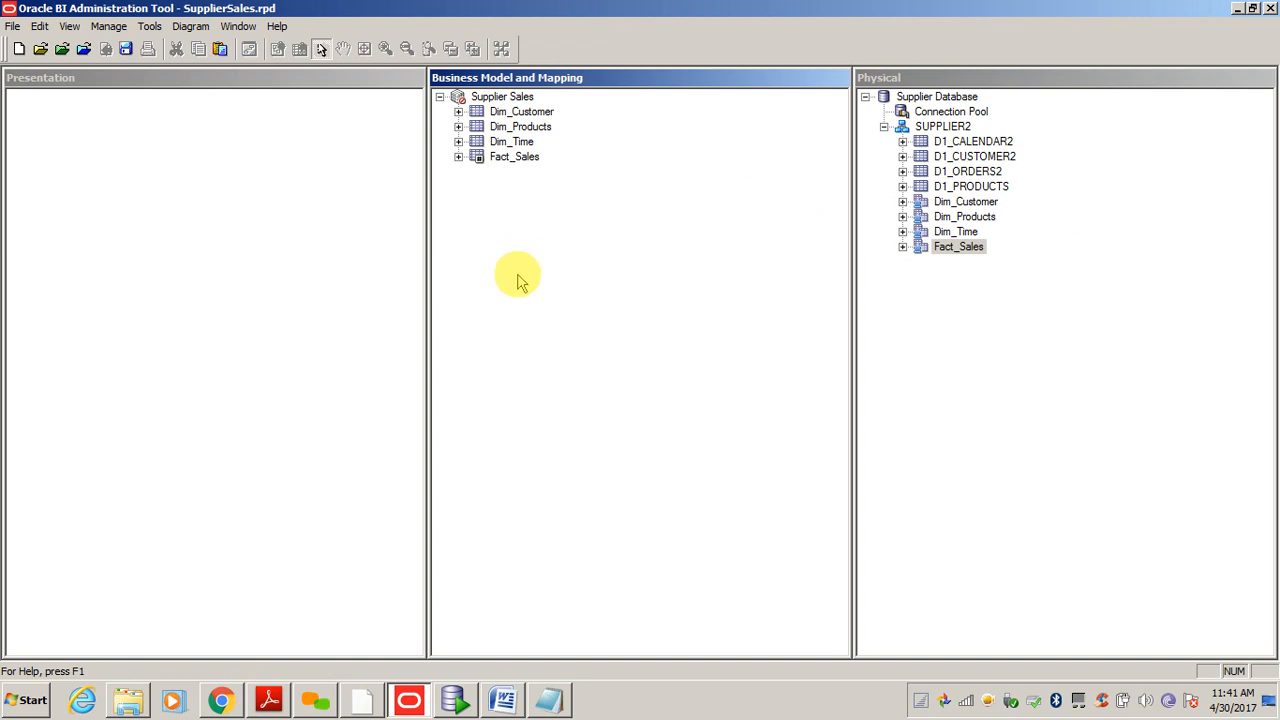
- Remove the logical Fact_Sales table, leaving only the three dimension tables in Supplier Sales
left_click(497, 160)
key("Delete")
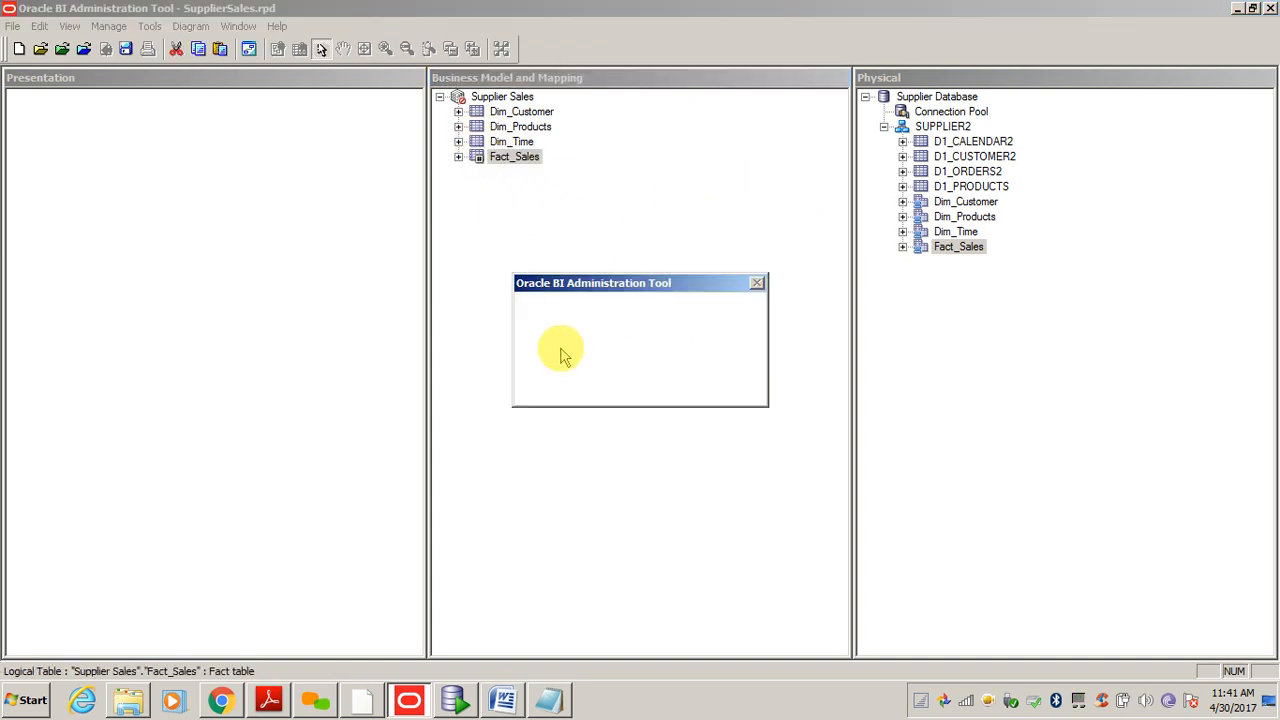
key("Return")
left_click(573, 209)
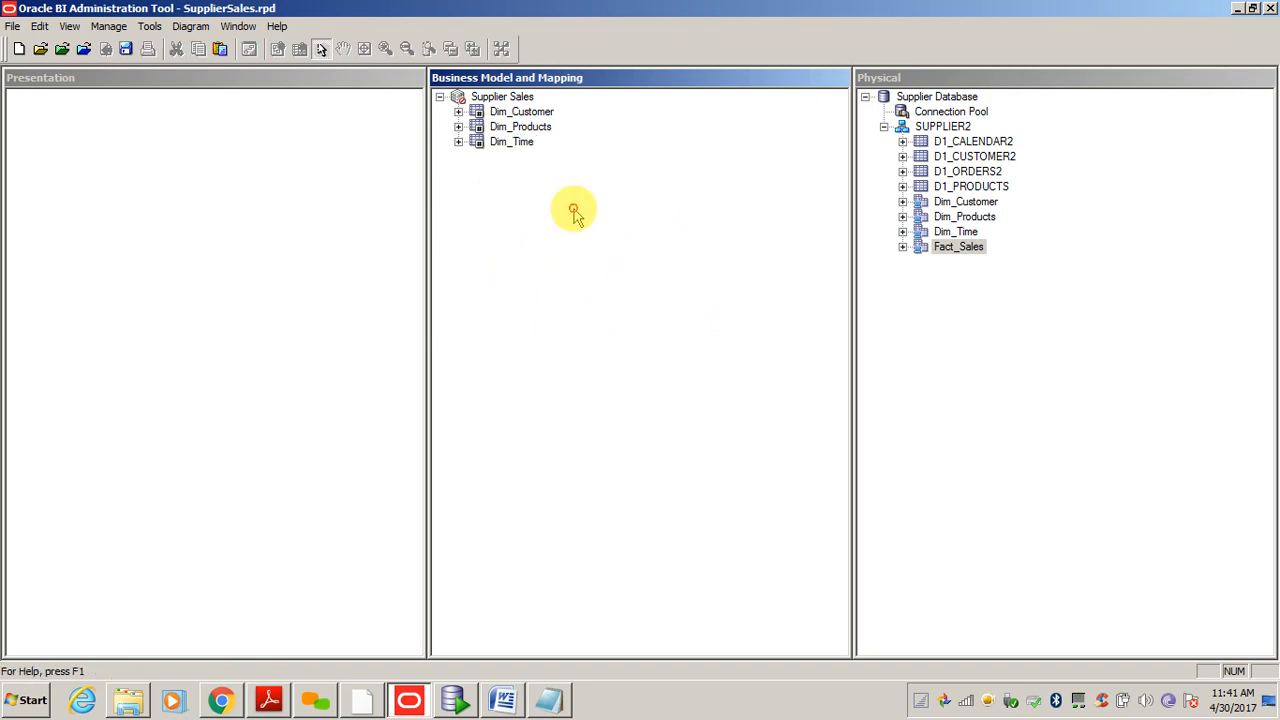
left_click(503, 113)
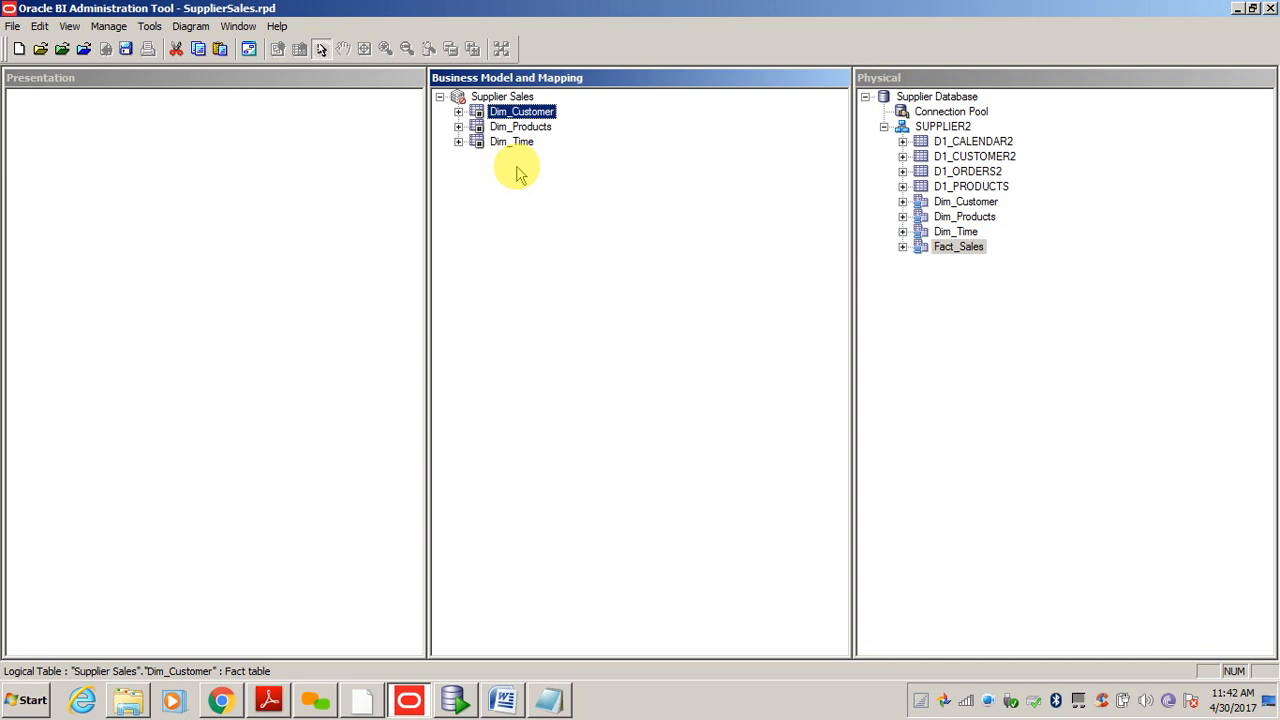
left_click(667, 276)
left_click(958, 252)
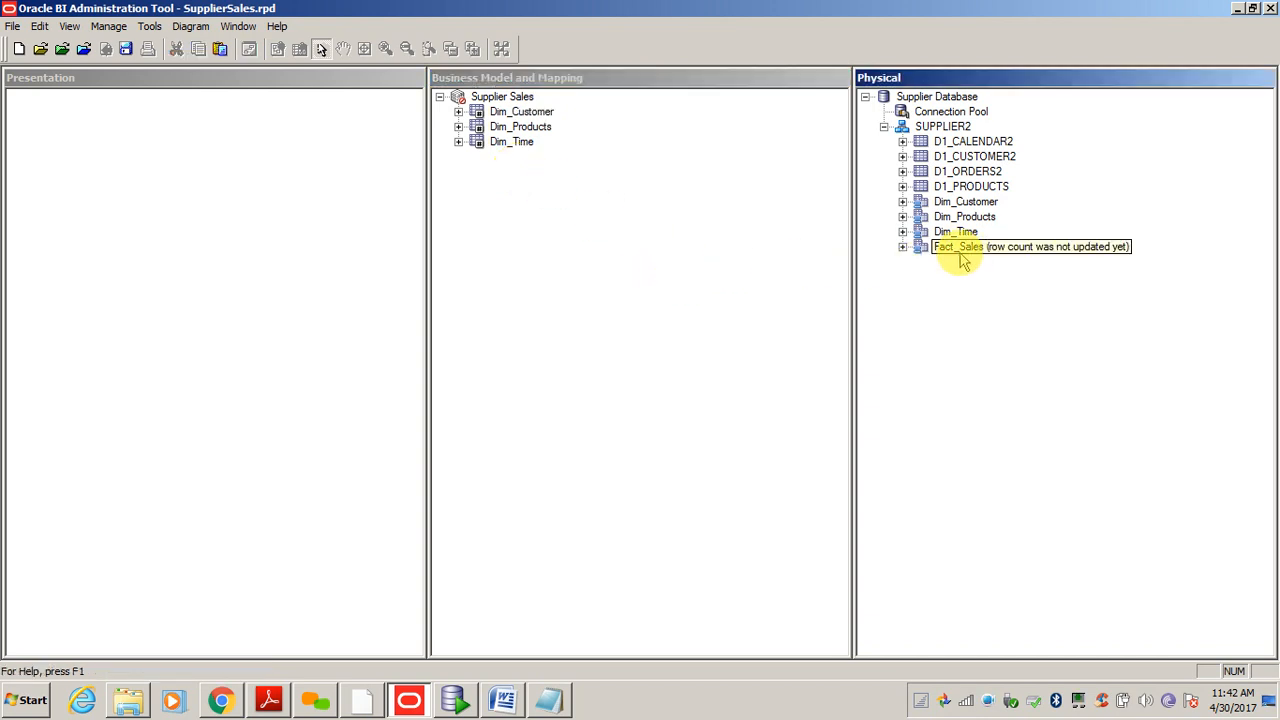
left_click_drag(958, 258, 527, 100)
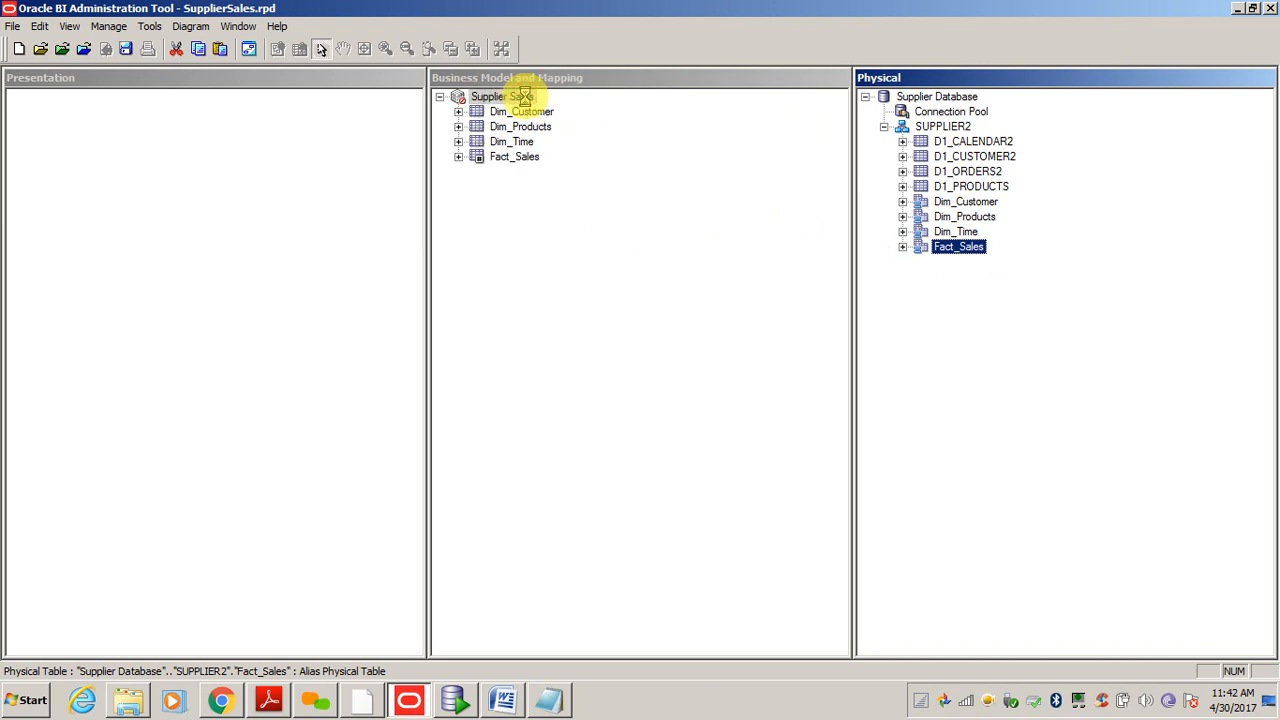
left_click(508, 160)
key("Delete")
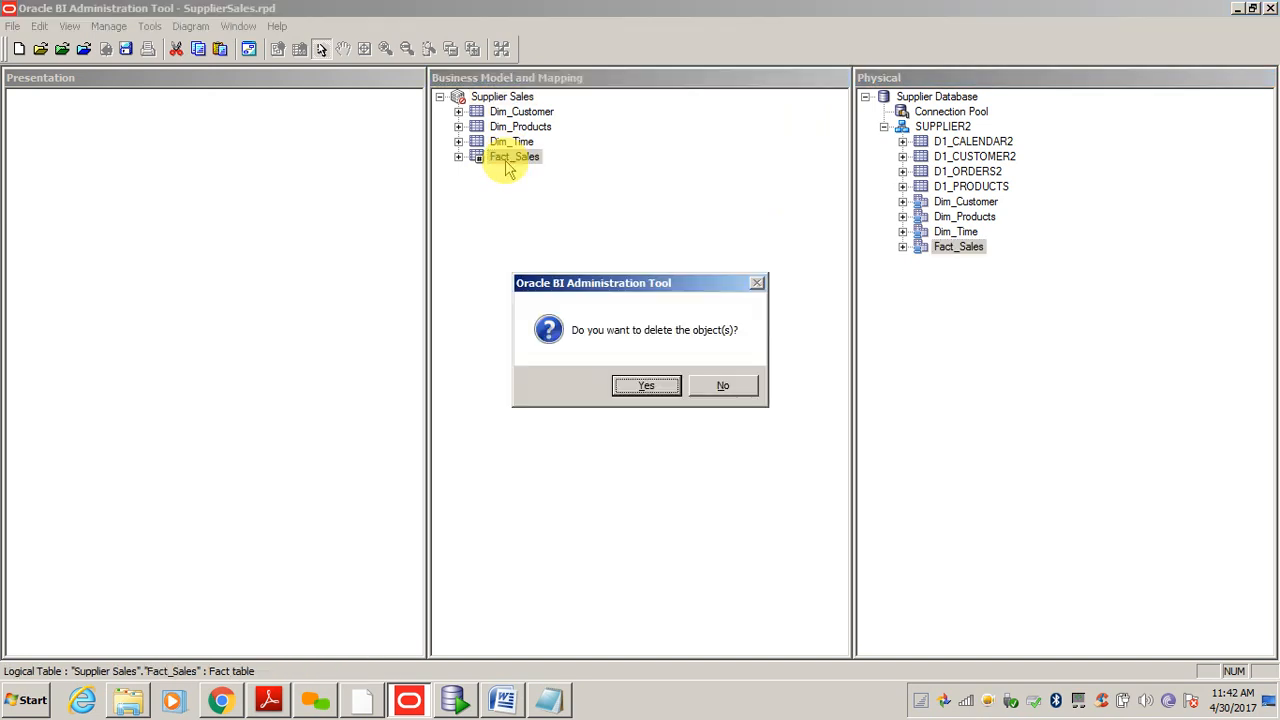
key("Return")
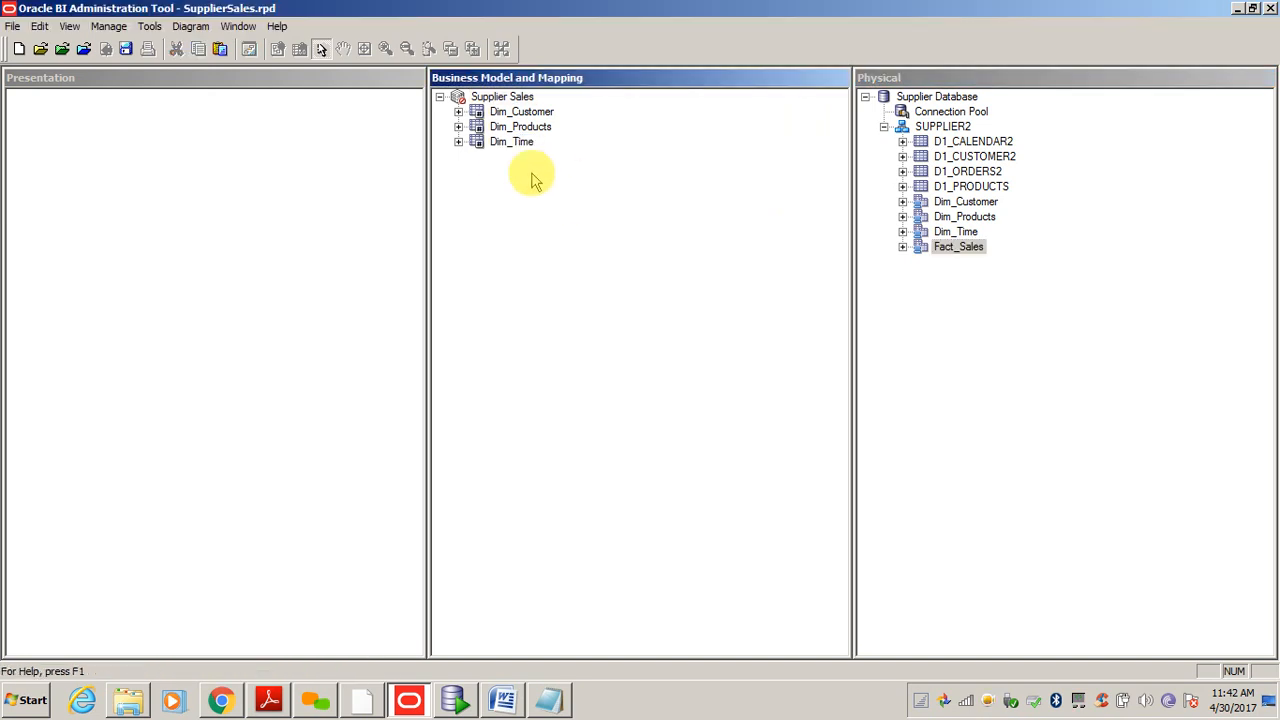
left_click(494, 97)
- View the whole Supplier Sales business model diagram, then close it
right_click(494, 97)
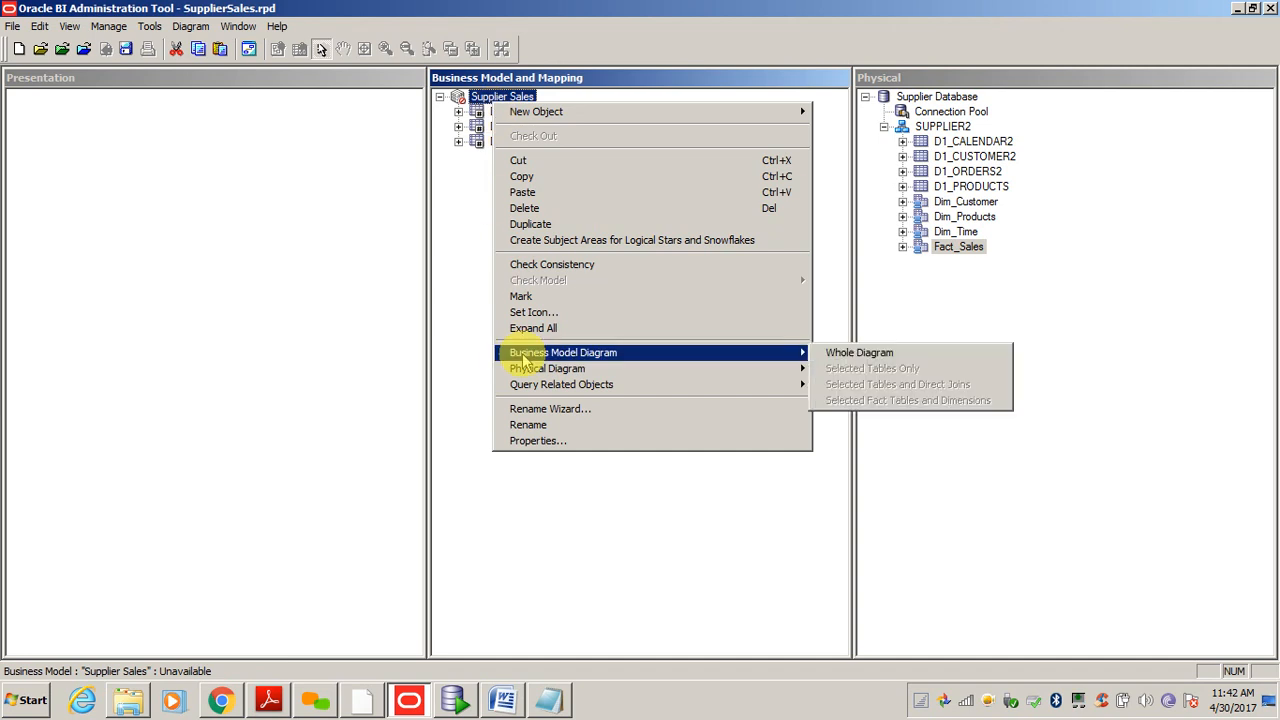
left_click(830, 356)
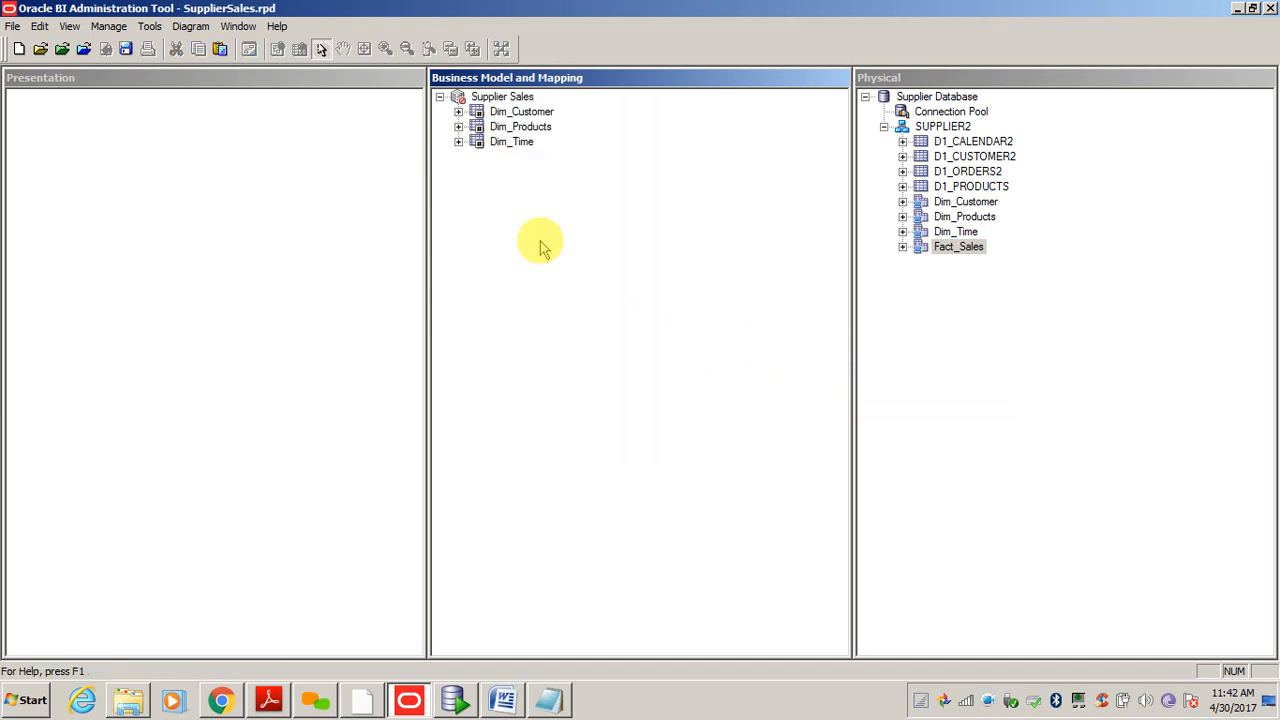
right_click(496, 97)
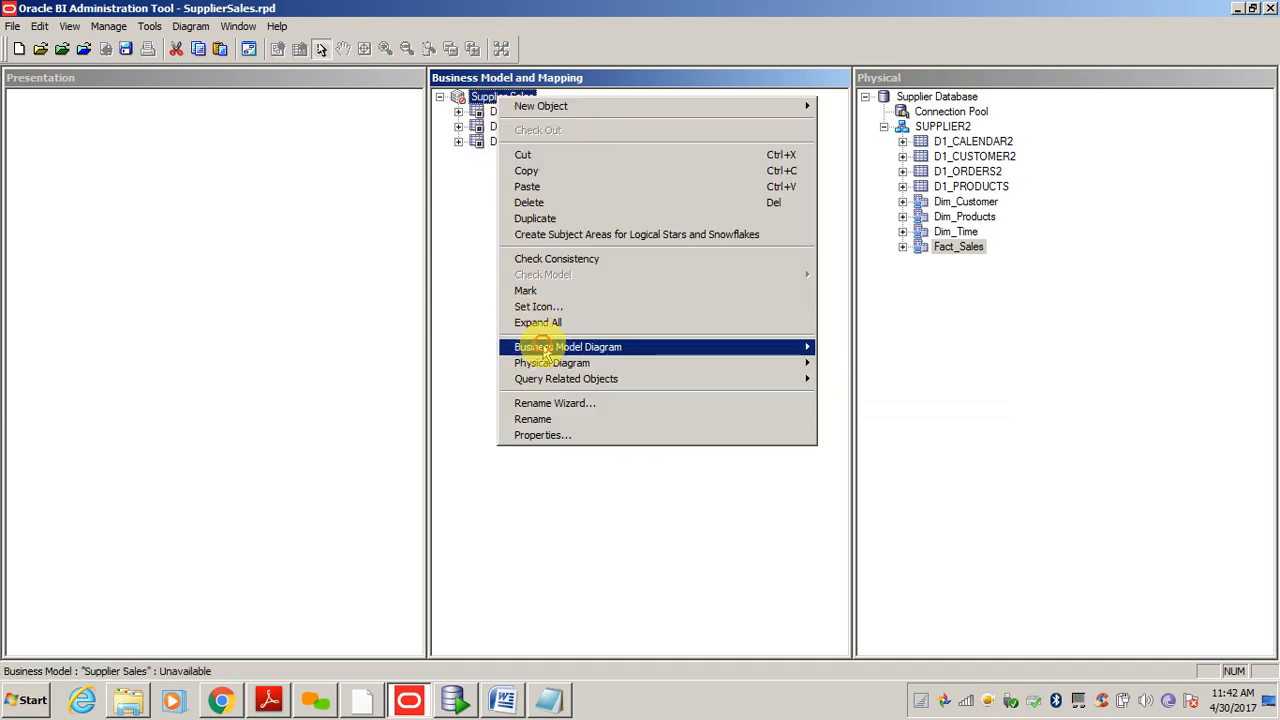
mouse_move(525, 346)
left_click(849, 347)
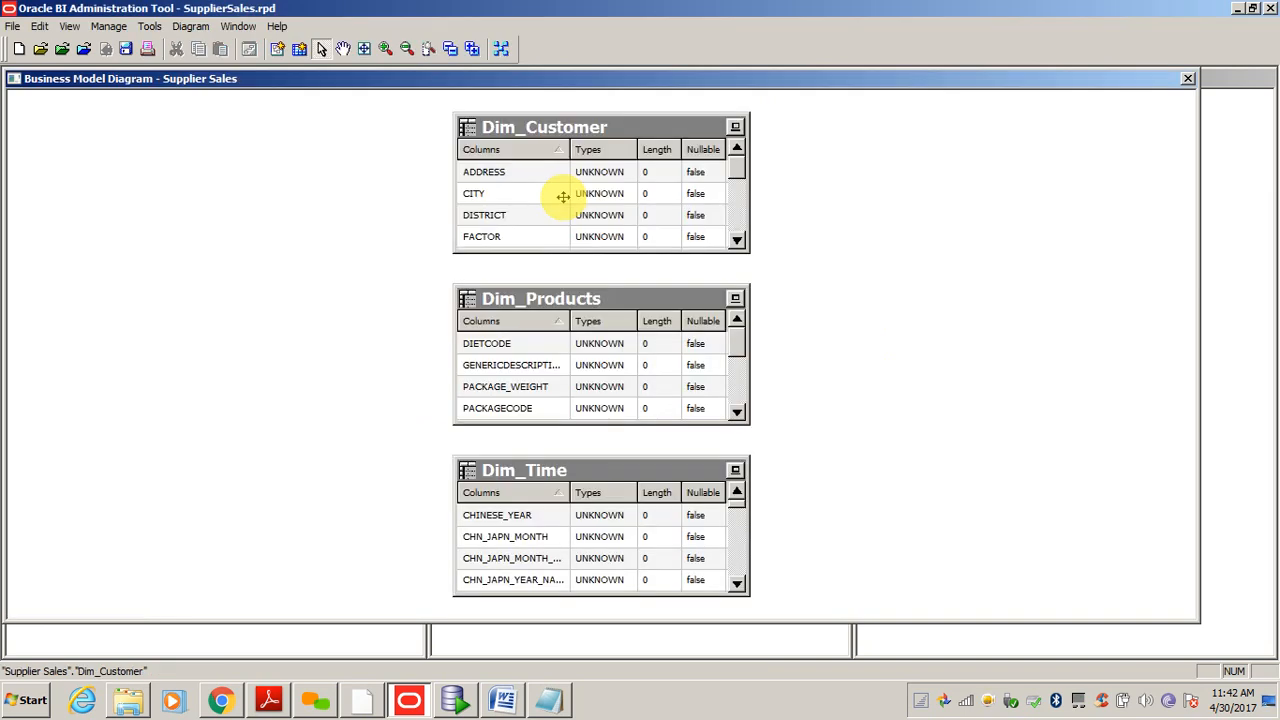
left_click(1189, 78)
- Drag physical Fact_Sales onto Supplier Sales and check the model properties without changes
left_click(966, 248)
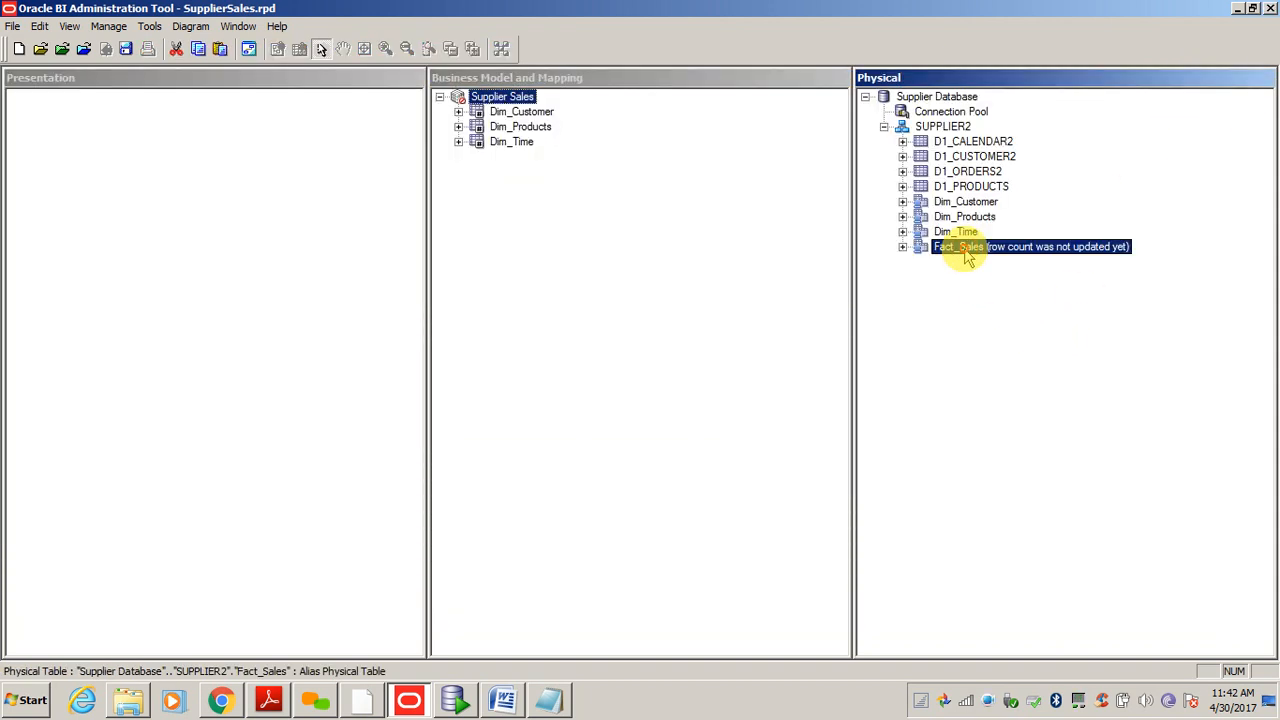
left_click_drag(966, 248, 498, 100)
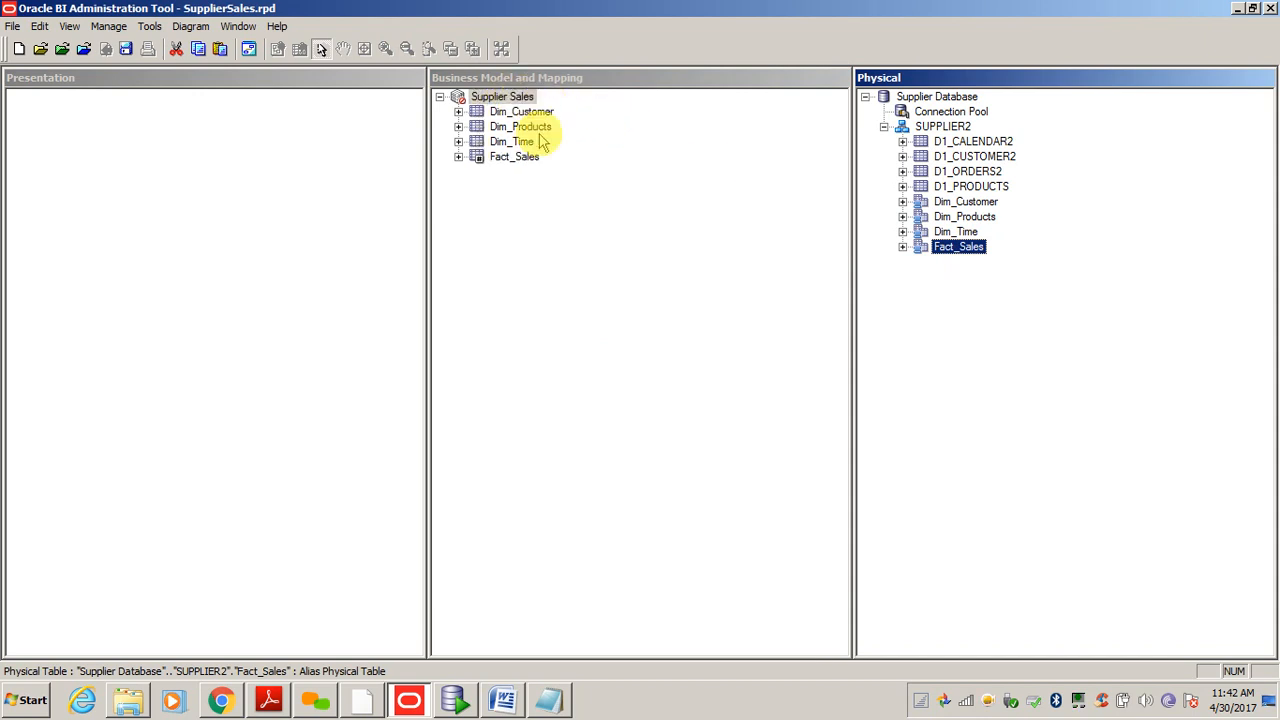
left_click(499, 99)
right_click(499, 99)
left_click(586, 406)
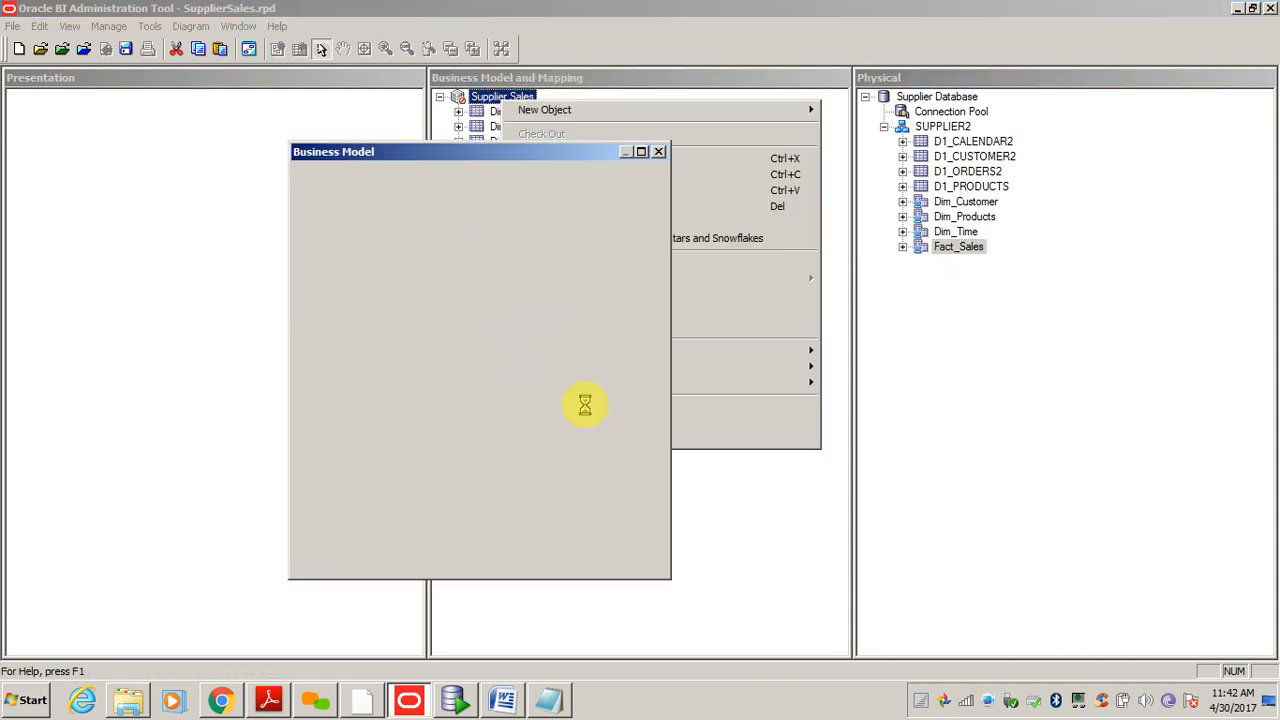
left_click(552, 560)
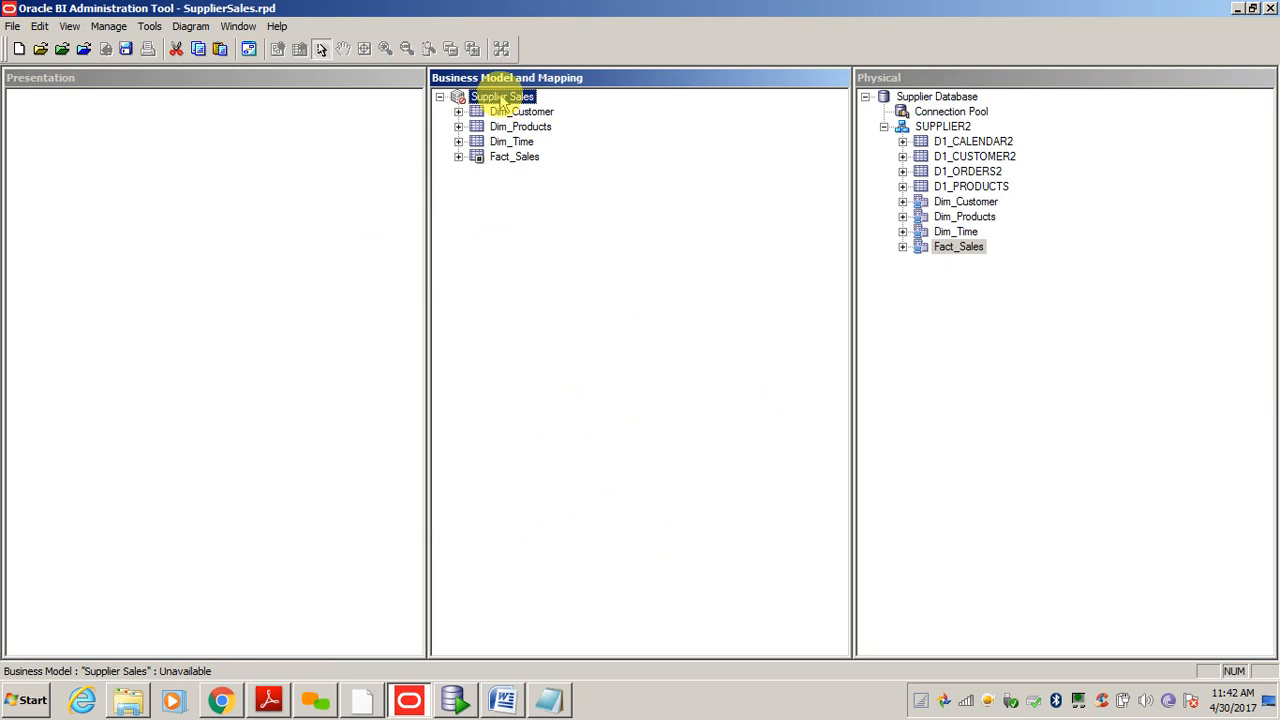
- Show the whole Supplier Sales diagram, move Fact_Sales lower, and edit the Dim_Customer–Fact_Sales join expression
right_click(500, 97)
mouse_move(808, 345)
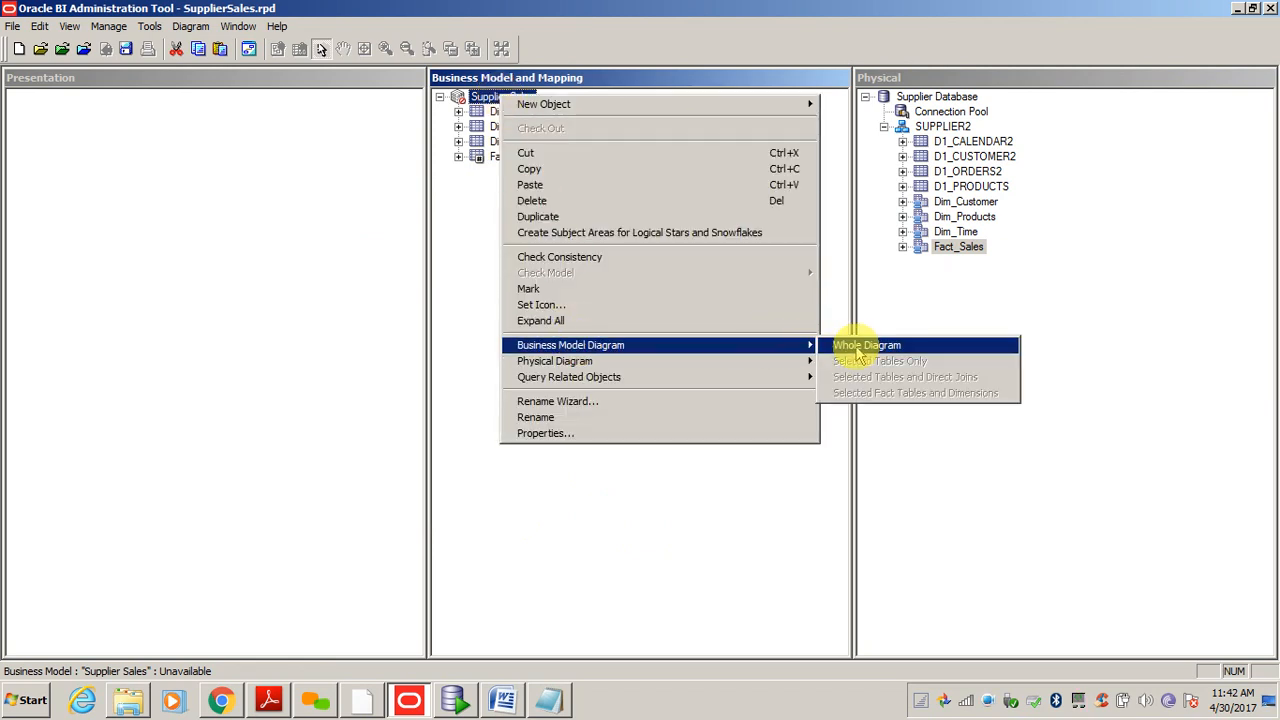
left_click(855, 345)
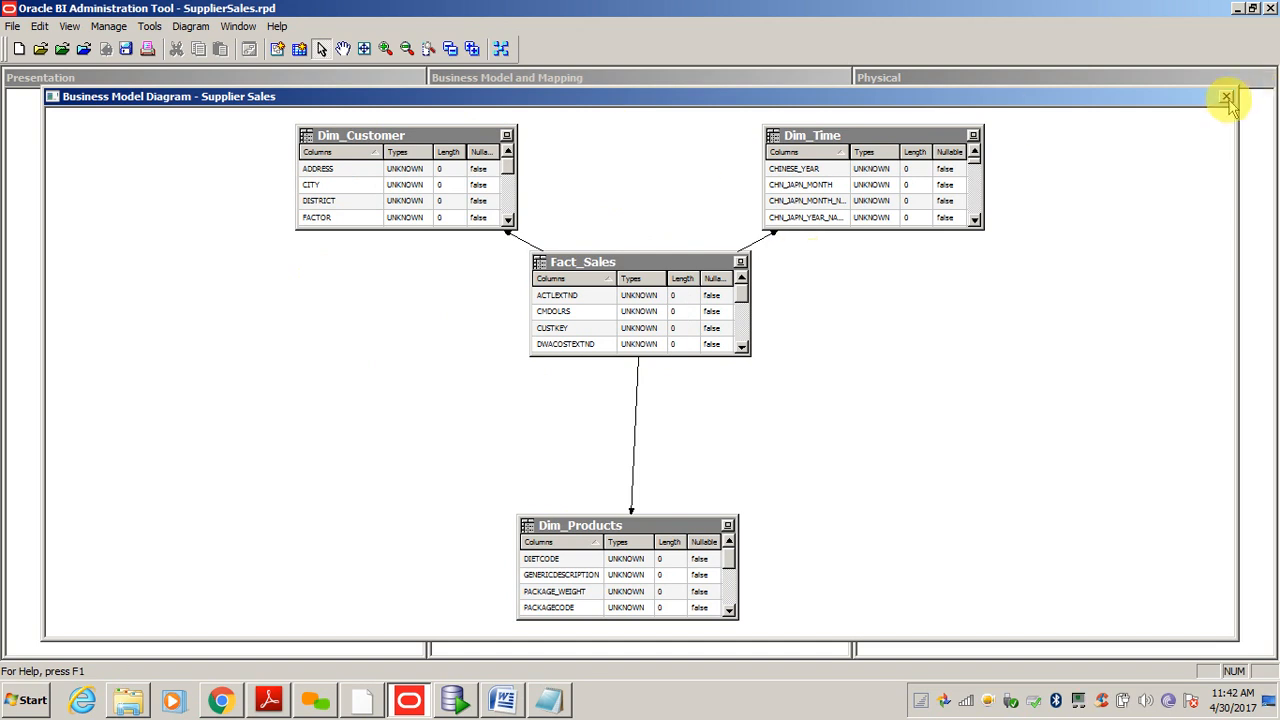
left_click_drag(608, 260, 654, 322)
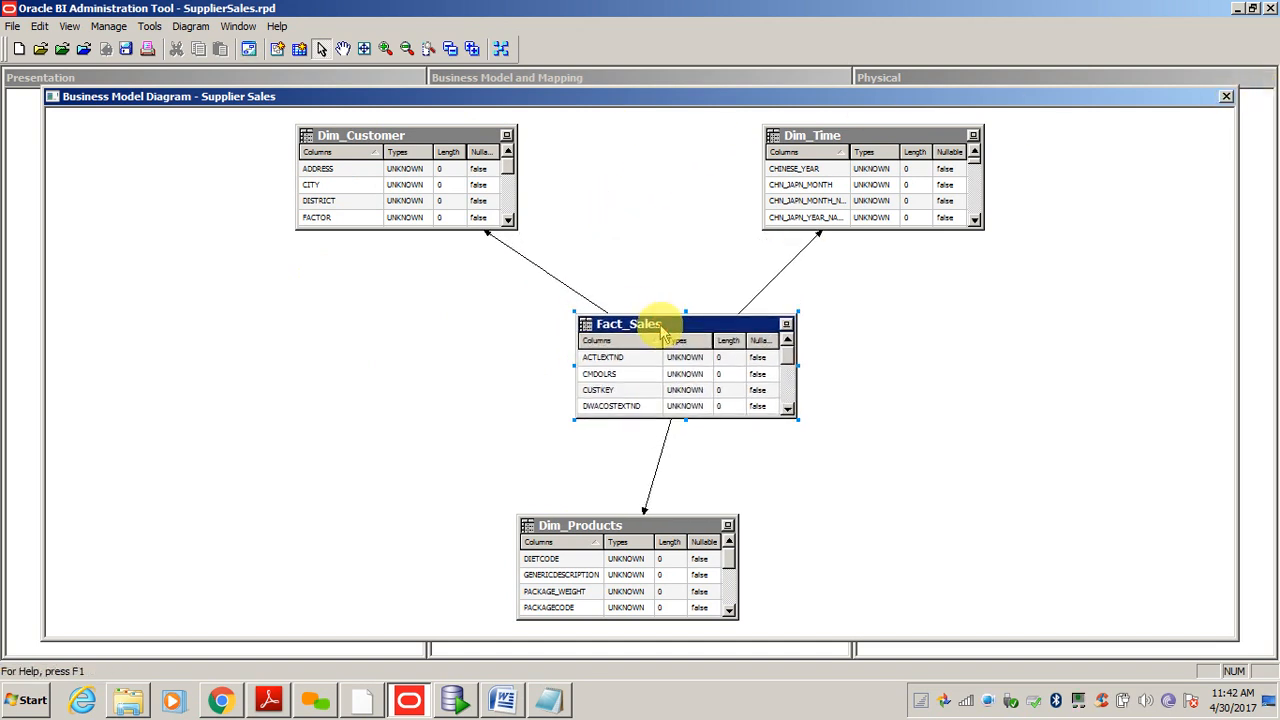
left_click_drag(485, 317, 509, 294)
double_click(543, 270)
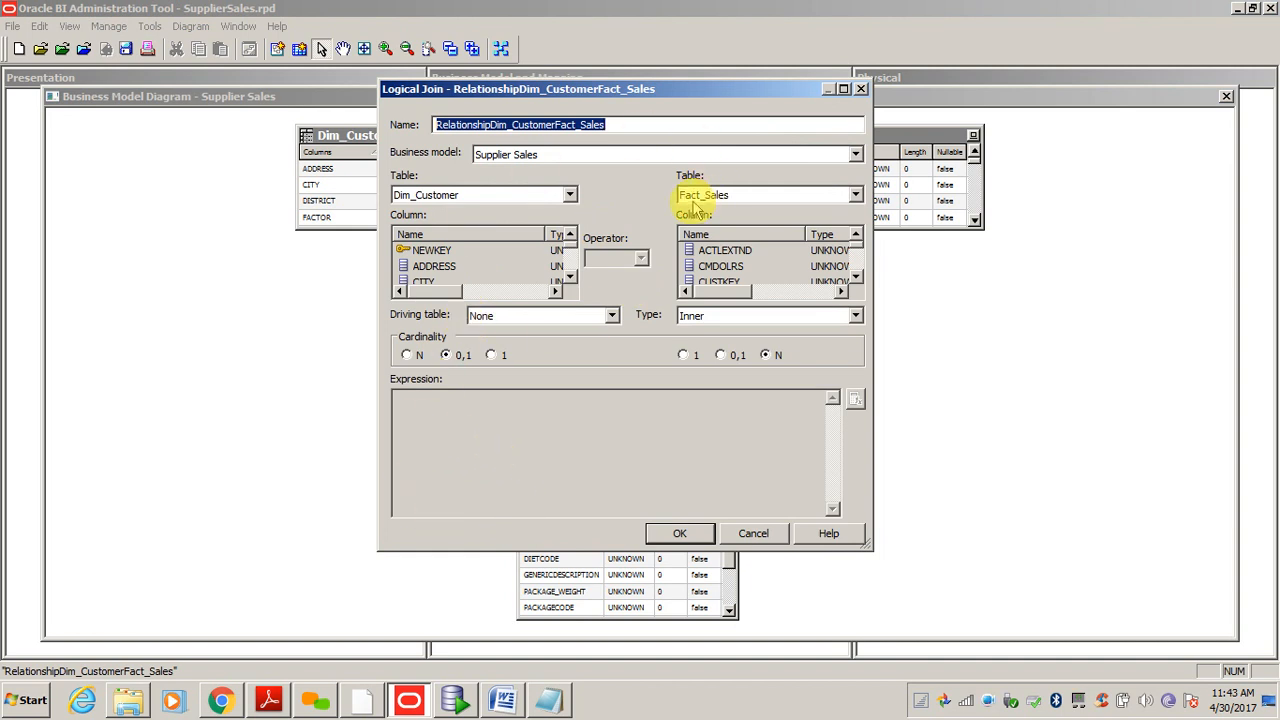
left_click(468, 422)
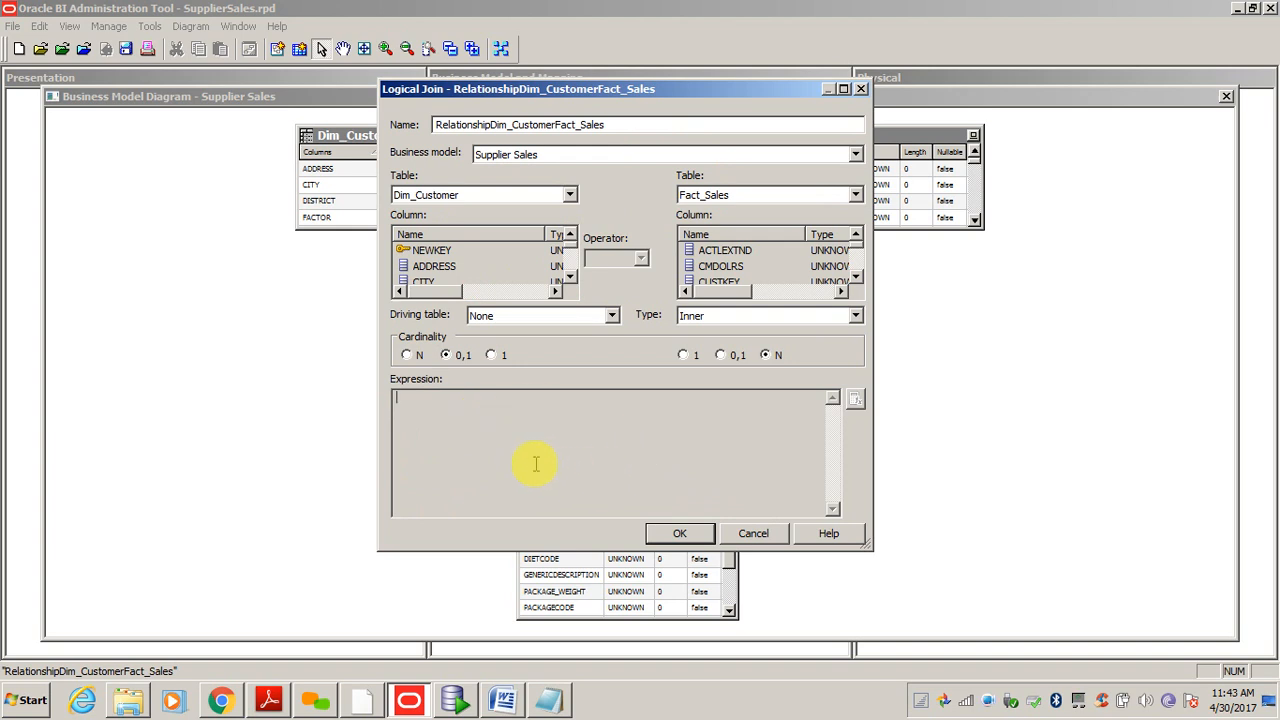
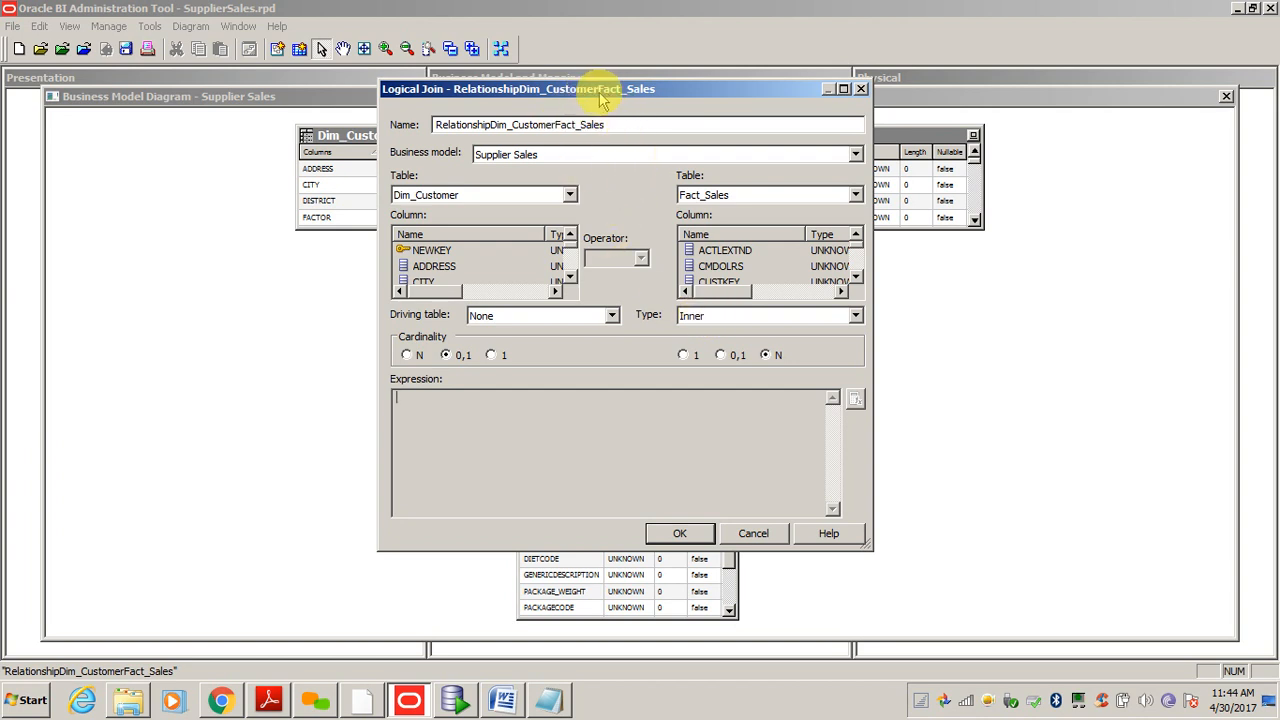
- Keep the Dim_Customer–Fact_Sales logical join type as Inner and confirm the join
left_click_drag(576, 92, 557, 140)
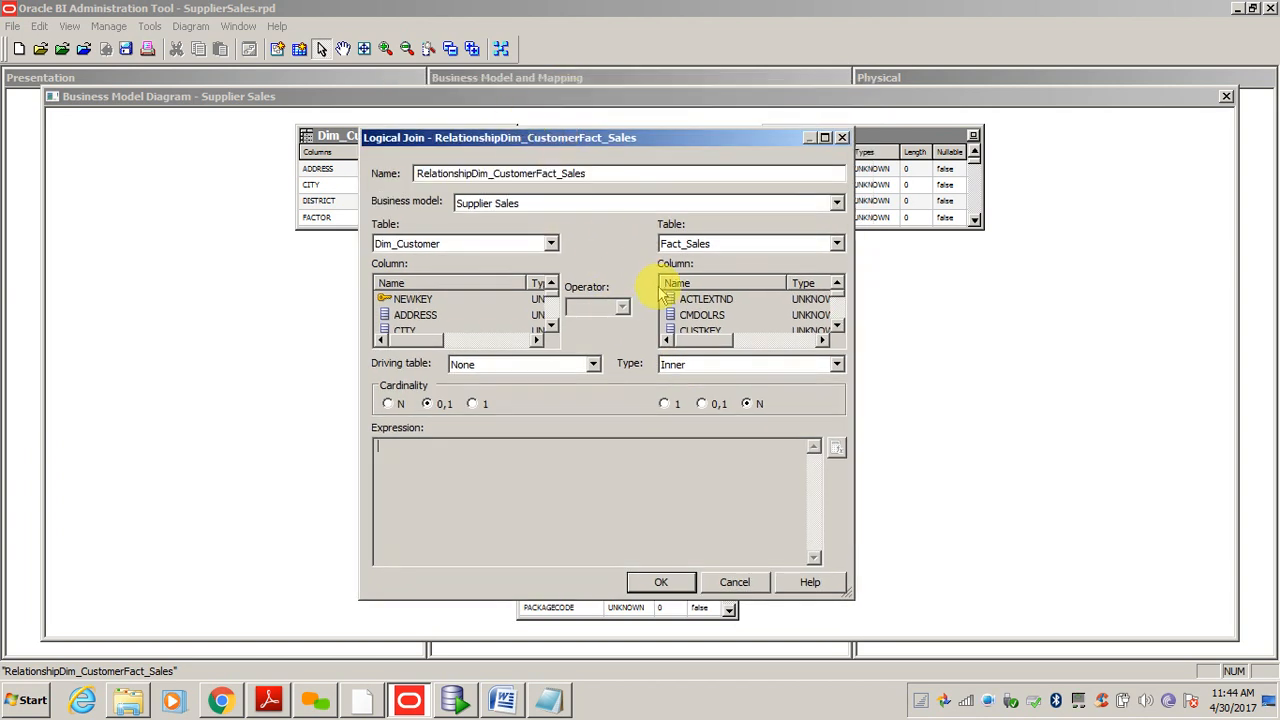
left_click(676, 366)
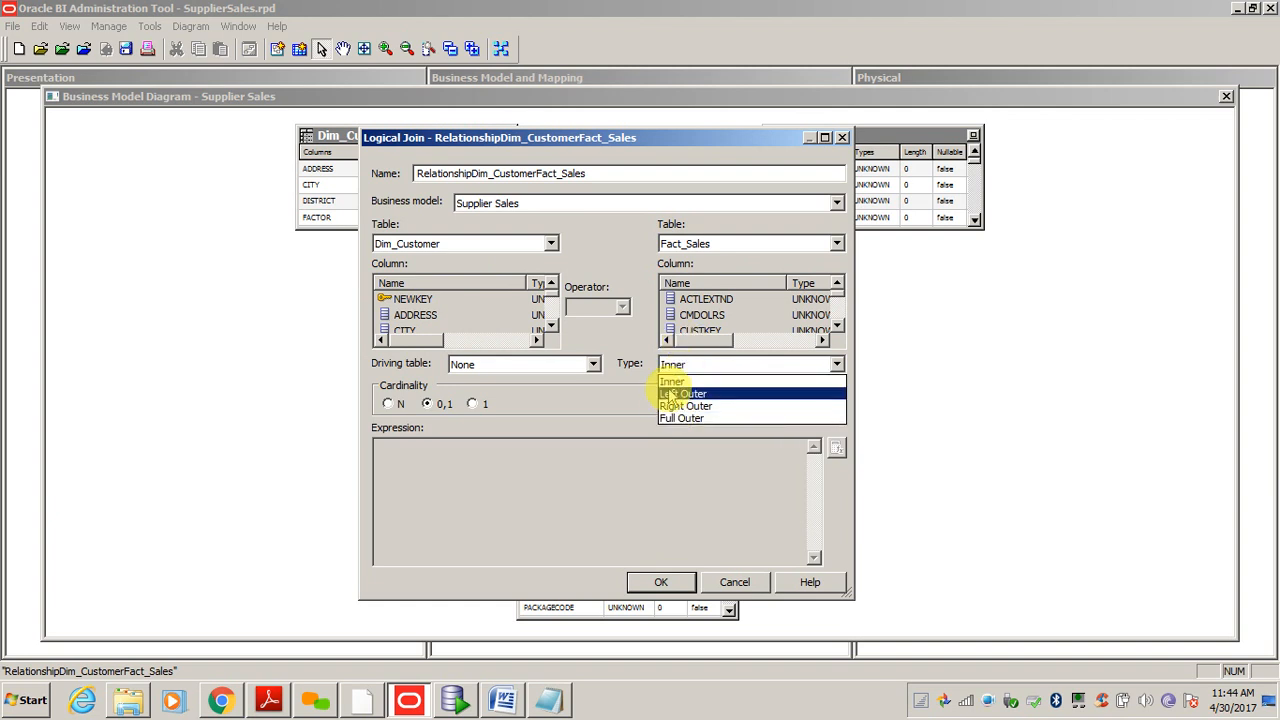
left_click(672, 380)
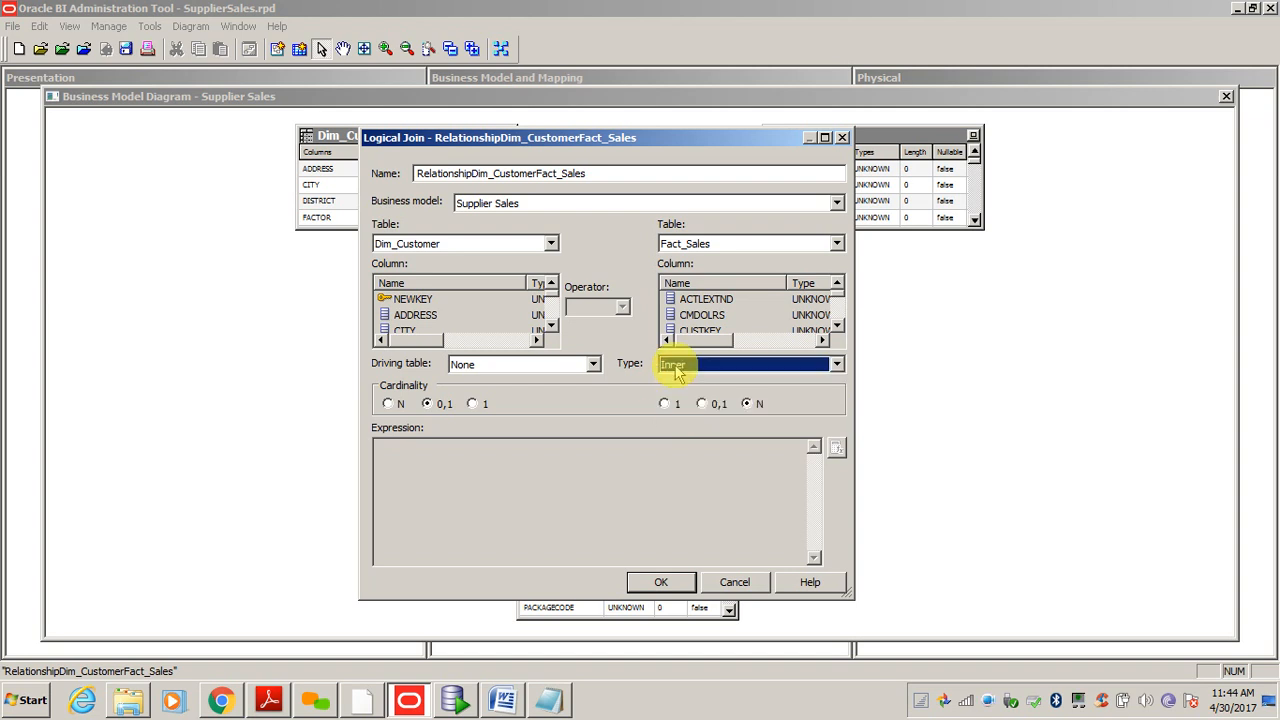
left_click(734, 581)
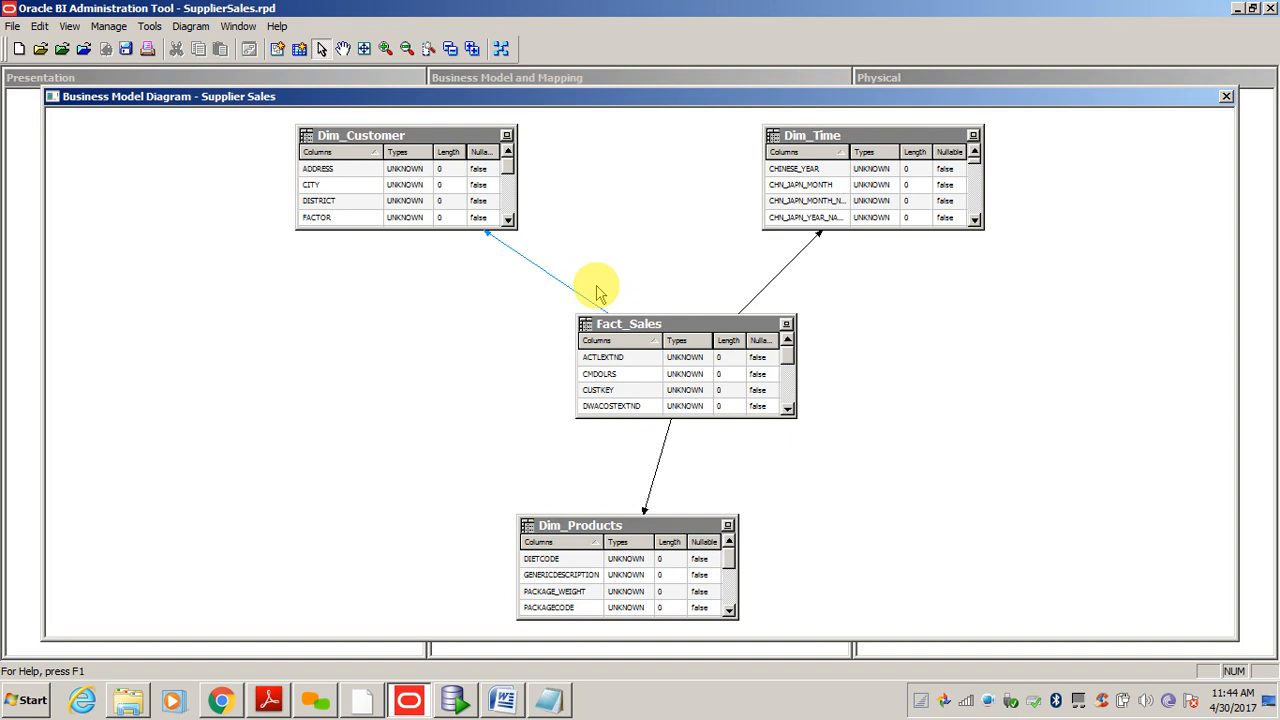
- Collapse all diagram nodes, auto-layout the Supplier Sales diagram, and close it
left_click(610, 236)
left_click(451, 52)
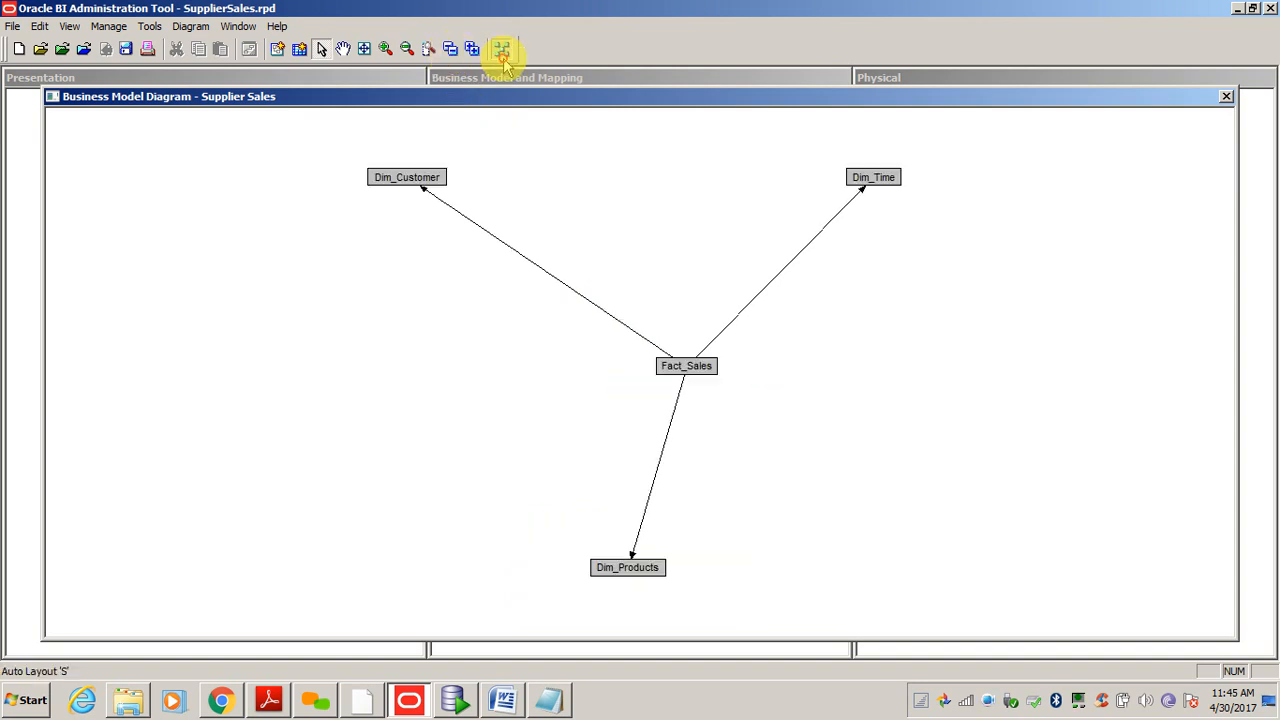
left_click(501, 49)
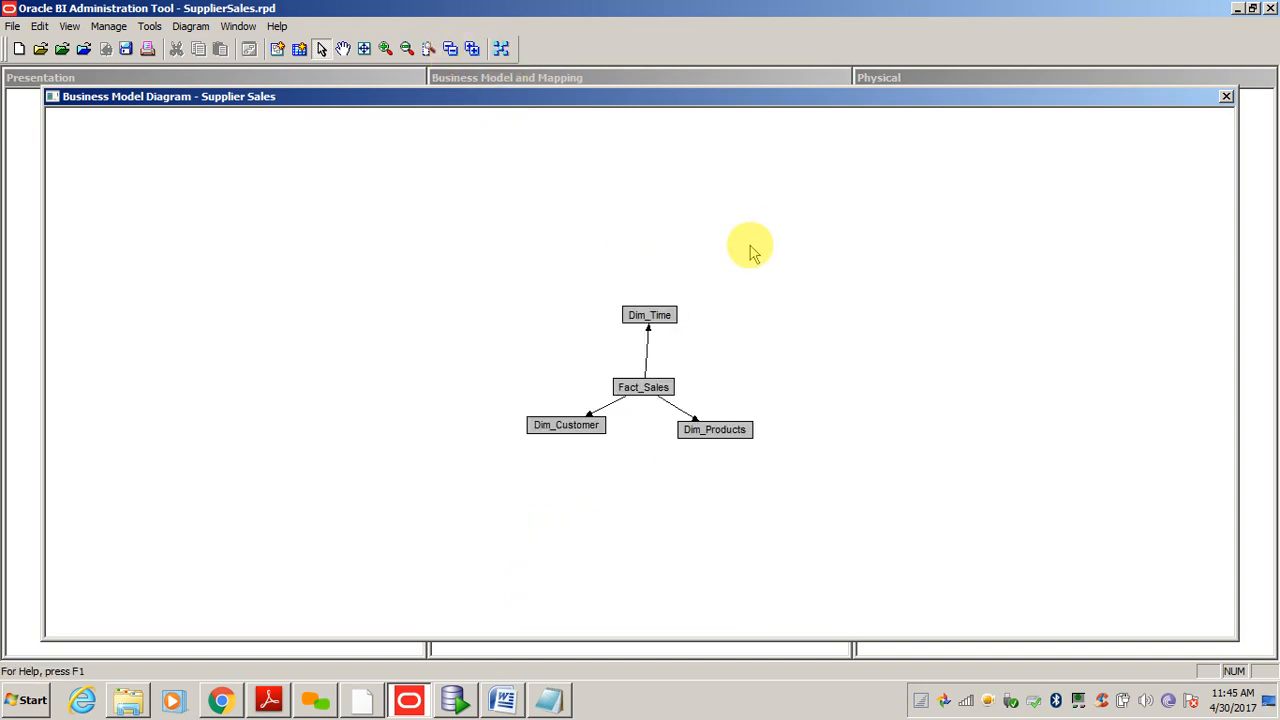
left_click(1226, 96)
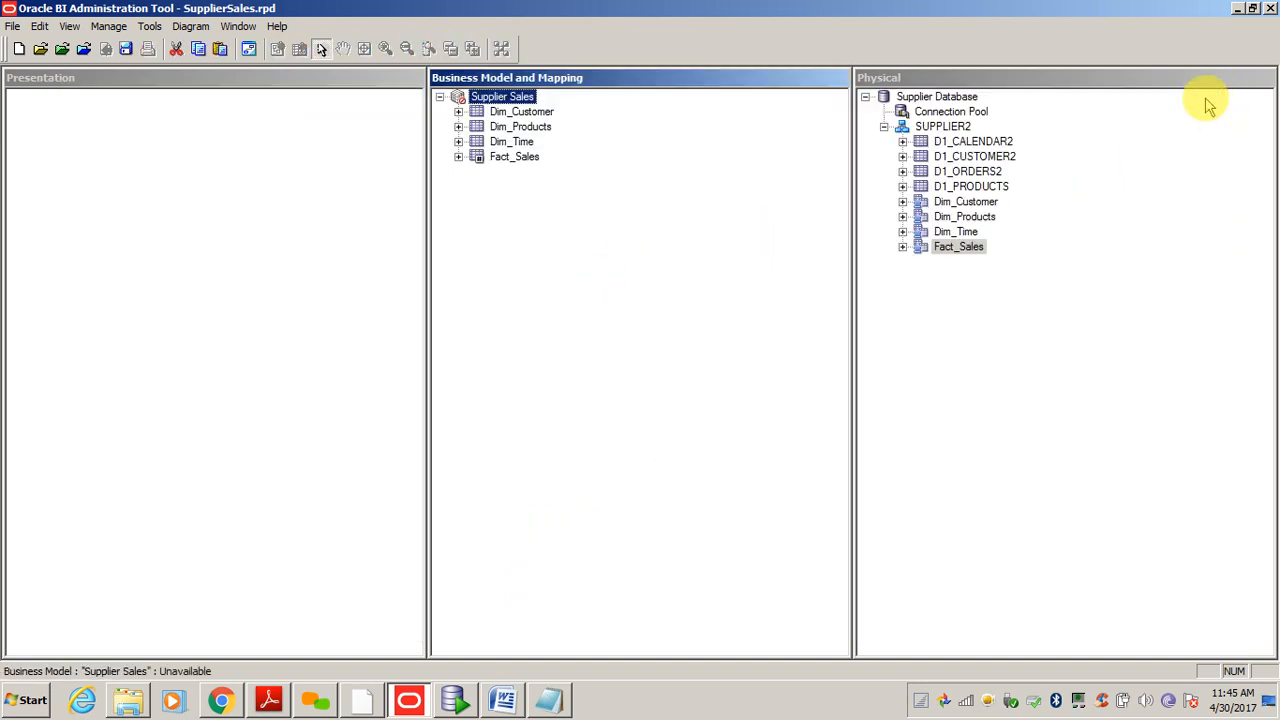
left_click(560, 248)
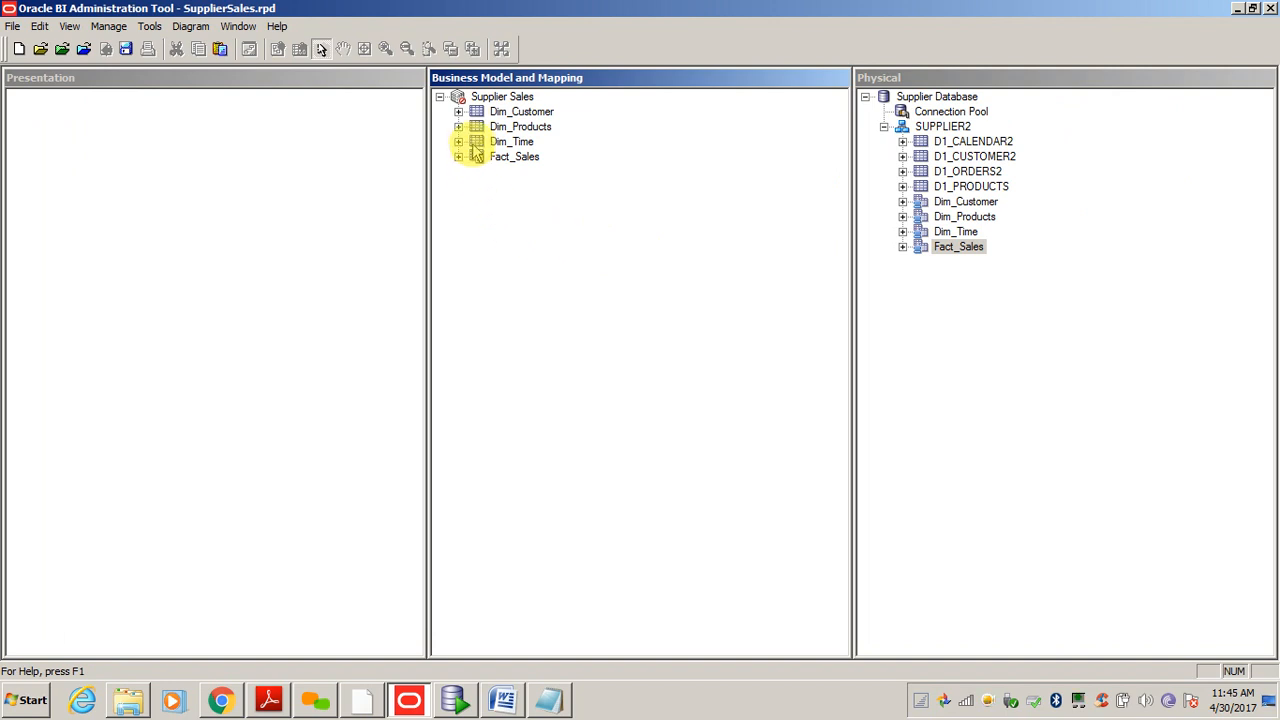
- Expand Dim_Customer and select its columns from ADDRESS through ZIP_CODE
left_click(458, 111)
left_click(524, 144)
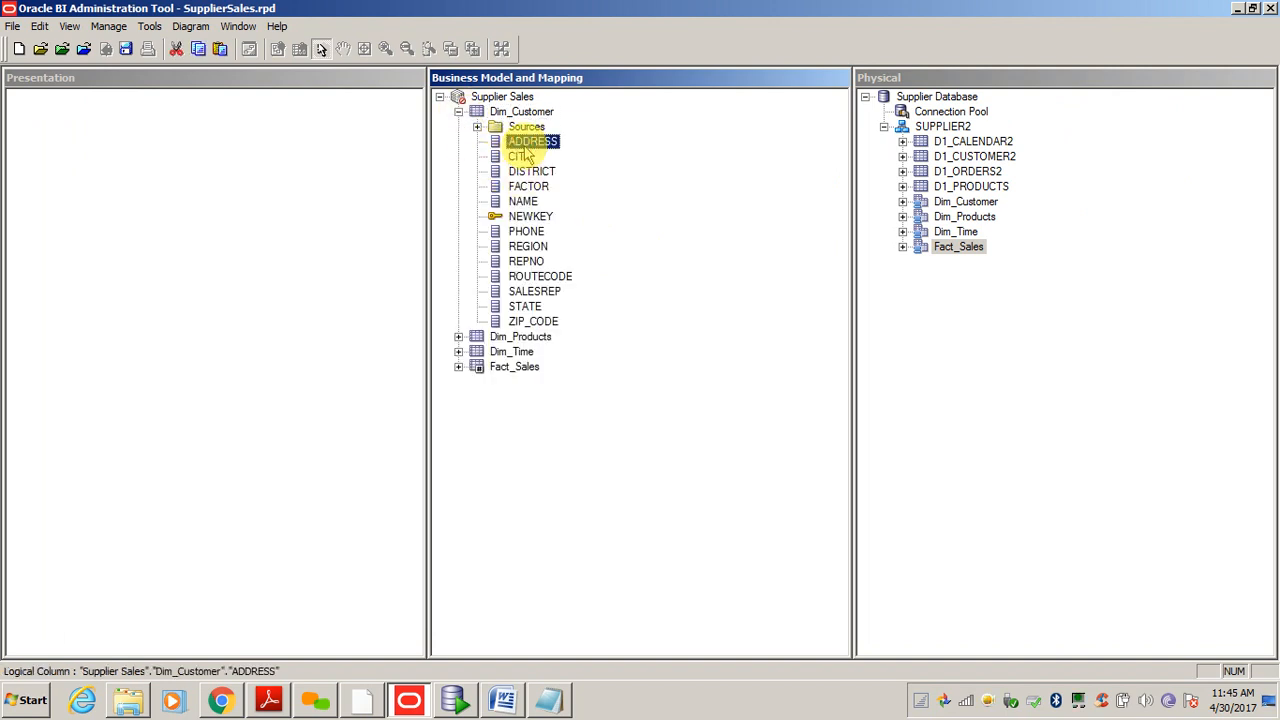
left_click(522, 189)
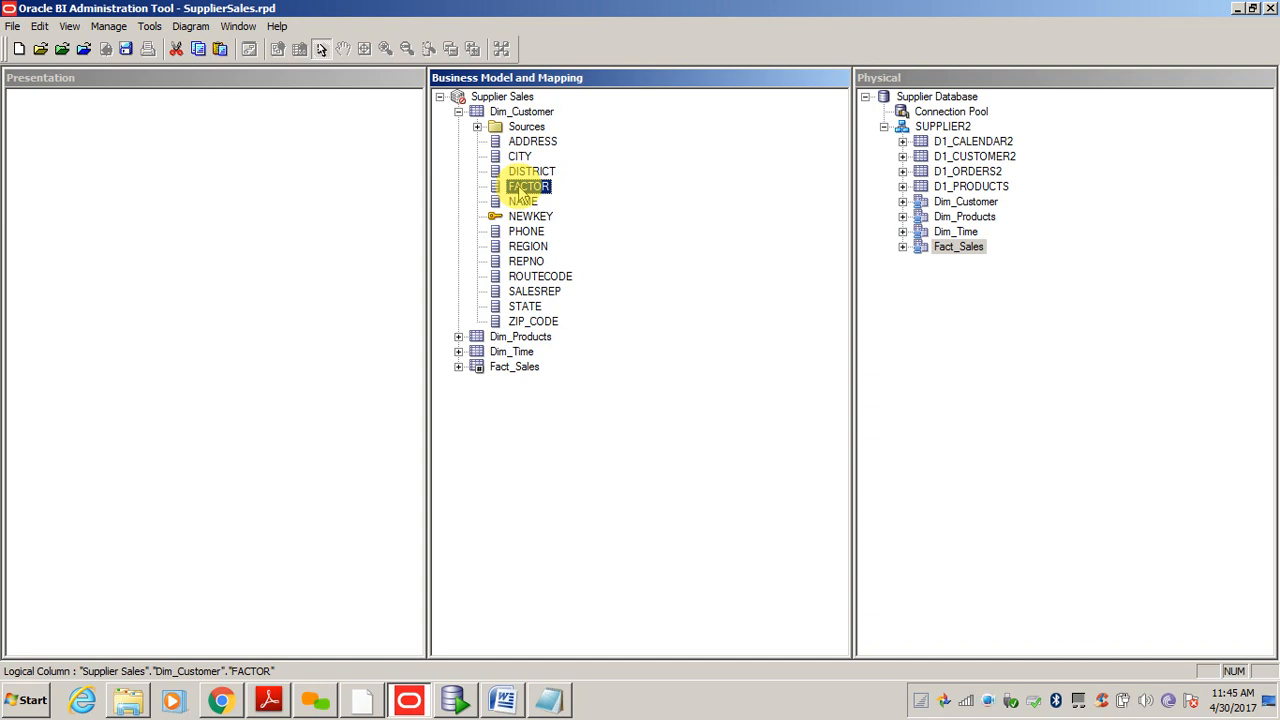
left_click(530, 141)
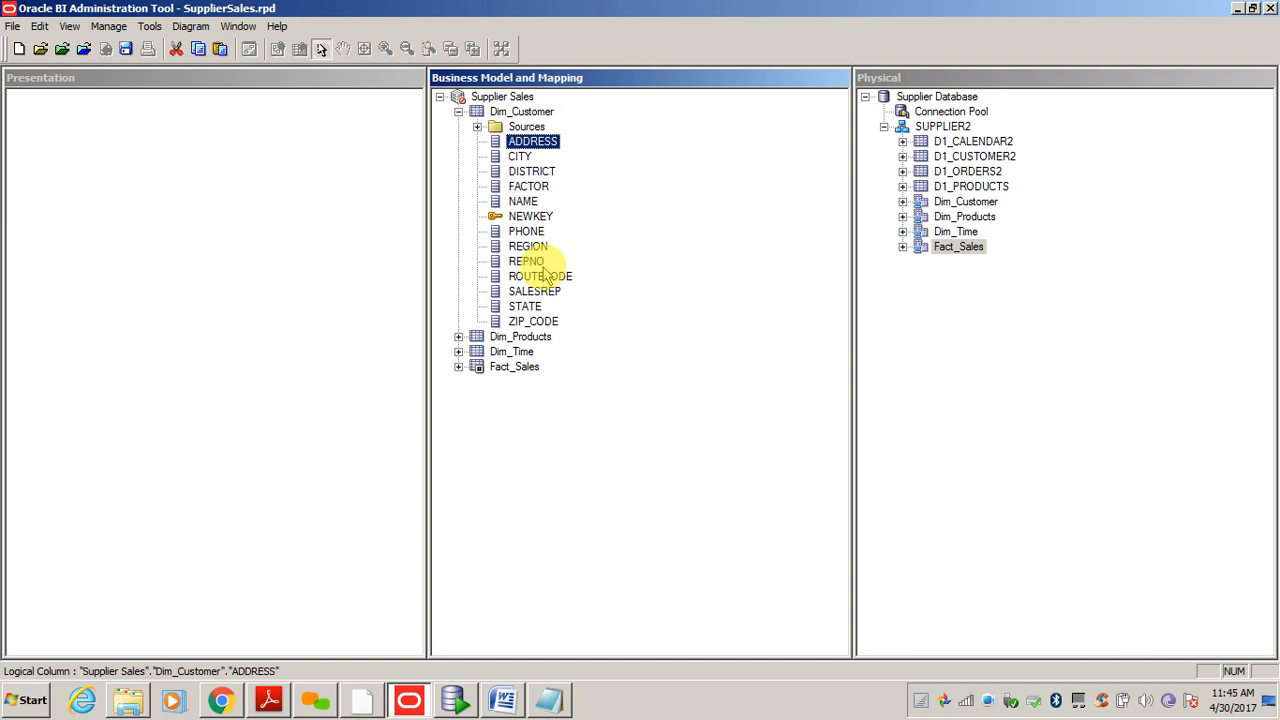
left_click(84, 195)
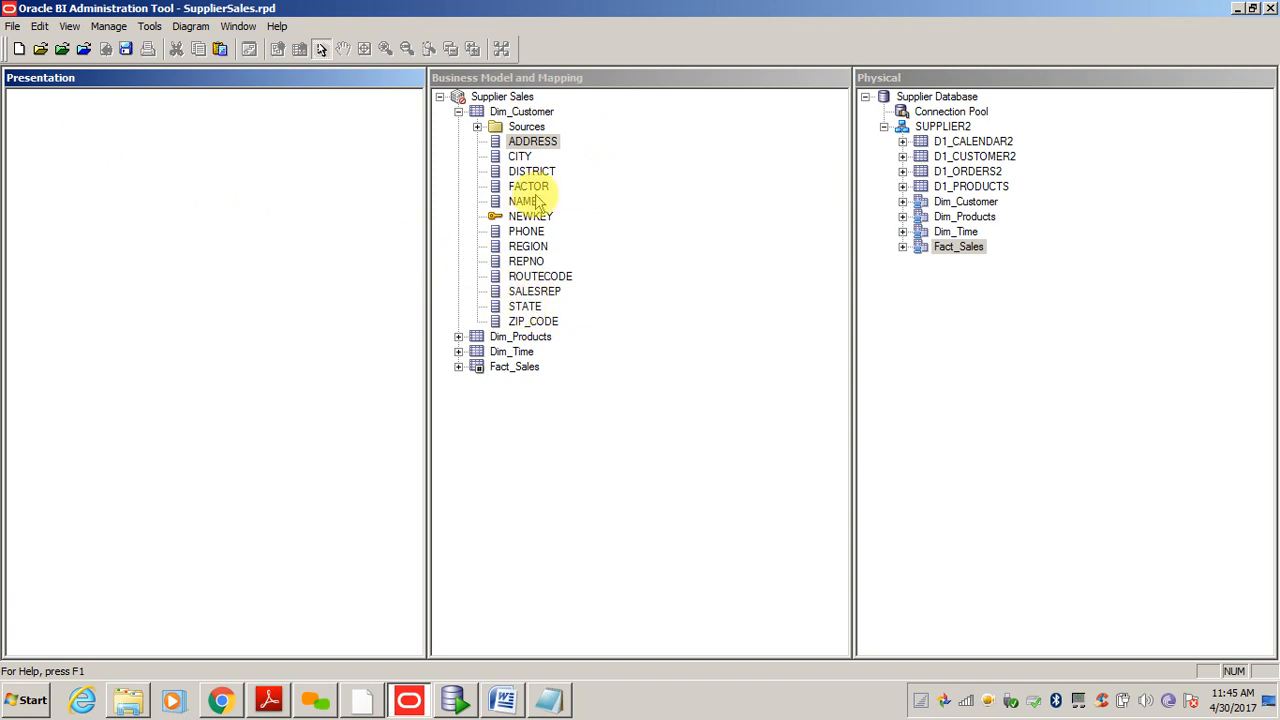
left_click(532, 321, "shift")
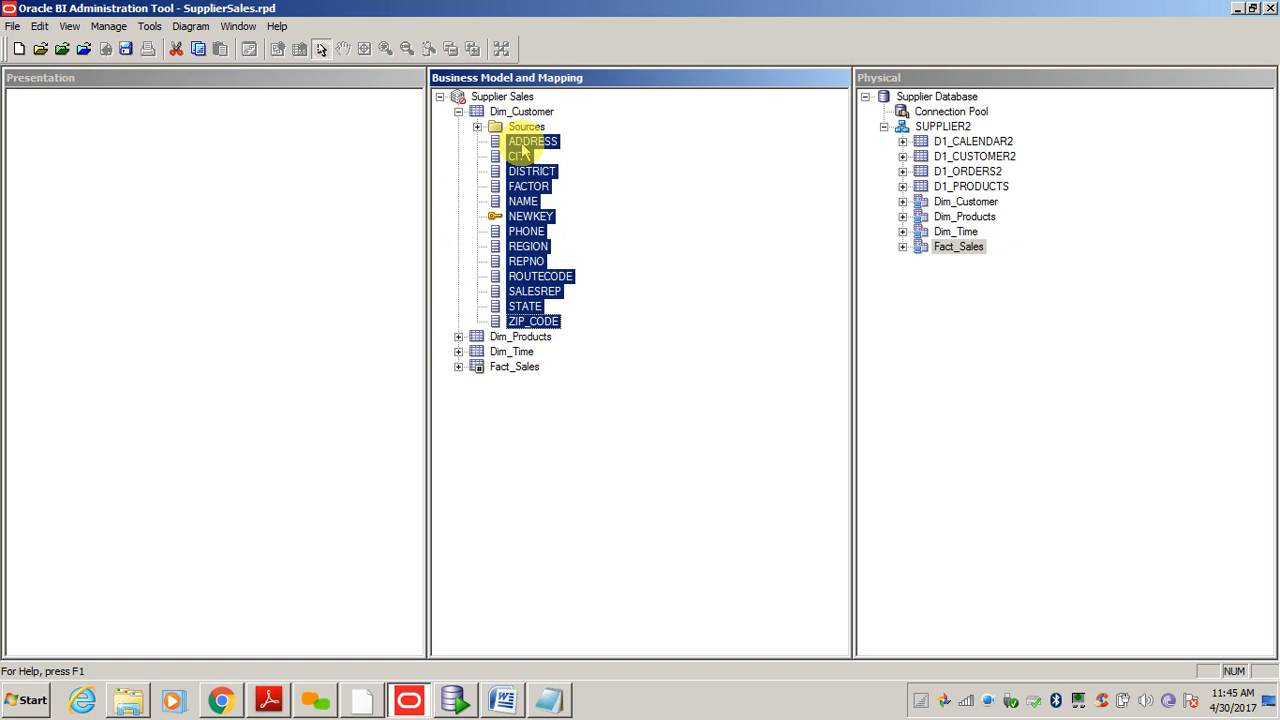
- Start the Rename Wizard on the Dim_Customer columns with underscore-to-space, lowercase and capitalise-each-word rules
right_click(519, 312)
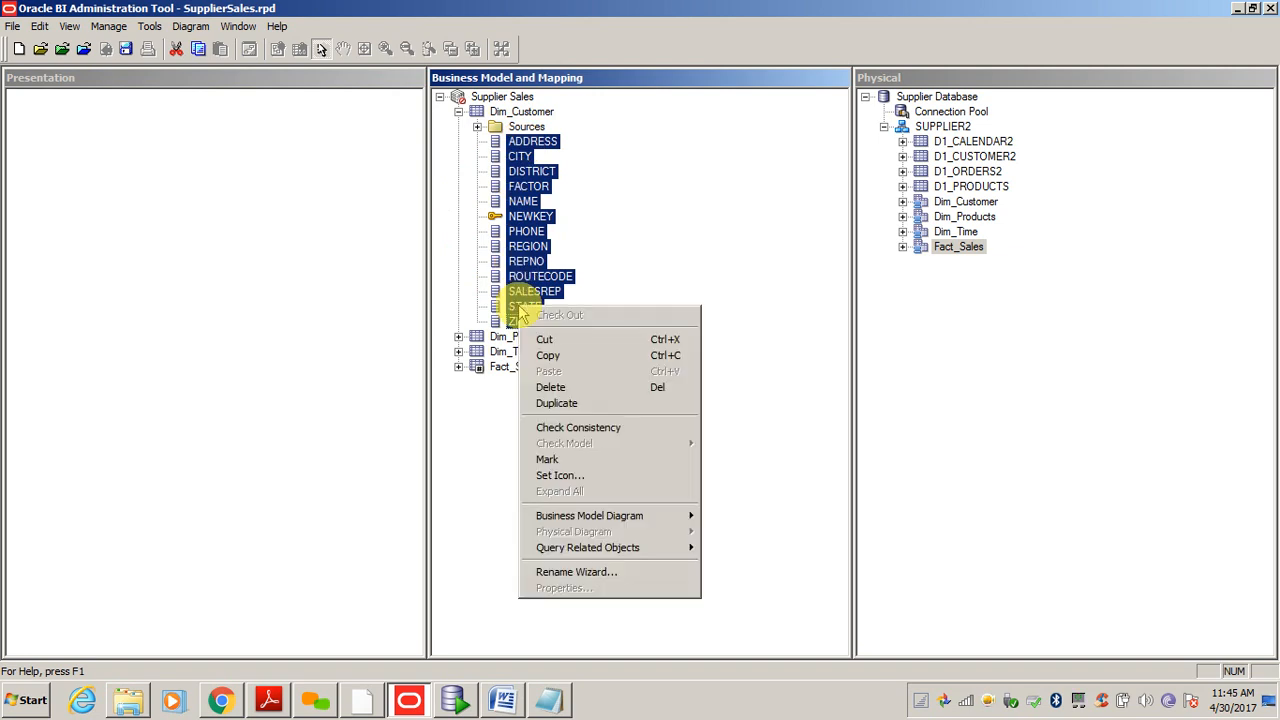
left_click(564, 577)
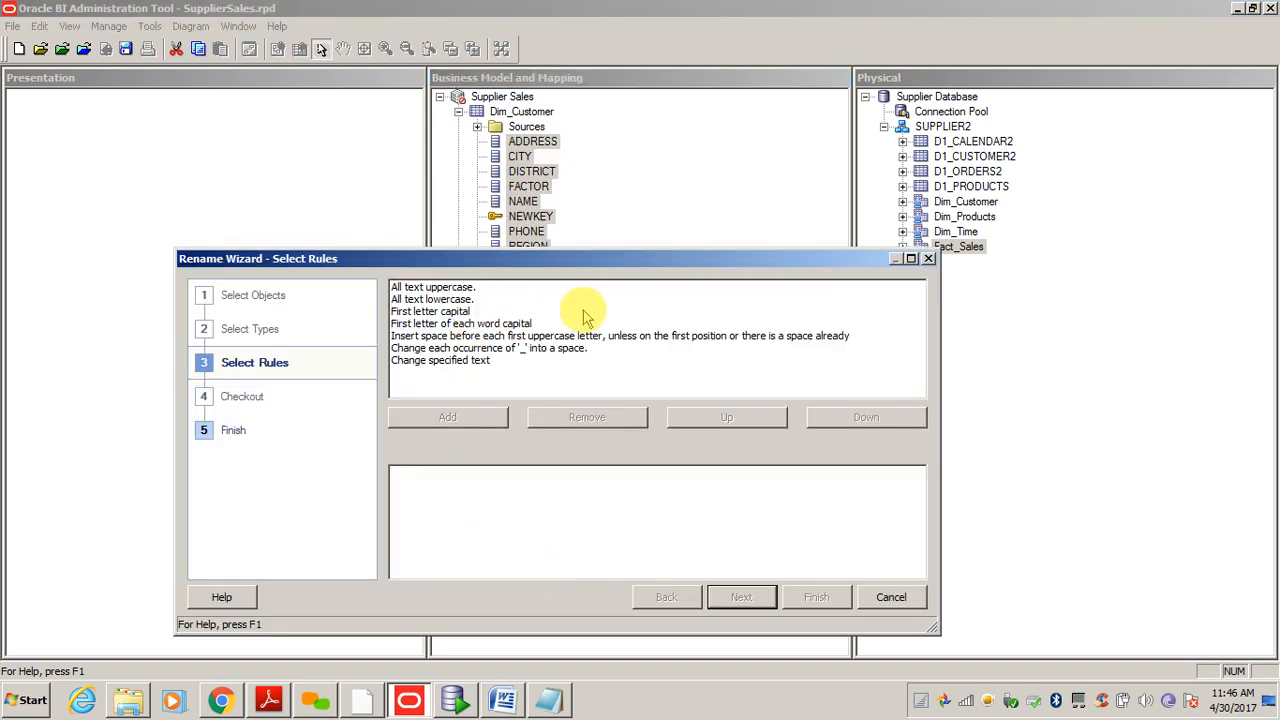
left_click_drag(476, 252, 454, 196)
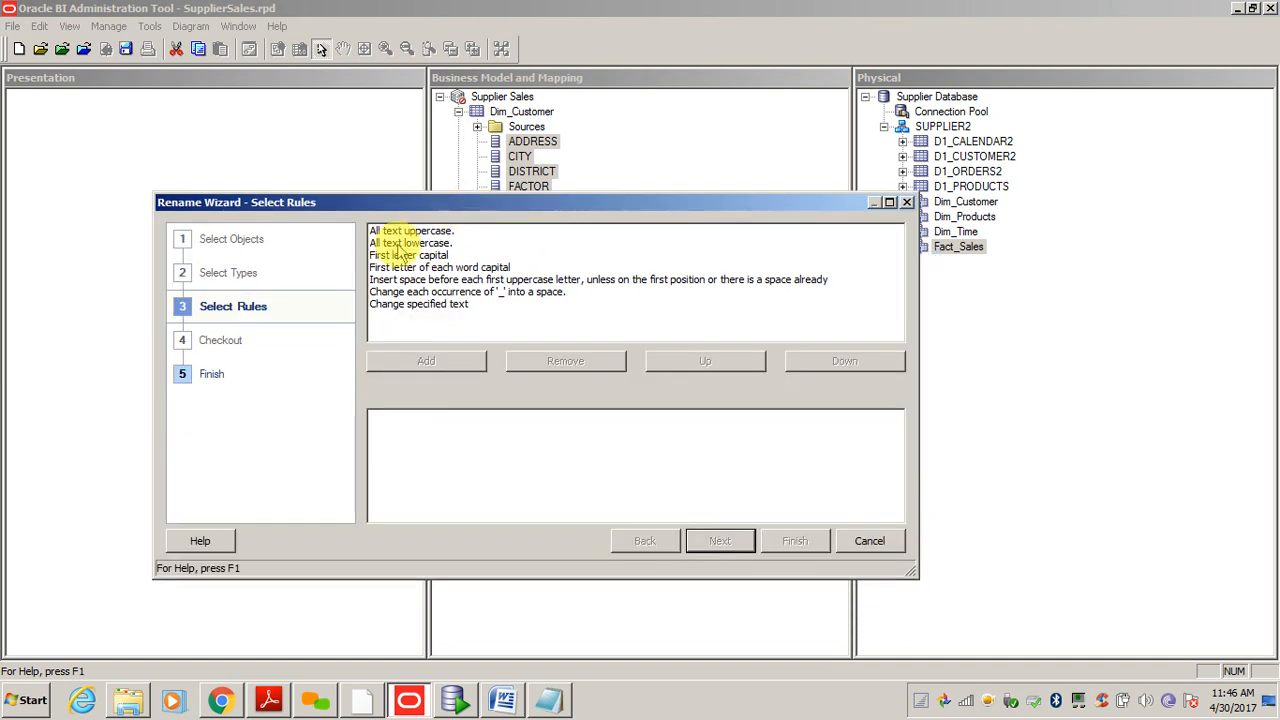
left_click(410, 280)
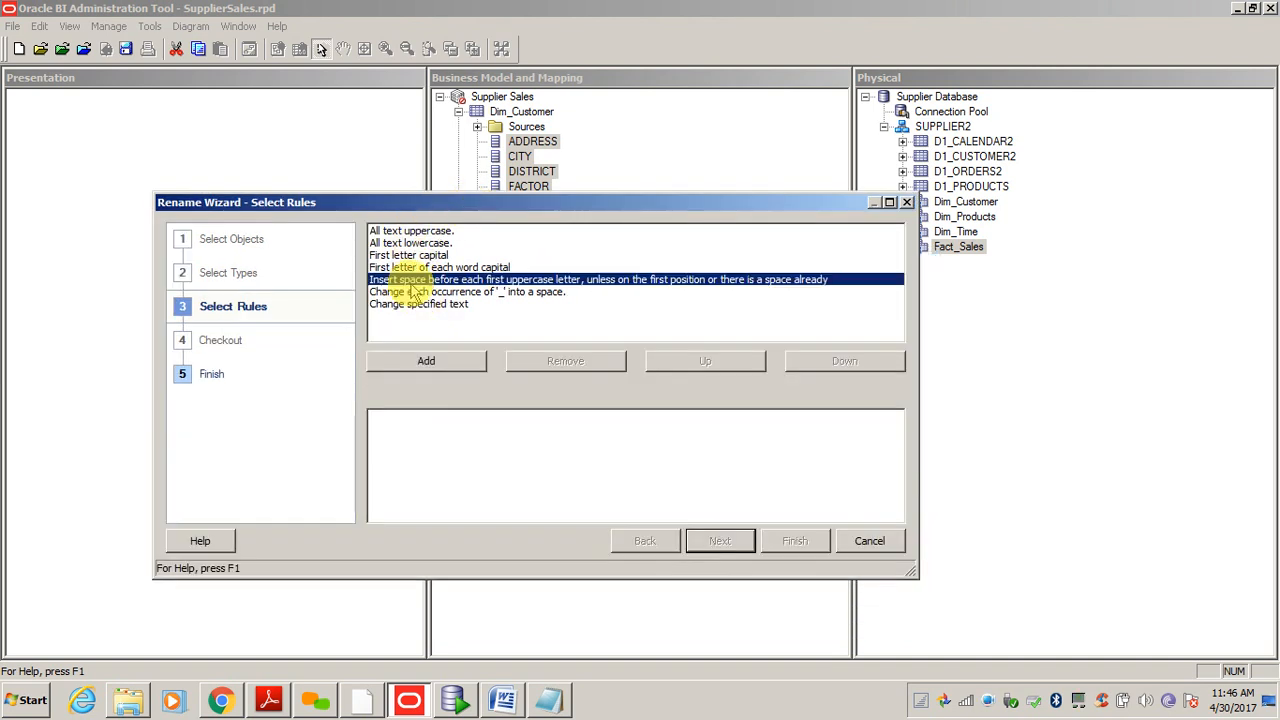
left_click_drag(467, 202, 549, 362)
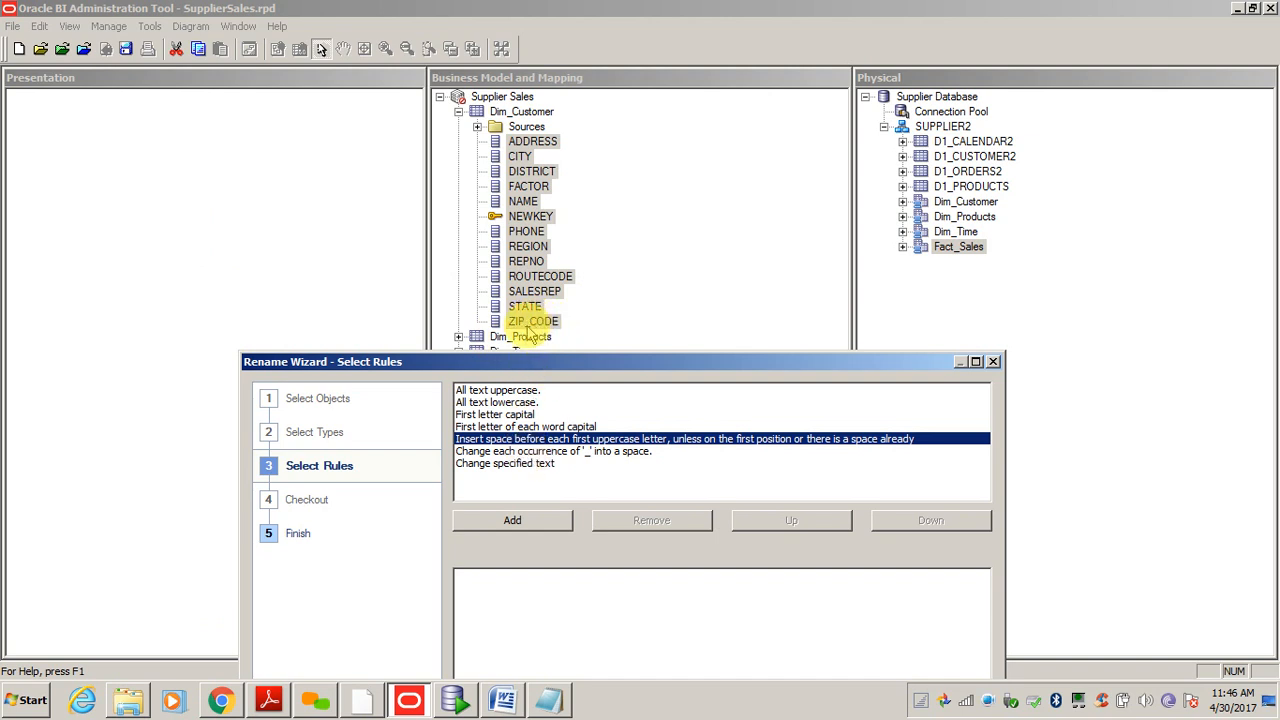
left_click(578, 452)
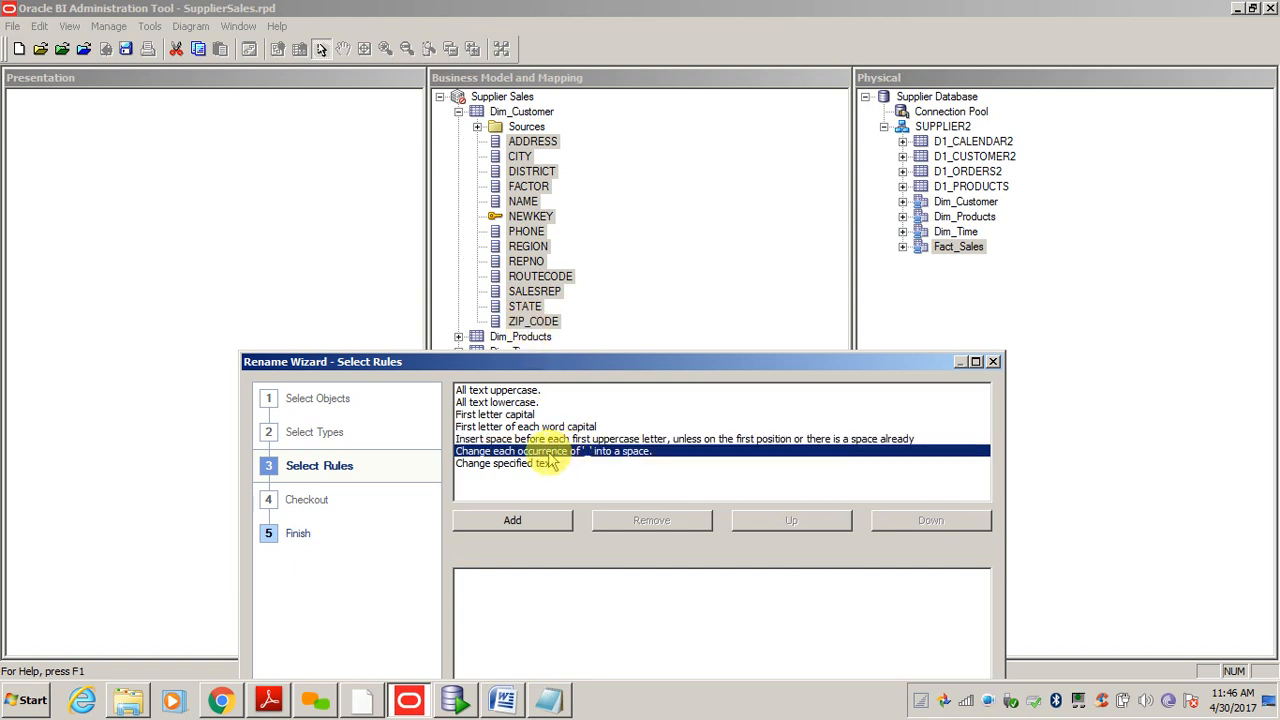
double_click(548, 455)
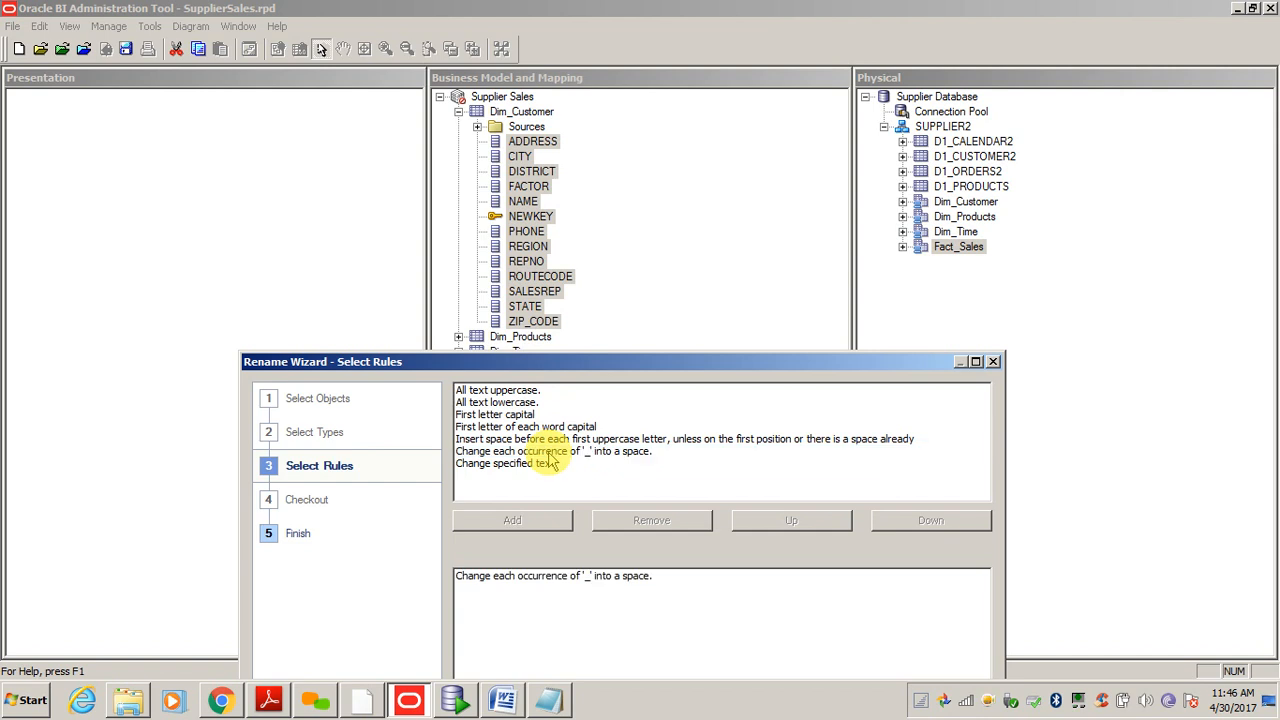
left_click(500, 402)
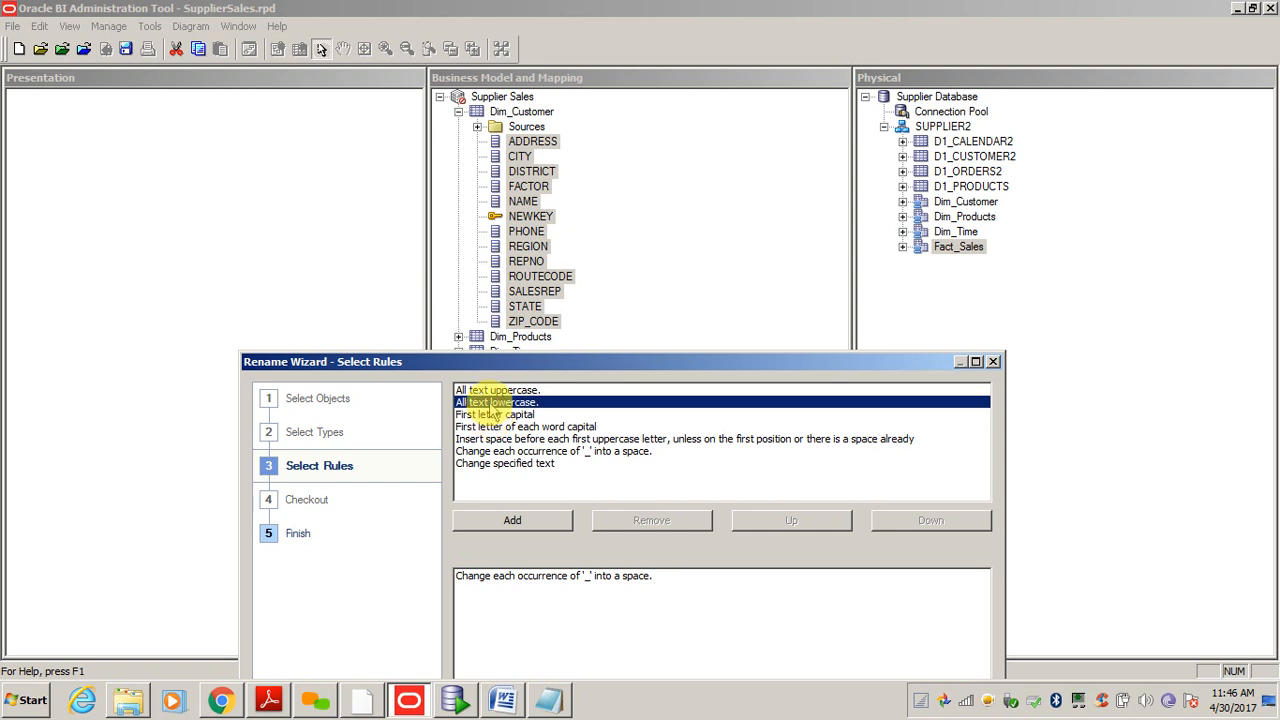
double_click(490, 403)
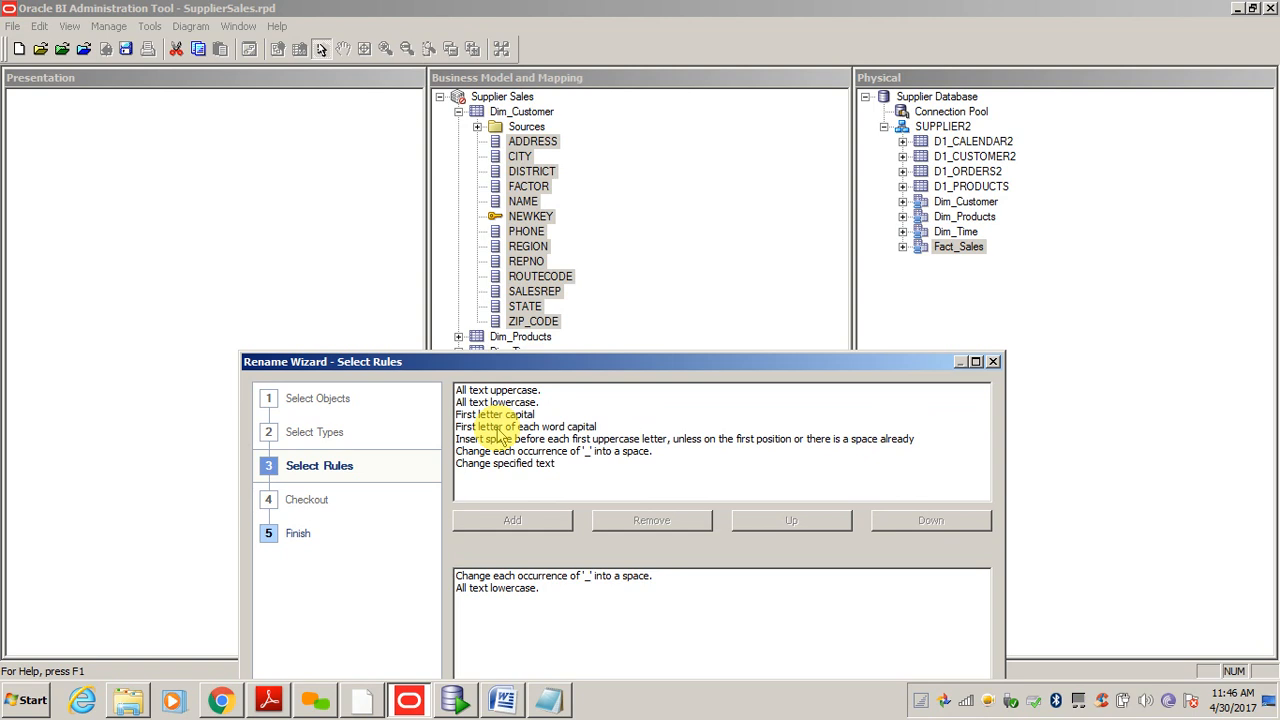
left_click(492, 428)
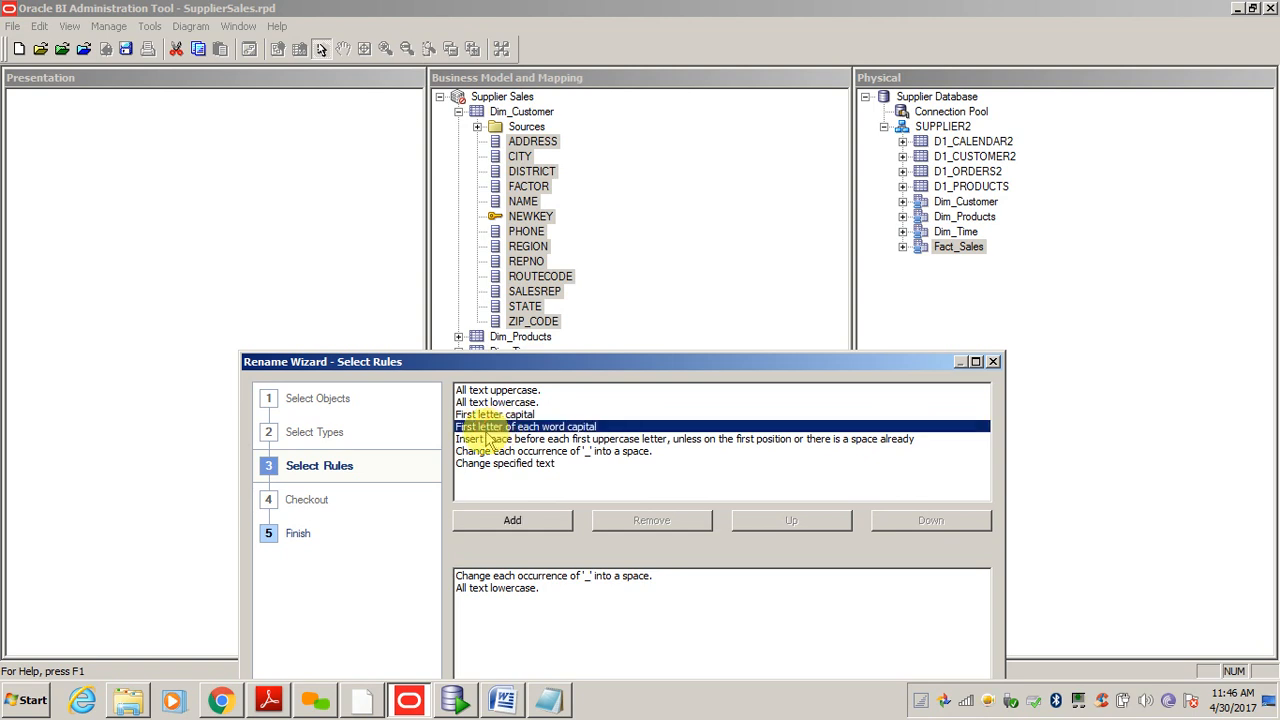
double_click(488, 428)
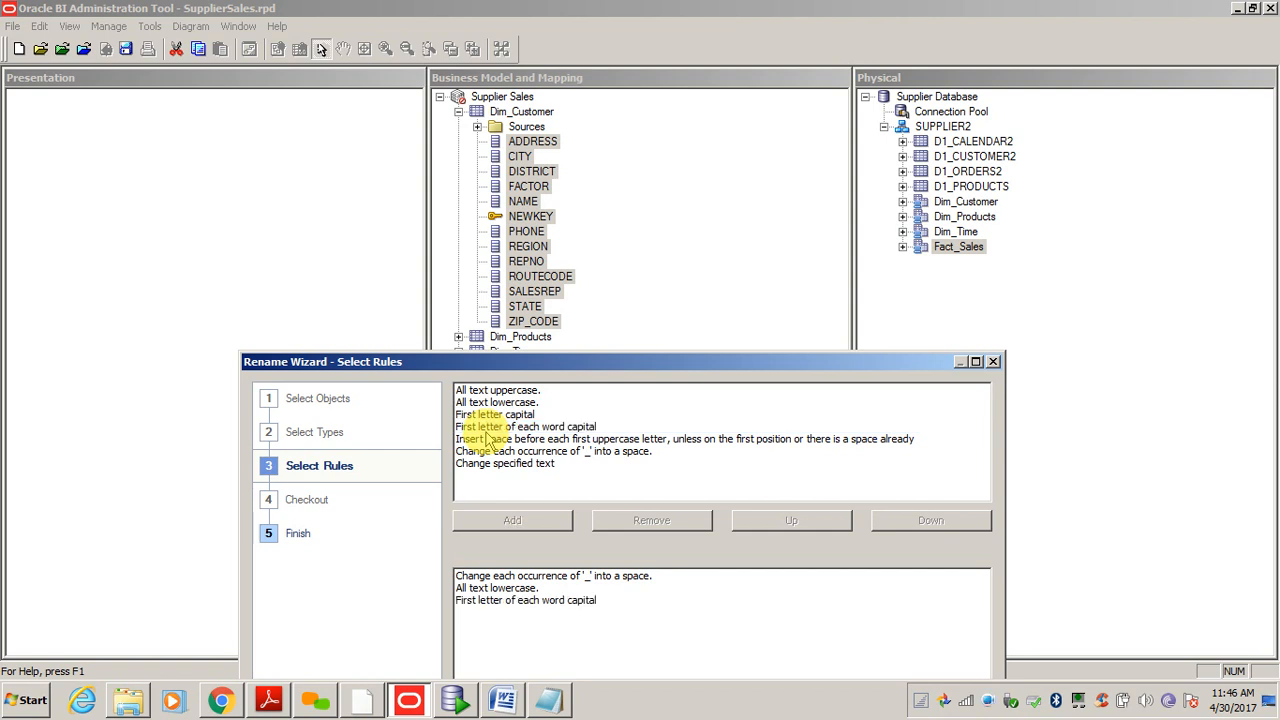
left_click_drag(557, 370, 482, 140)
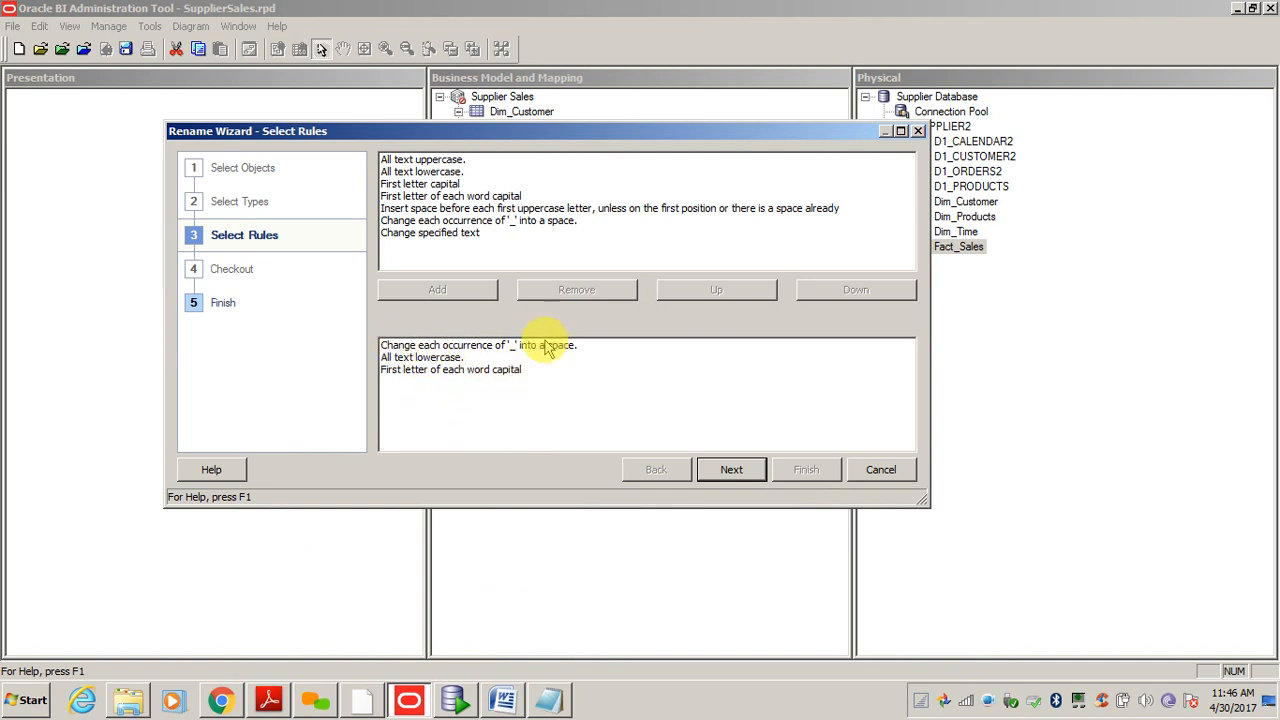
- Review the rename preview and apply mixed-case names like Address, Newkey and Zip Code
left_click(732, 471)
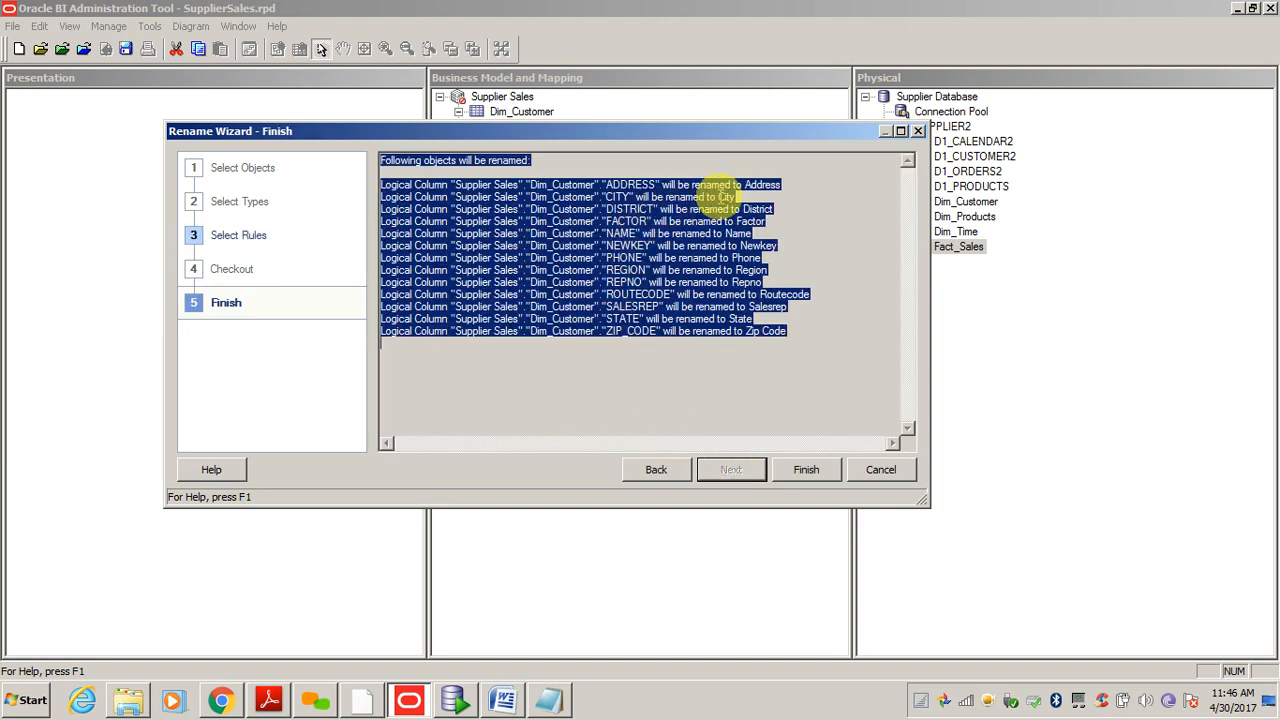
left_click(712, 198)
left_click_drag(628, 186, 655, 186)
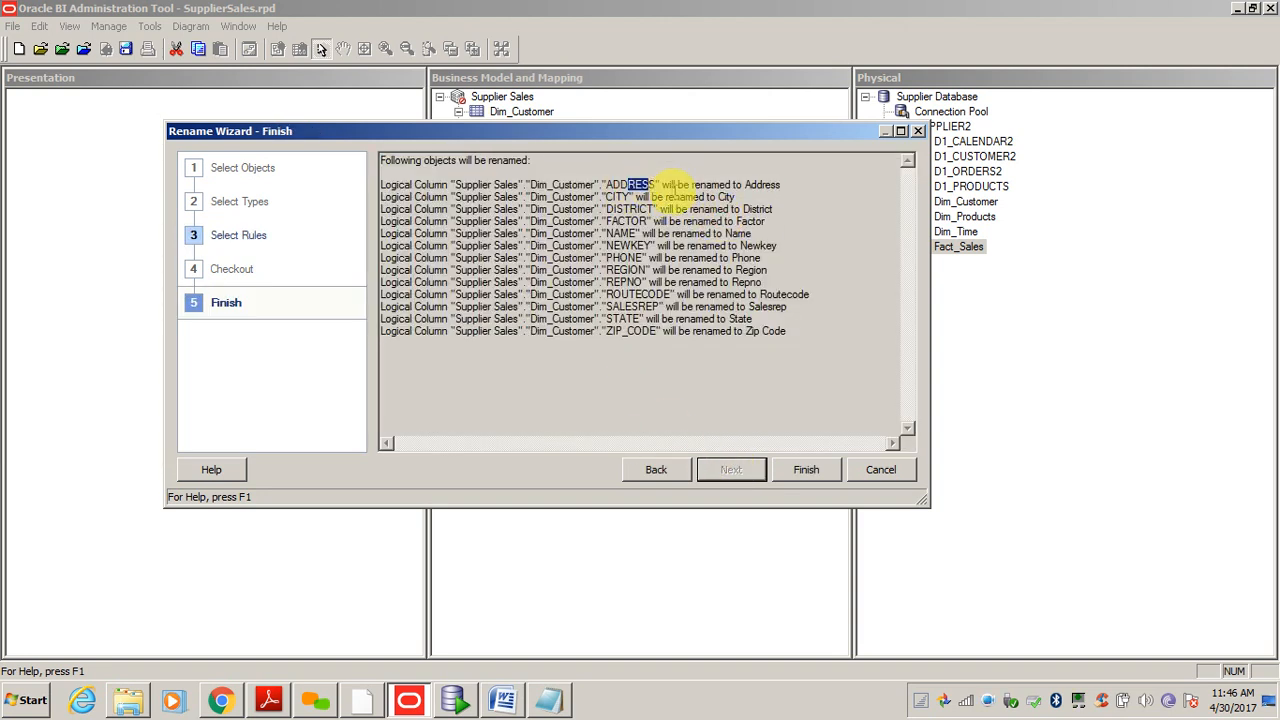
left_click(666, 185)
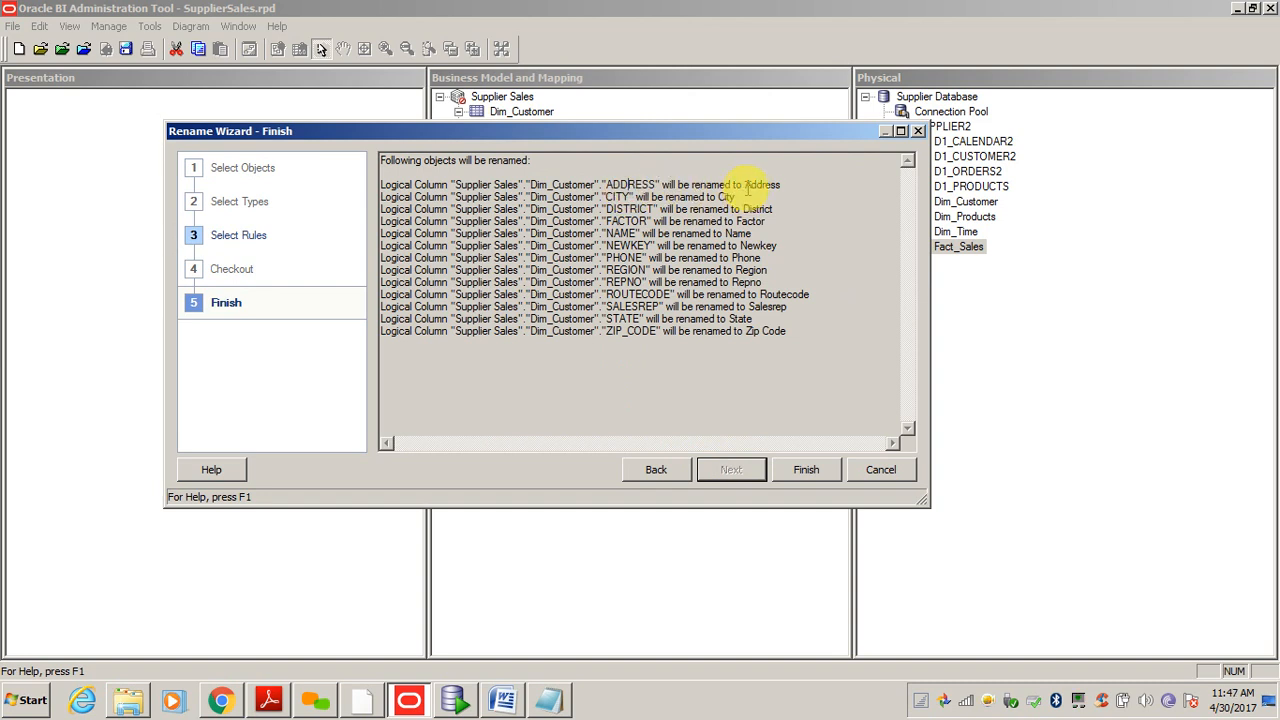
left_click_drag(747, 187, 776, 187)
left_click(632, 198)
left_click(748, 199)
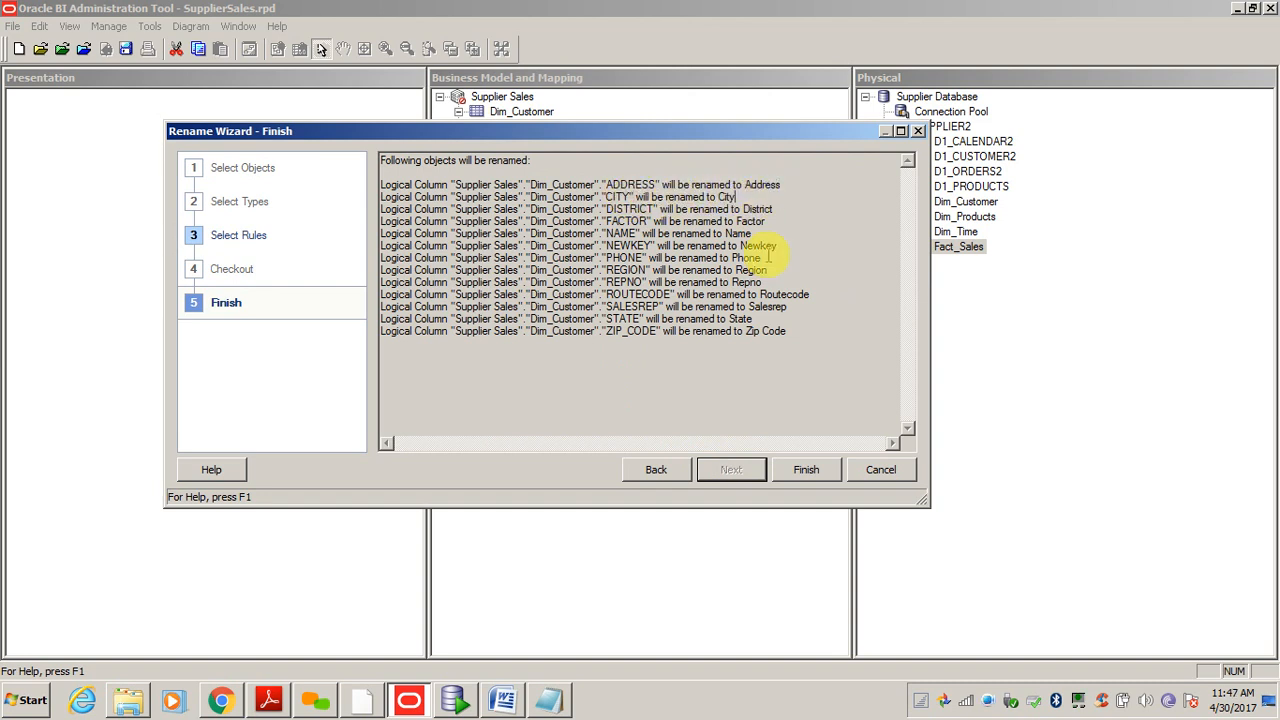
left_click_drag(808, 325, 700, 205)
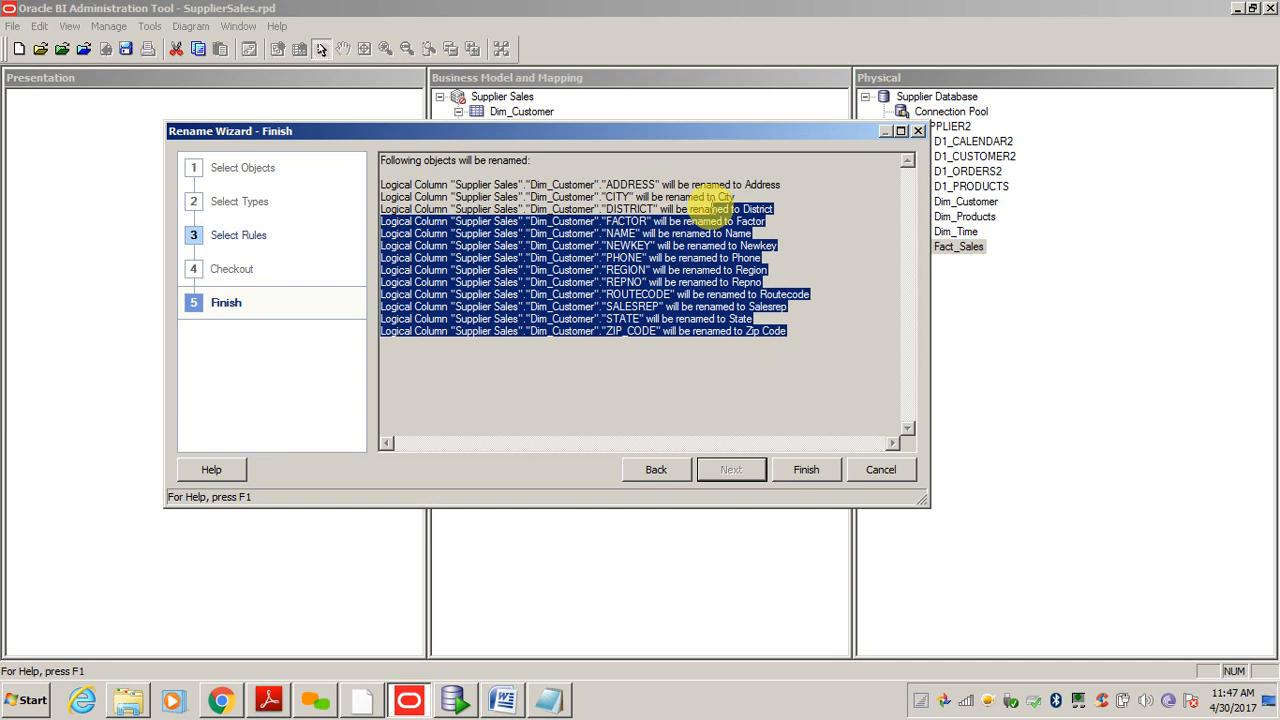
left_click(752, 318)
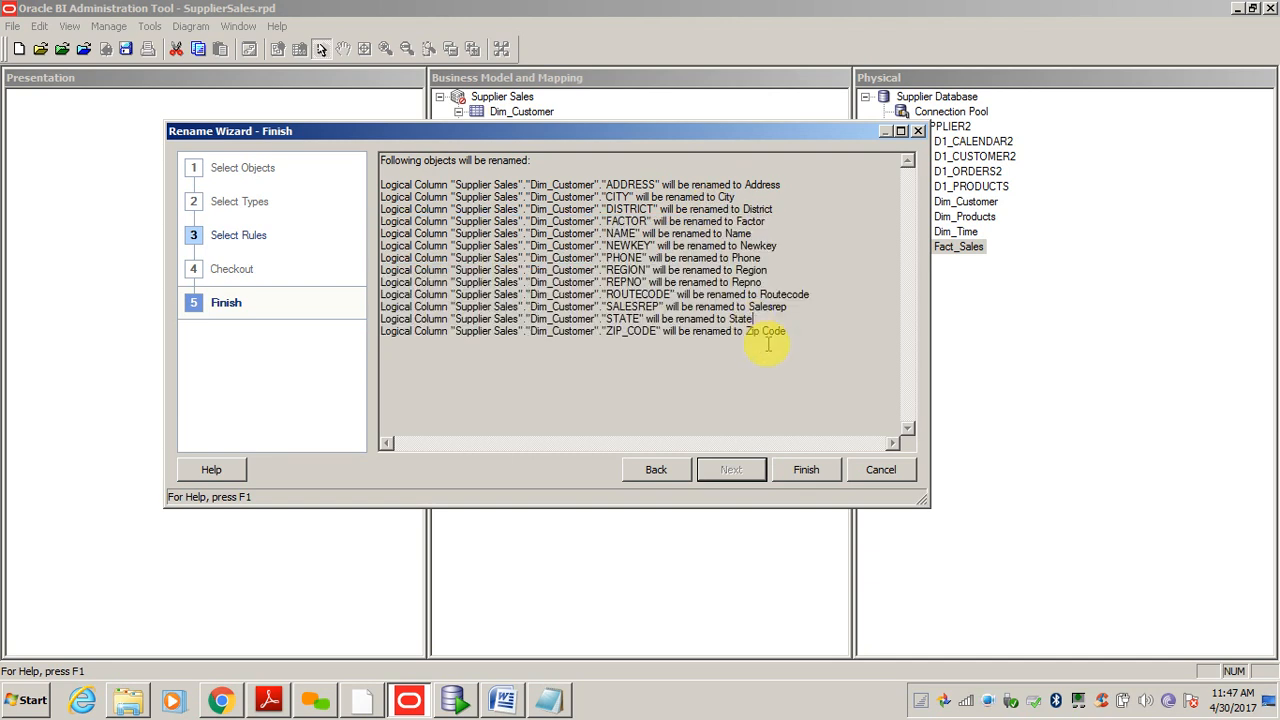
left_click(800, 469)
left_click(530, 186)
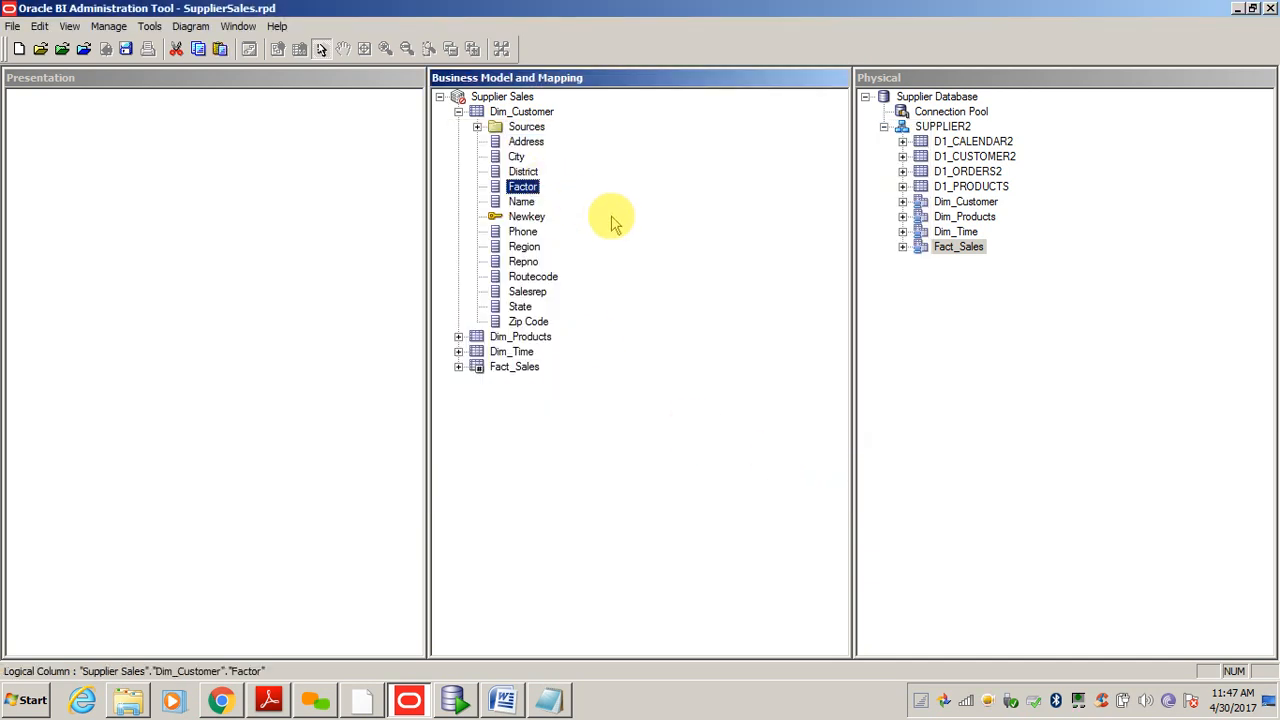
- Collapse Dim_Customer, expand Dim_Products, and start then cancel a Rename Wizard on its columns
left_click(526, 141)
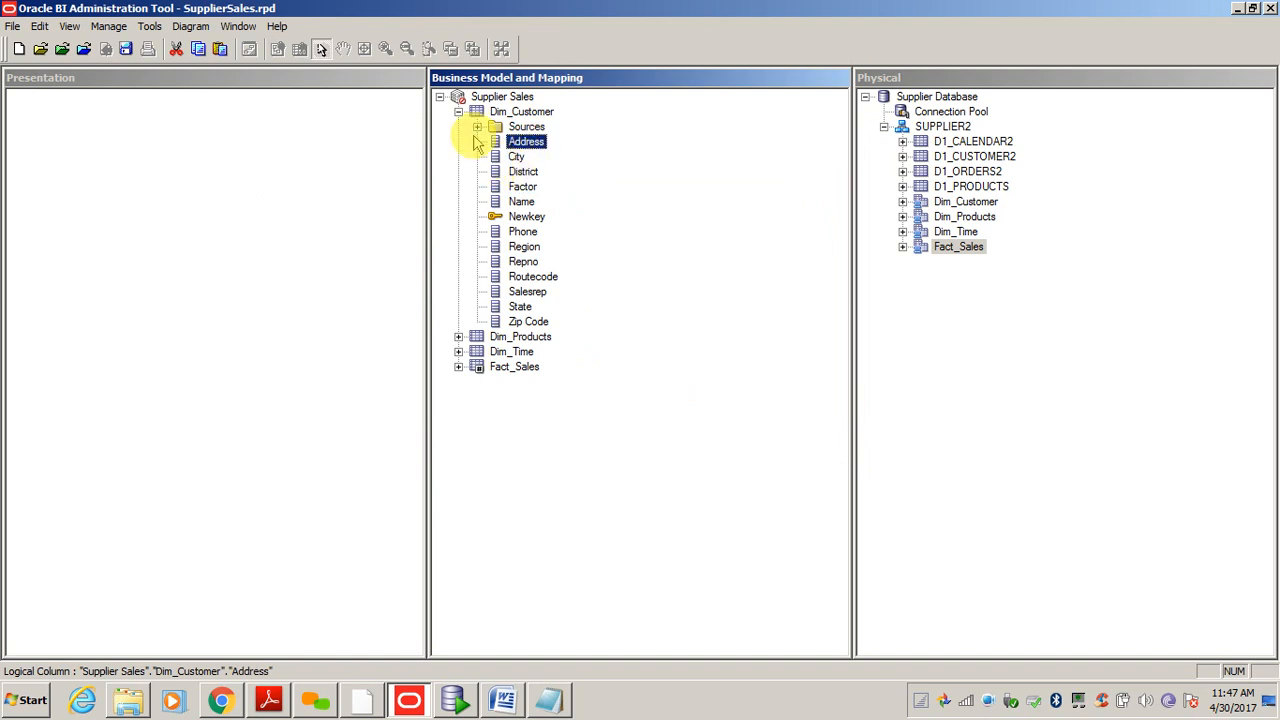
left_click(458, 111)
left_click(458, 126)
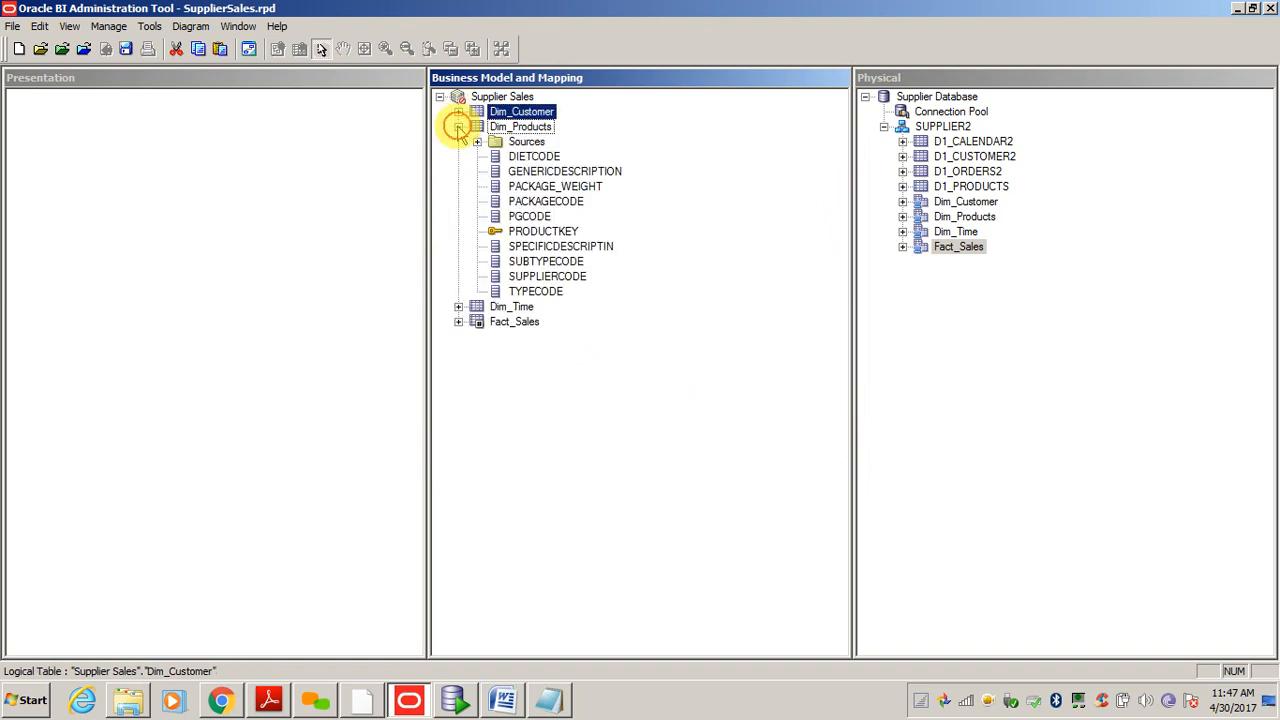
left_click(530, 156)
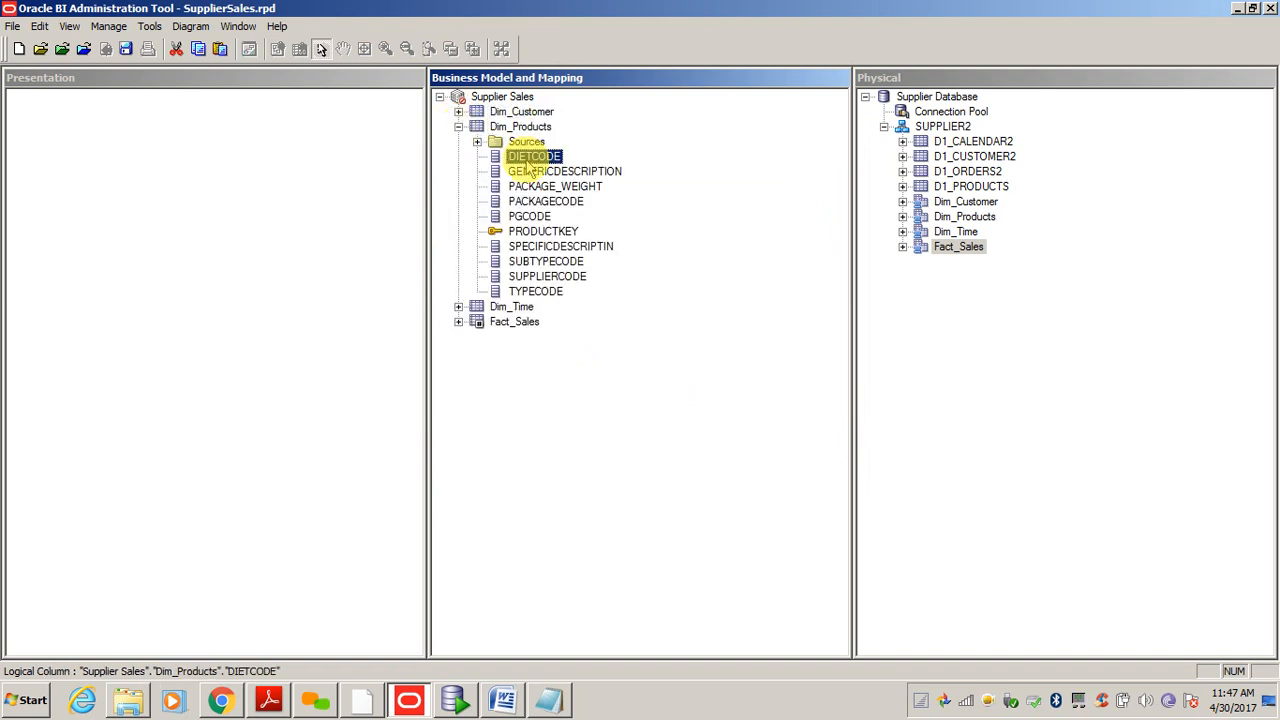
left_click(537, 292, "shift")
right_click(537, 292)
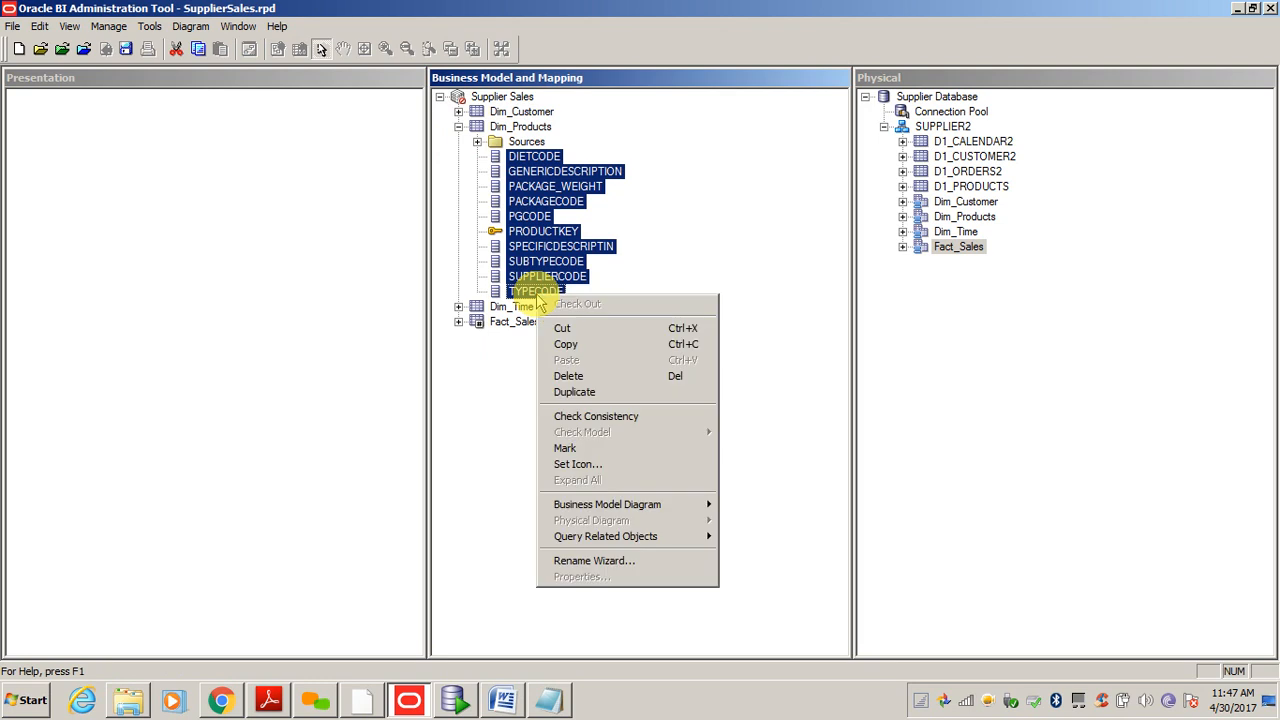
left_click(597, 562)
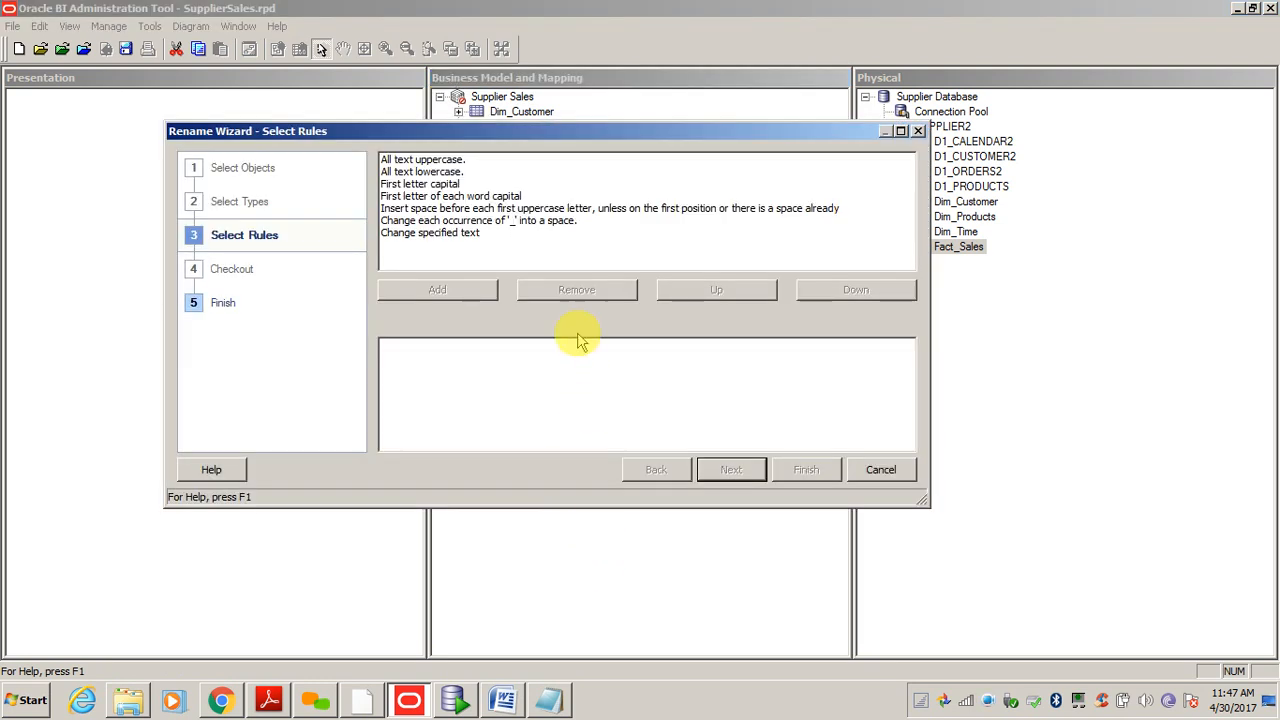
left_click(865, 478)
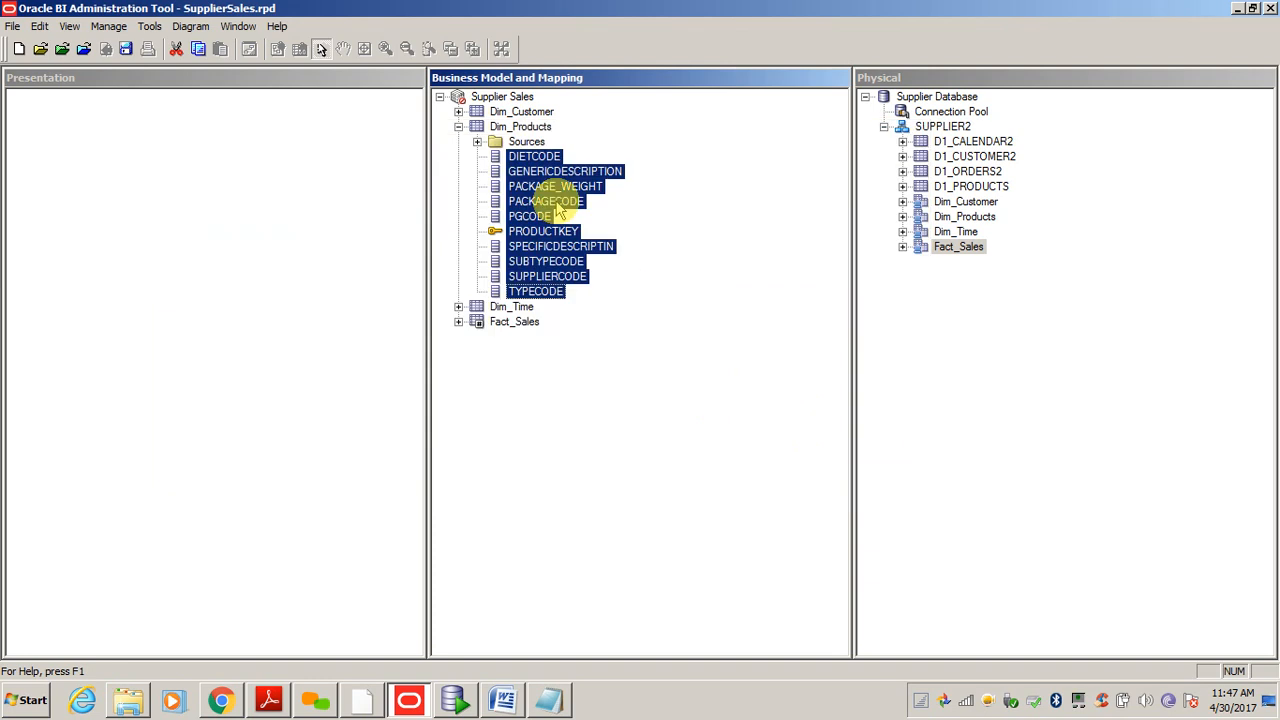
left_click(520, 111)
left_click(513, 322, "shift")
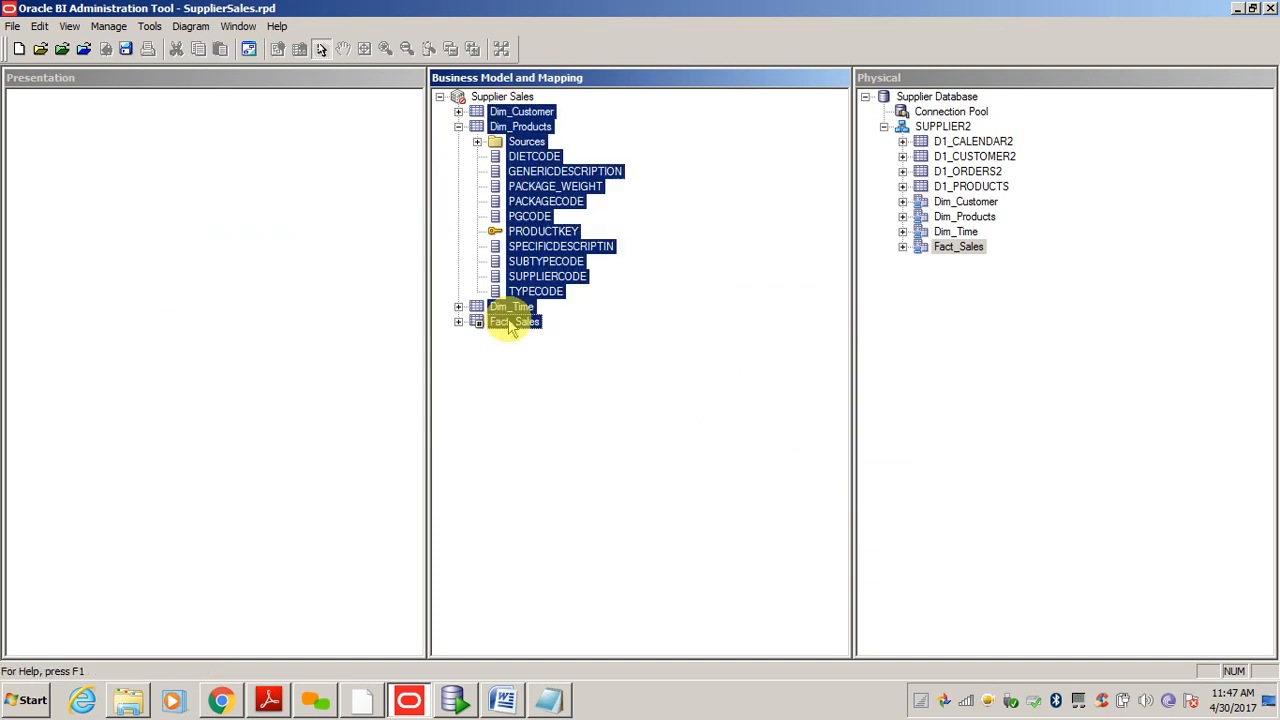
right_click(509, 318)
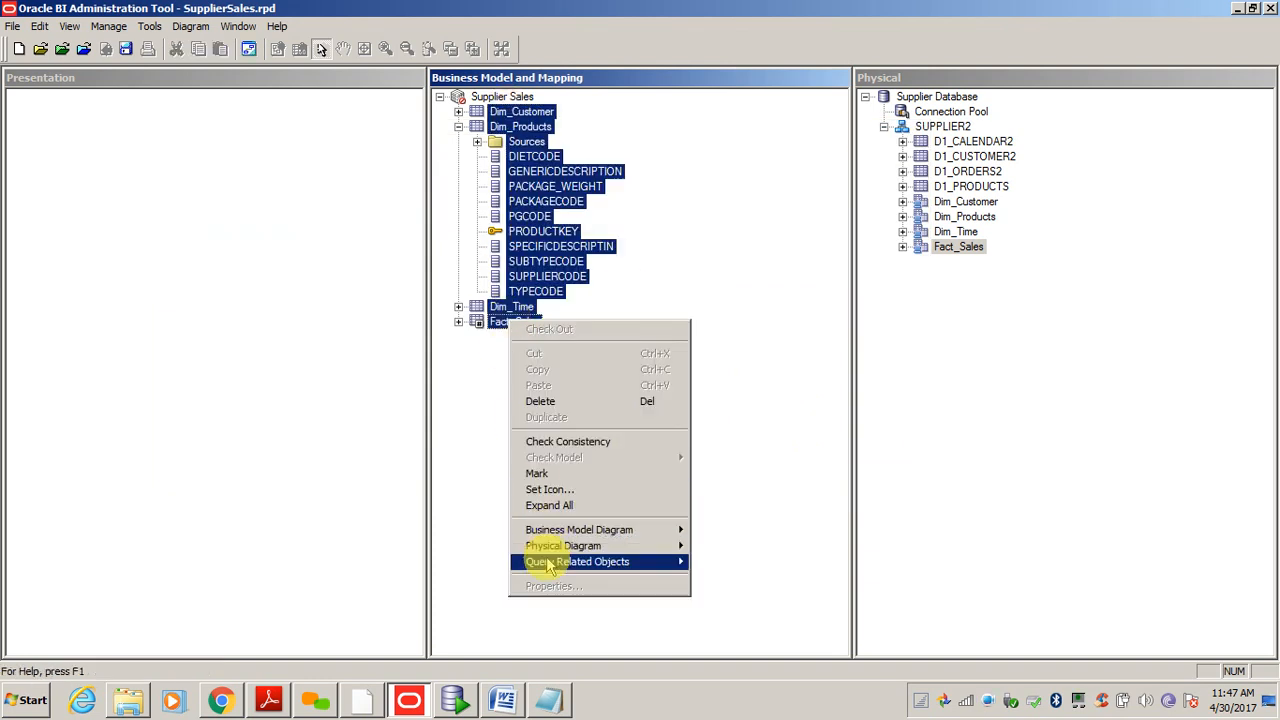
left_click(466, 505)
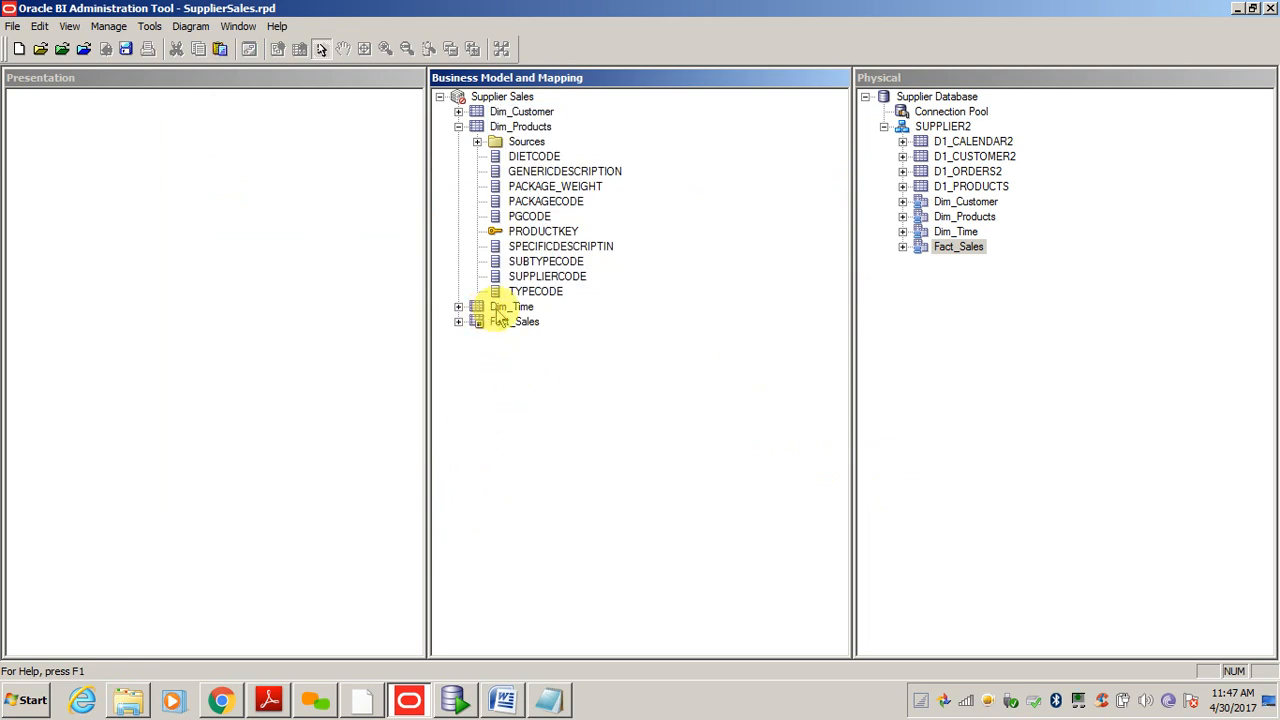
- Rename DIETCODE through TYPECODE using underscore-to-space, lowercase and capitalise-each-word rules
left_click(530, 157)
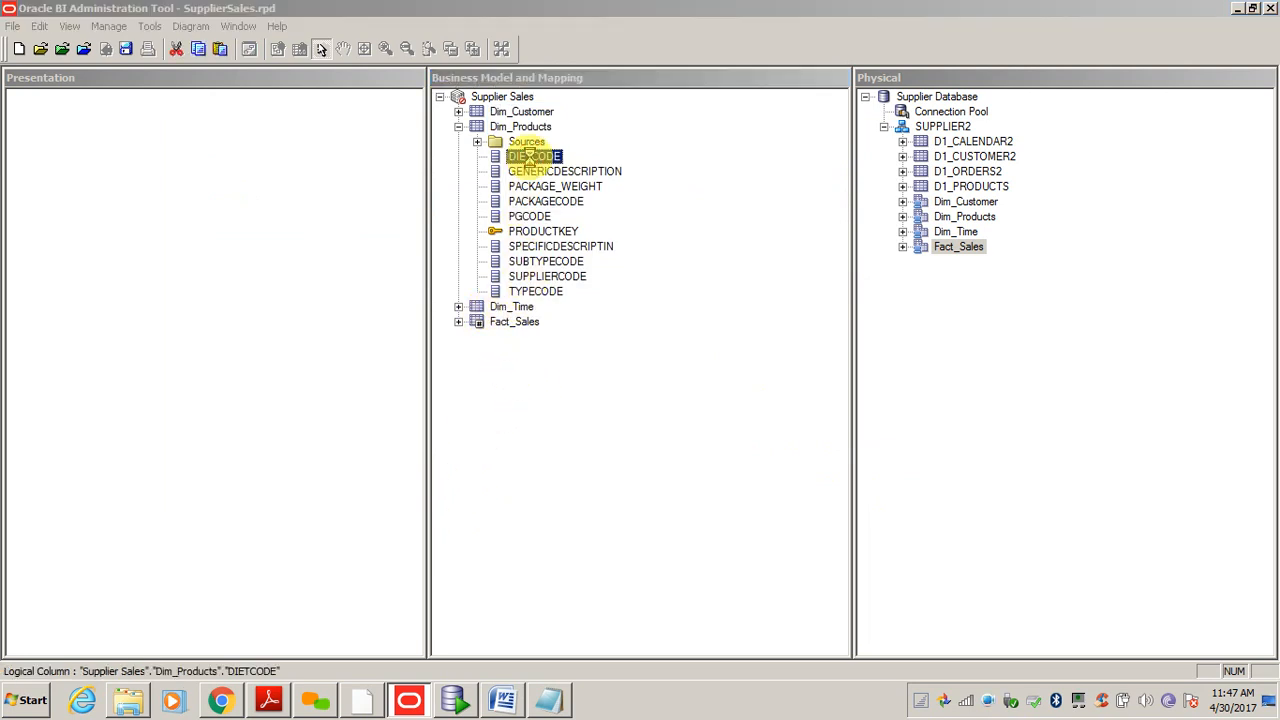
double_click(529, 157)
key("Escape")
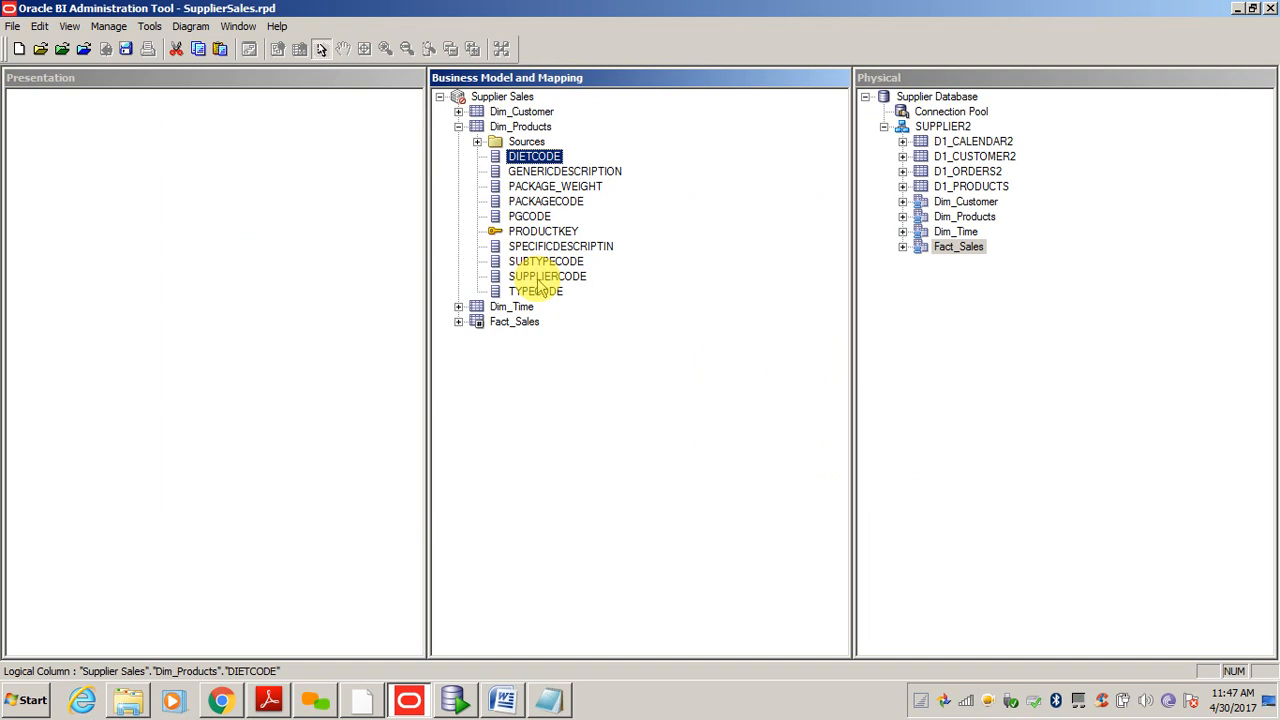
left_click(545, 293, "shift")
right_click(547, 302)
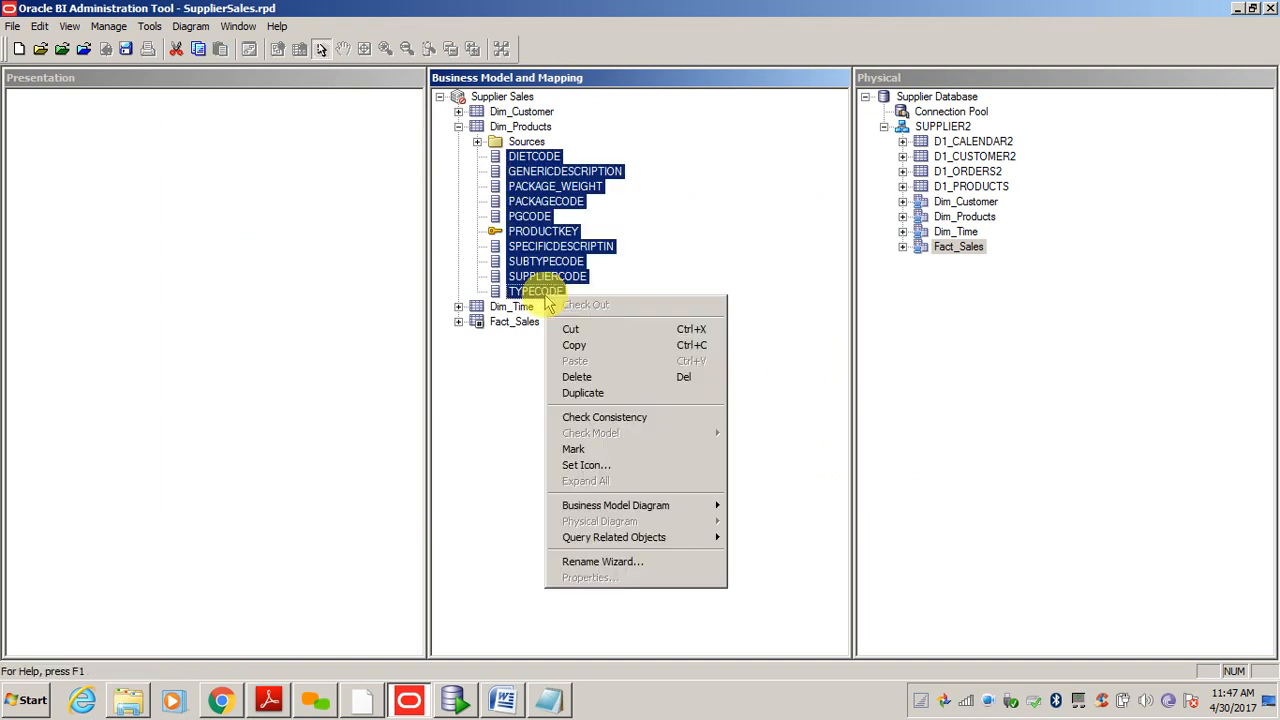
left_click(590, 561)
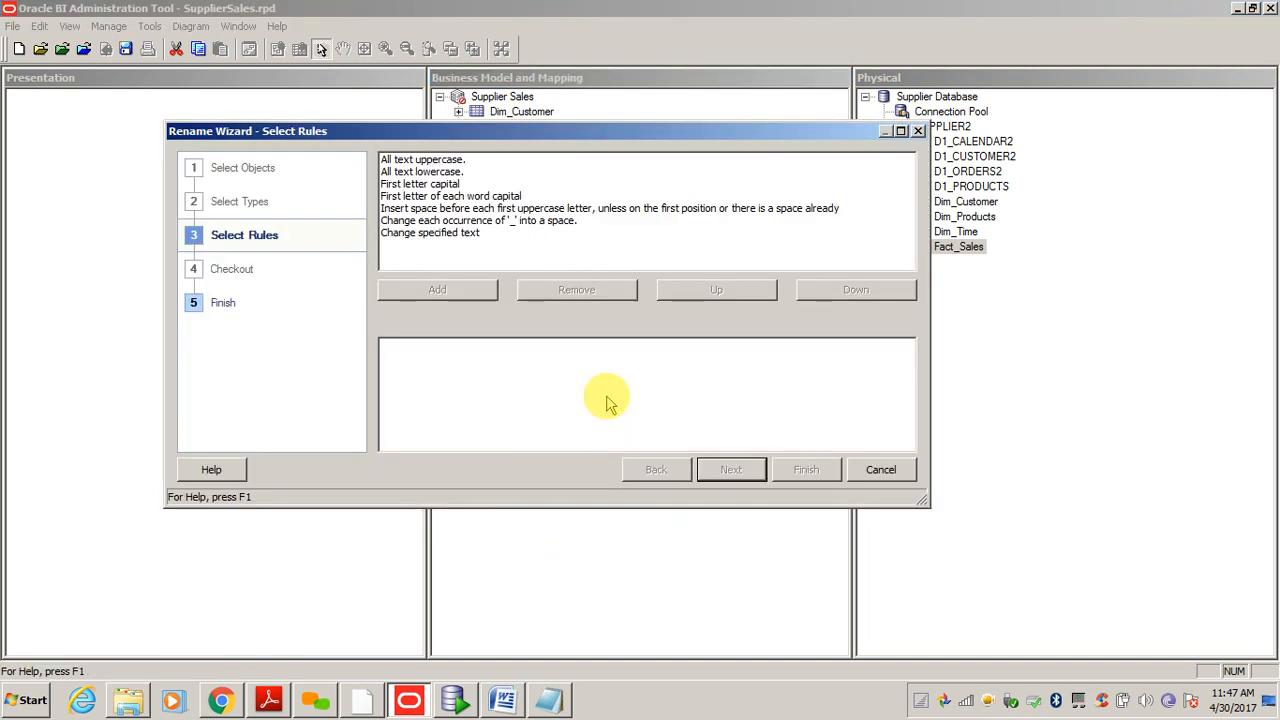
double_click(482, 221)
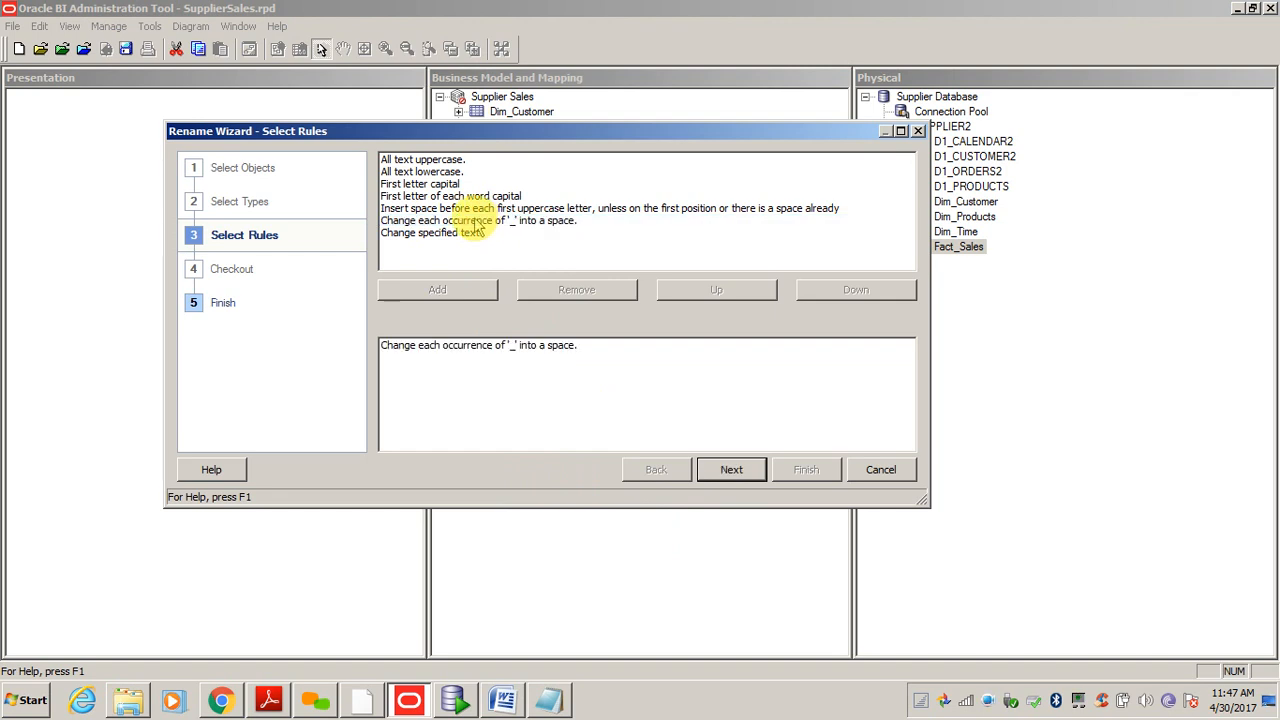
double_click(435, 171)
double_click(441, 197)
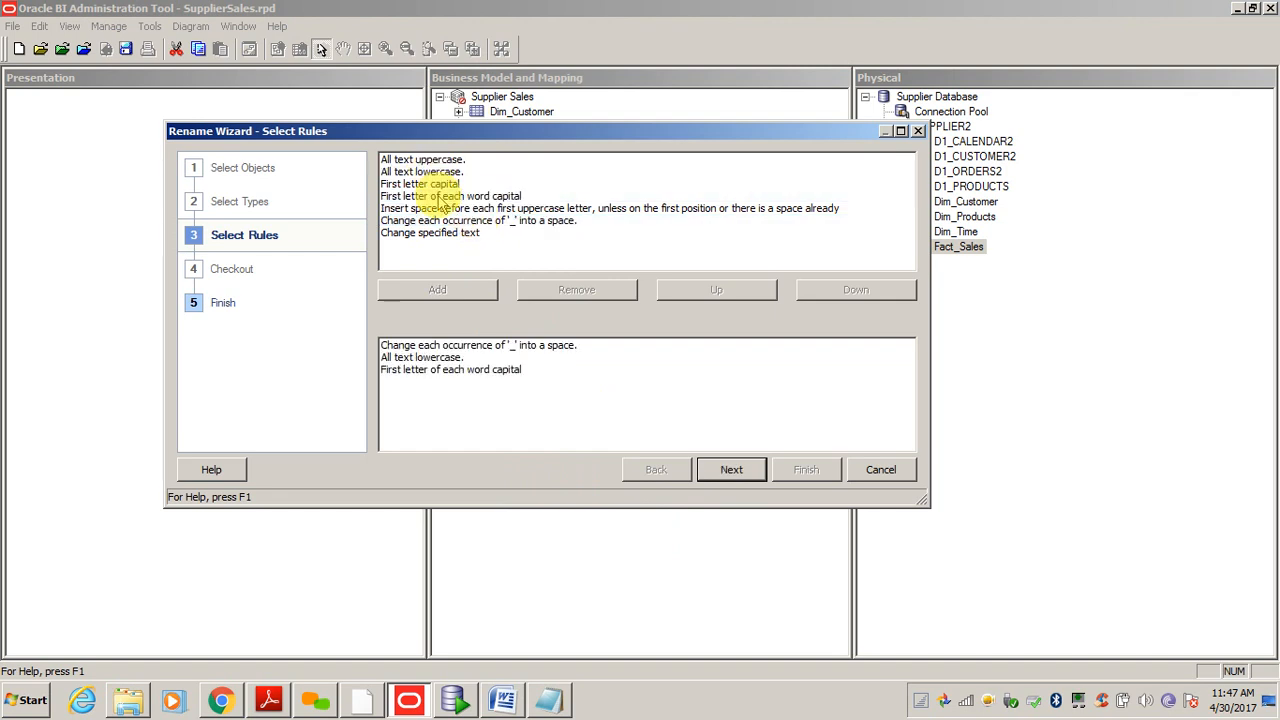
left_click(731, 470)
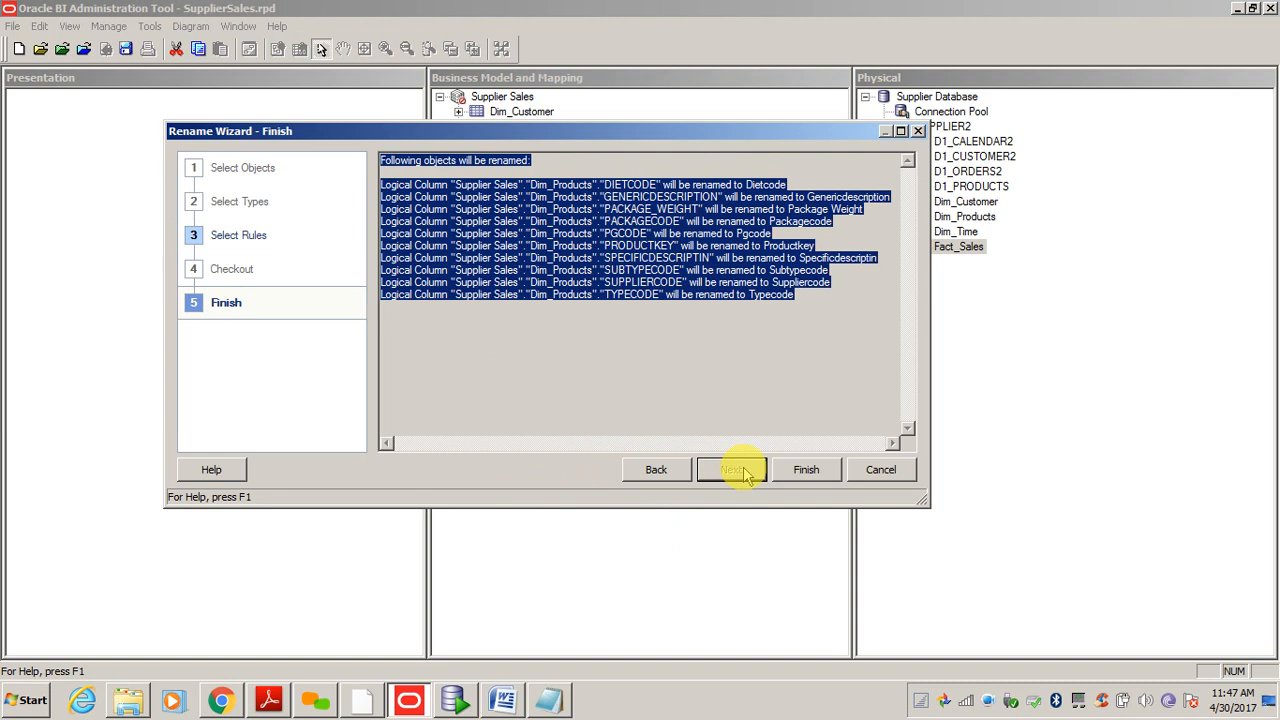
left_click(807, 472)
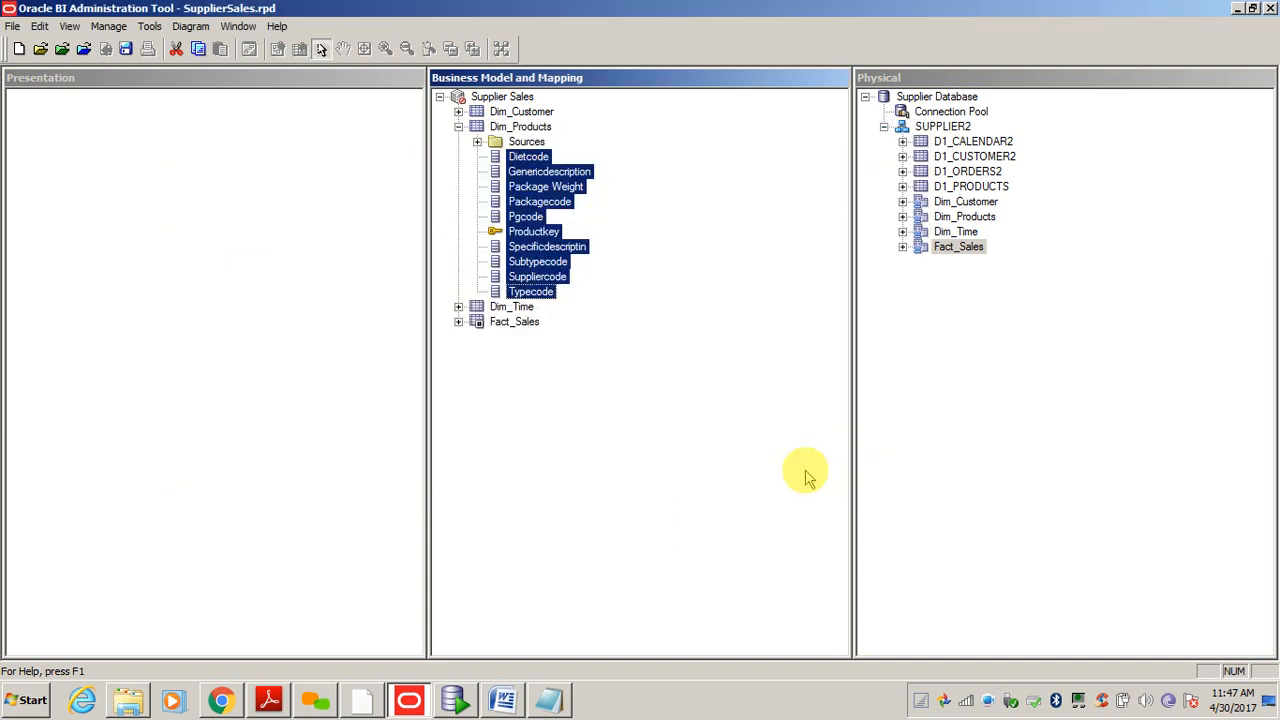
left_click(458, 306)
- Rename CHINESE_YEAR through YYYYMMDD with underscore-to-space and capital rules, then collapse the tables
left_click(515, 157)
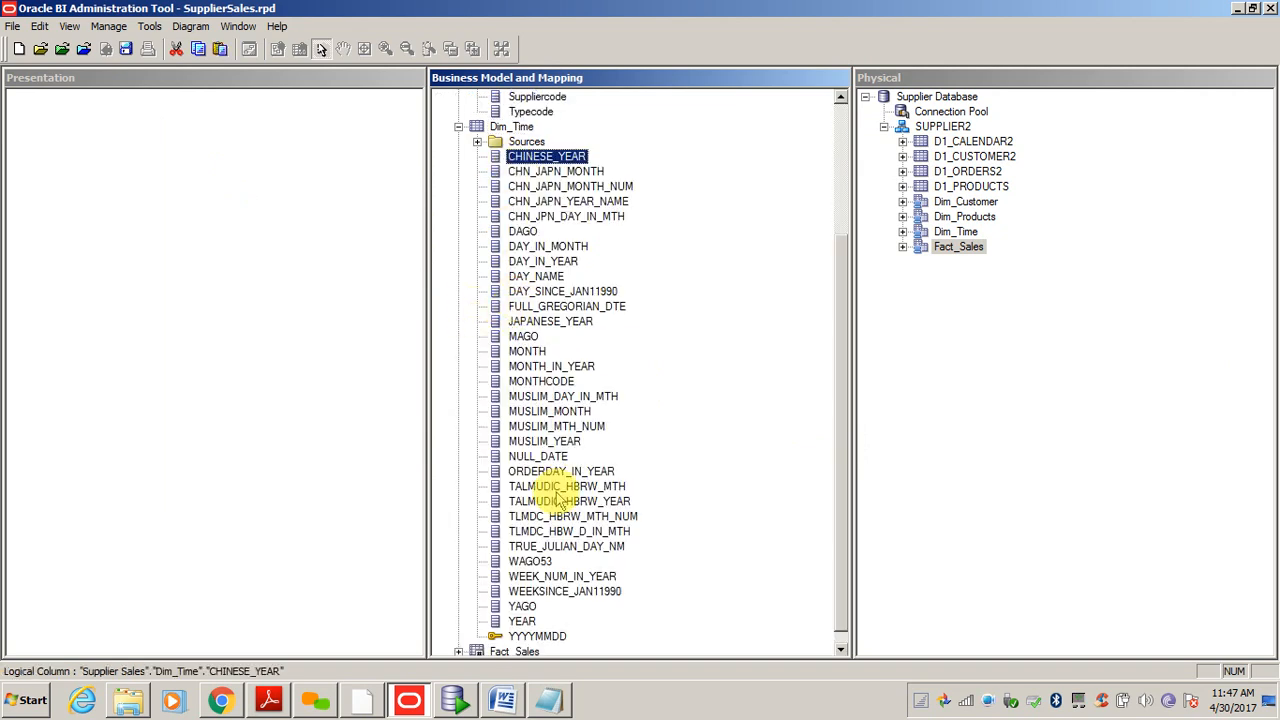
left_click(530, 636, "shift")
right_click(530, 636)
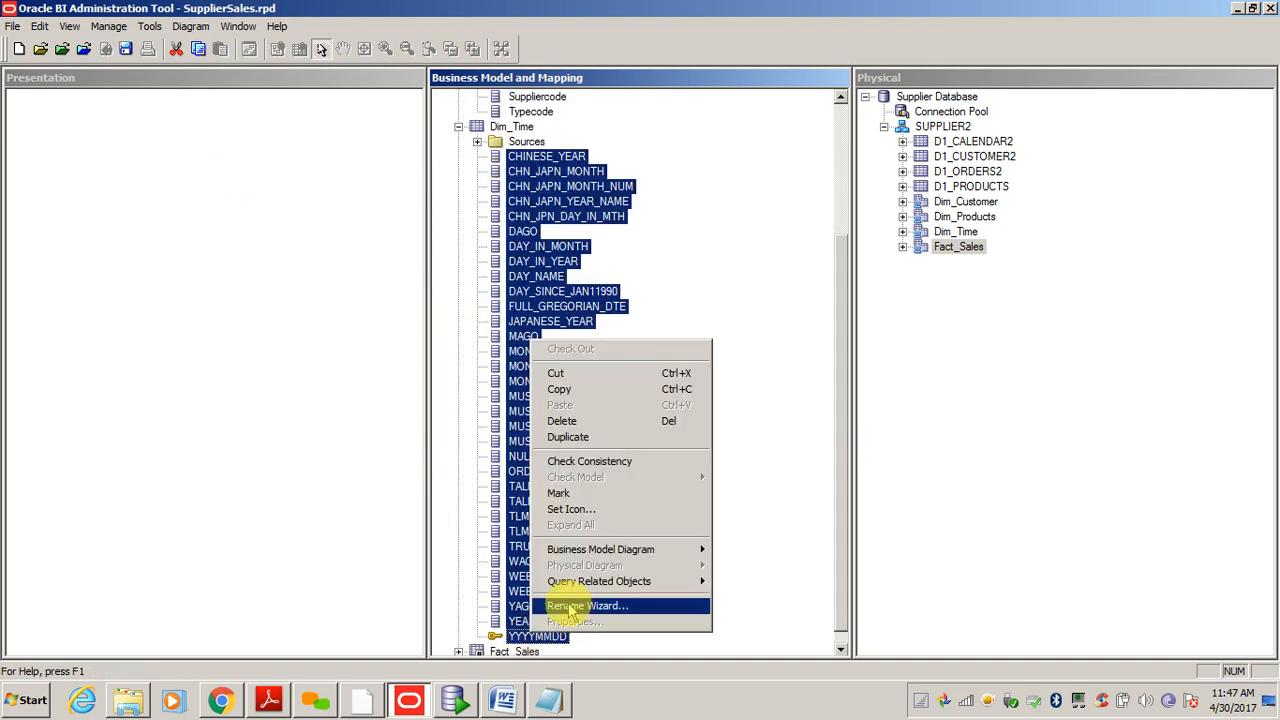
left_click(567, 606)
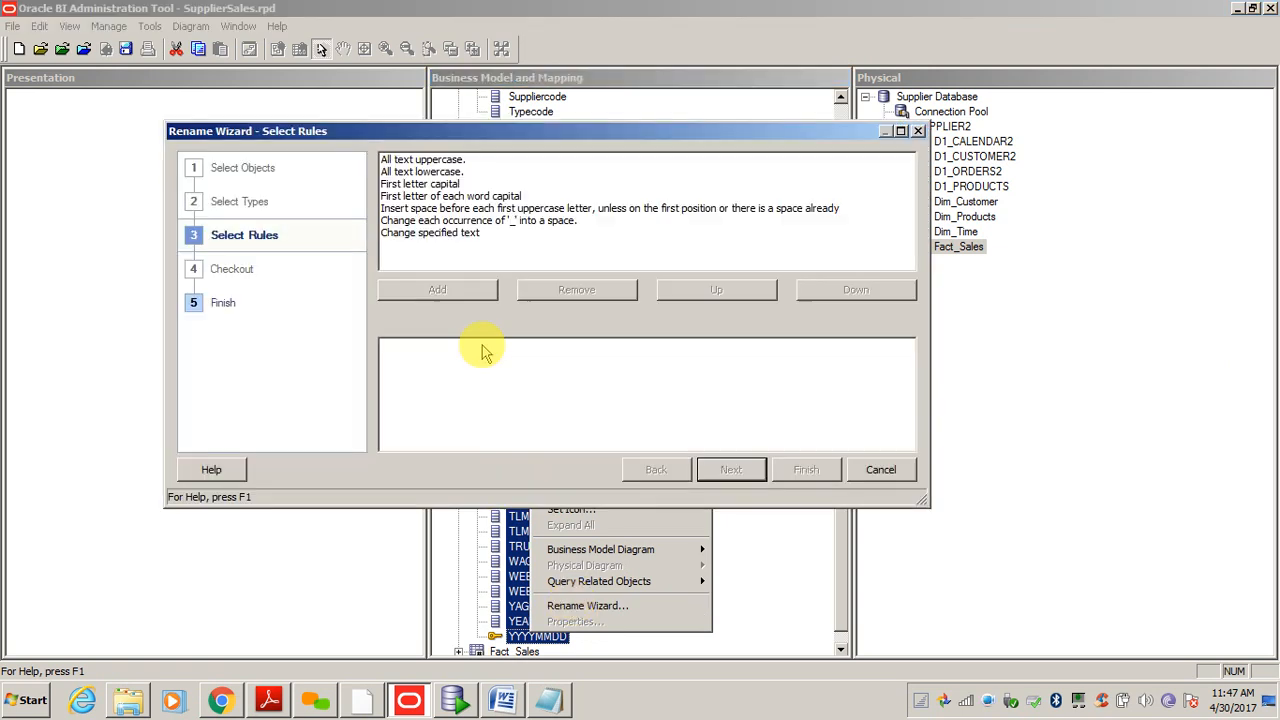
double_click(466, 220)
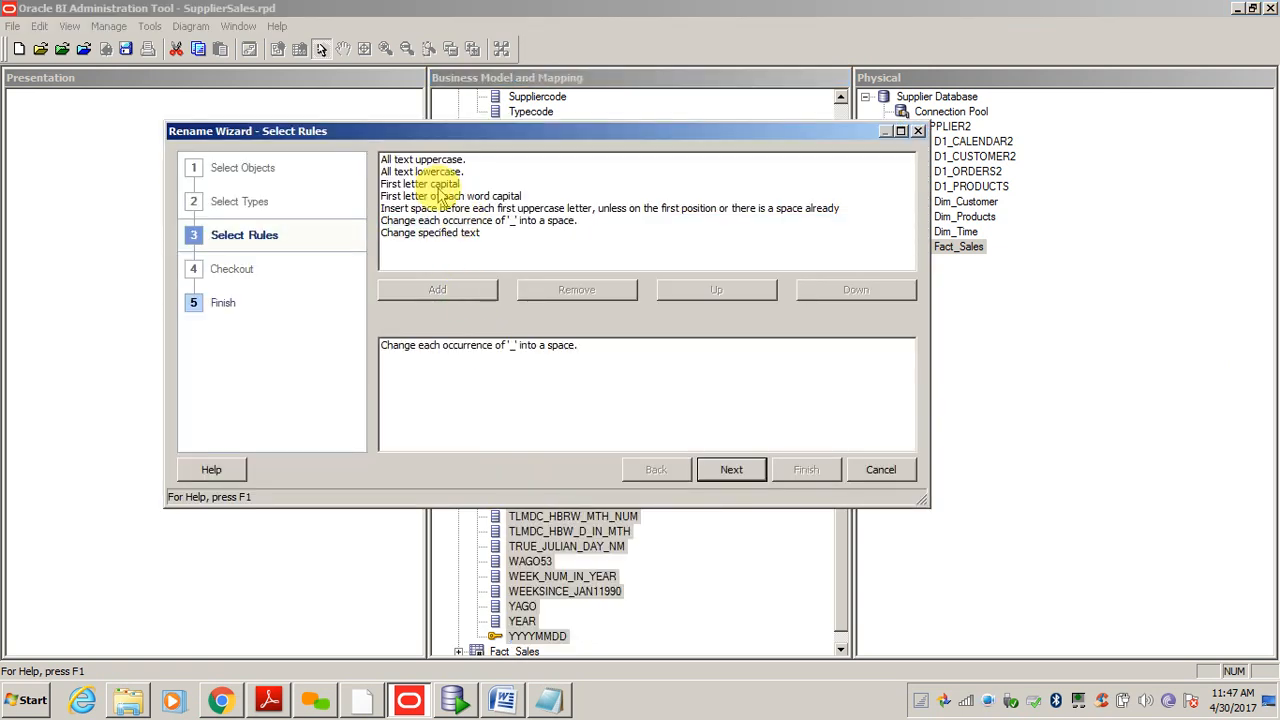
double_click(440, 184)
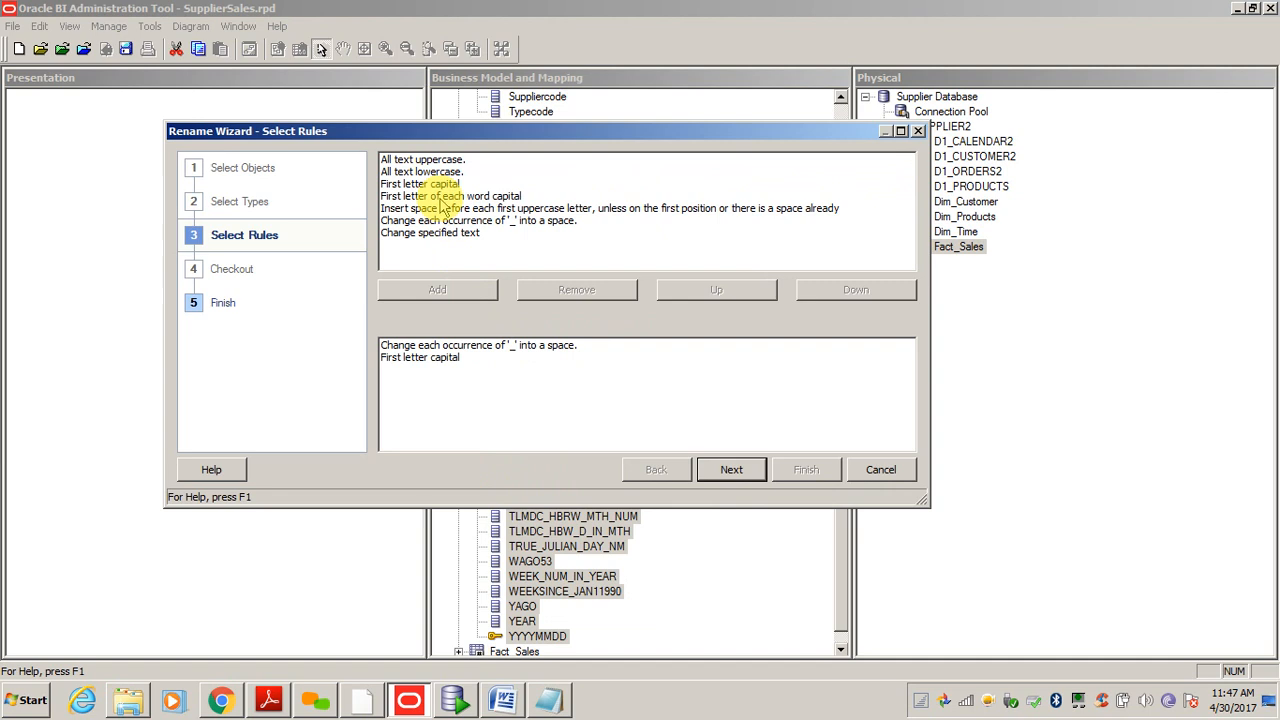
double_click(440, 196)
left_click(732, 469)
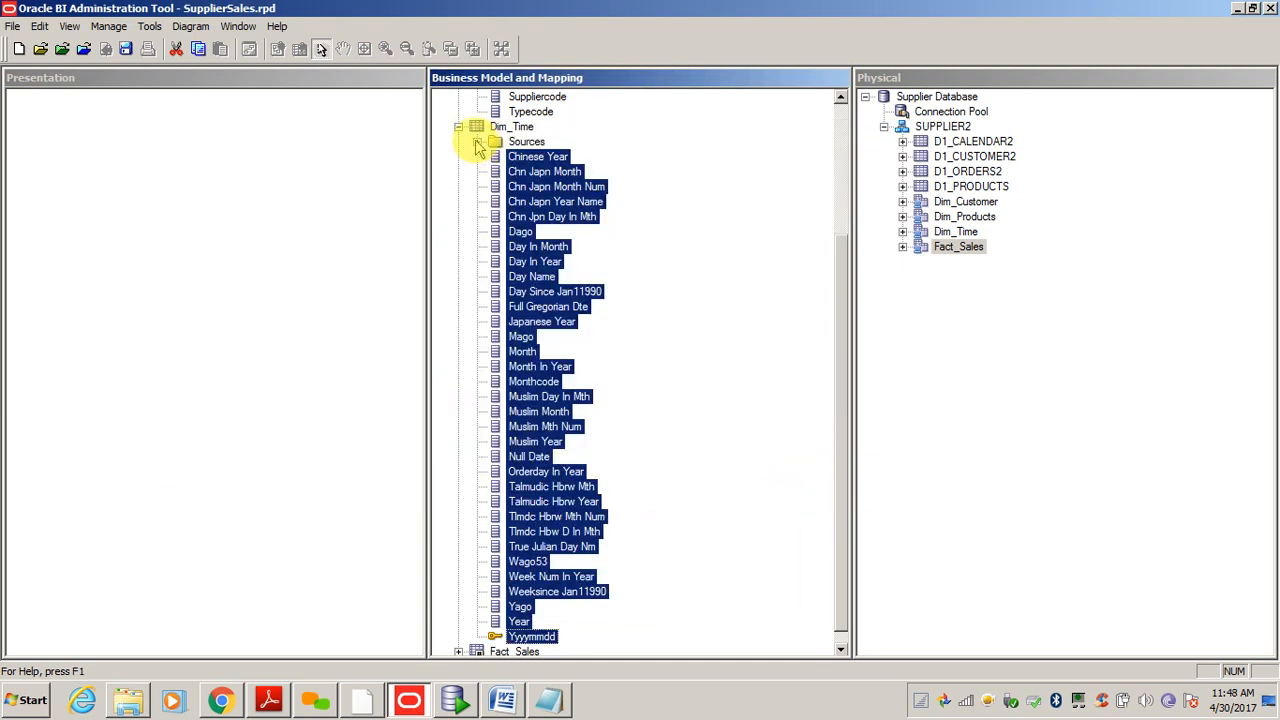
left_click(458, 127)
left_click(458, 126)
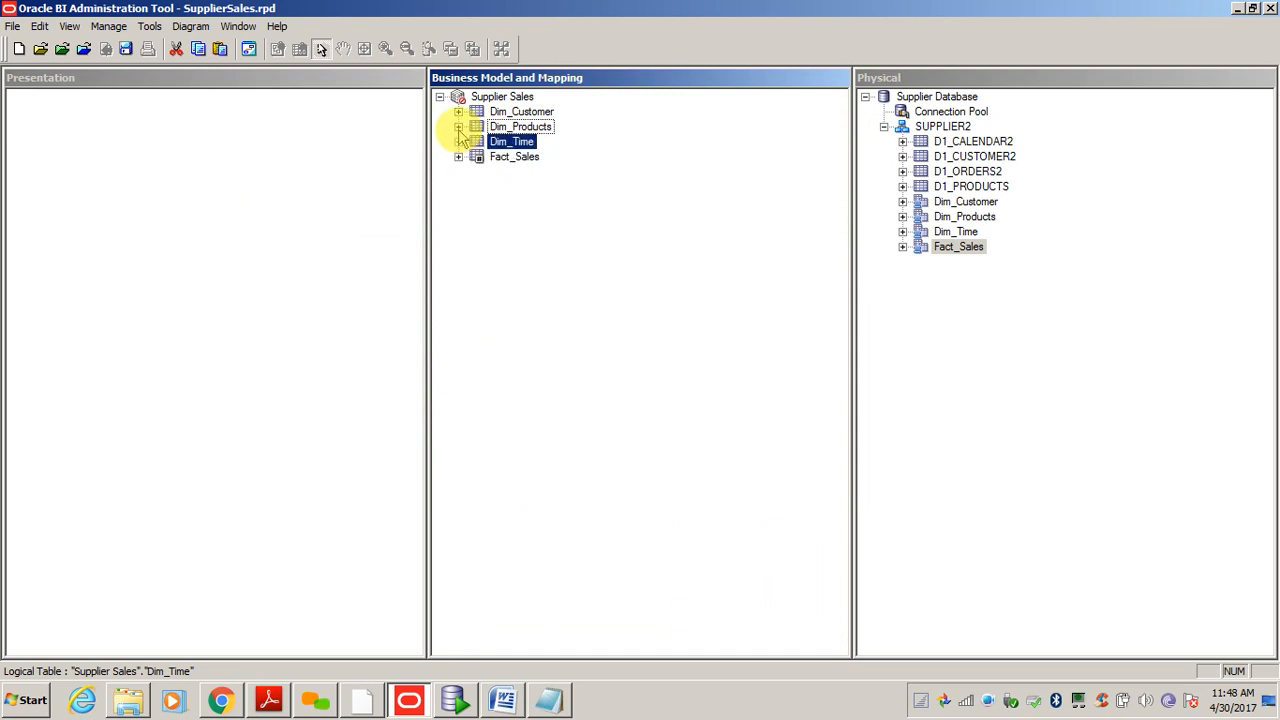
- Expand Fact_Sales and look over its columns from ACTLEXTND to UNITSHPD
left_click(458, 158)
left_click(536, 186)
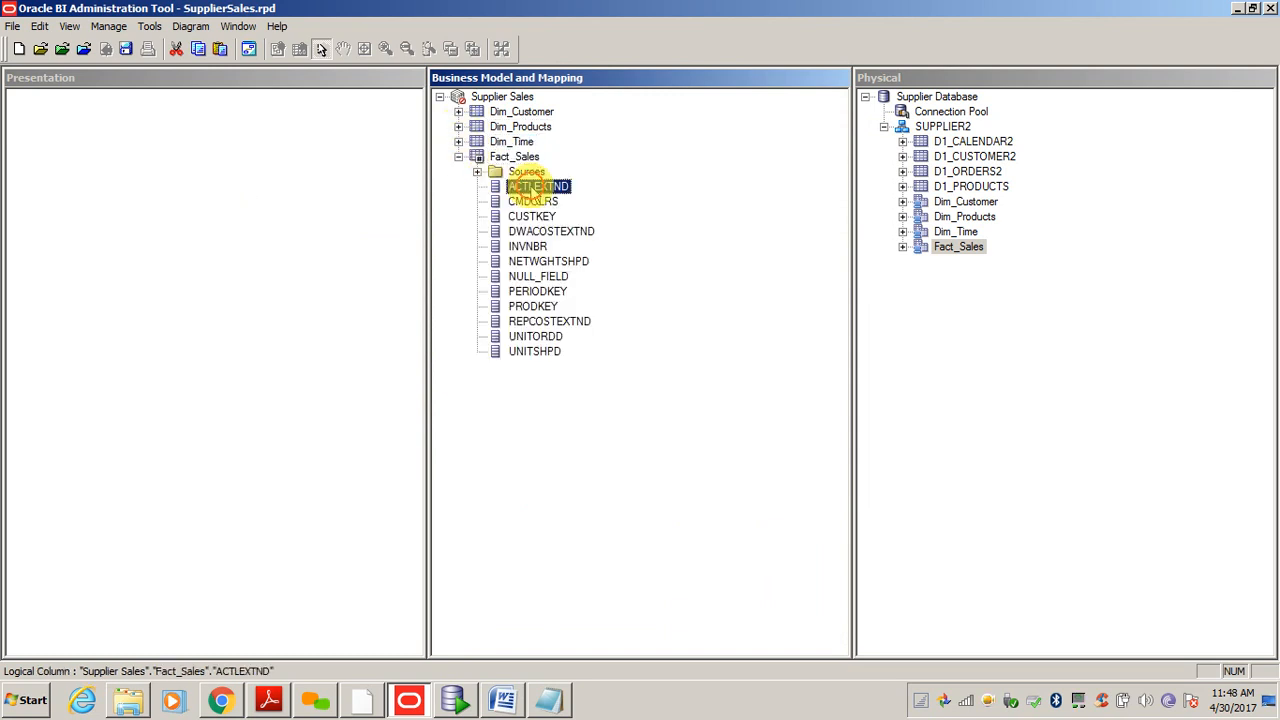
left_click(543, 322)
left_click(544, 353)
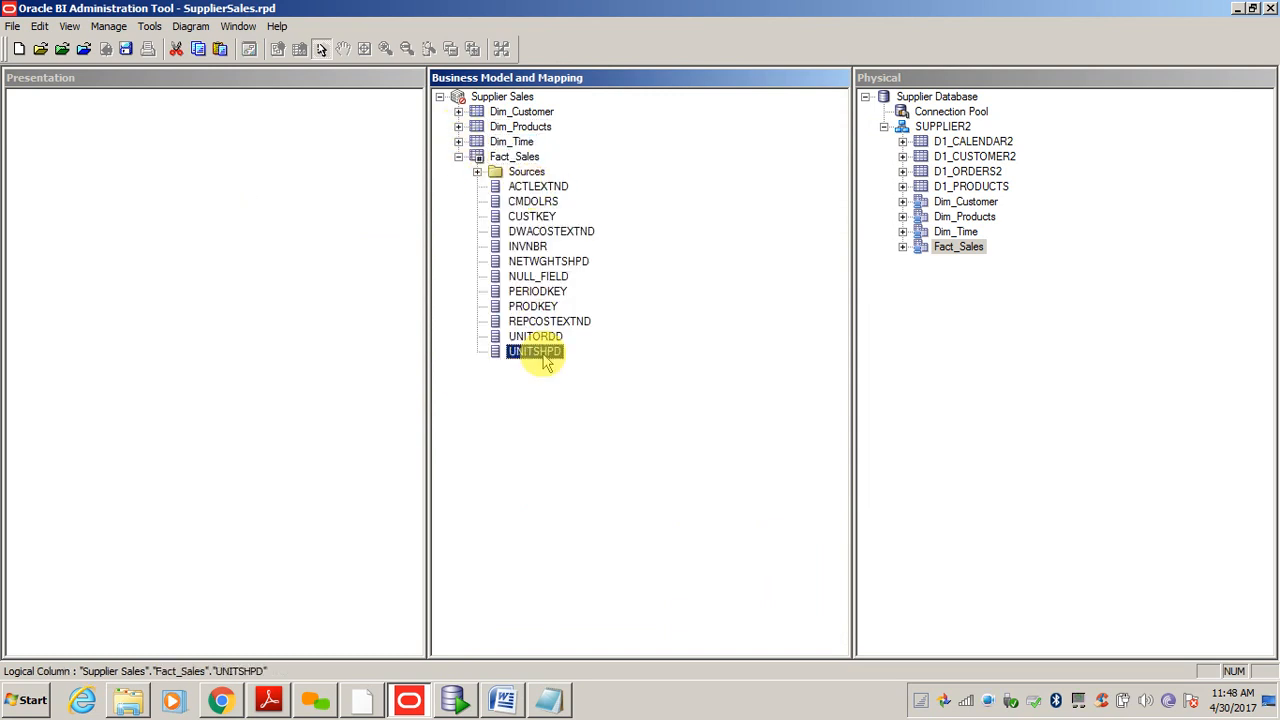
left_click(530, 186)
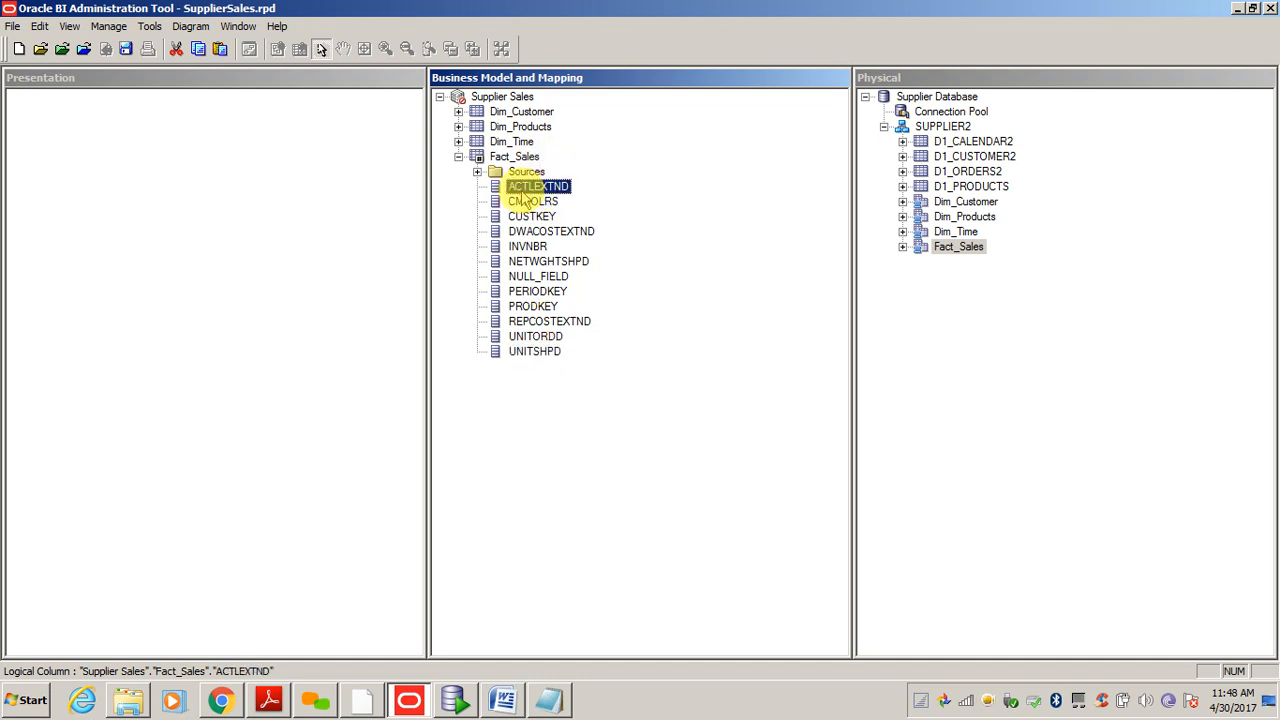
left_click(524, 276)
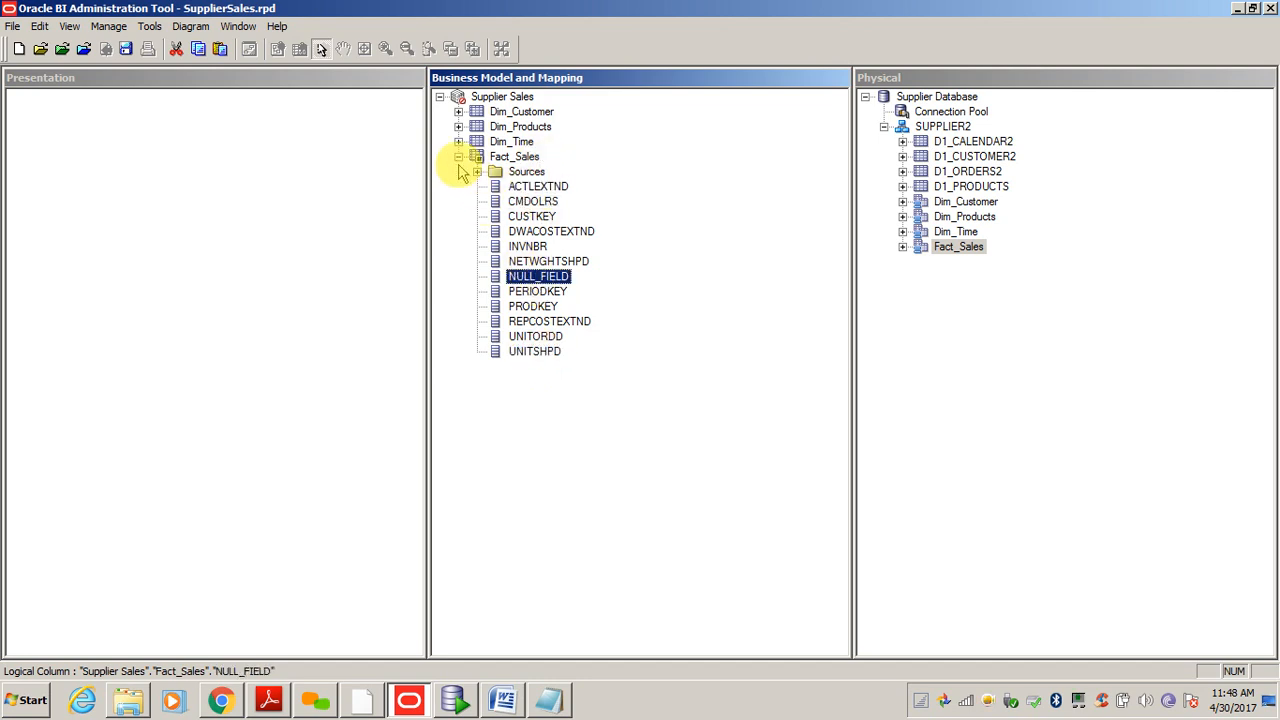
left_click(548, 189)
left_click(531, 366)
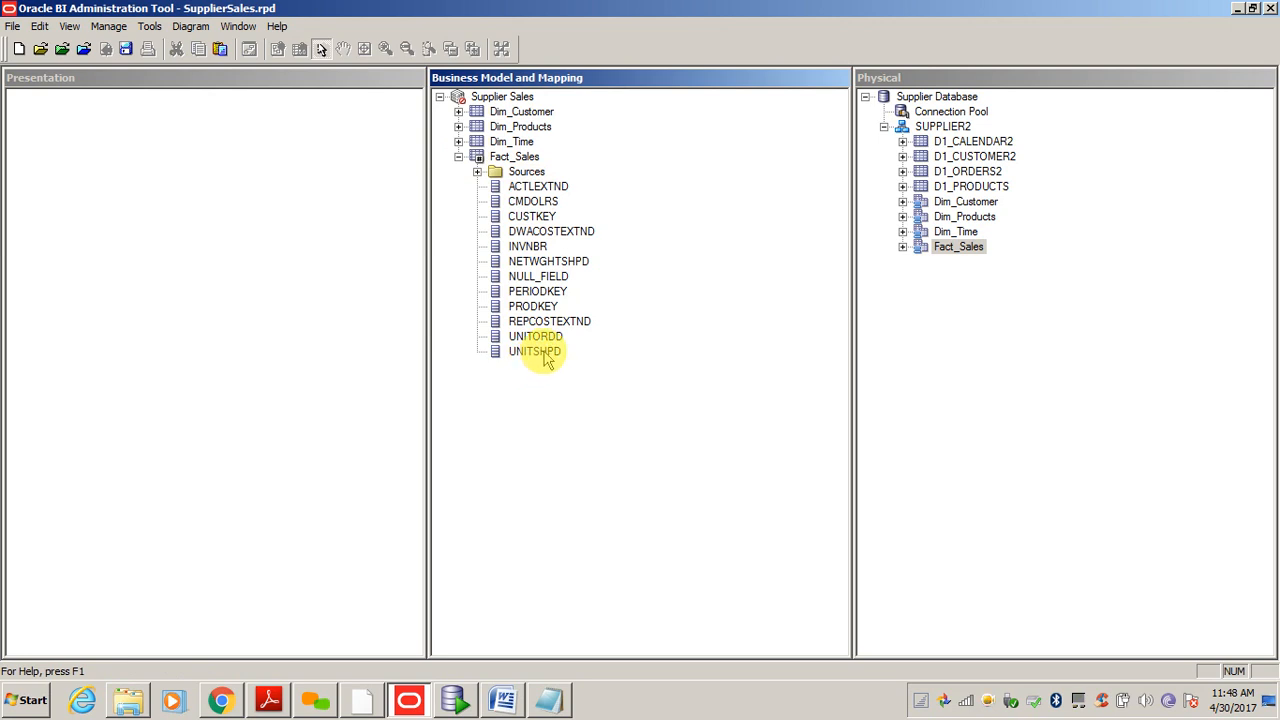
left_click(546, 353)
left_click(525, 186)
left_click(535, 336)
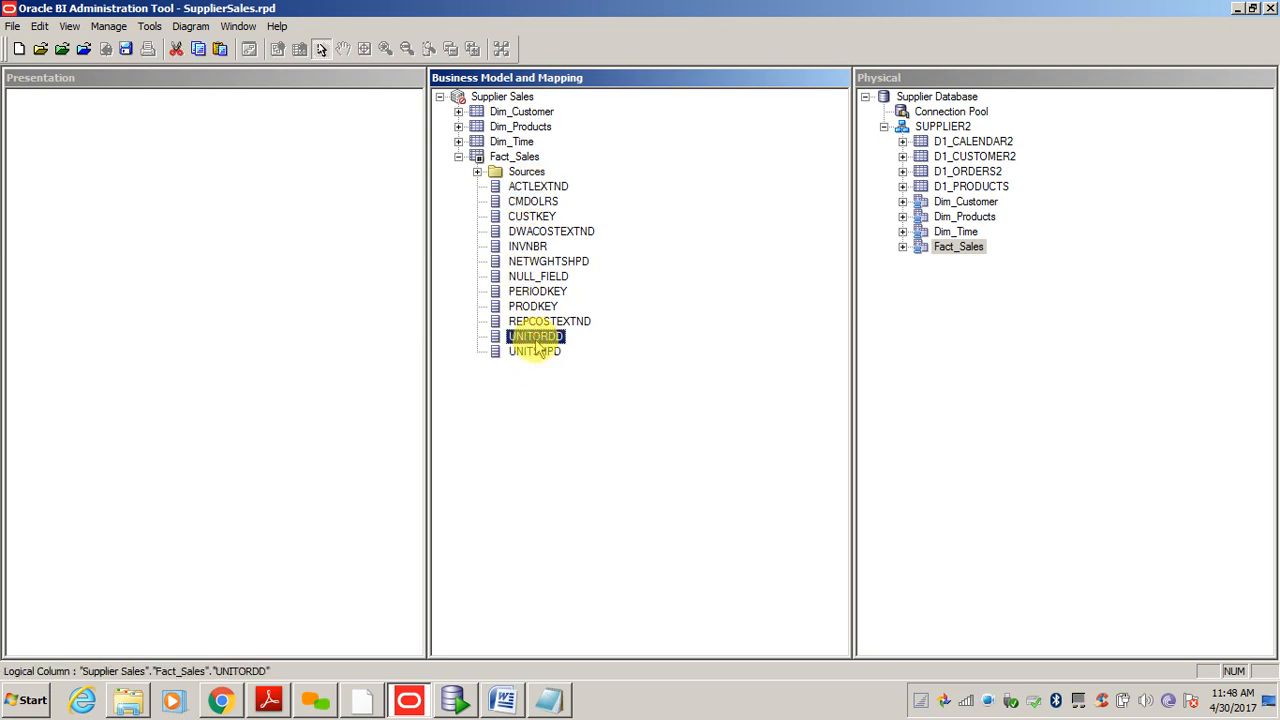
left_click(537, 353)
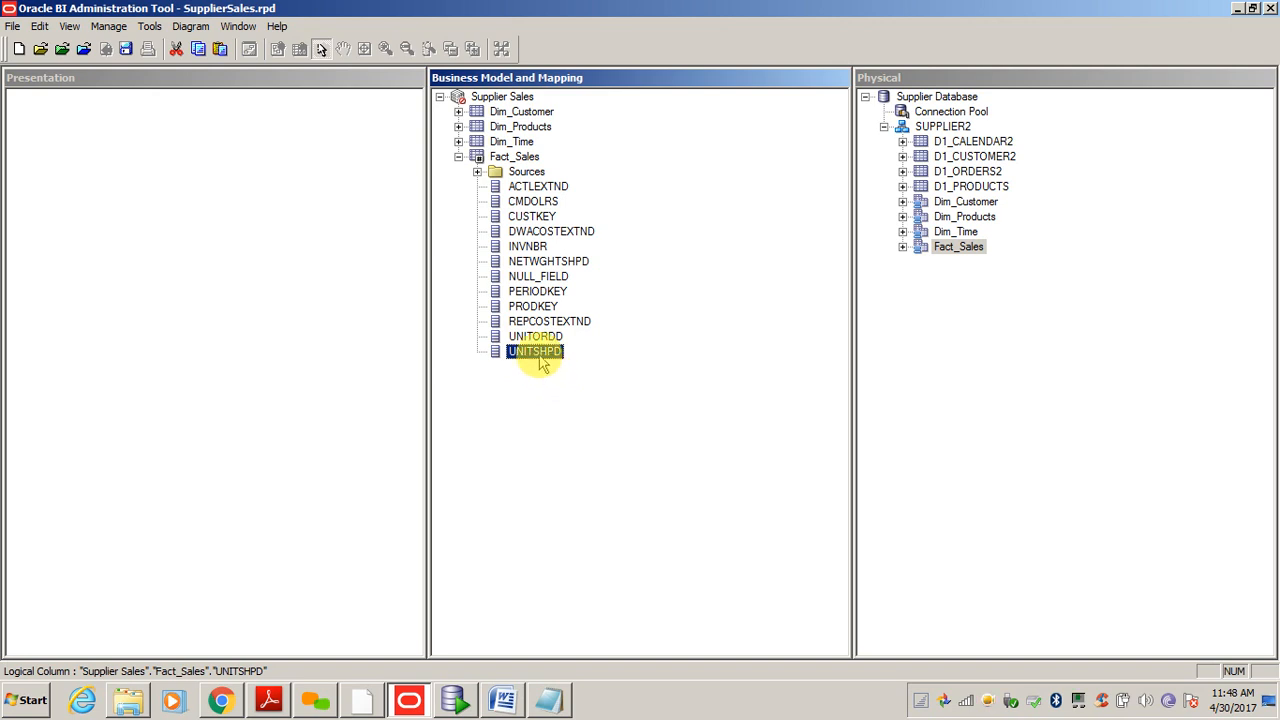
- Rename UNITSHPD to Shipped Qty, UNITORDD to Ordered Qty and ACTLEXTND to Amount
right_click(541, 362)
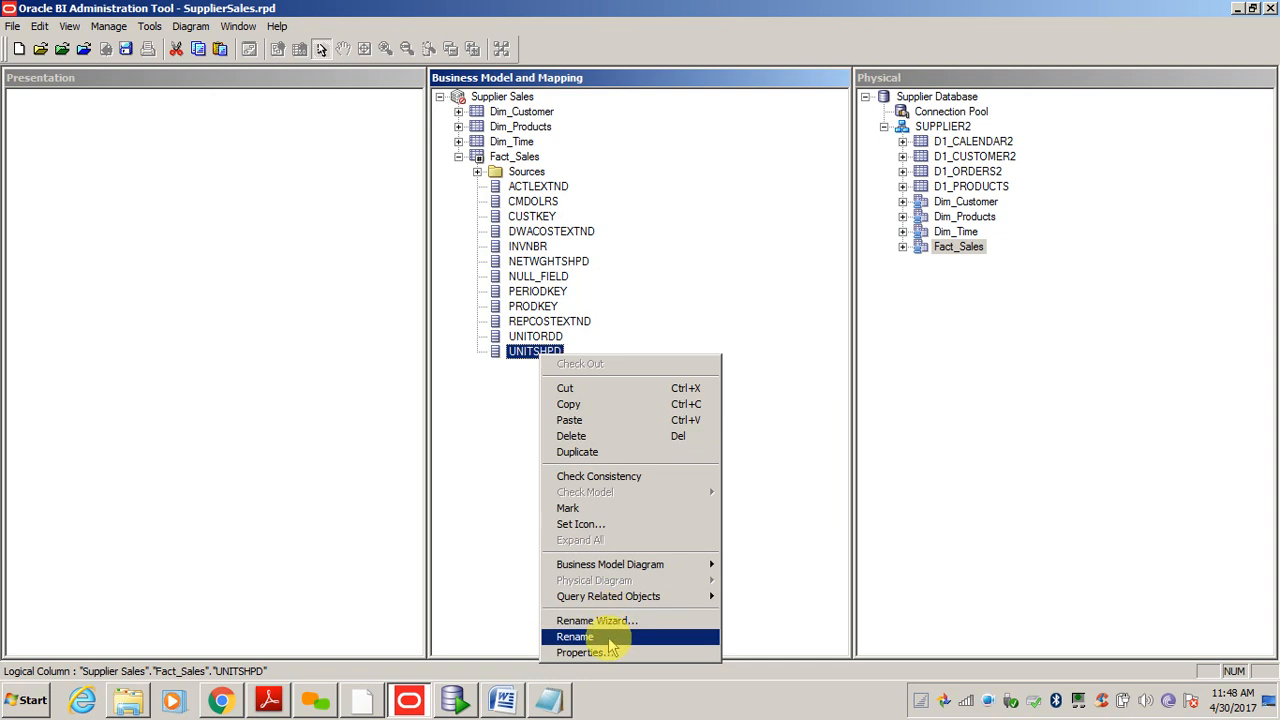
left_click(605, 638)
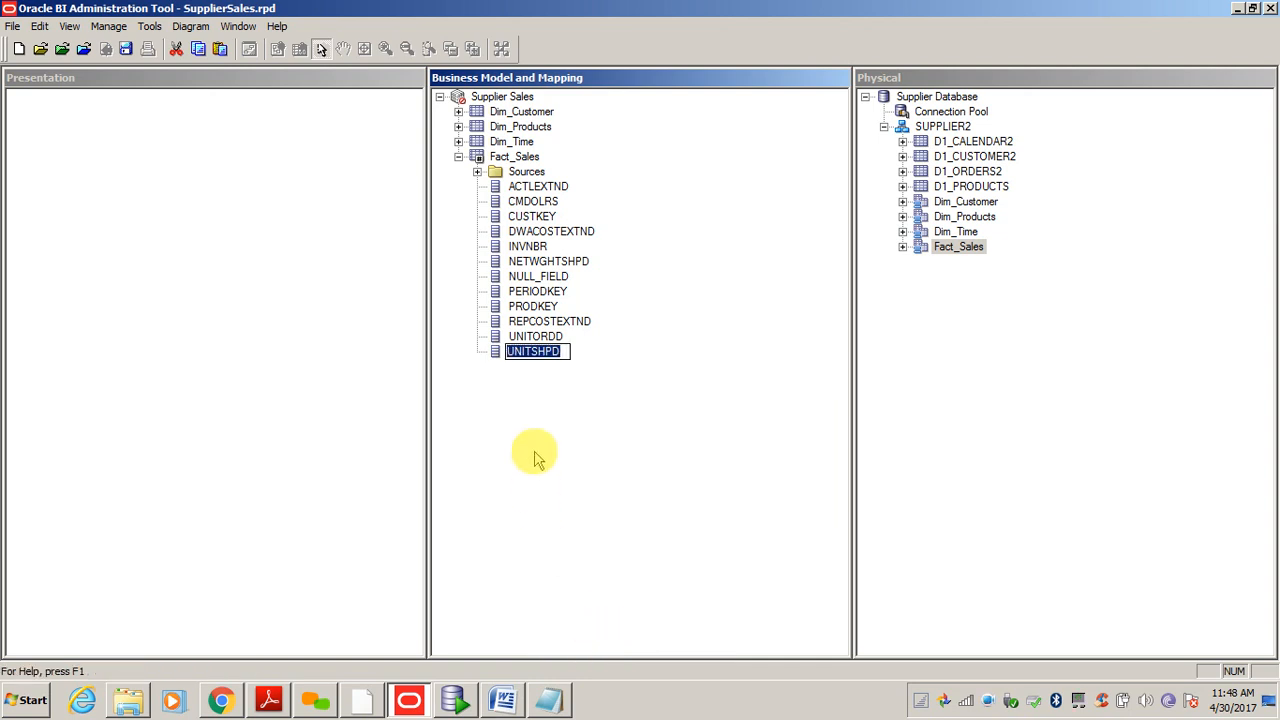
type("Shipped Q")
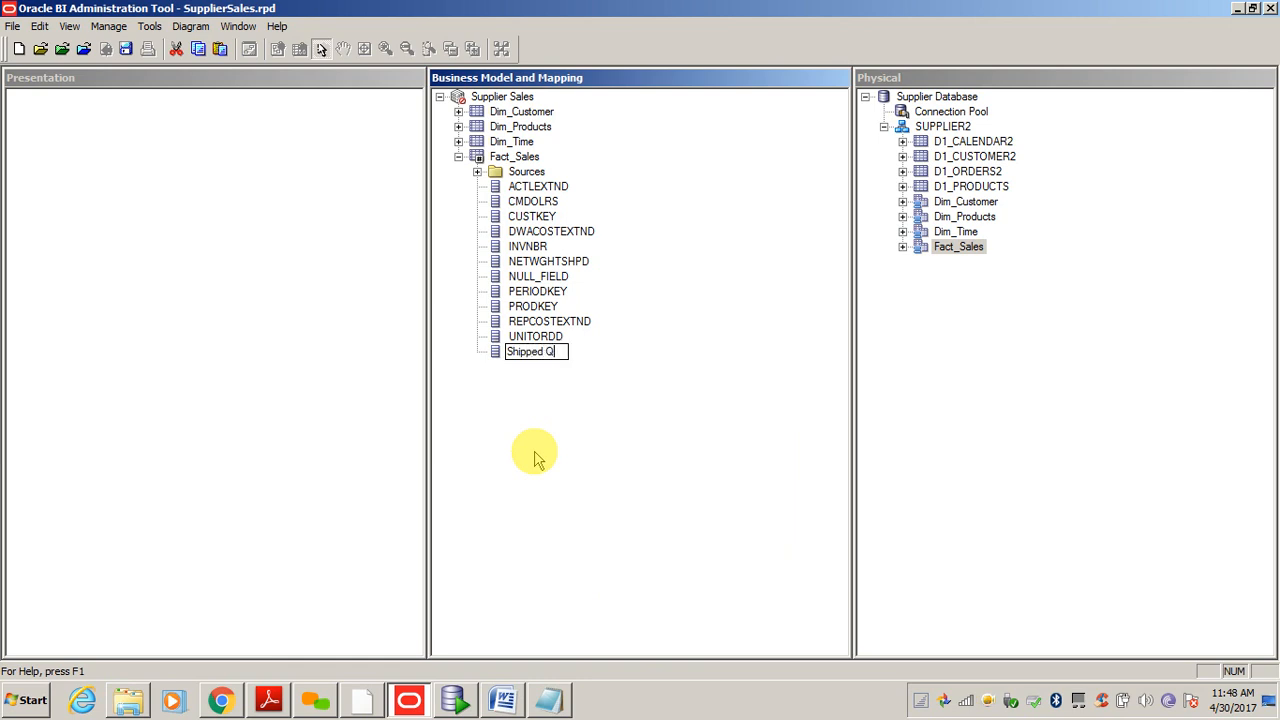
type("ty")
key("Return")
key("Up")
key("F2")
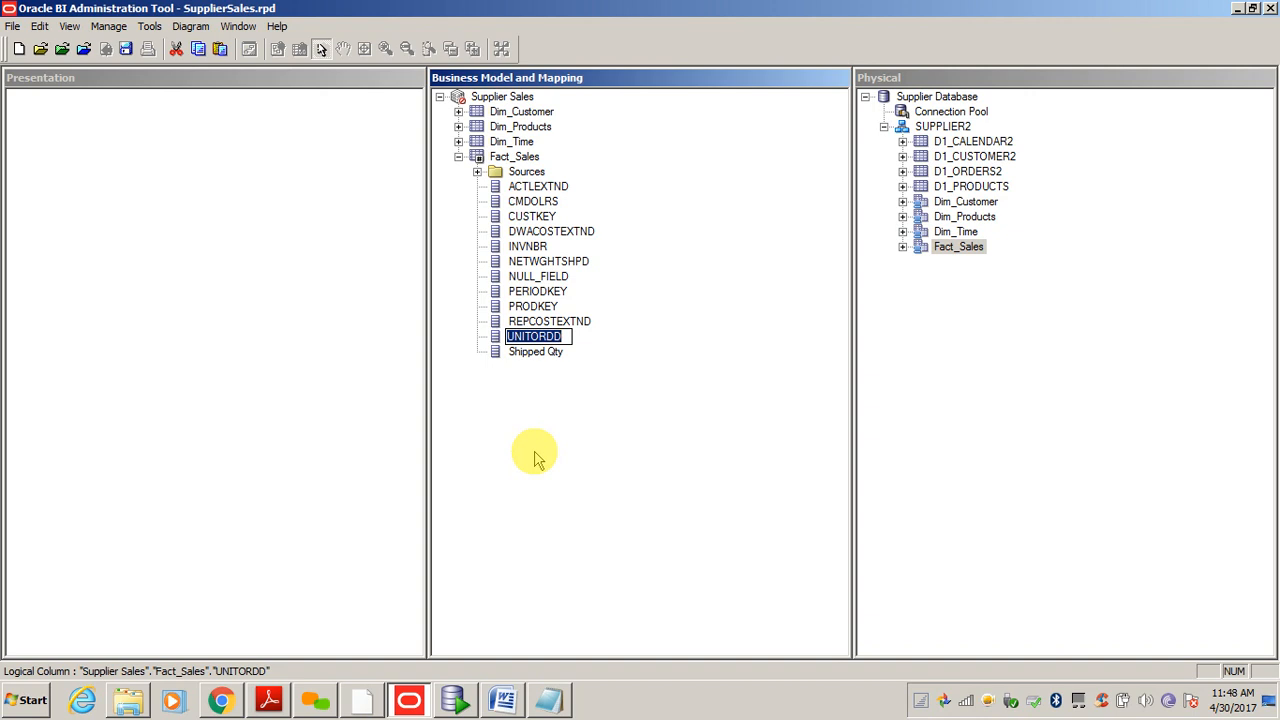
type("Ordered Qty")
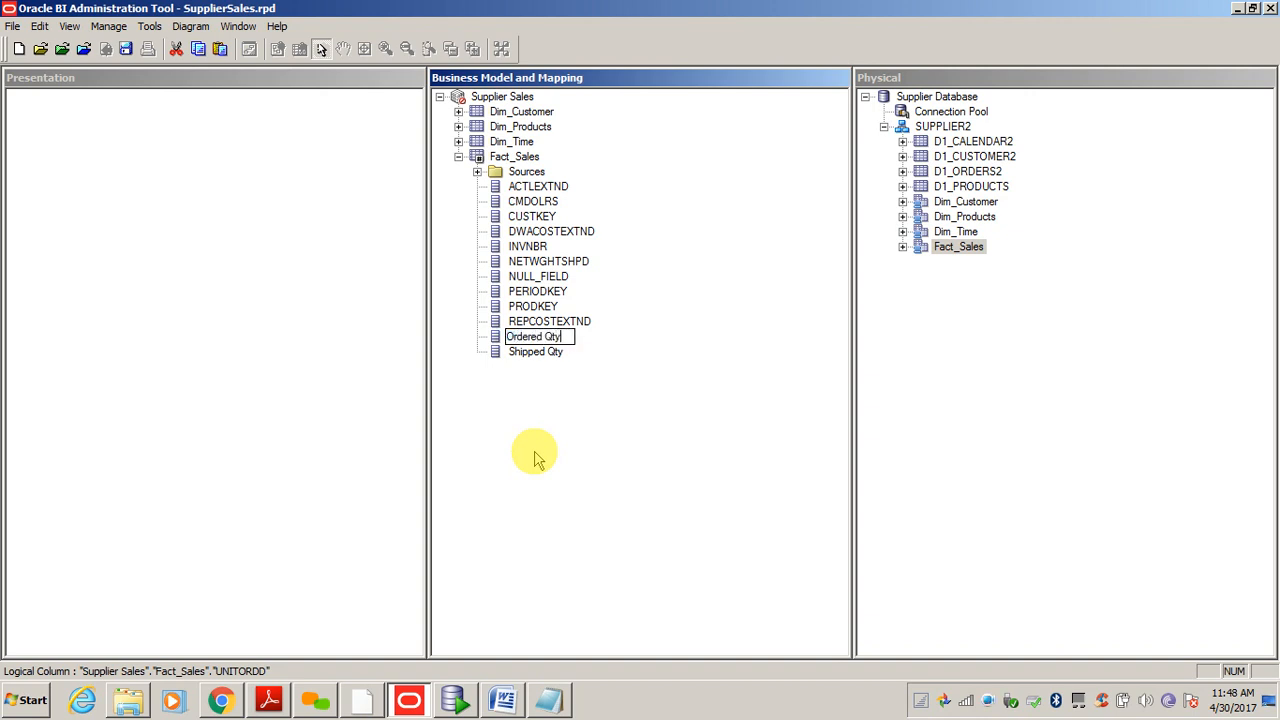
key("Return")
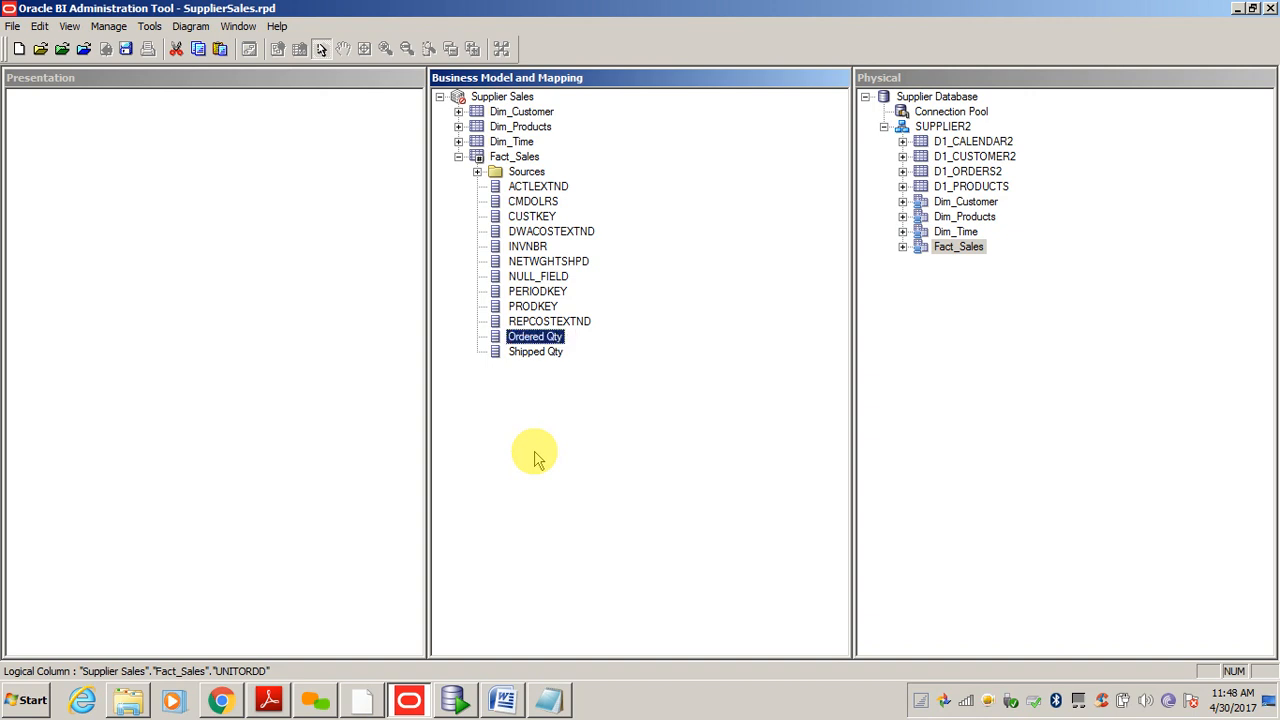
left_click(537, 188)
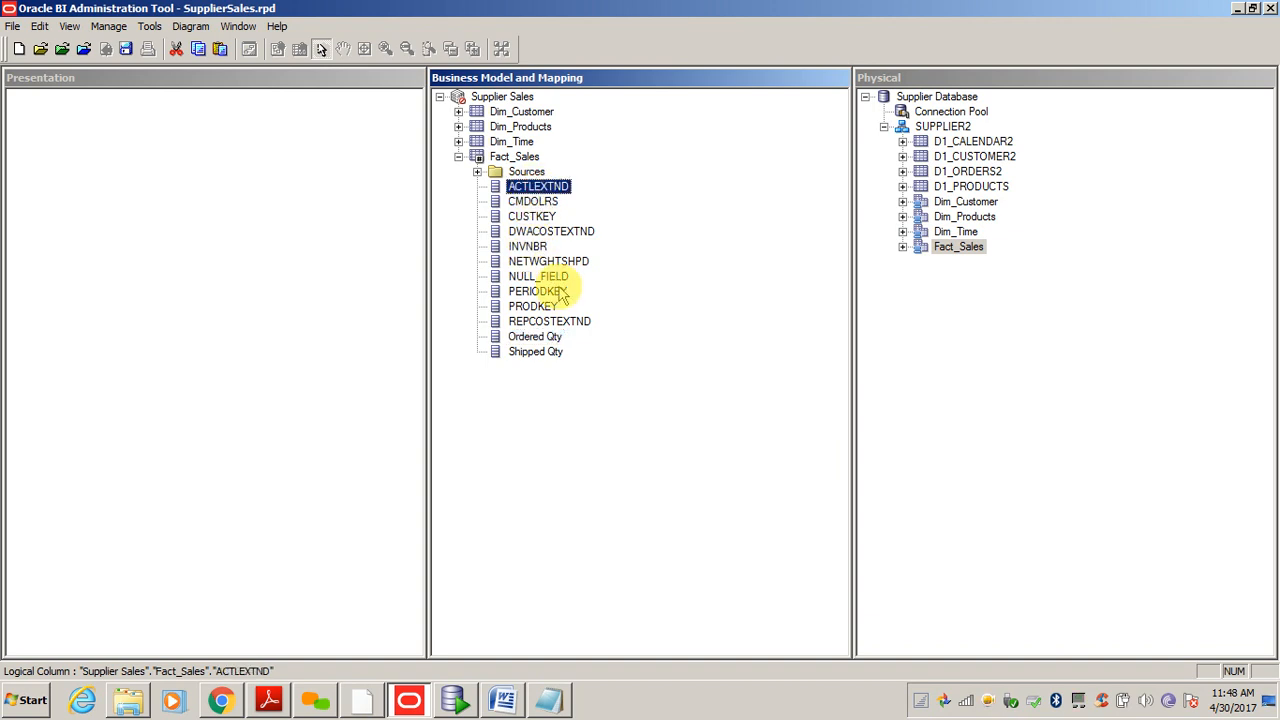
key("F2")
type("Amount")
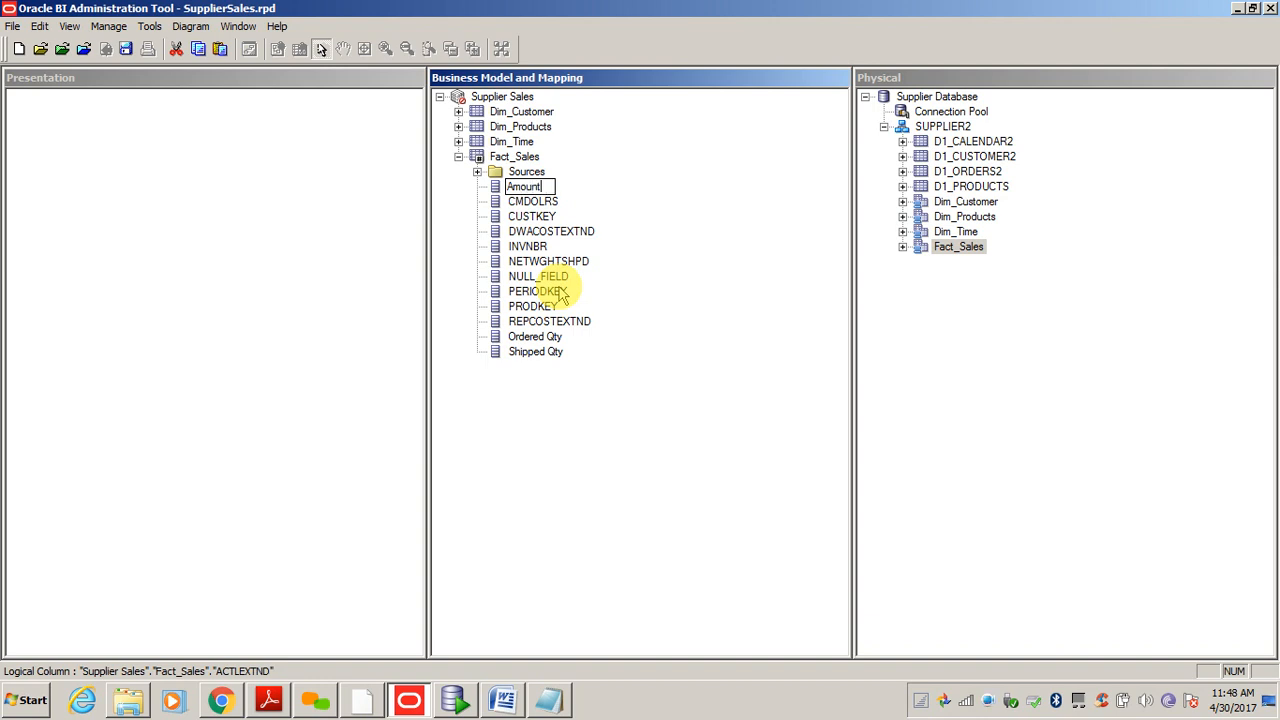
key("Return")
- Rename NETWGHTSHPD to Net Weight Shipped, then collapse the Fact_Sales column list
left_click(545, 292)
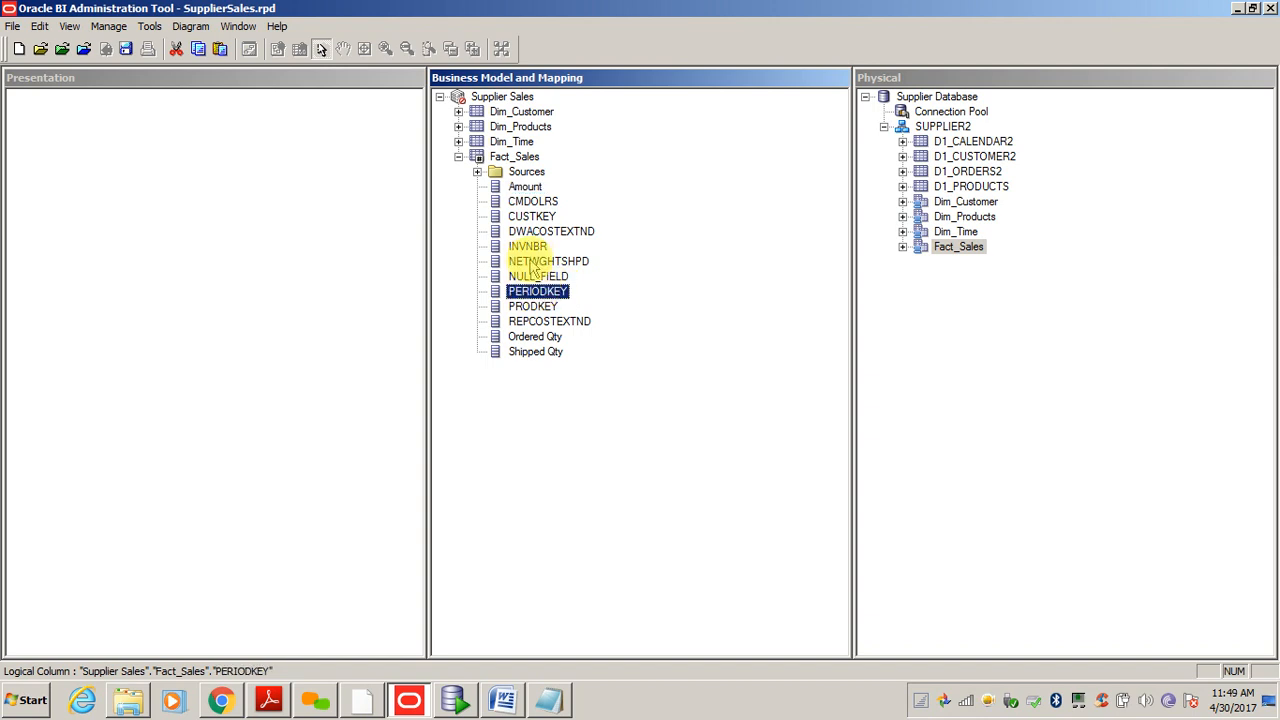
left_click(548, 233)
left_click(550, 262)
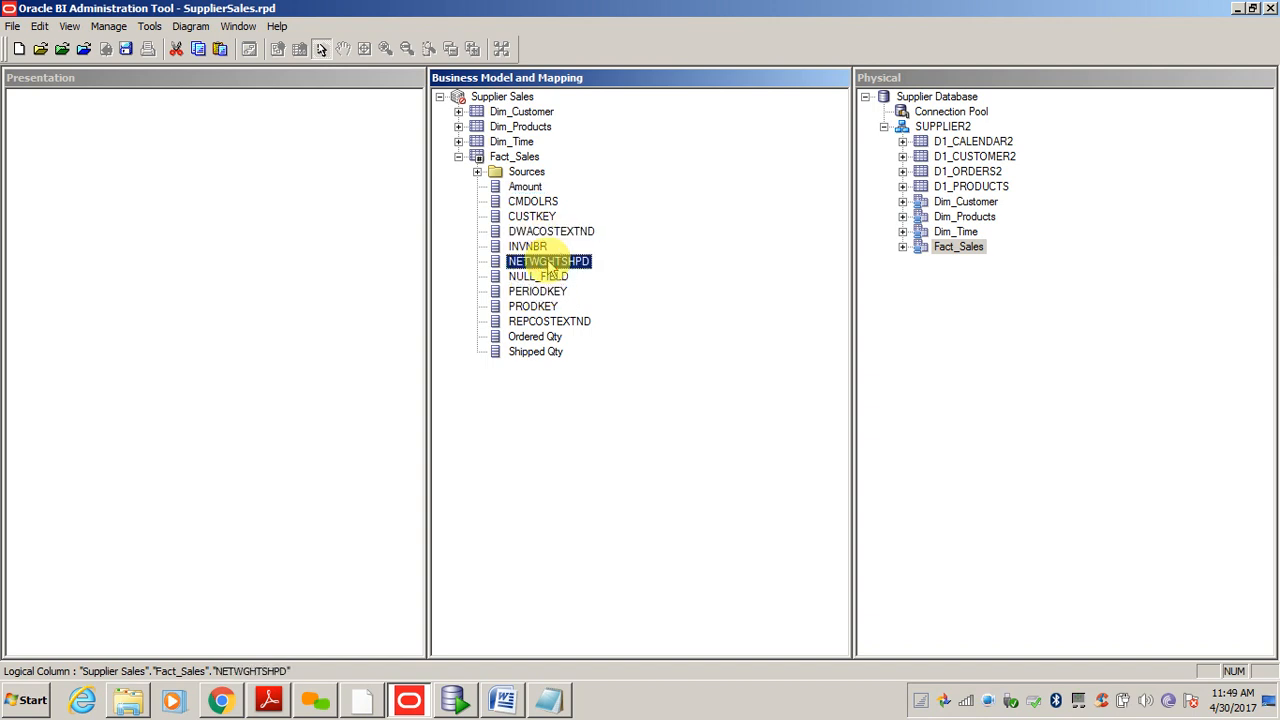
left_click(549, 262)
type("Net")
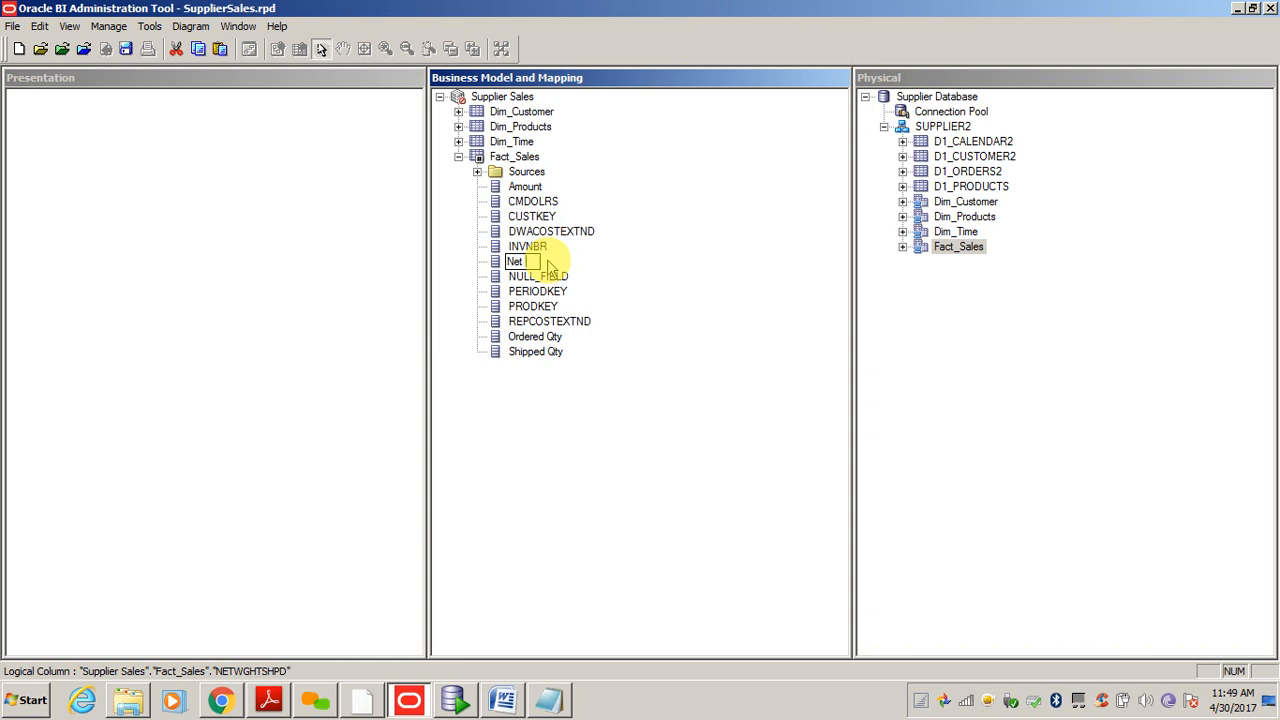
type(" W")
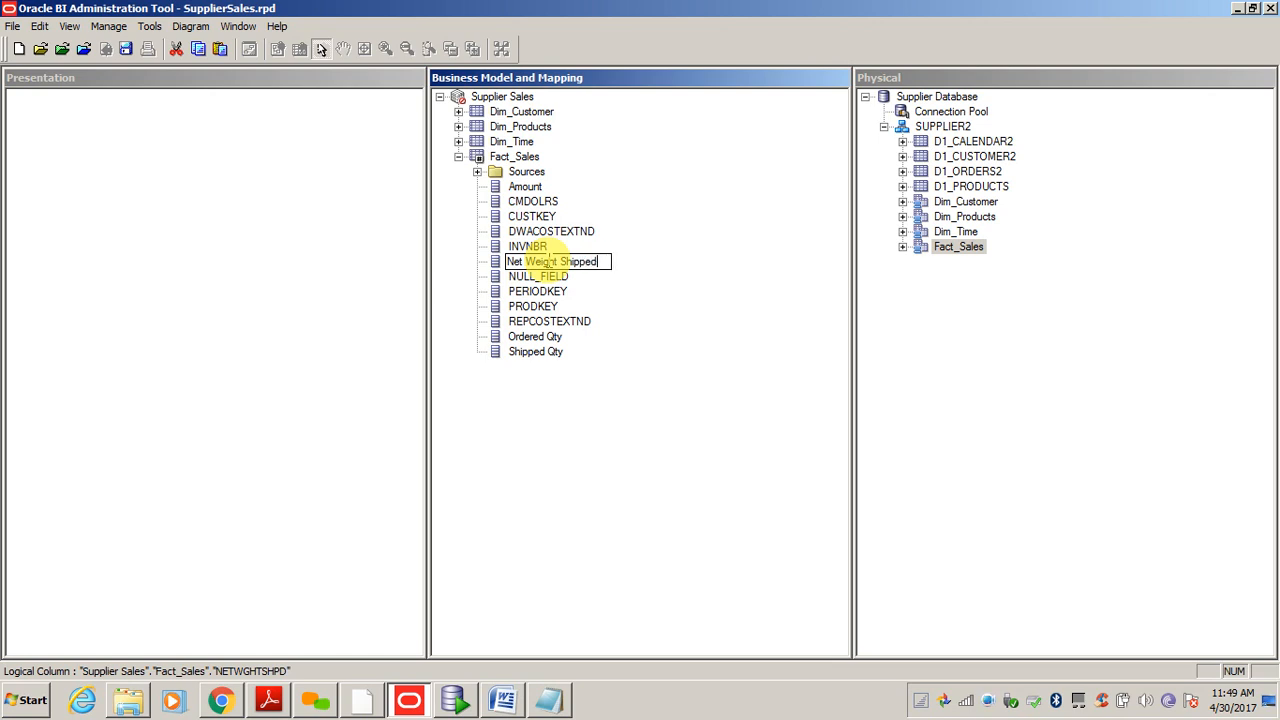
type("eight Shipped")
key("Return")
left_click(538, 214)
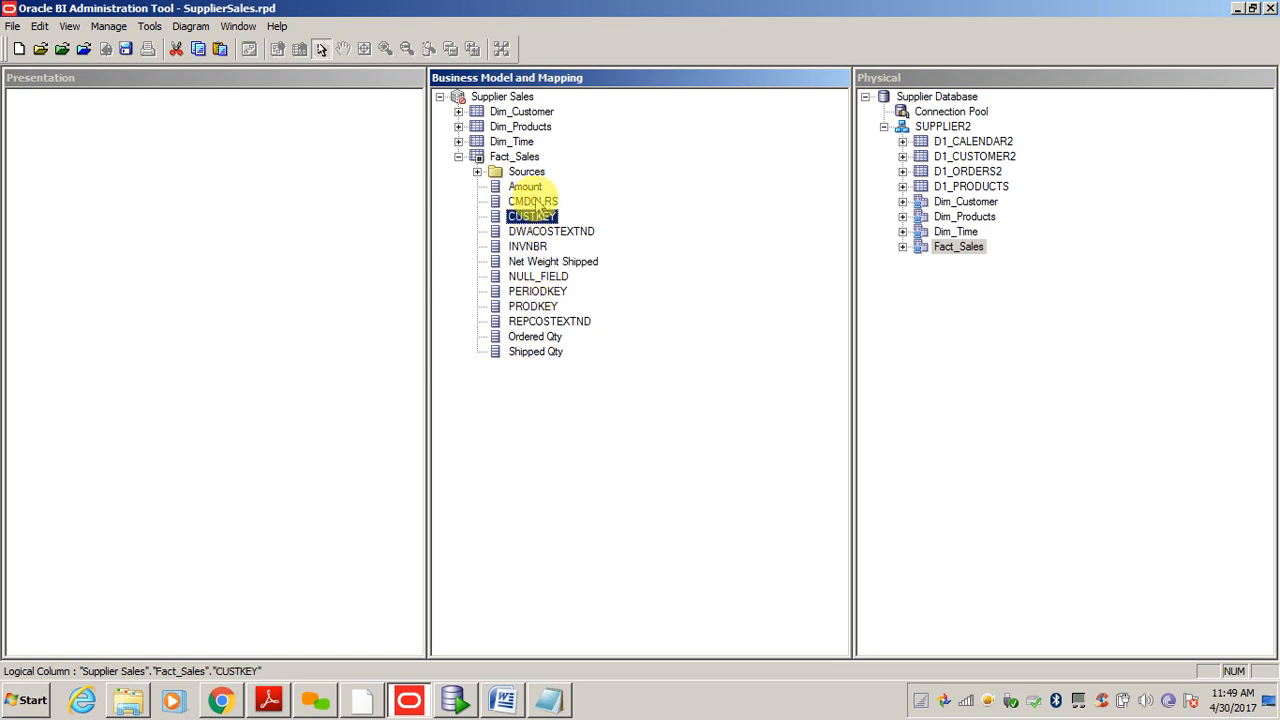
left_click(538, 203)
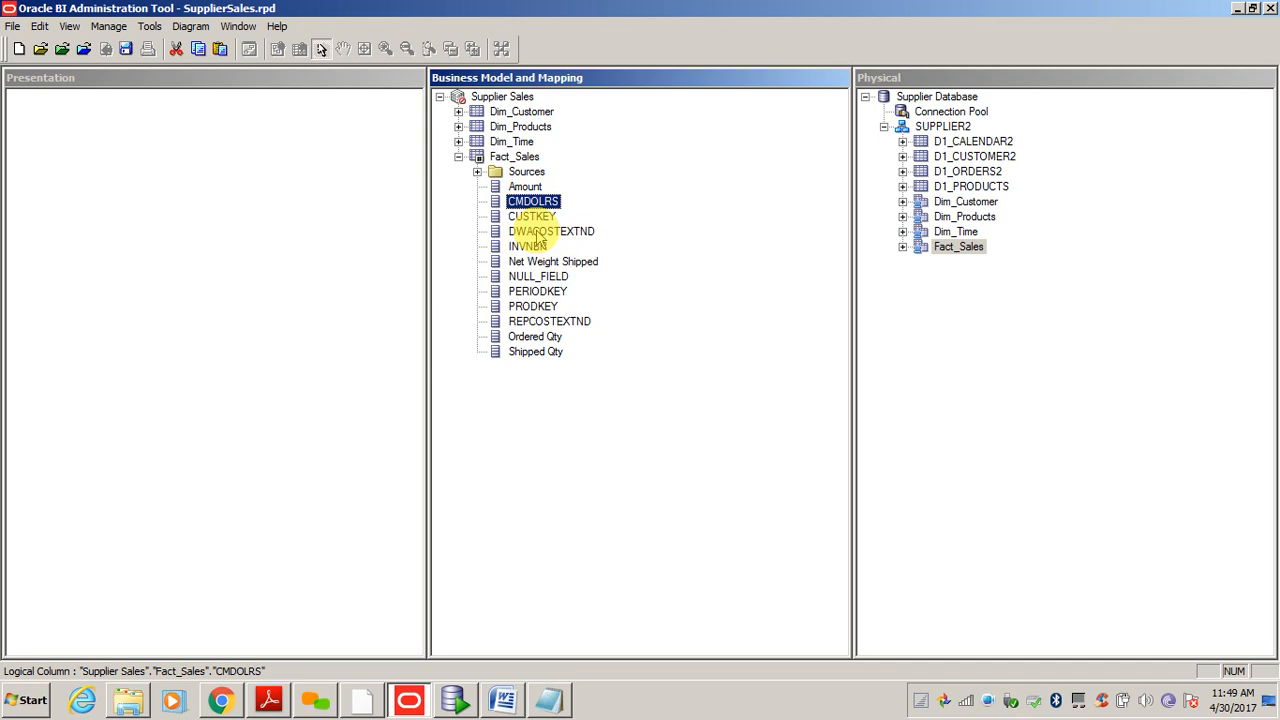
left_click(543, 386)
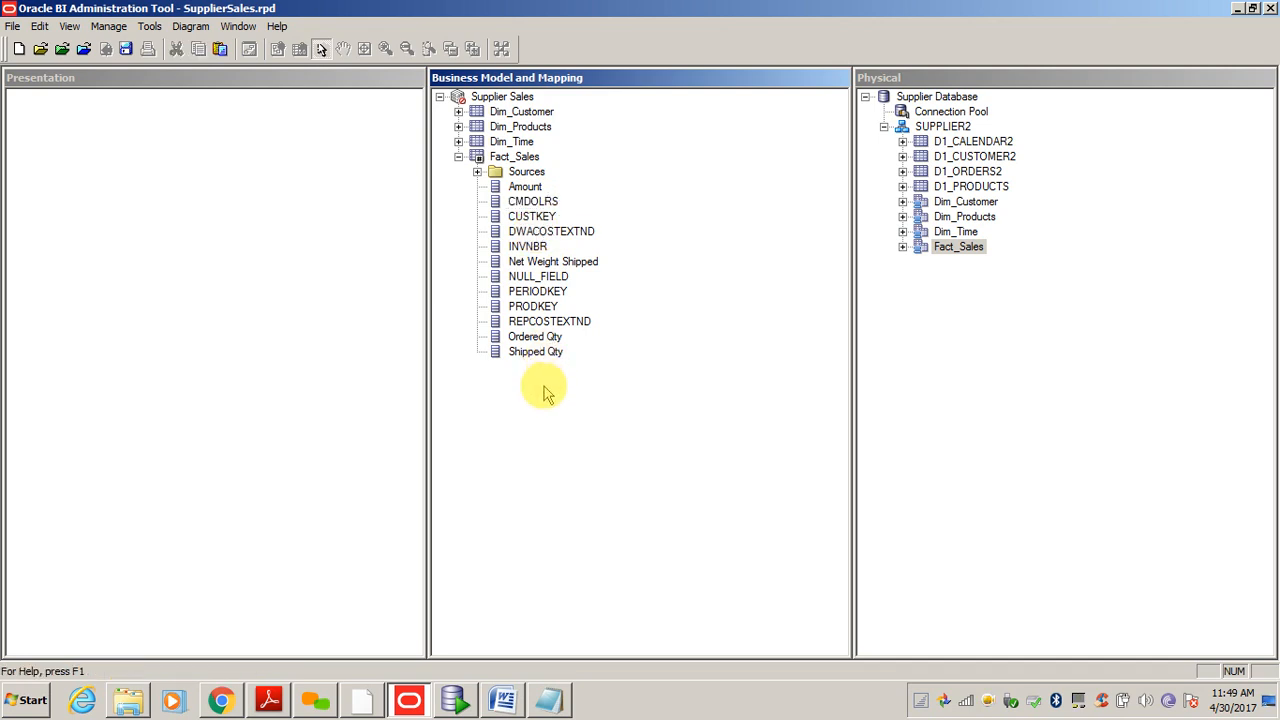
left_click(557, 235)
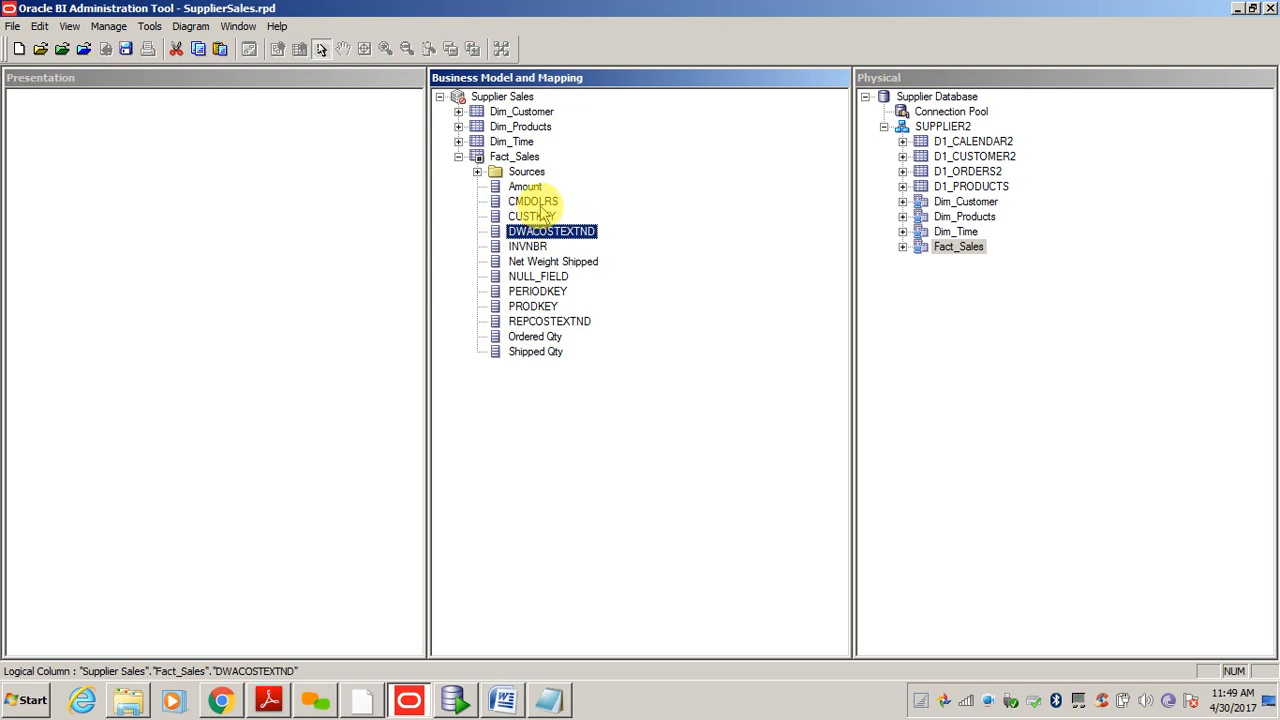
left_click(540, 203)
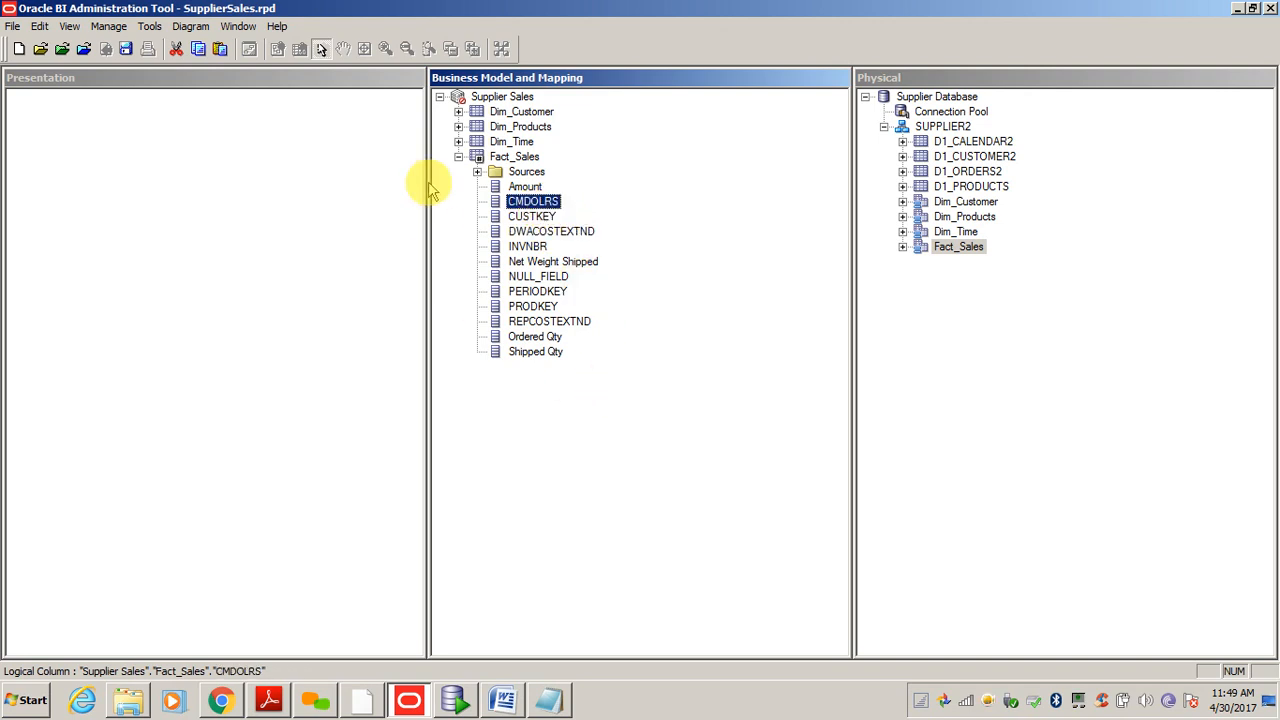
left_click(458, 157)
left_click(471, 186)
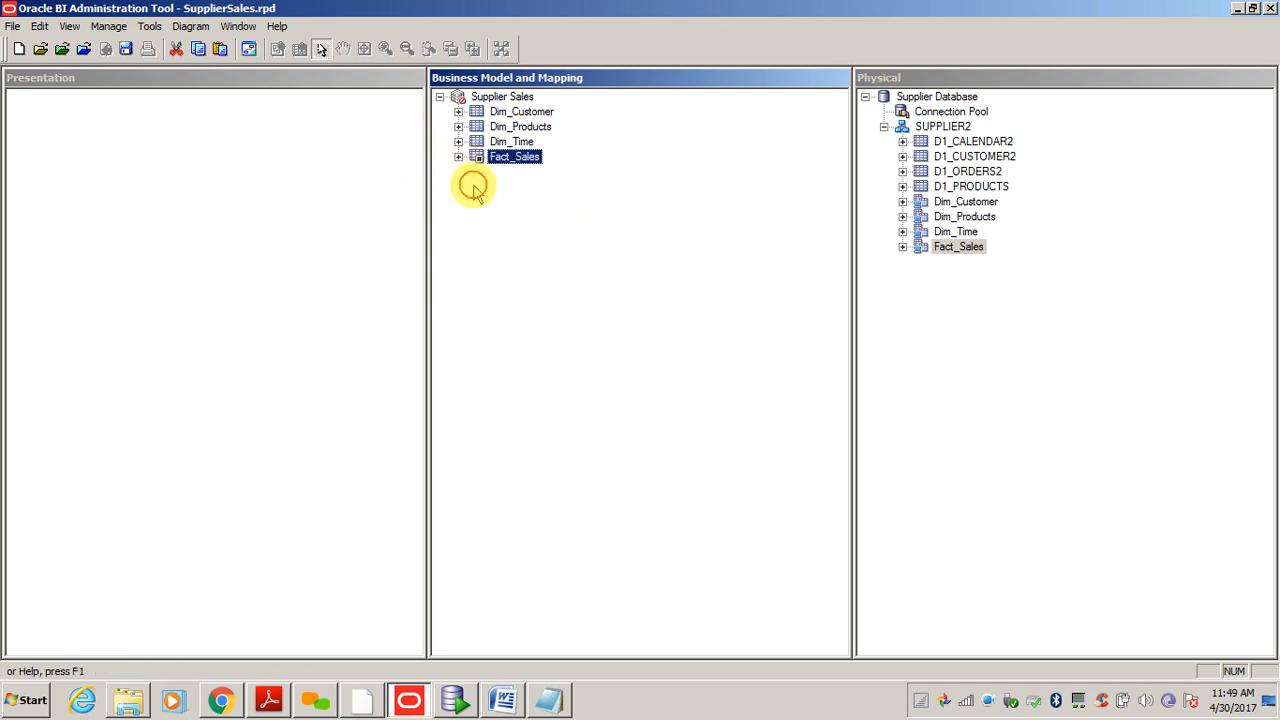
- Uncheck Disabled in the Supplier Sales business model properties and confirm
left_click(472, 96)
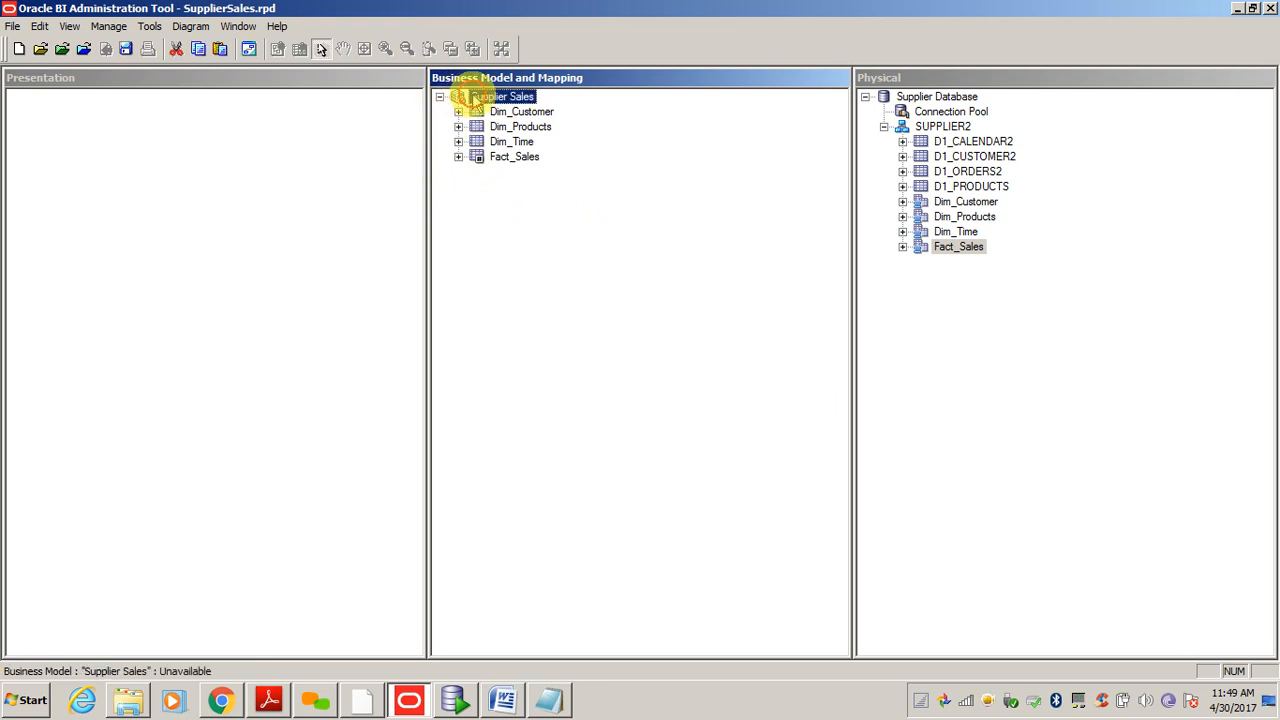
double_click(475, 100)
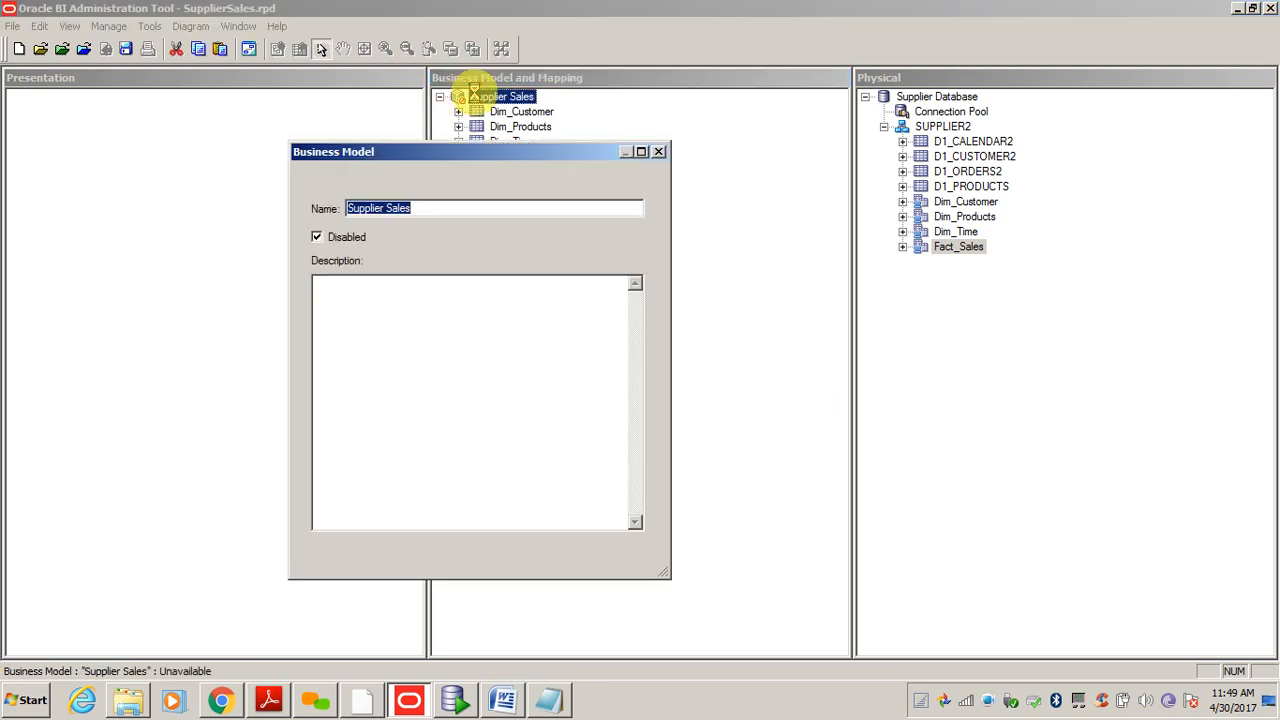
left_click(317, 239)
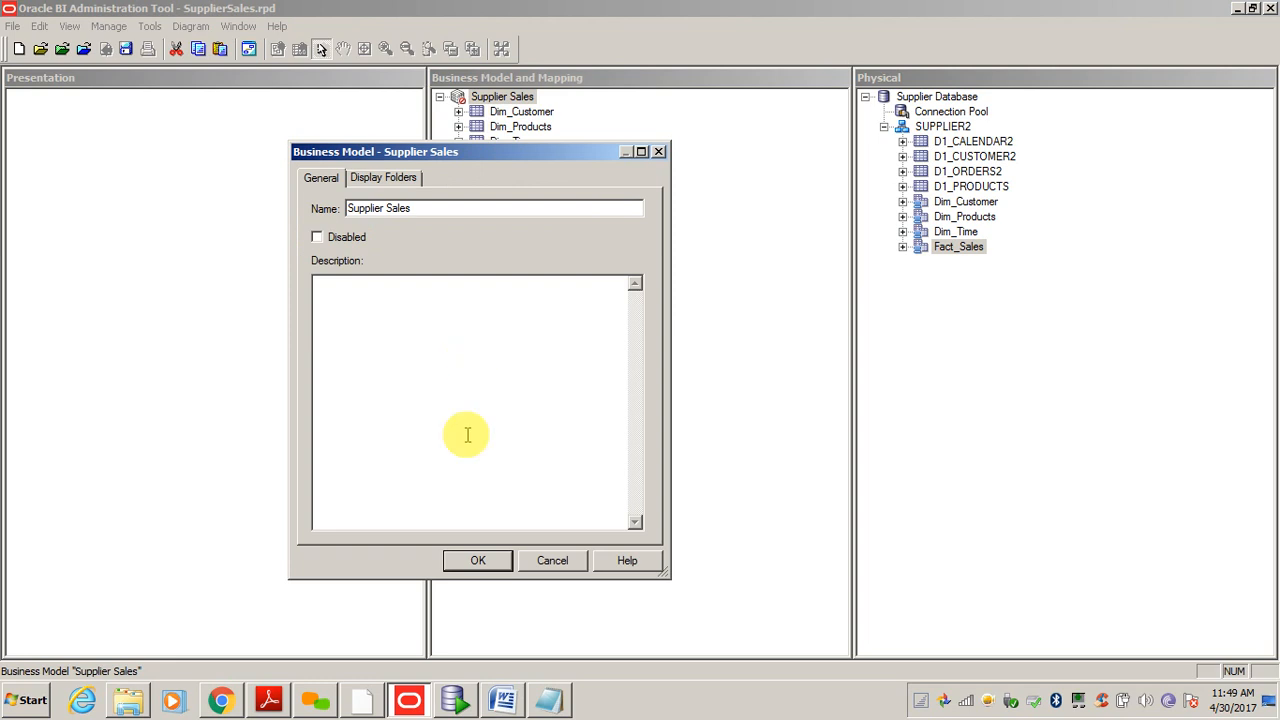
left_click(477, 562)
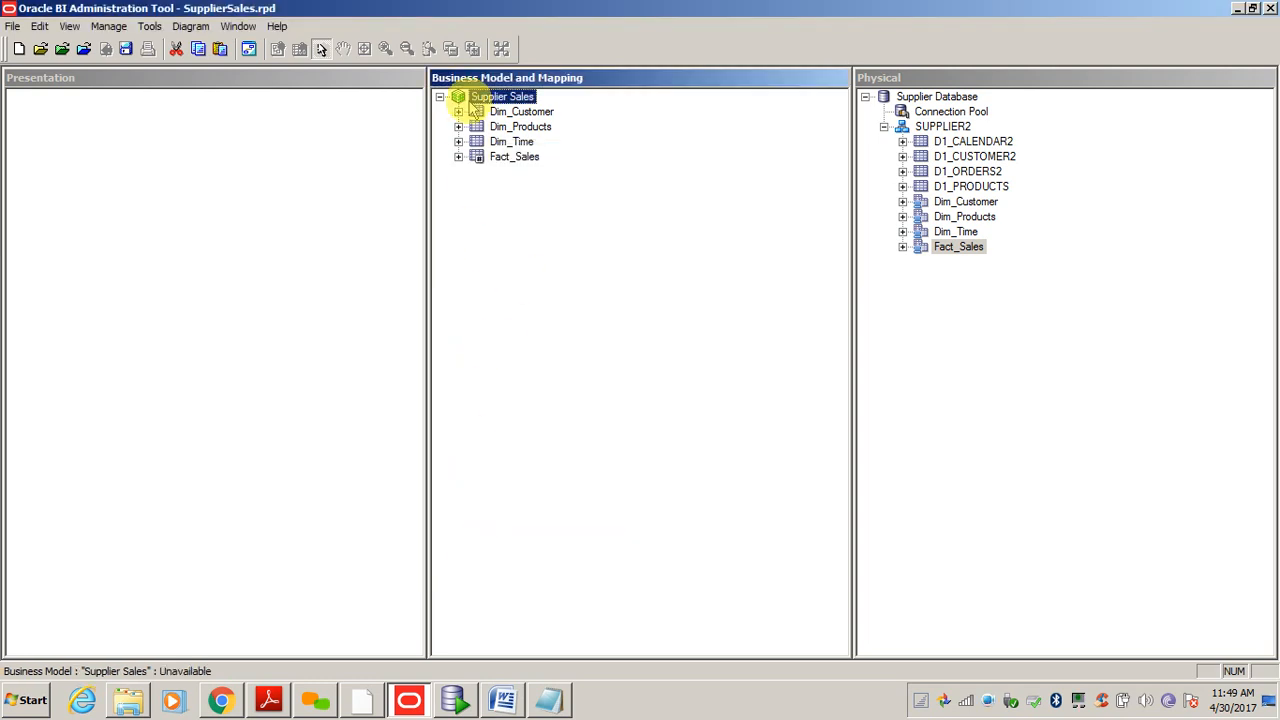
left_click(531, 289)
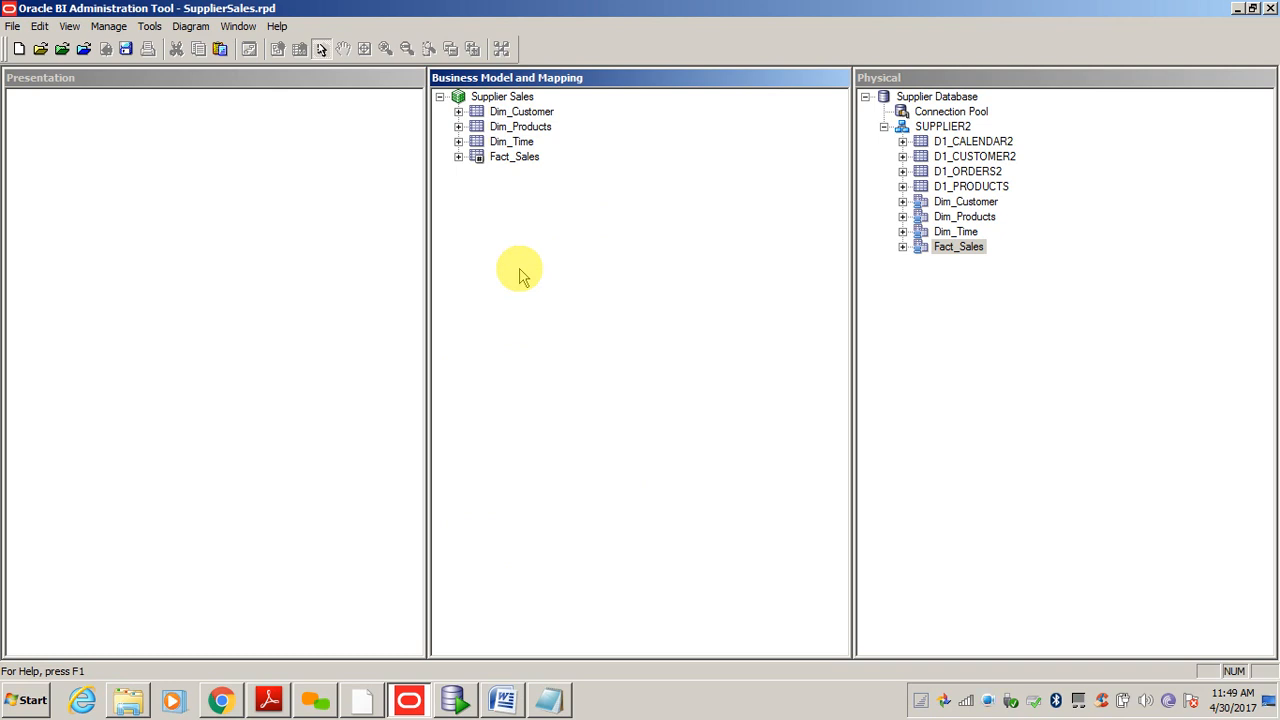
- Select the physical Dim_Customer table and bring up its actions
left_click(990, 338)
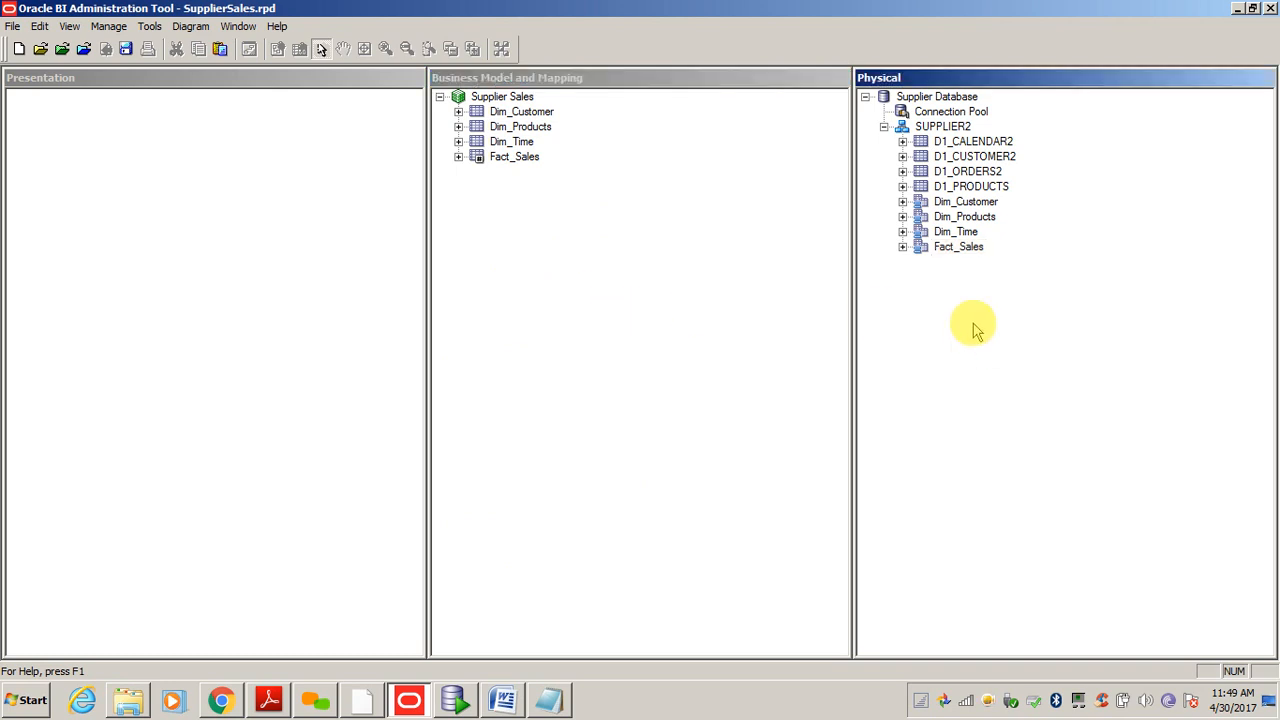
left_click(708, 251)
left_click(985, 293)
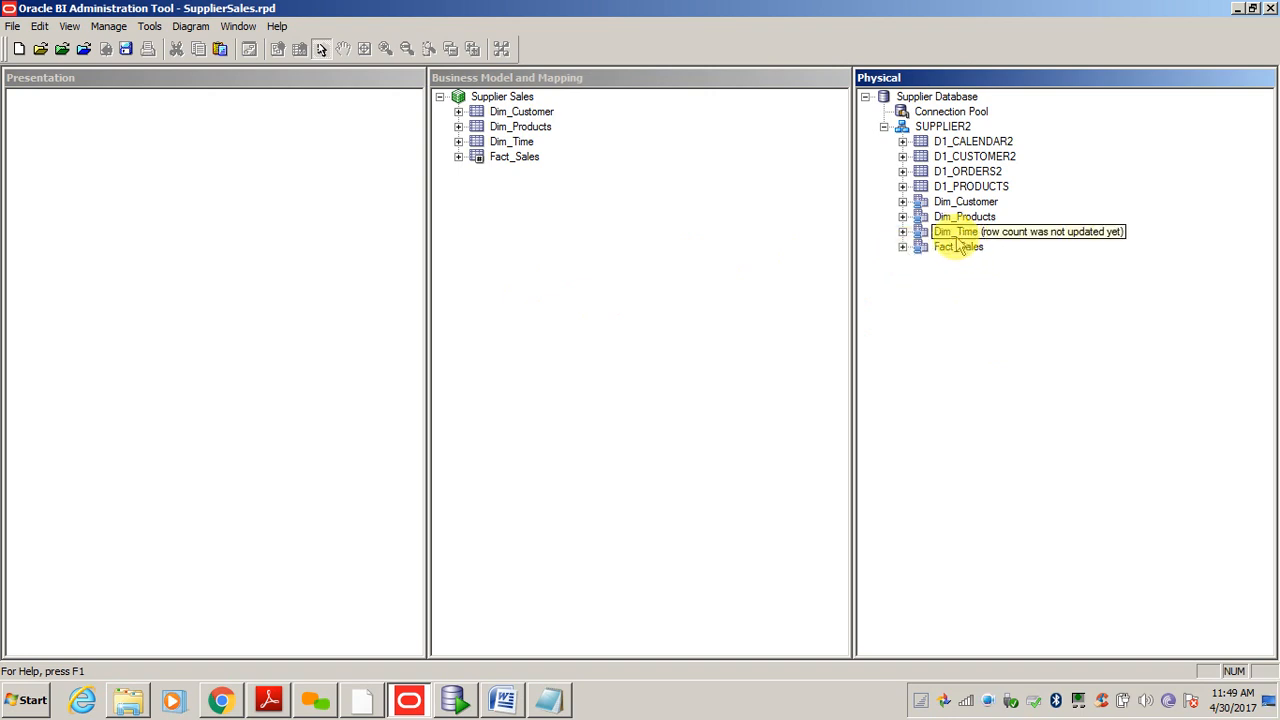
left_click(966, 204)
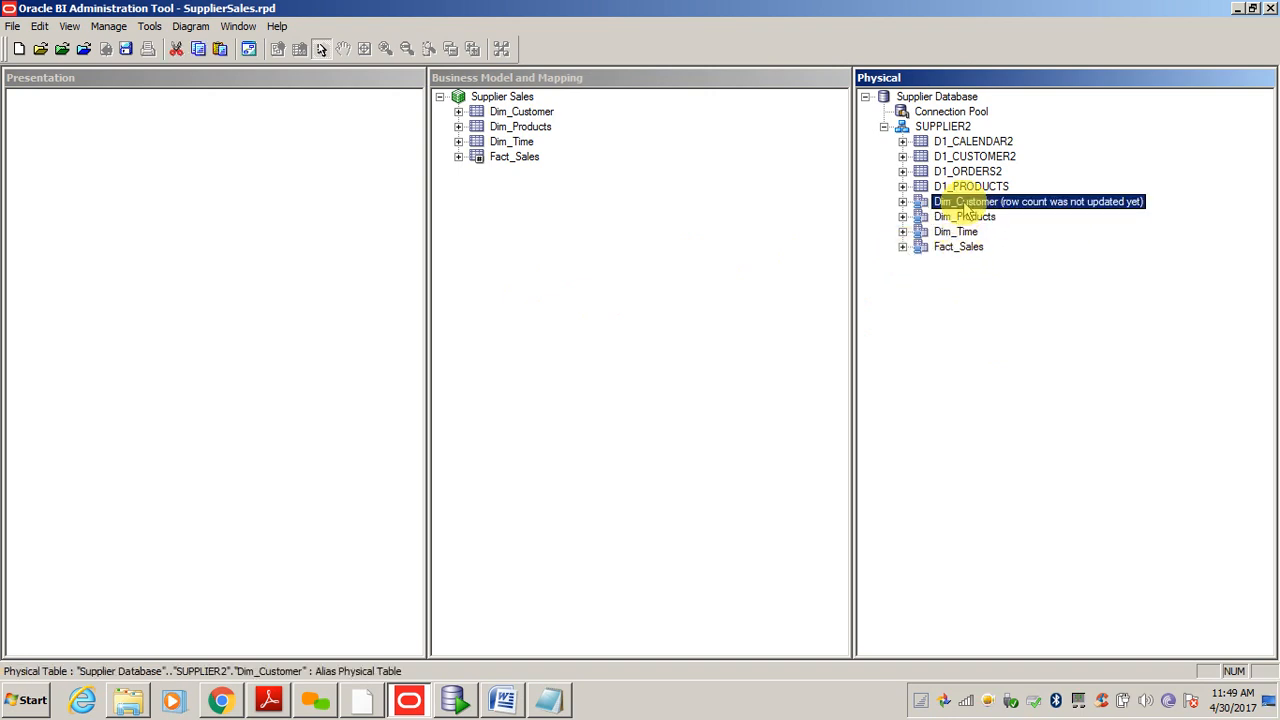
right_click(965, 205)
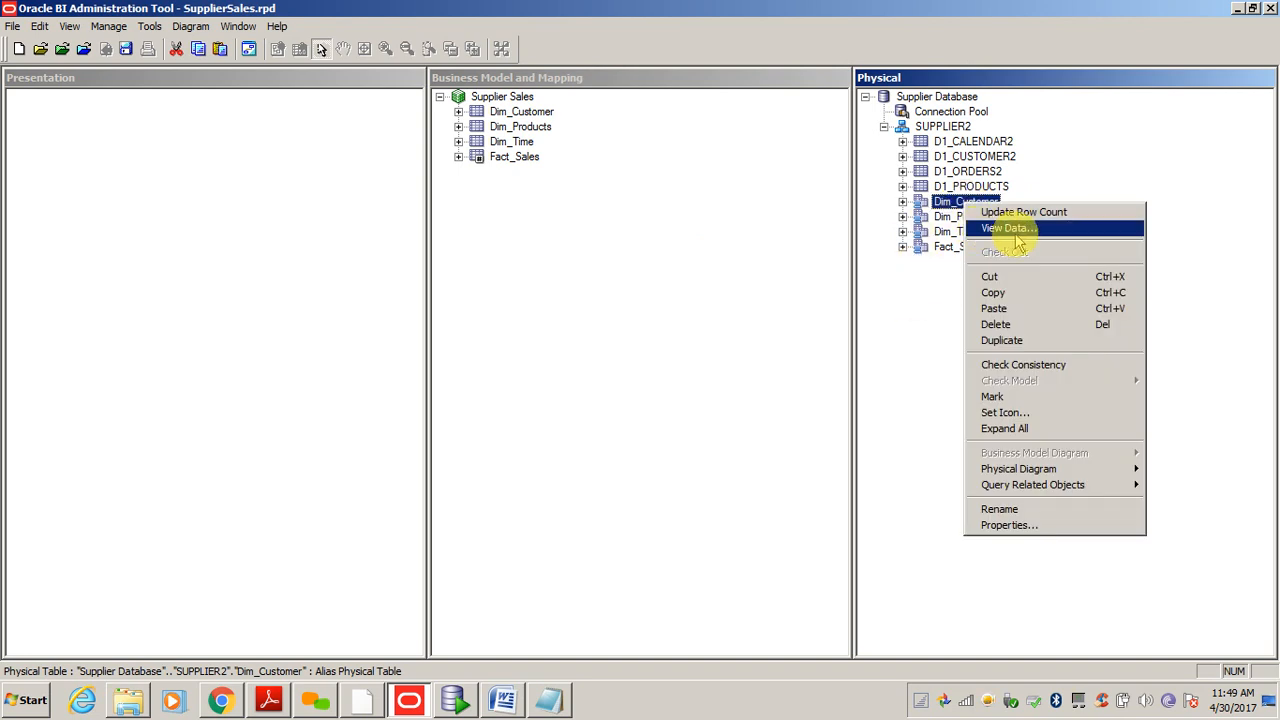
left_click(1022, 236)
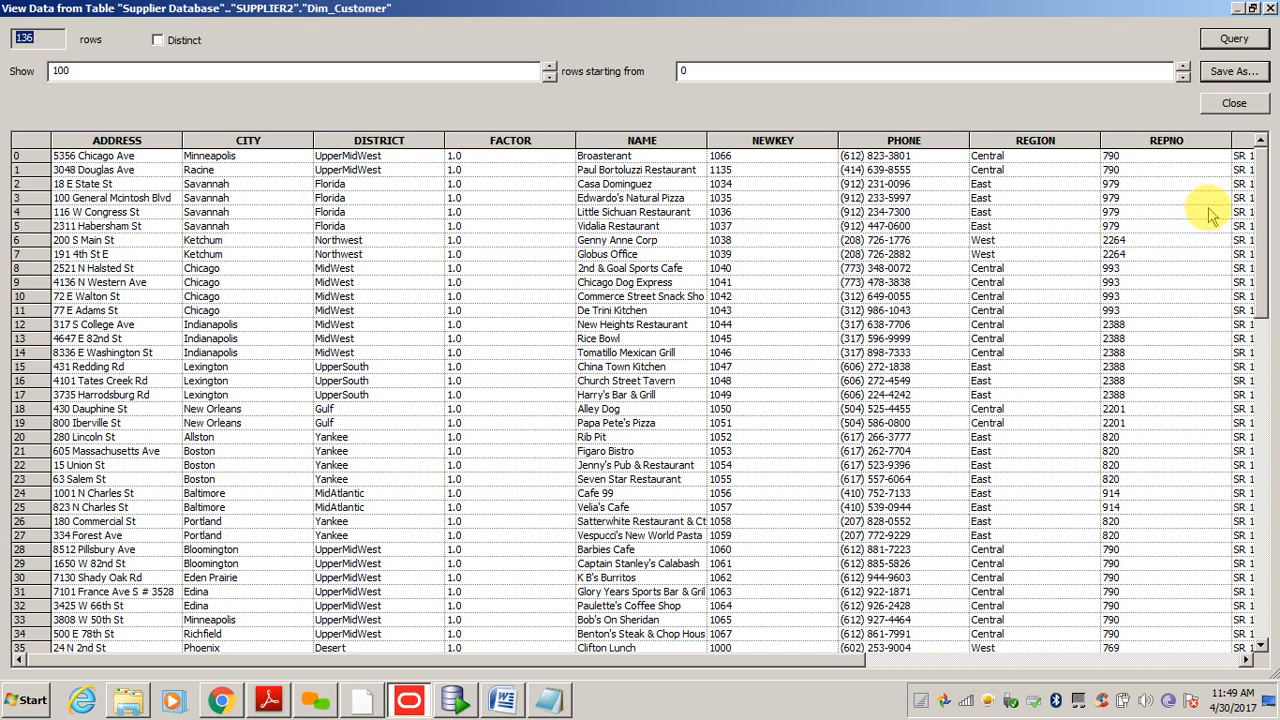
left_click_drag(560, 660, 802, 650)
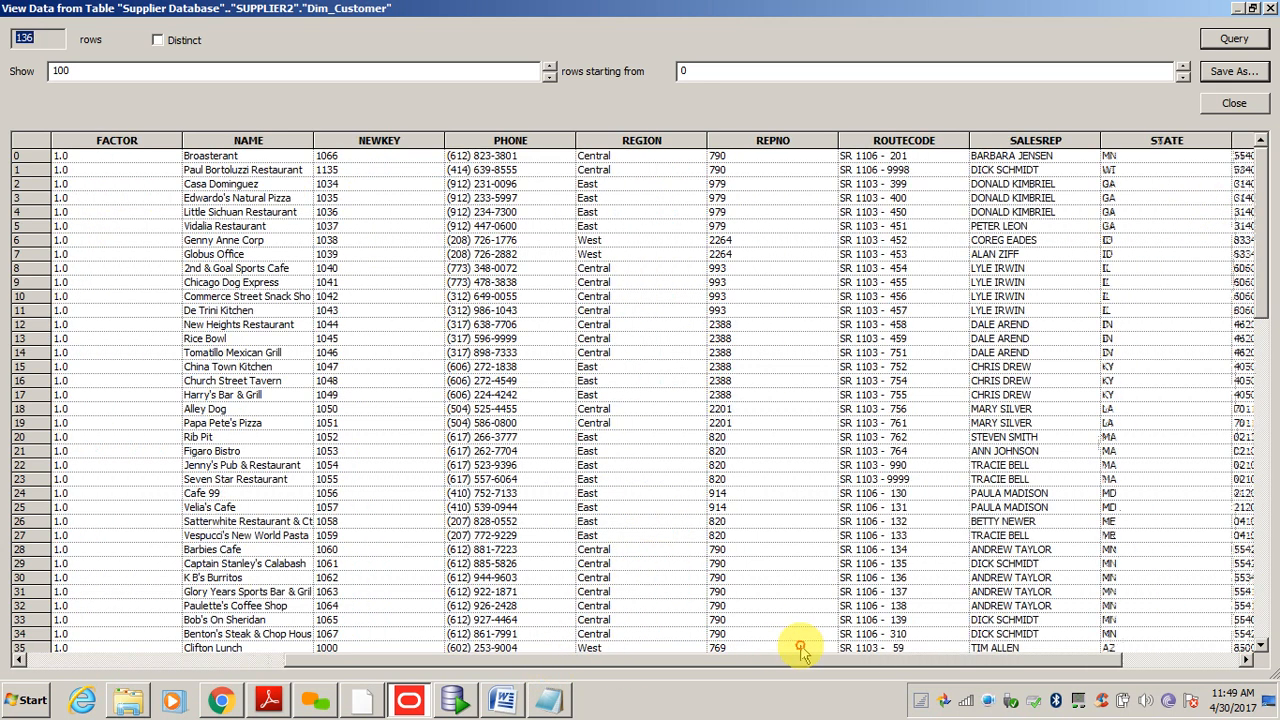
left_click(1232, 105)
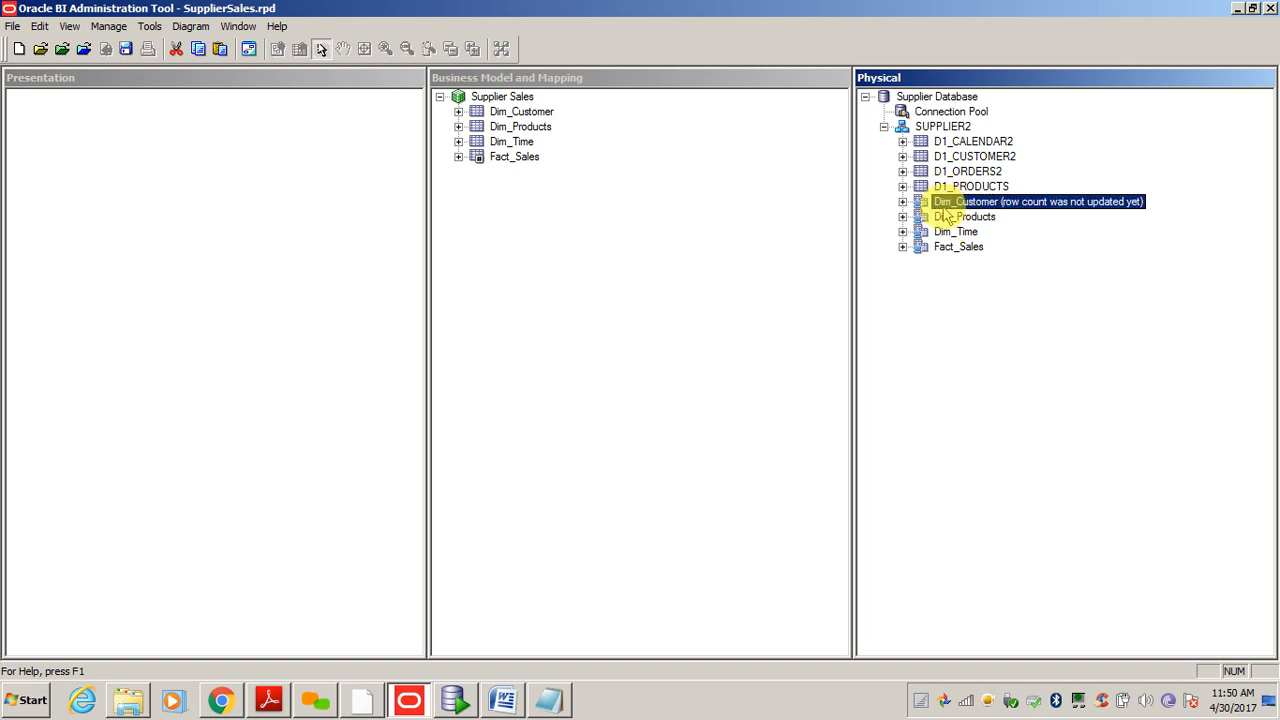
- Preview the physical Fact_Sales rows, inspect a NETWGHTSHPD value, then close the preview
right_click(957, 250)
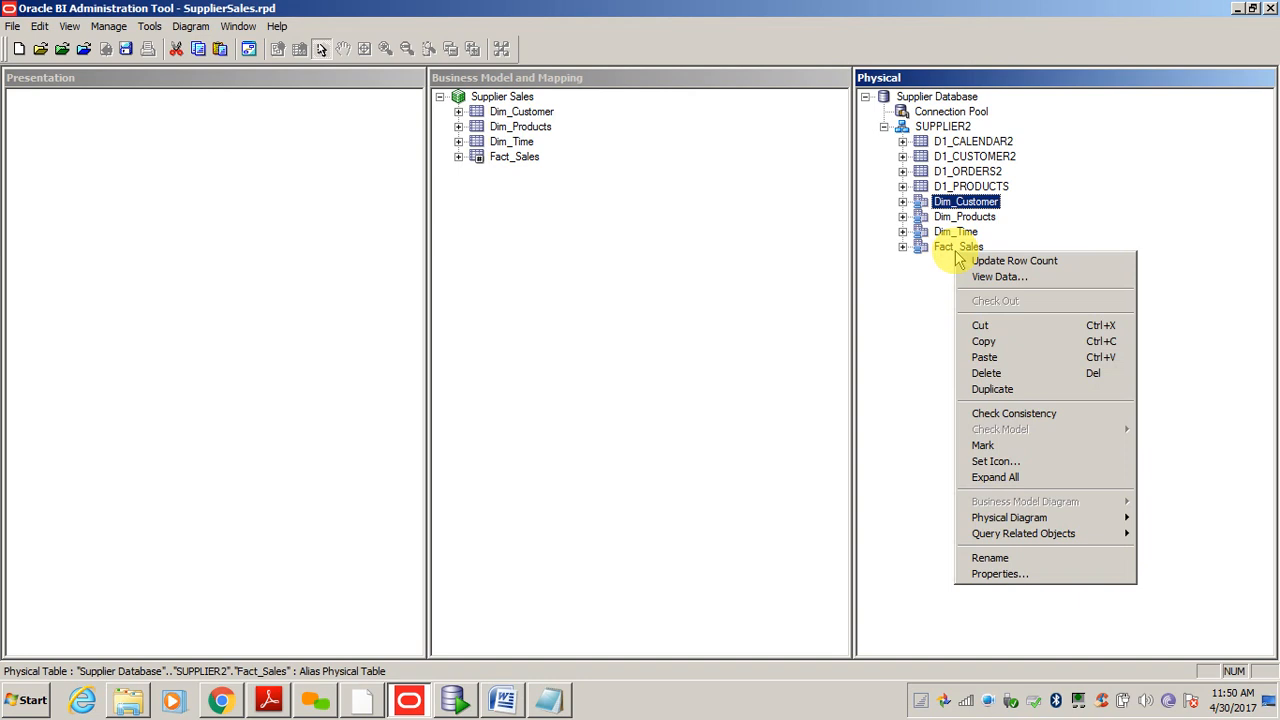
left_click(986, 277)
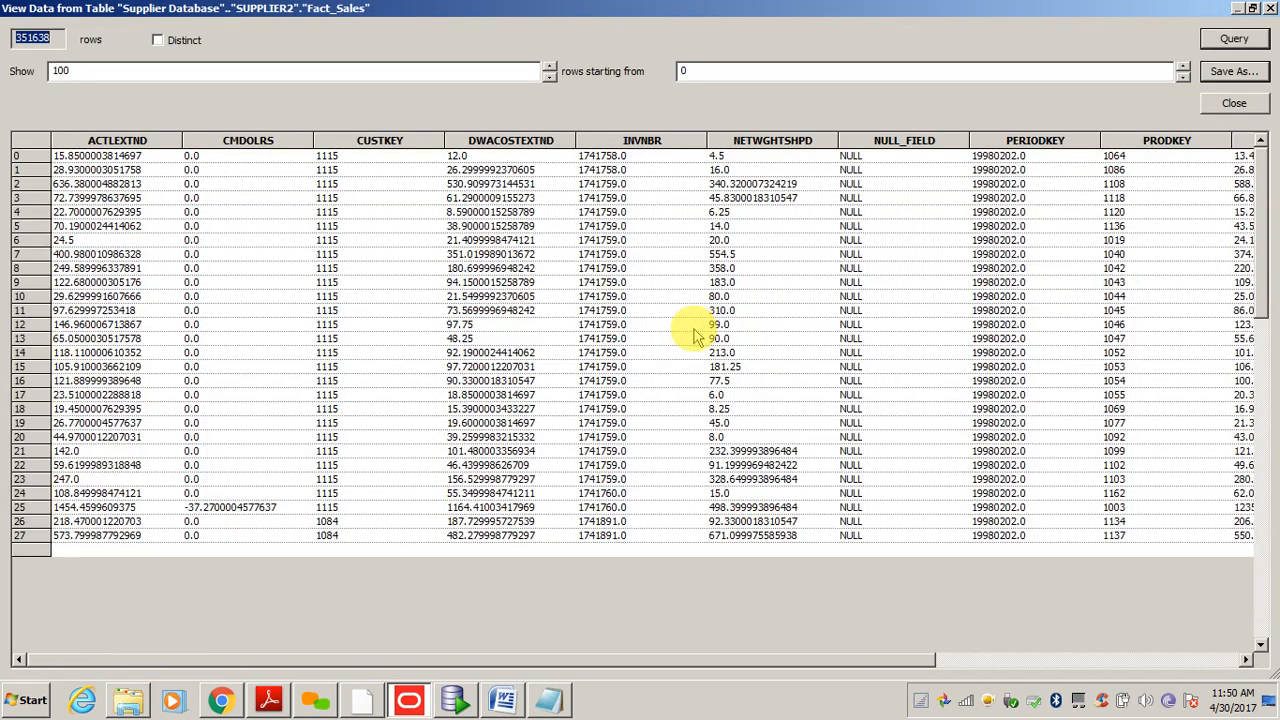
left_click(485, 170)
left_click(682, 213)
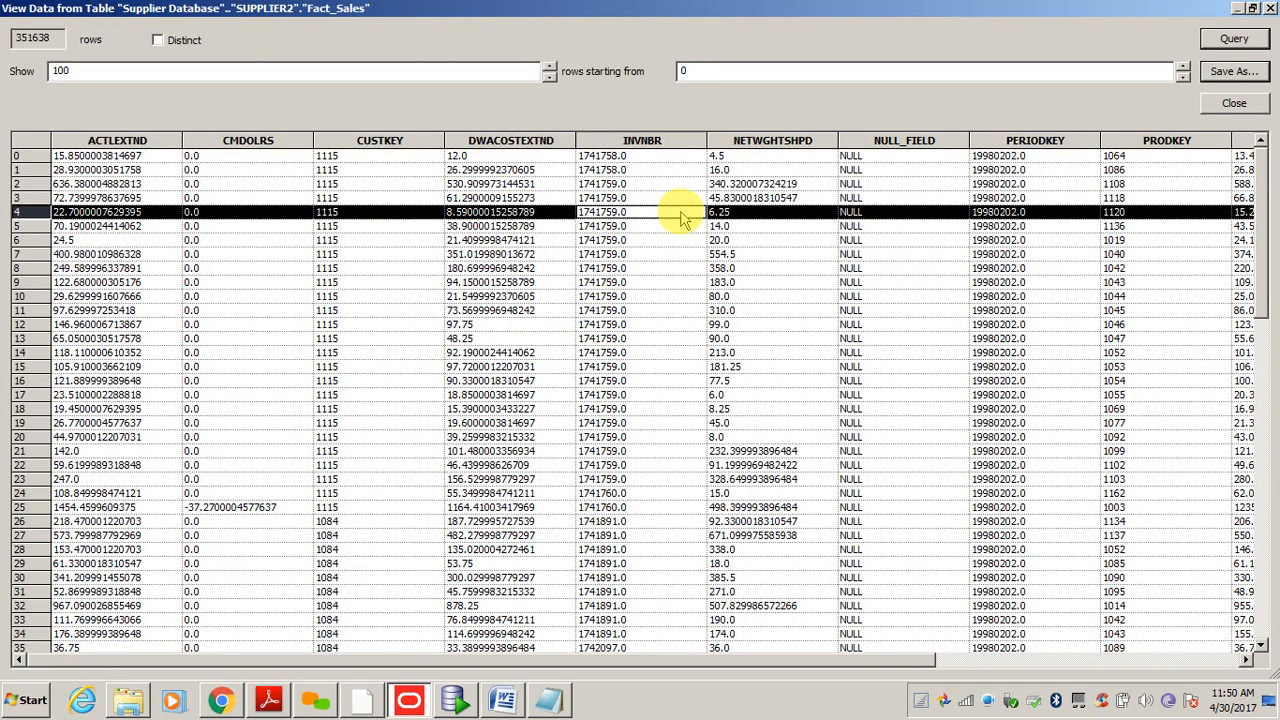
left_click(792, 213)
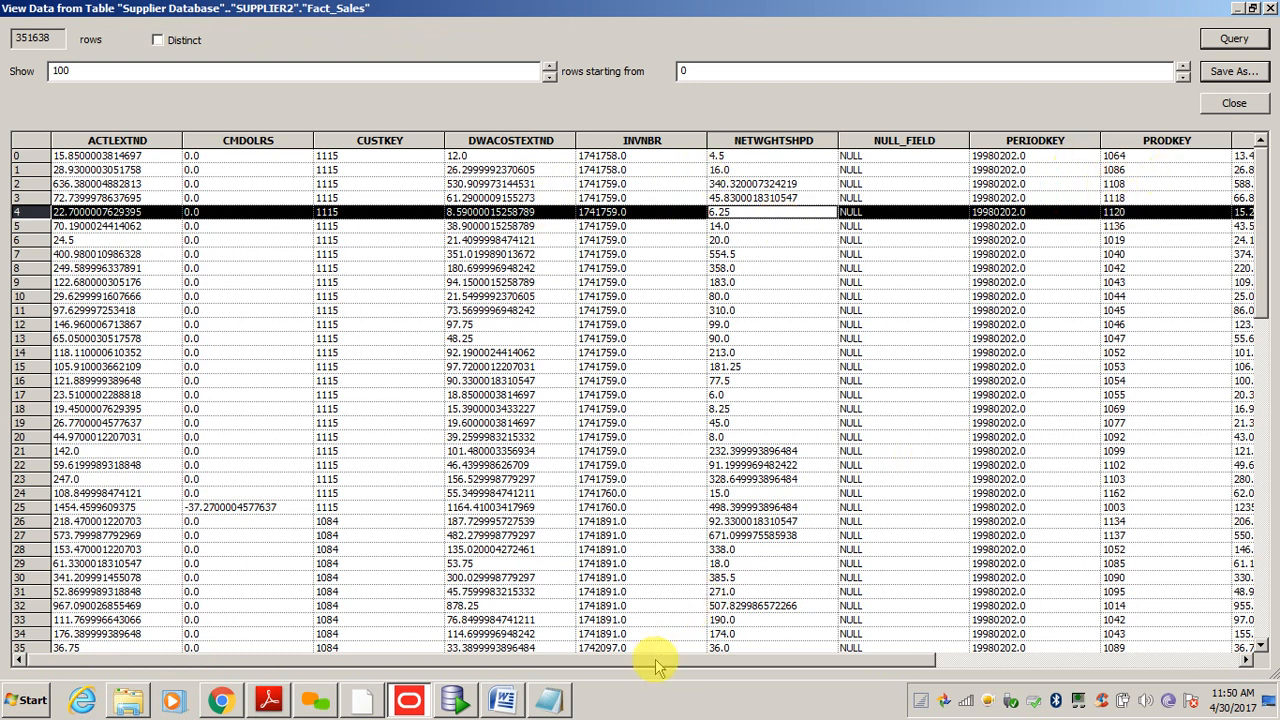
left_click_drag(657, 660, 848, 650)
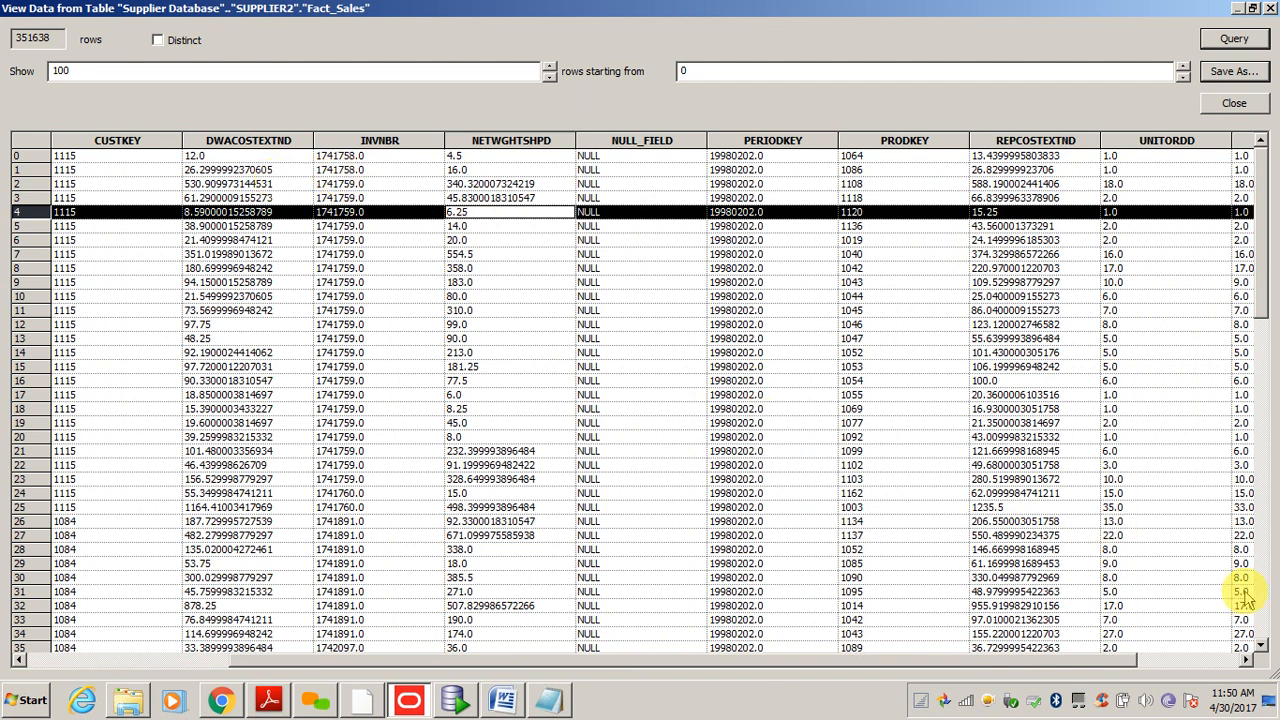
left_click(1237, 104)
left_click(529, 249)
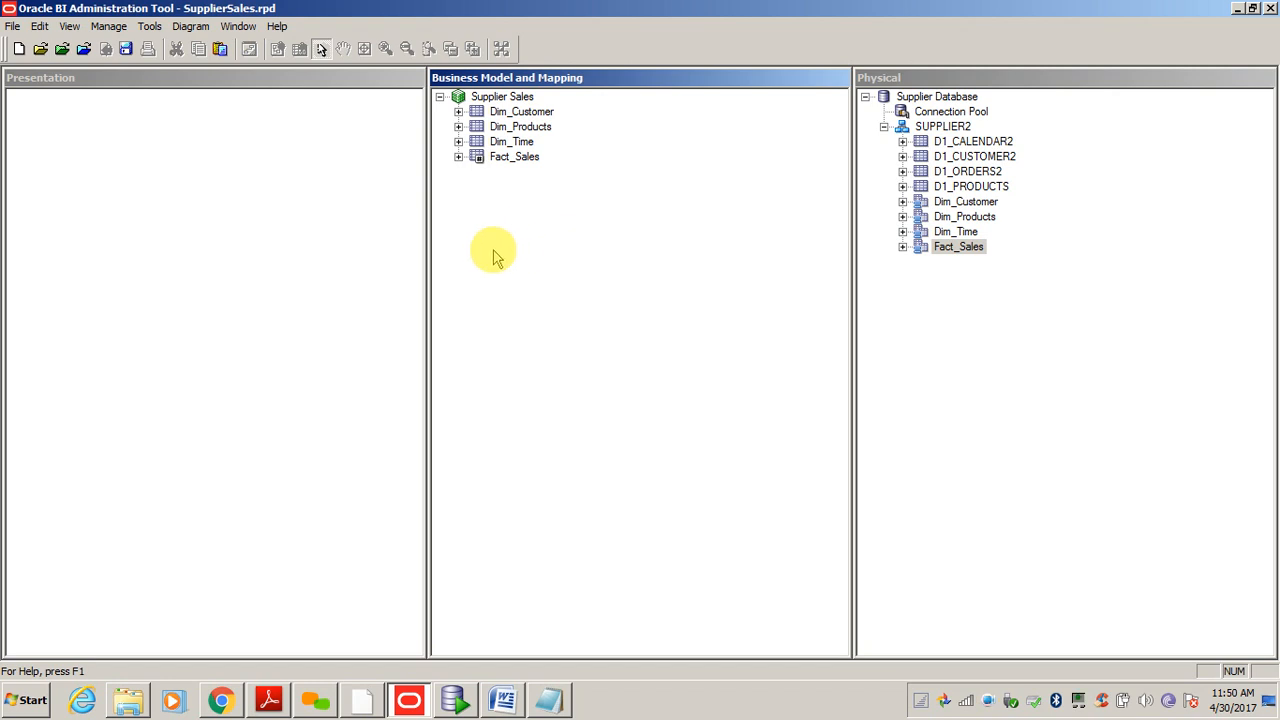
- Inspect Dim_Customer's Name, Repno and Zip Code columns after briefly expanding Fact_Sales and Dim_Time
left_click(458, 157)
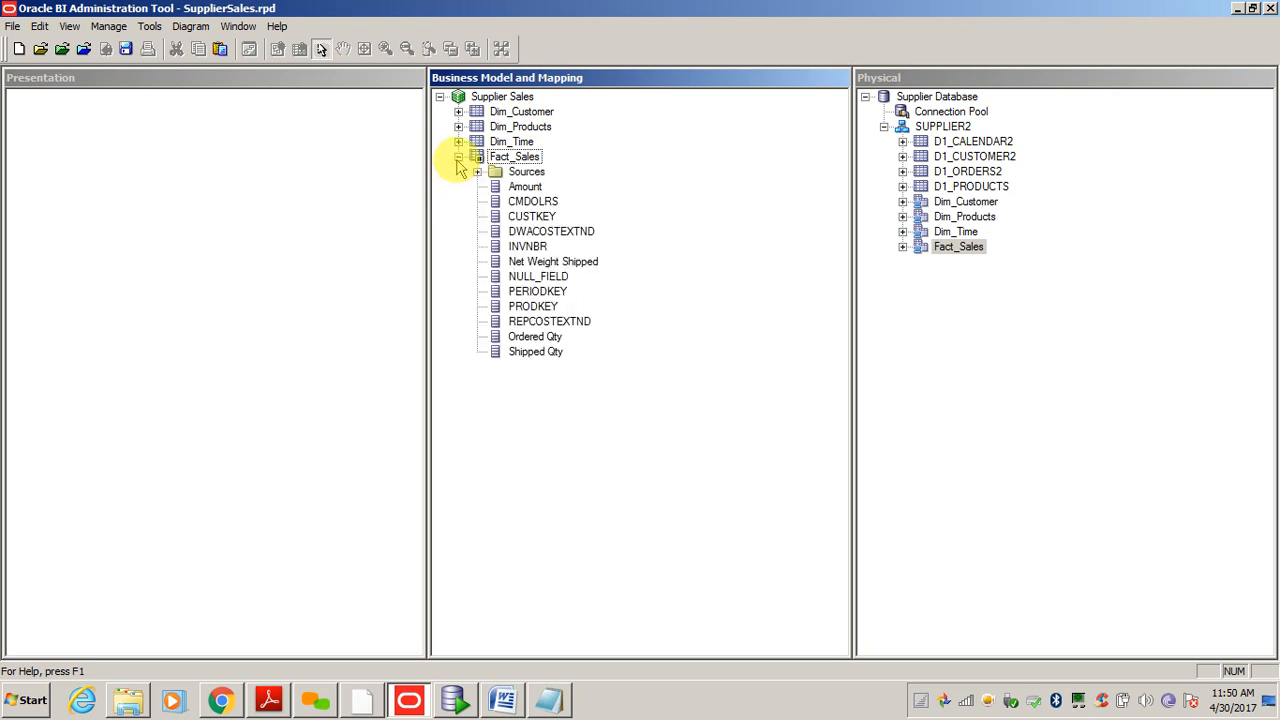
left_click(458, 157)
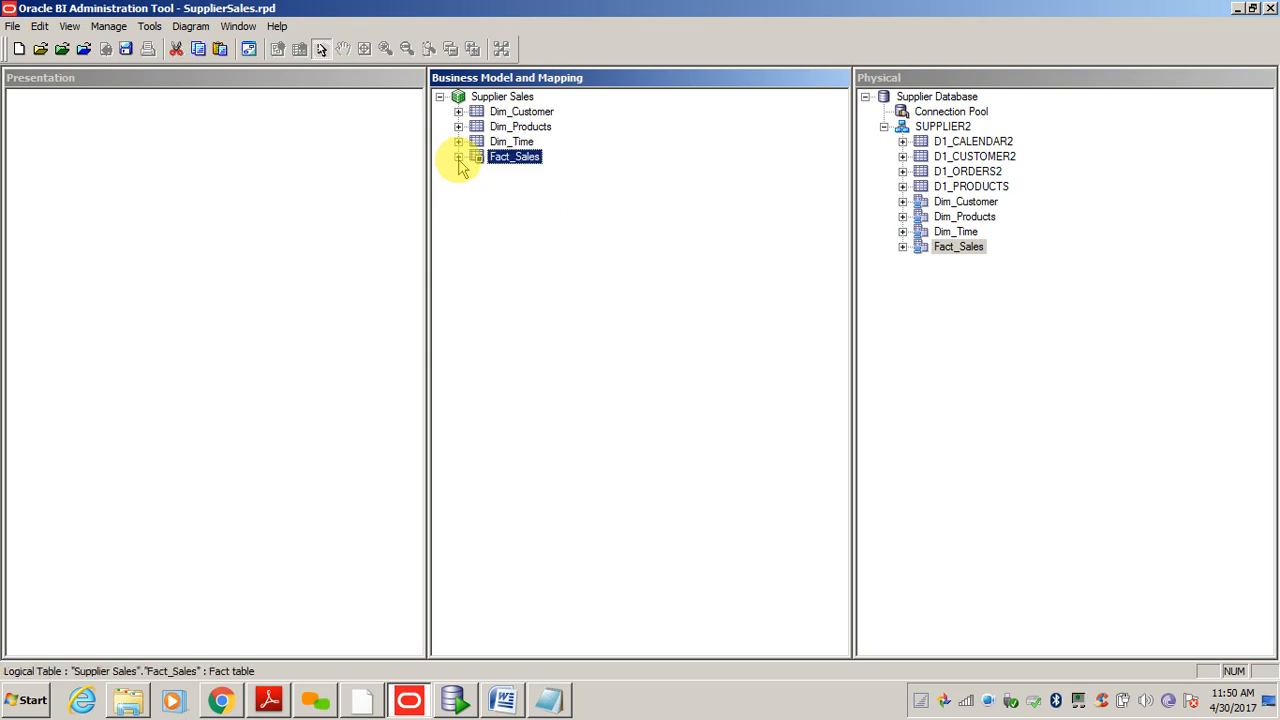
left_click(458, 142)
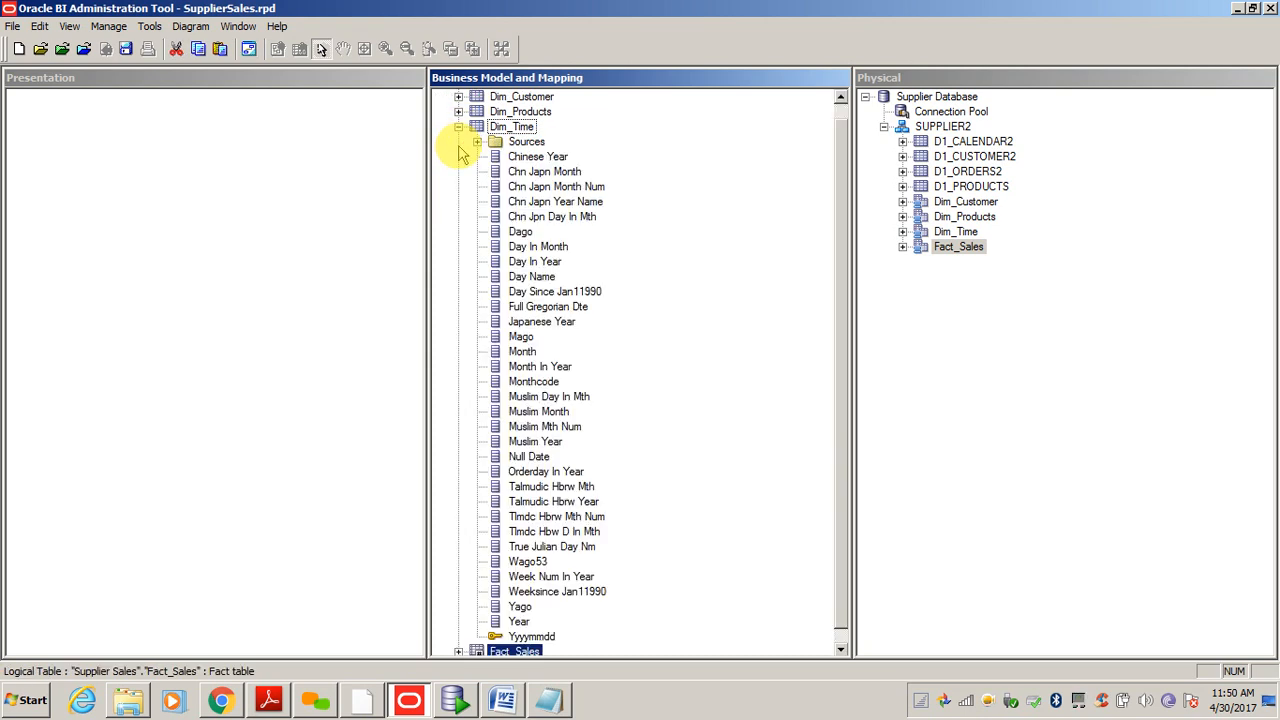
left_click(458, 127)
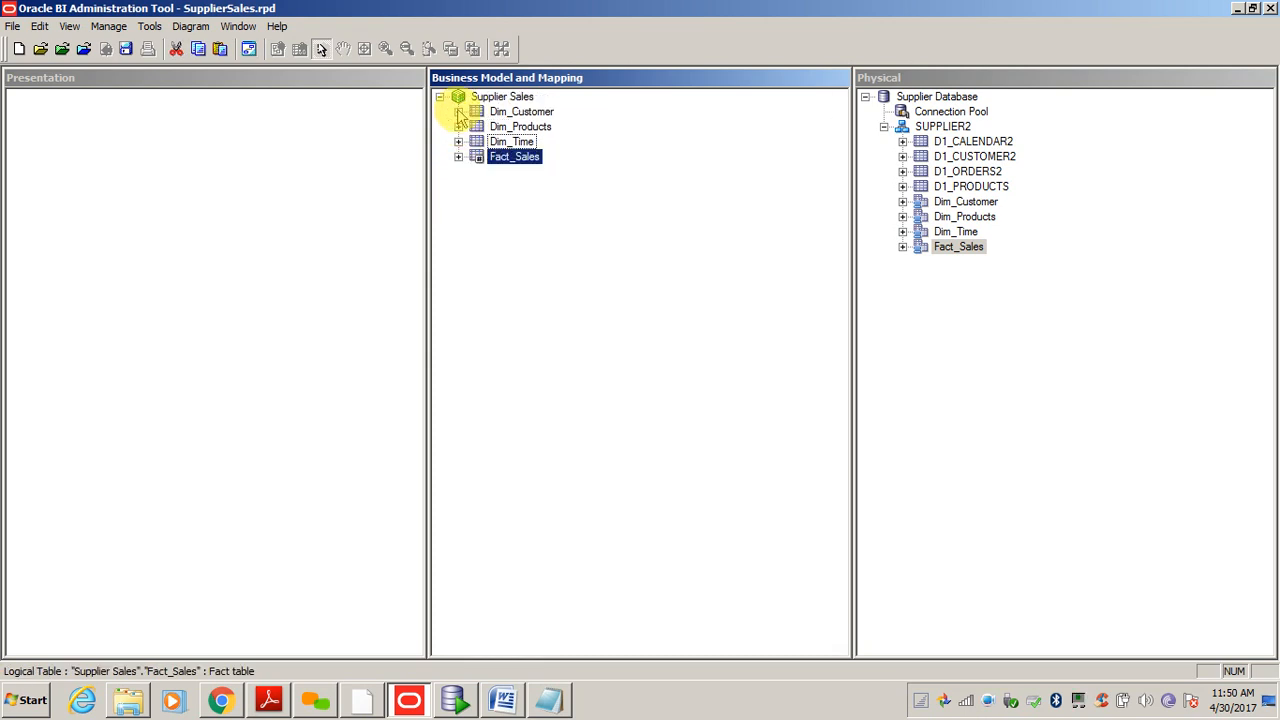
left_click(458, 112)
left_click(522, 204)
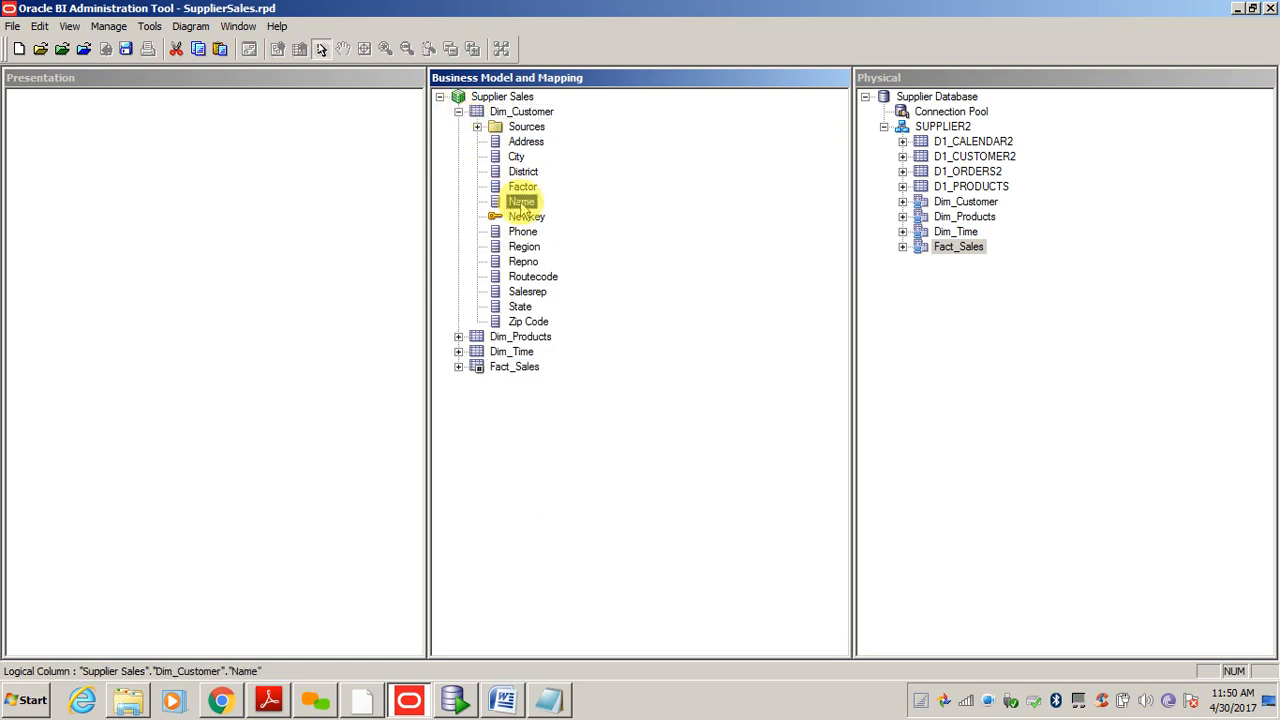
left_click(523, 263)
left_click(528, 324)
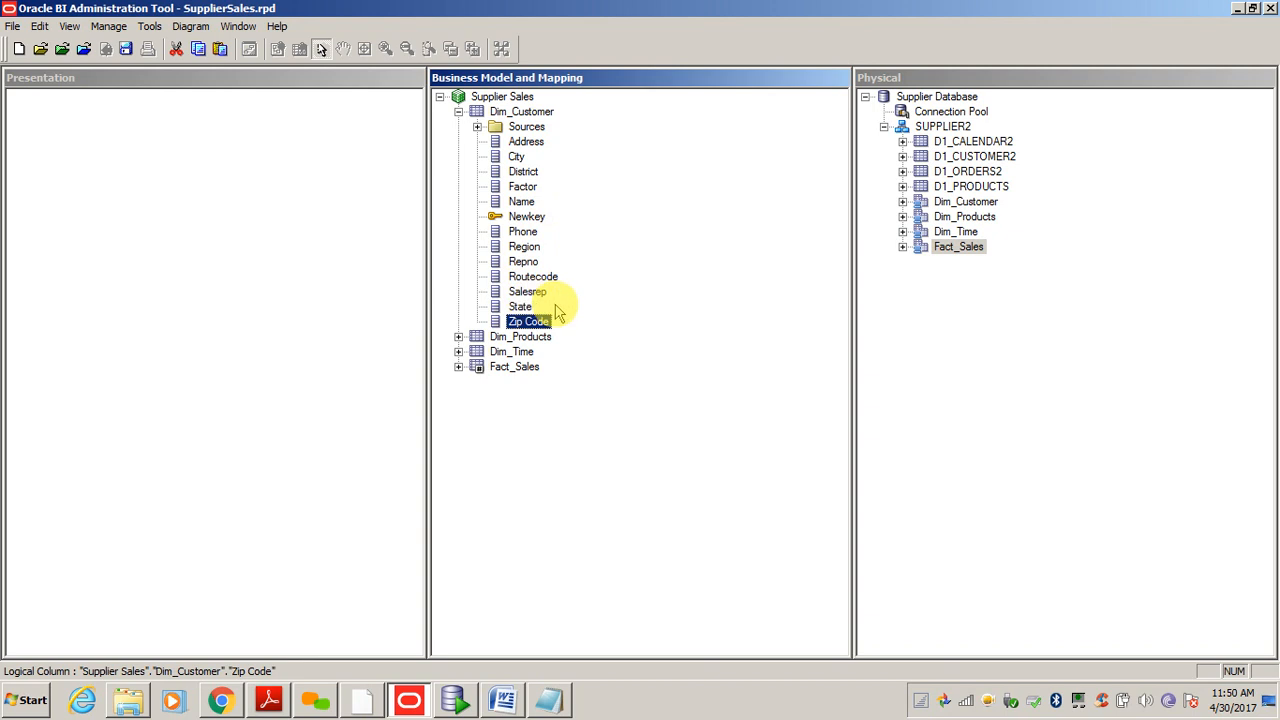
left_click(458, 112)
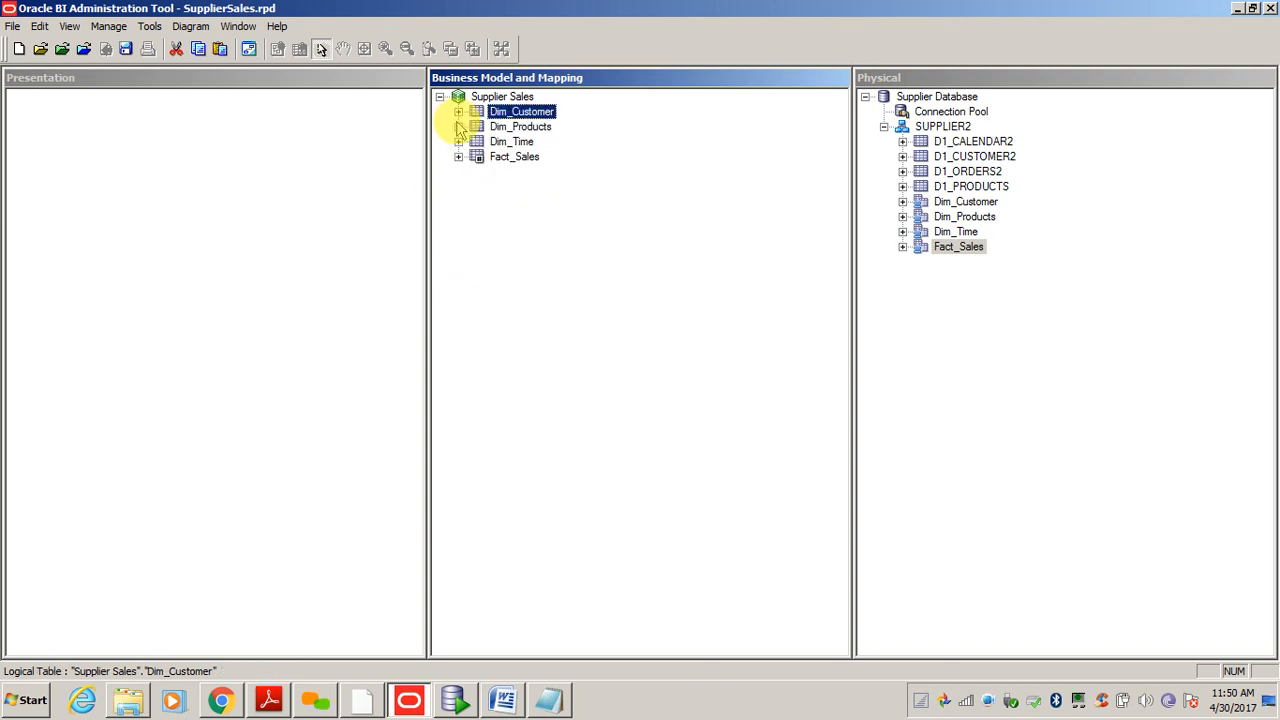
- Review Dim_Products' Dietcode, Typecode, Suppliercode, Subtypecode and Productkey columns
left_click(458, 127)
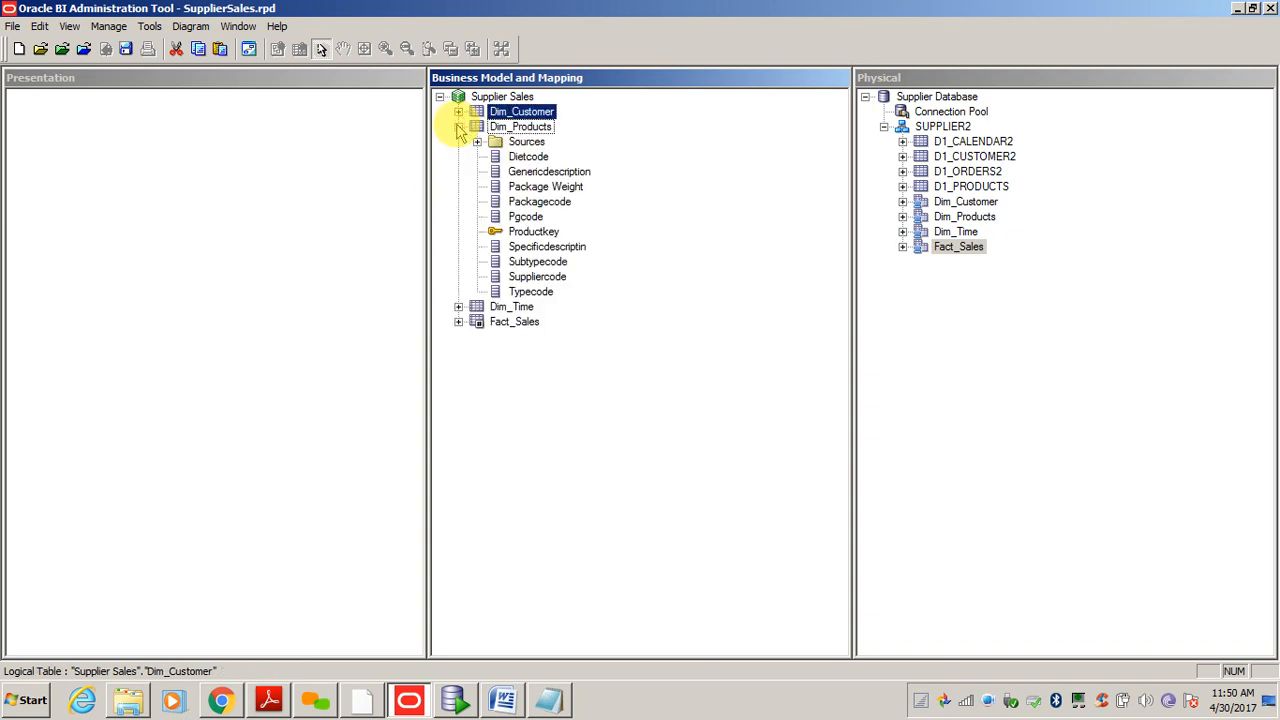
left_click(532, 157)
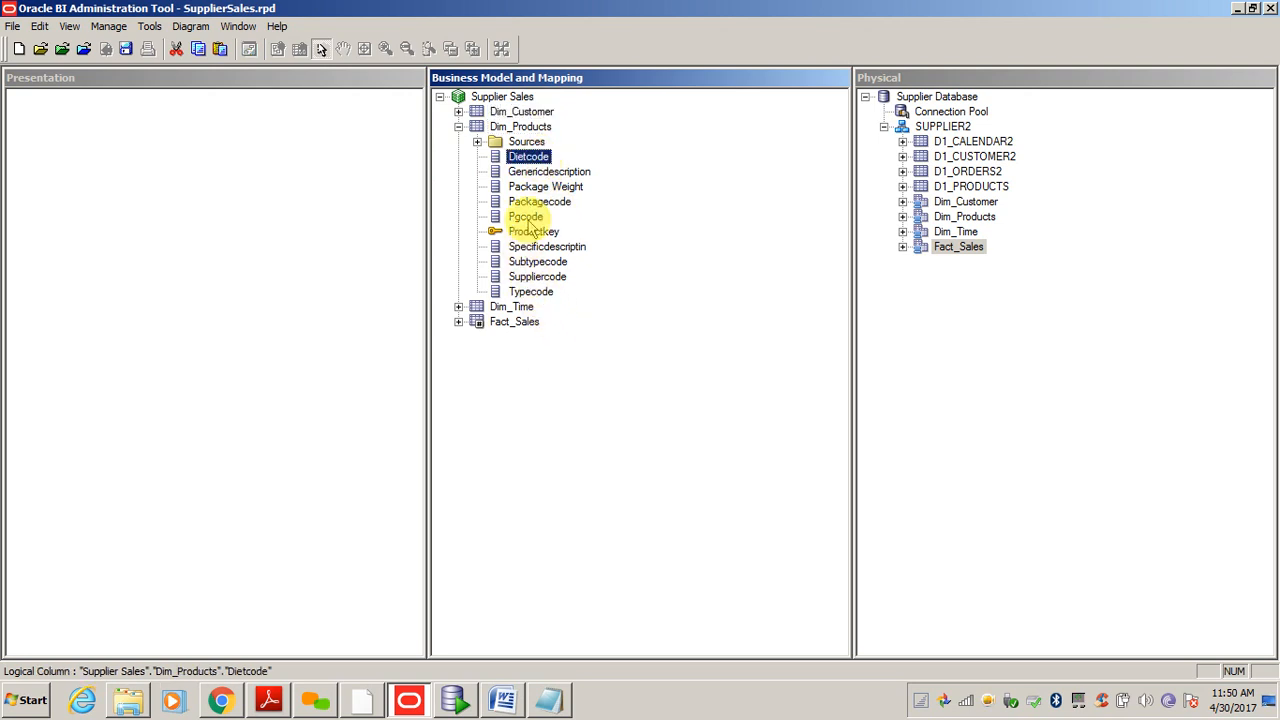
left_click(532, 292)
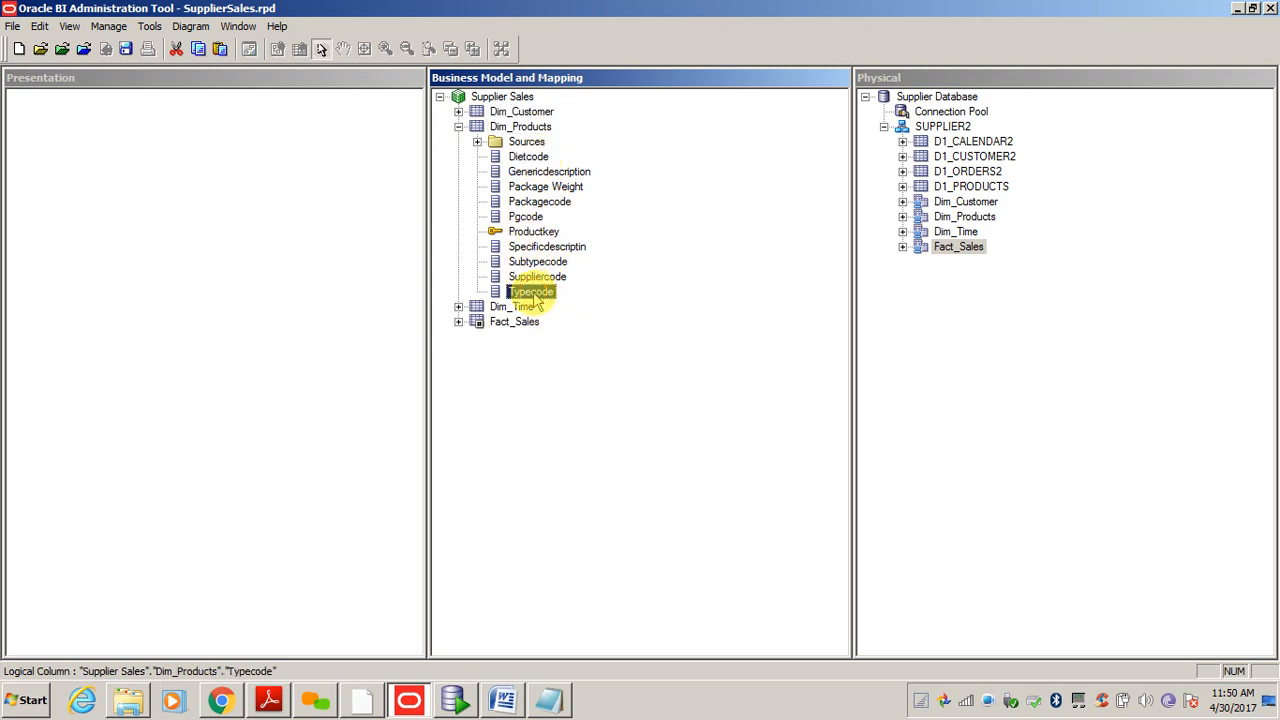
left_click(538, 277)
left_click(545, 263)
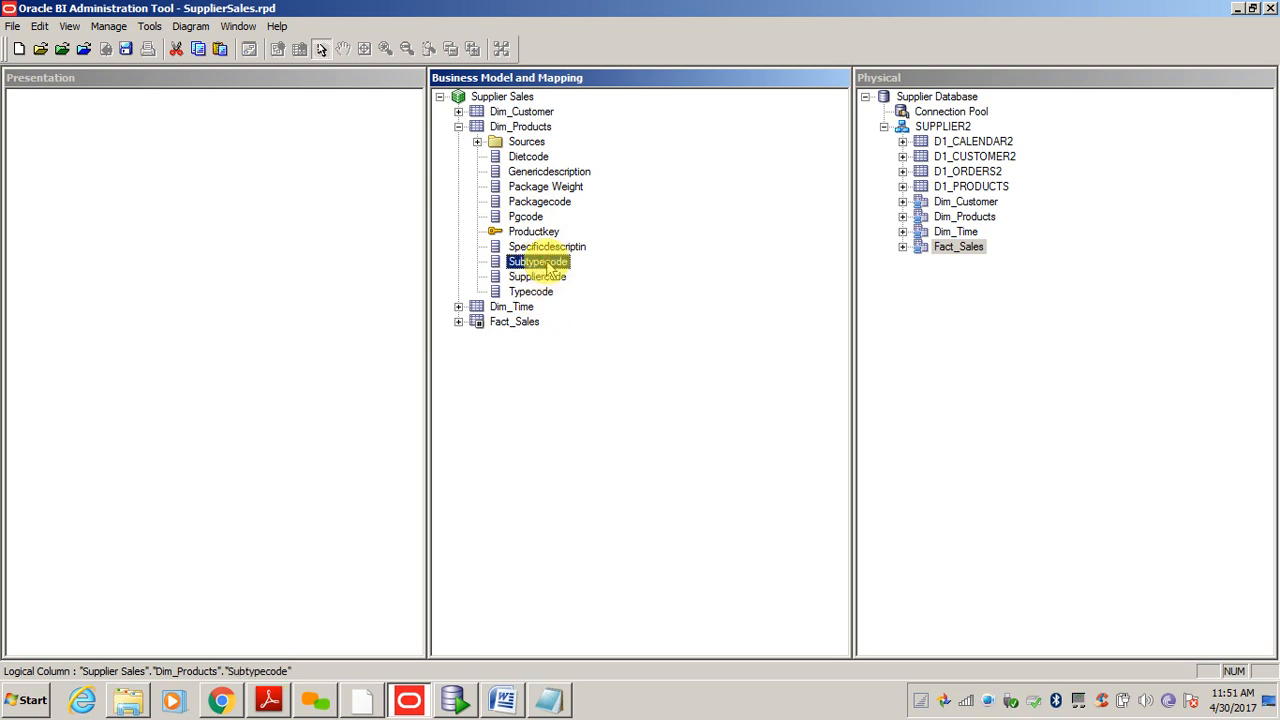
left_click(533, 231)
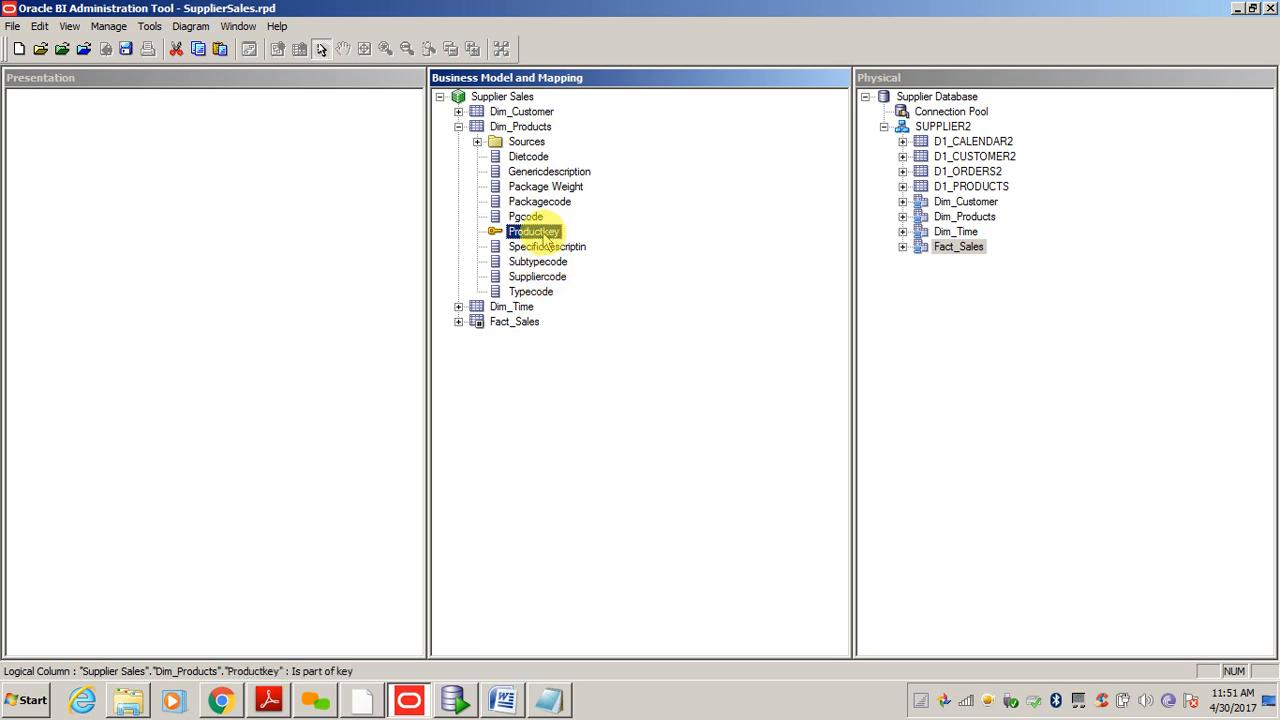
left_click(458, 127)
- Expand Dim_Time and browse its columns from Dago down to the Yyyymmdd key
left_click(458, 141)
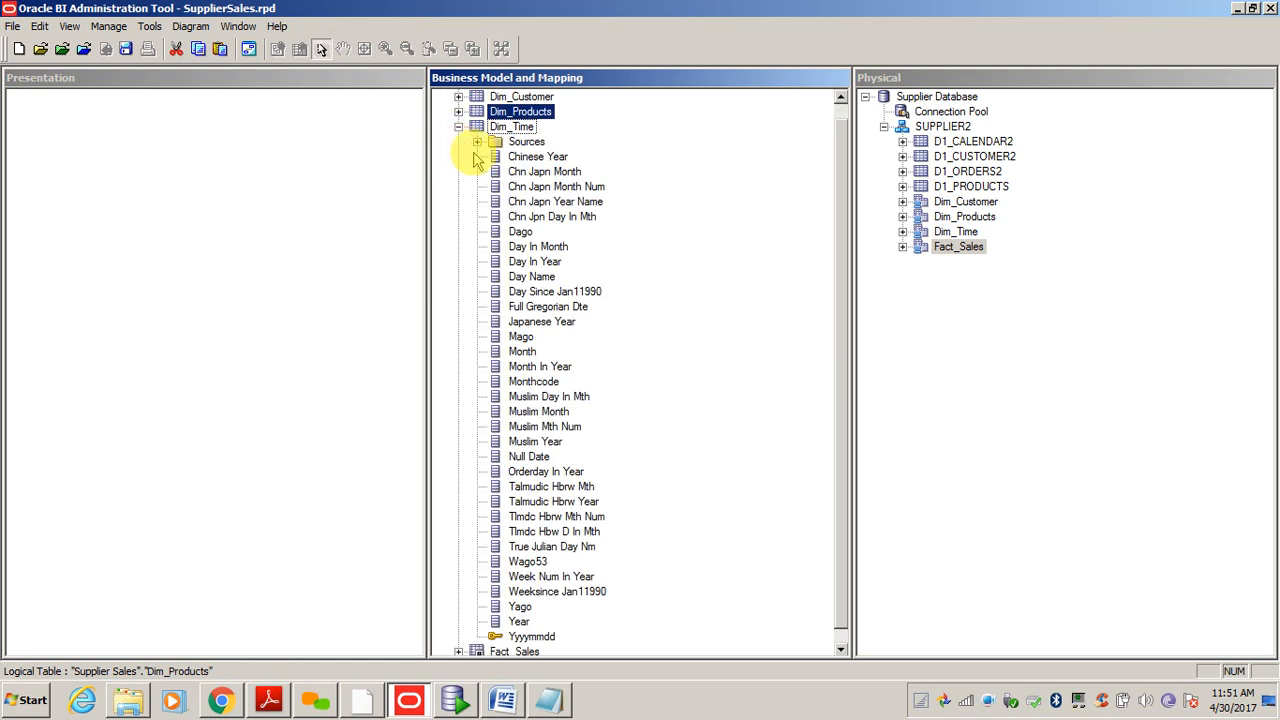
left_click(505, 231)
left_click(510, 410)
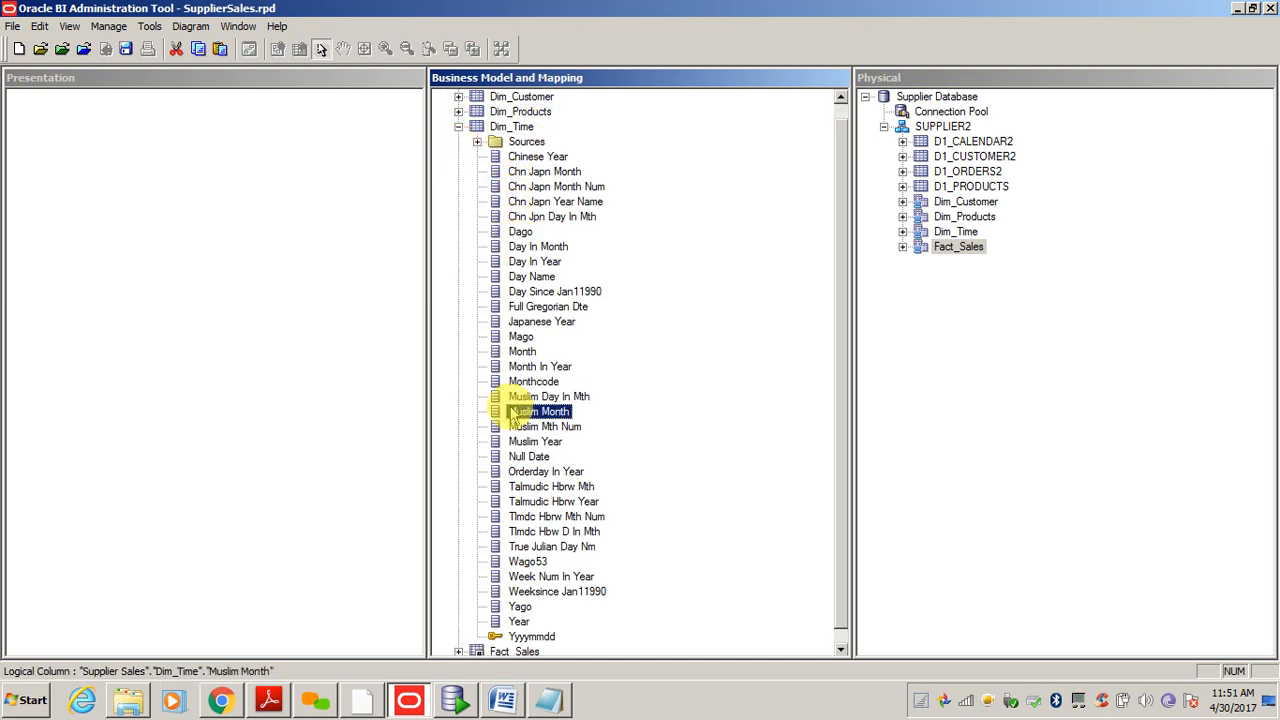
key("Down")
key("Down")
key("Down")
key("Down")
key("Down")
key("Down")
key("Down")
key("Down")
key("Down")
key("Down")
key("Down")
key("Down")
key("Down")
key("Down")
key("Down")
key("Down")
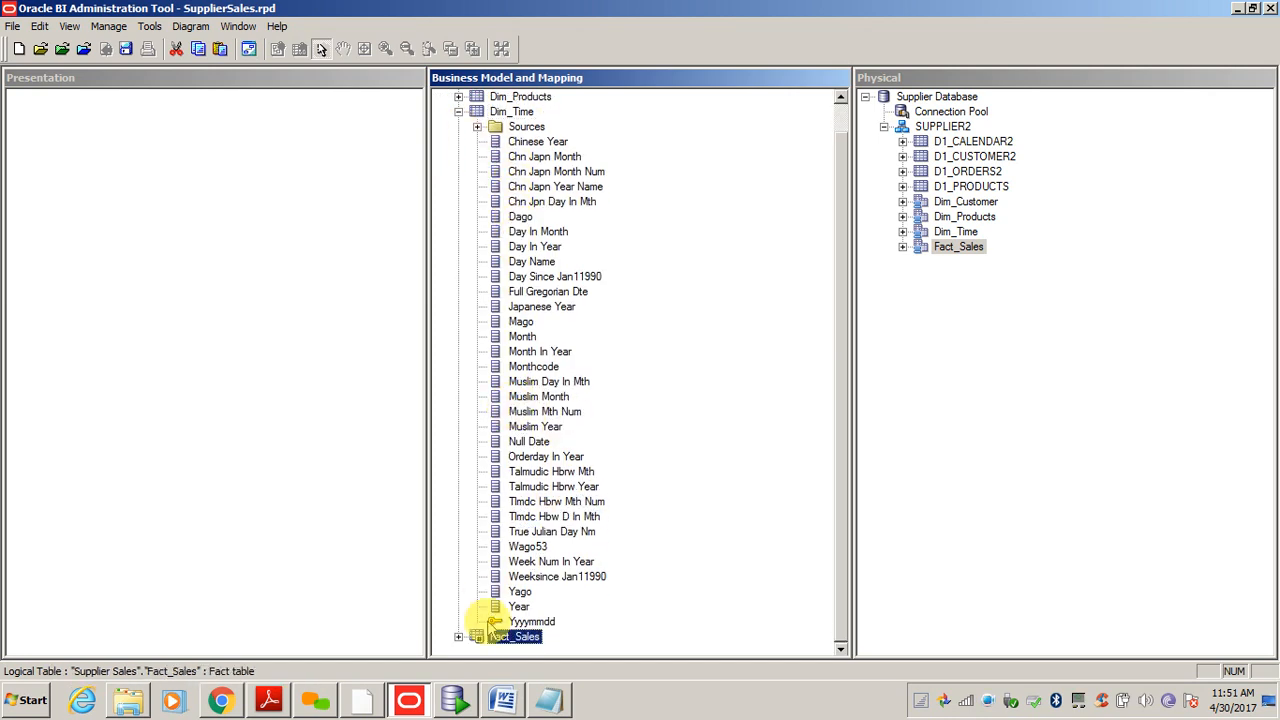
left_click(547, 622)
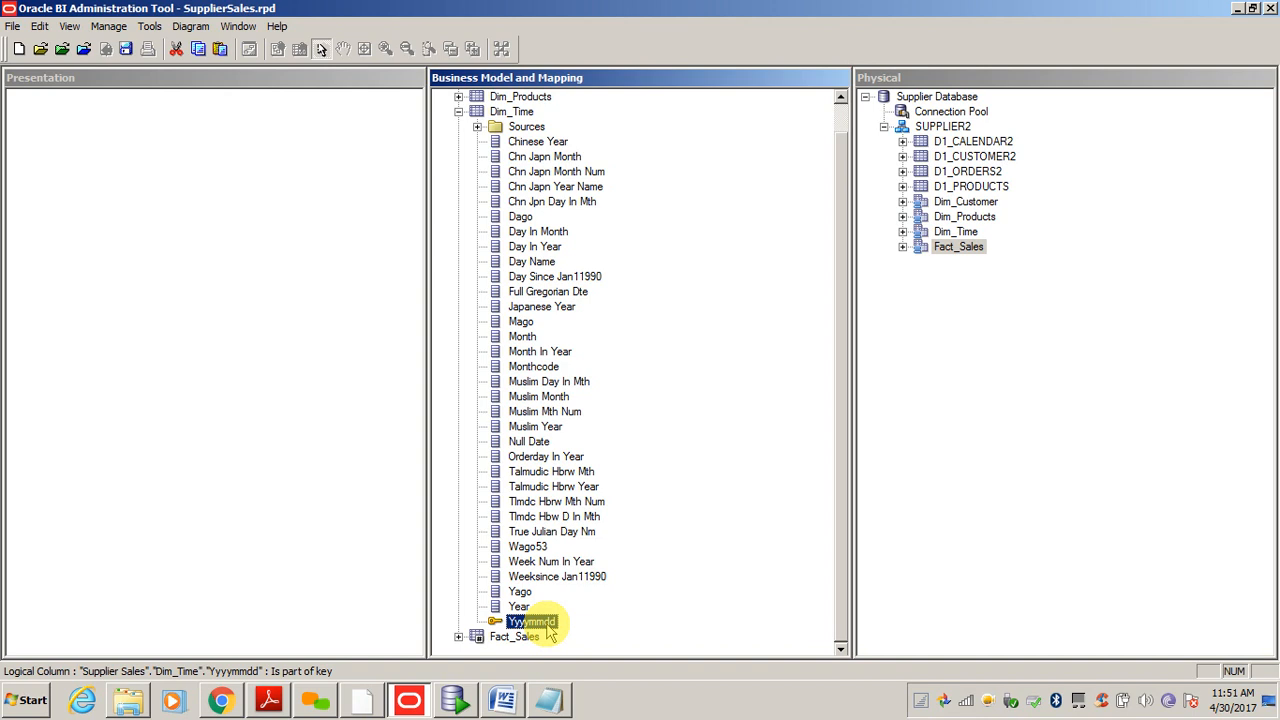
- Rename the logical Yyyymmdd key to Day and expand the physical Dim_Time table
left_click(548, 624)
type("Day")
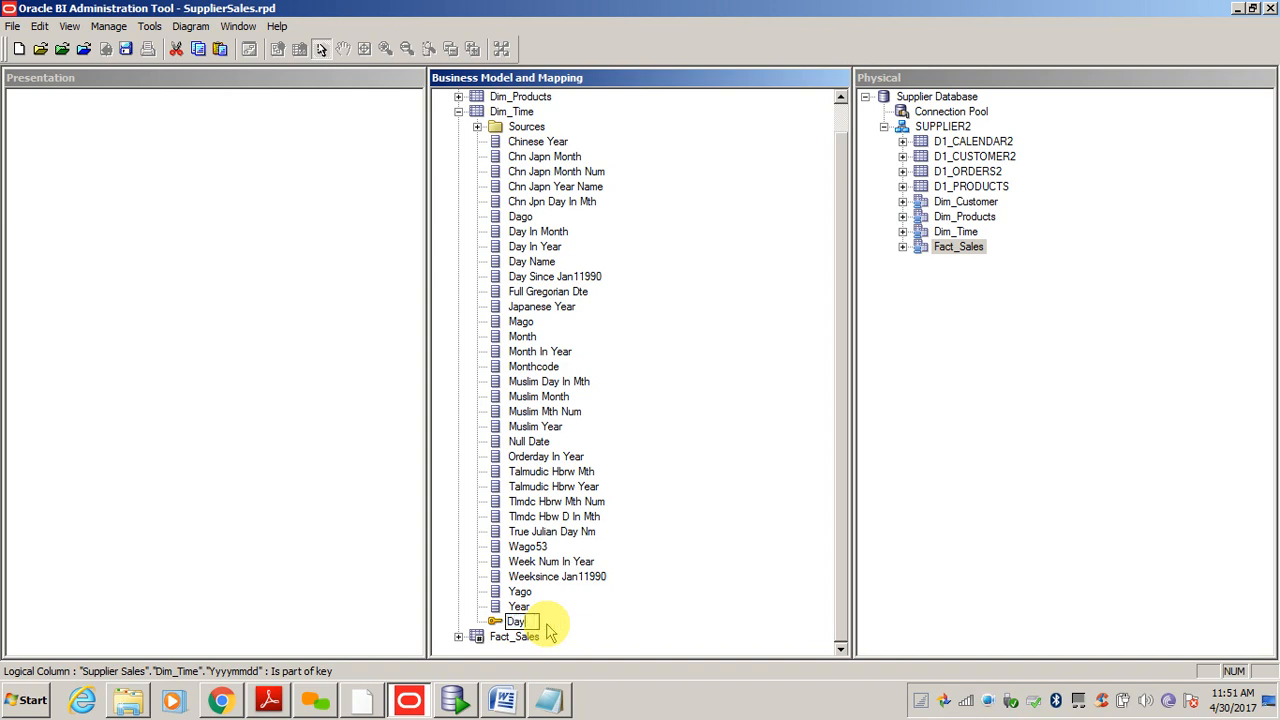
key("Return")
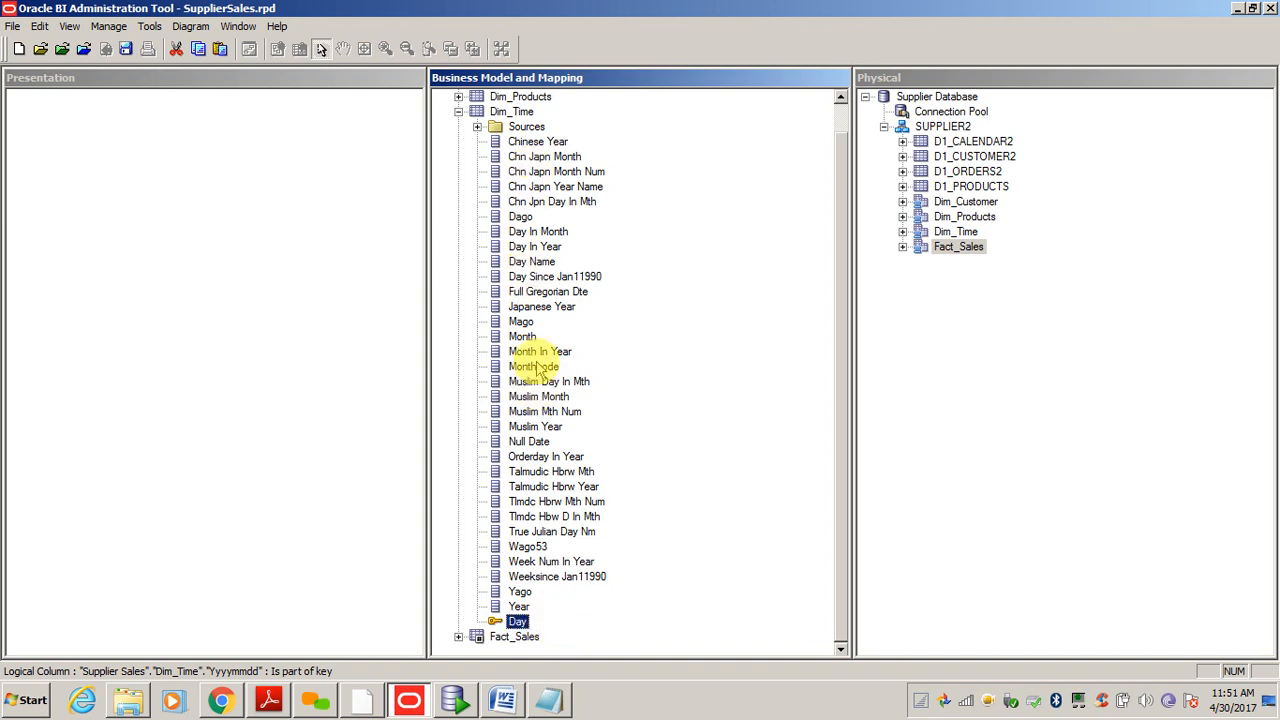
left_click(532, 516)
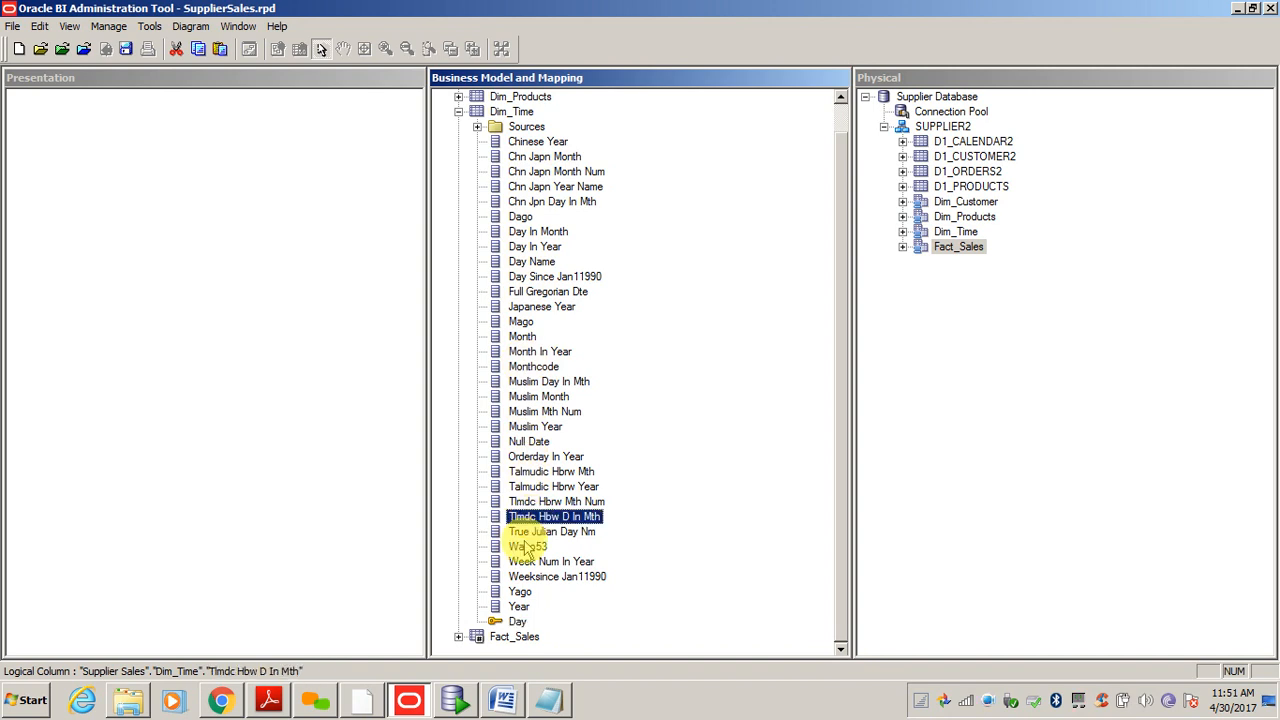
left_click(902, 231)
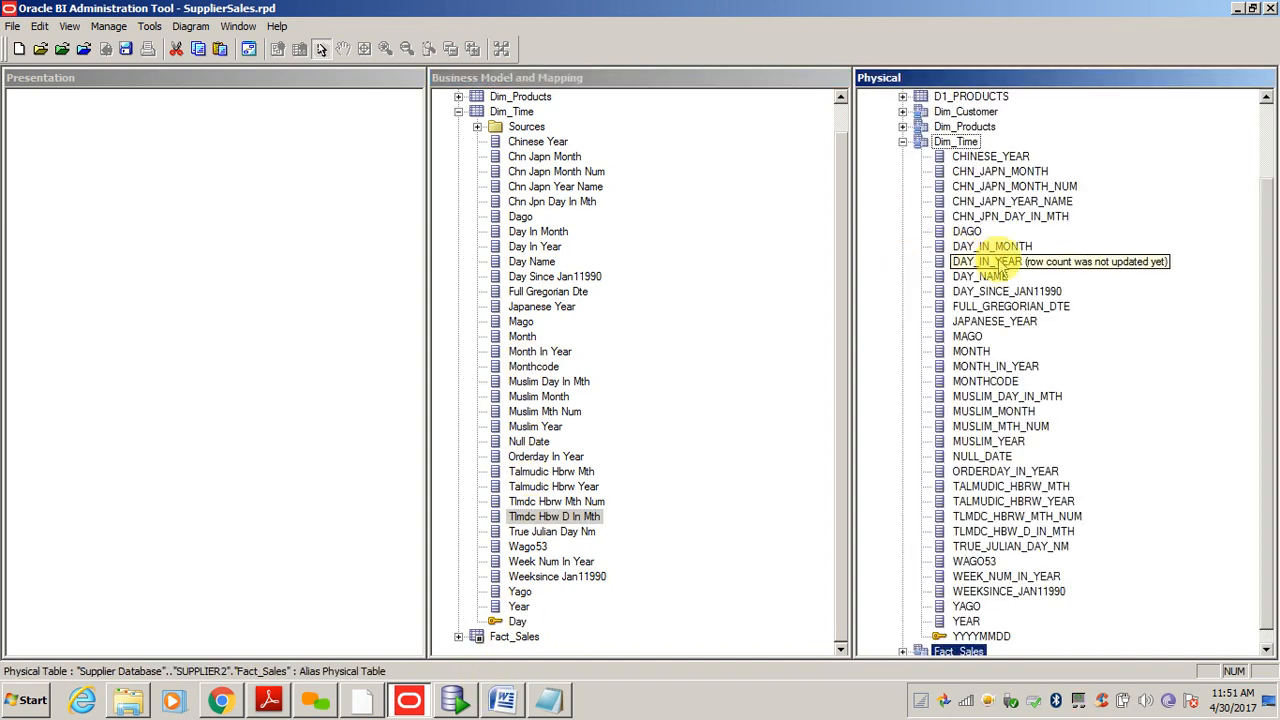
- Preview the physical YYYYMMDD column's values, then all Dim_Time table data
right_click(980, 637)
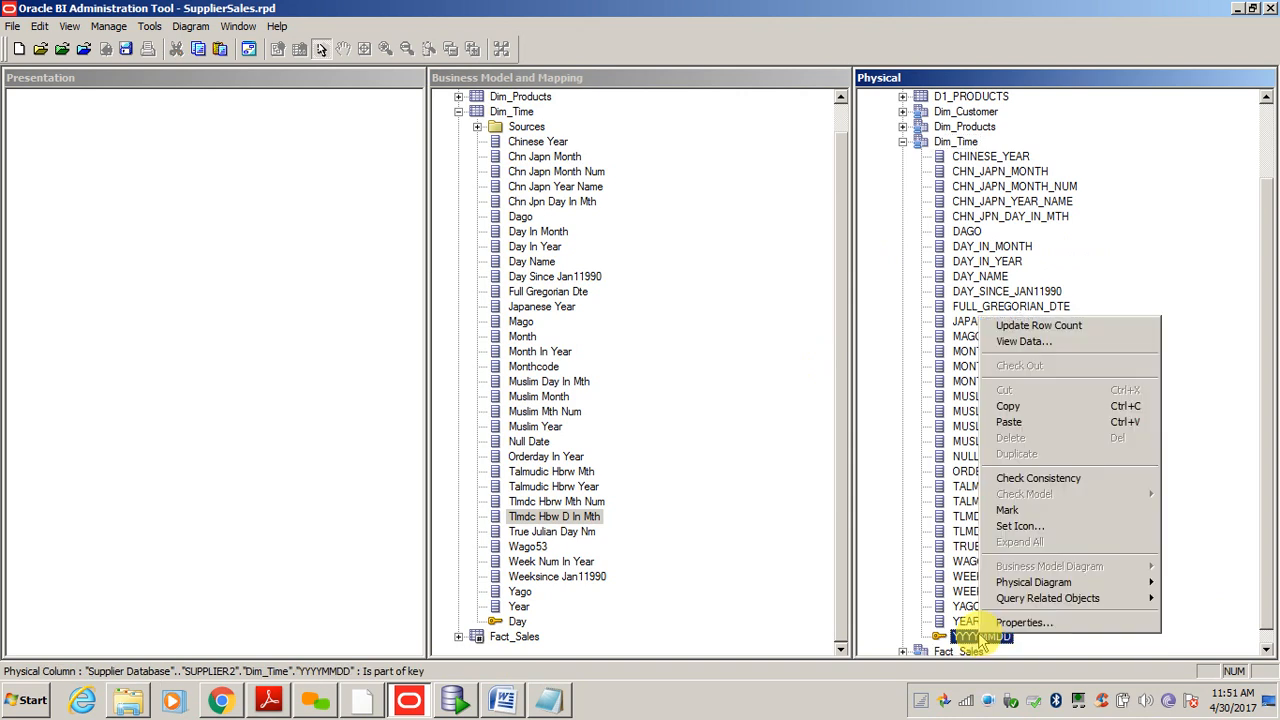
left_click(1022, 341)
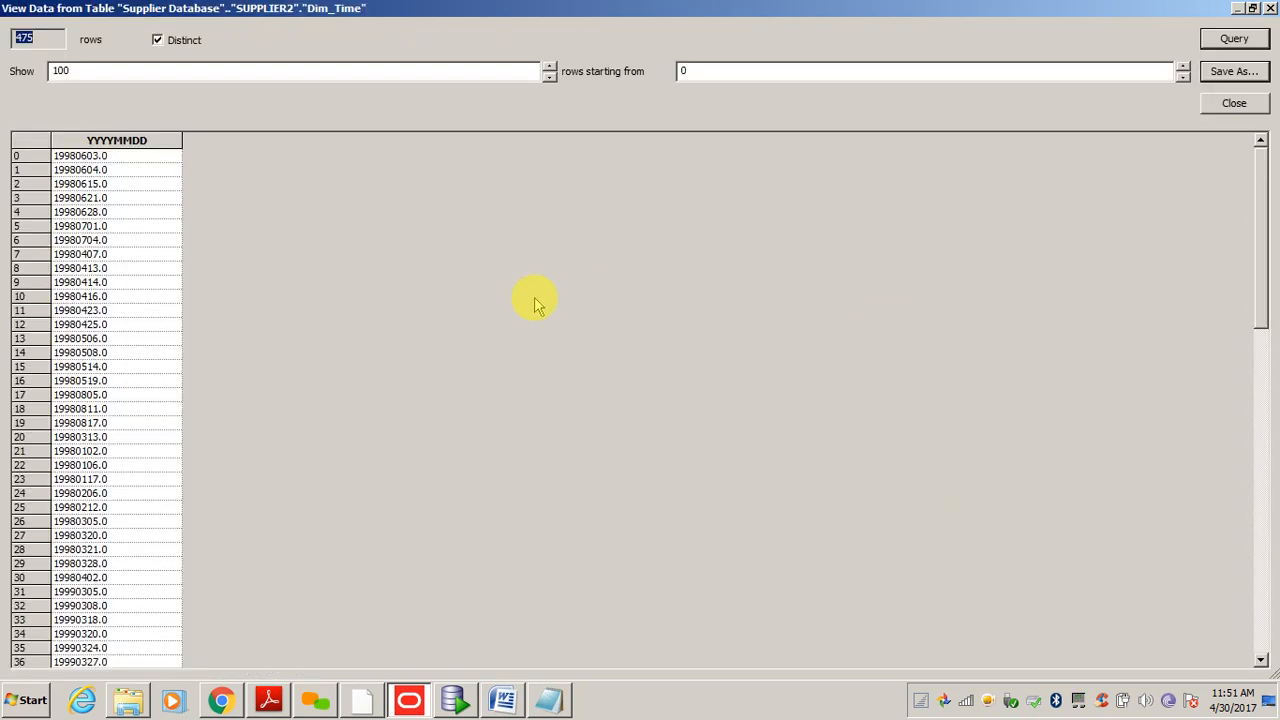
left_click(78, 158)
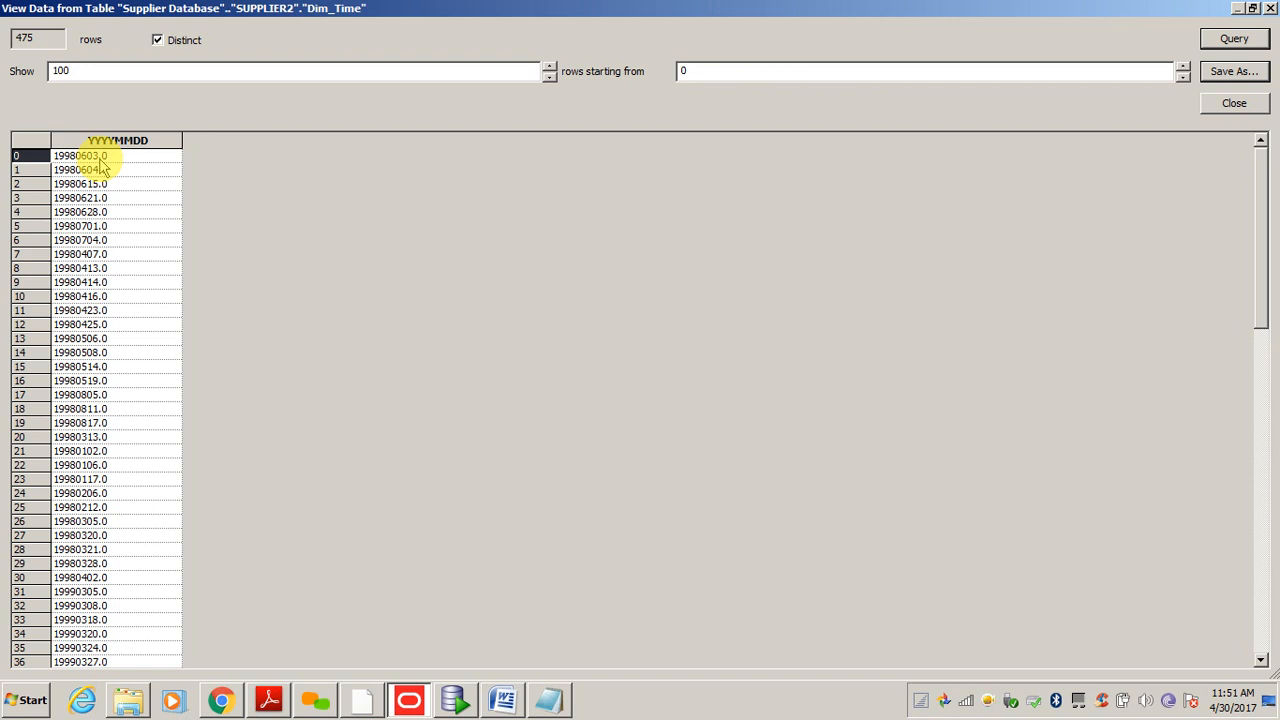
left_click(1236, 103)
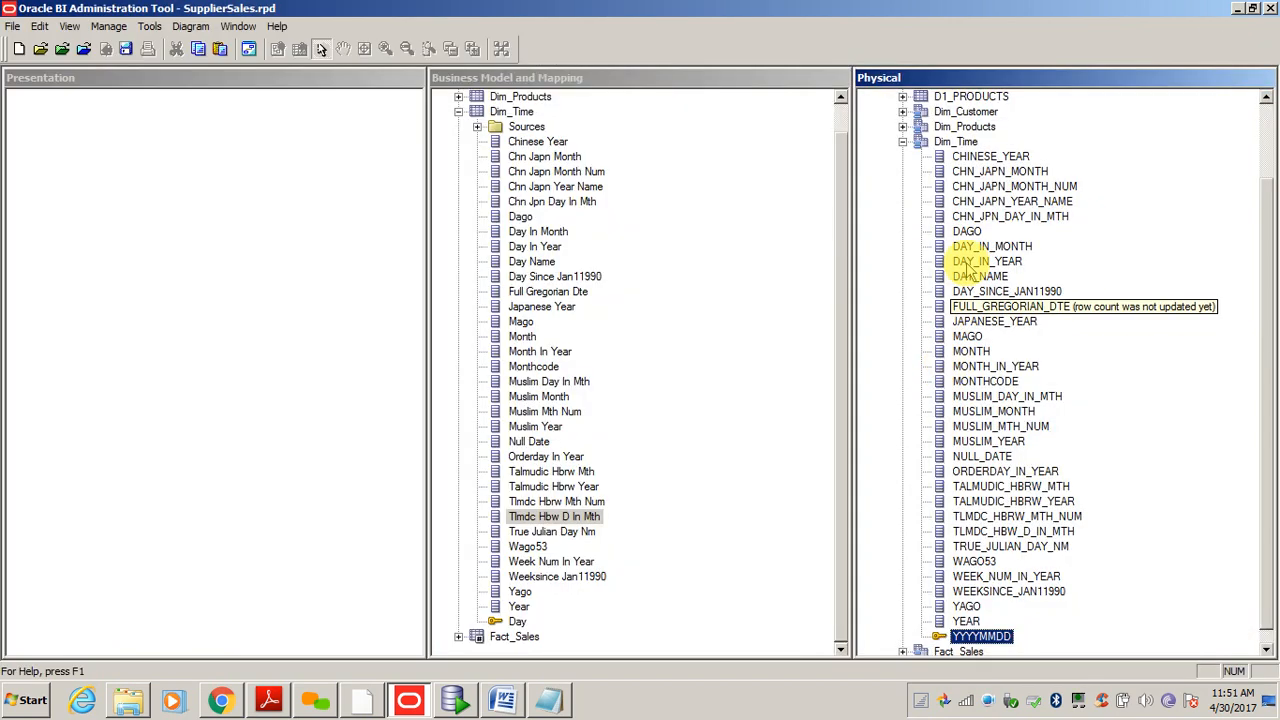
right_click(962, 142)
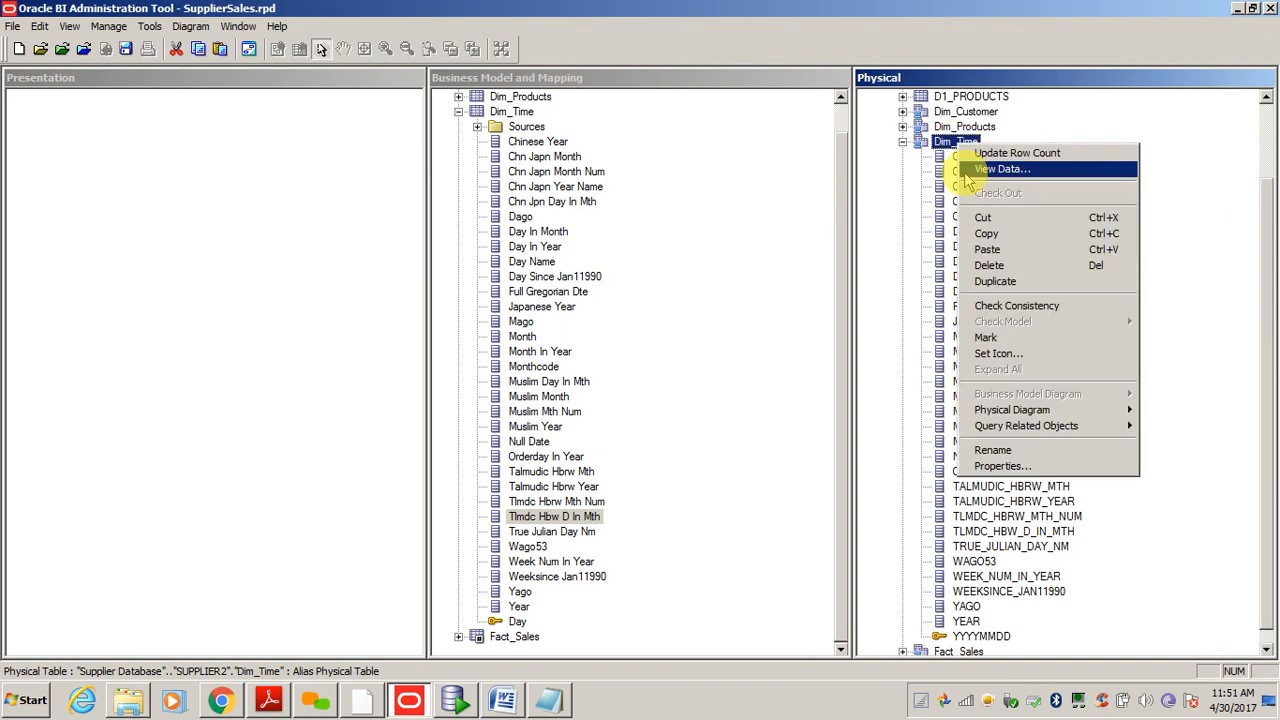
left_click(999, 170)
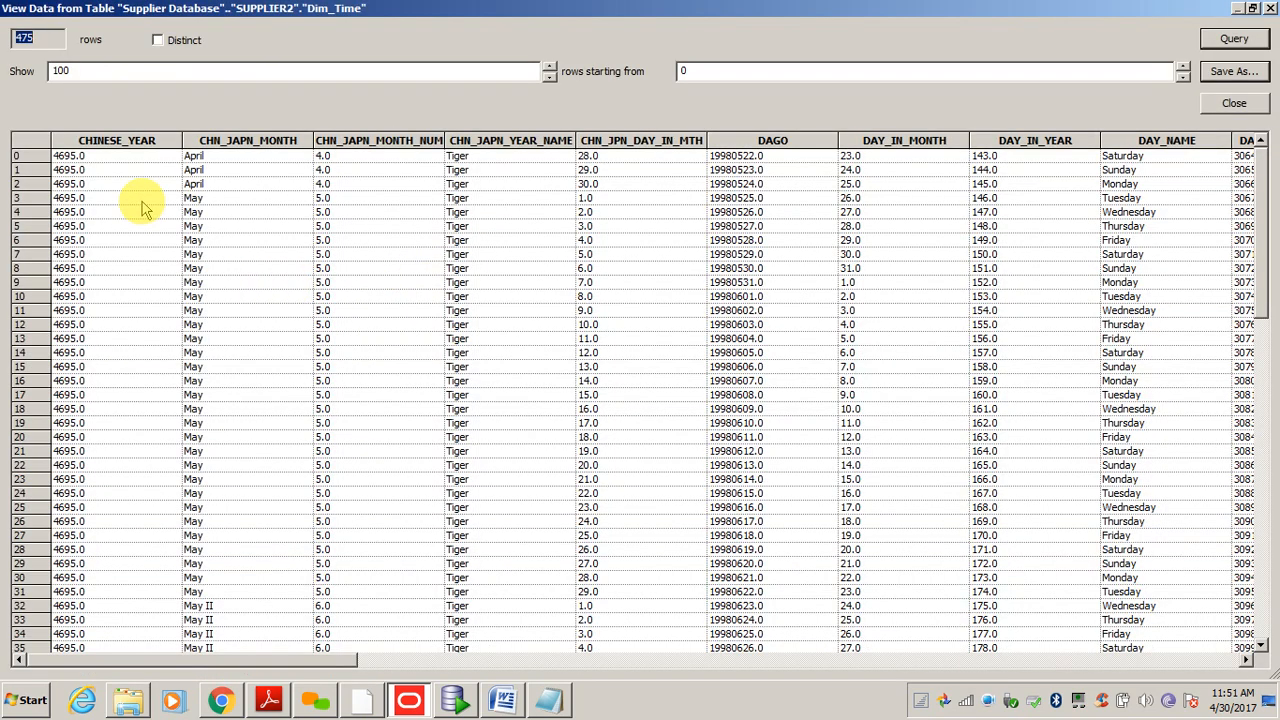
left_click(140, 200)
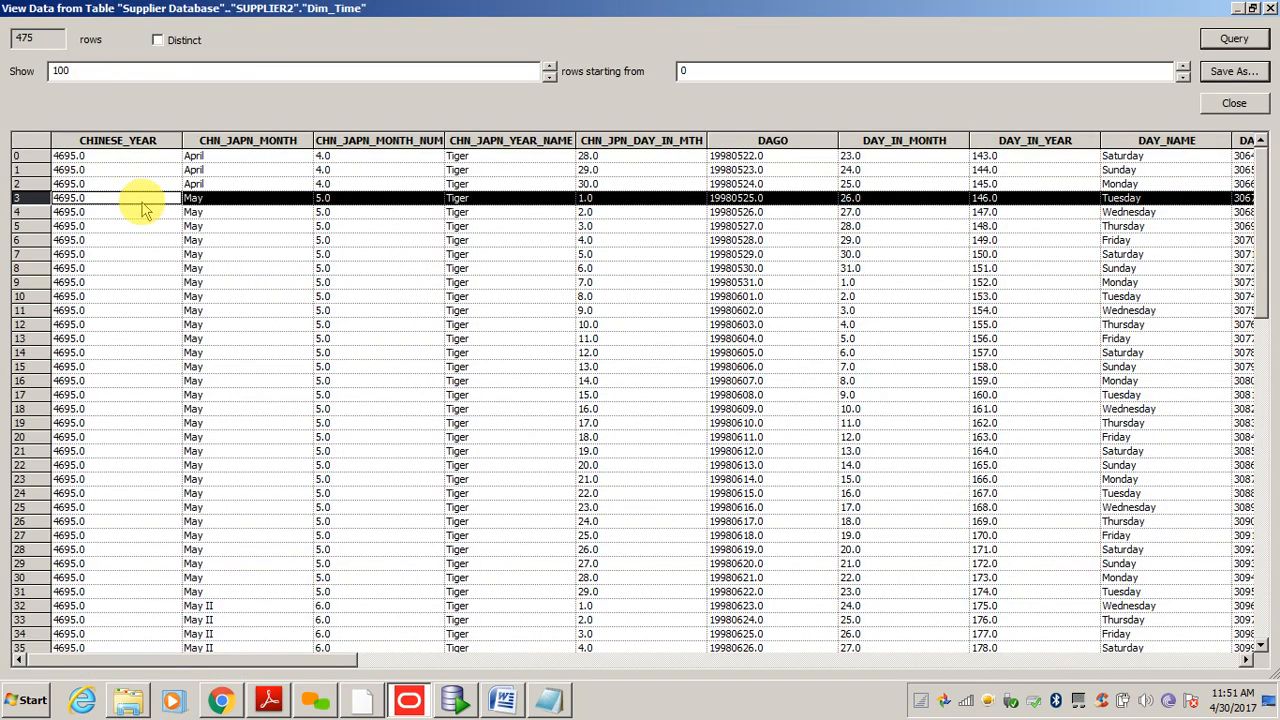
left_click(1234, 103)
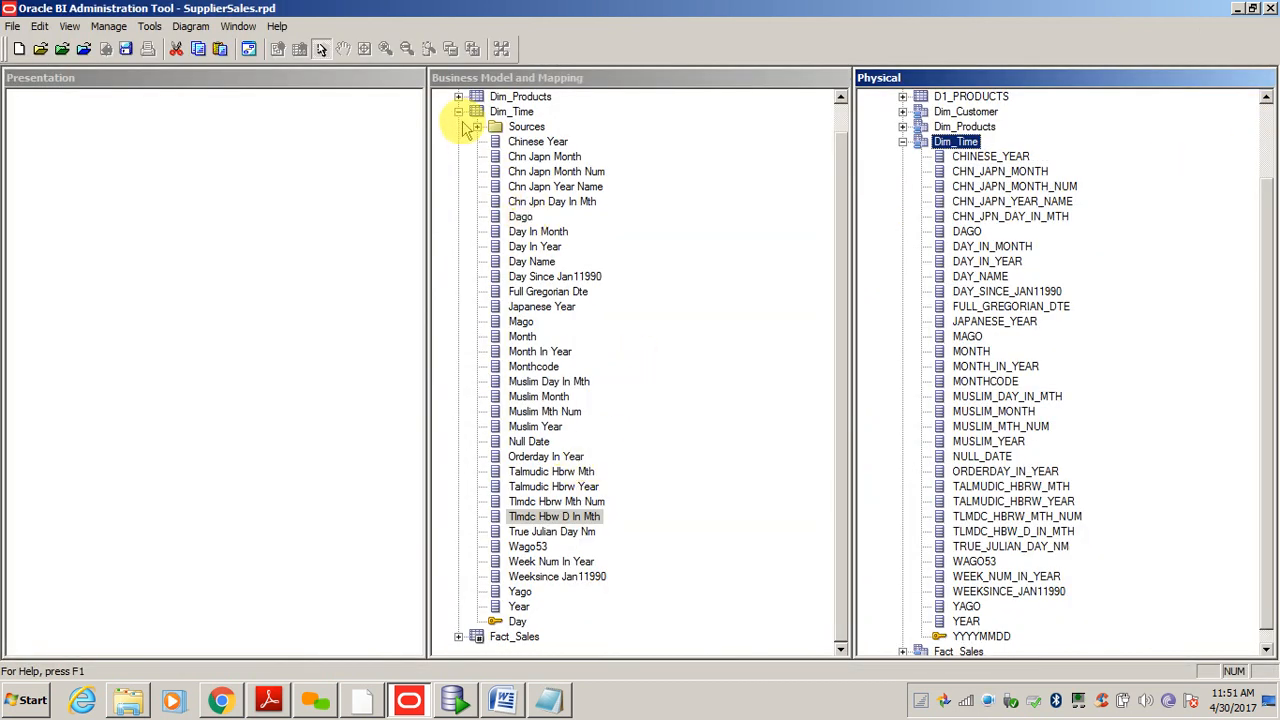
- Check Muslim Day In Mth, Year, Month and the Day key, then collapse Dim_Time
left_click(548, 381)
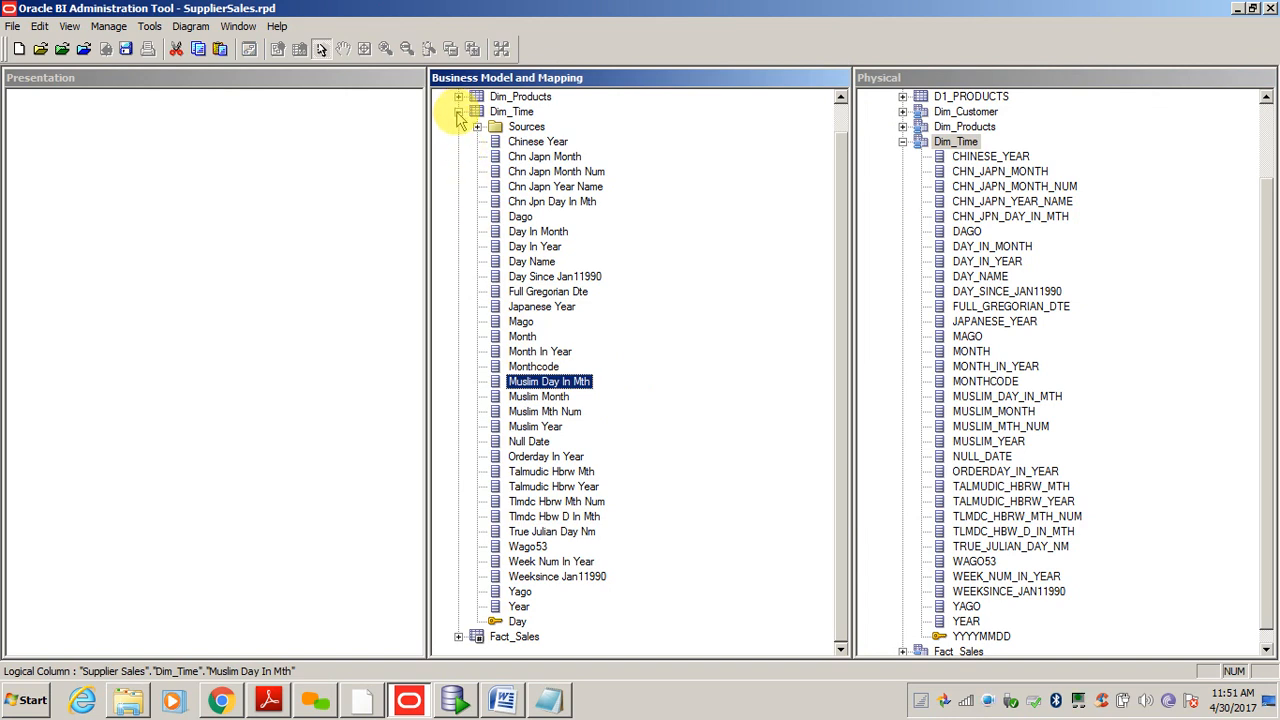
left_click(521, 607)
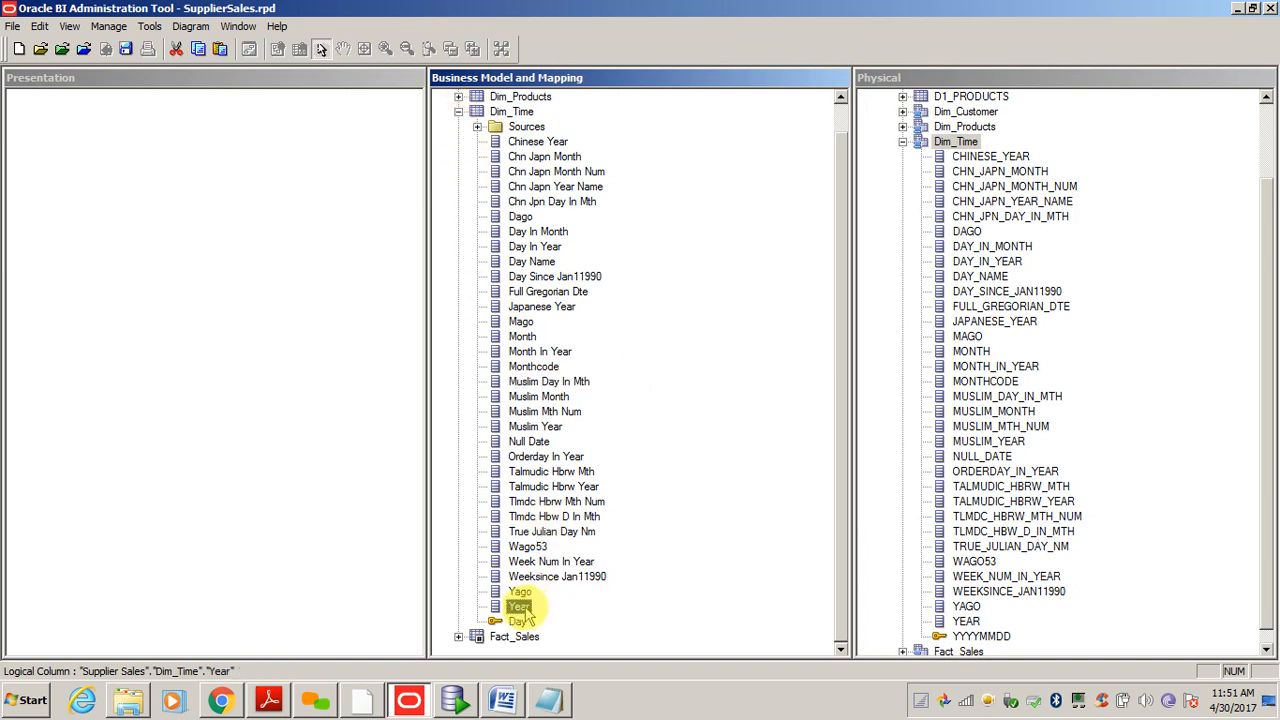
left_click(522, 337)
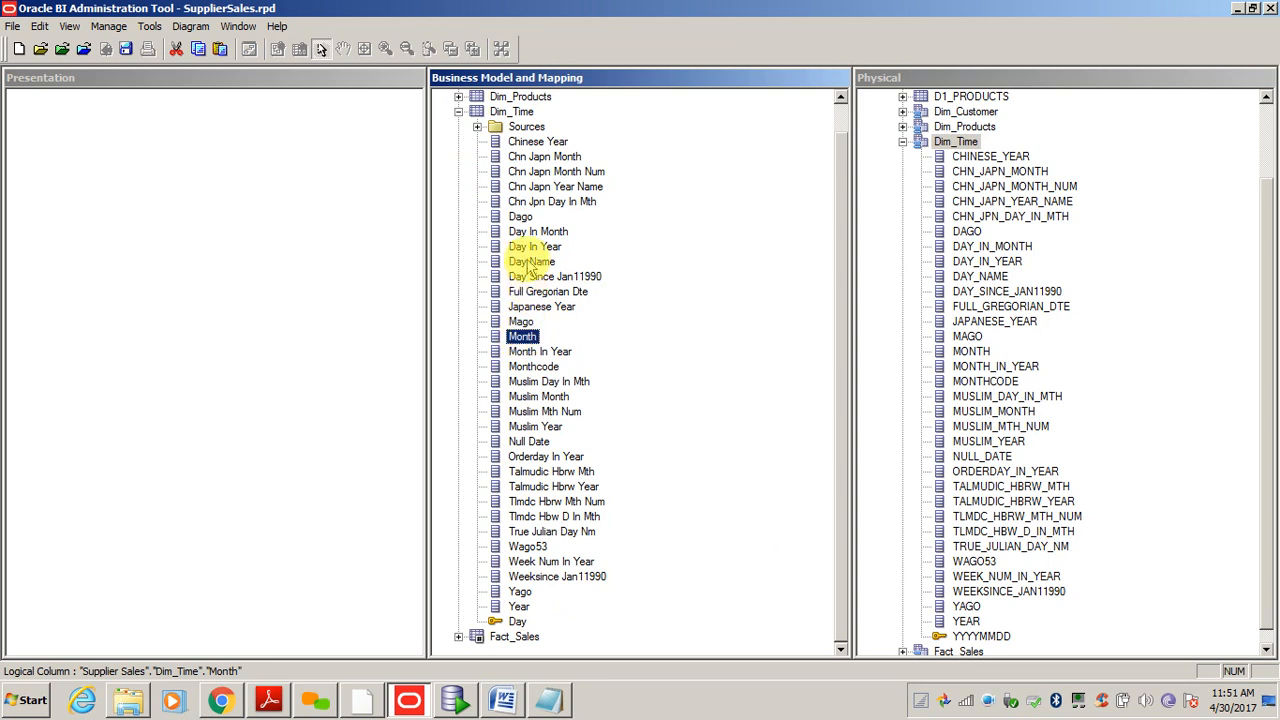
left_click(519, 607)
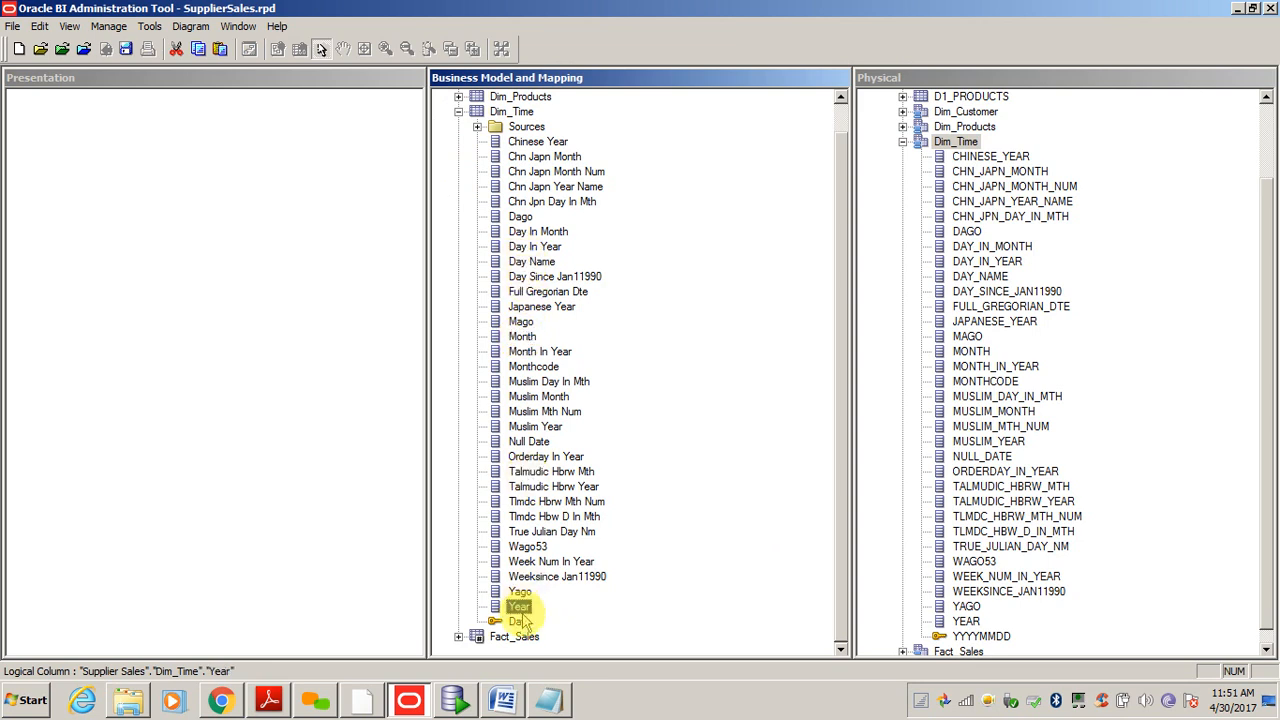
left_click(518, 622)
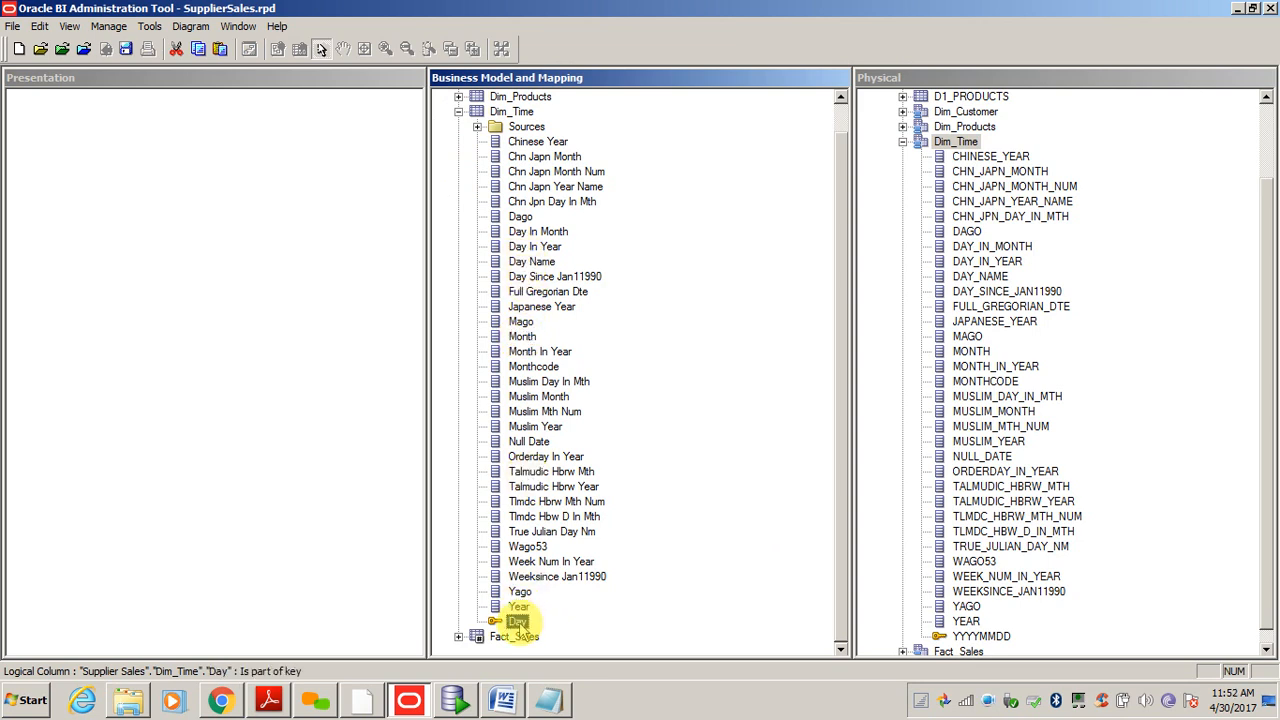
left_click(458, 111)
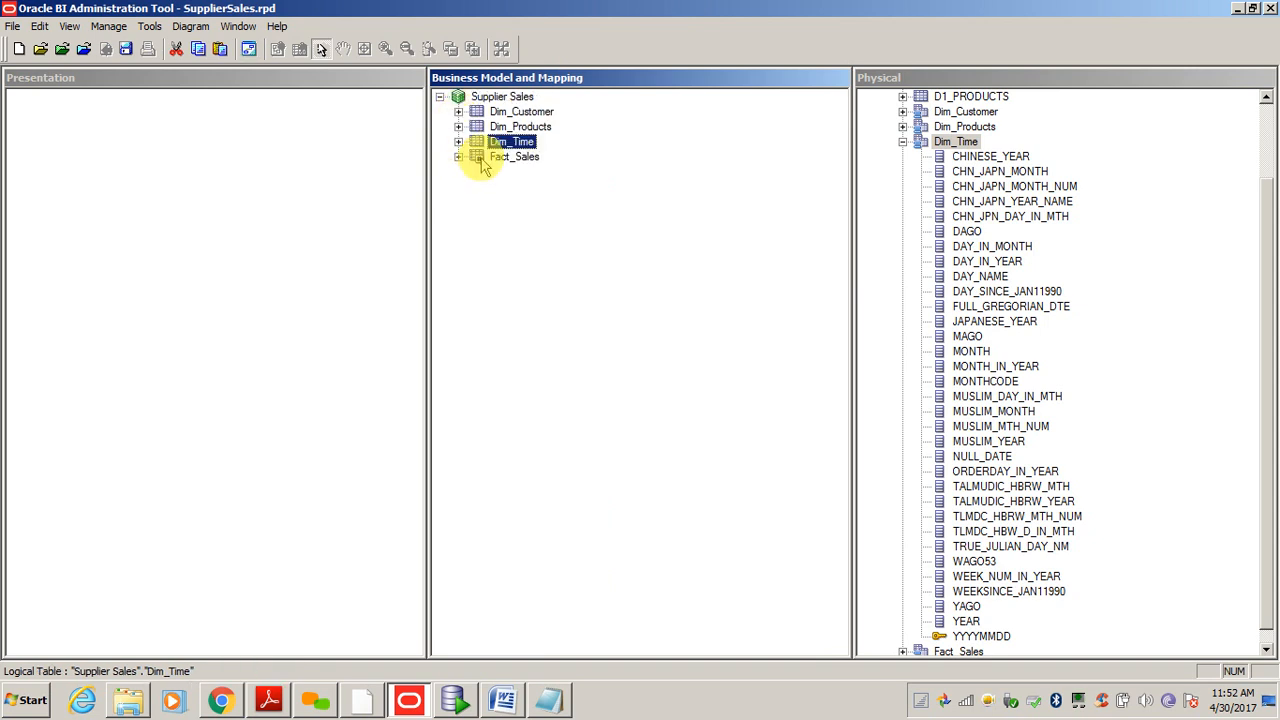
- Expand Fact_Sales, inspect Amount, CMDOLRS and CUSTKEY, and select CMDOLRS
left_click(458, 157)
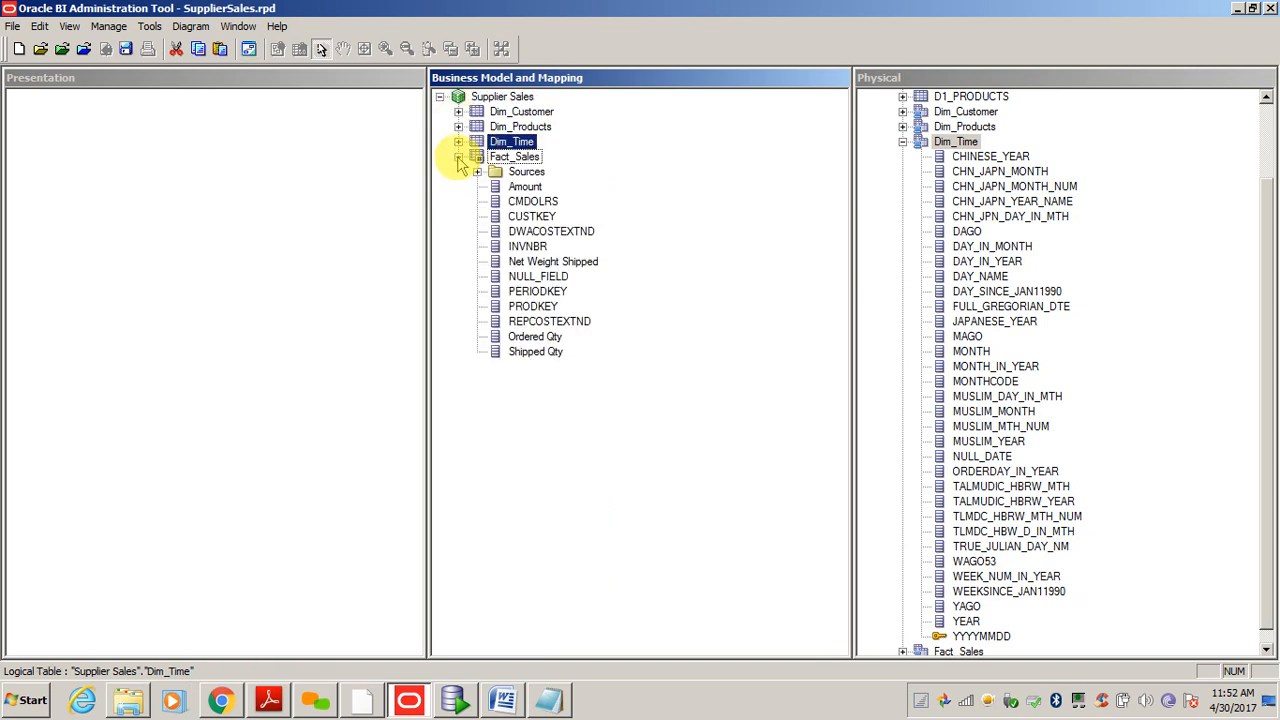
left_click(525, 187)
left_click(521, 202)
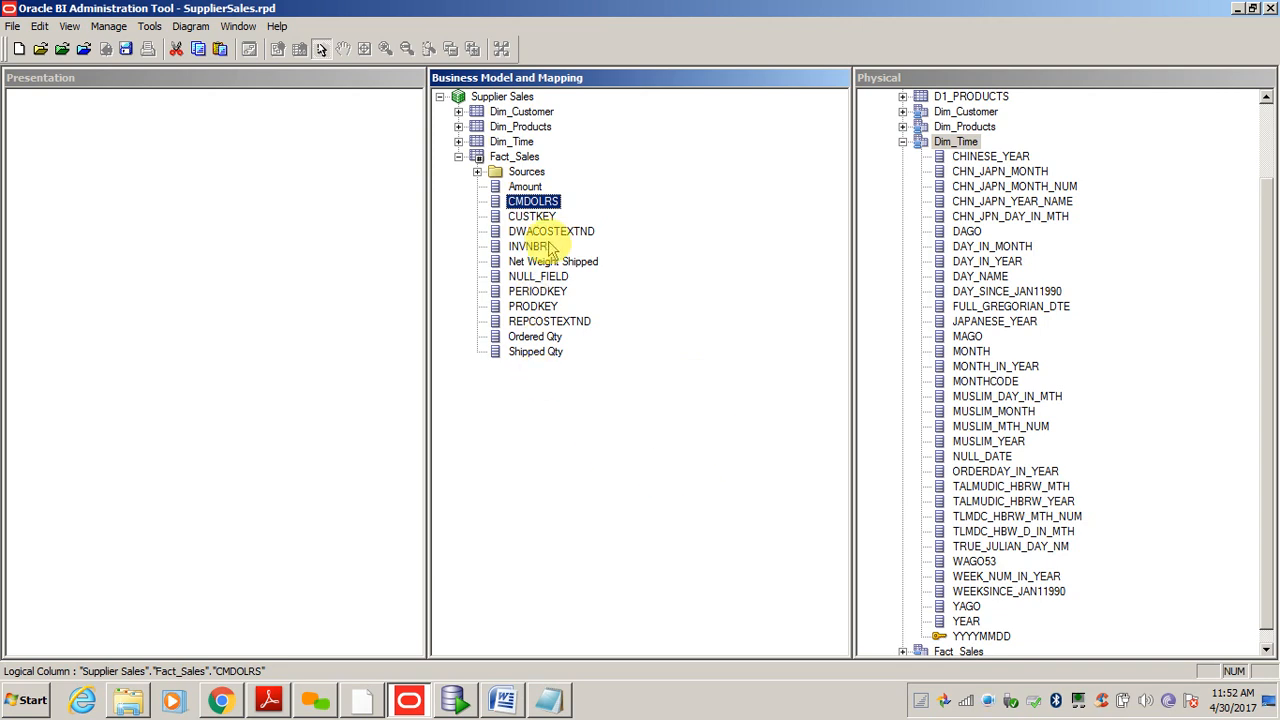
left_click(527, 217)
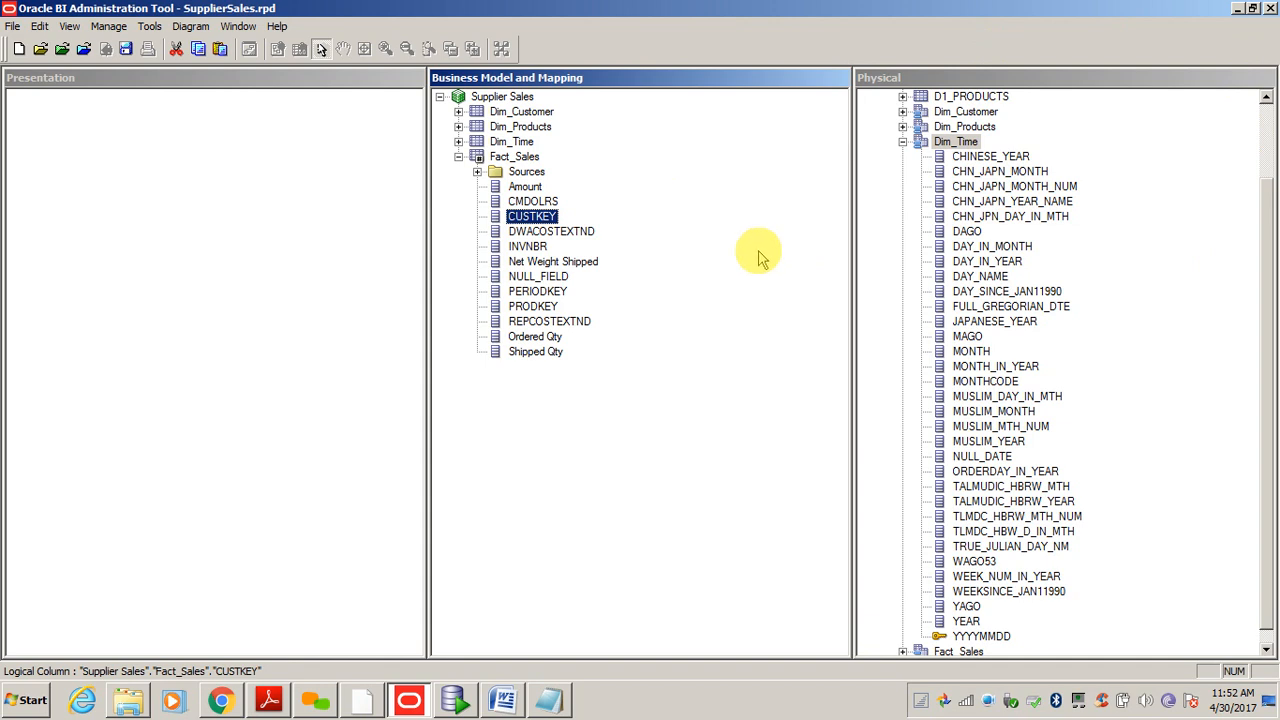
left_click(537, 202)
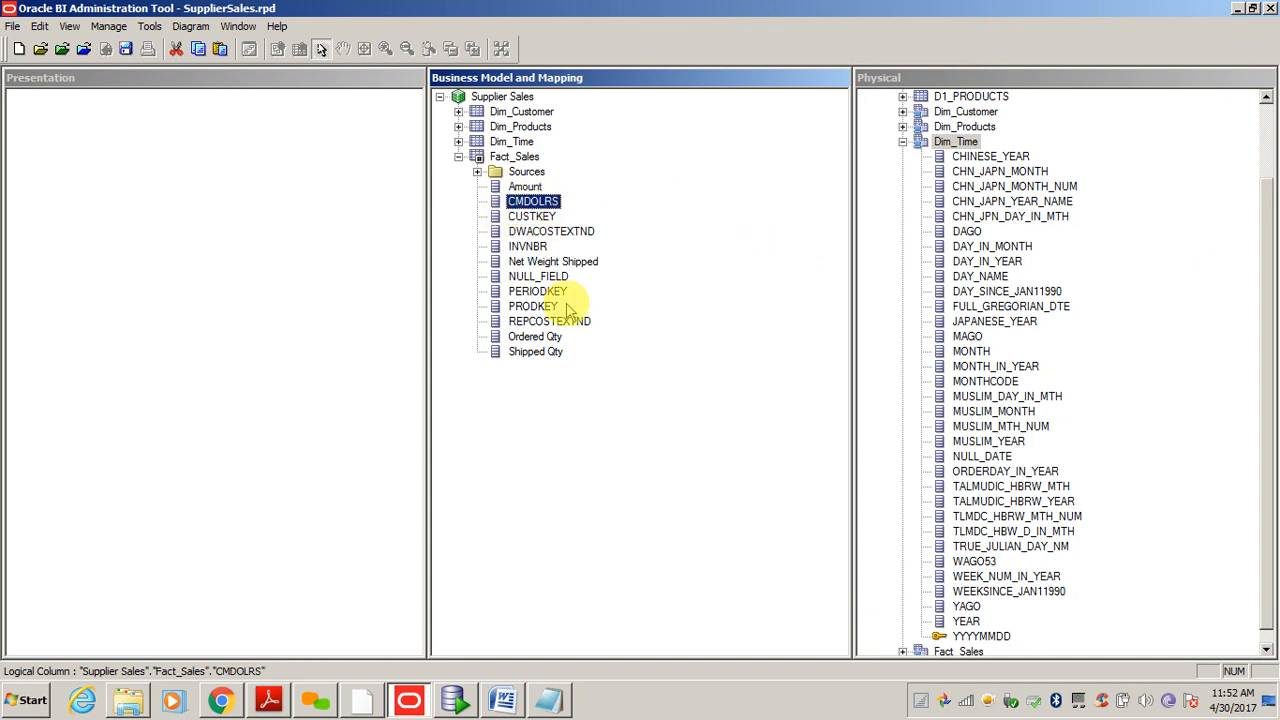
- Delete the CMDOLRS, CUSTKEY, DWACOSTEXTND and INVNBR columns from Fact_Sales
key("Delete")
key("Return")
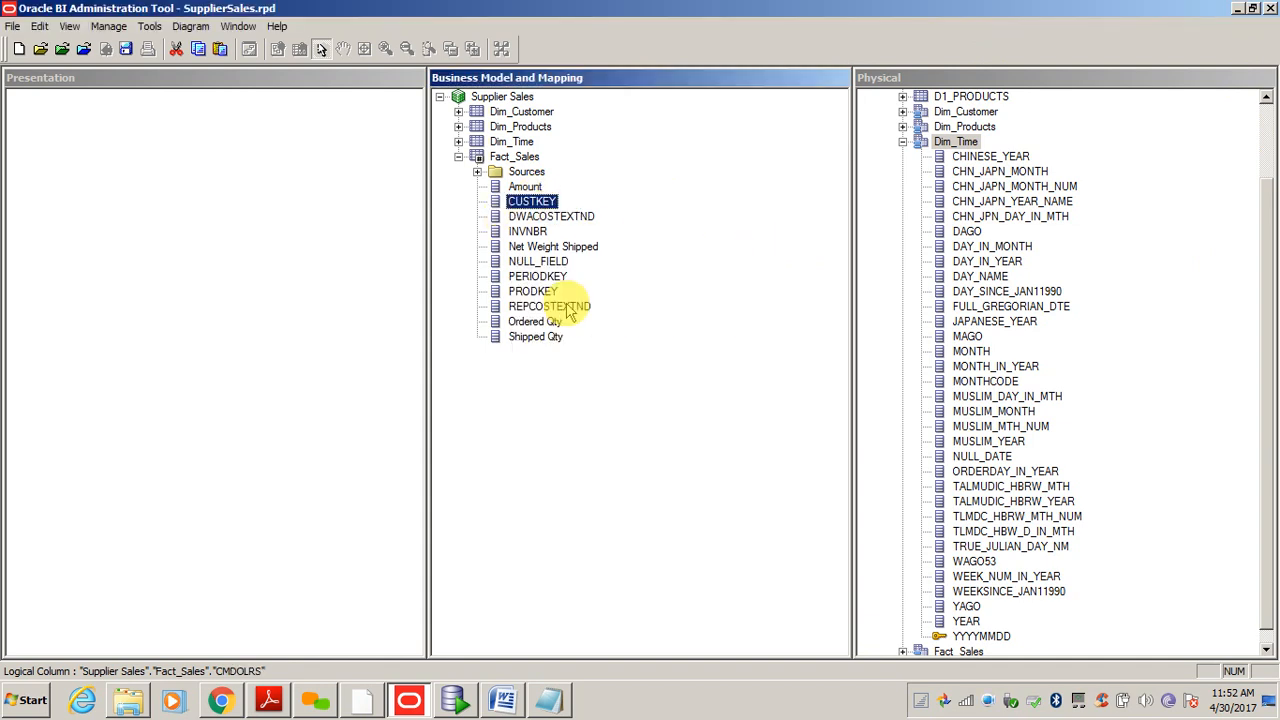
key("Delete")
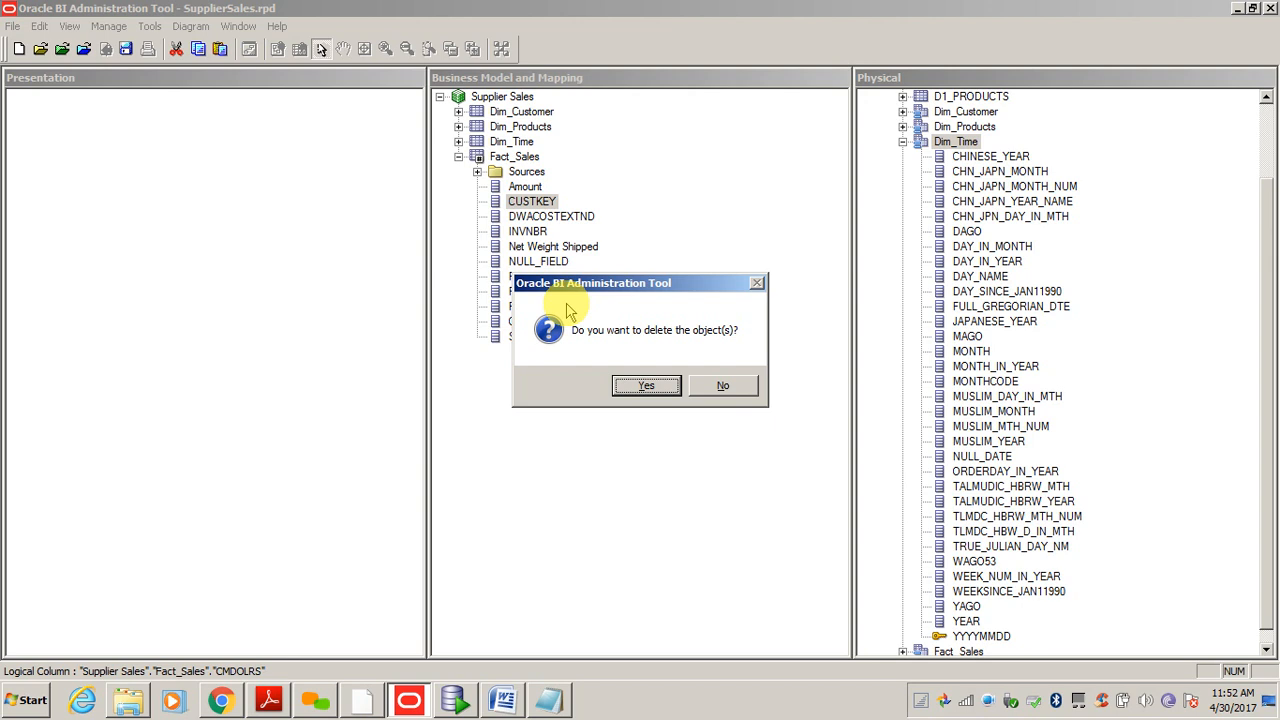
key("Return")
key("Delete")
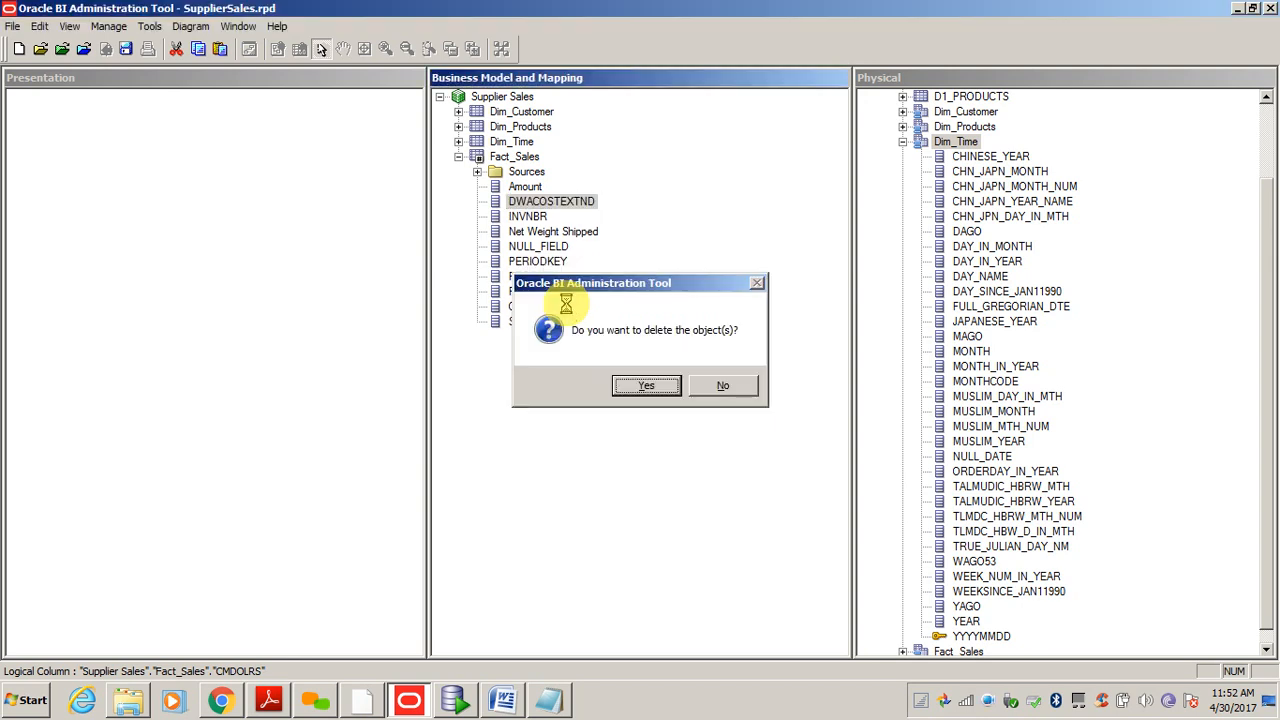
key("Return")
key("Delete")
key("Return")
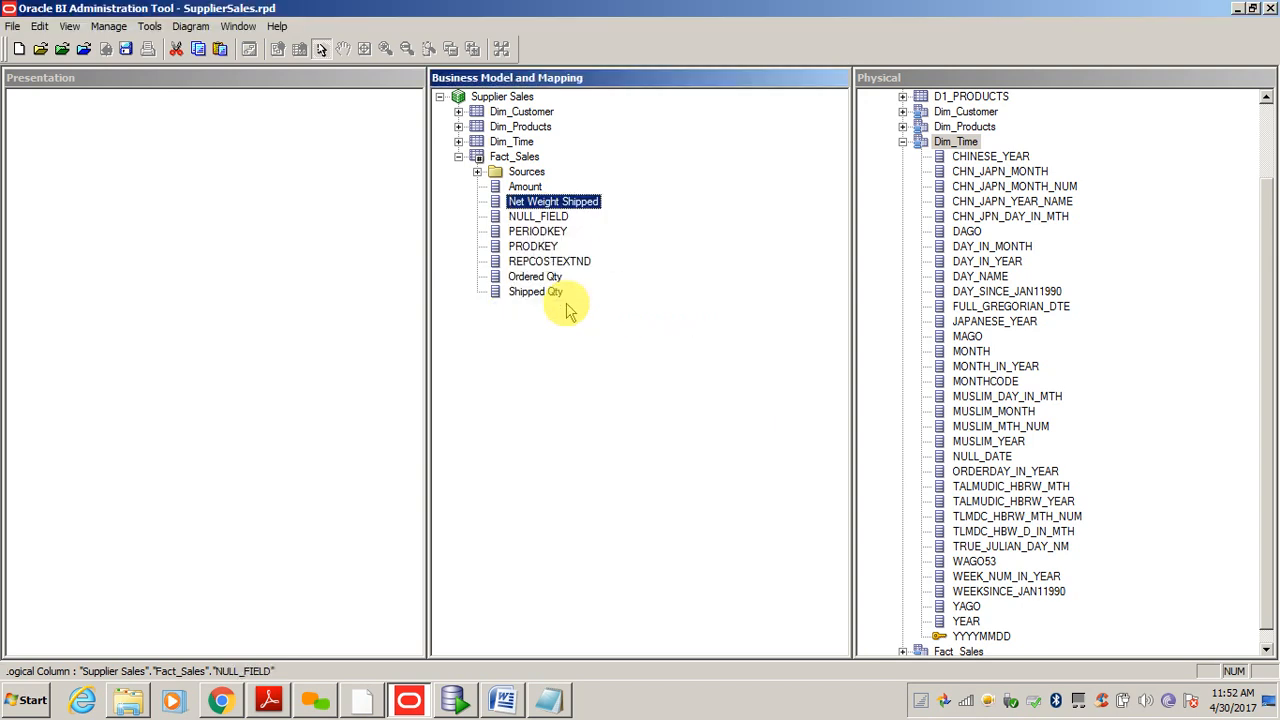
- Delete the NULL_FIELD, PERIODKEY, PRODKEY and REPCOSTEXTND columns, then clear the selection
key("Down")
key("Delete")
key("Return")
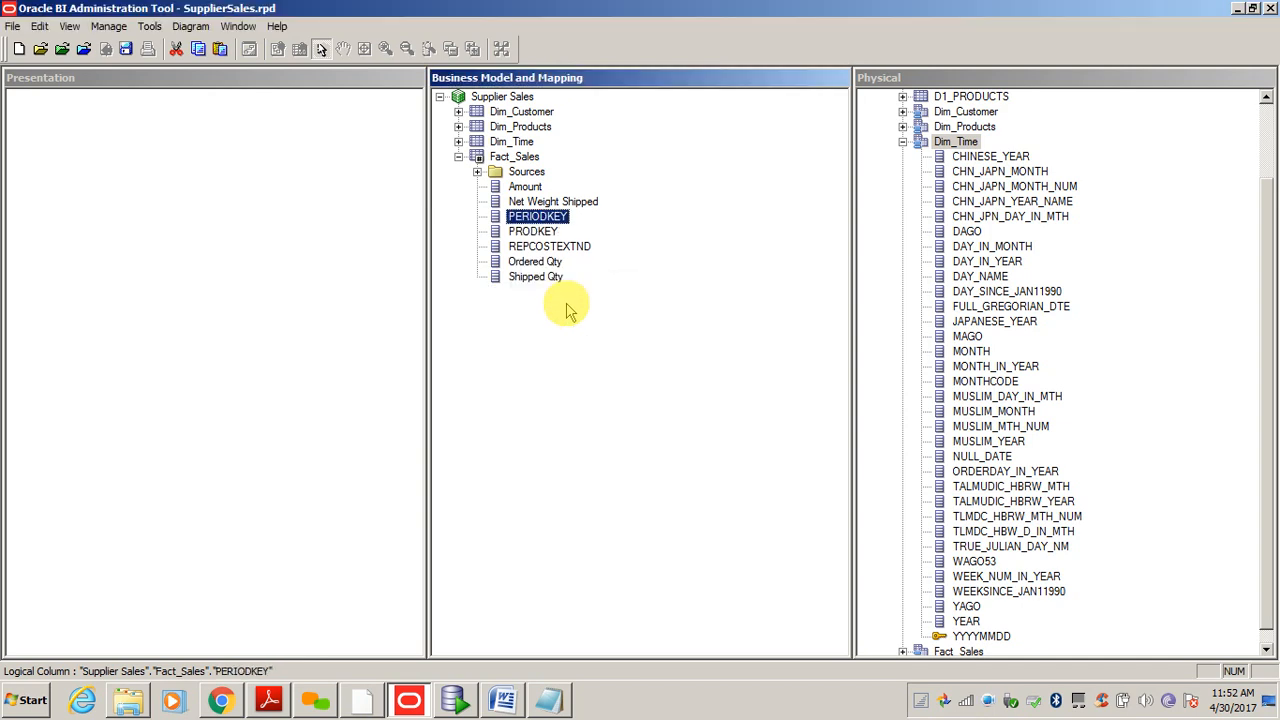
key("Delete")
key("Return")
key("Delete")
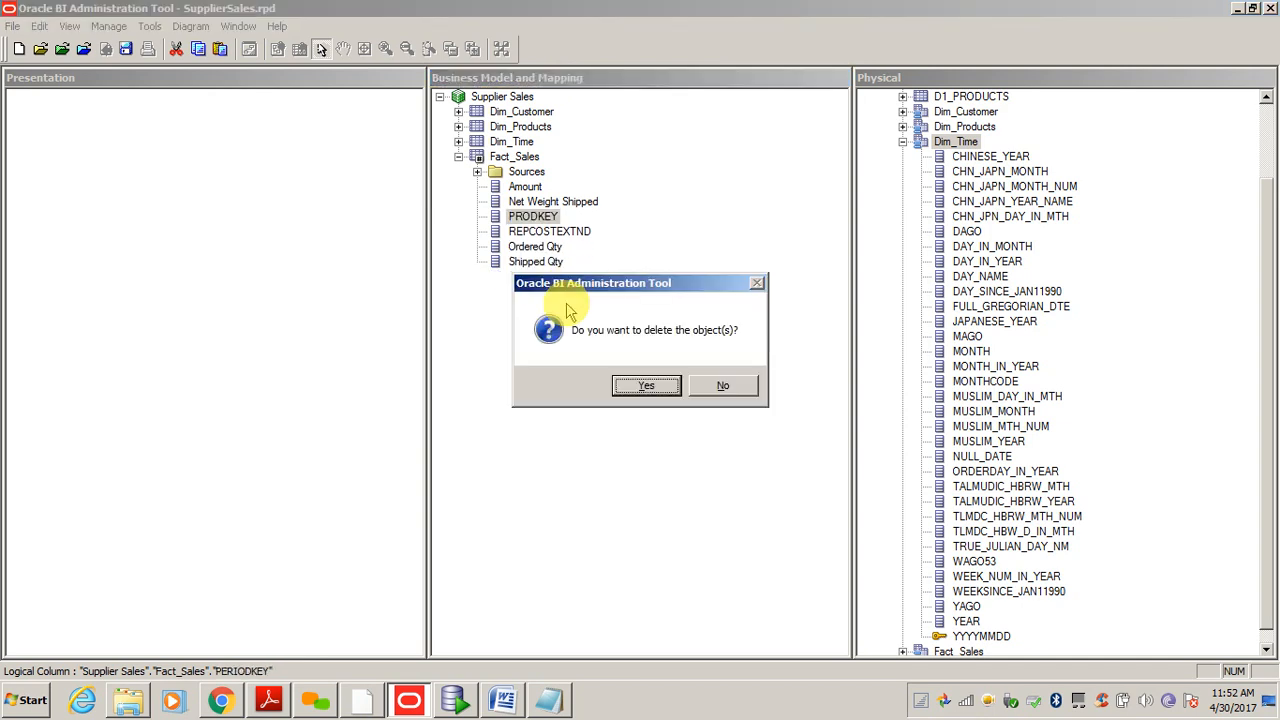
key("Return")
key("Delete")
key("Return")
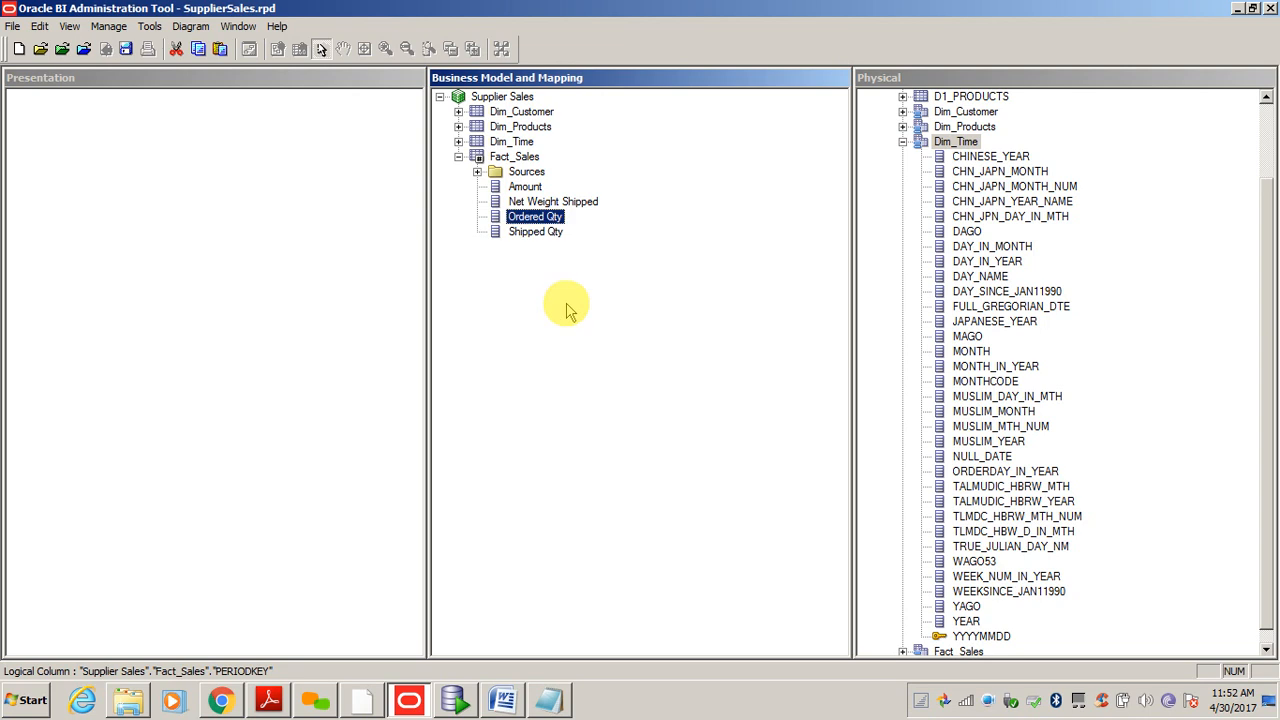
left_click(560, 300)
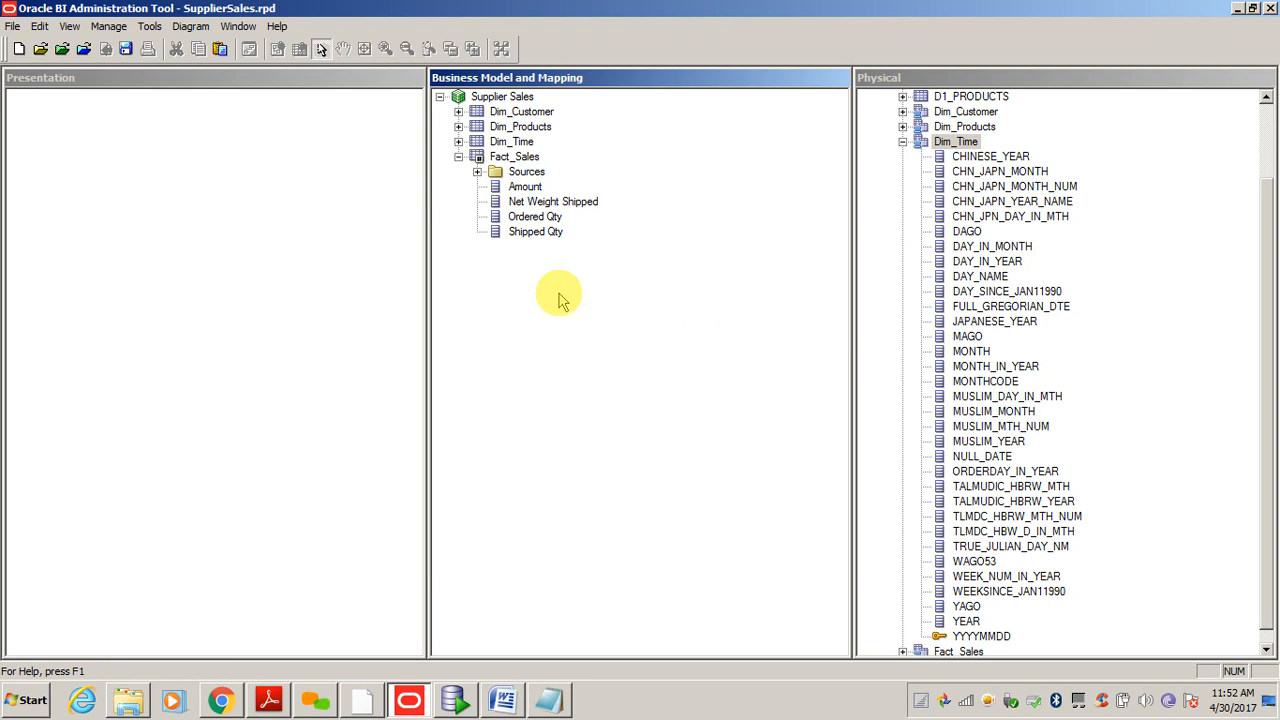
left_click(458, 158)
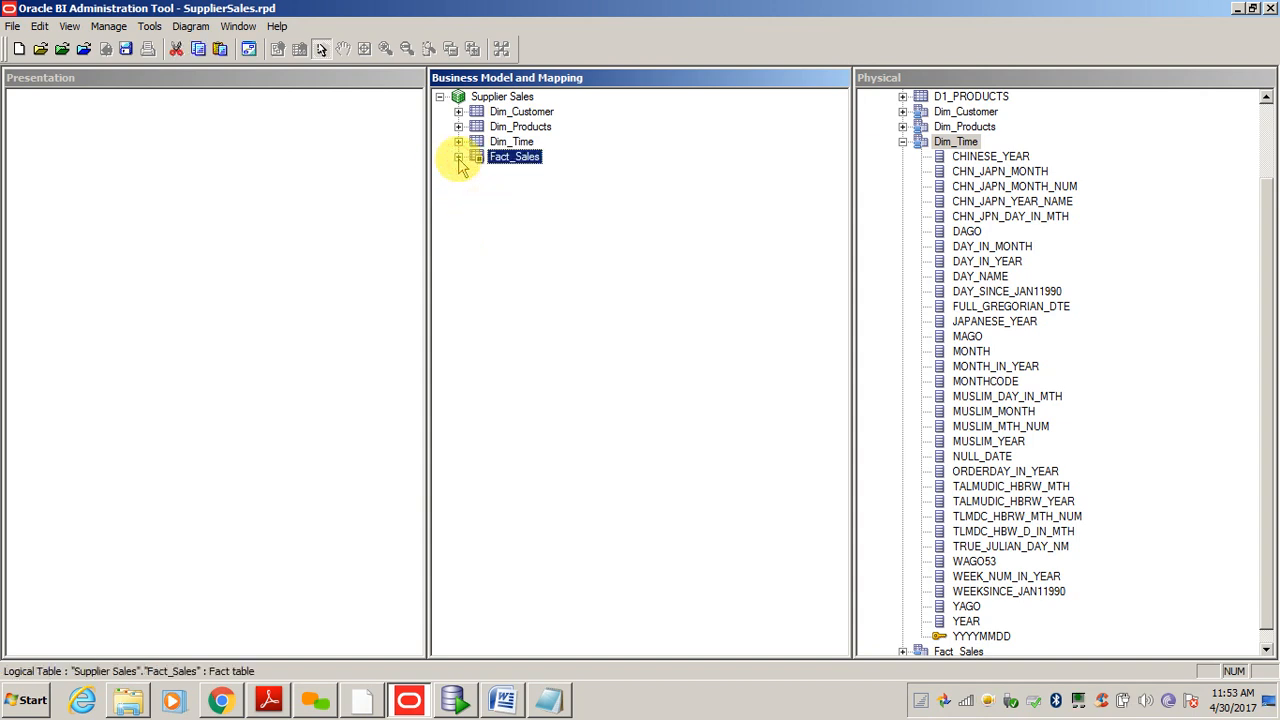
left_click(458, 157)
left_click(541, 314)
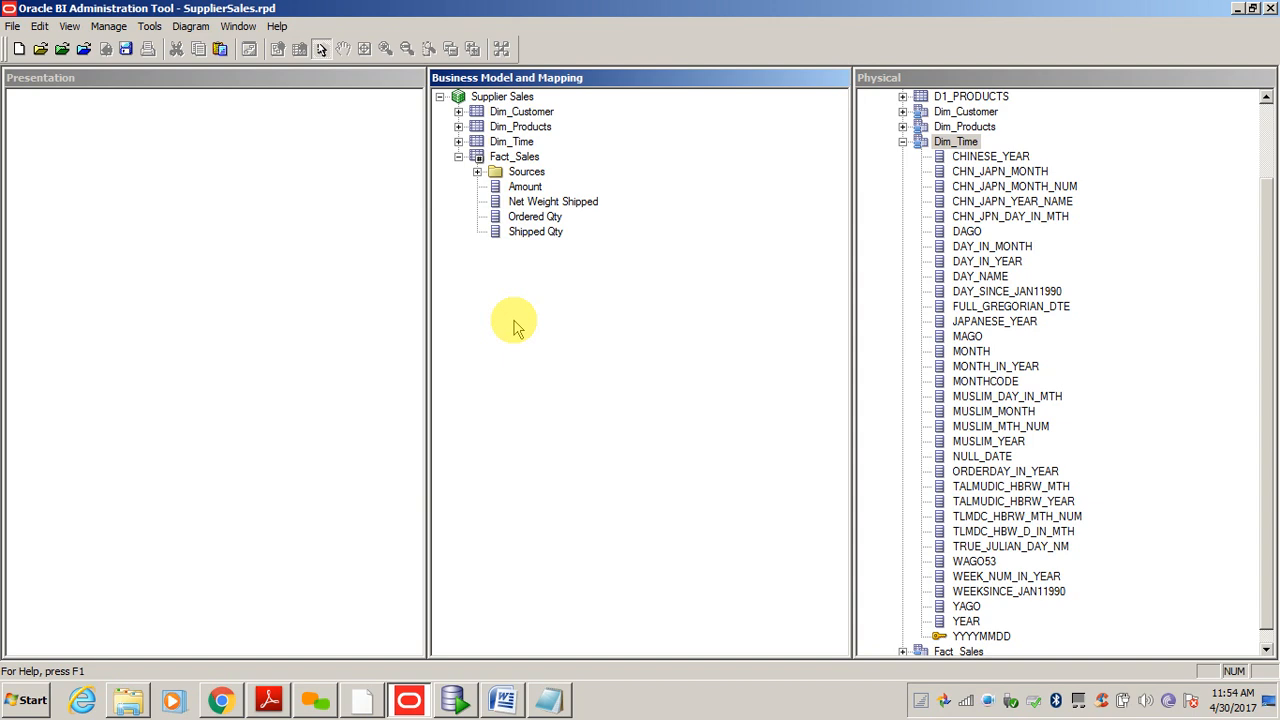
left_click(524, 187)
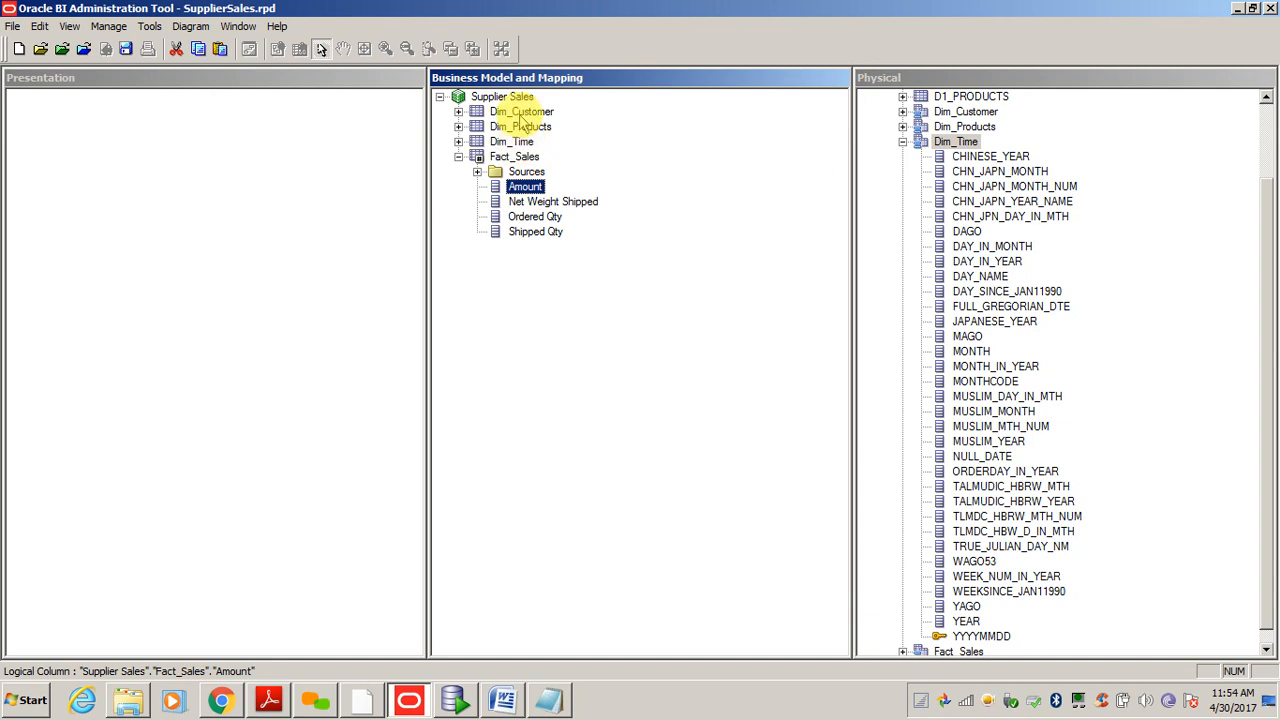
- Set the Amount and Net Weight Shipped columns to aggregate by Sum
double_click(526, 187)
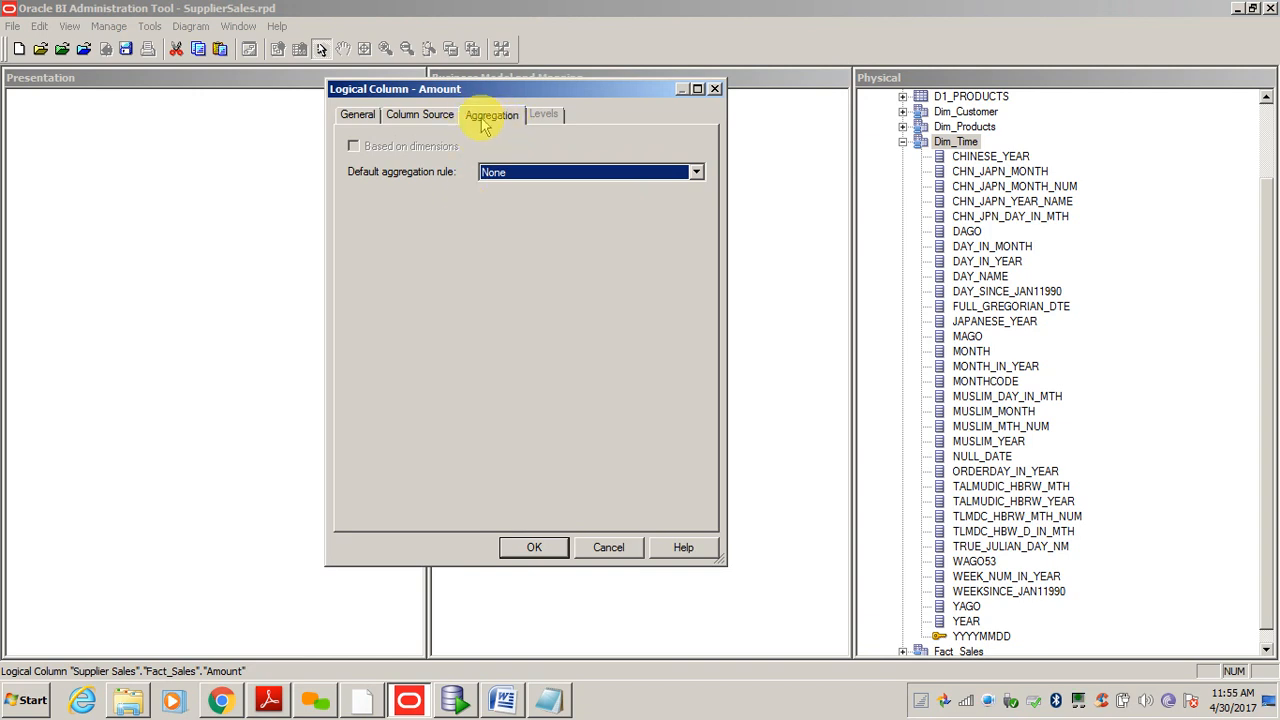
left_click(527, 175)
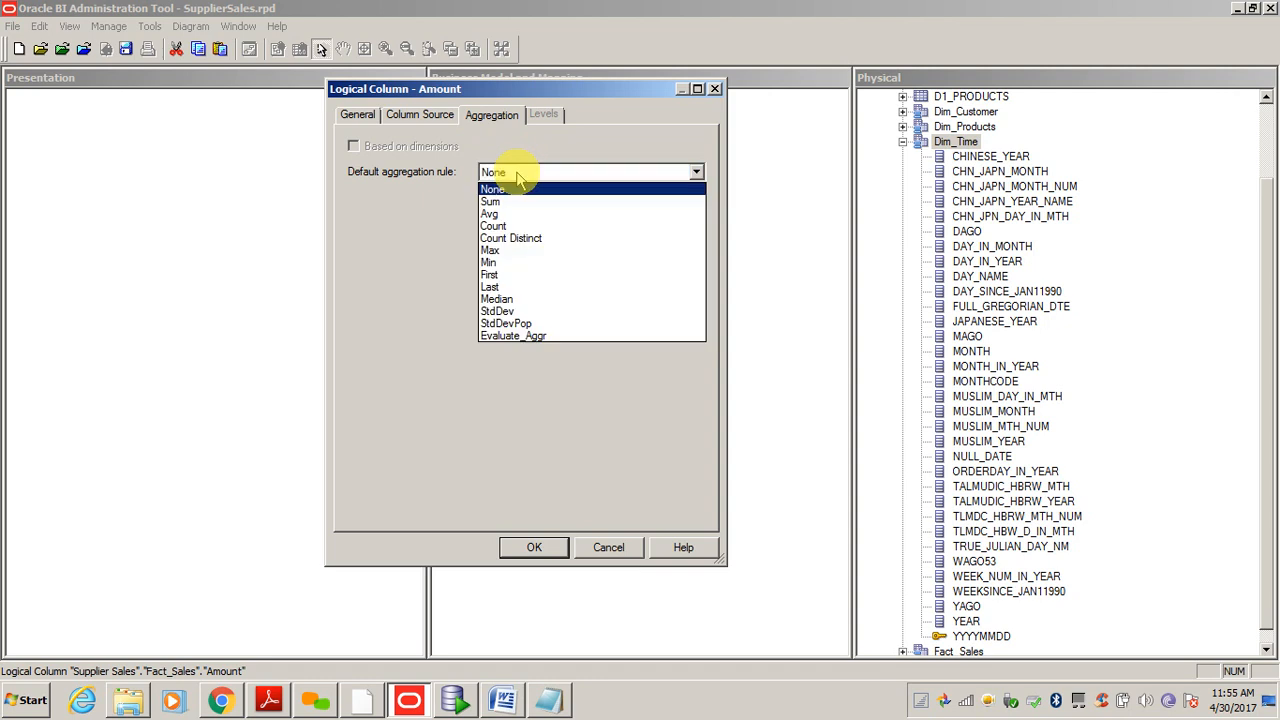
left_click(500, 201)
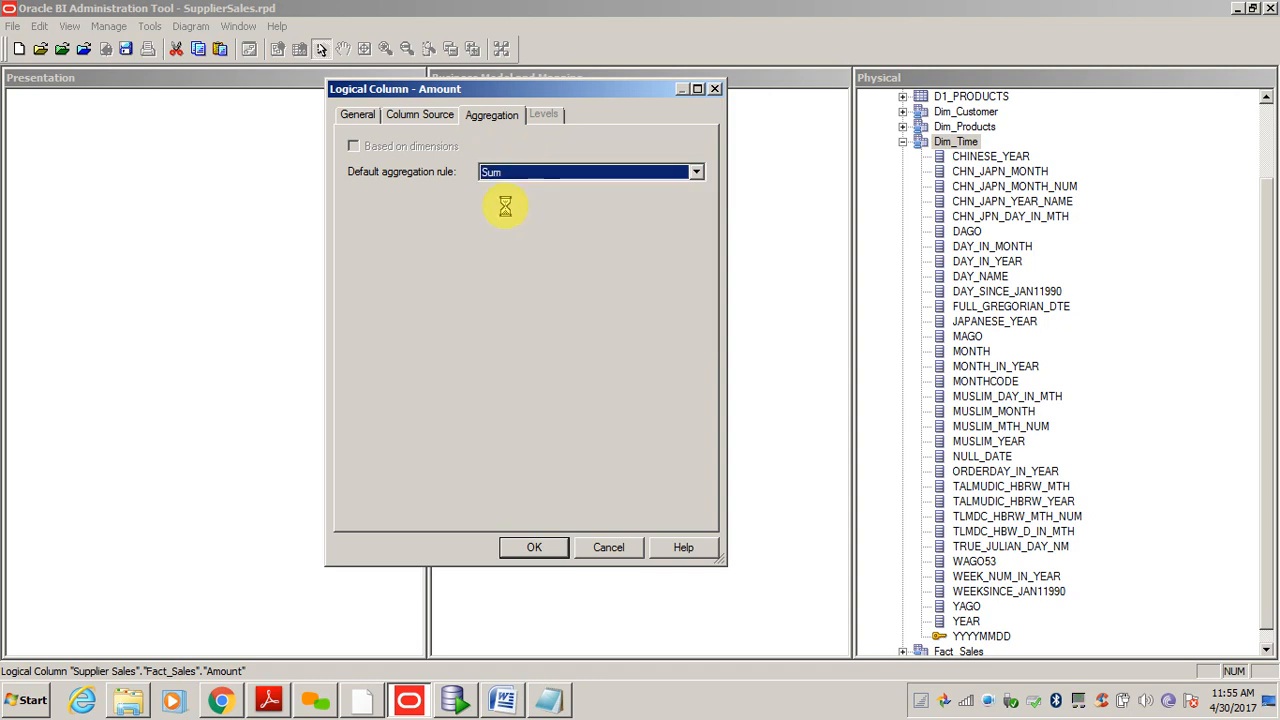
left_click(530, 548)
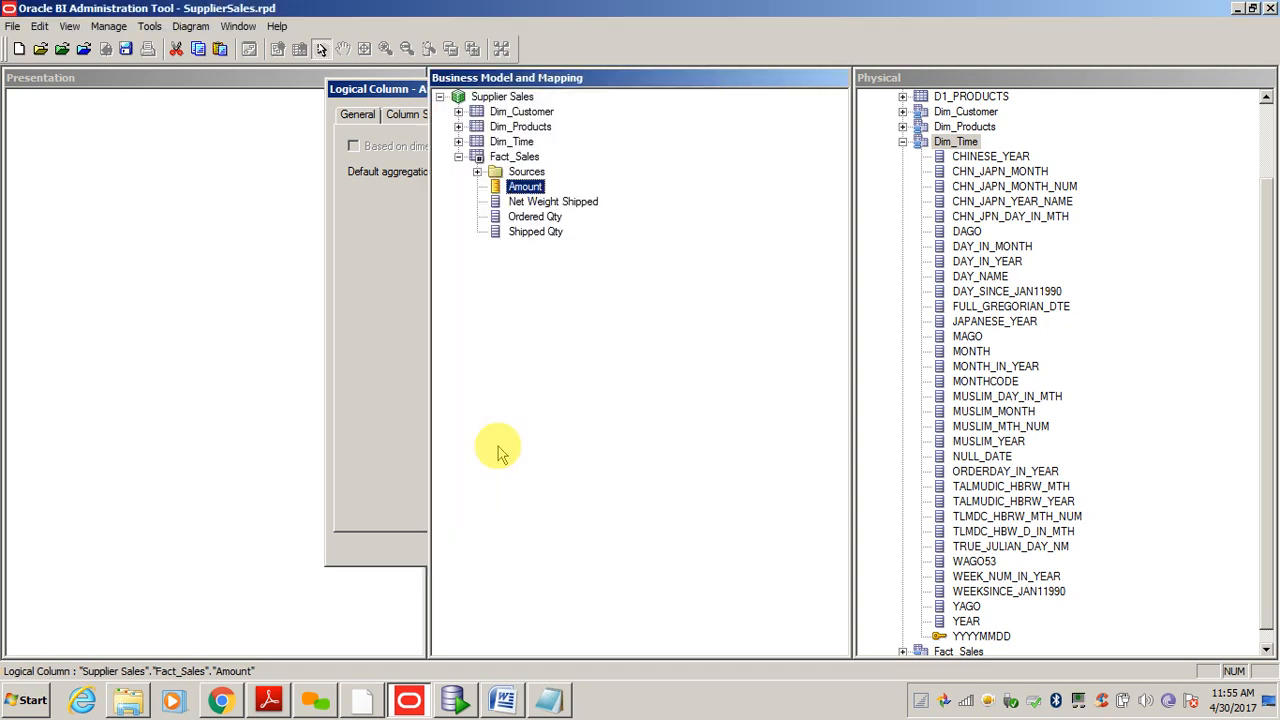
double_click(534, 201)
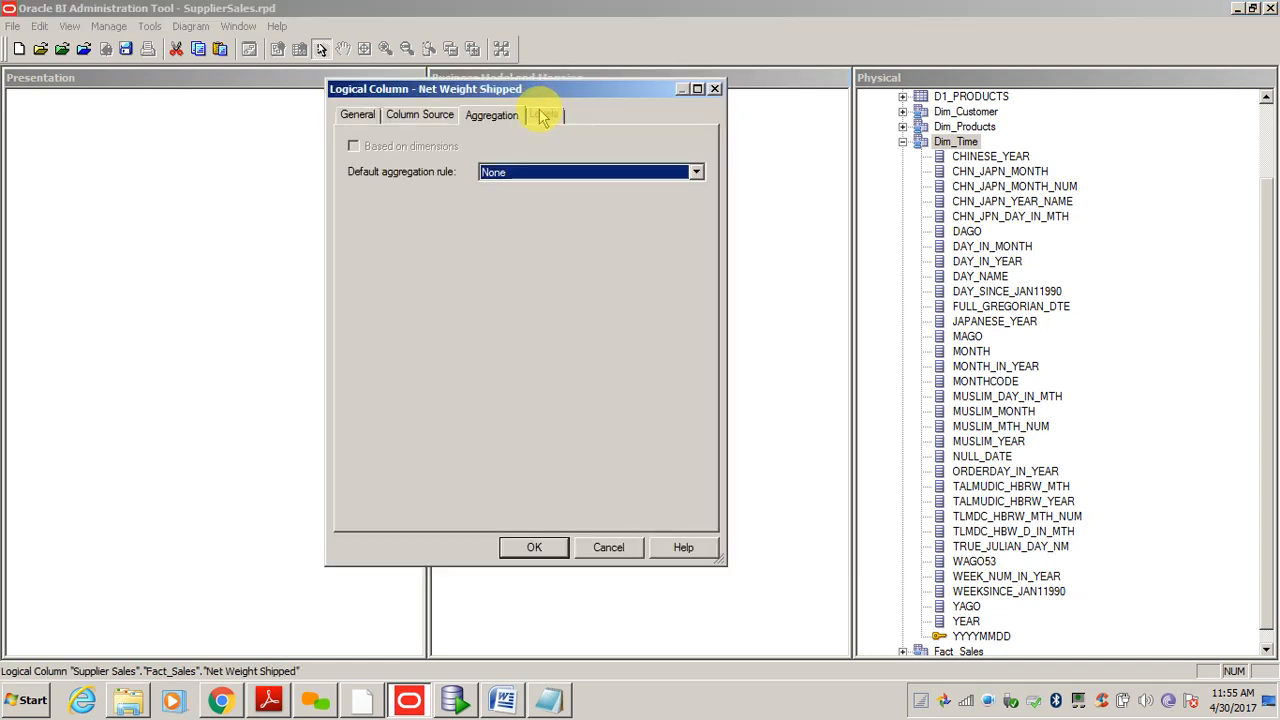
left_click(500, 174)
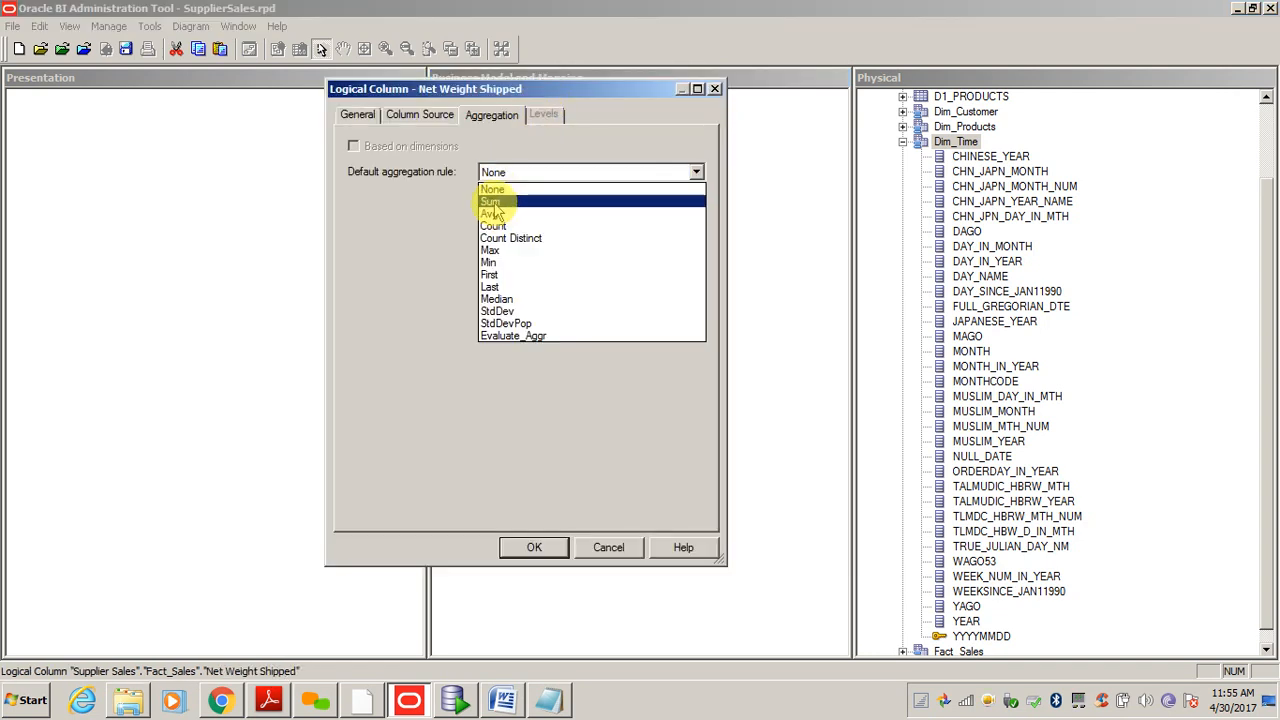
left_click(492, 201)
left_click(535, 548)
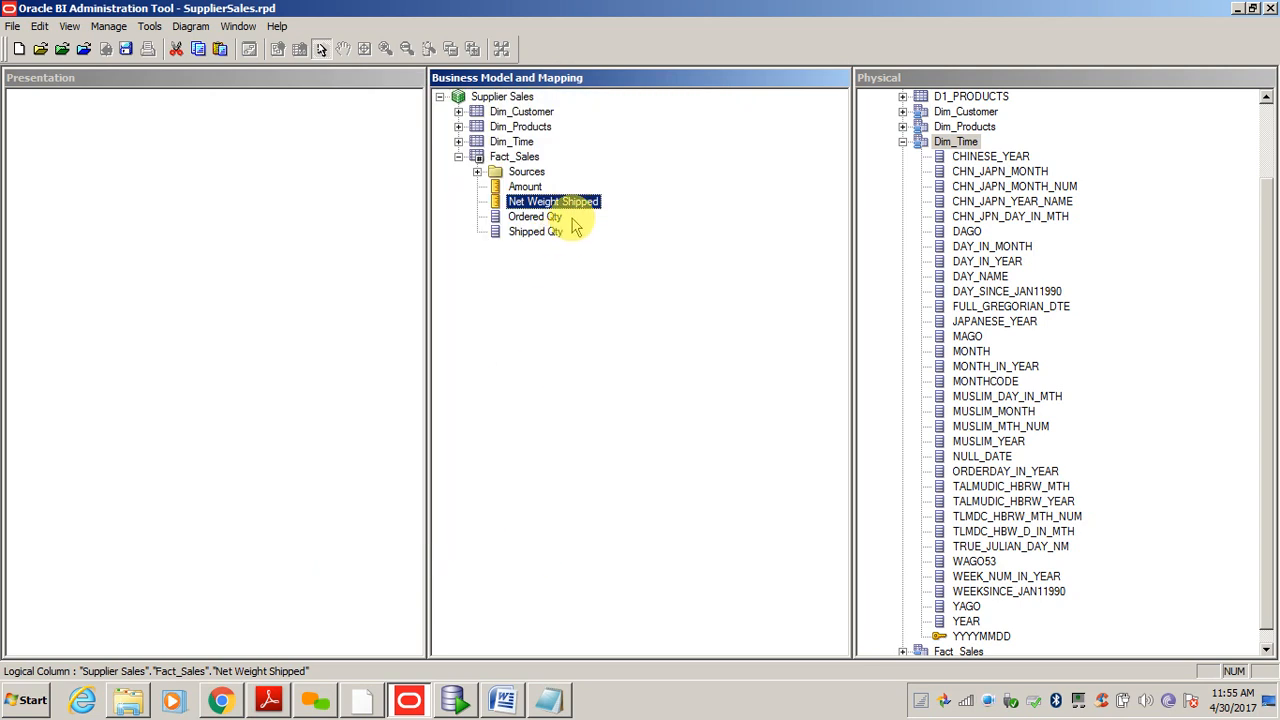
- Set Ordered Qty and Shipped Qty to Sum aggregation, then recheck Amount and Net Weight Shipped
double_click(535, 216)
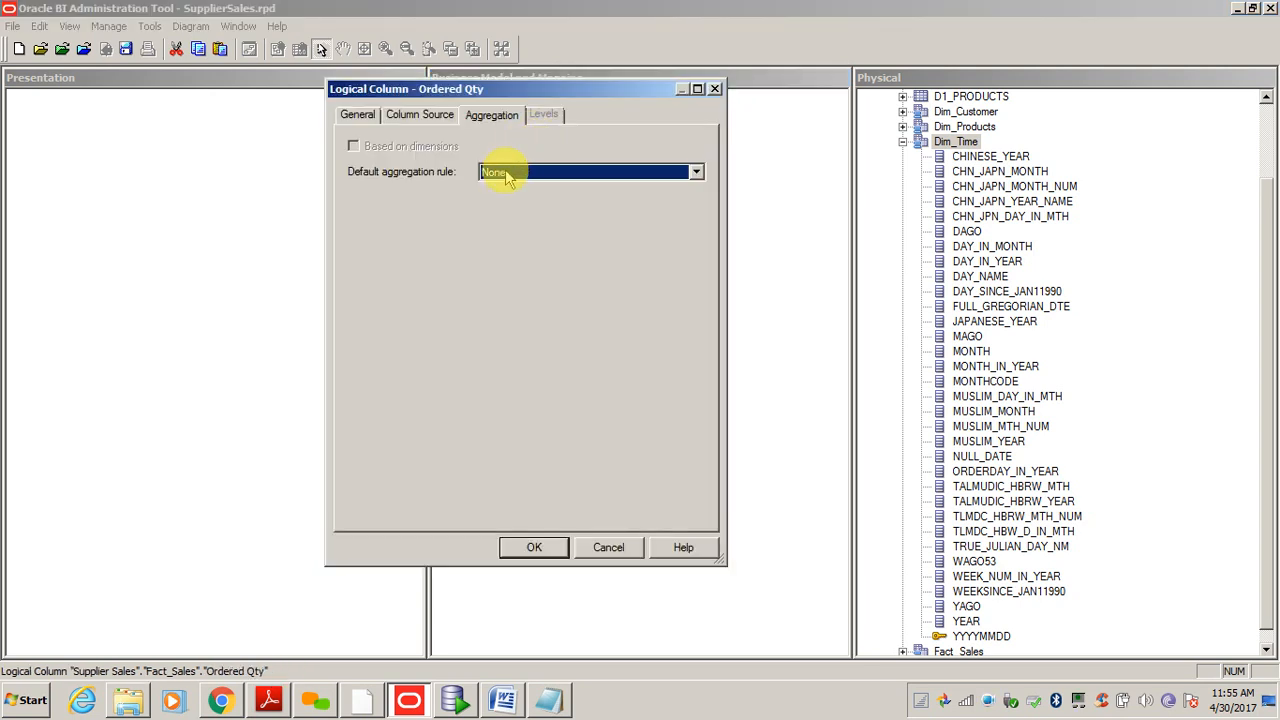
left_click(505, 175)
left_click(492, 201)
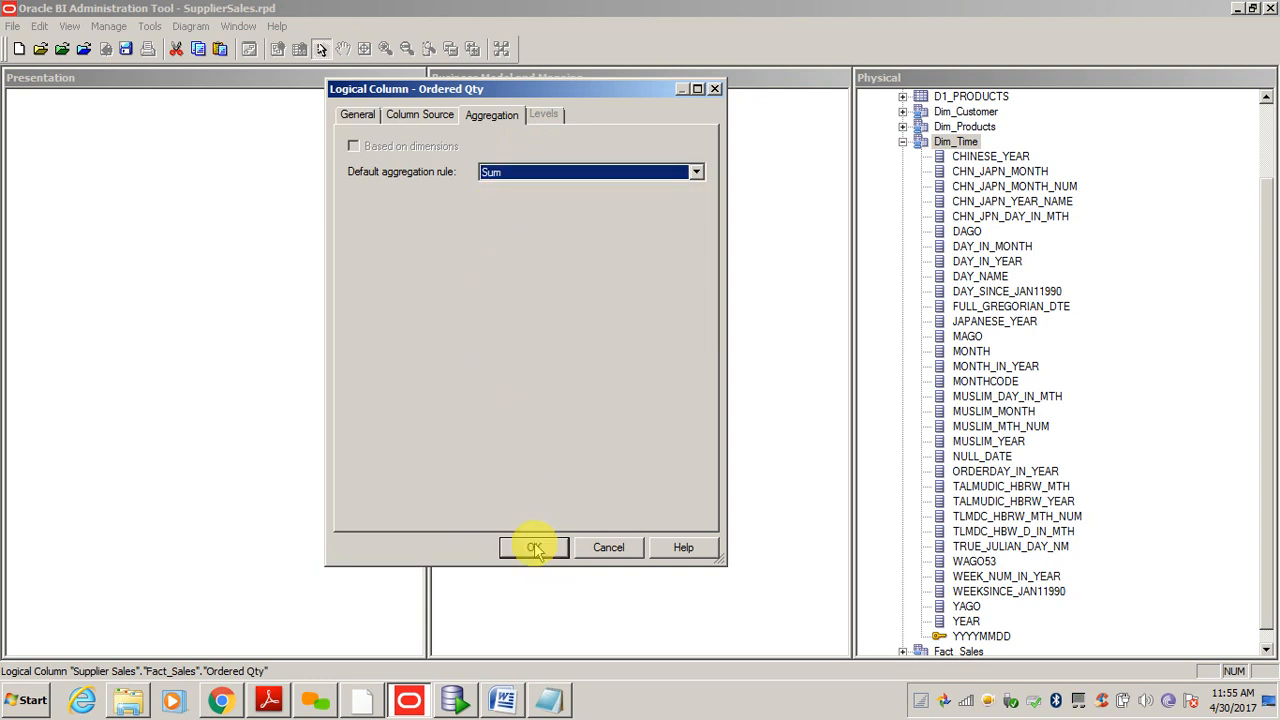
left_click(534, 548)
double_click(535, 231)
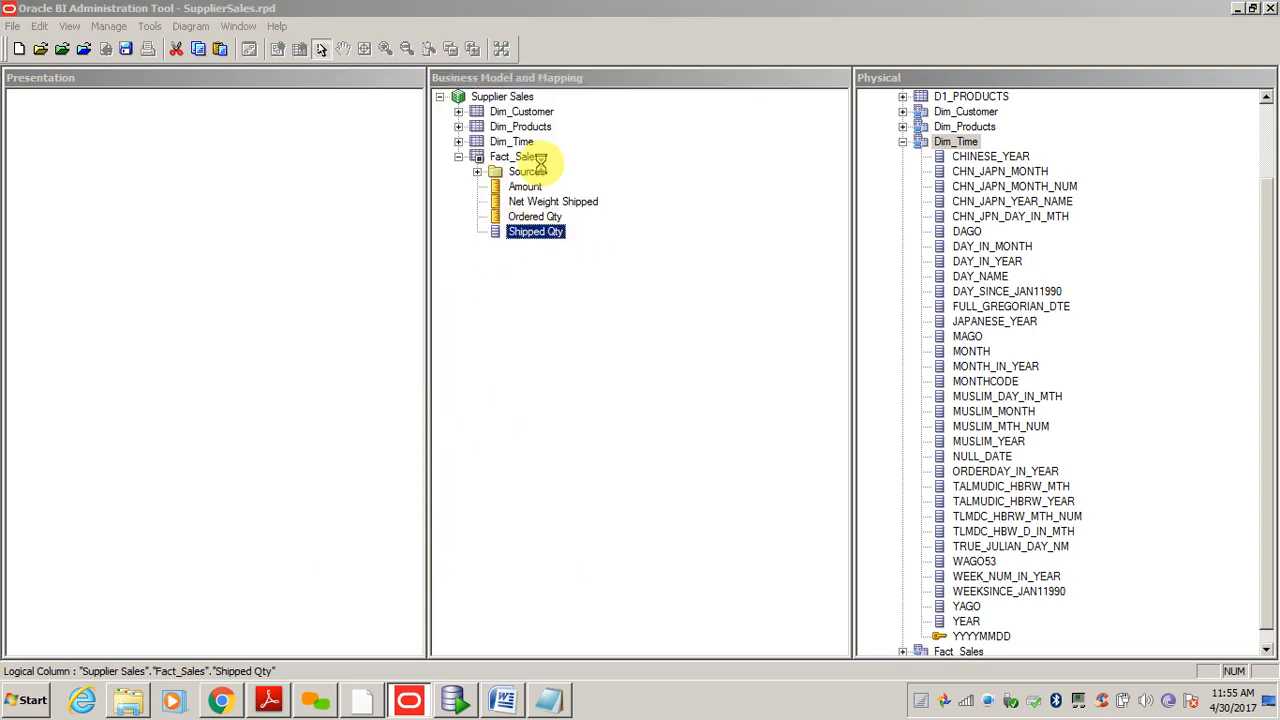
left_click(493, 172)
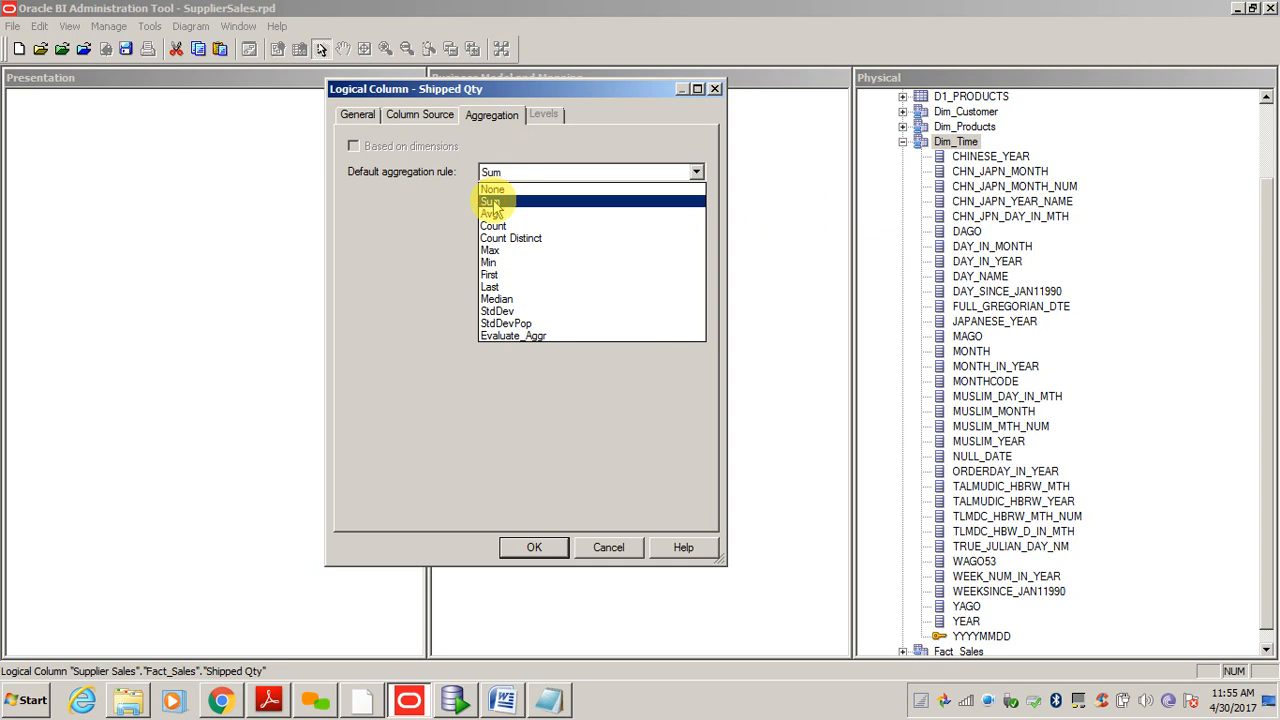
left_click(492, 201)
left_click(530, 547)
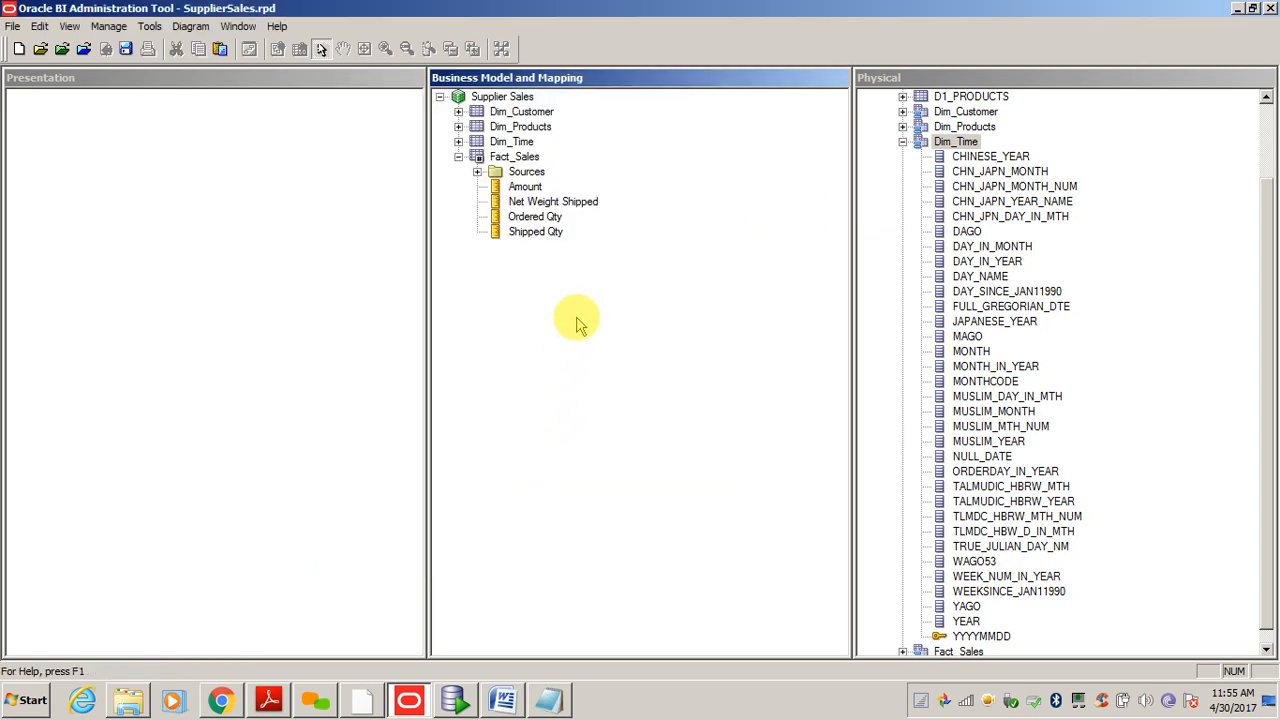
left_click(523, 189)
left_click(527, 201)
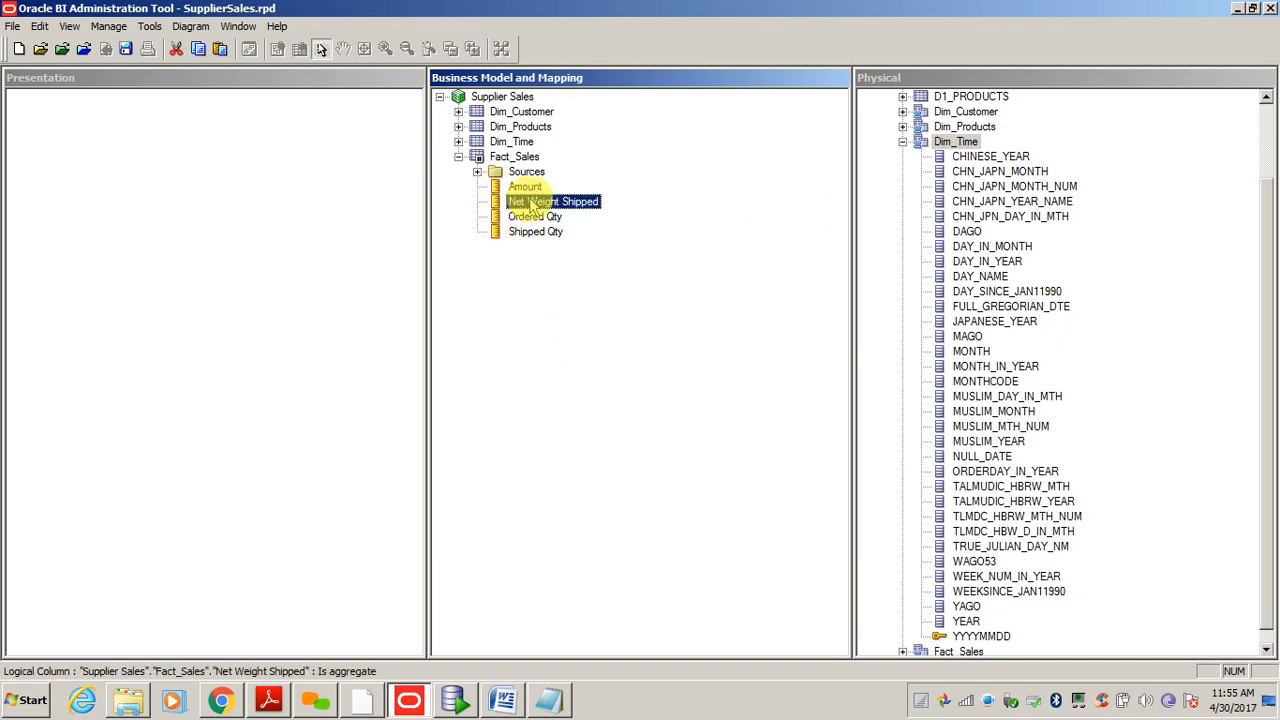
left_click(527, 189)
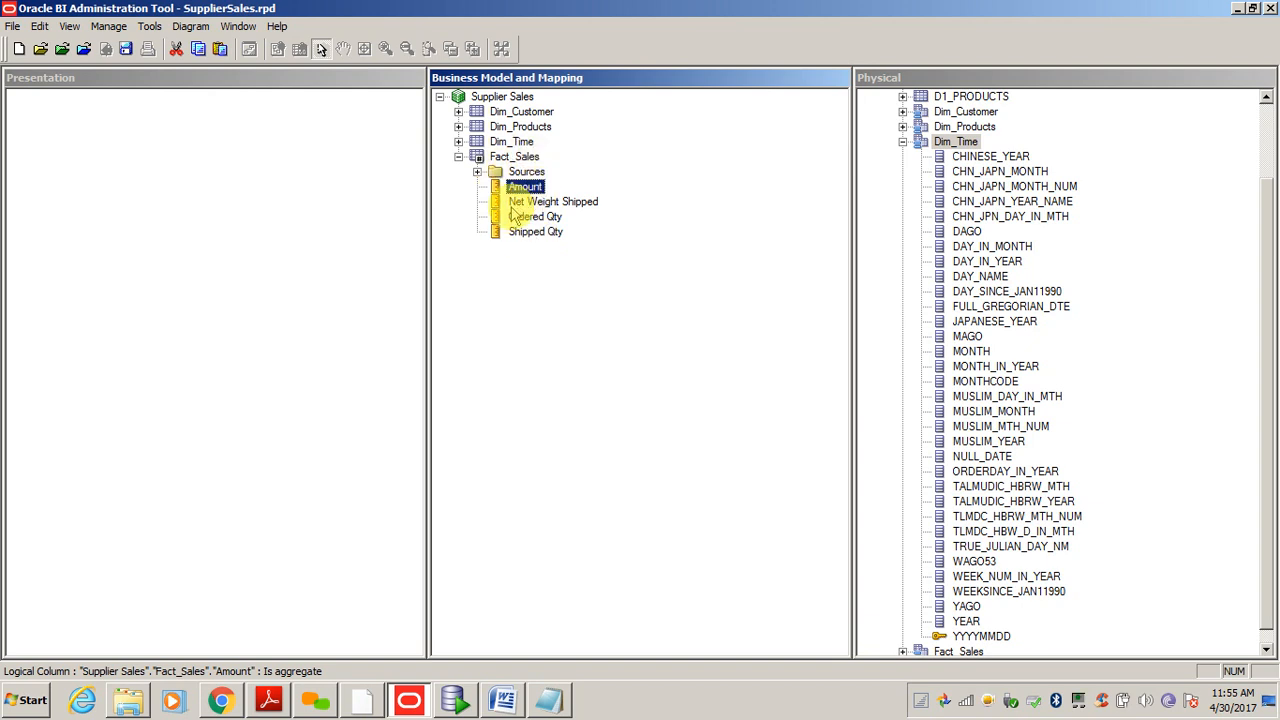
- Fold up Fact_Sales and rename Dim_Customer to Dim Customer
left_click(458, 157)
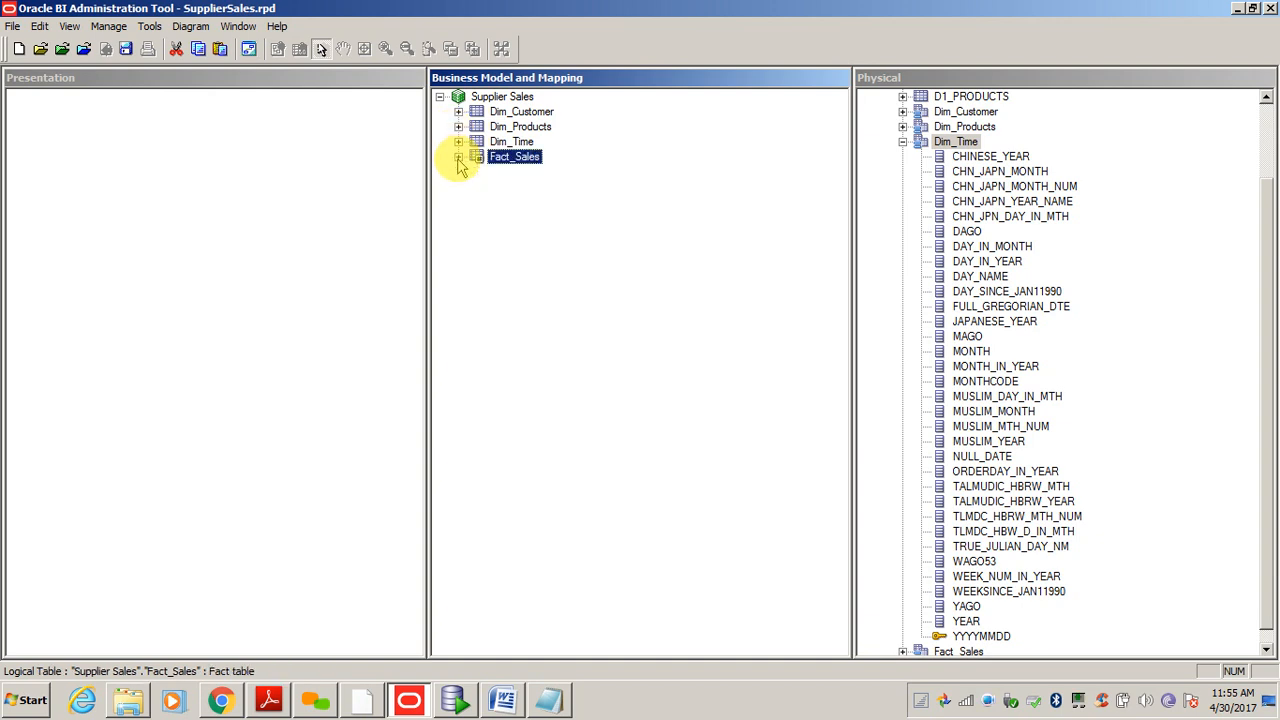
left_click(520, 113)
left_click(520, 113)
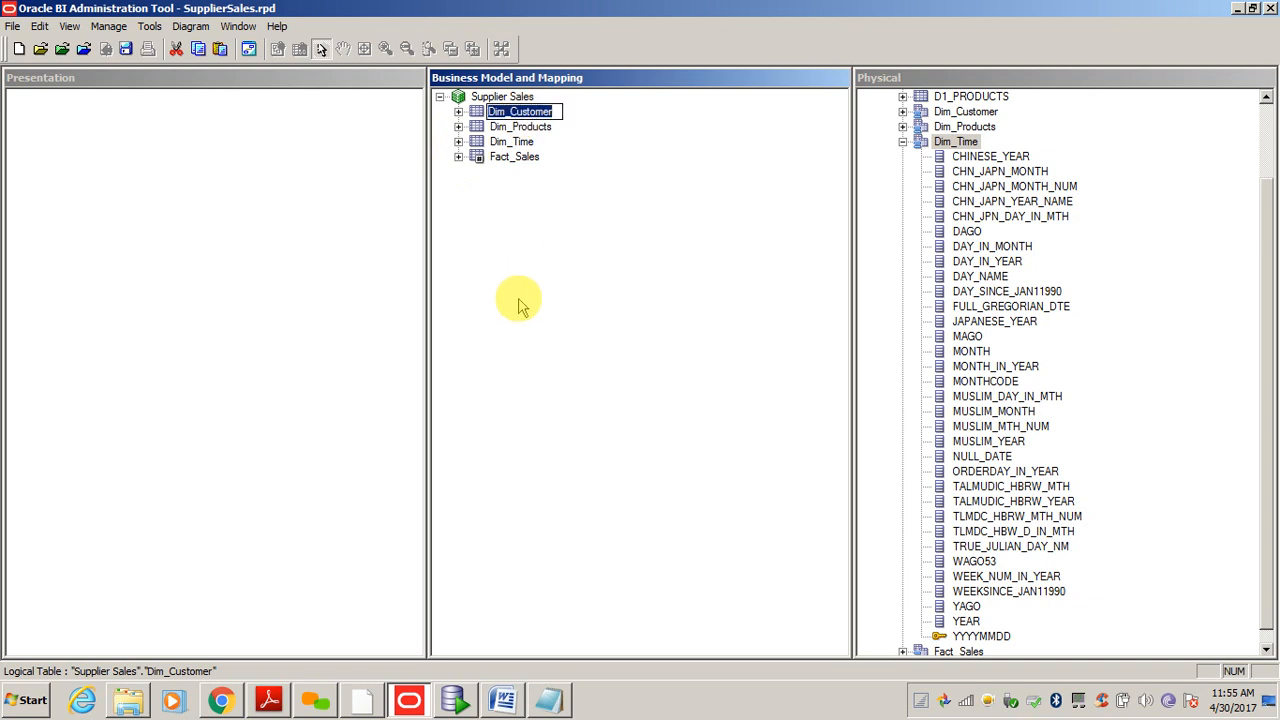
key("End")
key("Left")
key("Left")
key("Left")
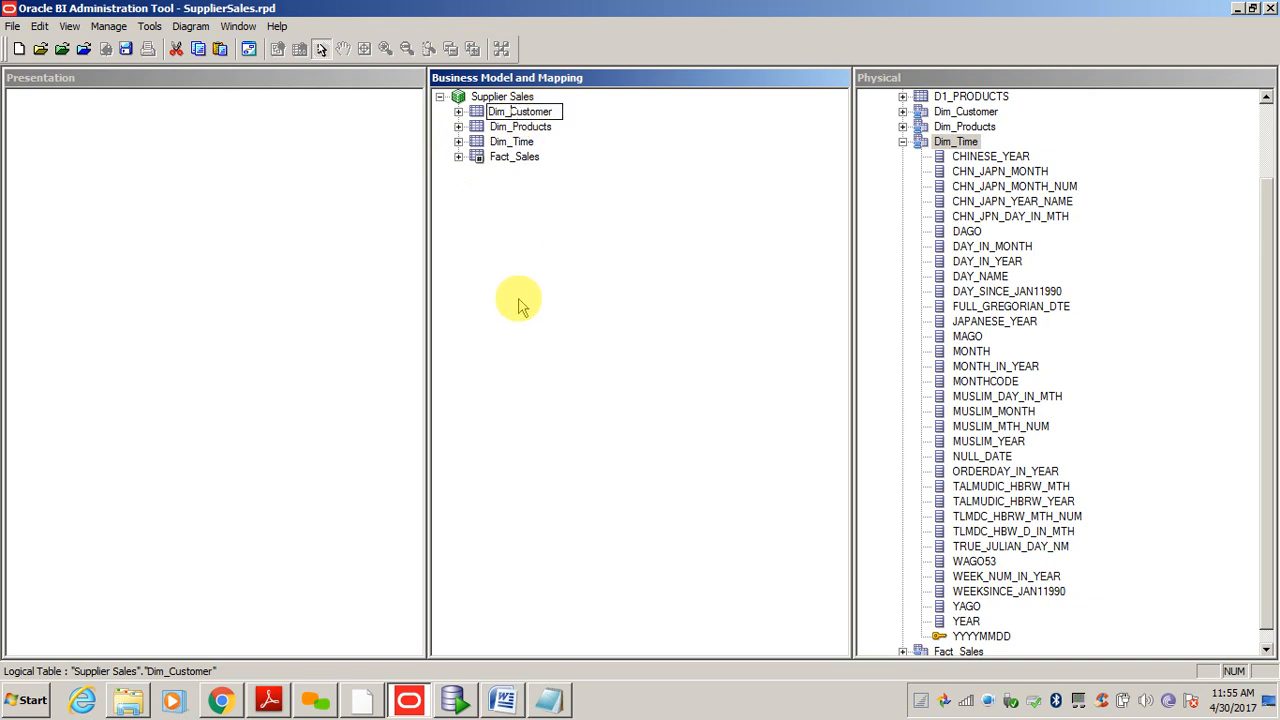
key("BackSpace")
key("Return")
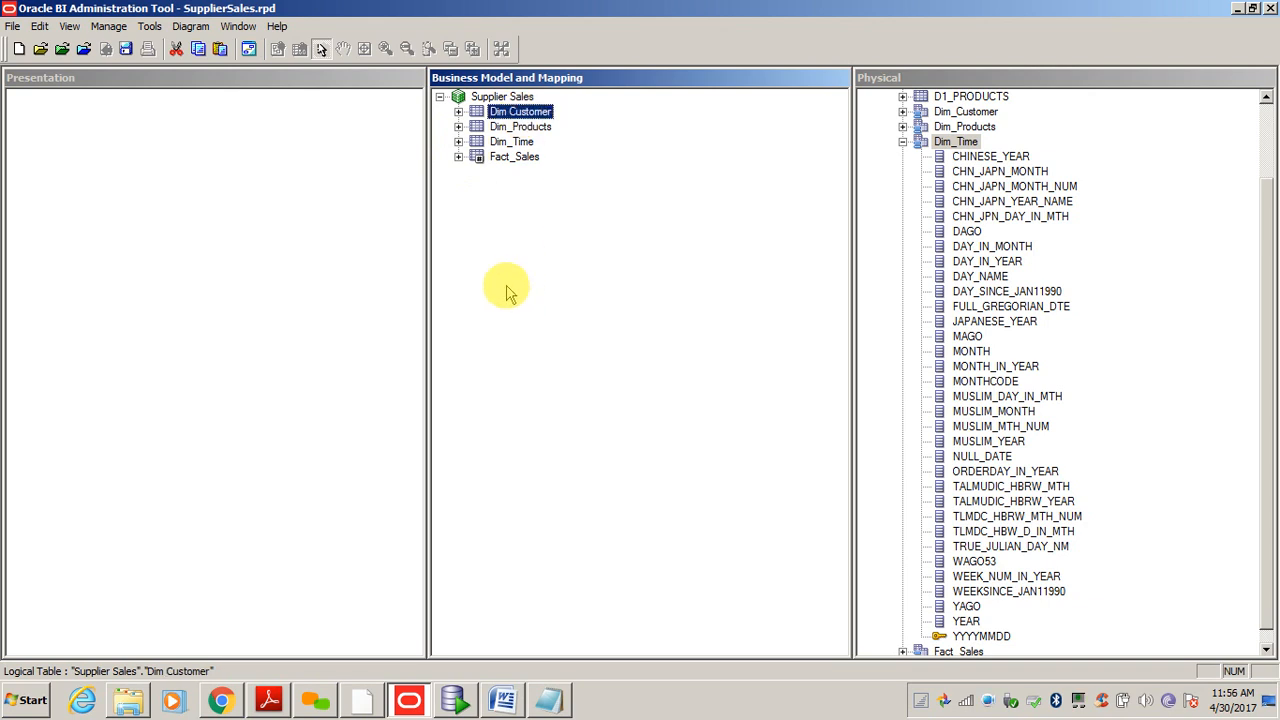
- Rename Dim_Products to Dim Products
left_click(522, 128)
key("F2")
key("End")
key("Left")
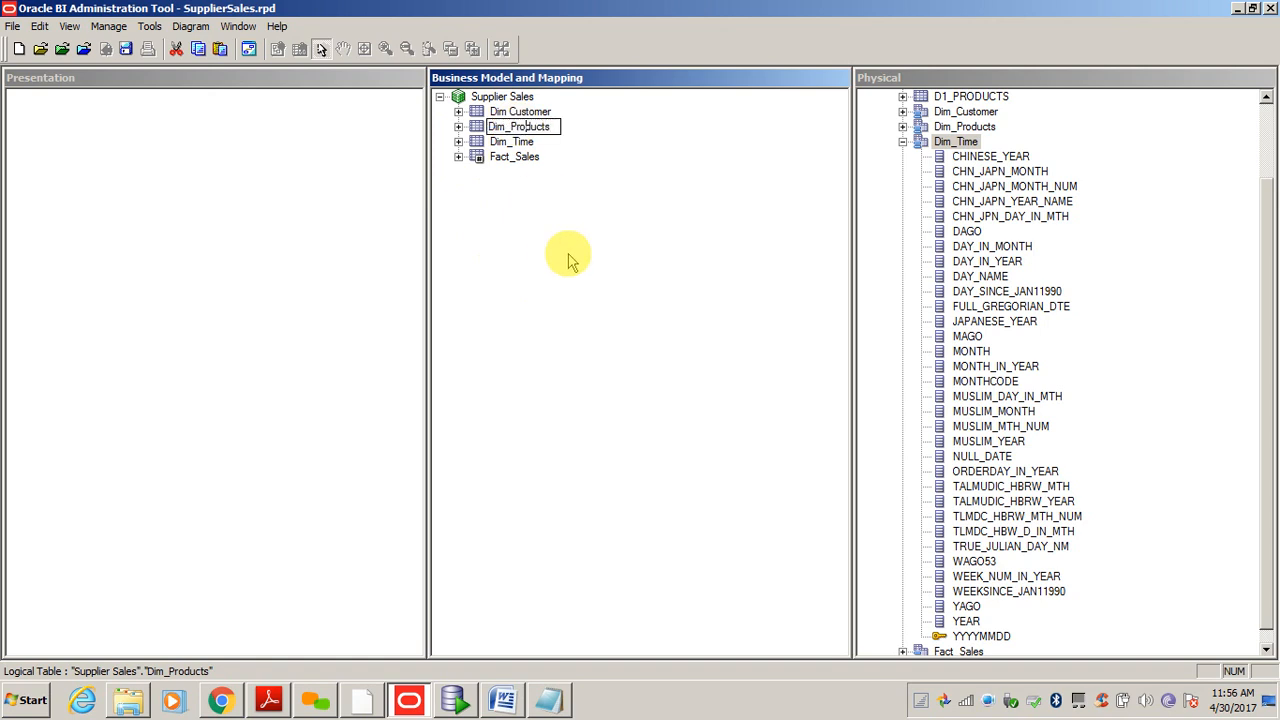
key("BackSpace")
key("Return")
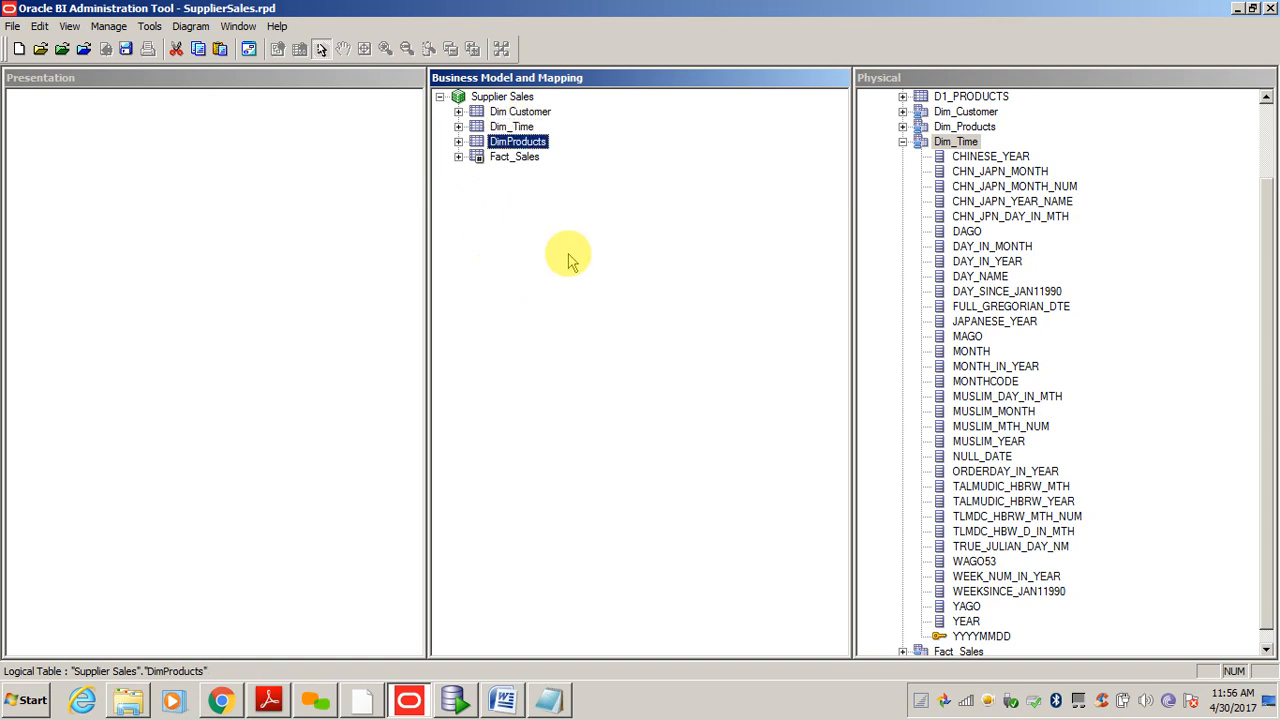
key("F2")
key("End")
key("Left")
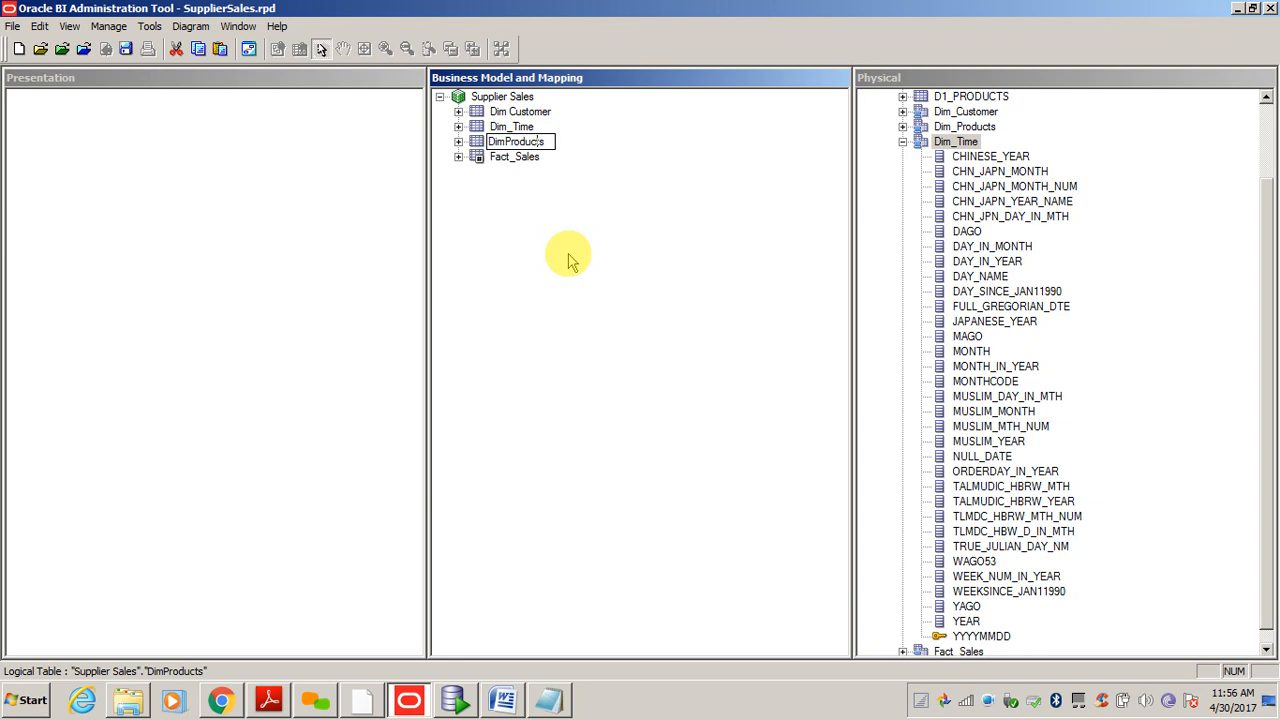
key("Return")
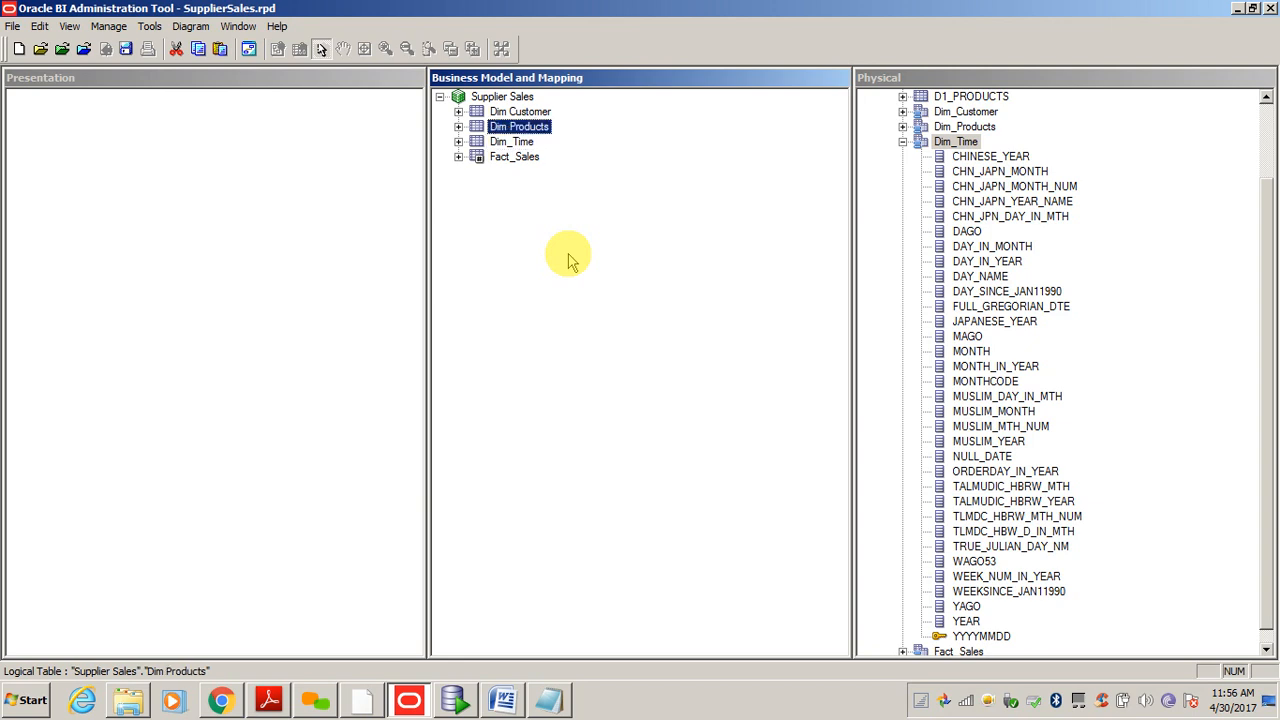
key("Down")
- Rename Dim_Time to Dim Time
key("F2")
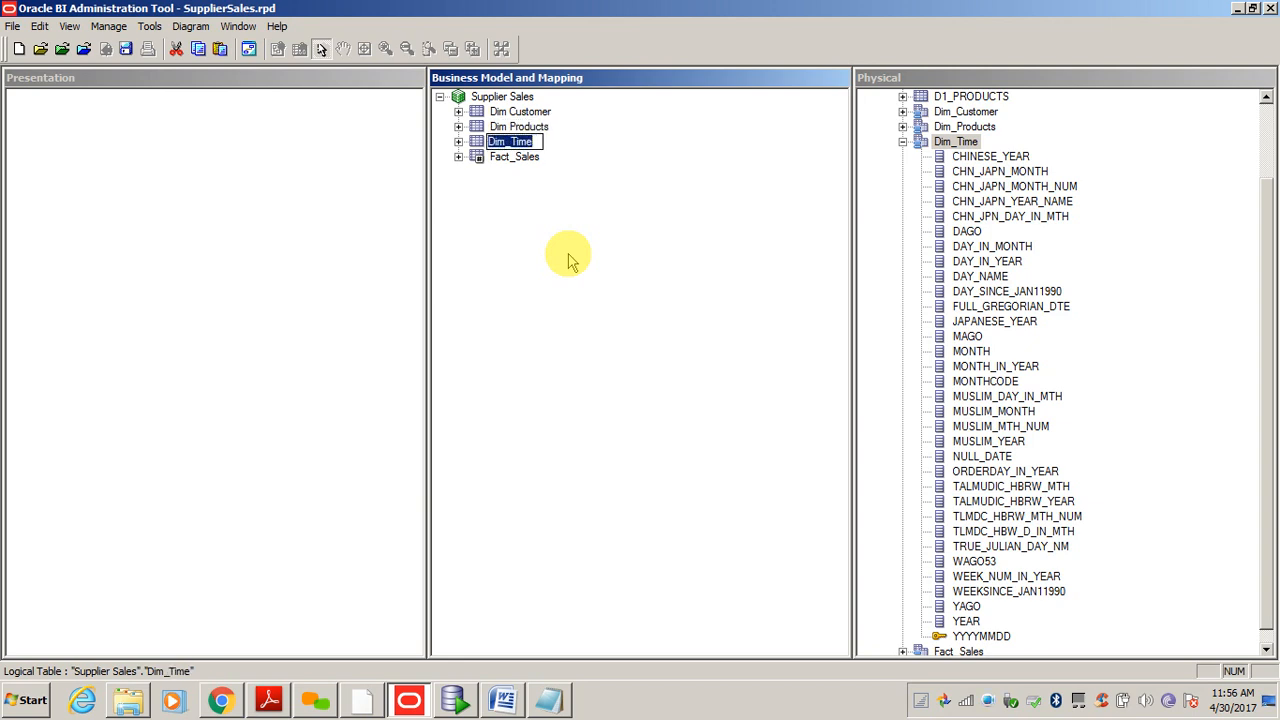
key("End")
key("Left")
key("Left")
key("Left")
key("BackSpace")
key("Return")
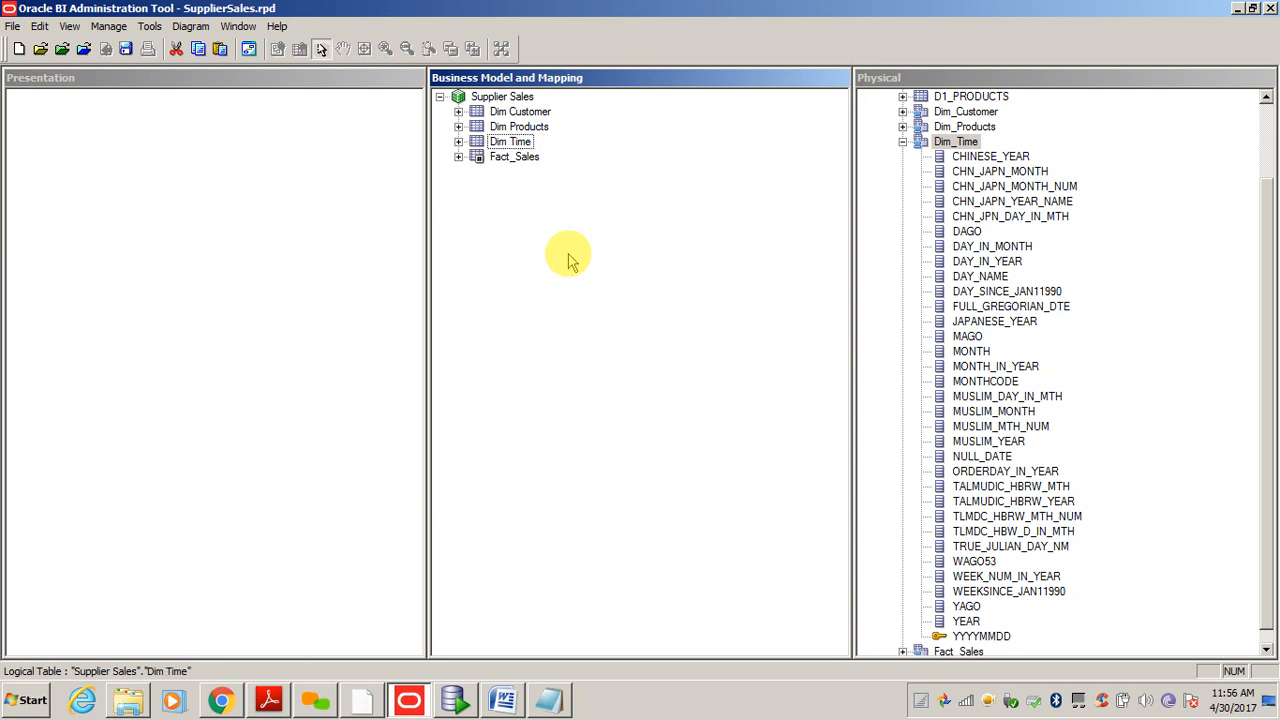
- Rename Fact_Sales to Fact - Sales
key("Down")
key("F2")
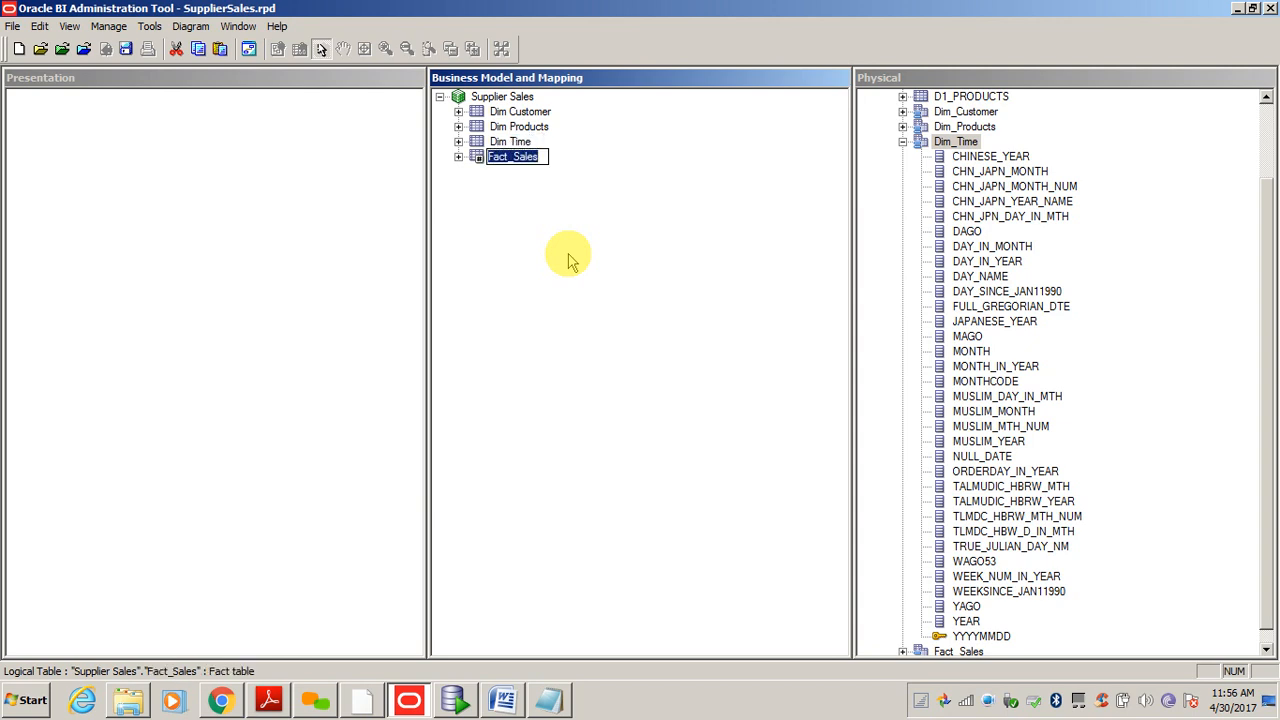
key("End")
key("Left")
key("Left")
key("Left")
key("Left")
key("Left")
key("BackSpace")
key("BackSpace")
type("-")
key("BackSpace")
key("BackSpace")
key("BackSpace")
type("-")
key("BackSpace")
type("-")
key("Return")
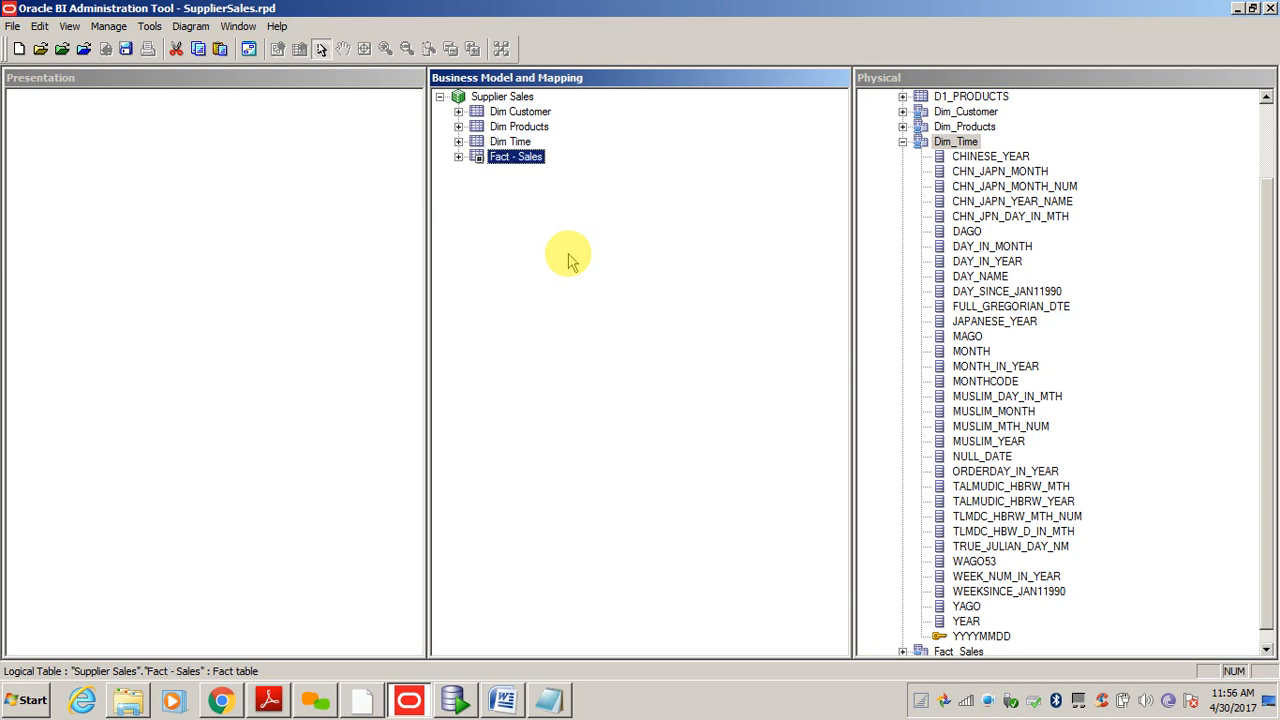
- Rename Dim Time to Dim - Time
key("Up")
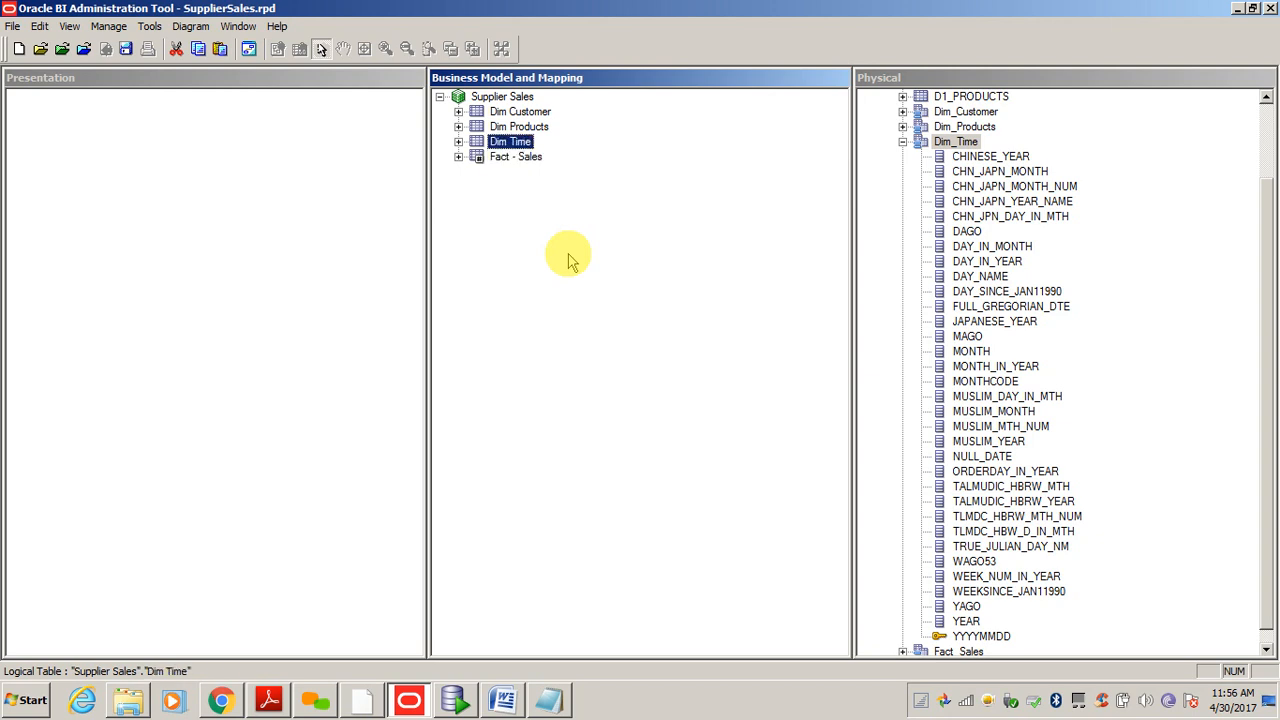
key("F2")
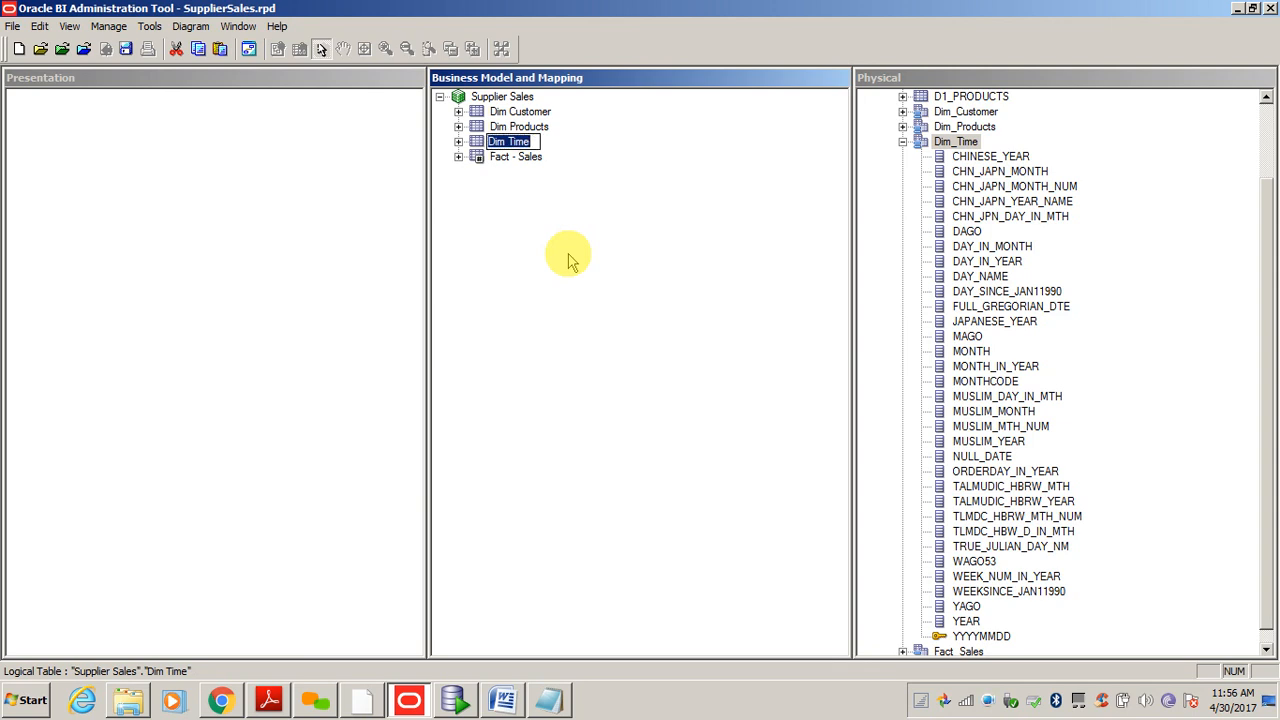
key("Left")
key("Left")
type("-")
key("Return")
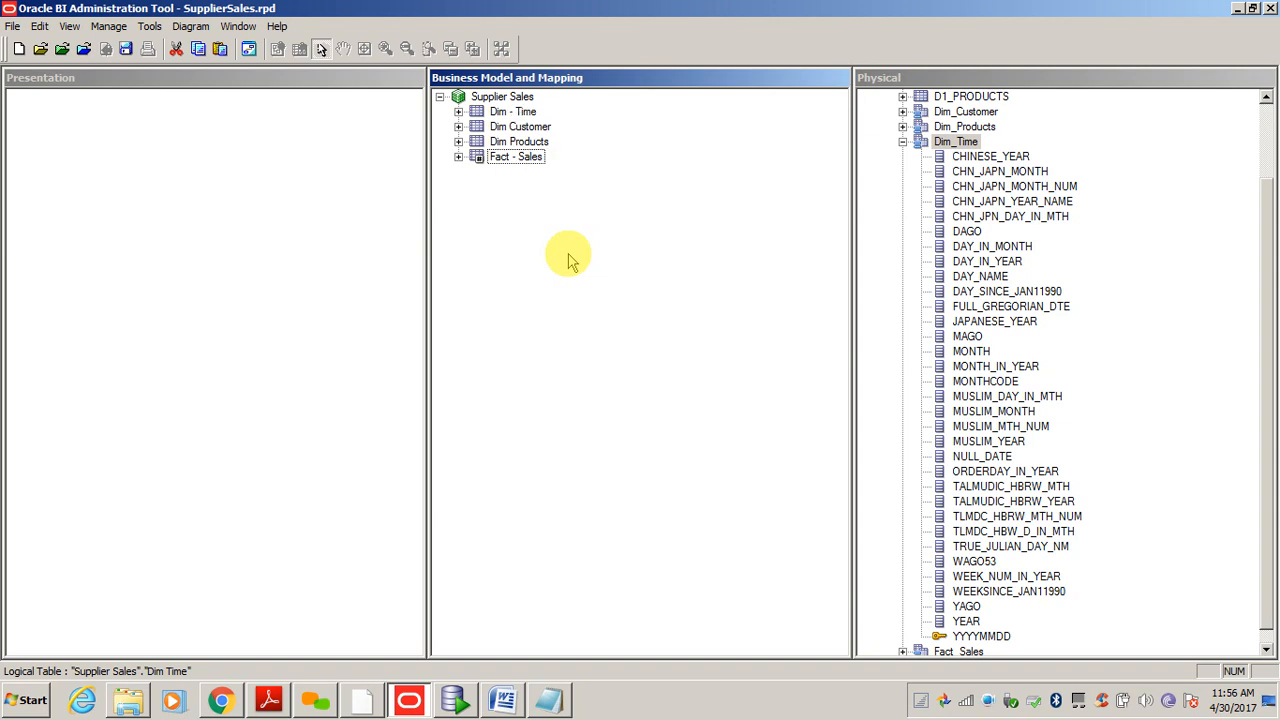
- Rename Dim Customer to Dim - Customer and Dim Products to Dim - Products
key("Up")
key("Down")
key("Down")
key("F2")
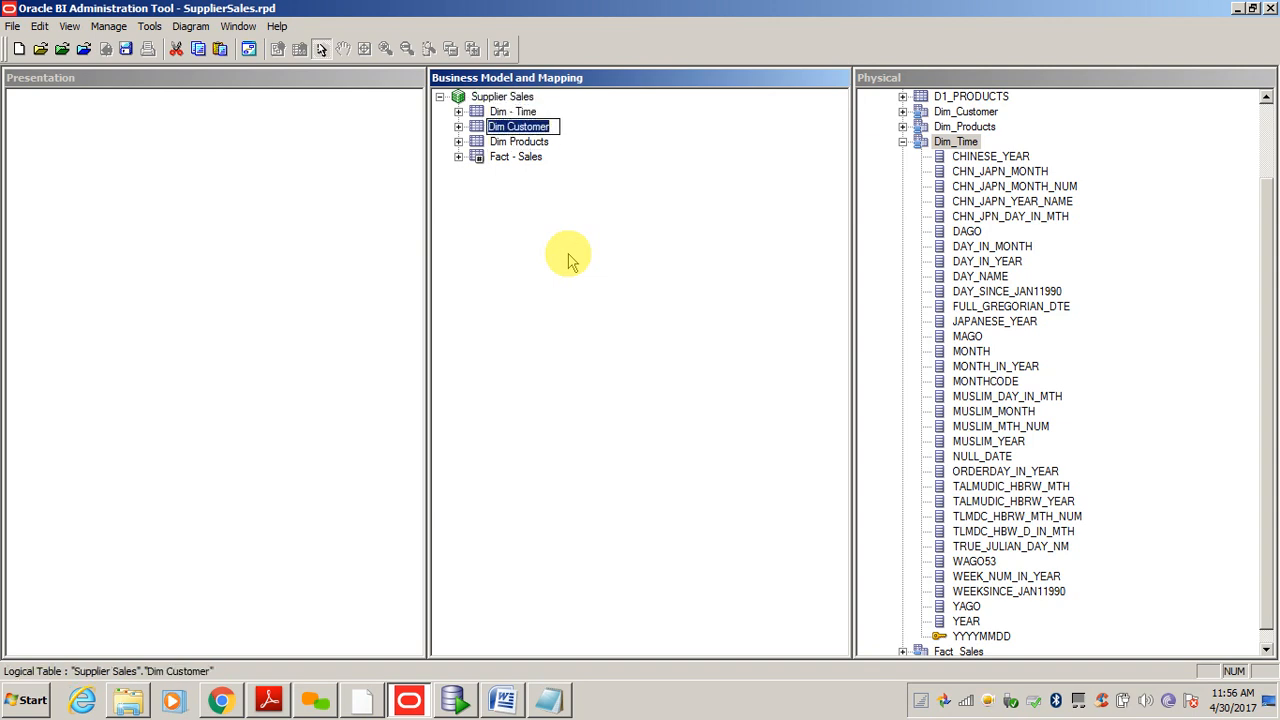
key("Left")
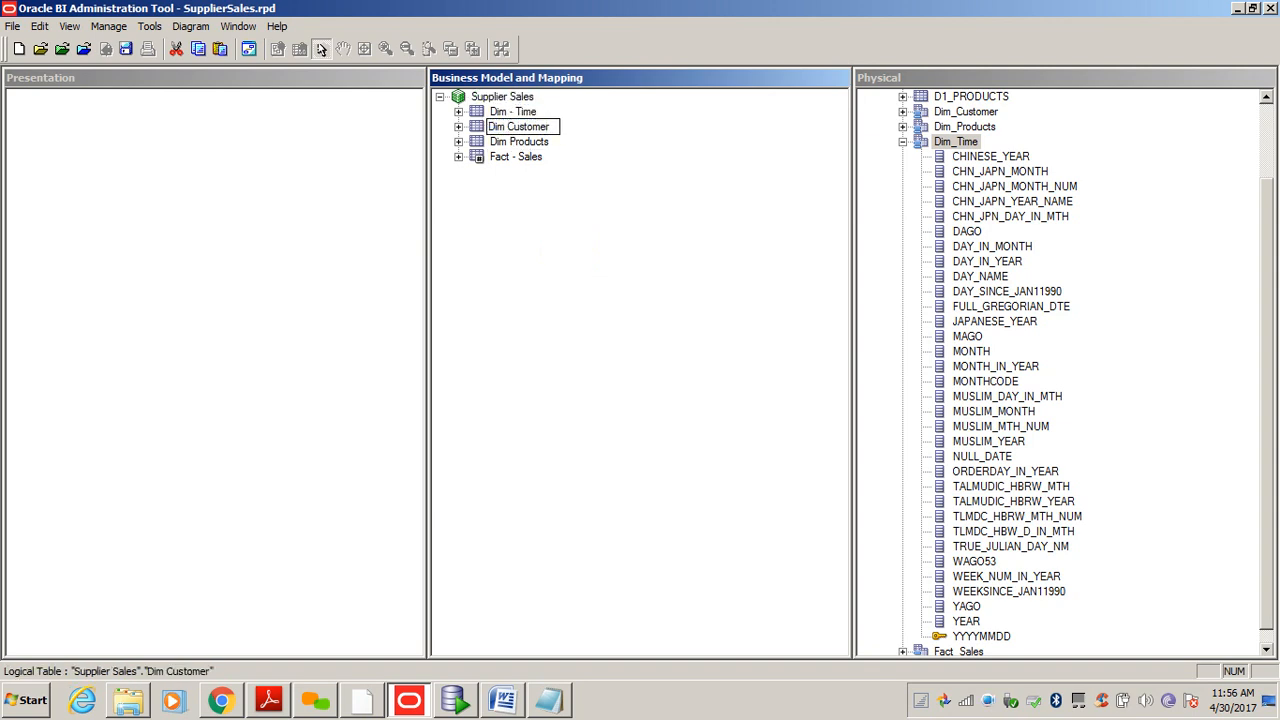
type("-")
key("Return")
key("Down")
key("Down")
key("F2")
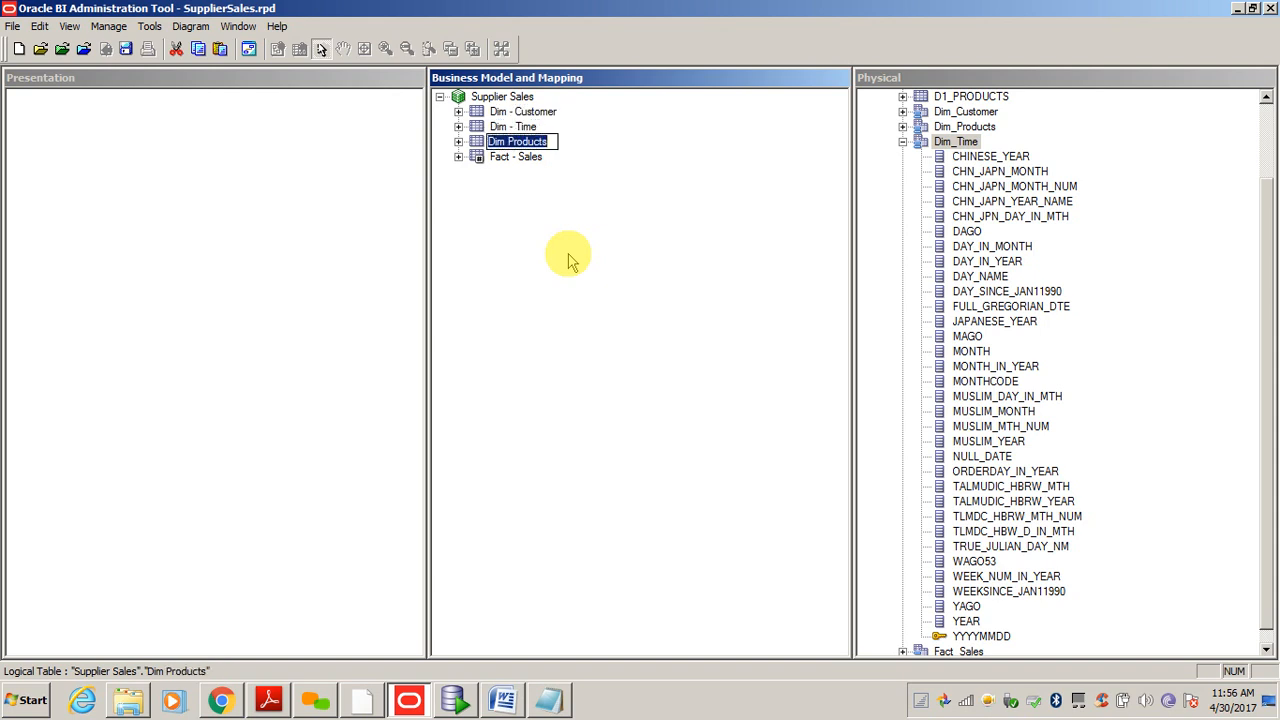
key("Left")
key("Left")
key("Left")
key("Left")
type("-")
key("Return")
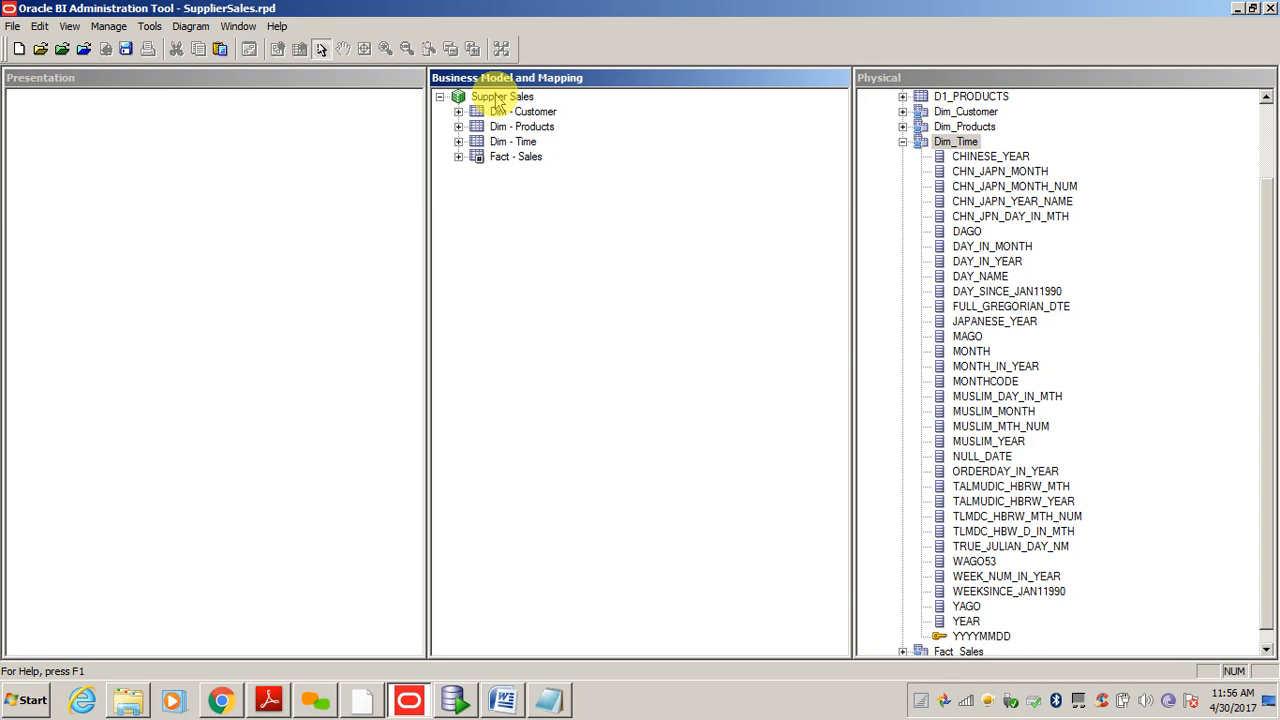
- Drag the Supplier Sales business model into the Presentation pane and expand its four tables
left_click(497, 99)
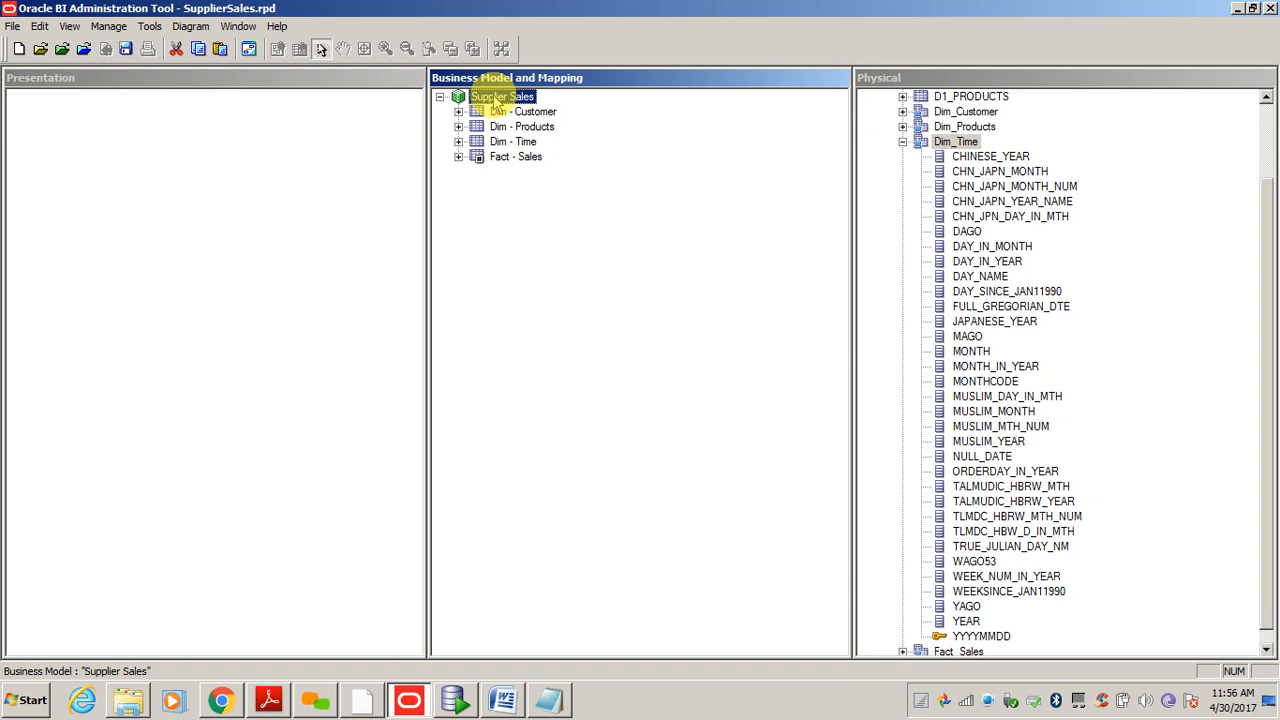
left_click(524, 243)
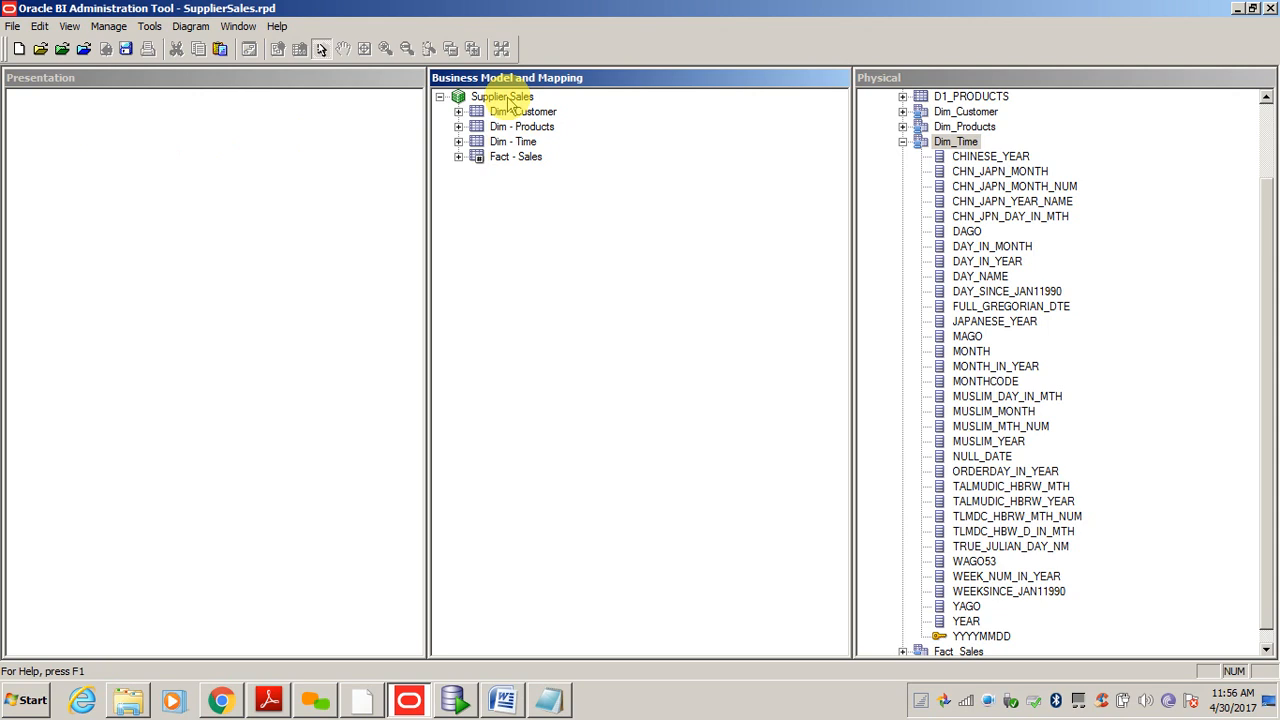
left_click(510, 103)
left_click_drag(507, 103, 112, 136)
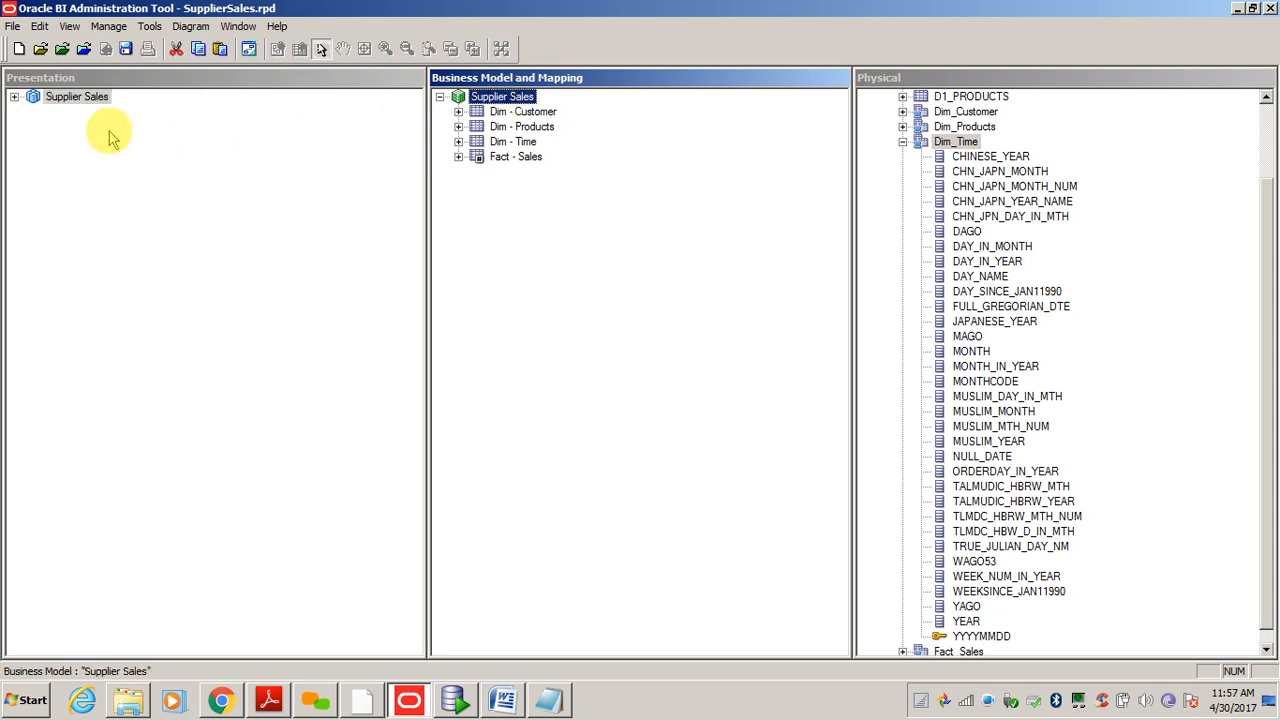
left_click(64, 171)
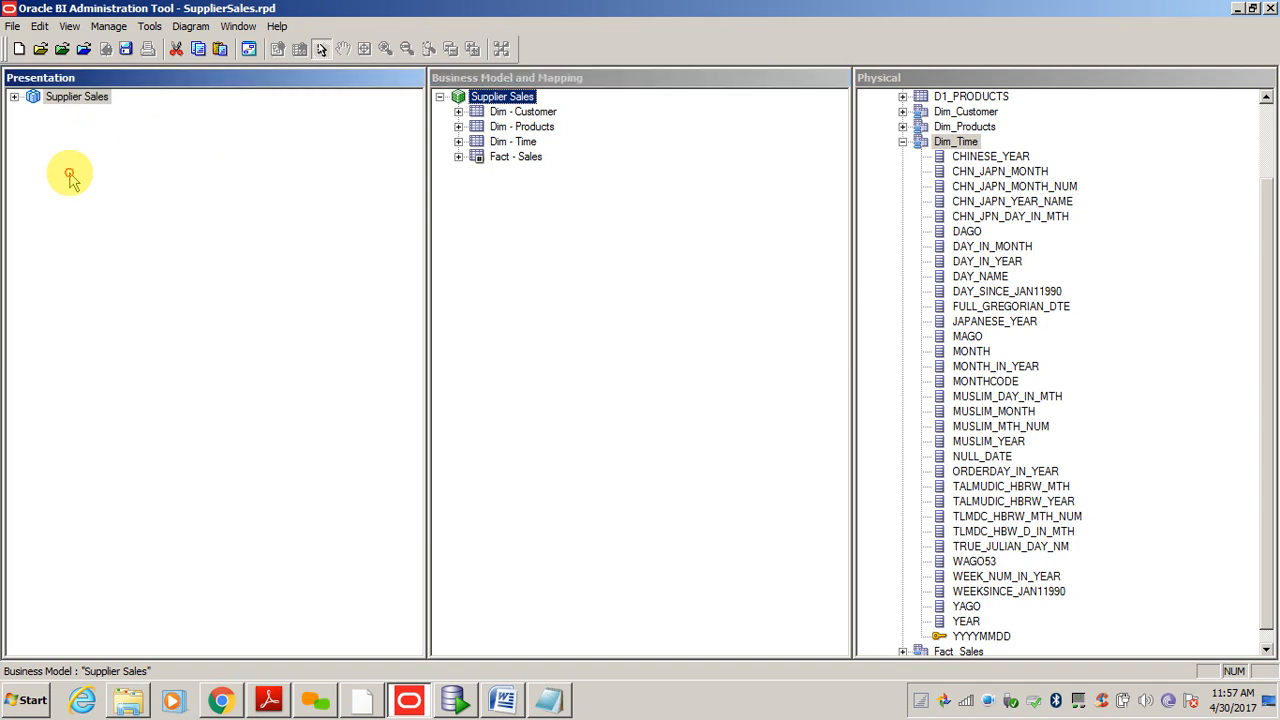
left_click(15, 97)
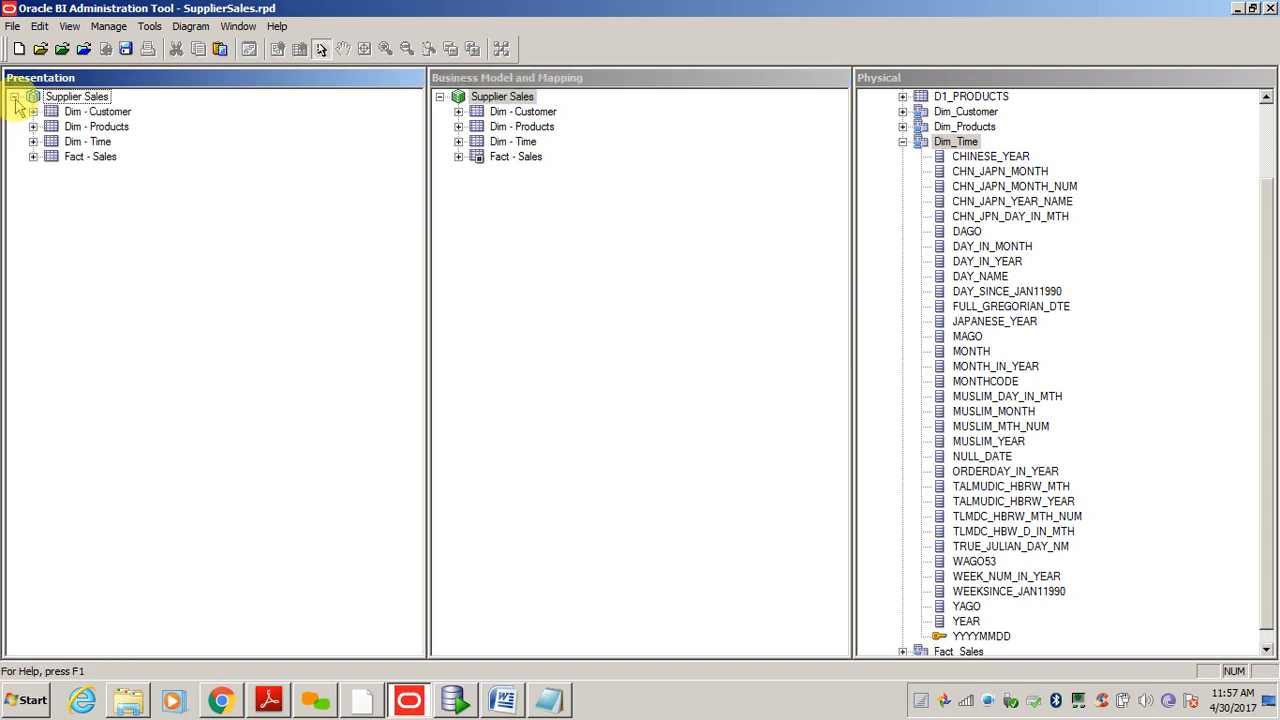
left_click(612, 229)
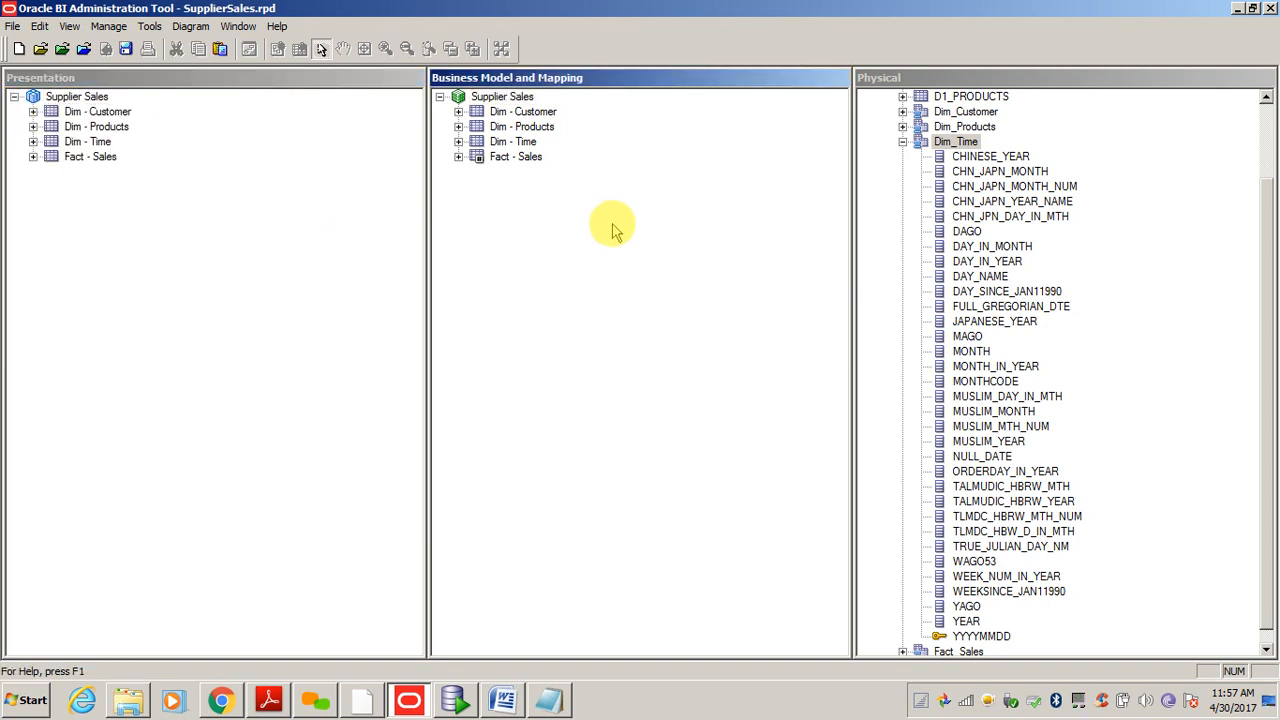
left_click(400, 256)
left_click(580, 250)
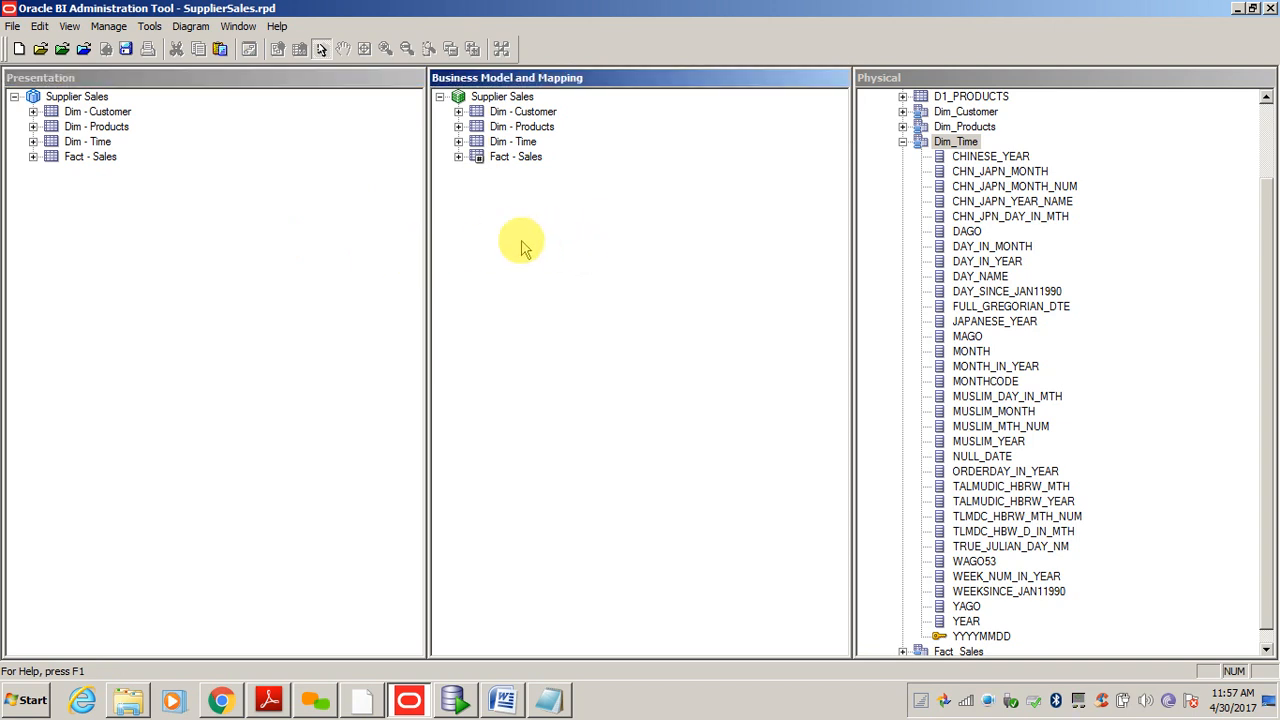
left_click(502, 96)
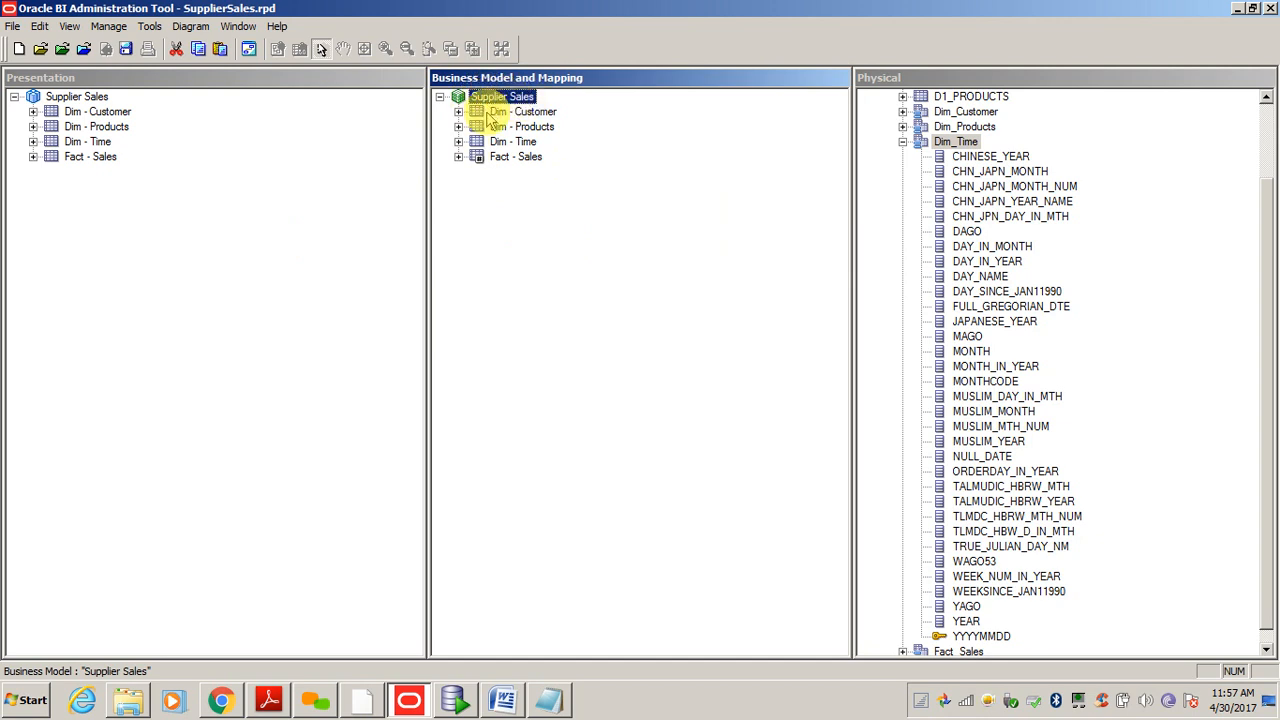
- Inspect the Dim - Customer logical columns District, Repno and Newkey, then collapse the table
left_click(516, 113)
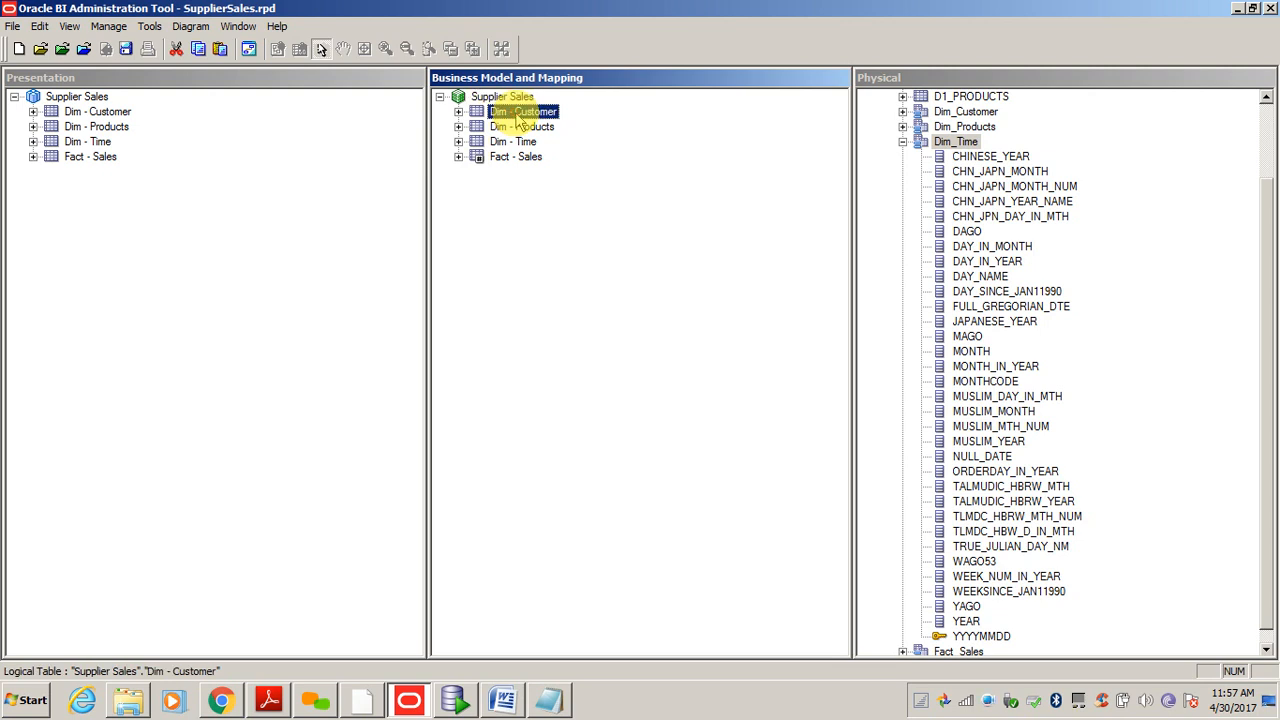
left_click(458, 112)
left_click(523, 171)
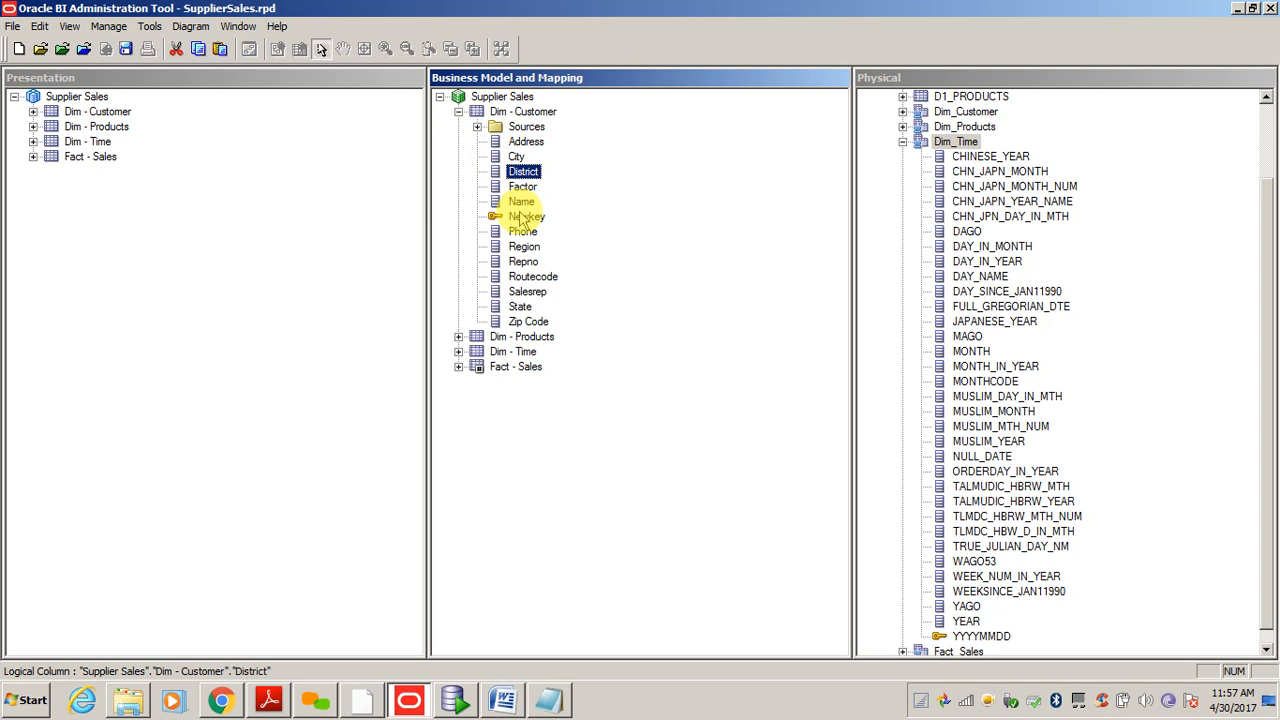
left_click(523, 261)
left_click(526, 219)
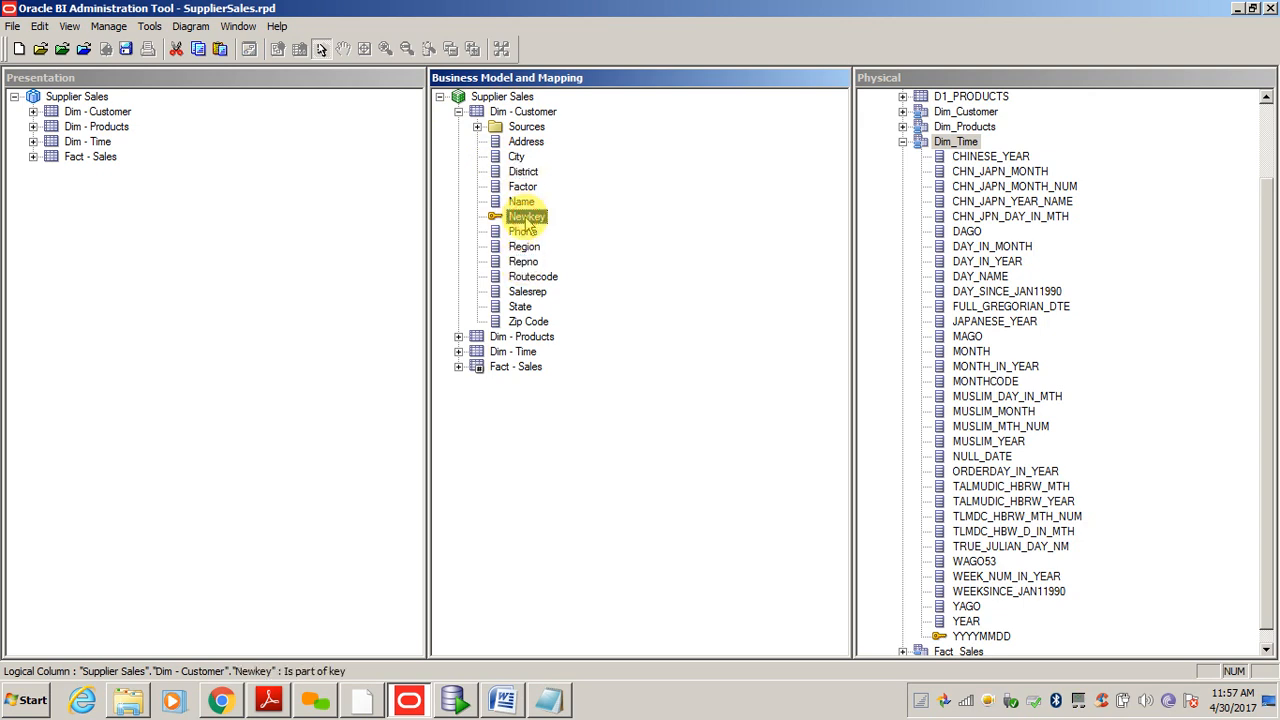
left_click(458, 112)
left_click(468, 205)
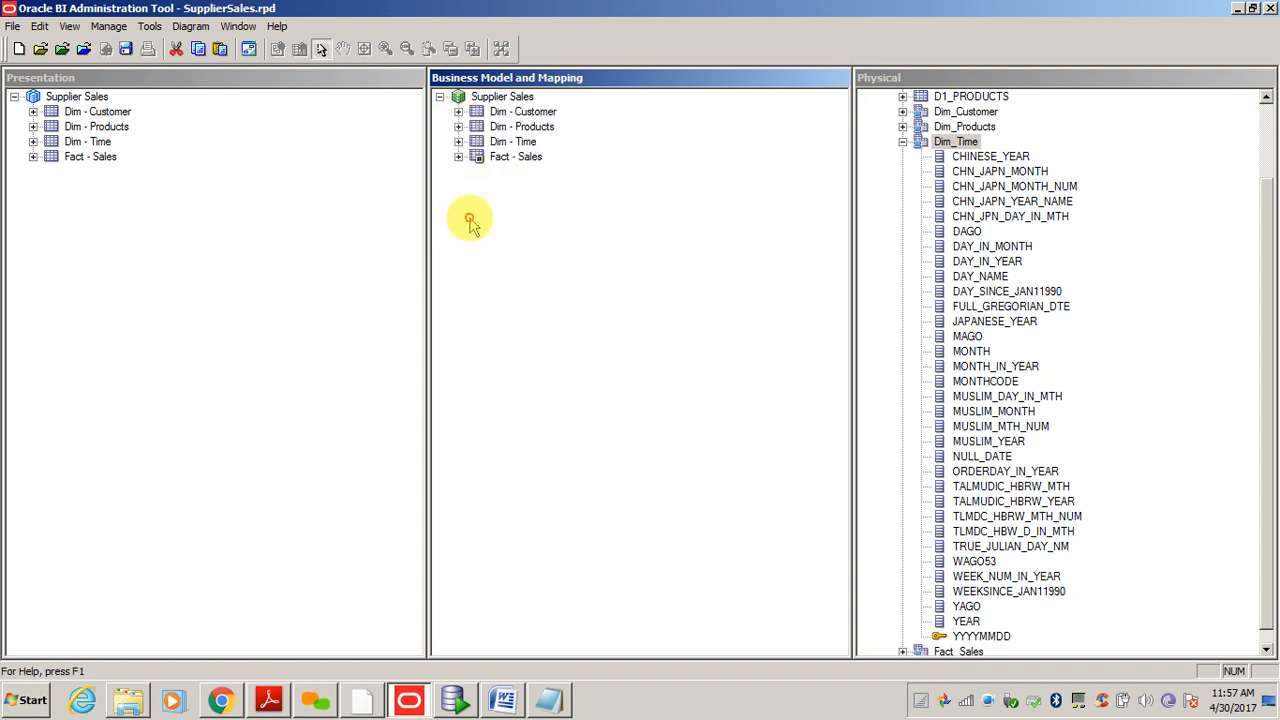
- Expand the Dim - Customer presentation table to list its 13 columns, Address through Zip Code
left_click(176, 177)
left_click(70, 97)
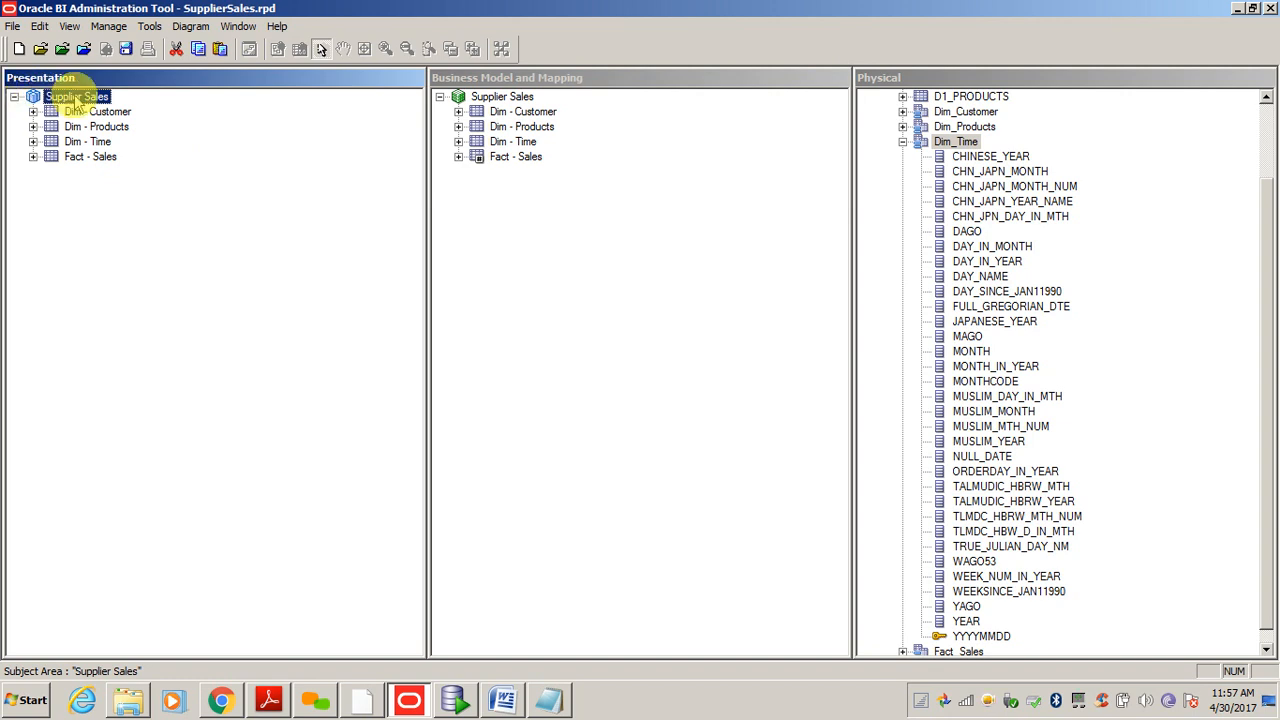
left_click(88, 113)
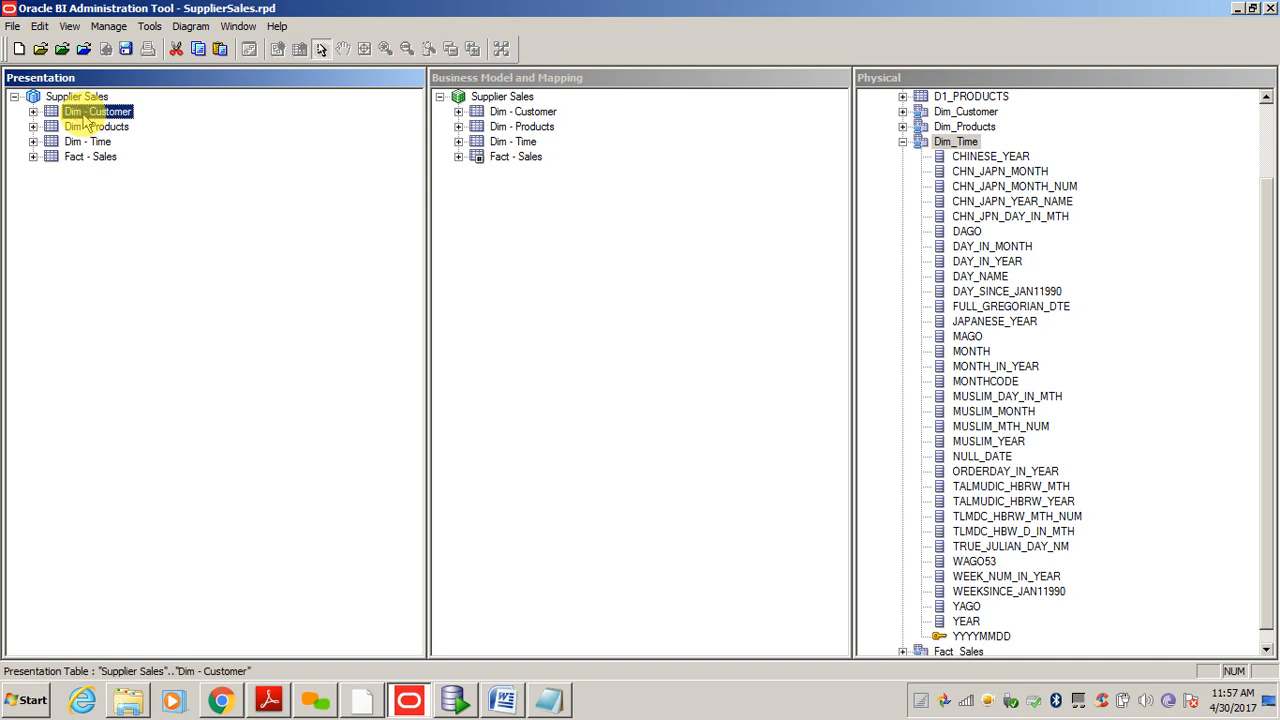
left_click(33, 111)
left_click(97, 172)
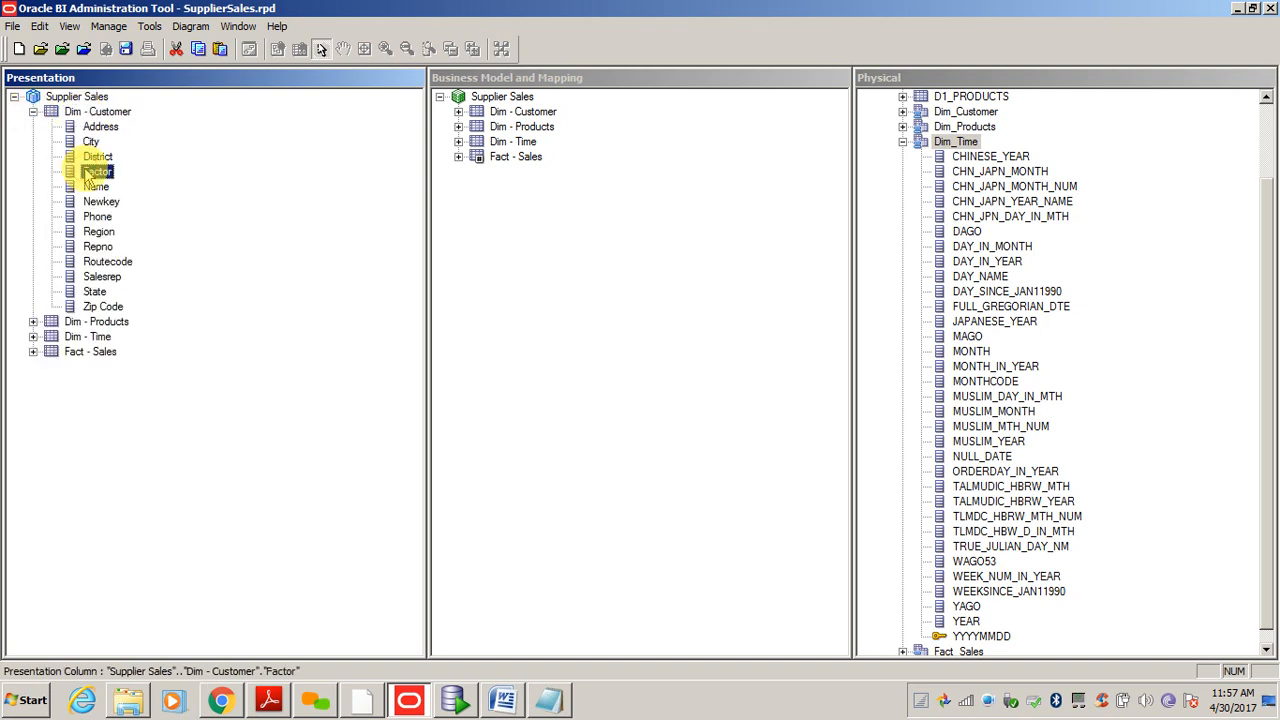
left_click(33, 112)
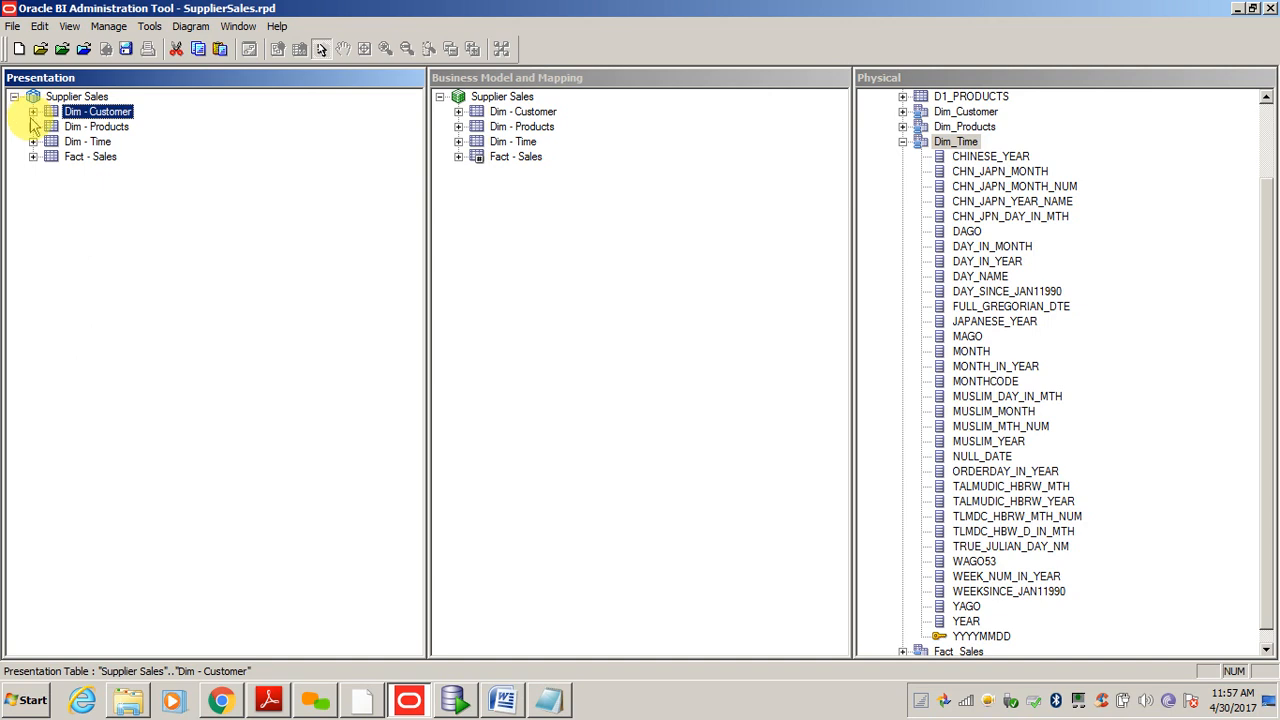
left_click(605, 238)
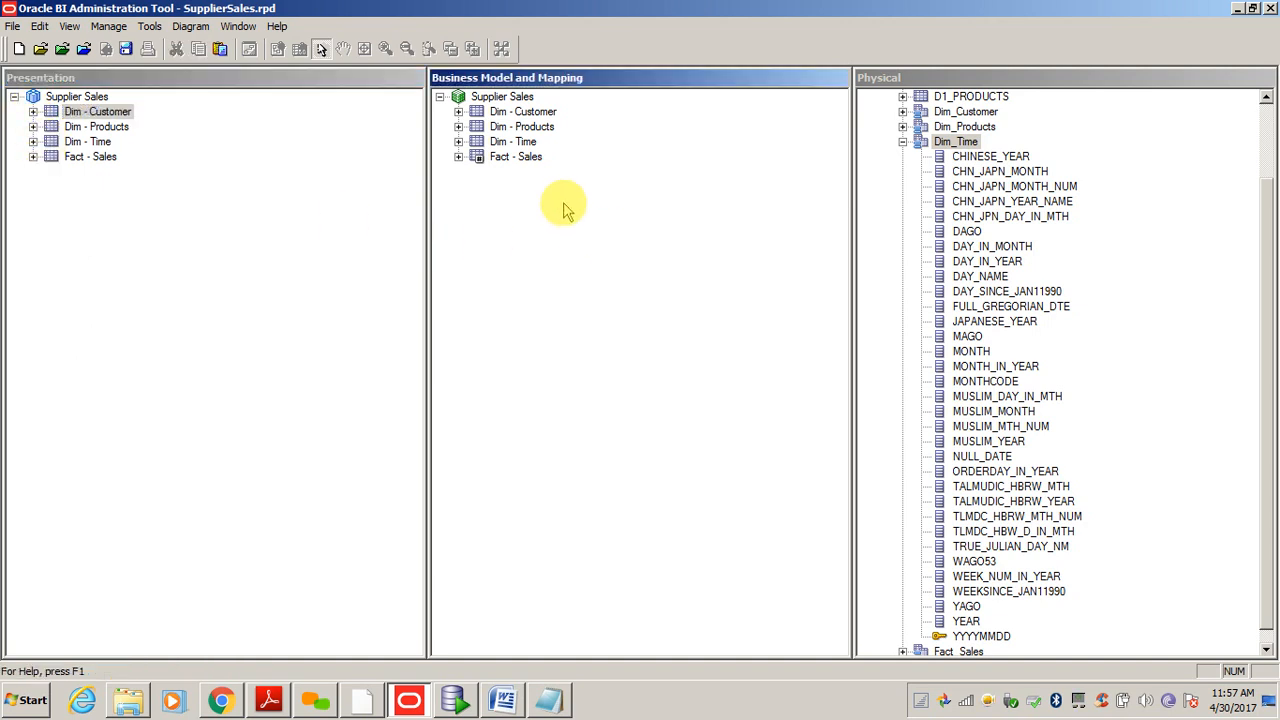
left_click(458, 111)
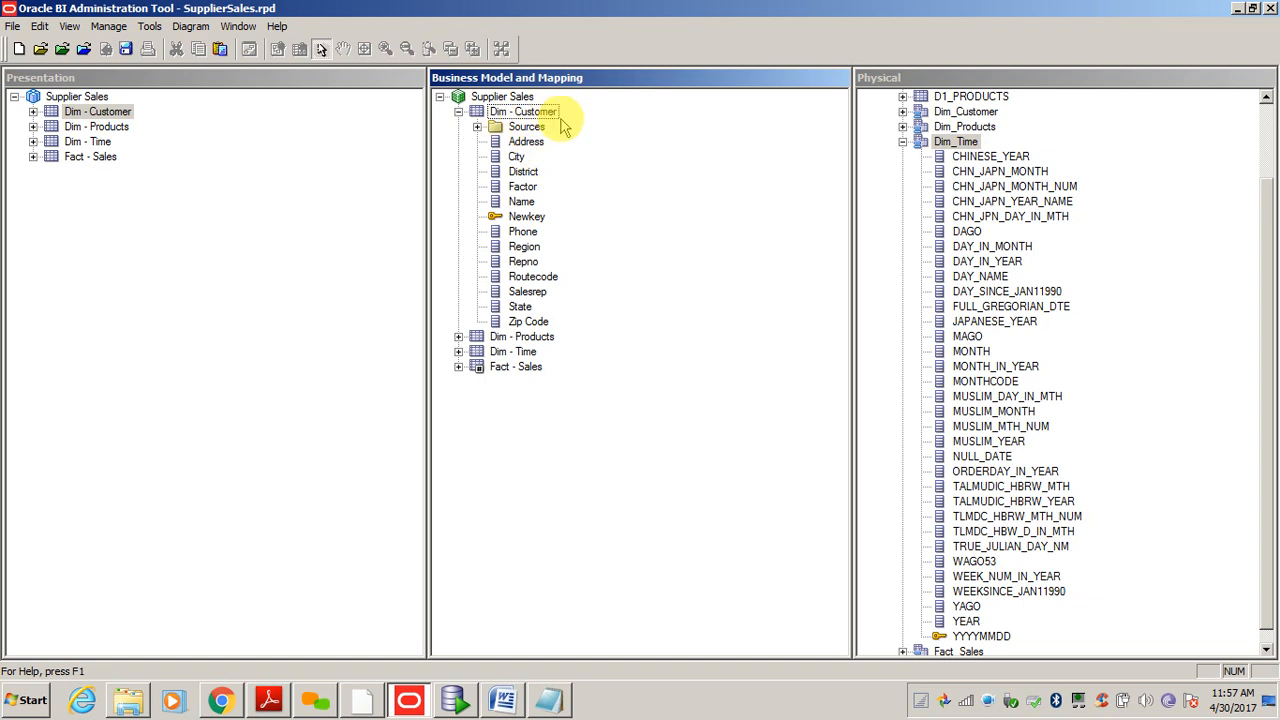
left_click(33, 111)
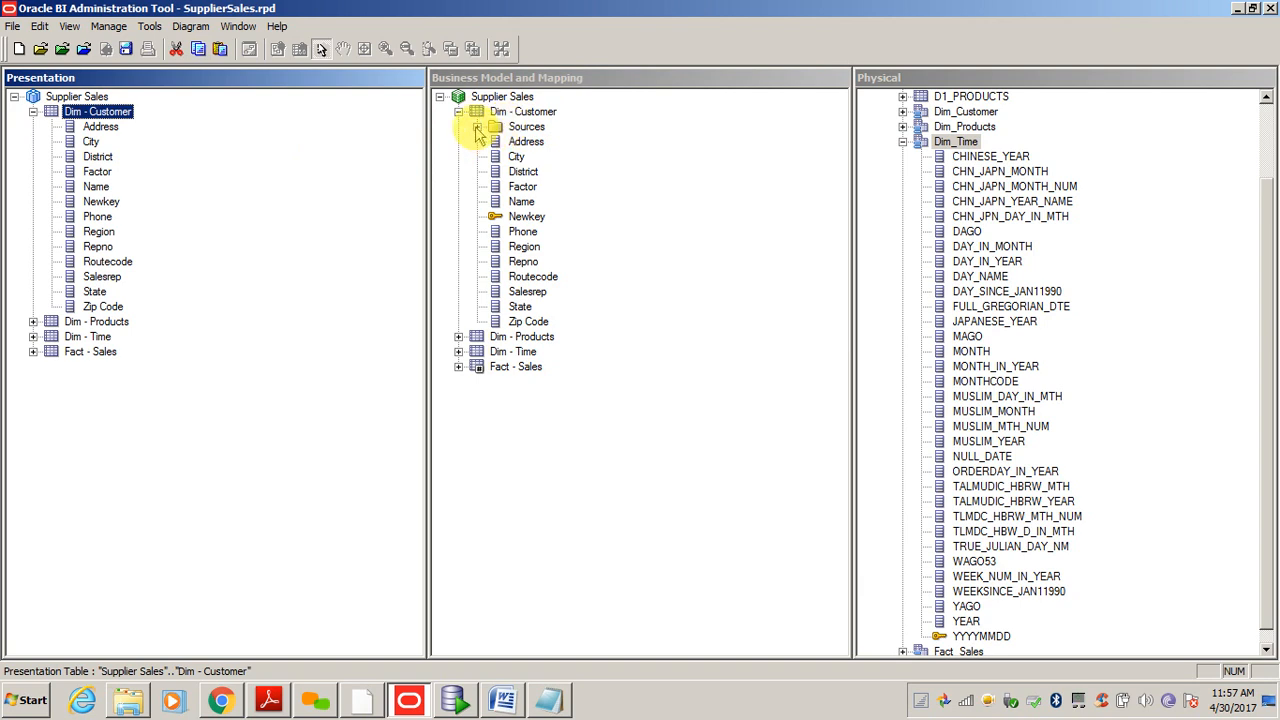
- Collapse physical Dim_Time and show the Dim_Customer source under the Dim - Customer logical table
left_click(966, 143)
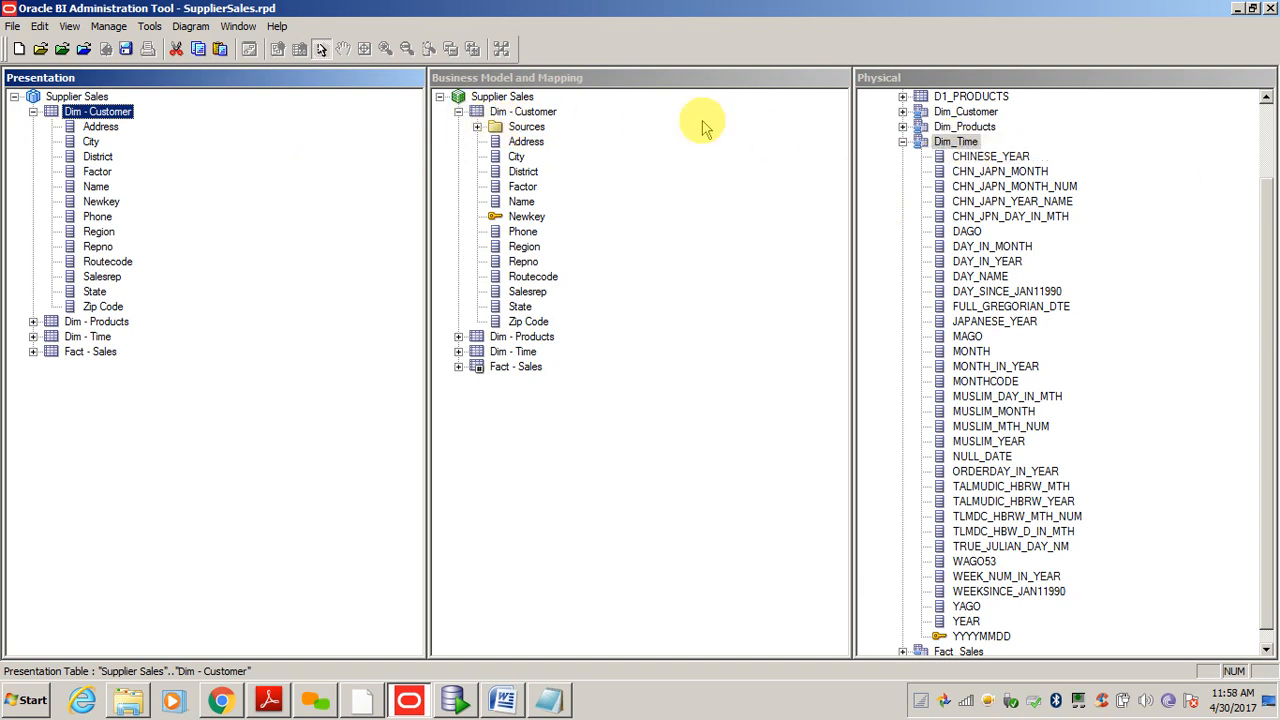
left_click(902, 142)
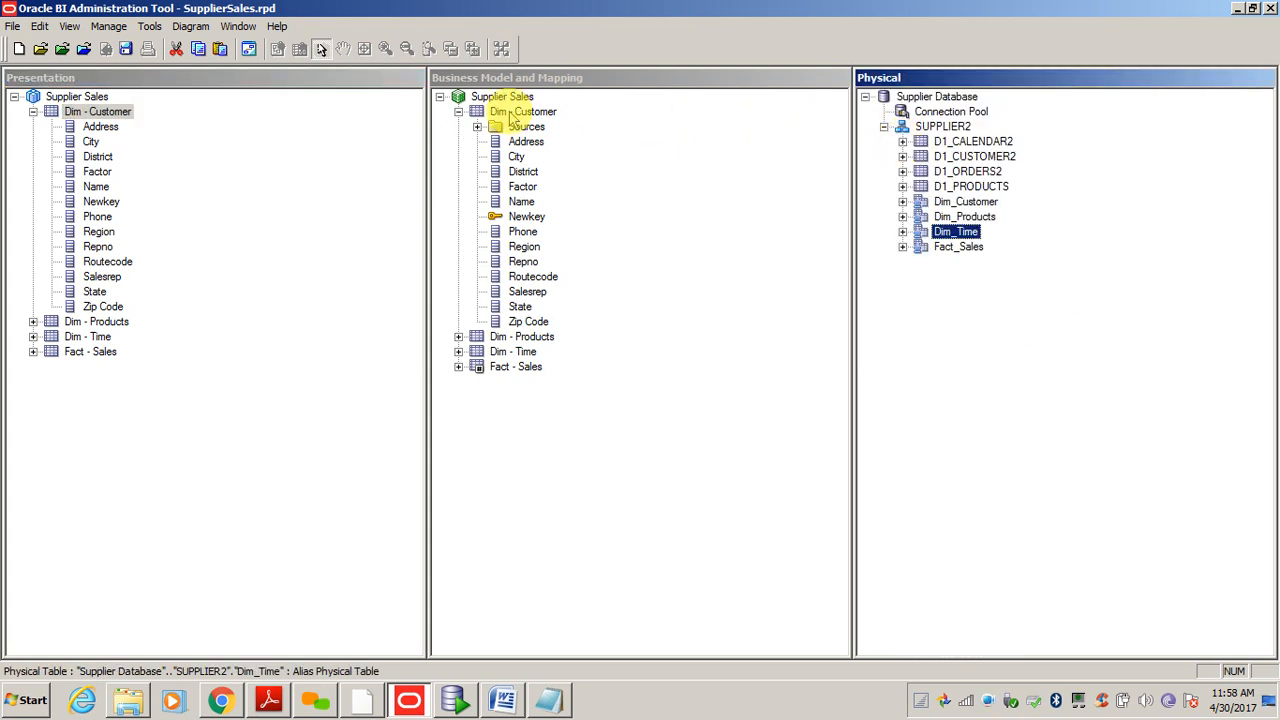
left_click(477, 127)
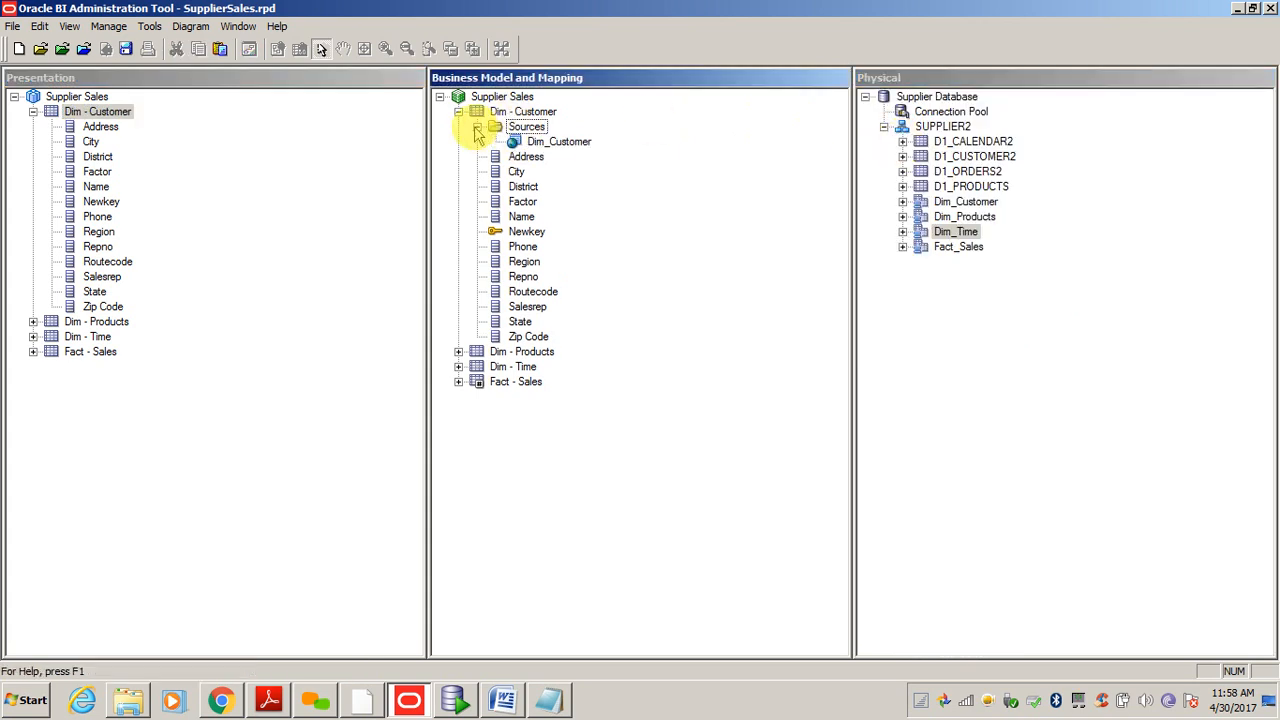
left_click(563, 142)
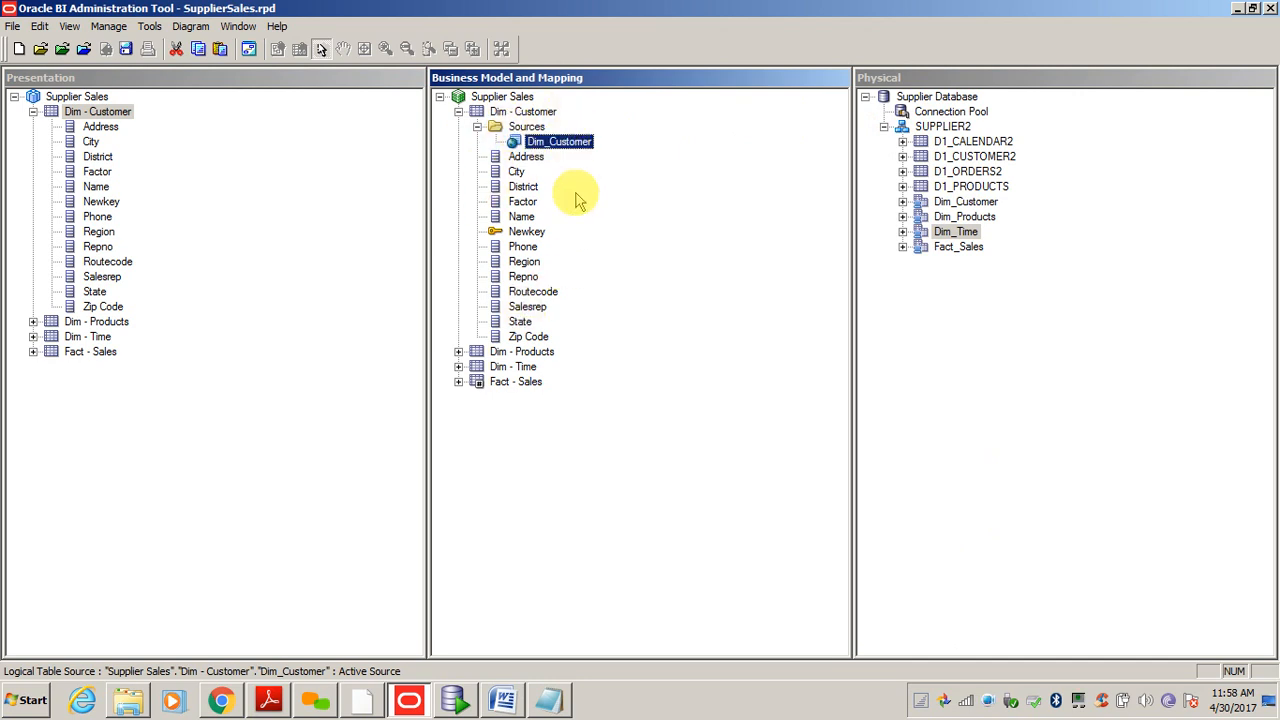
double_click(562, 145)
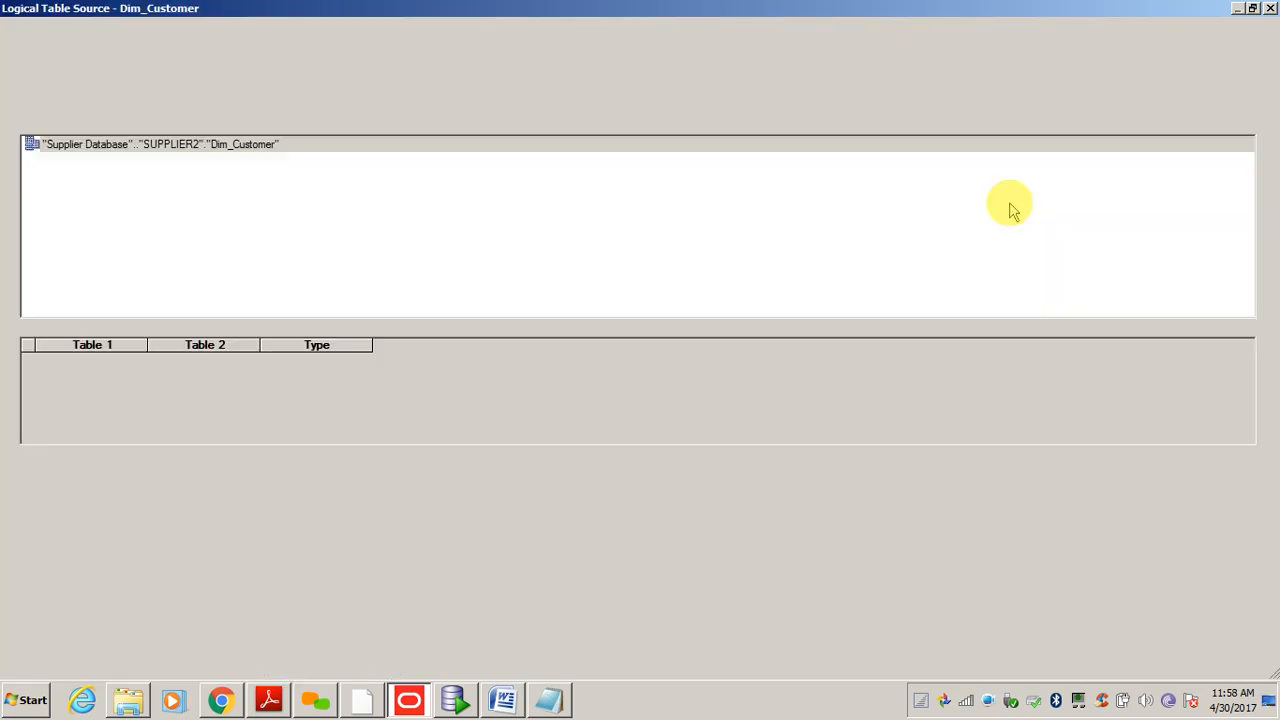
left_click(95, 148)
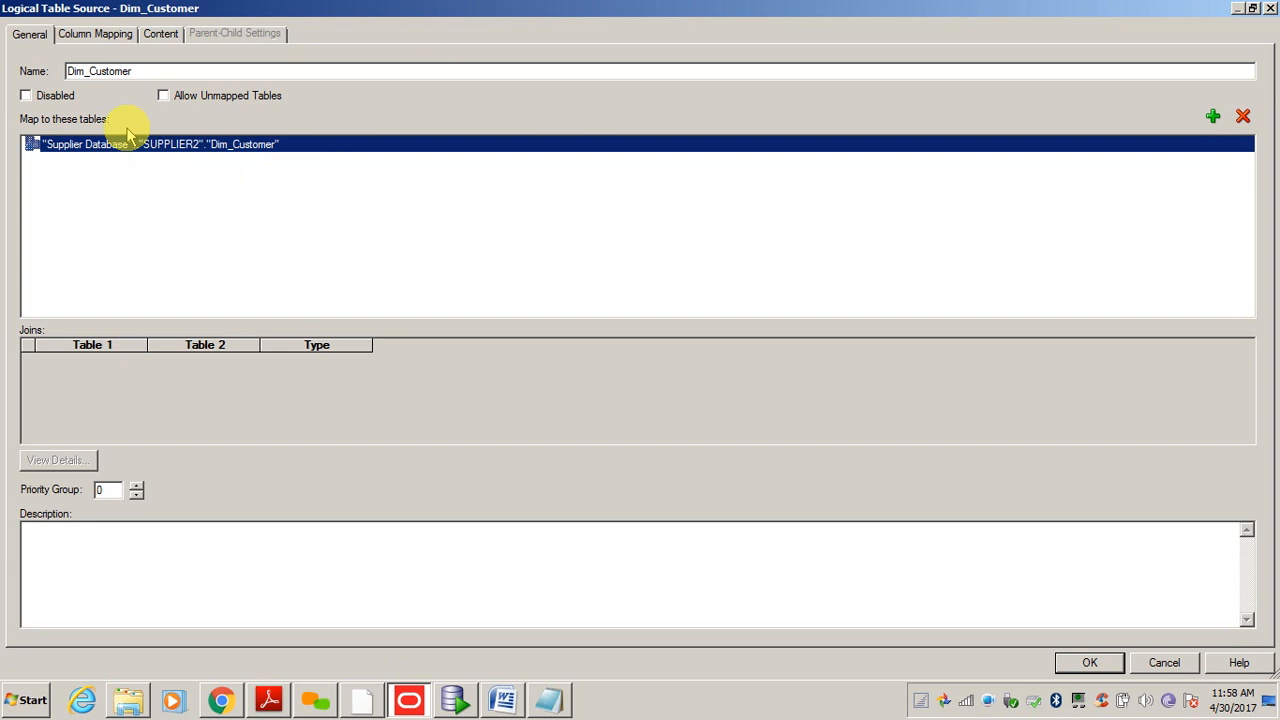
left_click(89, 36)
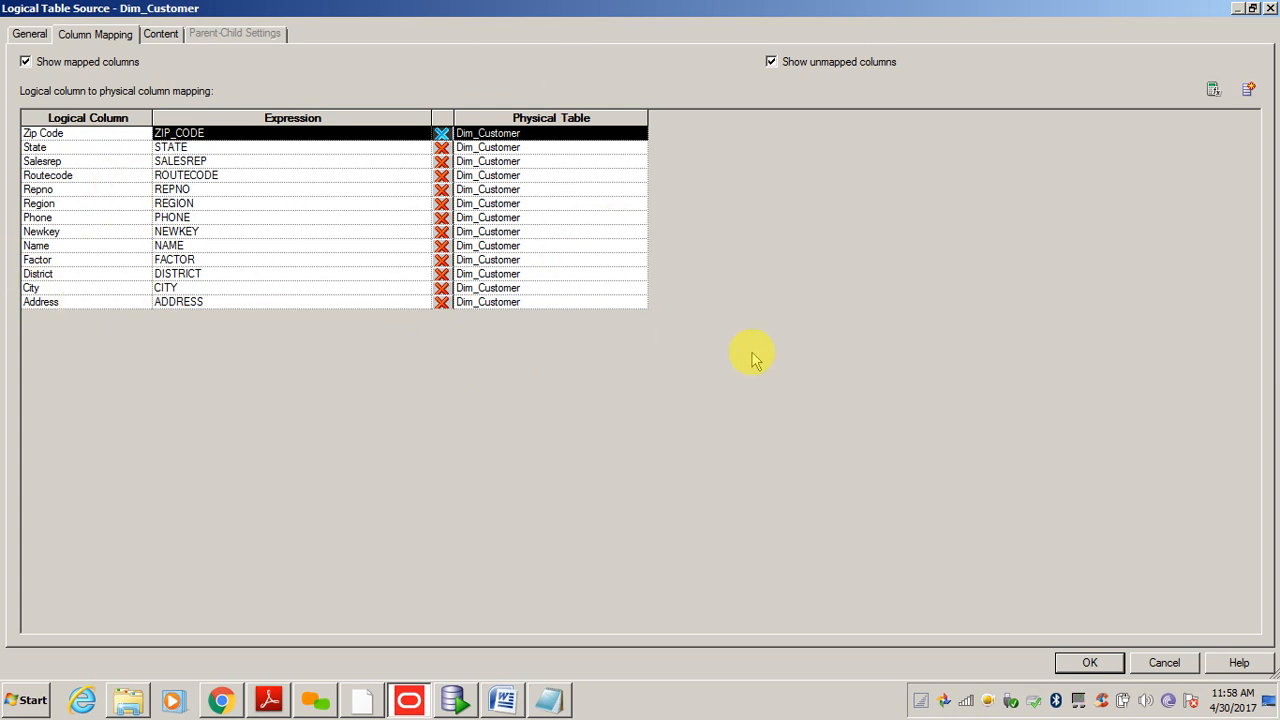
left_click(1152, 665)
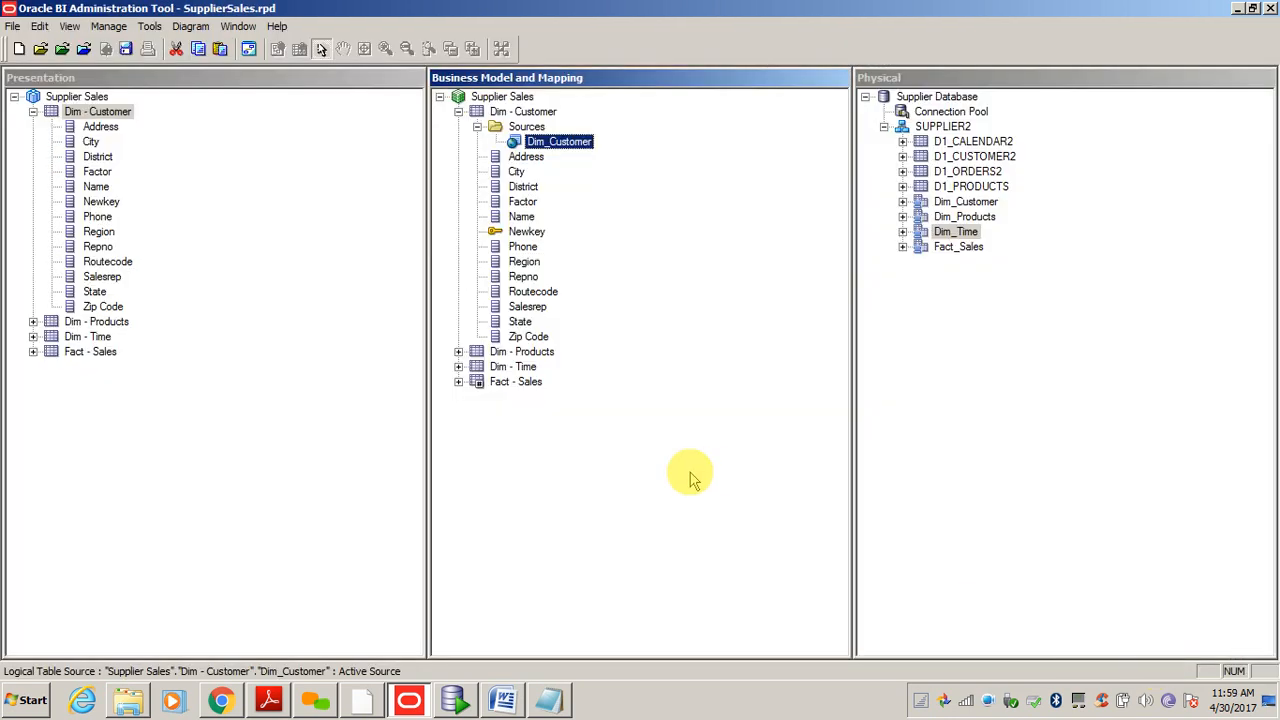
- Collapse the Dim - Customer presentation and logical tables and clear the tree selections
left_click(300, 516)
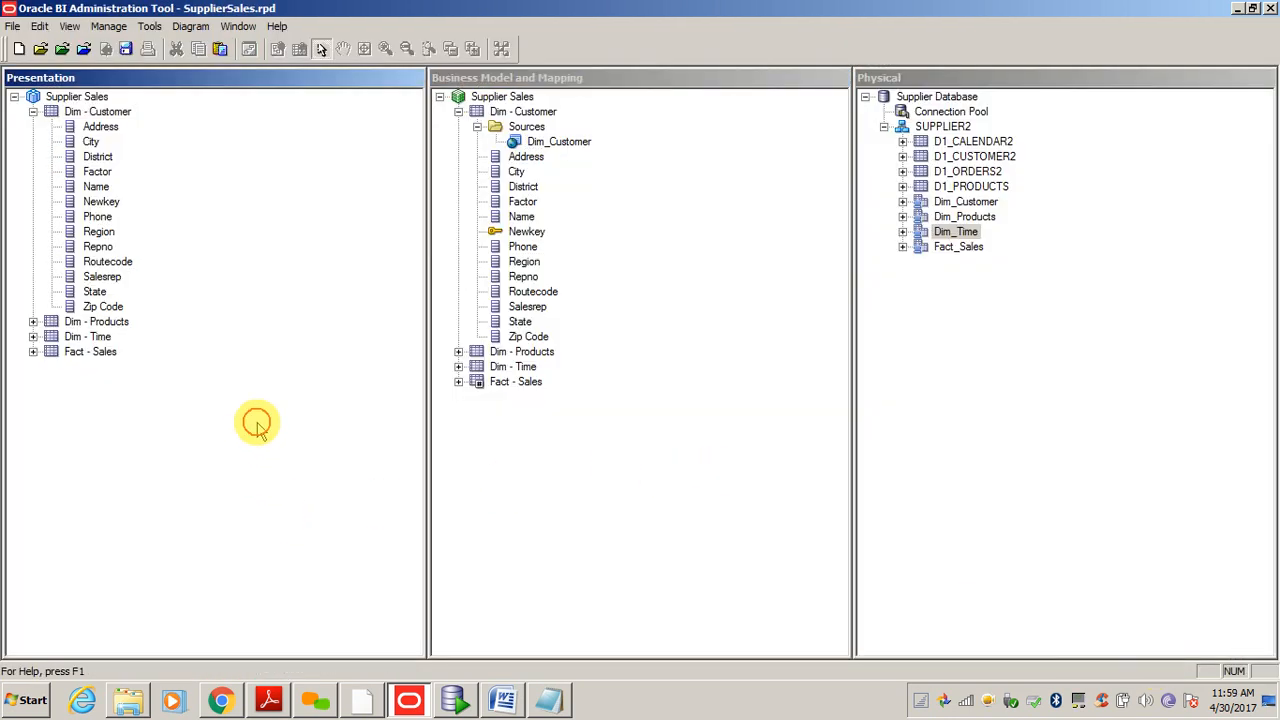
left_click(33, 111)
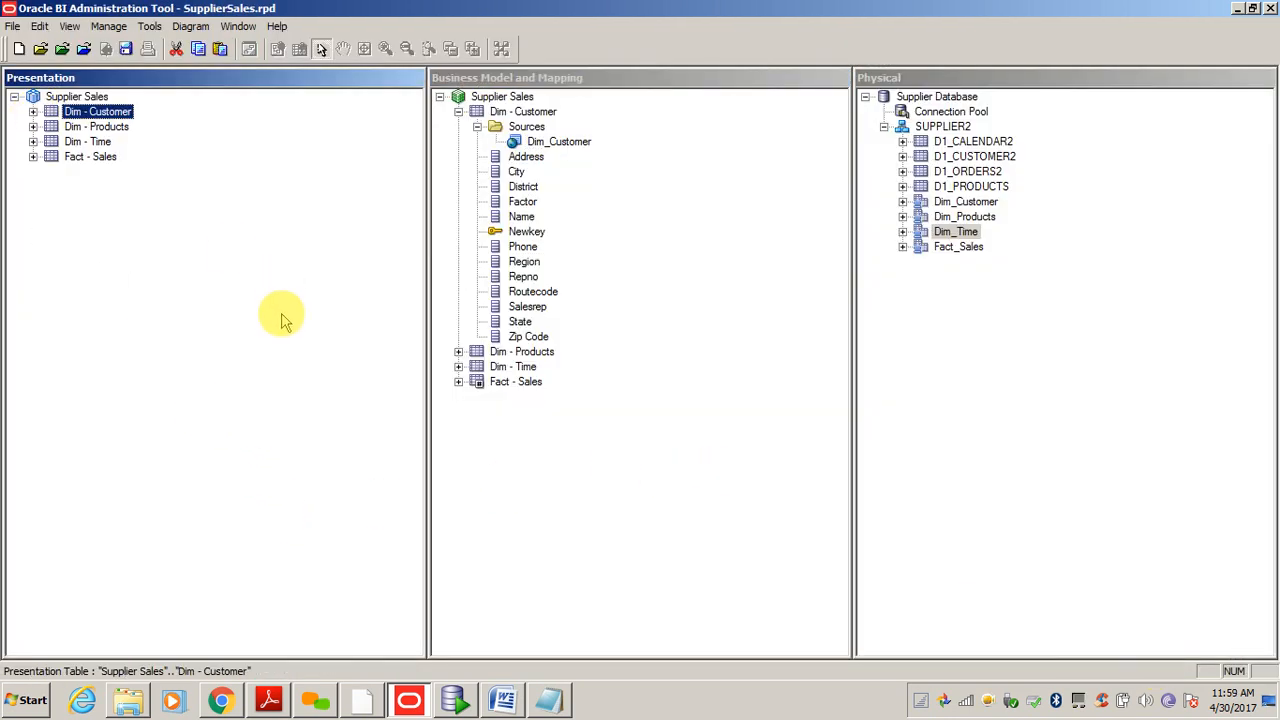
left_click(375, 192)
left_click(458, 111)
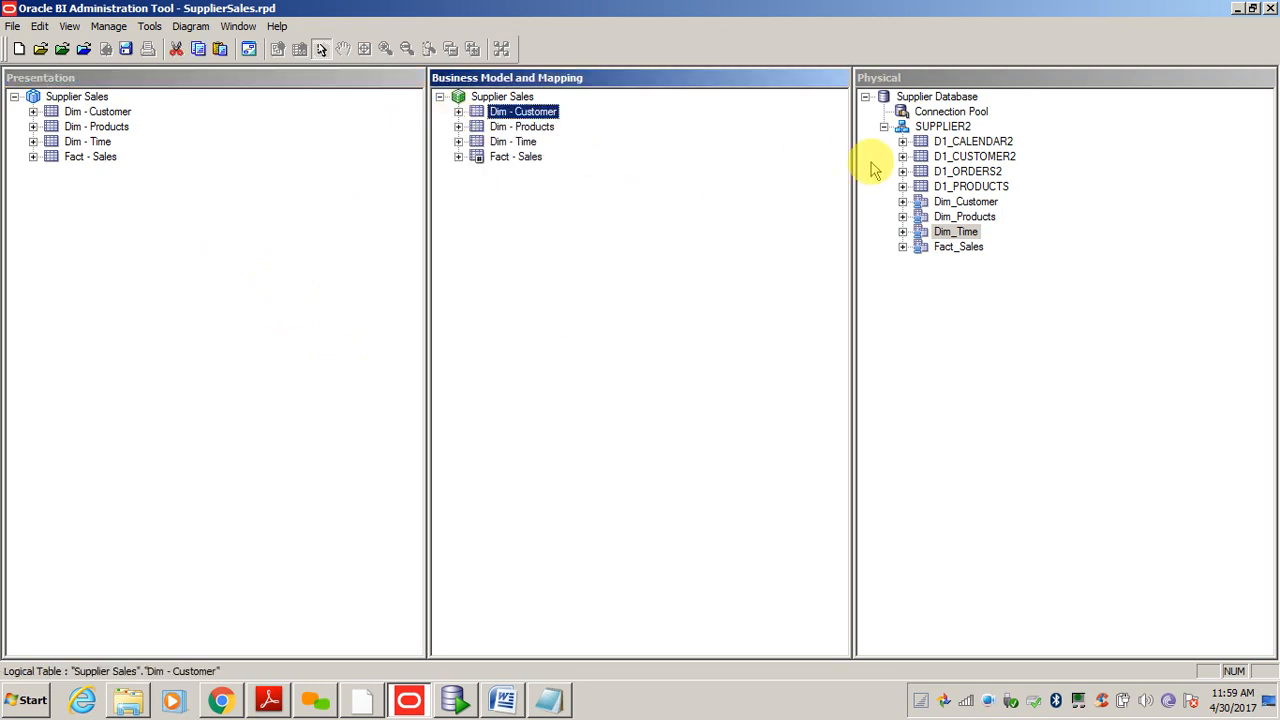
left_click(738, 375)
left_click(1009, 369)
left_click(616, 308)
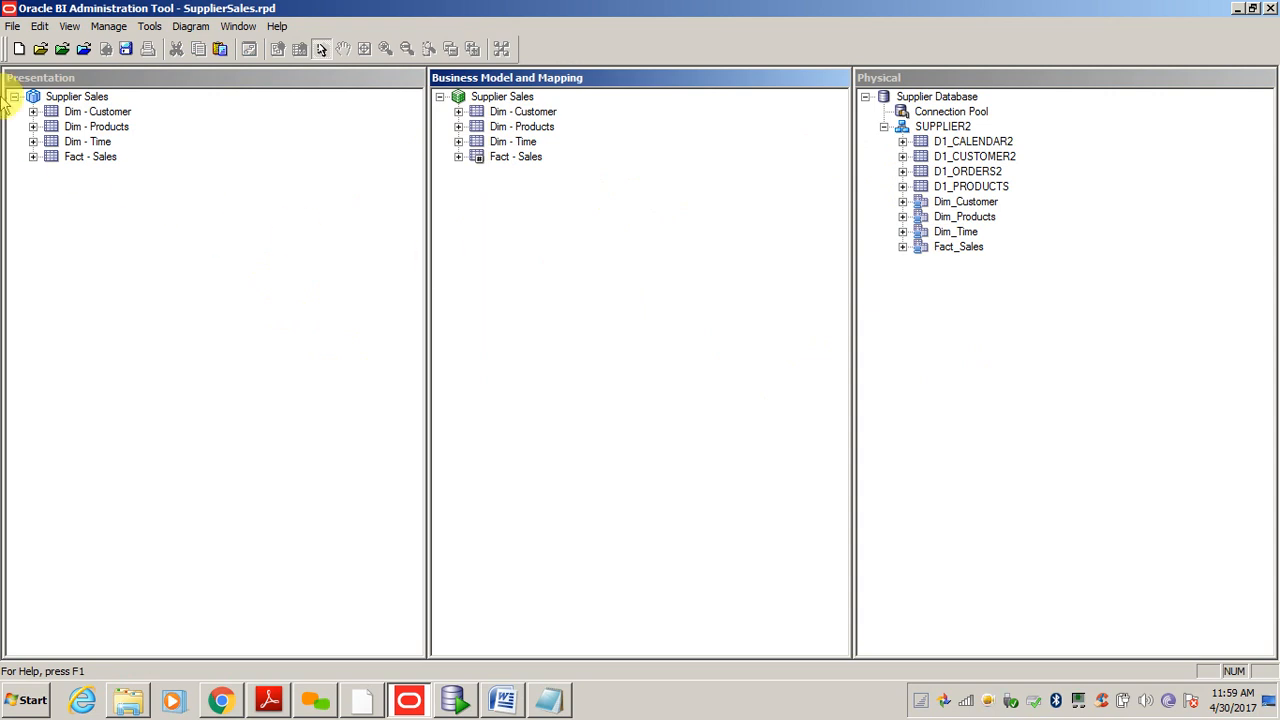
- Run File > Check Global Consistency and accept the no-errors result
left_click(13, 27)
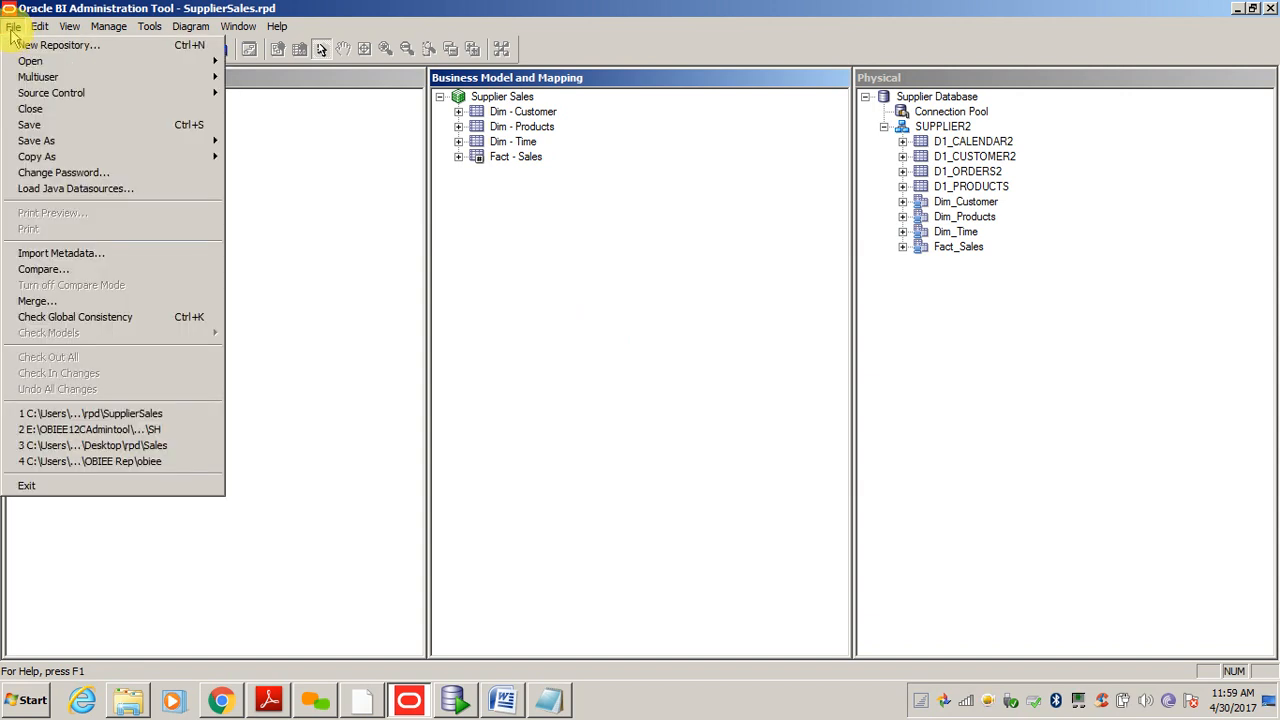
left_click(45, 322)
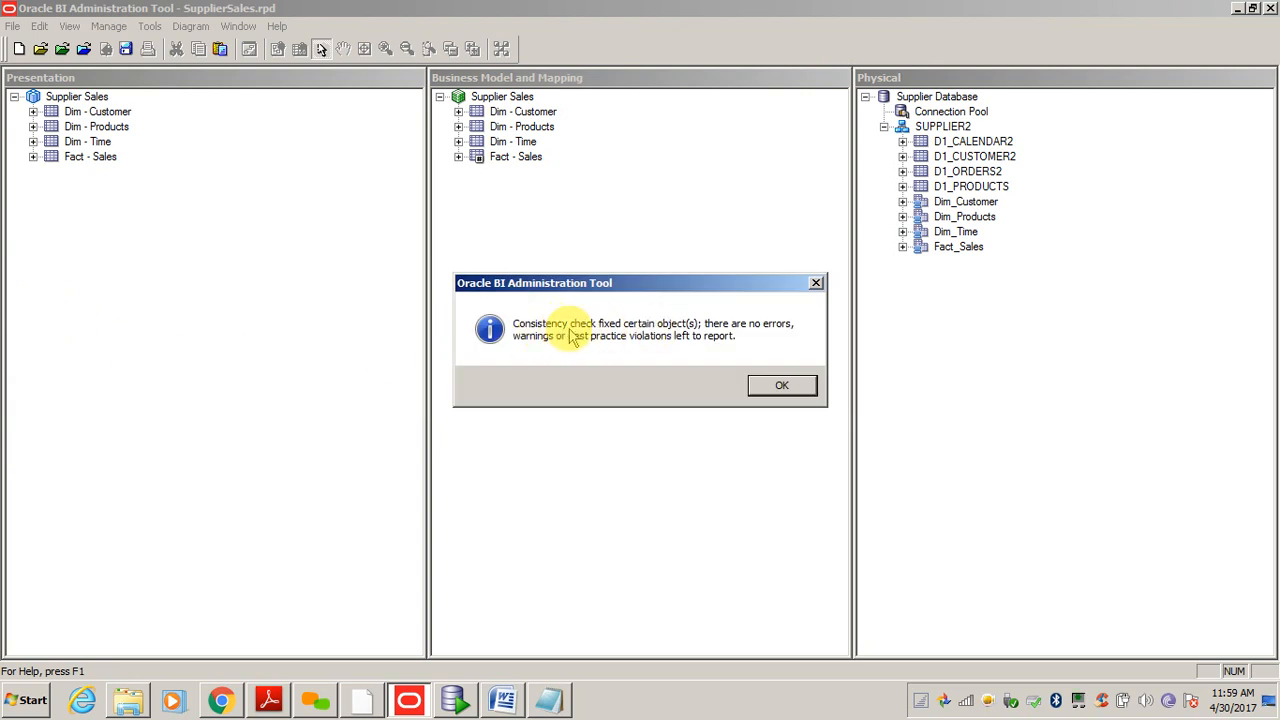
left_click(778, 386)
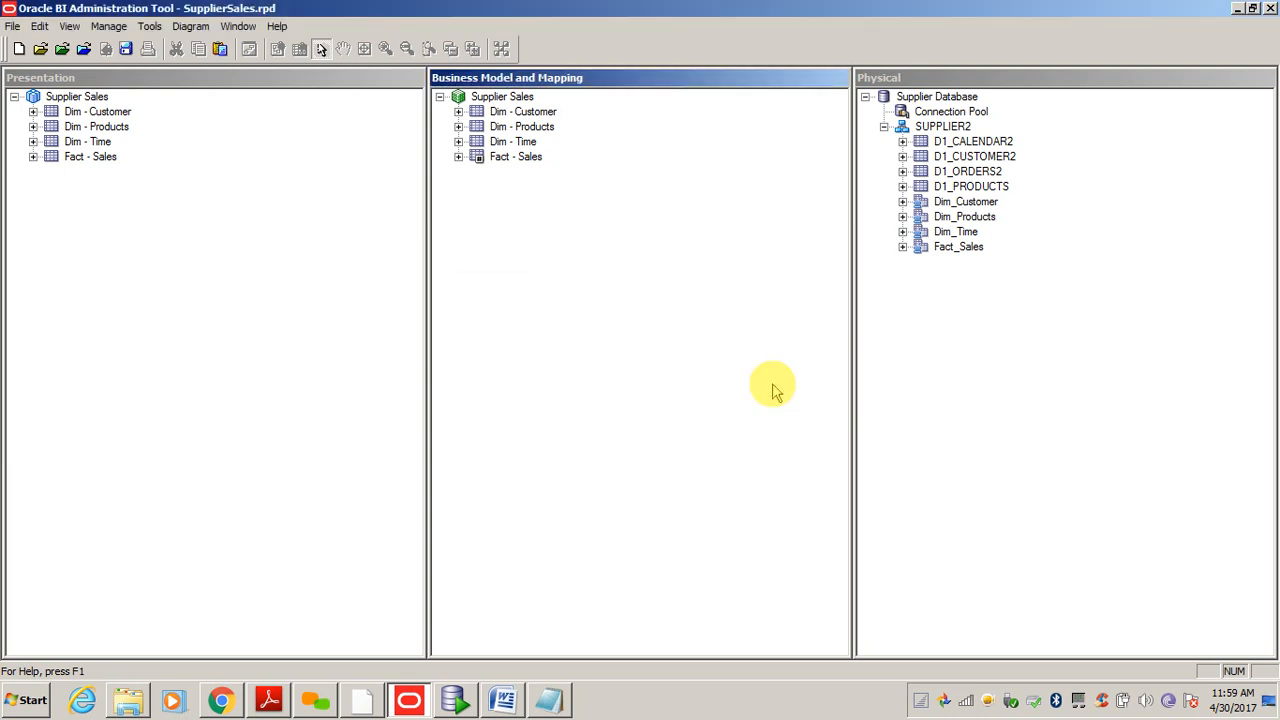
- Delete the Dim - Customer to Fact - Sales join in the whole Supplier Sales diagram, then close it
right_click(497, 98)
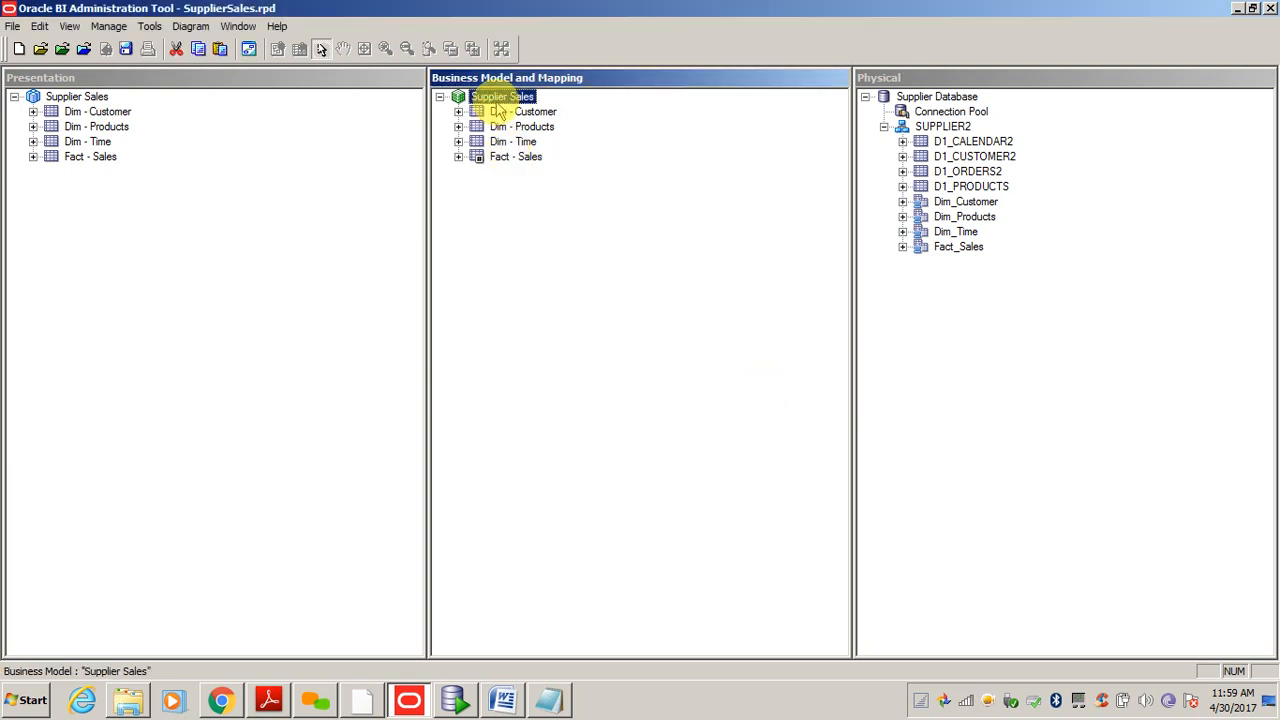
mouse_move(575, 368)
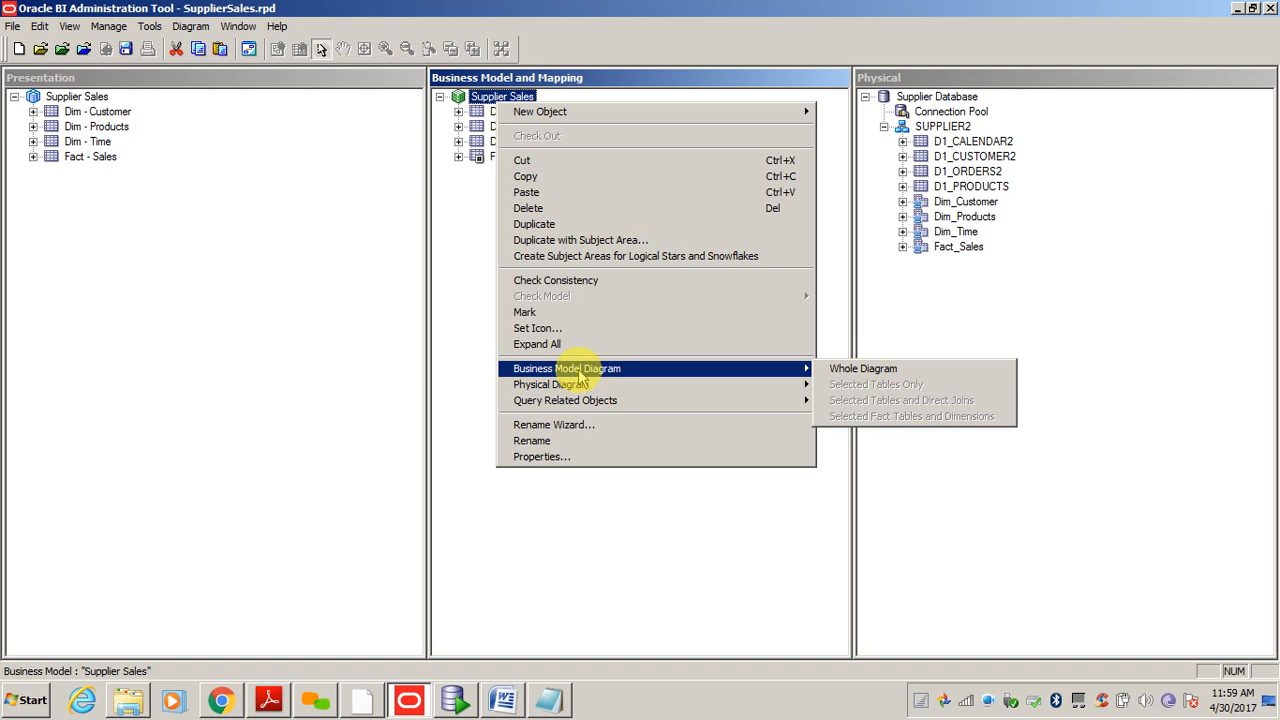
left_click(865, 370)
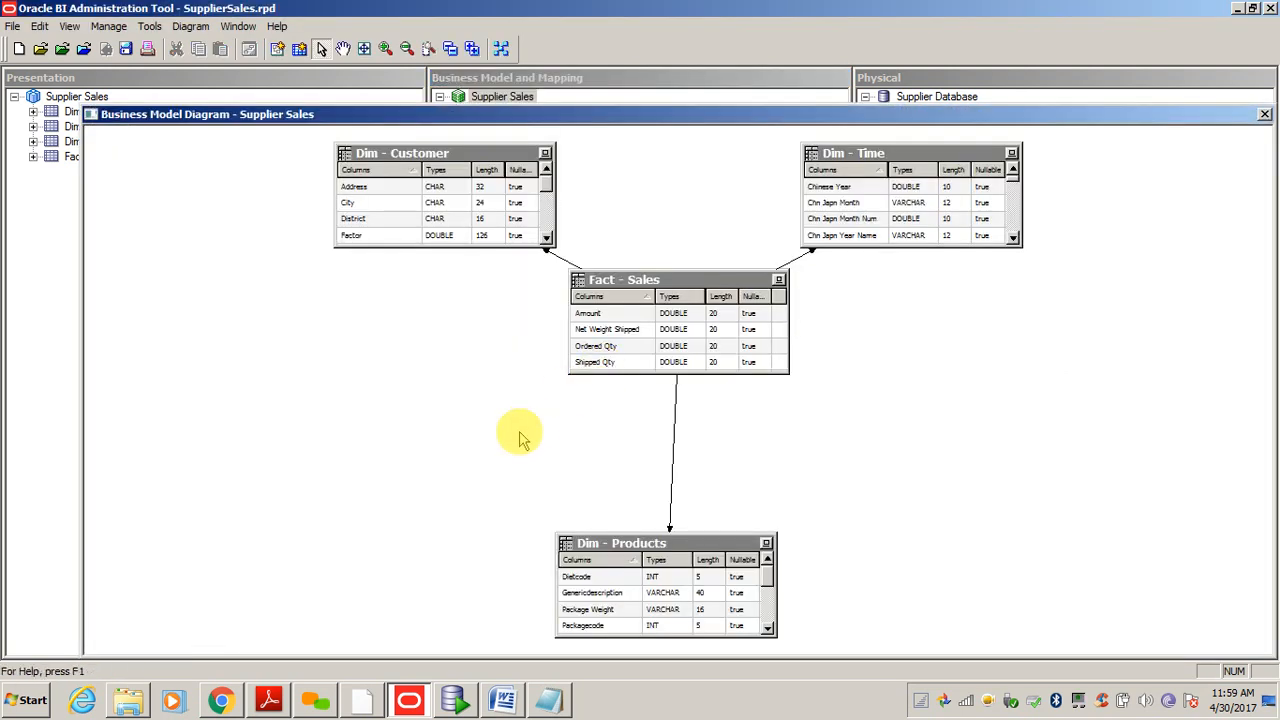
left_click(560, 256)
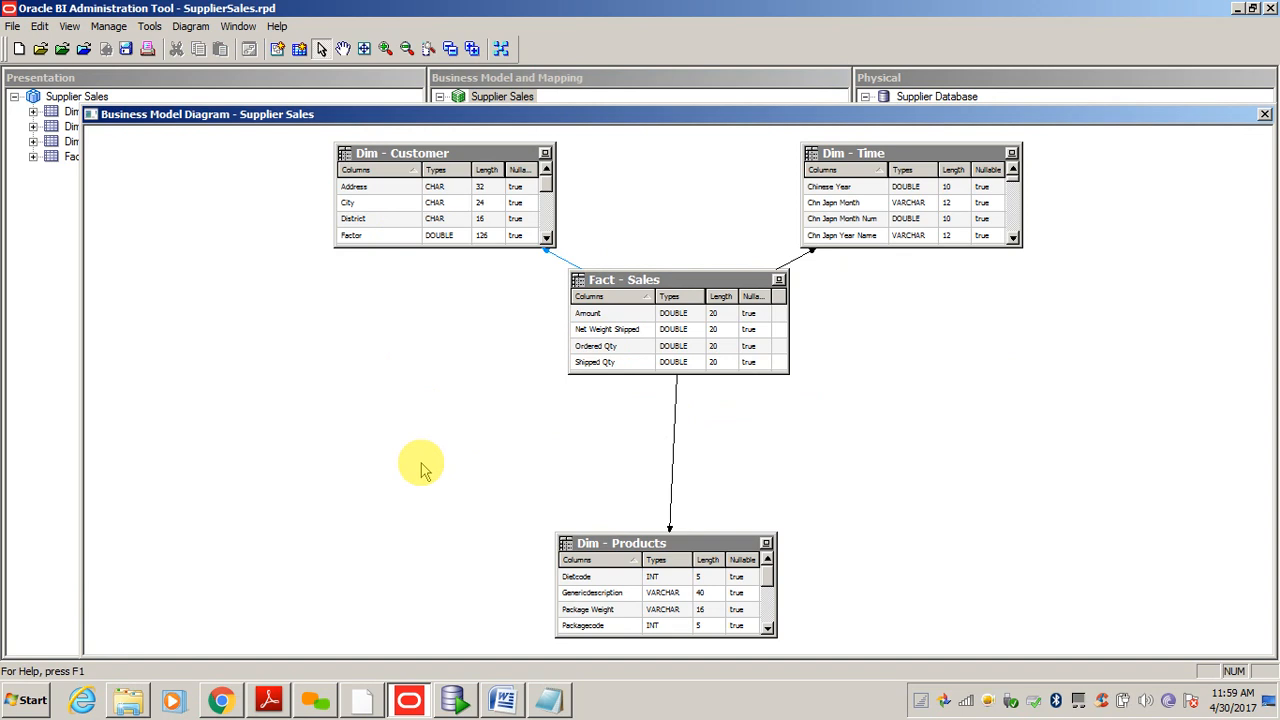
key("Delete")
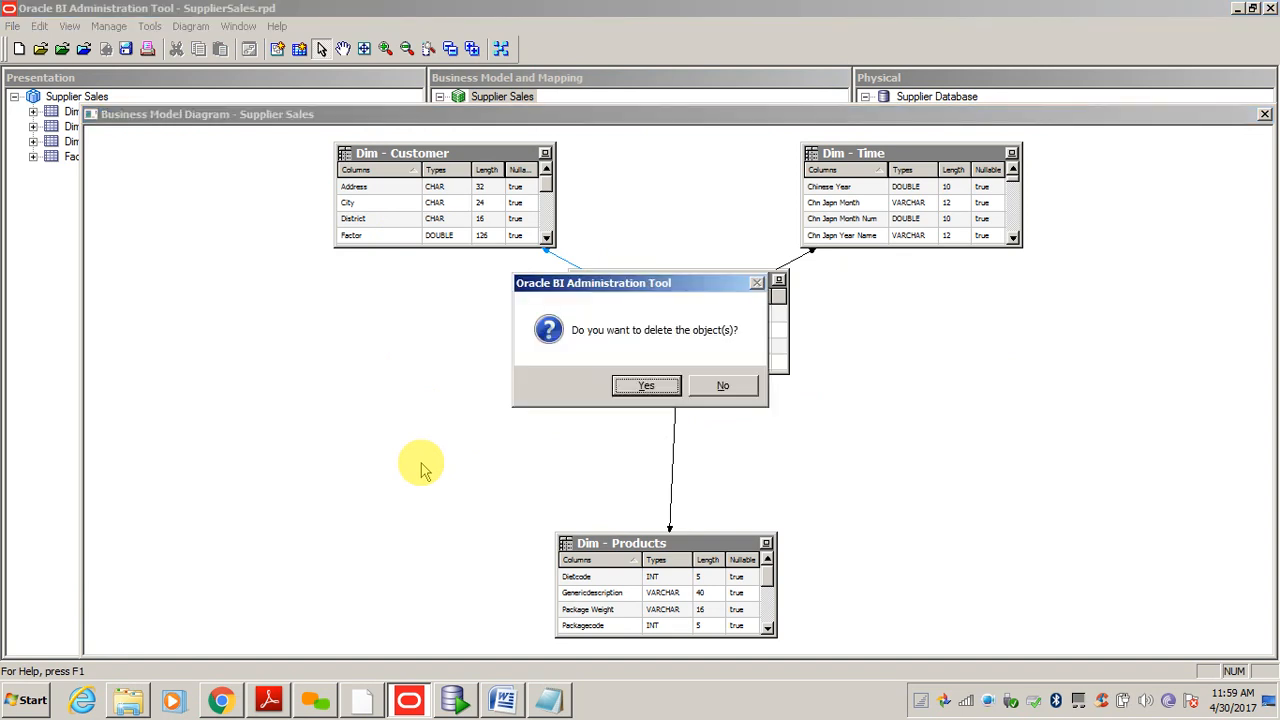
key("Return")
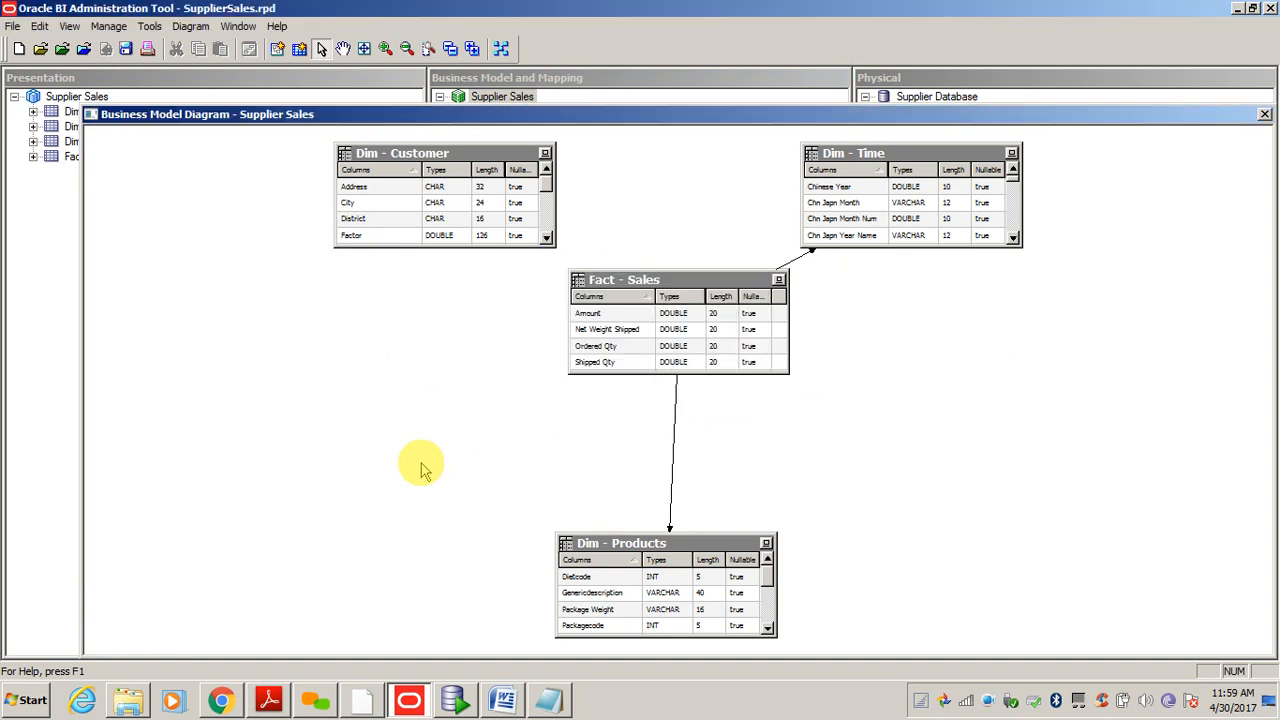
left_click(1265, 115)
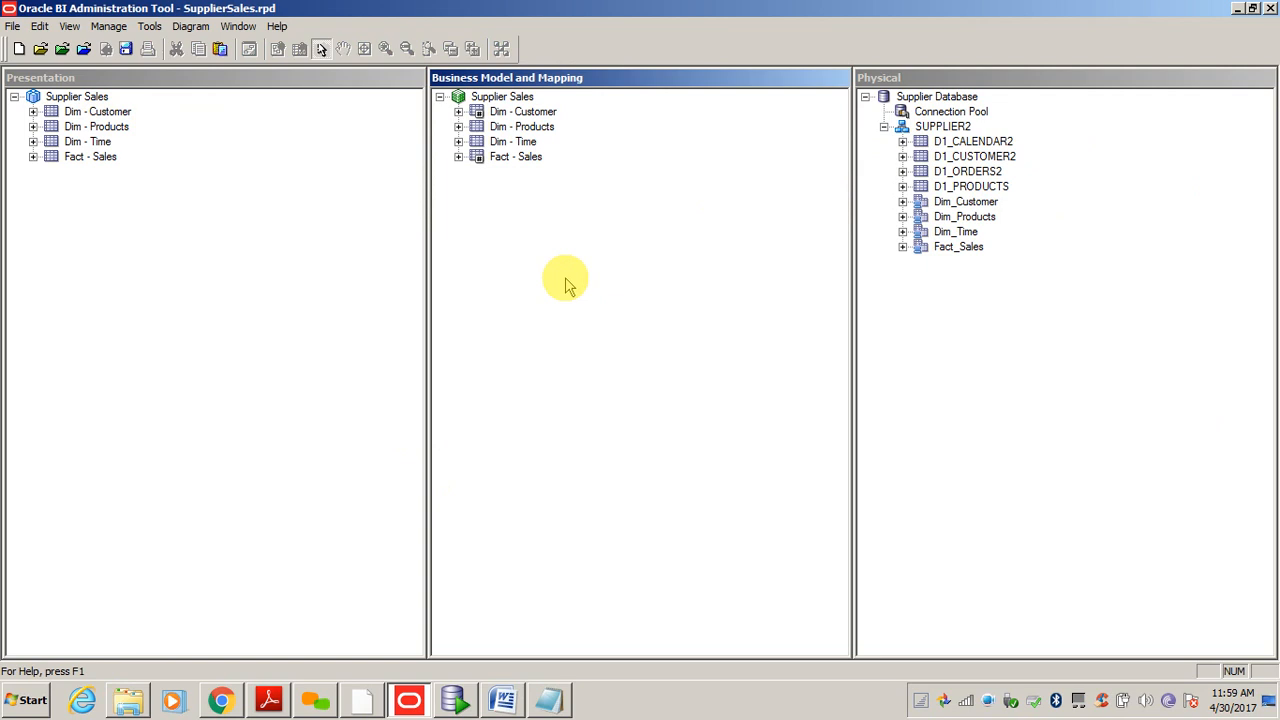
- Run the consistency check with Ctrl+K, keep Supplier Sales queryable, and close the results
key("ctrl+k")
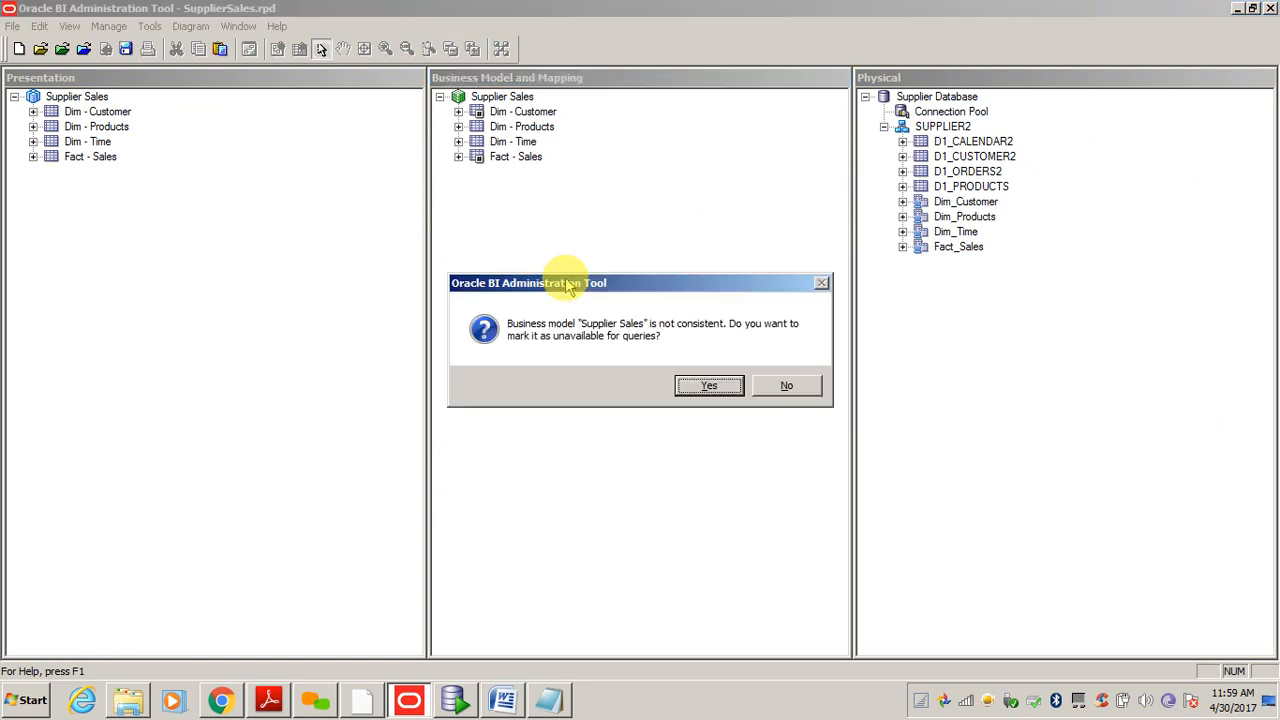
left_click(795, 387)
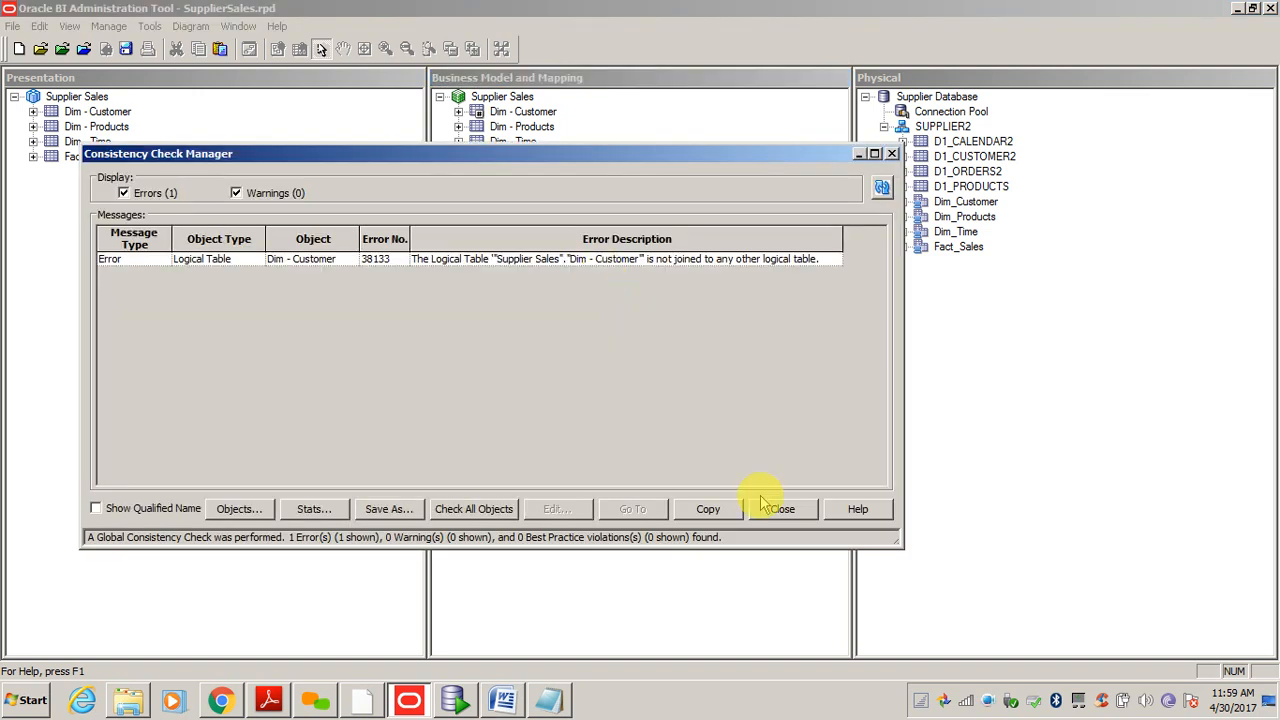
left_click(786, 510)
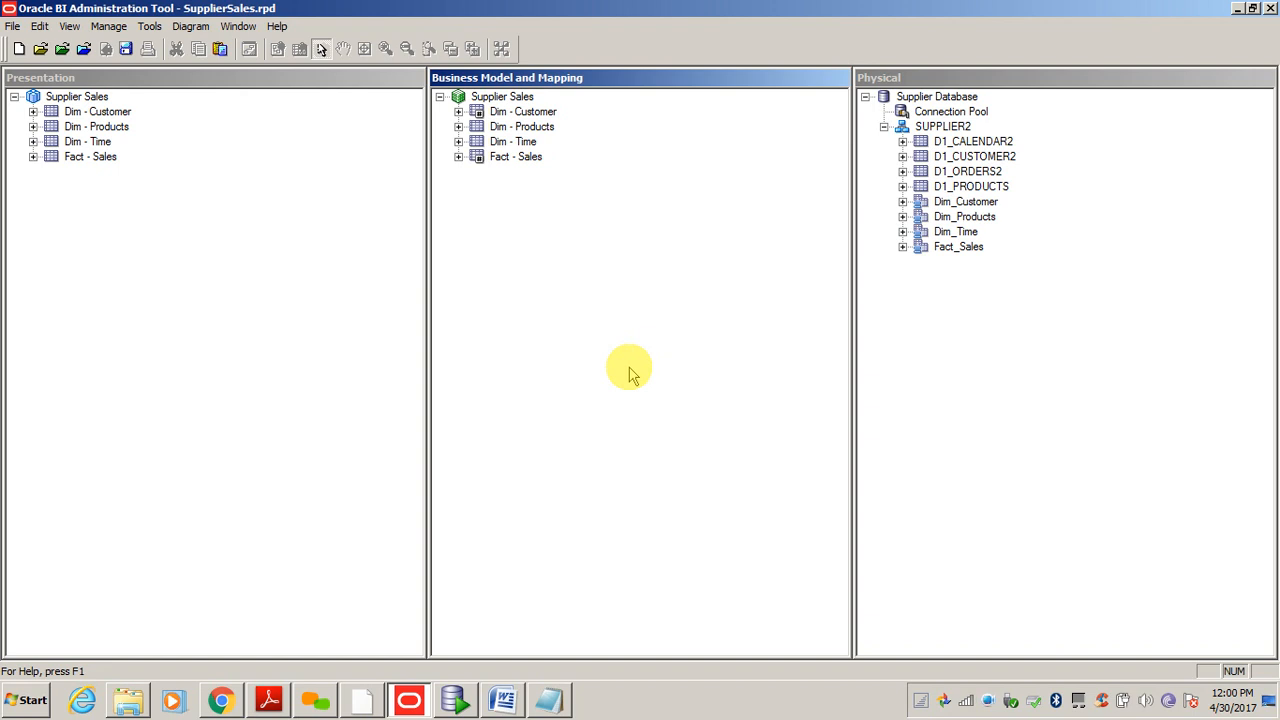
- Rerun the check and review error 38133 reporting Dim - Customer as unjoined
left_click(13, 26)
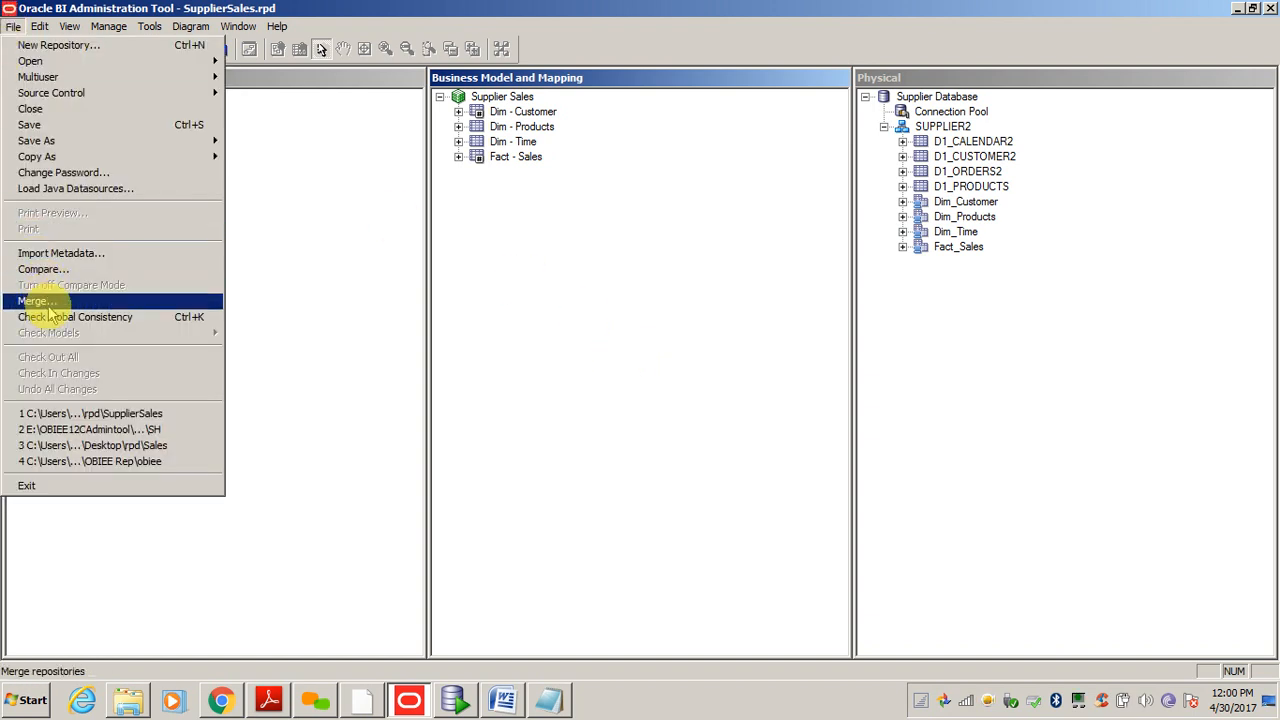
left_click(645, 312)
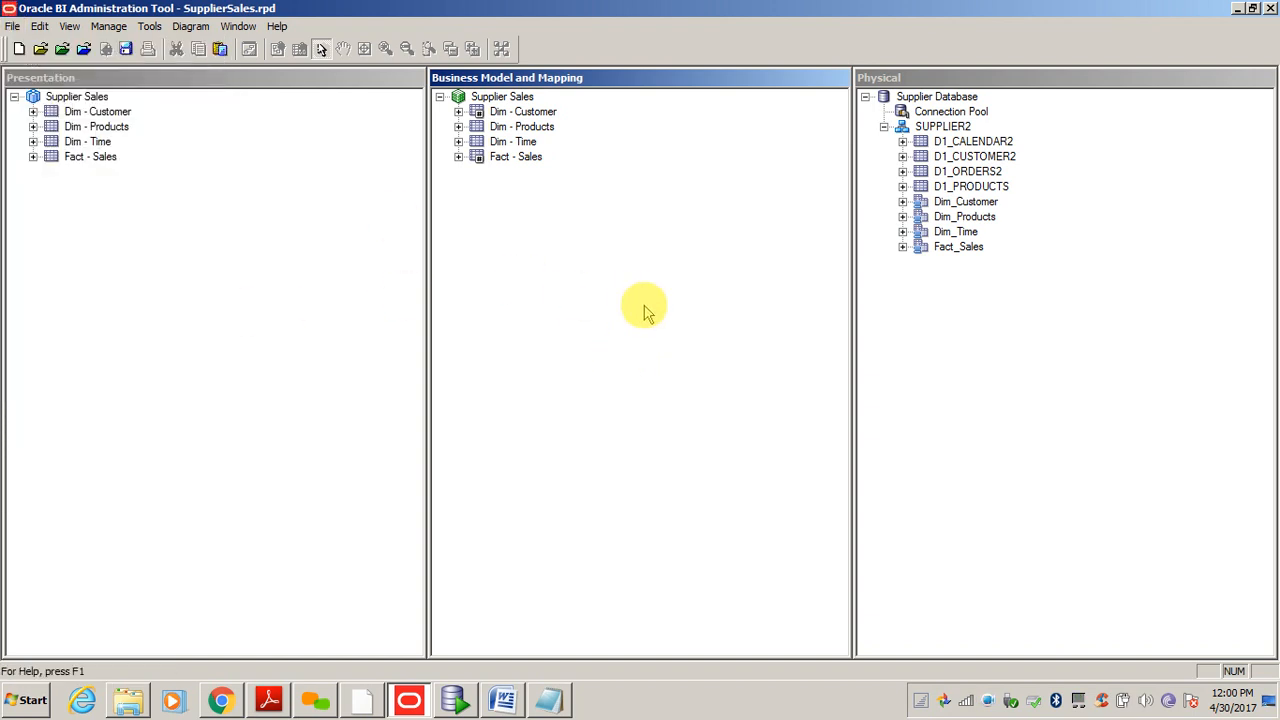
key("ctrl+k")
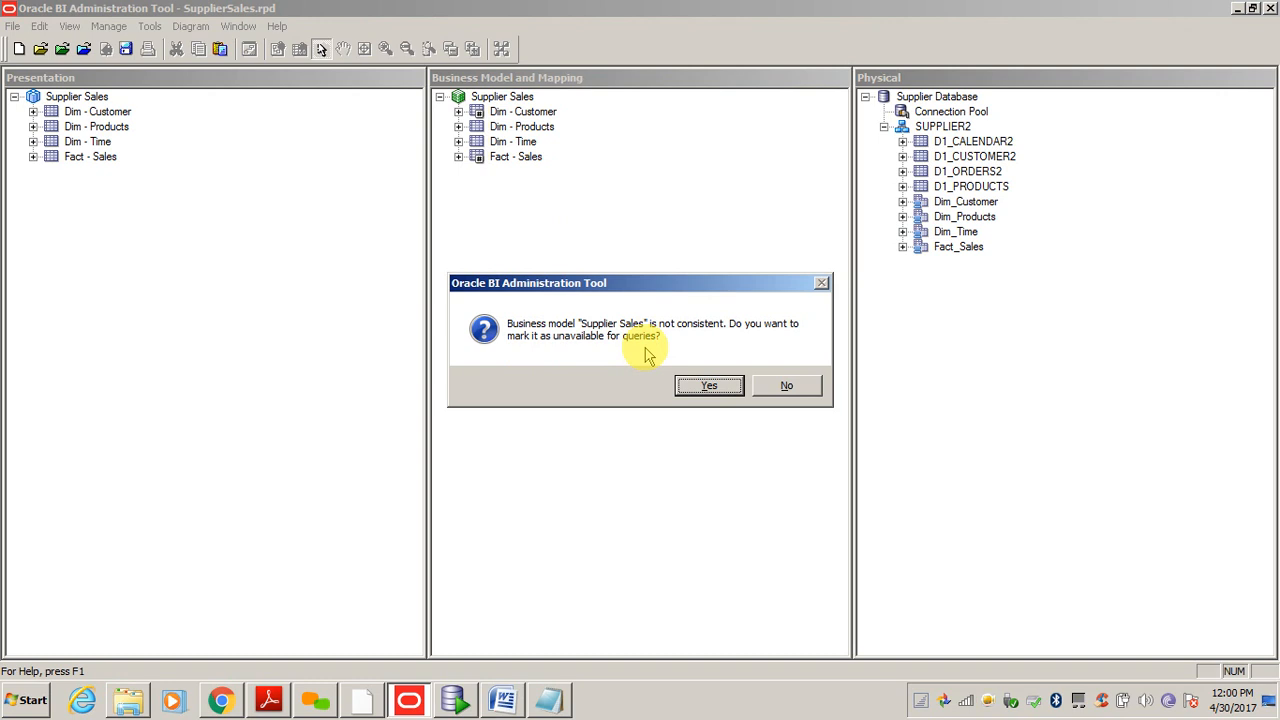
left_click(775, 388)
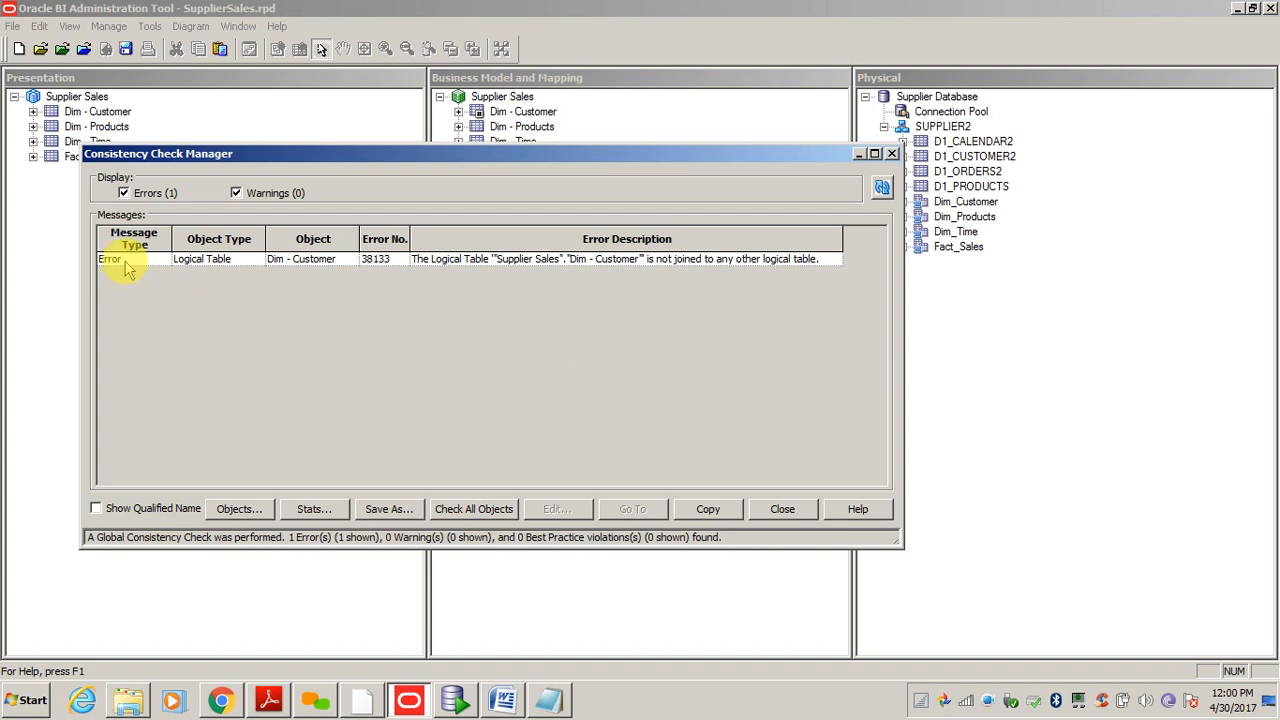
left_click(125, 262)
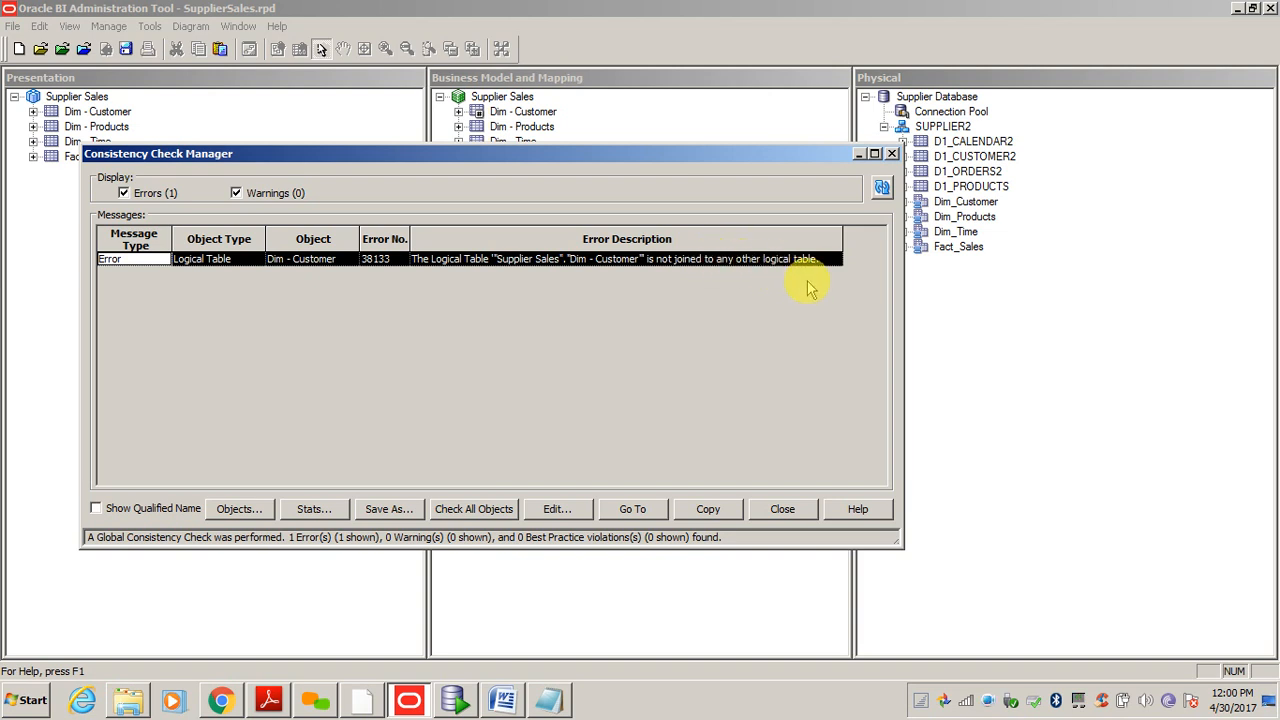
left_click(783, 510)
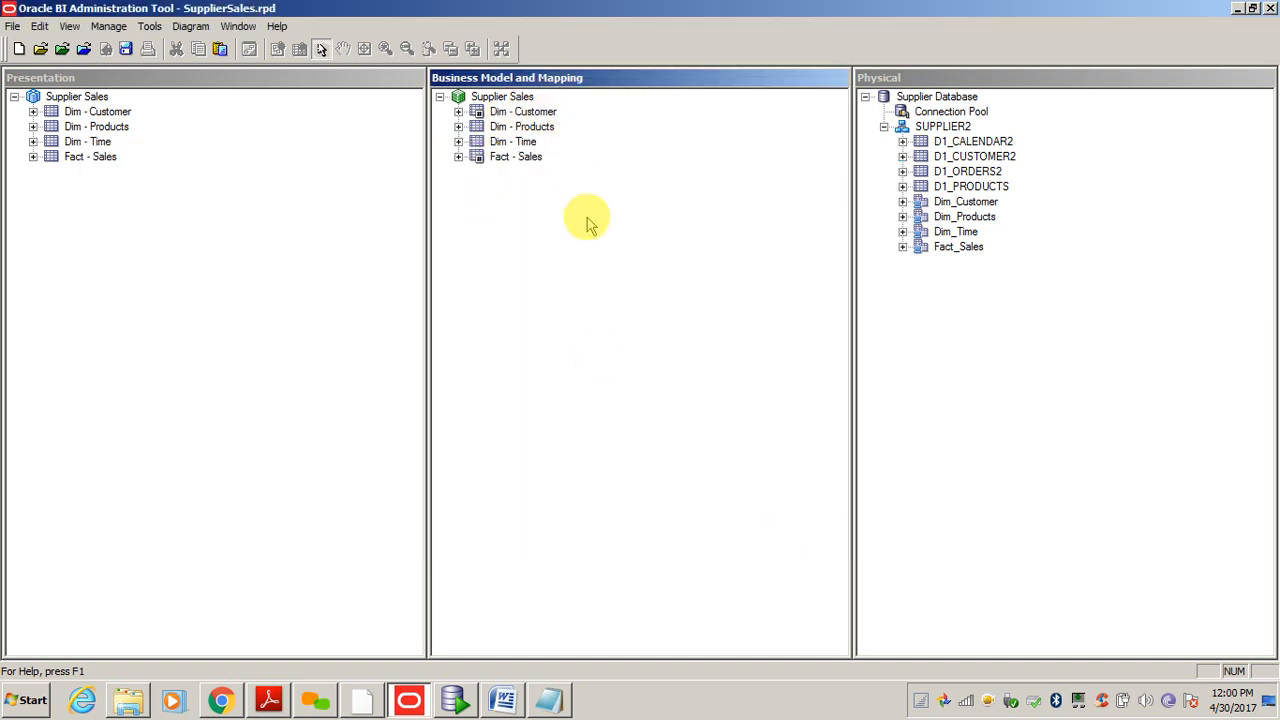
- Diagram Dim - Customer and Fact - Sales with their direct joins as compact name-only boxes
left_click(533, 114)
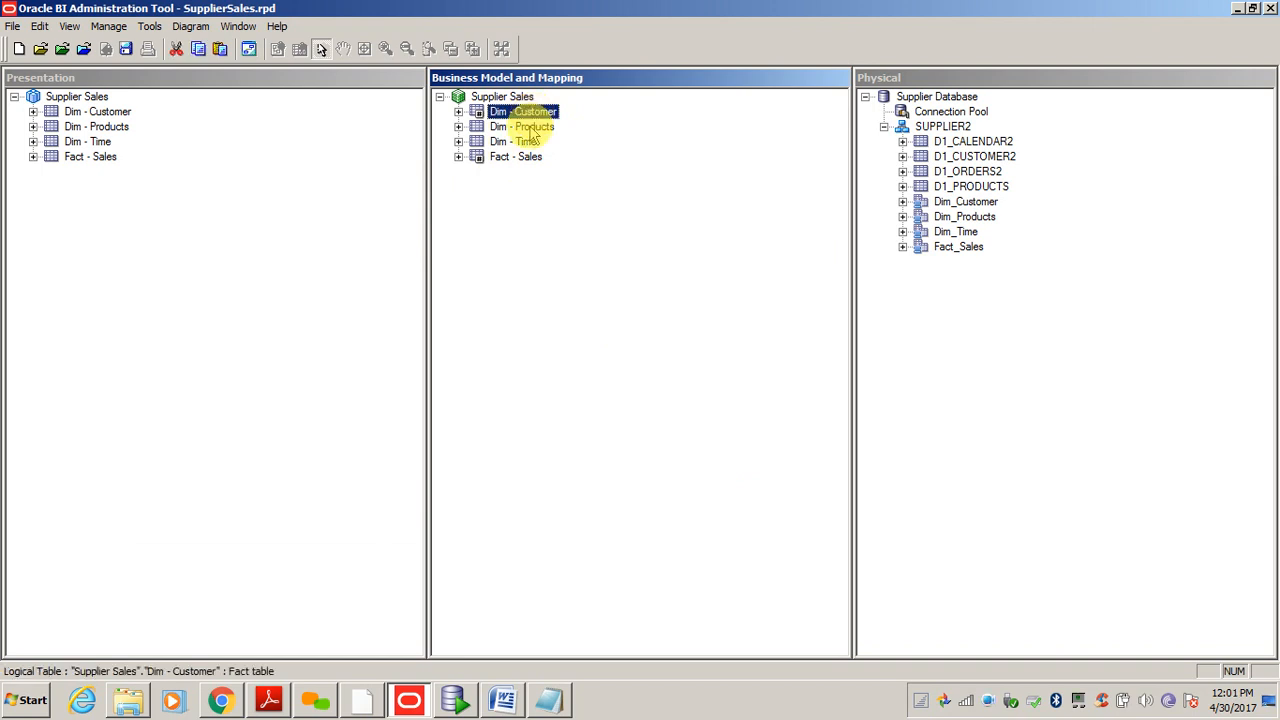
left_click(521, 158, "ctrl")
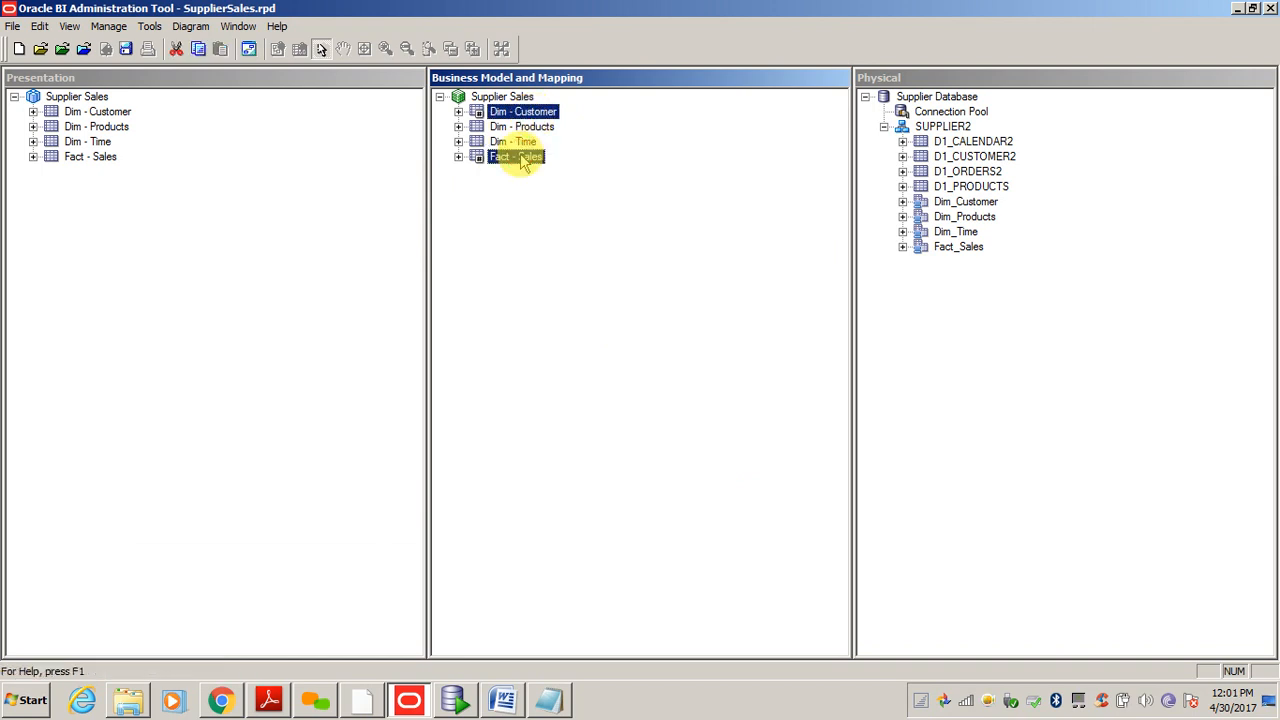
right_click(521, 158)
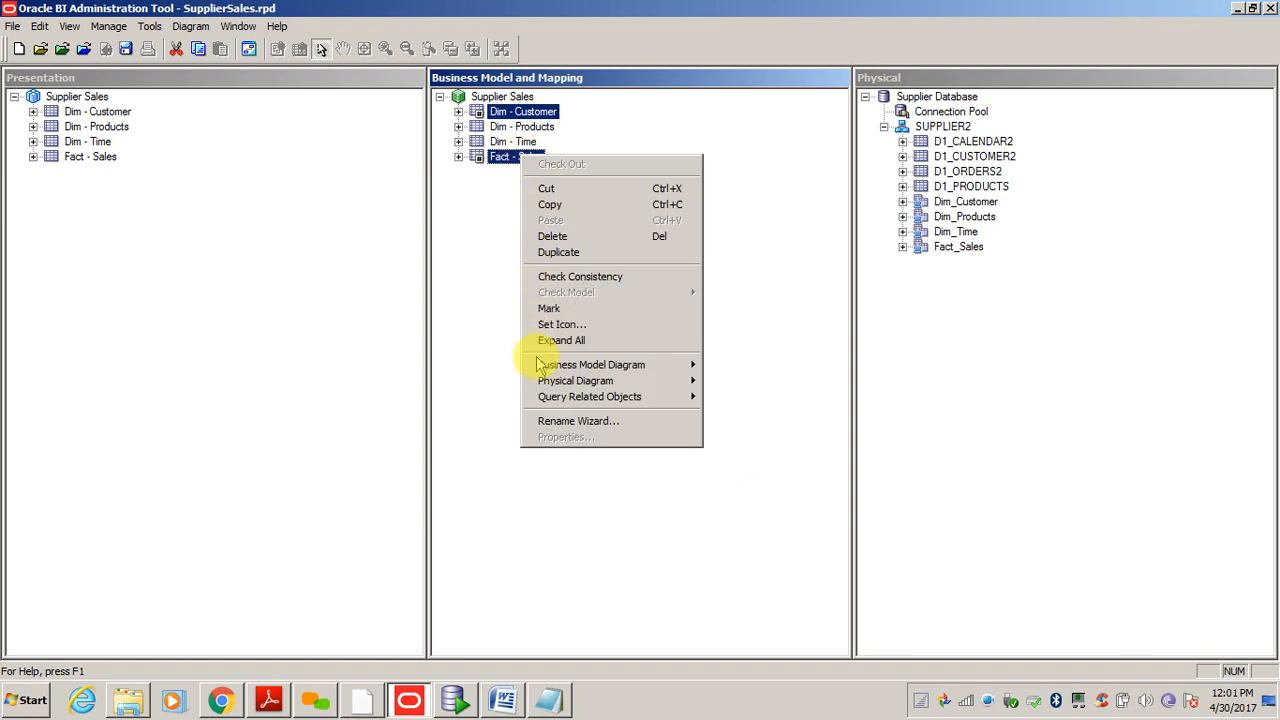
mouse_move(541, 366)
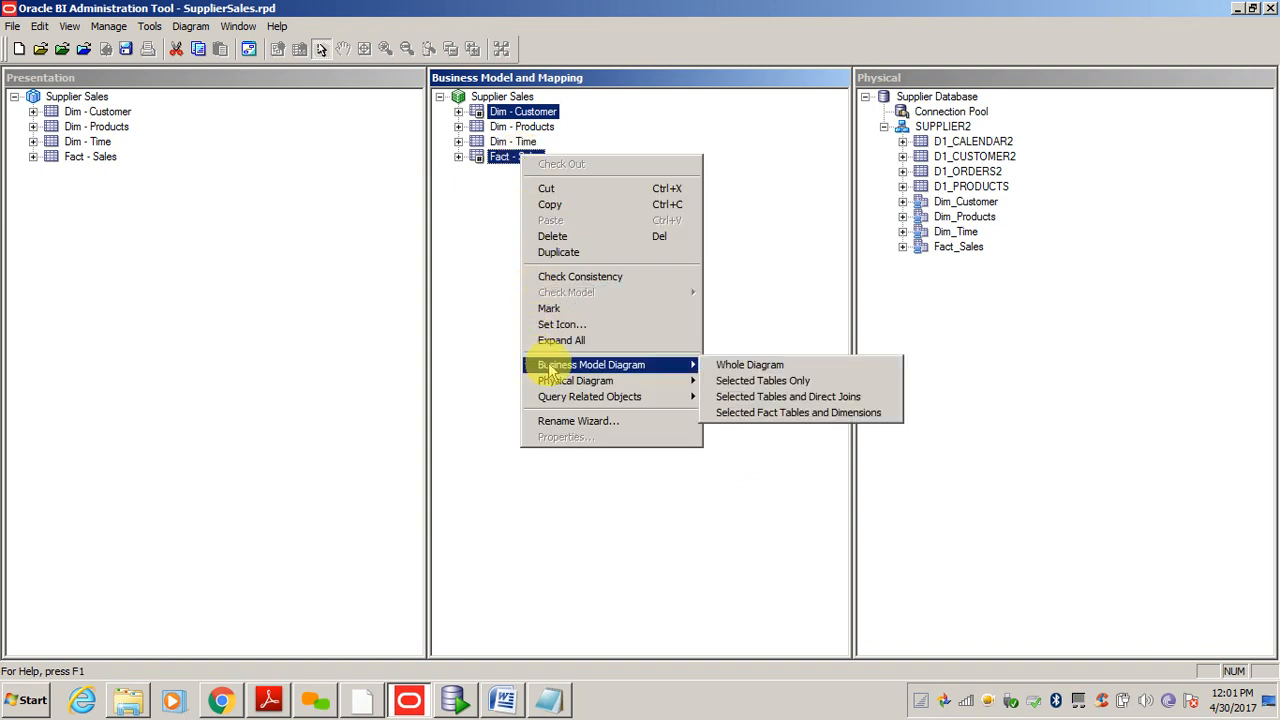
left_click(763, 397)
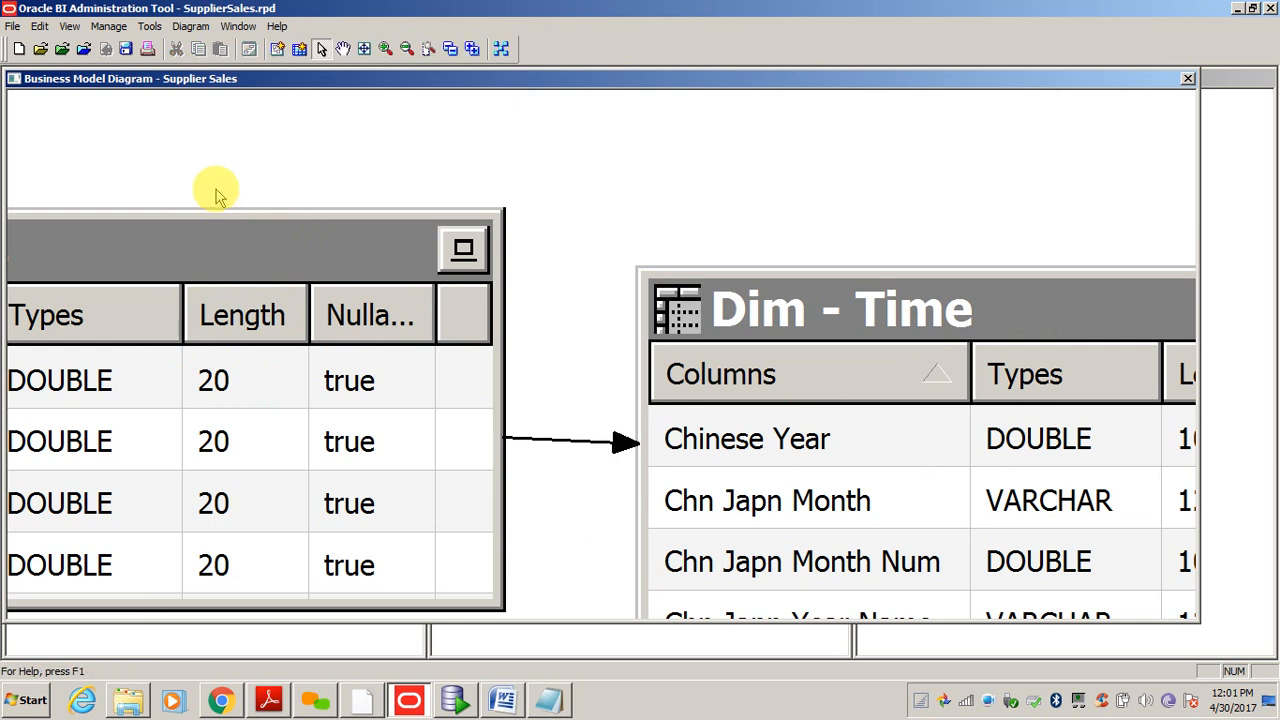
left_click(497, 48)
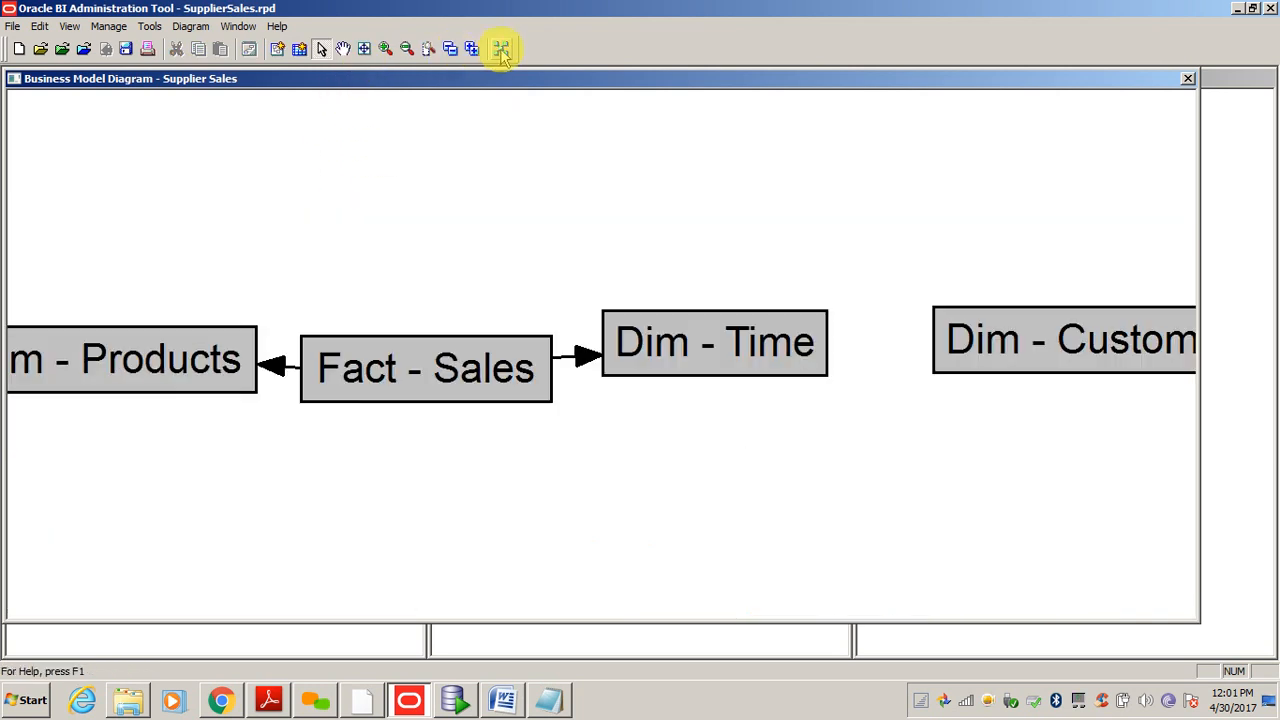
- Create an inner logical join from Fact - Sales to Dim - Customer, then close the diagram
left_click(277, 48)
left_click(423, 380)
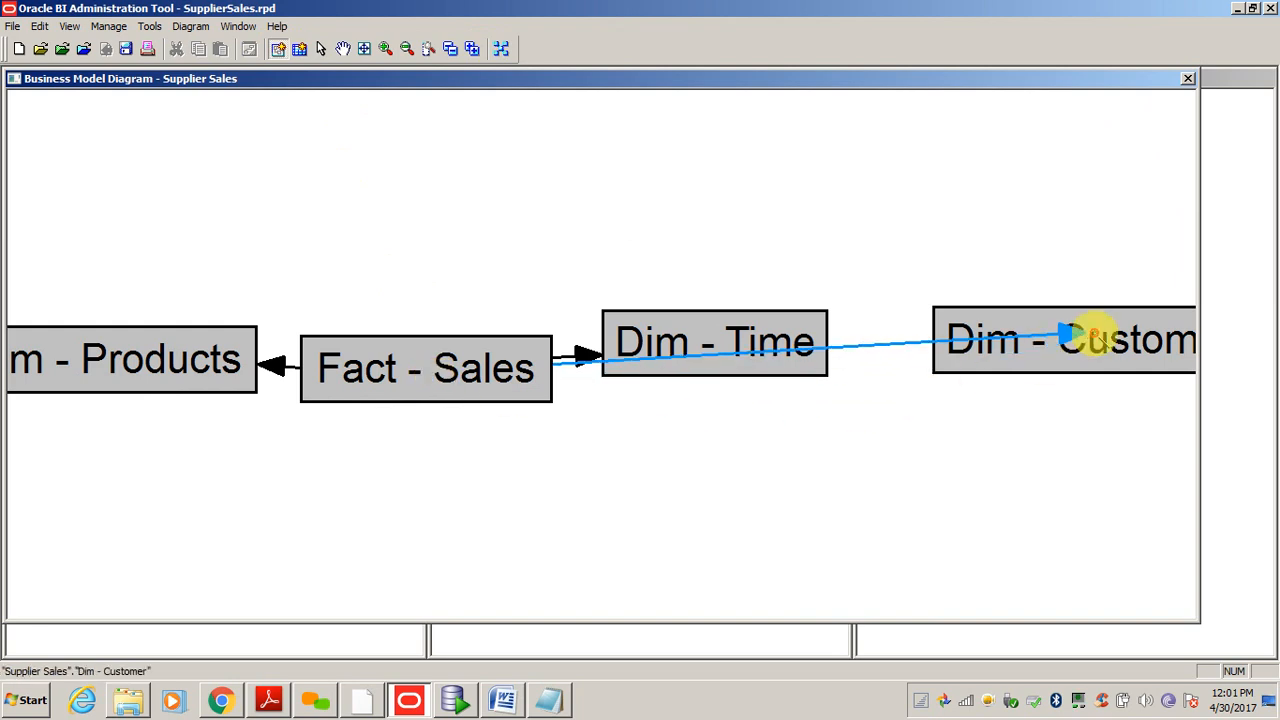
left_click(1085, 337)
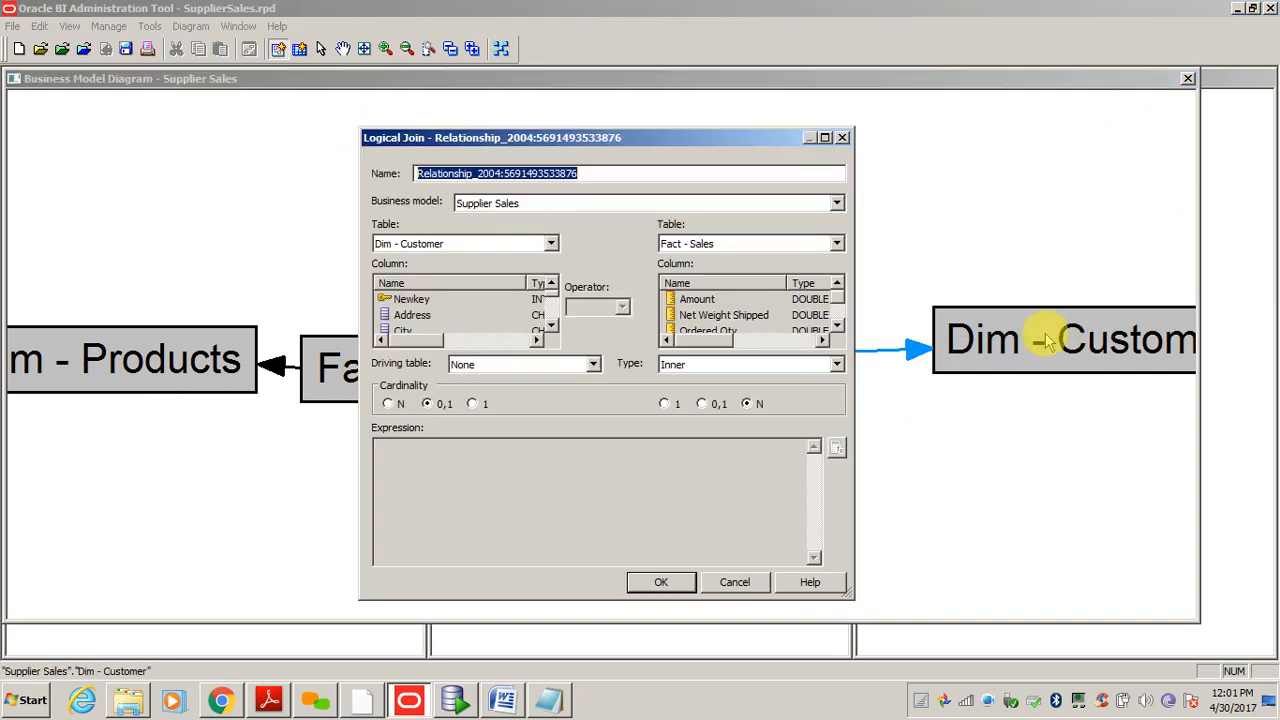
left_click(665, 583)
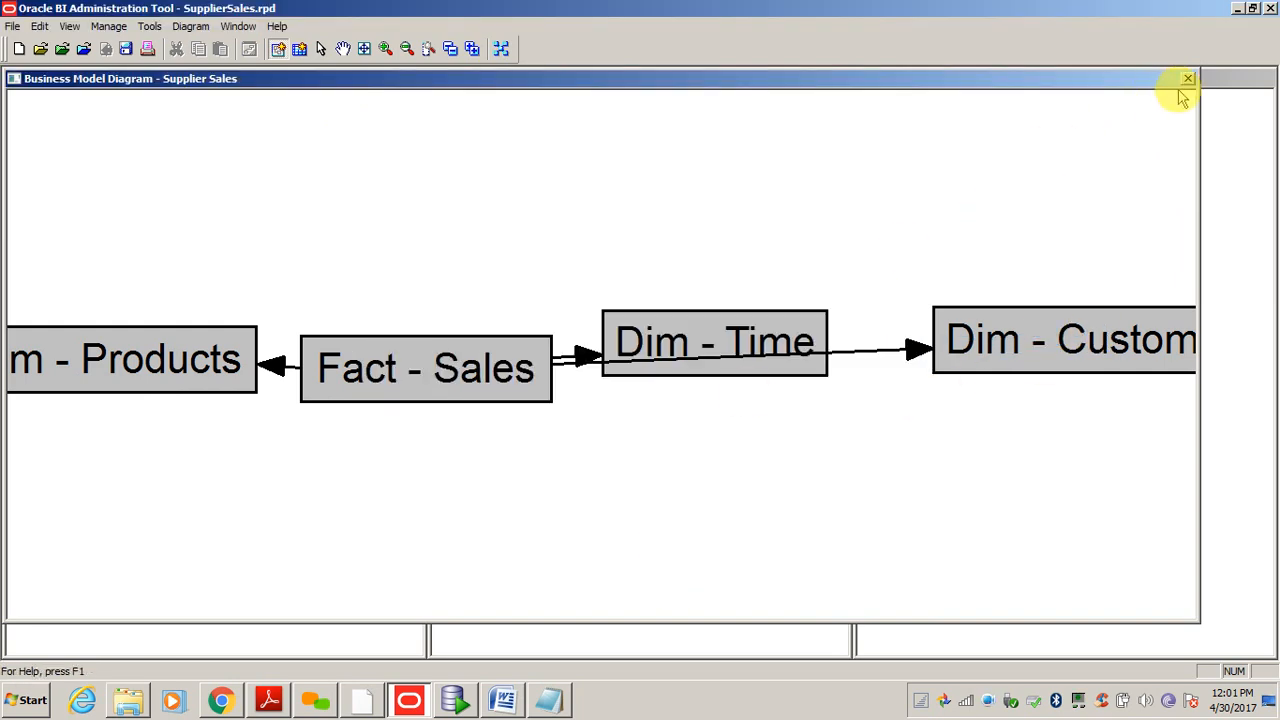
left_click(1188, 79)
- Review the whole Supplier Sales diagram showing the complete star of joins, then close it
right_click(492, 96)
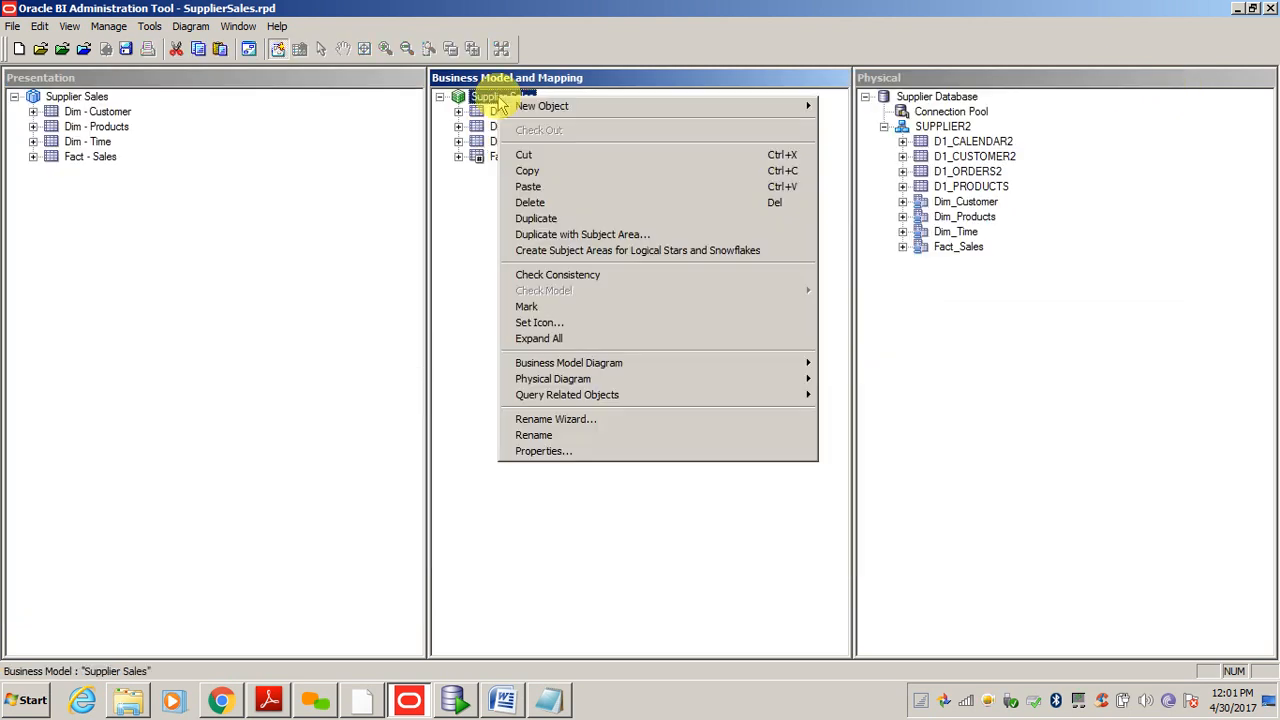
mouse_move(760, 363)
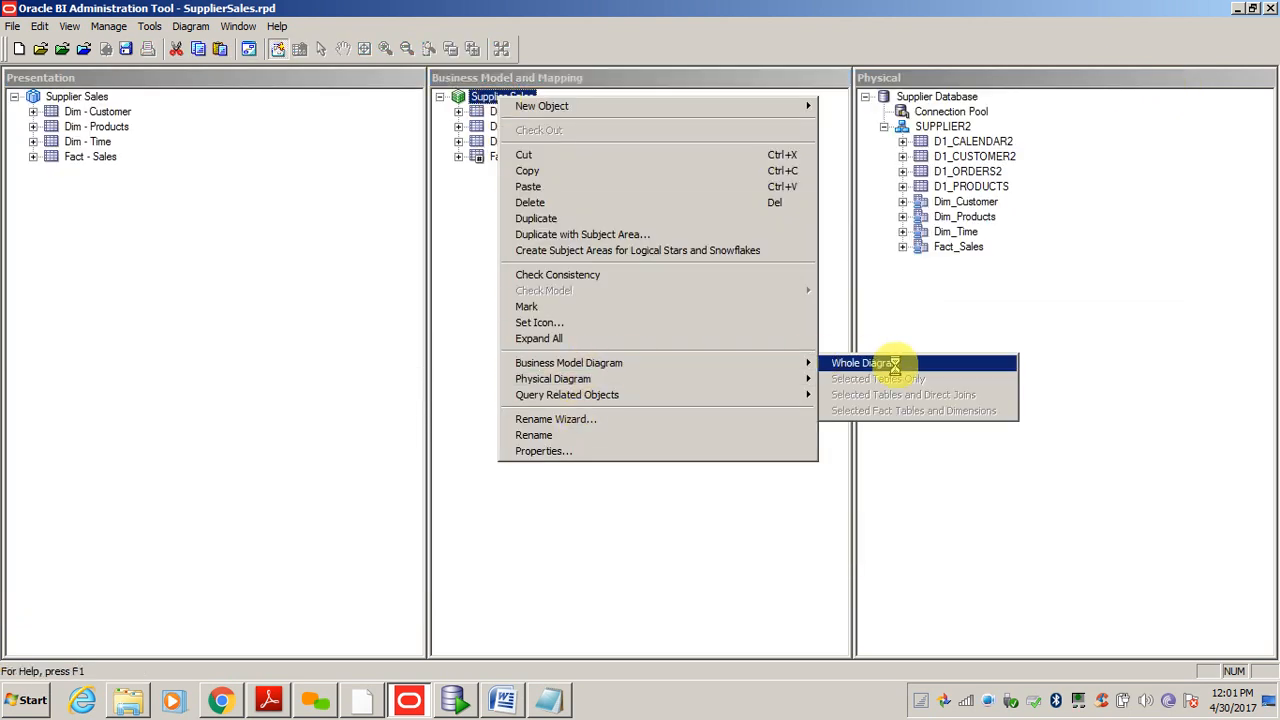
left_click(894, 363)
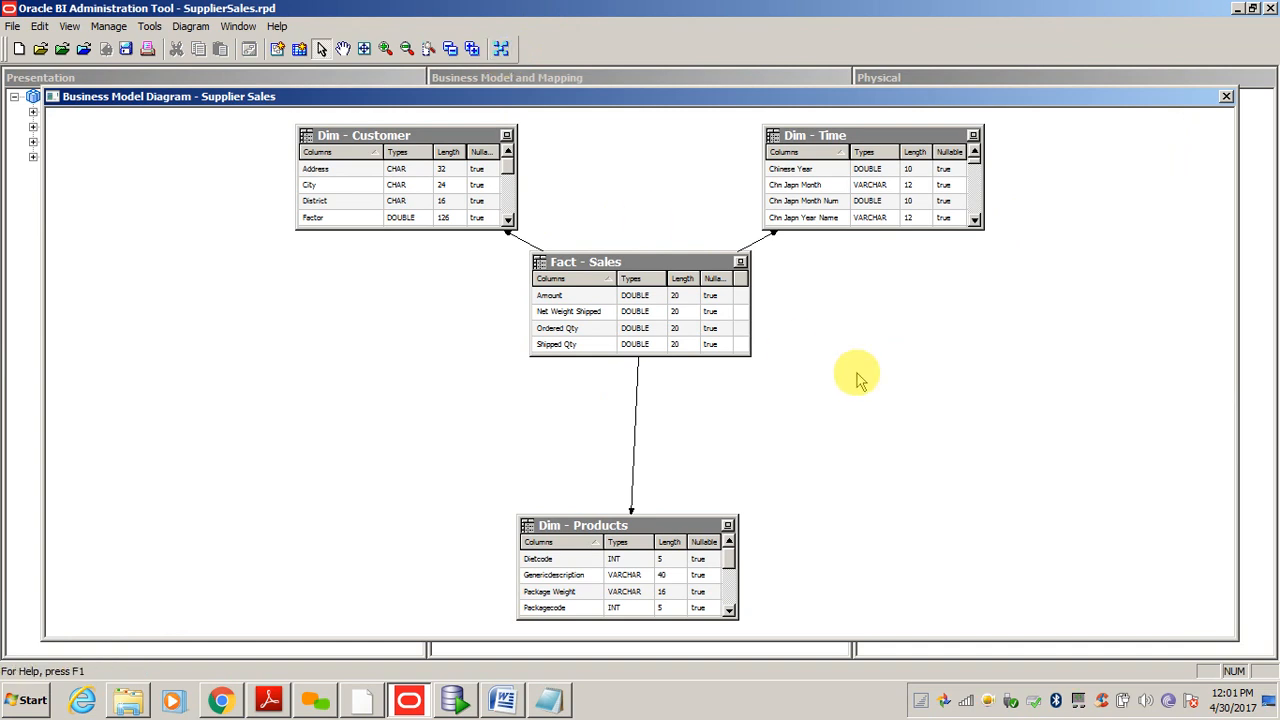
left_click(1226, 96)
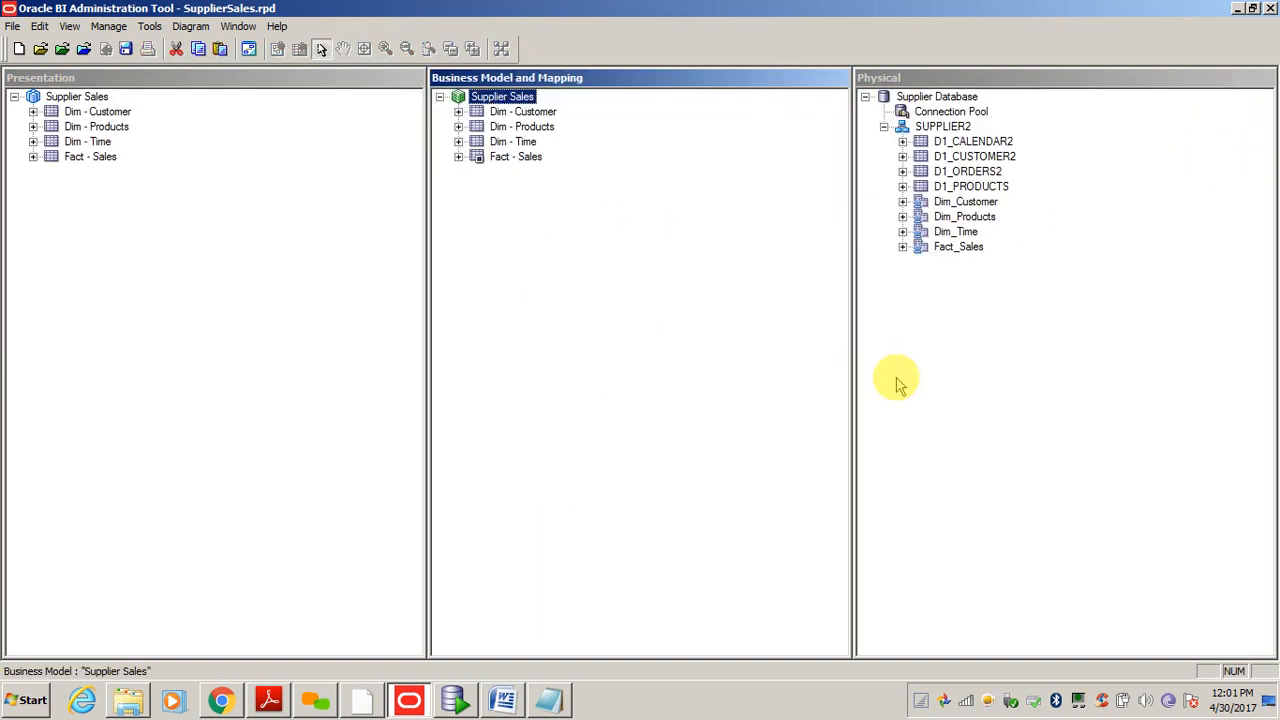
left_click(704, 389)
- Run the global consistency check with Ctrl+K and confirm it reports no errors
key("ctrl+k")
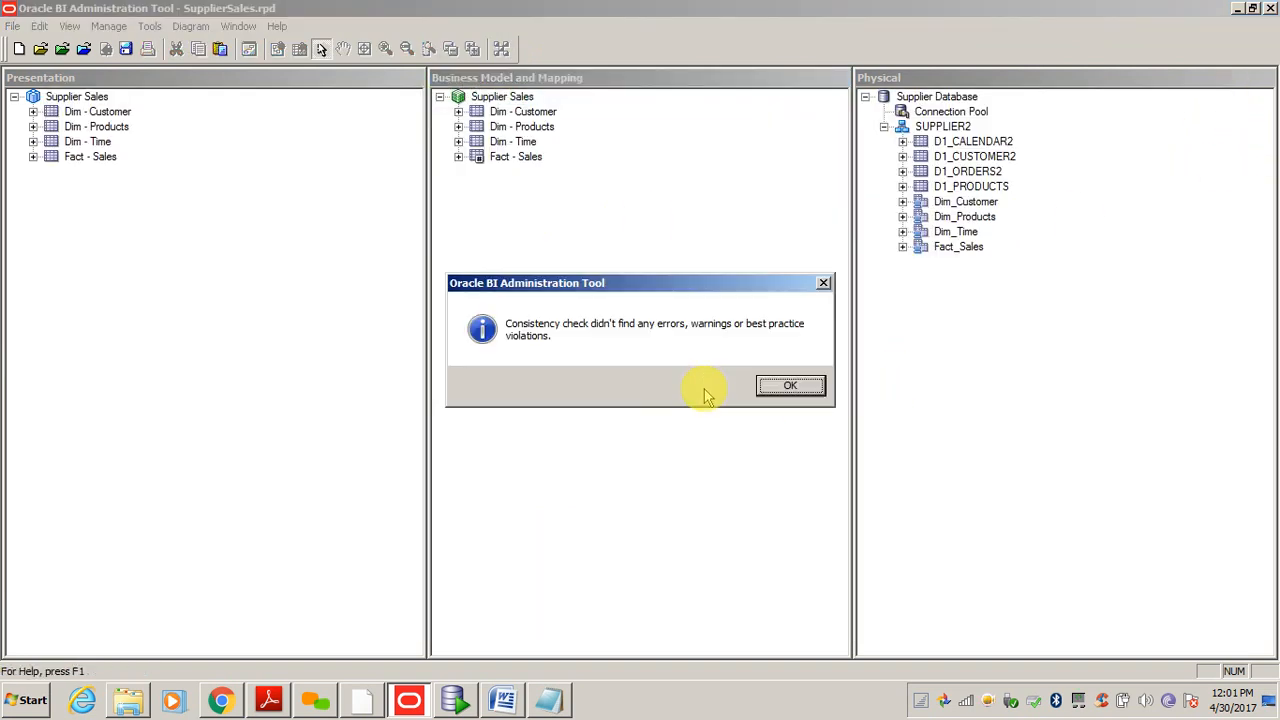
left_click(790, 388)
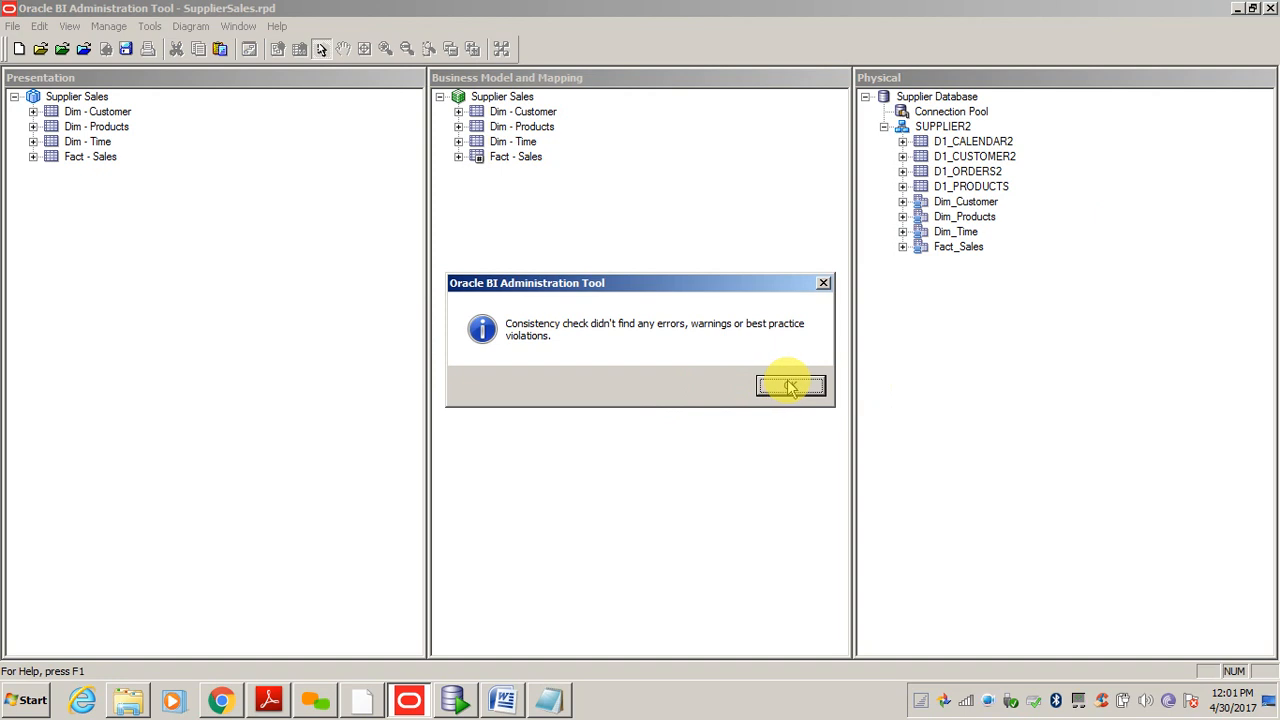
left_click(316, 272)
left_click(579, 300)
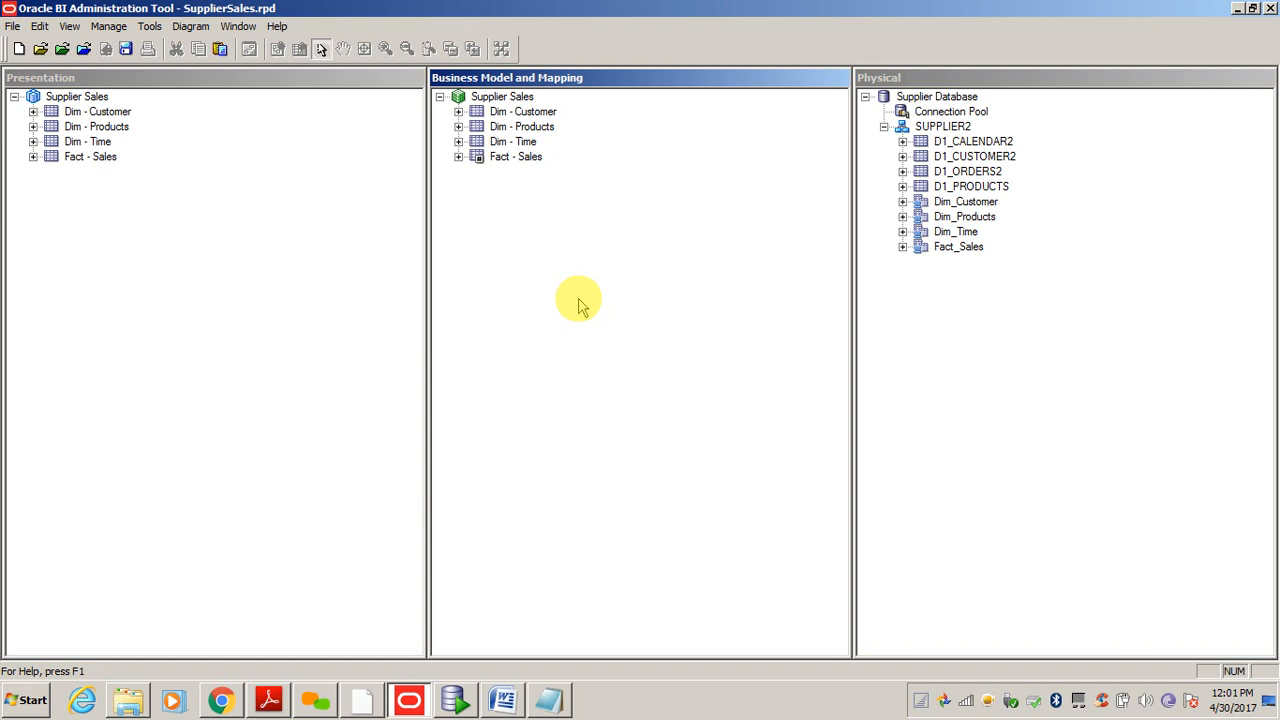
left_click(177, 296)
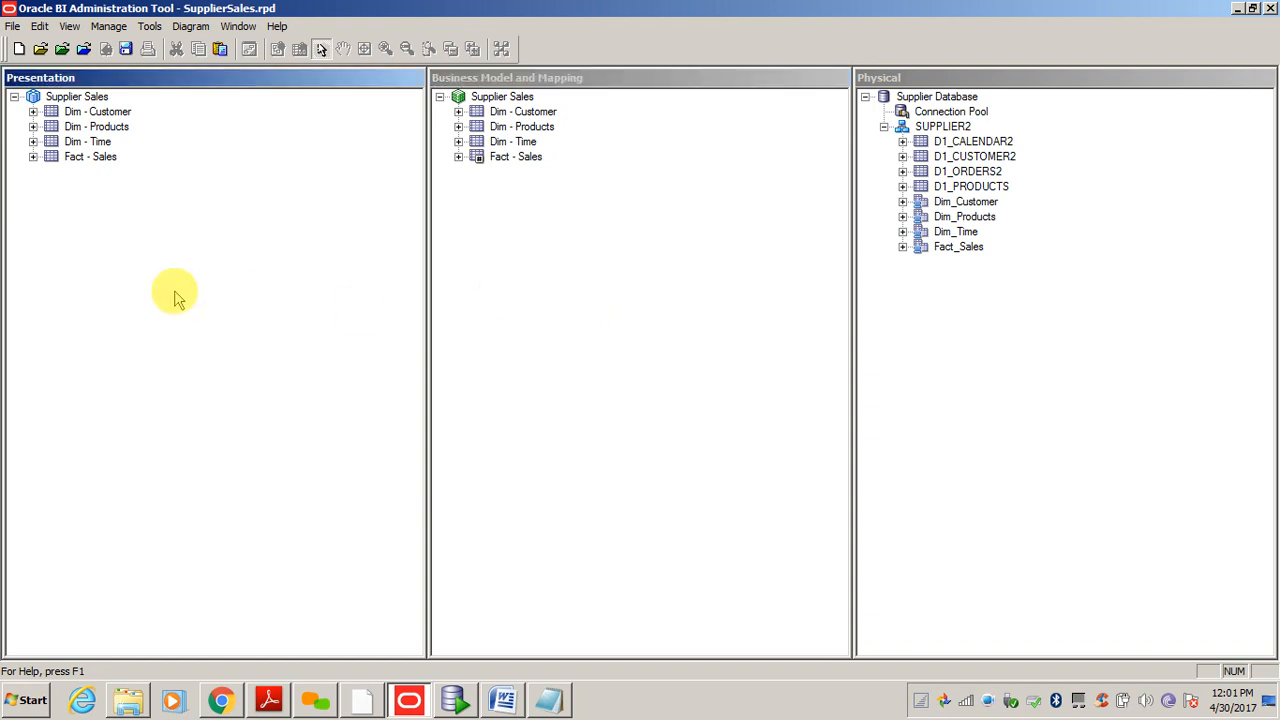
left_click(734, 368)
left_click(1026, 381)
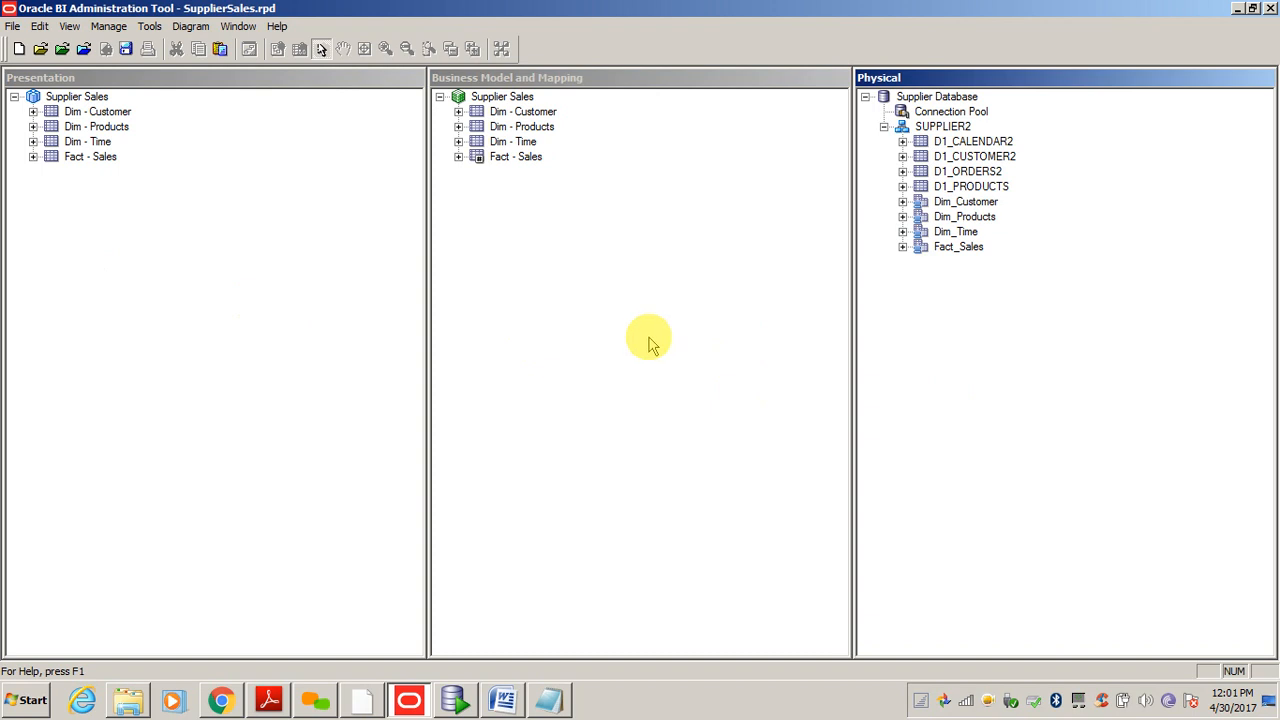
left_click(648, 338)
left_click(275, 287)
left_click(637, 354)
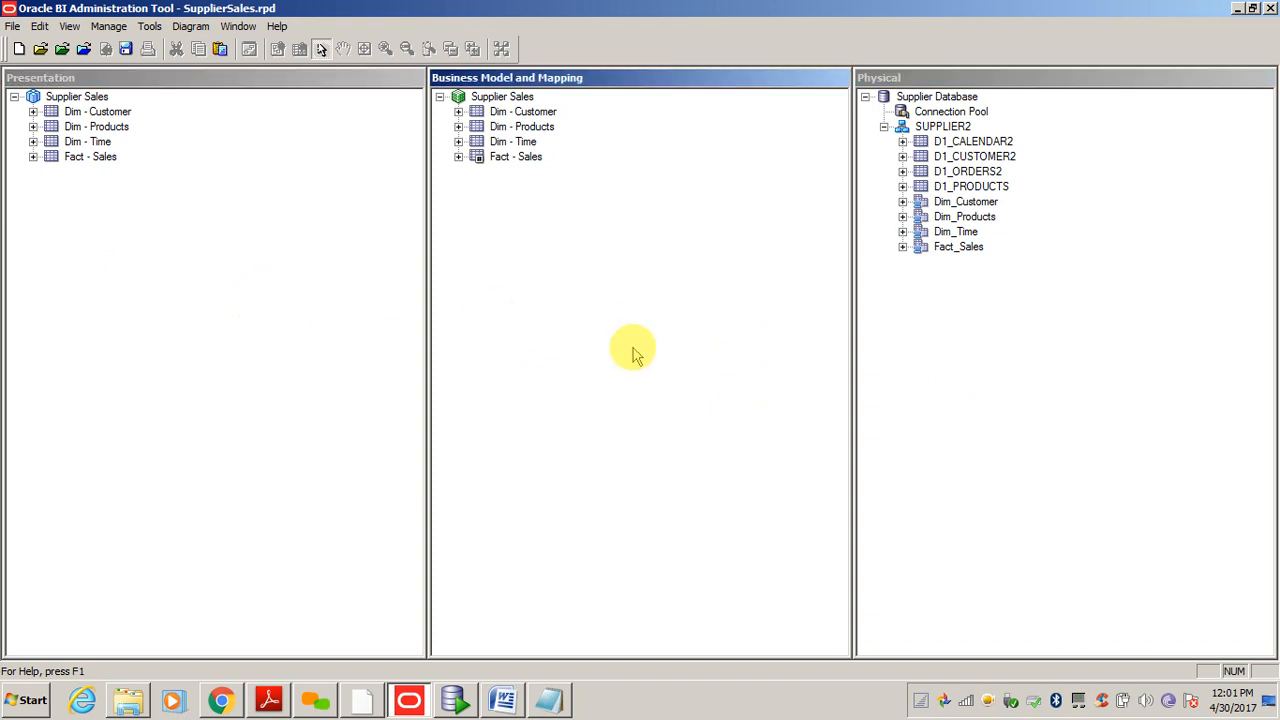
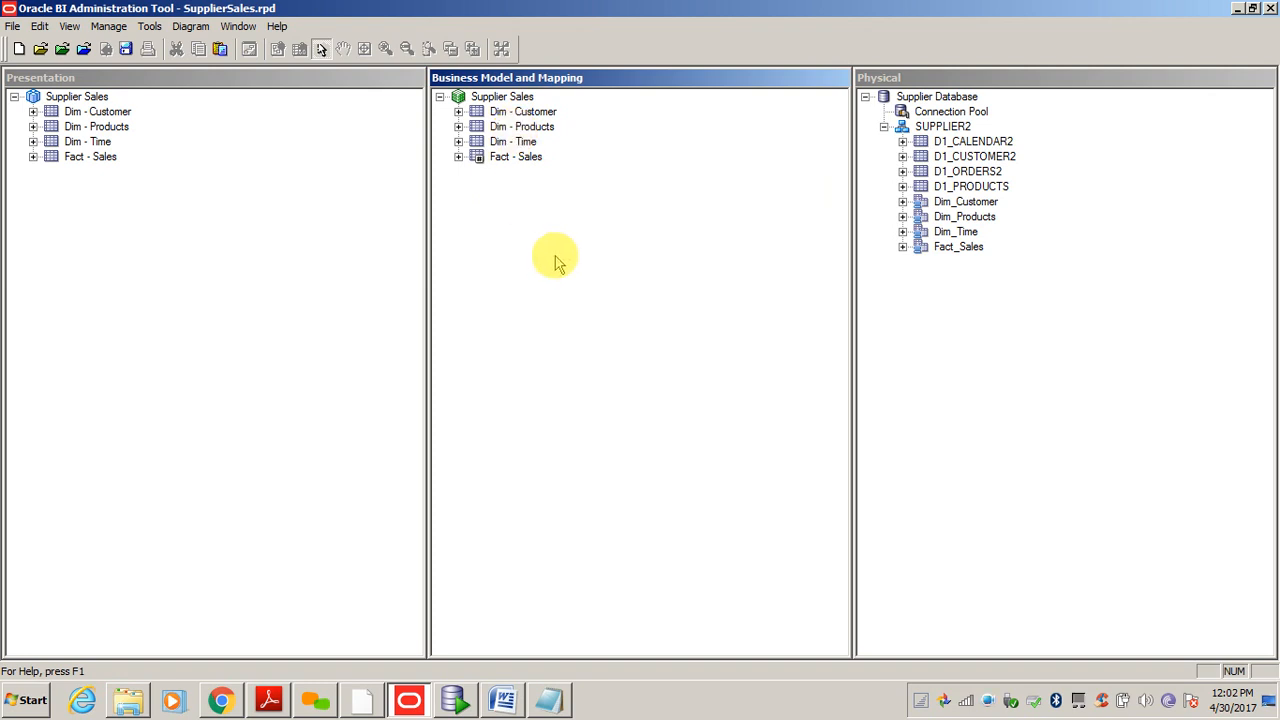
- Browse the Edit menu without choosing anything, then switch between the Presentation, Business Model and Physical panes
left_click(12, 26)
mouse_move(40, 28)
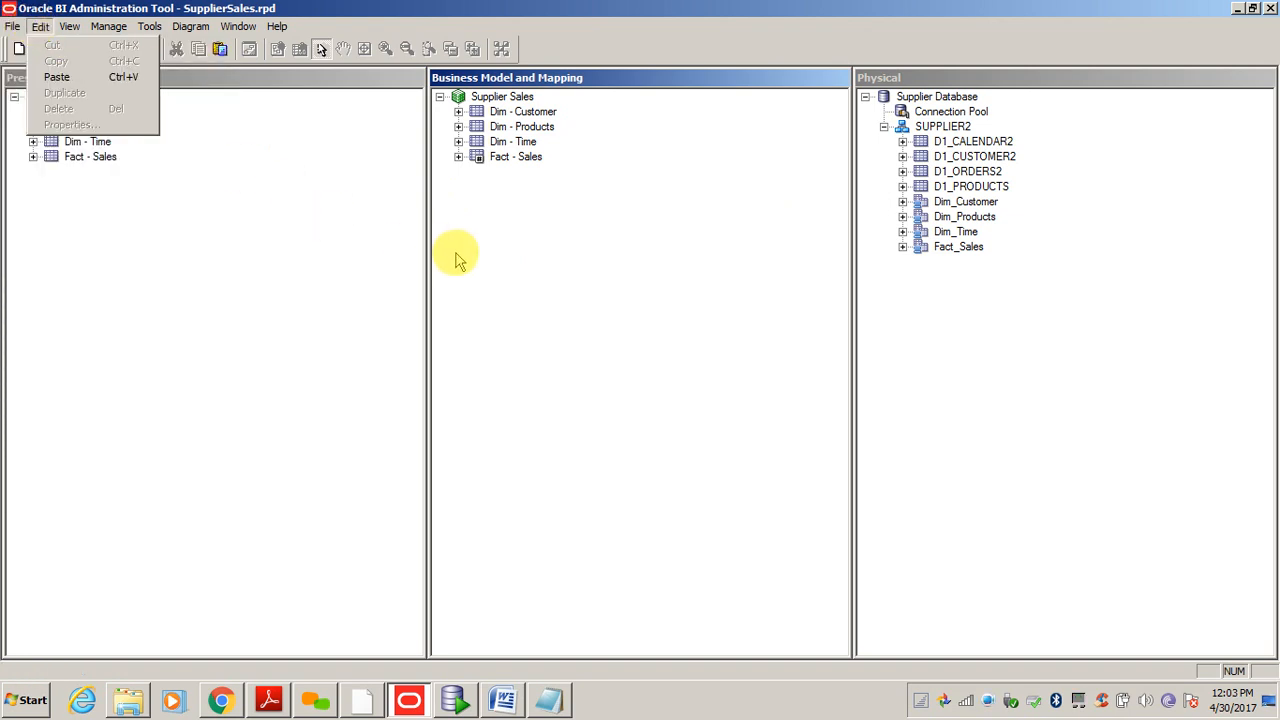
left_click(522, 273)
left_click(314, 305)
left_click(640, 340)
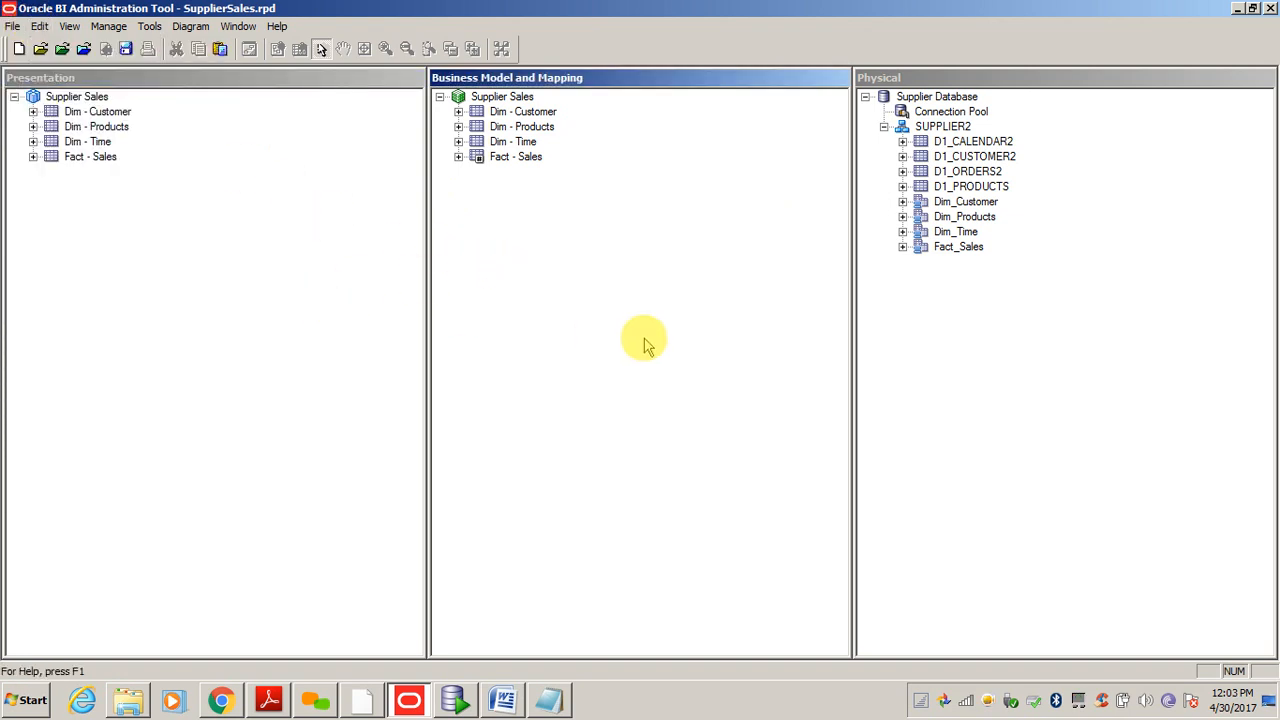
left_click(962, 358)
left_click(608, 320)
left_click(299, 298)
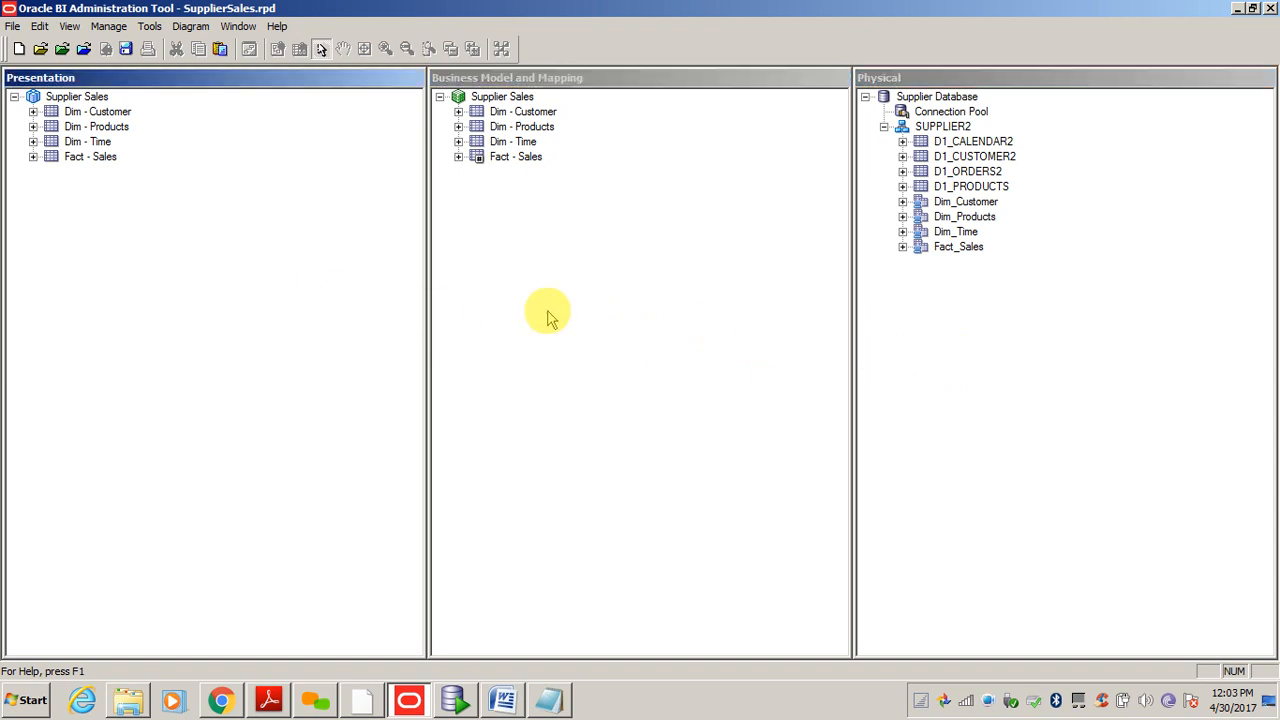
left_click(547, 316)
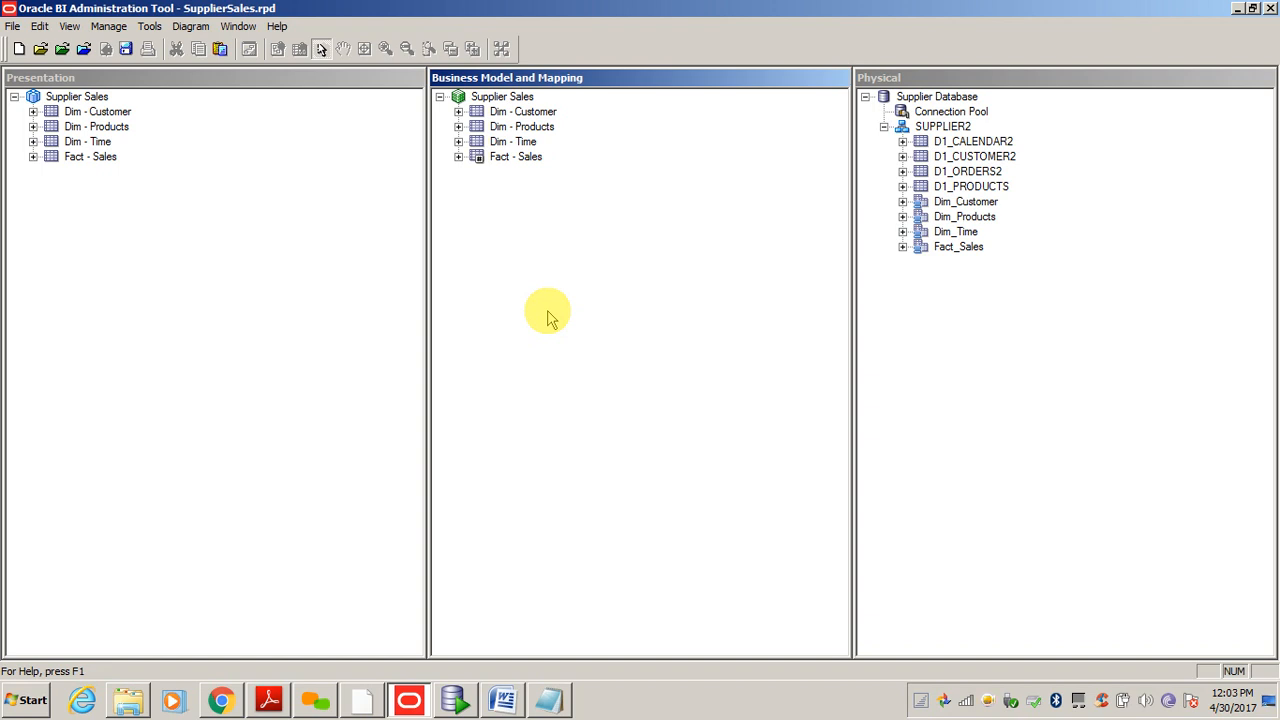
left_click(158, 305)
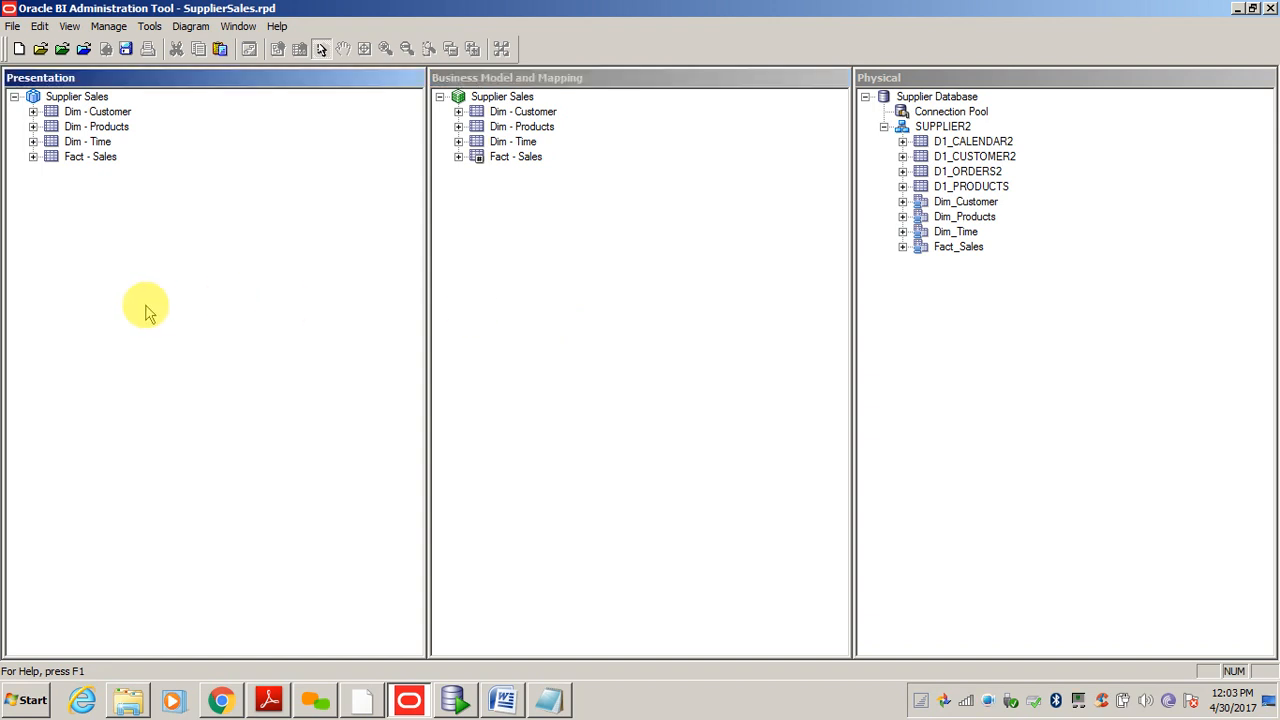
- Run the global consistency check with Ctrl+K, accept the no-errors result, and save SupplierSales.rpd
key("ctrl+k")
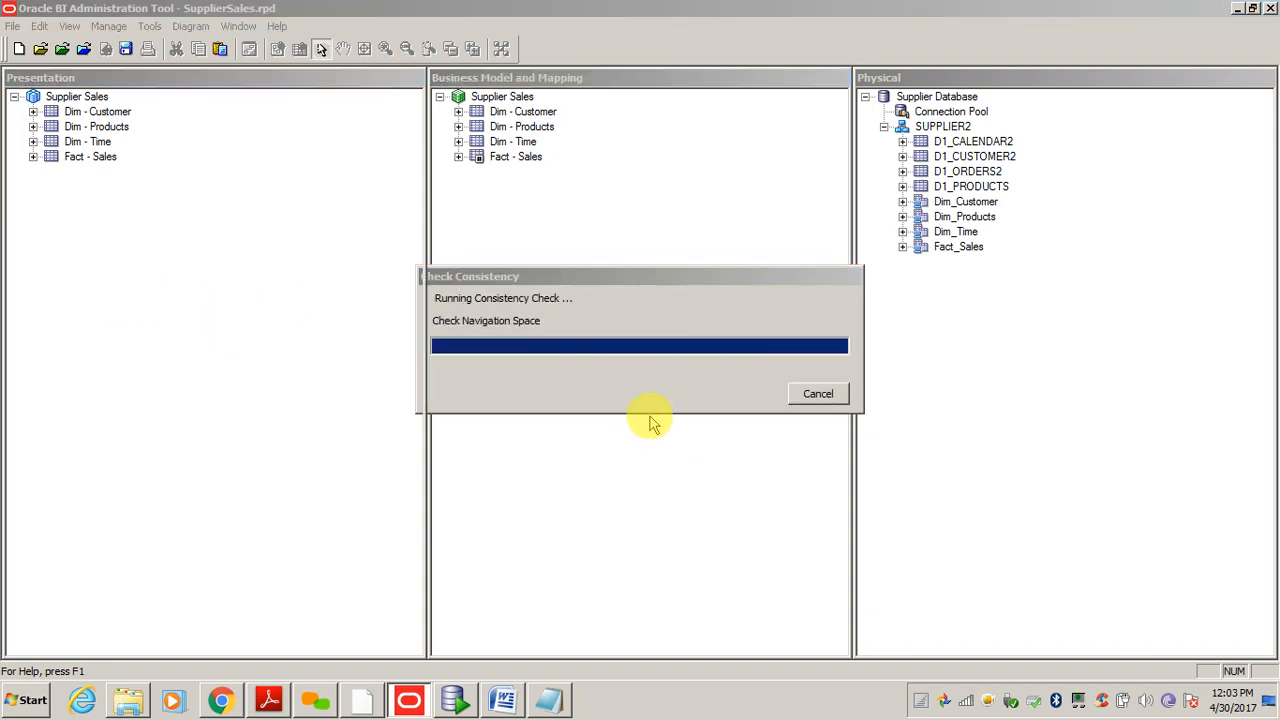
left_click(789, 385)
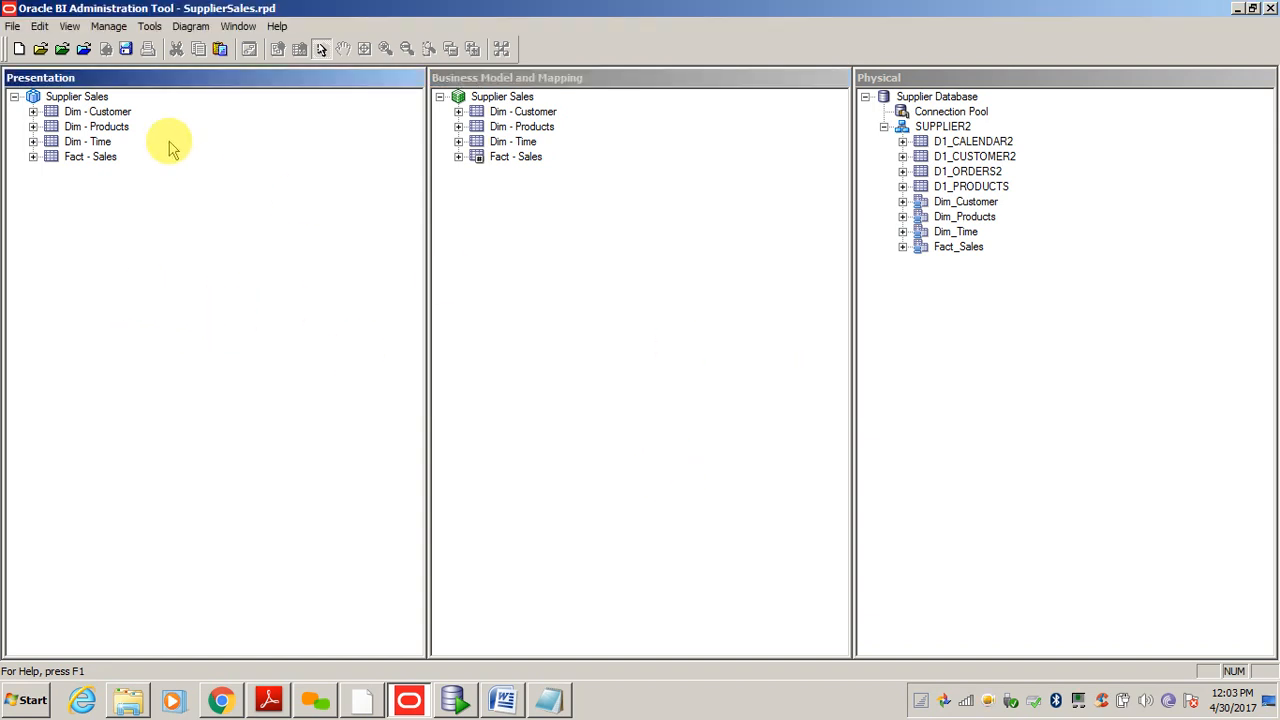
left_click(126, 50)
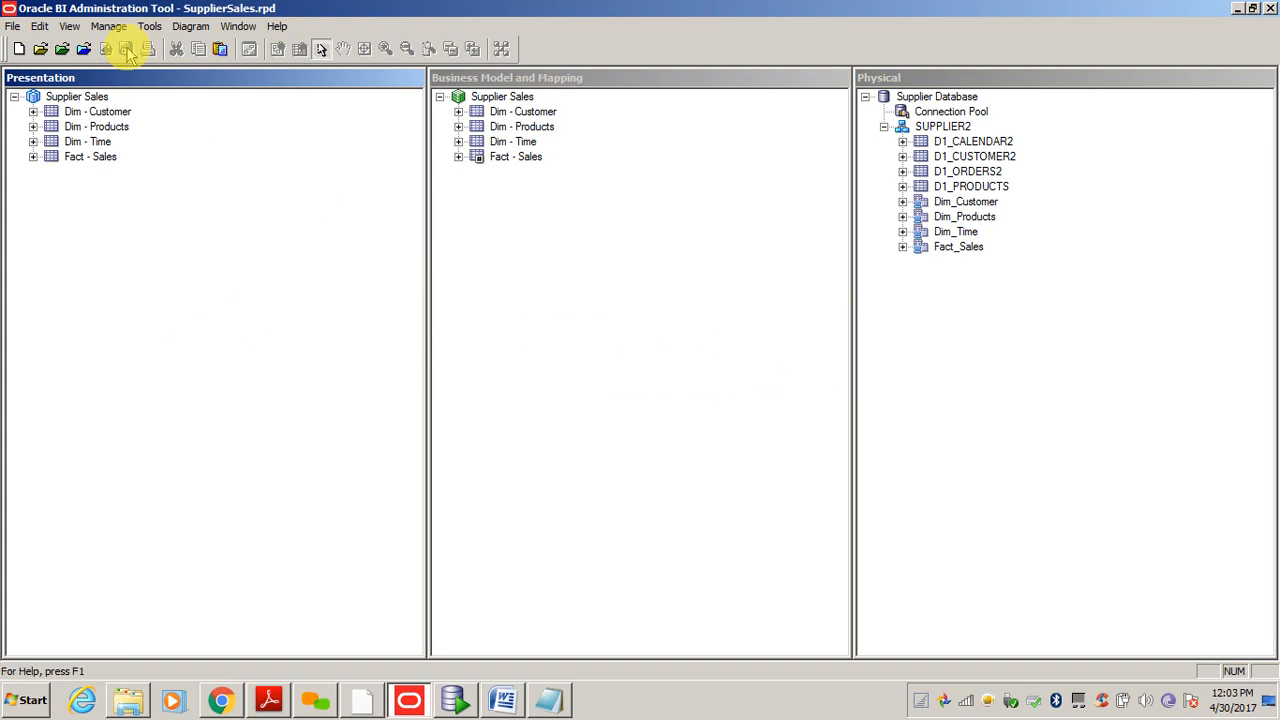
- Switch between the three layer panes, ending in the Business Model and Mapping pane
left_click(593, 370)
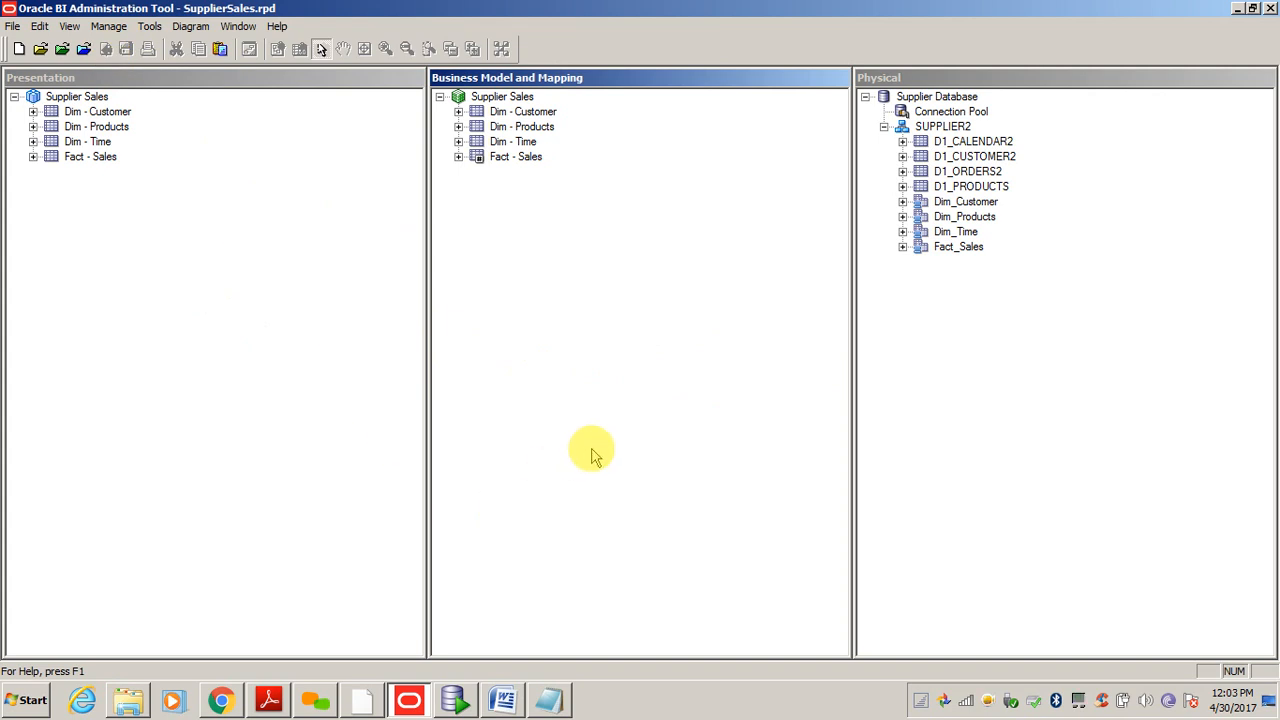
left_click(346, 352)
left_click(807, 369)
left_click(1034, 407)
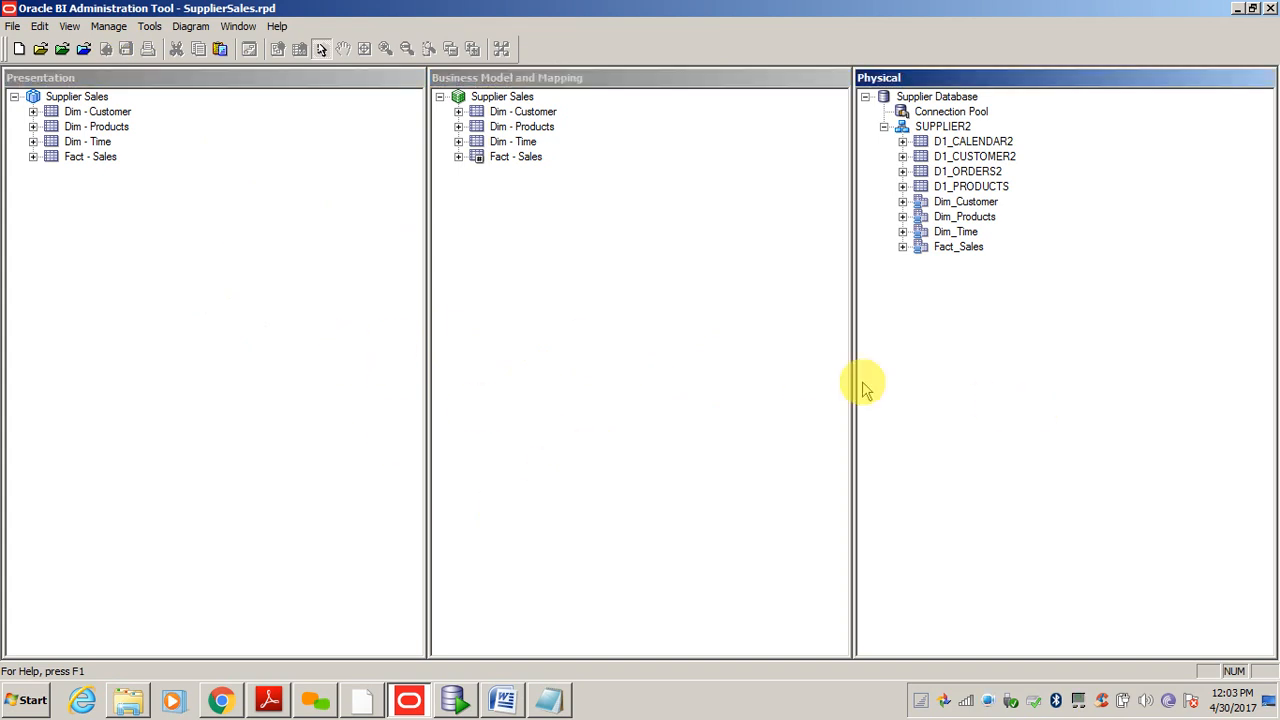
left_click(703, 345)
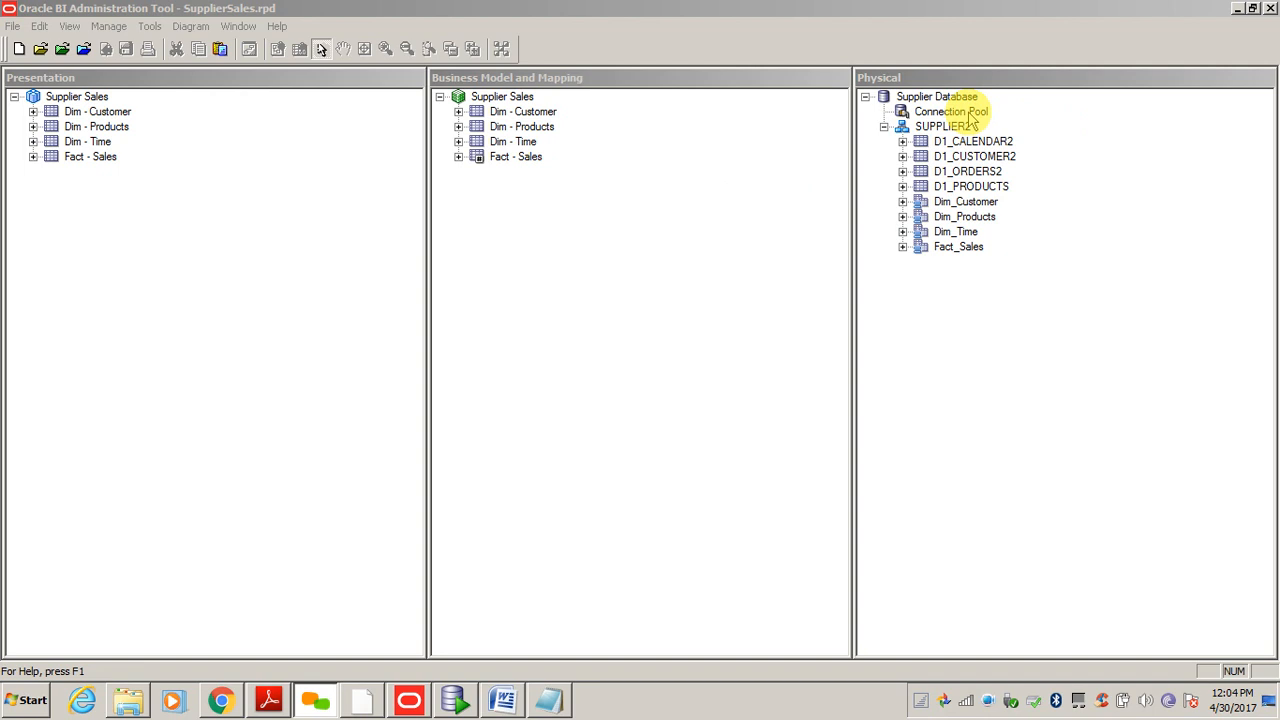
right_click(971, 119)
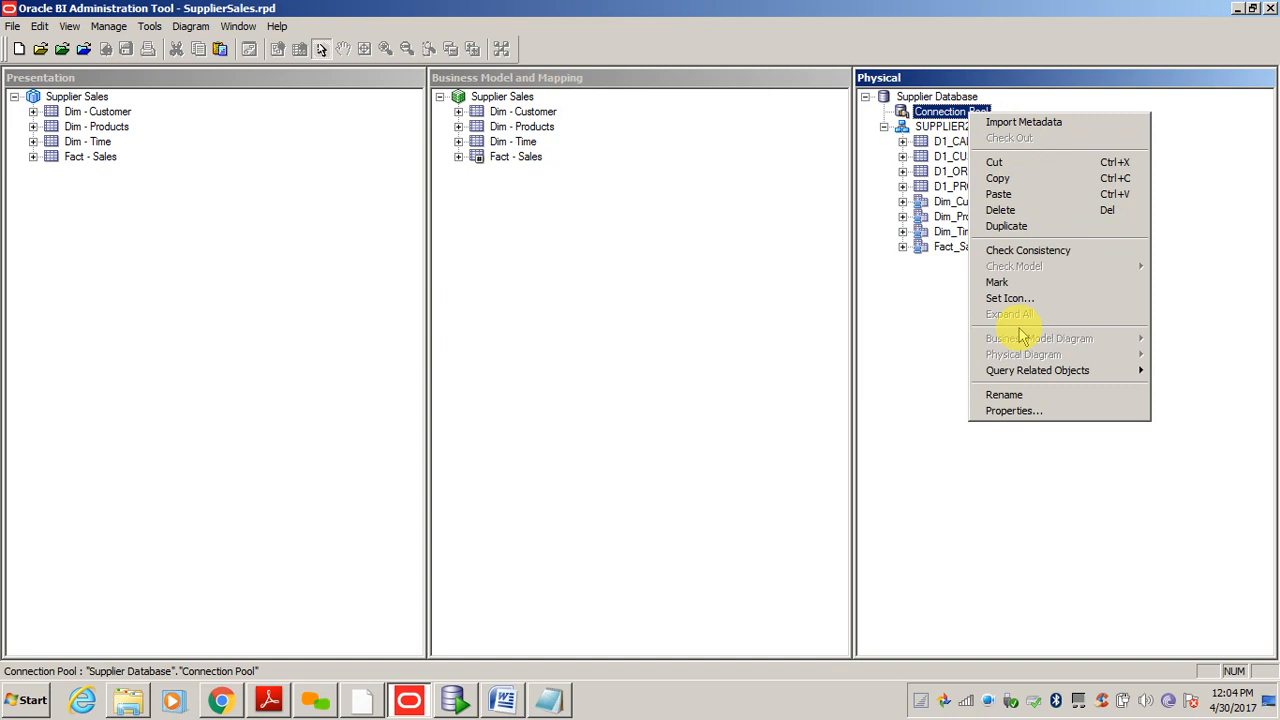
left_click(1014, 411)
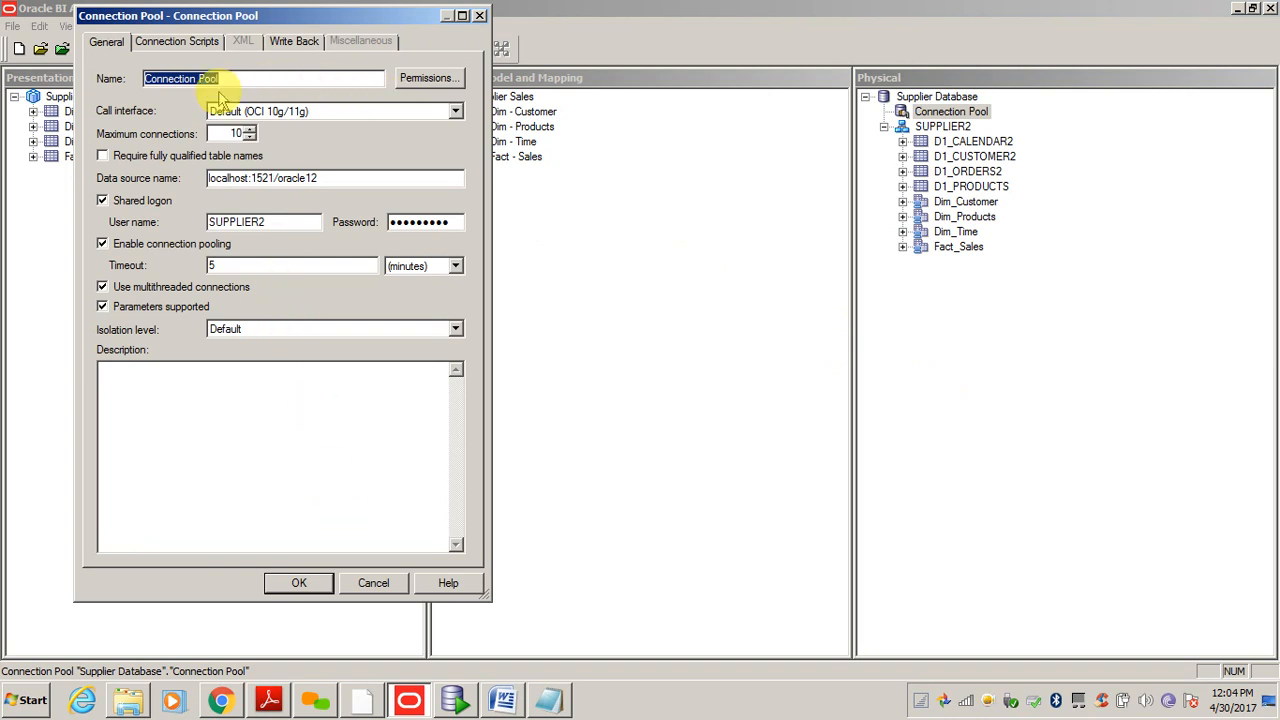
left_click(168, 48)
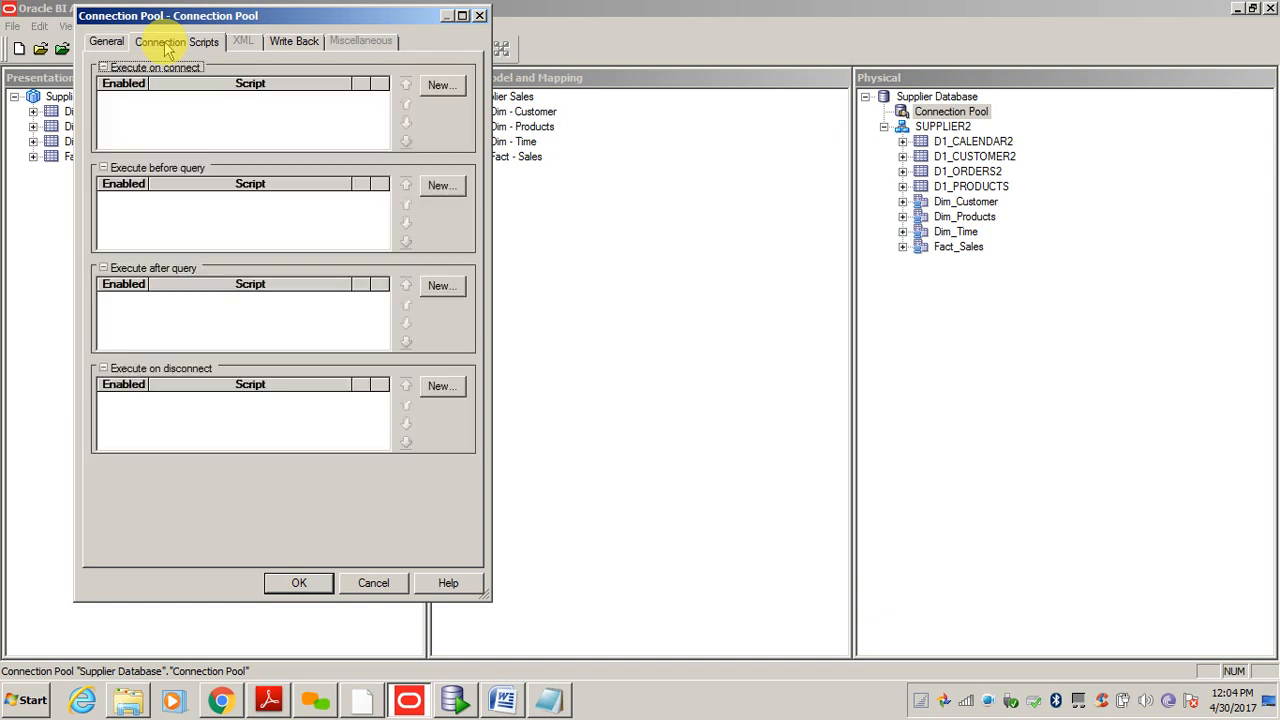
left_click(292, 45)
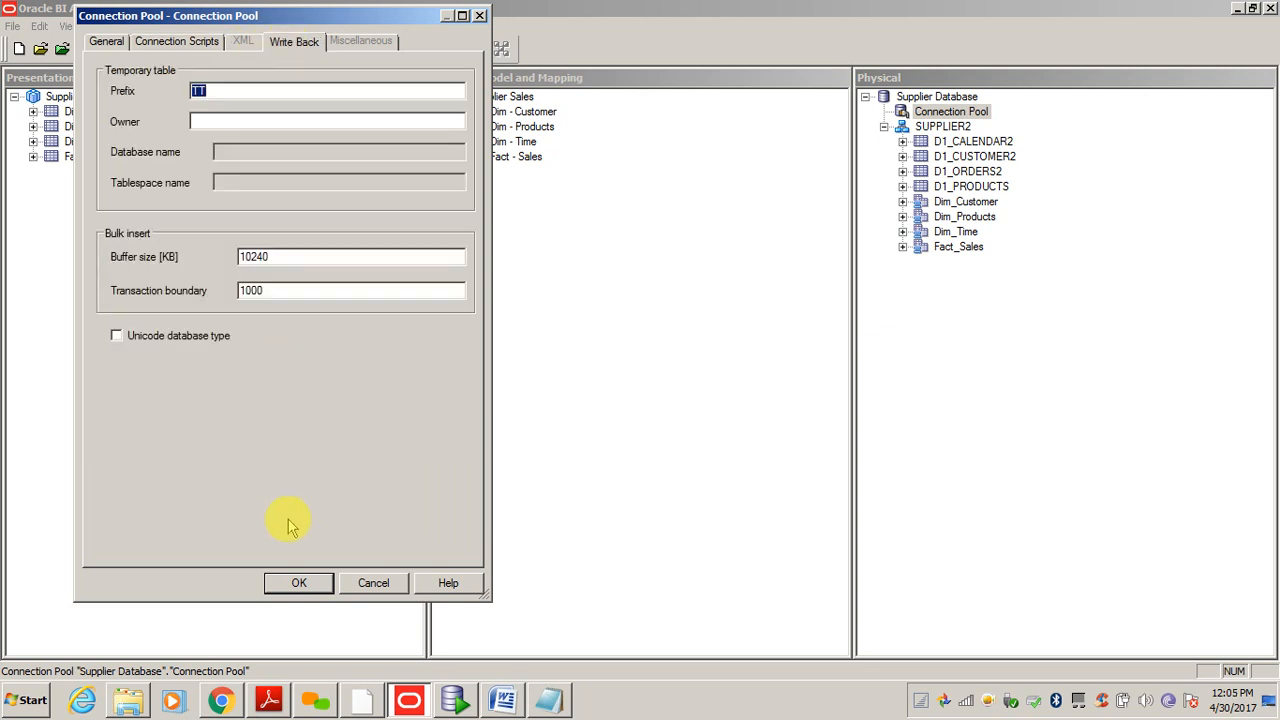
left_click(368, 586)
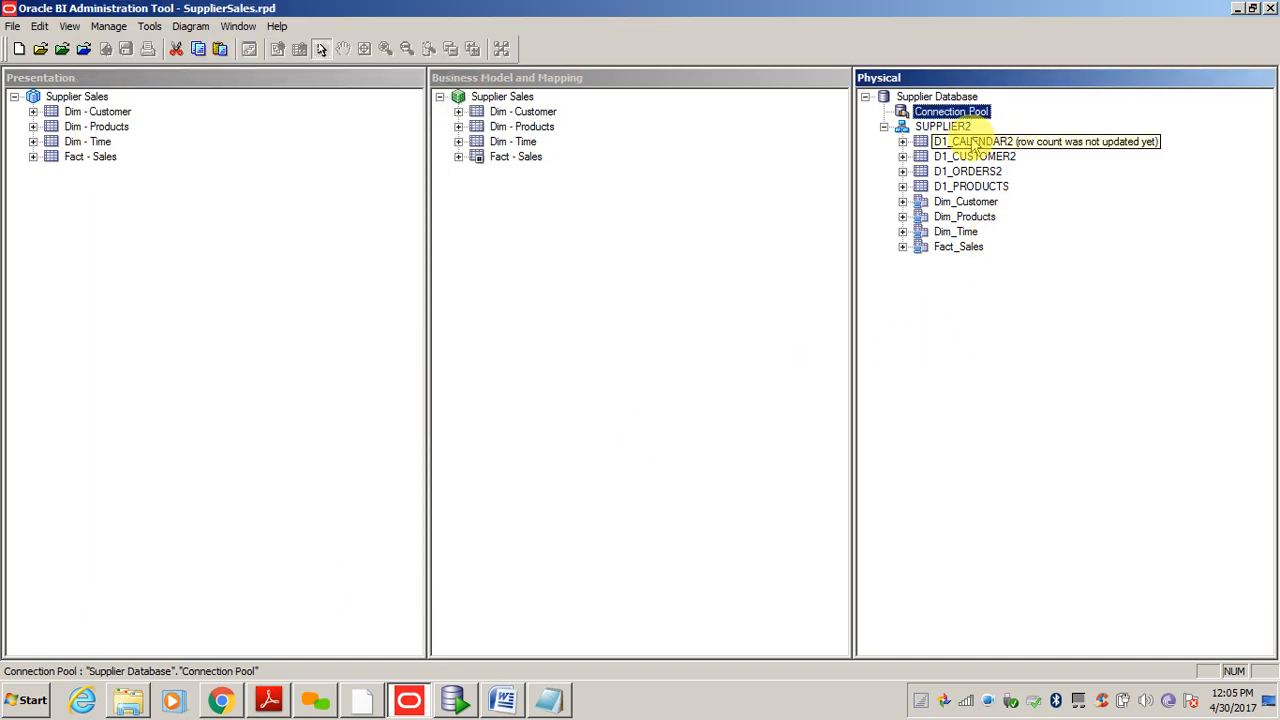
right_click(975, 146)
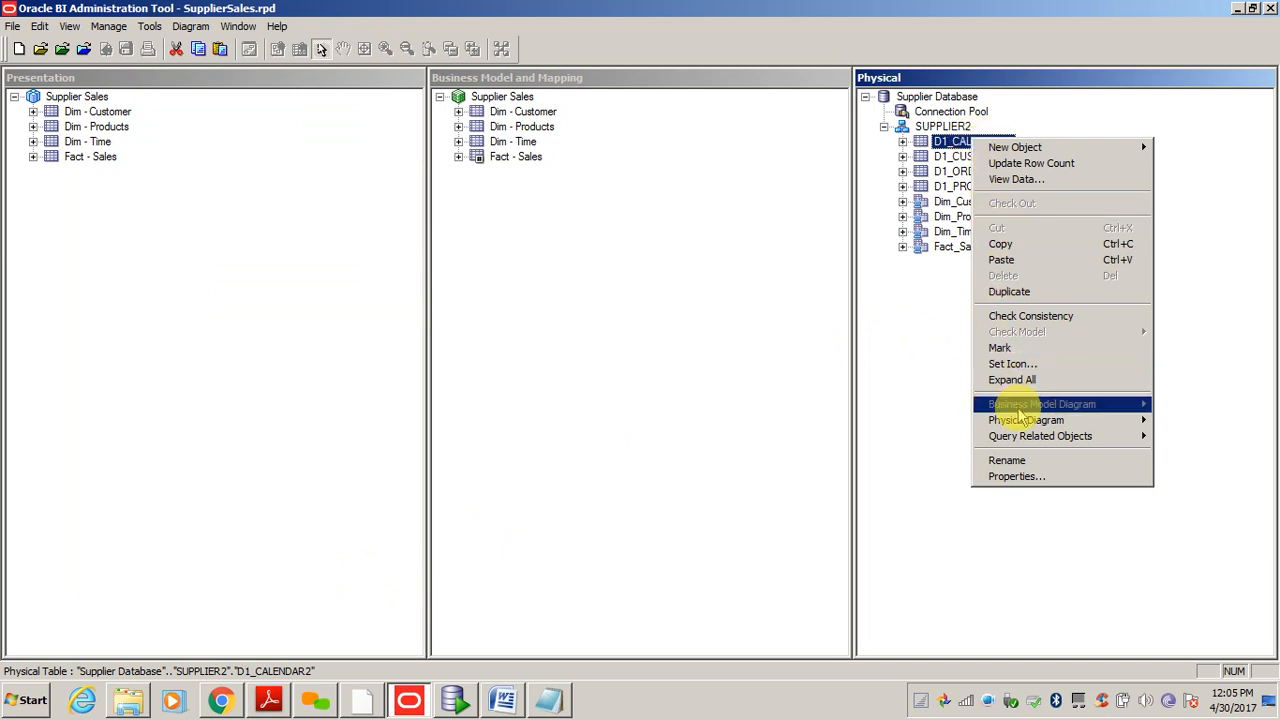
mouse_move(1016, 424)
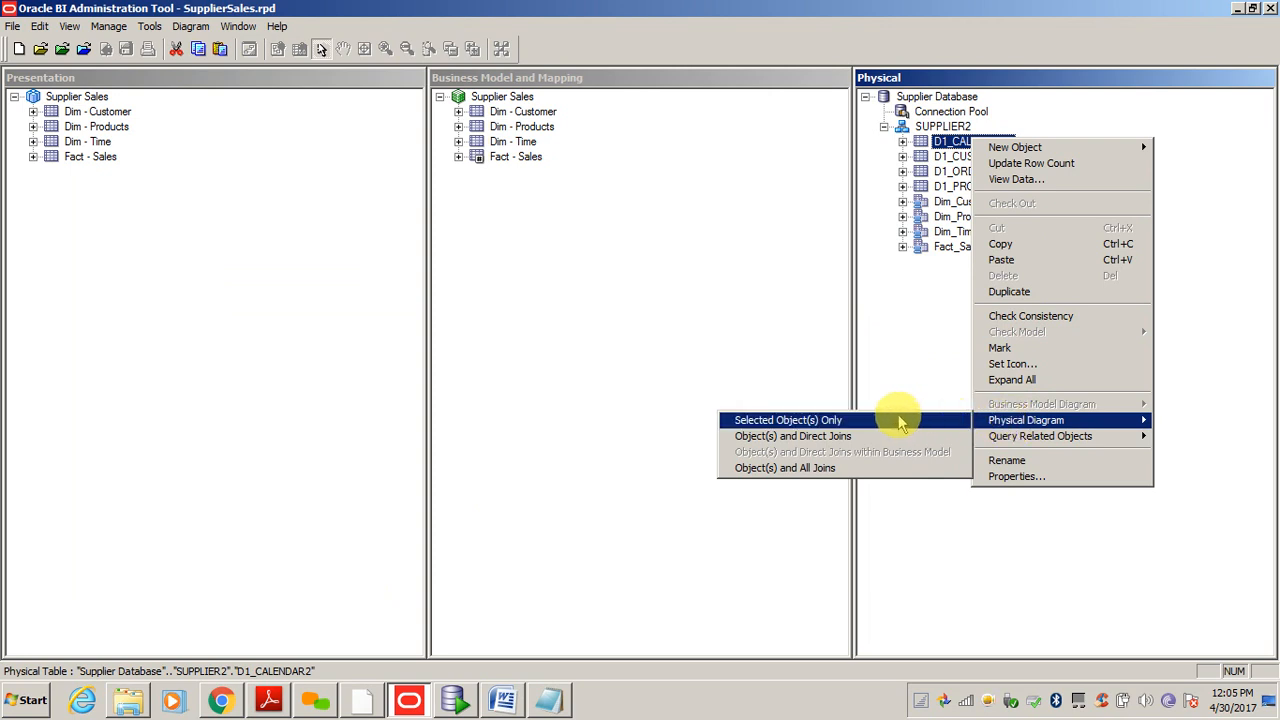
left_click(803, 441)
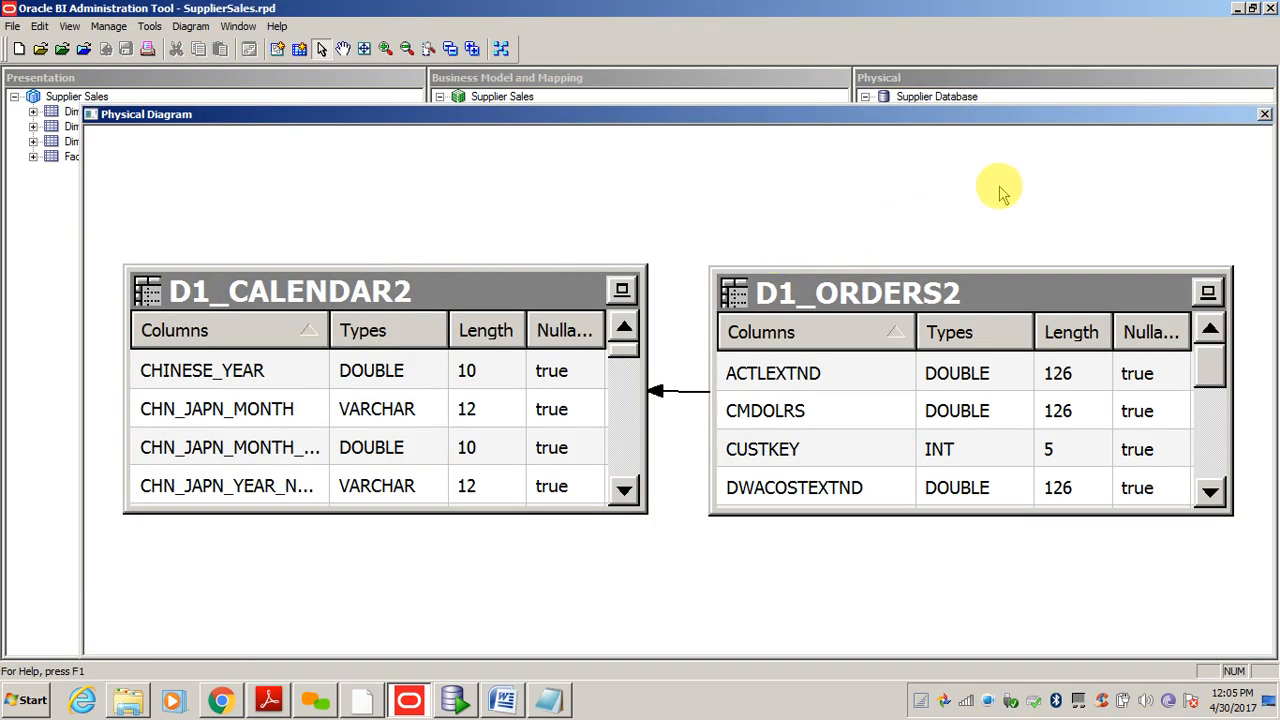
left_click(1264, 117)
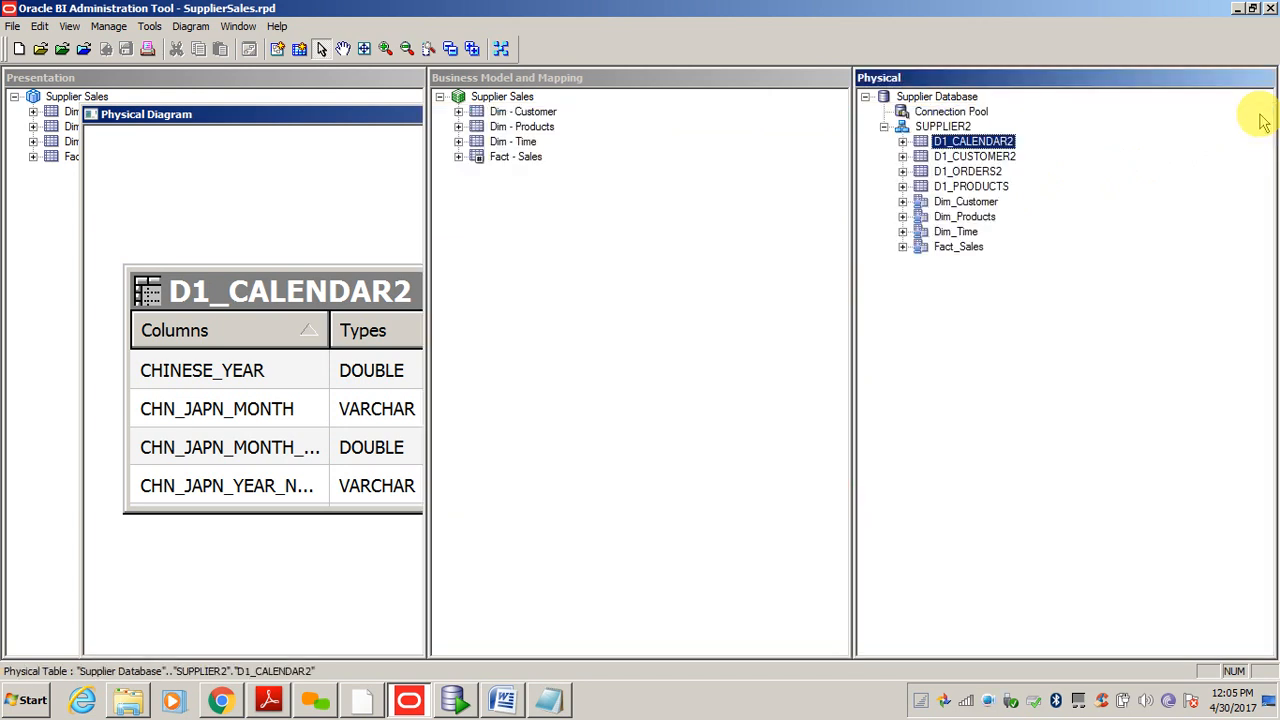
right_click(940, 128)
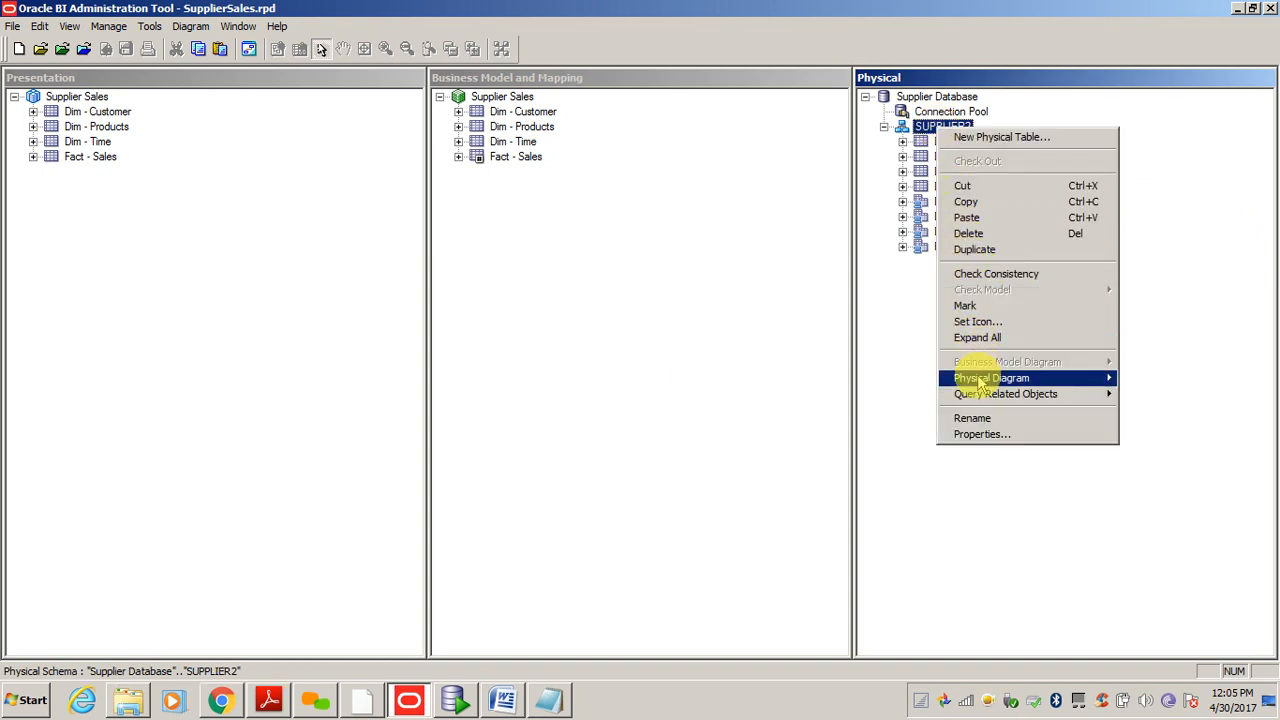
mouse_move(983, 385)
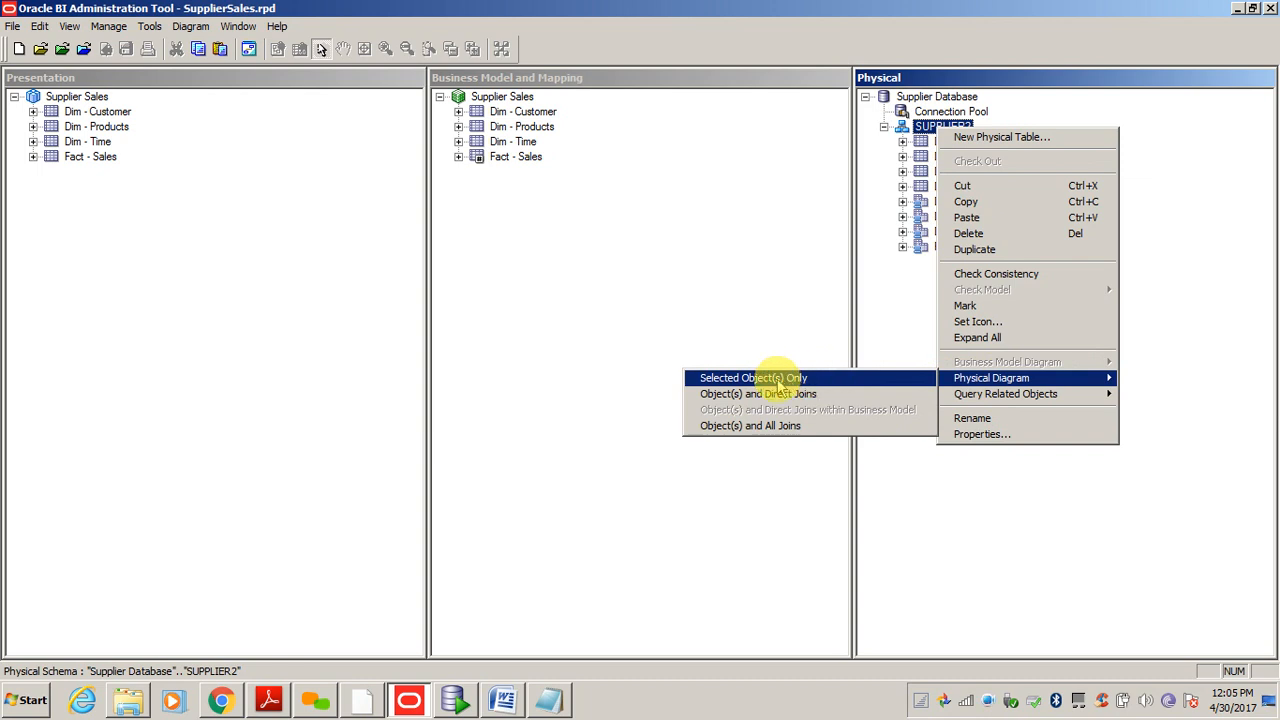
left_click(760, 428)
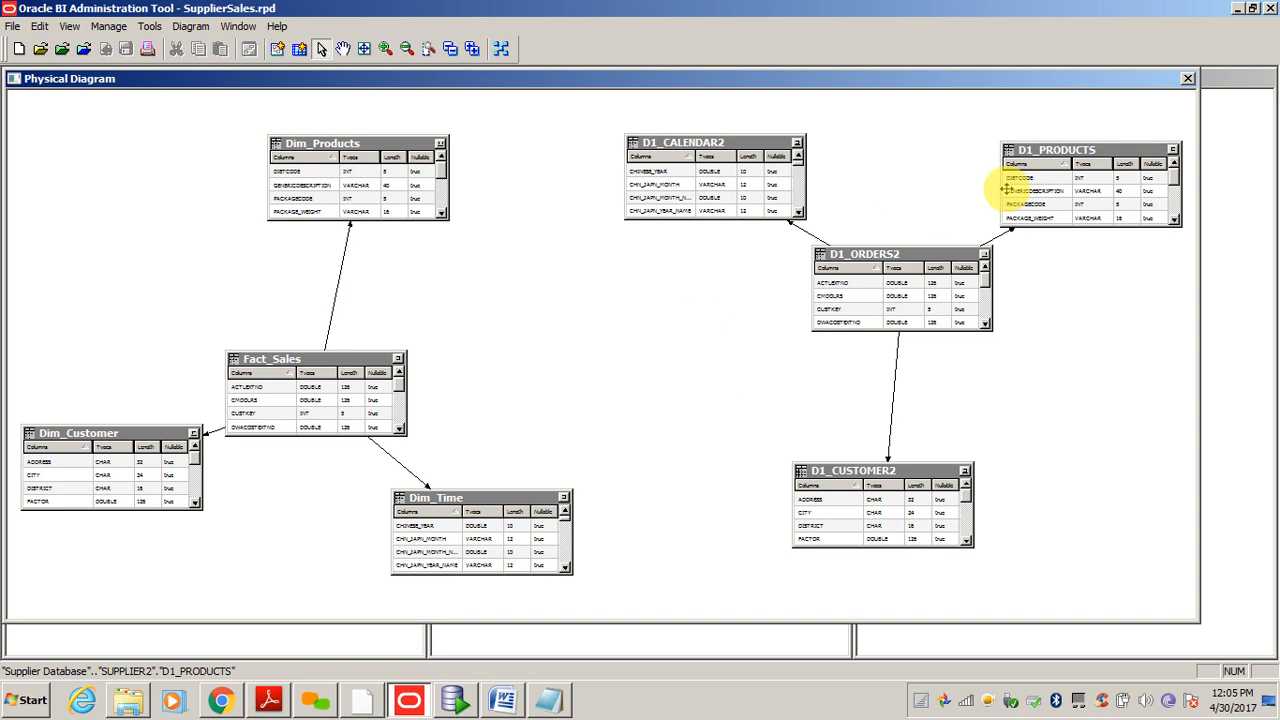
left_click(1188, 79)
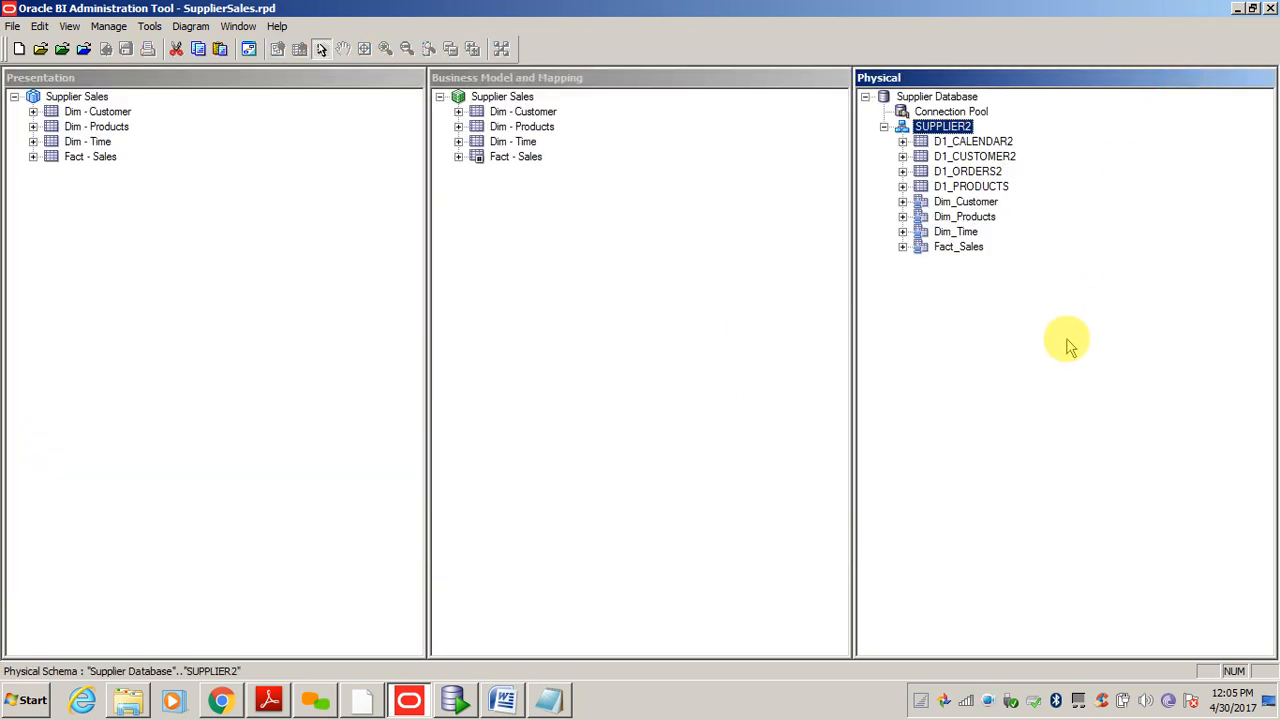
left_click(947, 207)
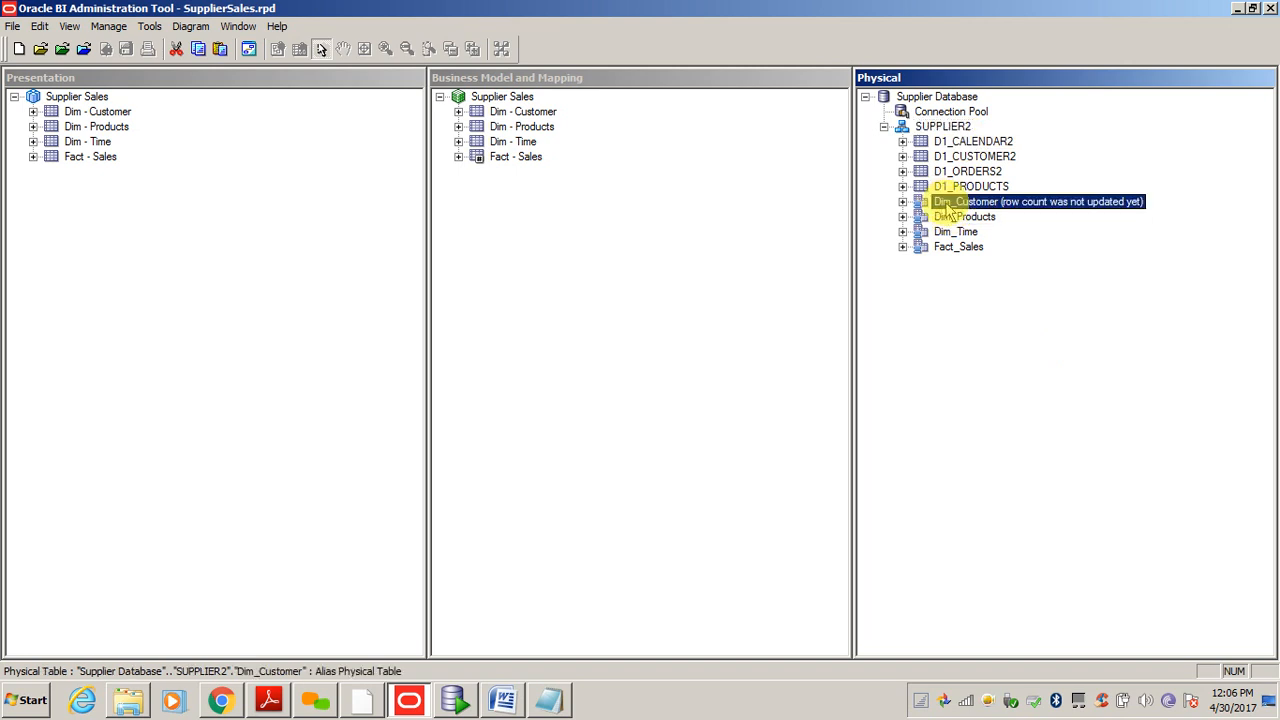
key("shift+Down")
key("shift+Down")
key("shift+Down")
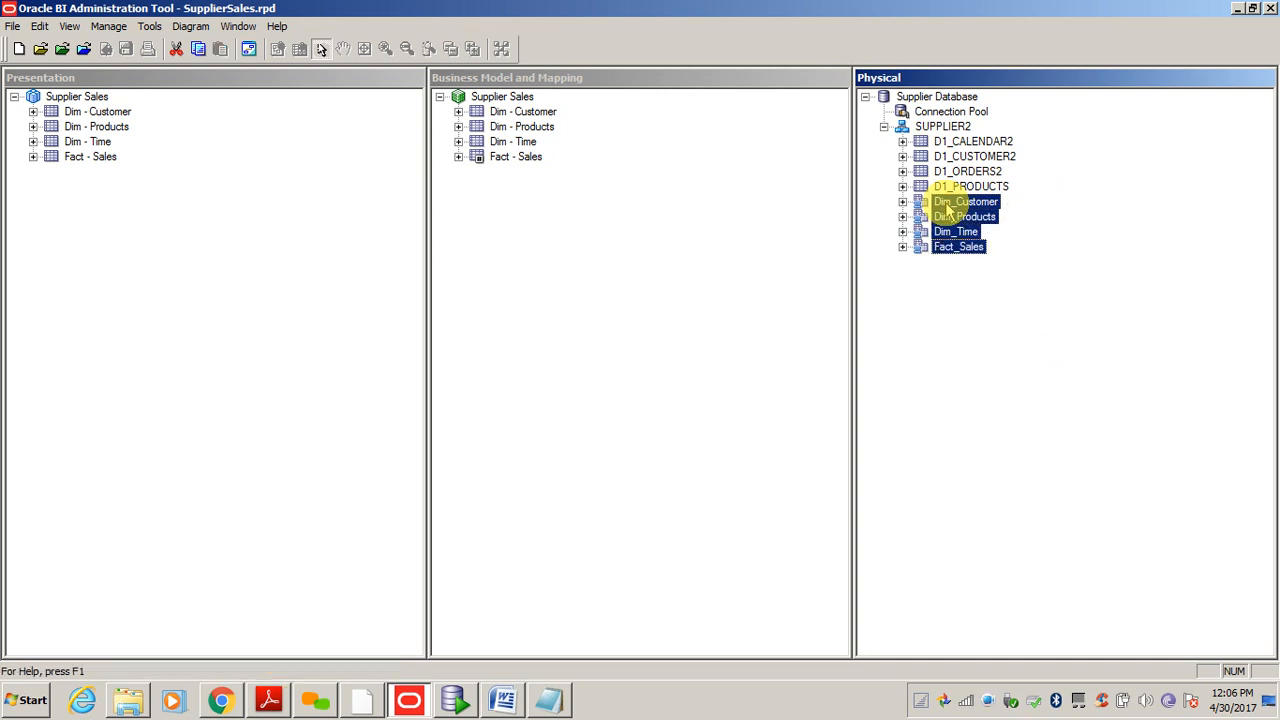
right_click(945, 203)
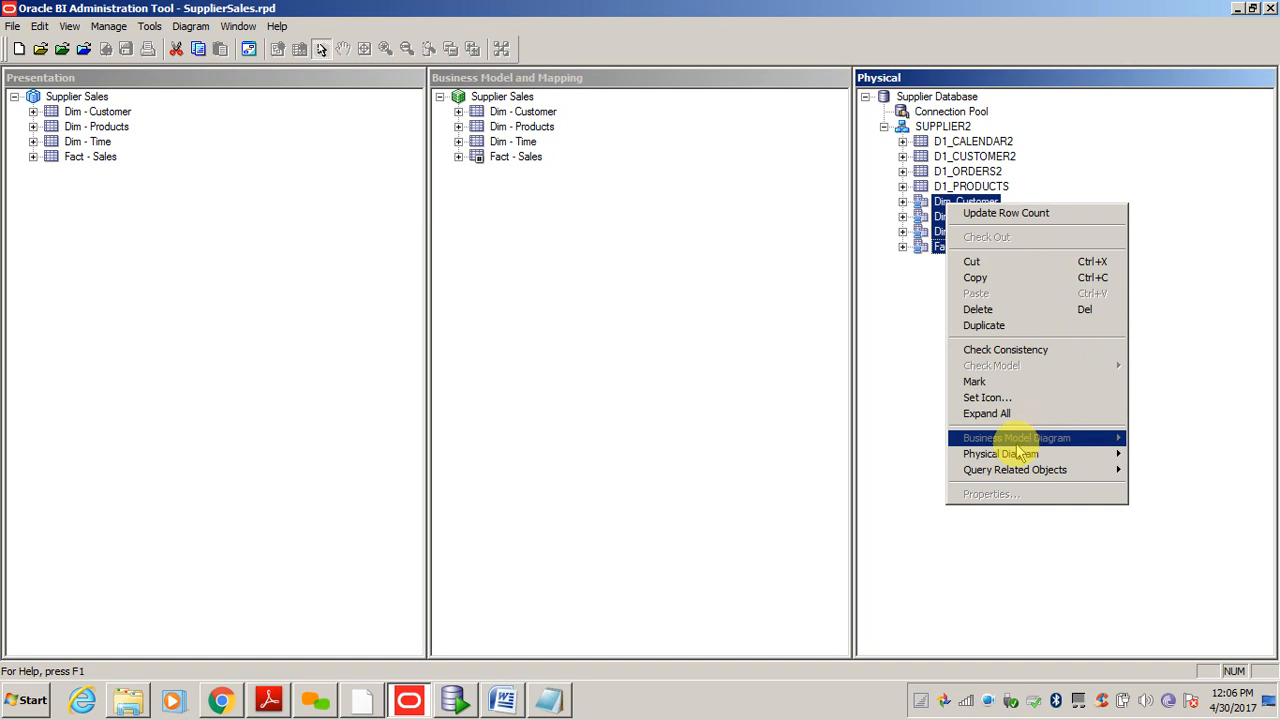
mouse_move(1004, 460)
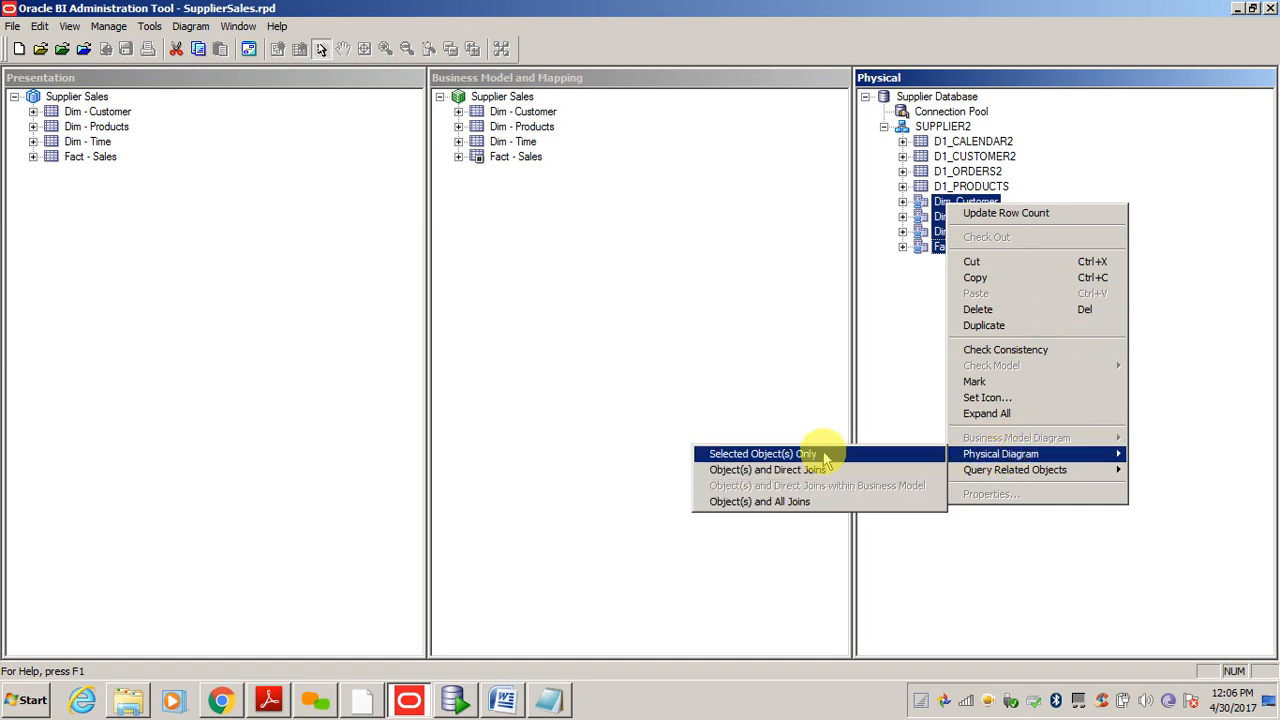
left_click(763, 471)
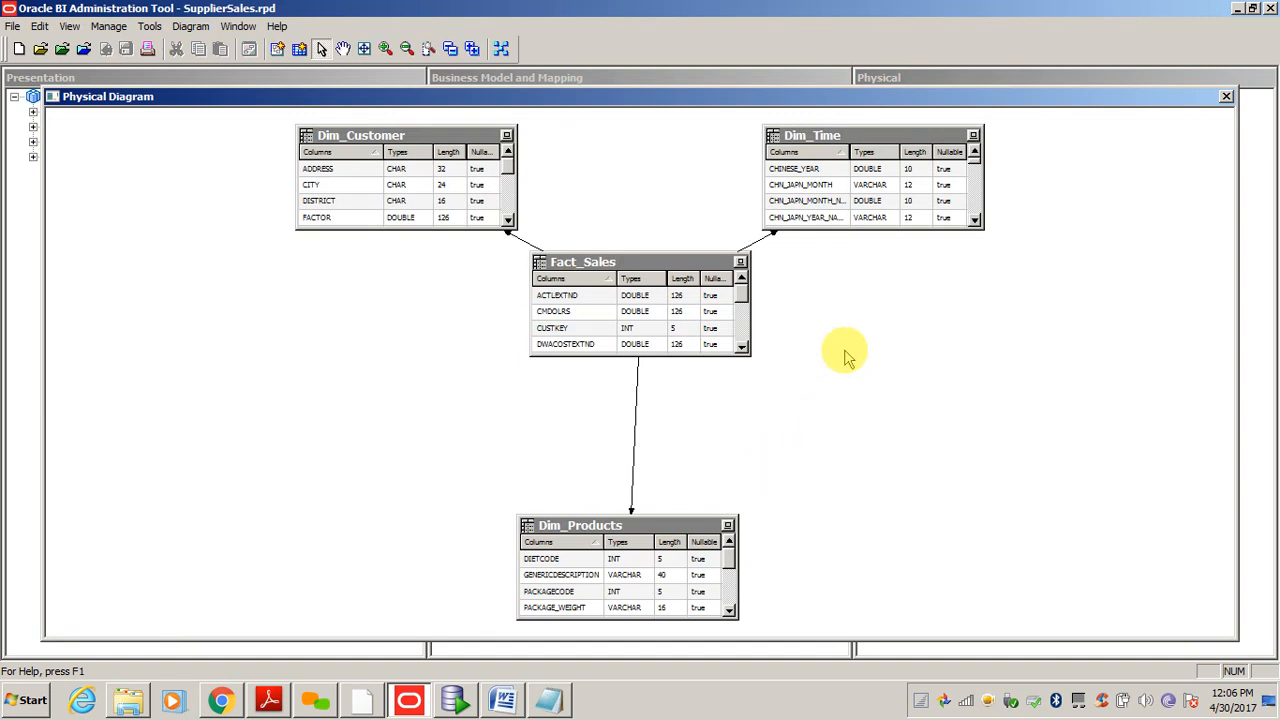
left_click(1227, 97)
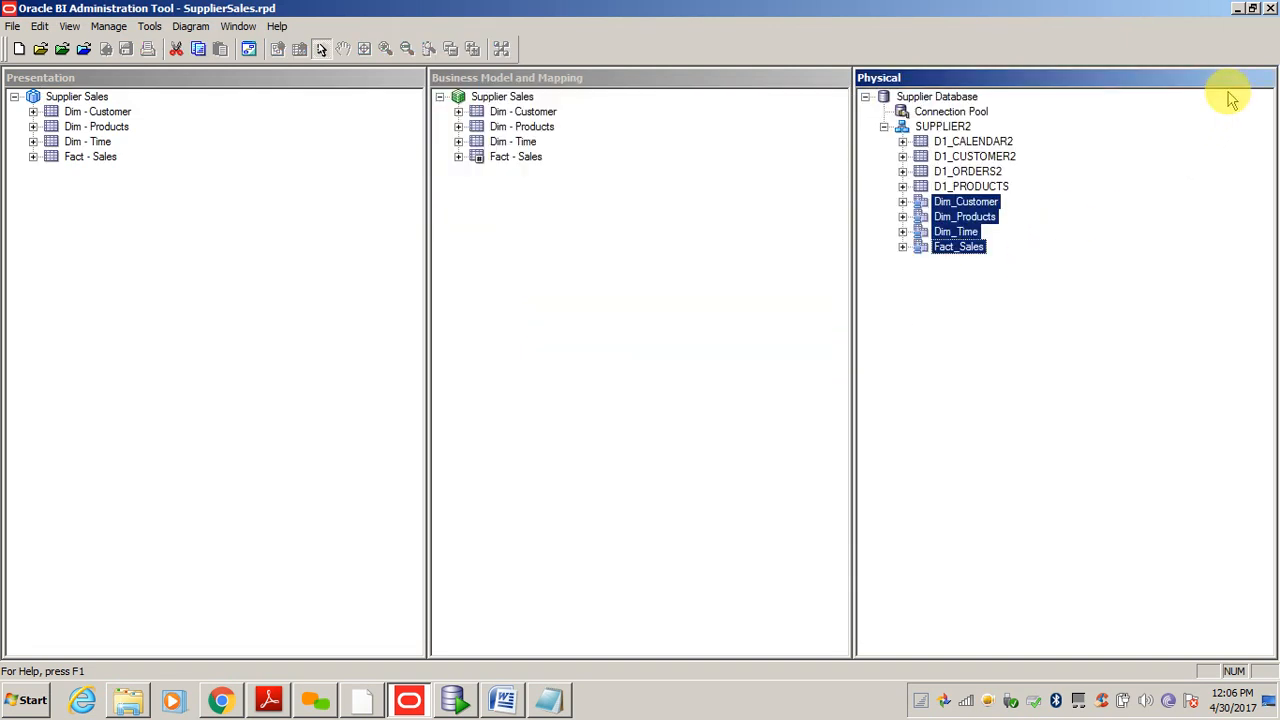
right_click(505, 98)
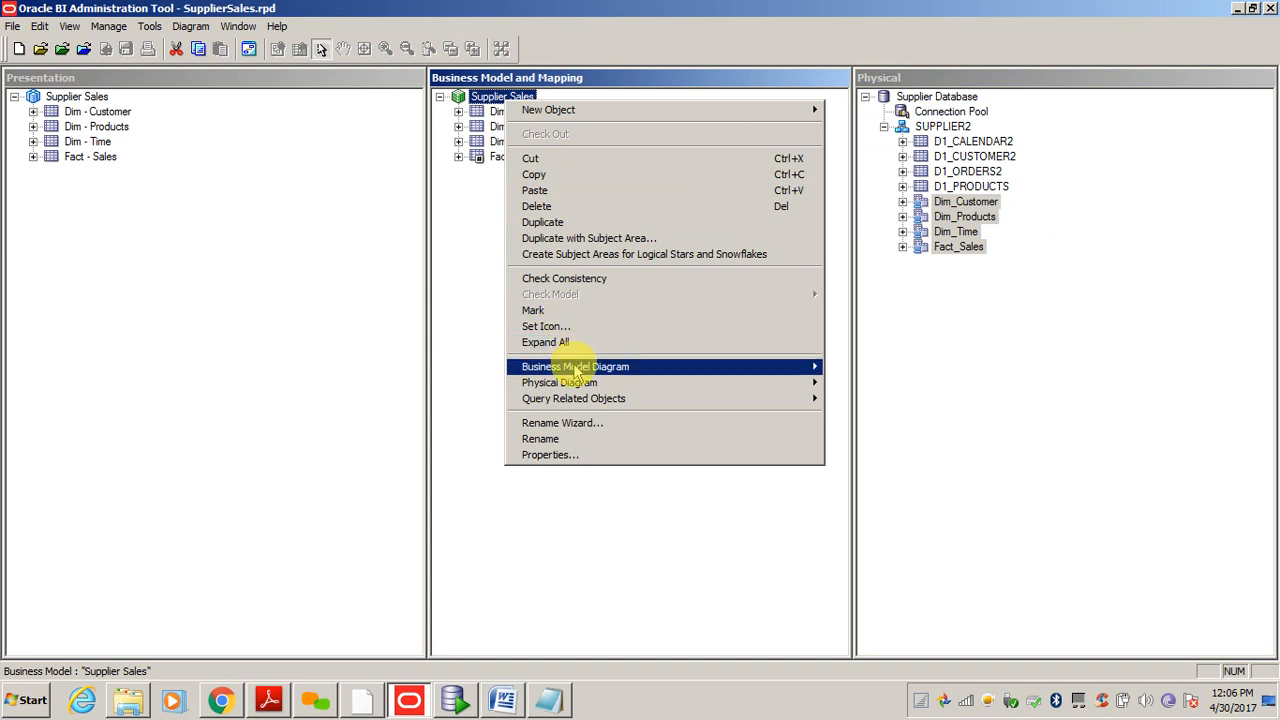
mouse_move(577, 373)
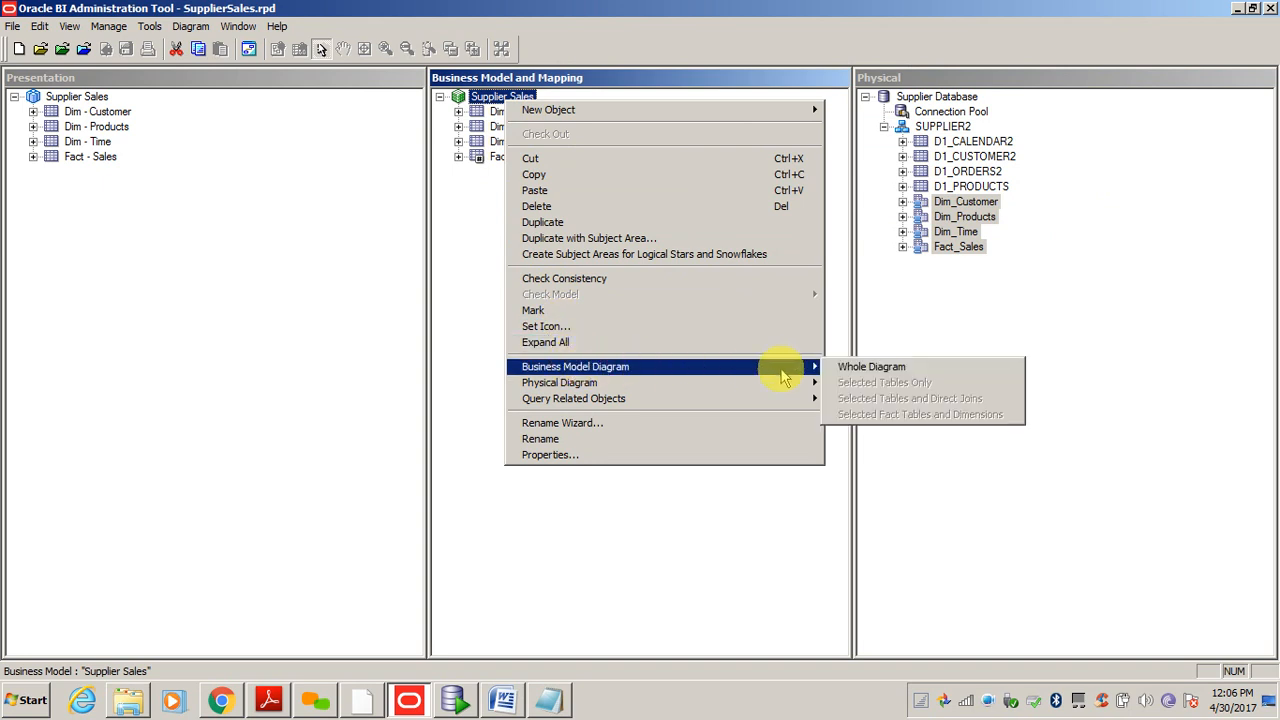
left_click(868, 368)
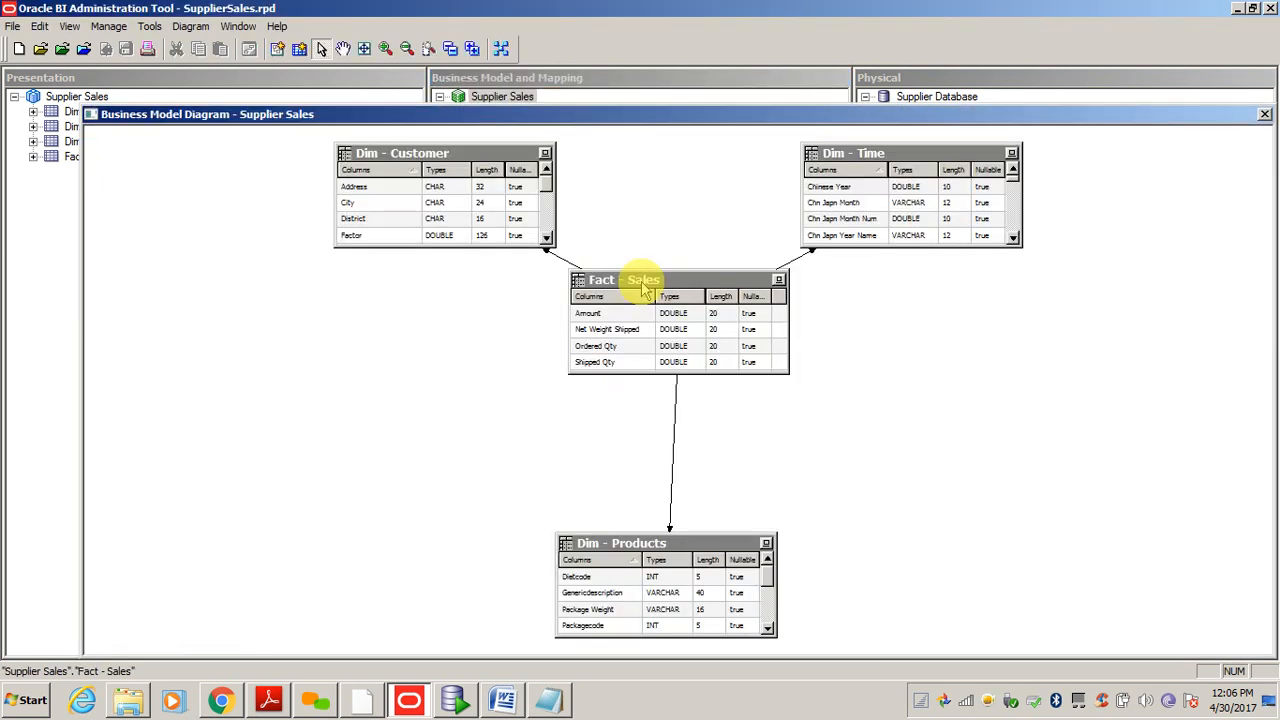
left_click(1265, 116)
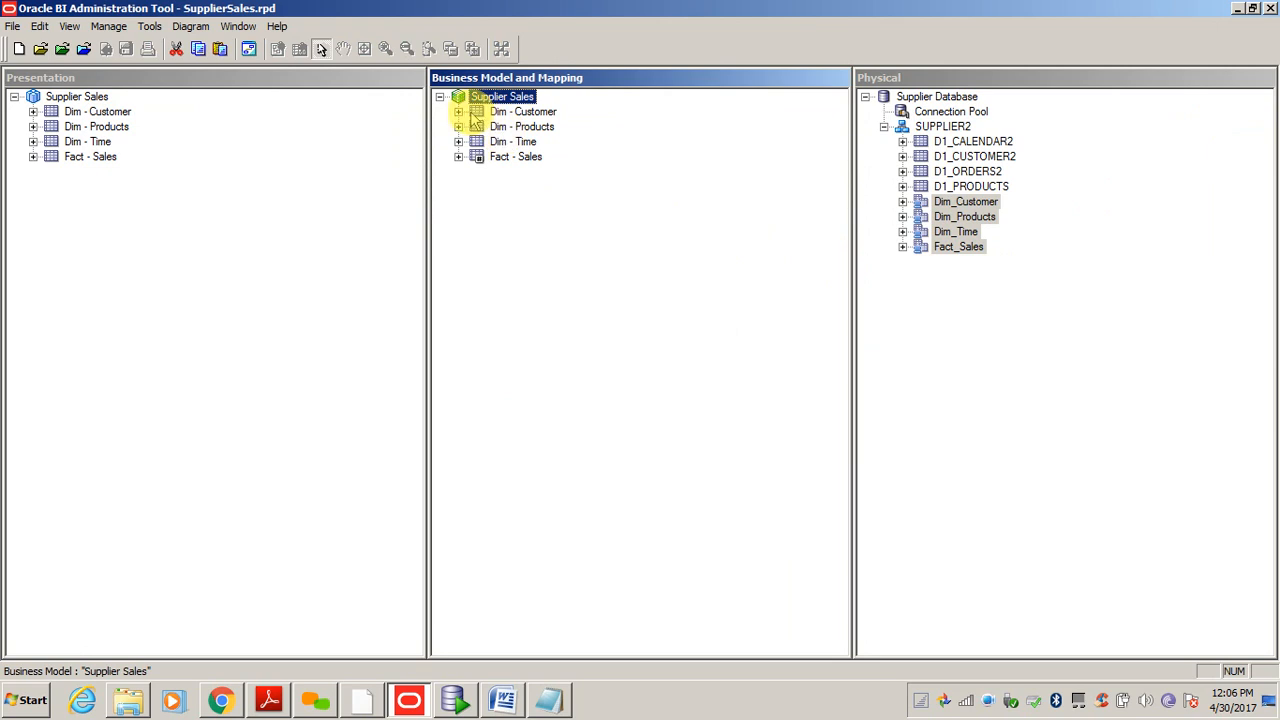
- Expand Dim - Customer and select its Dim_Customer logical table source
left_click(458, 111)
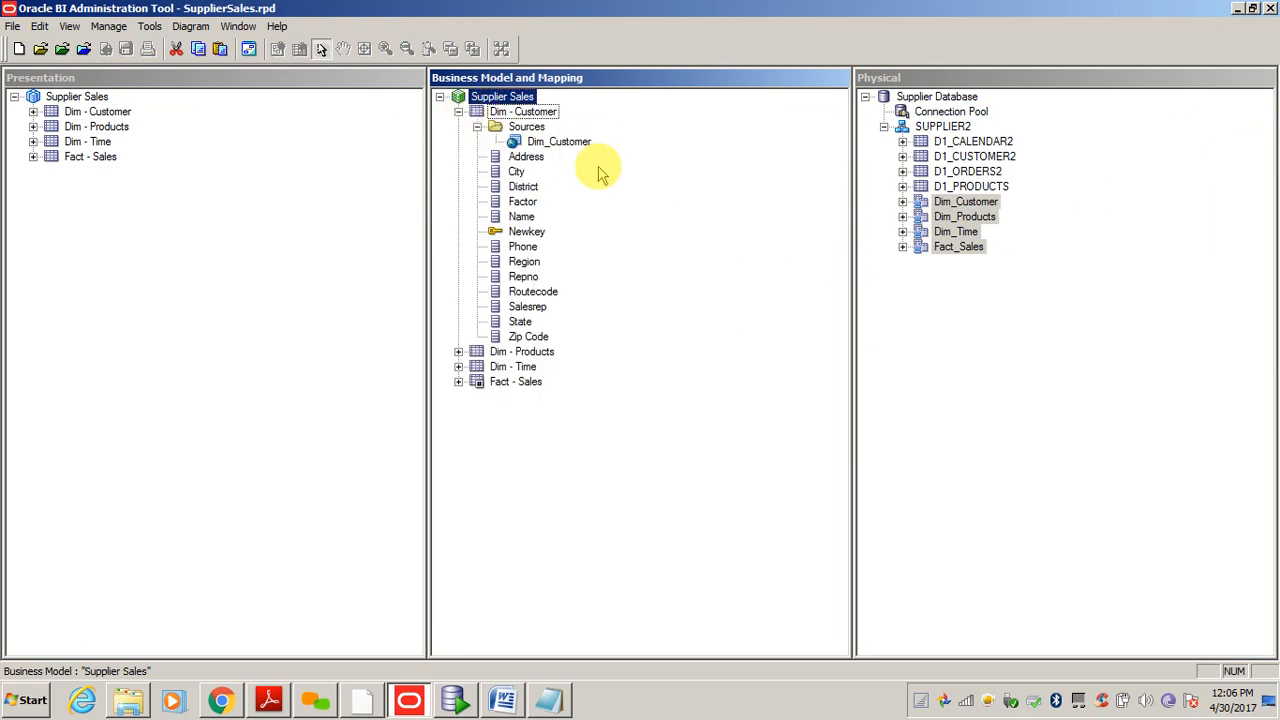
left_click(534, 129)
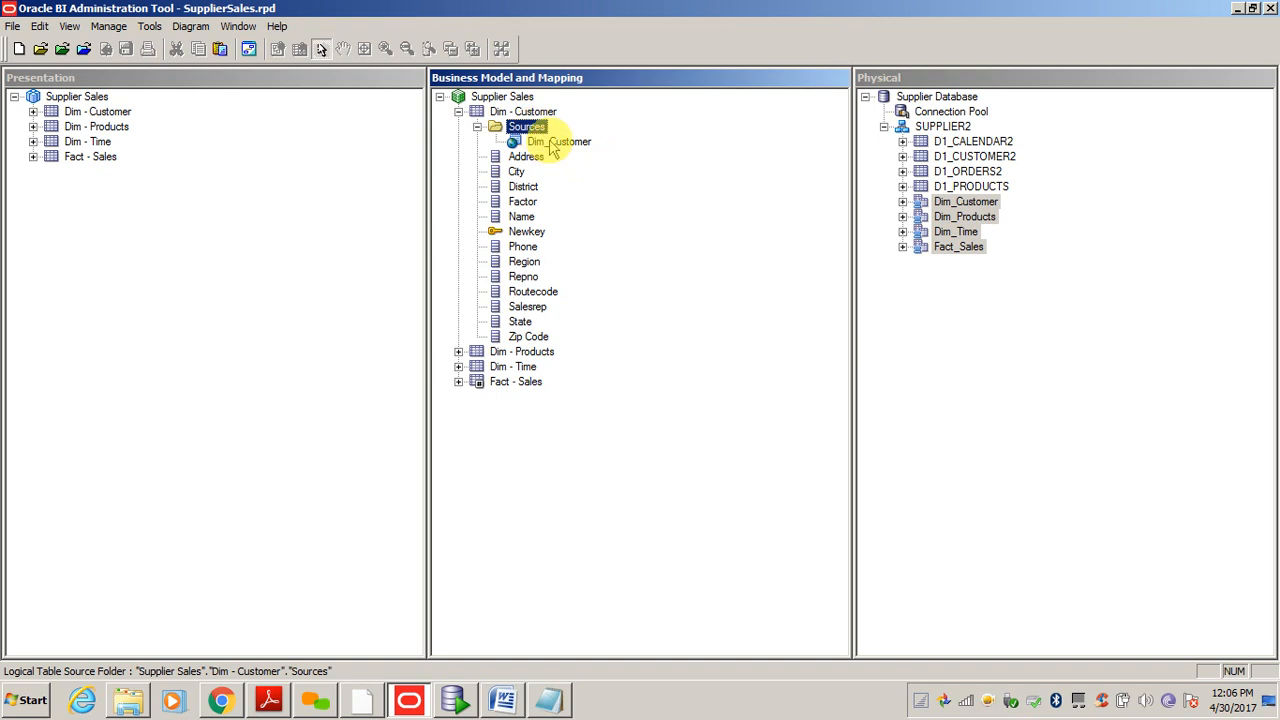
left_click(551, 143)
- Review the Dim_Customer source's Content and General properties, then cancel without changes
right_click(552, 147)
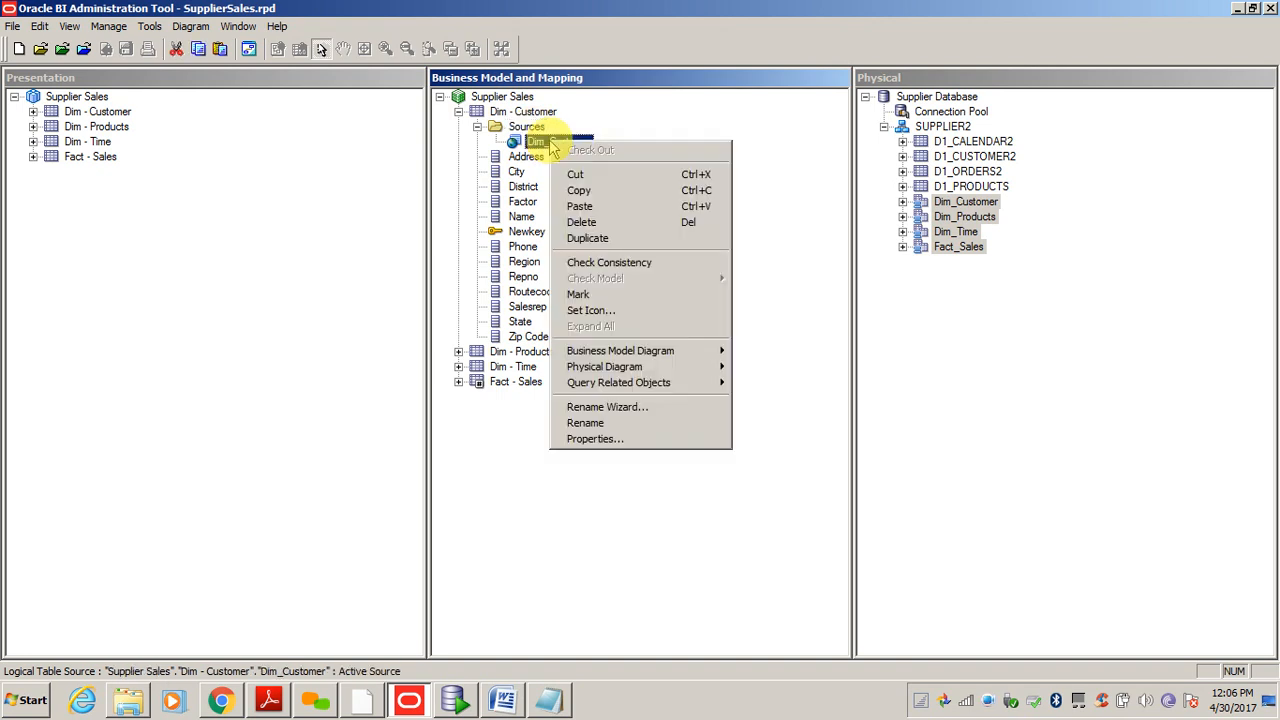
left_click(595, 439)
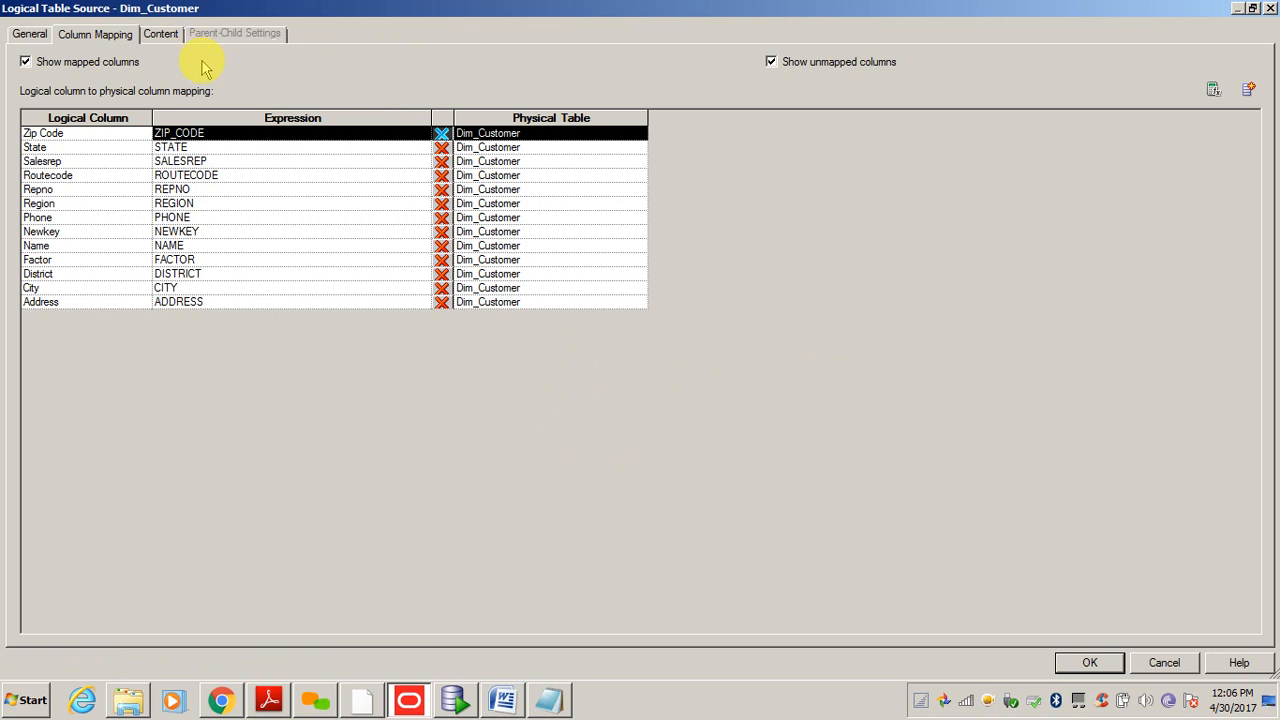
left_click(165, 36)
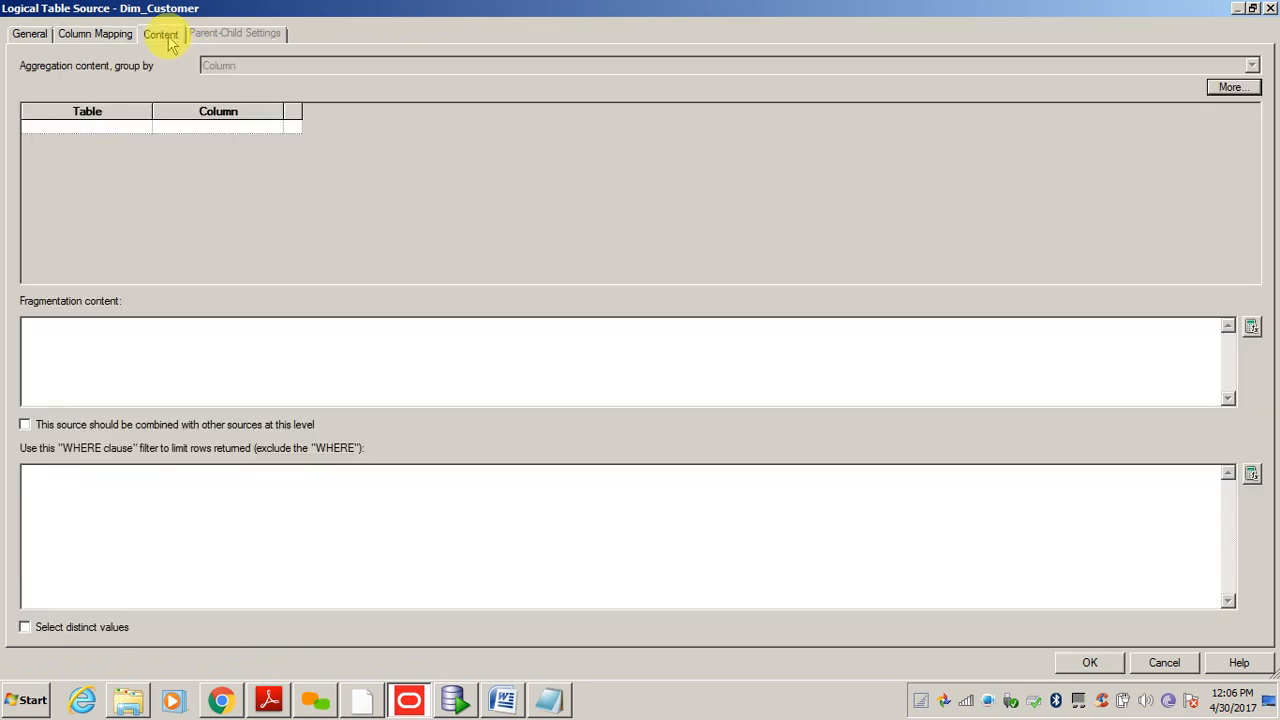
left_click(30, 34)
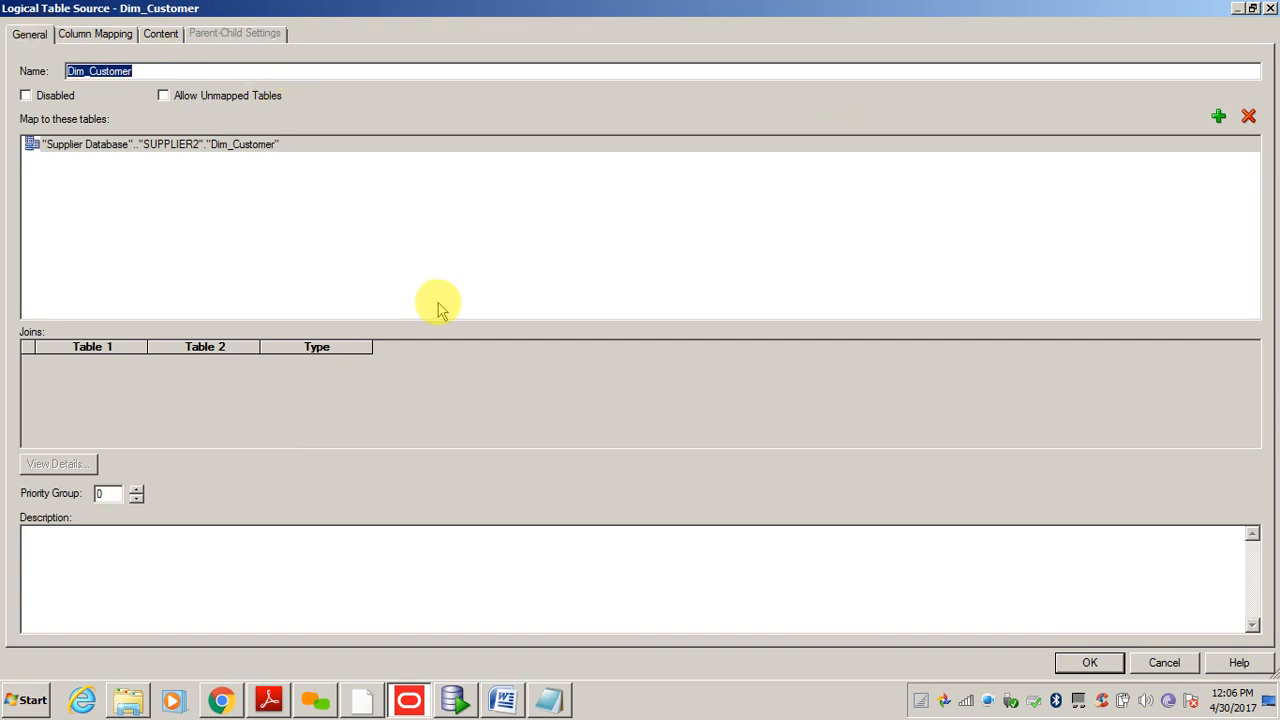
left_click(1162, 665)
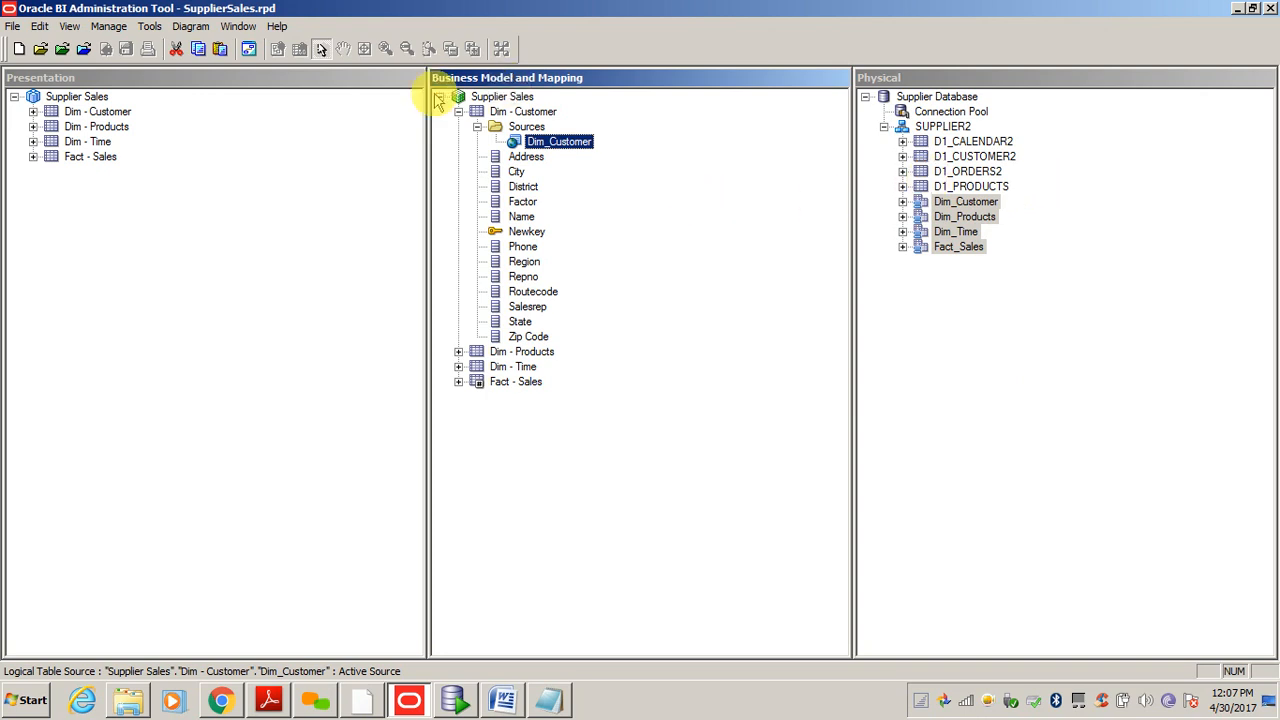
right_click(505, 99)
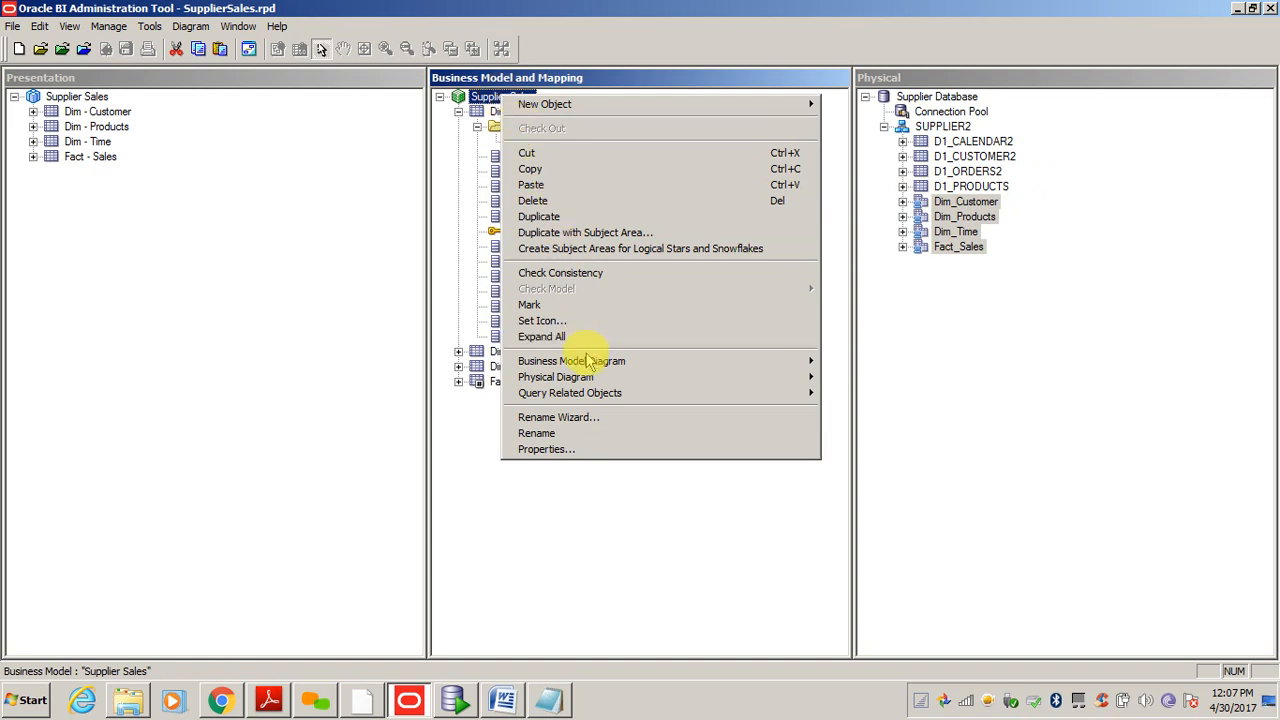
- Preview the 475 rows of D1_CALENDAR2 with View Data, then close the preview
mouse_move(588, 365)
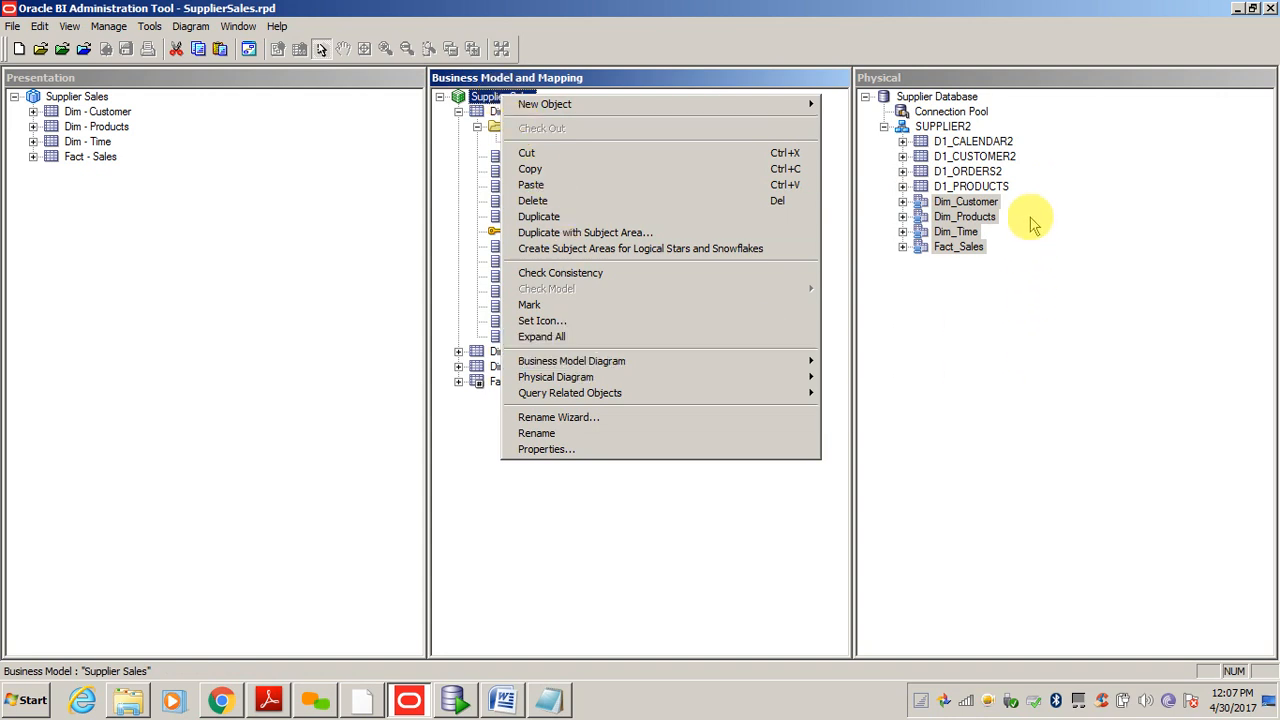
right_click(994, 143)
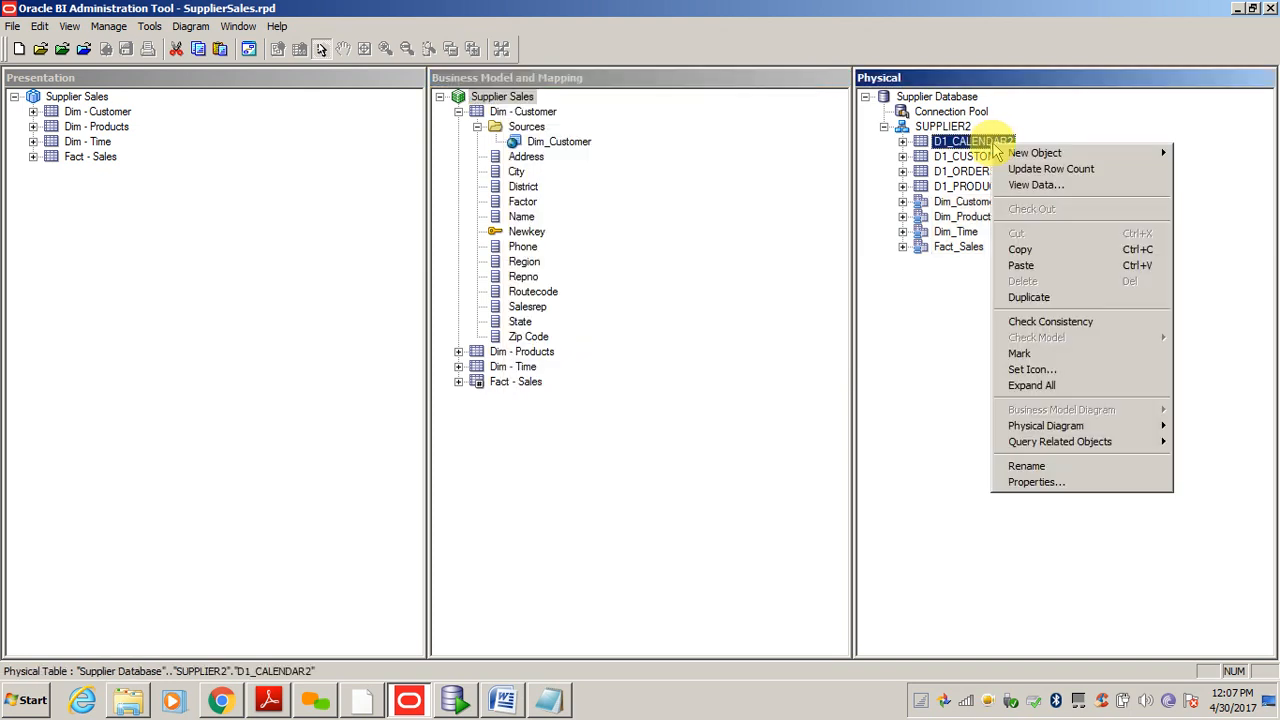
left_click(1060, 187)
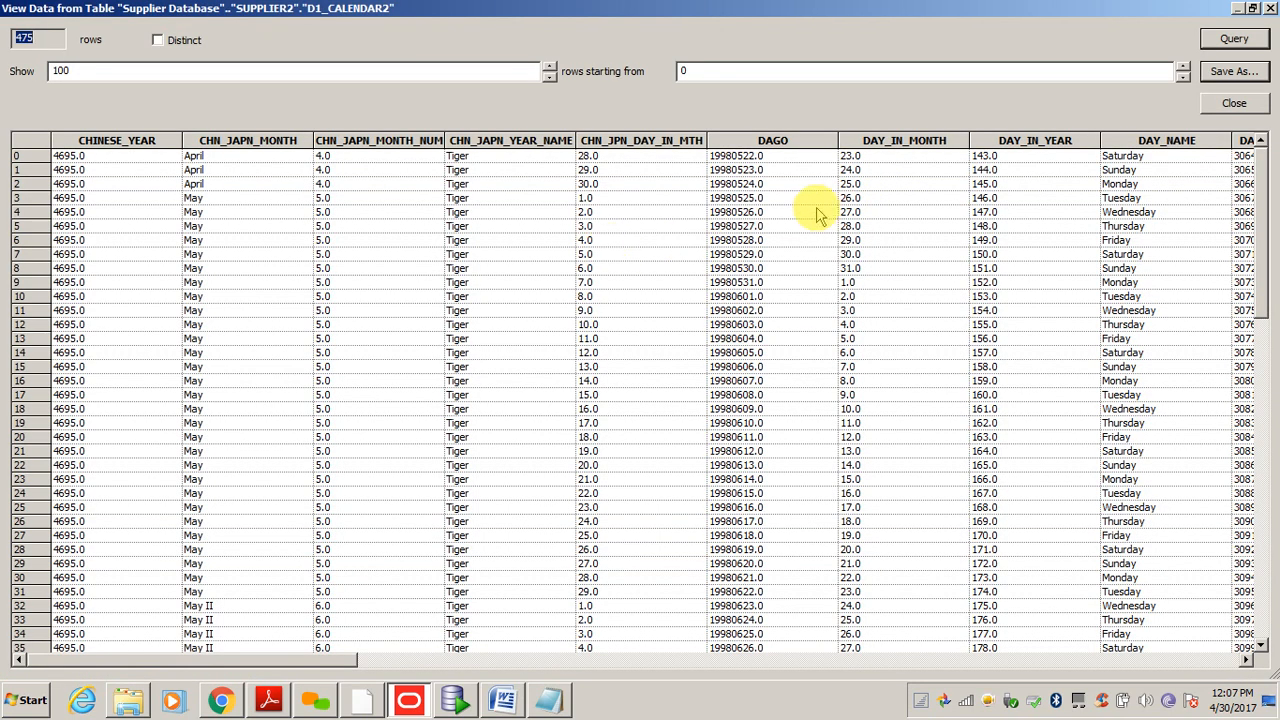
left_click(1232, 108)
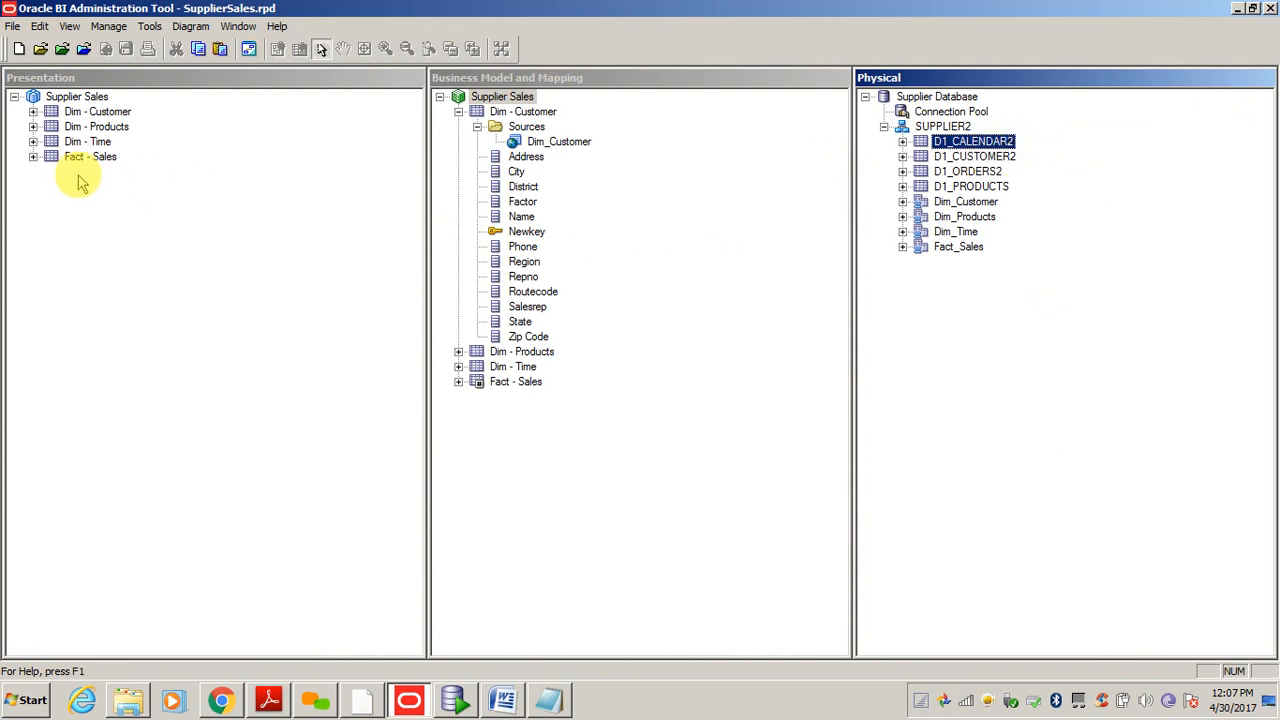
- Expand the presentation Dim - Customer table and view its properties, cancelling unchanged
left_click(33, 112)
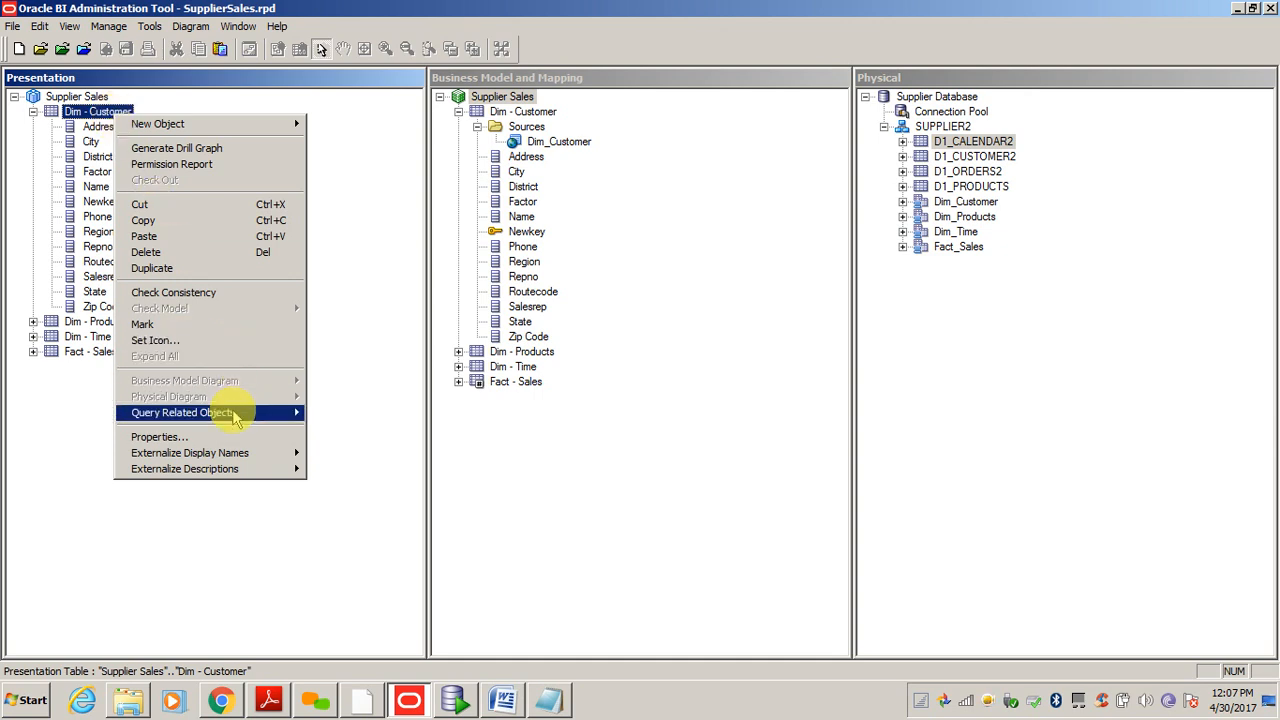
mouse_move(240, 453)
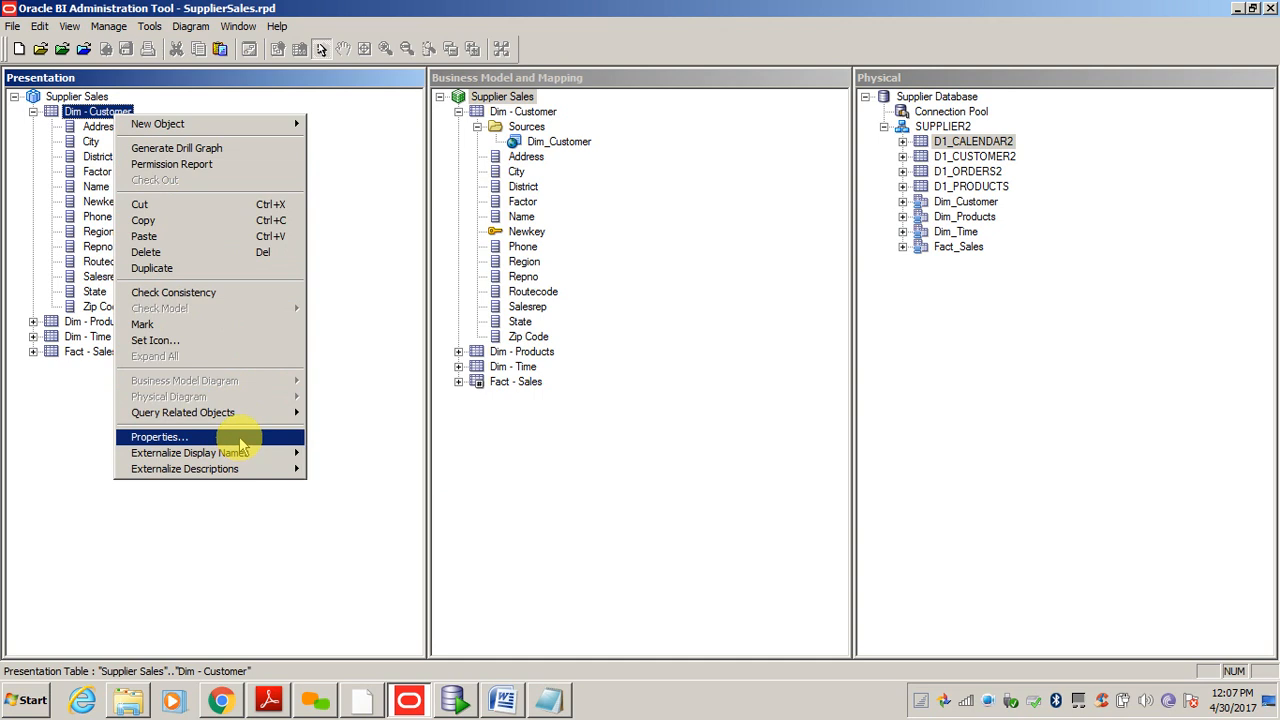
left_click(239, 436)
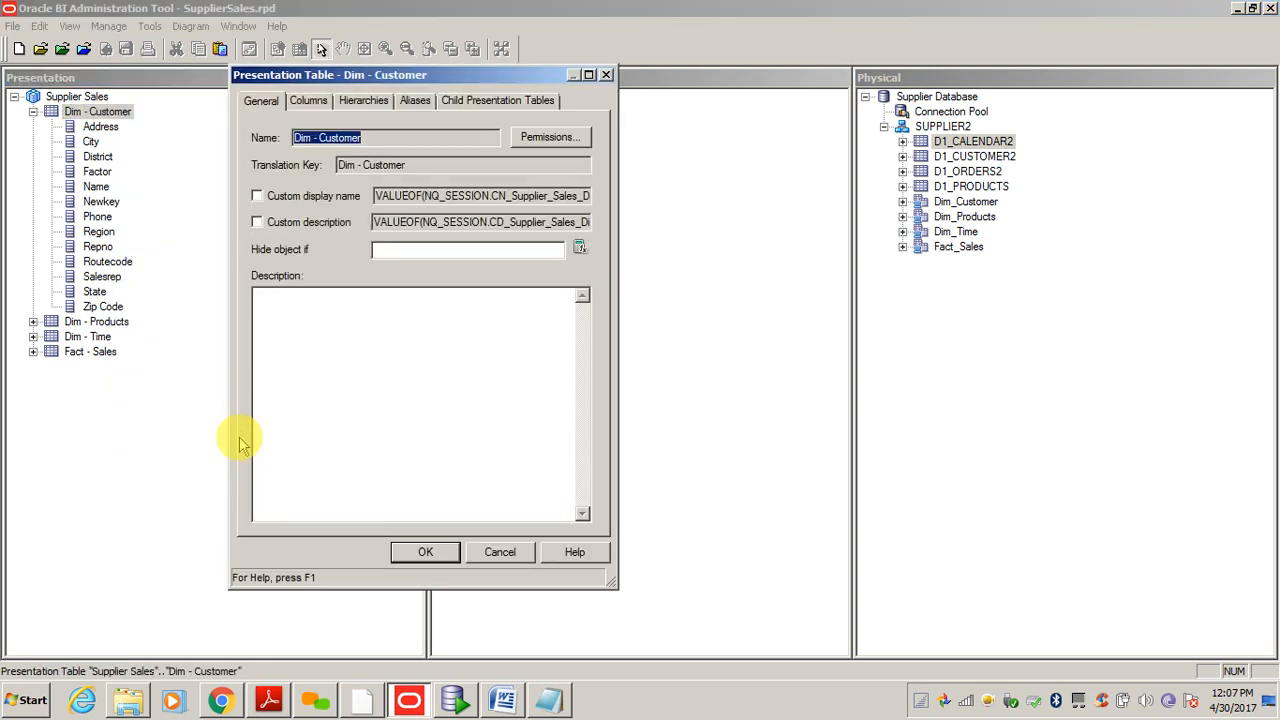
left_click(501, 550)
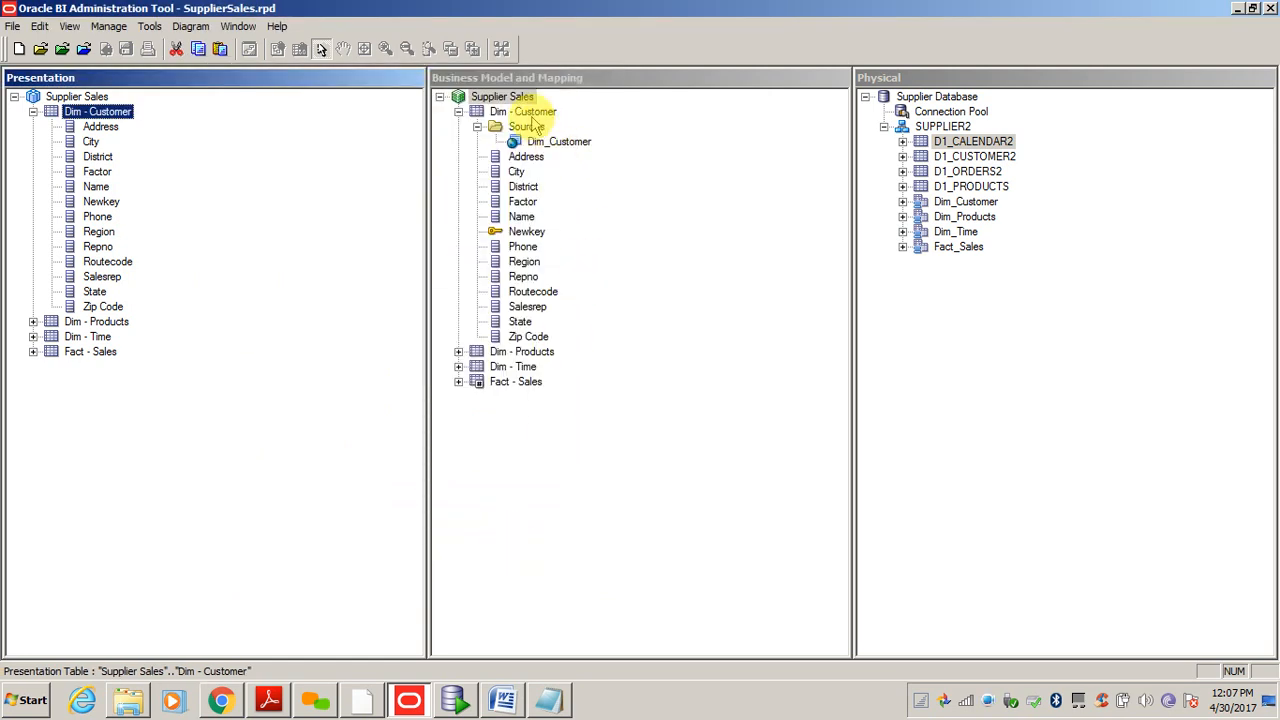
- Collapse Dim - Customer in the business model and select it together with Dim - Products
left_click(458, 111)
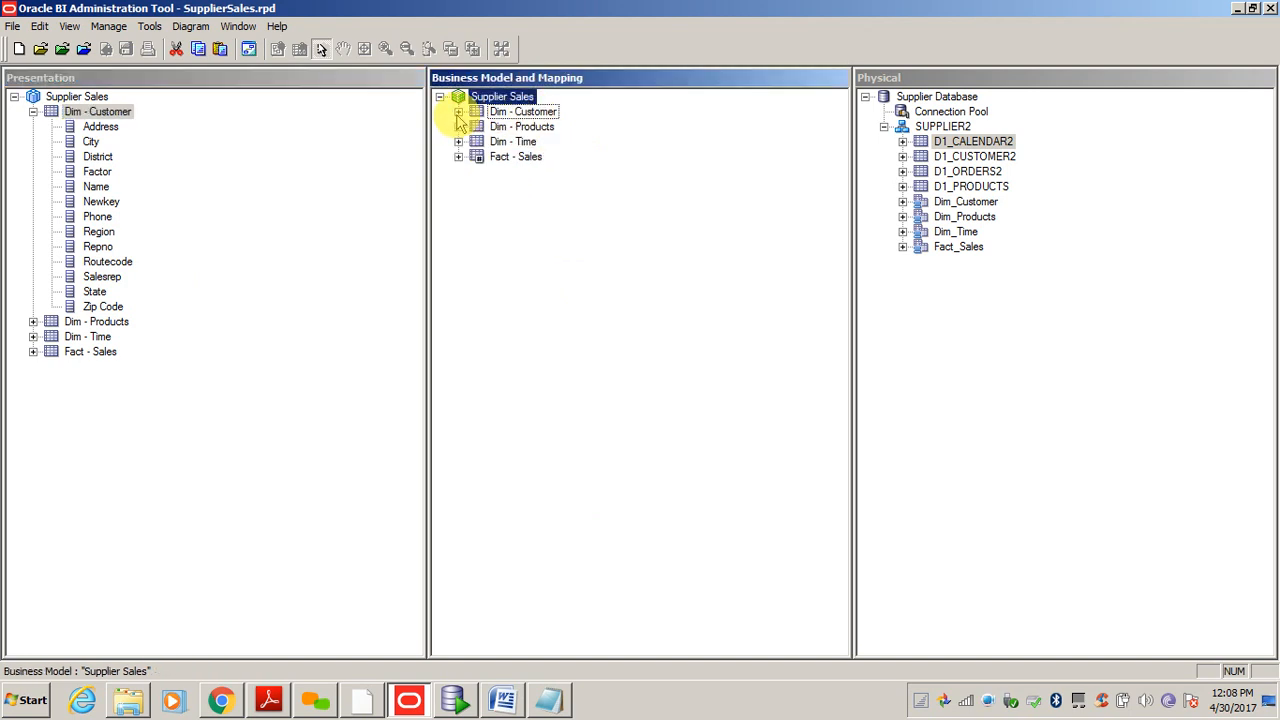
left_click(513, 114)
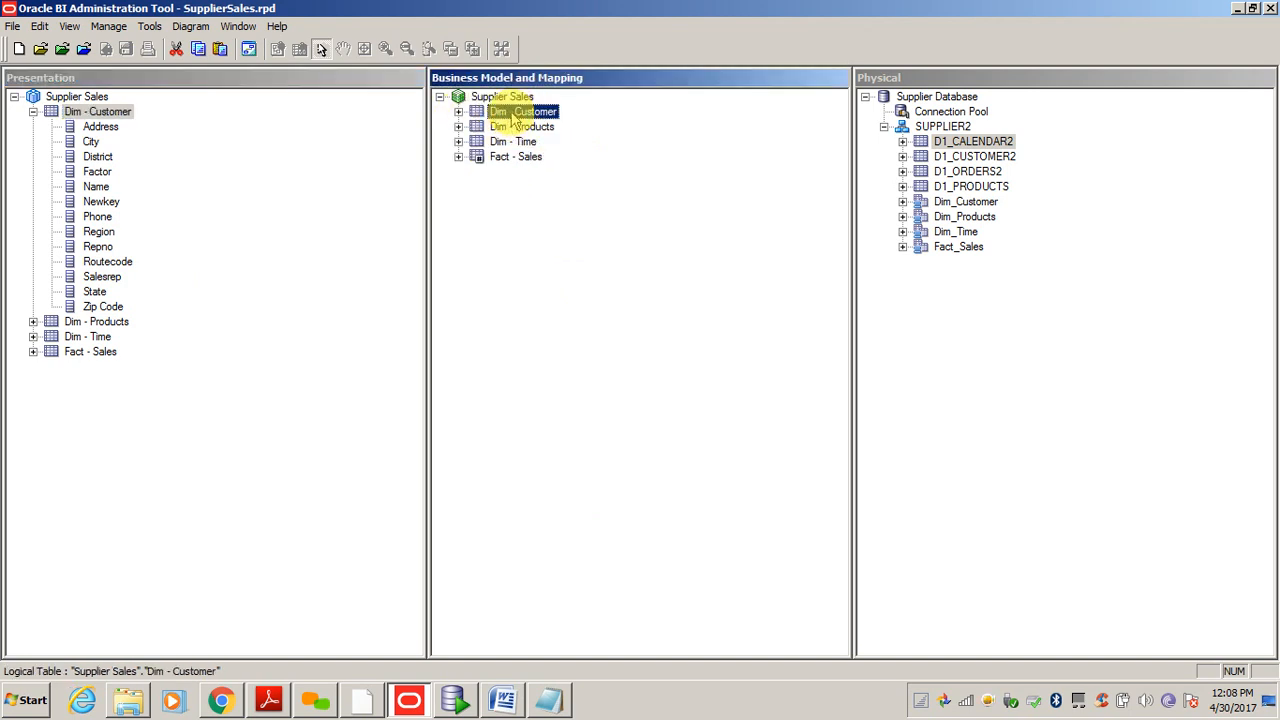
key("shift+Down")
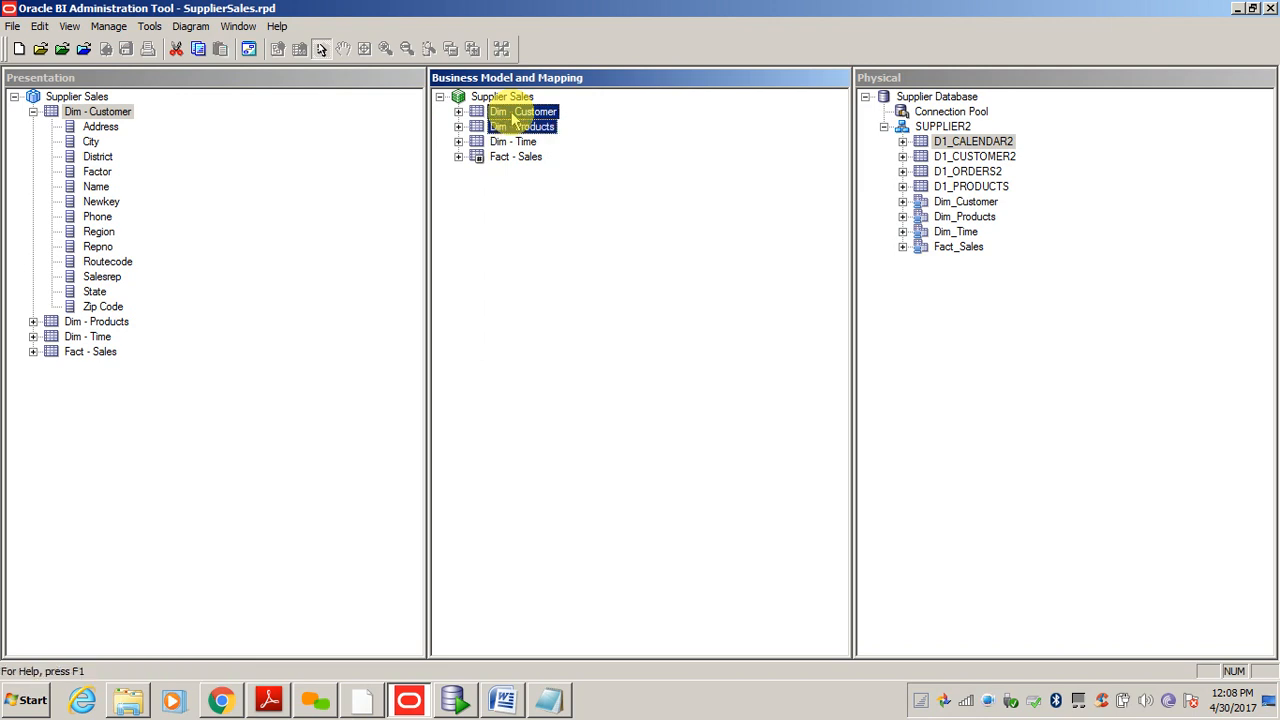
right_click(503, 99)
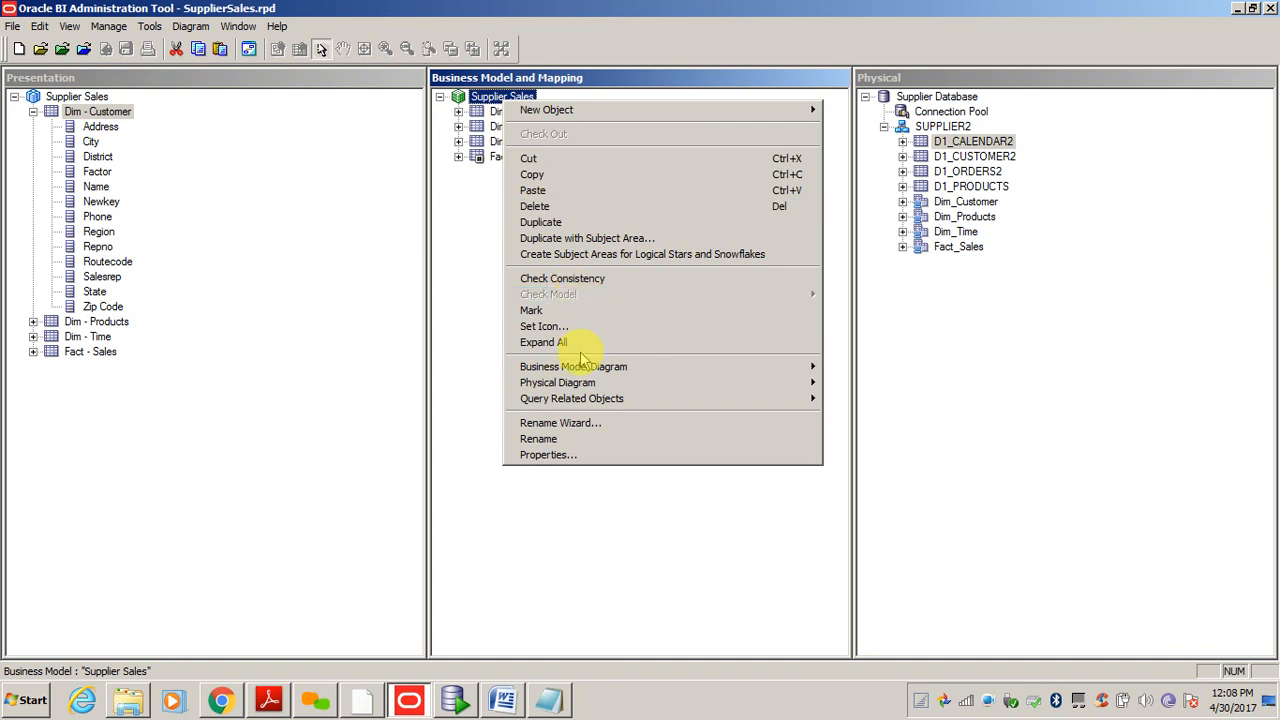
mouse_move(588, 368)
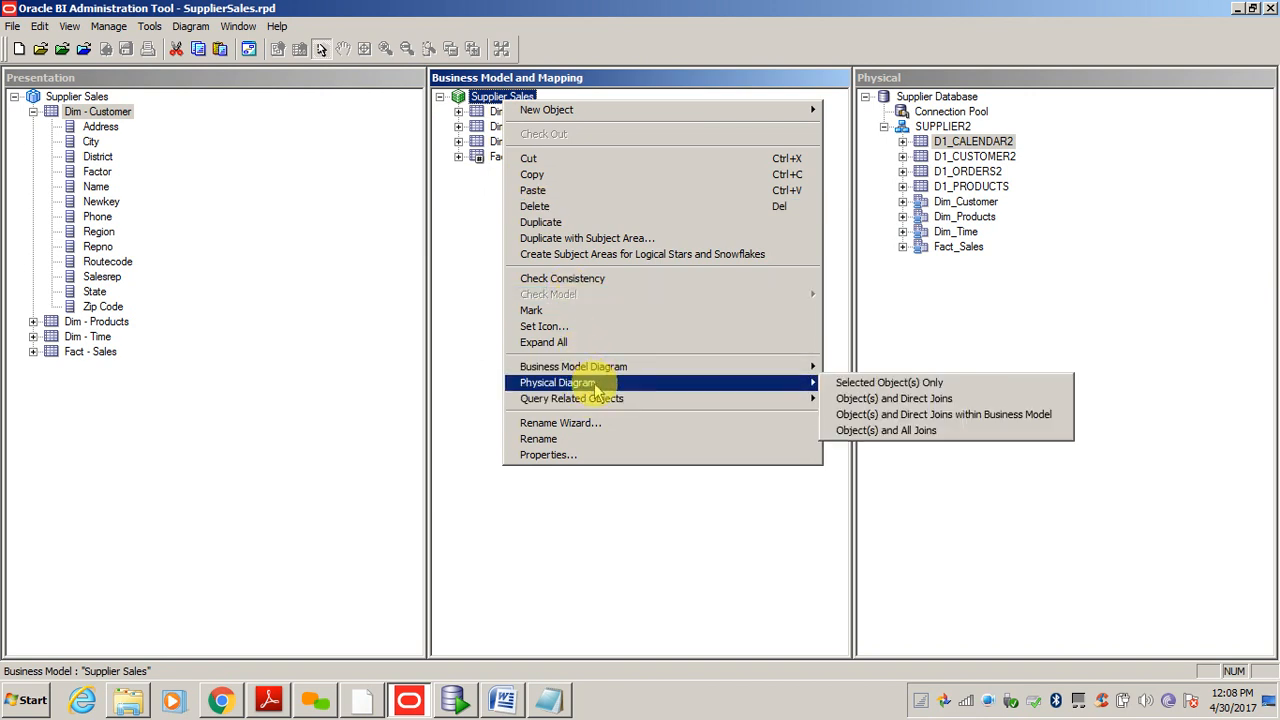
mouse_move(790, 398)
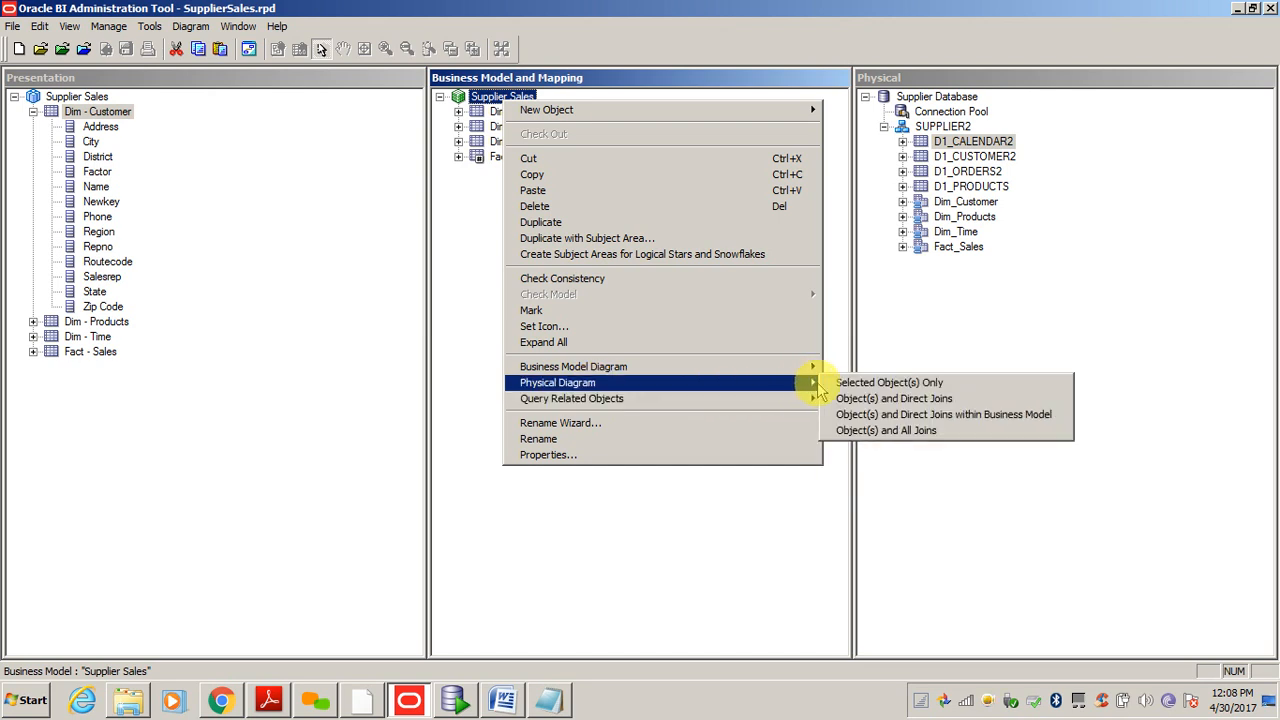
left_click(898, 400)
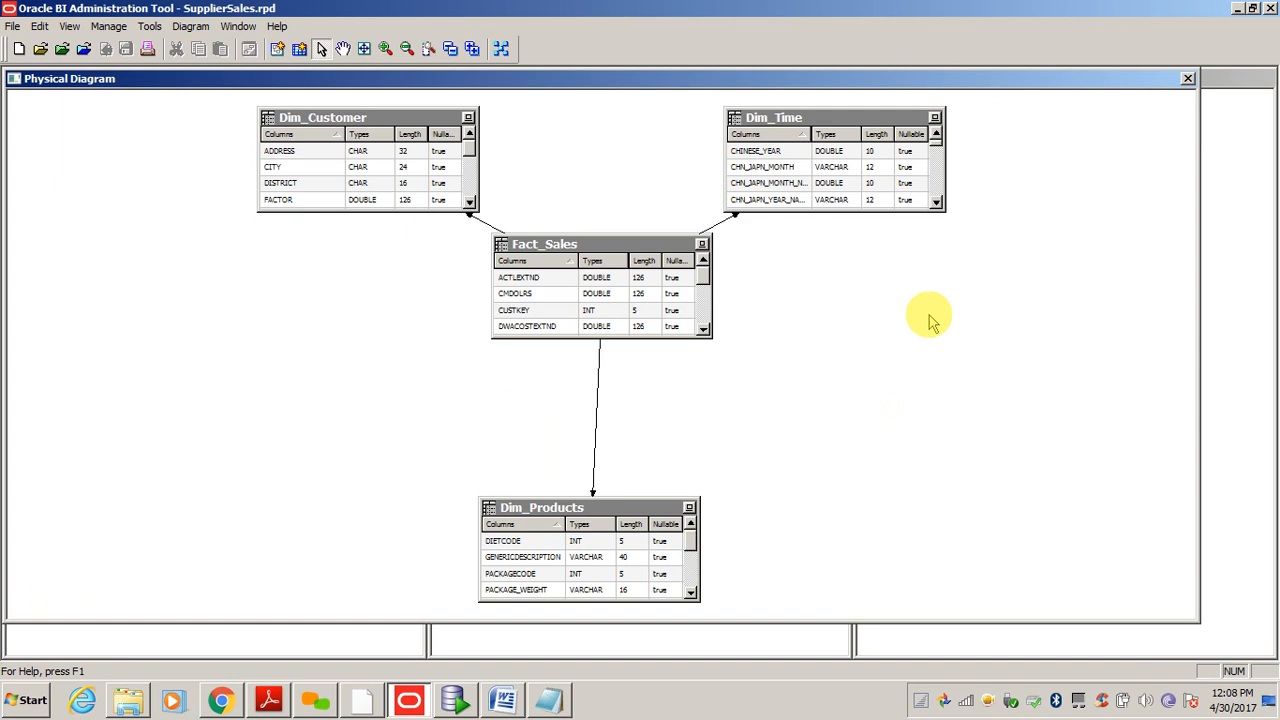
double_click(725, 220)
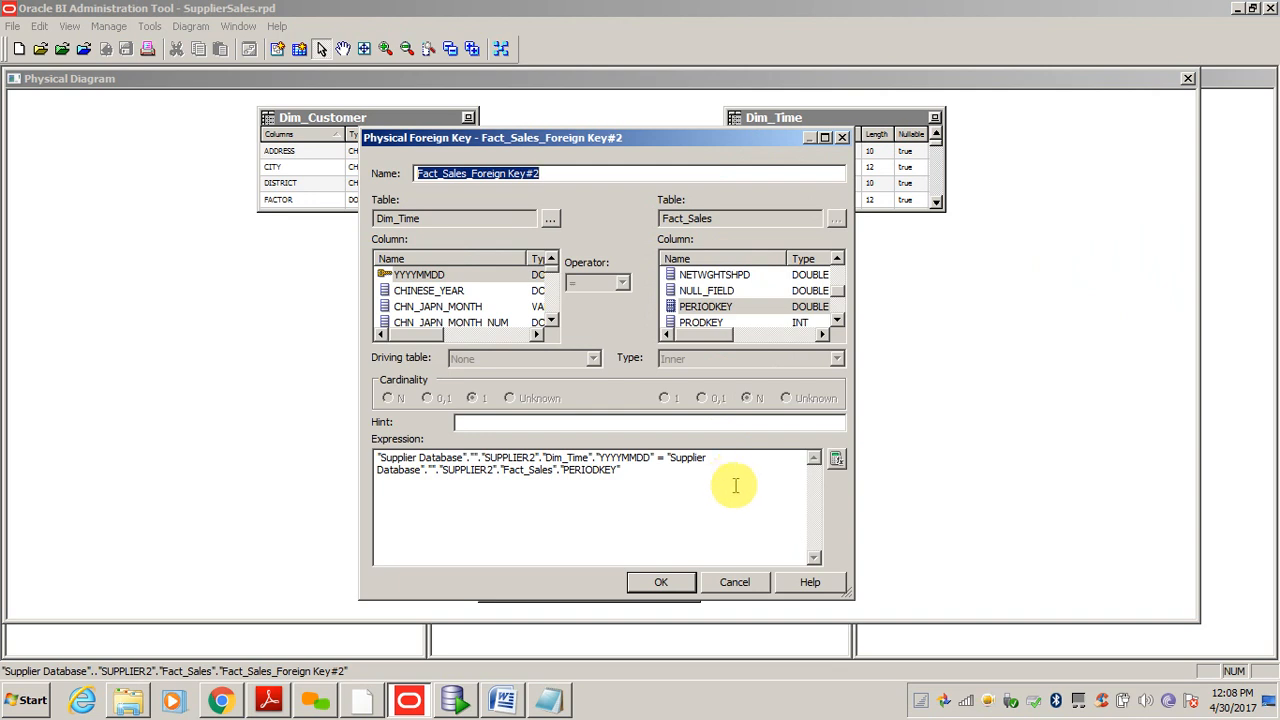
left_click(740, 585)
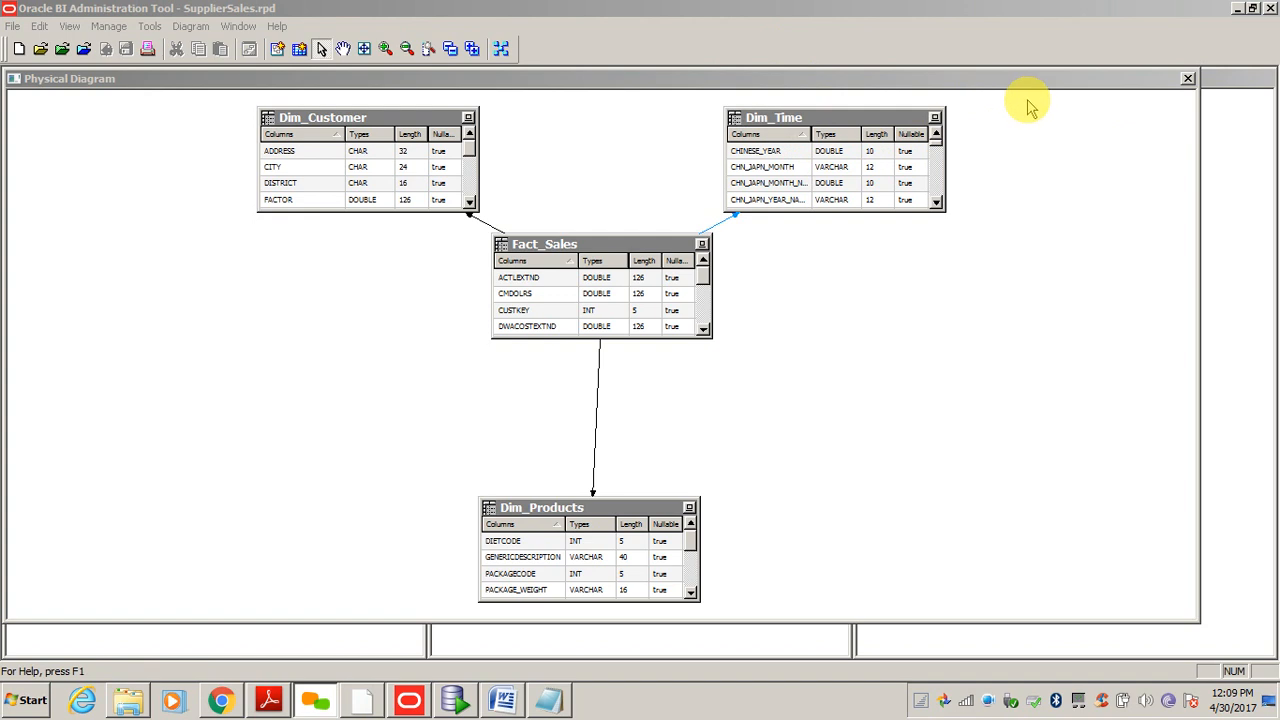
left_click(1188, 78)
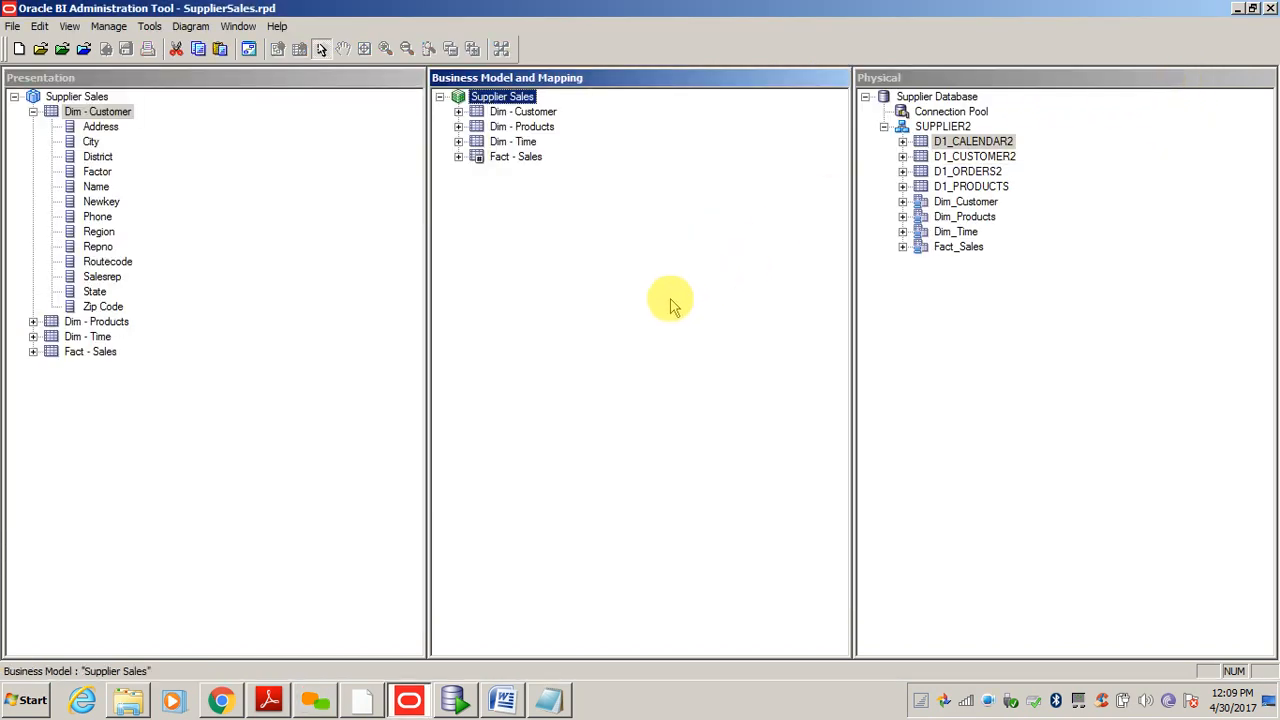
- Collapse Dim - Customer's columns in the Presentation pane and select the Supplier Sales subject area
left_click(668, 300)
left_click(979, 331)
left_click(648, 322)
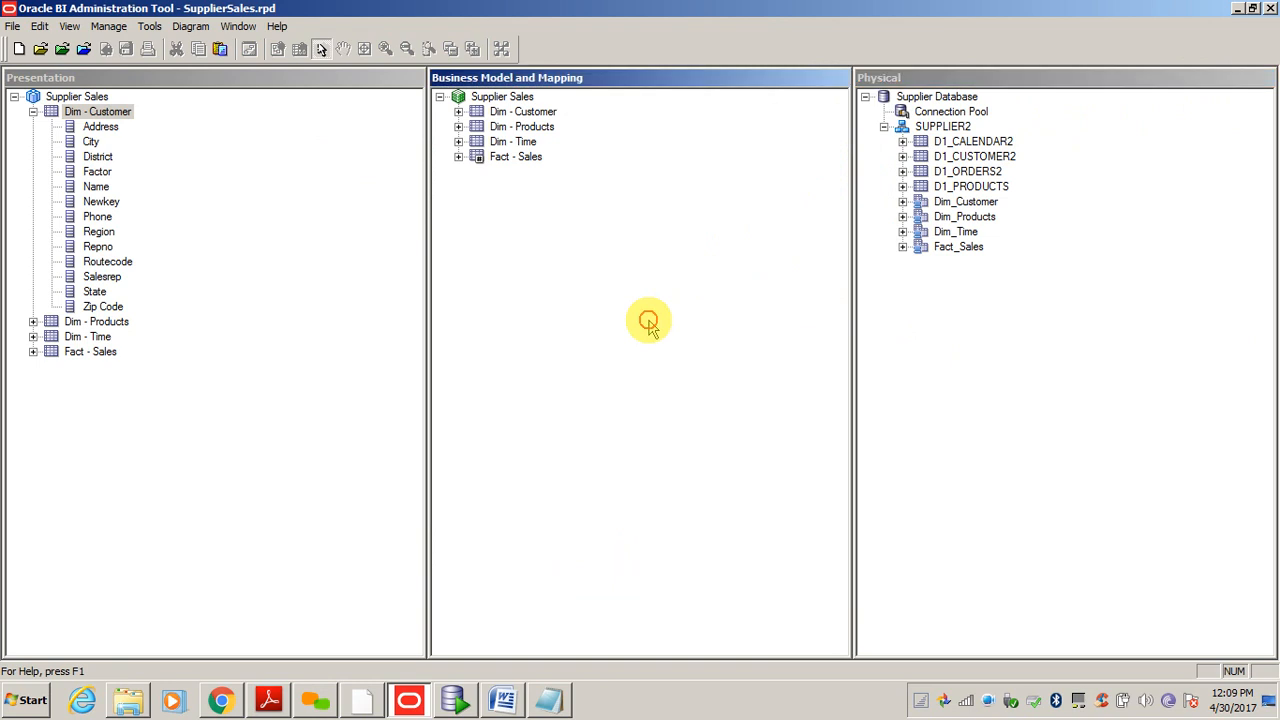
left_click(286, 310)
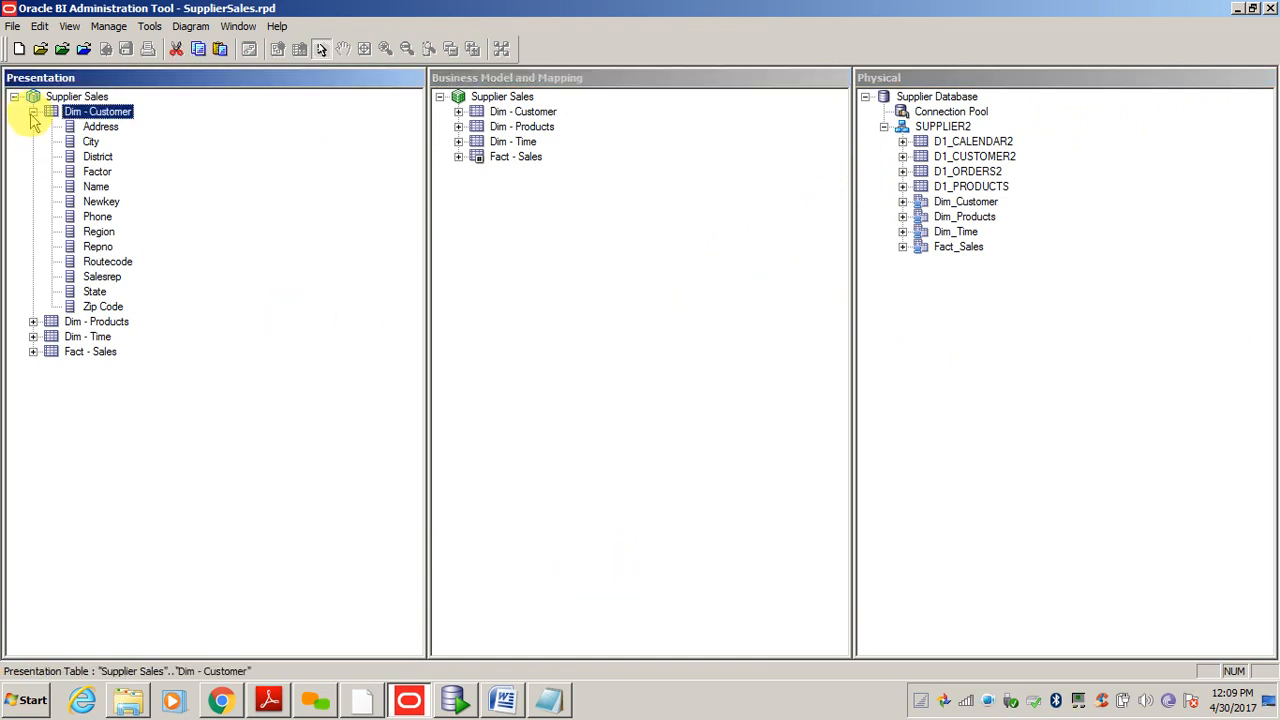
left_click(33, 112)
left_click(225, 266)
left_click(598, 312)
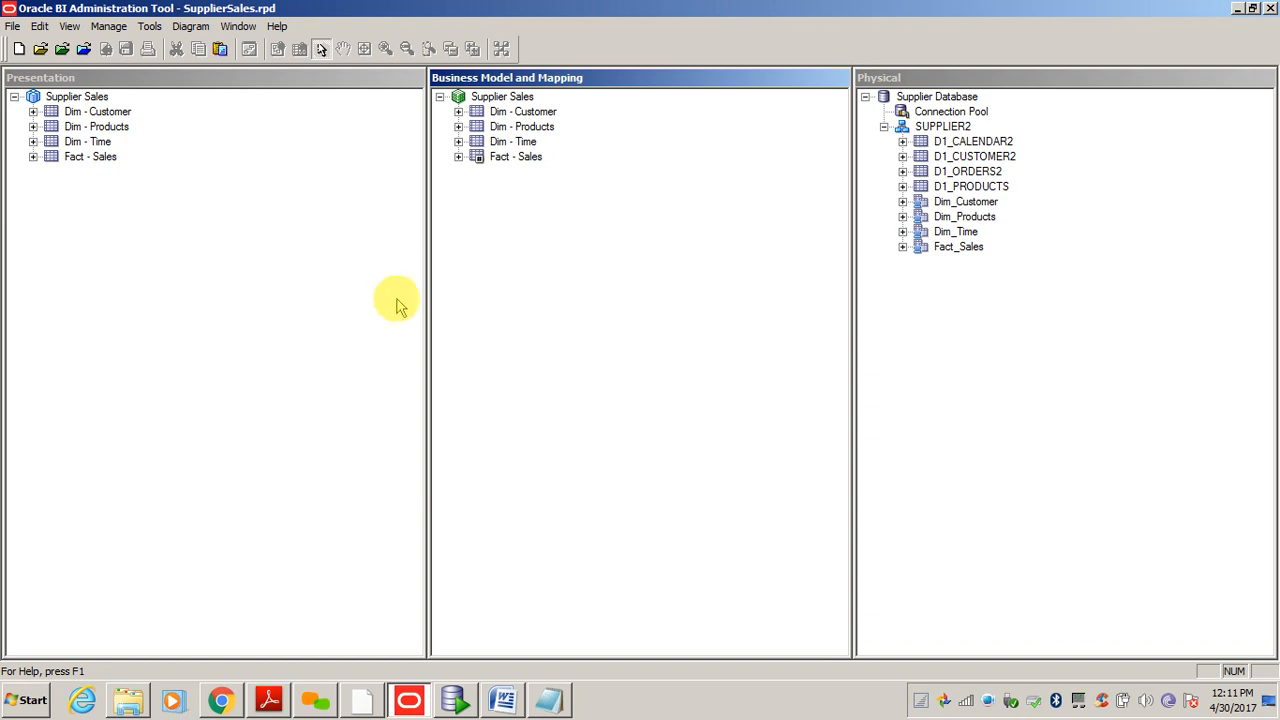
left_click(158, 221)
left_click(67, 99)
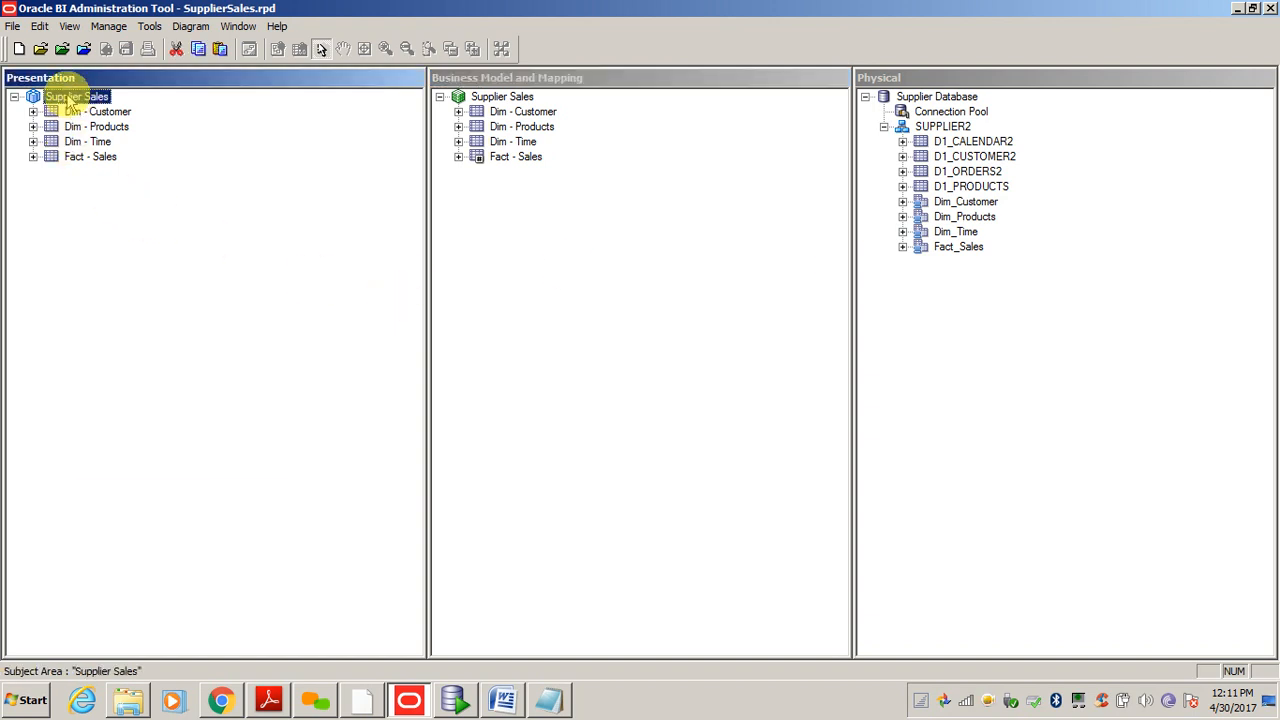
- Query the logical tables related to Supplier Sales, select all four, and go to them
right_click(70, 98)
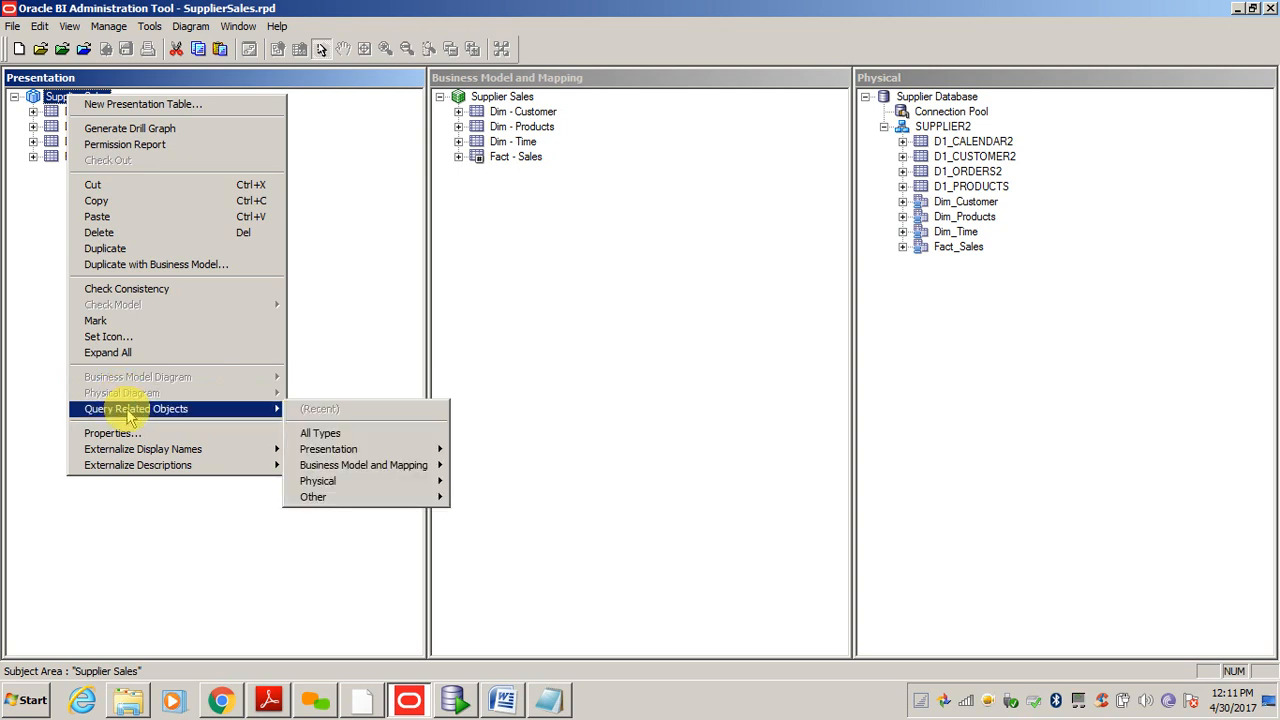
left_click(54, 96)
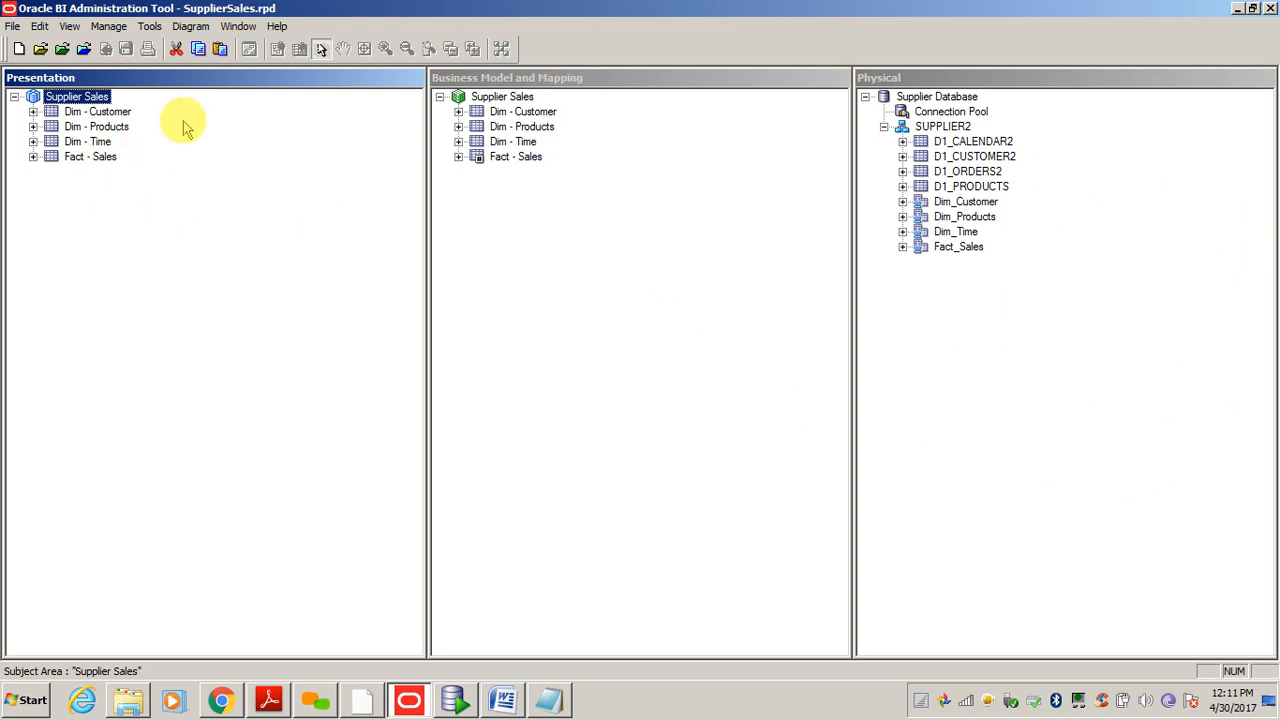
left_click(143, 208)
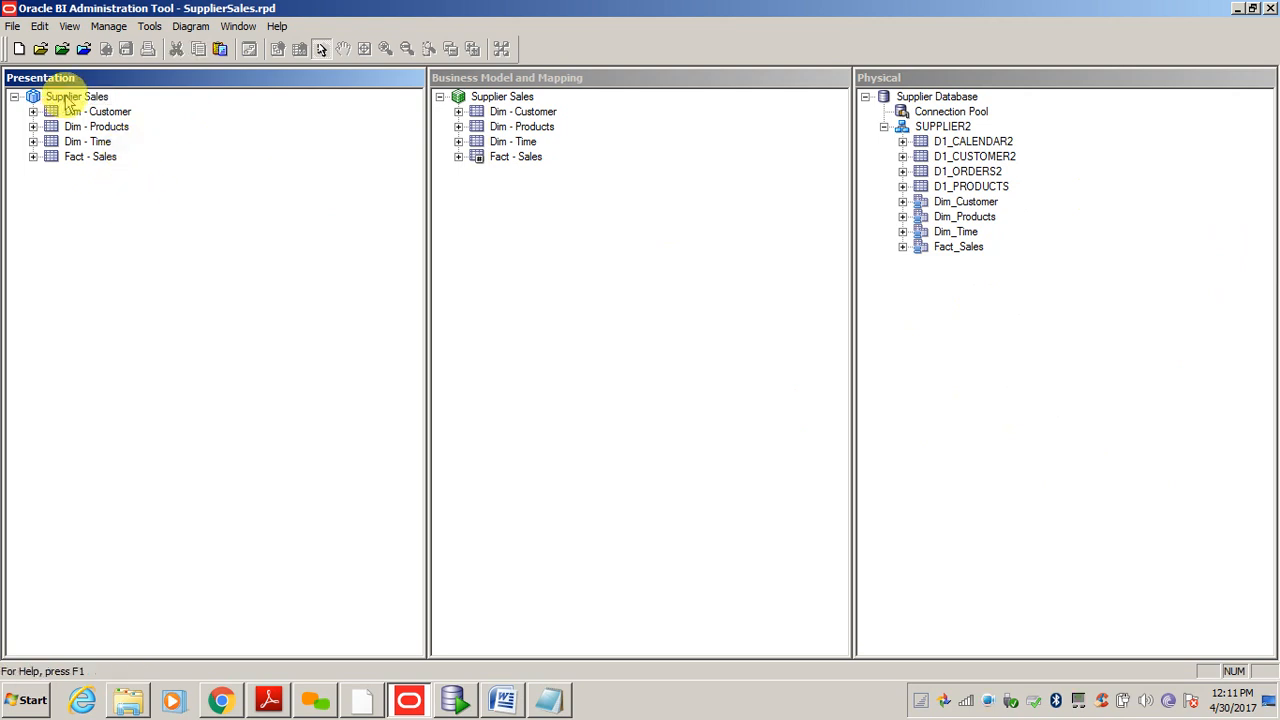
left_click(66, 97)
right_click(68, 100)
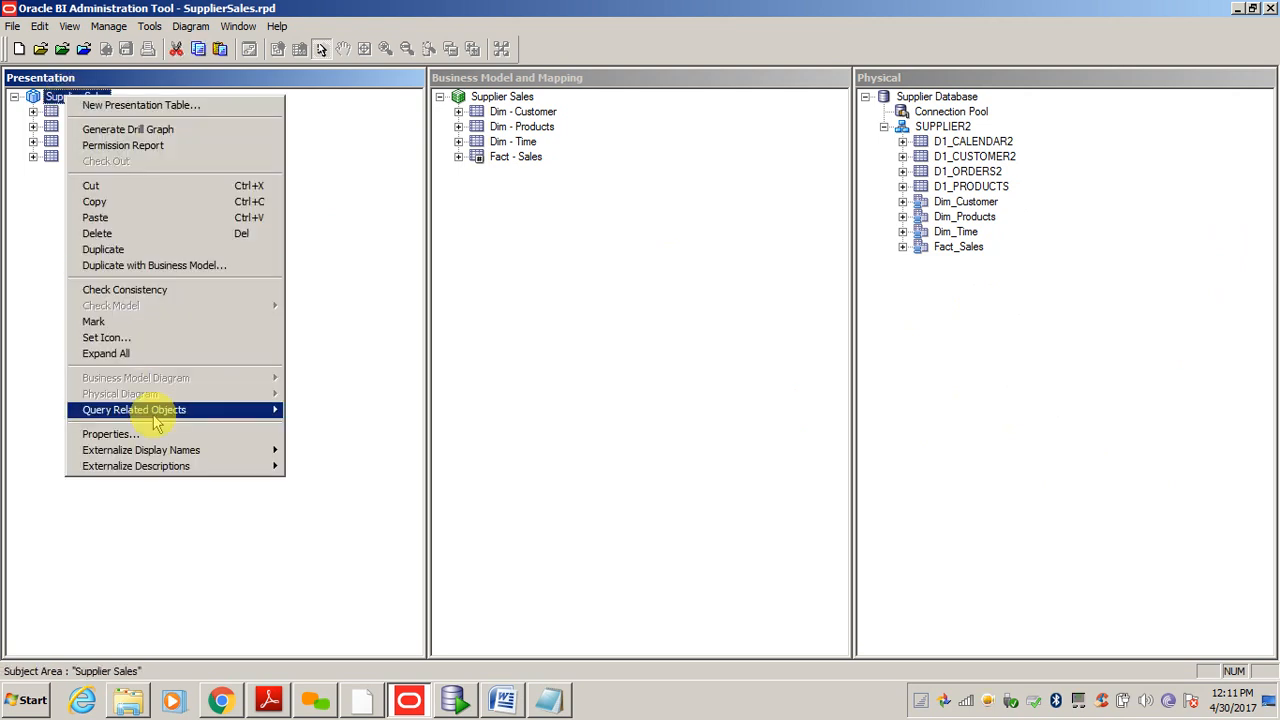
mouse_move(140, 412)
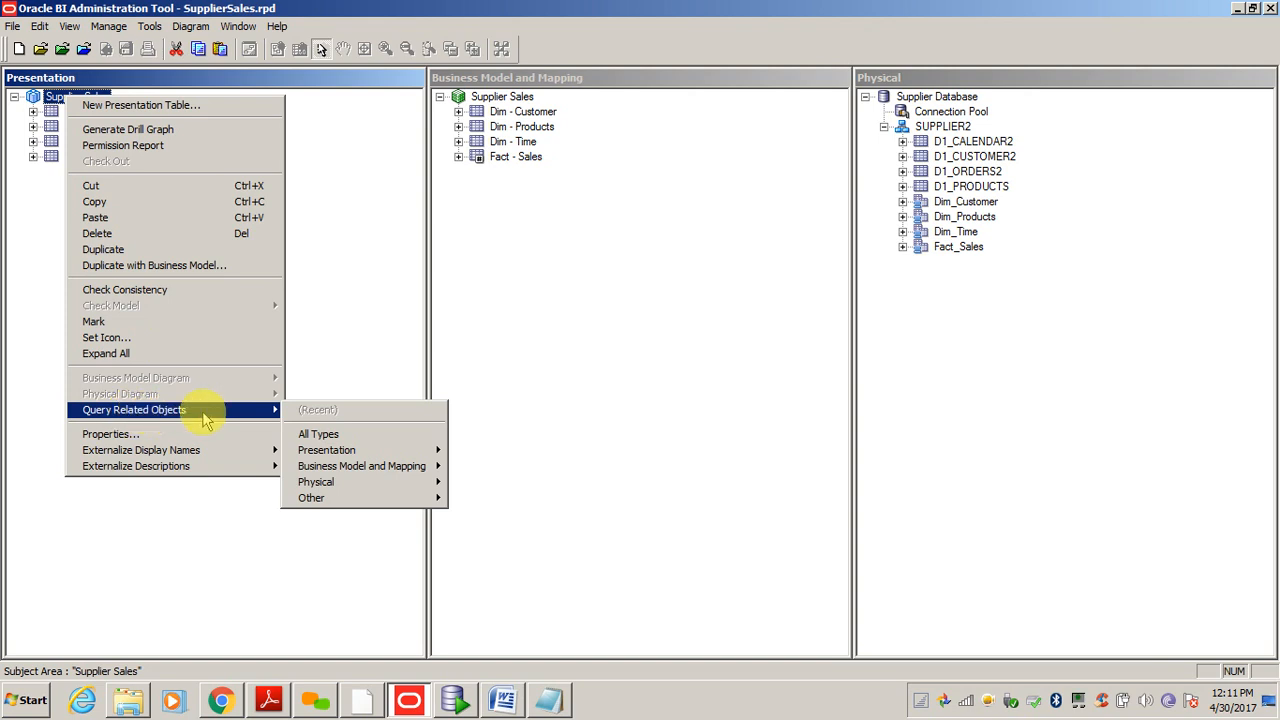
mouse_move(333, 470)
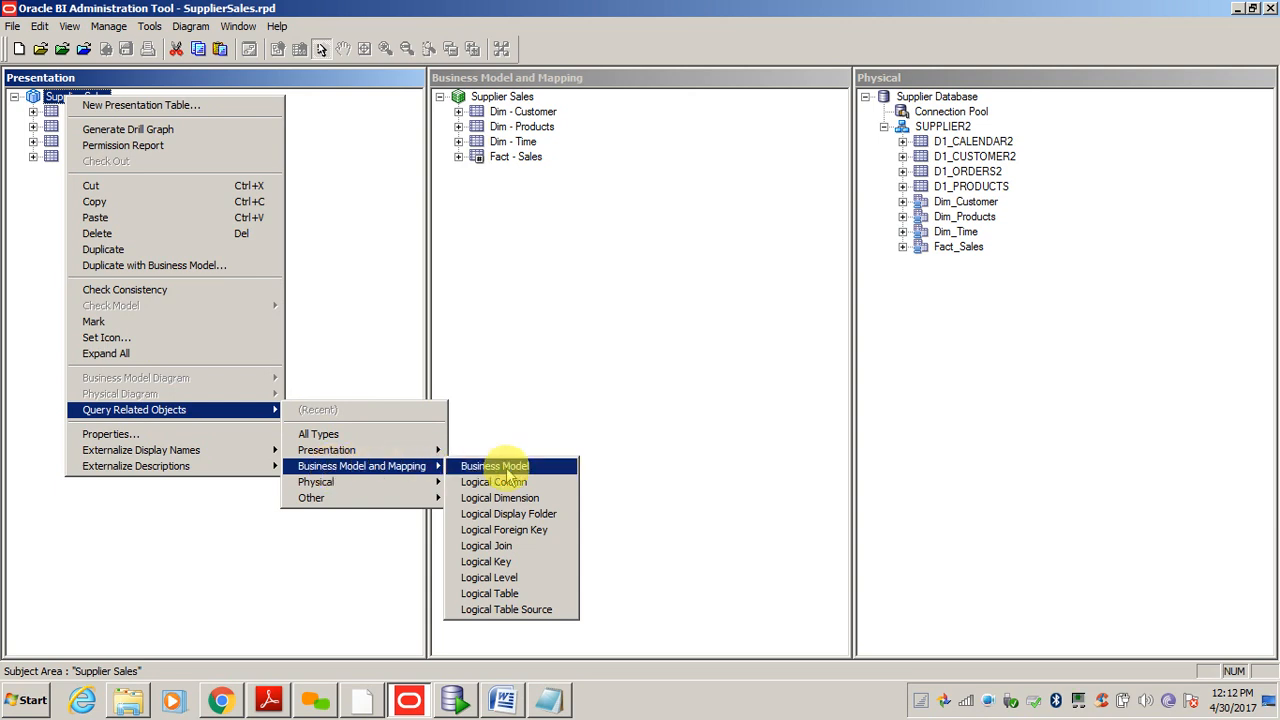
left_click(505, 598)
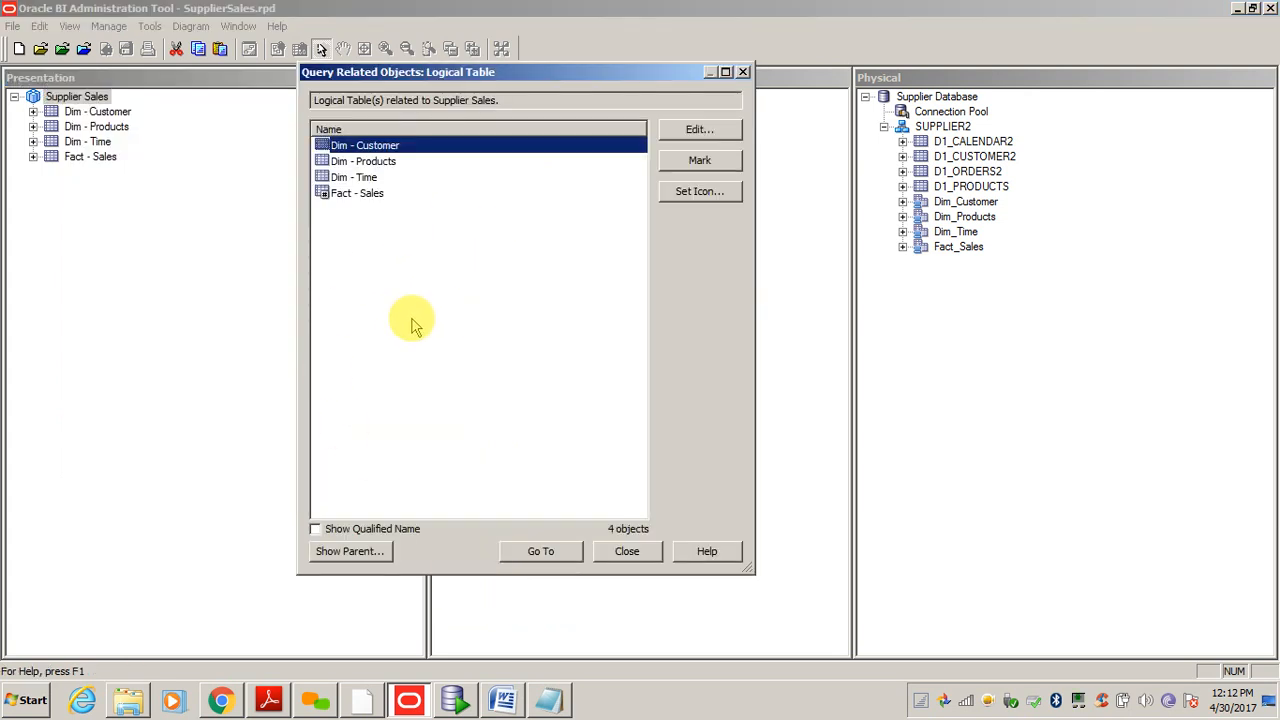
left_click(367, 198)
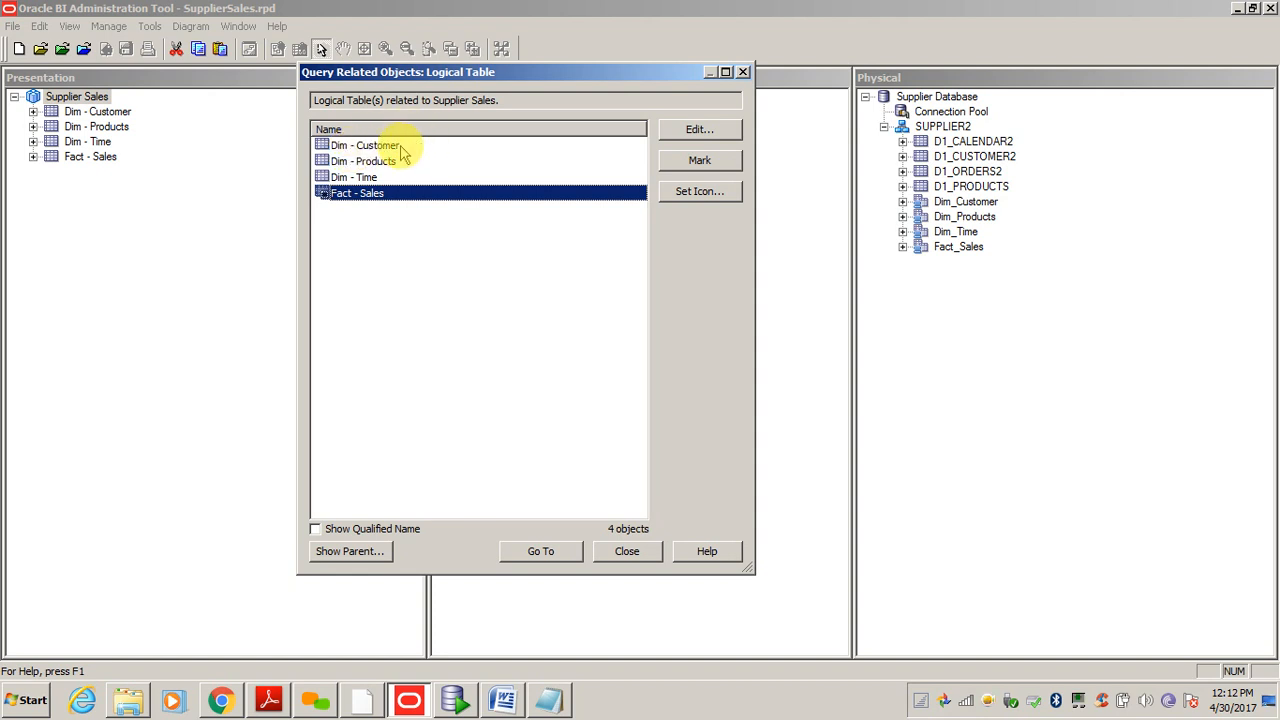
left_click(366, 149, "shift")
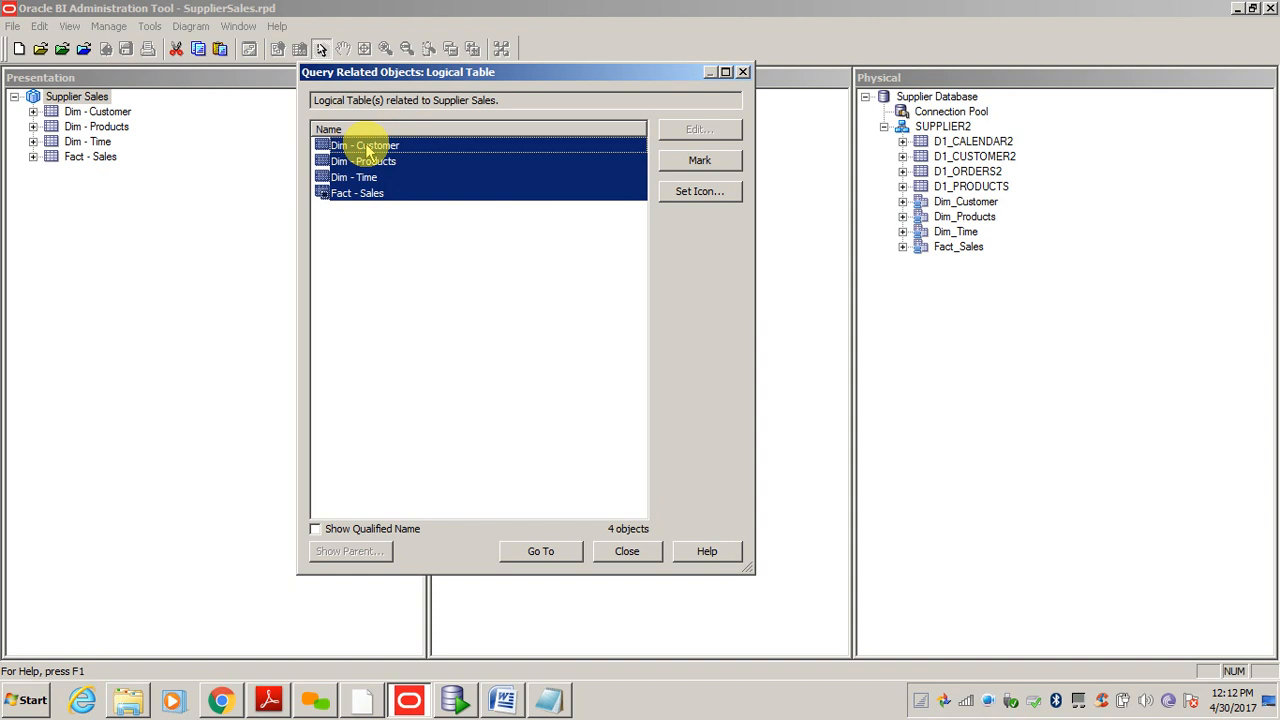
left_click(540, 552)
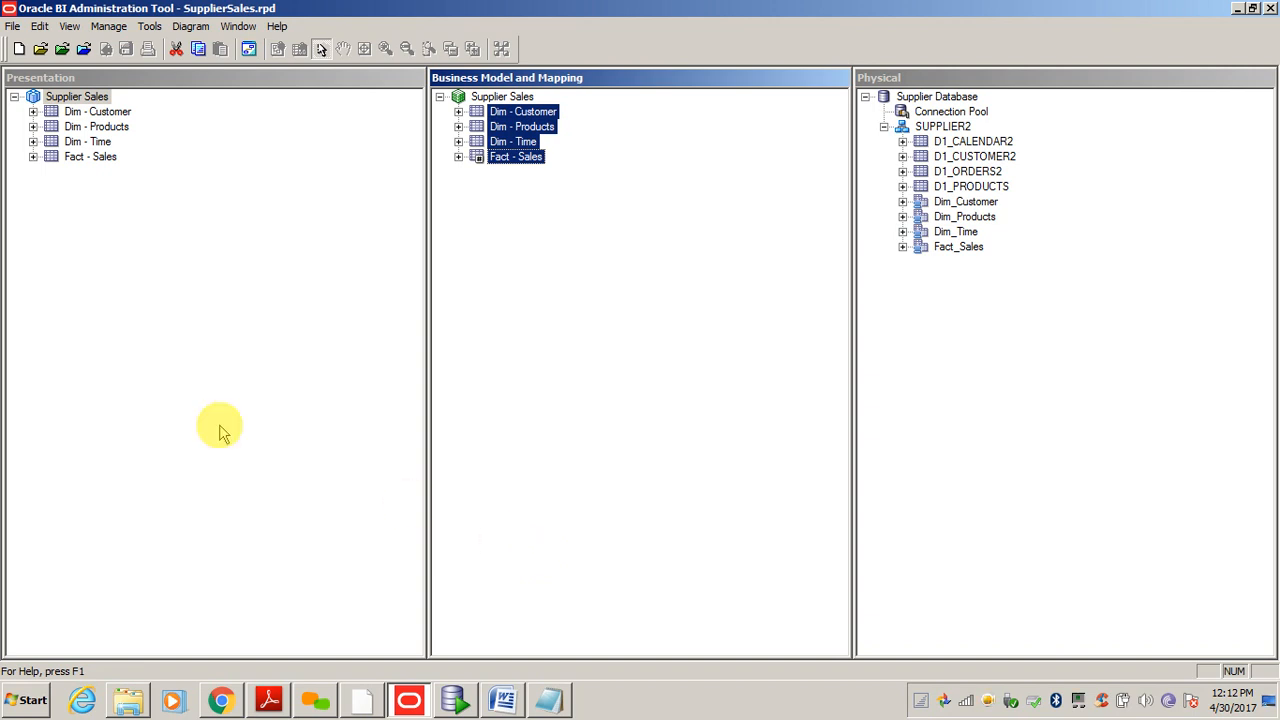
- Query Supplier Sales' related logical tables again and go to all four in the business model
right_click(76, 100)
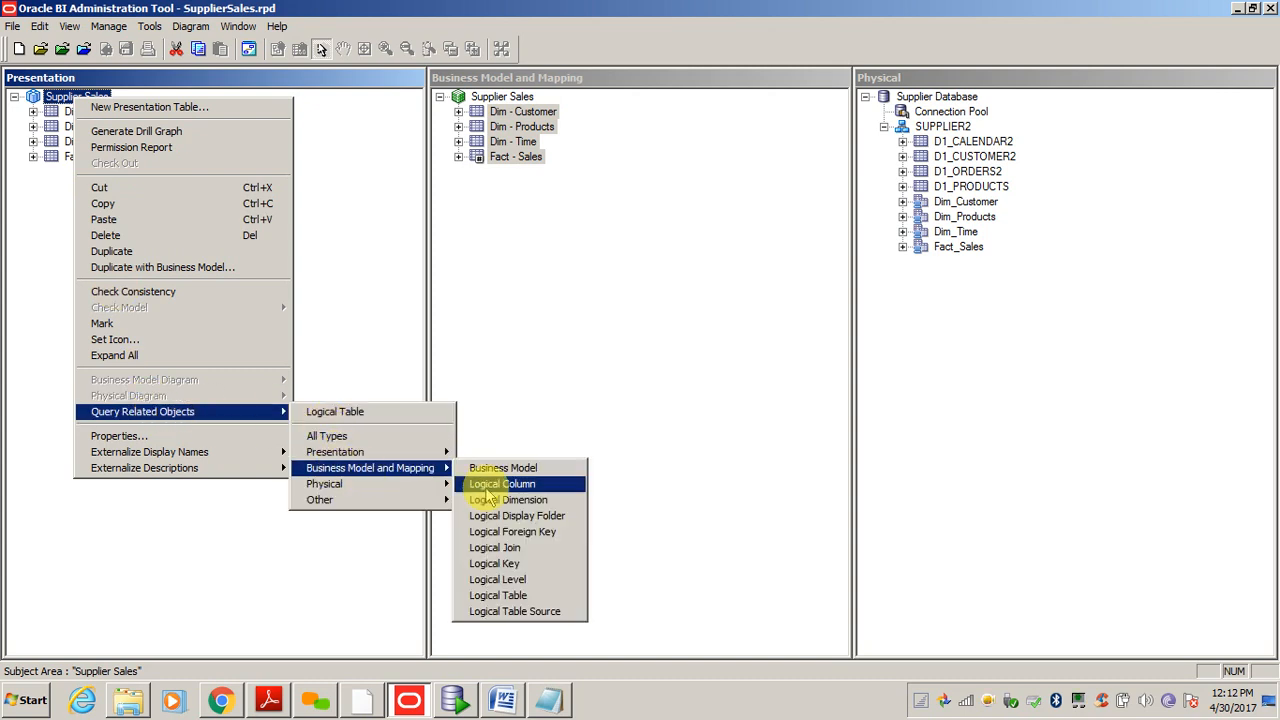
left_click(513, 595)
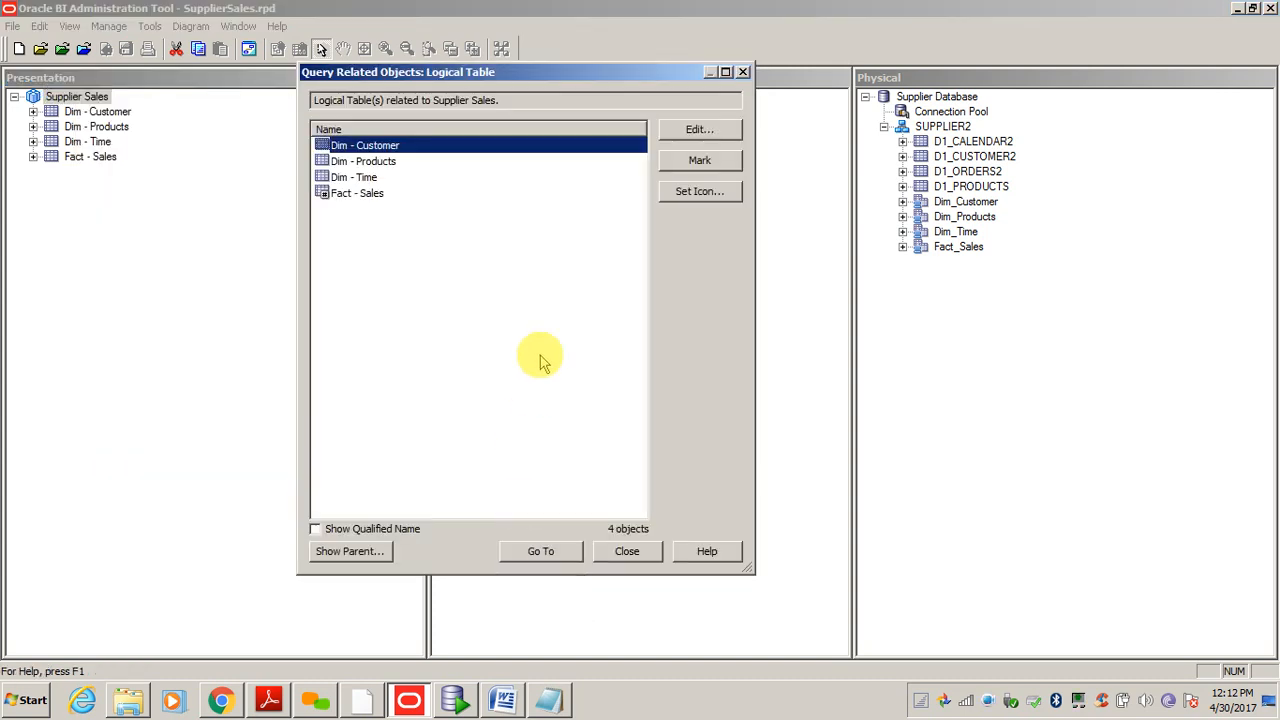
left_click(370, 194)
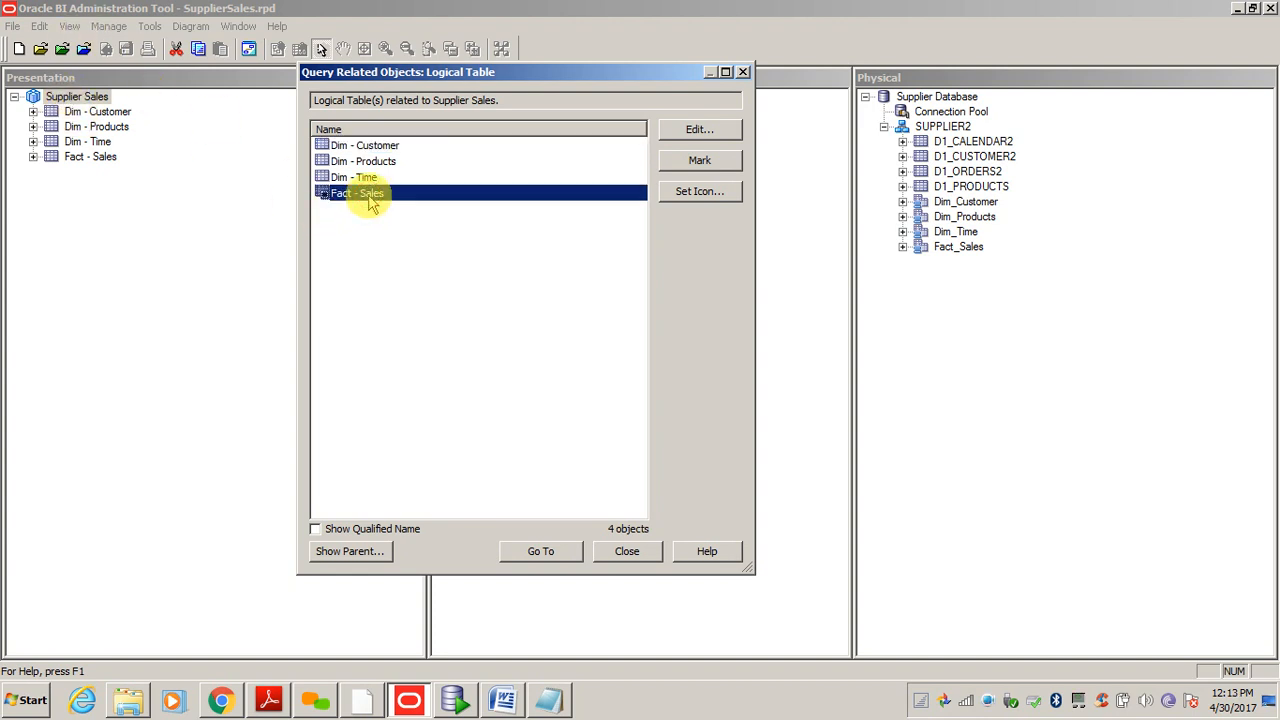
left_click(378, 146, "shift")
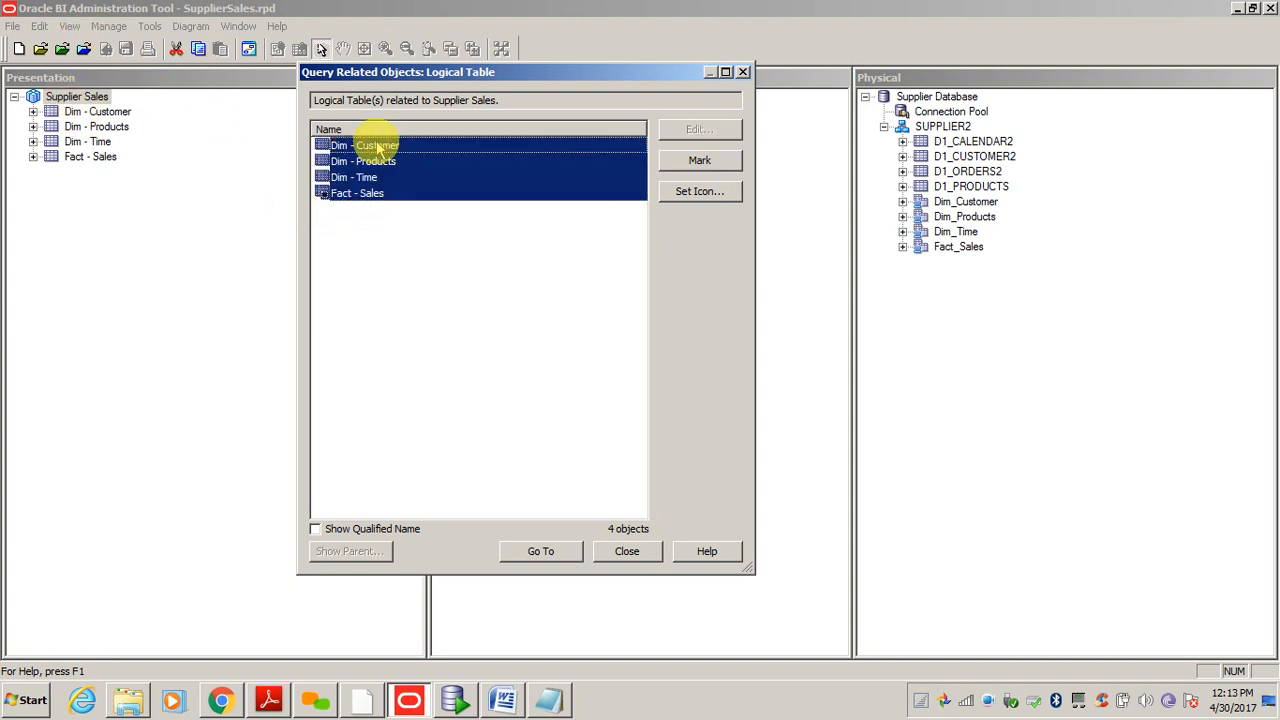
left_click(537, 552)
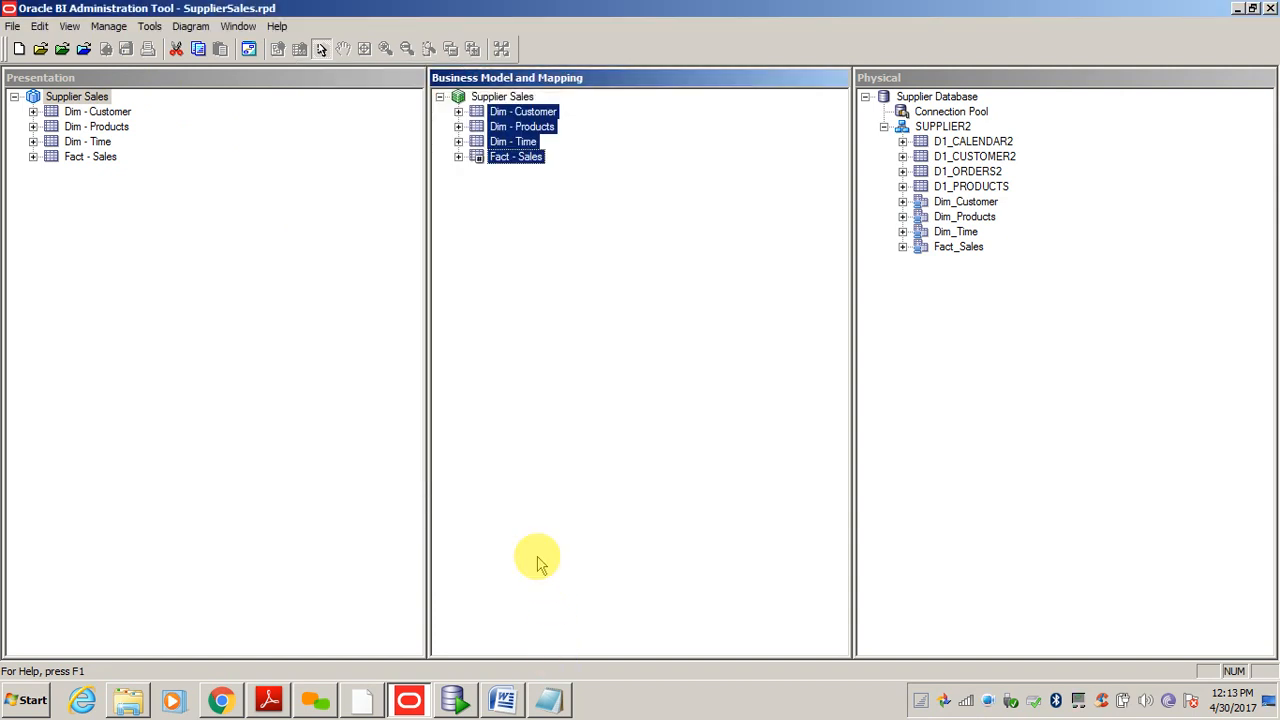
- Open a Selected Tables Only business model diagram of the four logical tables, then close it
right_click(505, 127)
mouse_move(560, 338)
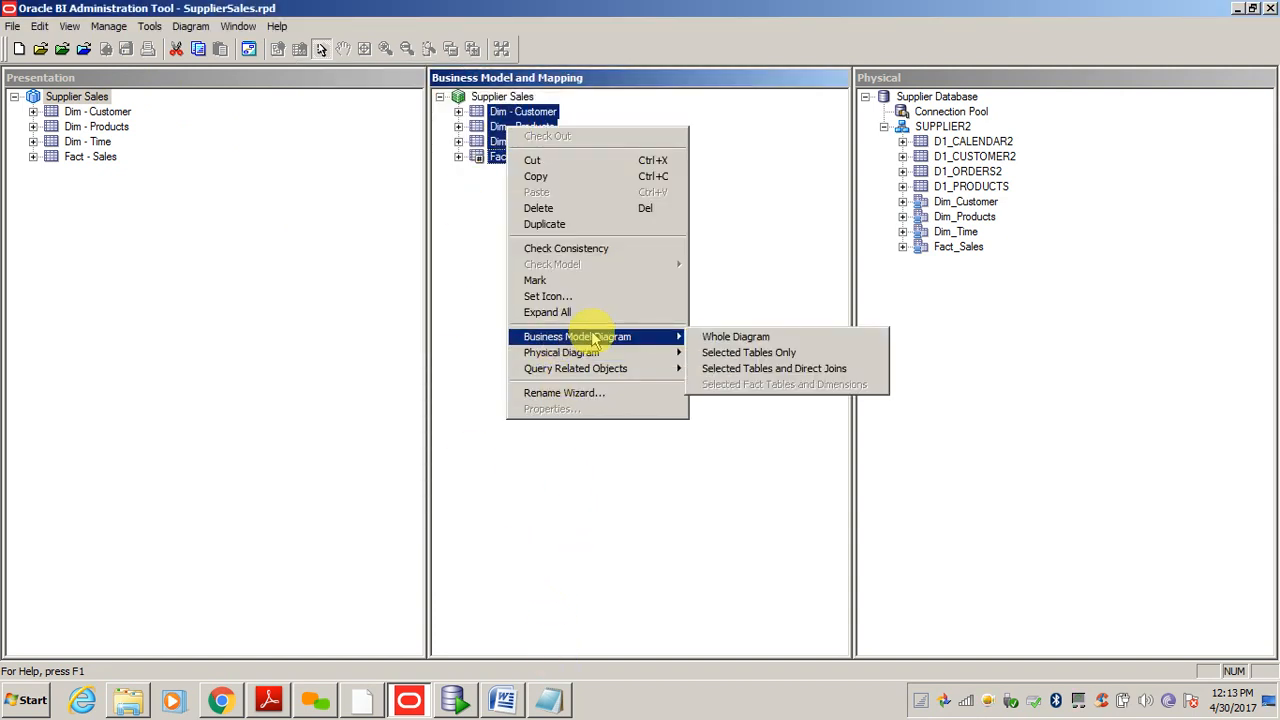
left_click(750, 352)
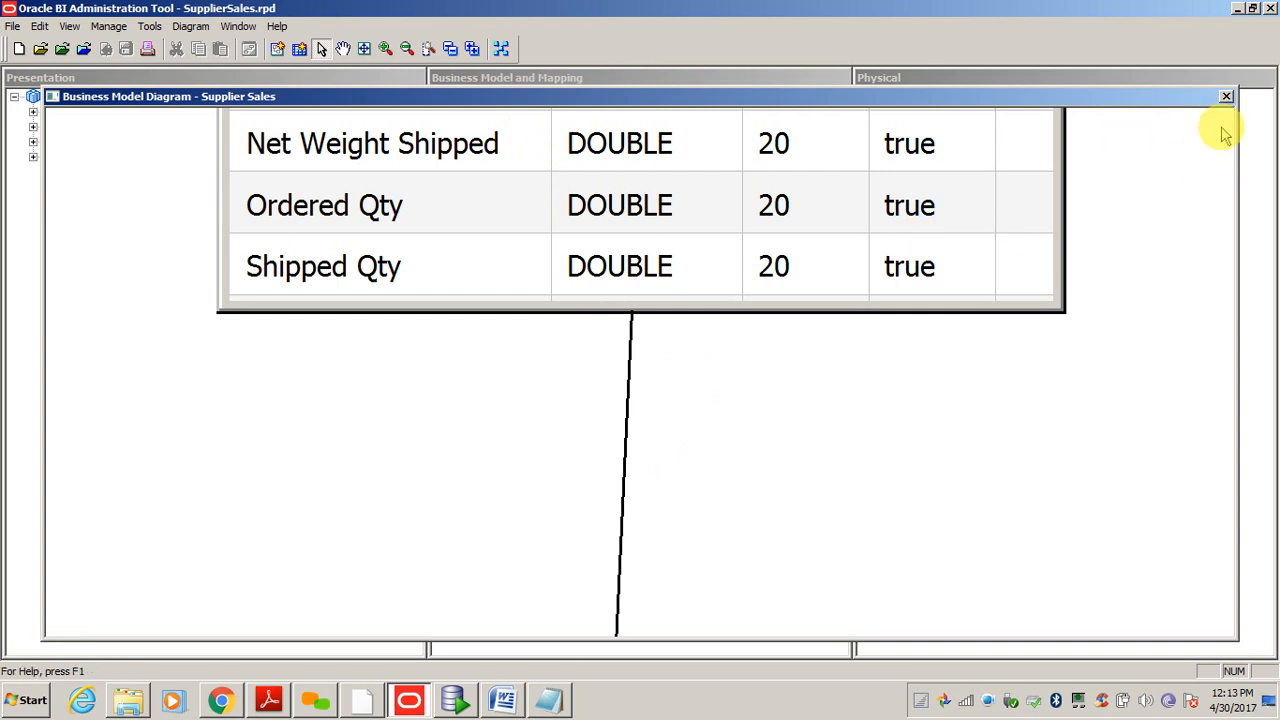
left_click(1226, 96)
- Select Dim - Customer and Fact - Sales in the Presentation layer
left_click(224, 323)
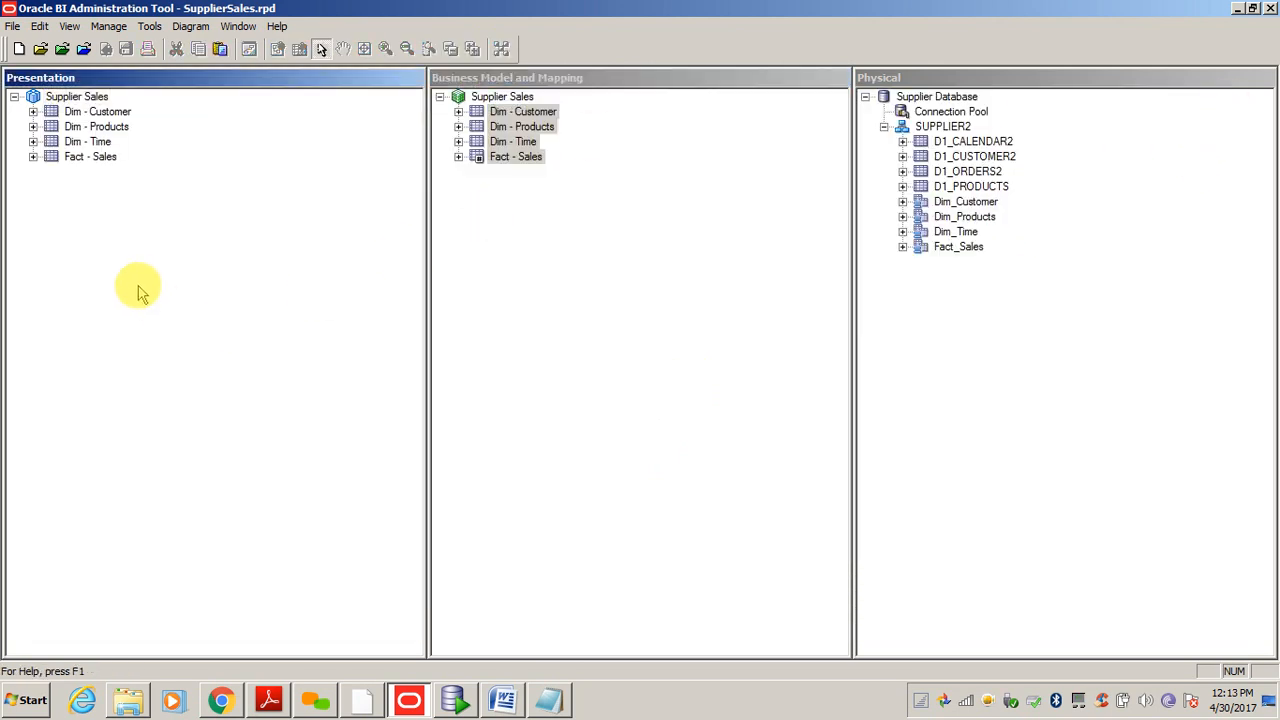
left_click(98, 112)
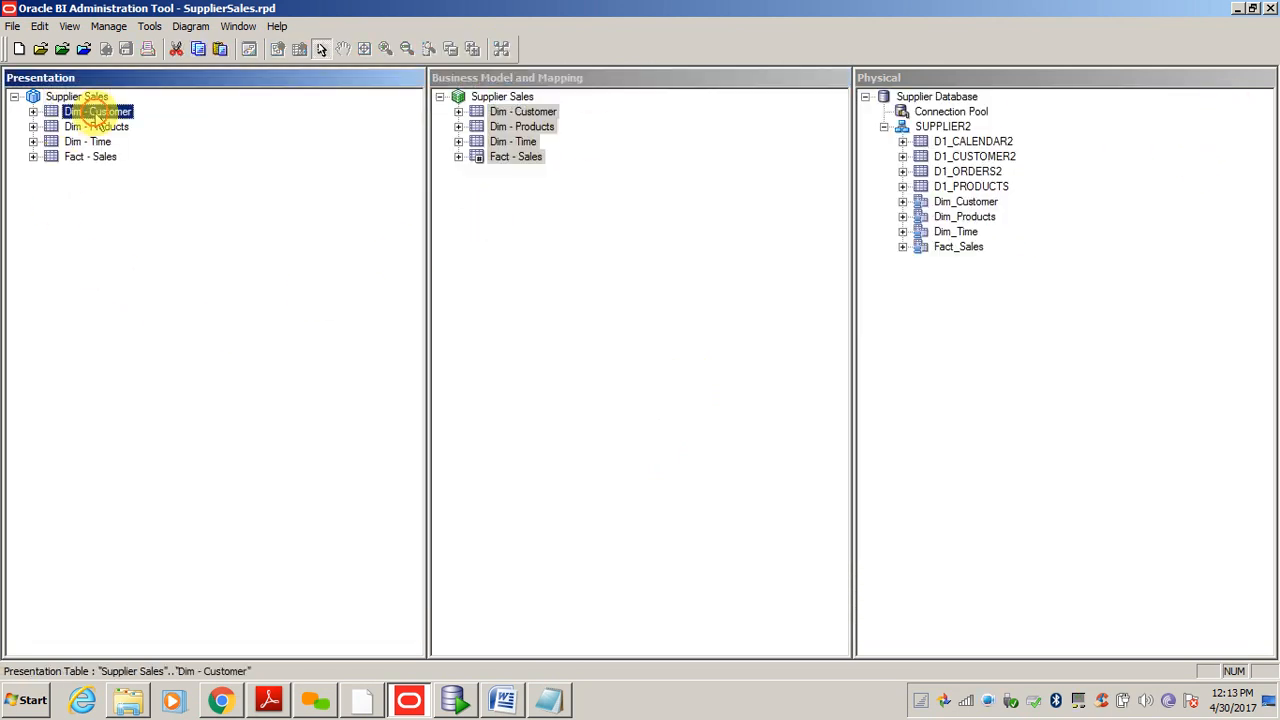
left_click(100, 158, "ctrl")
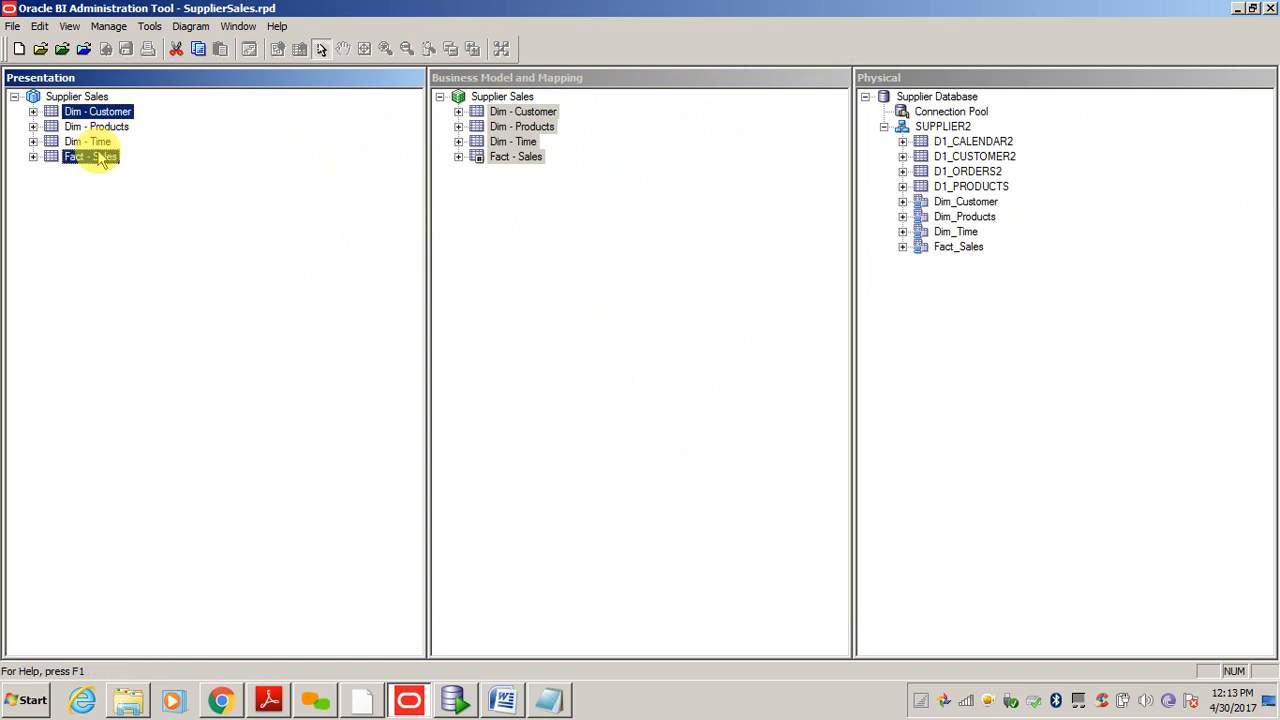
- Query the logical tables related to Dim - Customer and Fact - Sales and go to both
right_click(100, 158)
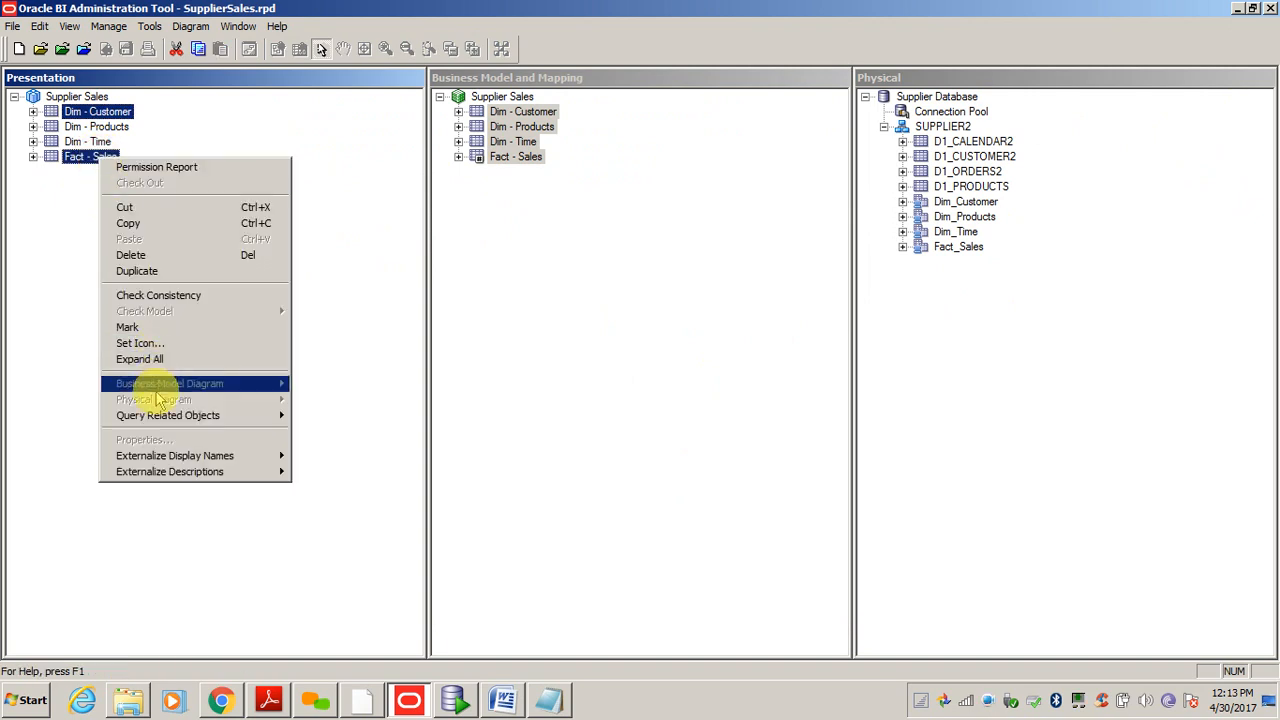
mouse_move(155, 418)
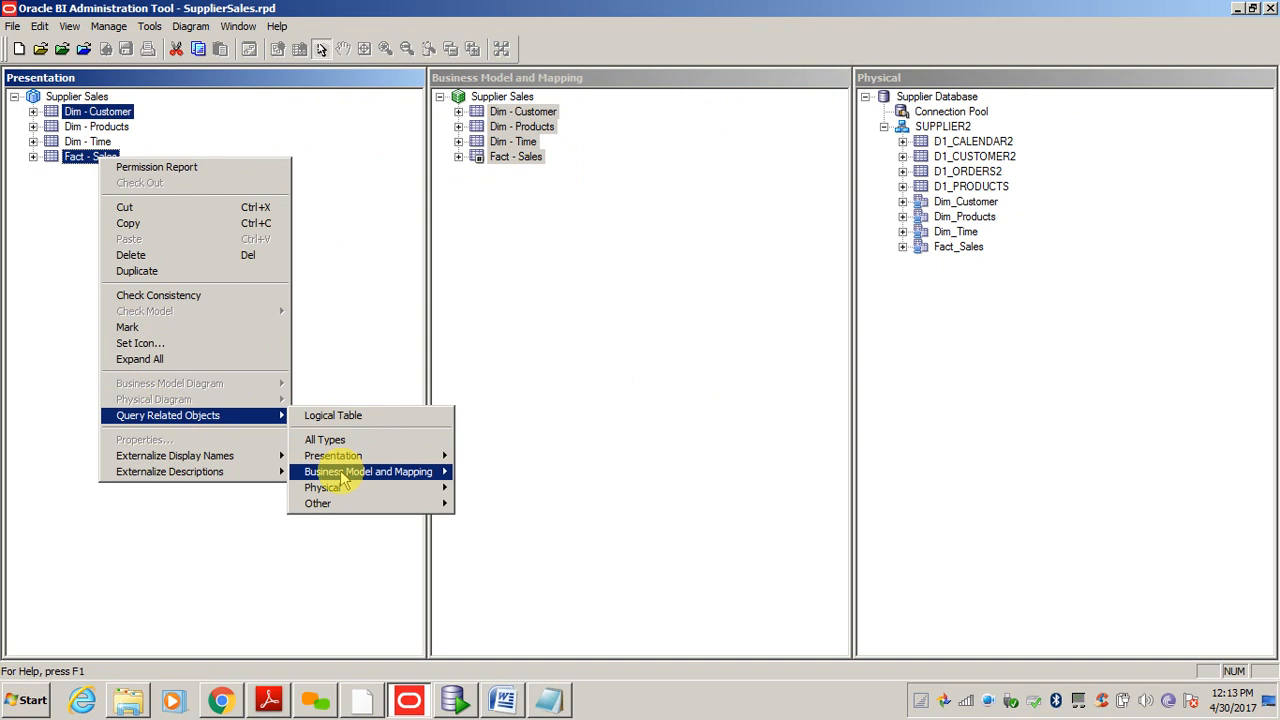
mouse_move(340, 472)
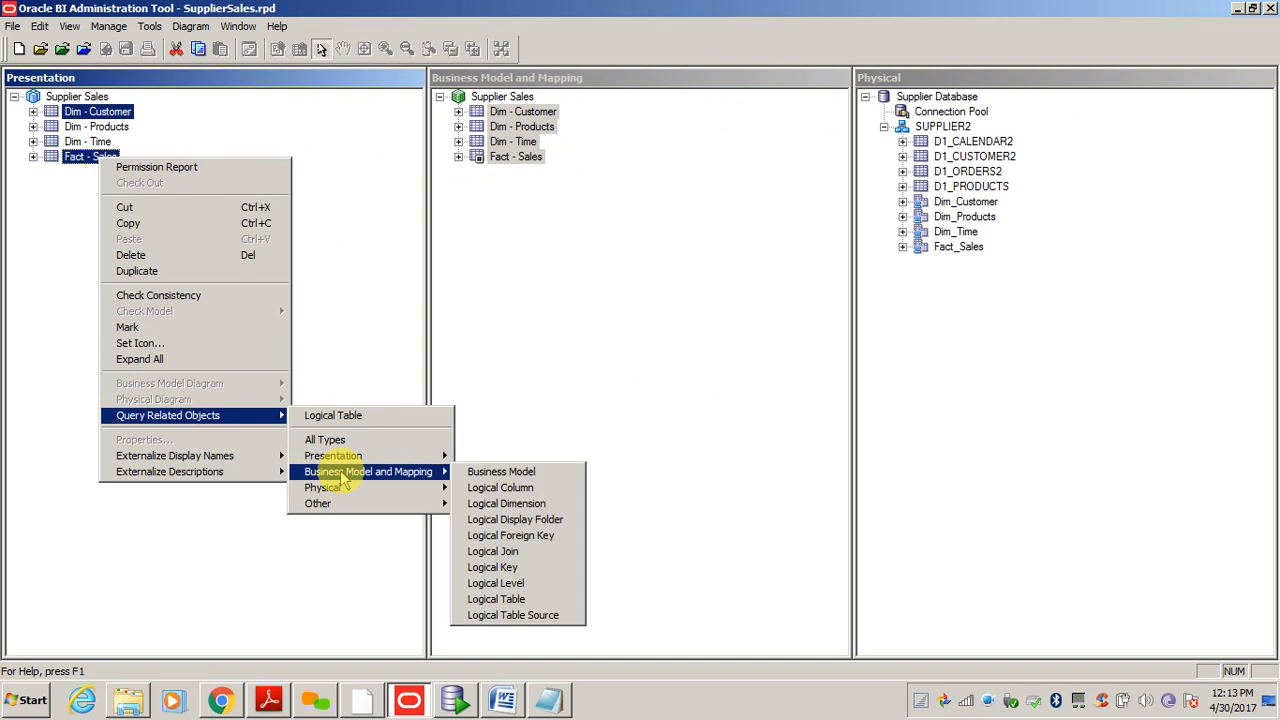
left_click(510, 600)
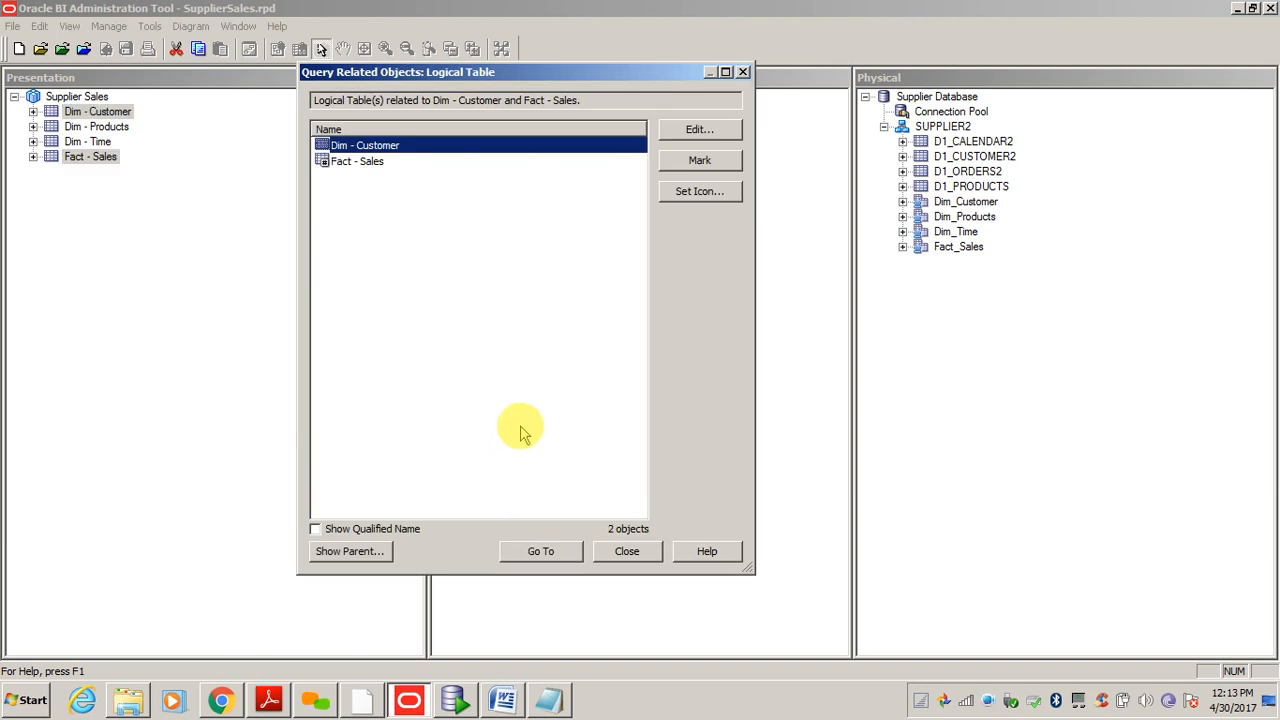
left_click(357, 163, "ctrl")
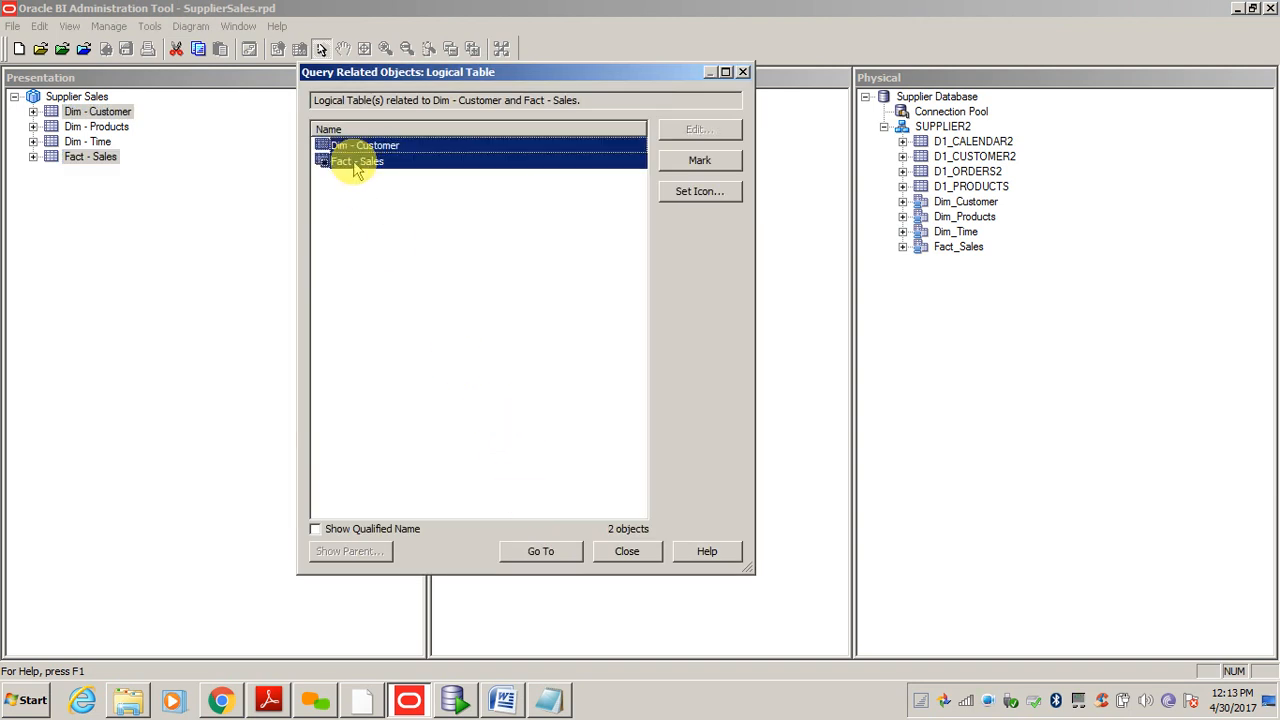
left_click(525, 553)
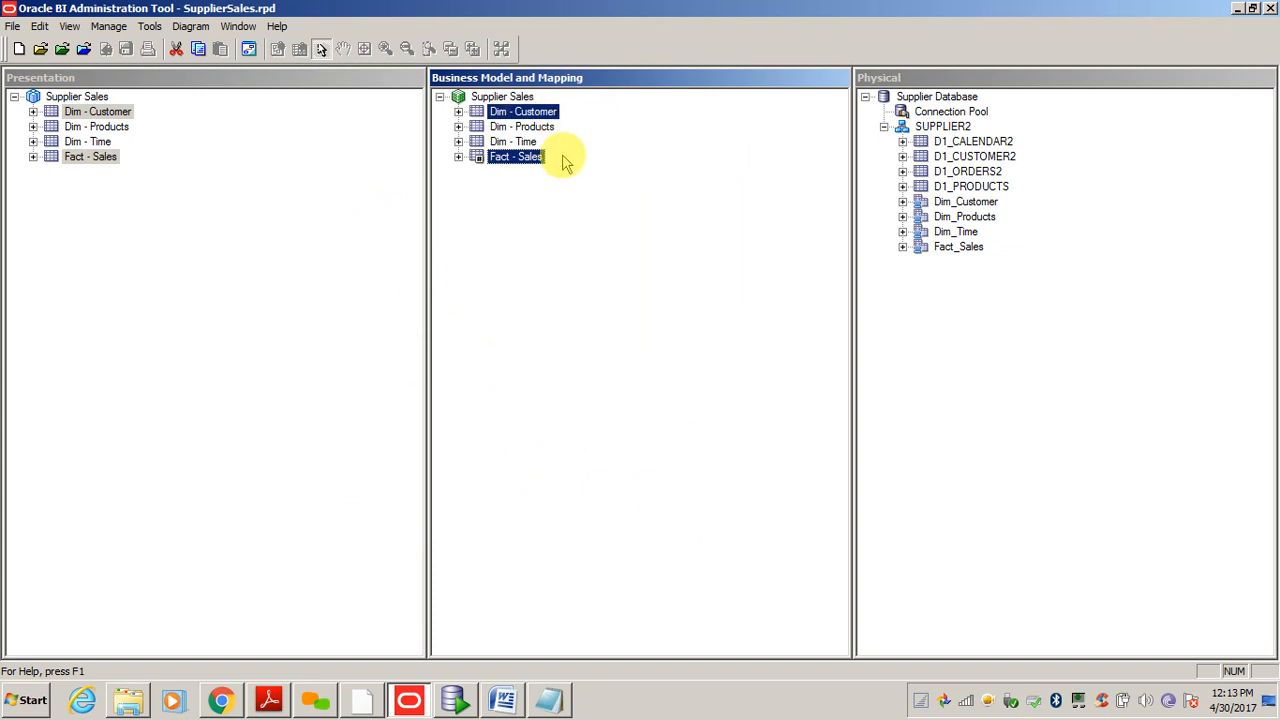
- Diagram only those two logical tables, collapse them to names, zoom to fit, then close
right_click(521, 111)
mouse_move(570, 322)
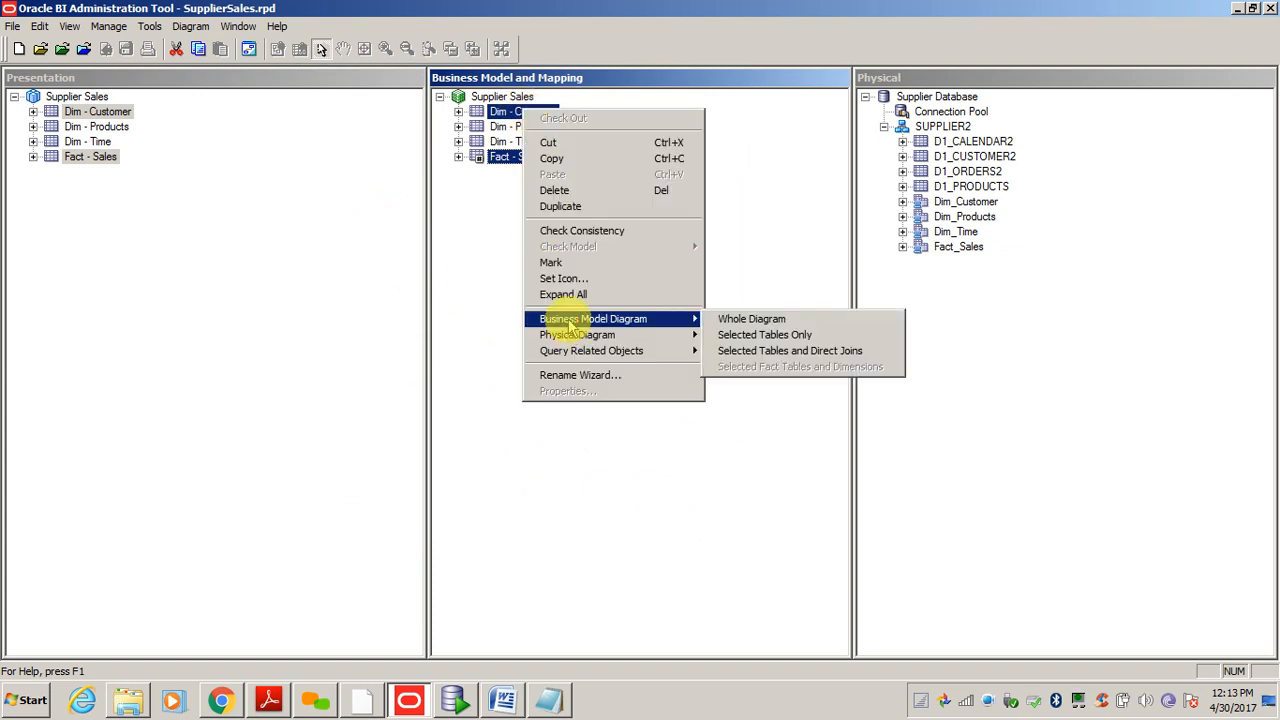
left_click(790, 335)
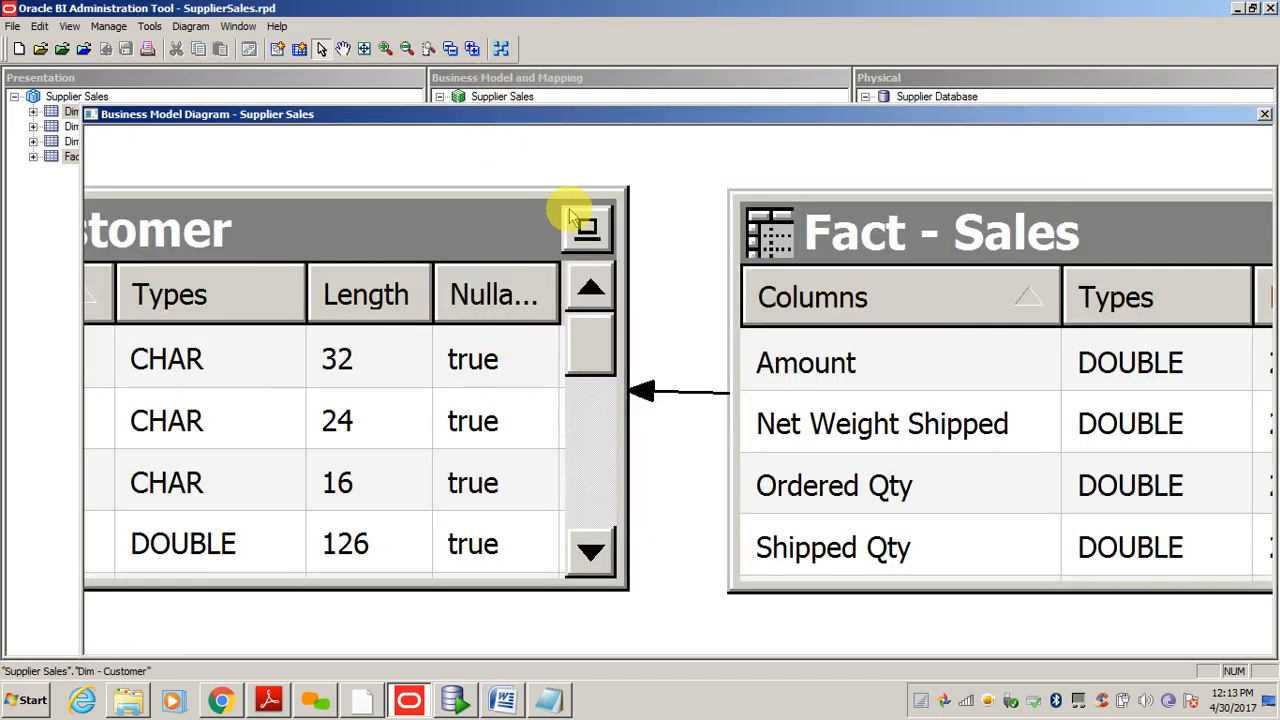
left_click(446, 49)
left_click(501, 49)
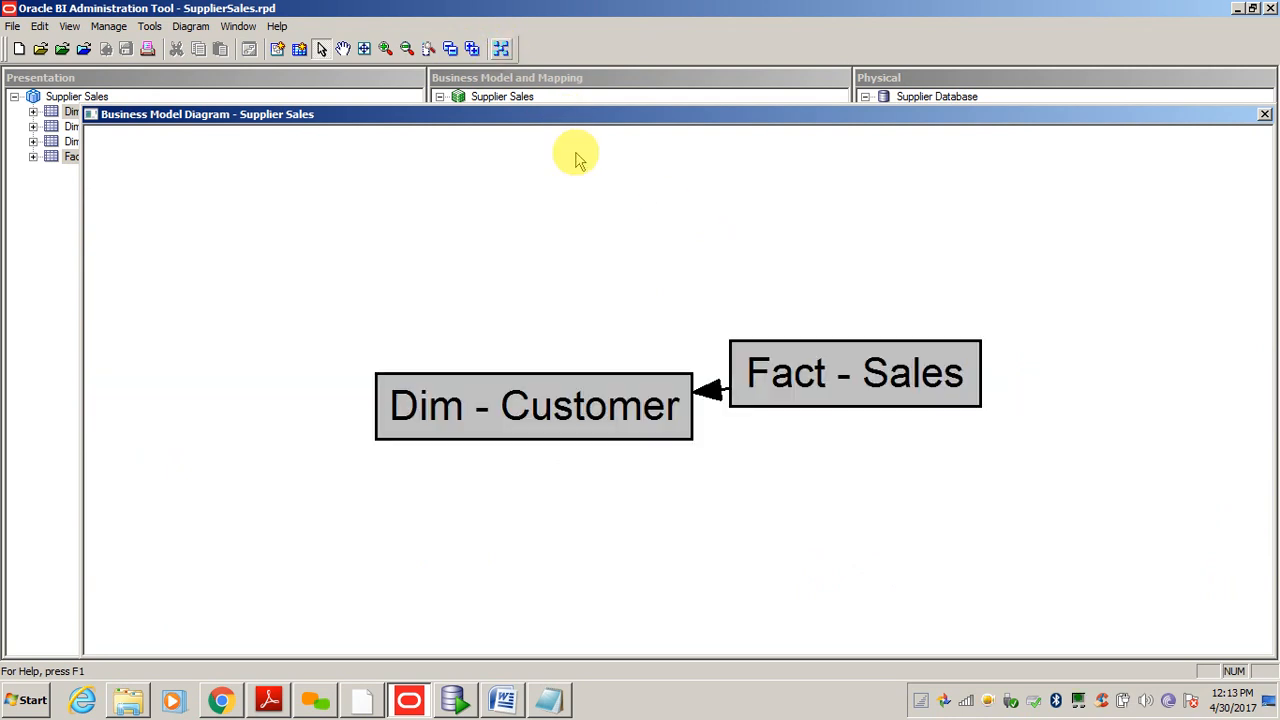
left_click(1265, 114)
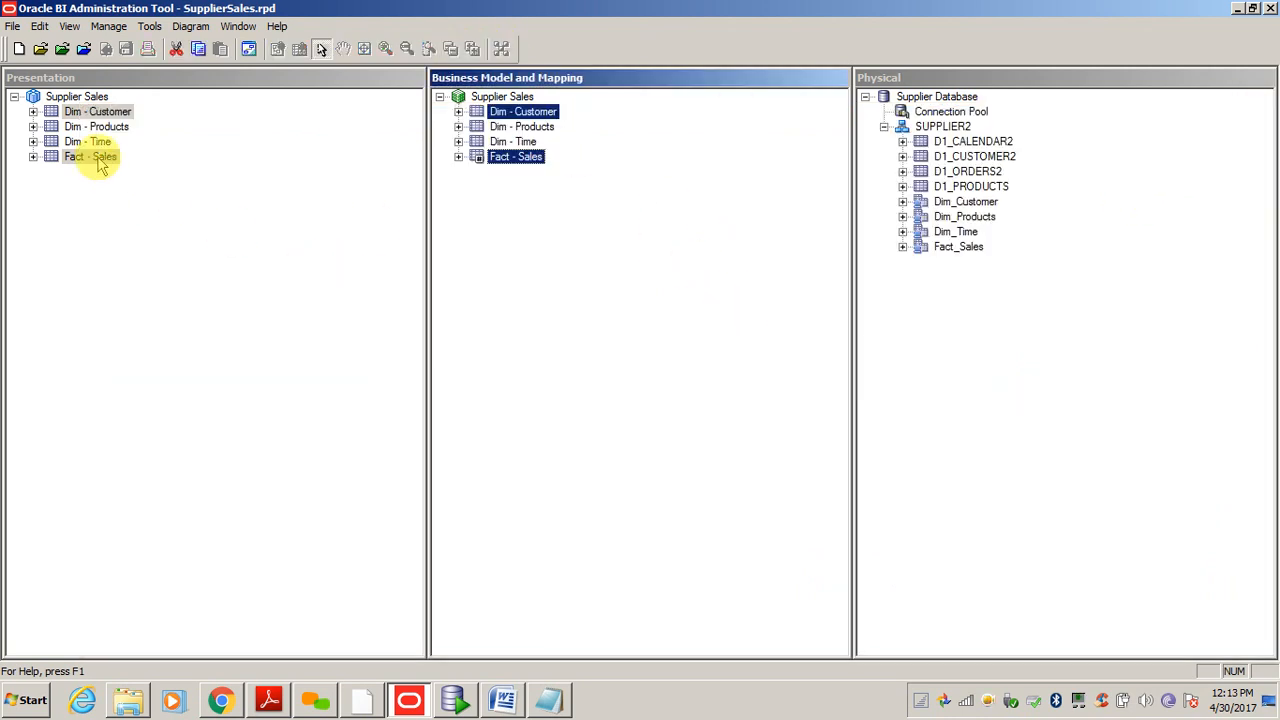
- Query the physical tables behind both presentation tables and go to Dim_Customer and Fact_Sales
right_click(84, 112)
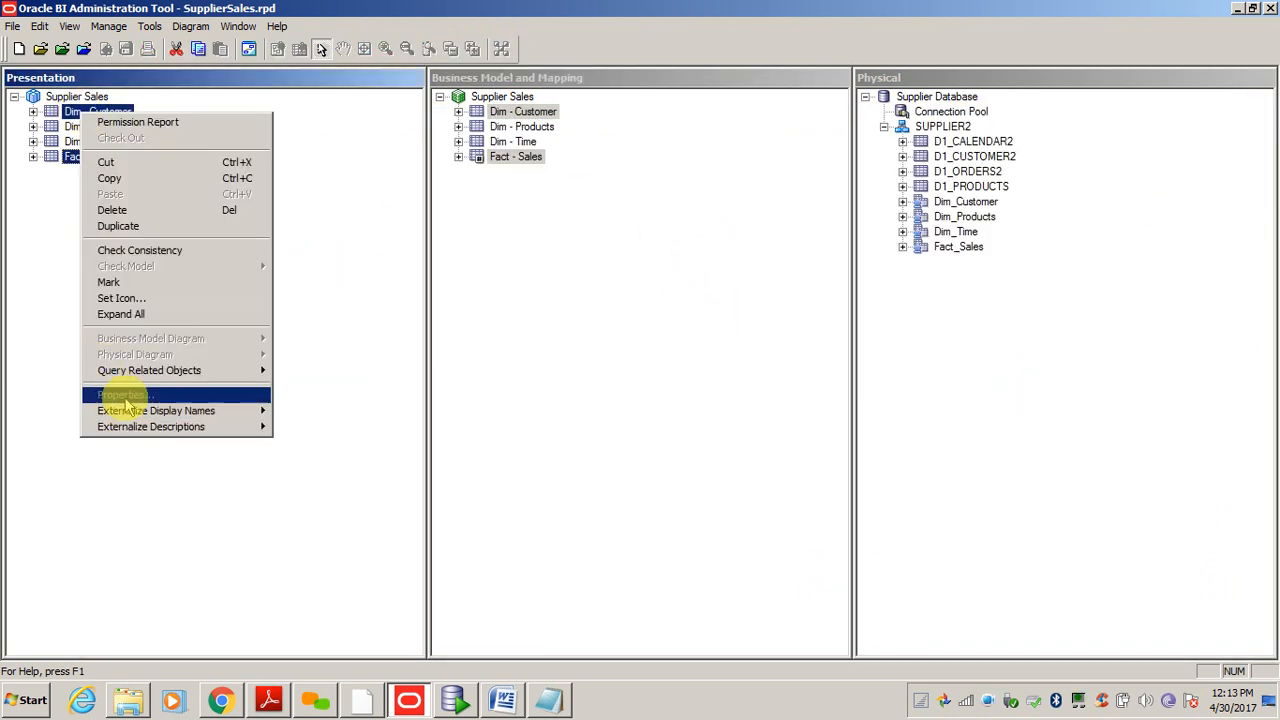
mouse_move(135, 370)
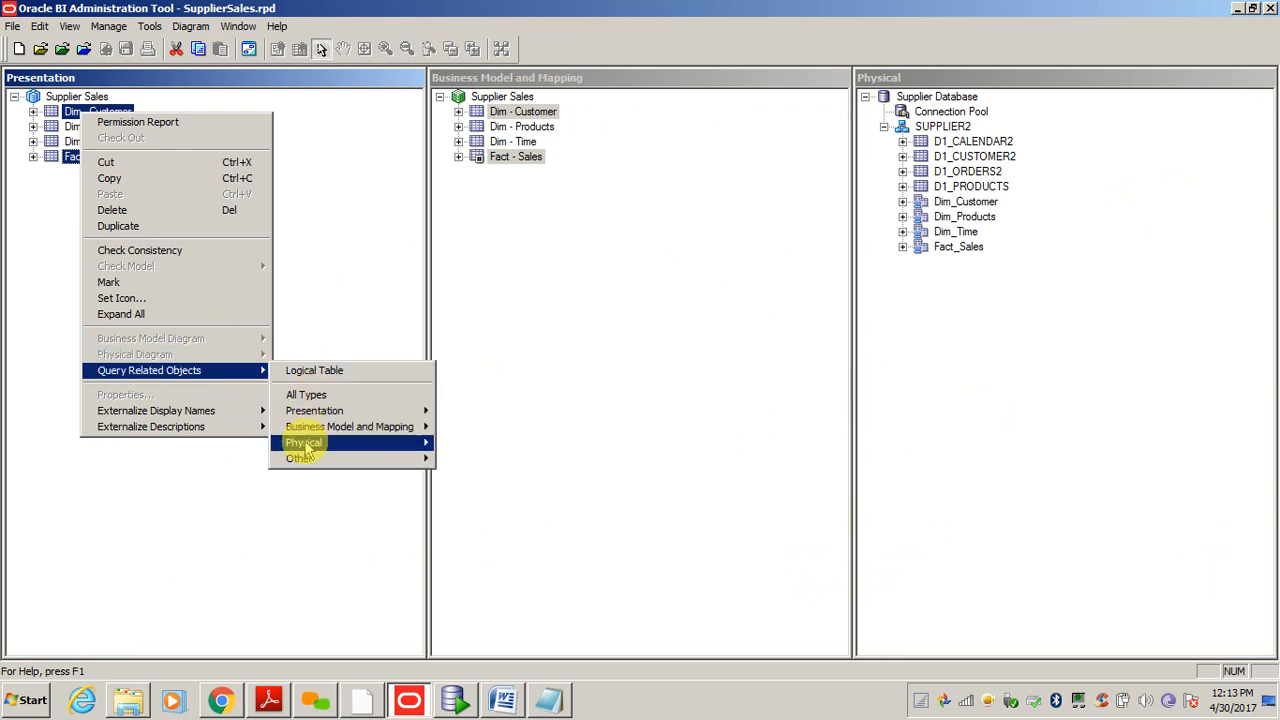
mouse_move(305, 442)
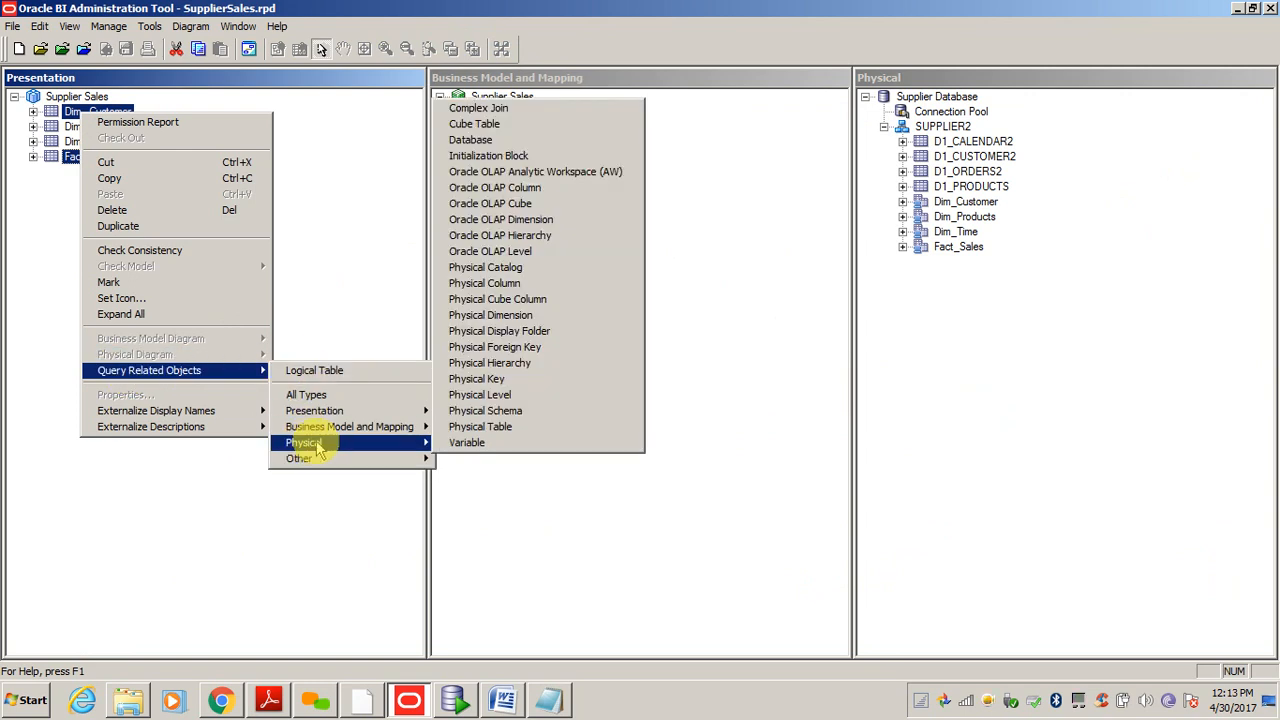
left_click(525, 427)
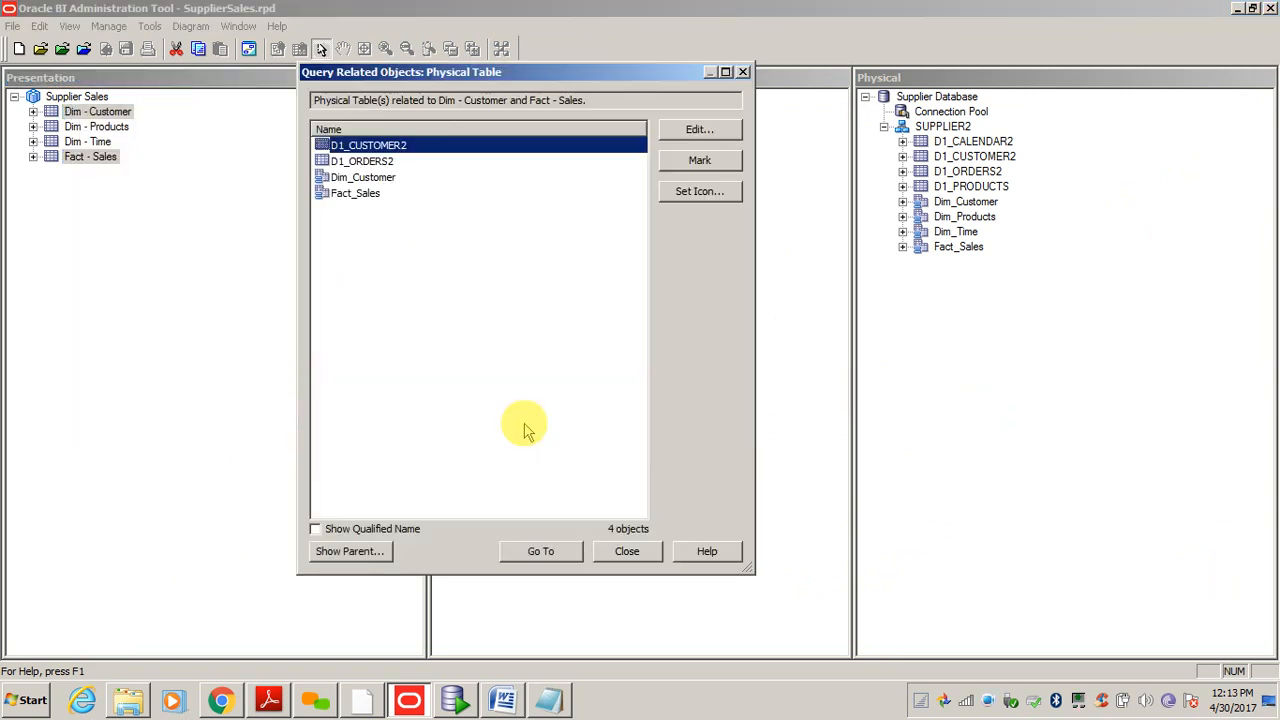
left_click(373, 180)
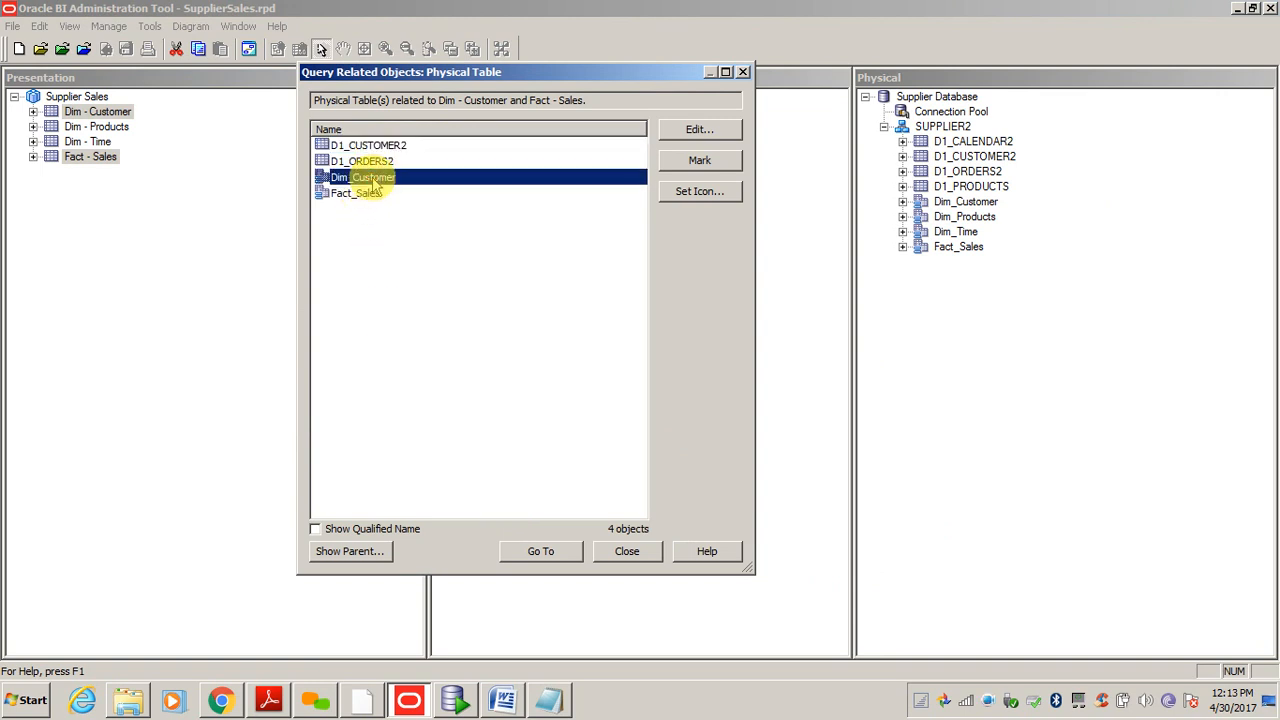
left_click(360, 195, "ctrl")
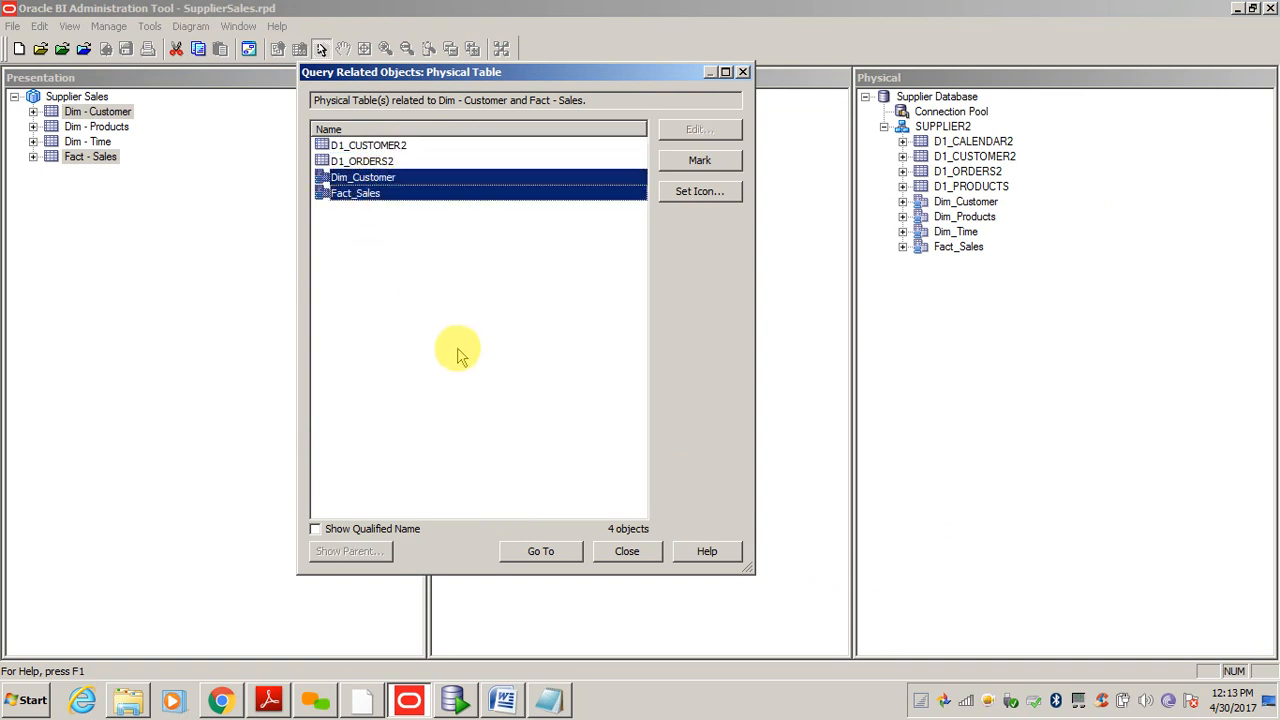
left_click(543, 552)
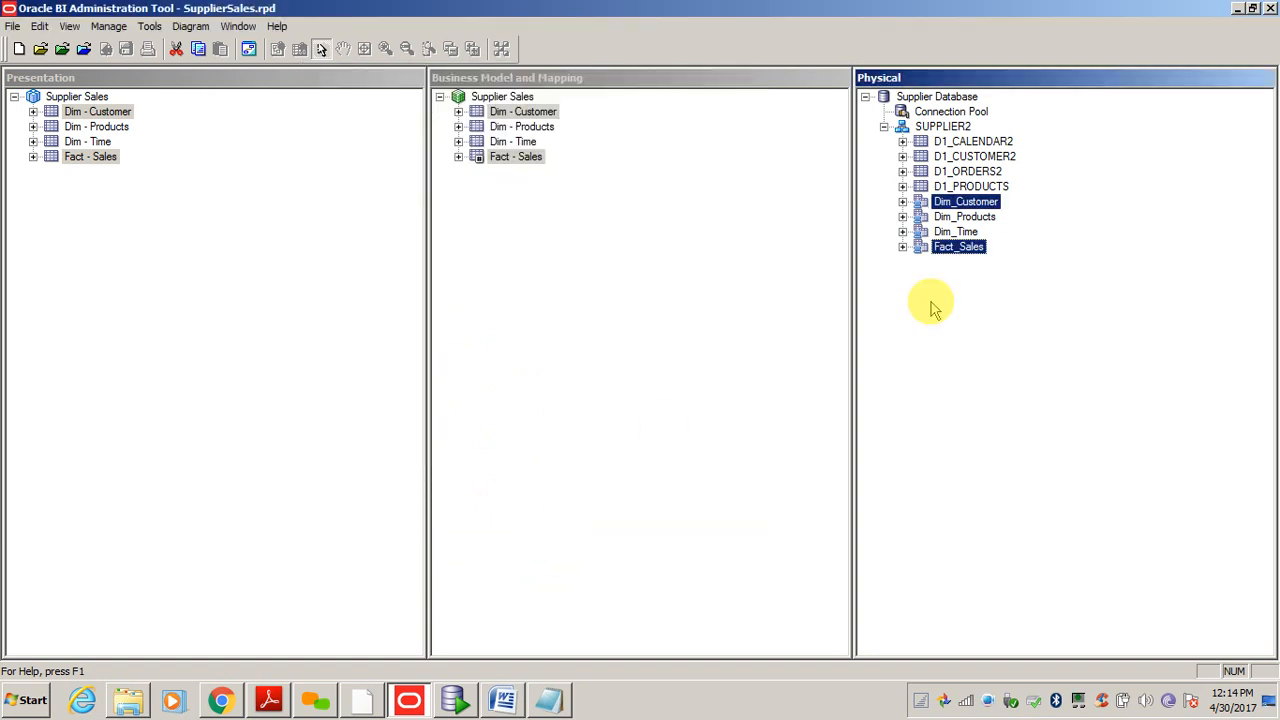
- Open a Selected Object(s) Only physical diagram of Dim_Customer and Fact_Sales, then close it
right_click(982, 206)
mouse_move(1012, 456)
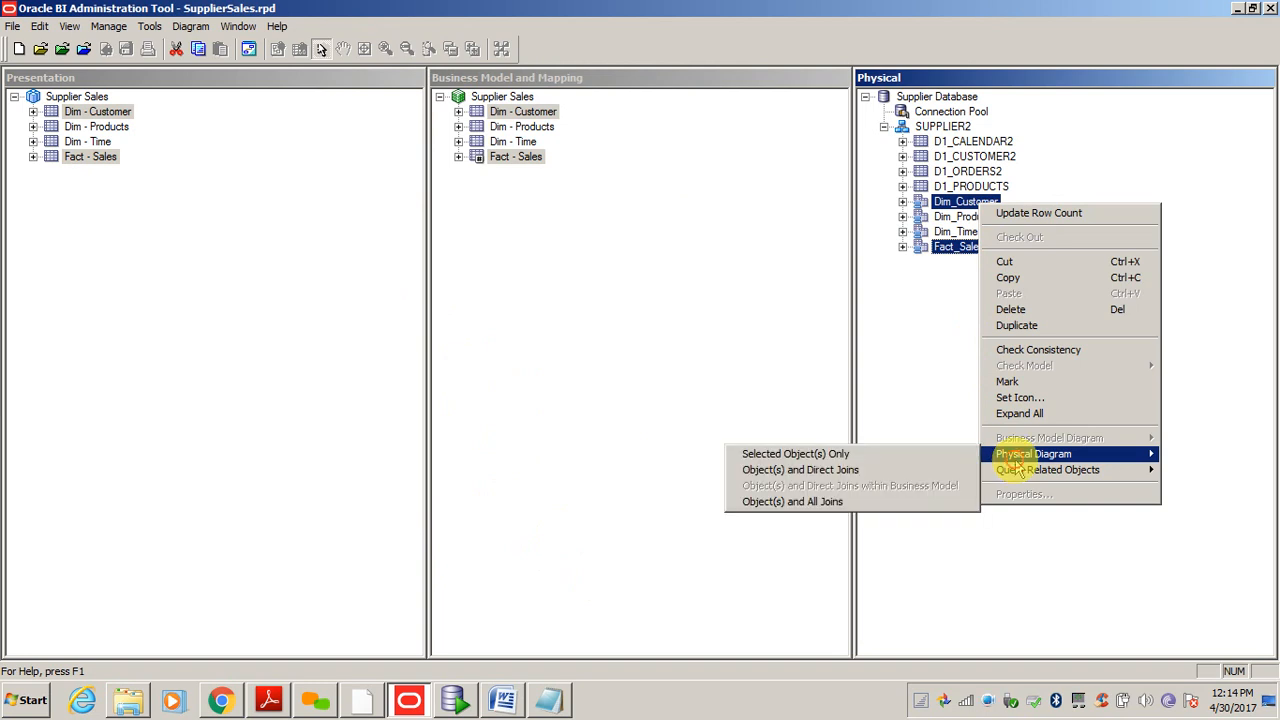
left_click(838, 455)
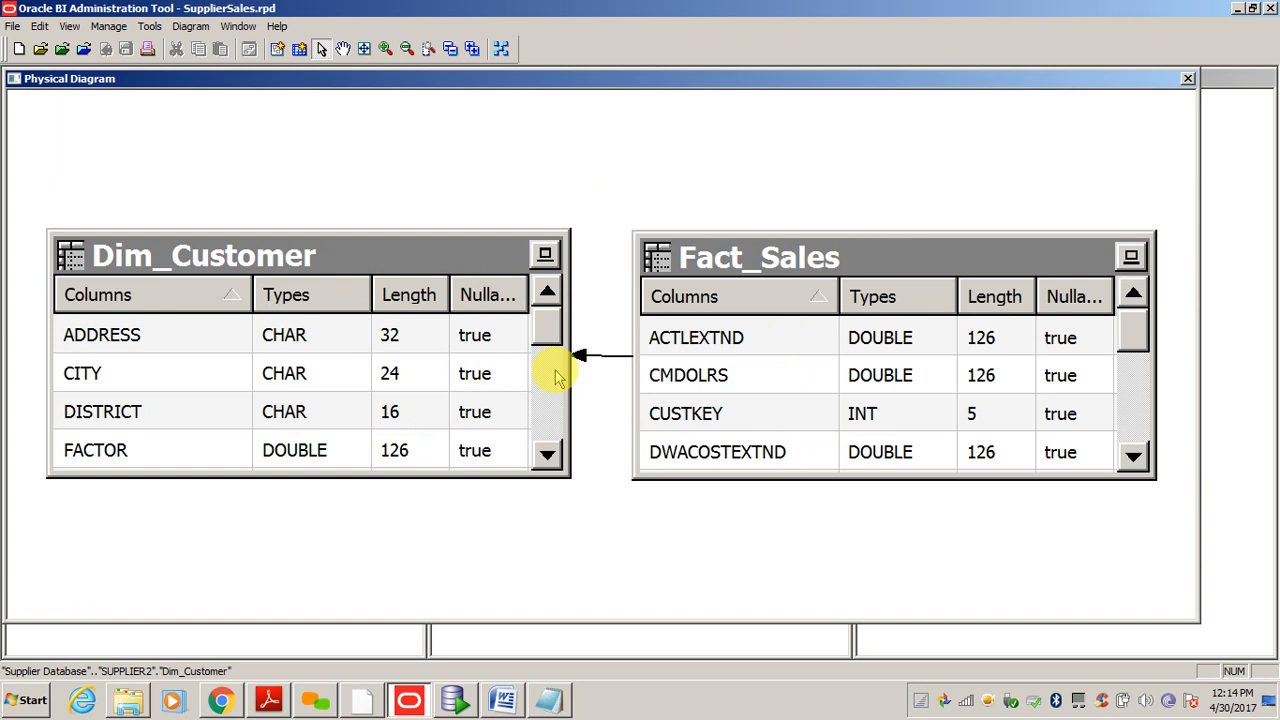
left_click(1188, 78)
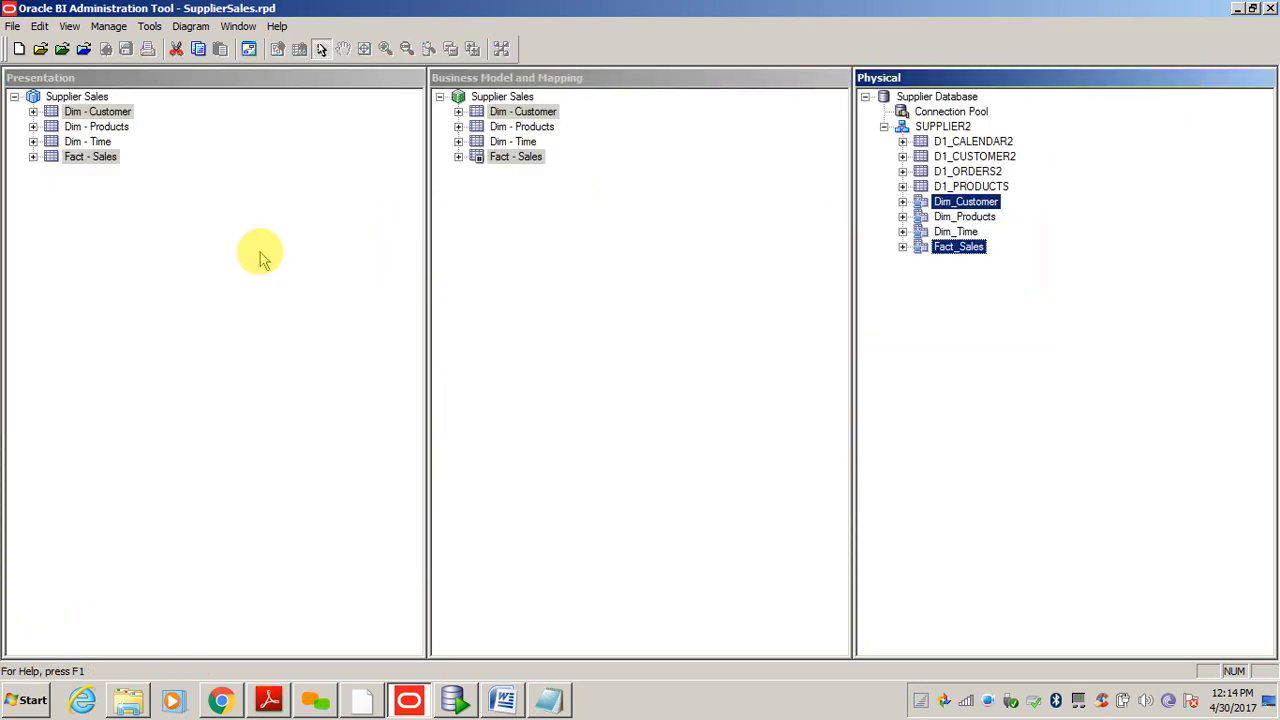
left_click(100, 113)
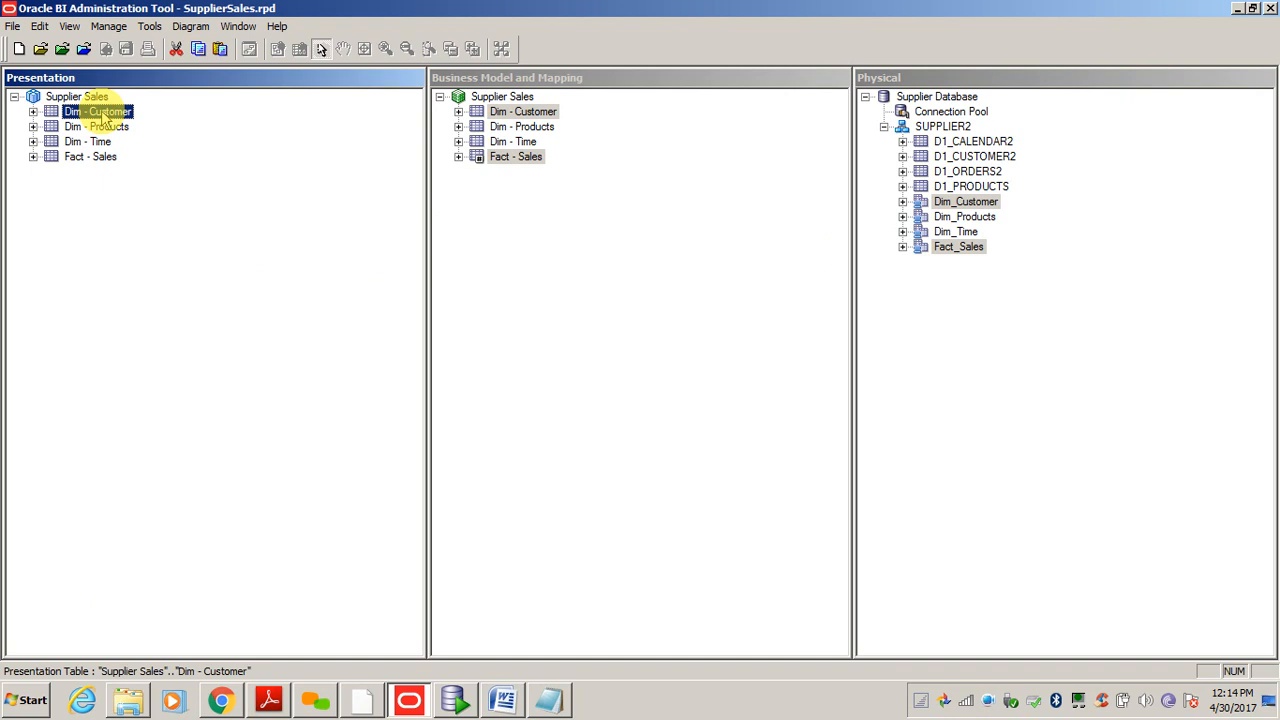
right_click(104, 118)
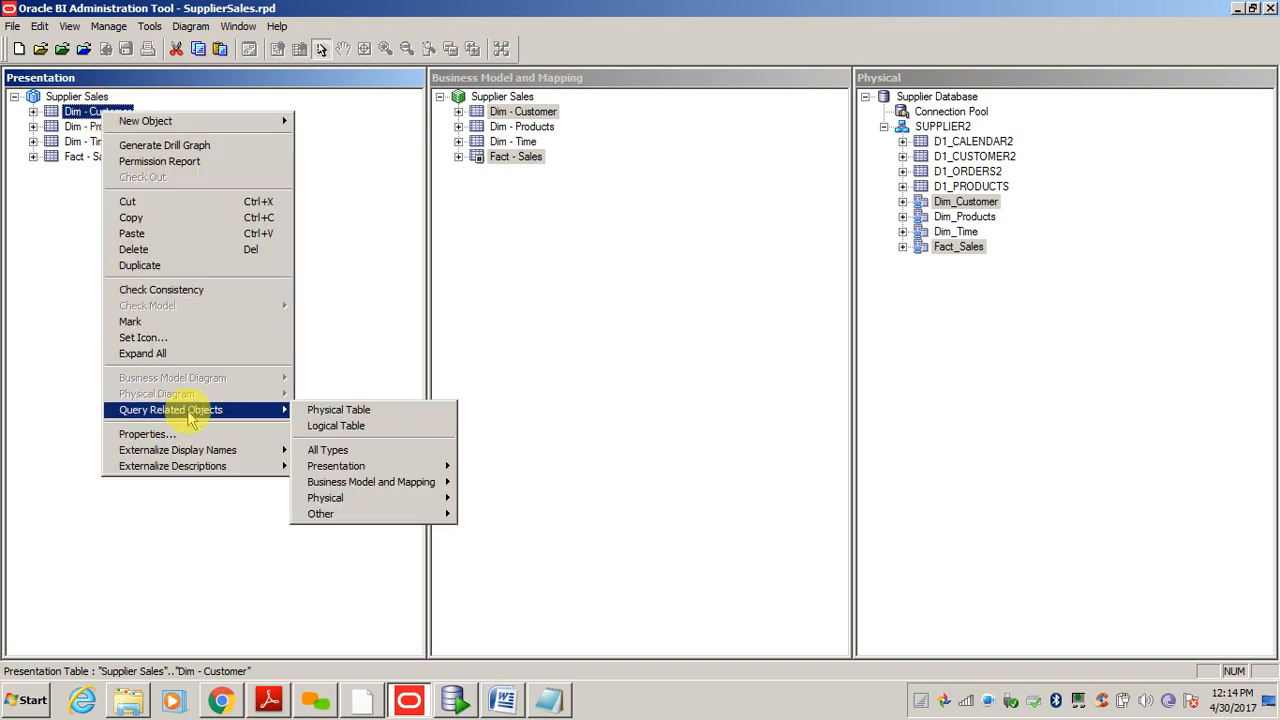
left_click(358, 411)
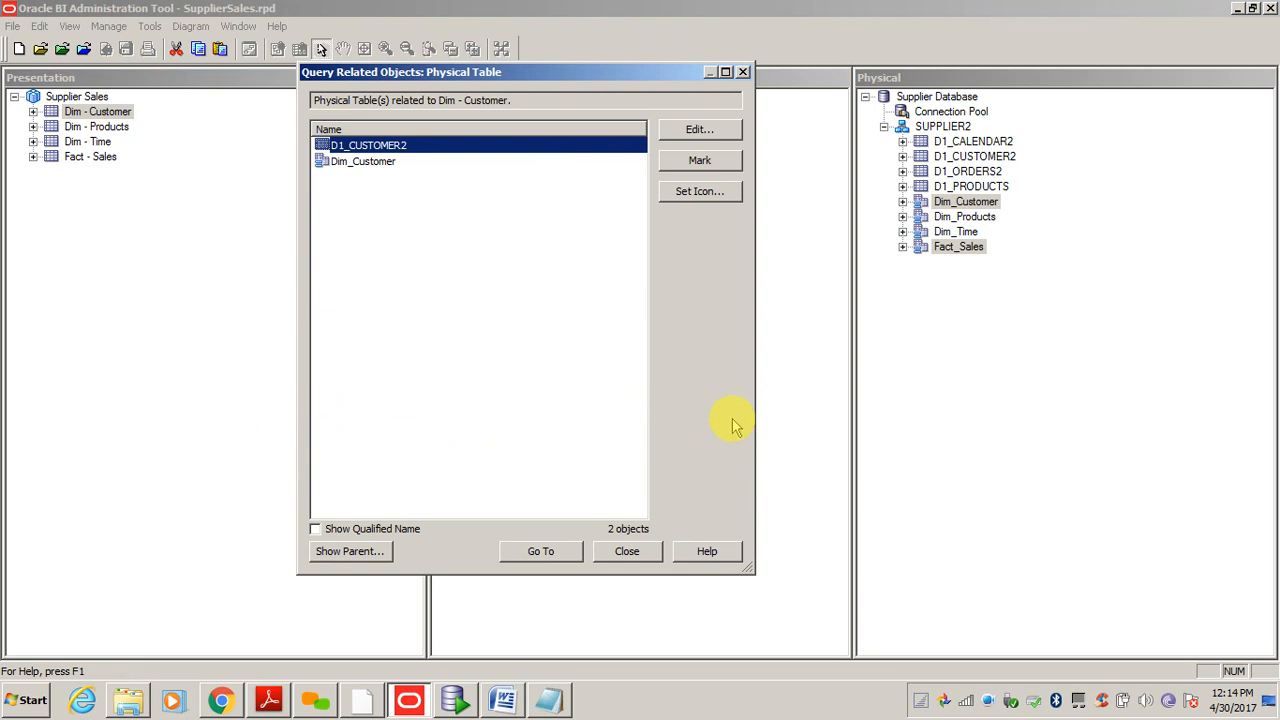
left_click(362, 163)
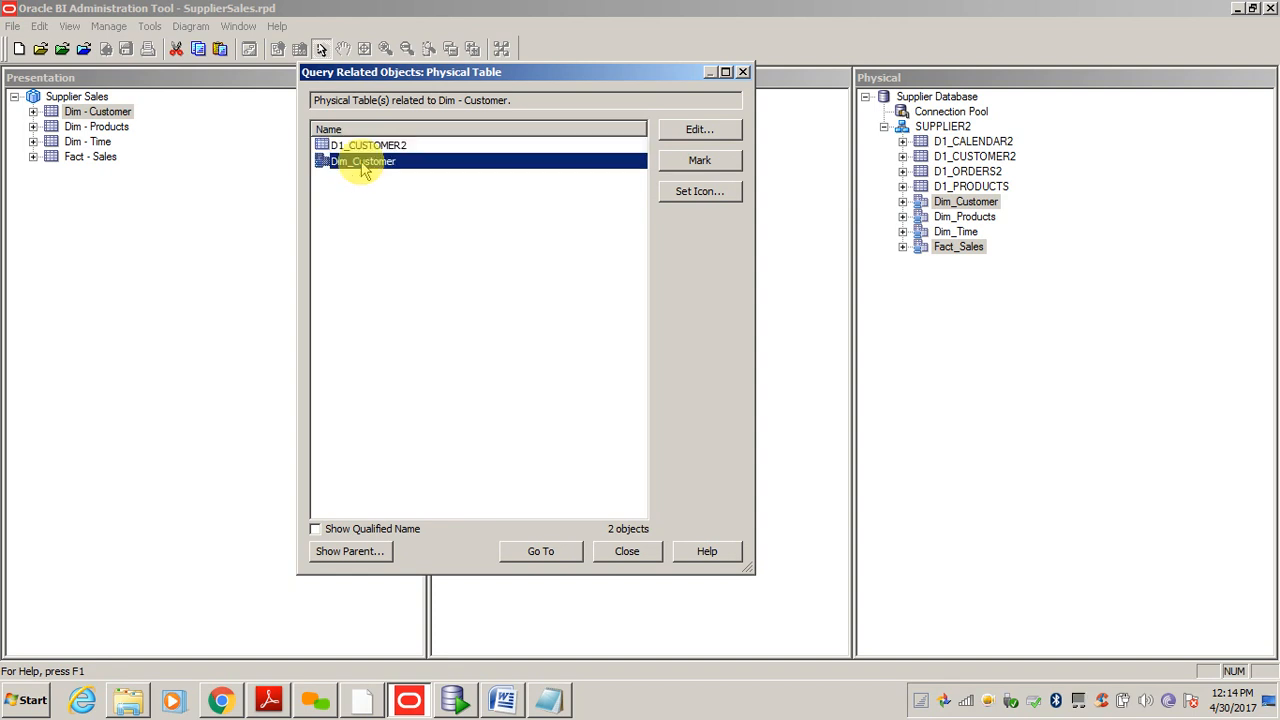
left_click(342, 145)
left_click(357, 165)
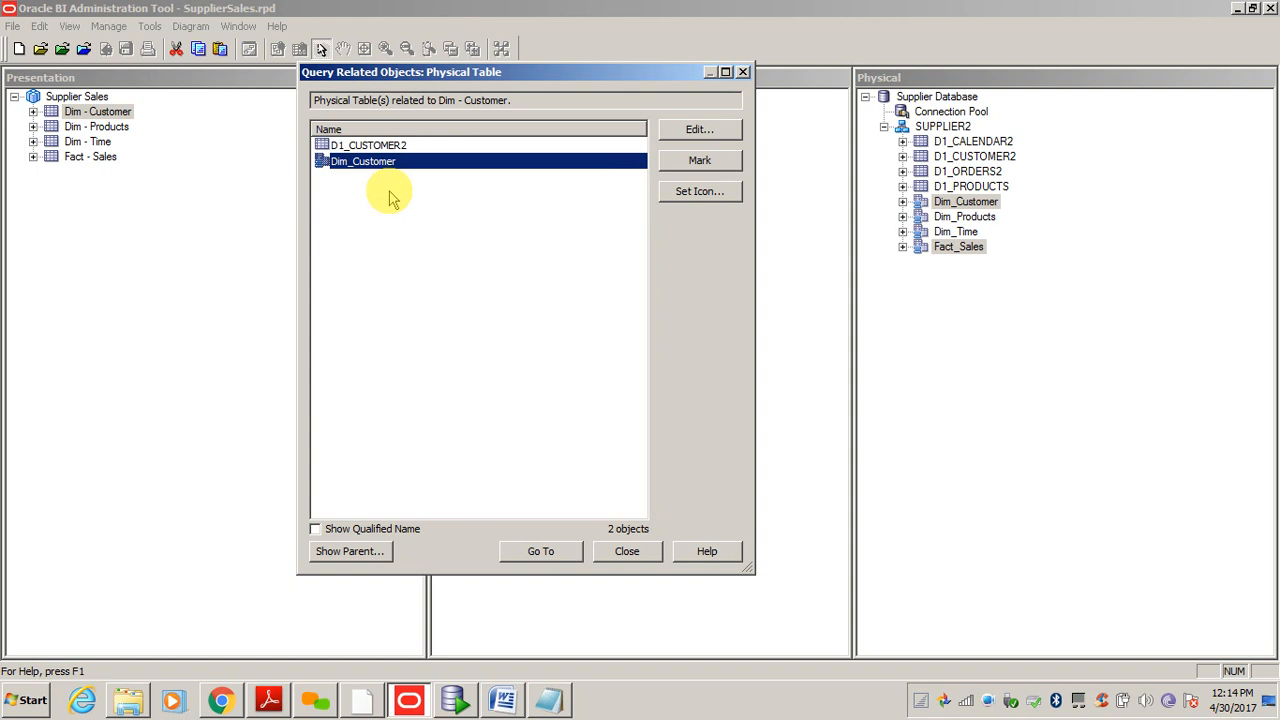
left_click(627, 553)
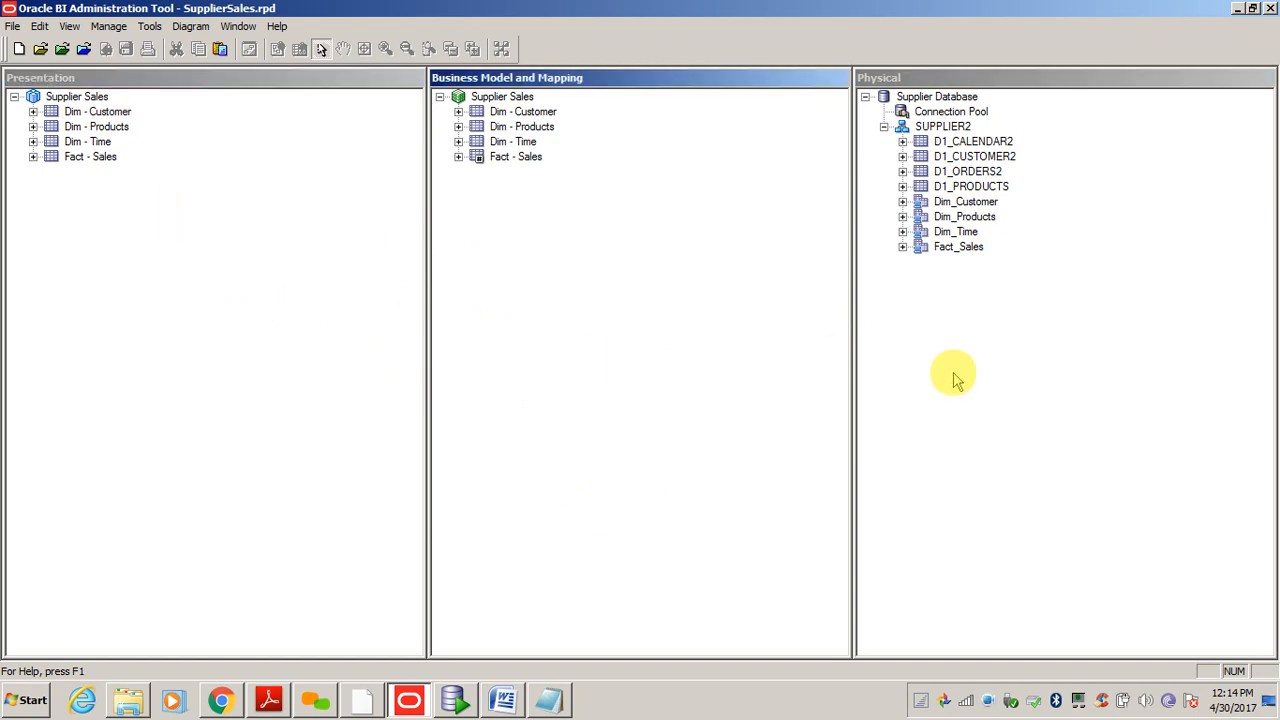
- Run the desktop start - Shortcut to start the BI domain, then return to the Supplier Sales business model
key("super+d")
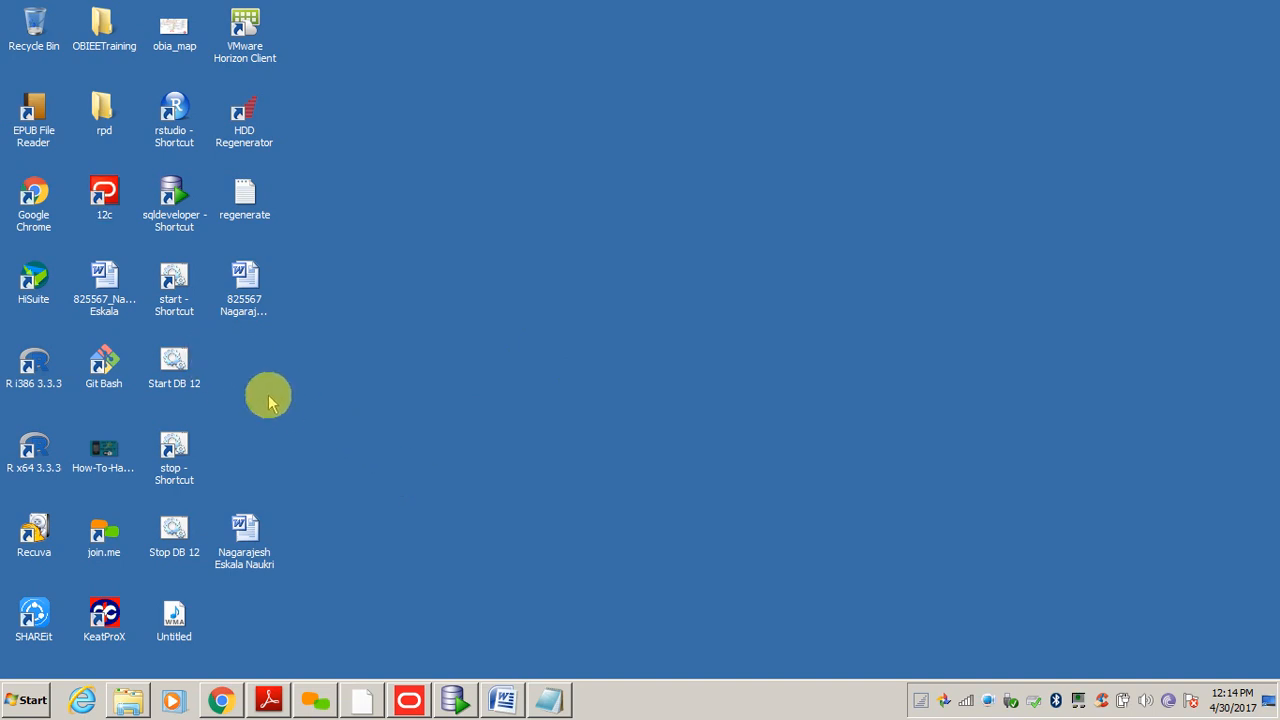
key("Down")
key("Down")
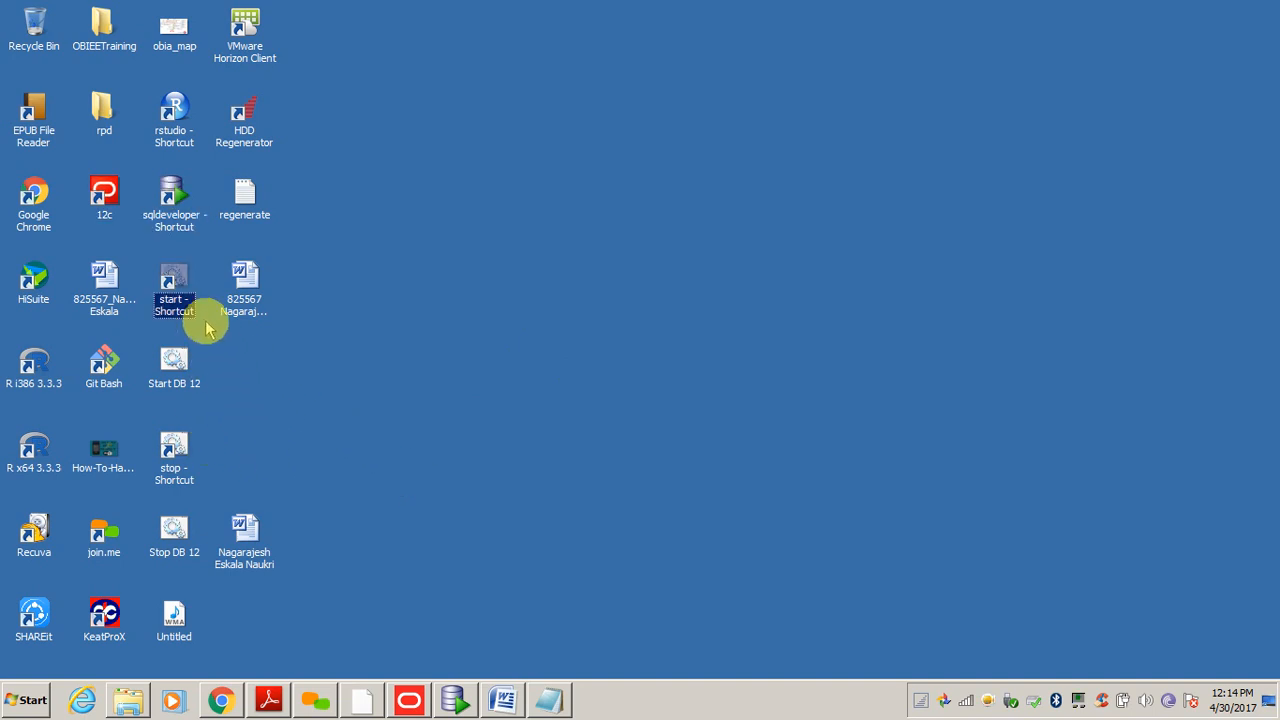
double_click(181, 287)
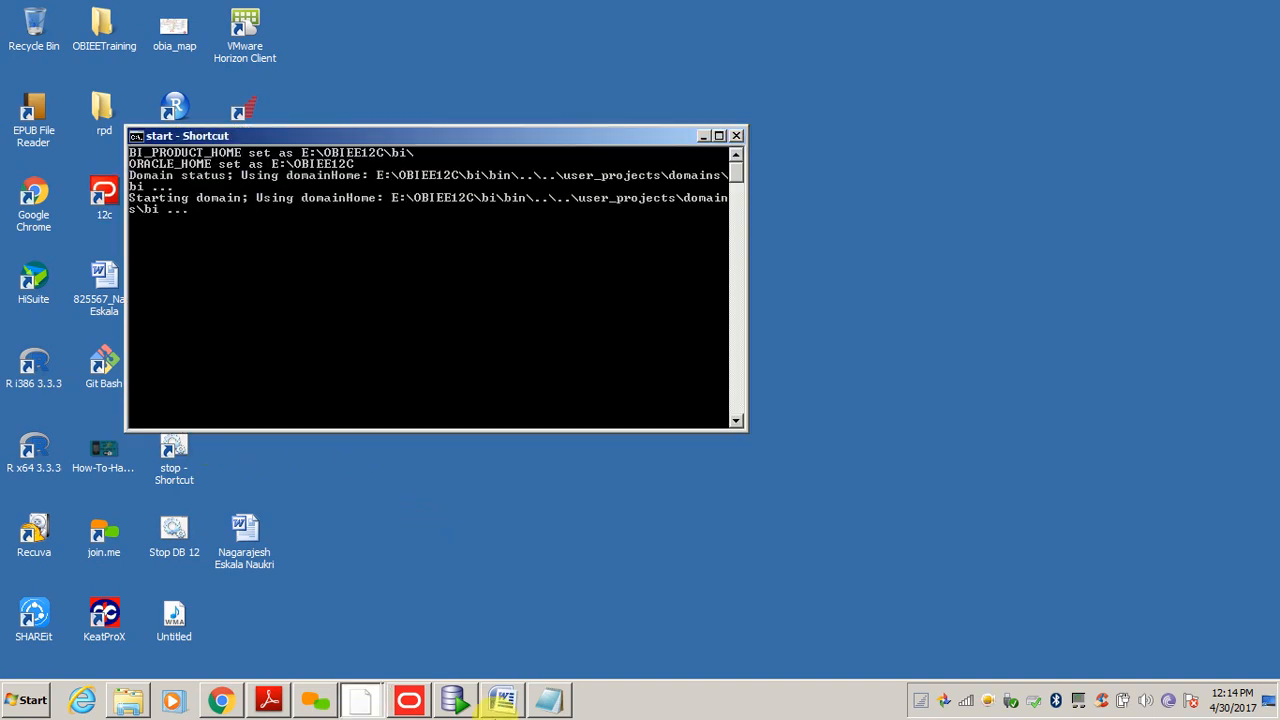
left_click(412, 706)
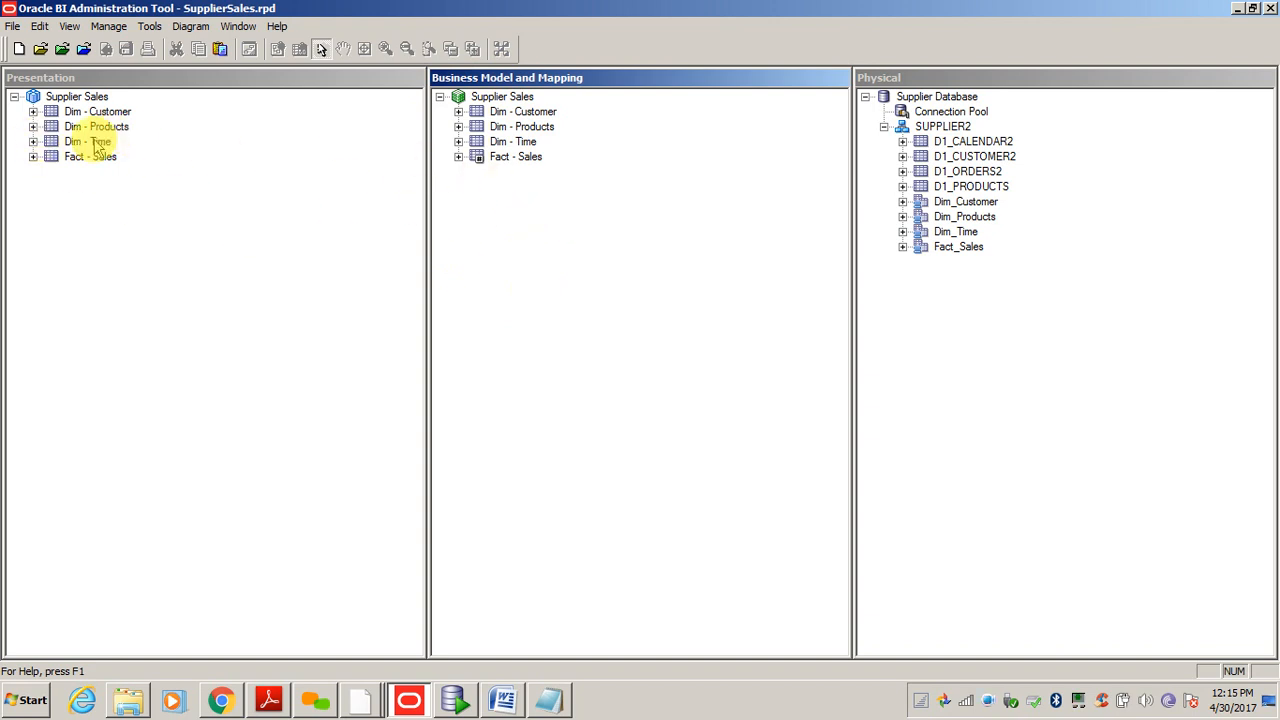
left_click(500, 97)
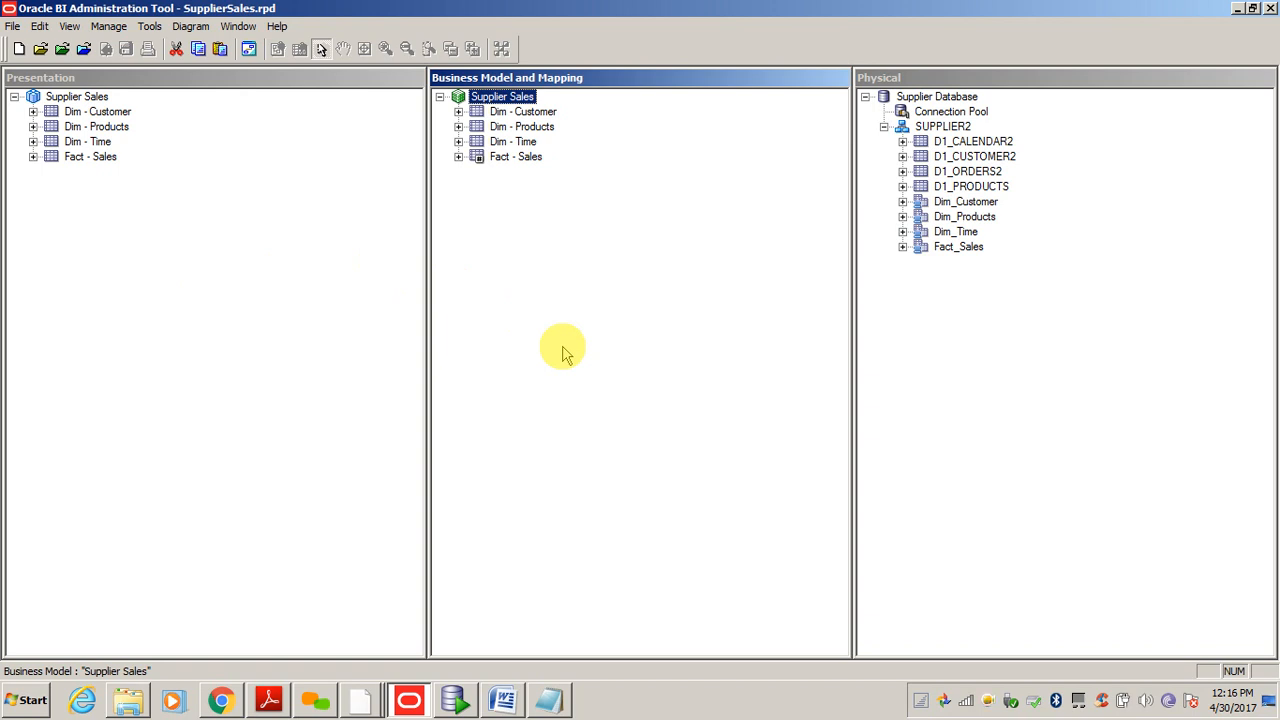
- Review the Physical, Business Model and Presentation panes, then bring the start - Shortcut console forward
left_click(1106, 434)
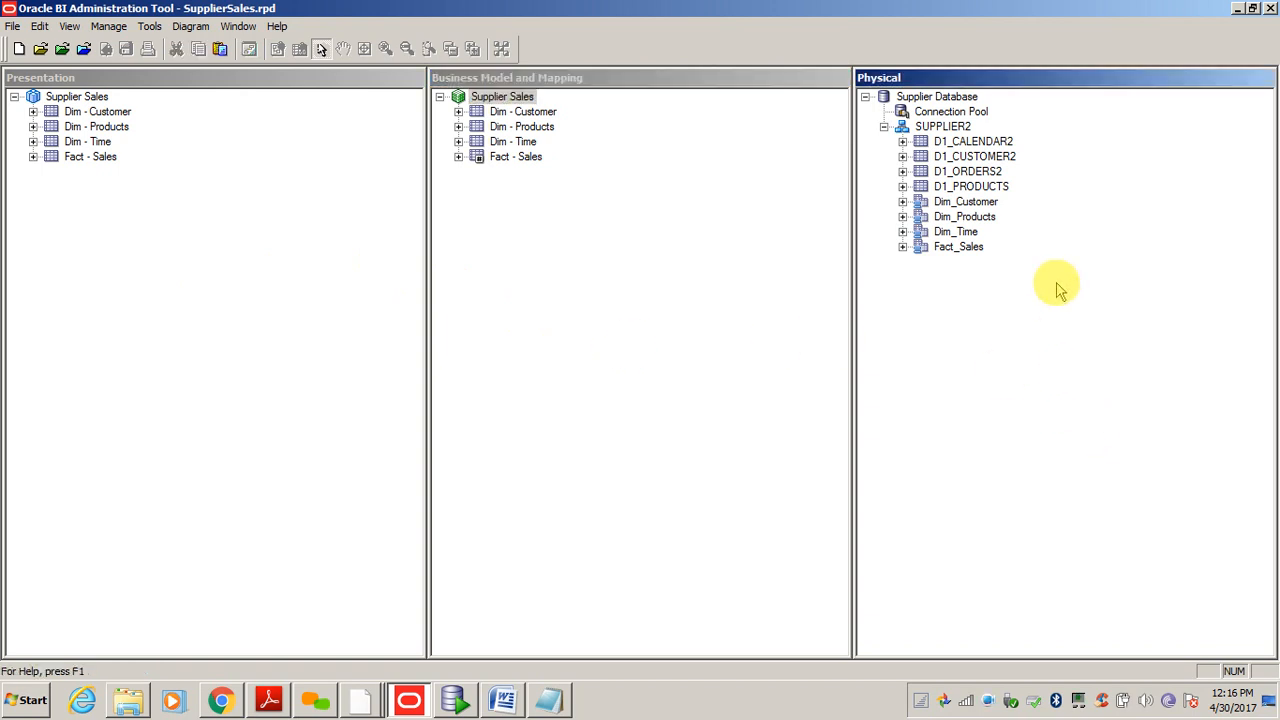
left_click(577, 343)
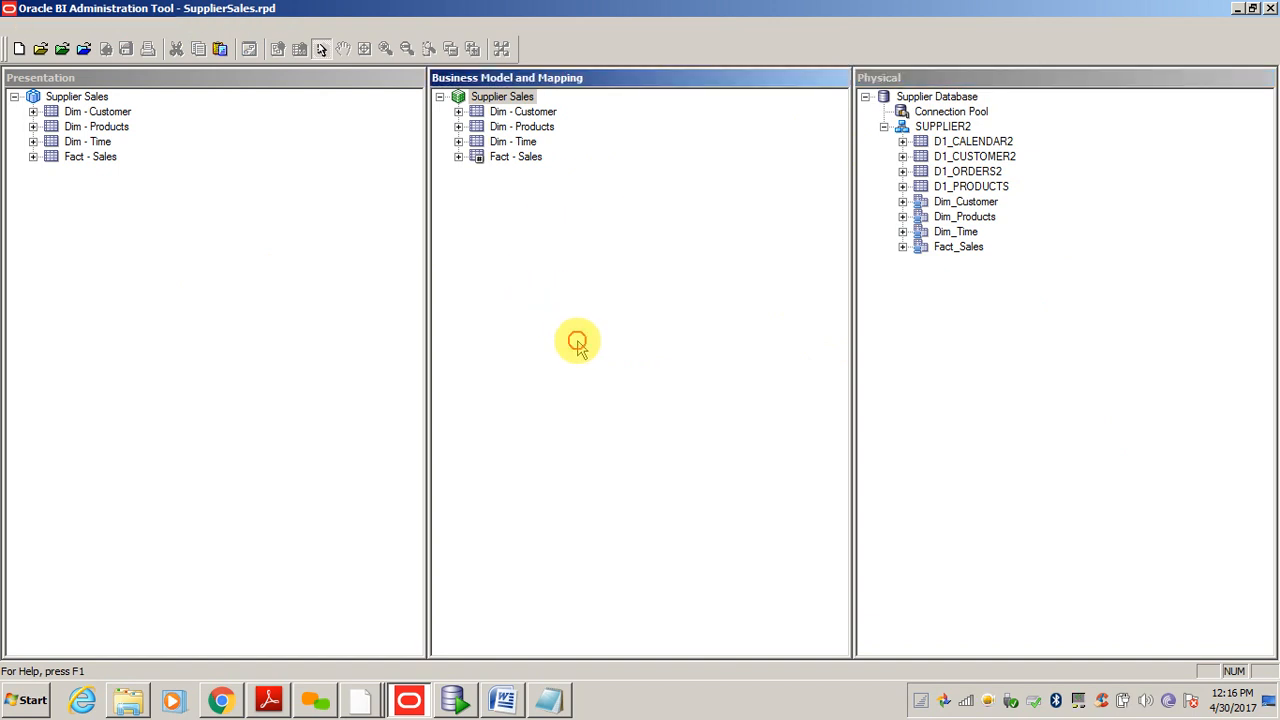
left_click(108, 322)
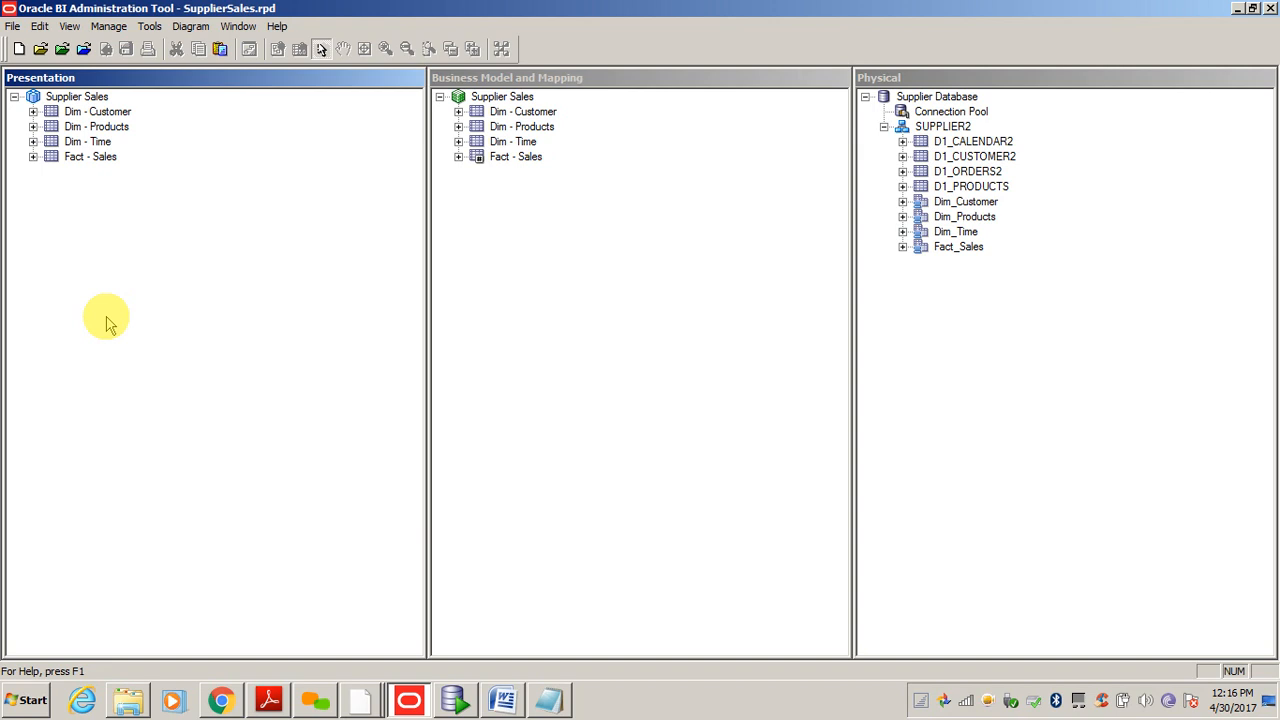
left_click(575, 363)
left_click(1027, 469)
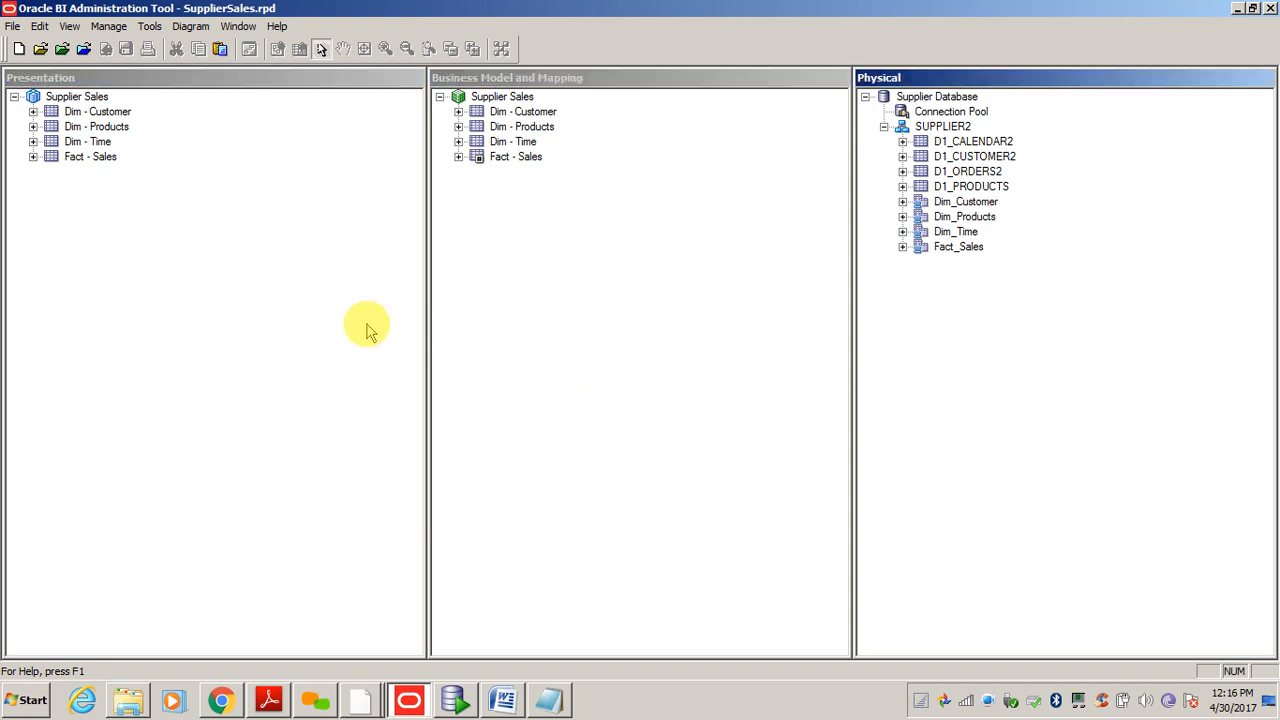
left_click(340, 327)
left_click(589, 394)
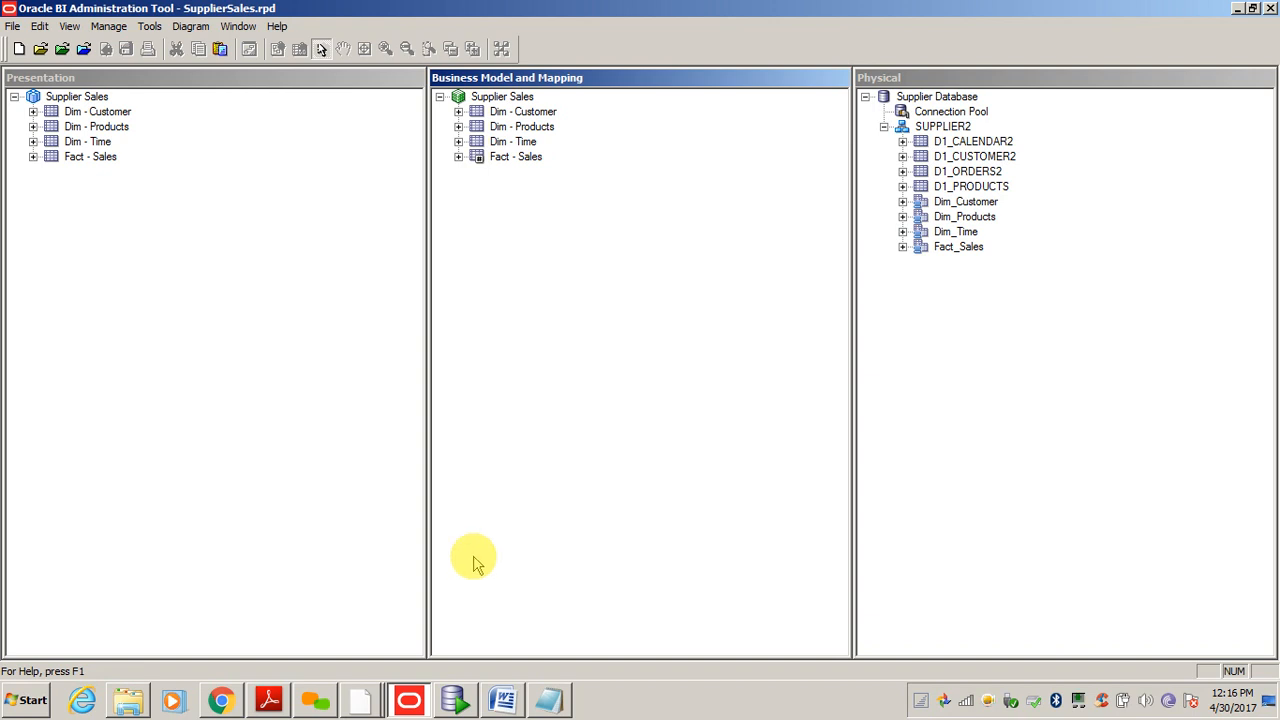
left_click(410, 701)
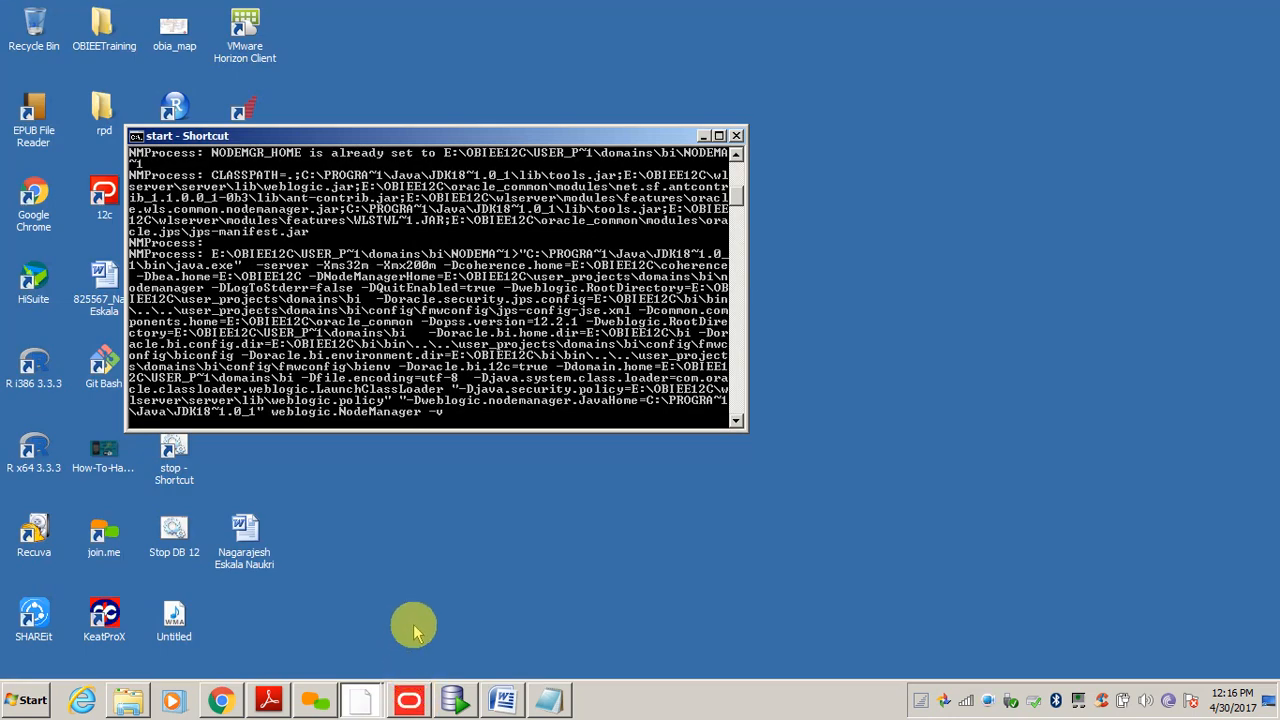
- Confirm the console reports NodeManager started, then show the Fact_D1_ORDERS2 join diagram in Word
left_click(417, 706)
left_click(417, 706)
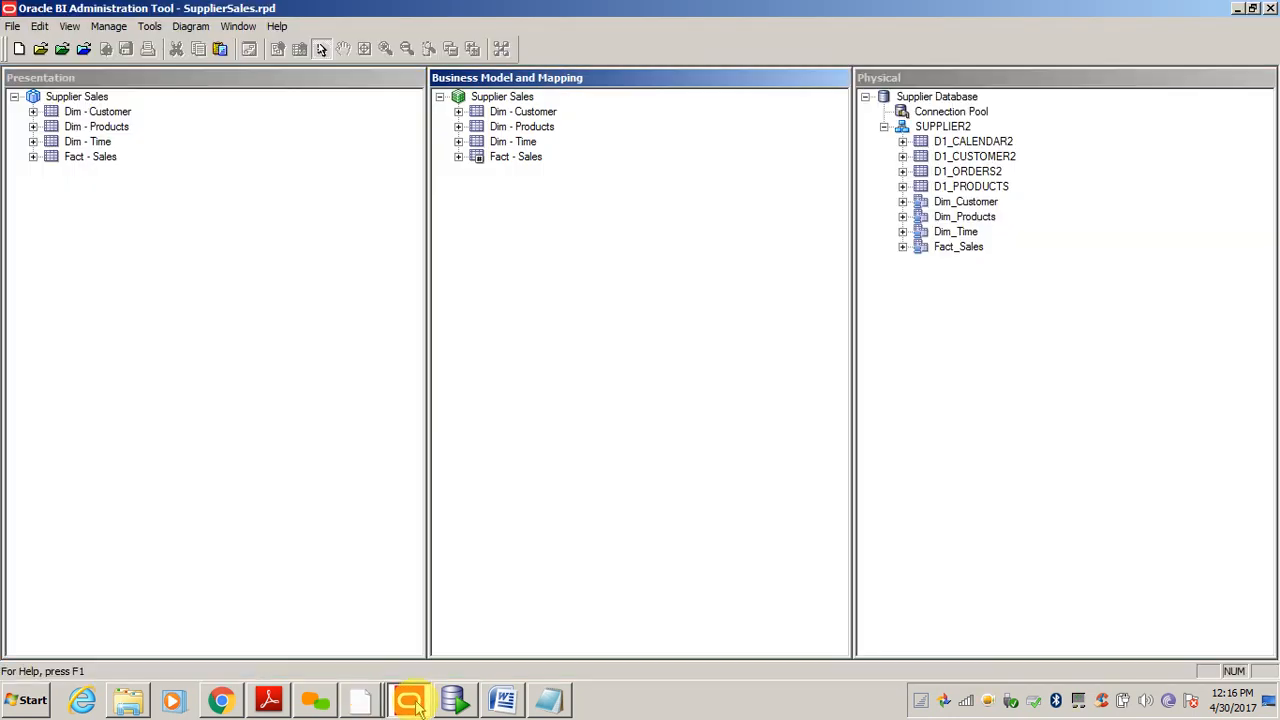
left_click(363, 704)
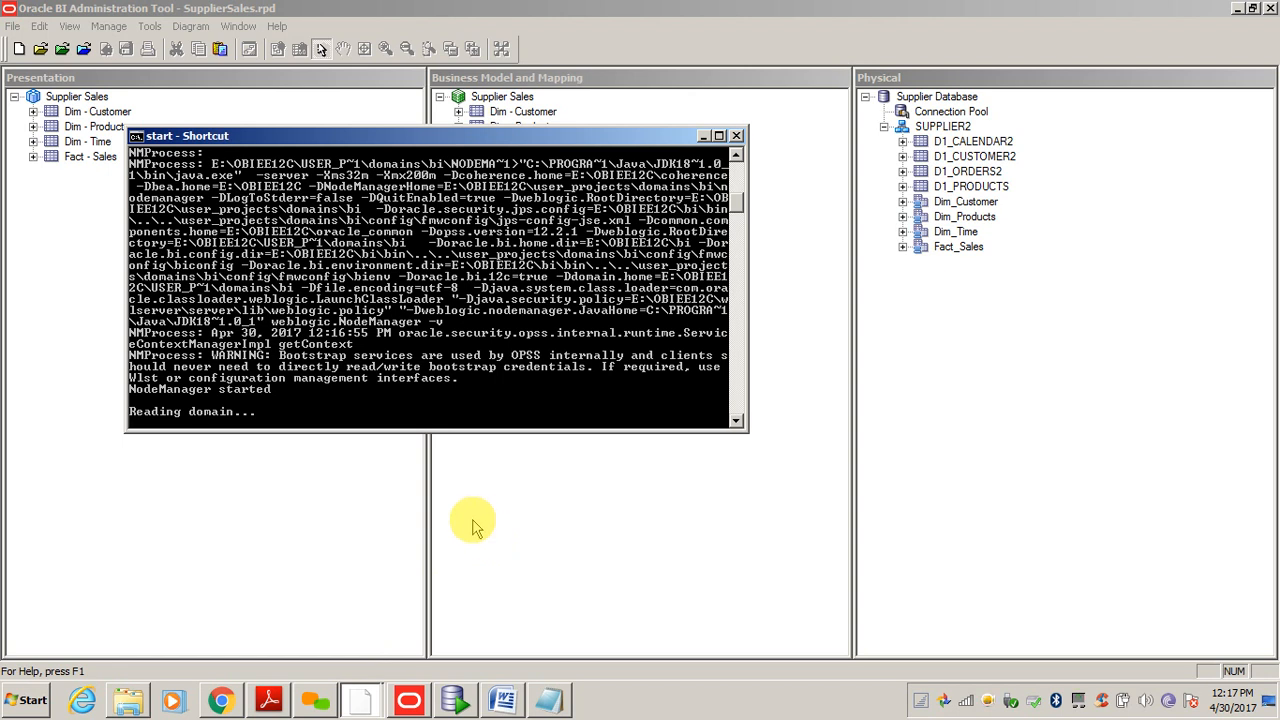
left_click(520, 527)
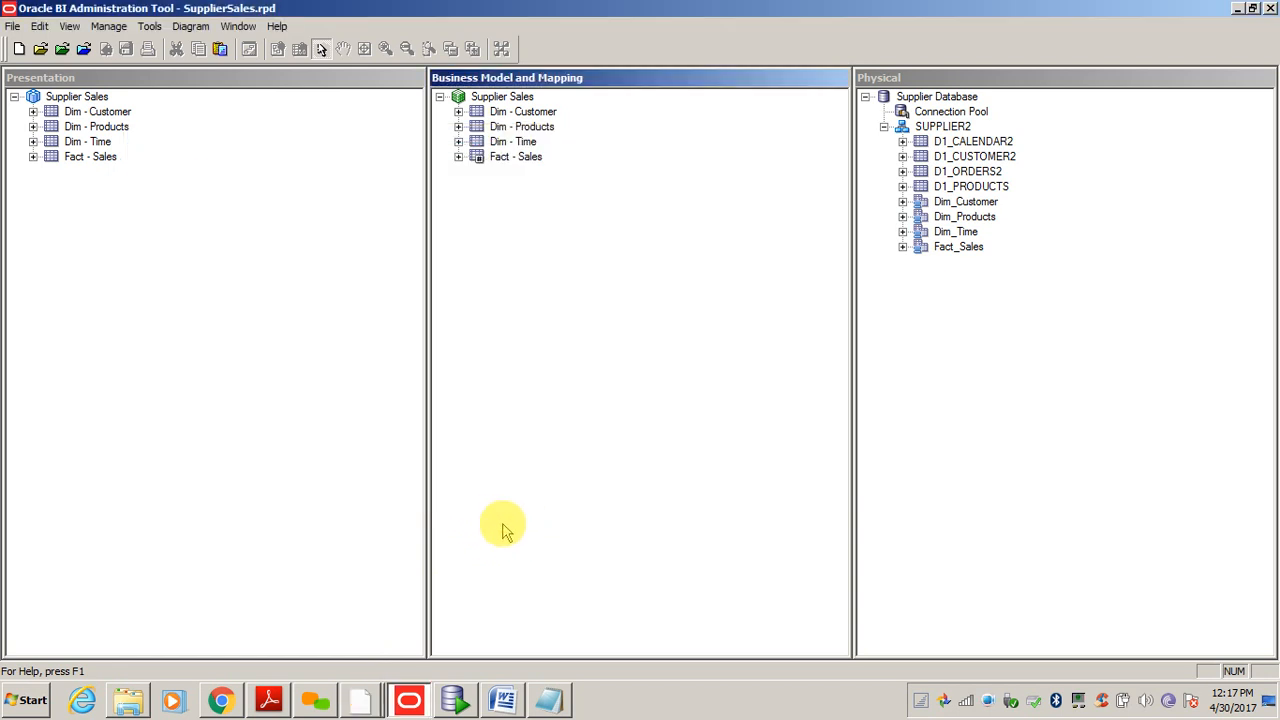
left_click(503, 704)
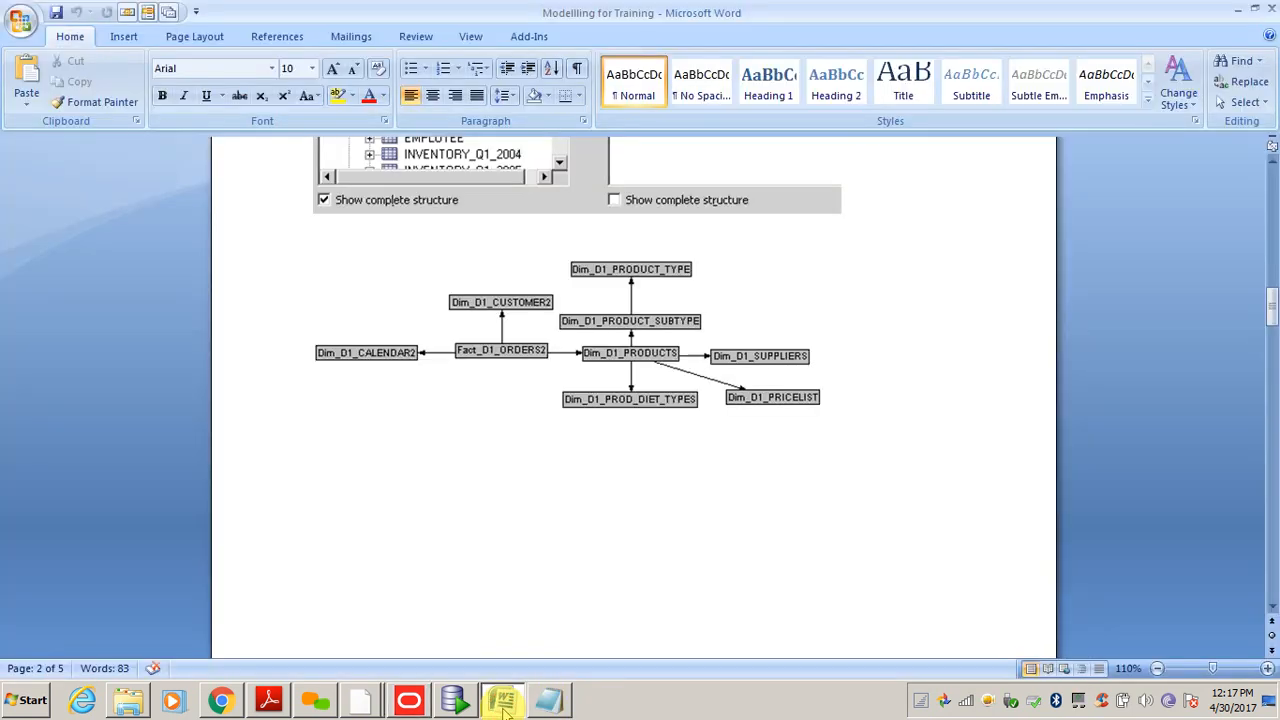
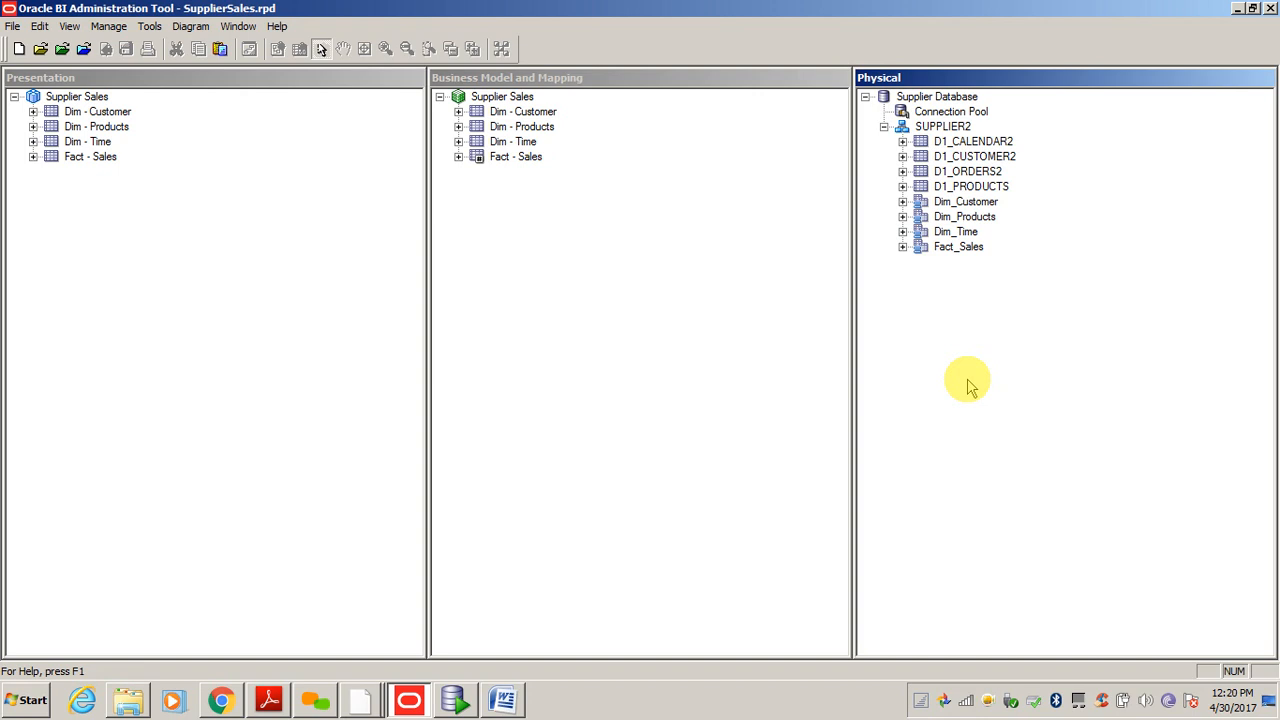
- Inspect the Dim_Customer alias table's columns (ADDRESS, FACTOR, NAME) and close its properties without saving
left_click(965, 215)
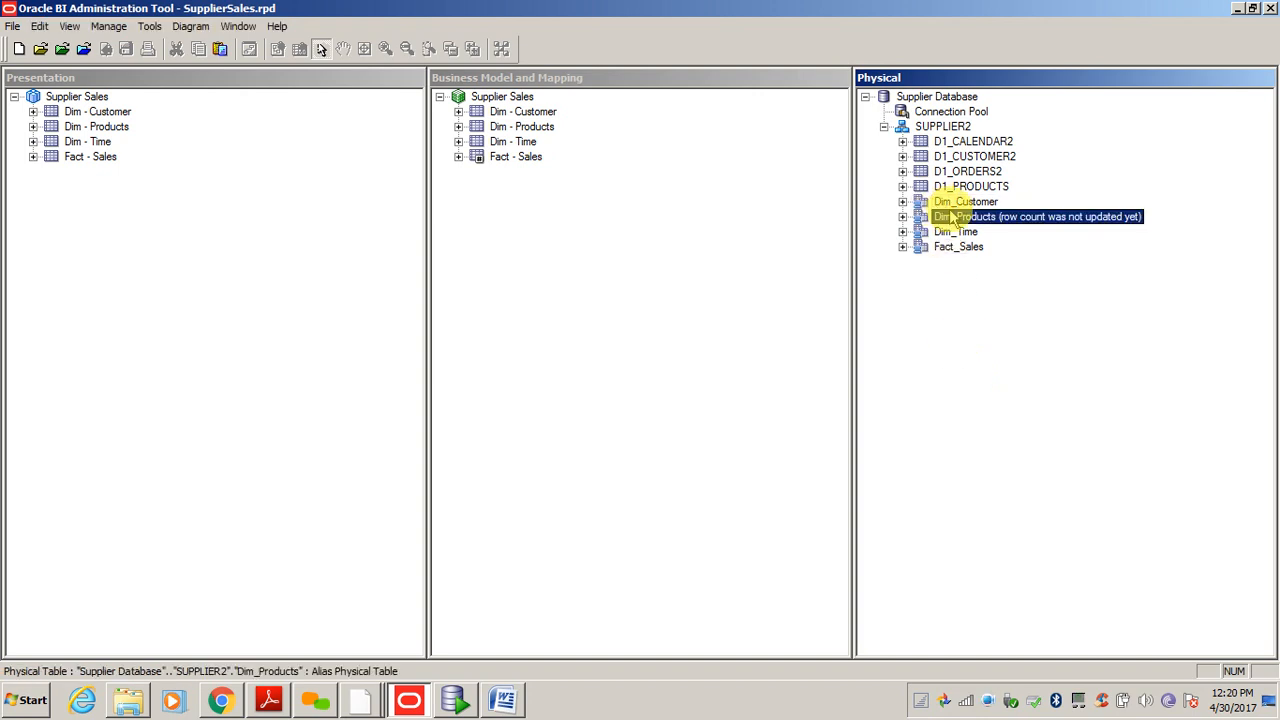
double_click(965, 202)
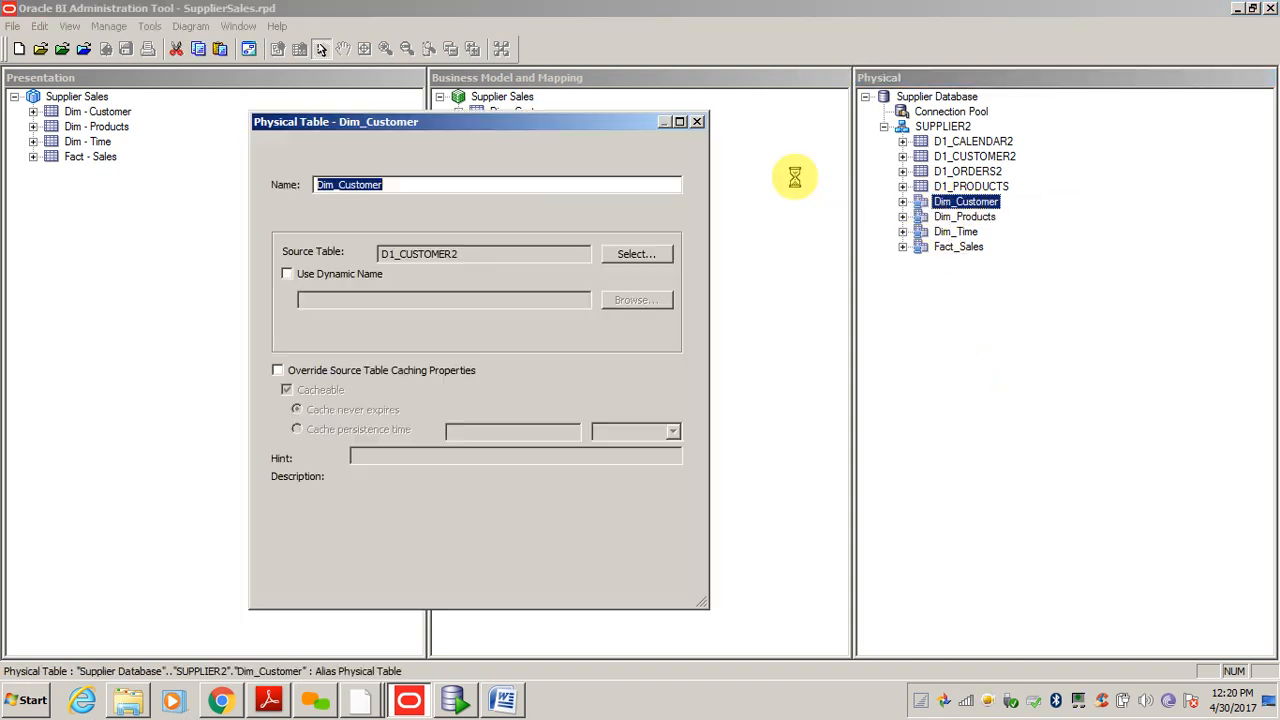
left_click(331, 149)
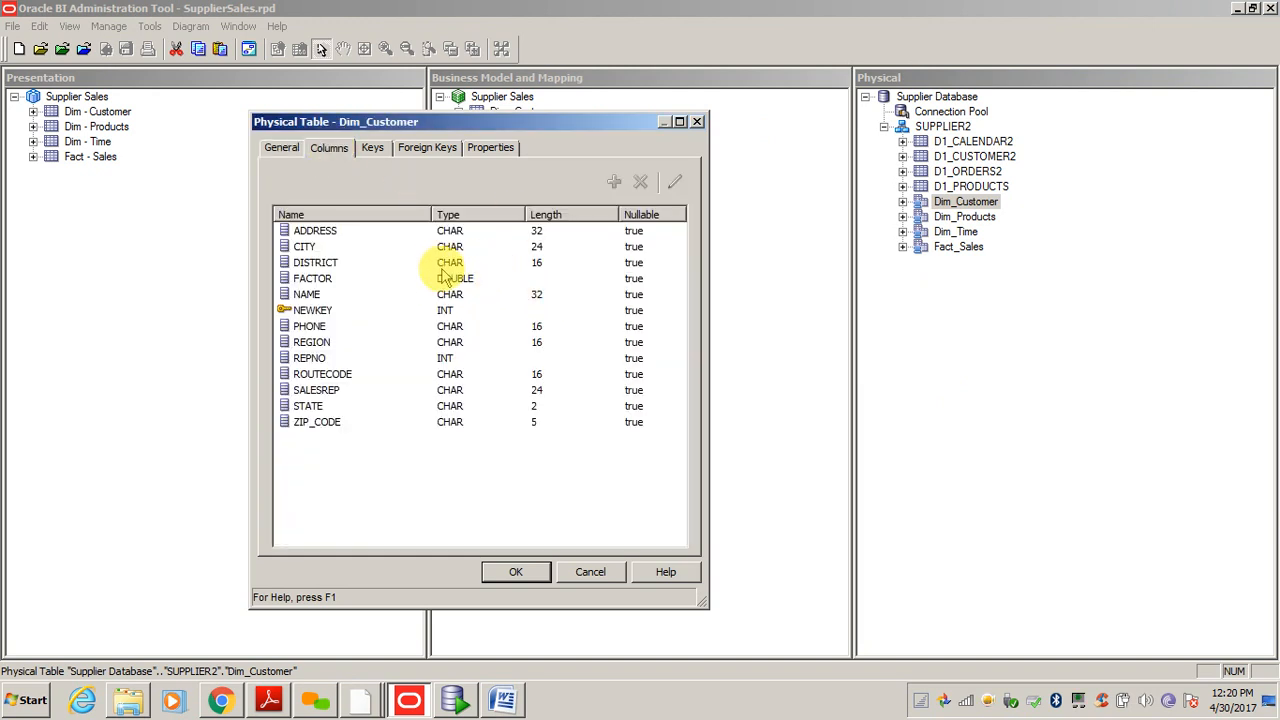
left_click(634, 231)
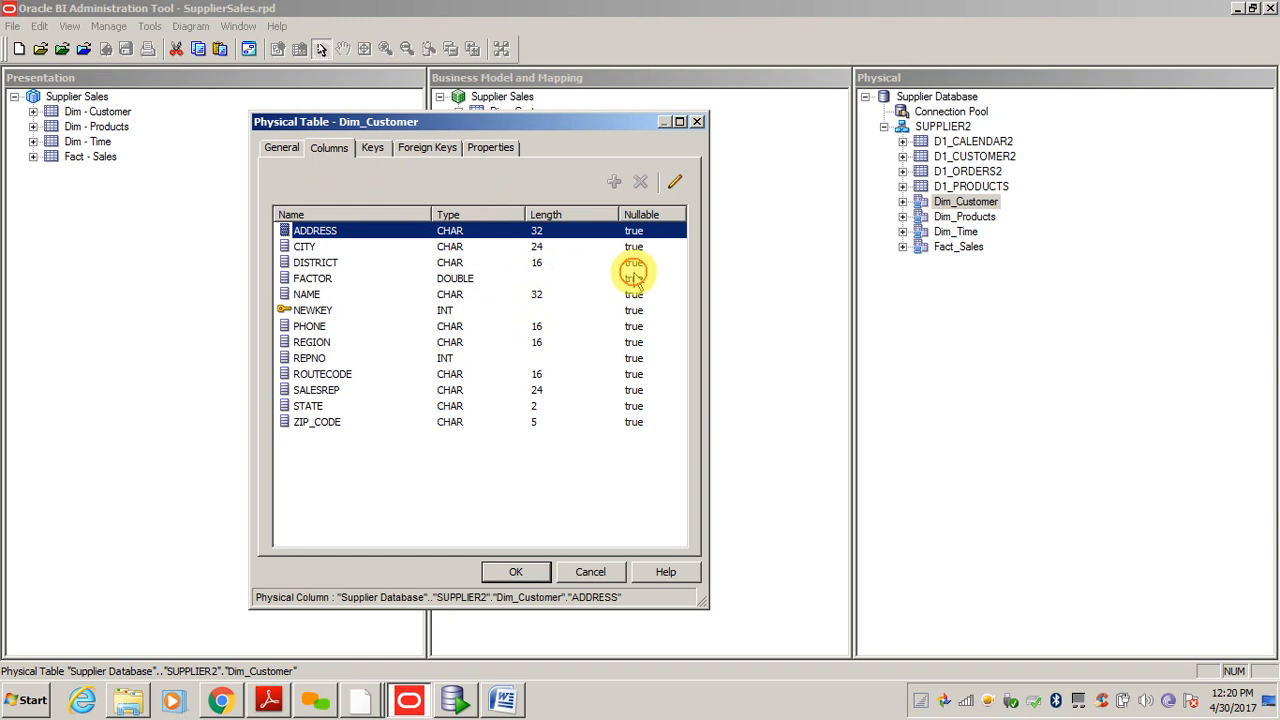
left_click(633, 279)
left_click(634, 295)
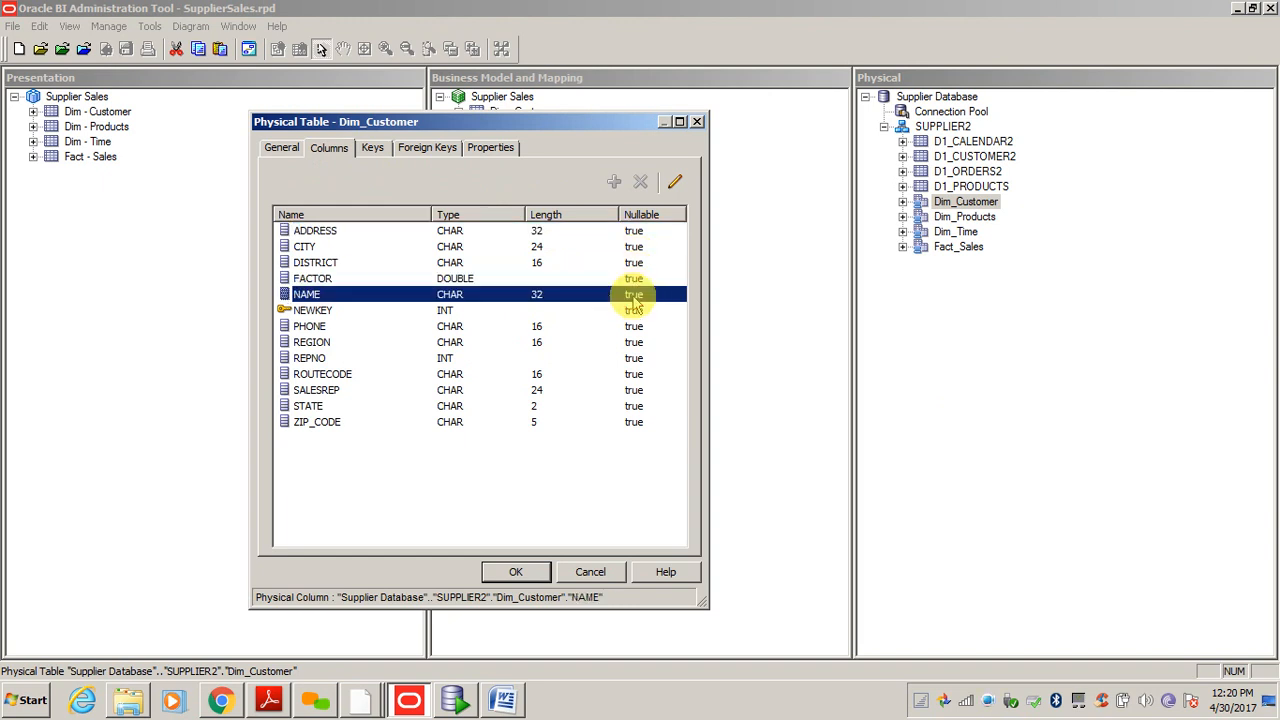
left_click(633, 232)
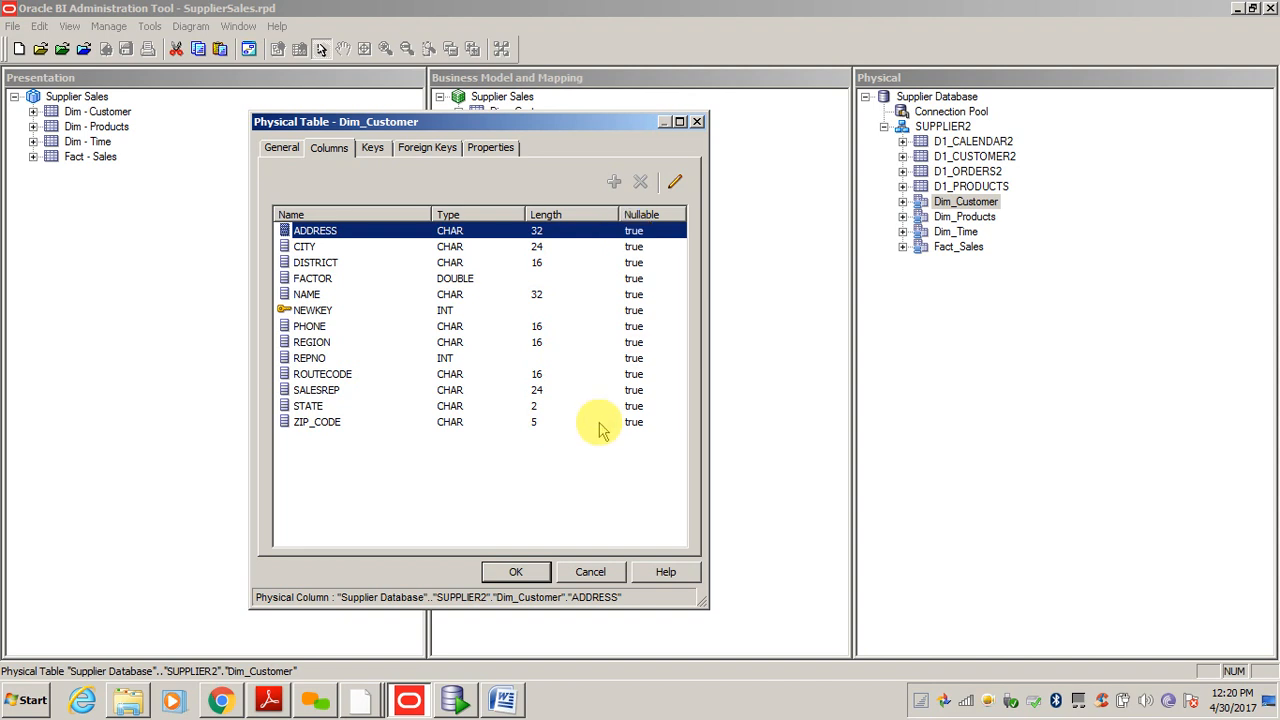
left_click(591, 573)
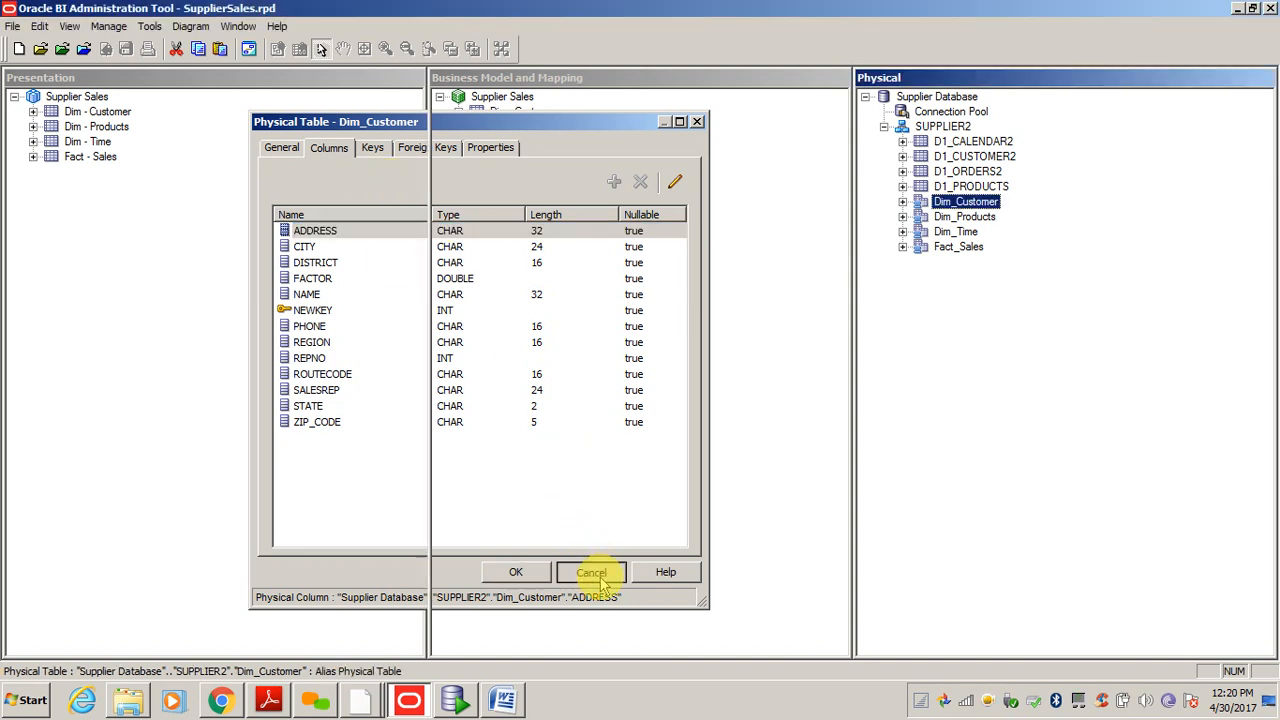
left_click(1031, 373)
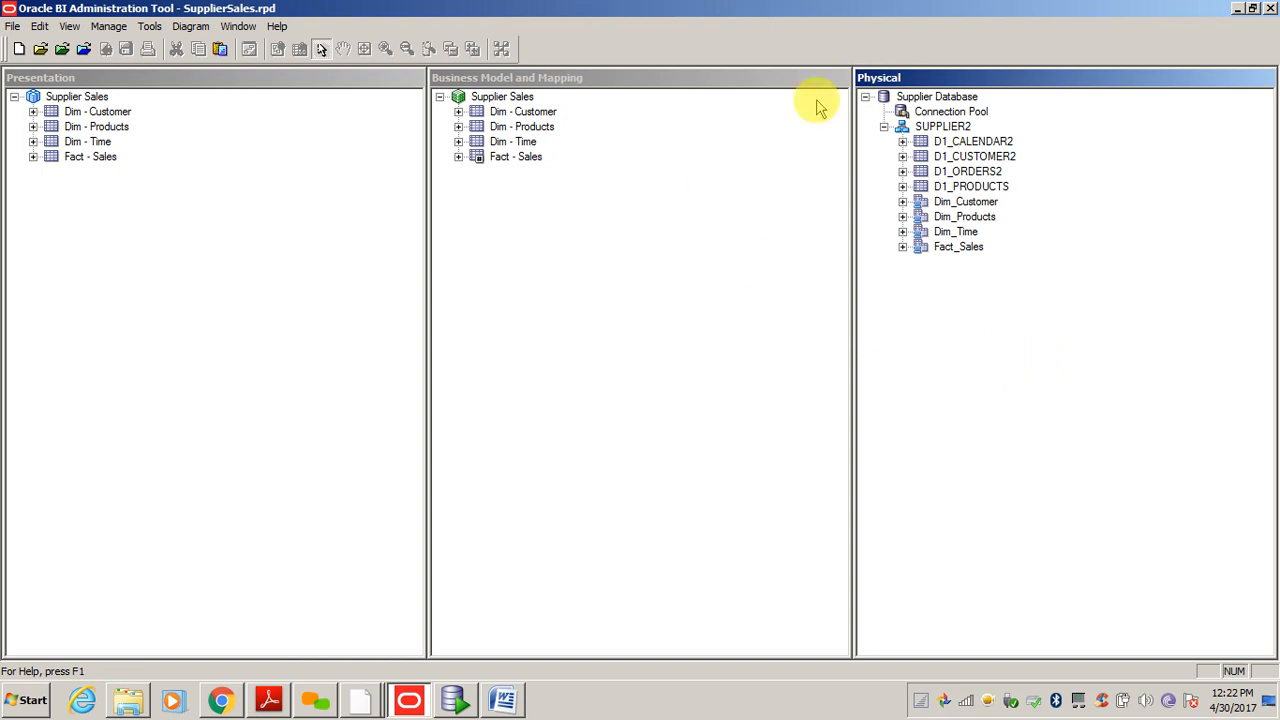
- Check the server console window, then return to the Administration Tool's Physical layer
left_click(315, 700)
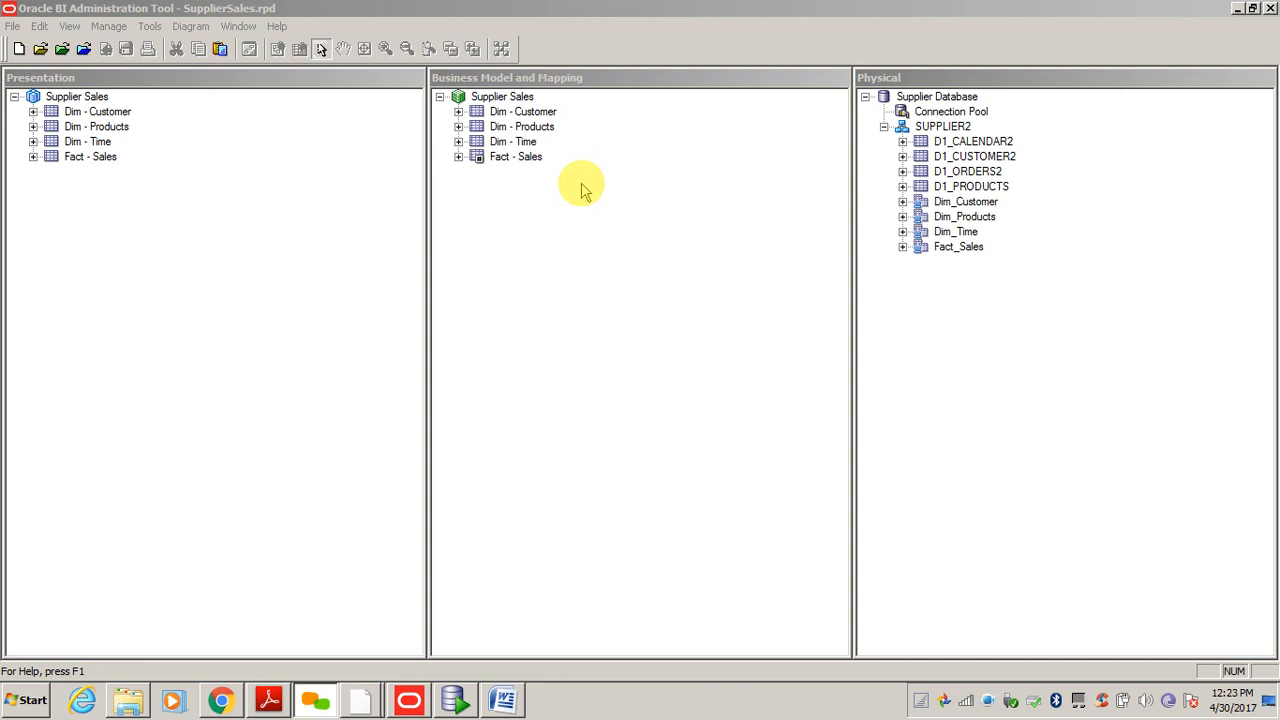
left_click(570, 418)
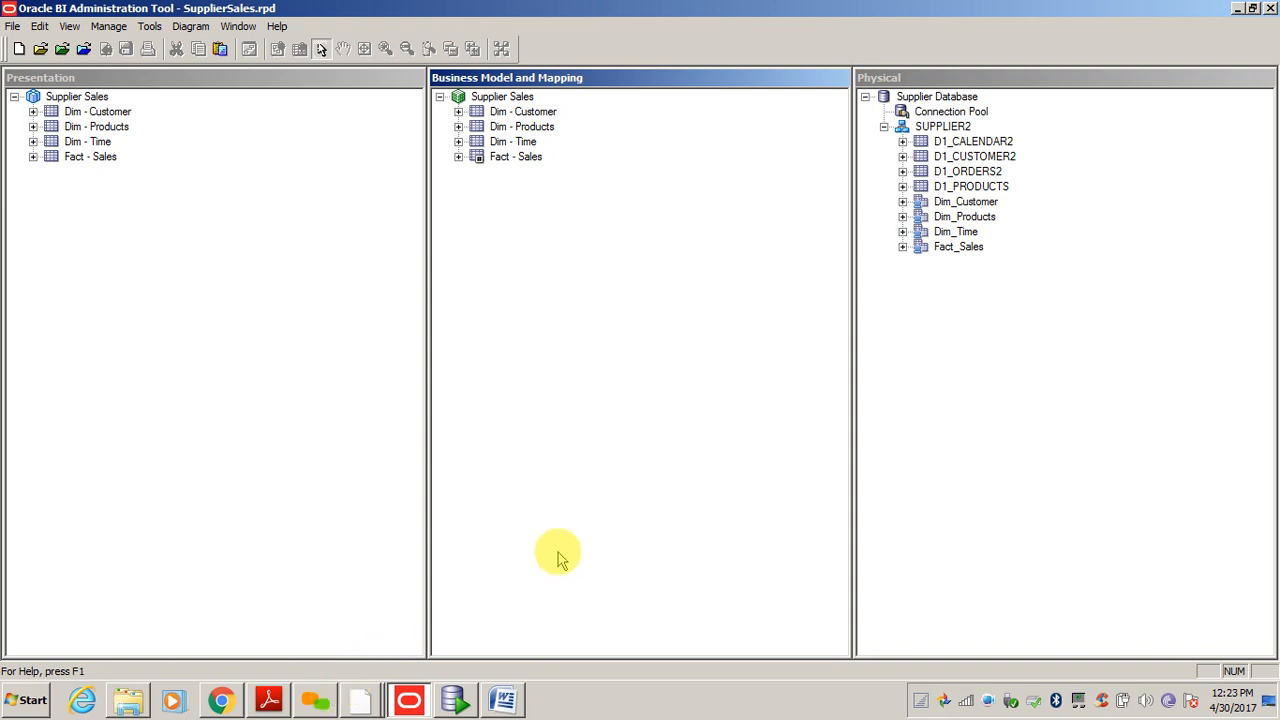
left_click(356, 700)
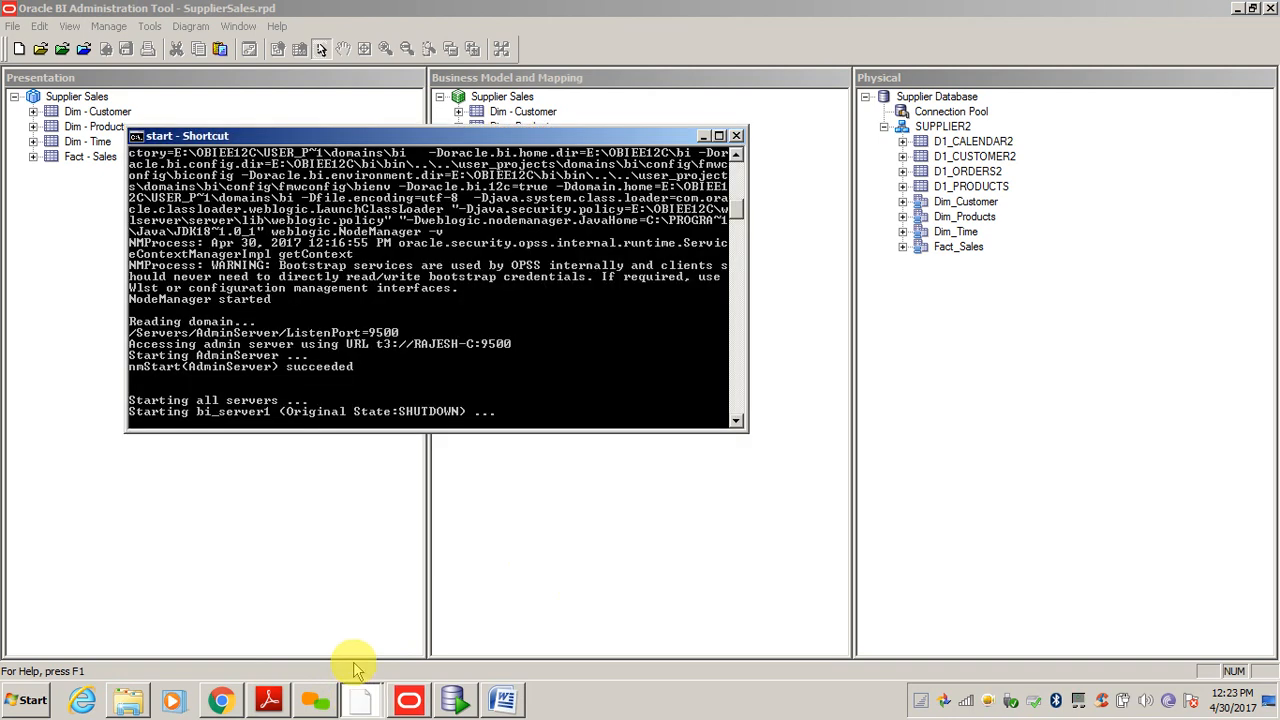
left_click(516, 500)
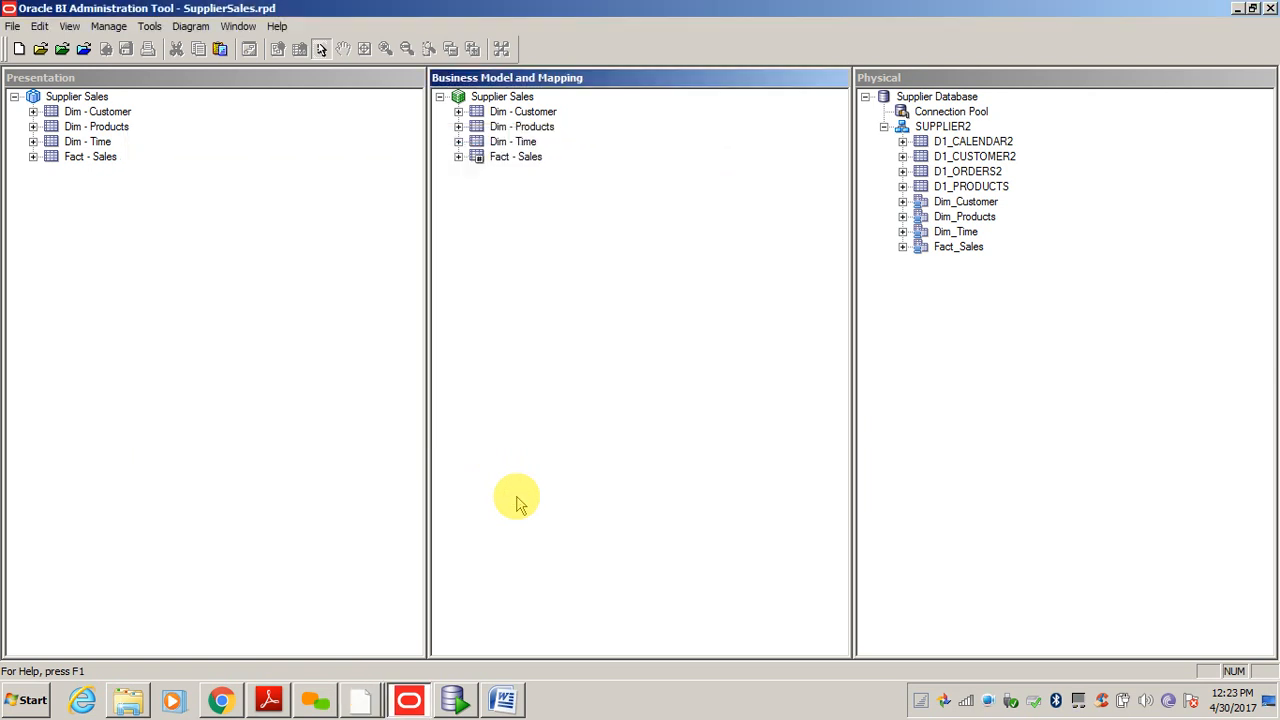
left_click(1012, 385)
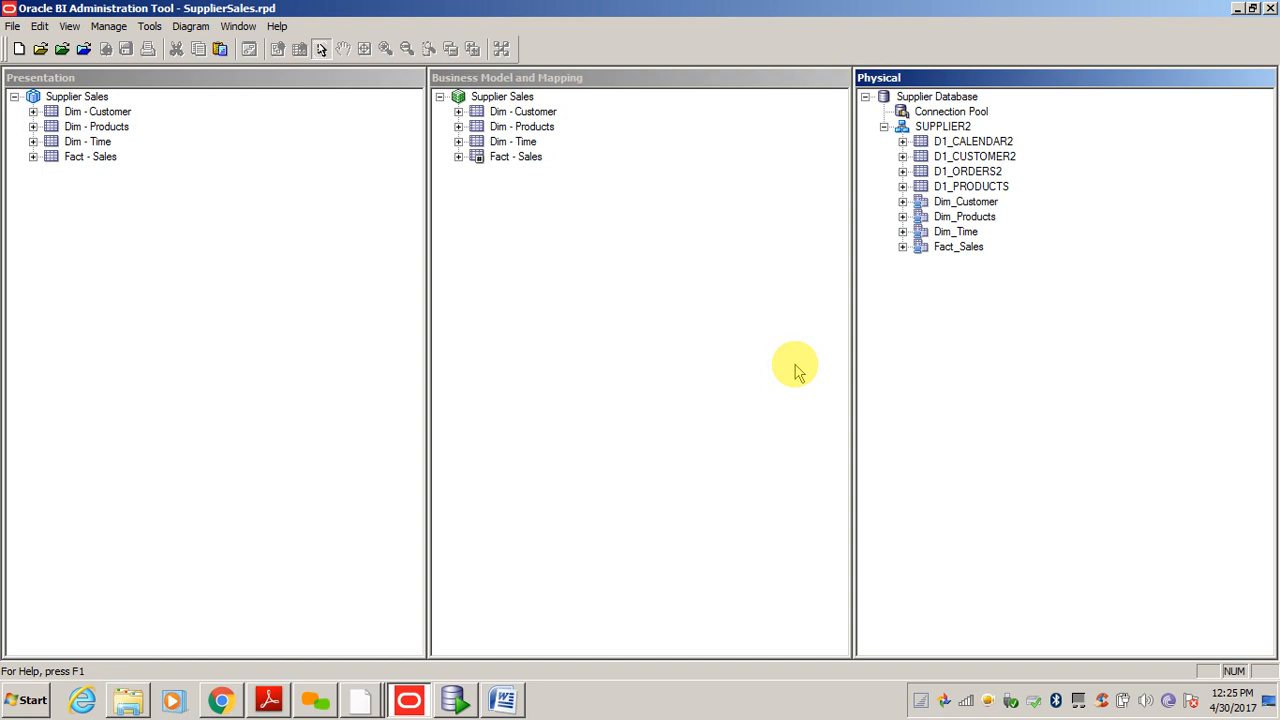
- Start a new physical table in the SUPPLIER2 schema, retrying after closing the first empty dialog
left_click(948, 127)
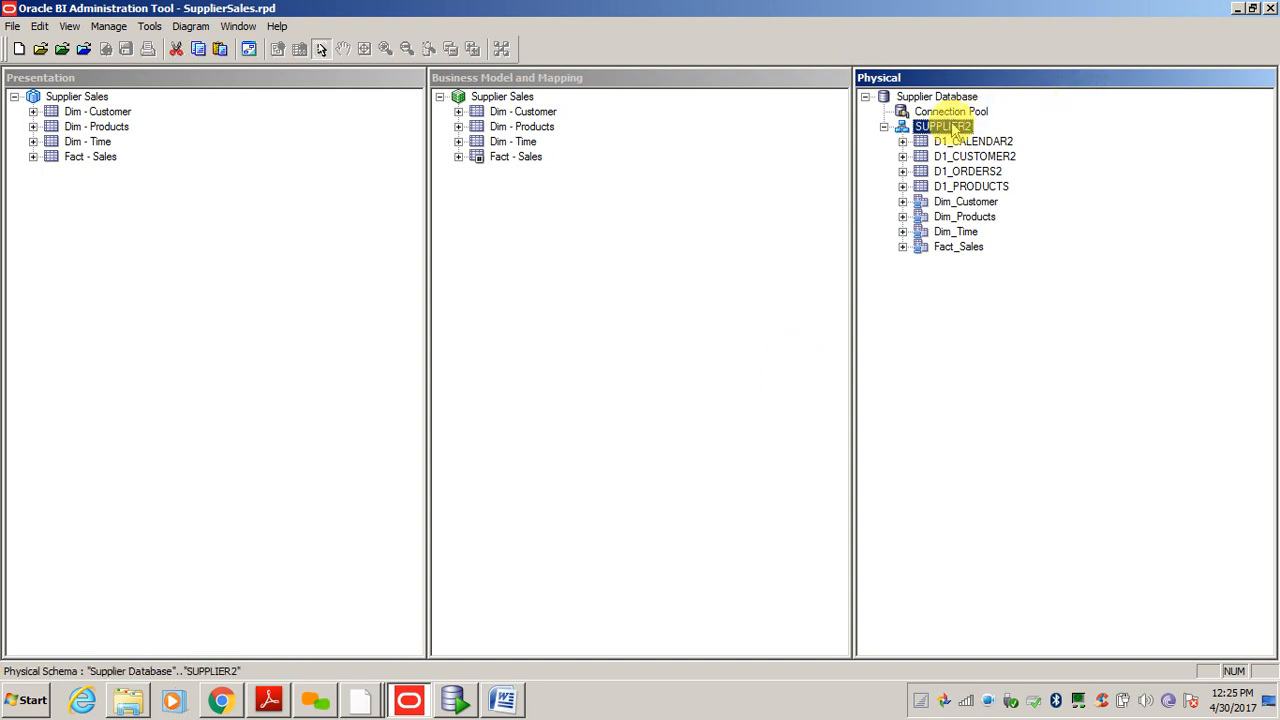
right_click(955, 130)
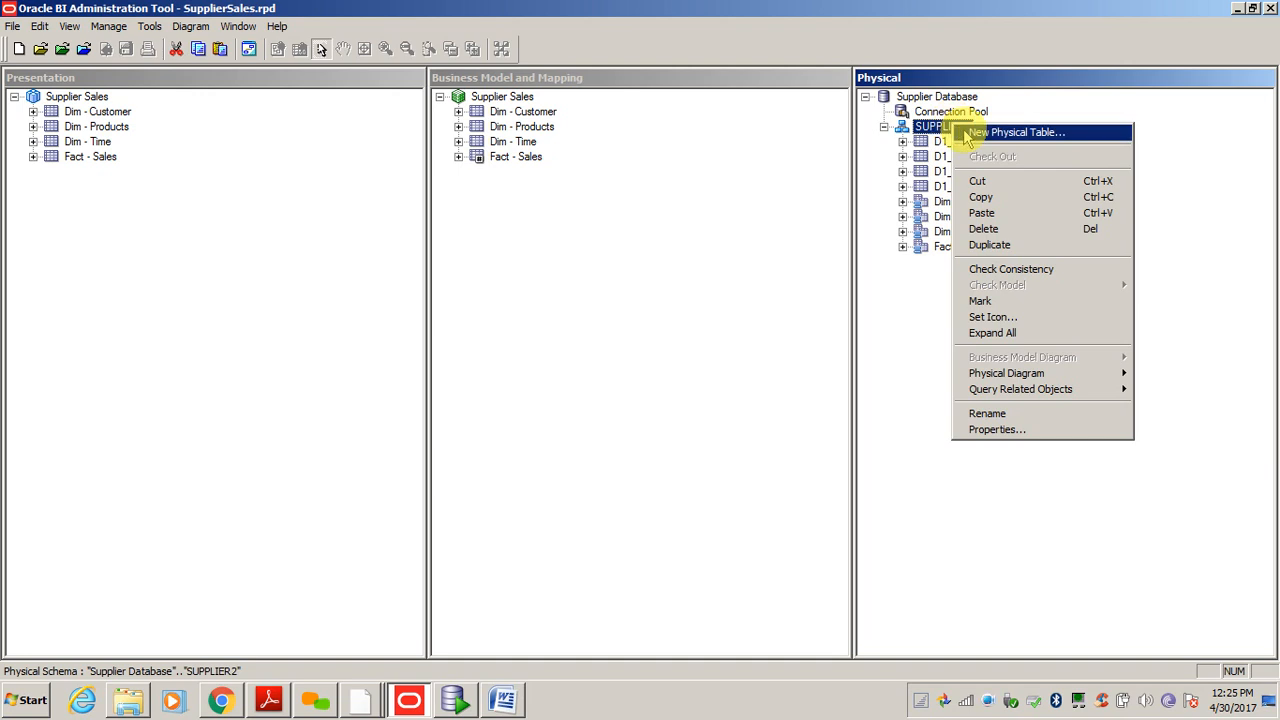
left_click(966, 136)
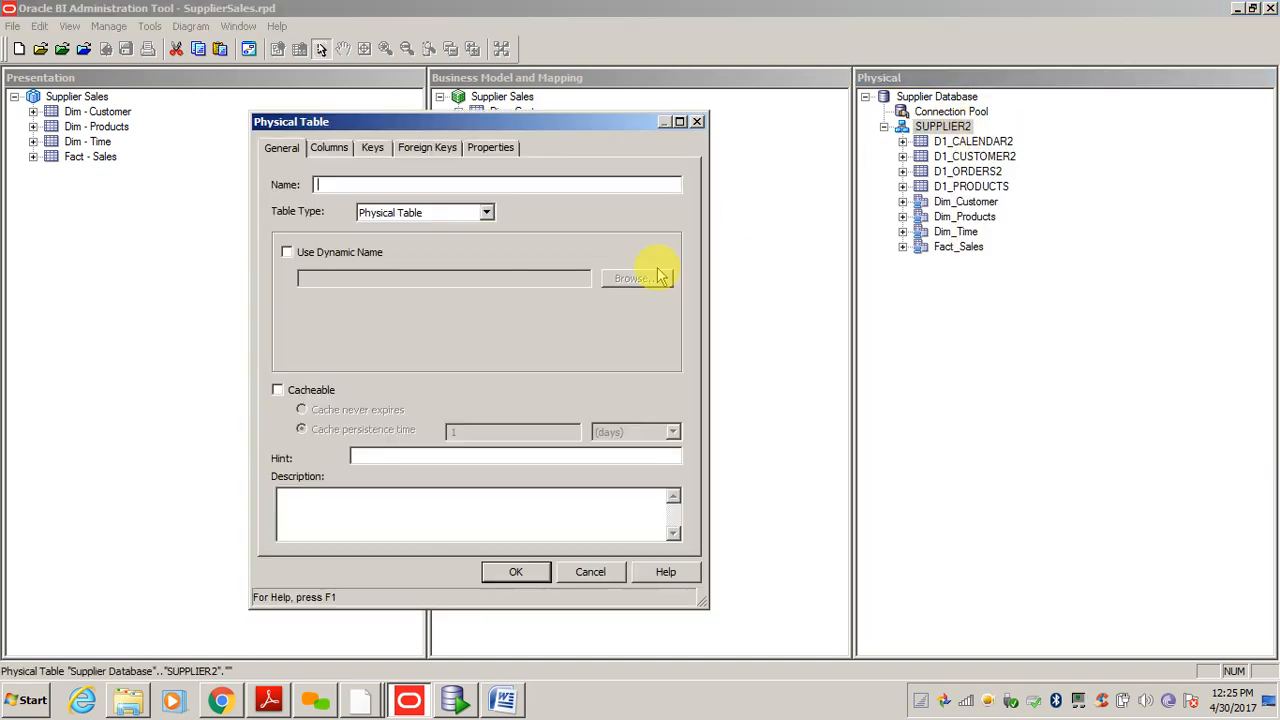
left_click(697, 121)
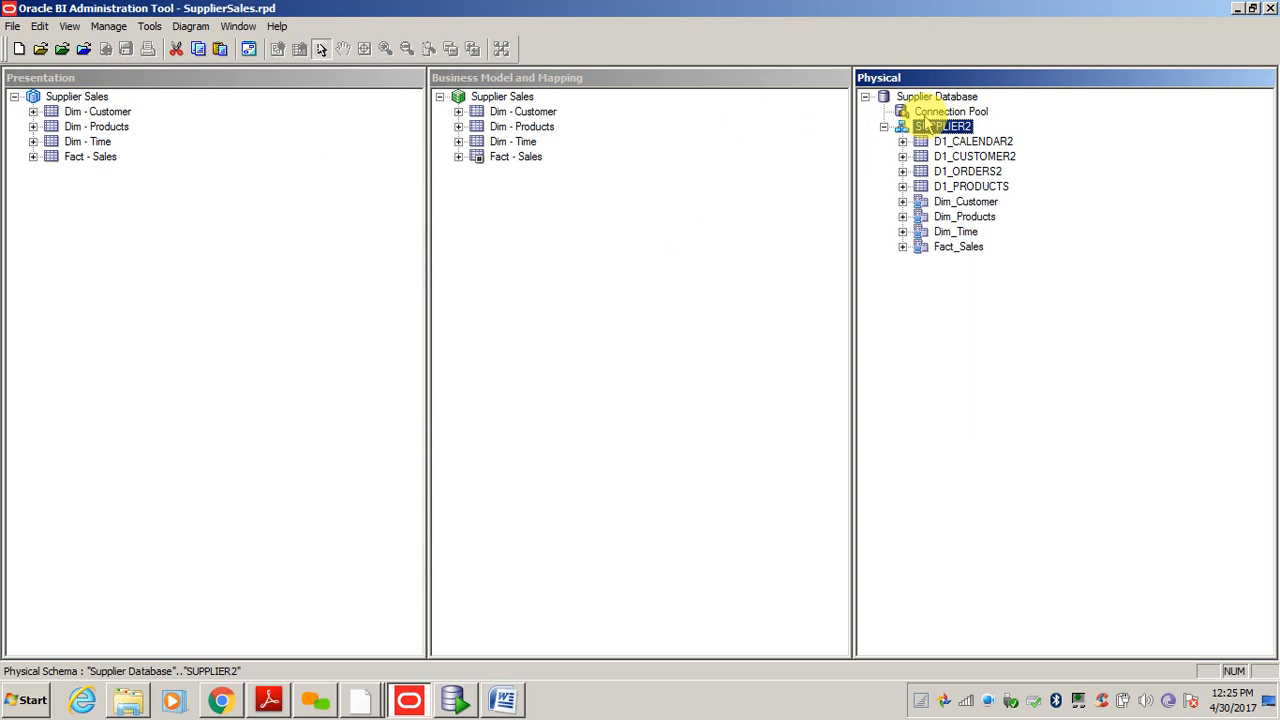
left_click(932, 111)
left_click(918, 126)
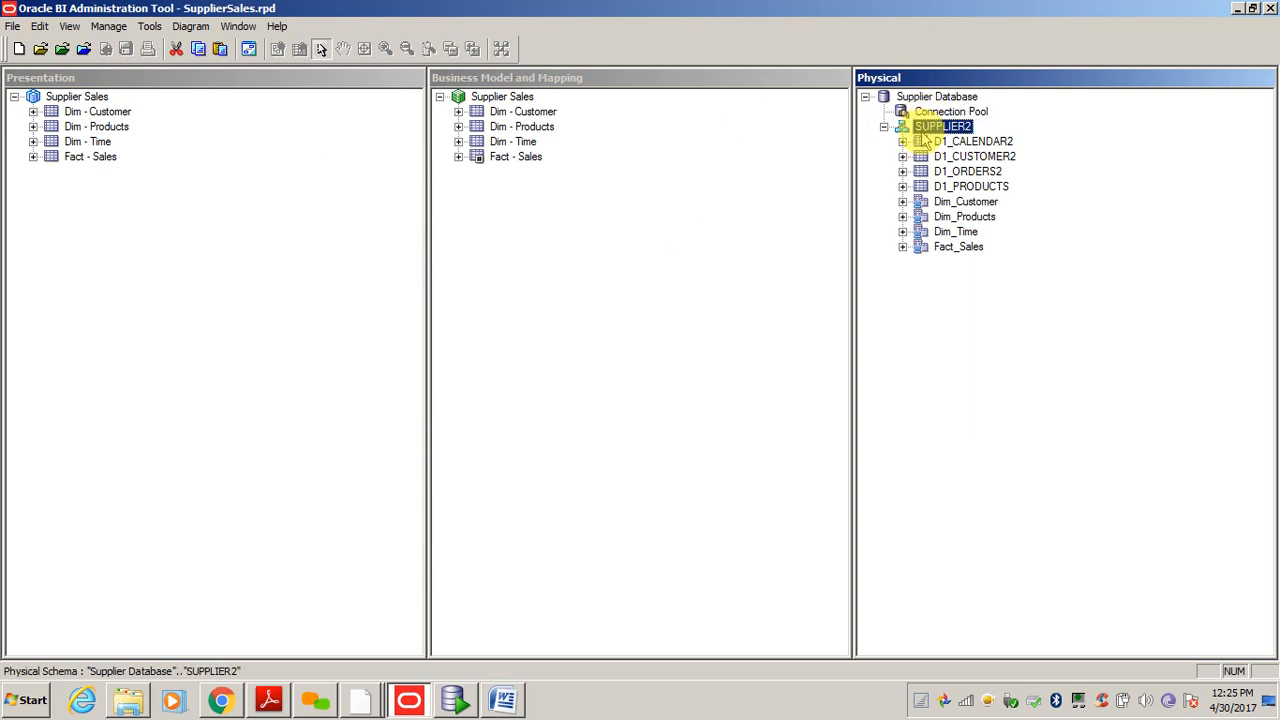
right_click(918, 127)
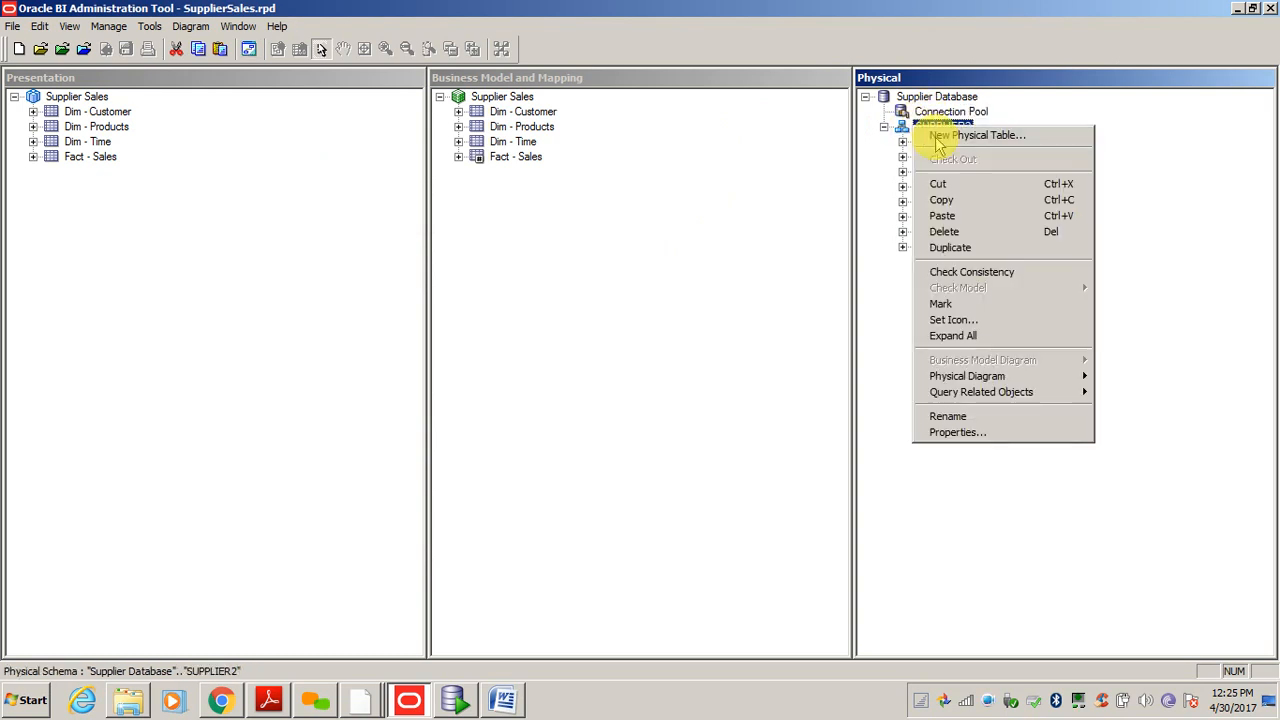
left_click(922, 135)
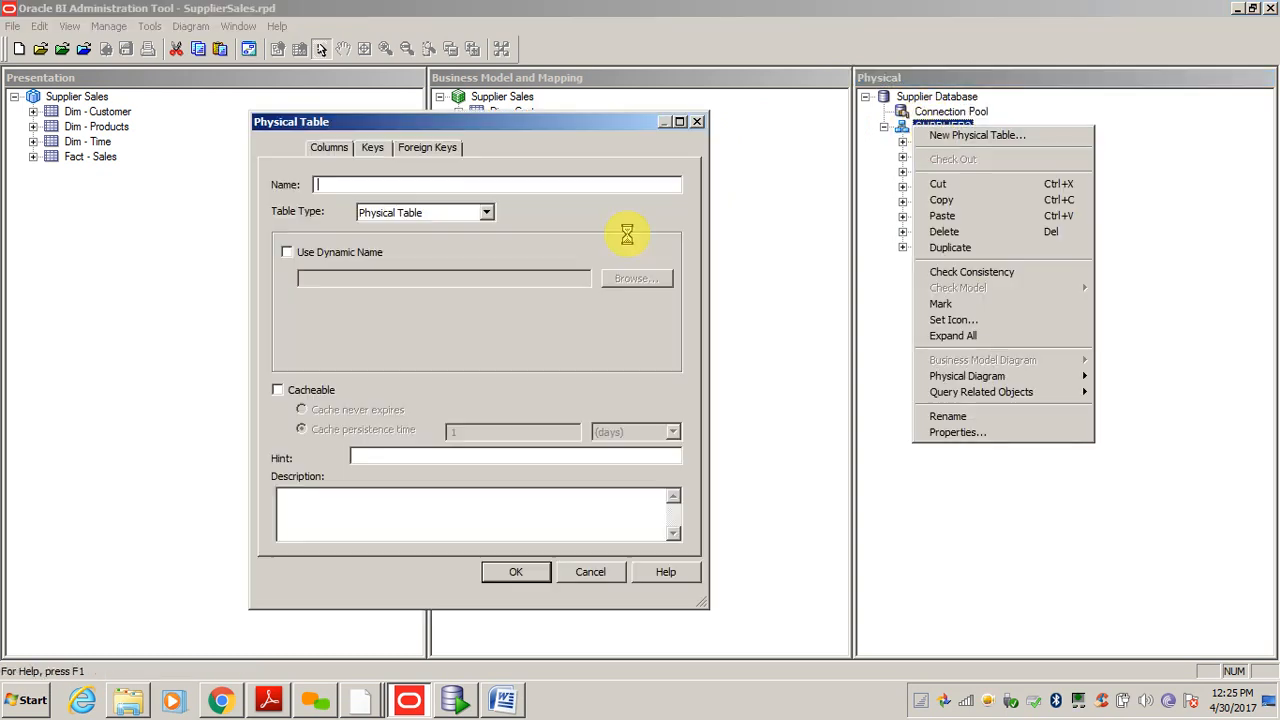
- Make the table a Select type with initialization string 'select * from tab', then cancel without saving
left_click(397, 216)
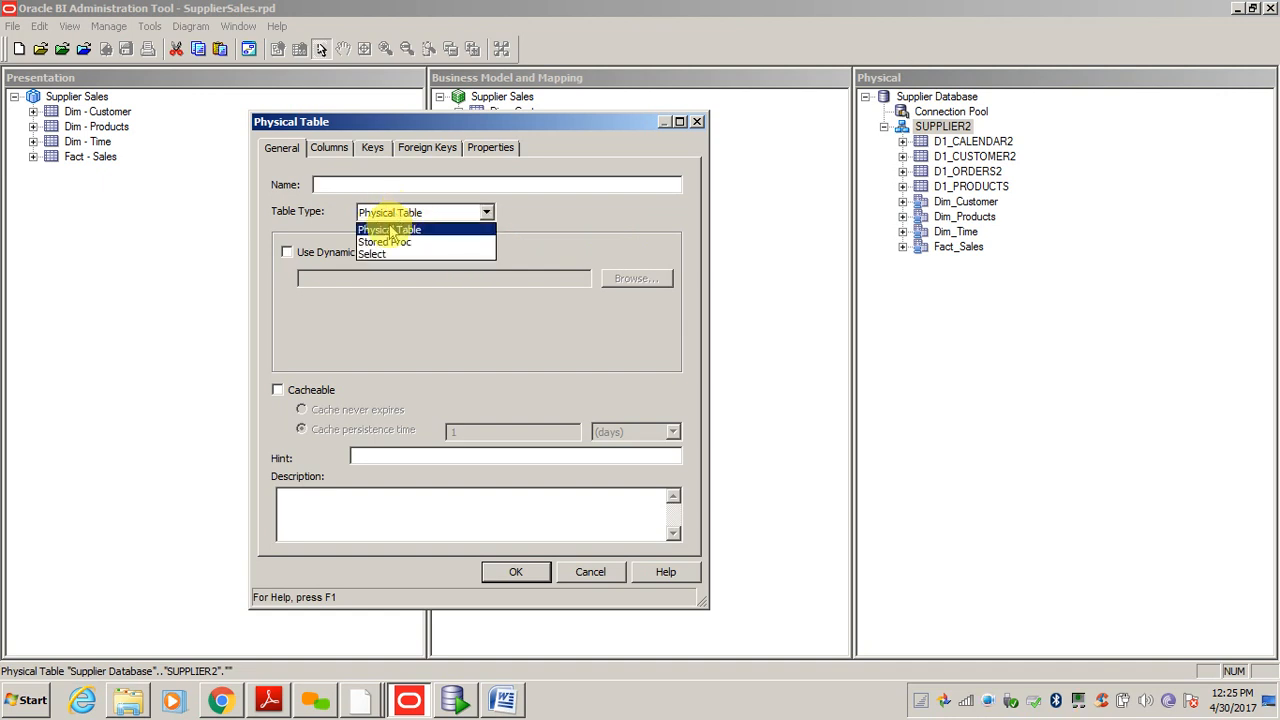
left_click(380, 255)
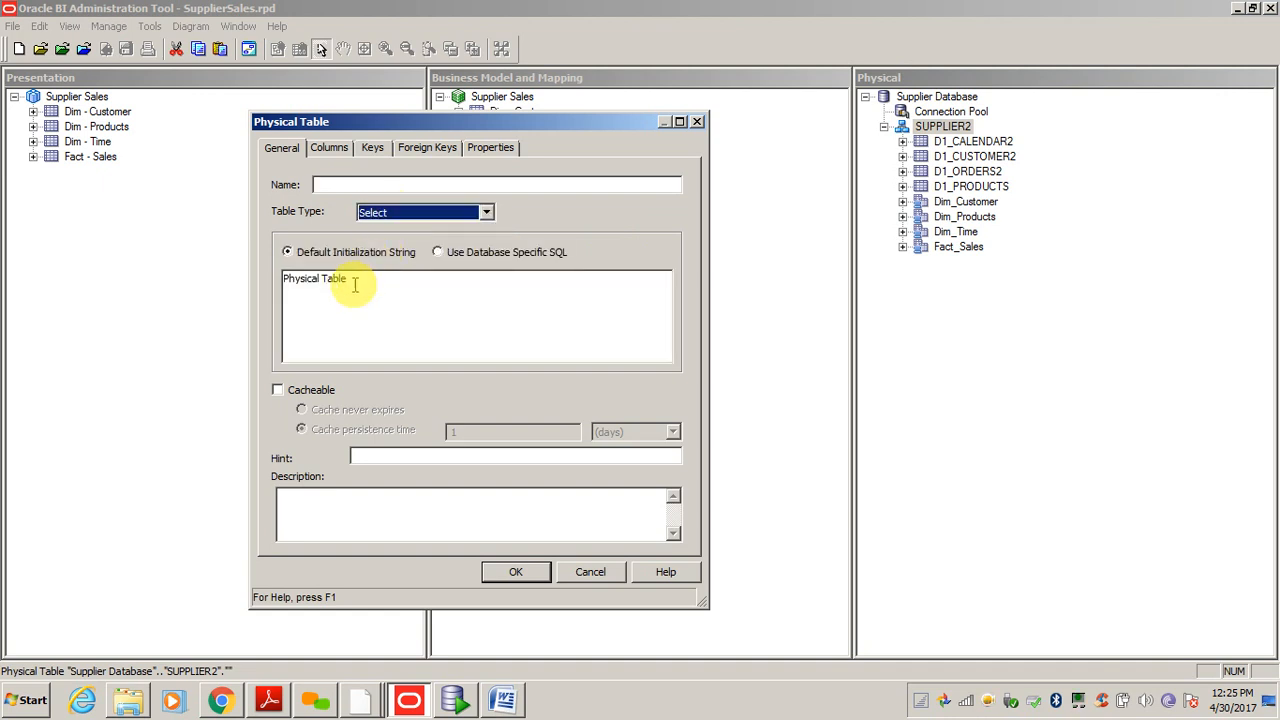
double_click(364, 290)
double_click(365, 291)
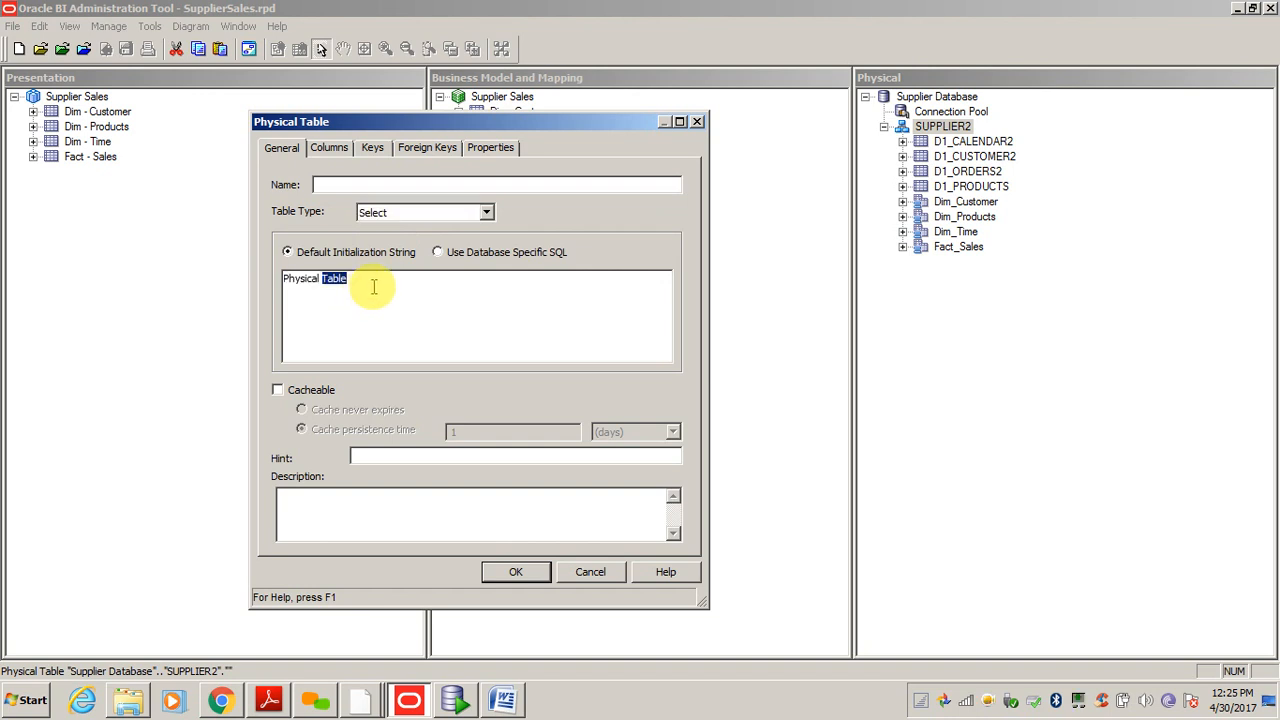
left_click(440, 254)
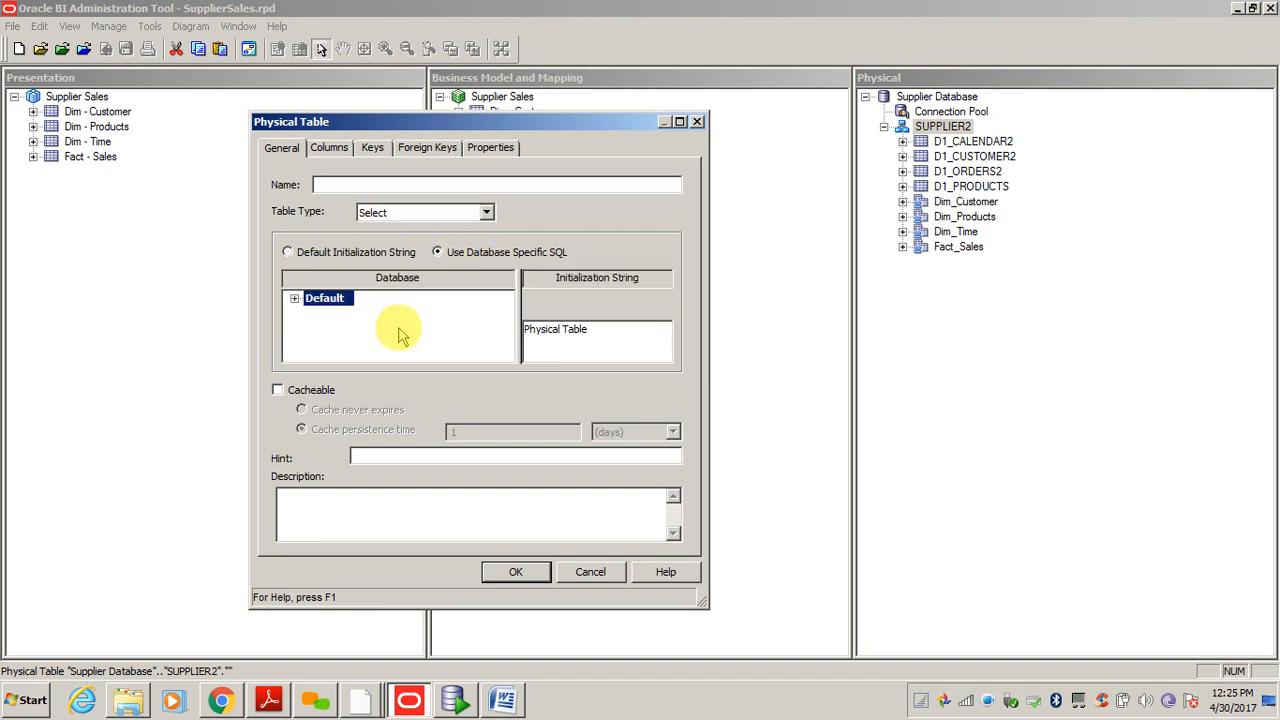
left_click(323, 256)
double_click(371, 313)
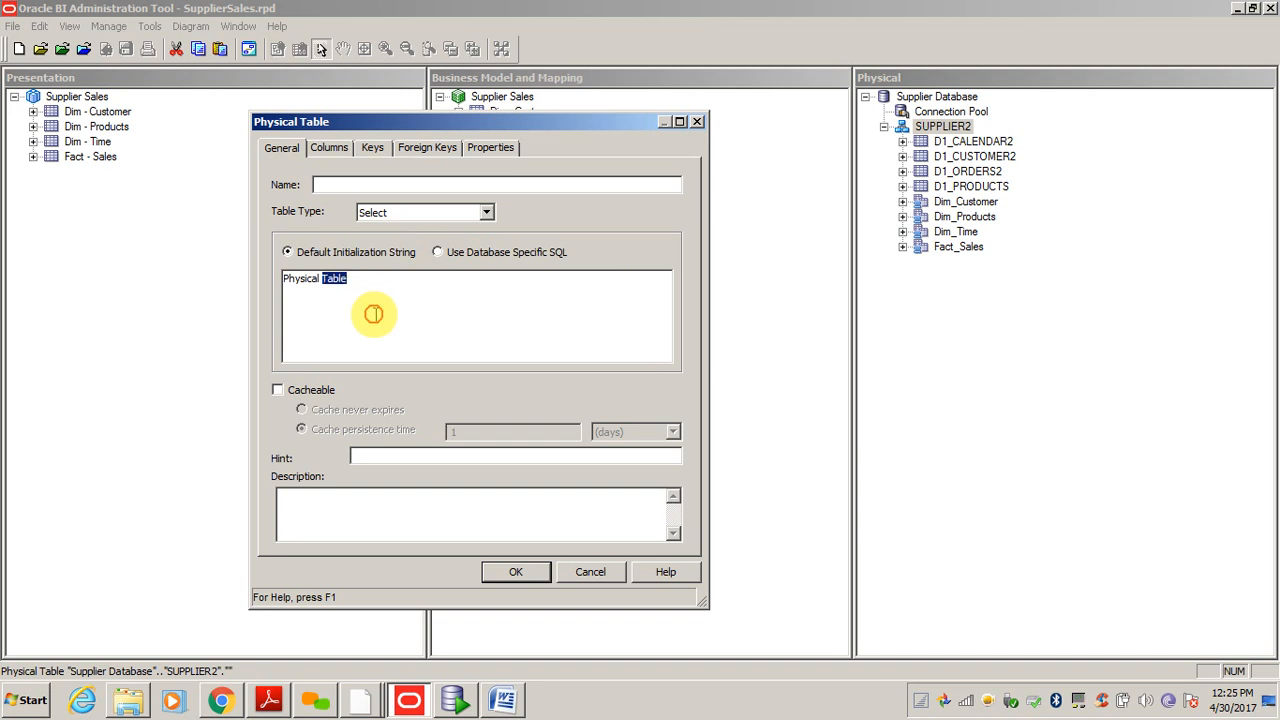
triple_click(375, 315)
type("select *")
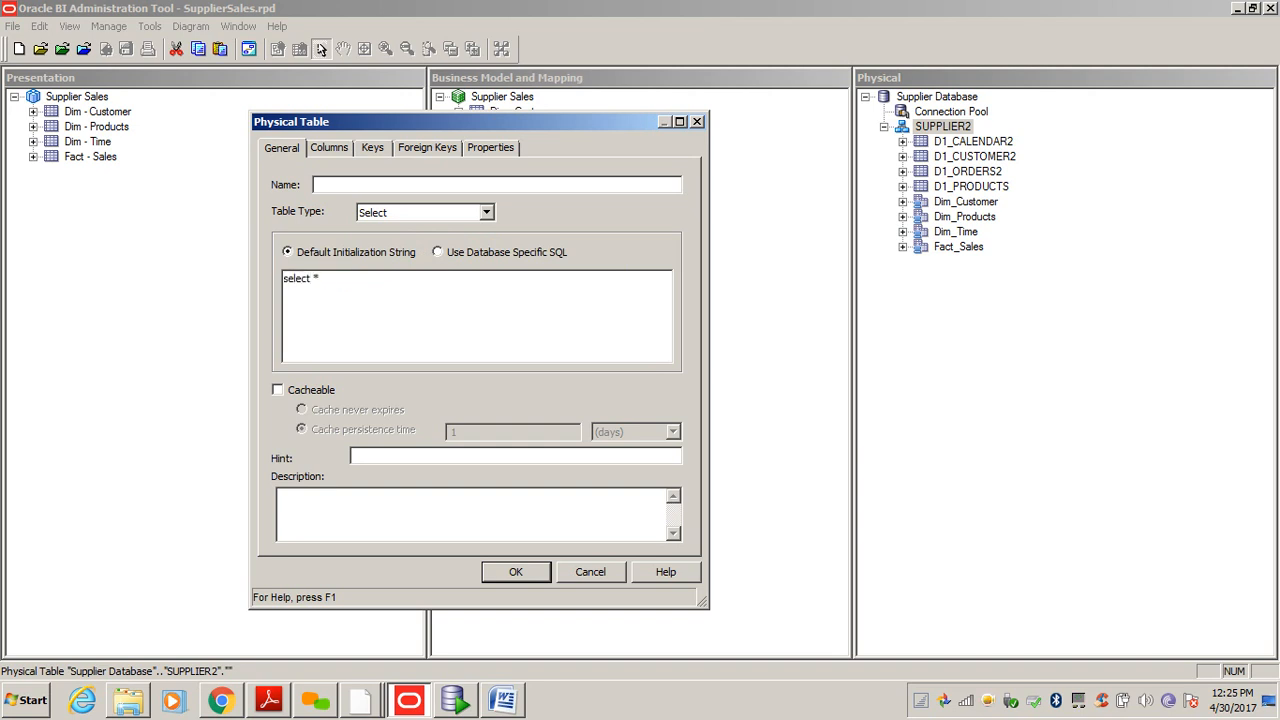
type(" from tab")
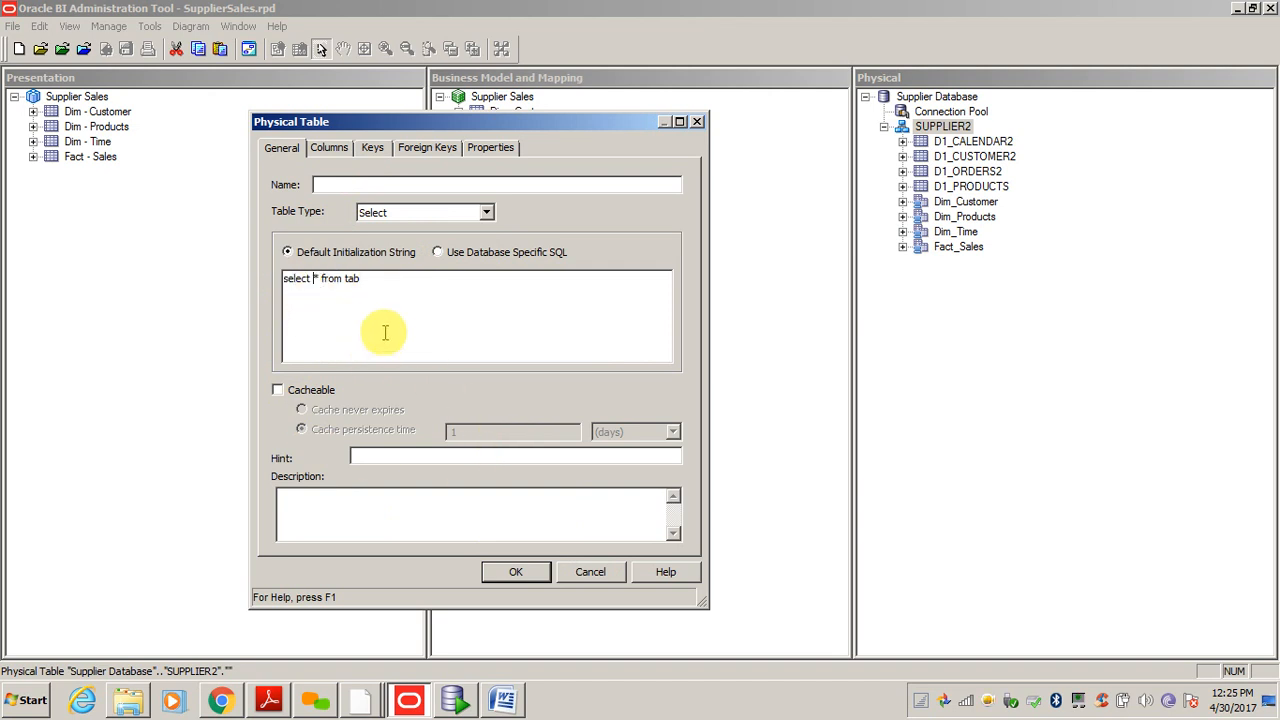
left_click(594, 580)
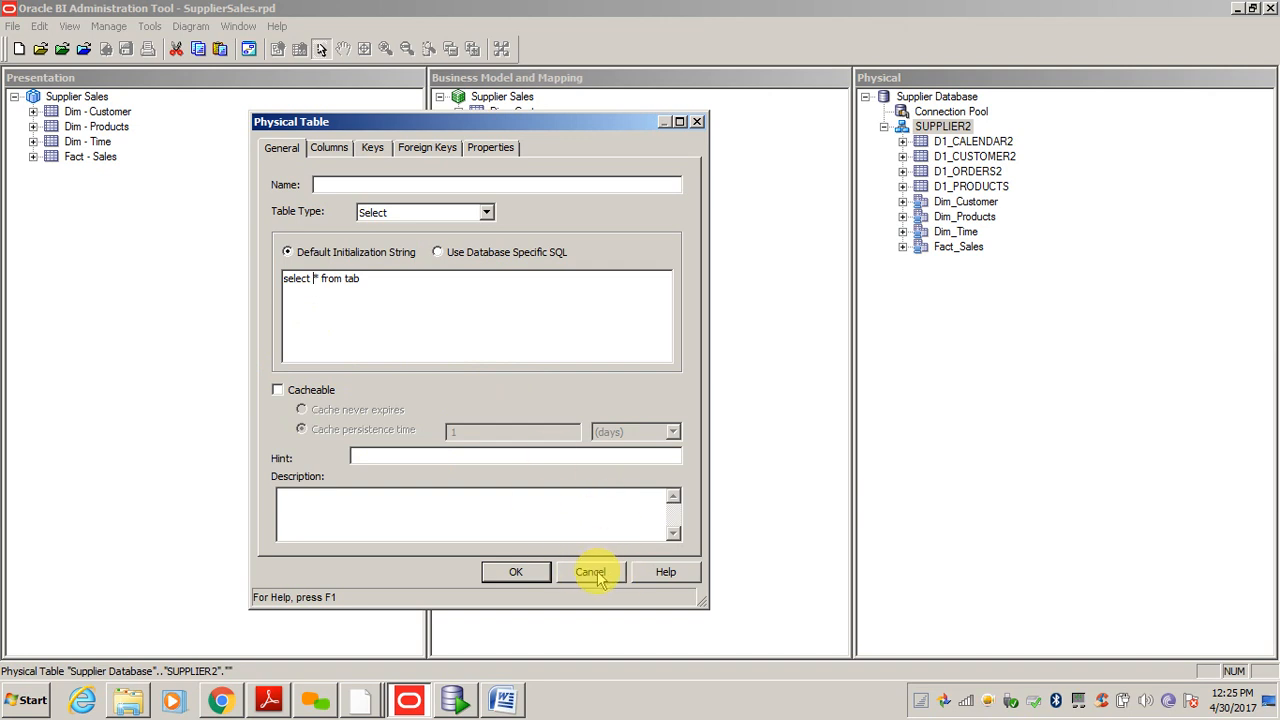
left_click(591, 572)
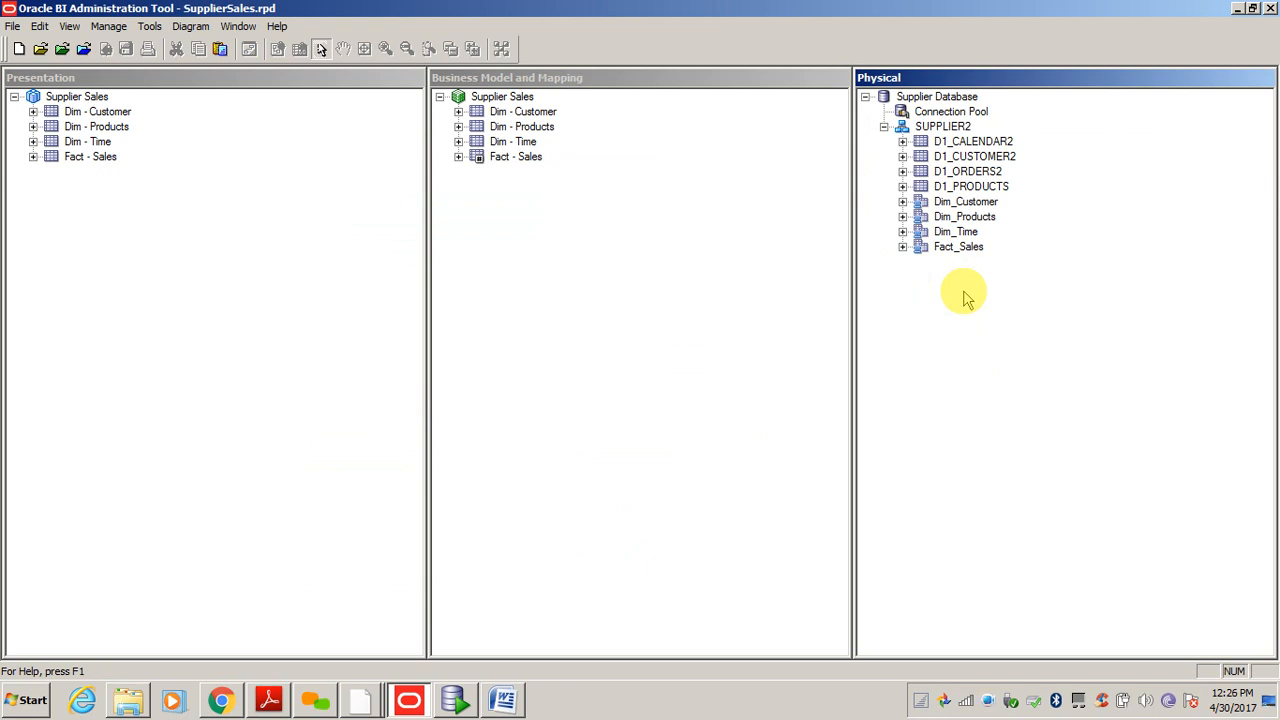
left_click(362, 696)
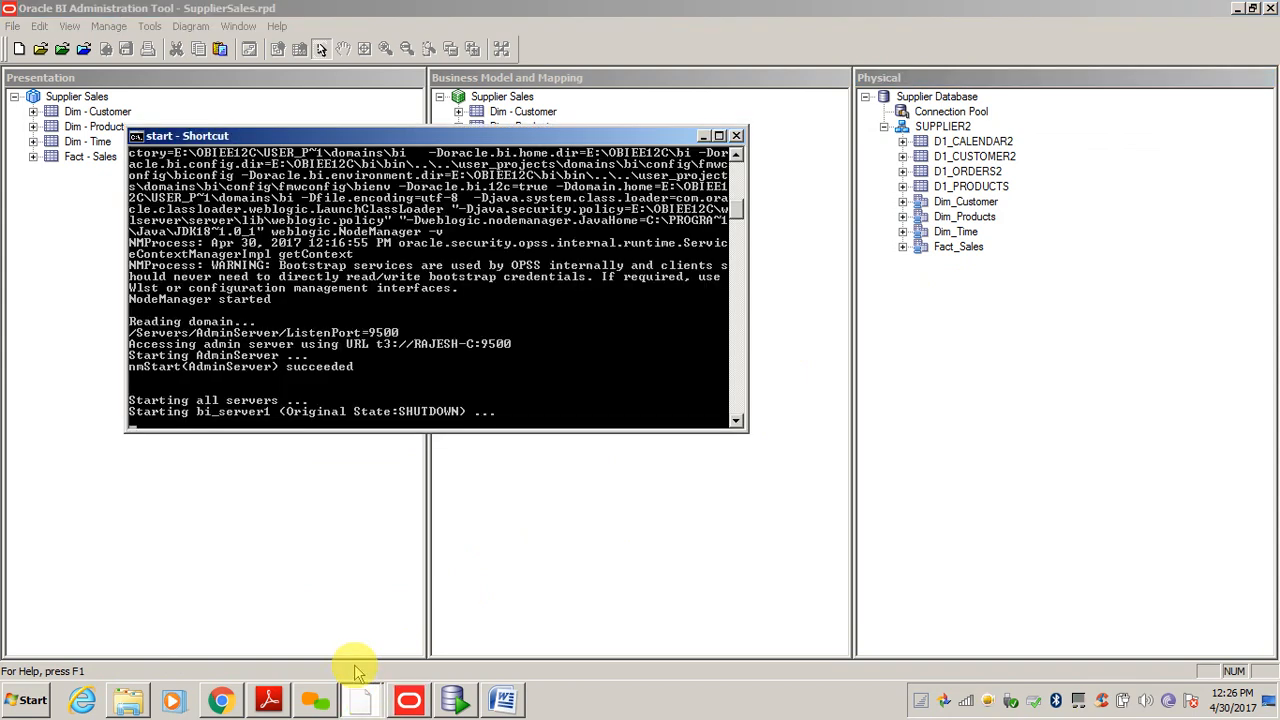
left_click(1120, 290)
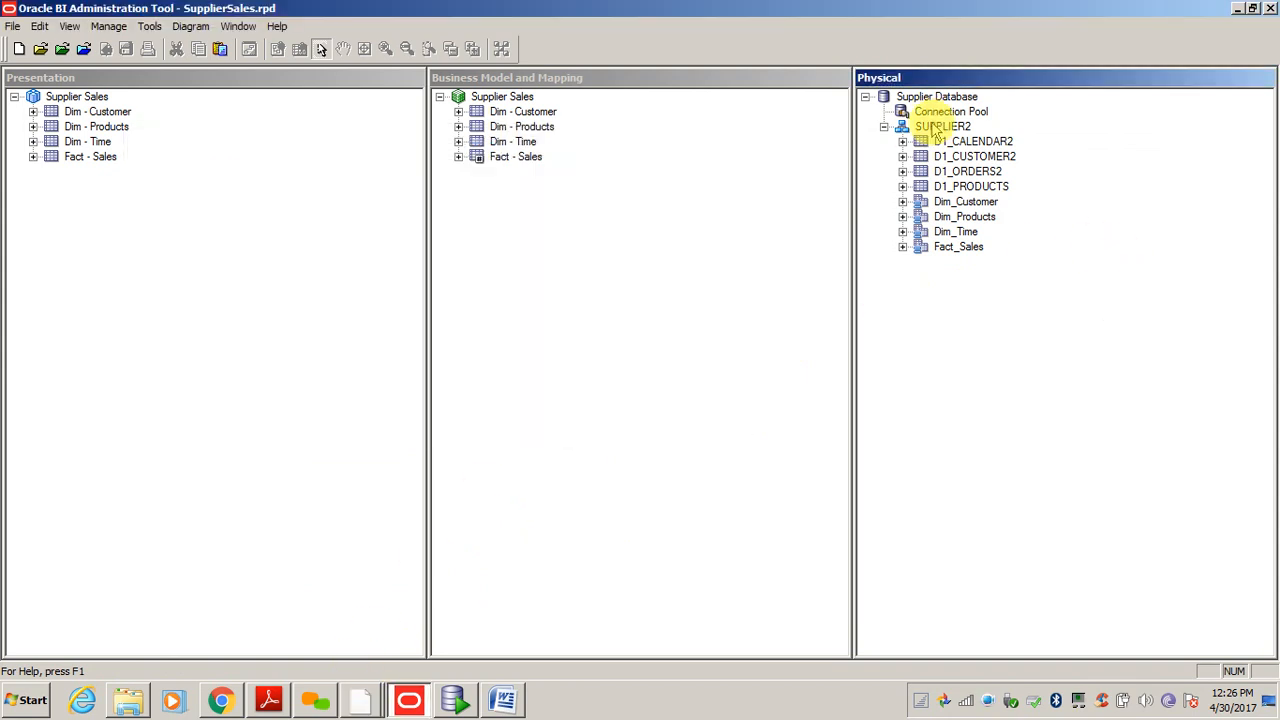
left_click(940, 128)
left_click(934, 363)
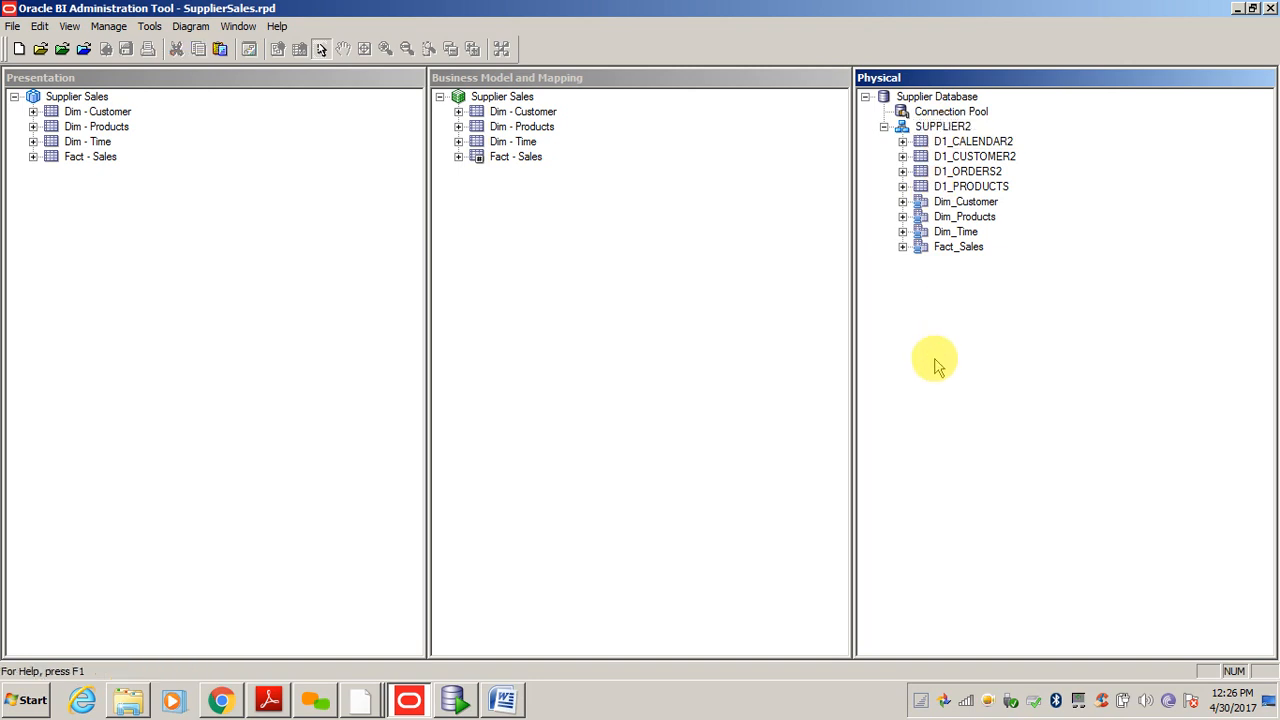
left_click(944, 128)
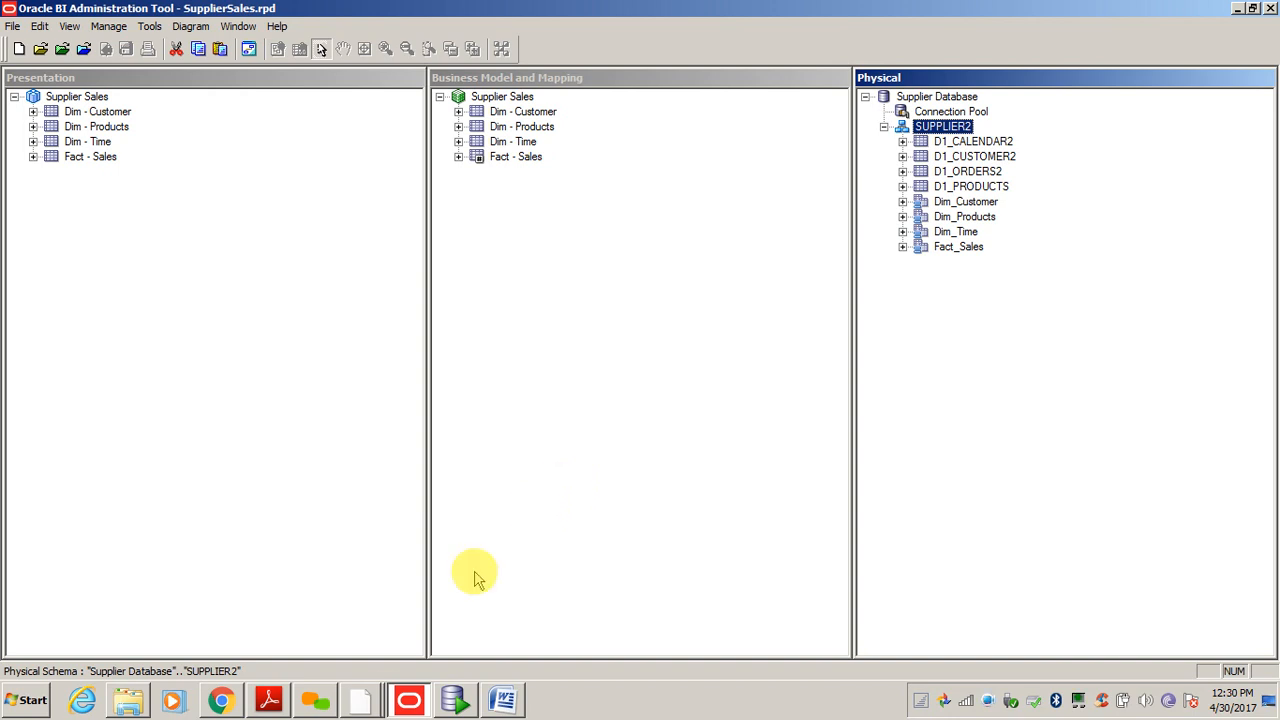
left_click(361, 700)
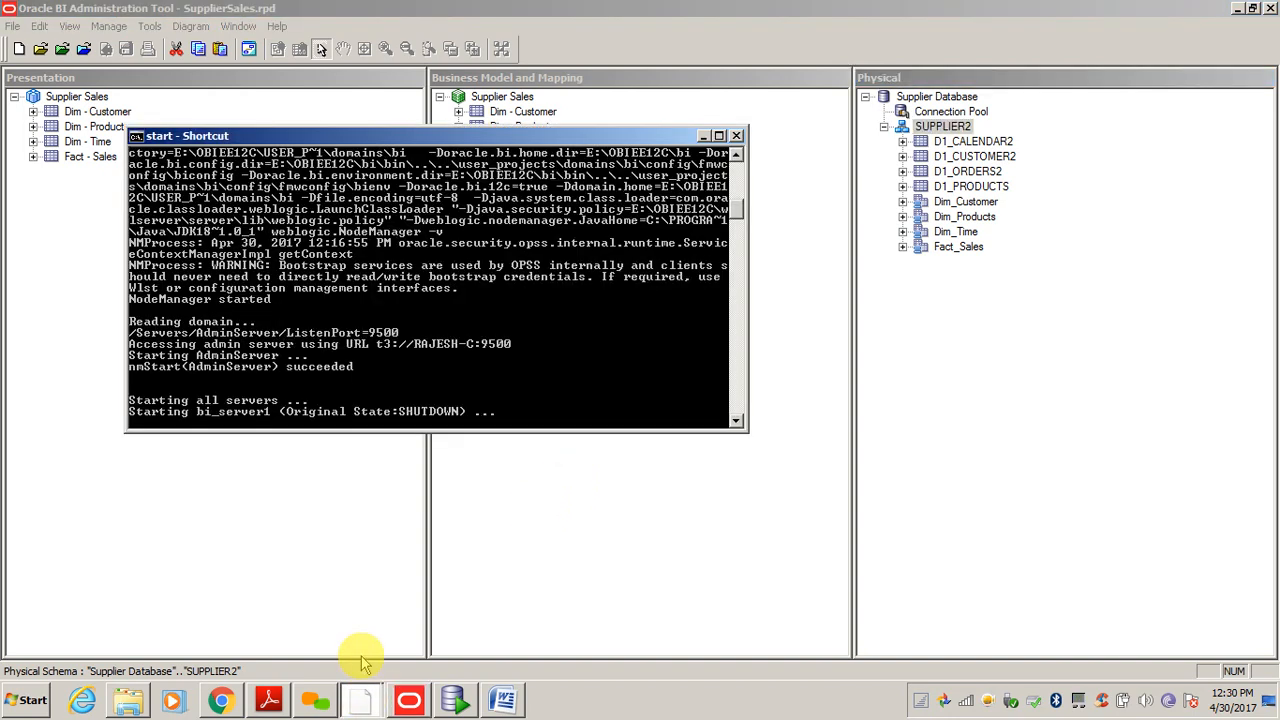
left_click(623, 543)
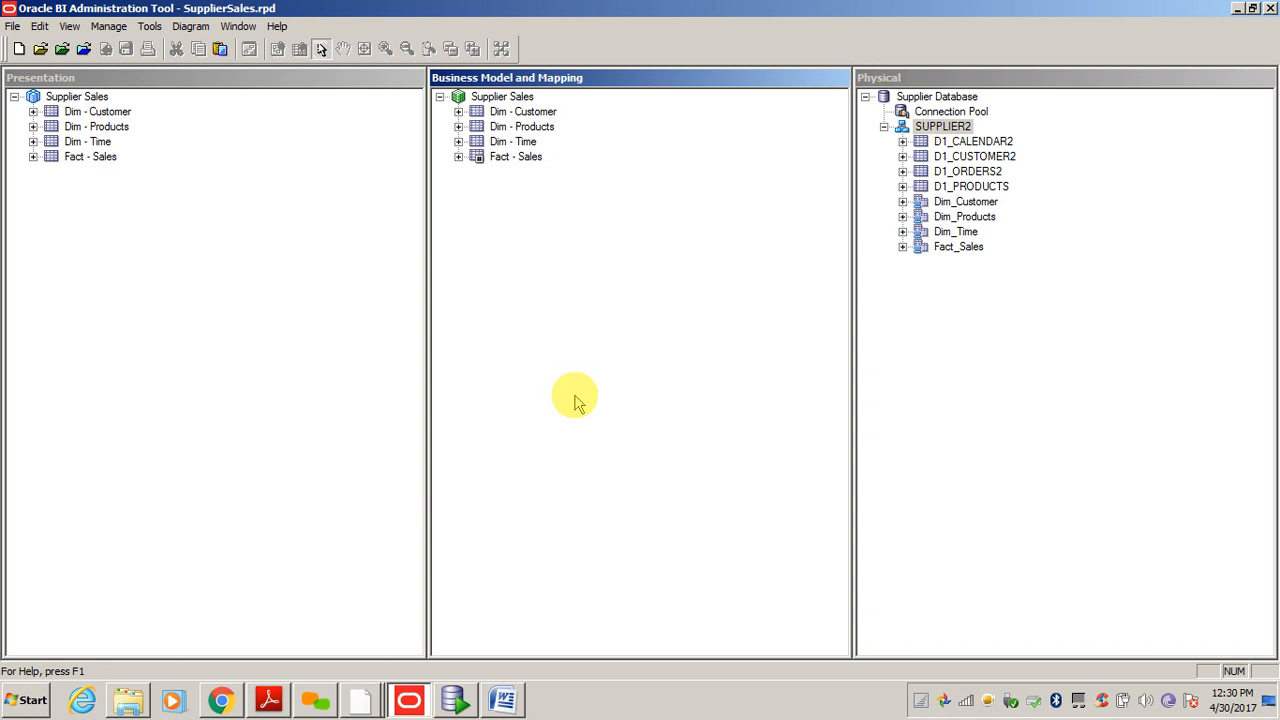
left_click(238, 298)
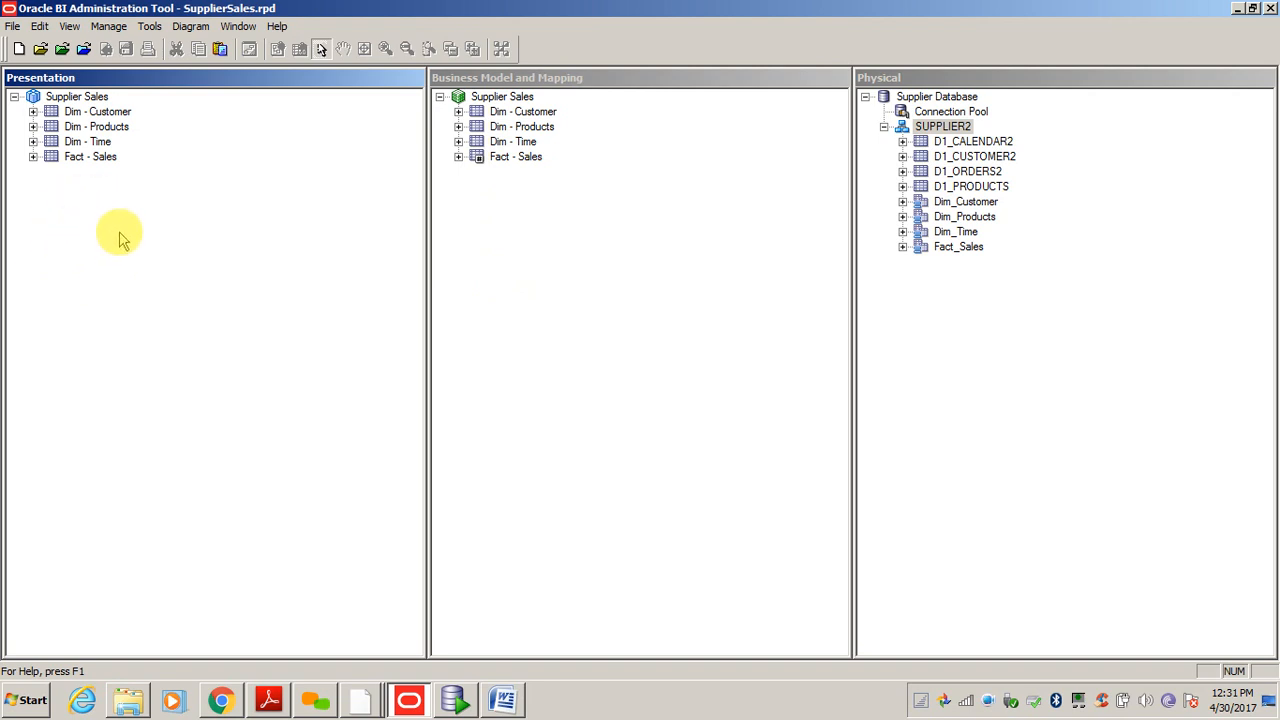
left_click(87, 158)
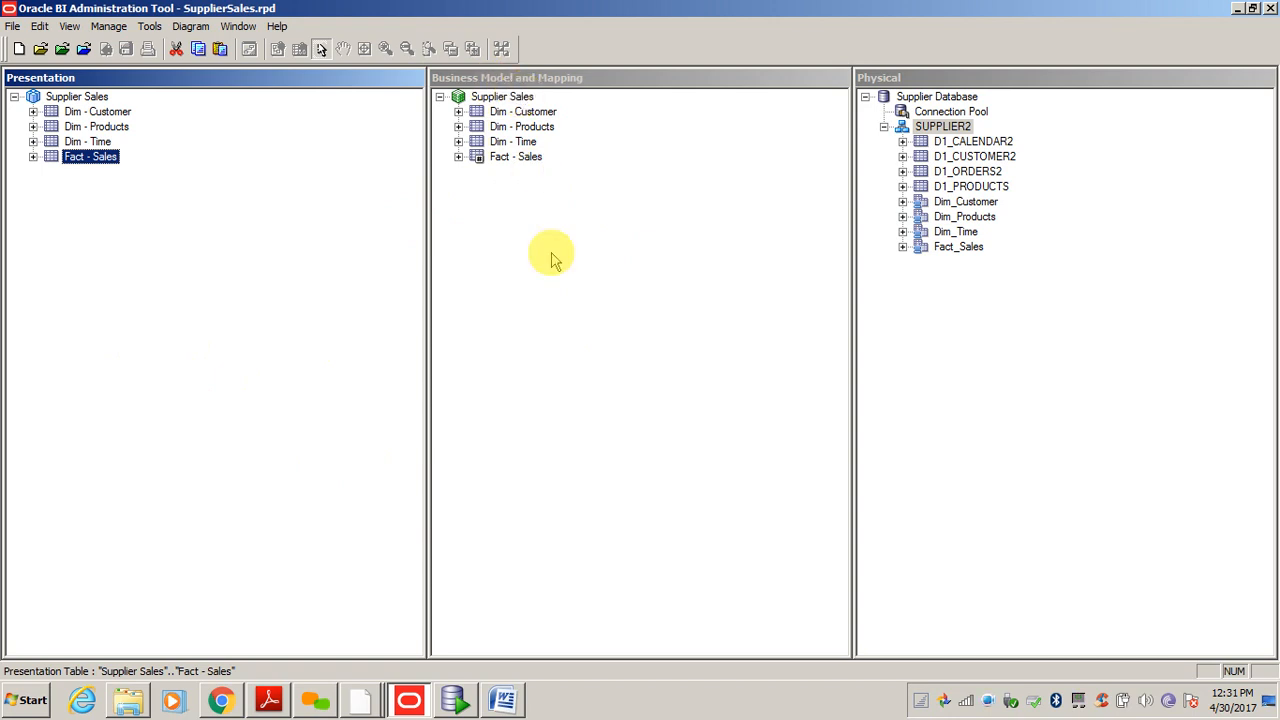
left_click(490, 96)
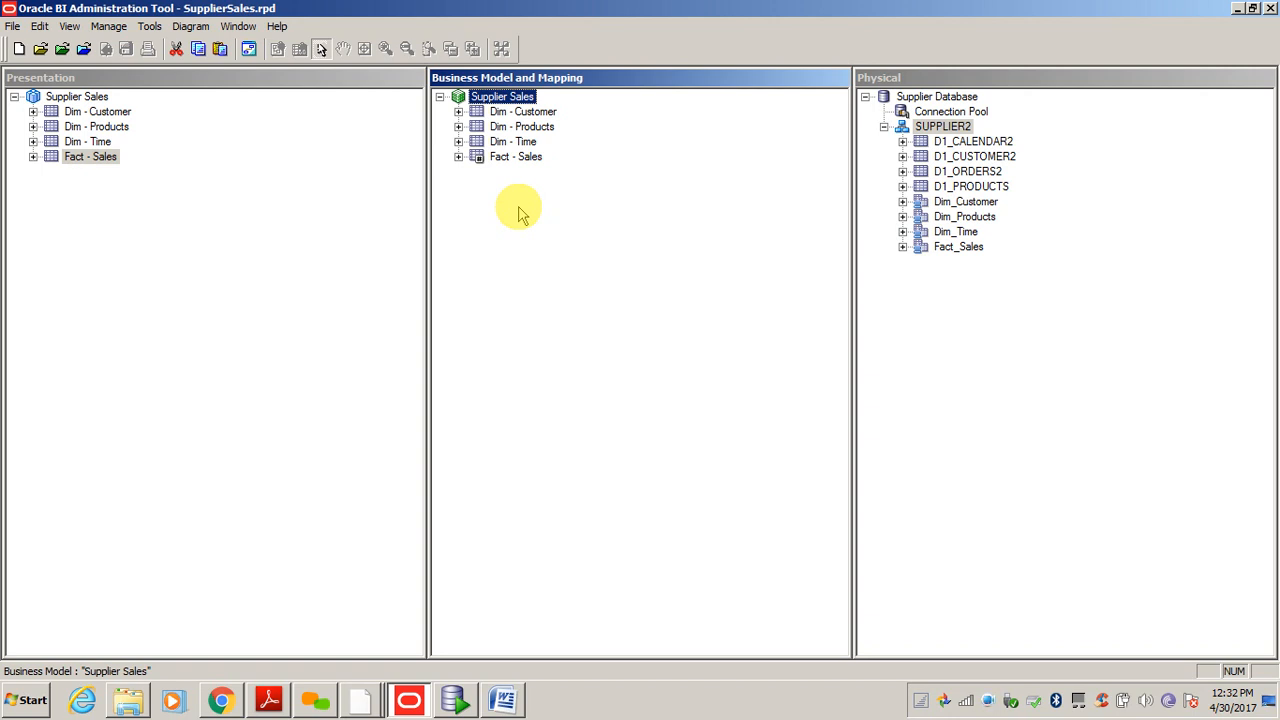
left_click(48, 97)
left_click(127, 222)
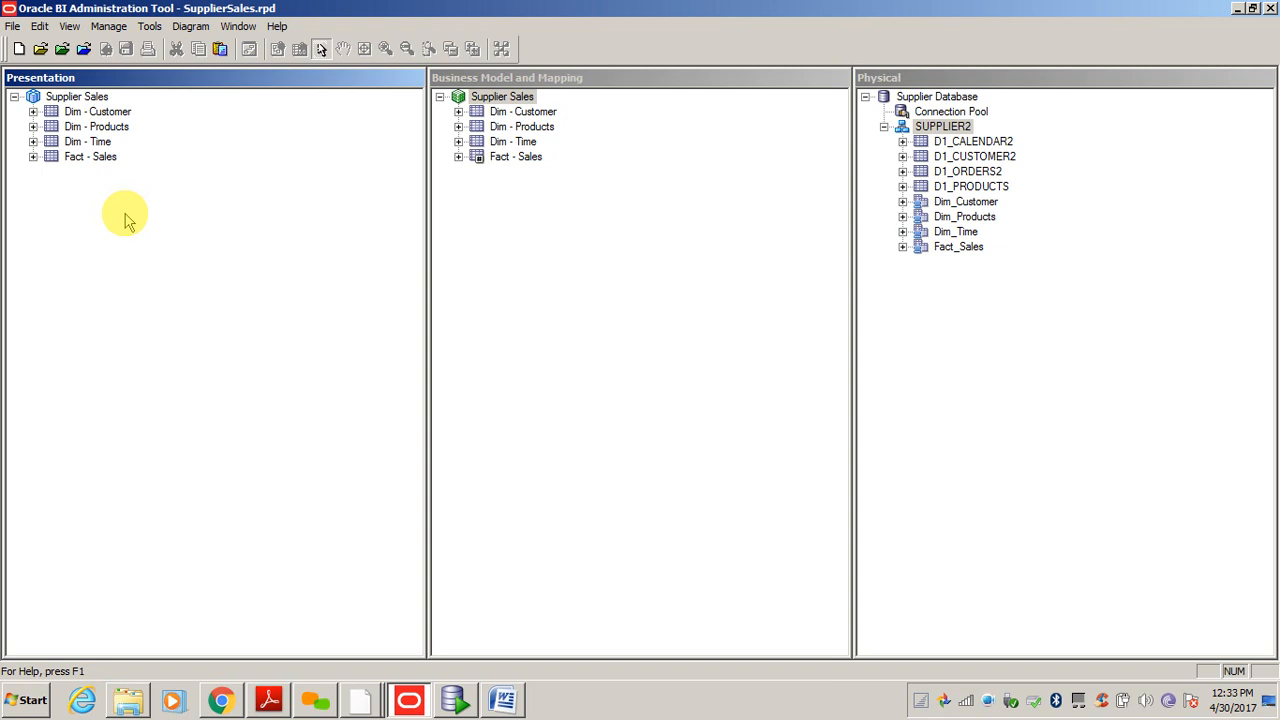
left_click(985, 158)
left_click(984, 174)
left_click(983, 190)
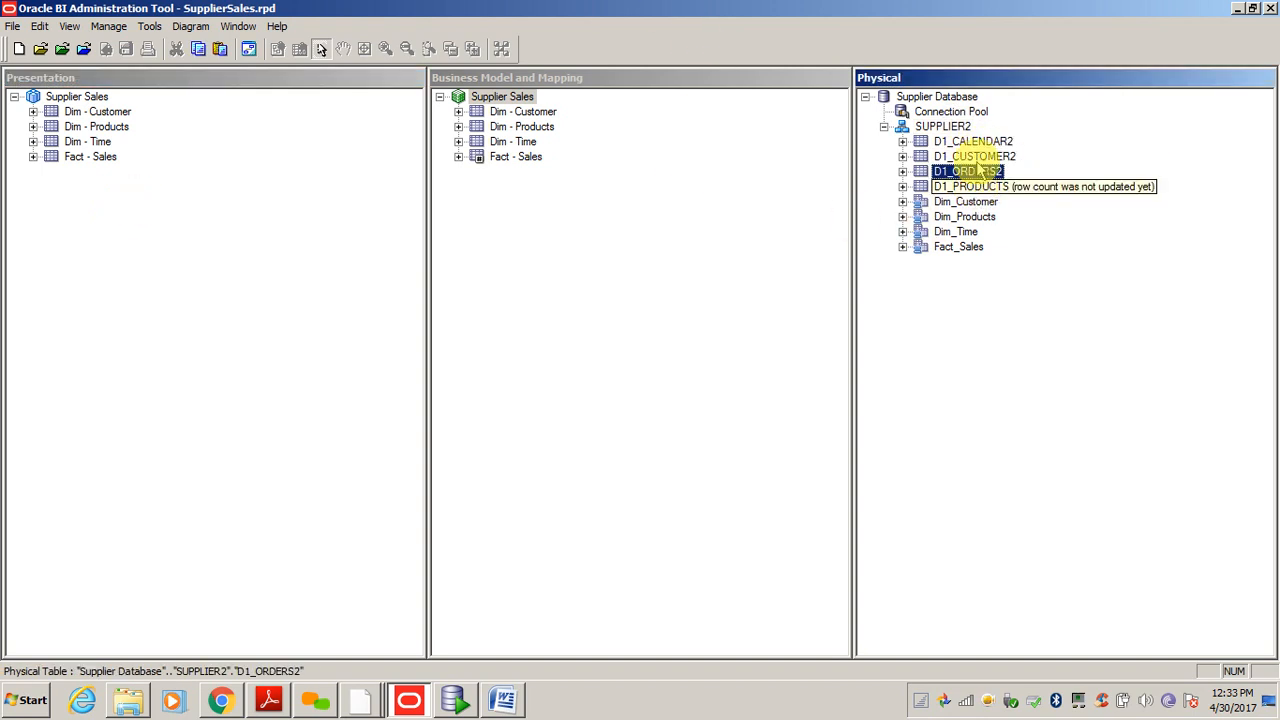
left_click(990, 144)
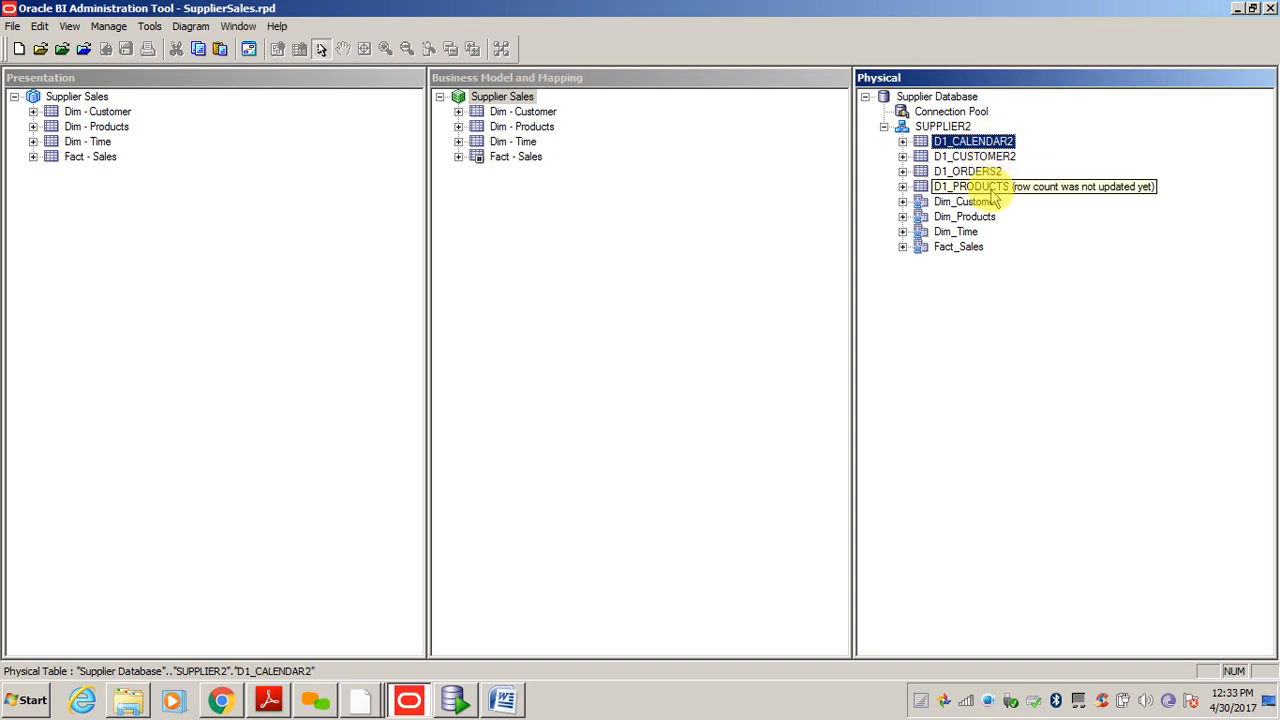
left_click(986, 188)
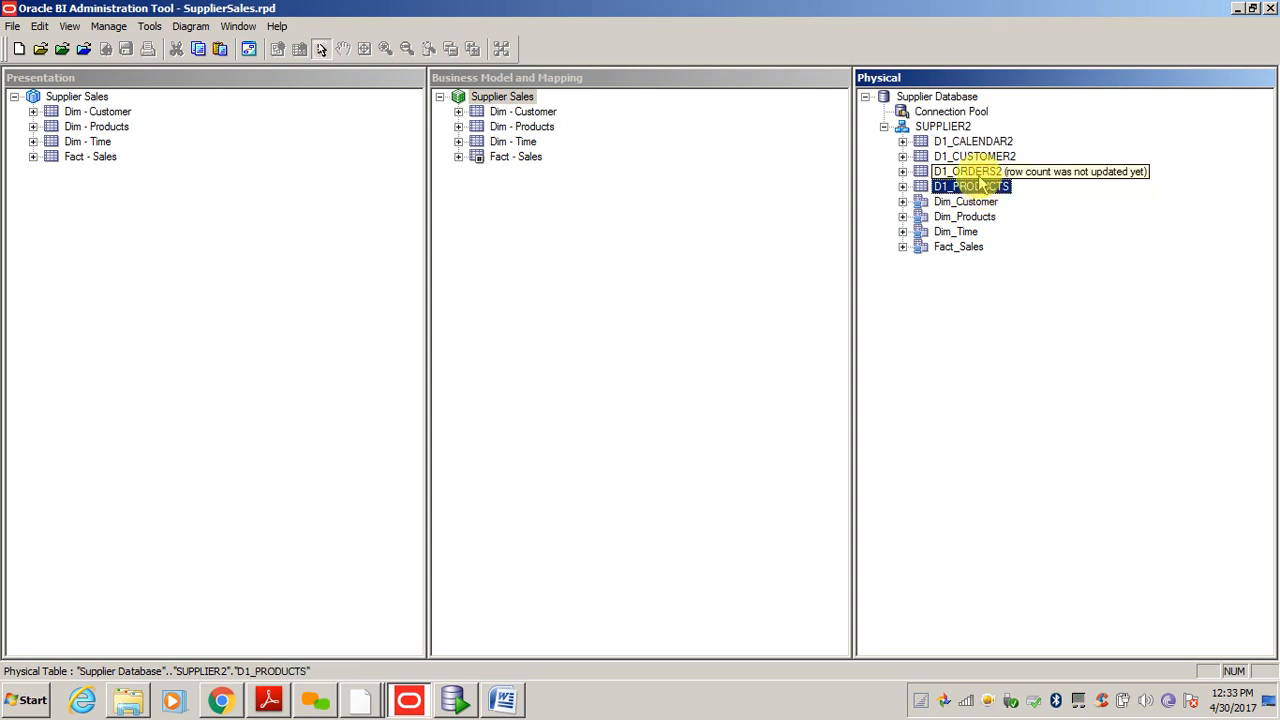
left_click(982, 142)
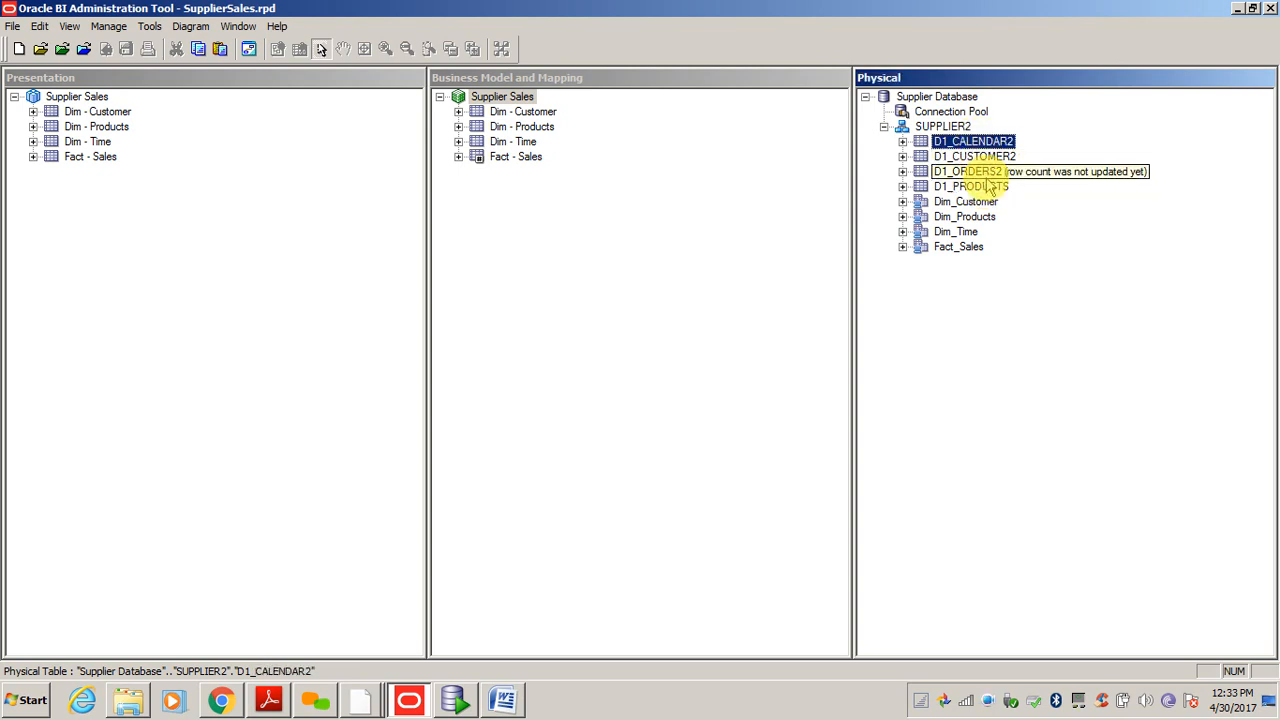
left_click(992, 185)
left_click(995, 144)
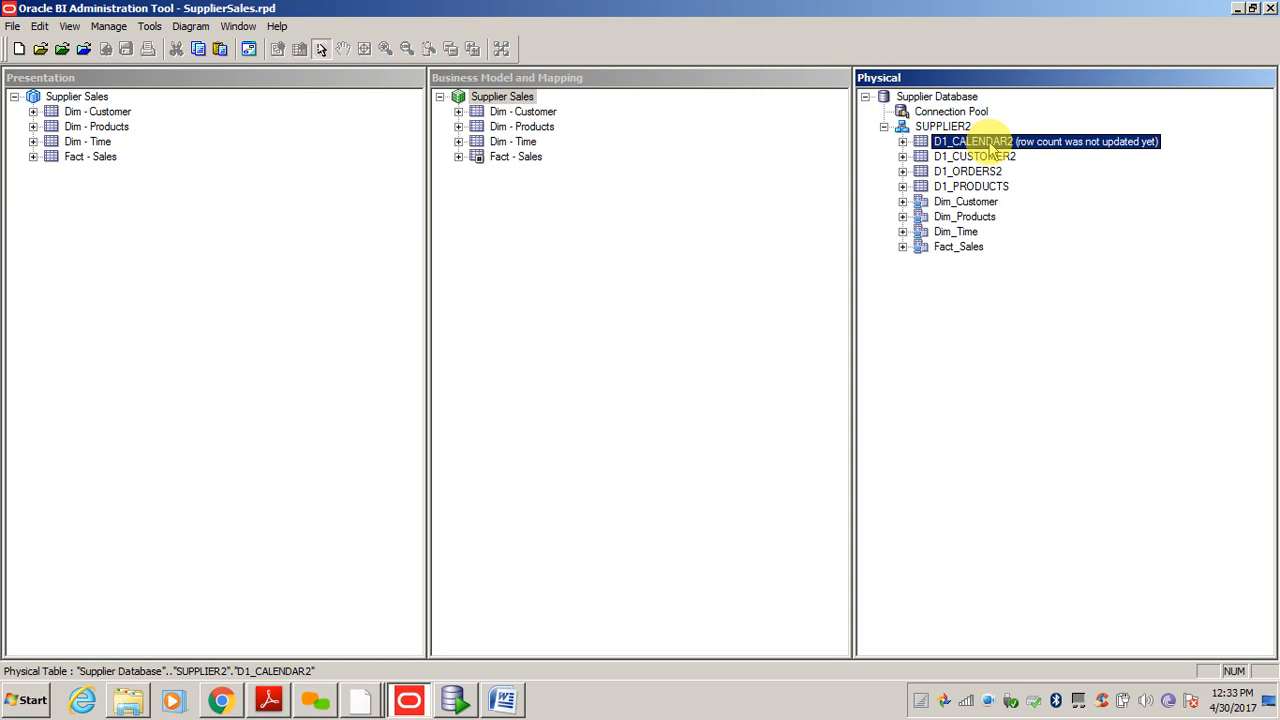
left_click(971, 355)
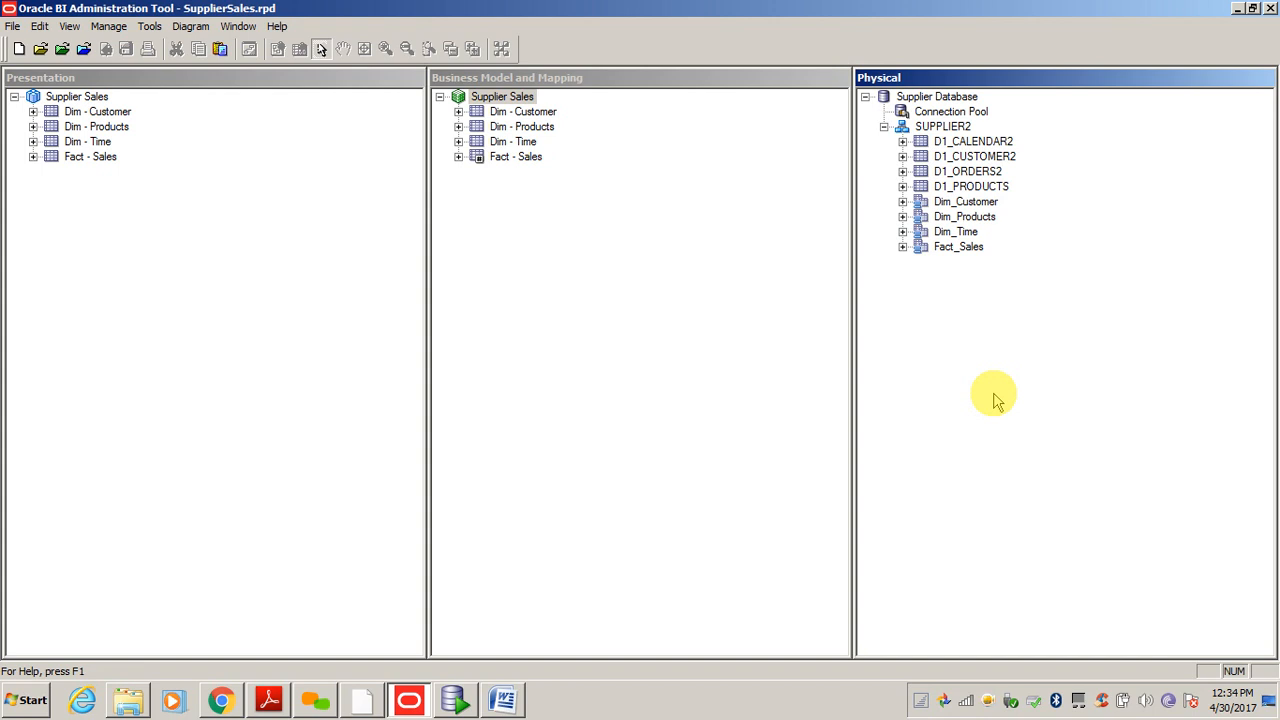
- Briefly bring up the 12c window, then return to the Presentation pane
left_click(363, 702)
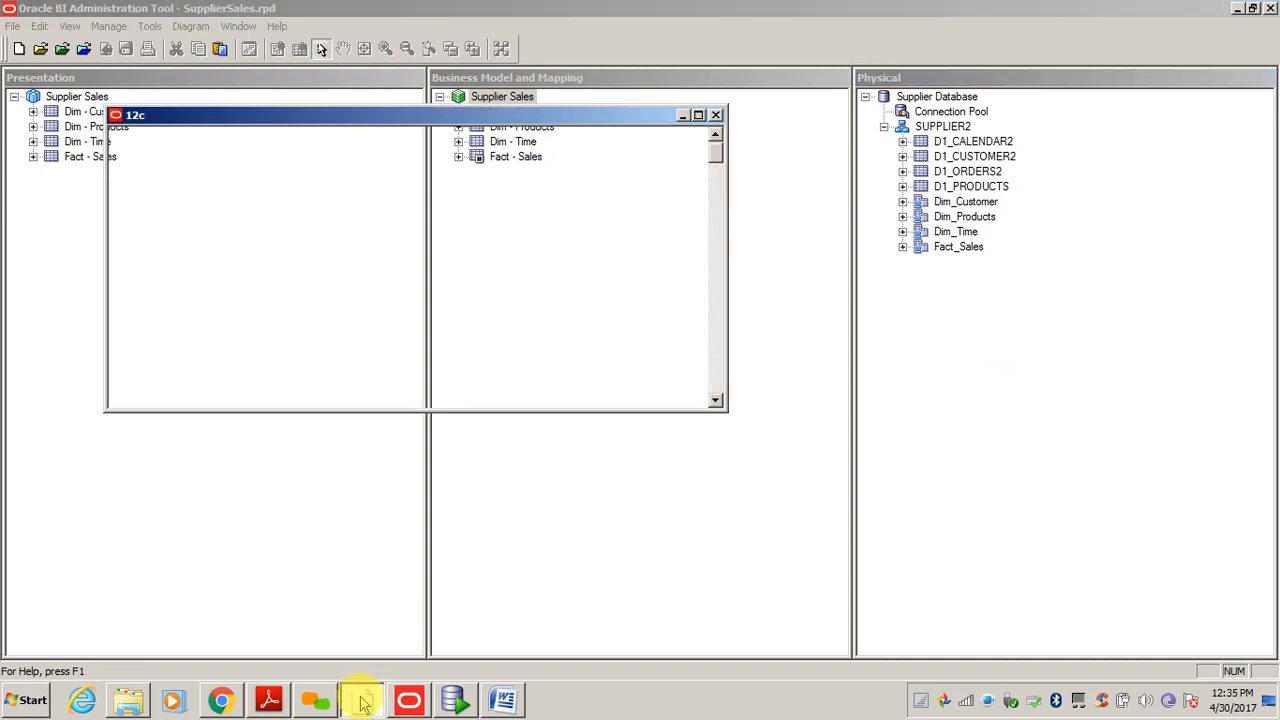
left_click(363, 702)
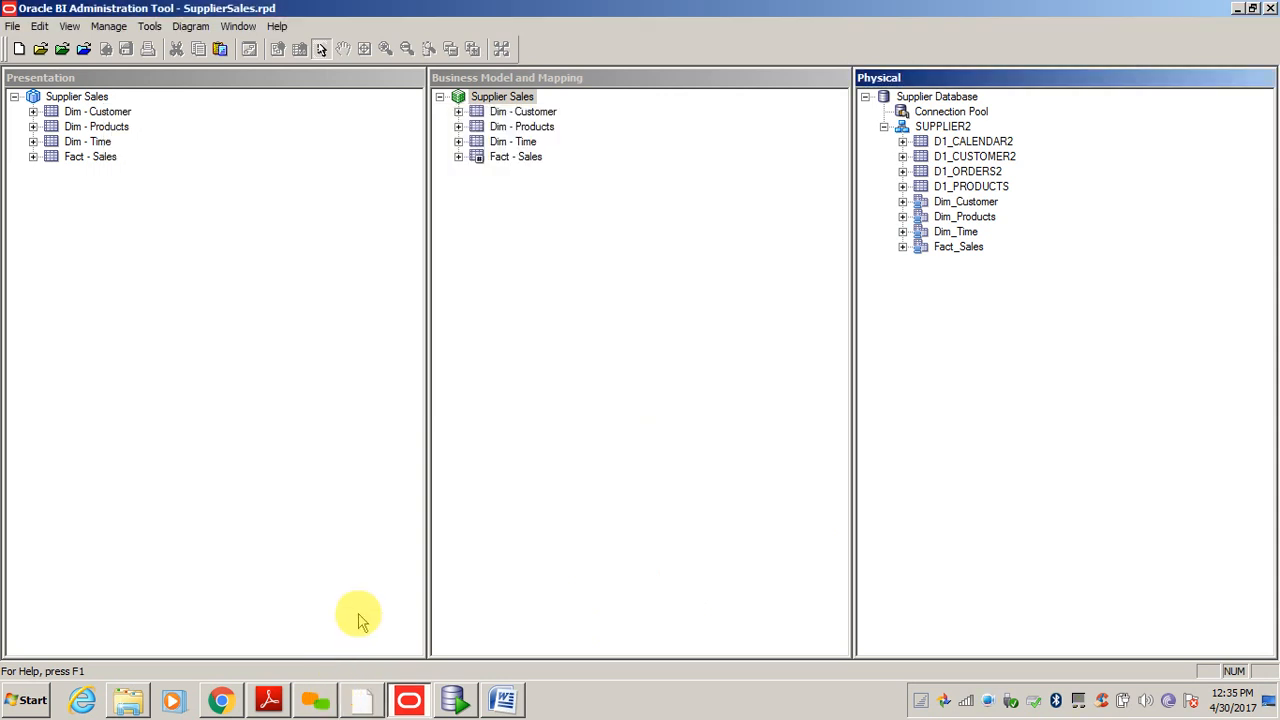
left_click(263, 497)
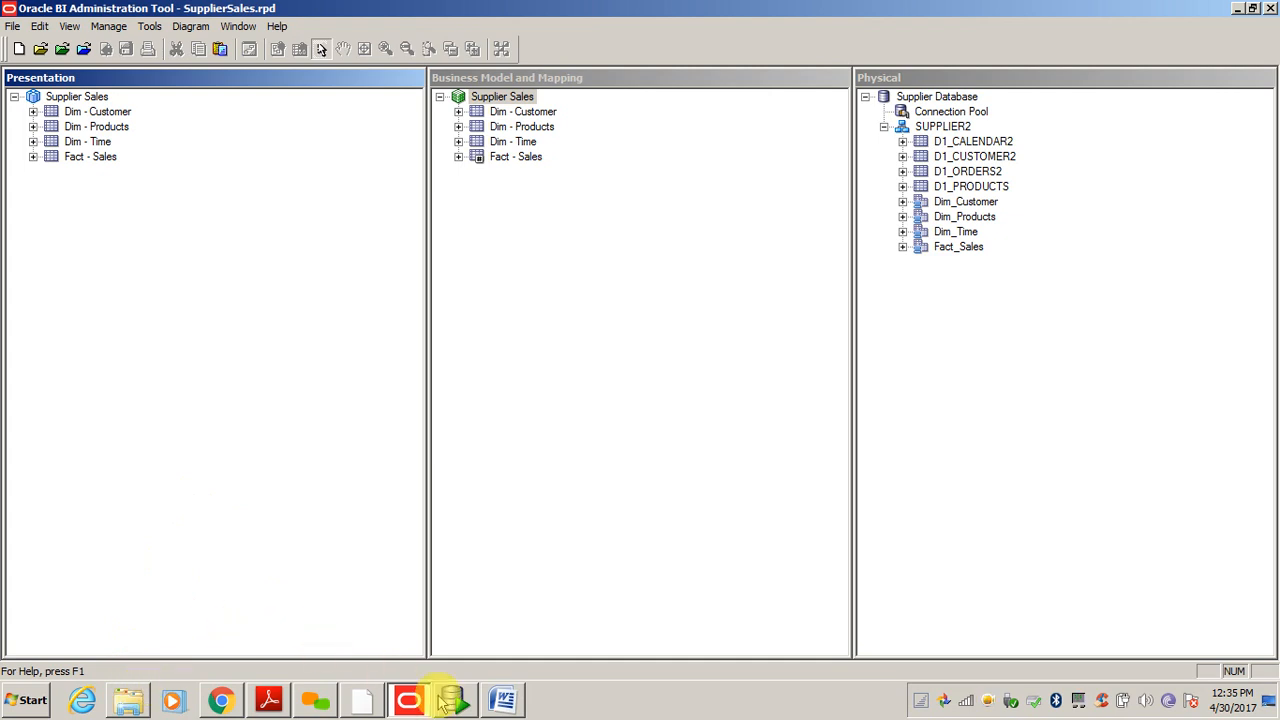
- In OBIEETraining, preview the Importing Supplier Database notes, then open the Upload and Download RPD notes
left_click(128, 700)
left_click(266, 350)
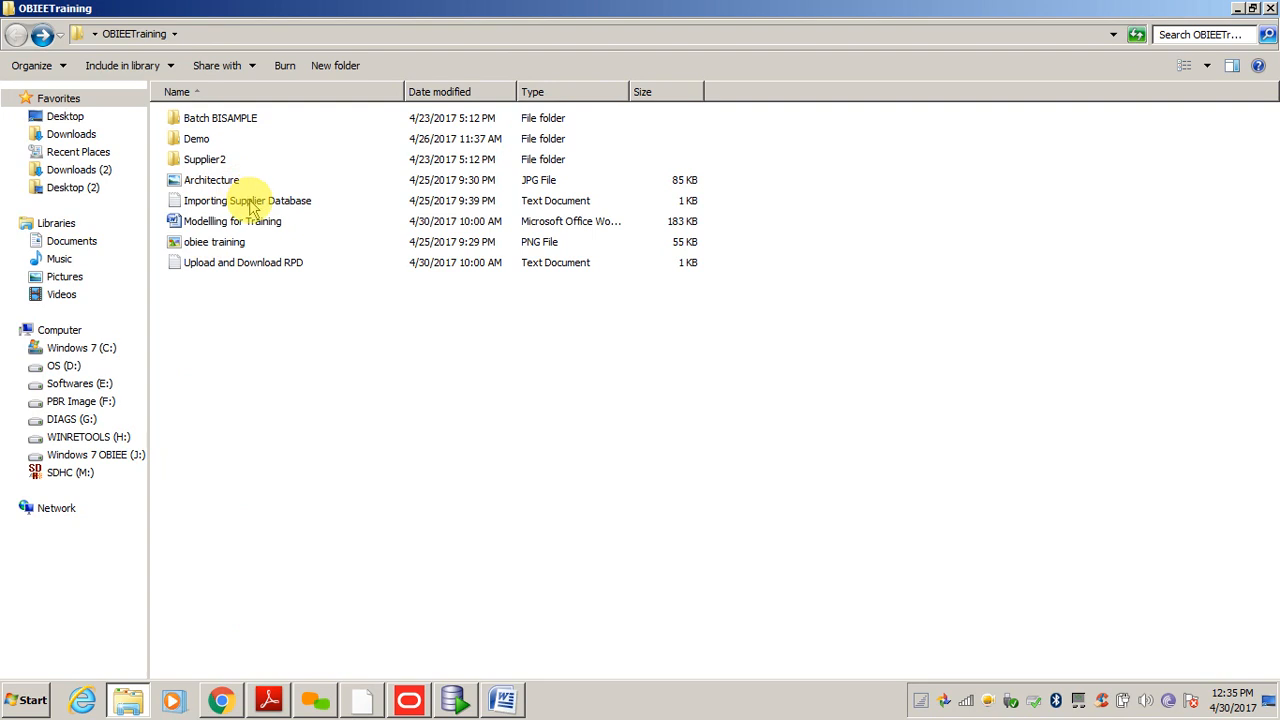
left_click(252, 202)
double_click(252, 202)
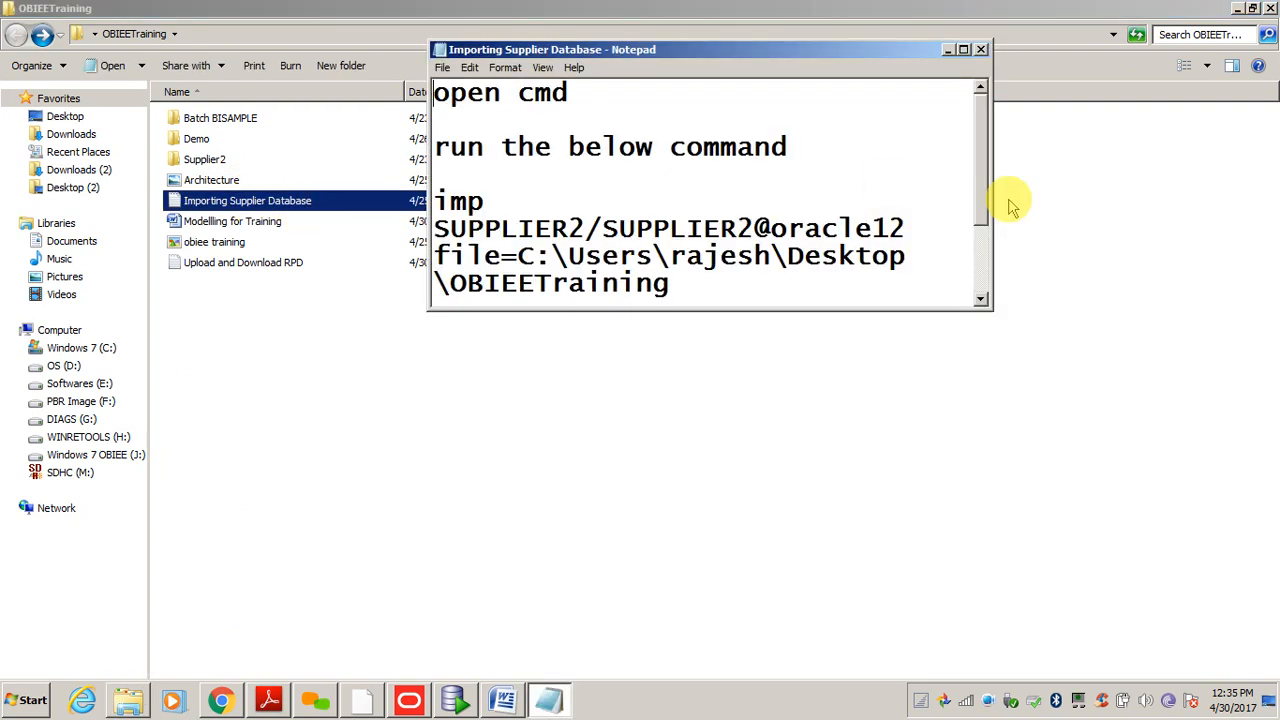
left_click(982, 50)
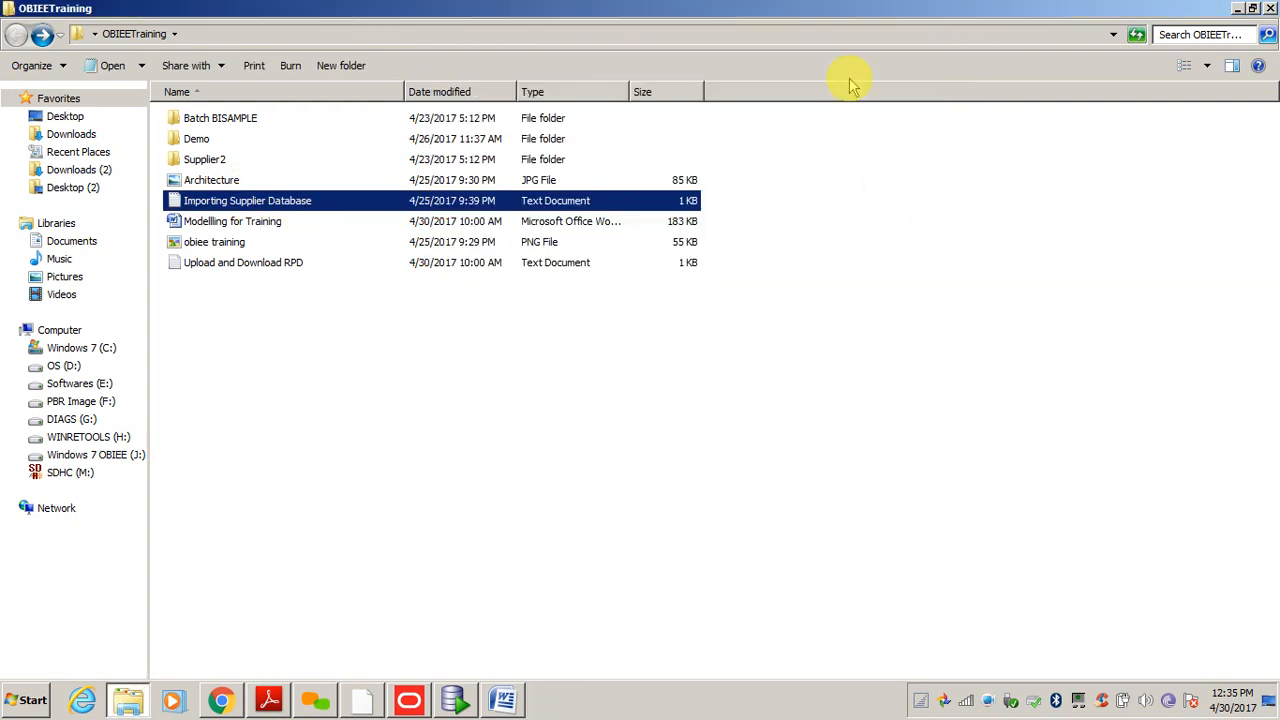
double_click(298, 264)
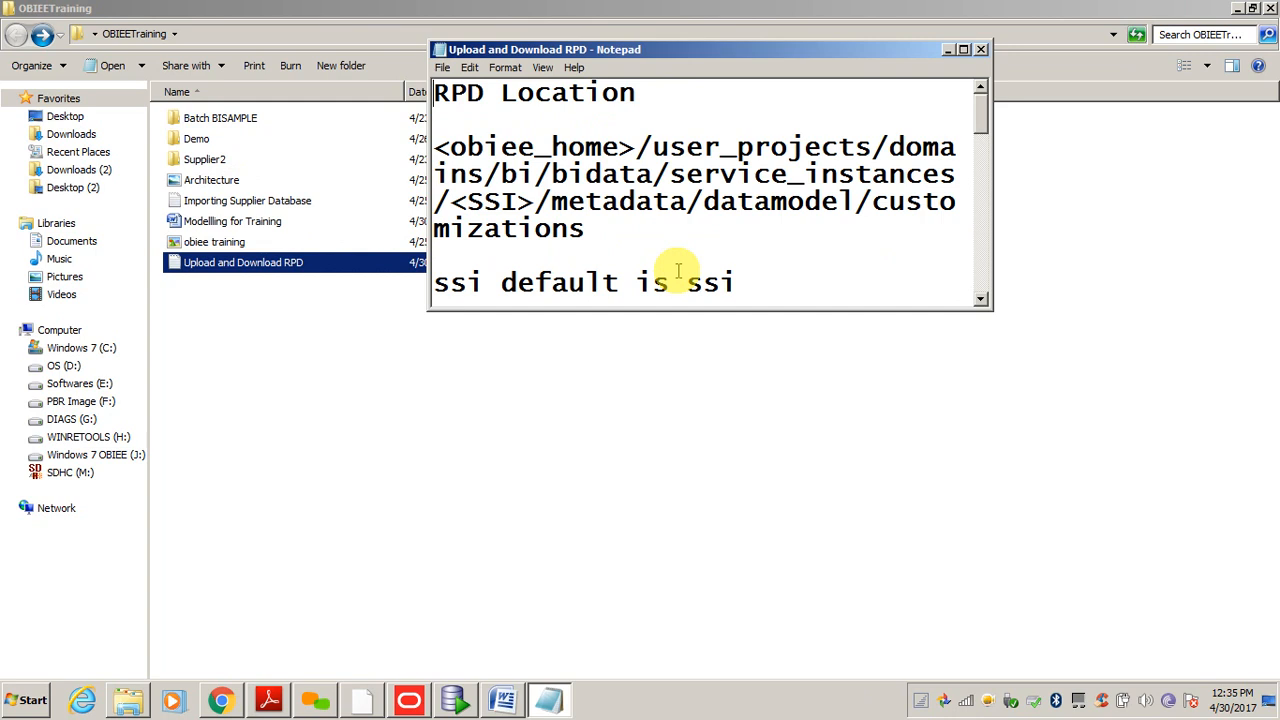
- Maximize the Upload and Download RPD notes and read through the downloadrpd syntax and parameters
double_click(884, 50)
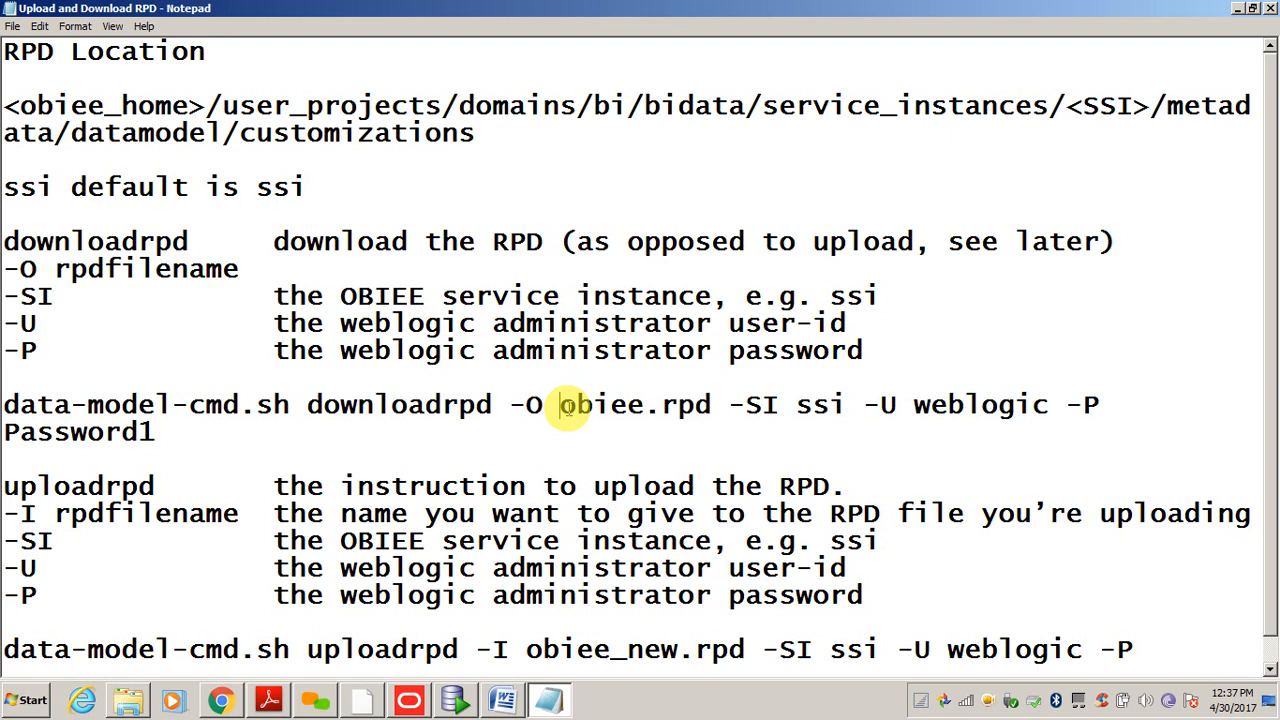
left_click(560, 345)
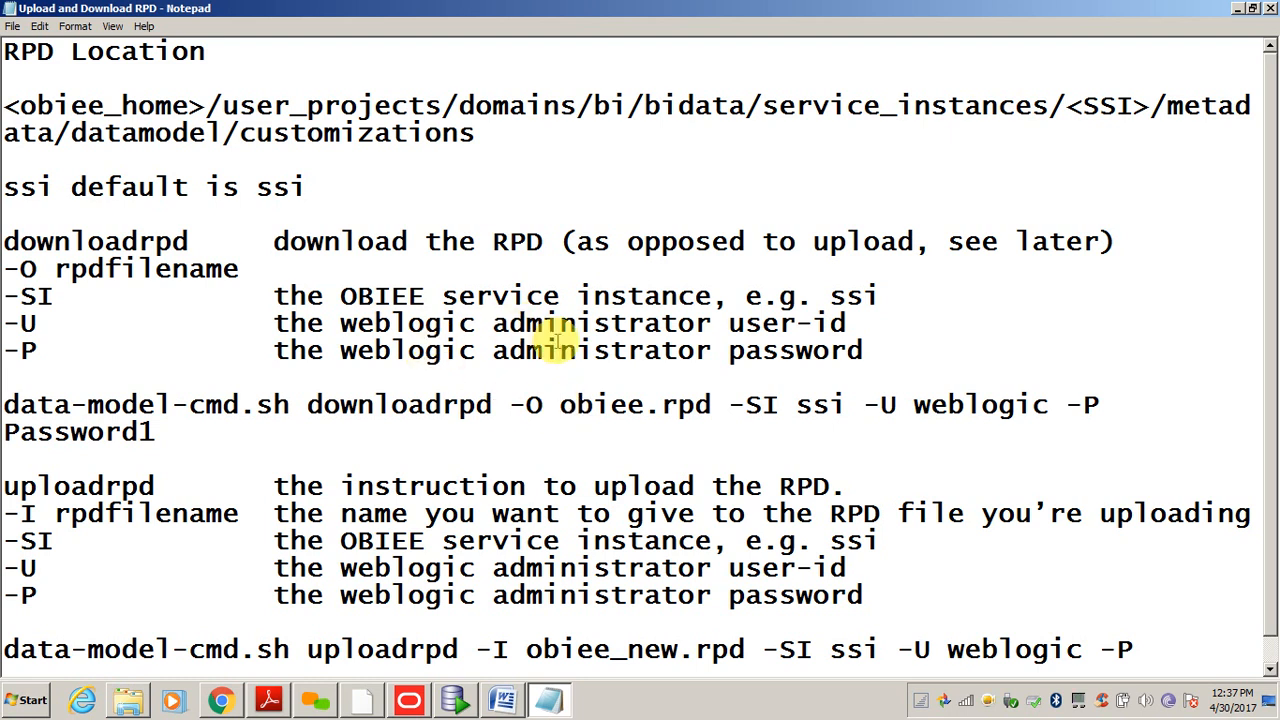
key("Down")
key("Down")
key("Down")
key("Down")
key("Down")
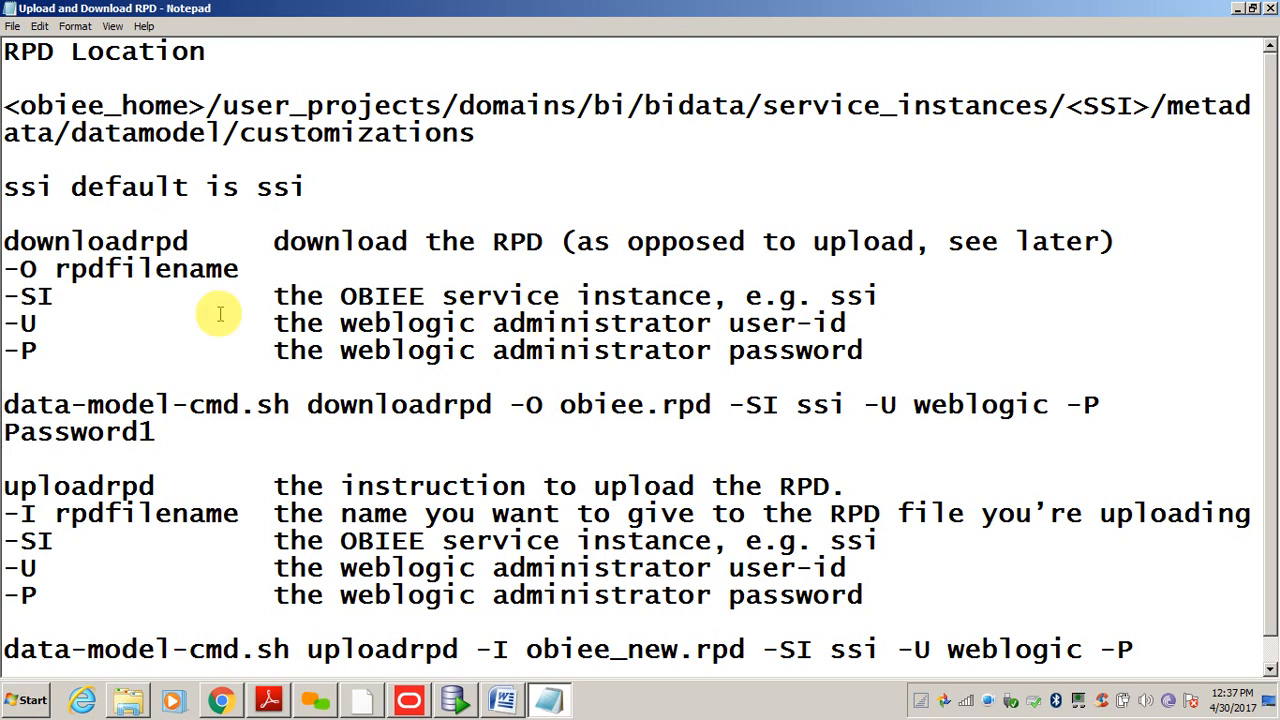
left_click(383, 288)
left_click(93, 235)
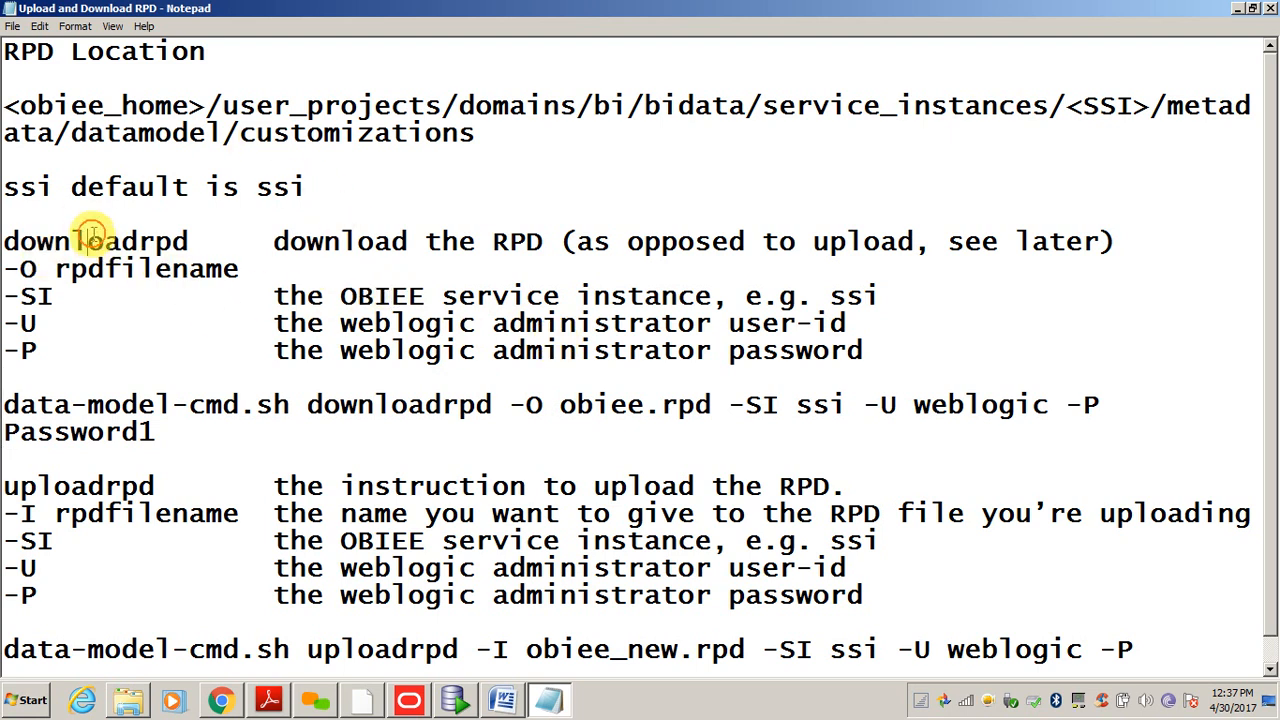
left_click(327, 405)
left_click(194, 422)
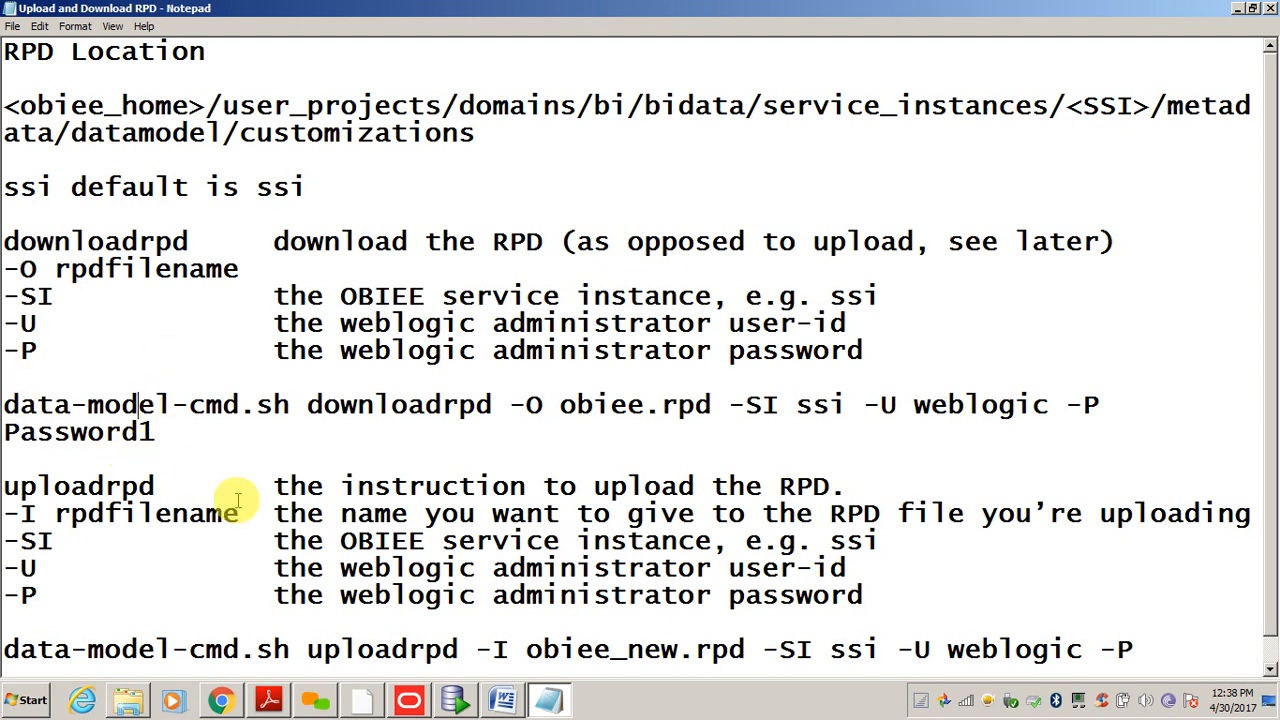
- Scroll to the end of the uploadrpd command, then bring up the Modelling for Training document
left_click(130, 704)
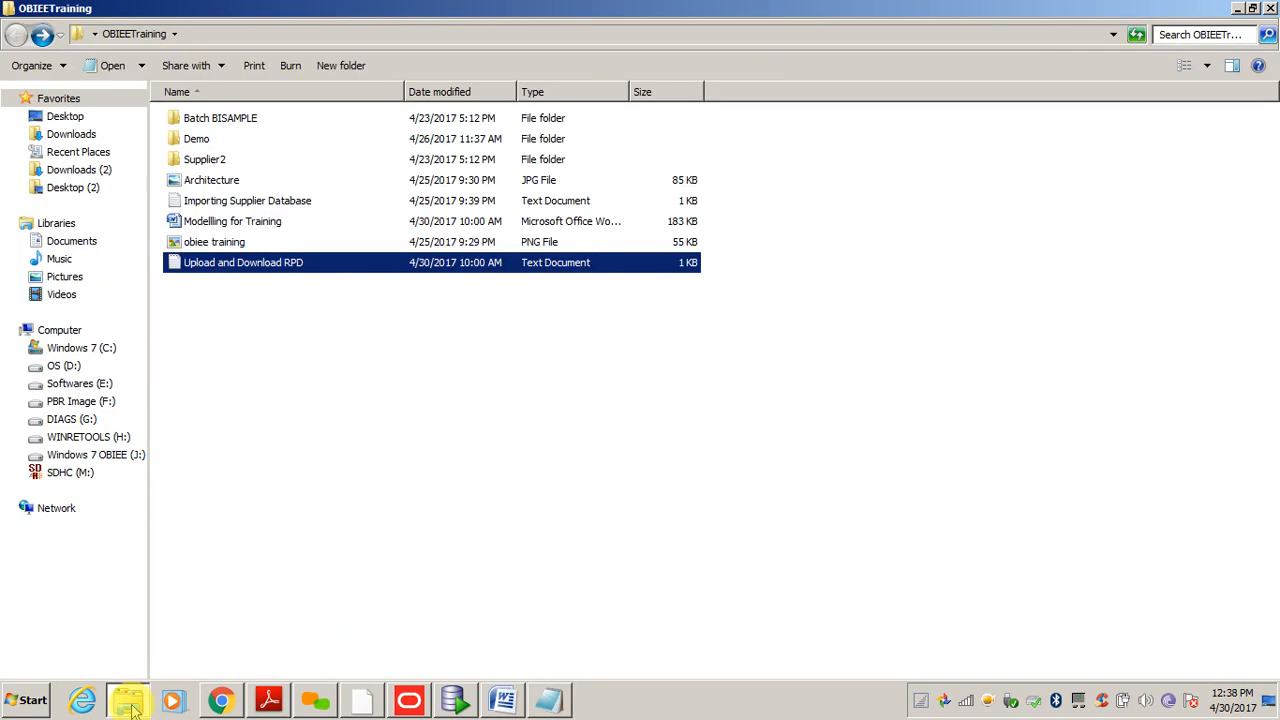
left_click(130, 704)
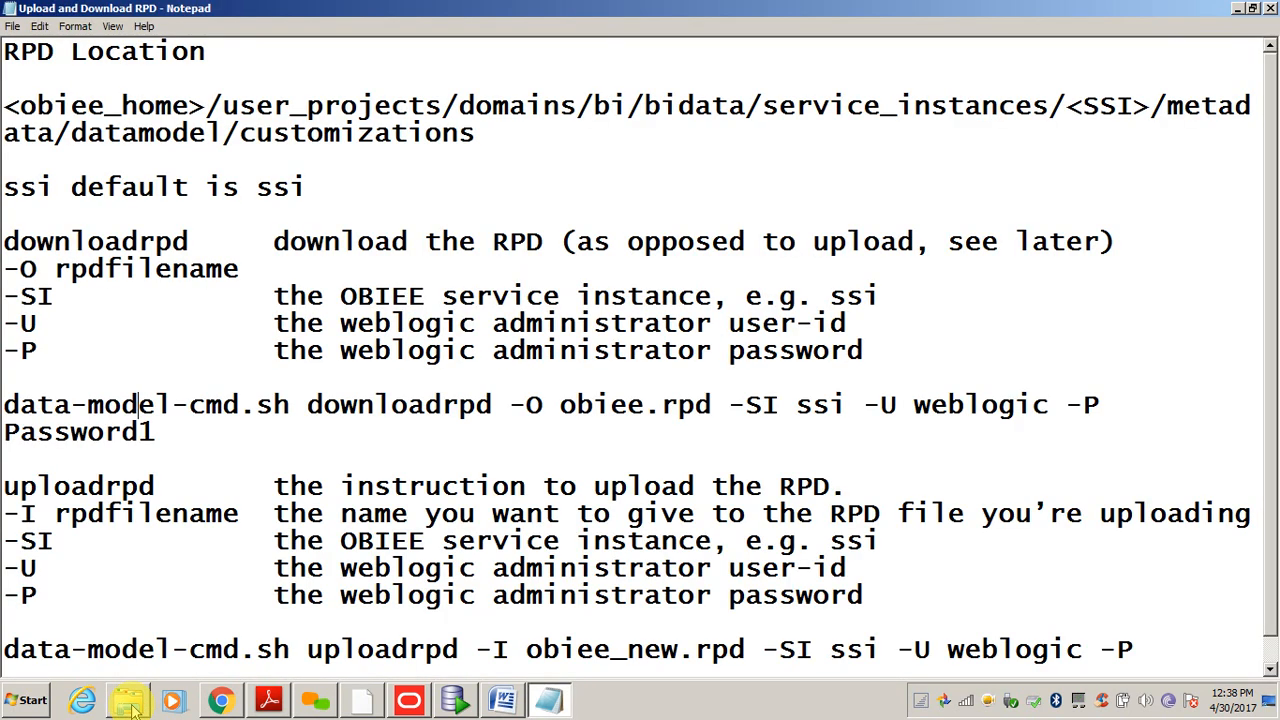
left_click(258, 556)
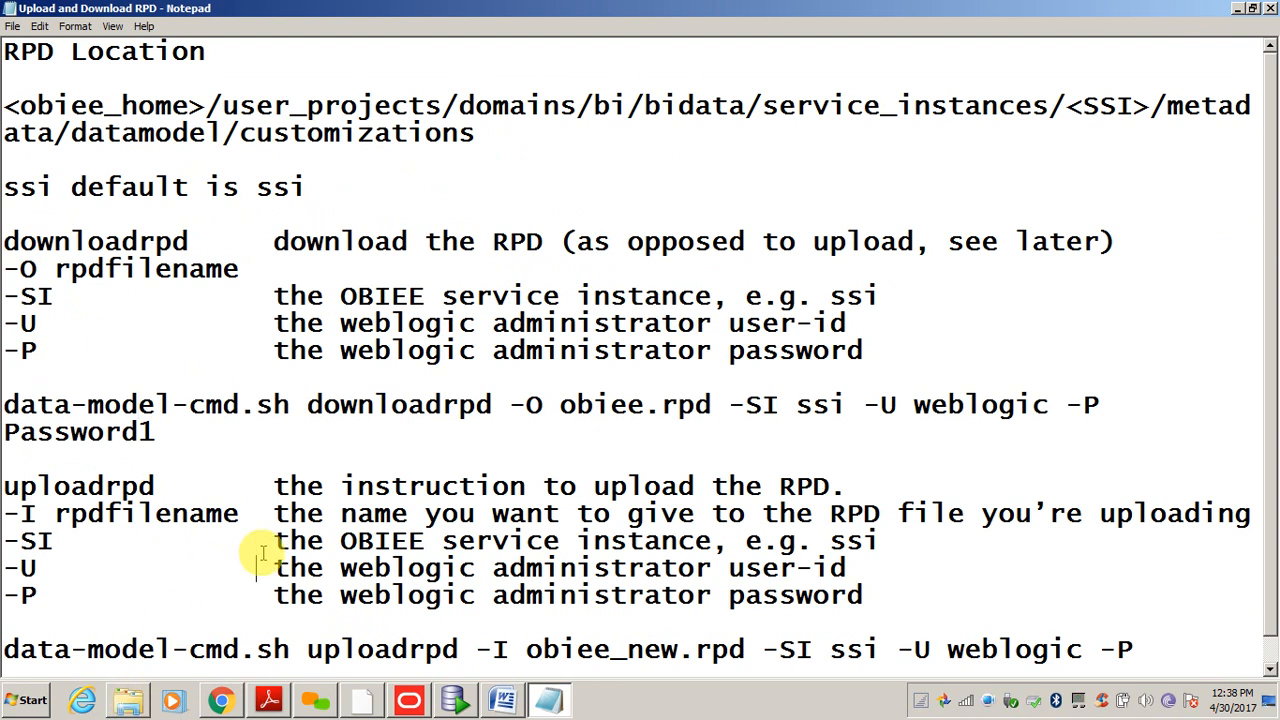
scroll(262, 553, "down", 1)
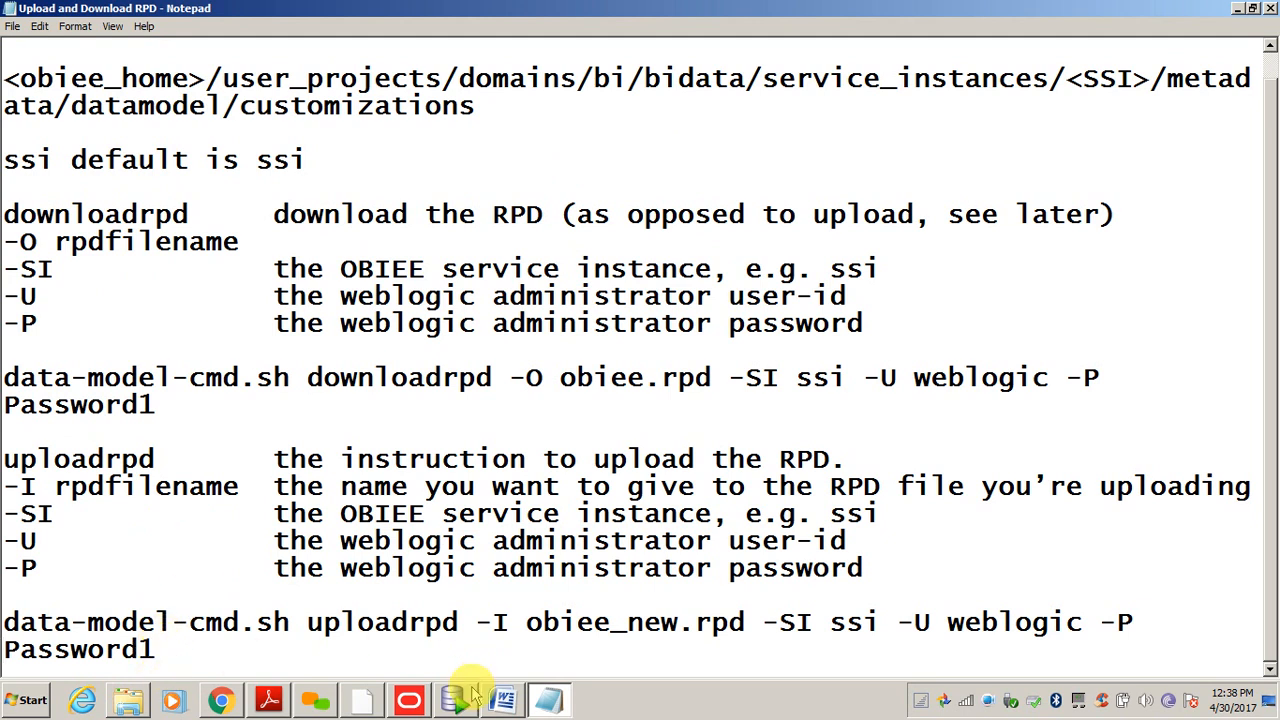
left_click(503, 700)
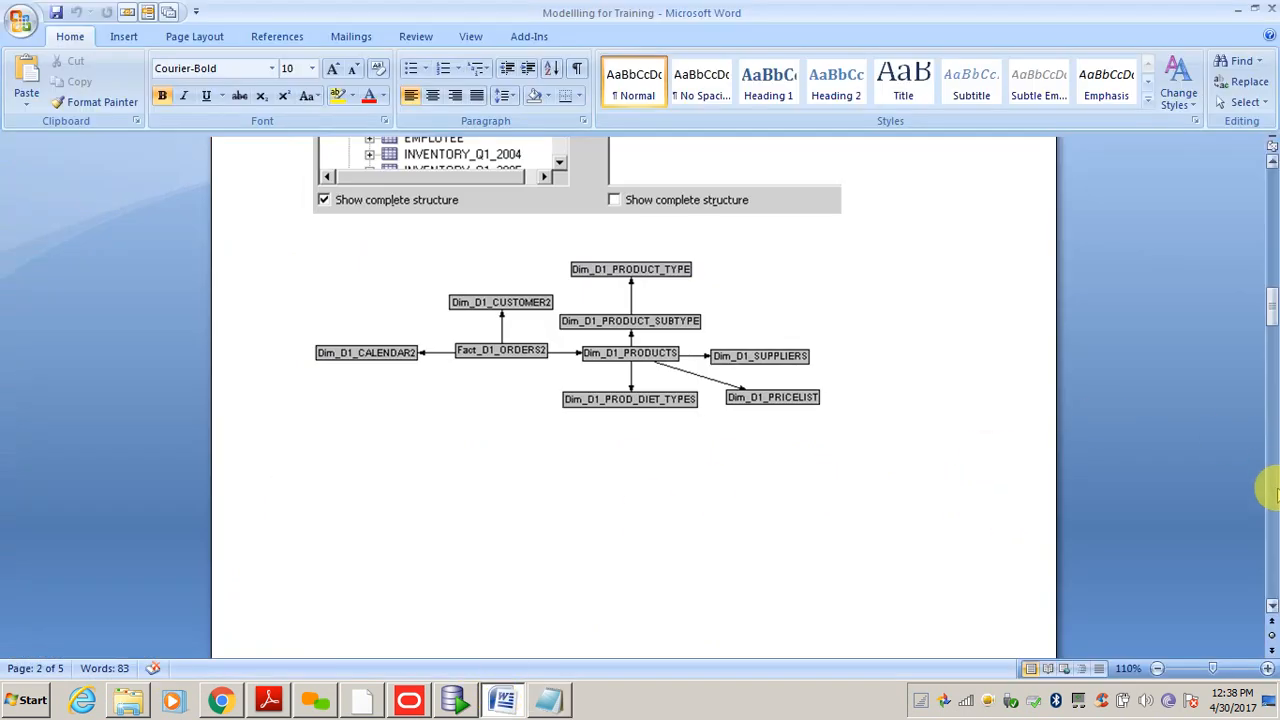
- Scroll to the last page of Modelling for Training, then return to the OBIEETraining folder
scroll(1270, 490, "down", 10)
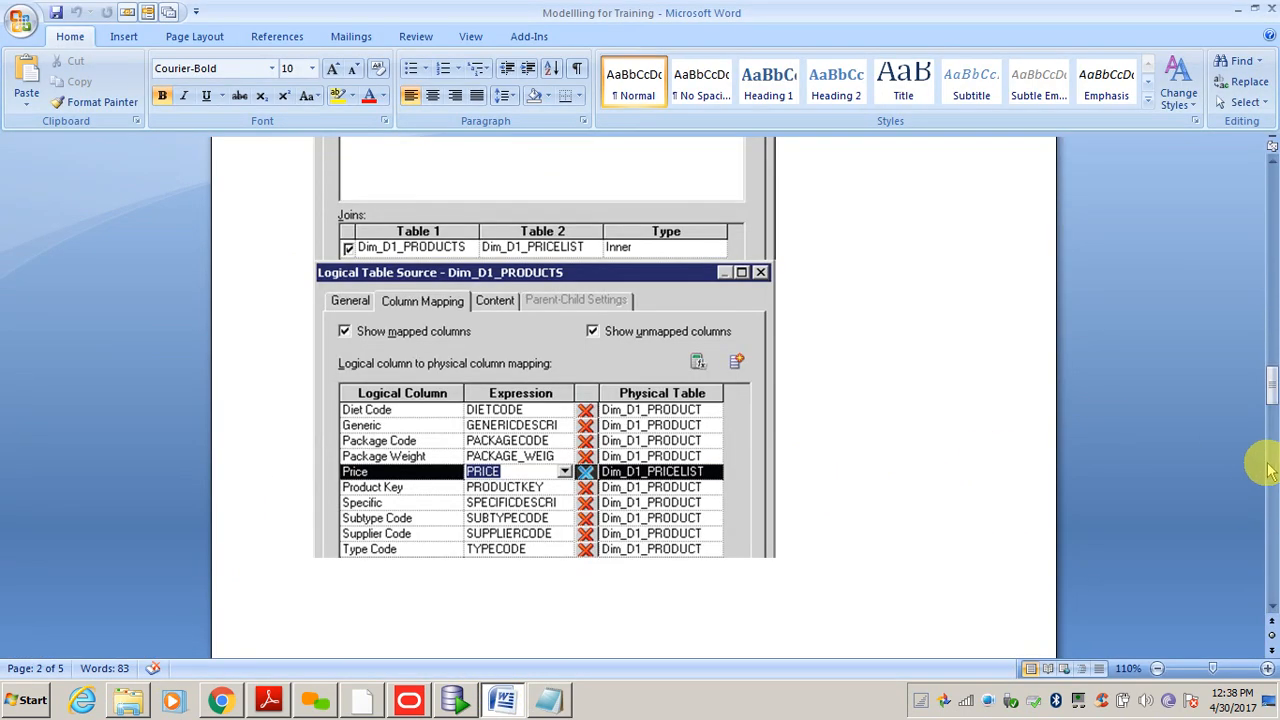
scroll(1268, 490, "down", 15)
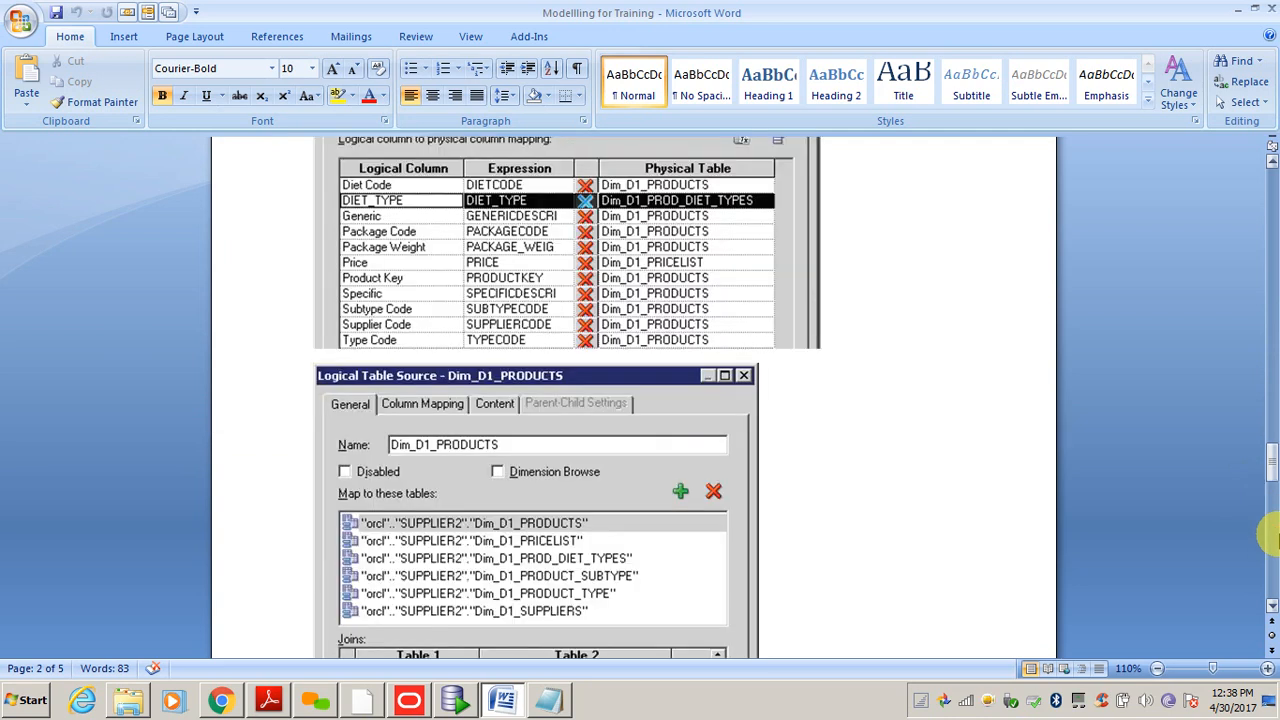
scroll(1270, 540, "down", 15)
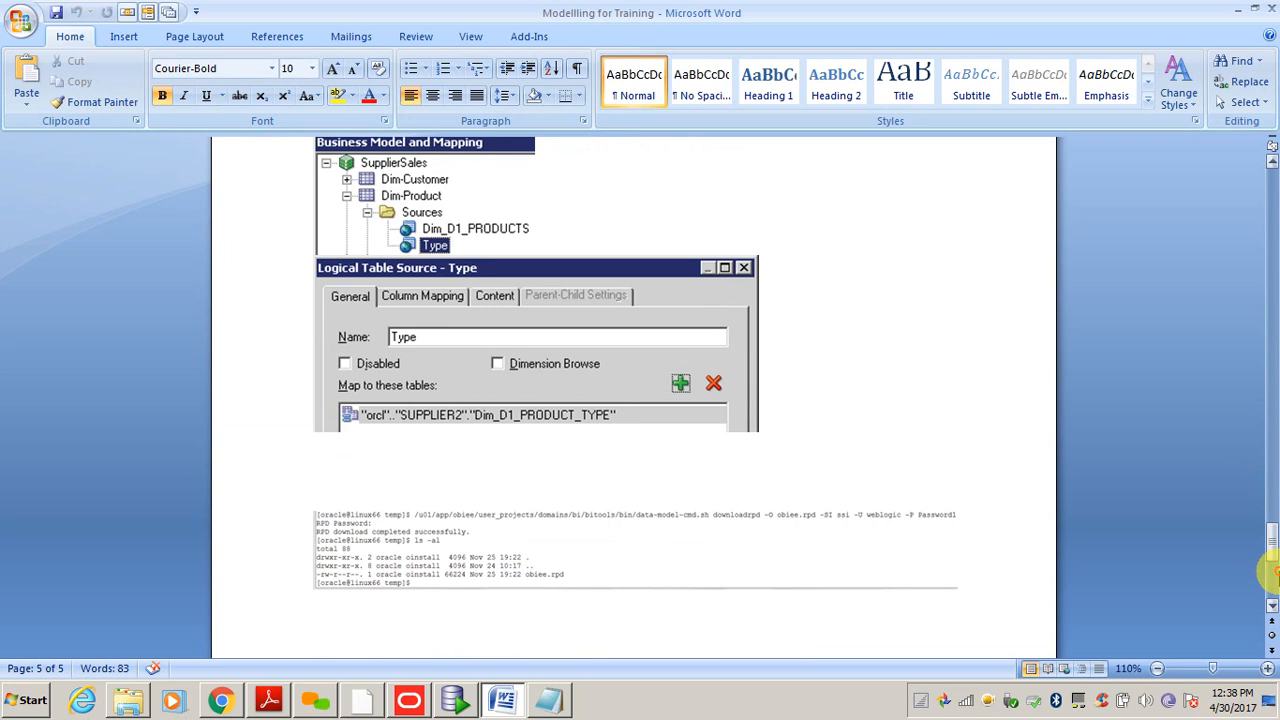
scroll(1270, 565, "down", 8)
scroll(1272, 466, "up", 3)
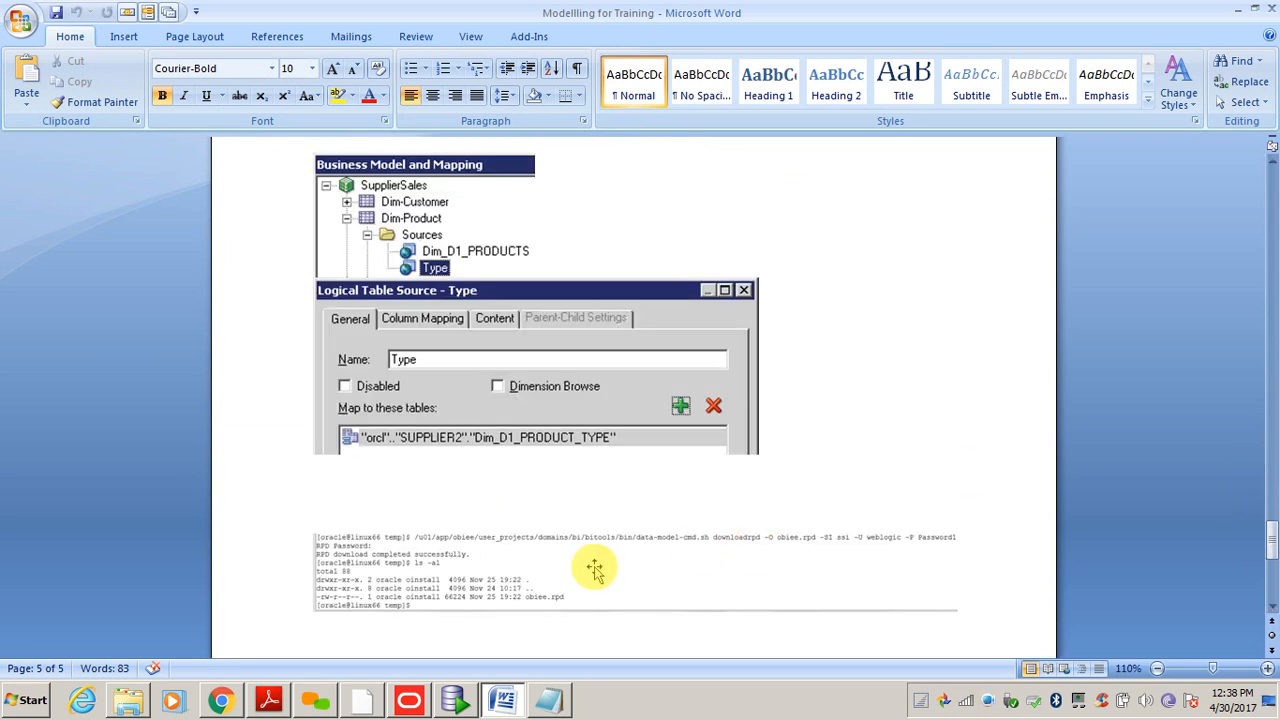
left_click(124, 703)
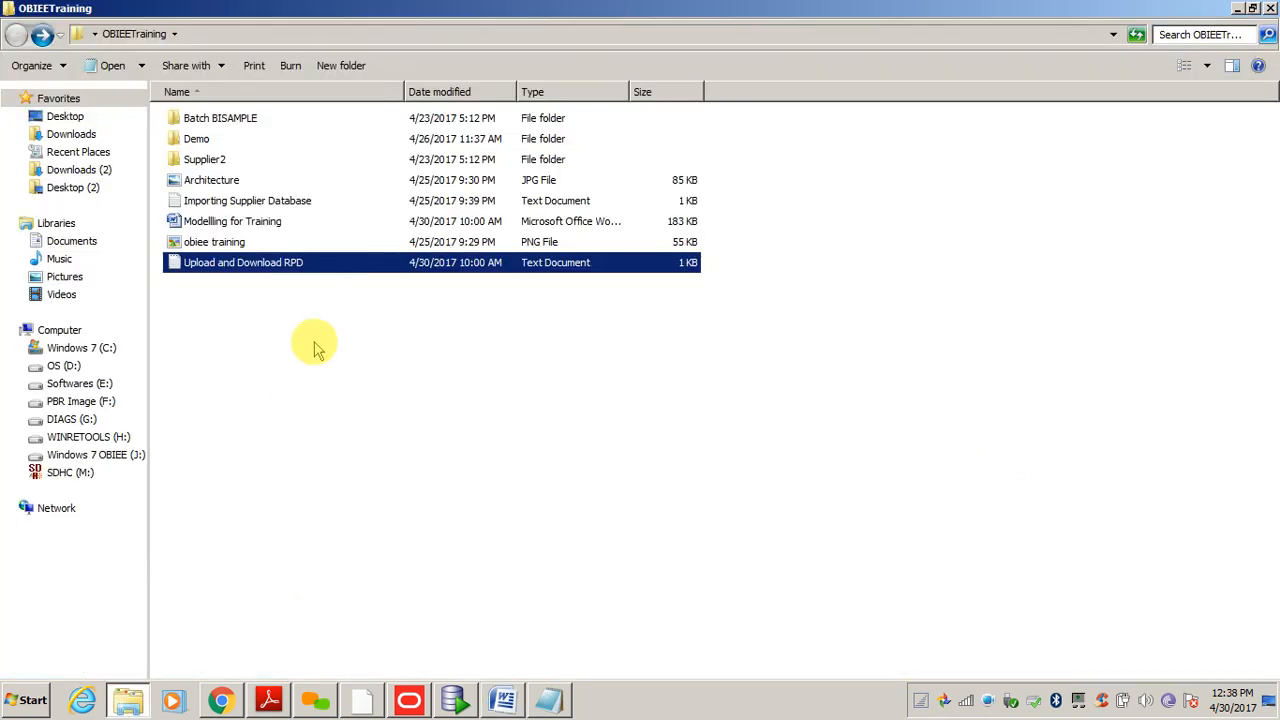
- Look inside the downloads folder on the Windows 7 OBIEE (J:) drive, then go back
left_click(78, 455)
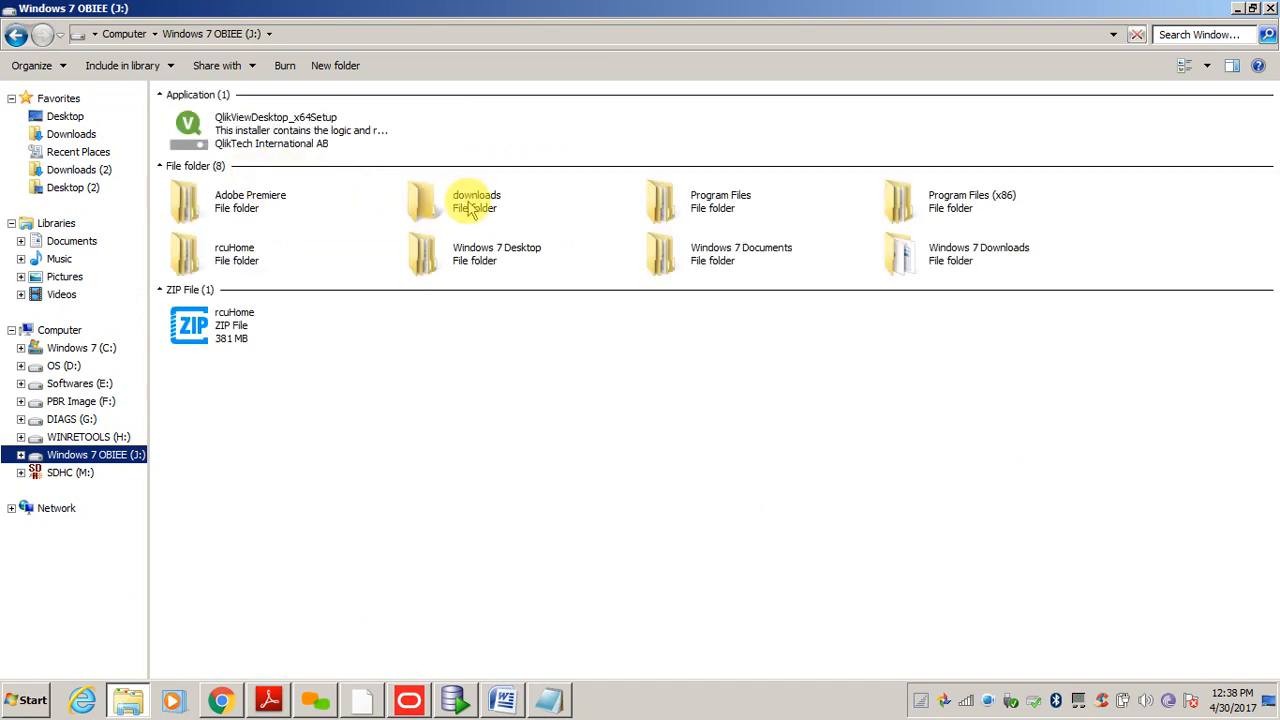
left_click(467, 200)
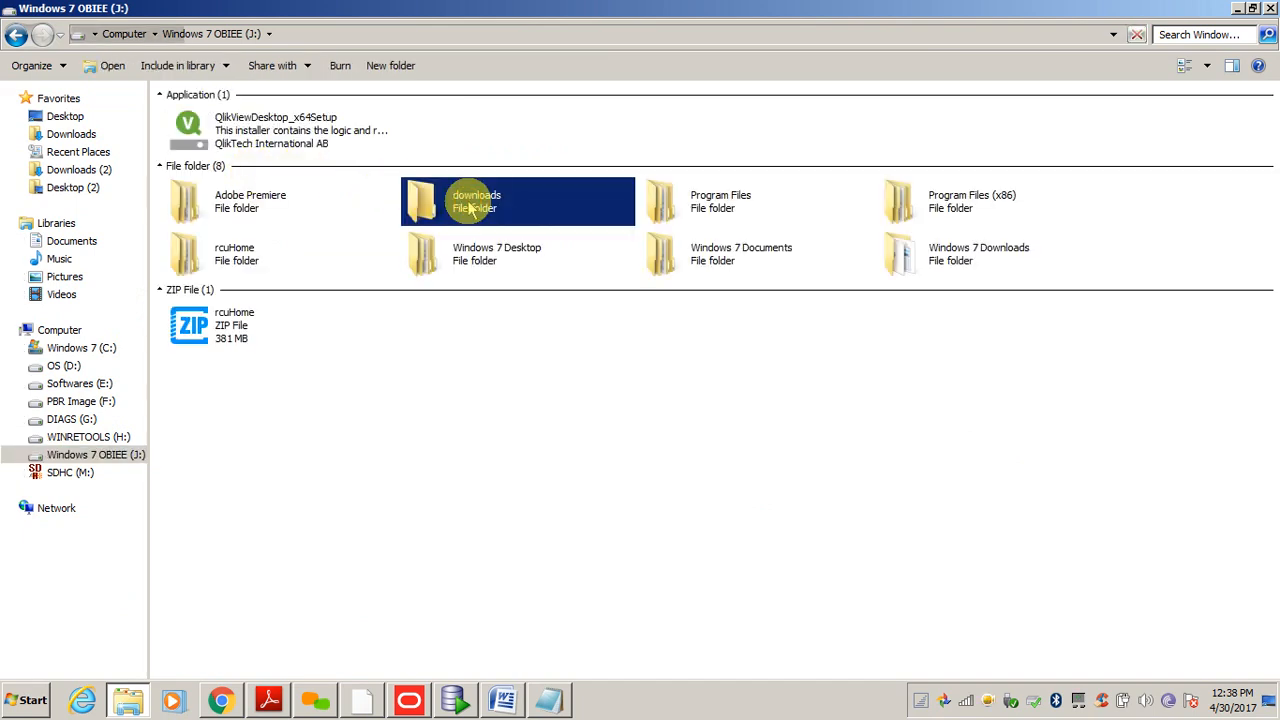
double_click(470, 207)
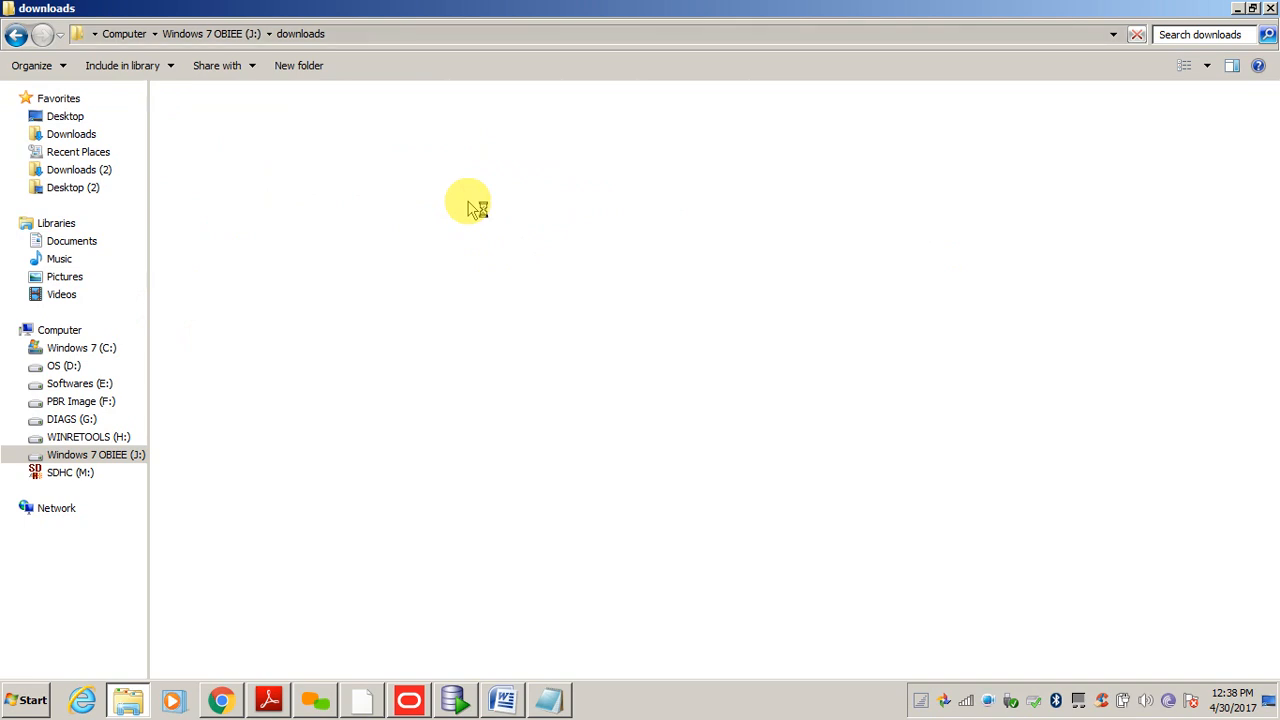
key("BackSpace")
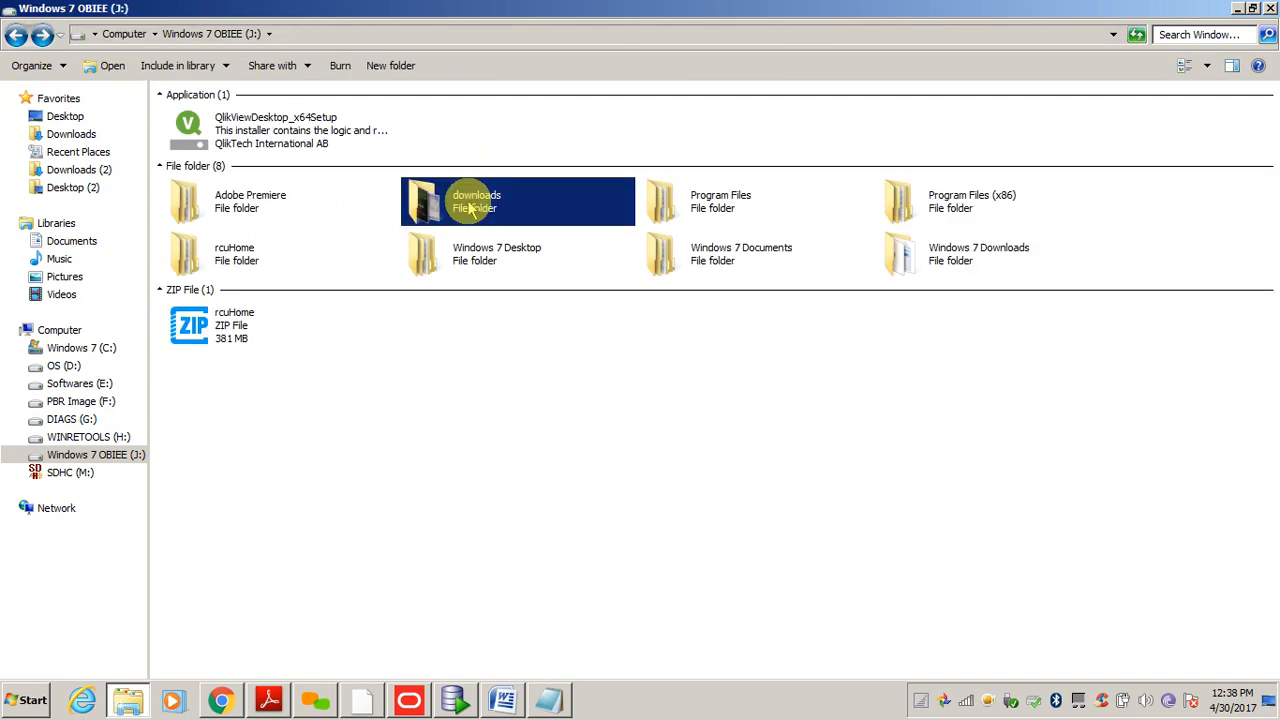
- Open the OBIEE12C folder on Softwares (E:) by typing 'ob', then switch back to Word
left_click(80, 383)
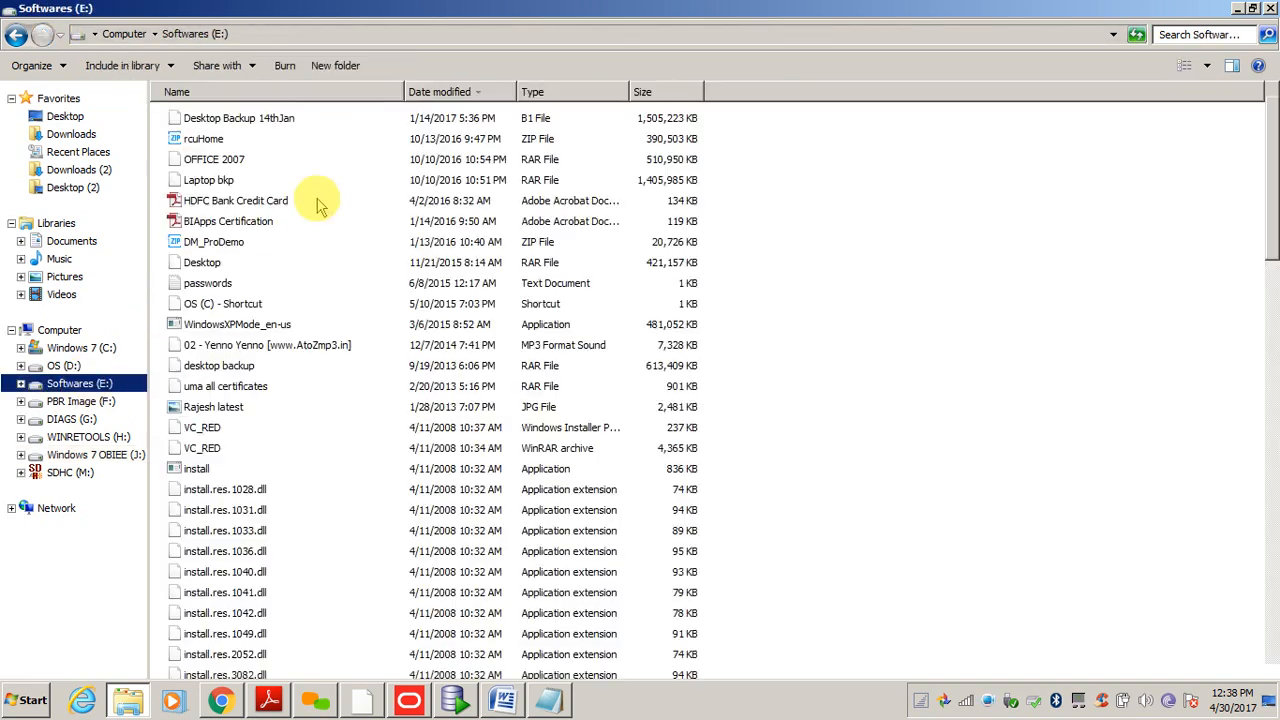
left_click(316, 203)
type("ob")
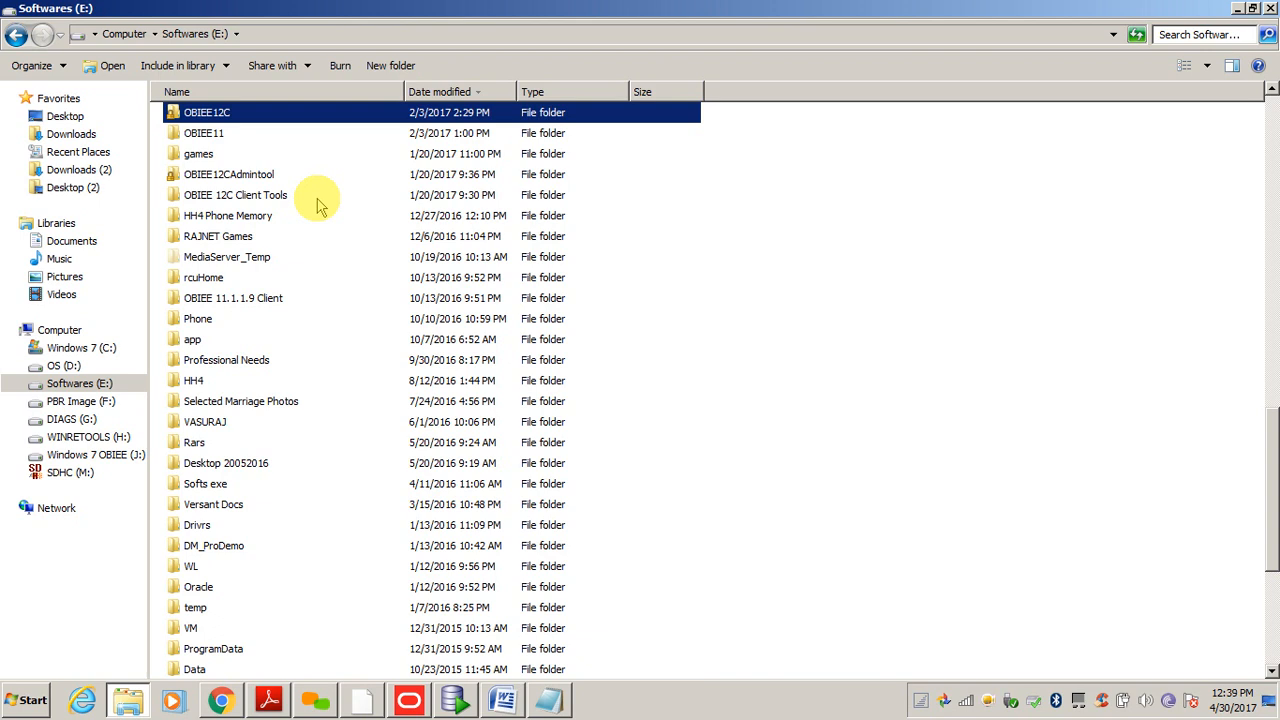
key("Return")
key("b")
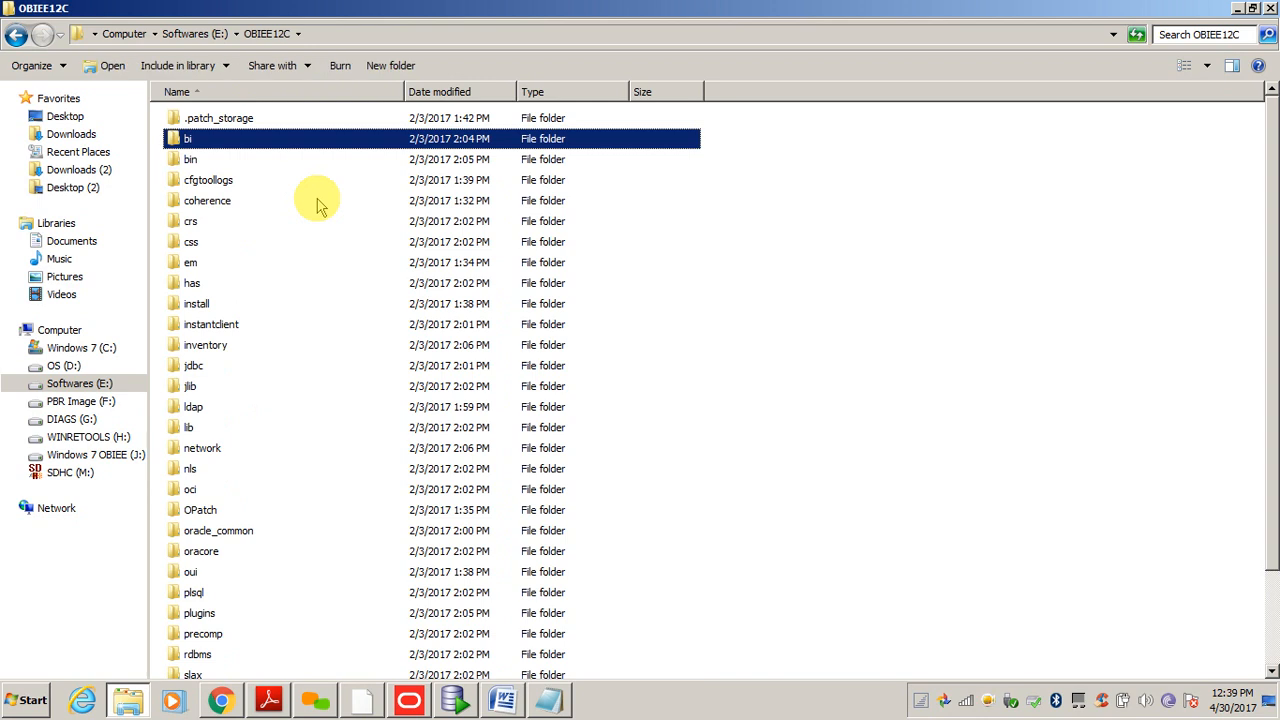
key("alt+Tab")
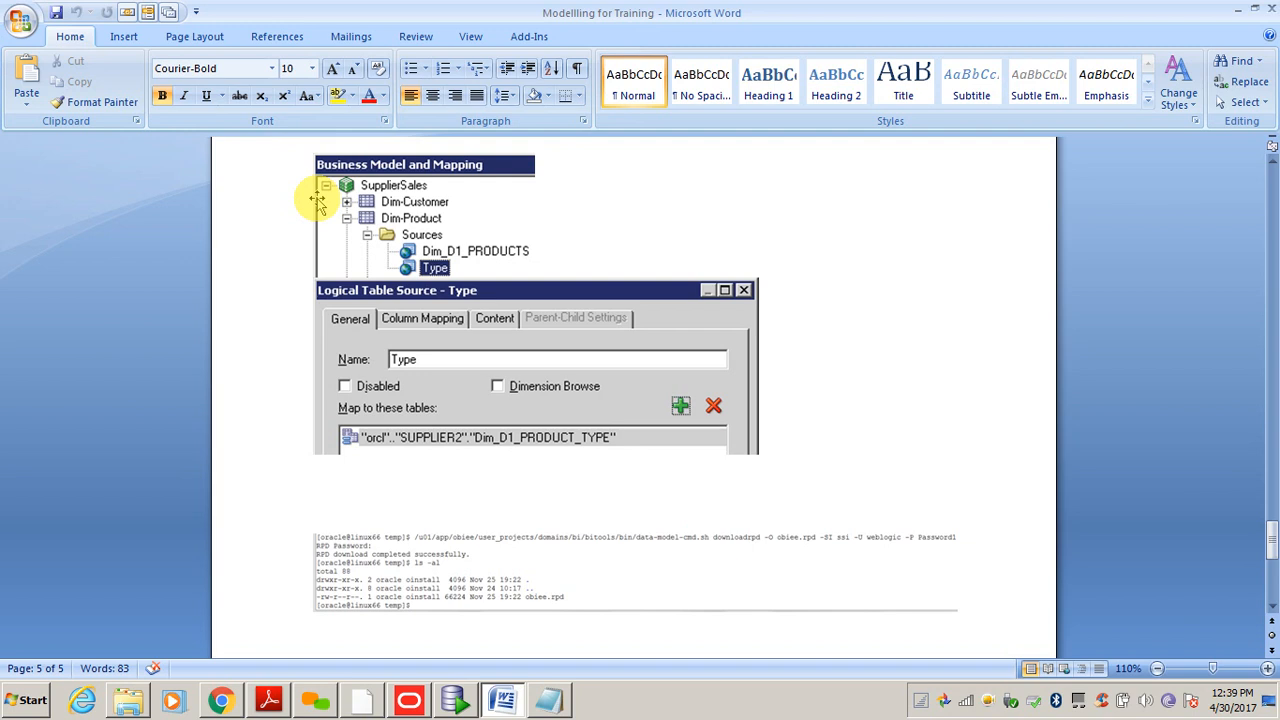
- Inspect the downloadrpd terminal screenshot in Word, then bring back the OBIEE12C folder
left_click(330, 620)
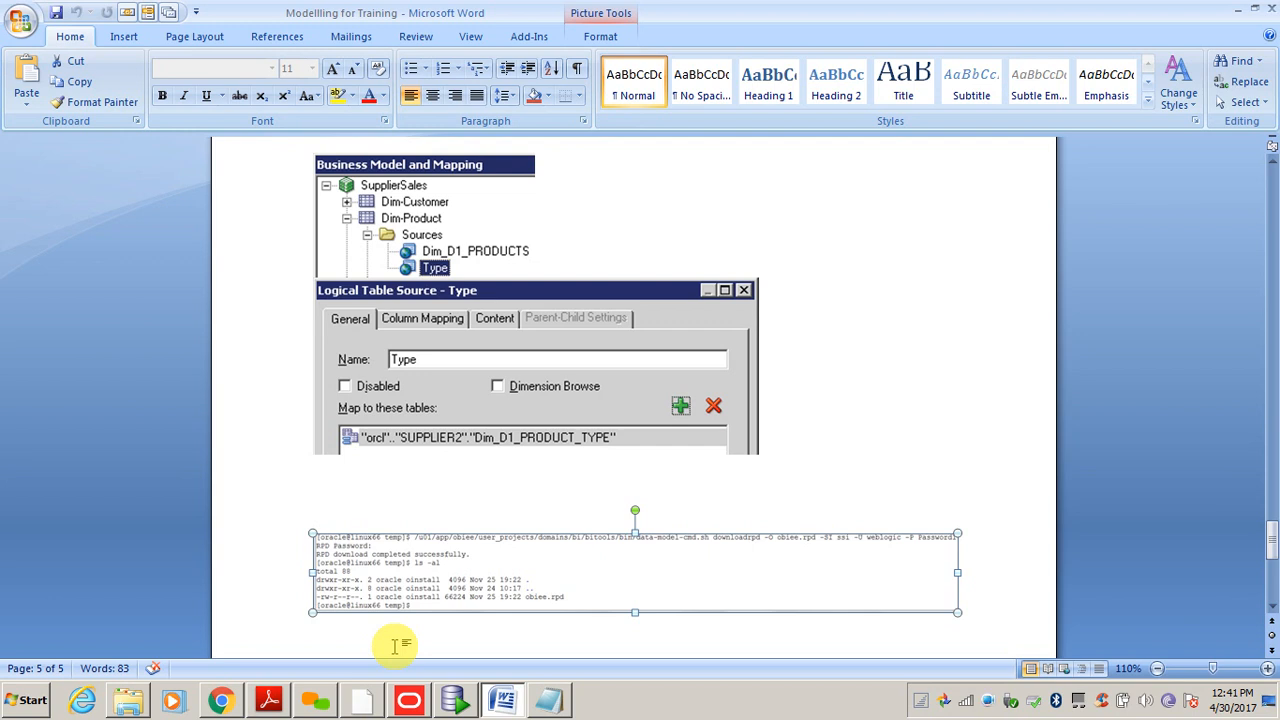
left_click(133, 703)
- From OBIEE12C, open user_projects > domains > bi, checking the path in Word along the way
key("alt+Tab")
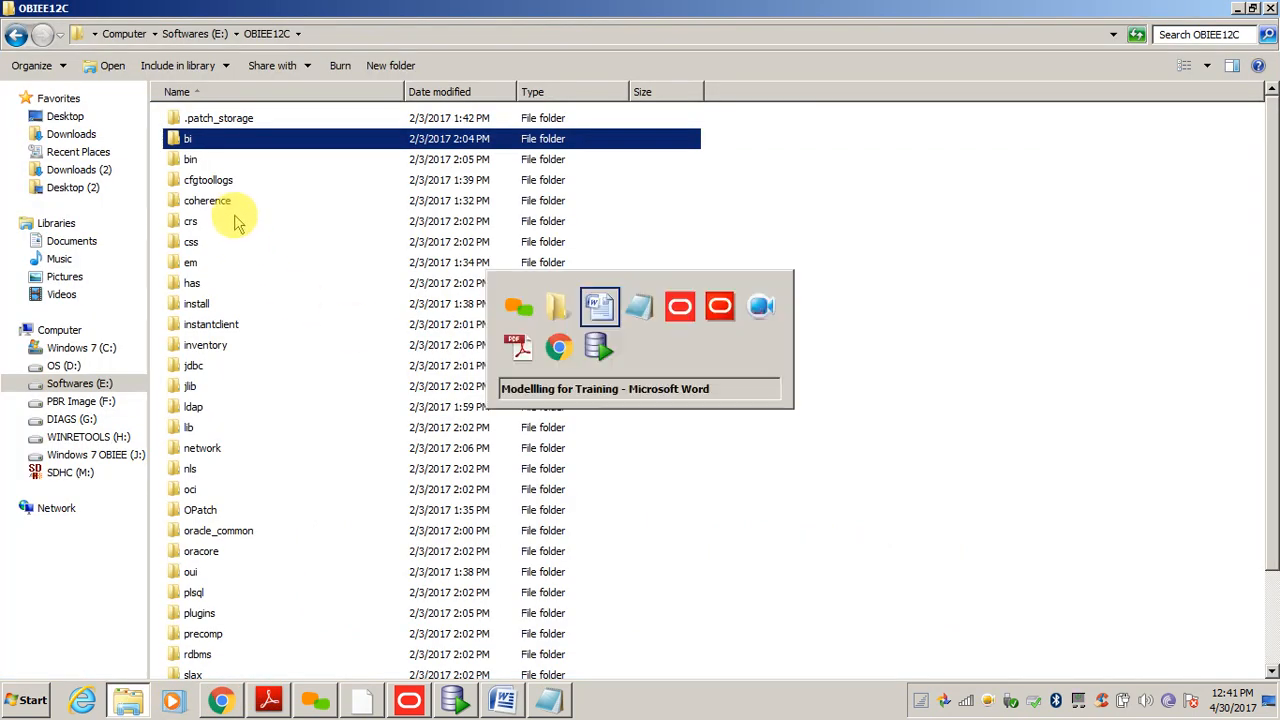
key("alt+Tab")
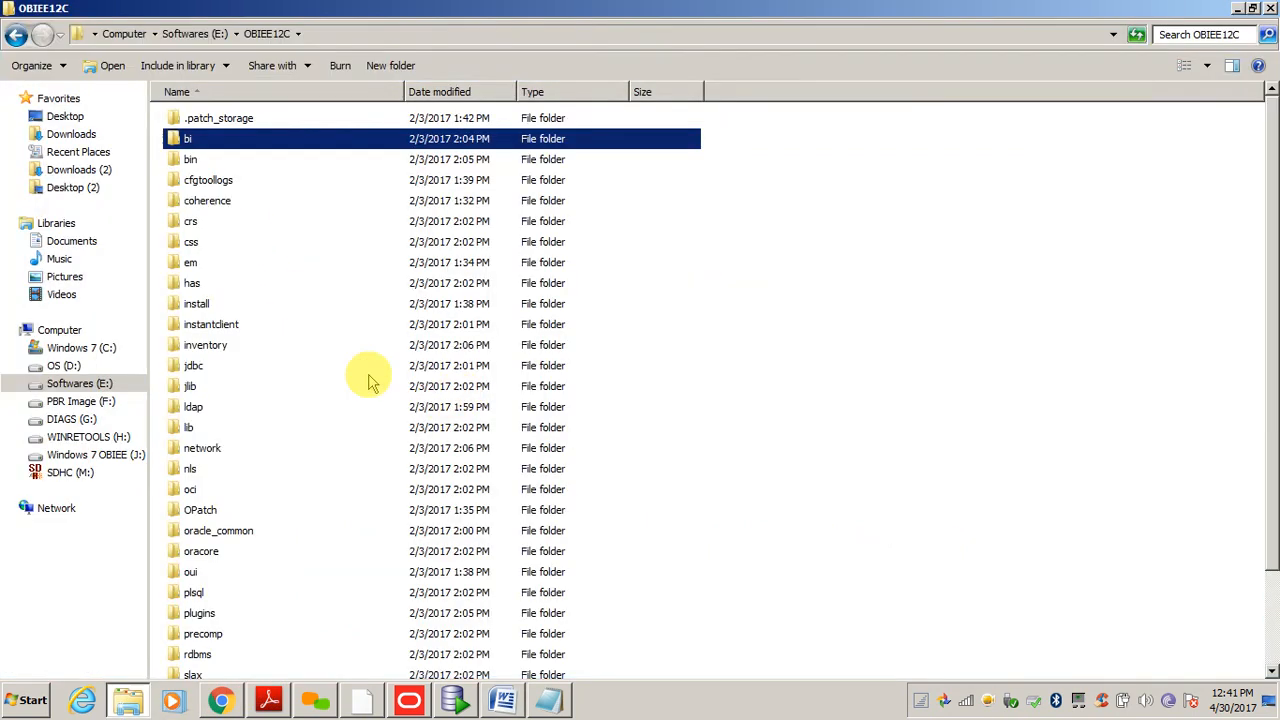
left_click(245, 345)
key("u")
key("Return")
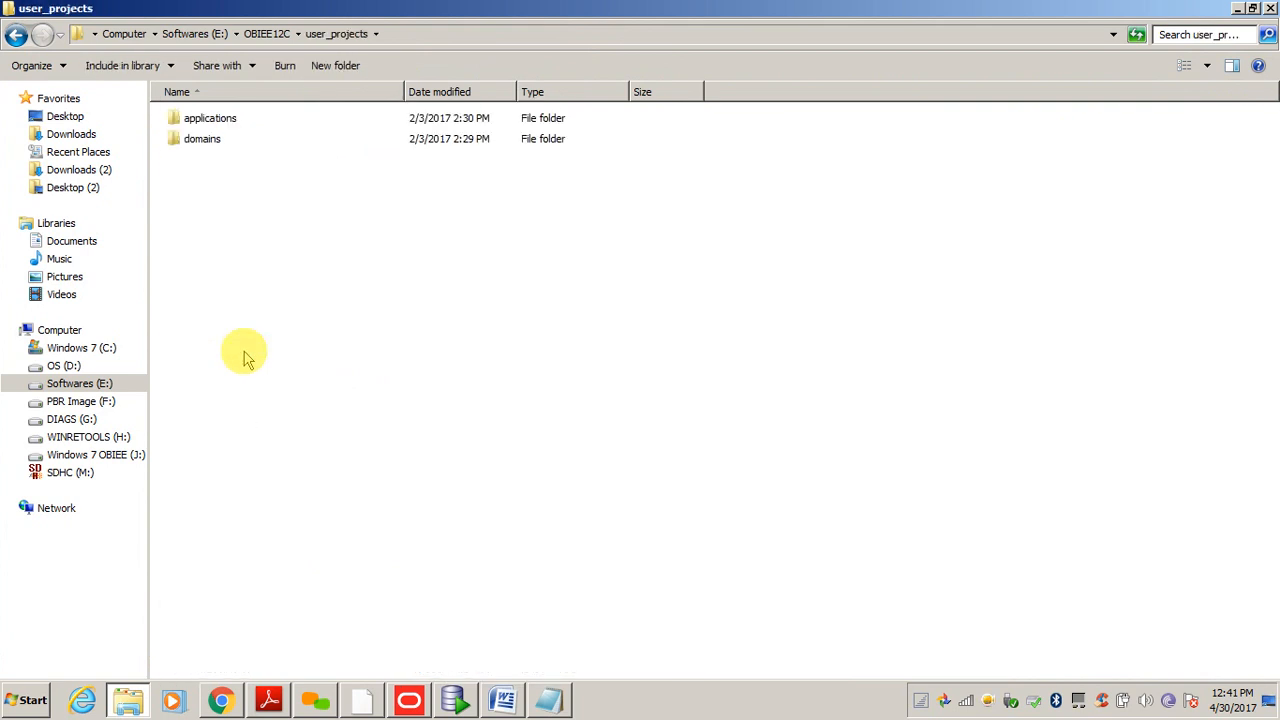
key("alt+Tab")
key("alt+Tab")
key("d")
key("Return")
key("alt+Tab")
key("alt+Tab")
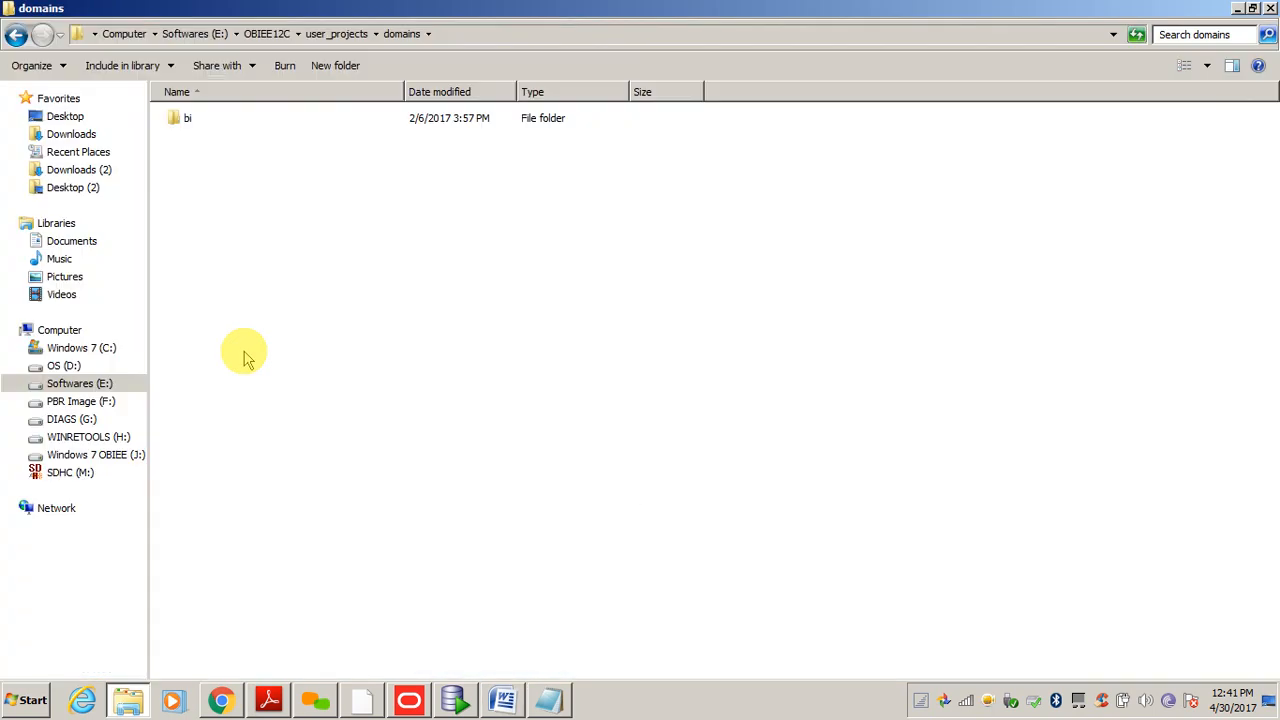
key("b")
key("Return")
key("alt+Tab")
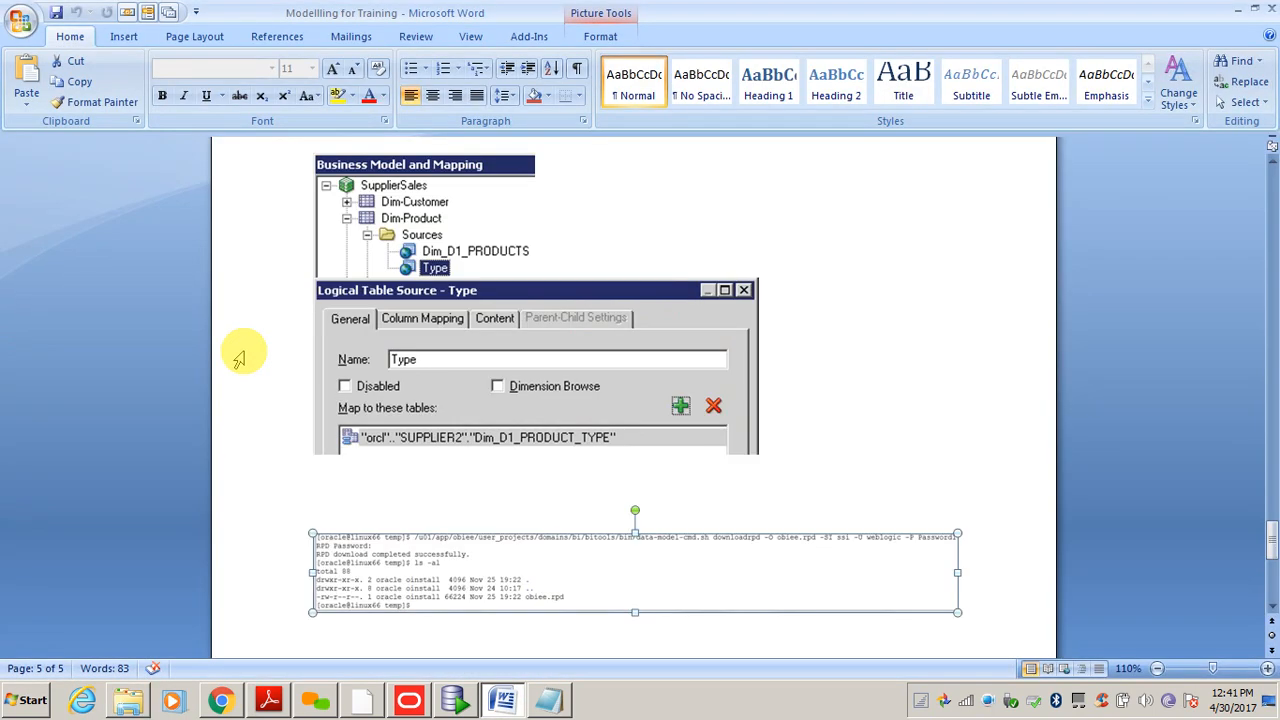
key("alt+Tab")
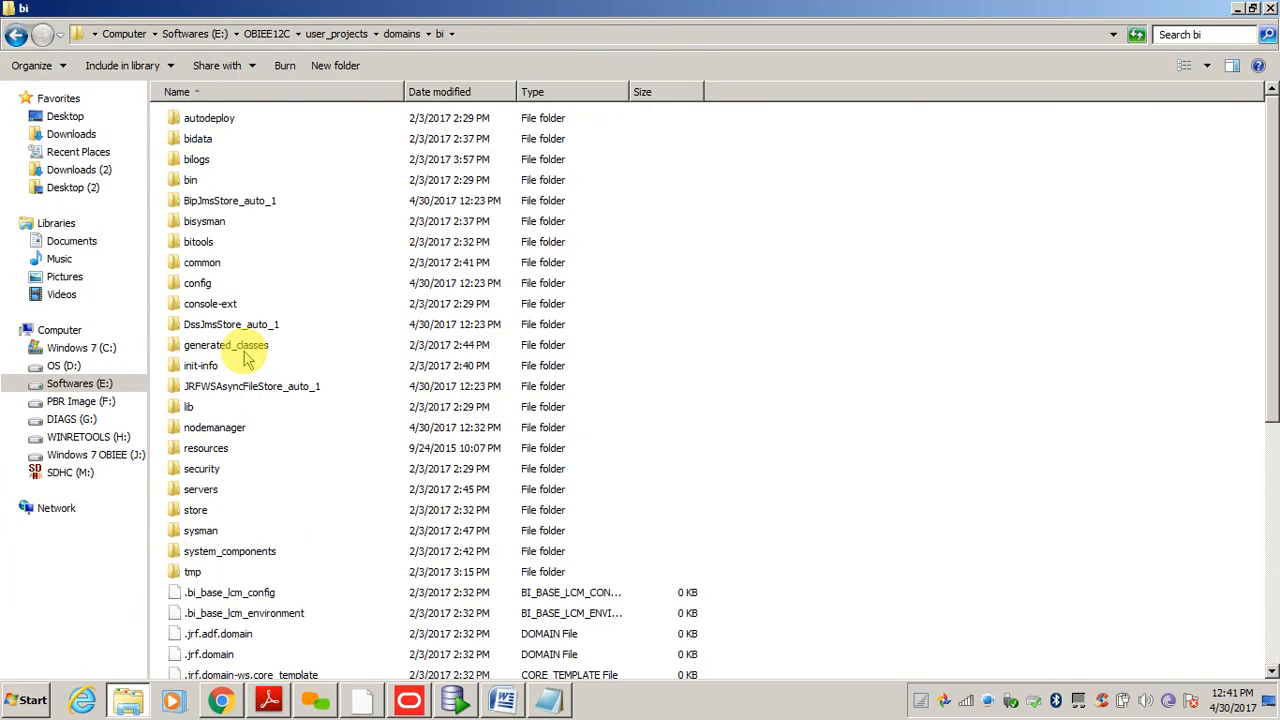
- Open bitools\bin and show its full path in the address bar for copying
key("b")
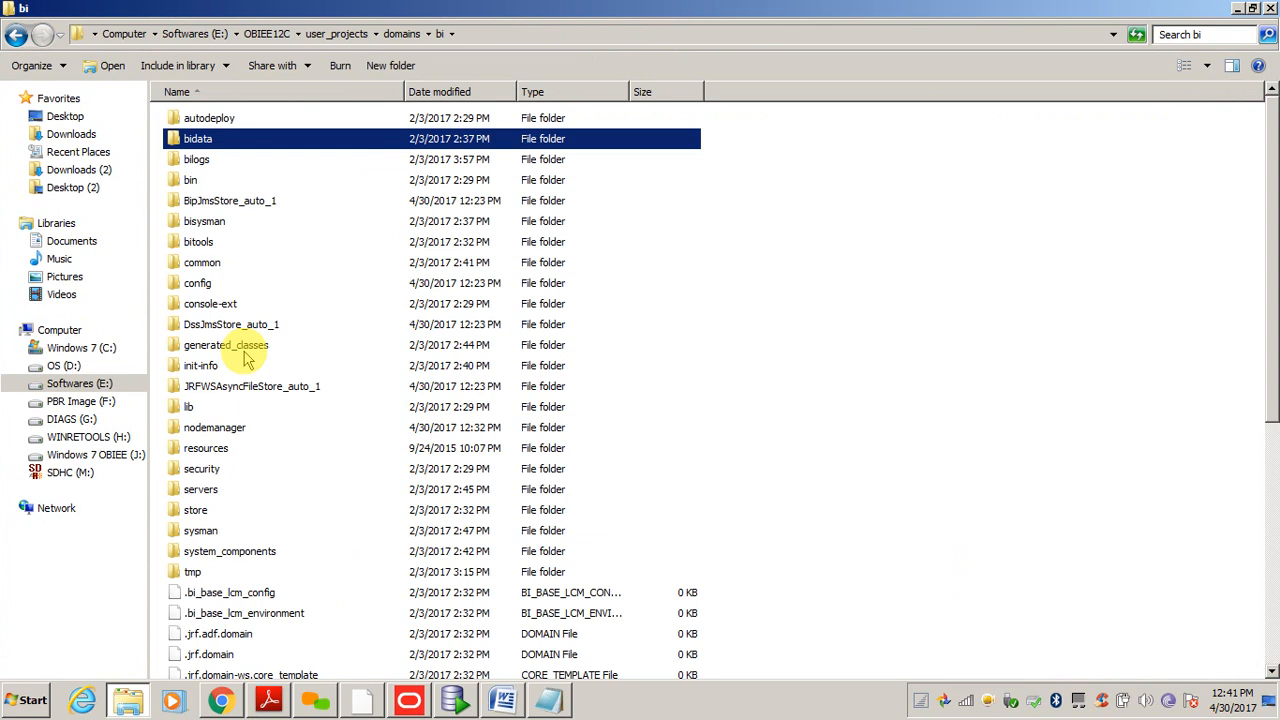
key("b")
key("i")
key("t")
key("Return")
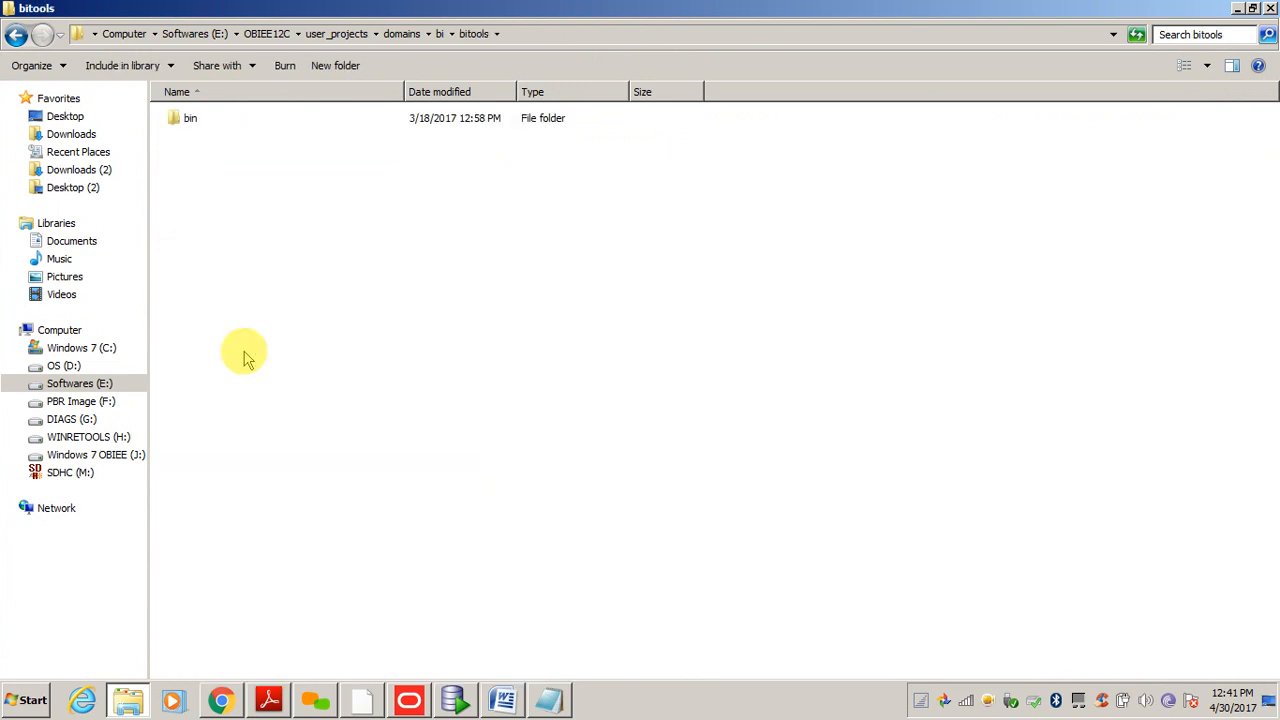
key("alt+Tab")
key("alt+Tab")
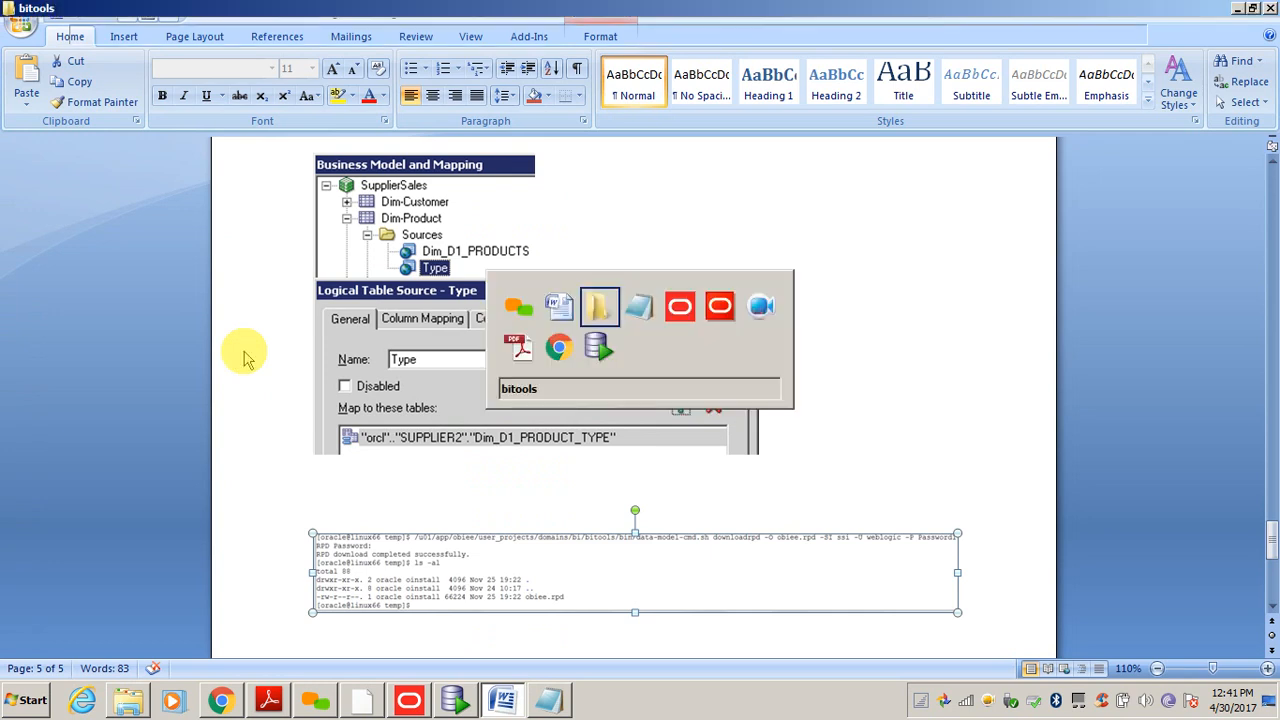
key("b")
key("Return")
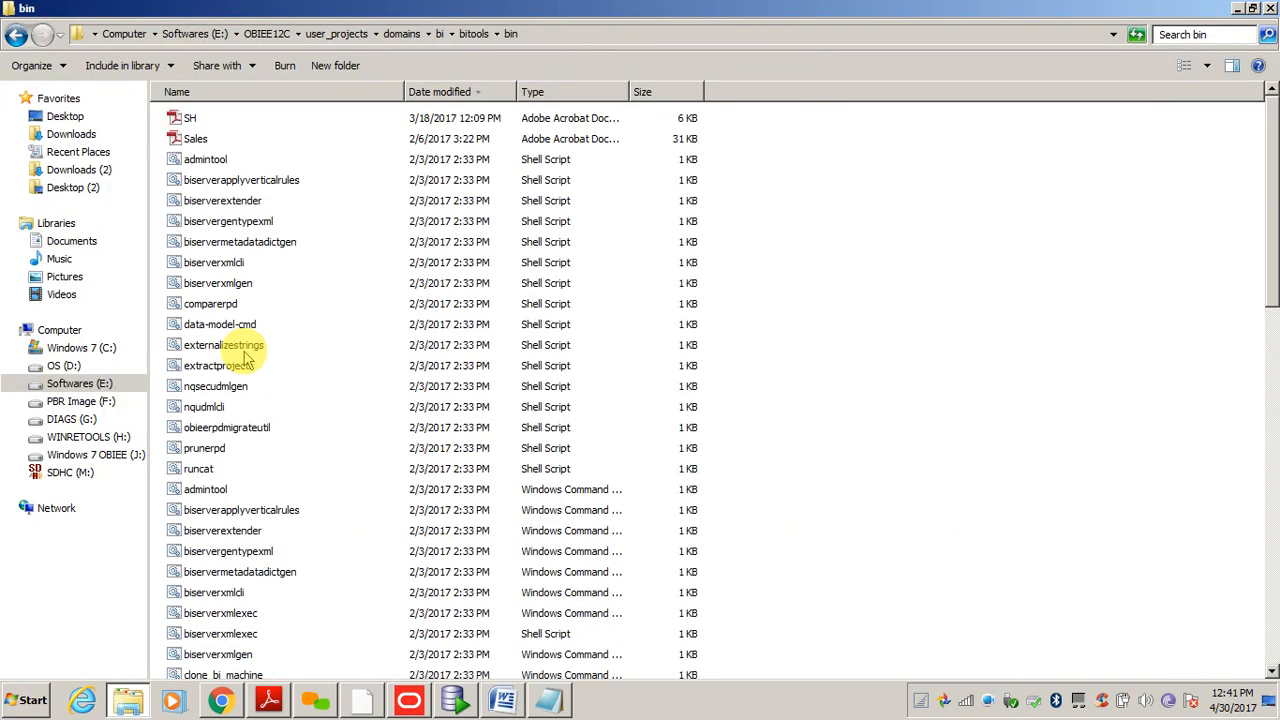
left_click(531, 37)
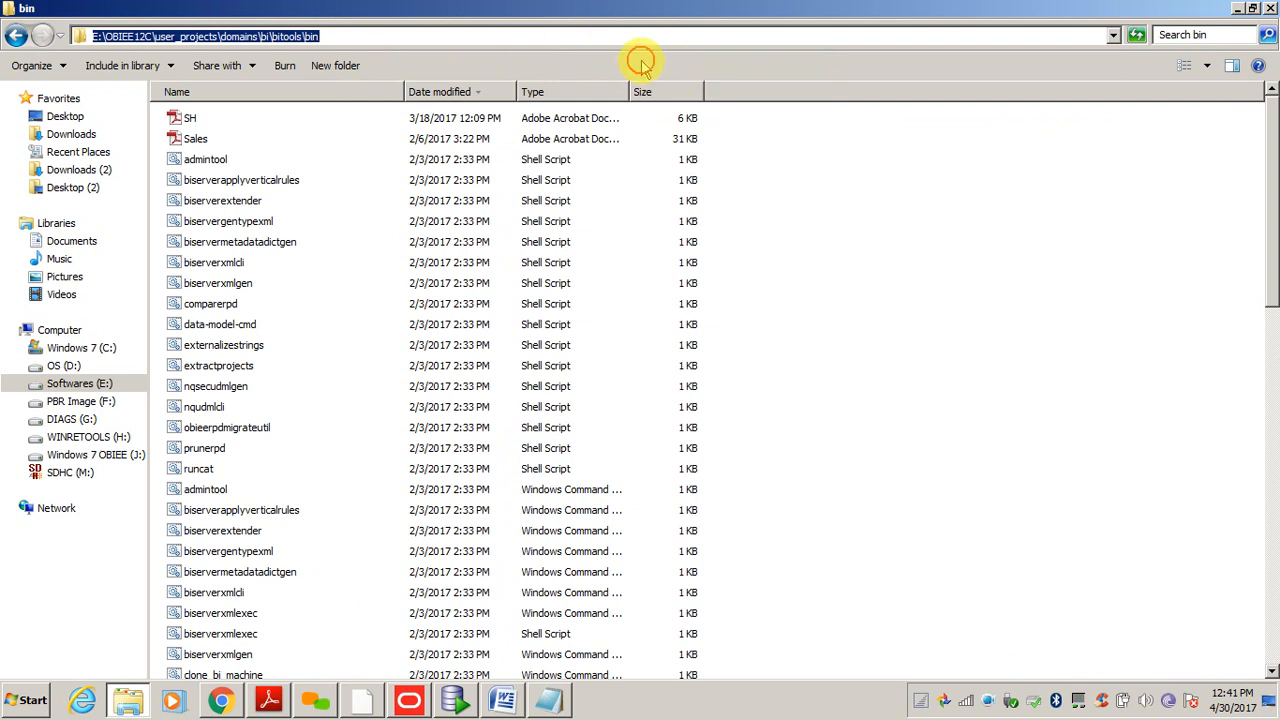
key("alt+Tab")
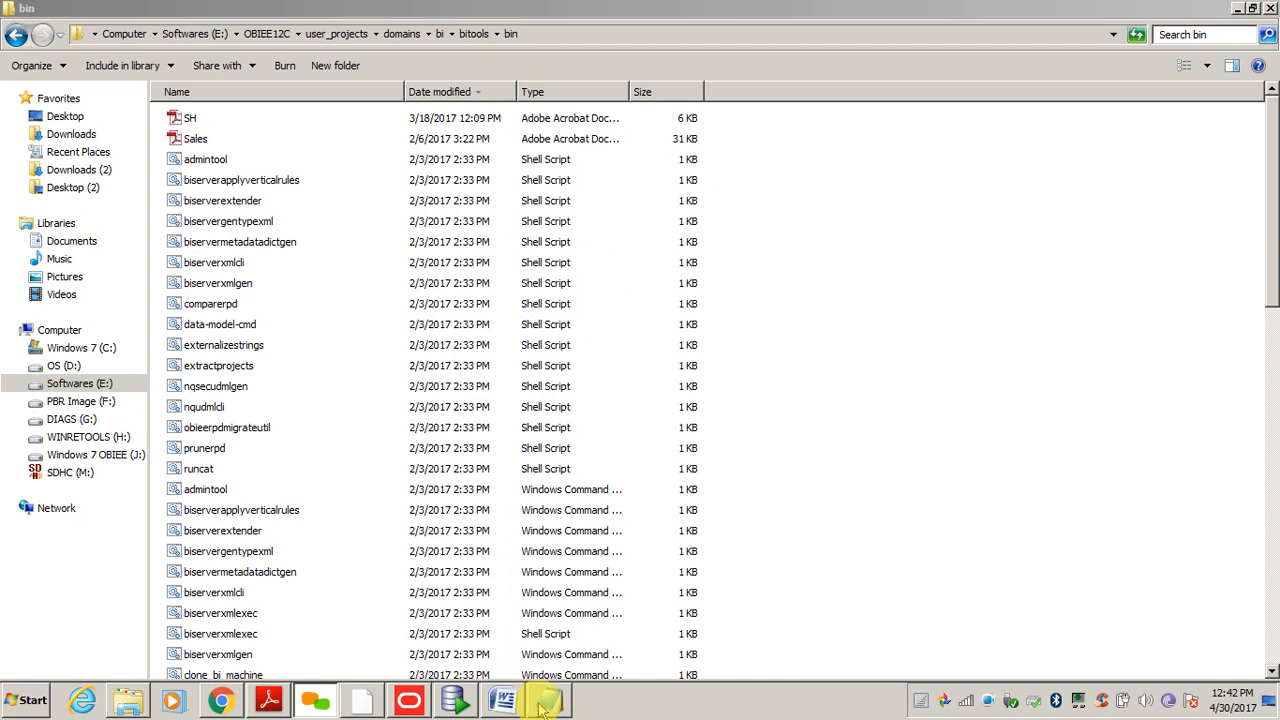
left_click(546, 702)
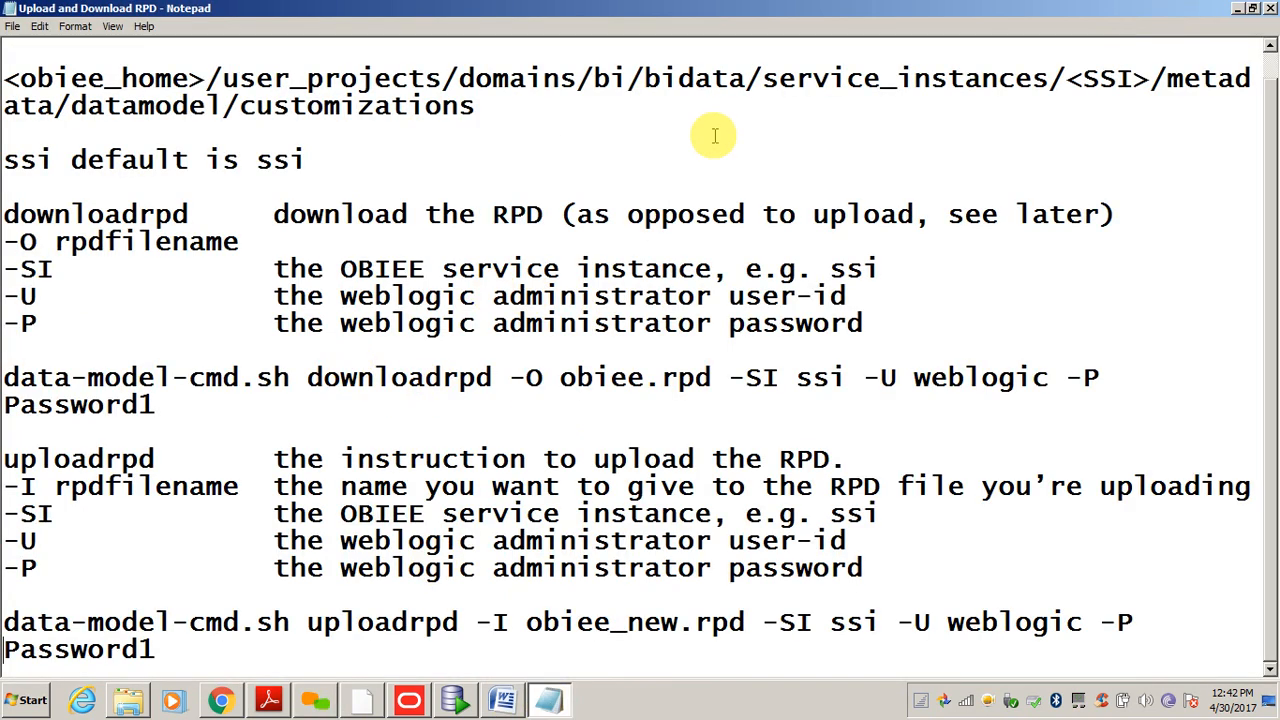
left_click(785, 106)
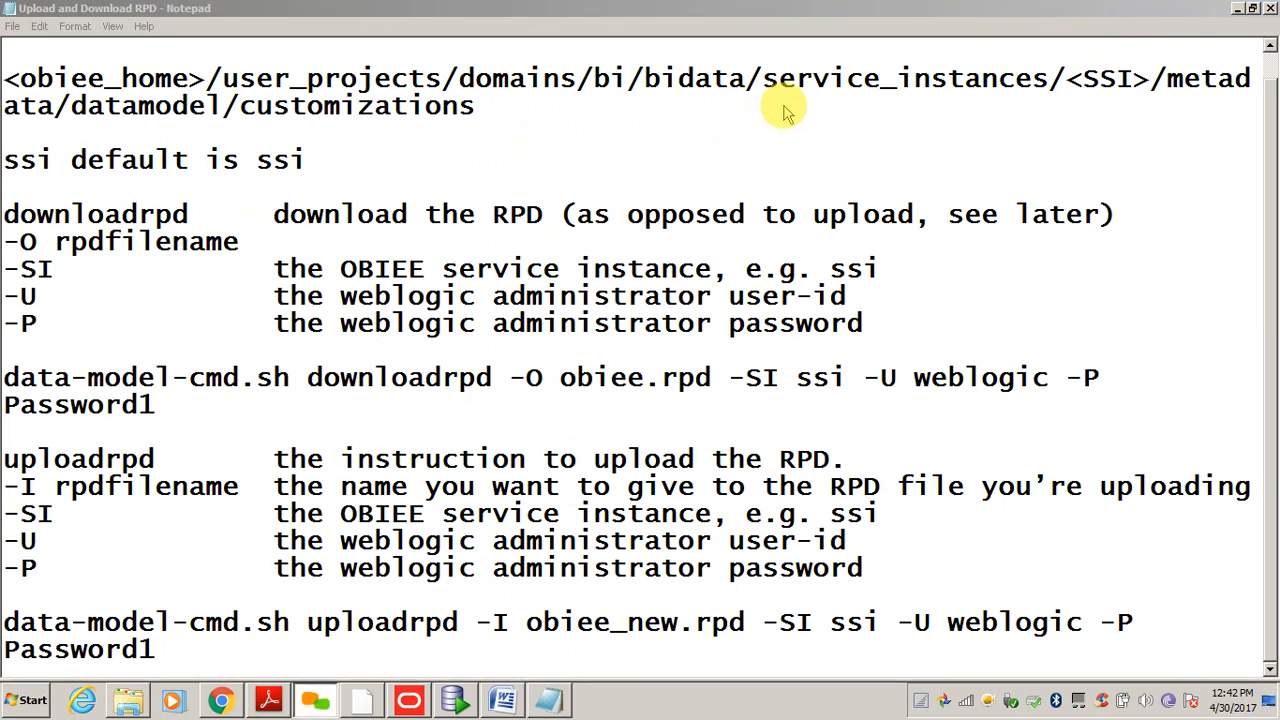
left_click(310, 242)
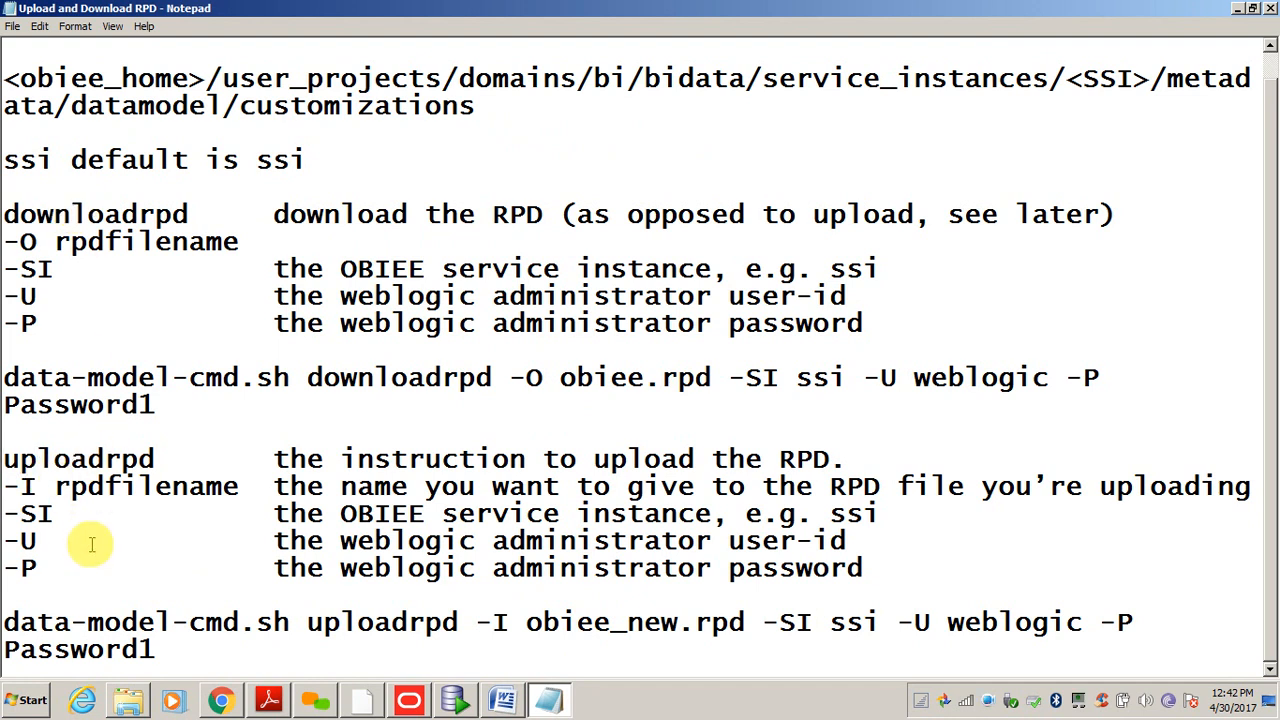
double_click(105, 459)
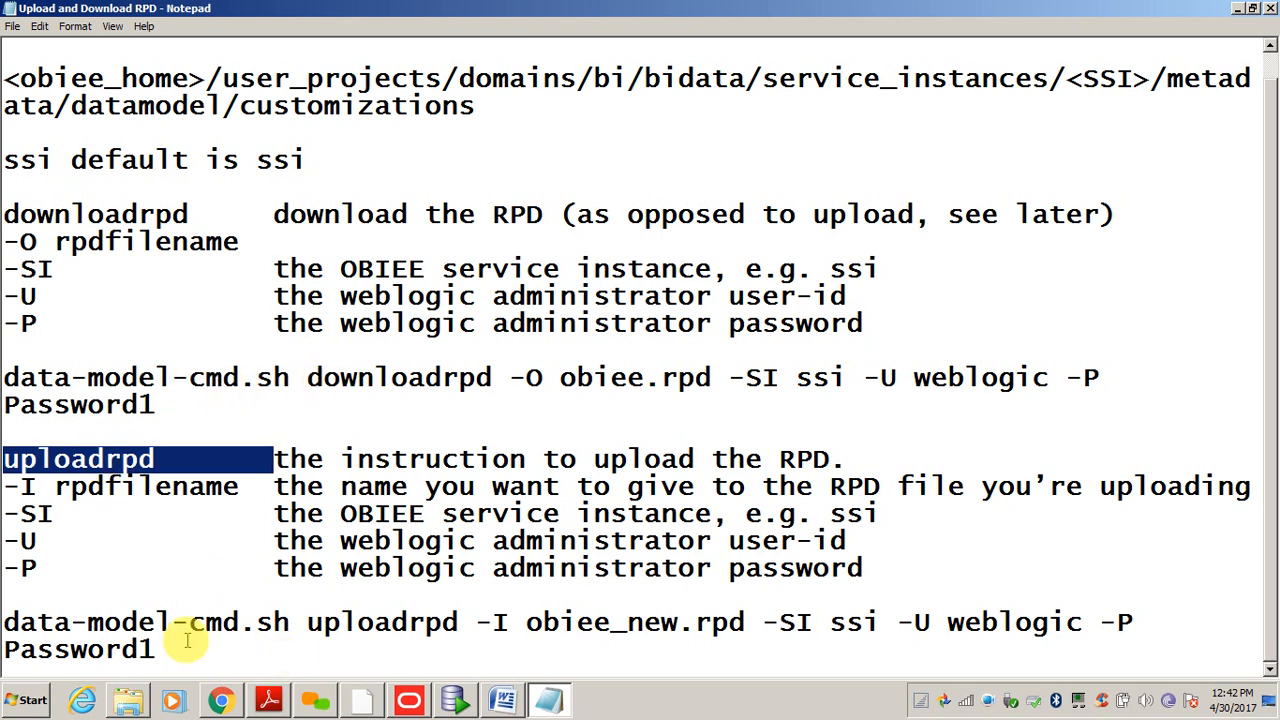
left_click_drag(6, 623, 157, 649)
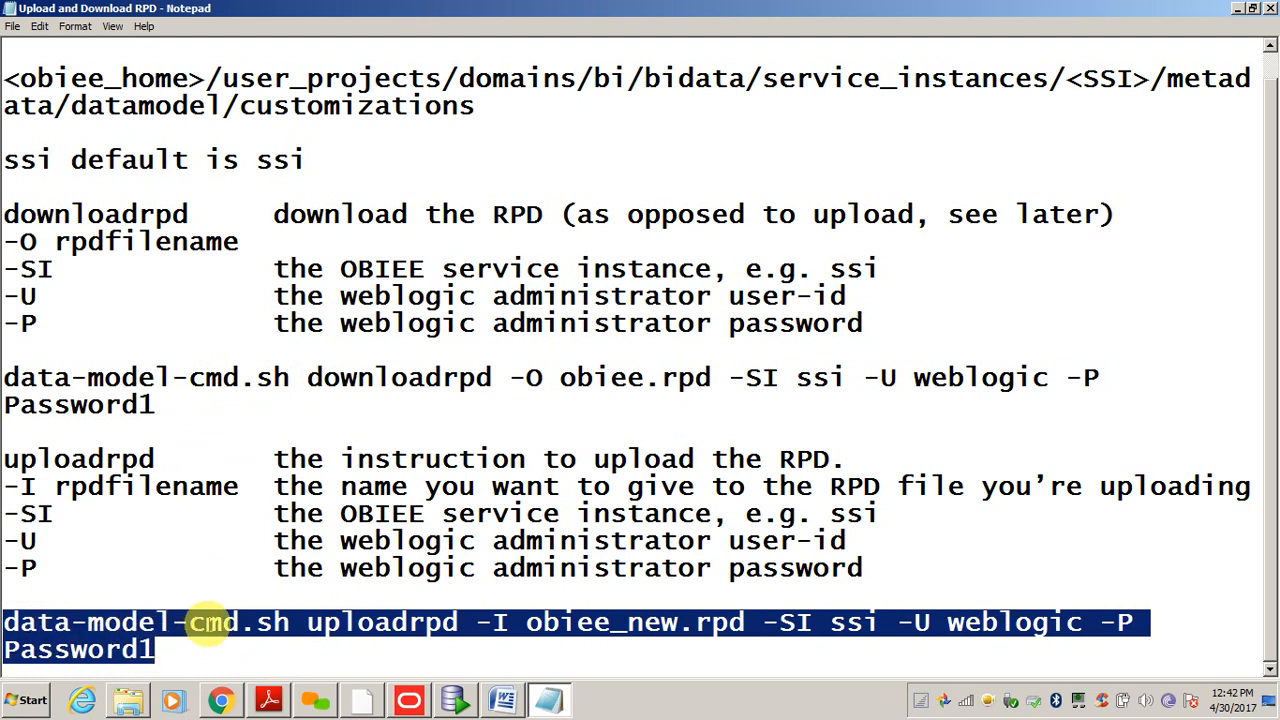
left_click(288, 622)
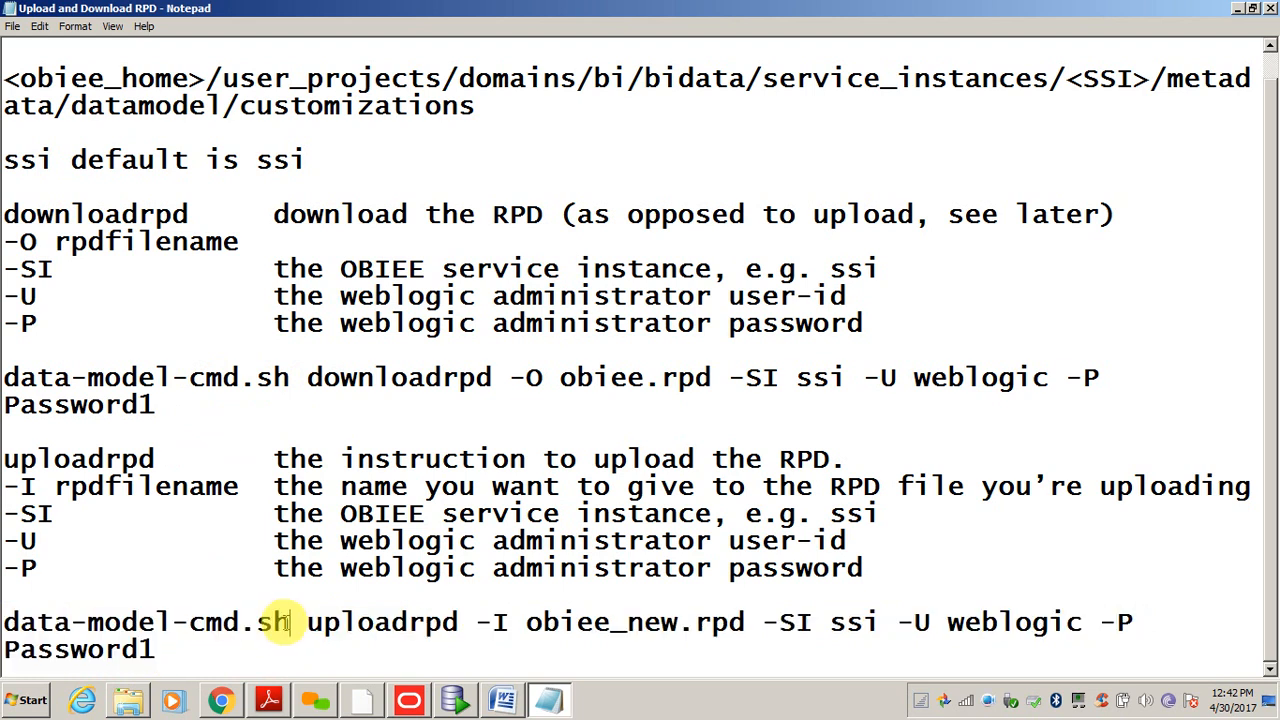
left_click_drag(288, 622, 4, 622)
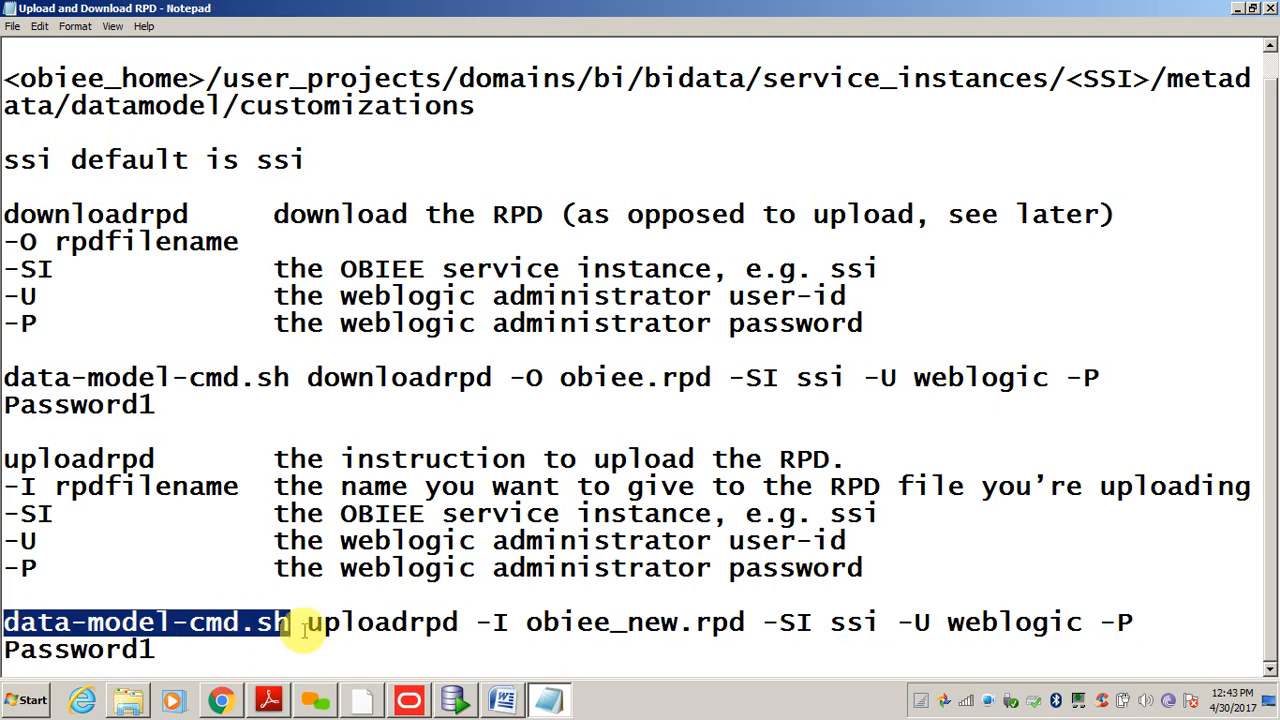
left_click_drag(308, 622, 468, 625)
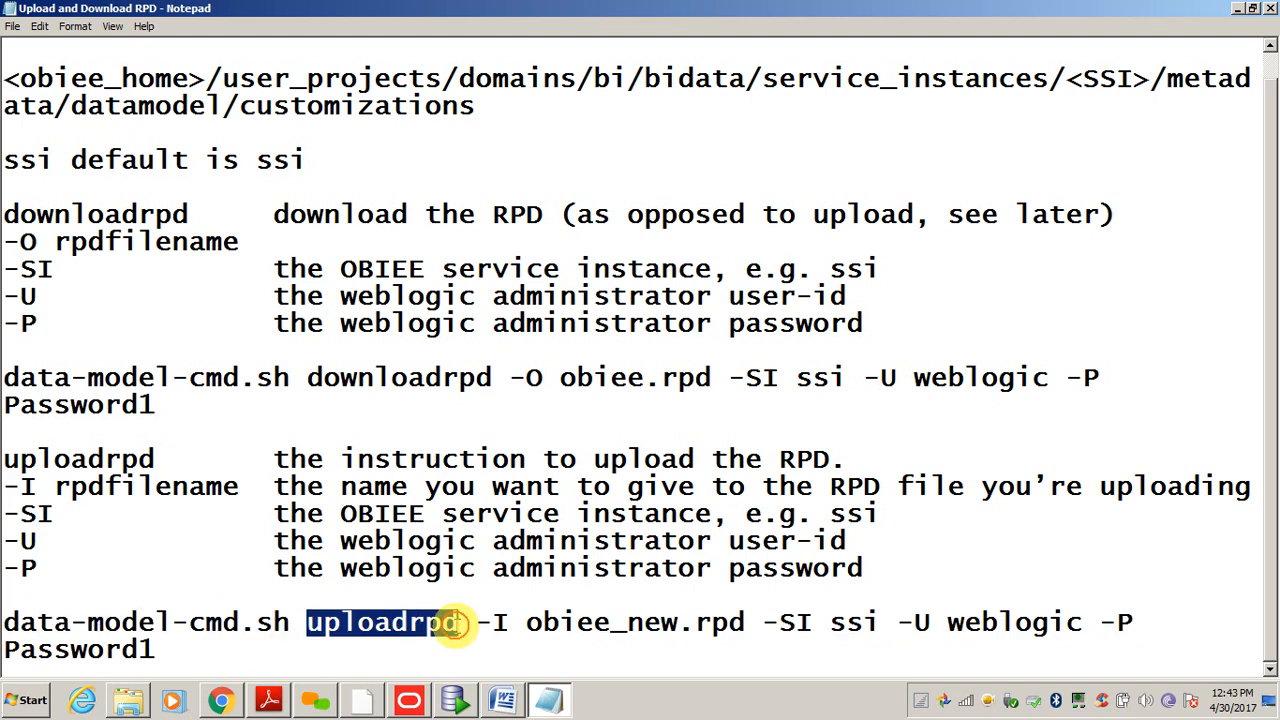
left_click(493, 622)
double_click(494, 622)
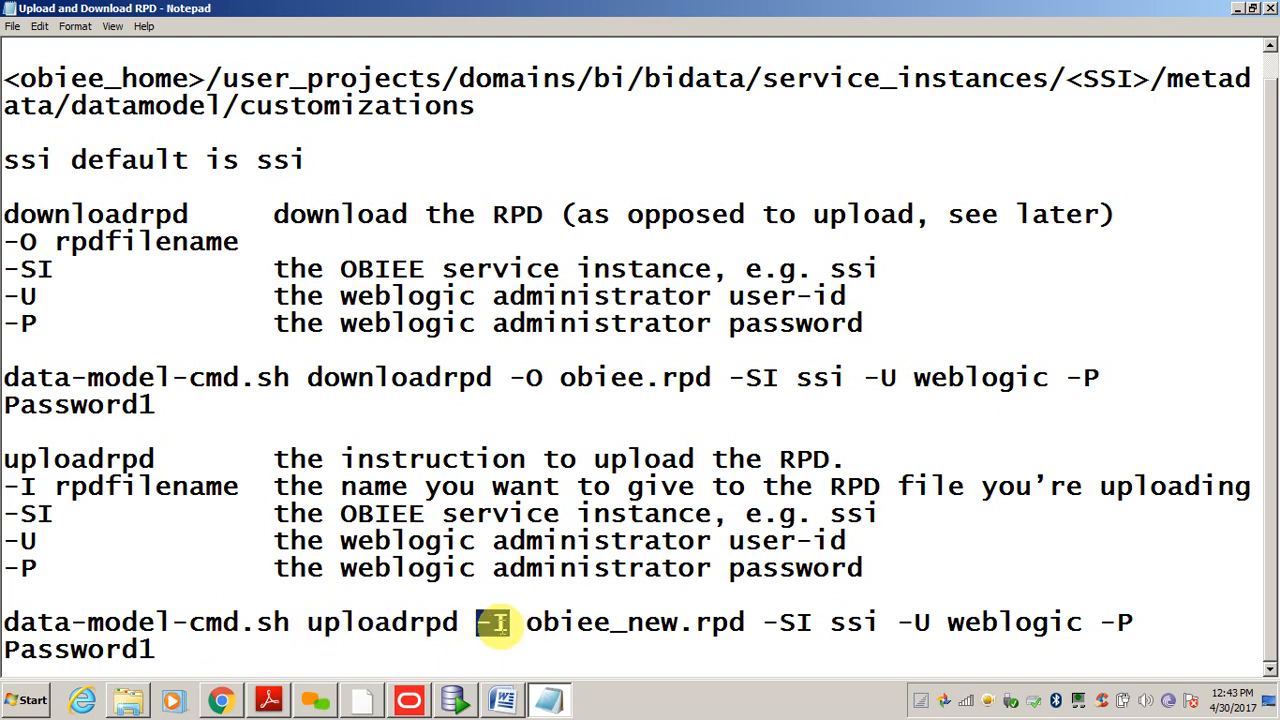
left_click_drag(526, 622, 745, 622)
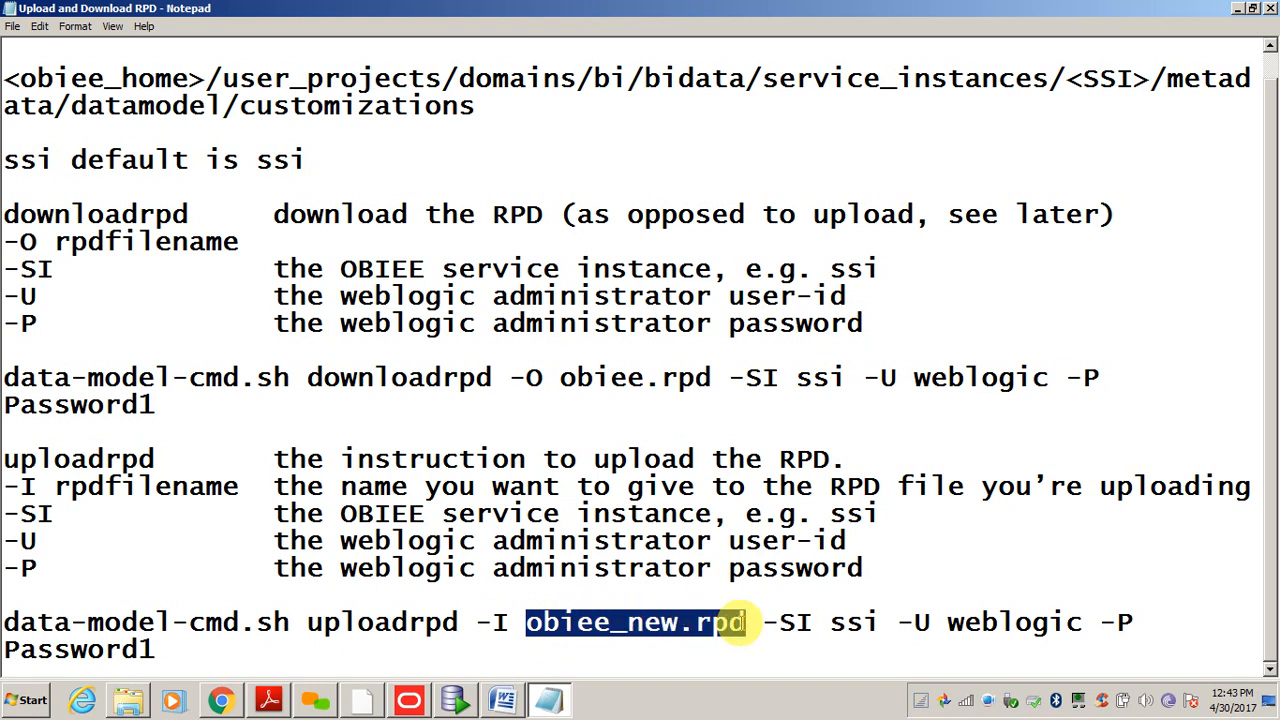
left_click(748, 622)
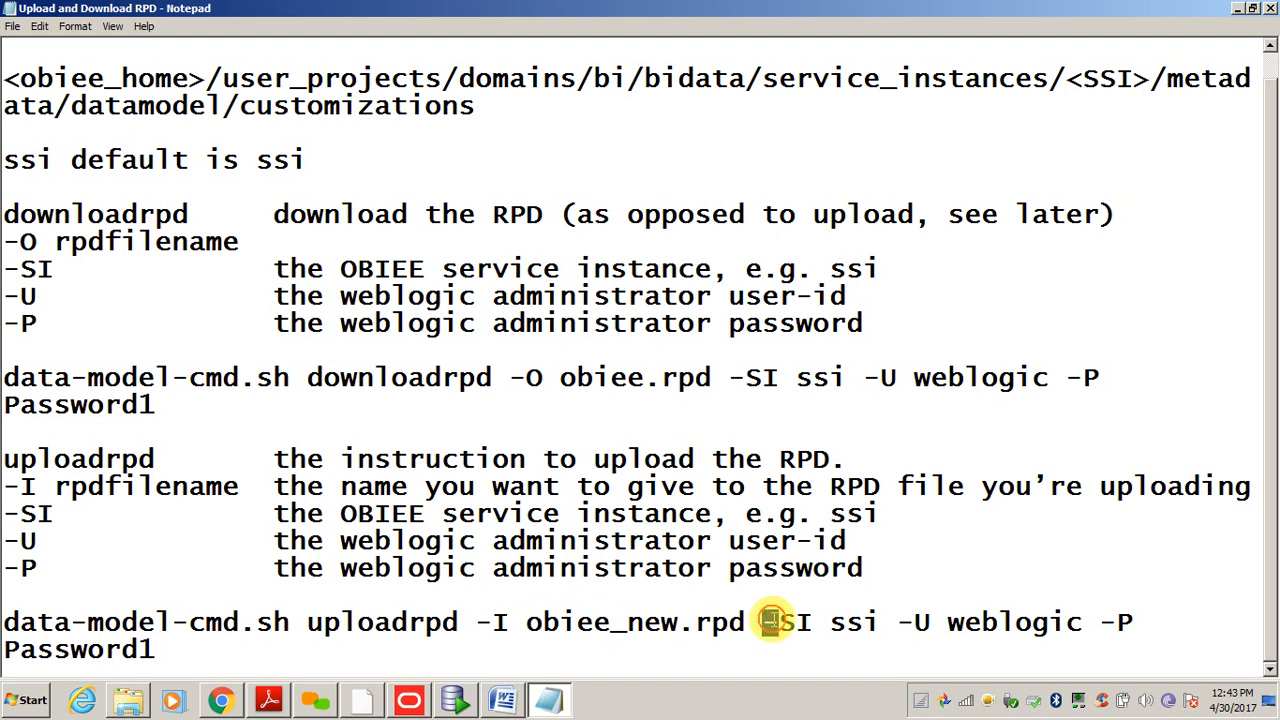
left_click_drag(766, 622, 877, 624)
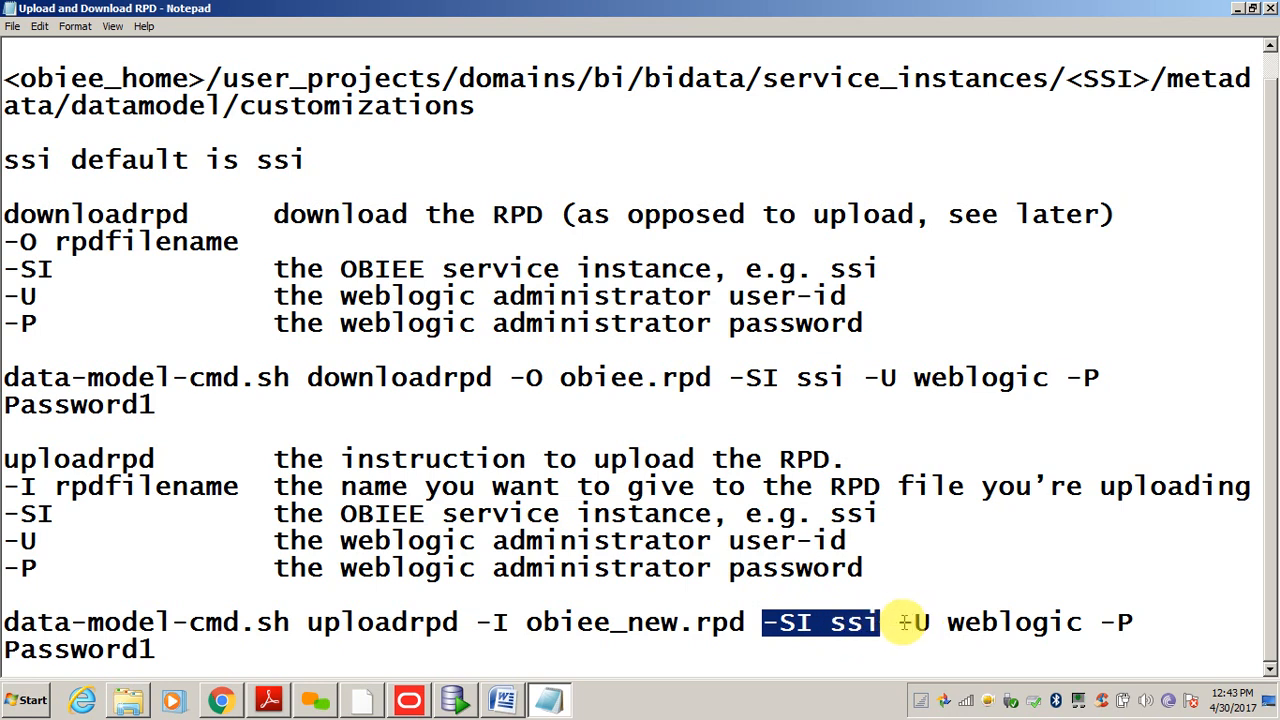
left_click_drag(898, 622, 1072, 628)
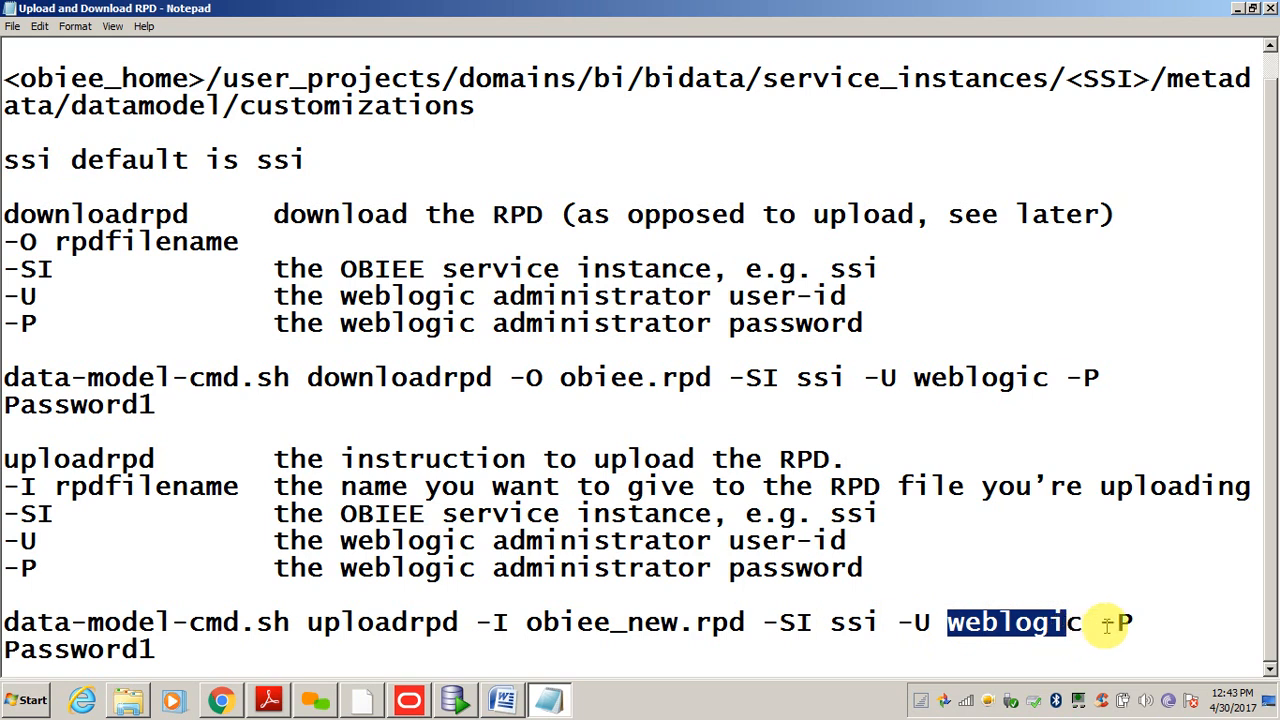
left_click(1100, 623)
left_click(427, 625)
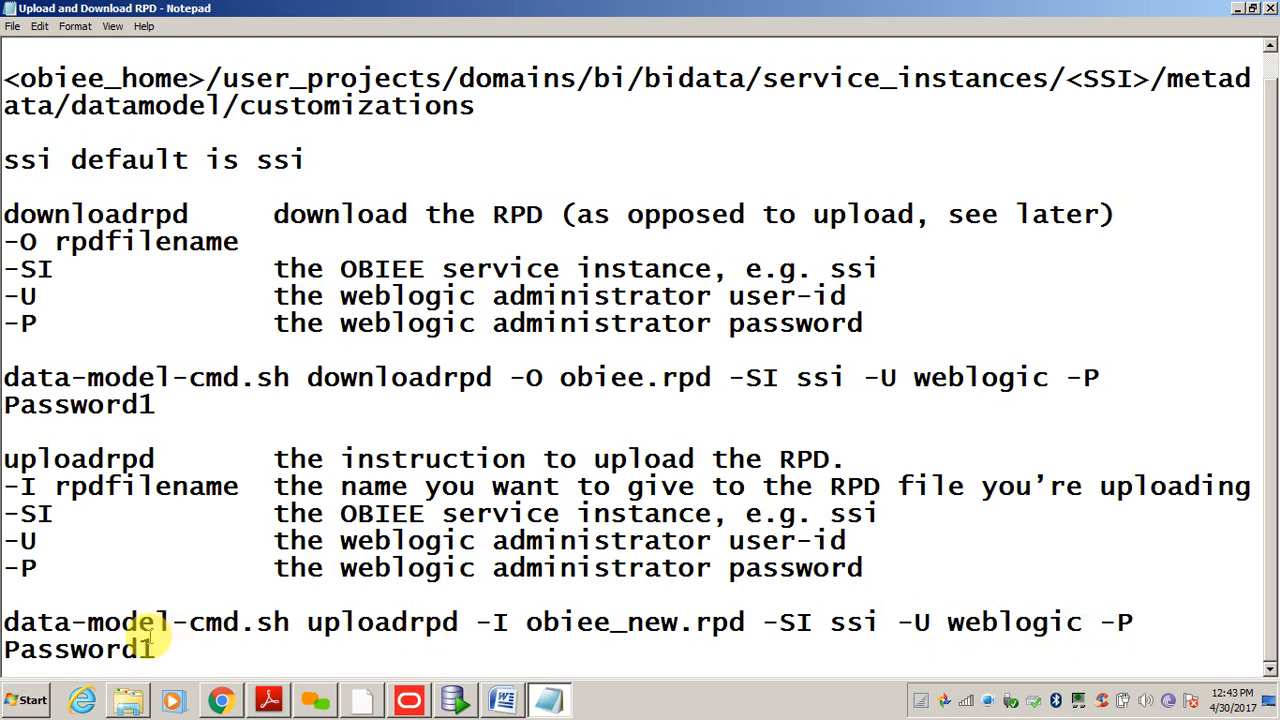
left_click(157, 650)
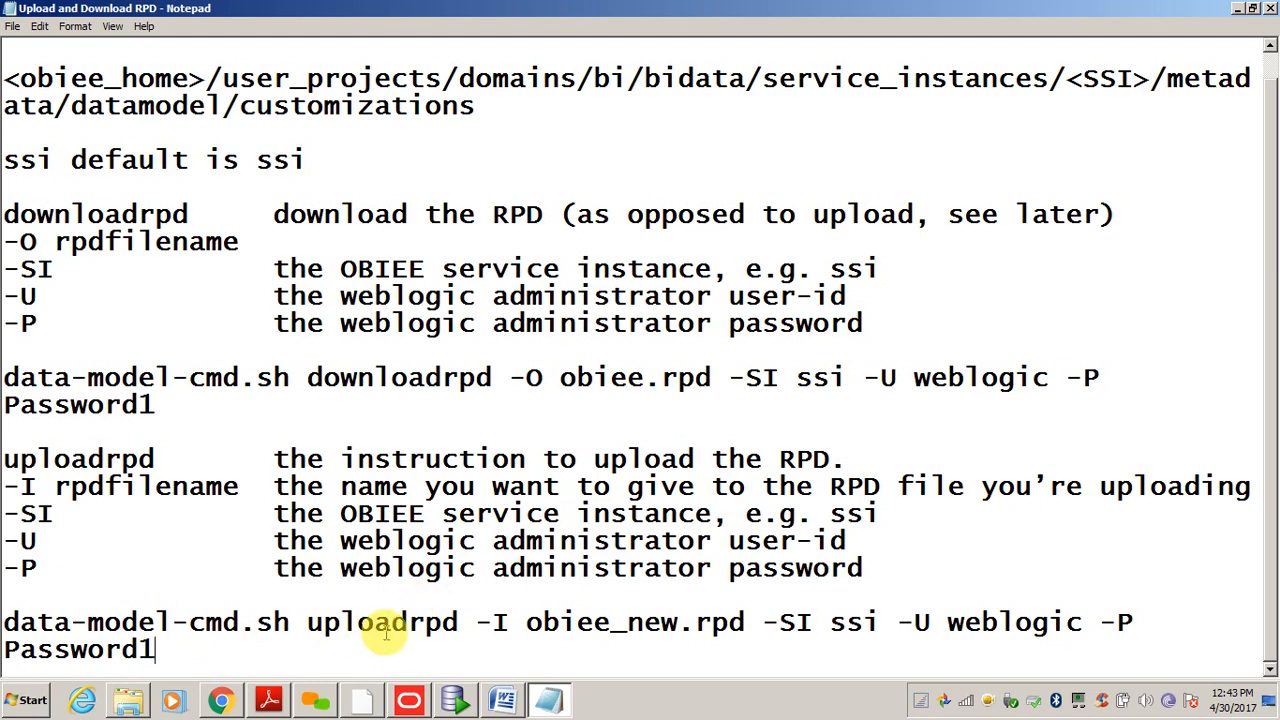
- Open a command prompt via Run 'cmd' alongside the bitools bin folder
left_click(128, 700)
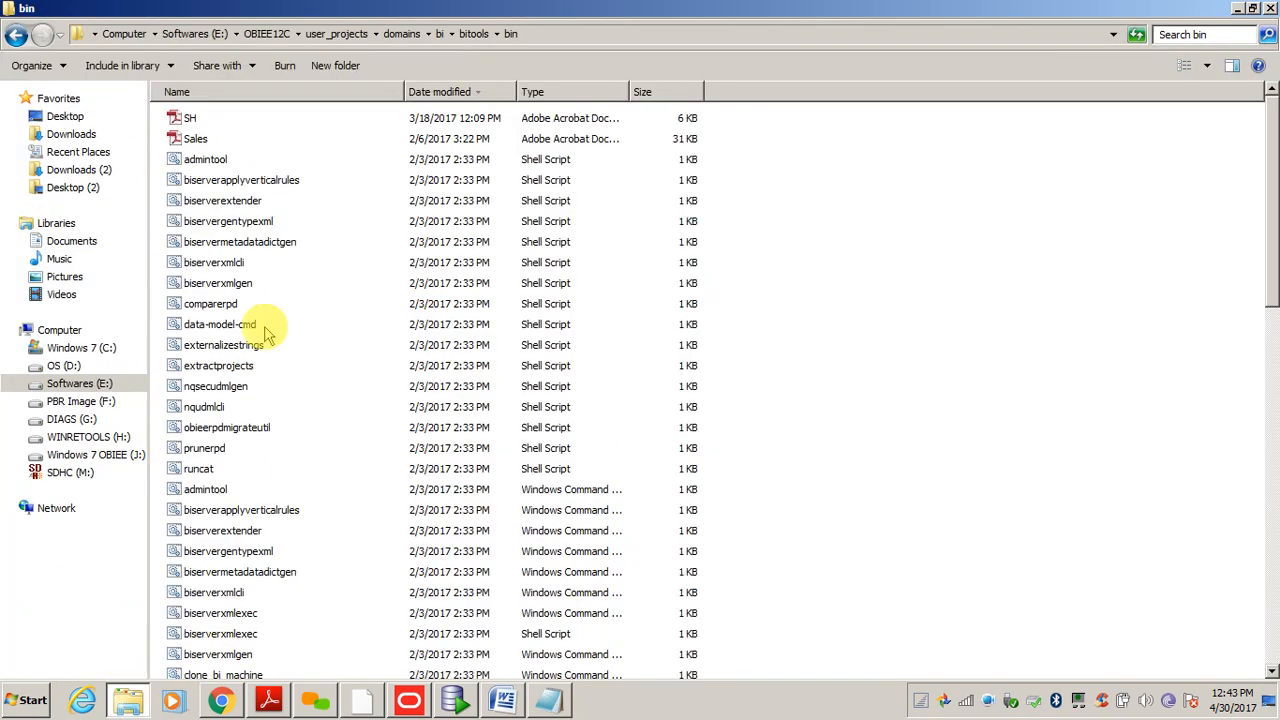
left_click(524, 38)
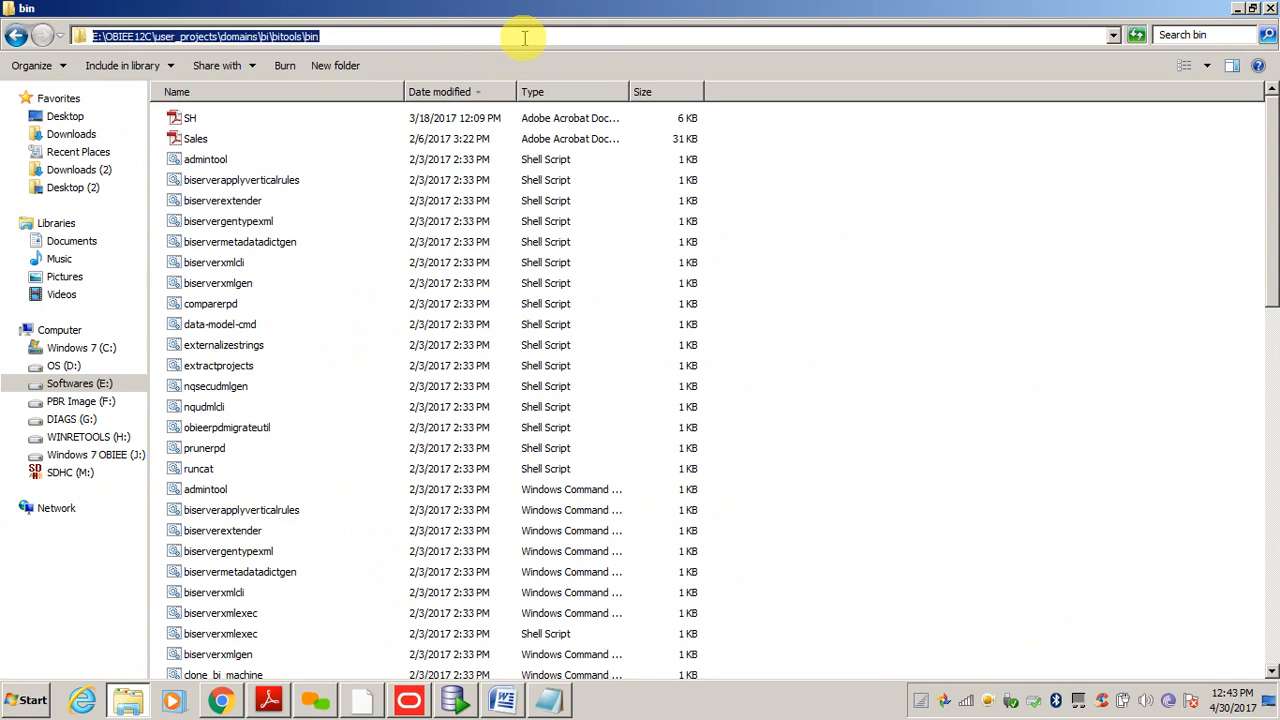
key("super+r")
type("cmd")
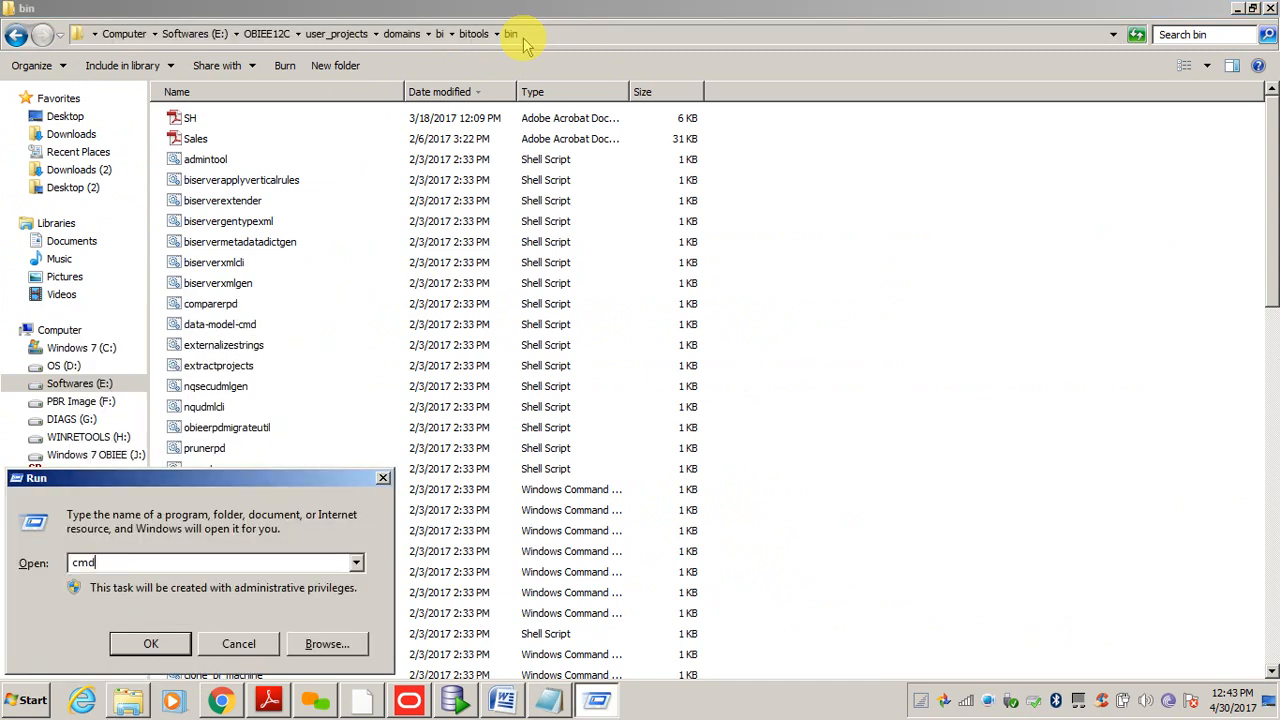
key("Return")
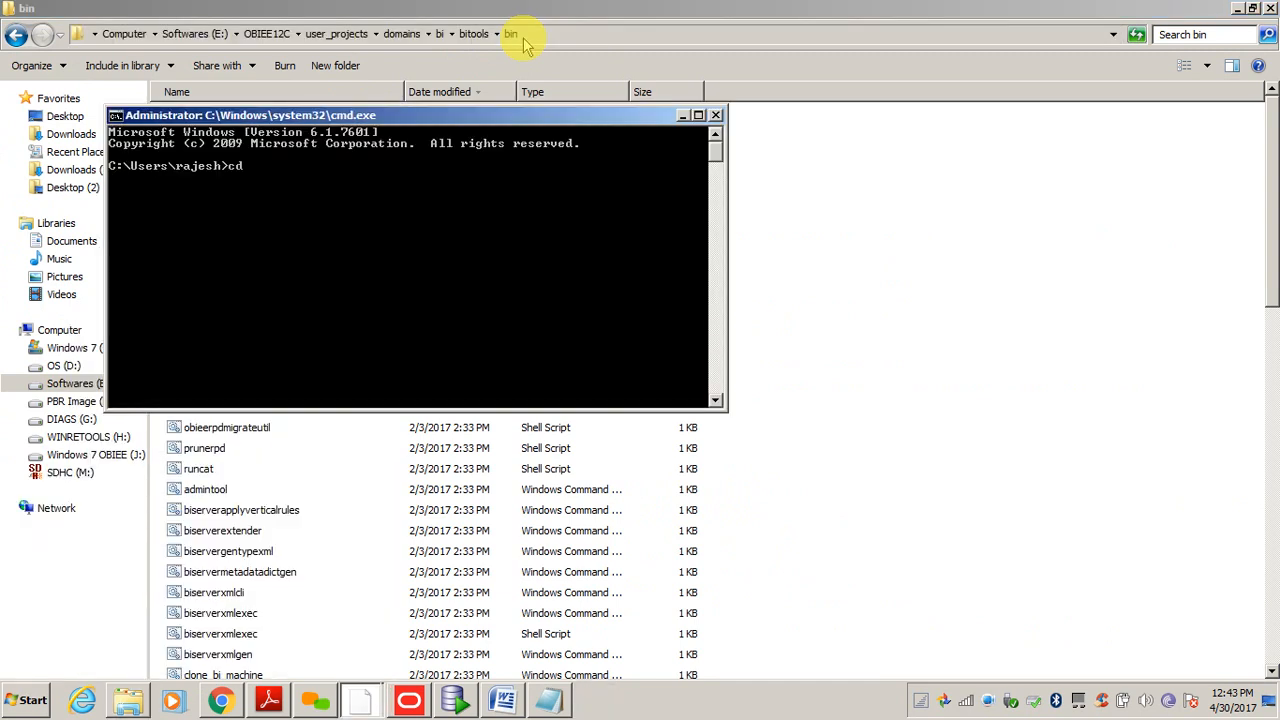
- Copy the bitools bin folder path and cd to it in the command prompt
right_click(345, 283)
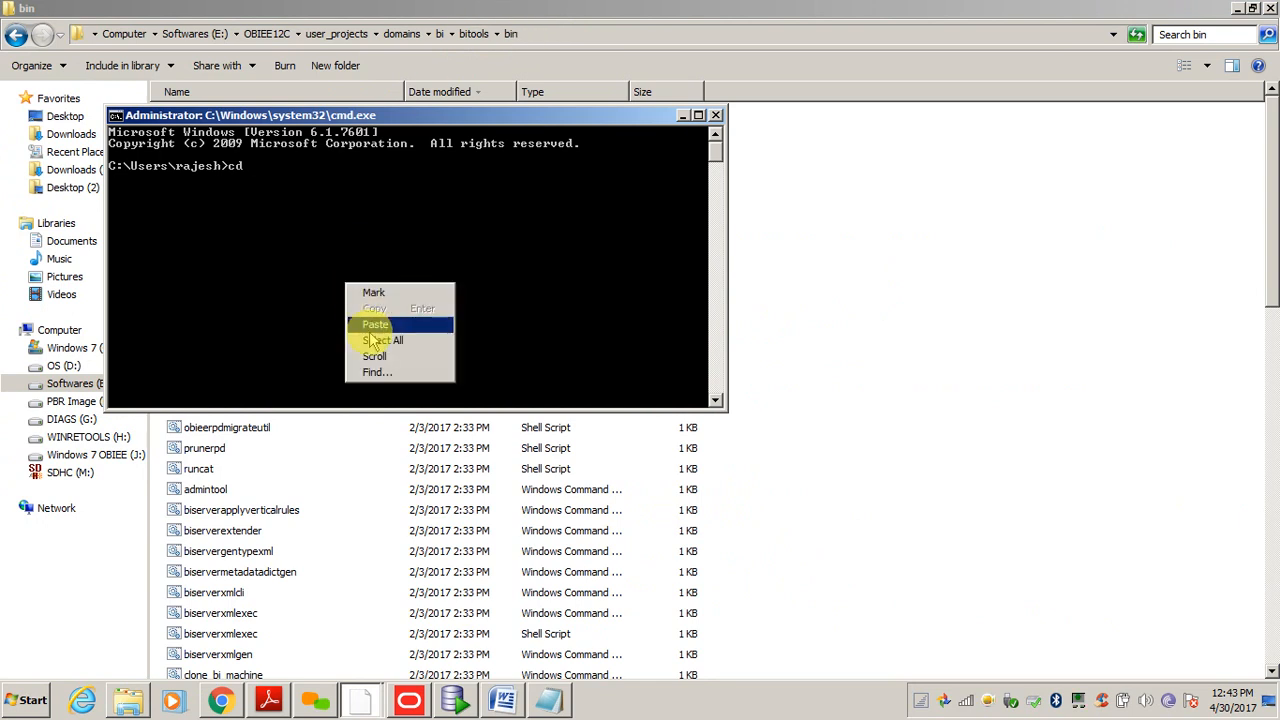
left_click(369, 338)
key("Return")
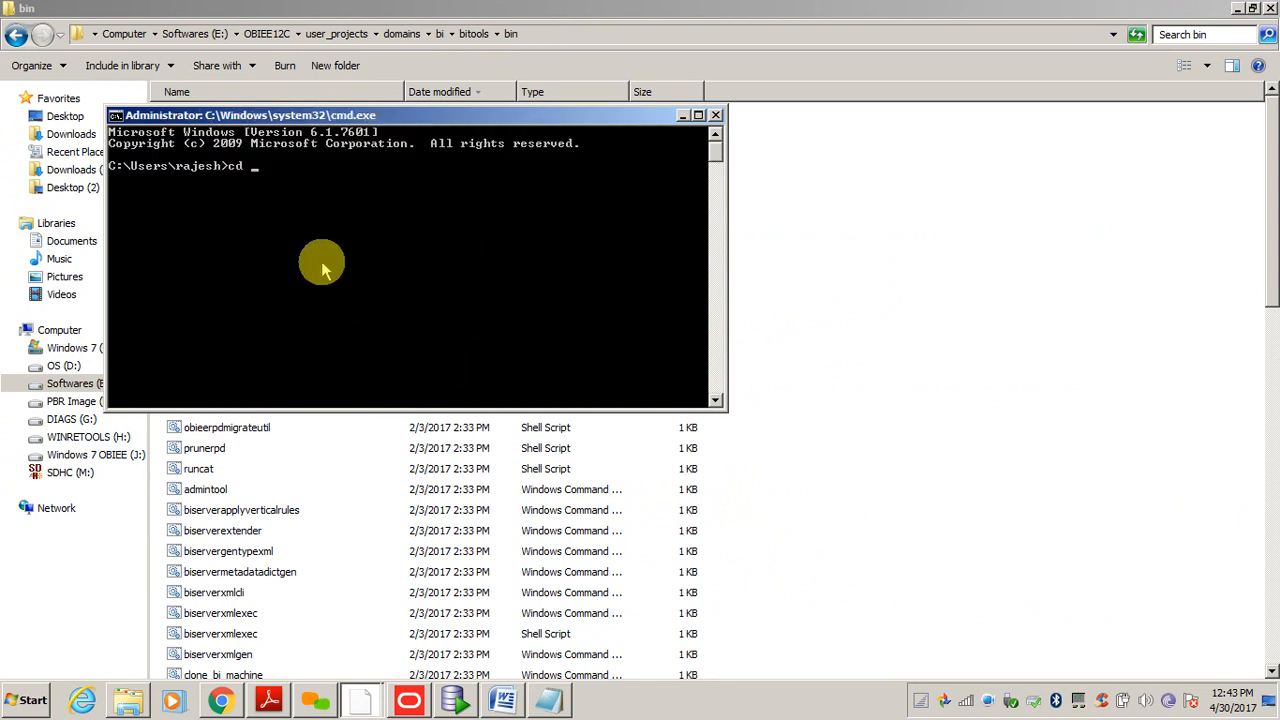
right_click(337, 251)
left_click(354, 290)
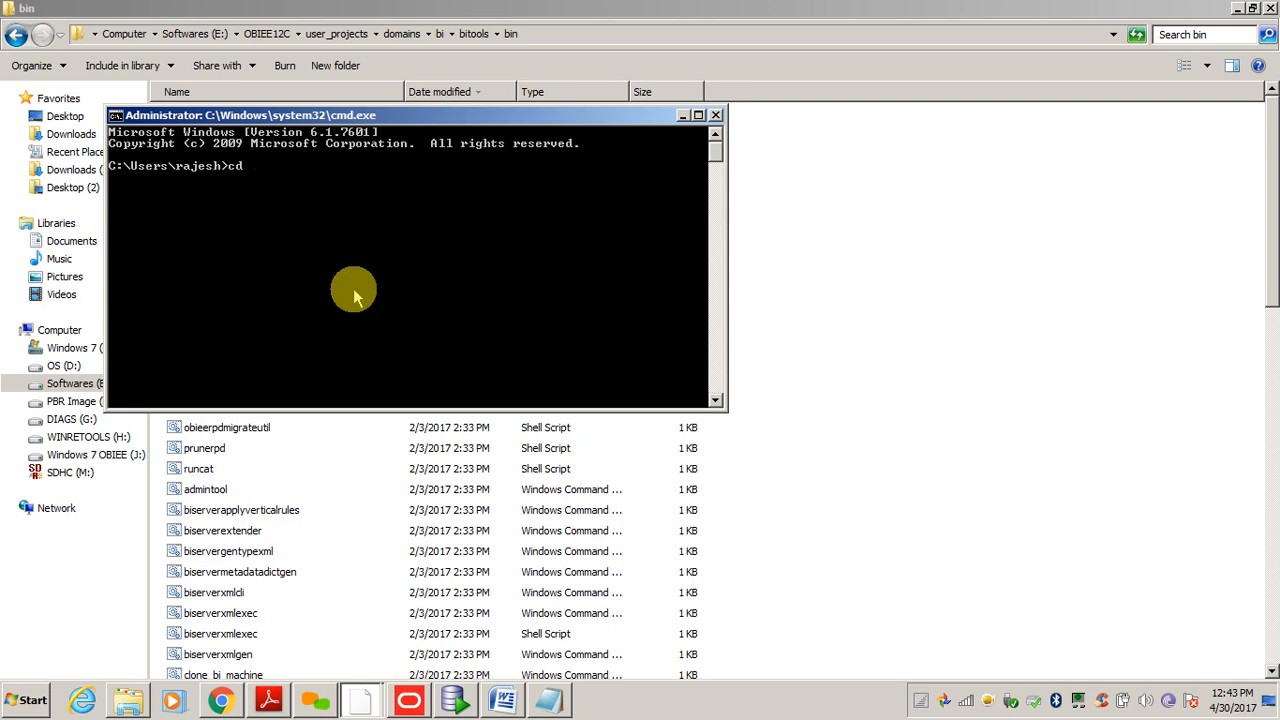
left_click(524, 32)
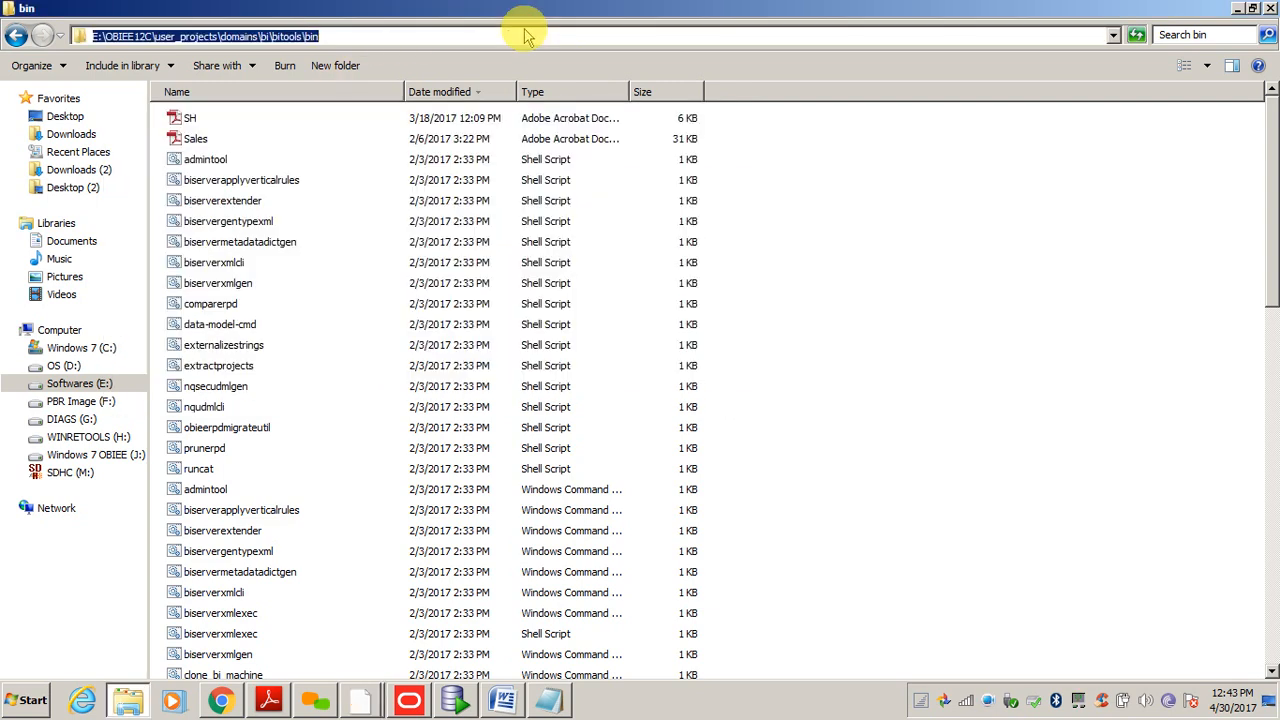
key("ctrl+c")
key("alt+Tab")
right_click(322, 255)
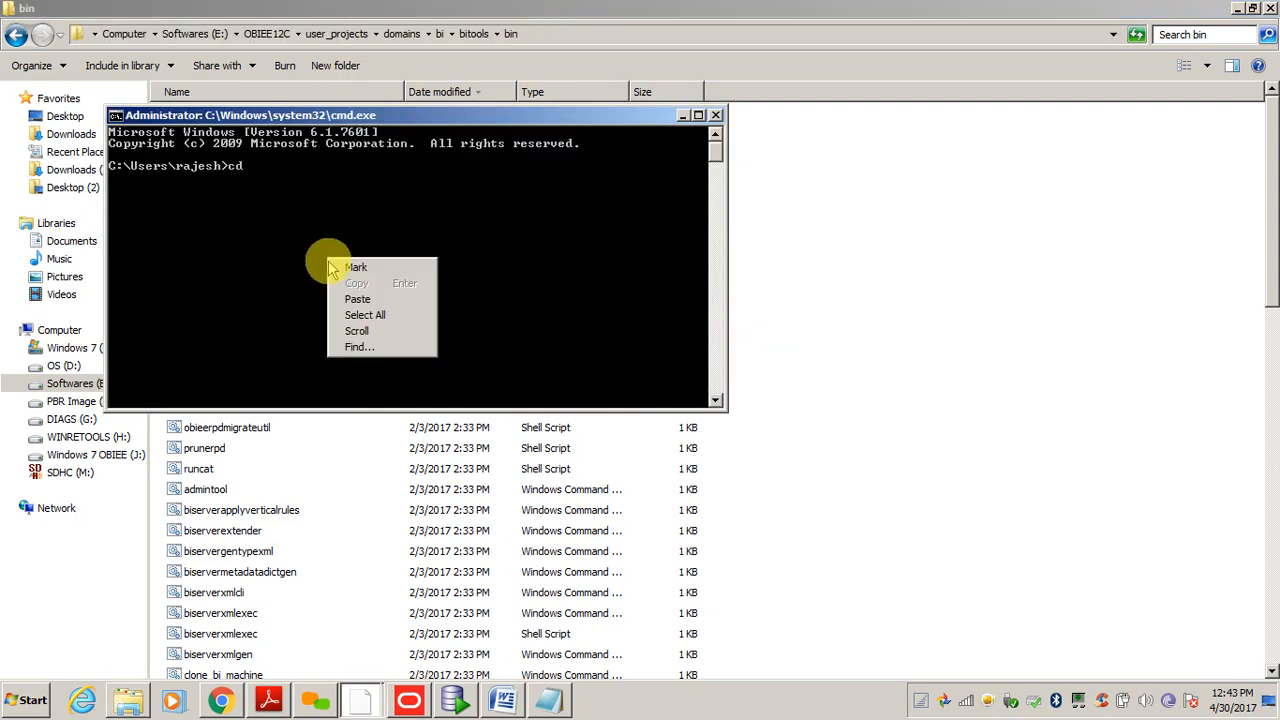
left_click(347, 300)
key("Return")
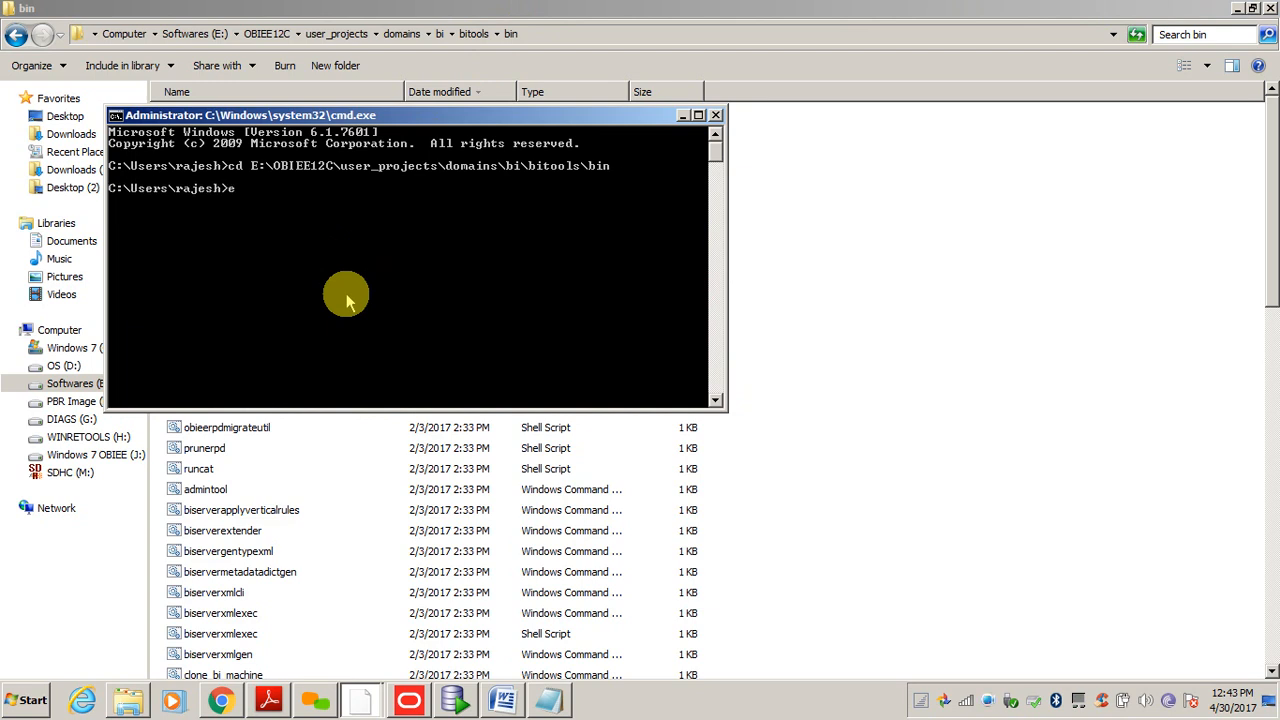
- Switch to E:, list the bin folder with dir, and tab-complete data-model-cmd.cmd
type("e:")
key("Return")
type("dir")
key("Return")
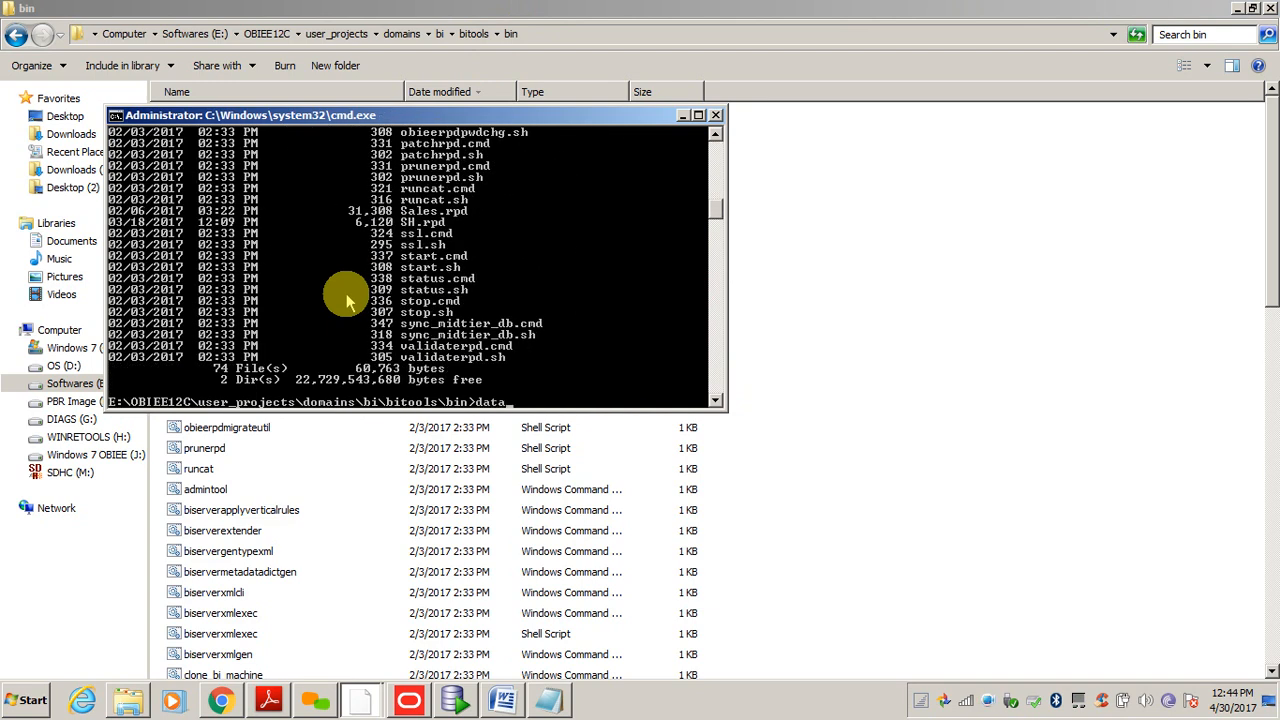
type("data-")
key("Tab")
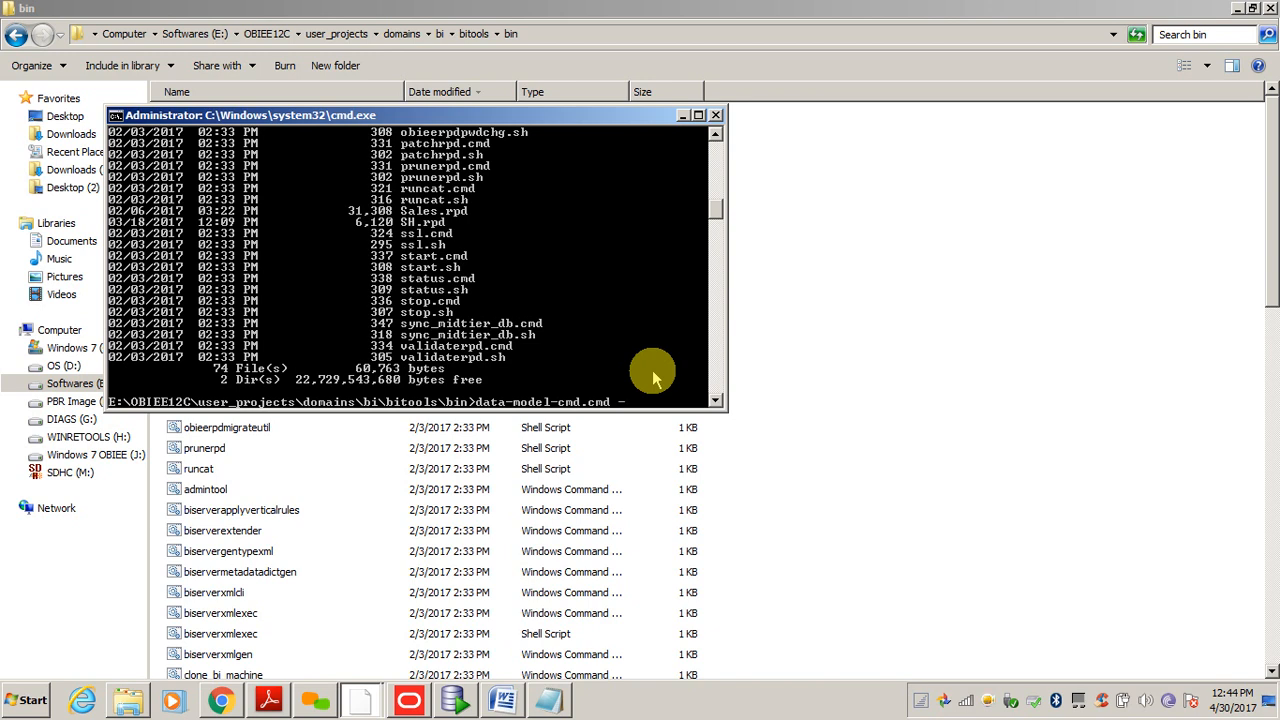
- Select 'uploadrpd -I' in the example command in the RPD notes
key("alt+Tab")
key("alt+Tab")
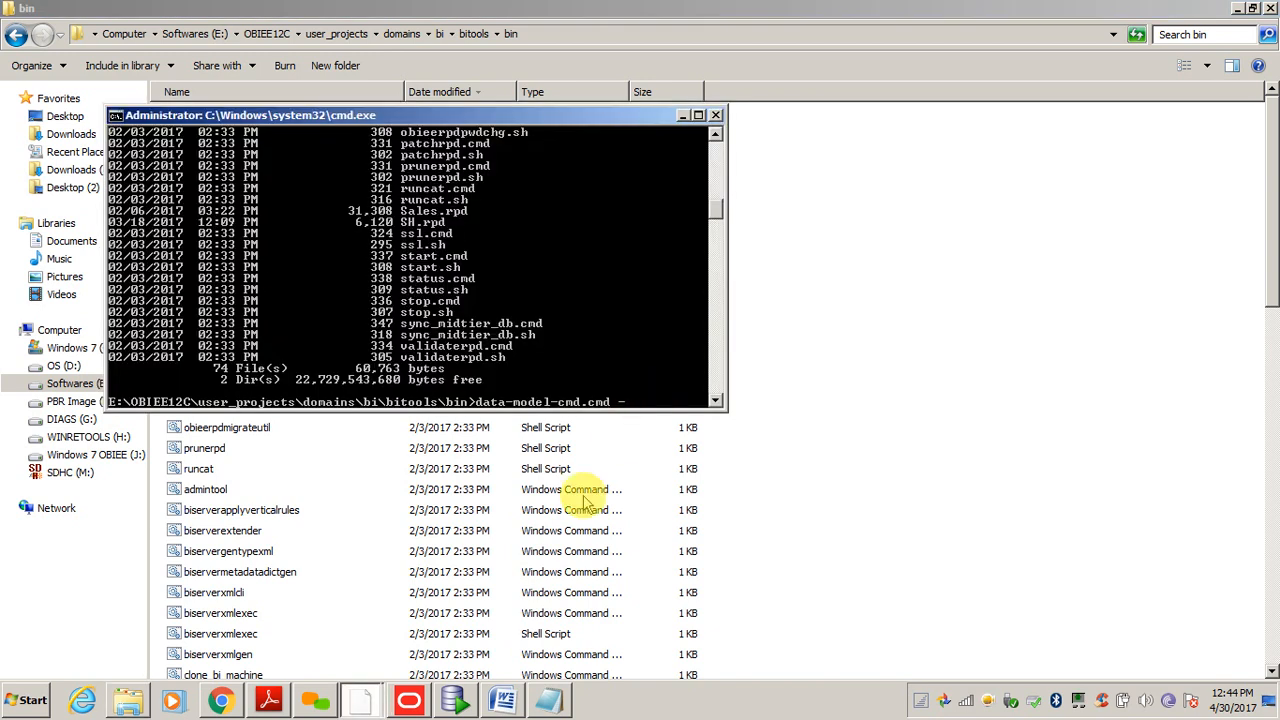
left_click(548, 700)
left_click_drag(308, 622, 503, 620)
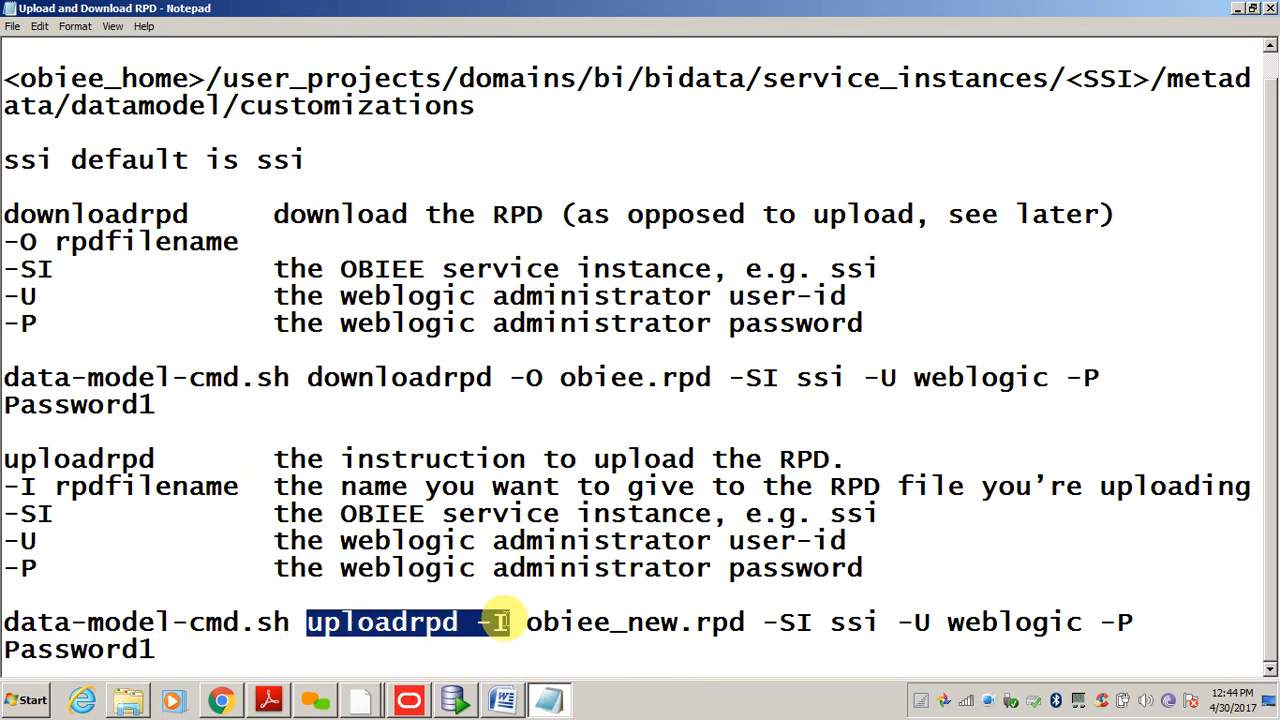
- Paste 'uploadrpd -I' after data-model-cmd.cmd and remove the stray hyphen
key("ctrl+c")
key("alt+Tab")
right_click(605, 362)
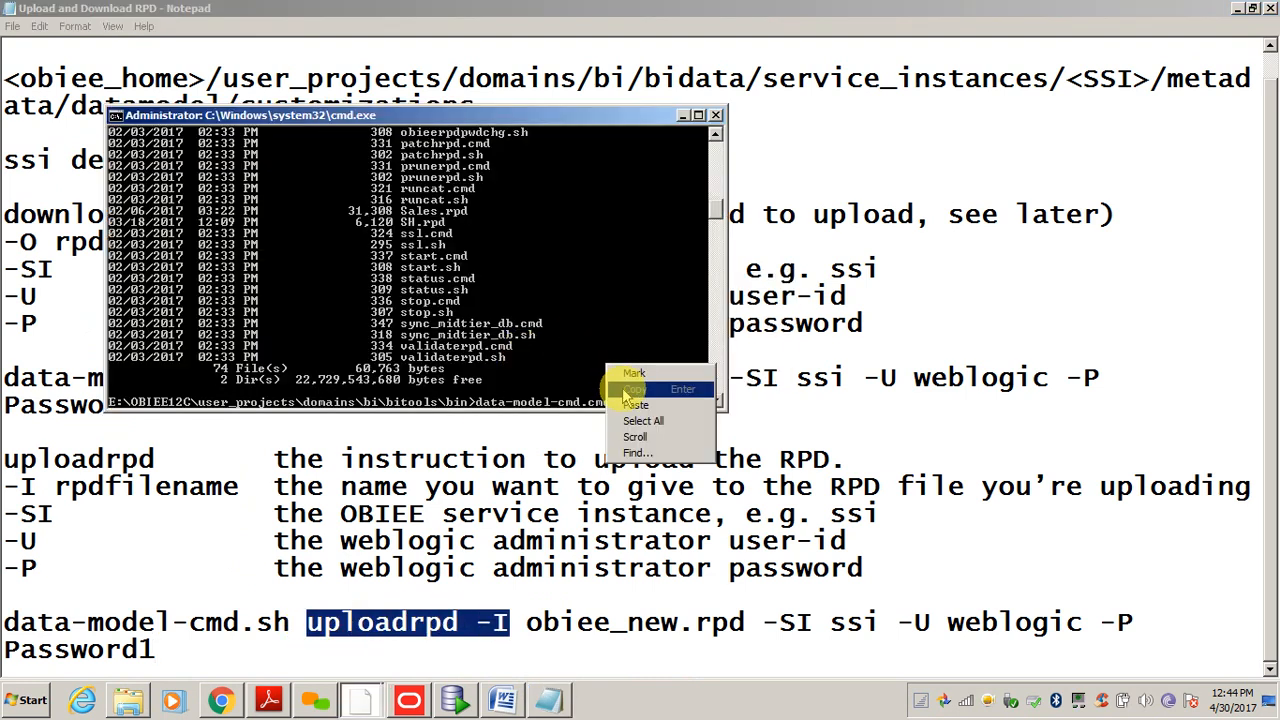
left_click(630, 406)
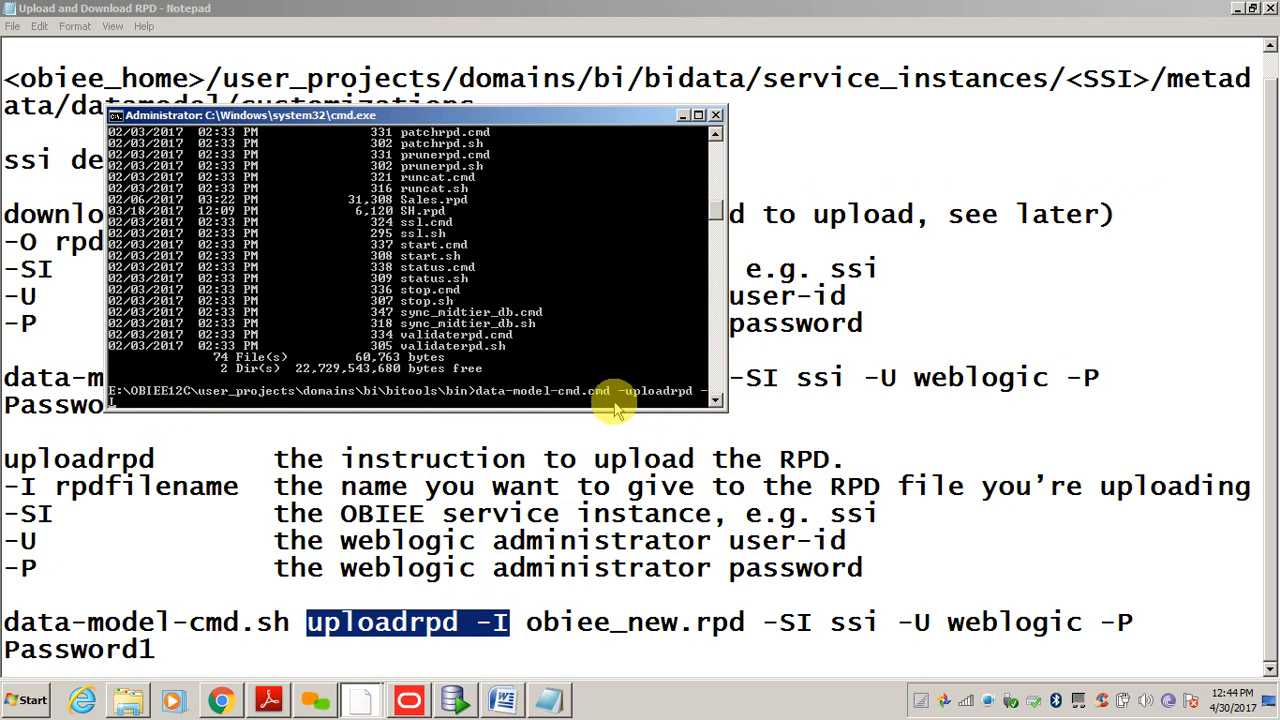
key("BackSpace")
- Paste the desktop rpd folder path after -I on the command line
key("super+d")
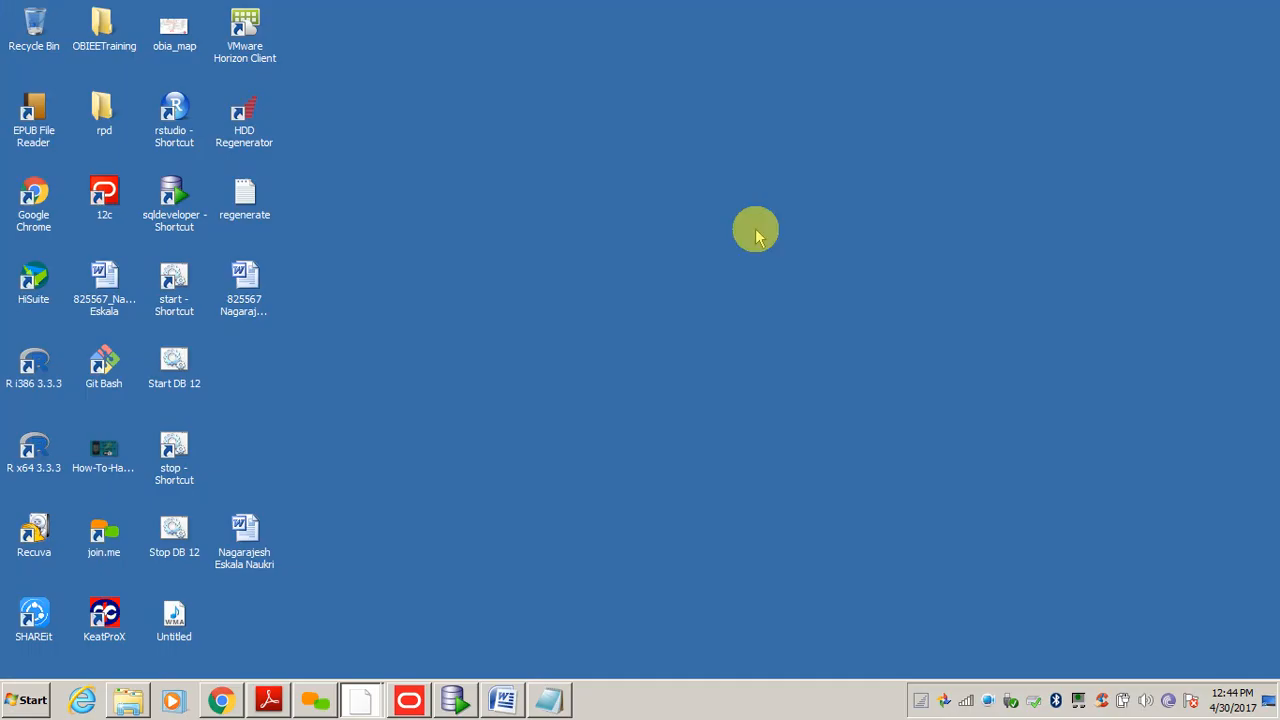
left_click(350, 528)
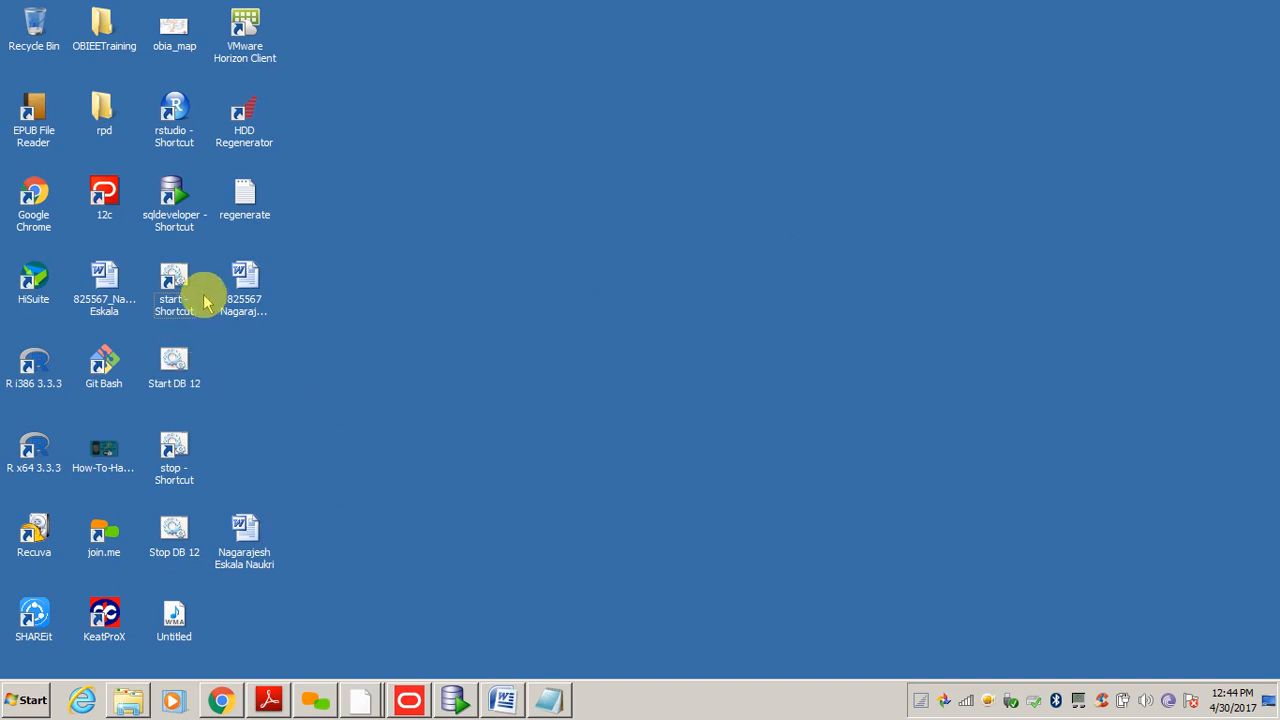
double_click(100, 118)
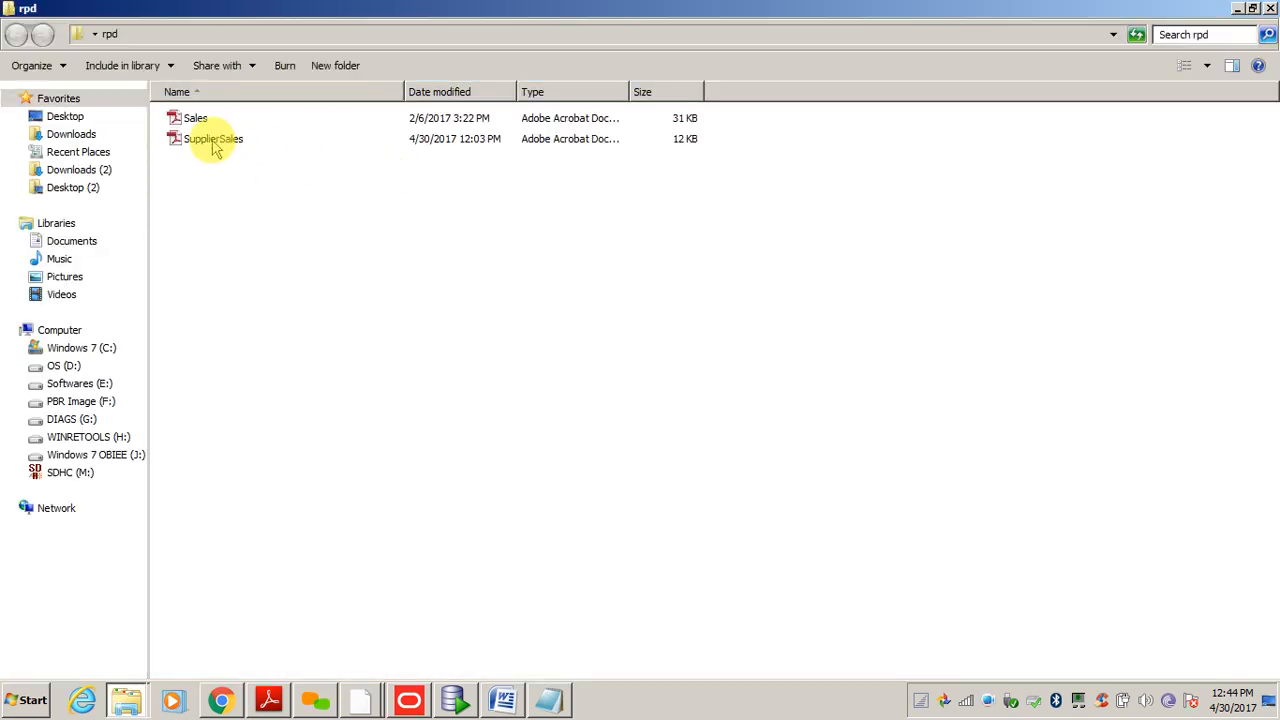
left_click(176, 34)
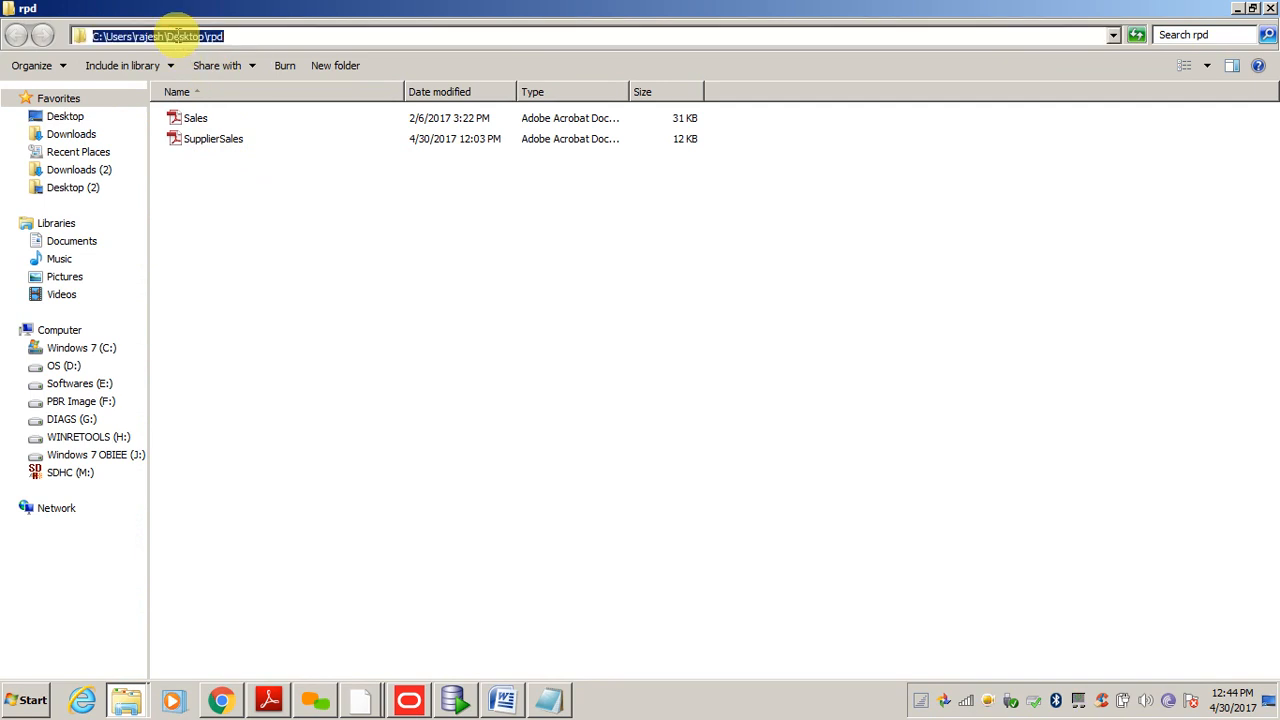
left_click(365, 700)
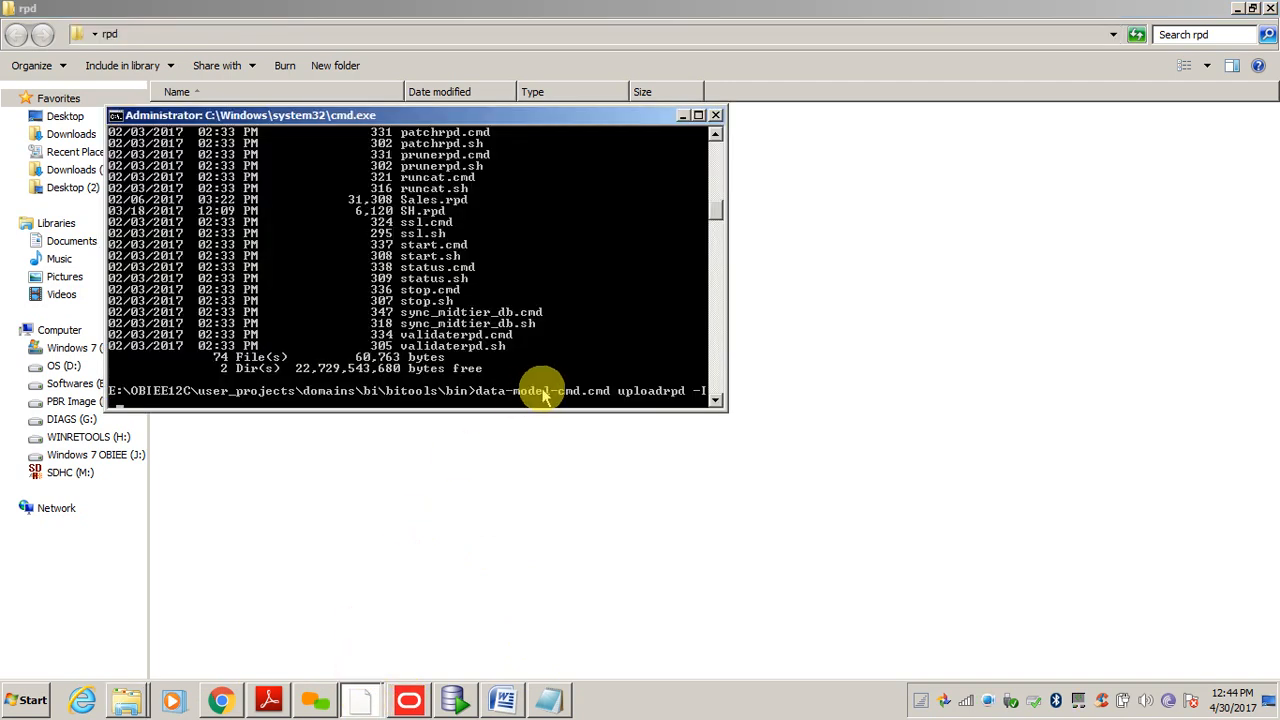
right_click(540, 395)
left_click(570, 417)
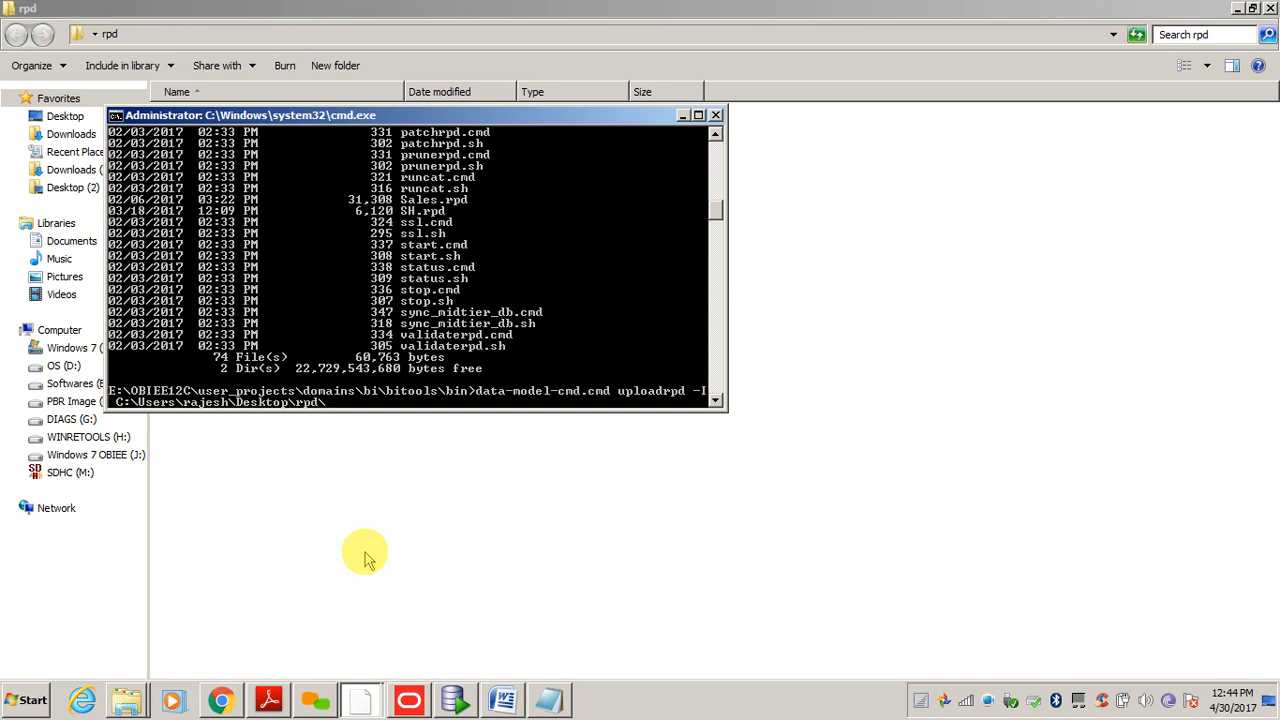
left_click_drag(402, 116, 515, 267)
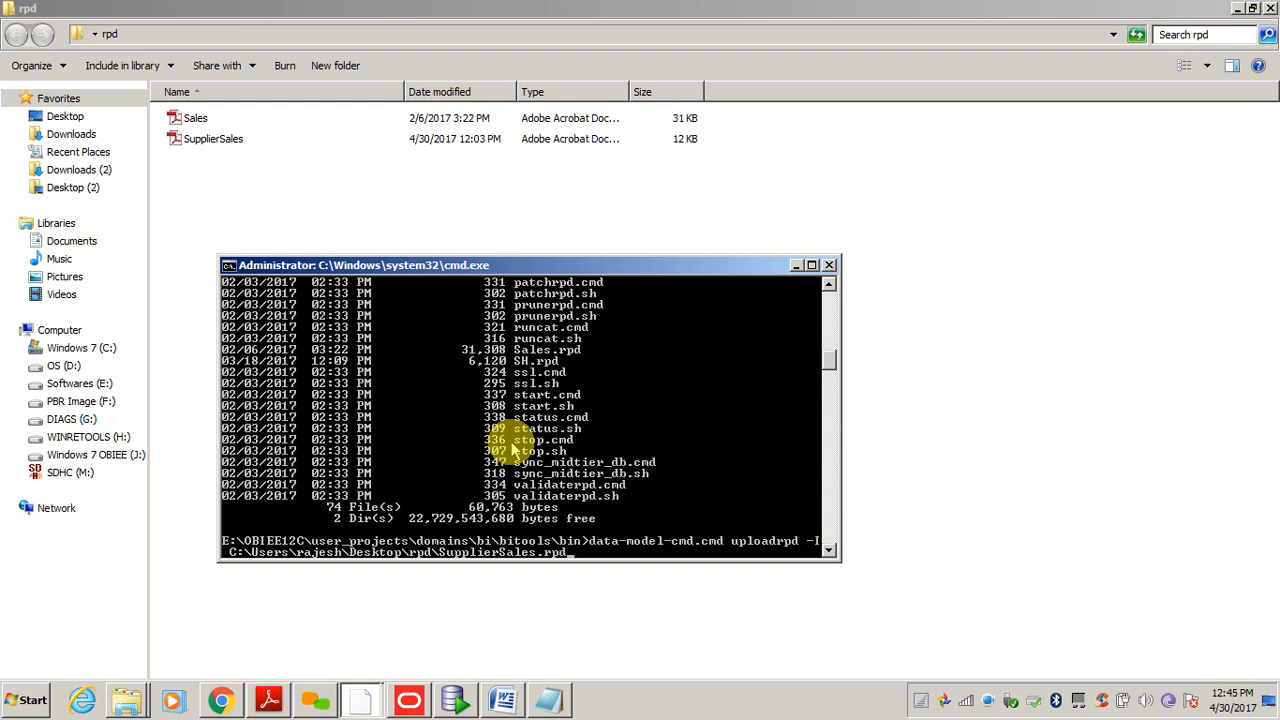
- Copy '-SI ssi' from the upload notes and paste it after SupplierSales.rpd in the command
left_click(552, 704)
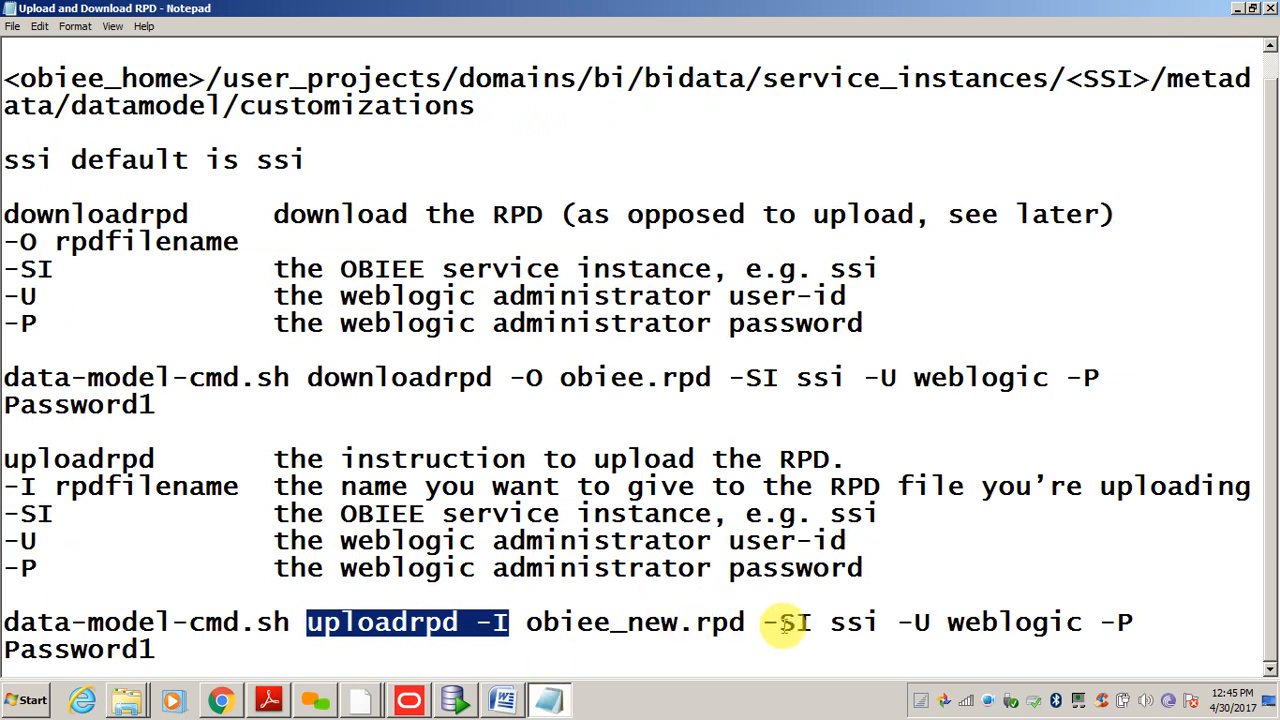
left_click_drag(763, 622, 872, 622)
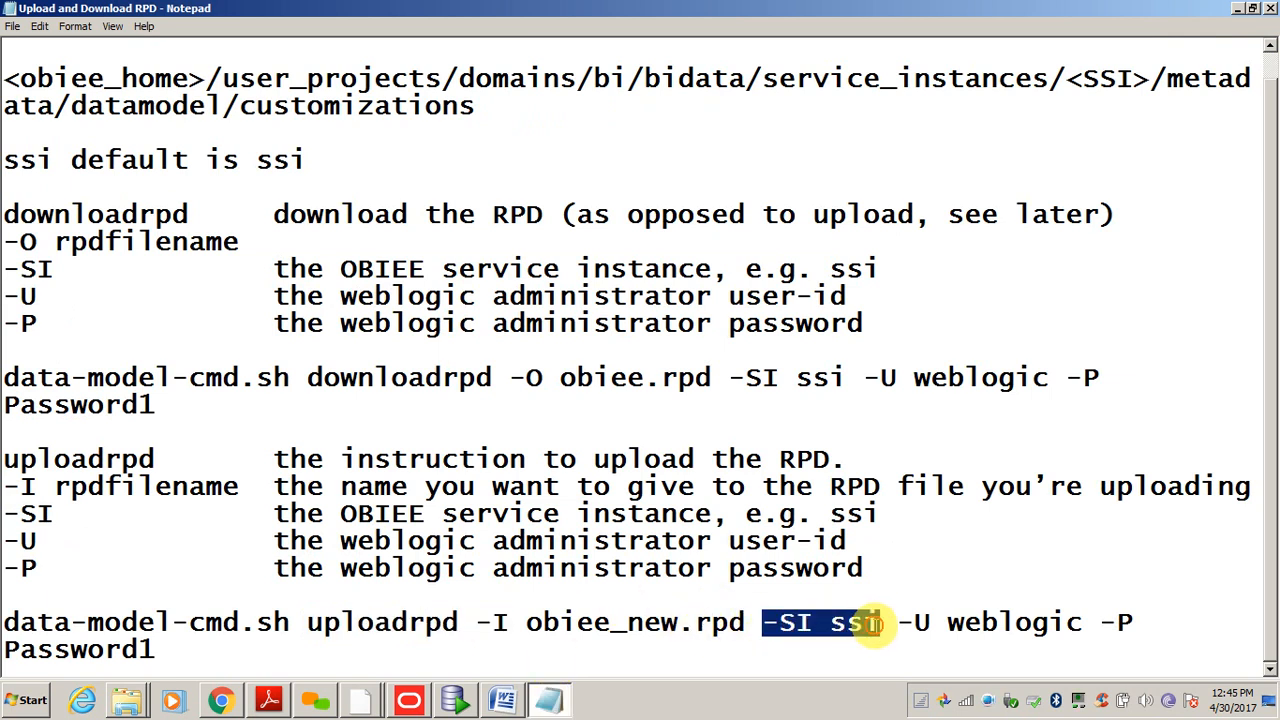
key("alt+Tab")
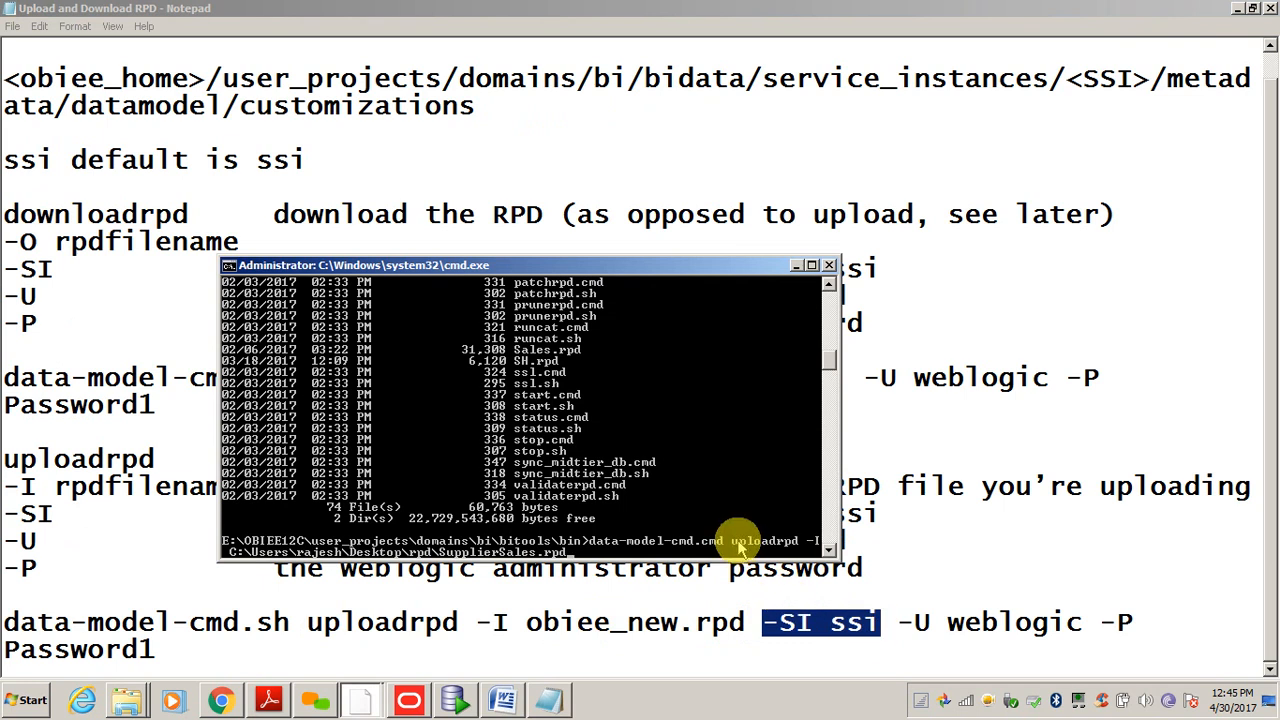
right_click(684, 530)
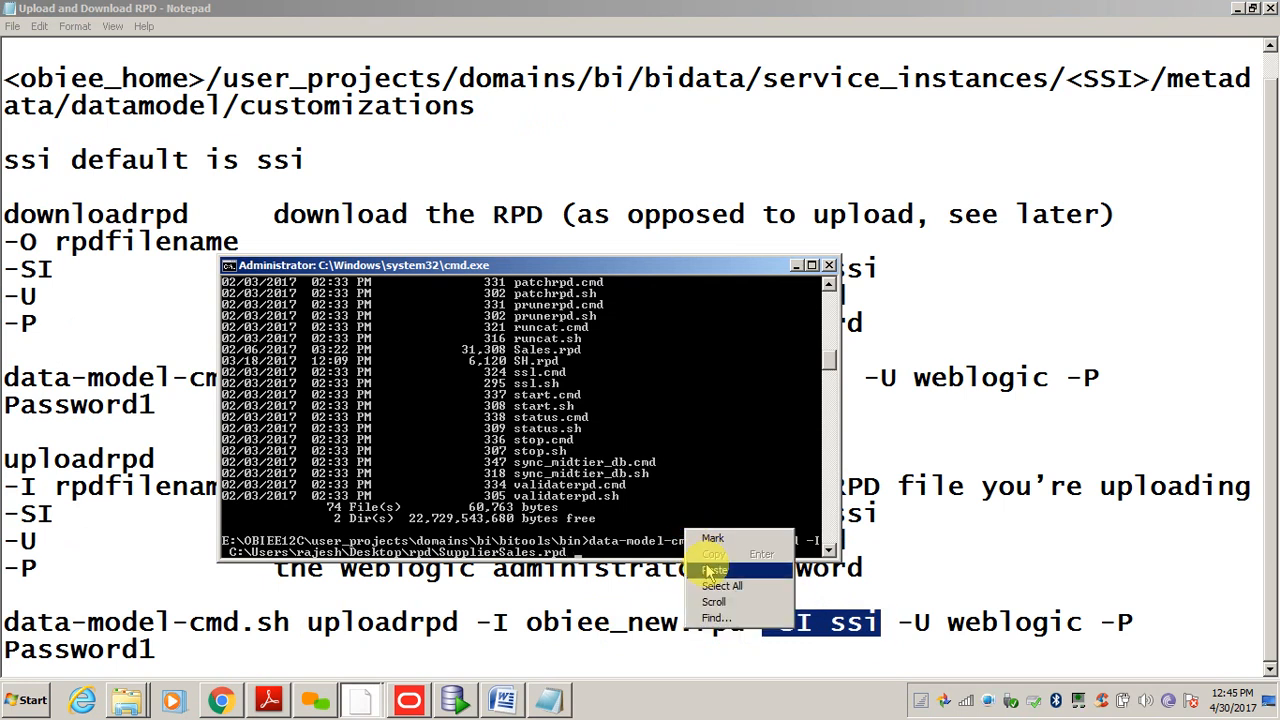
left_click(707, 575)
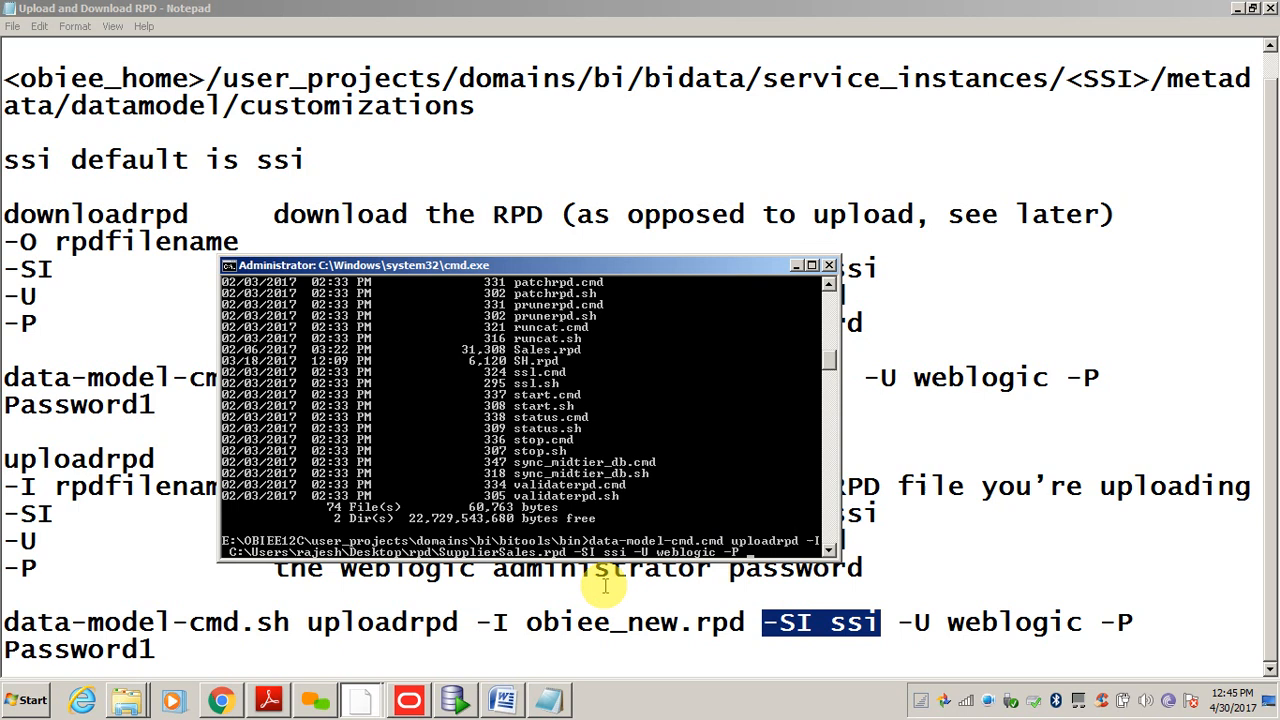
- Open the Softwares (E:) drive in Explorer and move up its file list toward the password files
left_click(224, 702)
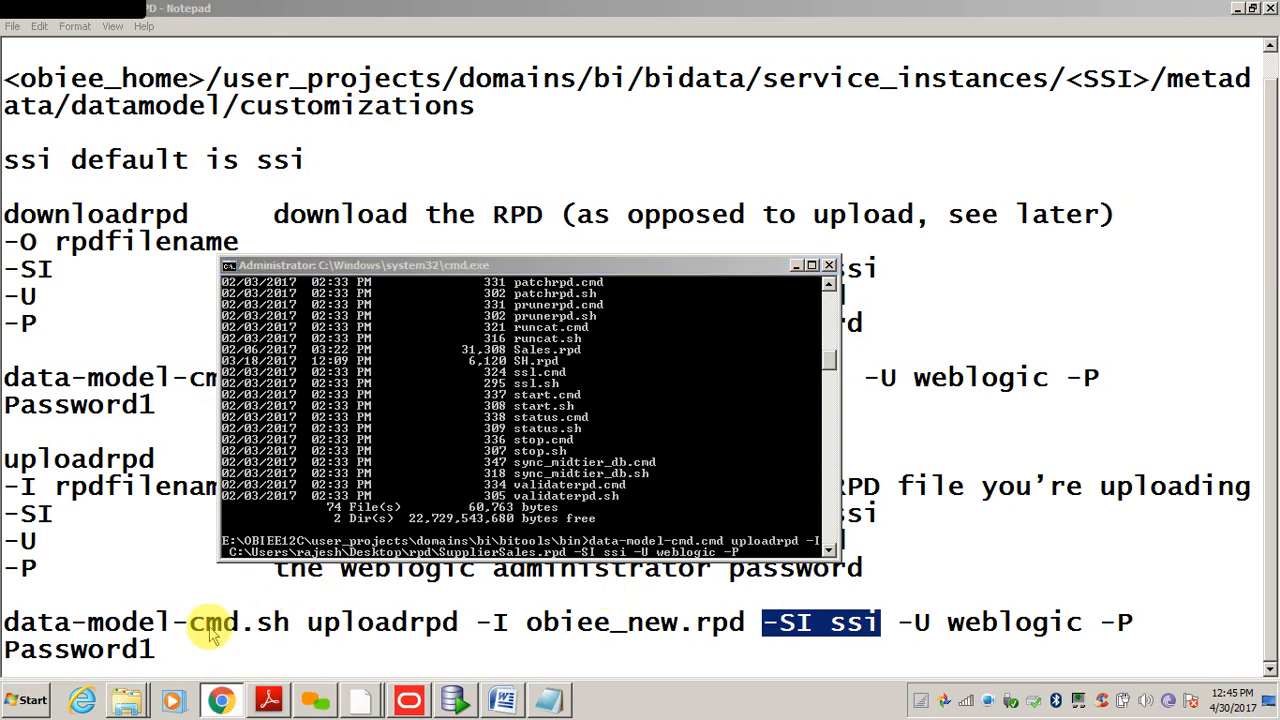
left_click(133, 707)
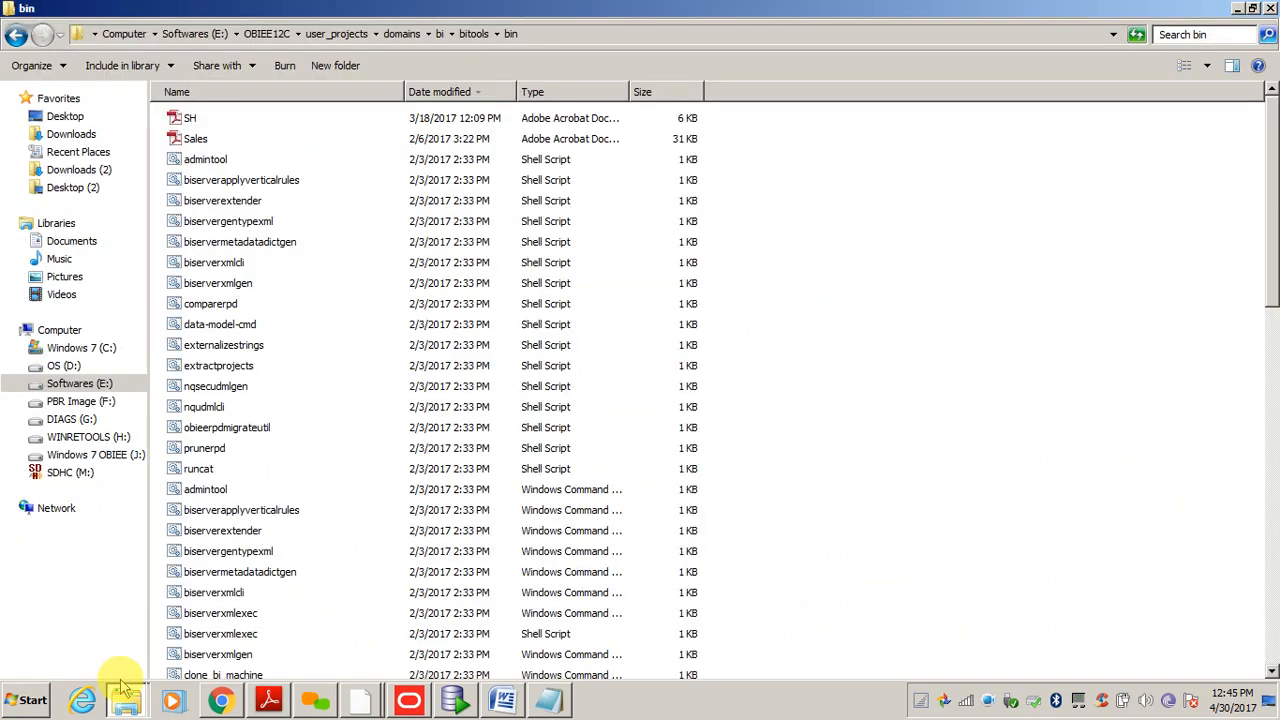
left_click(79, 383)
left_click(335, 326)
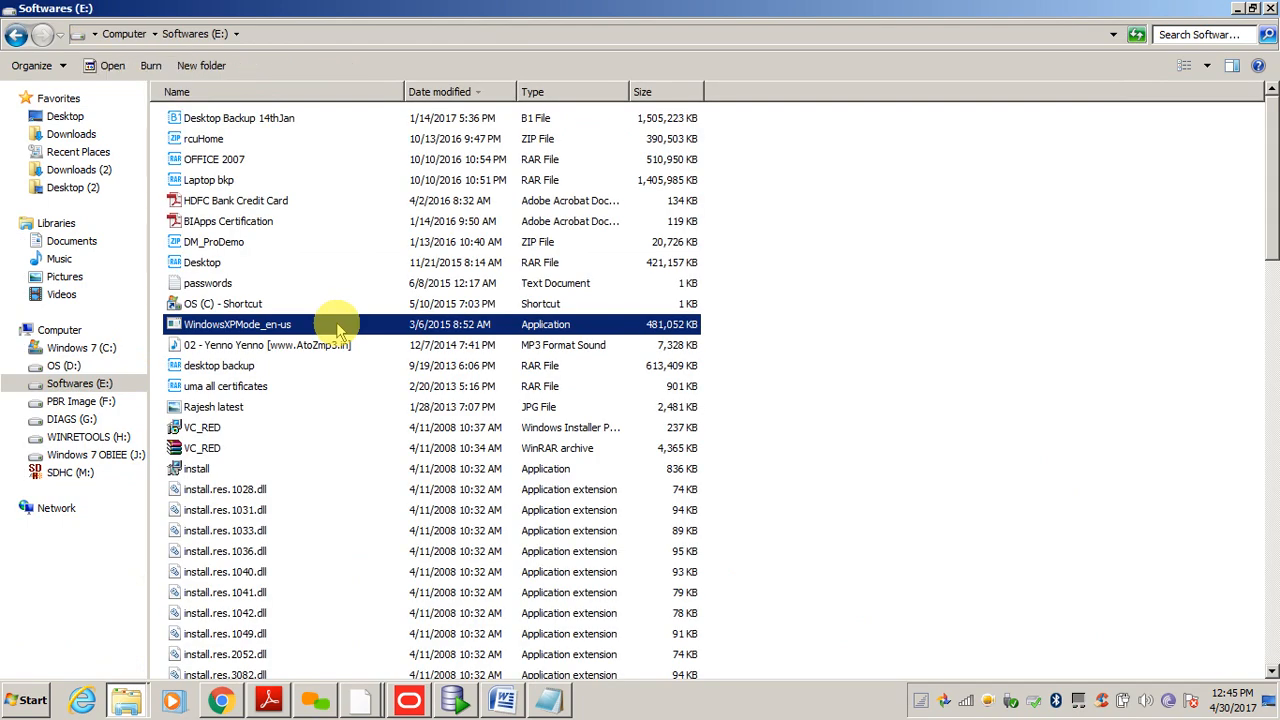
key("Up")
key("Up")
- Select the stored OBIEE password in the 'obiee password' note from Documents, then show the desktop
key("Return")
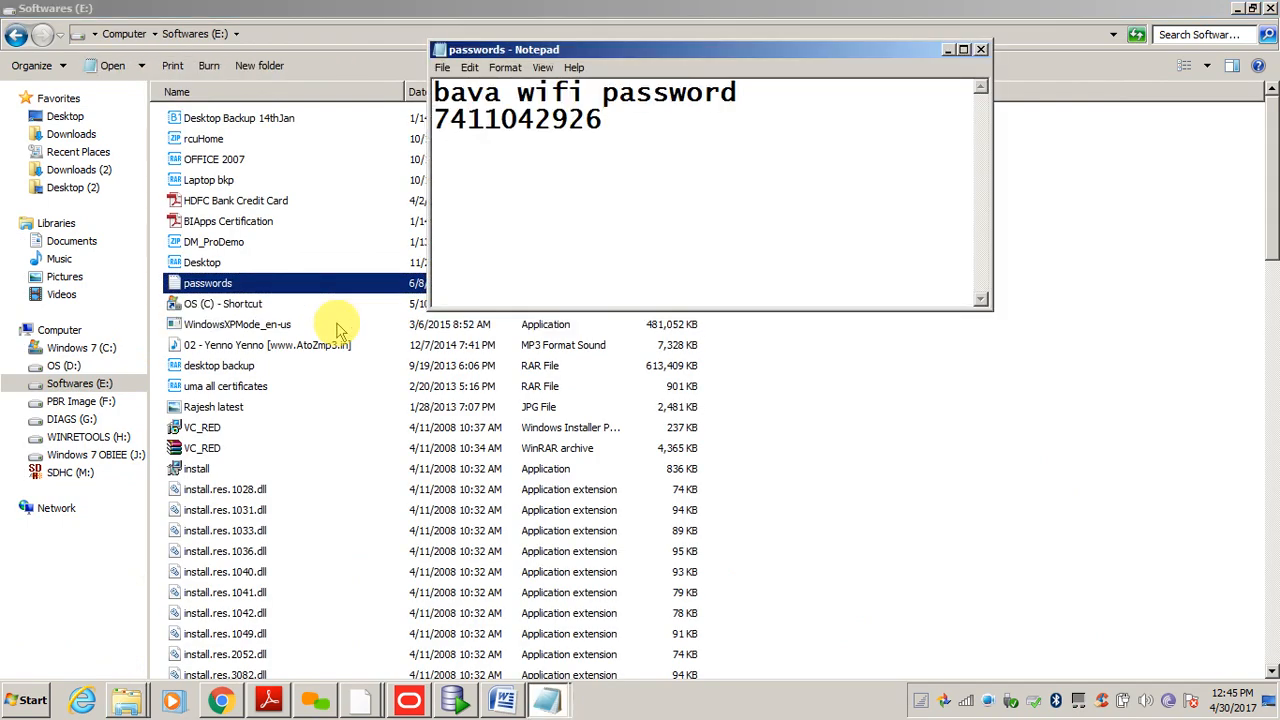
left_click(981, 49)
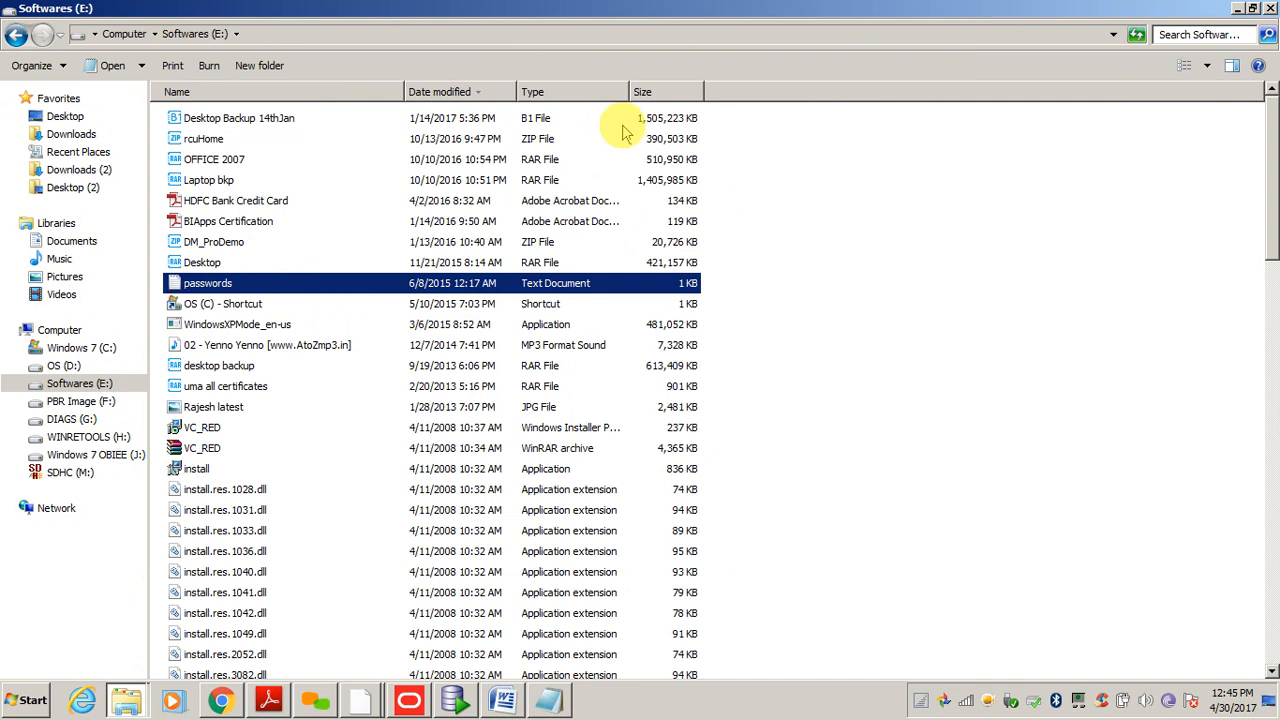
left_click(66, 242)
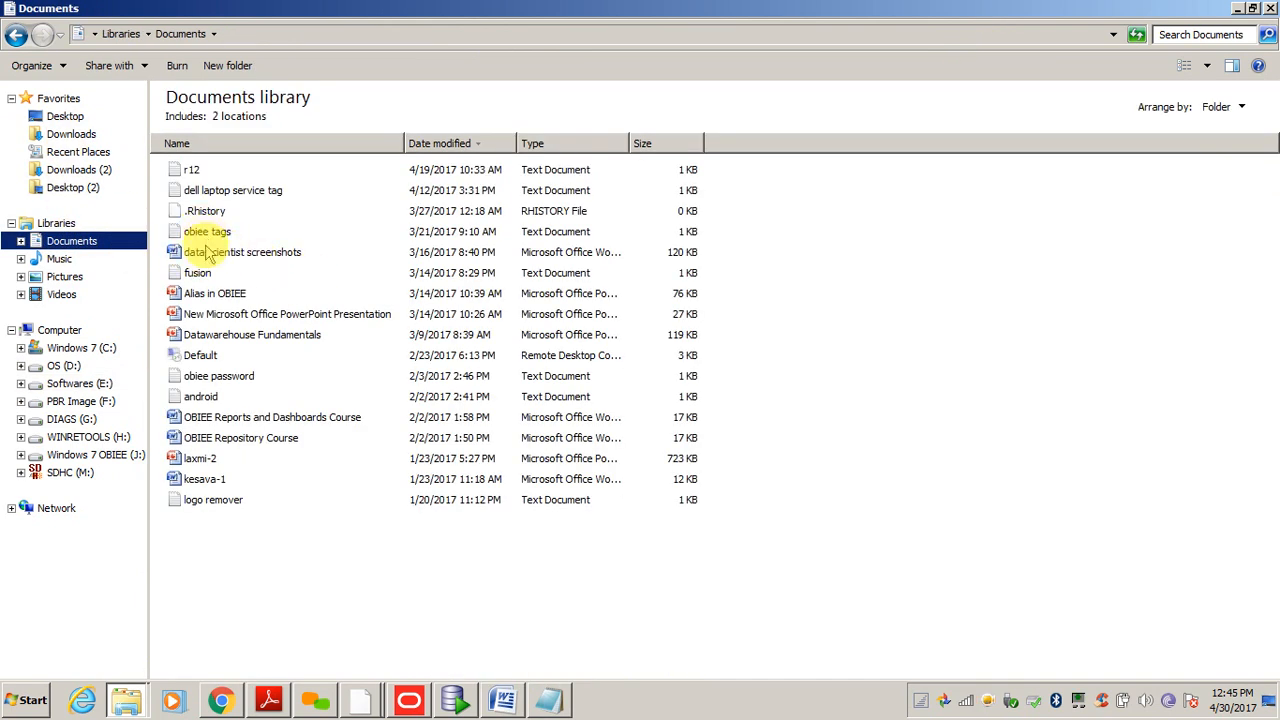
double_click(210, 385)
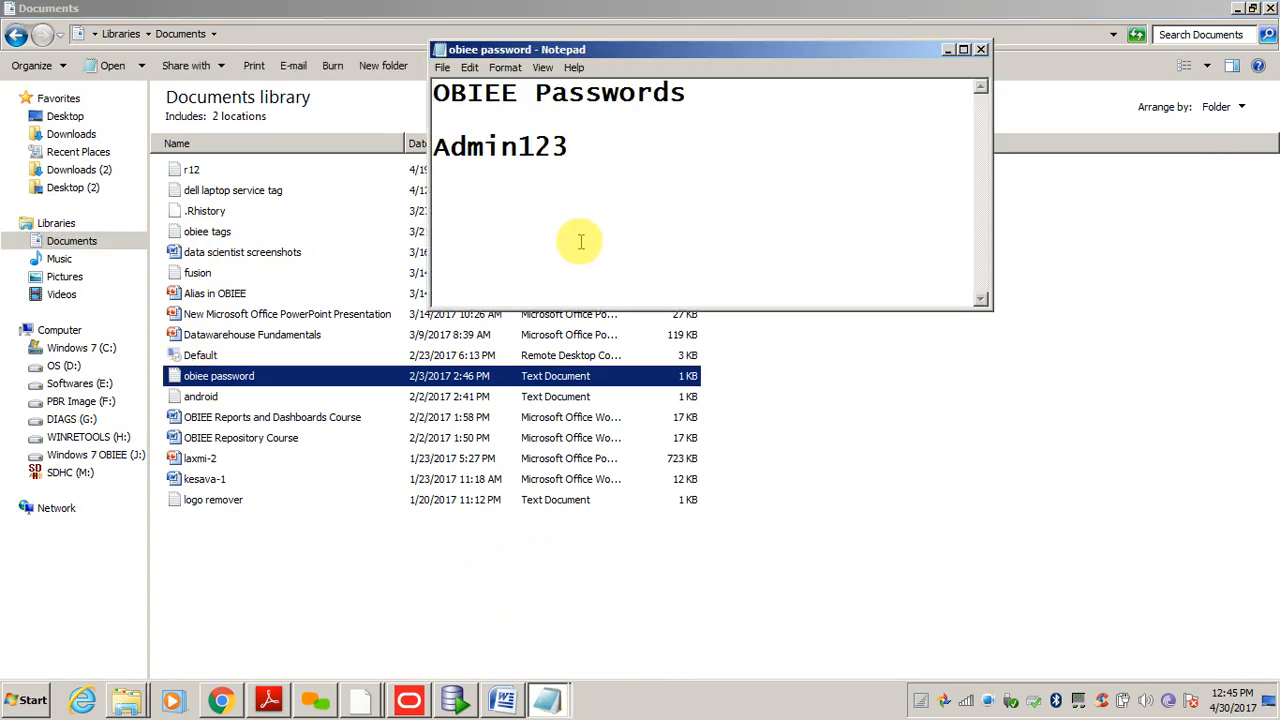
left_click_drag(567, 148, 440, 150)
key("super+c")
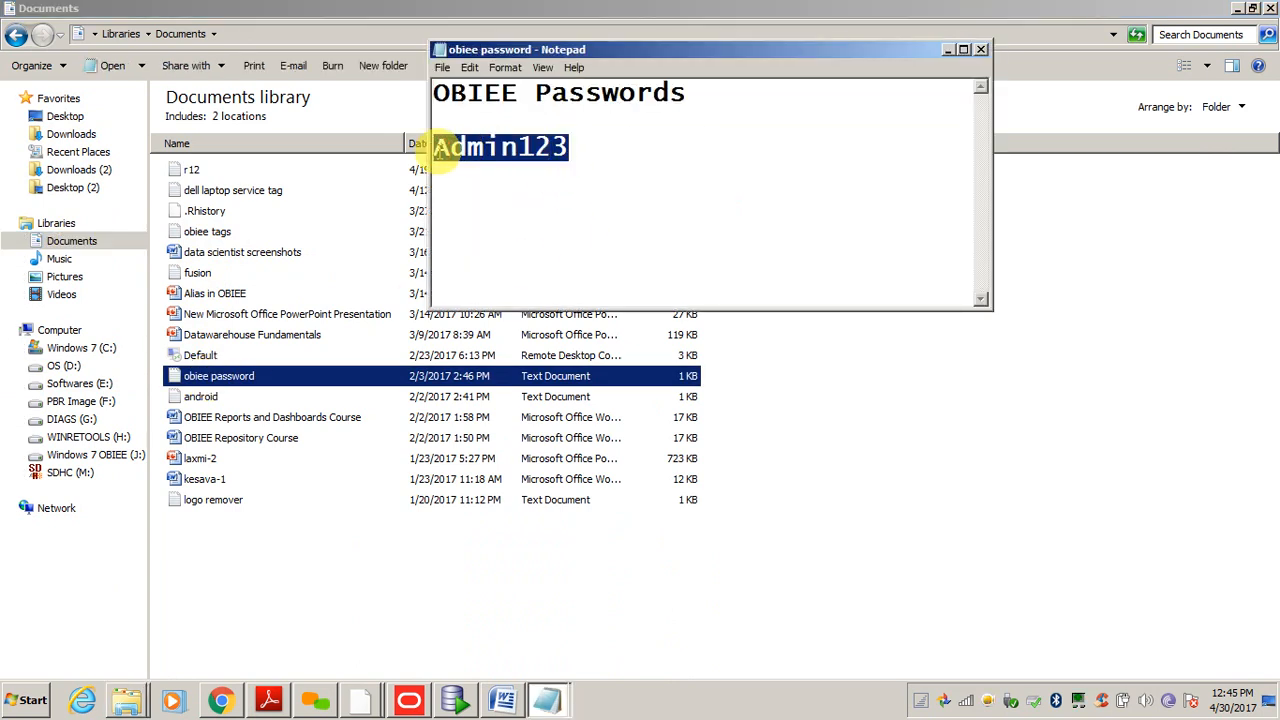
key("super+d")
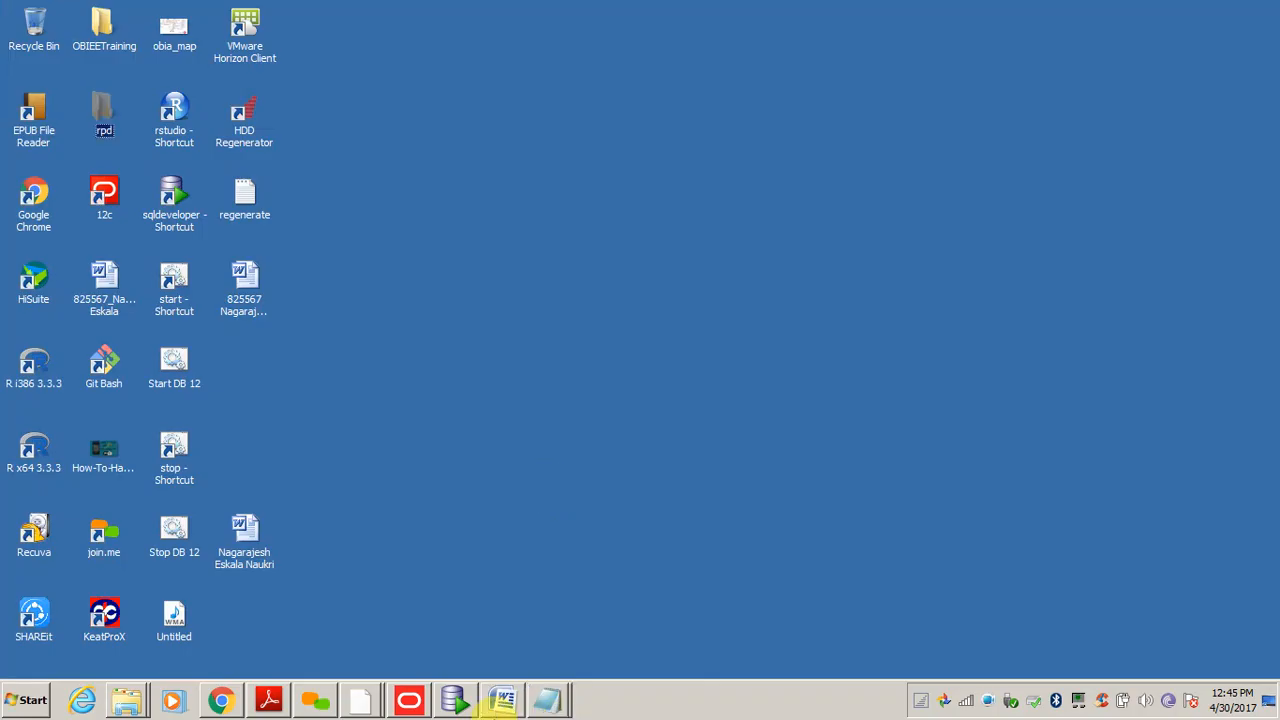
- Append the copied password to the uploadrpd command and run it, answering the RPD Password prompt
left_click(362, 702)
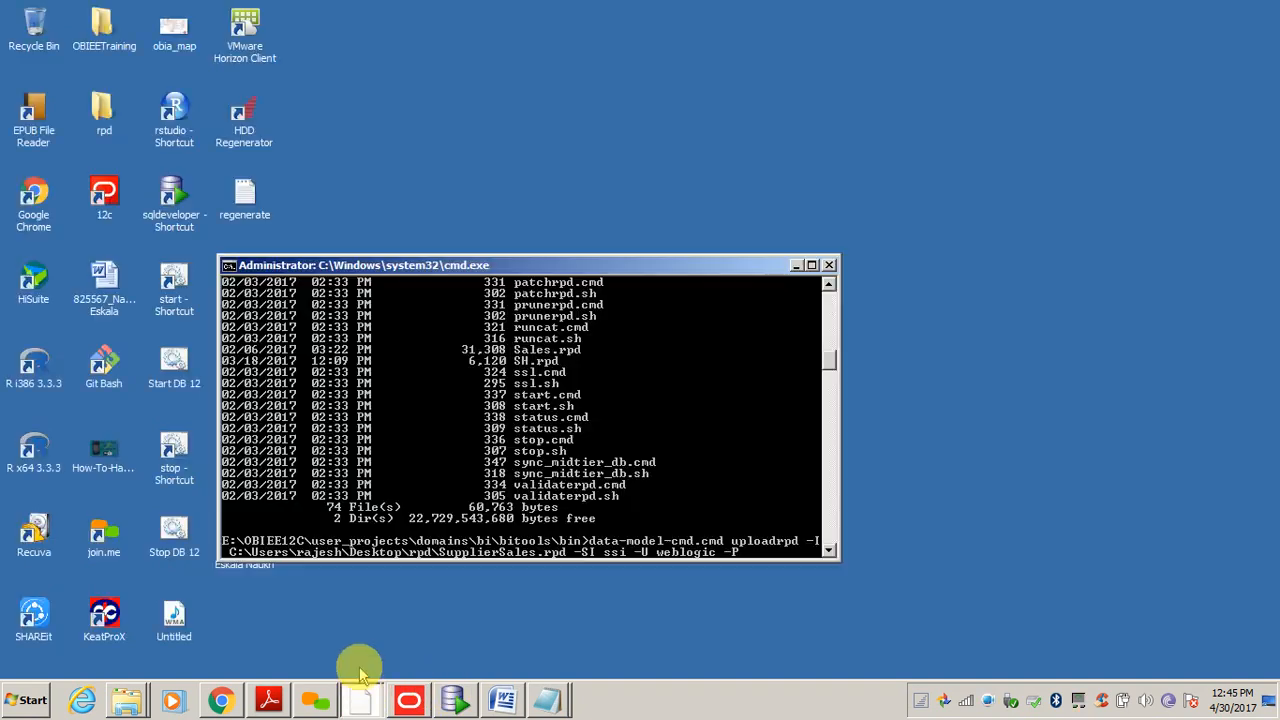
right_click(664, 518)
left_click(688, 553)
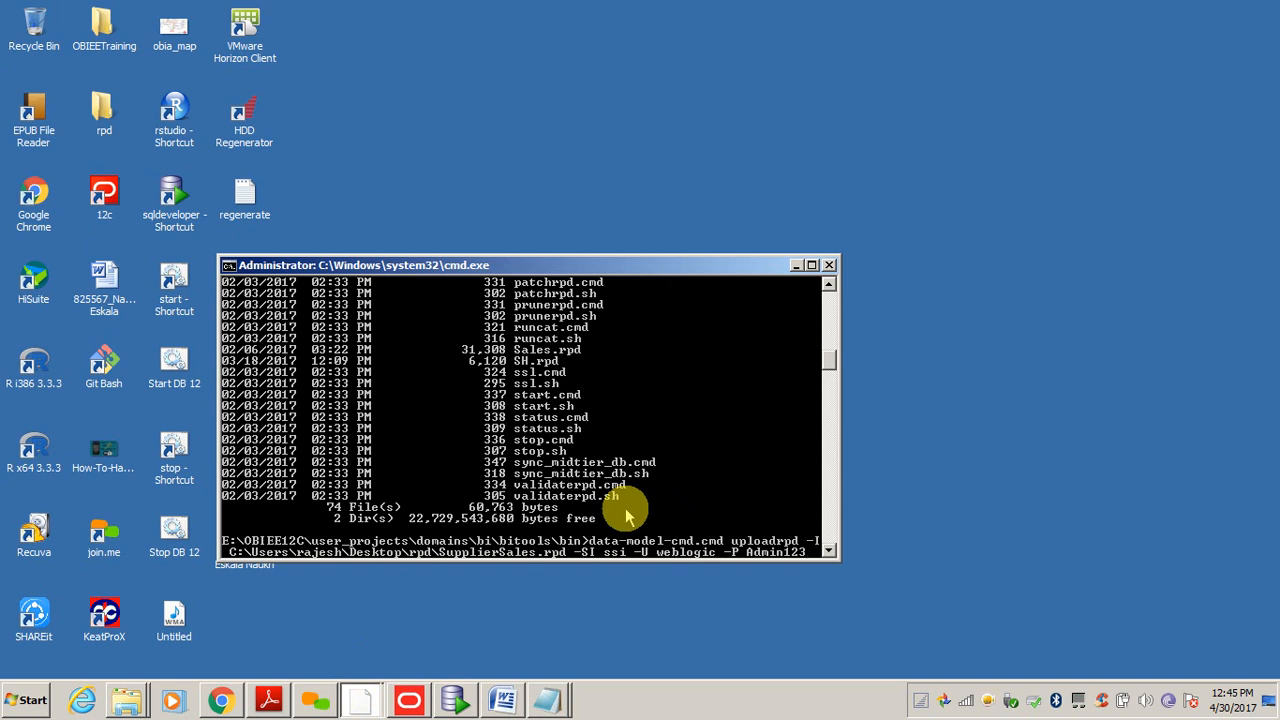
key("Return")
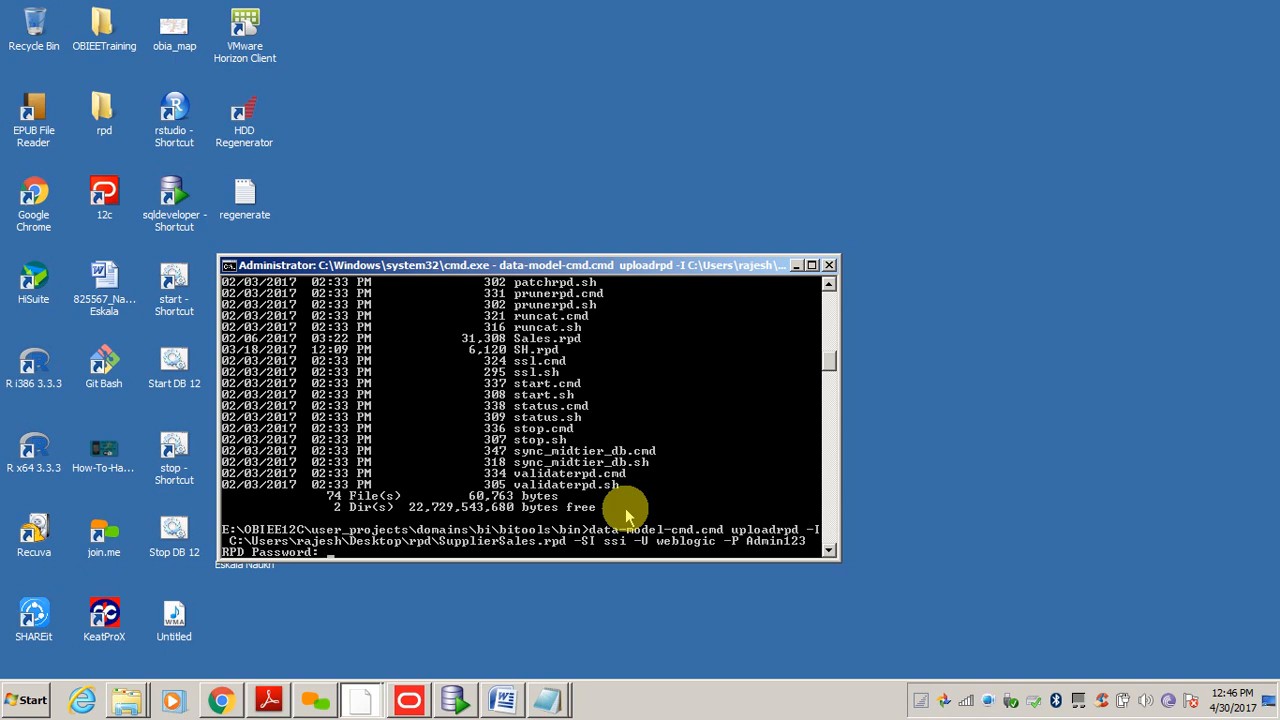
key("Return")
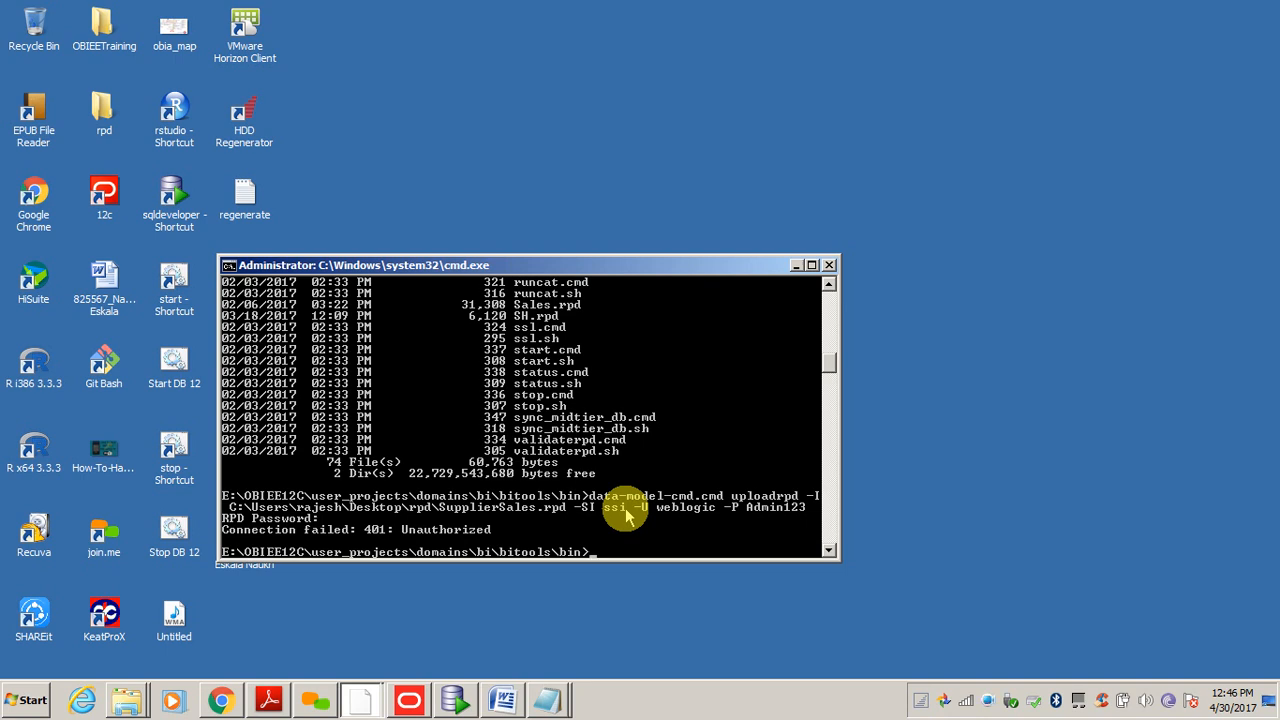
- Copy SupplierSales.rpd from the desktop rpd folder into the bitools bin folder beside SH and Sales
double_click(100, 115)
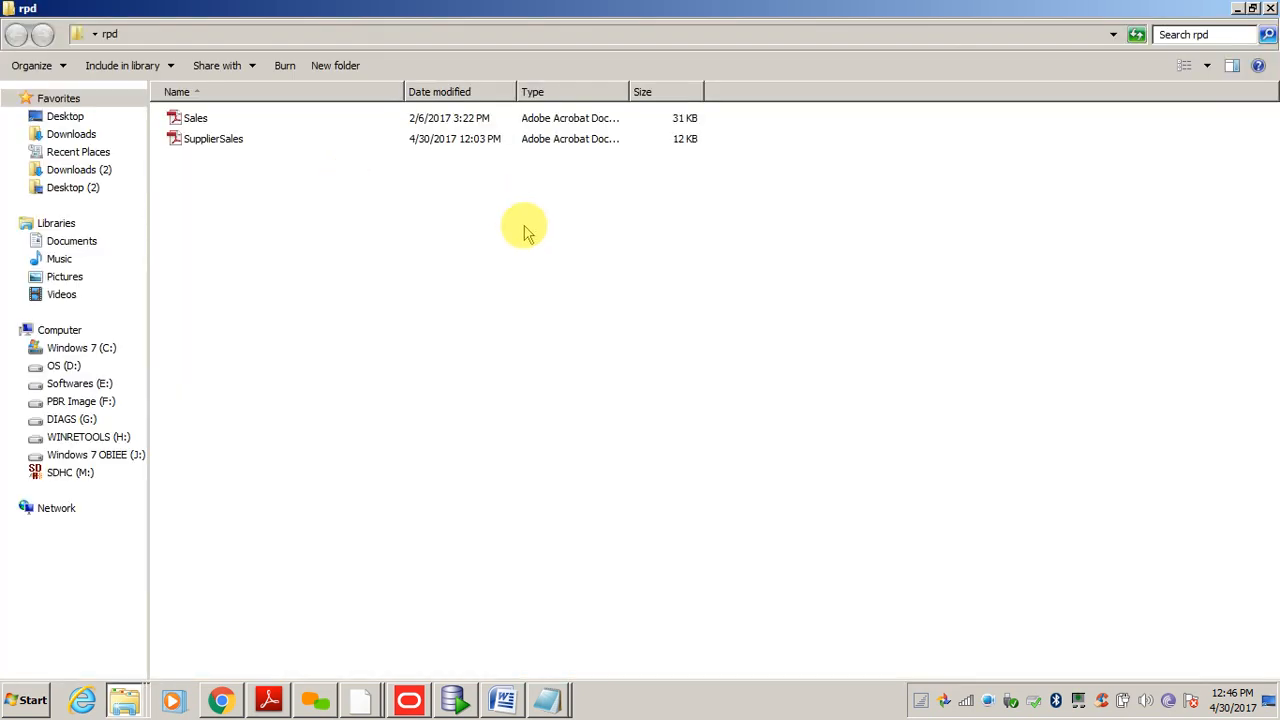
left_click(210, 140)
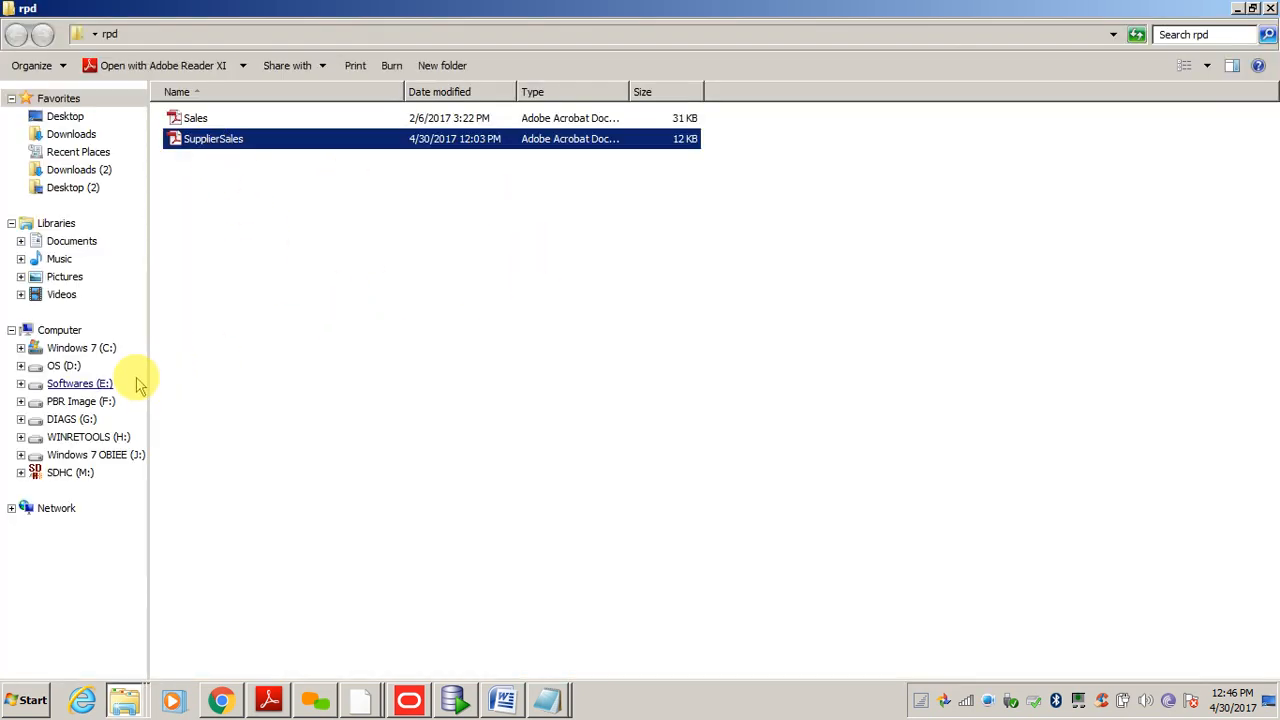
left_click(86, 383)
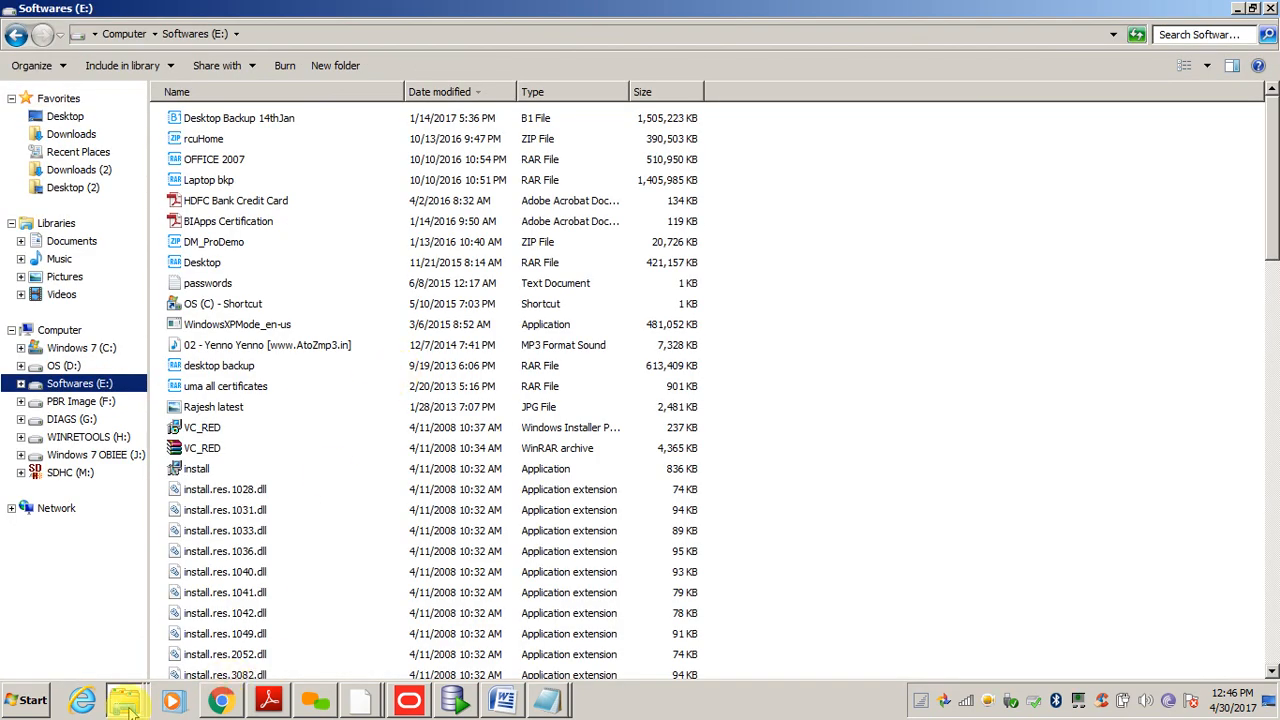
left_click(131, 712)
left_click(125, 621)
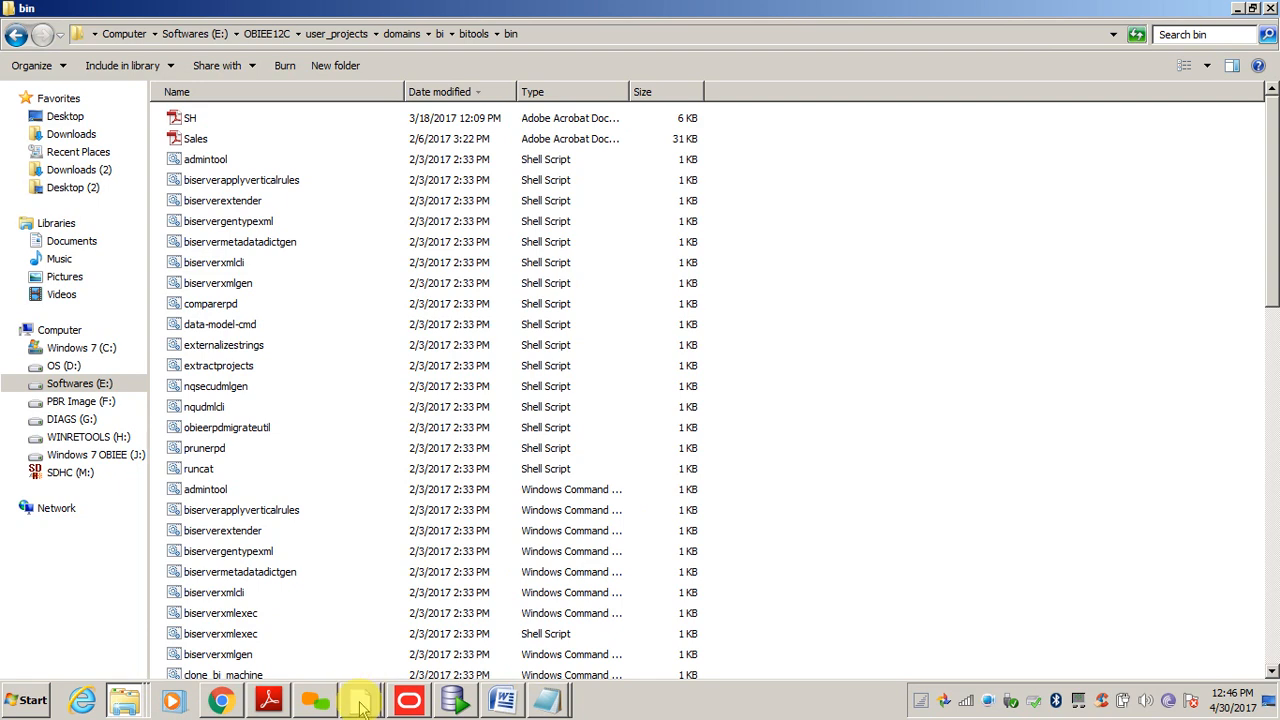
key("ctrl+v")
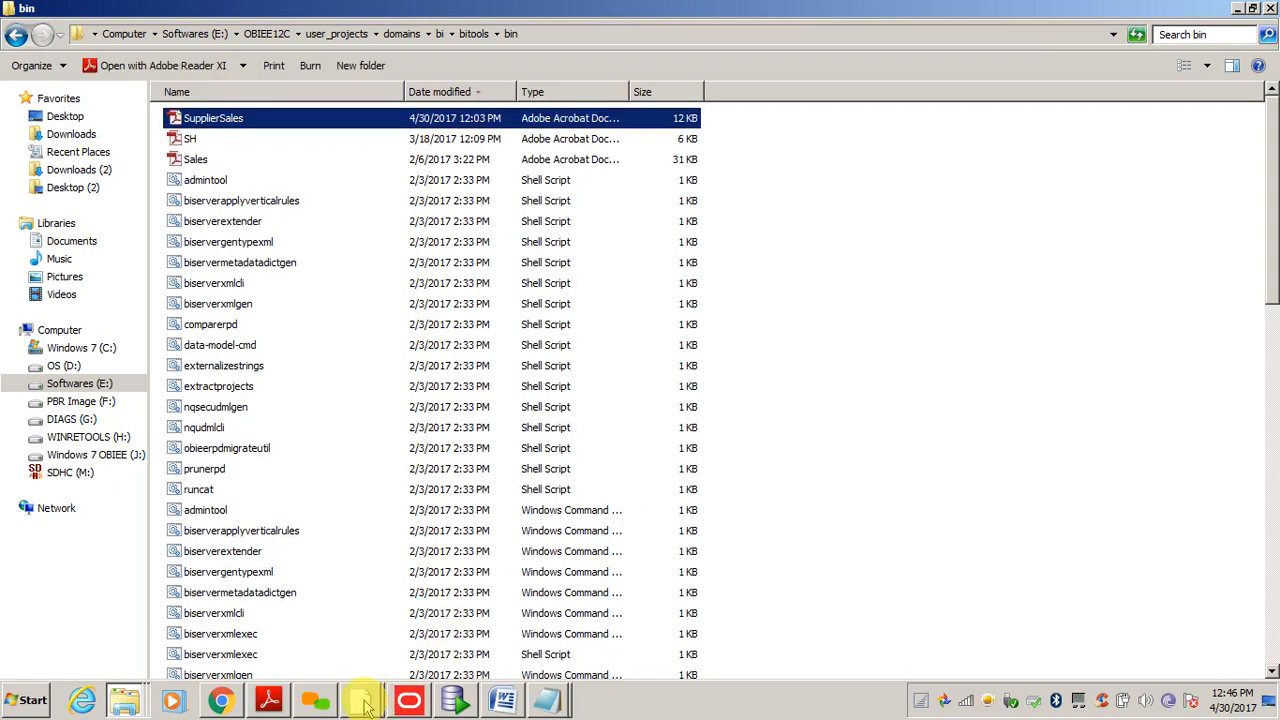
left_click(364, 701)
left_click(356, 659)
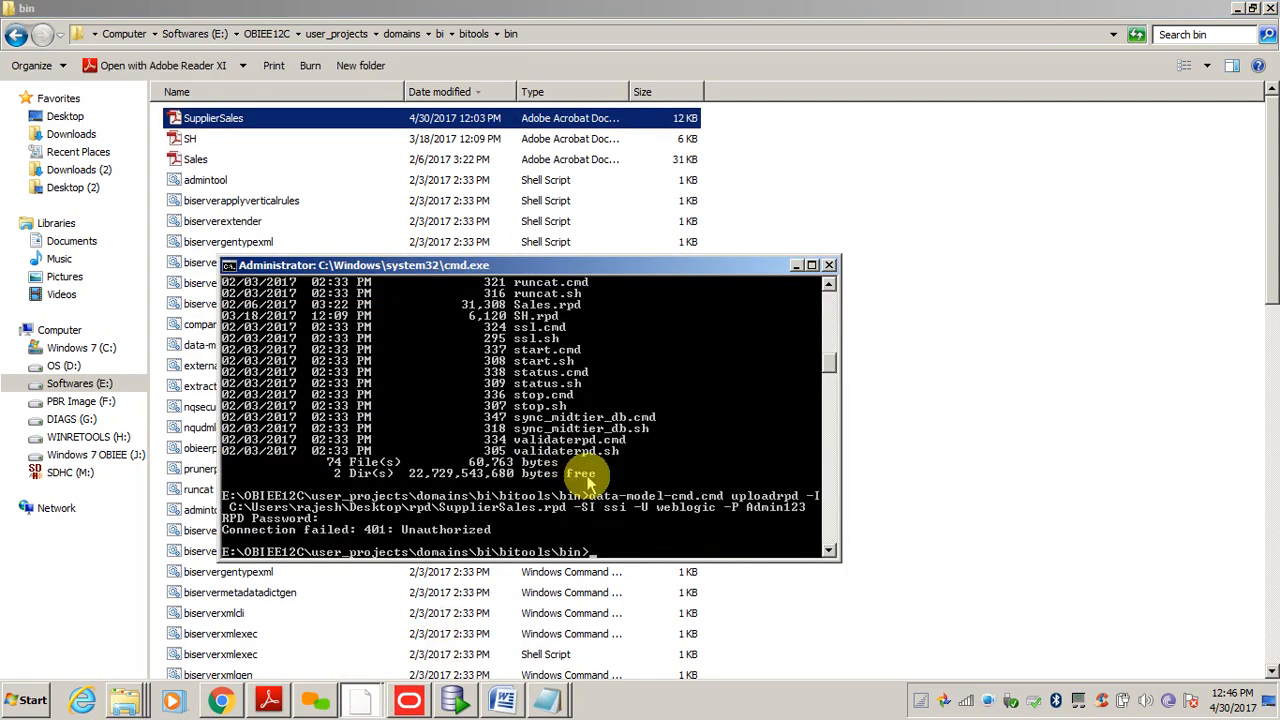
- Rerun the upload using just the local SupplierSales.rpd file name, answering the RPD Password prompt
key("Up")
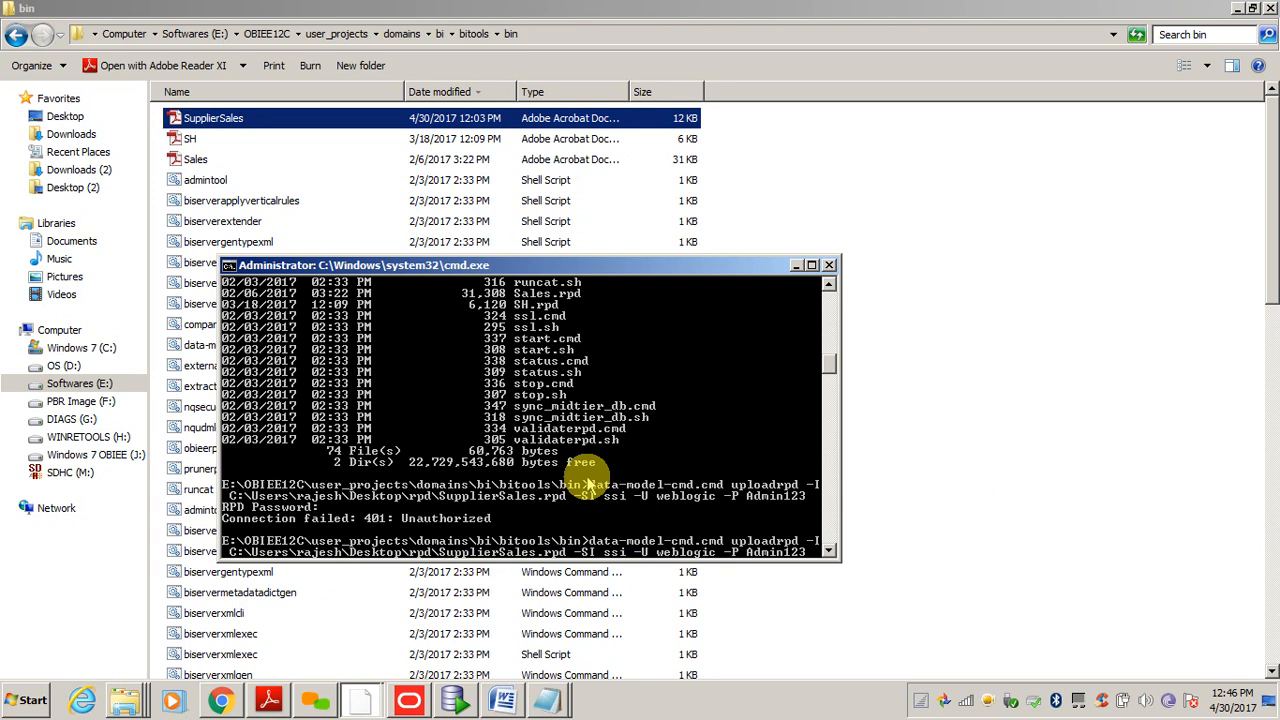
key("BackSpace")
key("BackSpace")
key("BackSpace")
key("BackSpace")
key("BackSpace")
key("BackSpace")
key("BackSpace")
key("BackSpace")
key("BackSpace")
key("BackSpace")
key("BackSpace")
key("BackSpace")
key("BackSpace")
key("BackSpace")
key("BackSpace")
key("BackSpace")
key("BackSpace")
key("BackSpace")
key("BackSpace")
key("BackSpace")
key("BackSpace")
key("BackSpace")
key("BackSpace")
key("BackSpace")
key("BackSpace")
key("BackSpace")
key("BackSpace")
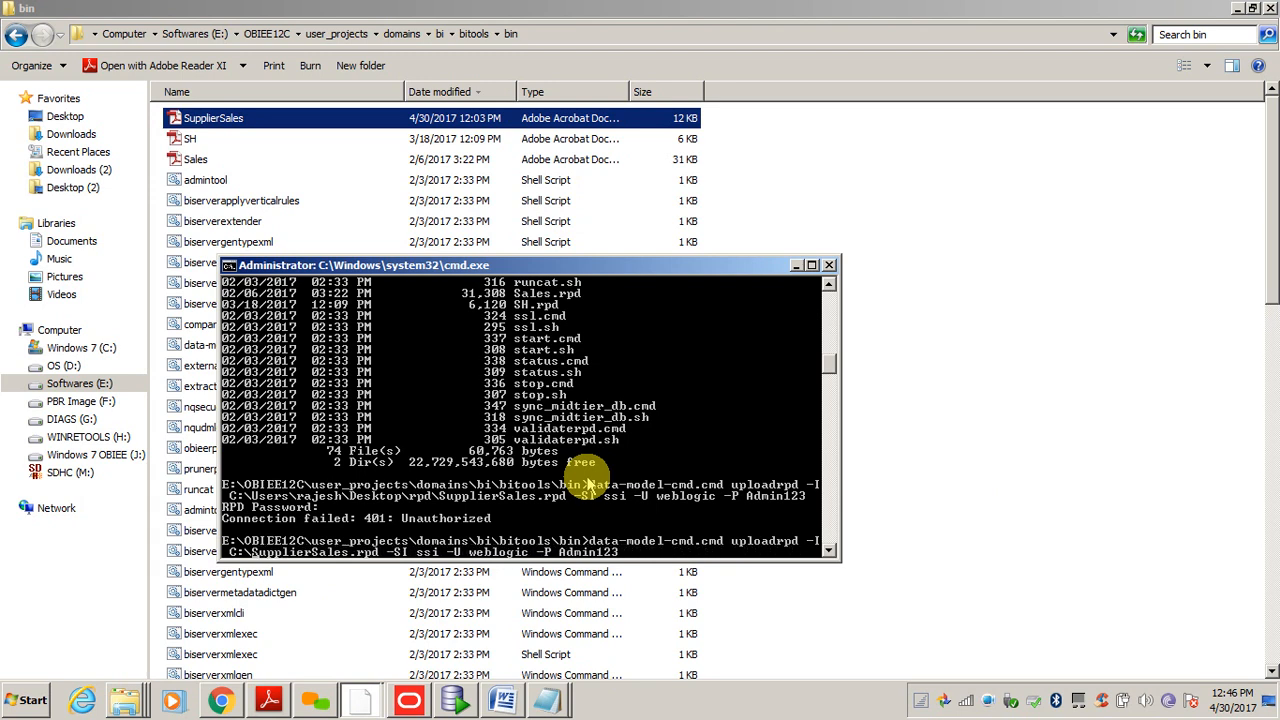
key("BackSpace")
key("BackSpace")
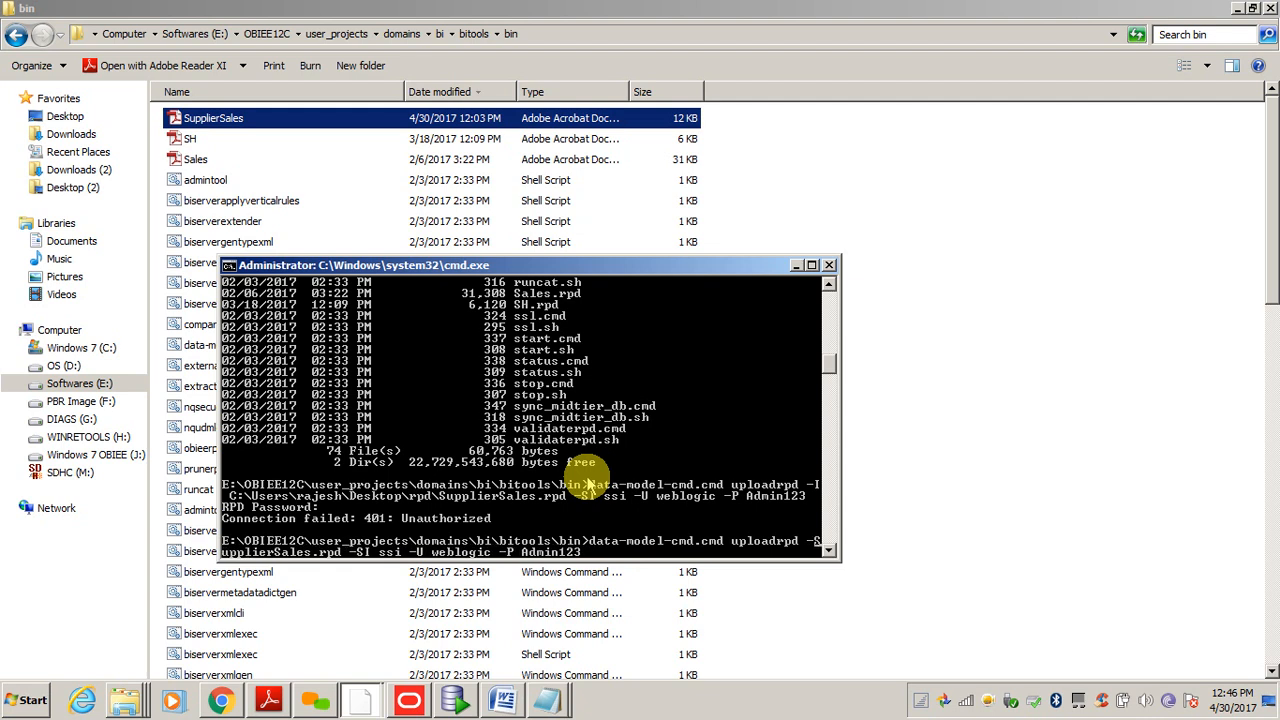
type("I")
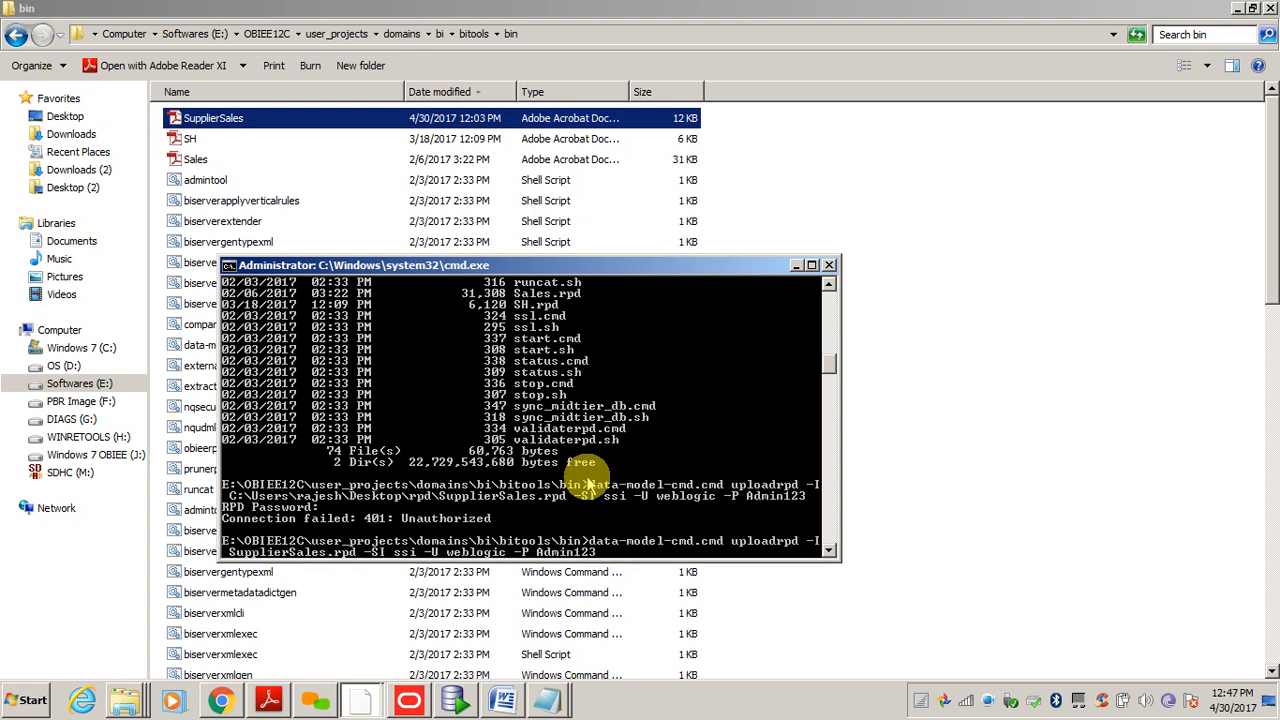
key("Return")
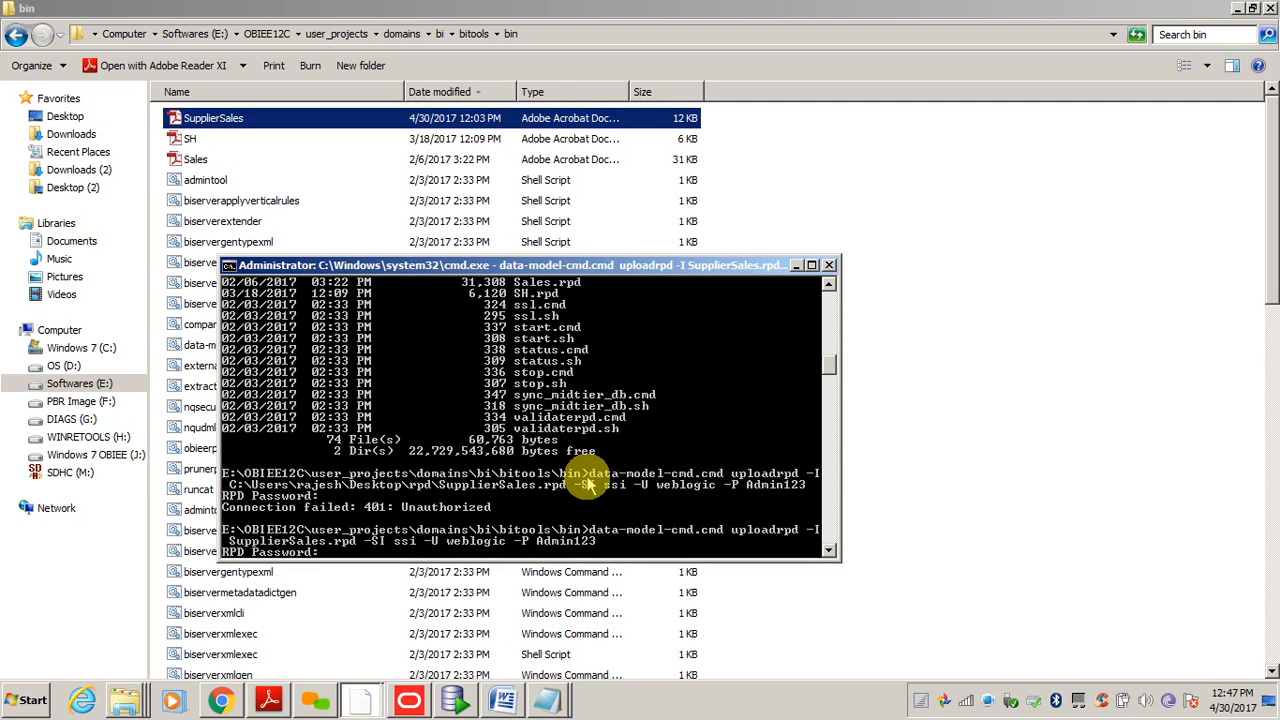
key("Return")
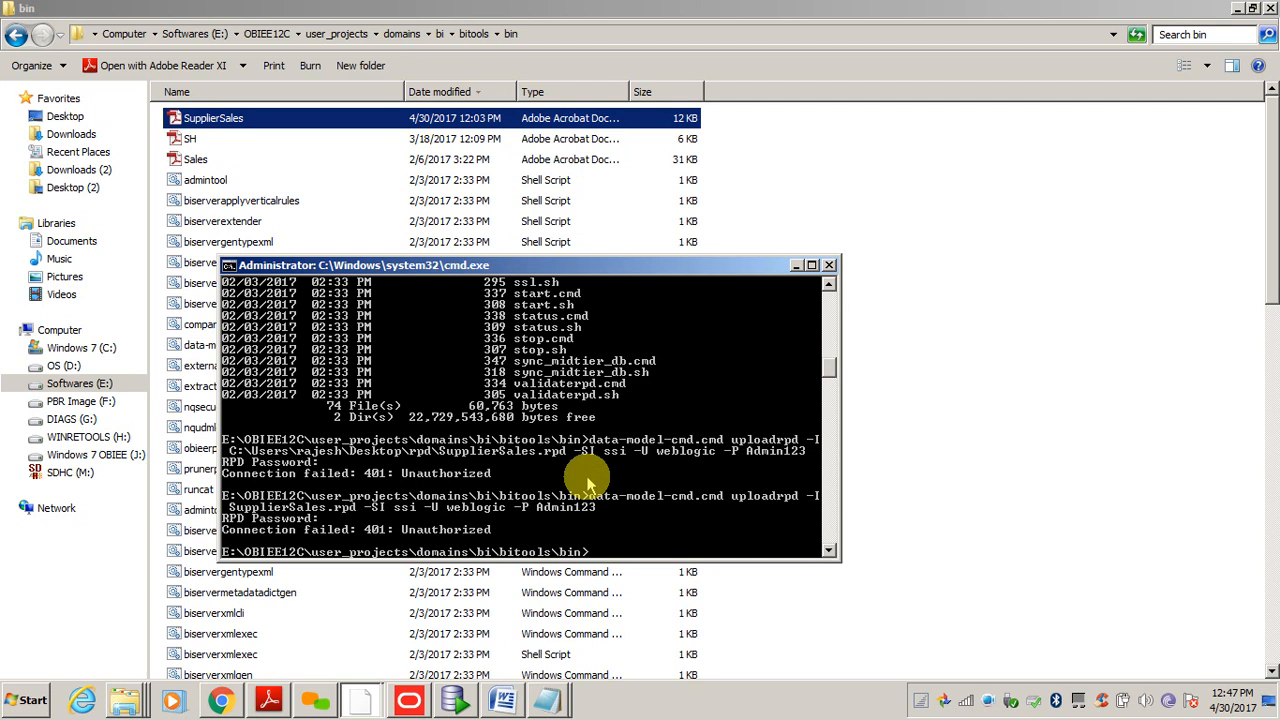
- Retry the upload with a different -P password and answer the RPD Password prompt
key("Up")
key("BackSpace")
key("BackSpace")
key("BackSpace")
key("BackSpace")
key("BackSpace")
key("BackSpace")
key("BackSpace")
key("BackSpace")
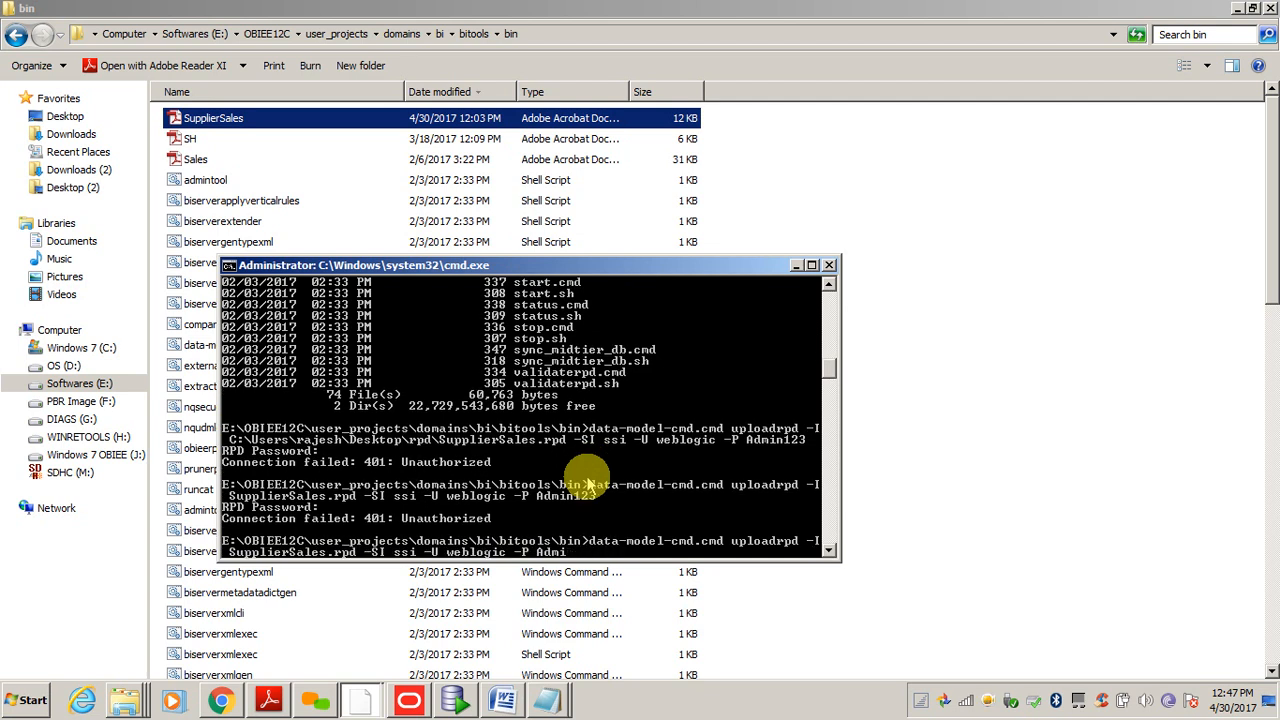
type("weblogic1")
key("Return")
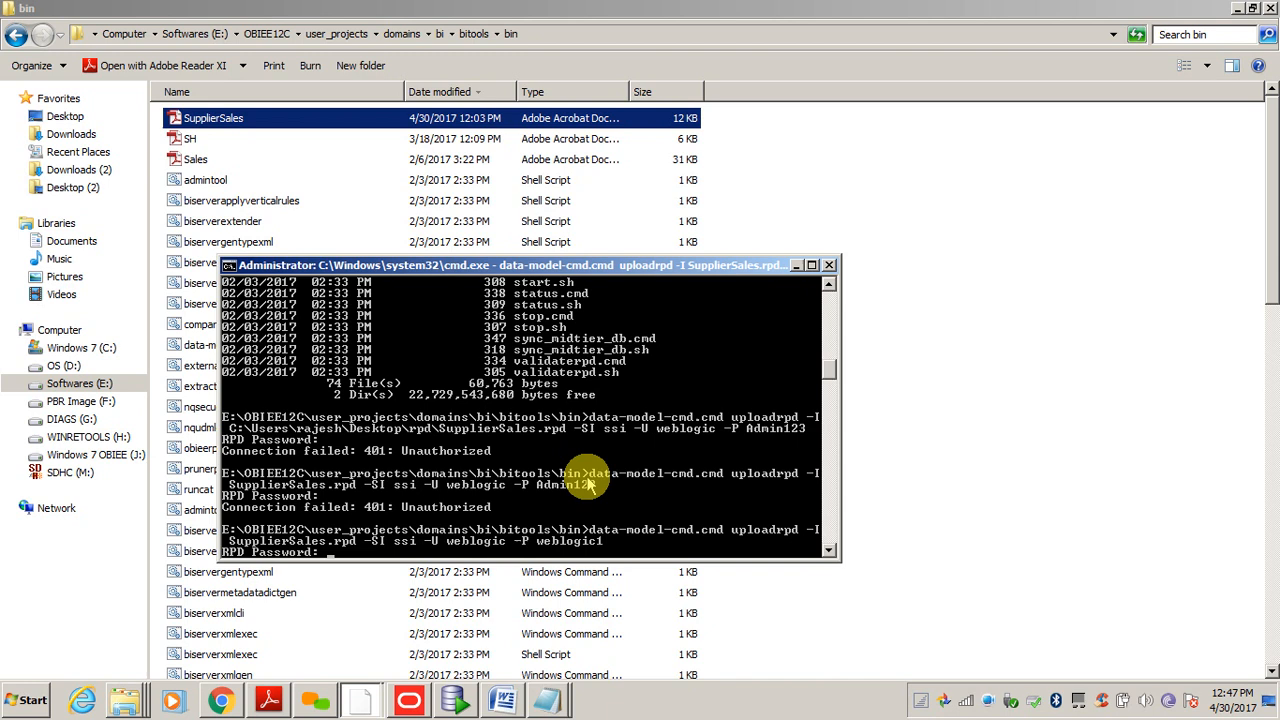
key("Return")
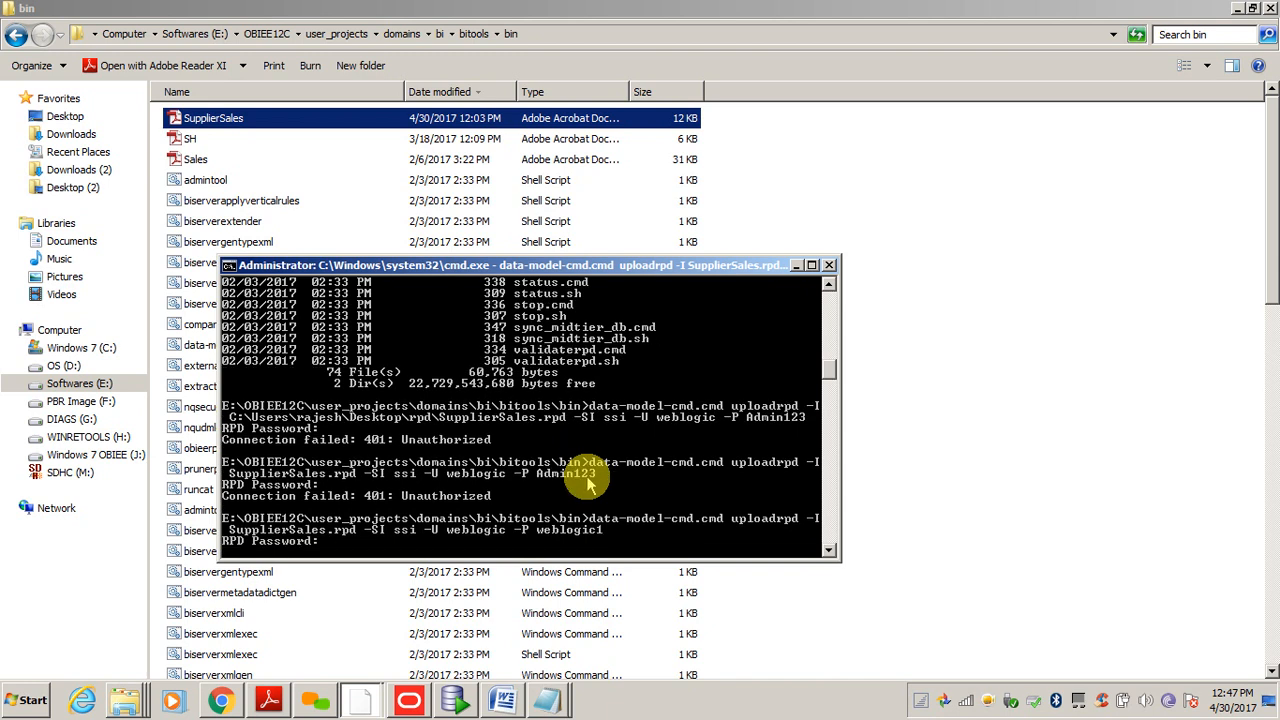
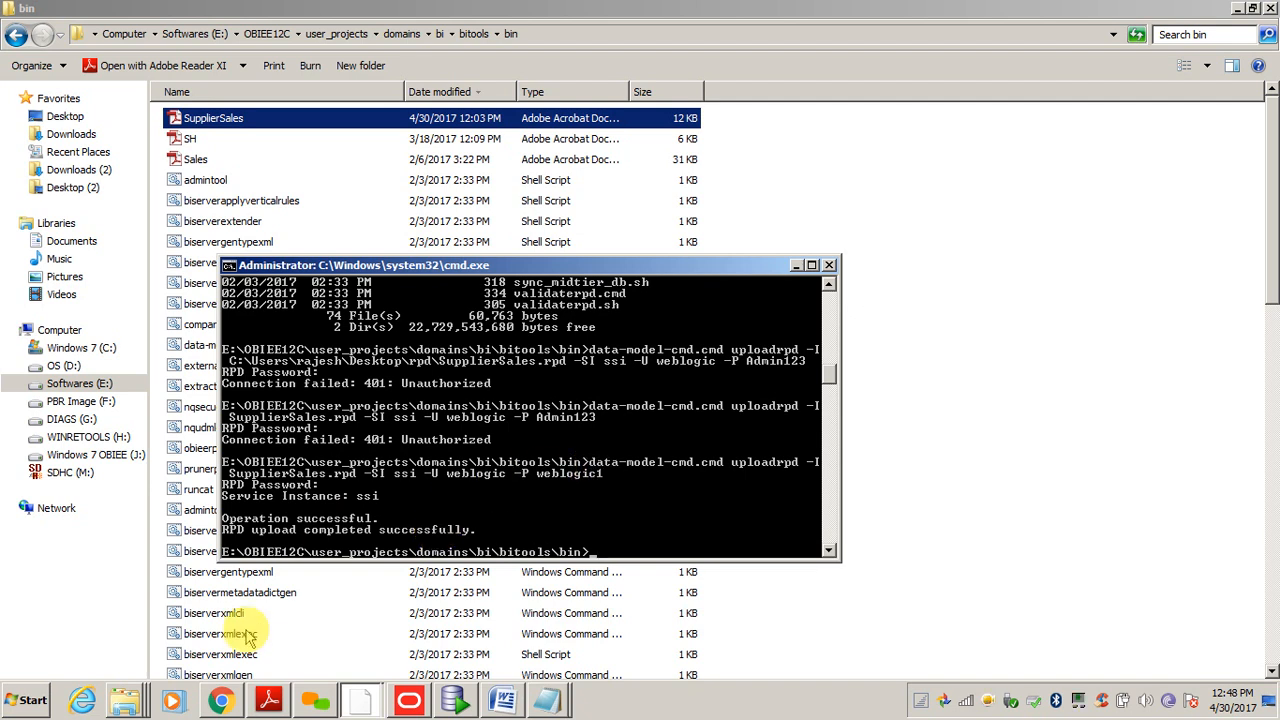
- Open the Oracle Business Intelligence bookmark in a new Chrome tab
left_click(222, 701)
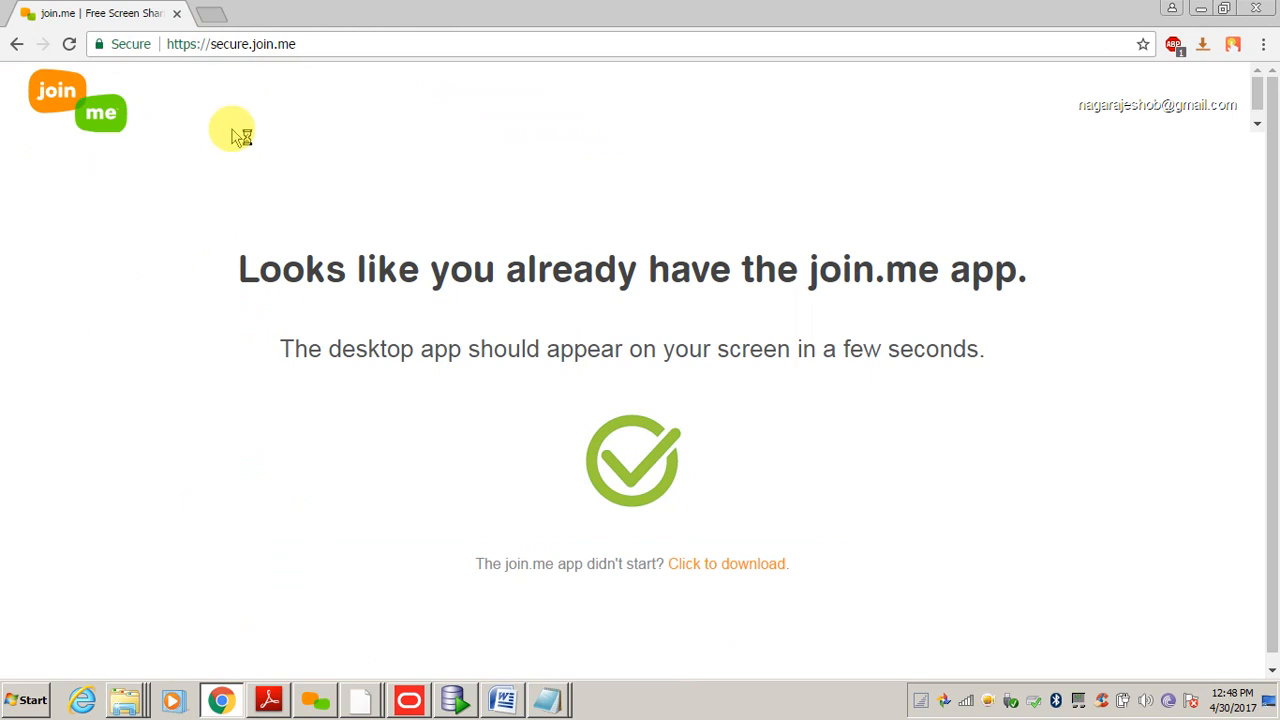
key("ctrl+t")
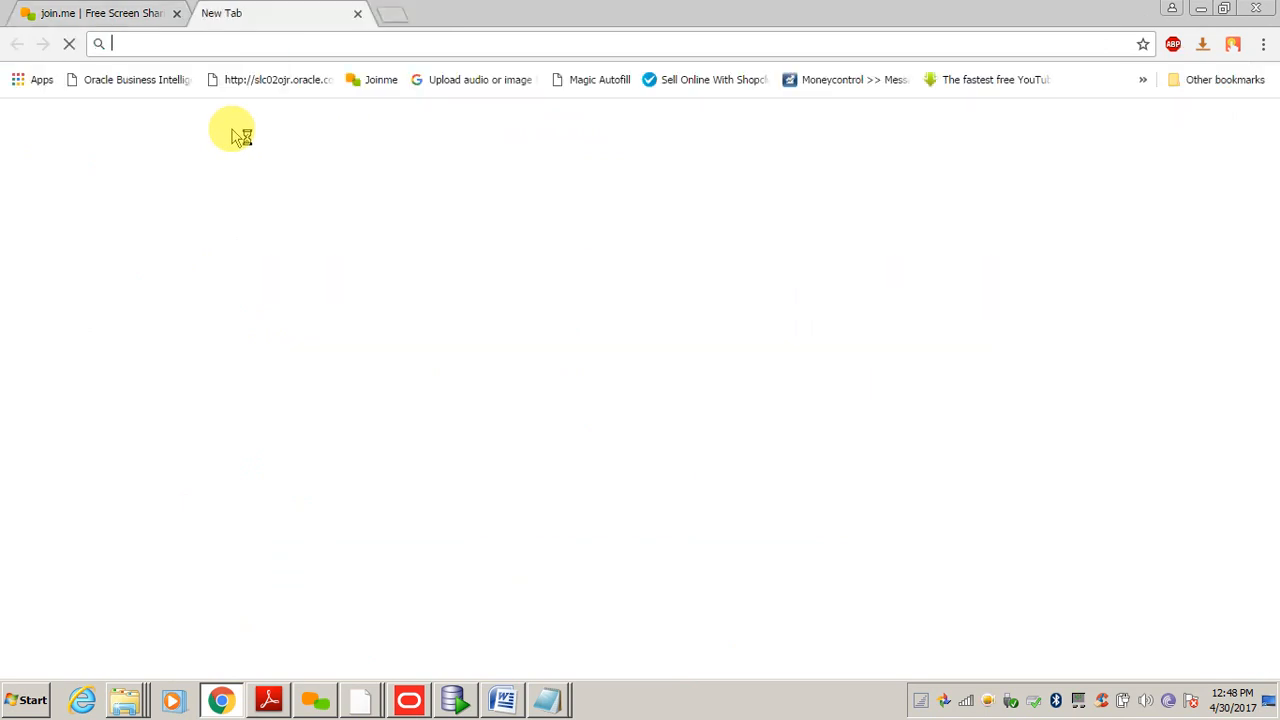
left_click(127, 82)
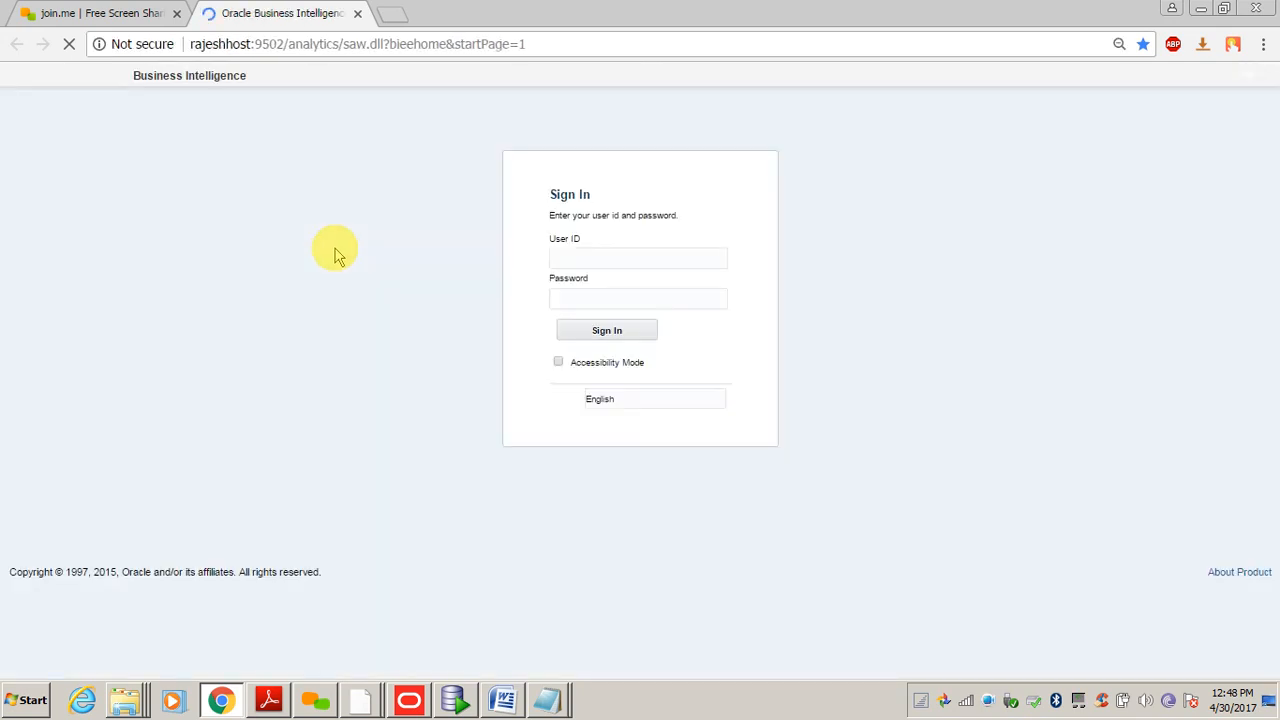
- Sign in to Oracle BI as admin using the saved credentials
left_click(607, 339)
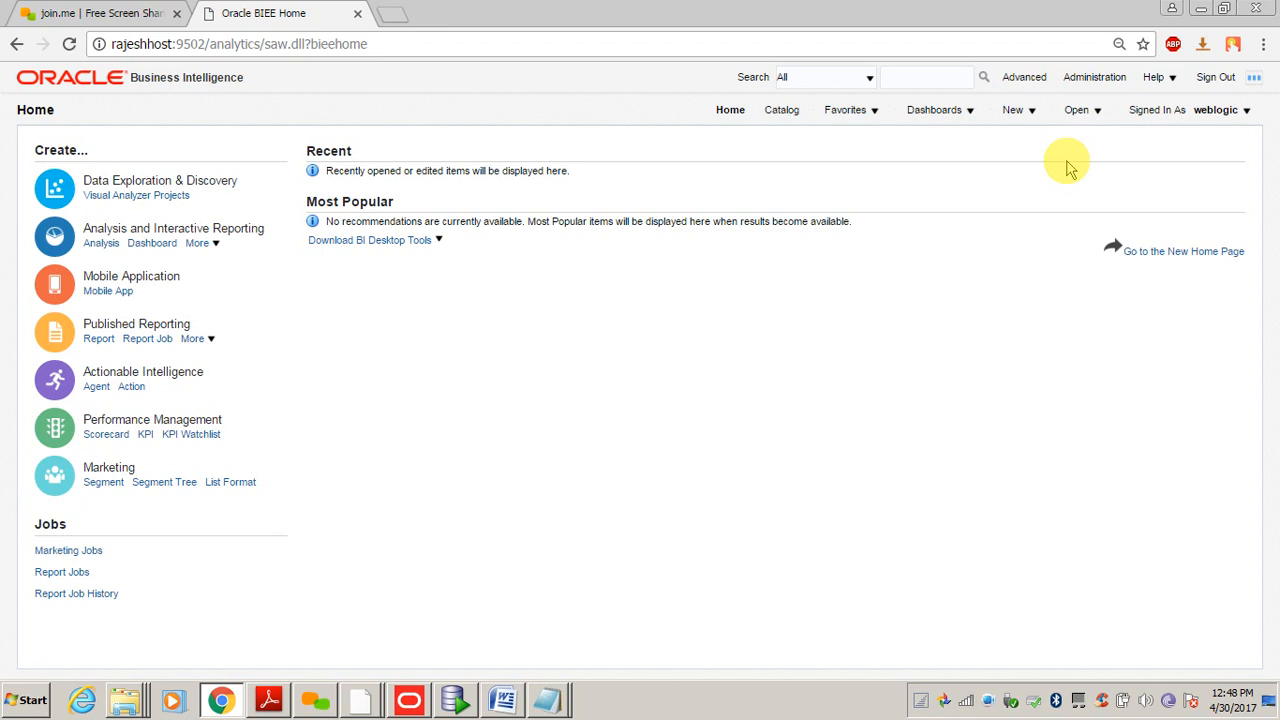
left_click(1014, 110)
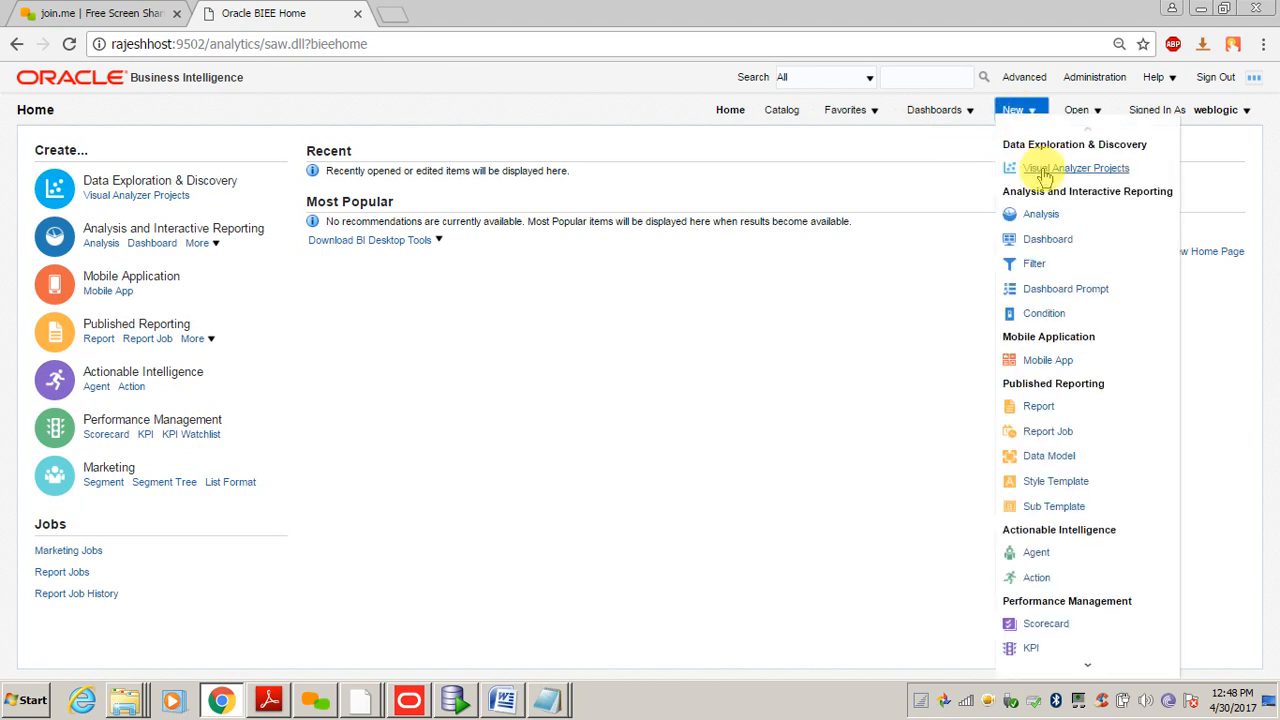
- Start a new analysis on the Supplier Sales subject area and expand Dim - Customer
left_click(1033, 214)
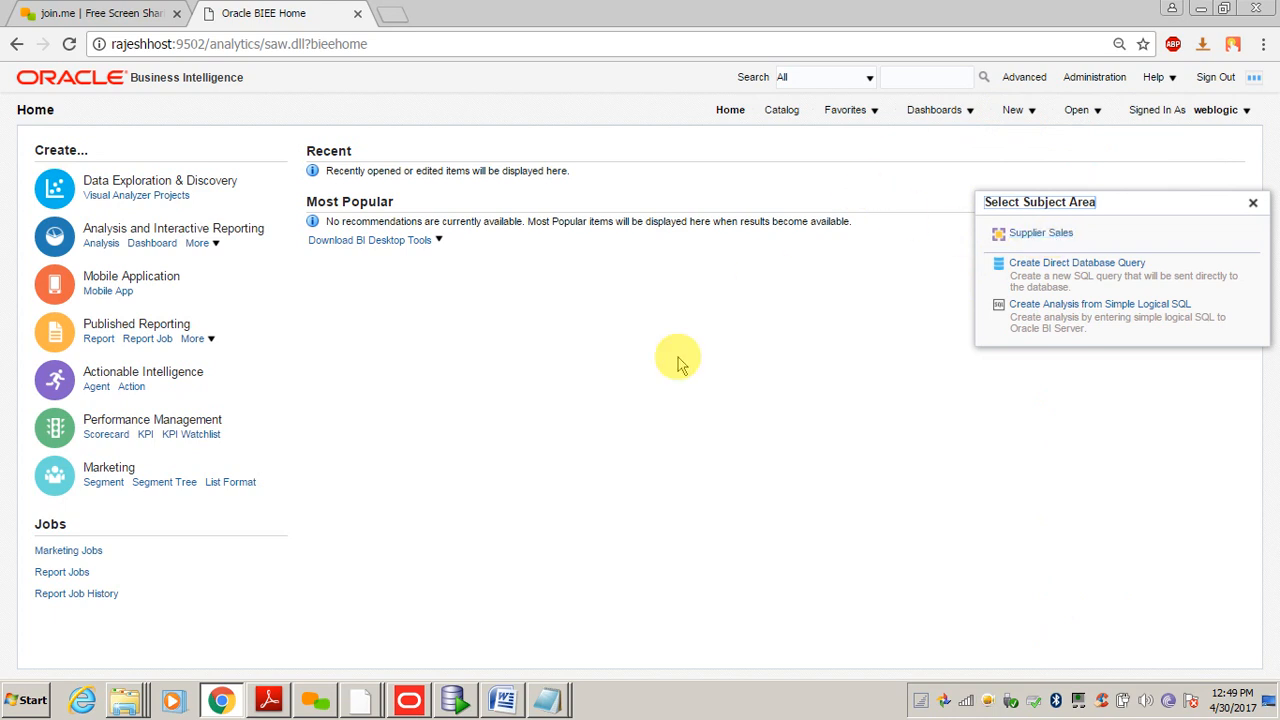
left_click(408, 703)
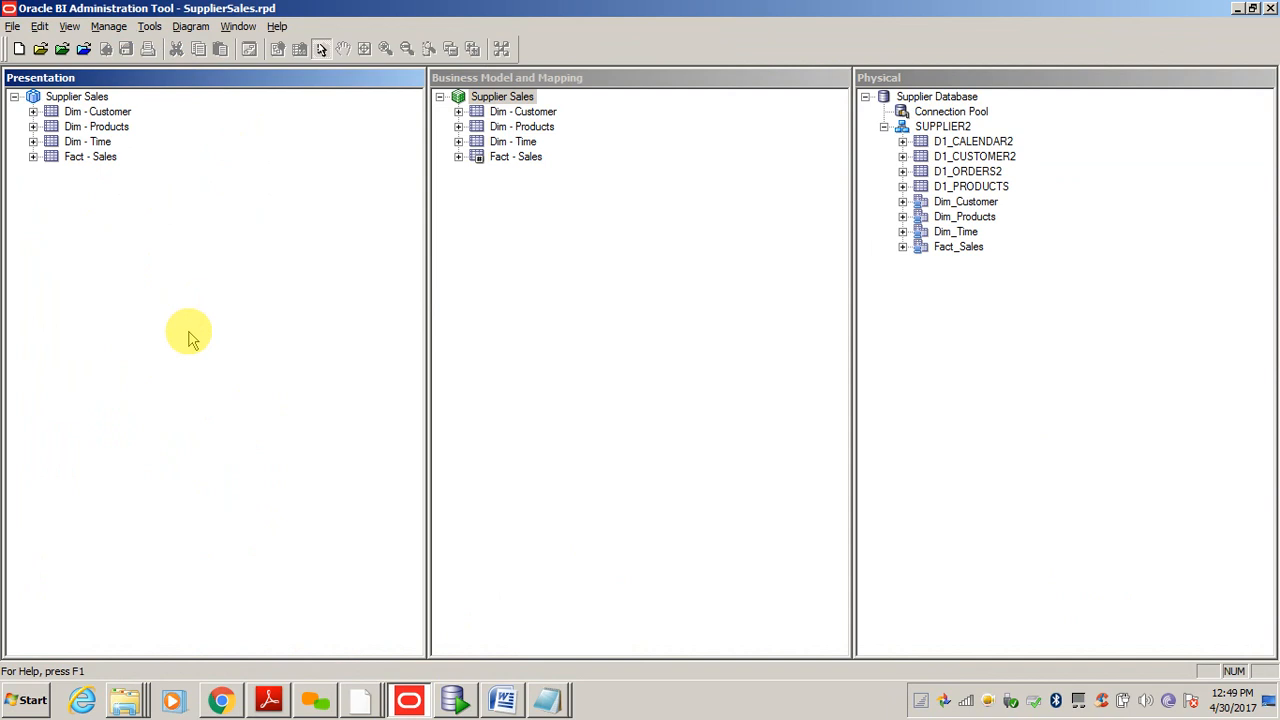
key("alt+Tab")
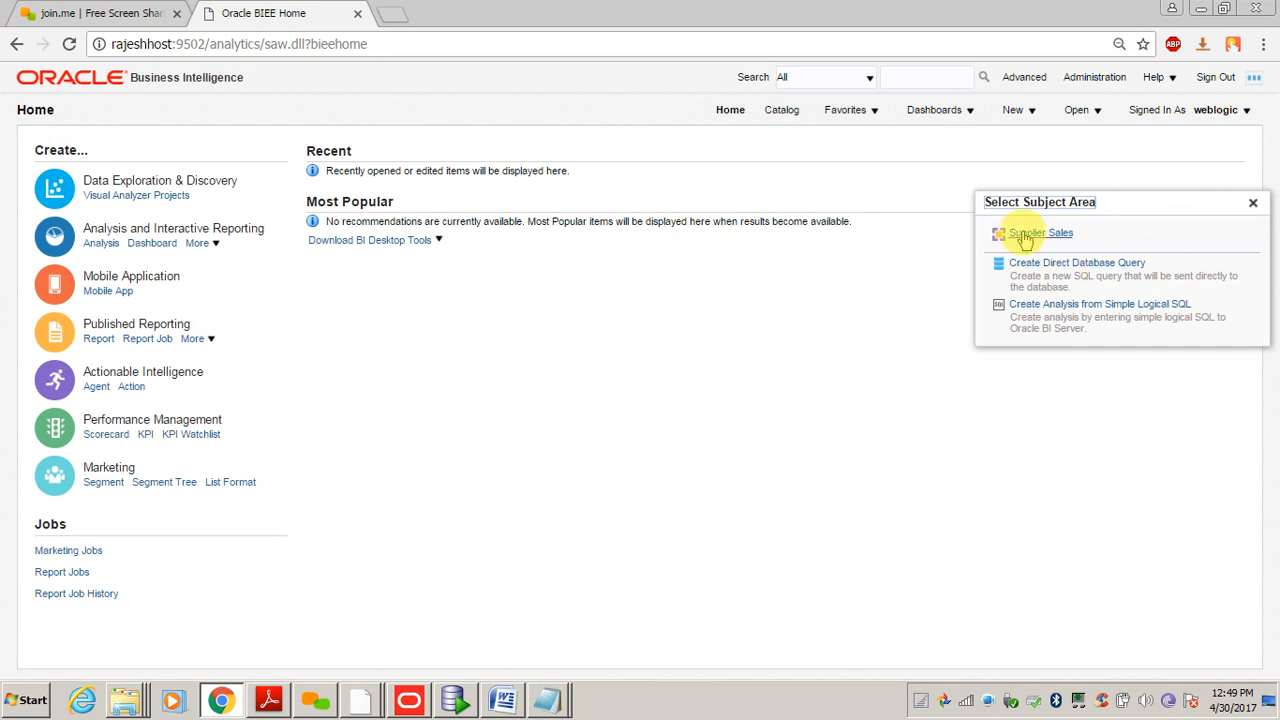
left_click(1020, 110)
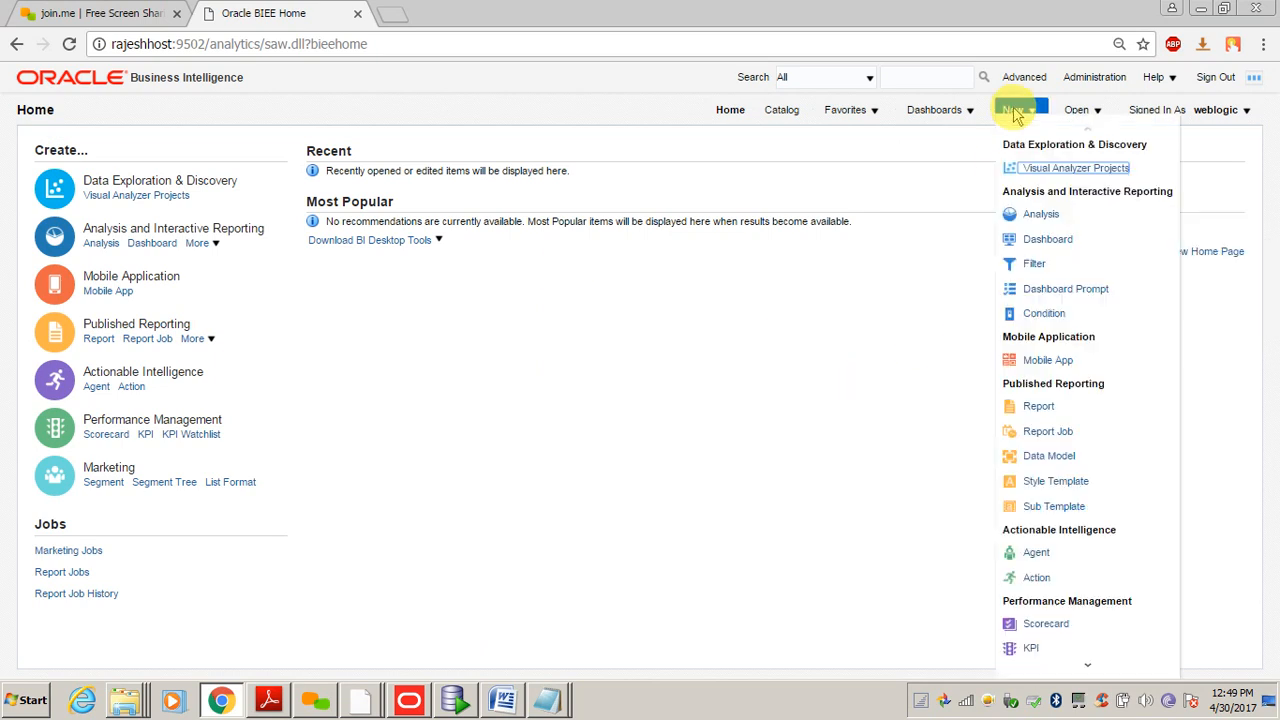
left_click(1024, 114)
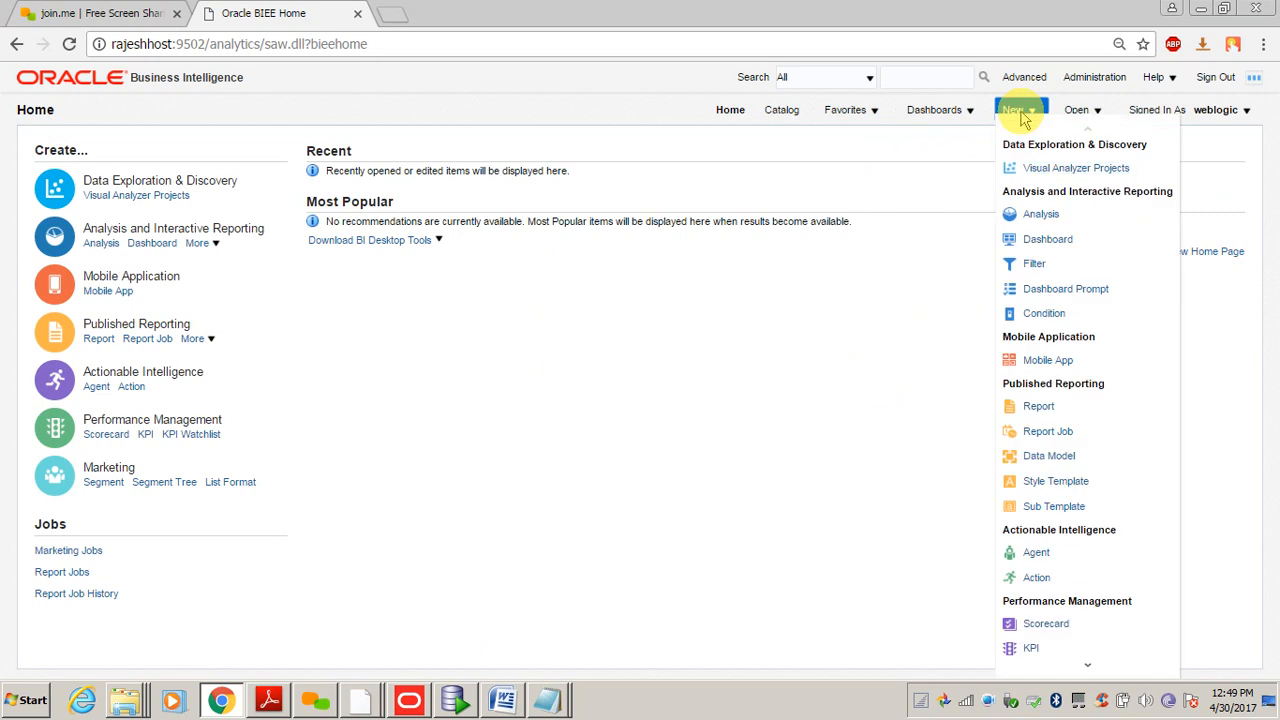
left_click(1038, 216)
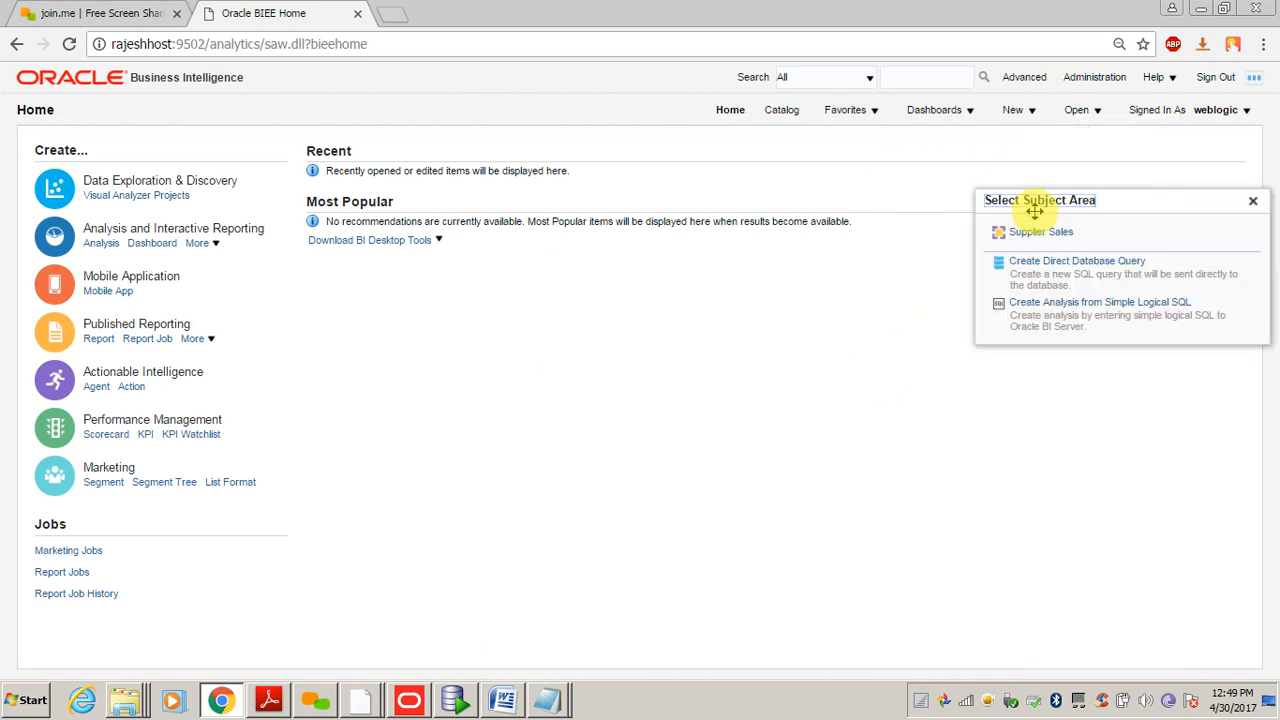
left_click(1035, 233)
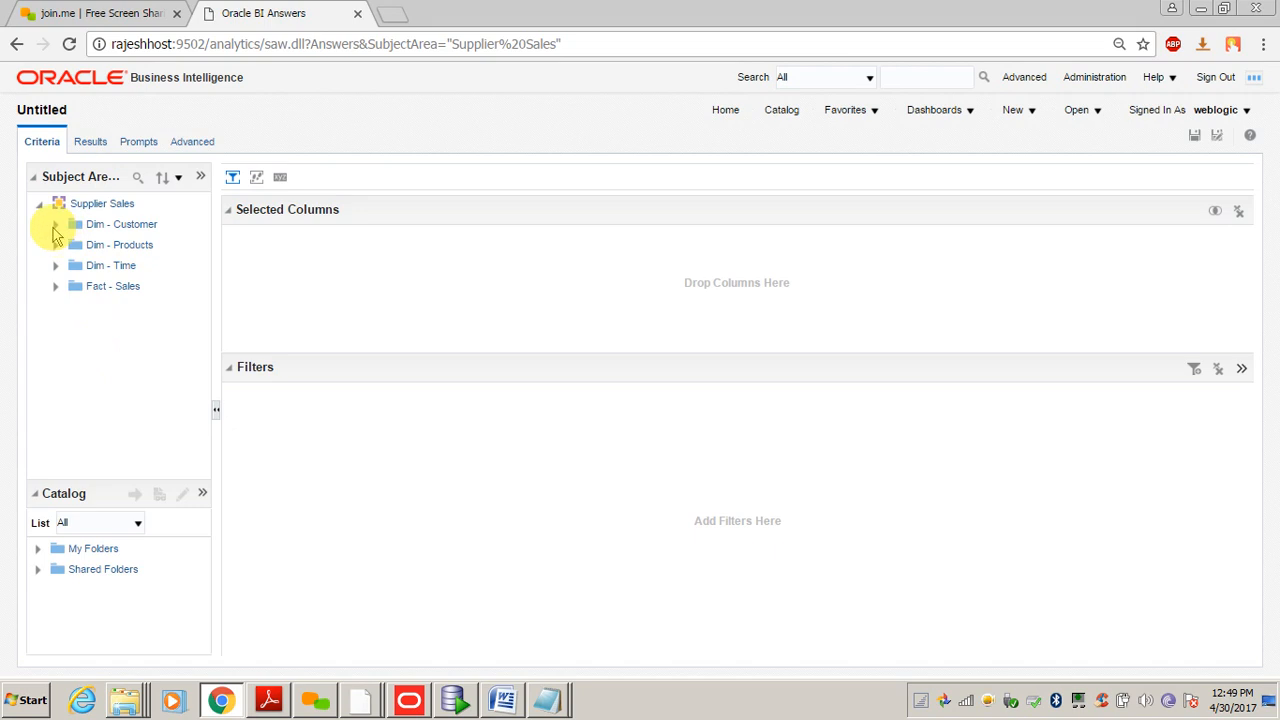
left_click(55, 225)
- Add the customer Name column from Dim - Customer to the analysis
left_click(55, 225)
left_click(56, 225)
left_click(55, 225)
left_click(56, 225)
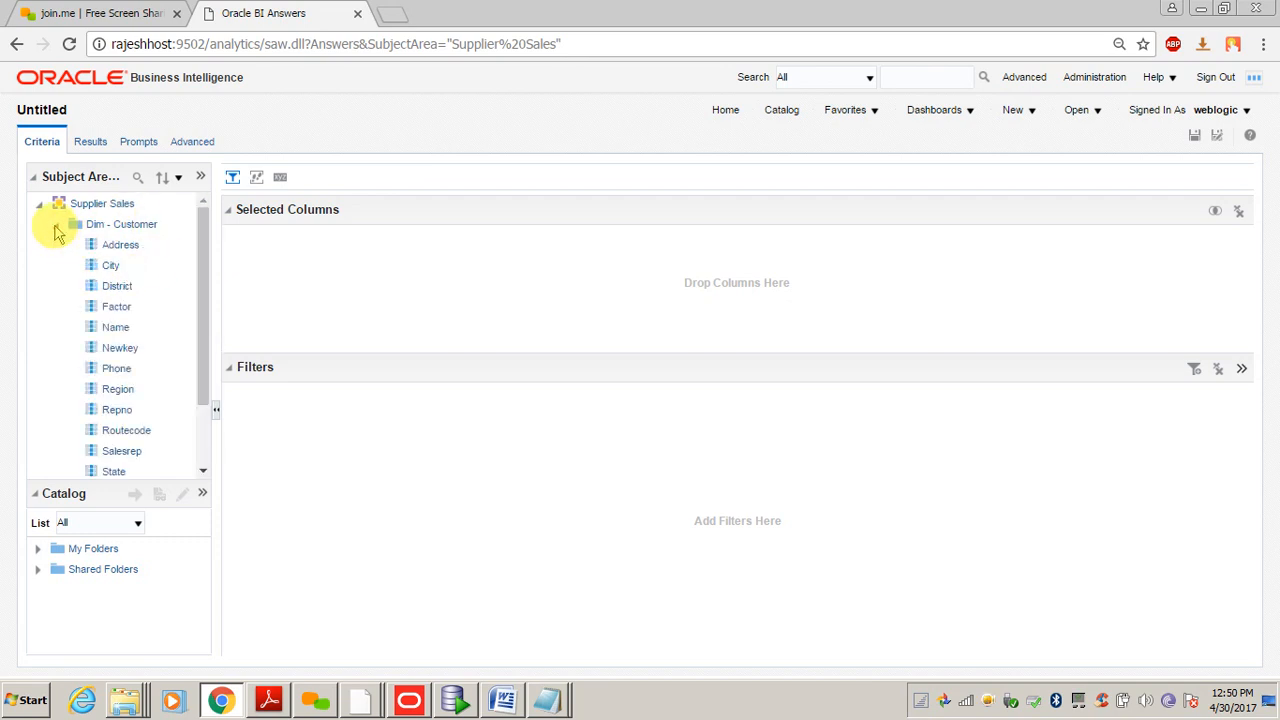
left_click(116, 328)
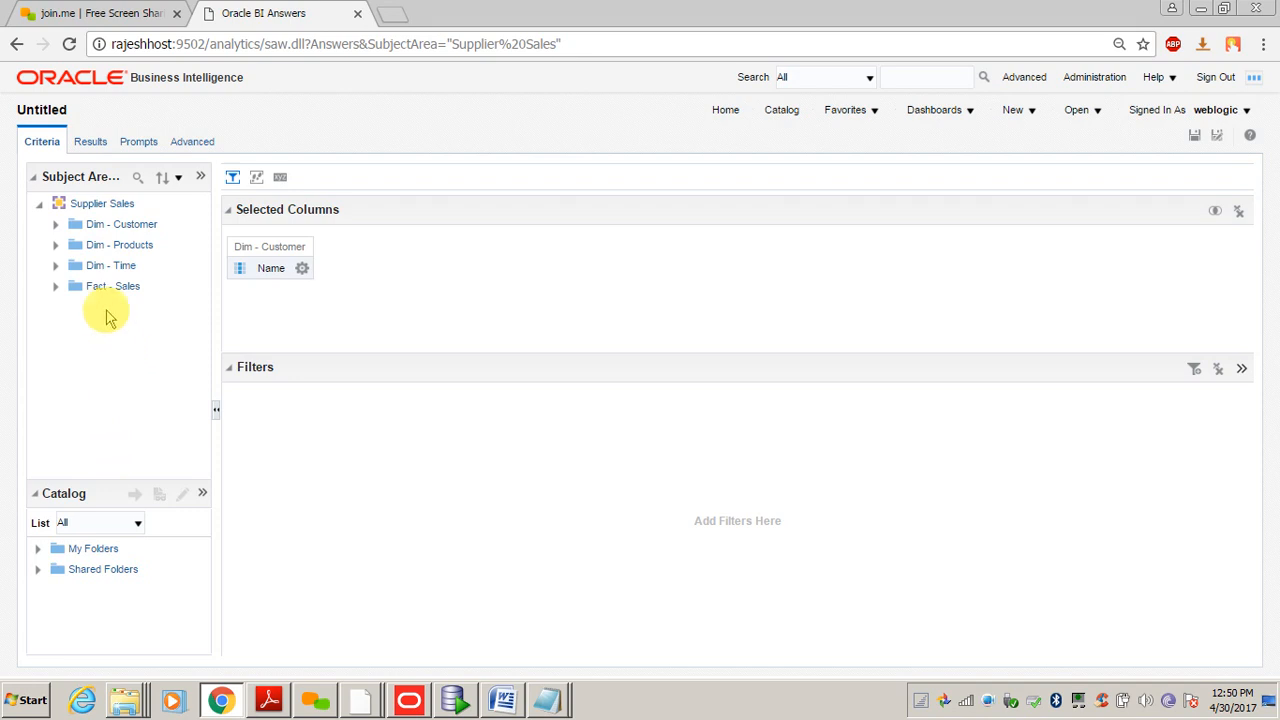
- Add Fact - Sales Amount to the analysis and view the results table
left_click(55, 226)
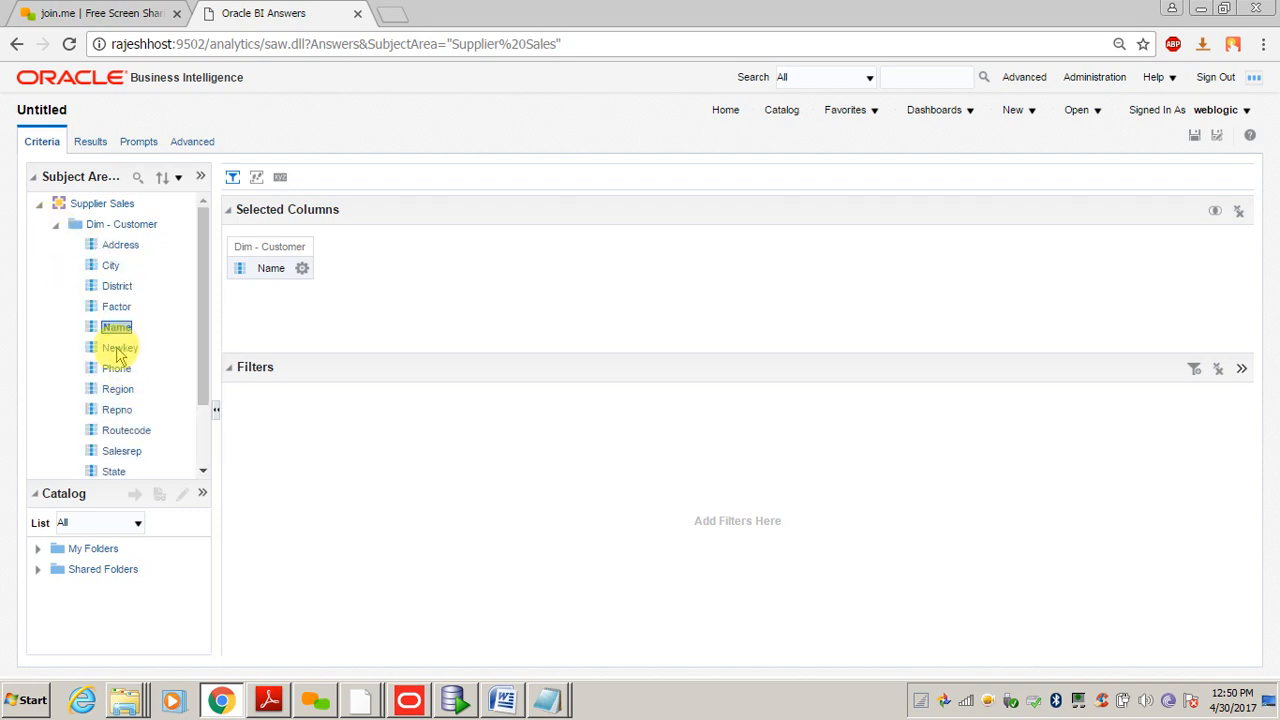
left_click(55, 228)
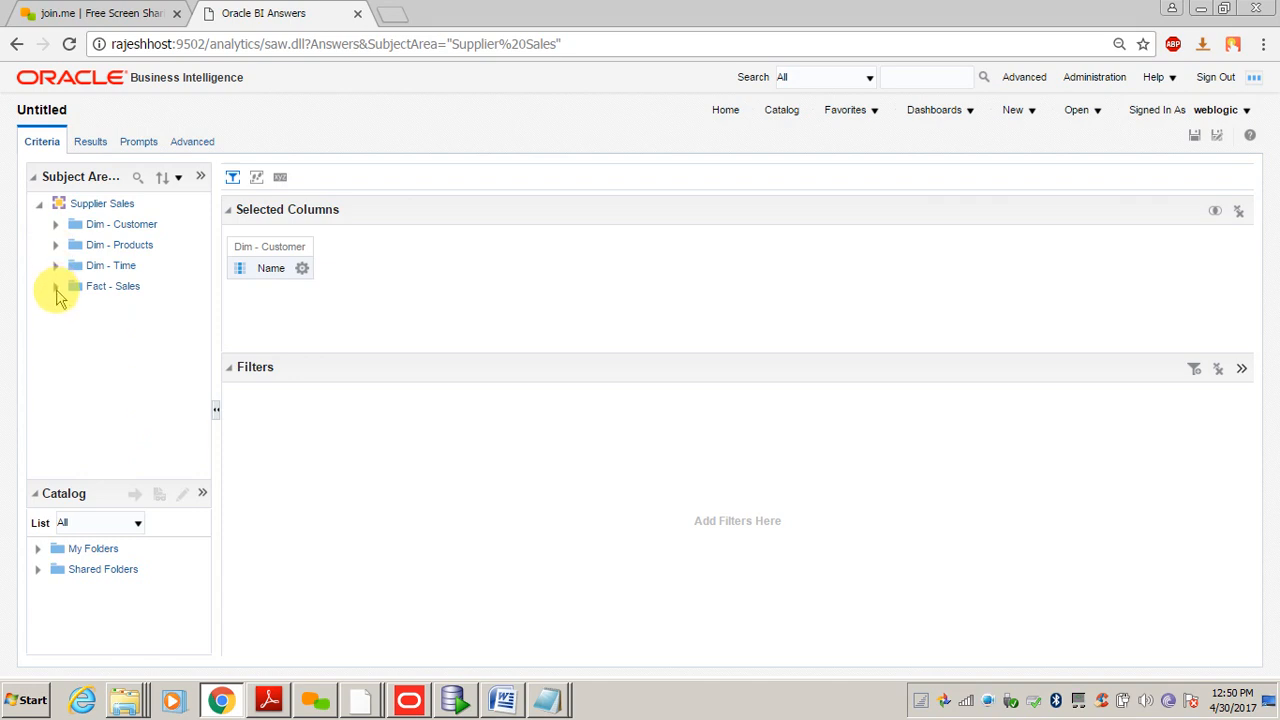
left_click(56, 287)
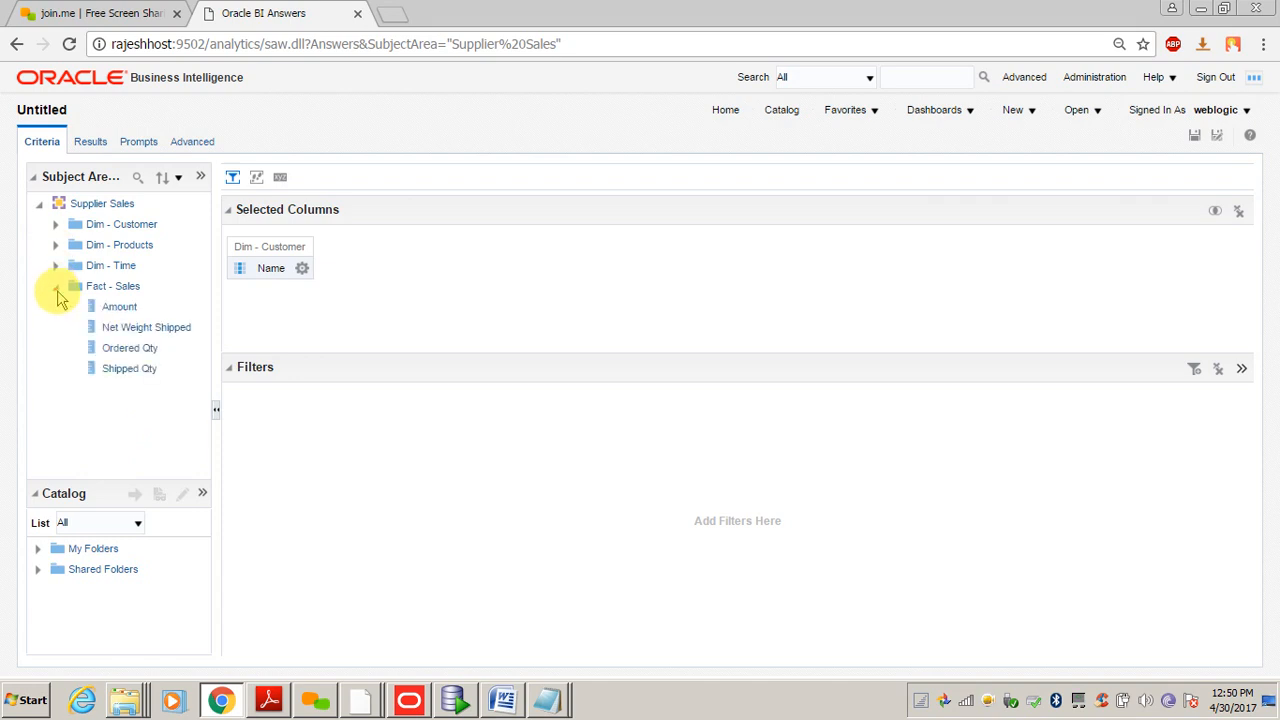
double_click(120, 308)
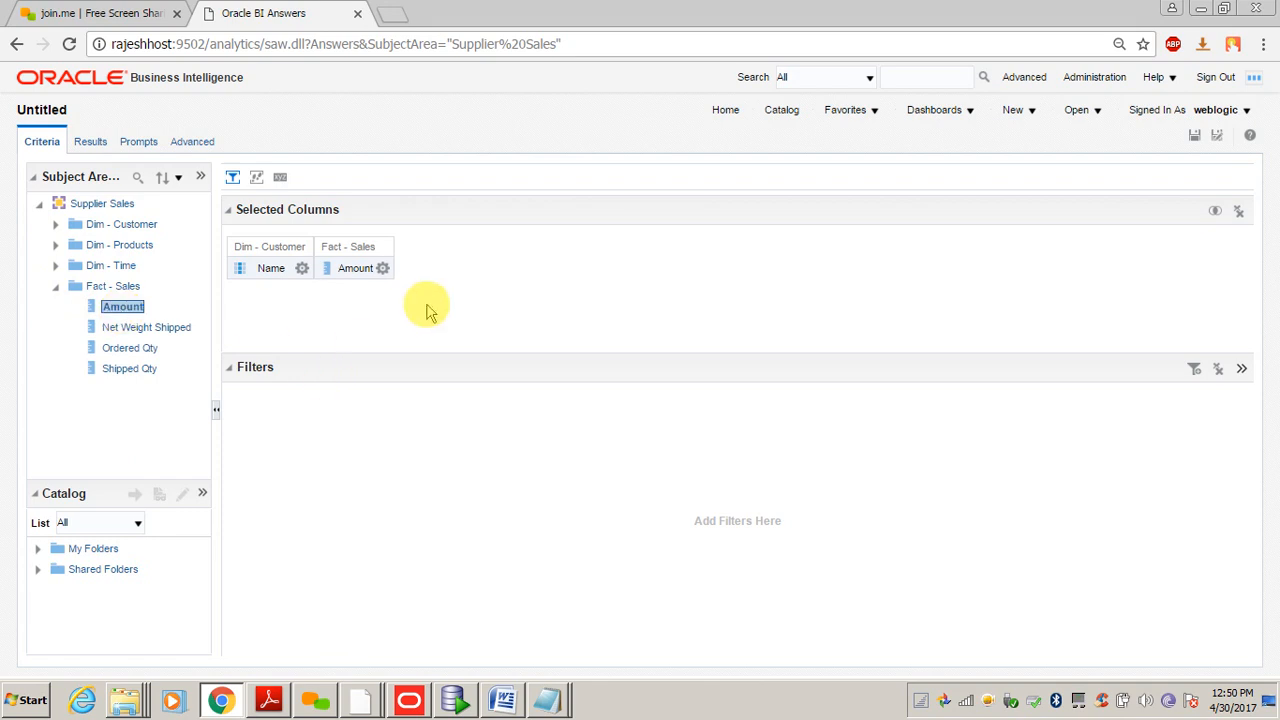
left_click(90, 145)
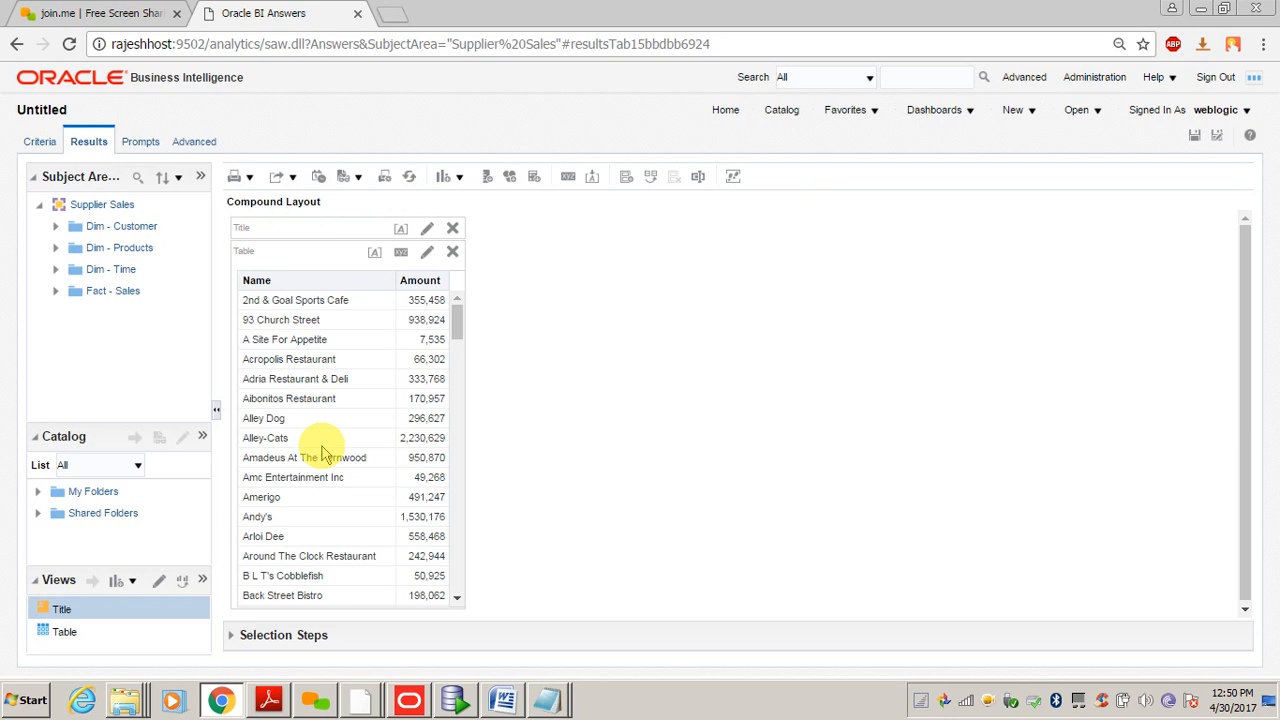
- Save the analysis as 'Customer Sales' in My Folders
left_click(306, 338)
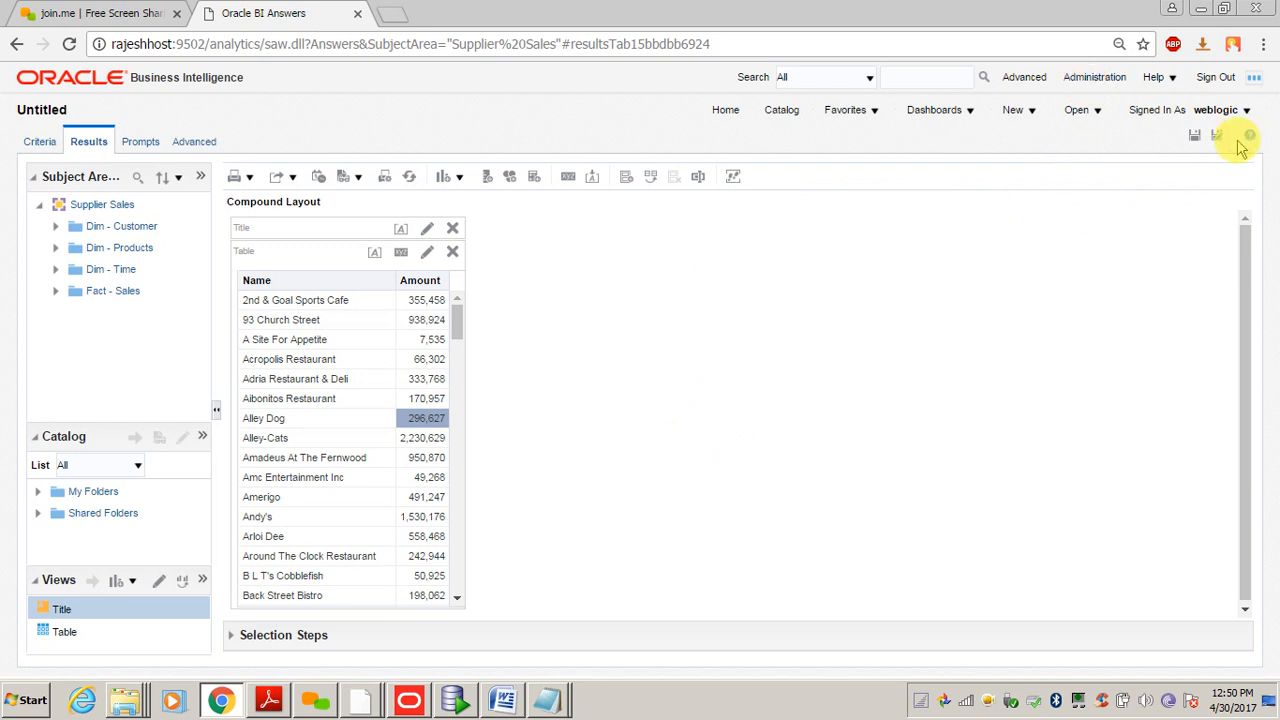
left_click(1195, 138)
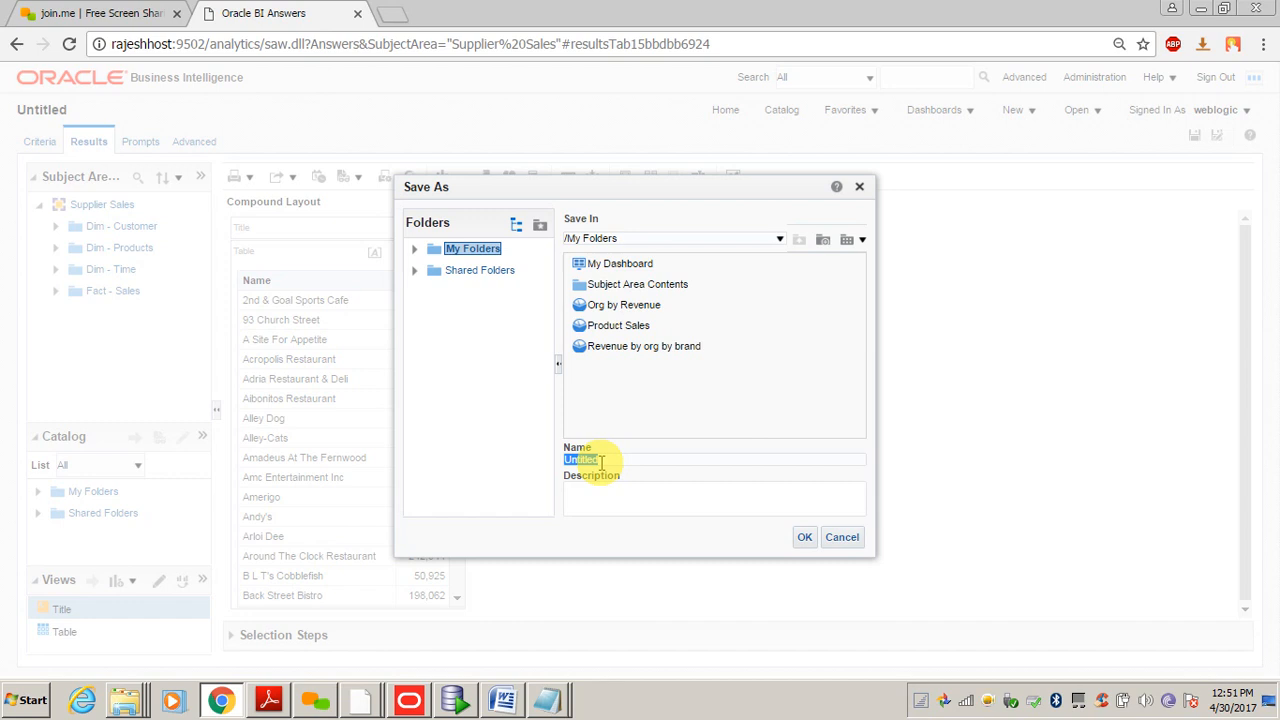
type("Cust")
type("omer Sales")
key("Return")
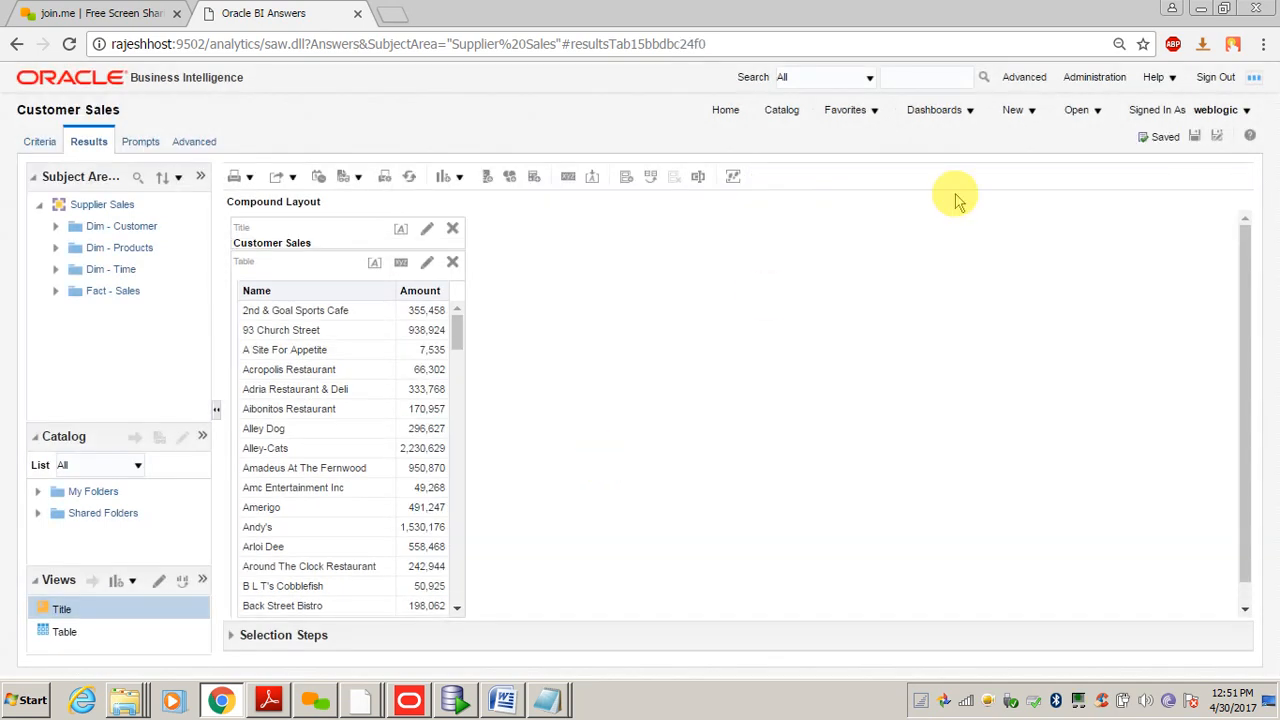
left_click(1094, 78)
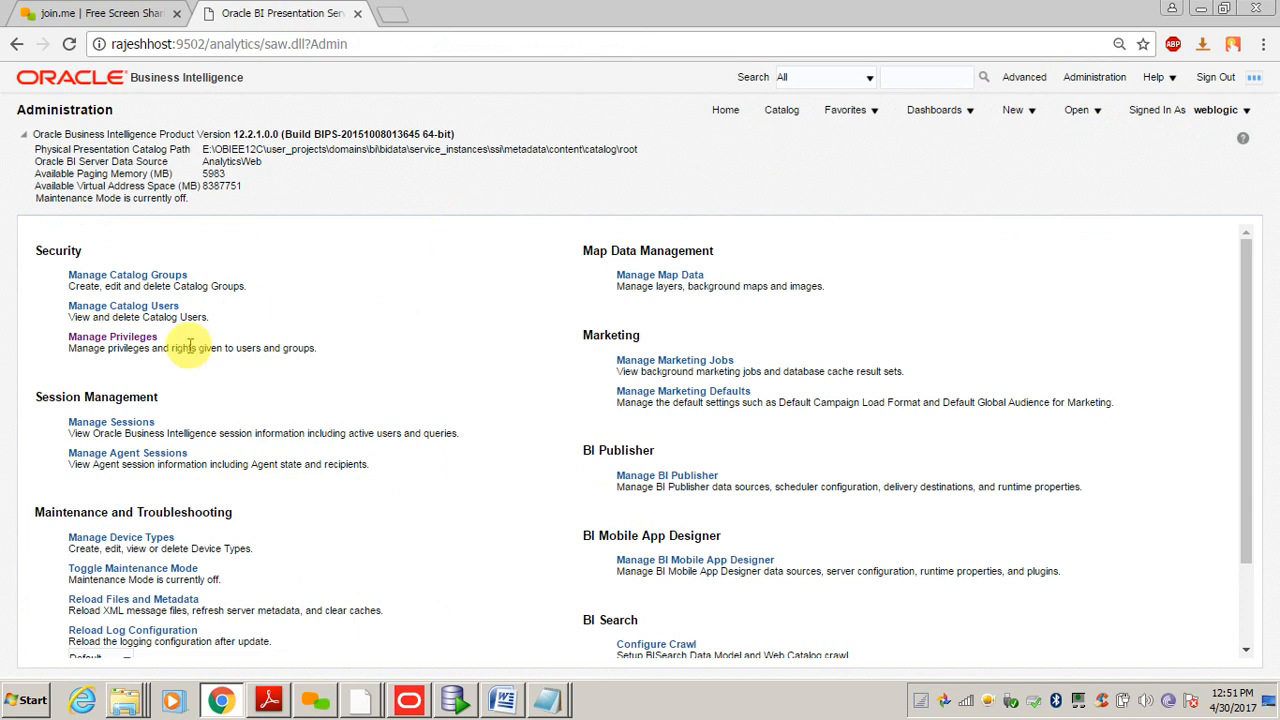
- View the logged Supplier Sales query in Manage Sessions
left_click(112, 424)
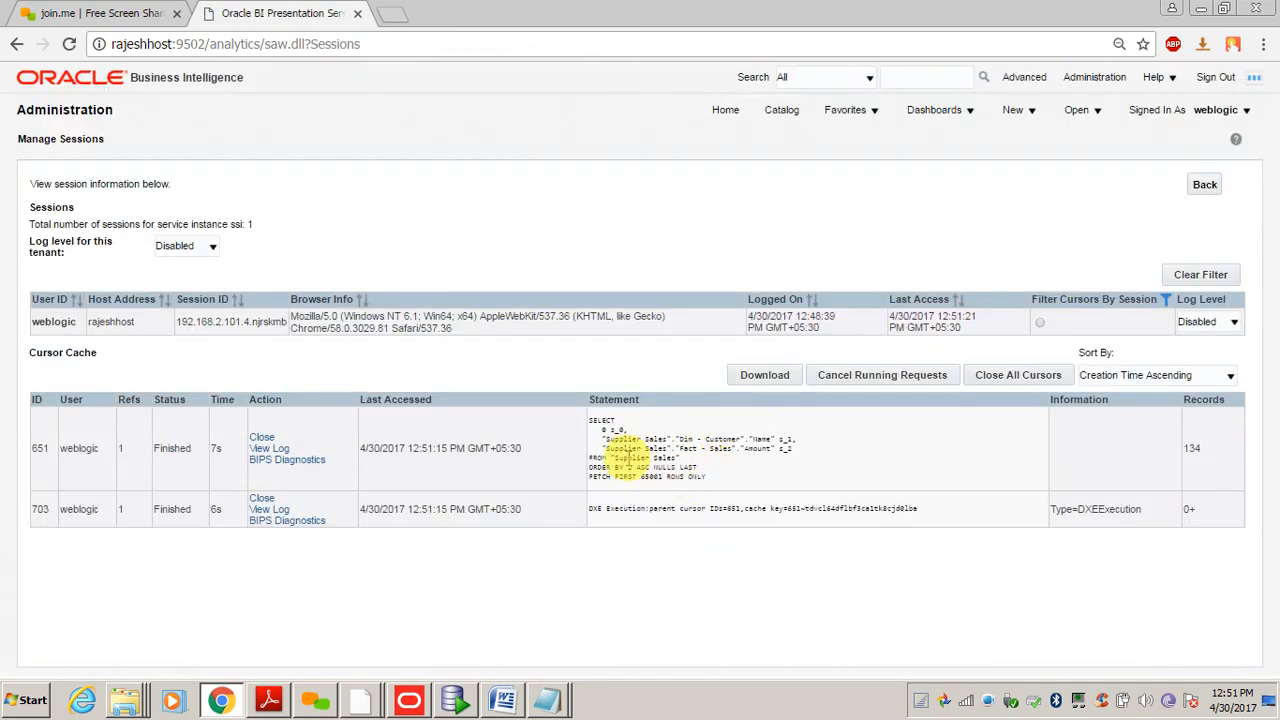
left_click(266, 450)
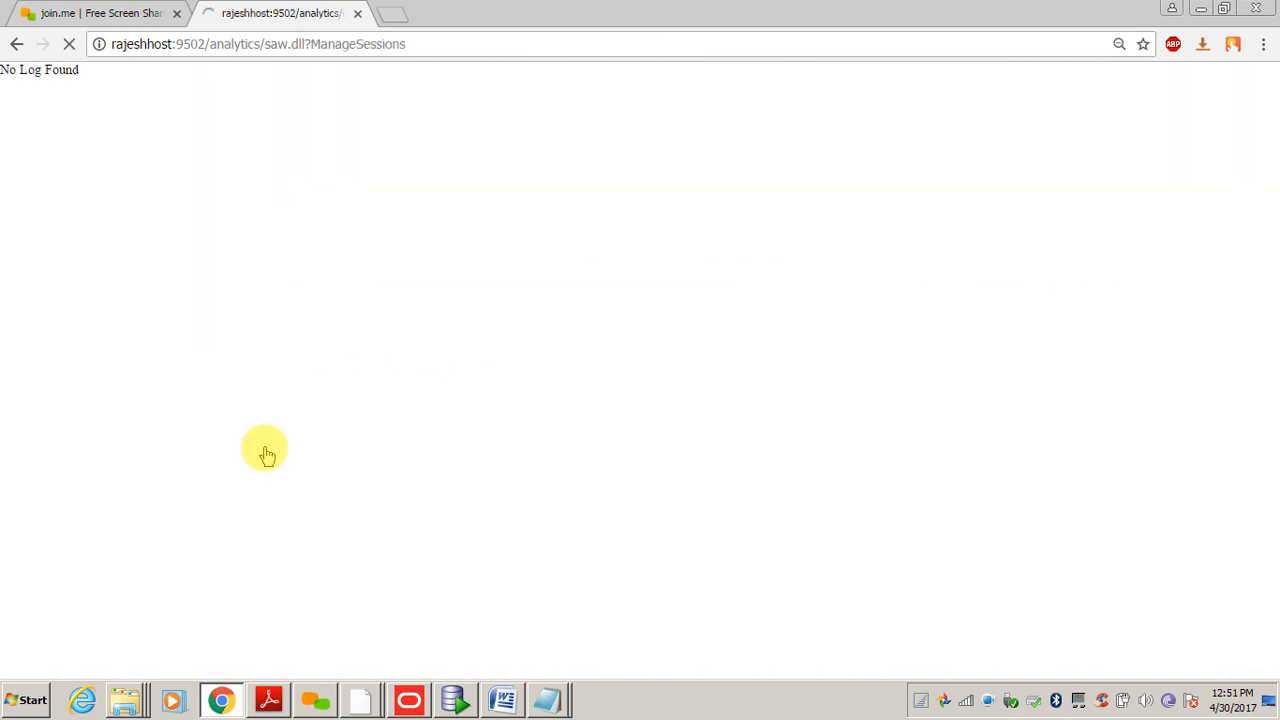
left_click(16, 46)
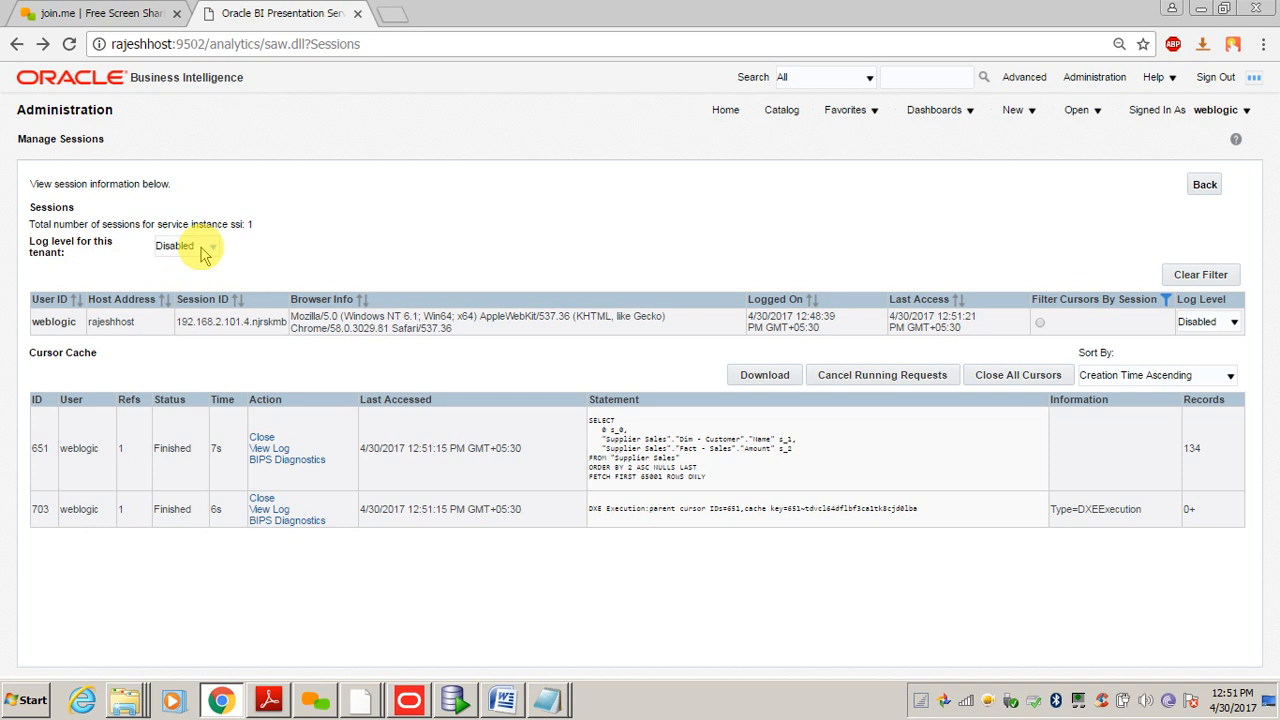
- Set the session log level to Trace and confirm the change
left_click(195, 247)
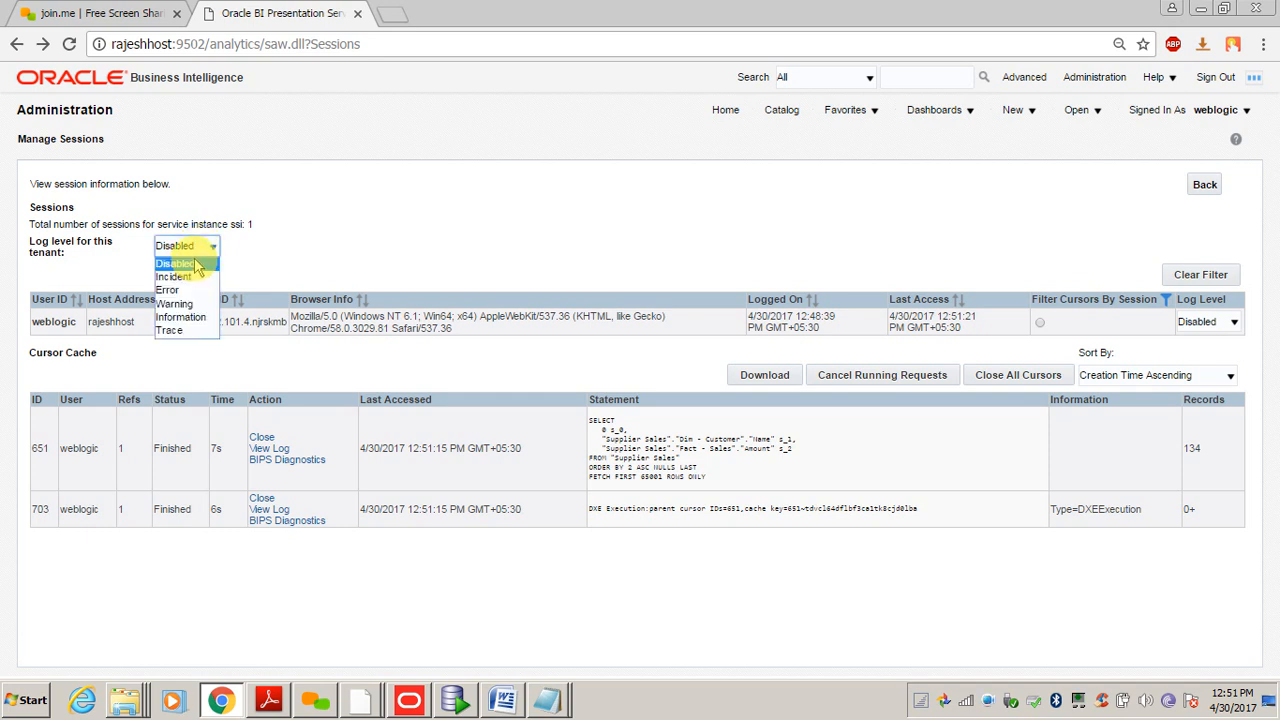
left_click(1222, 322)
left_click(1222, 322)
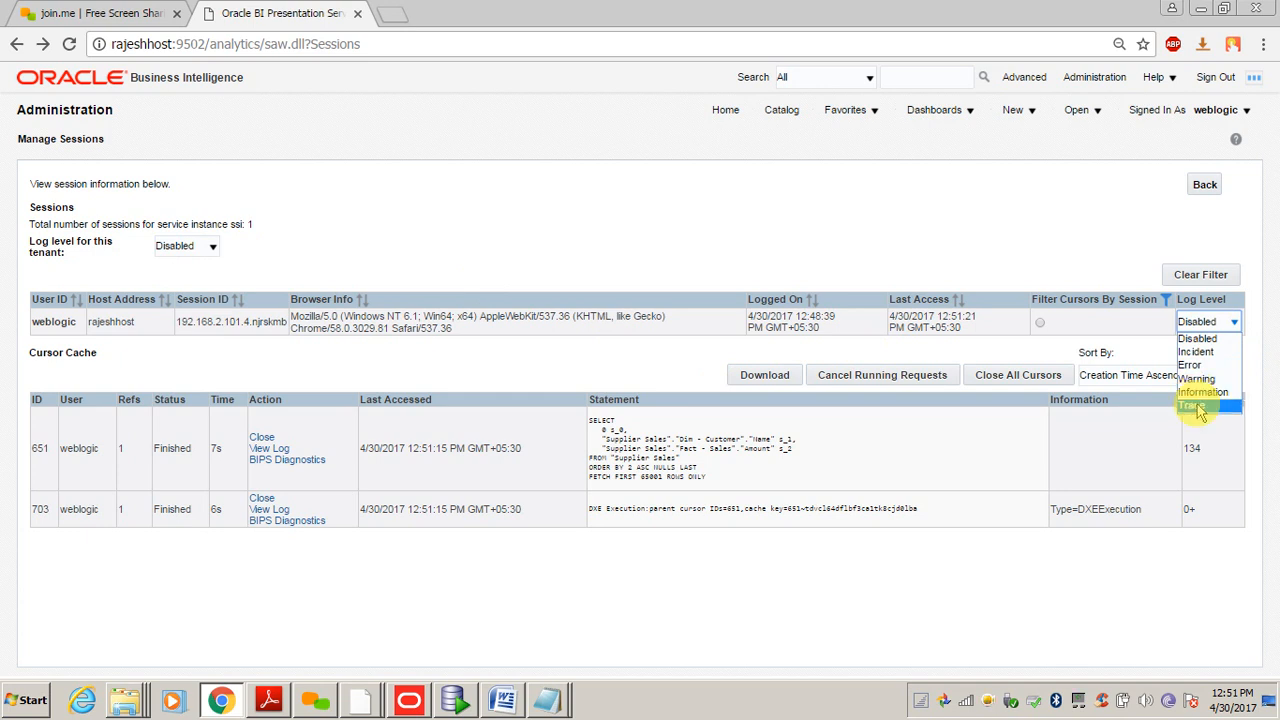
left_click(1199, 406)
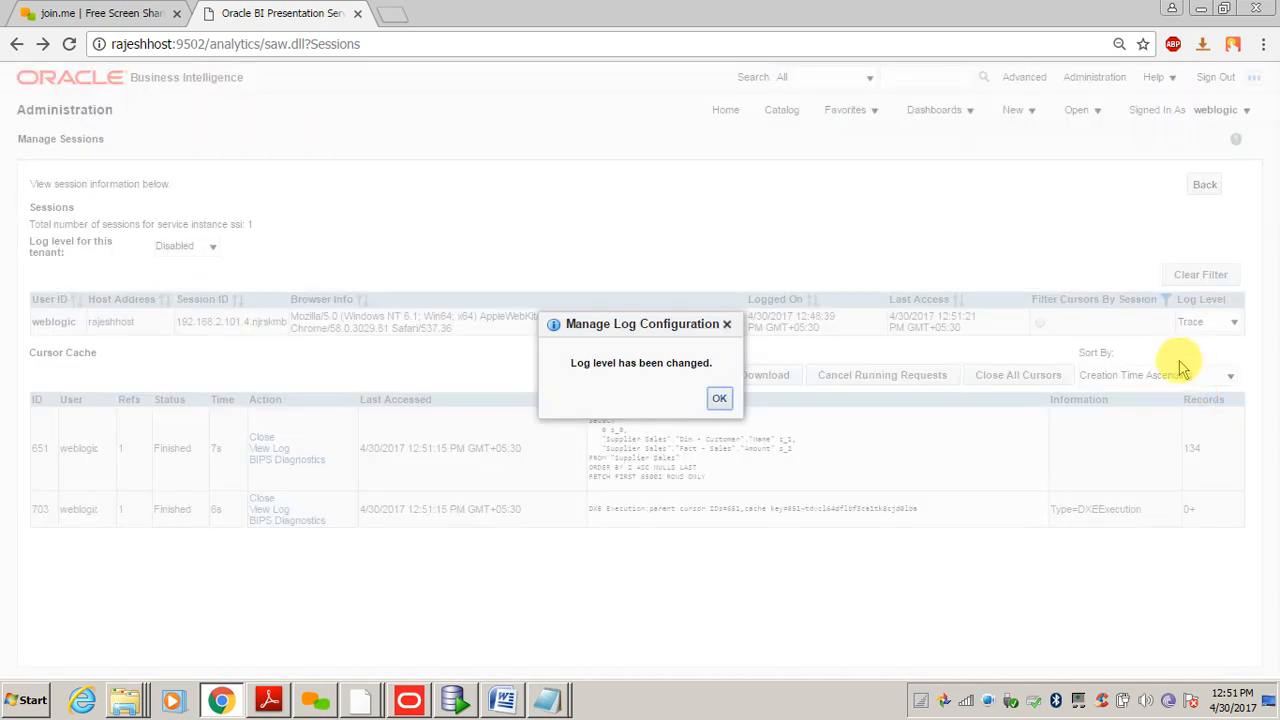
left_click(719, 400)
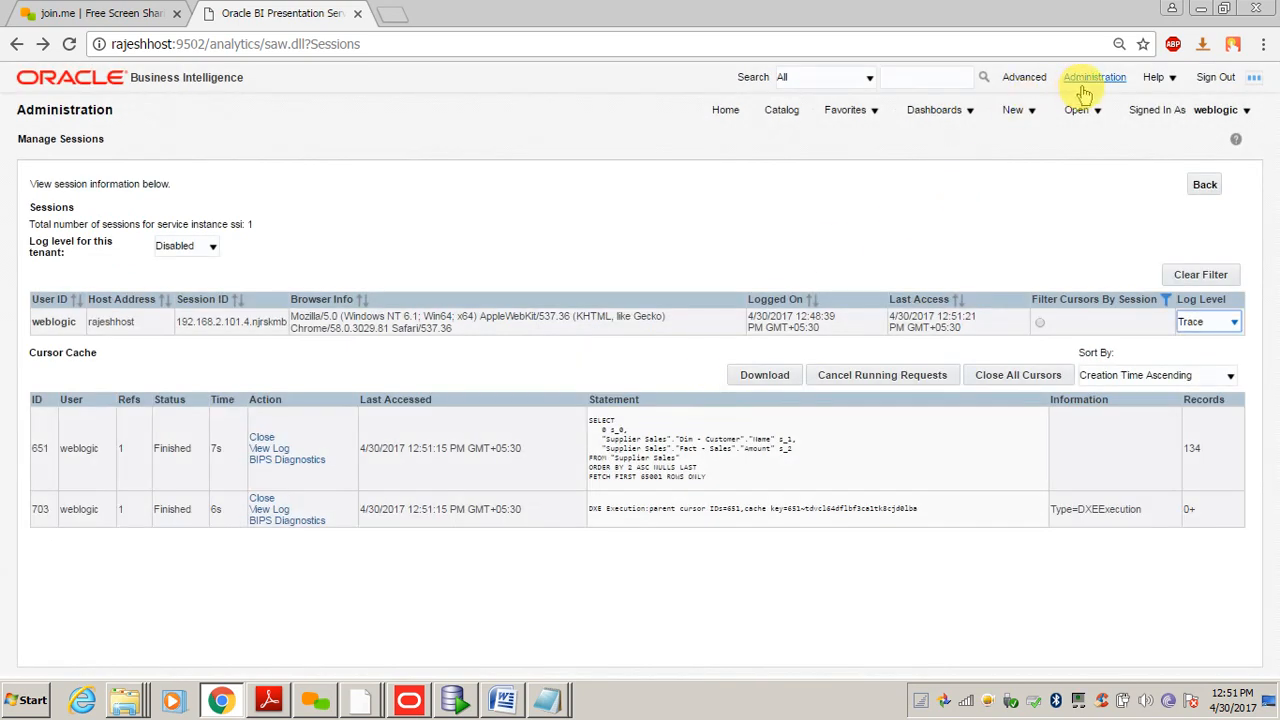
left_click(773, 113)
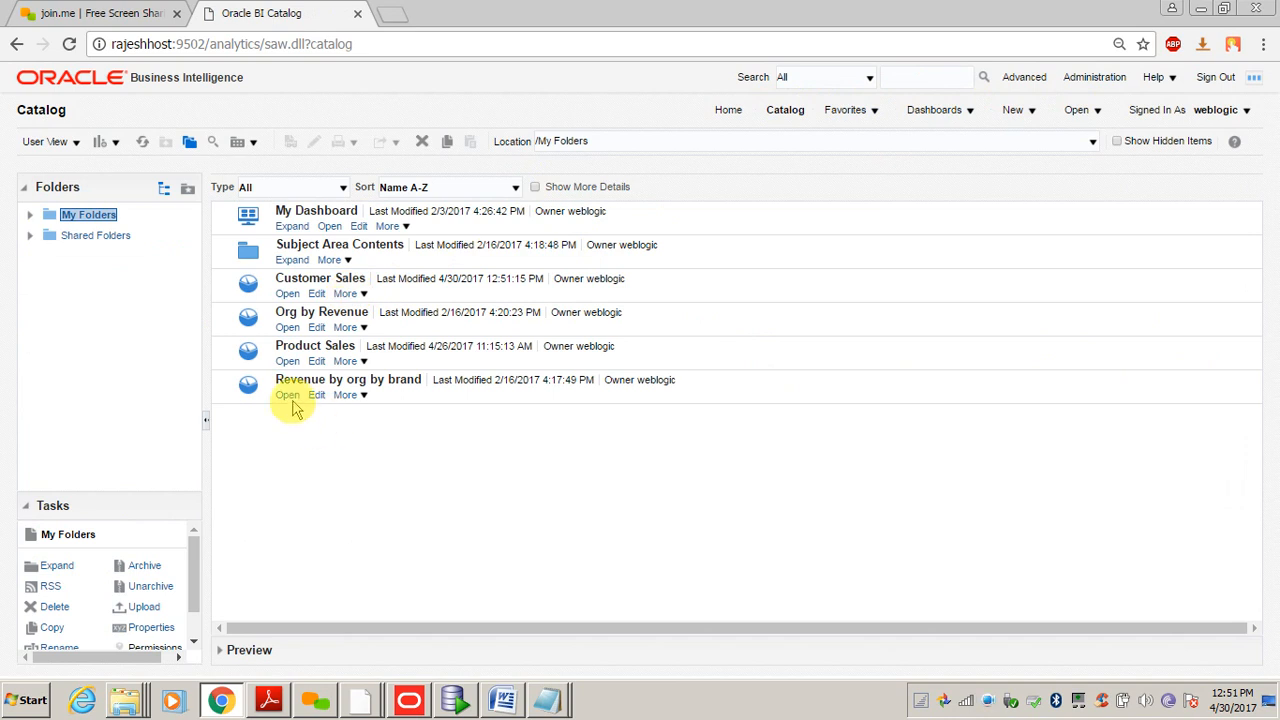
- Run Customer Sales and view its cached query log in Manage Sessions
left_click(287, 293)
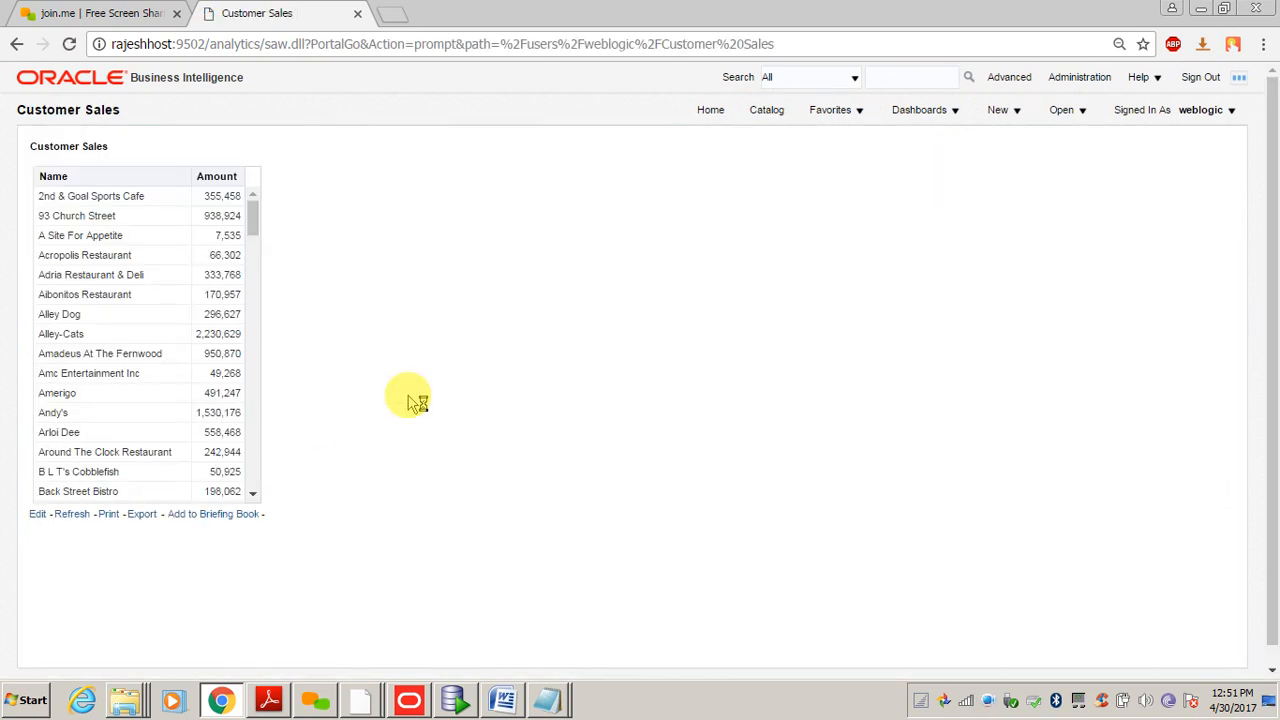
left_click(1079, 79)
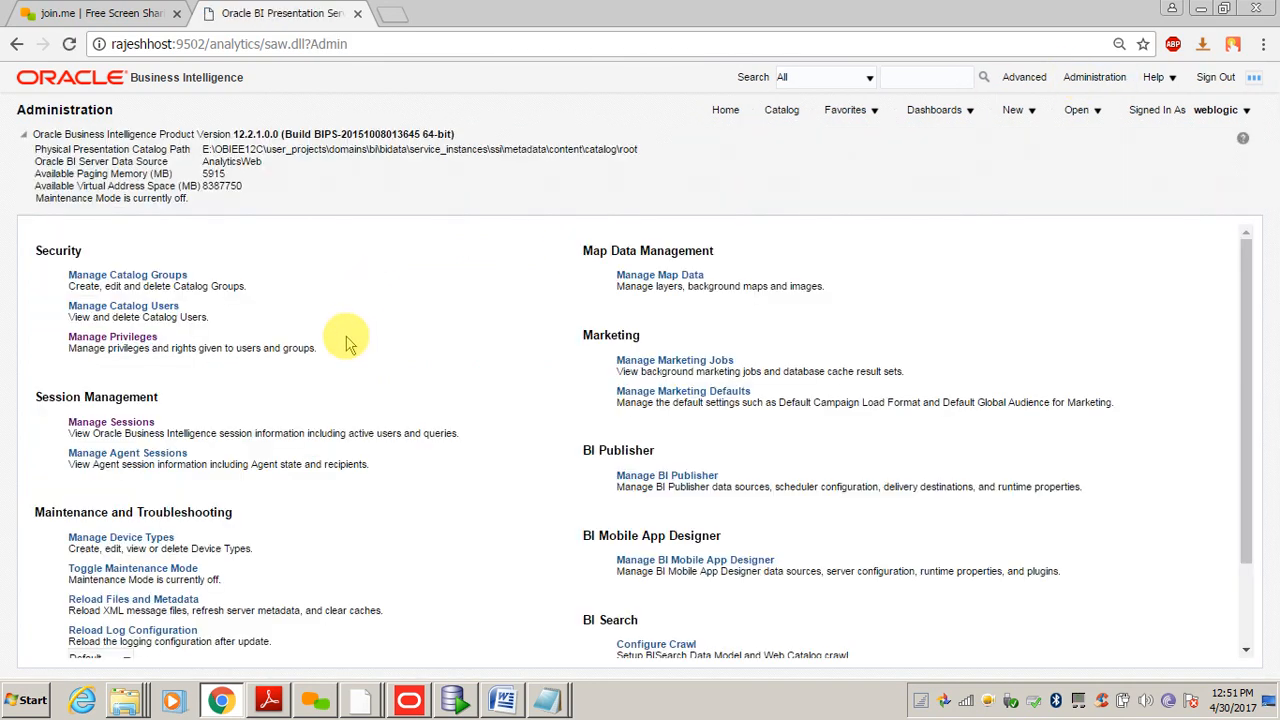
left_click(106, 422)
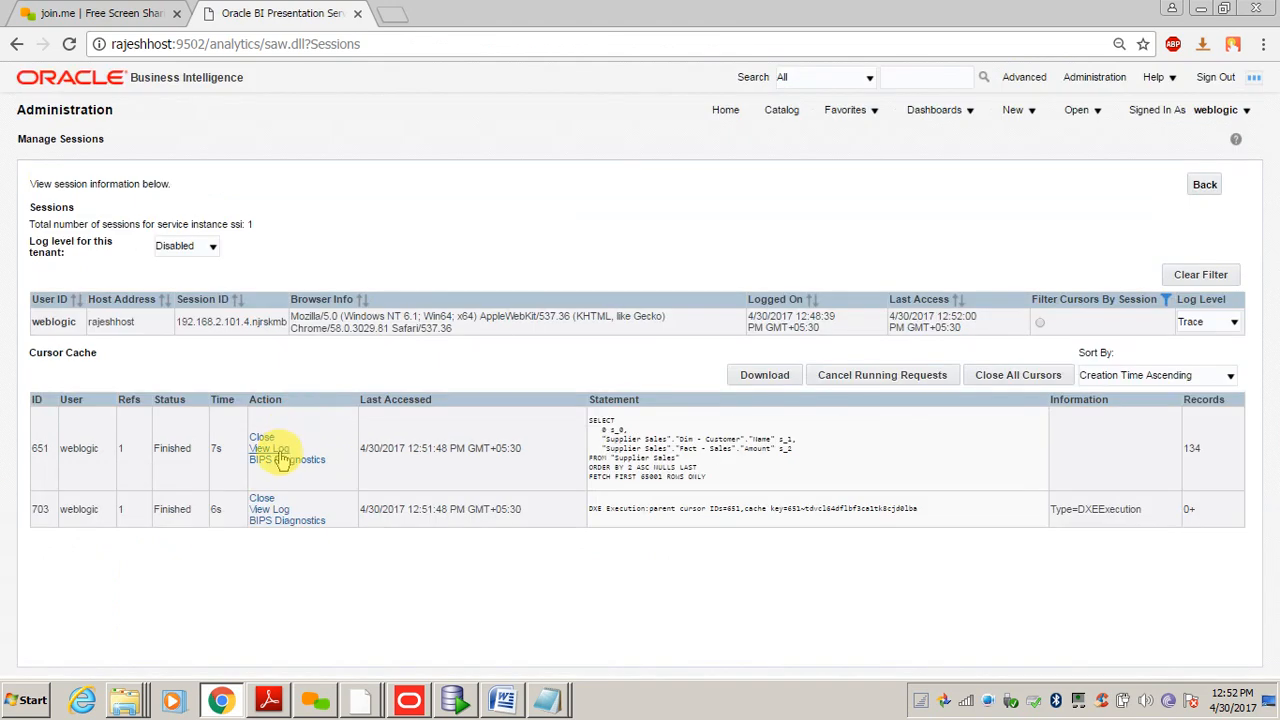
left_click(270, 449)
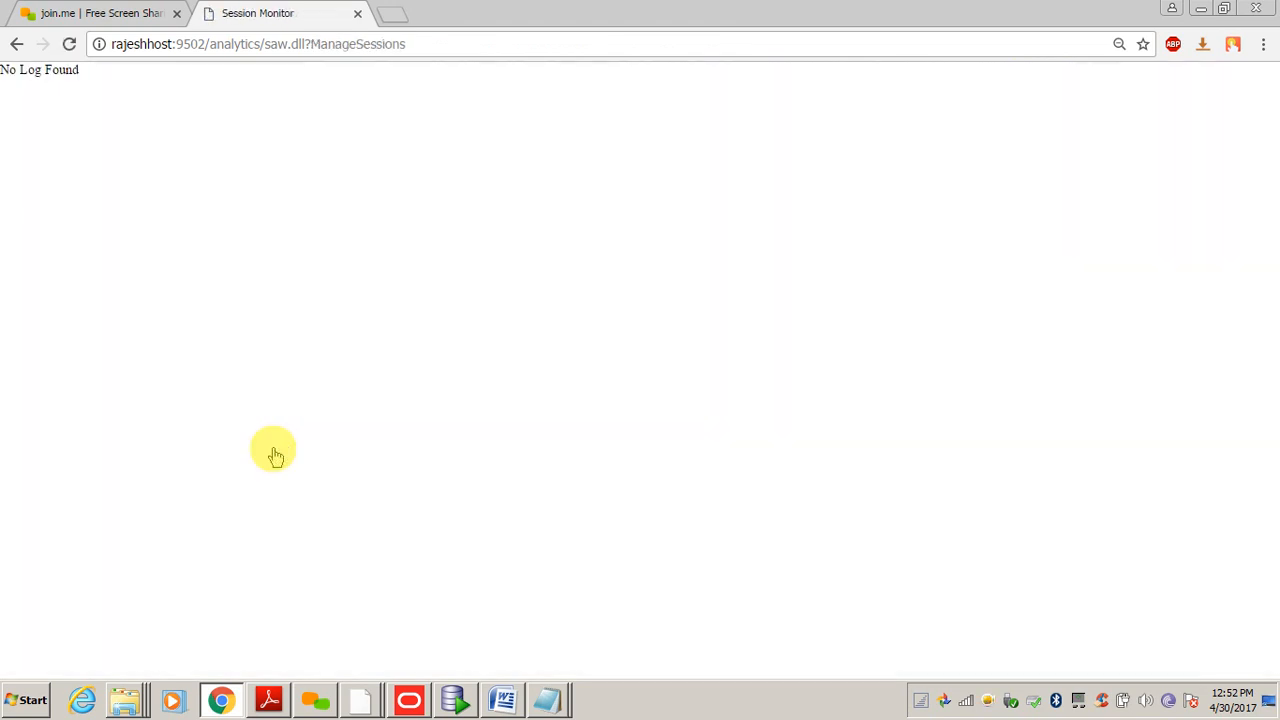
left_click(16, 45)
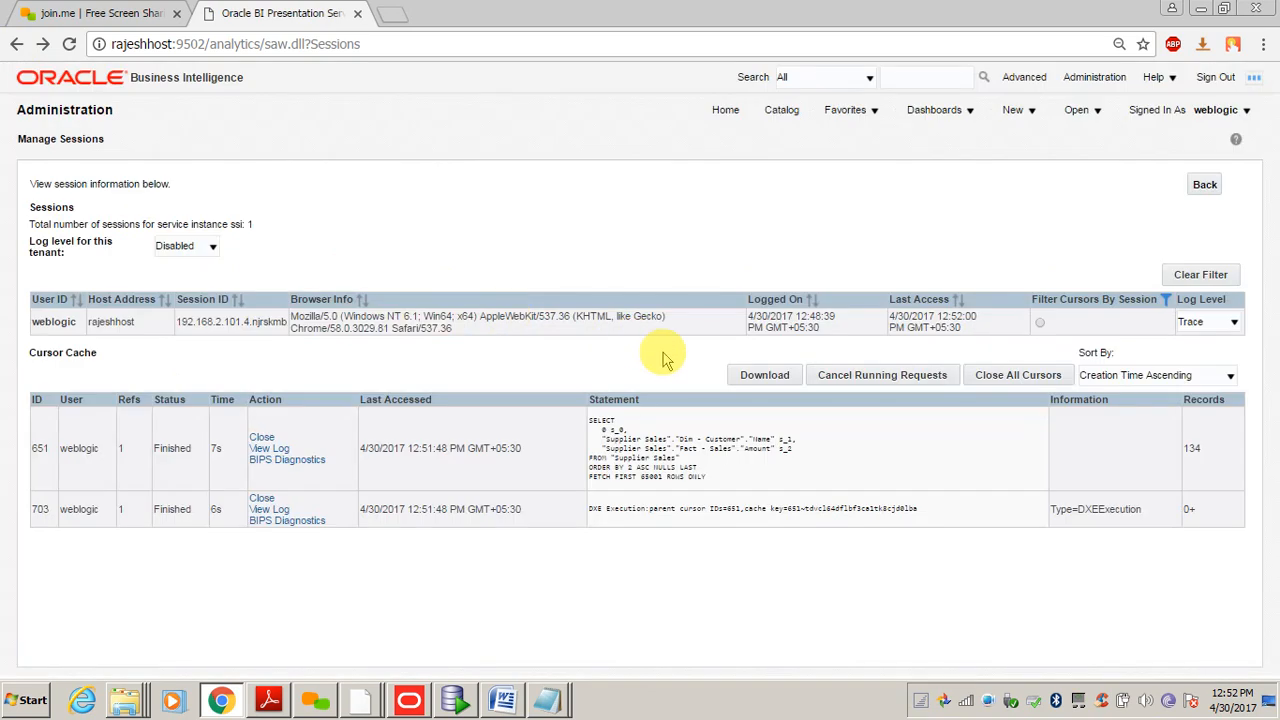
- Switch the session log level to Information, then back to Trace
left_click(1213, 322)
left_click(1210, 393)
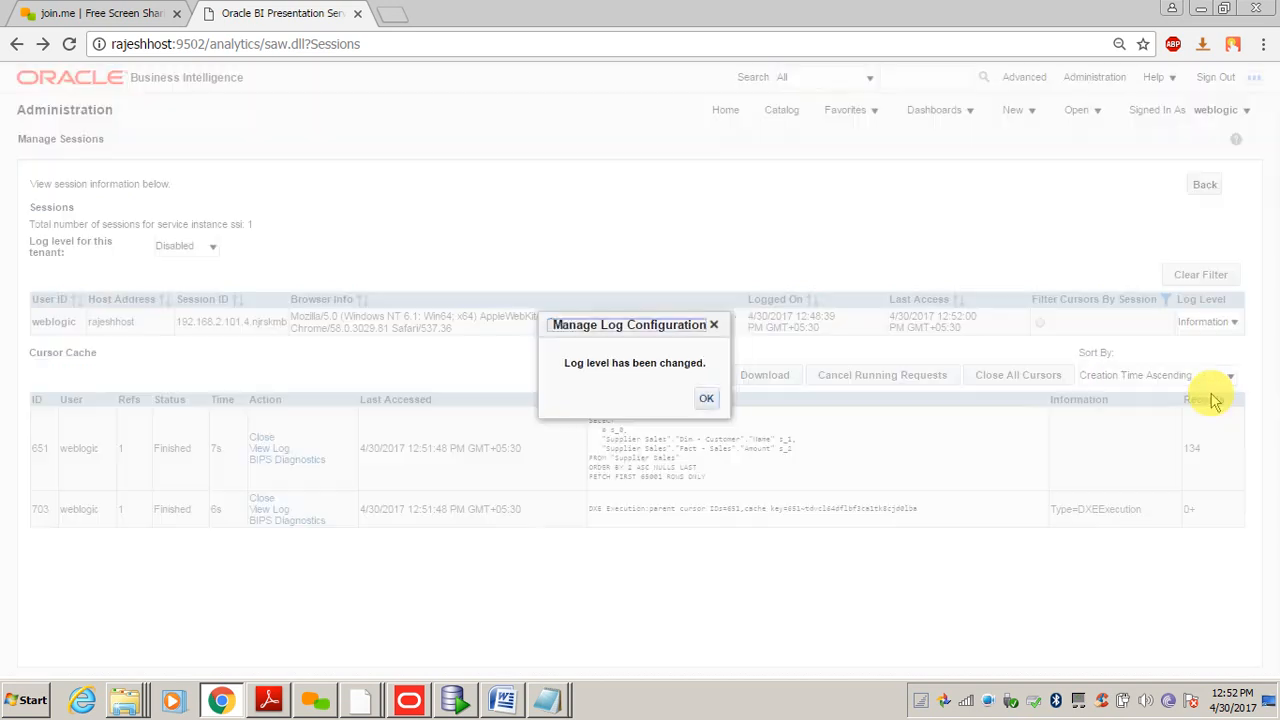
left_click(722, 399)
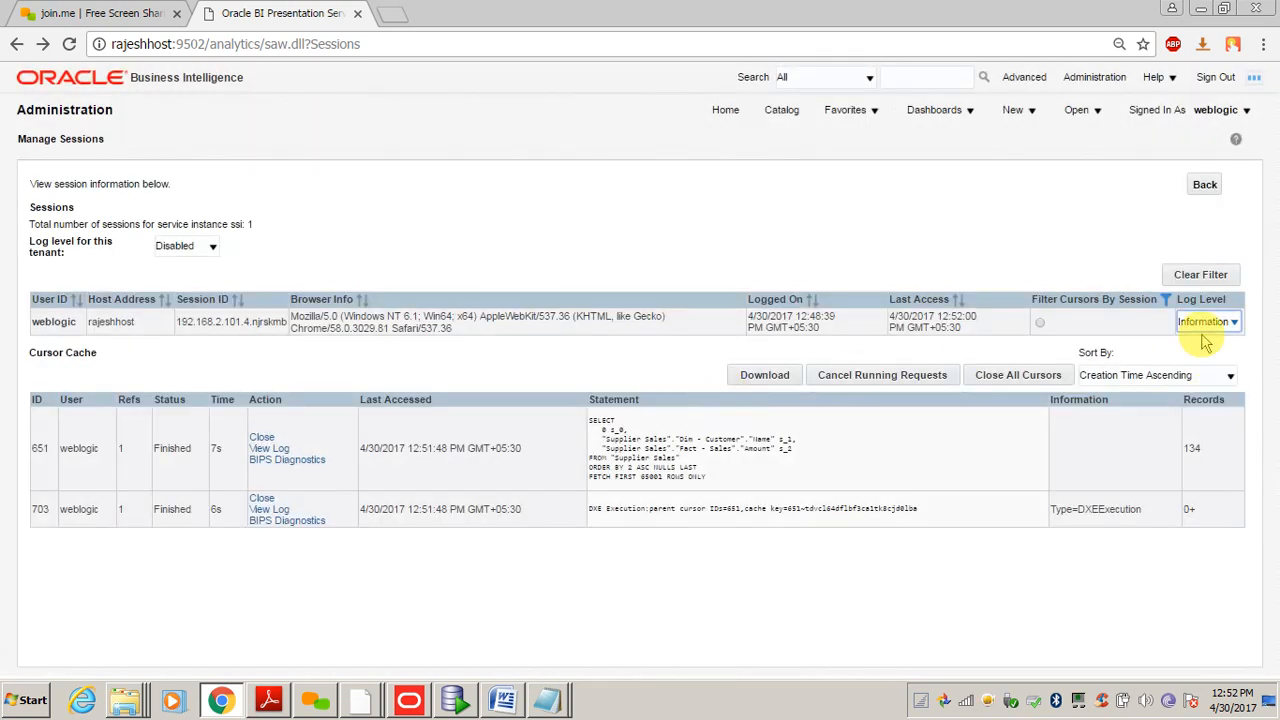
left_click(1213, 322)
left_click(1193, 407)
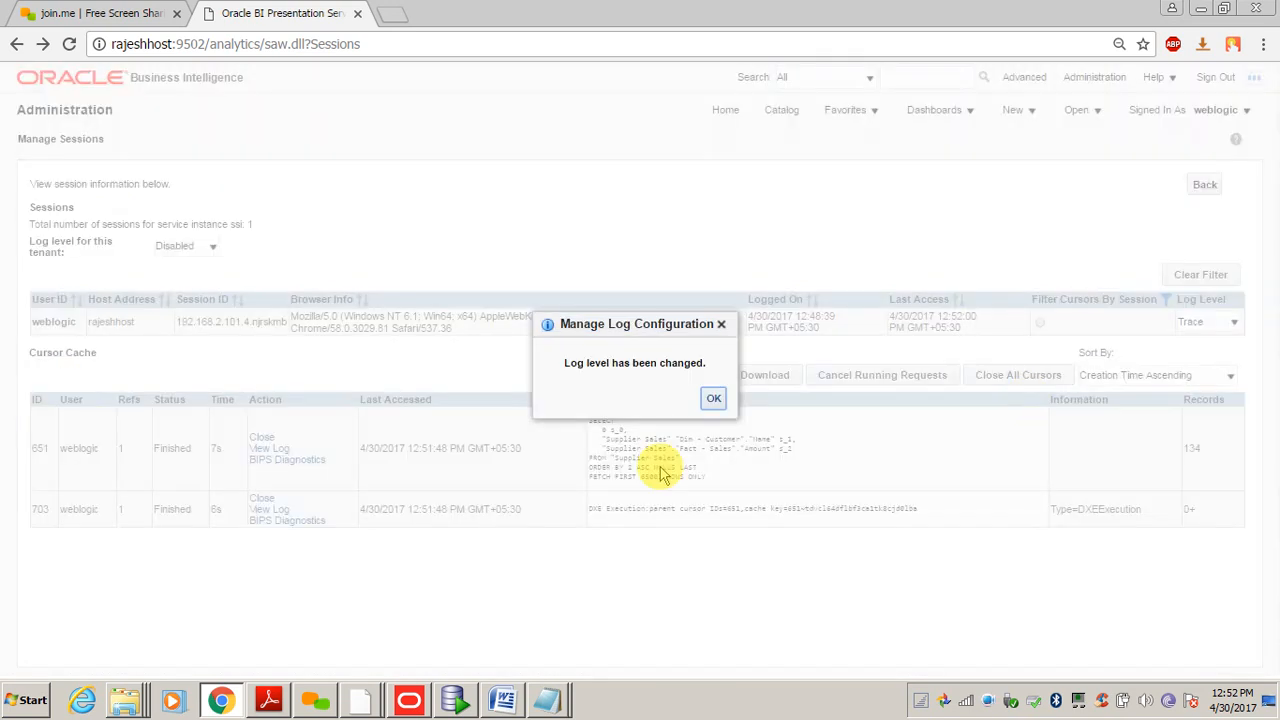
left_click(713, 399)
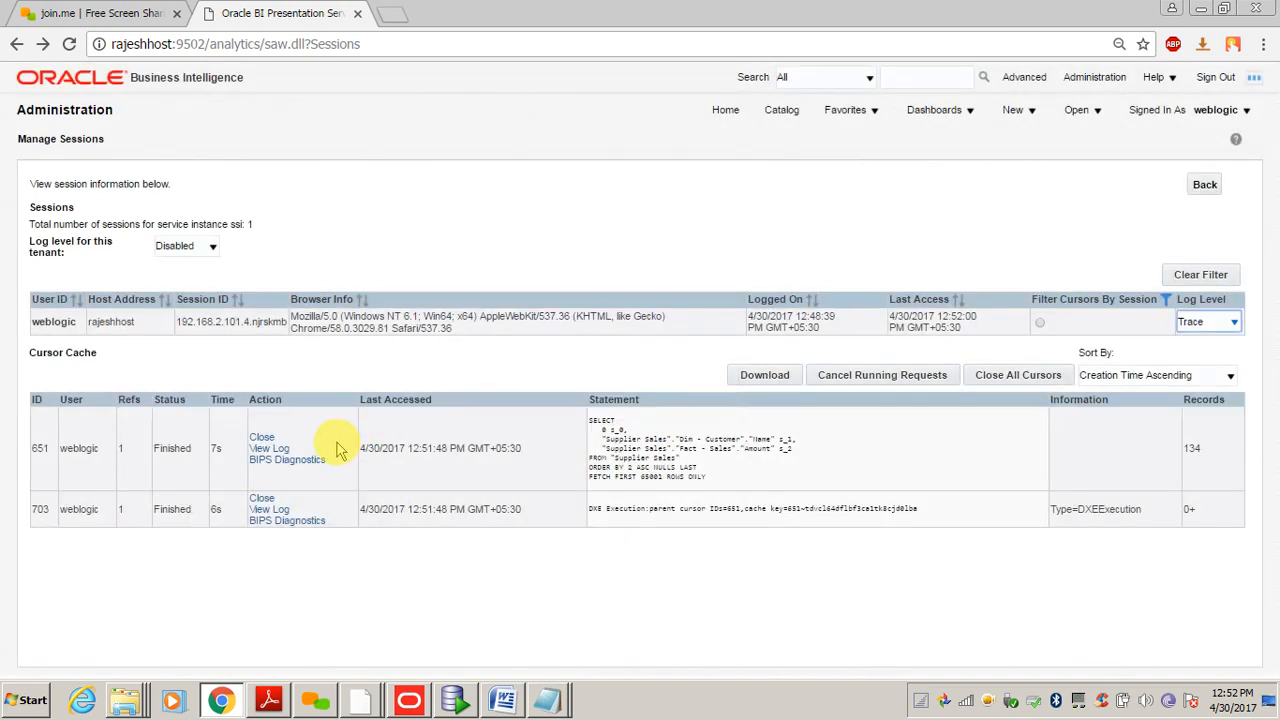
- Close cached cursor 651 and all other cached query cursors
left_click(261, 440)
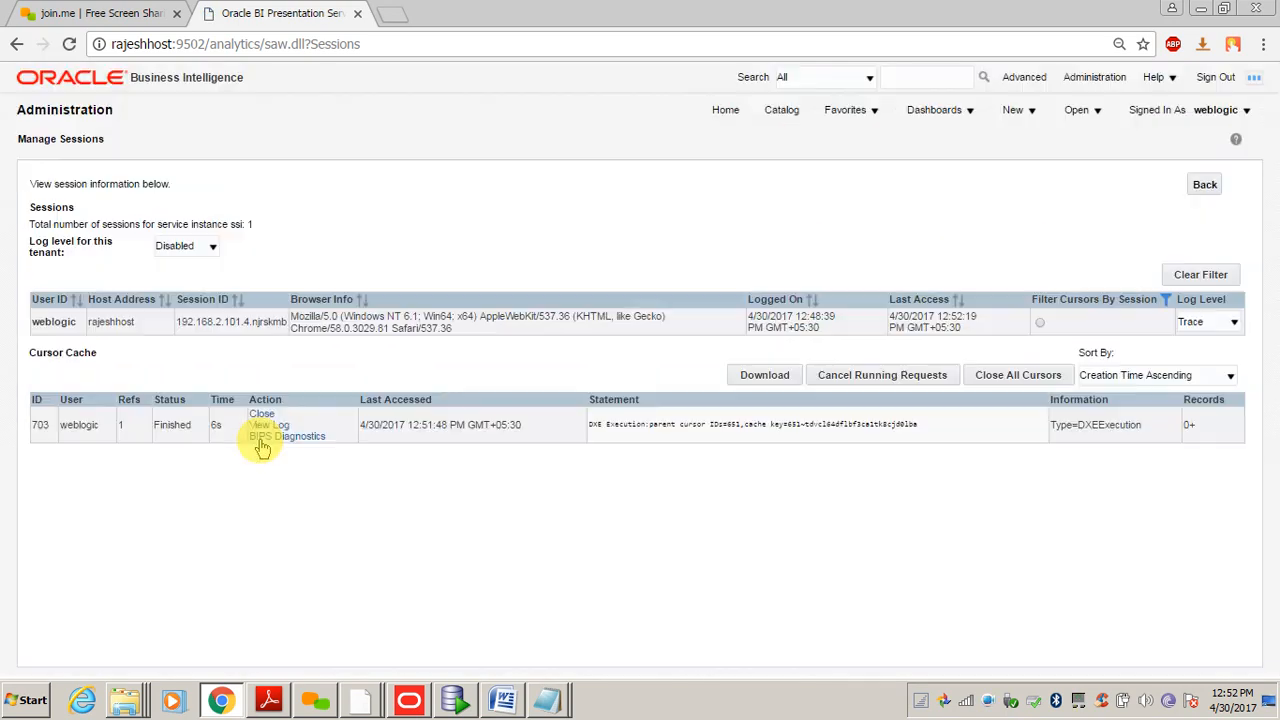
left_click(987, 377)
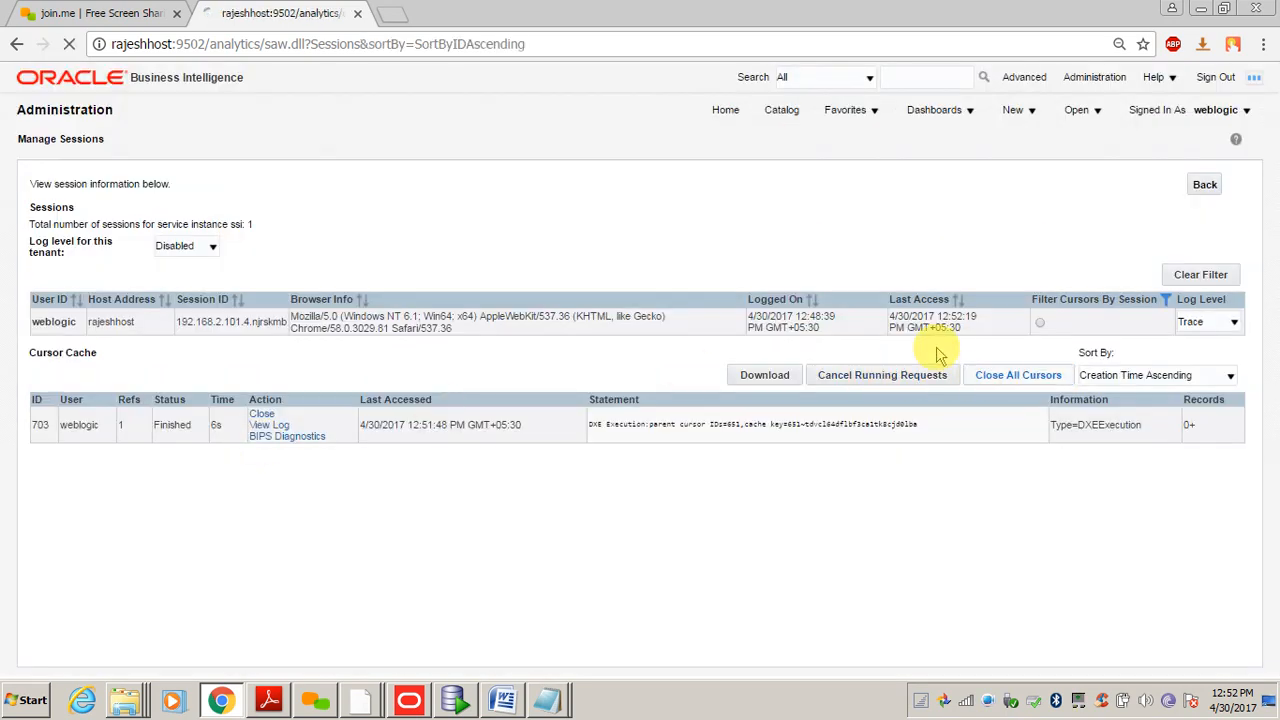
left_click(781, 109)
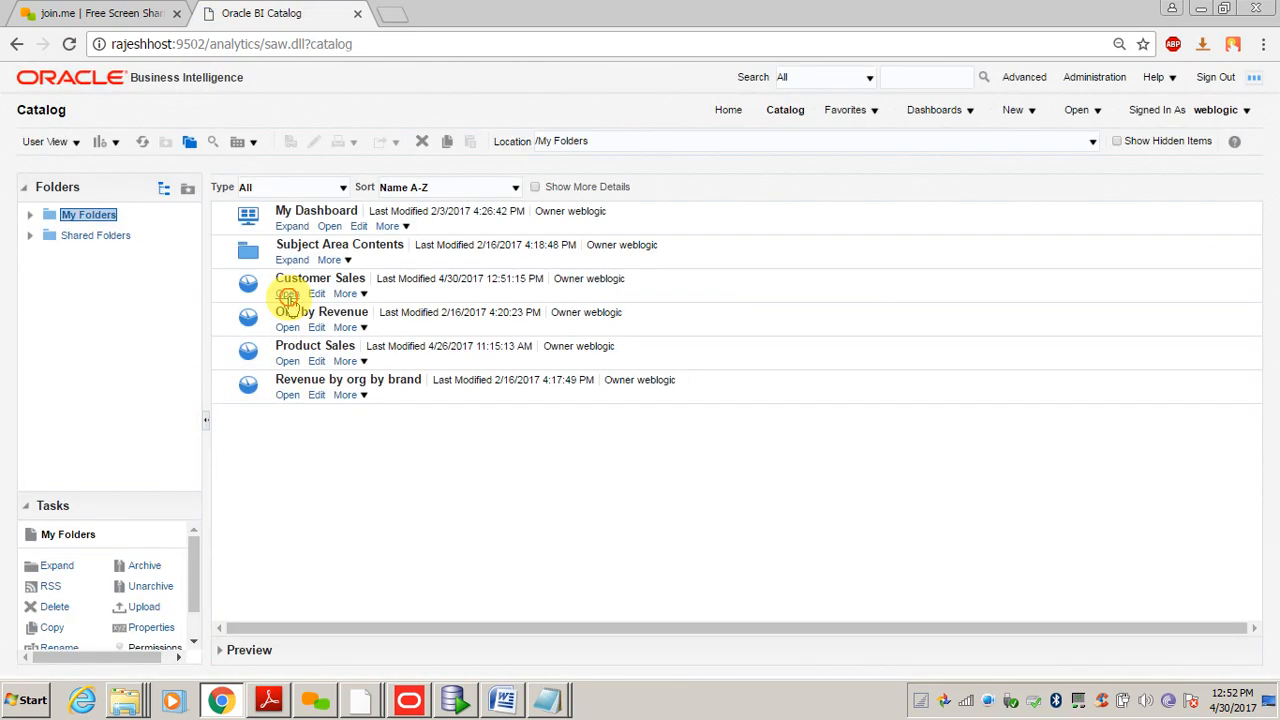
- Rerun Customer Sales and view the log for new cursor 757
left_click(287, 293)
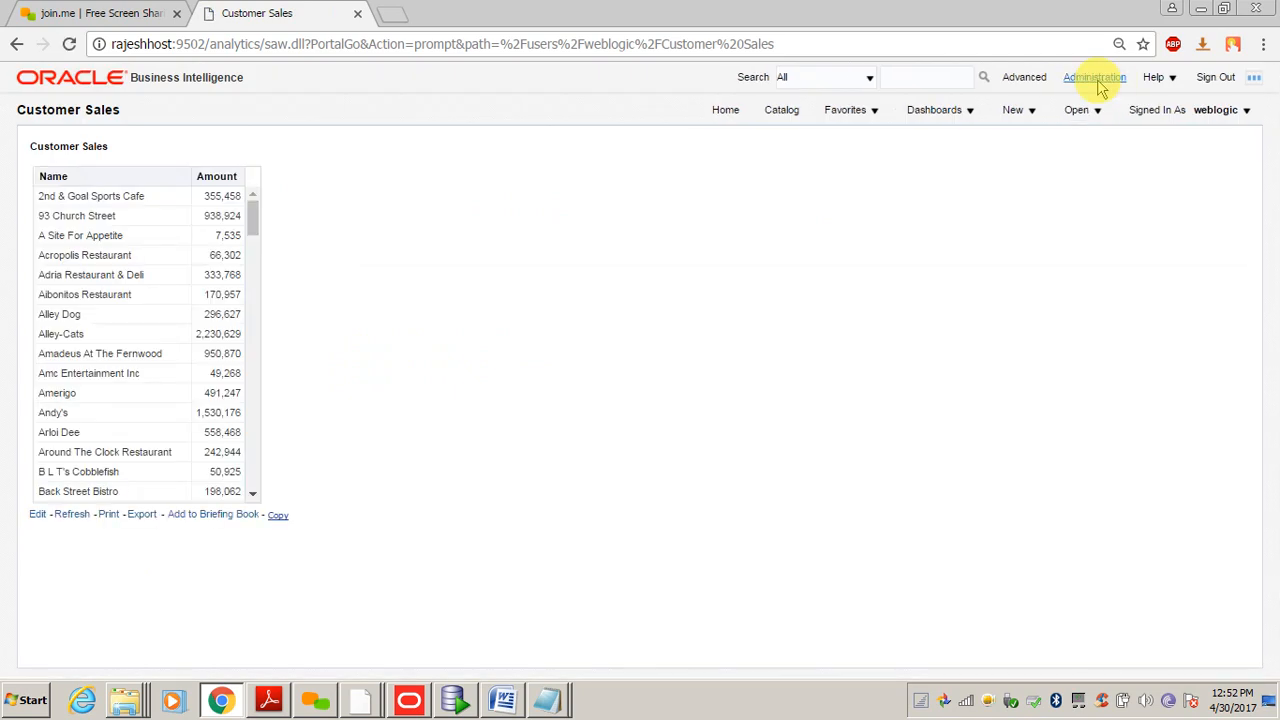
left_click(1097, 80)
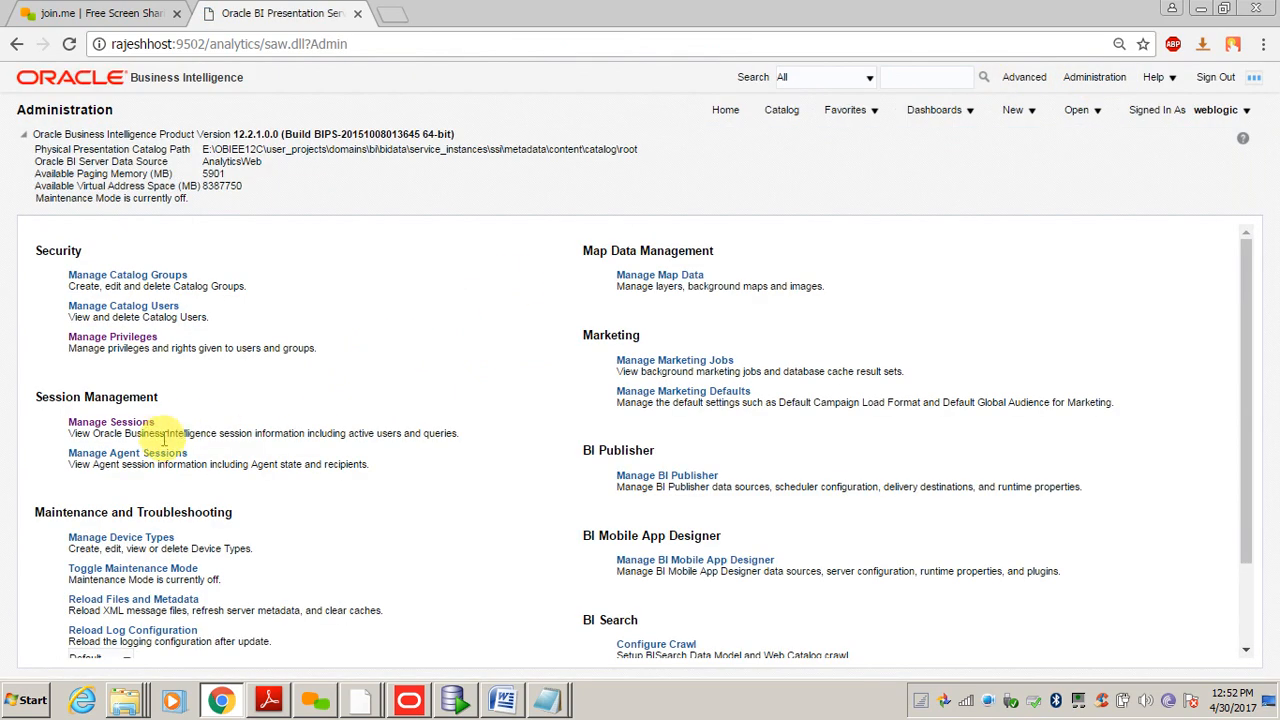
left_click(124, 423)
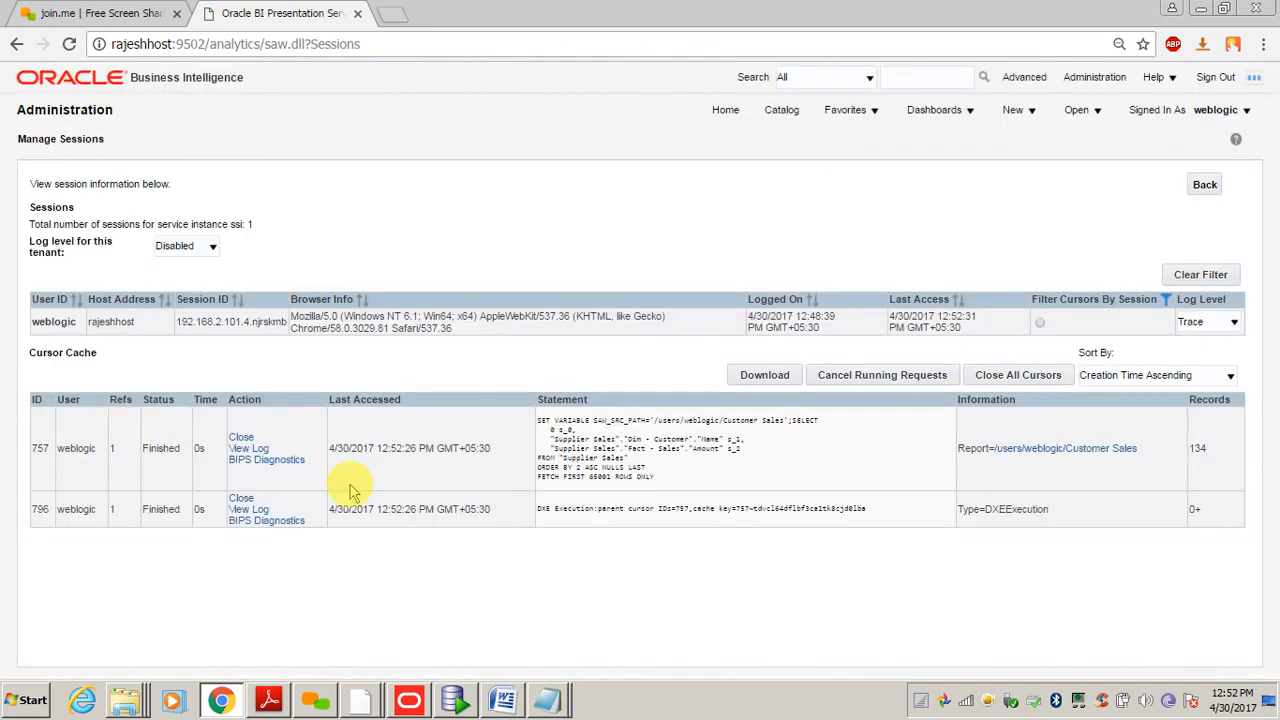
left_click(249, 449)
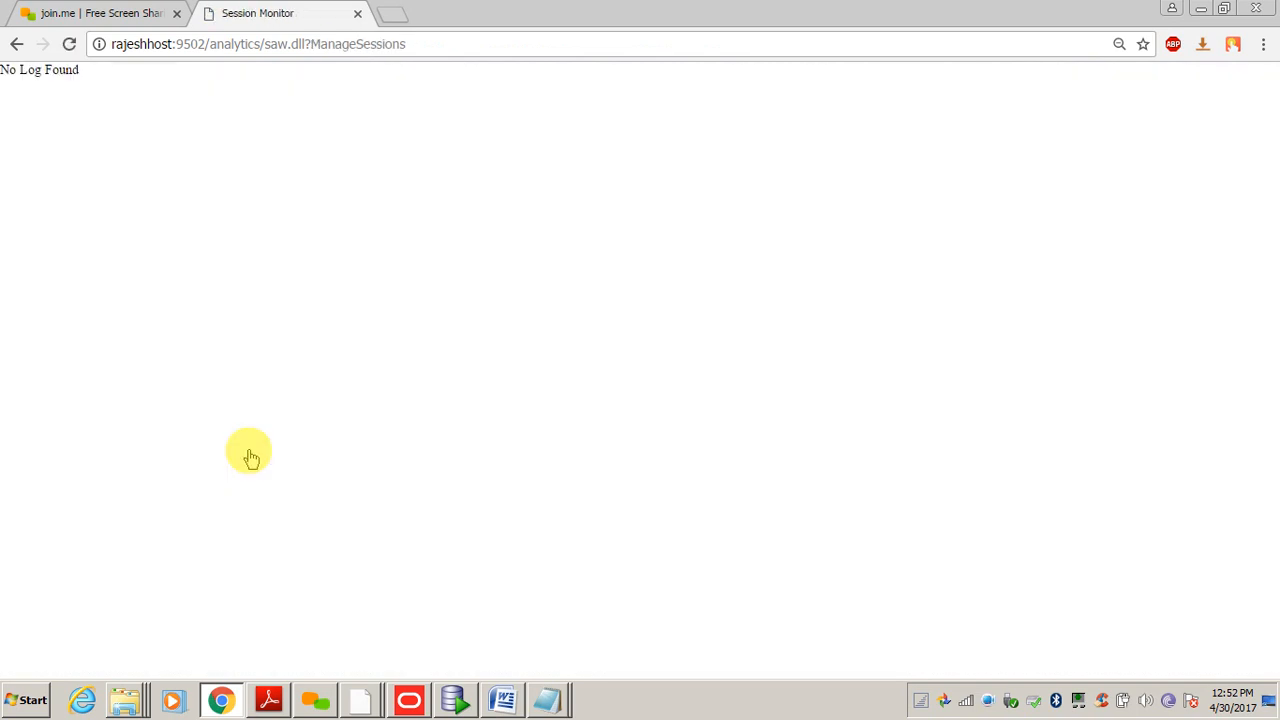
left_click(16, 44)
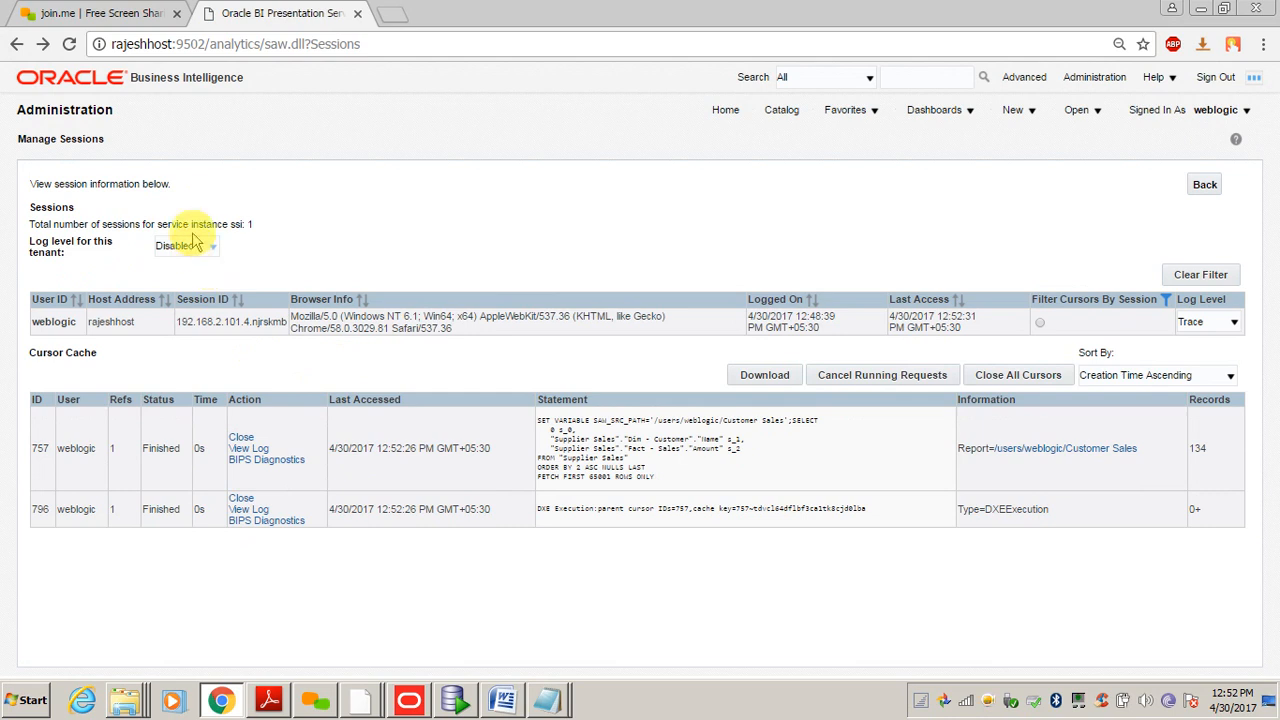
left_click(781, 111)
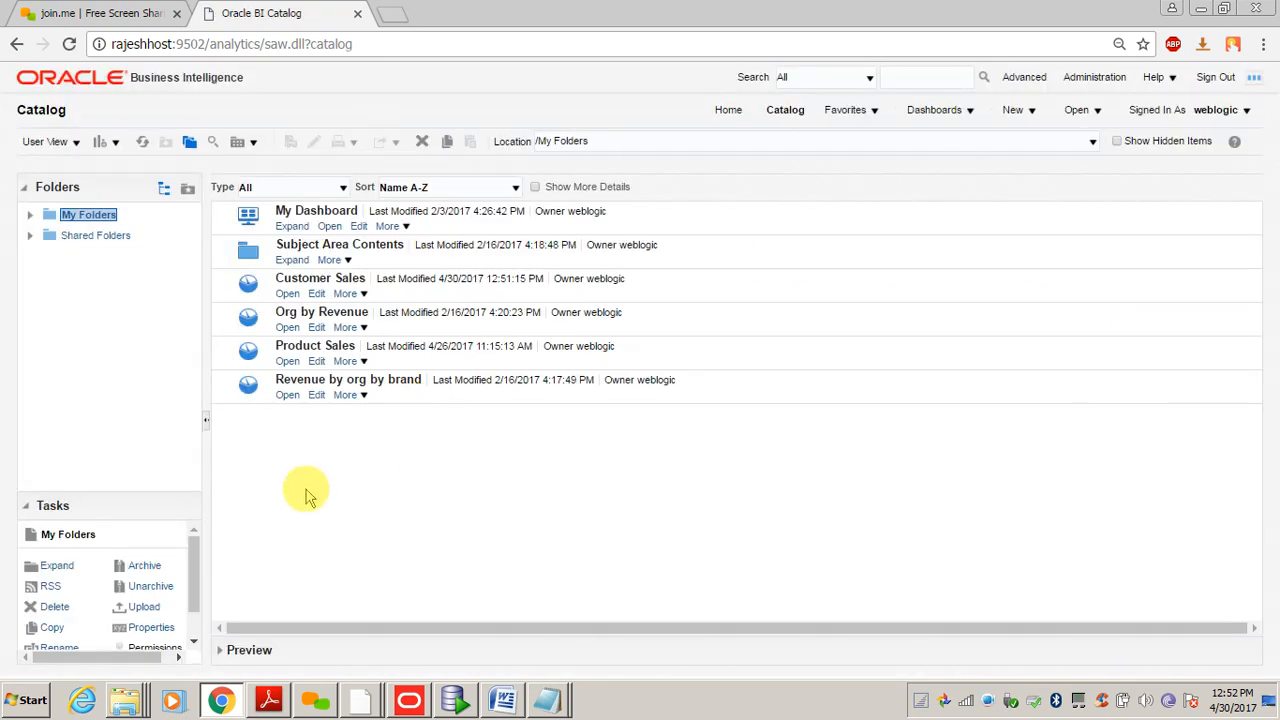
- Reopen Customer Sales and highlight the cursor 757 row in Manage Sessions
left_click(287, 294)
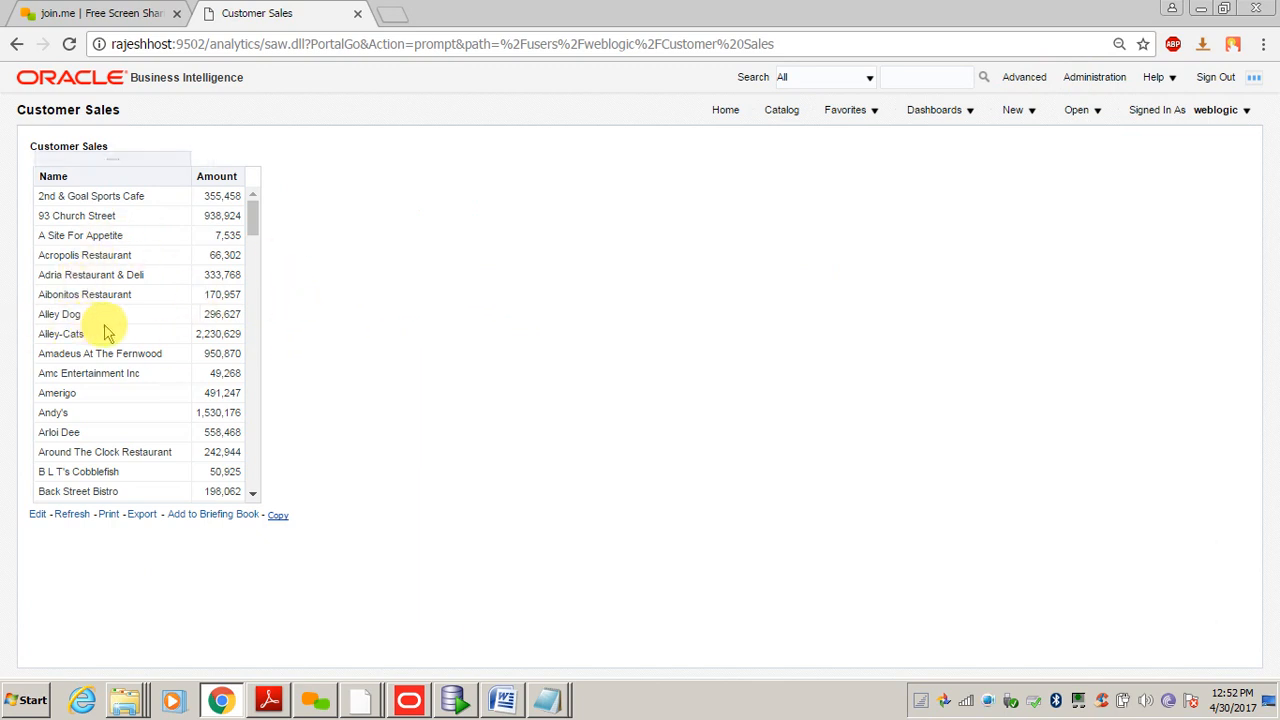
left_click(1086, 79)
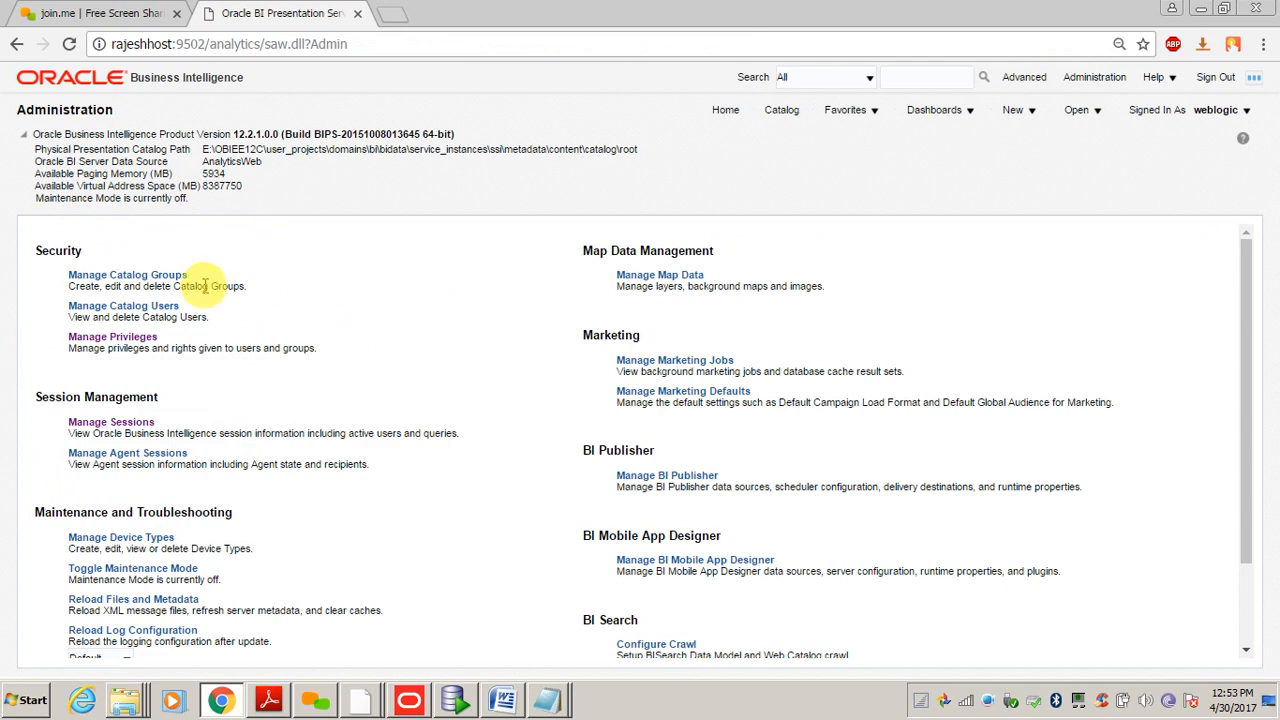
left_click(90, 422)
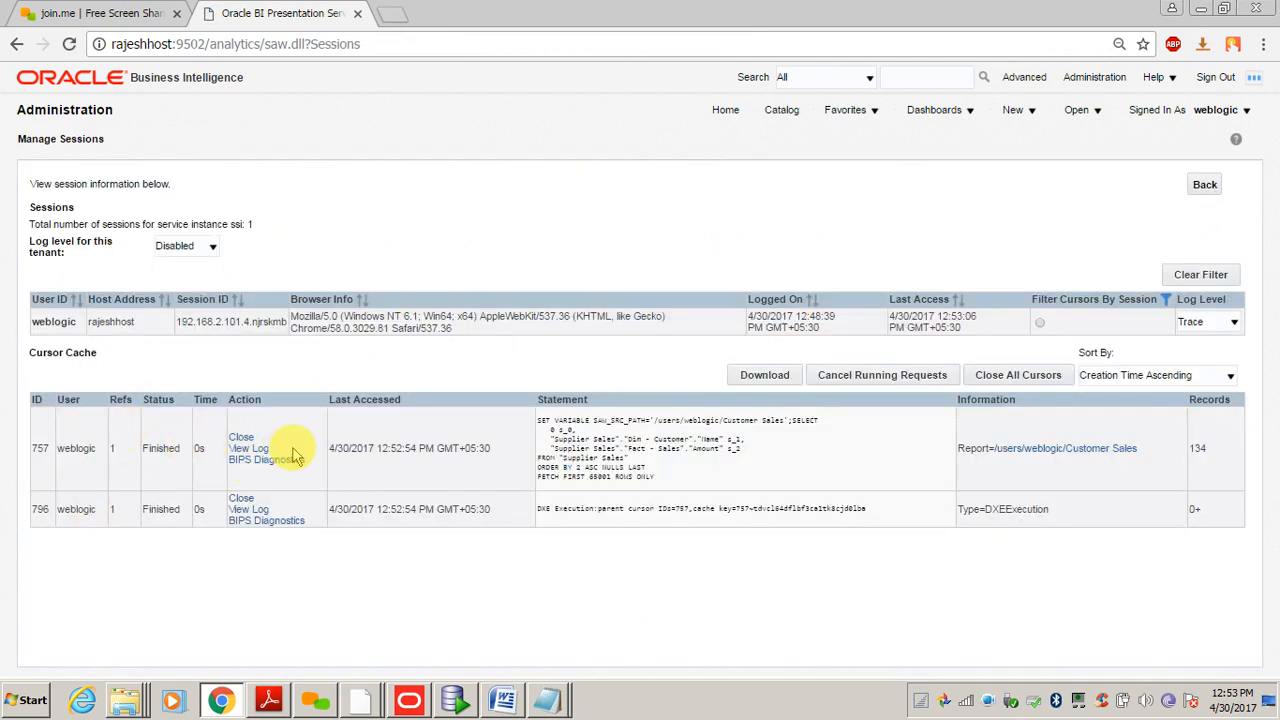
left_click_drag(29, 443, 1218, 472)
left_click(1218, 472)
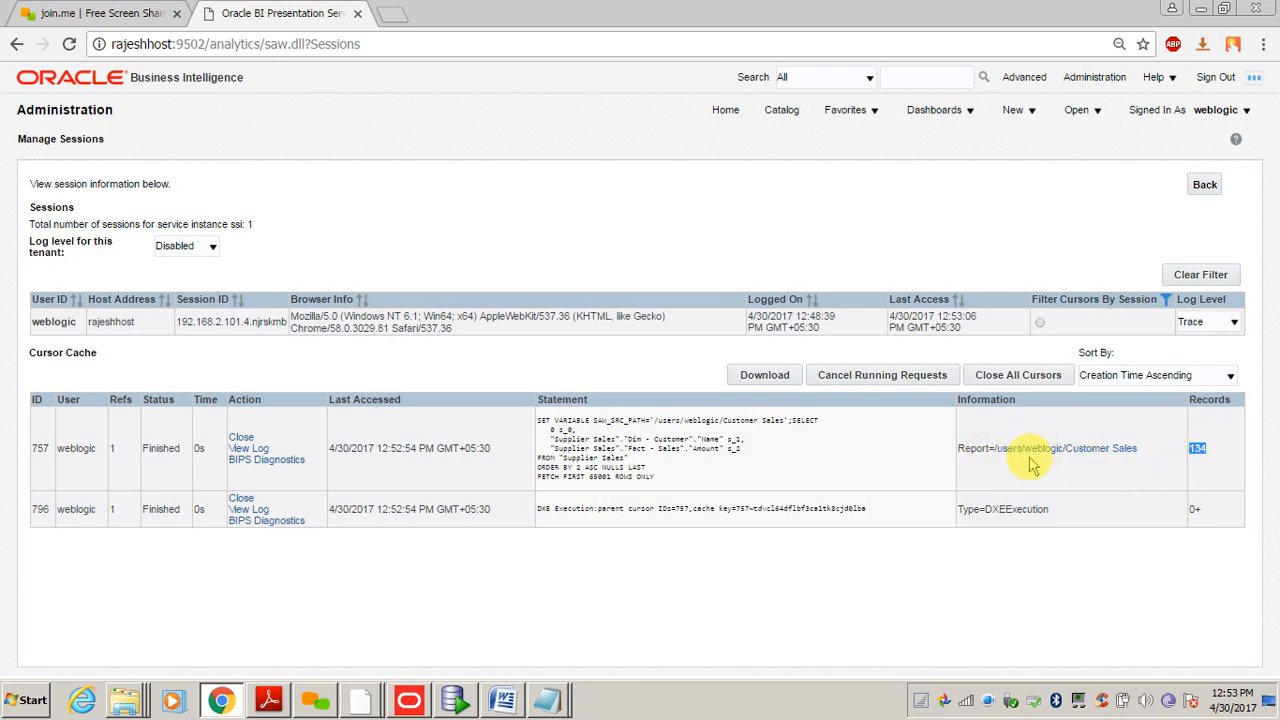
- Highlight parts of cursor 757's logical SQL: the Amount column and Supplier Sales FROM line
left_click_drag(657, 477, 537, 420)
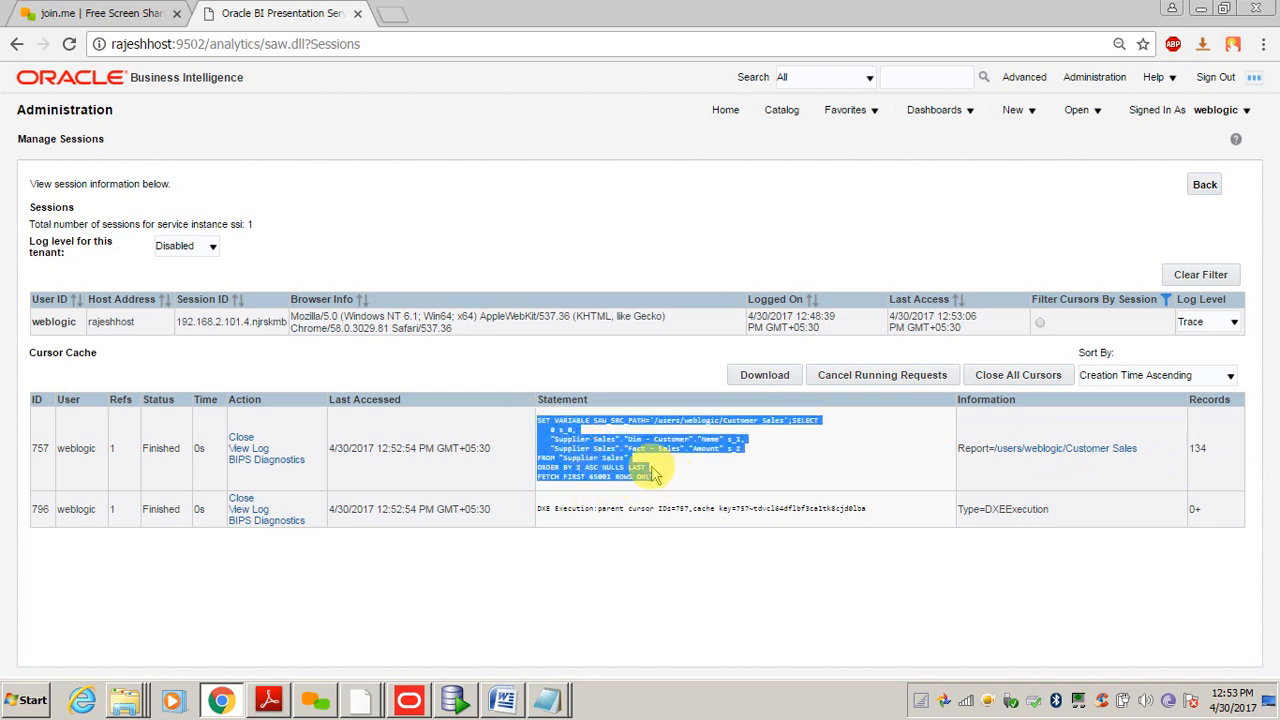
left_click(583, 441)
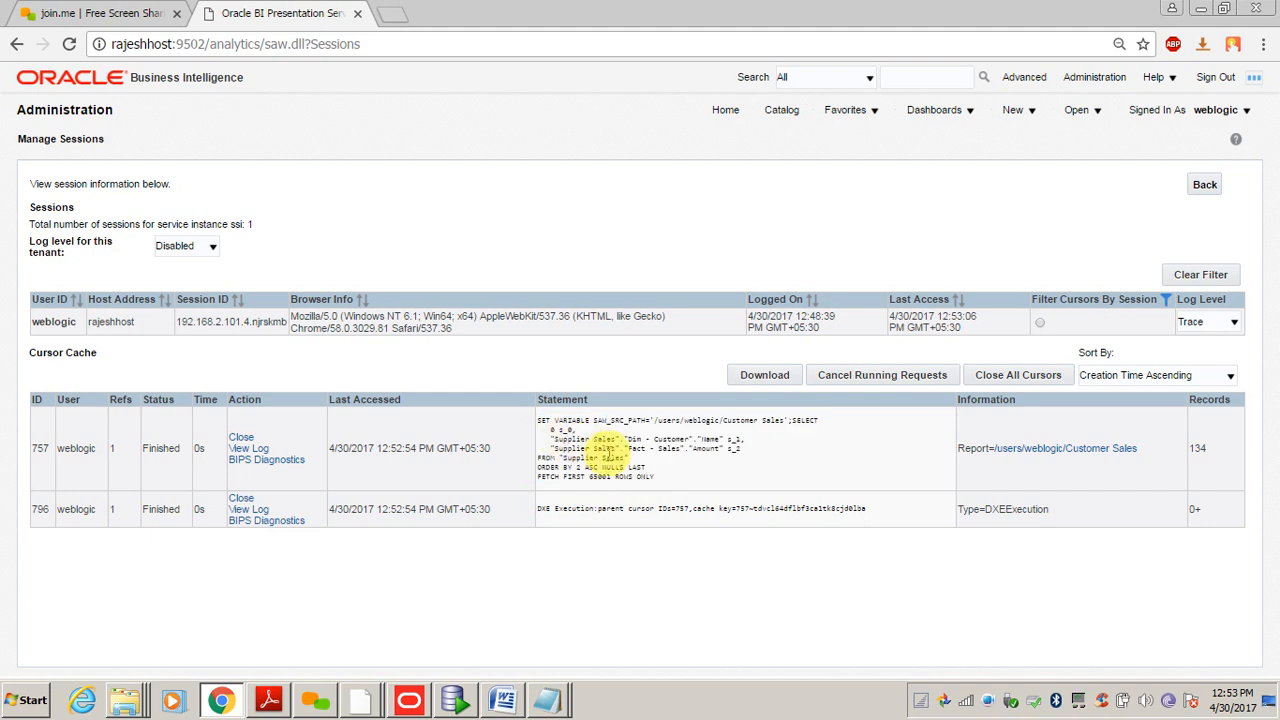
left_click_drag(657, 478, 533, 418)
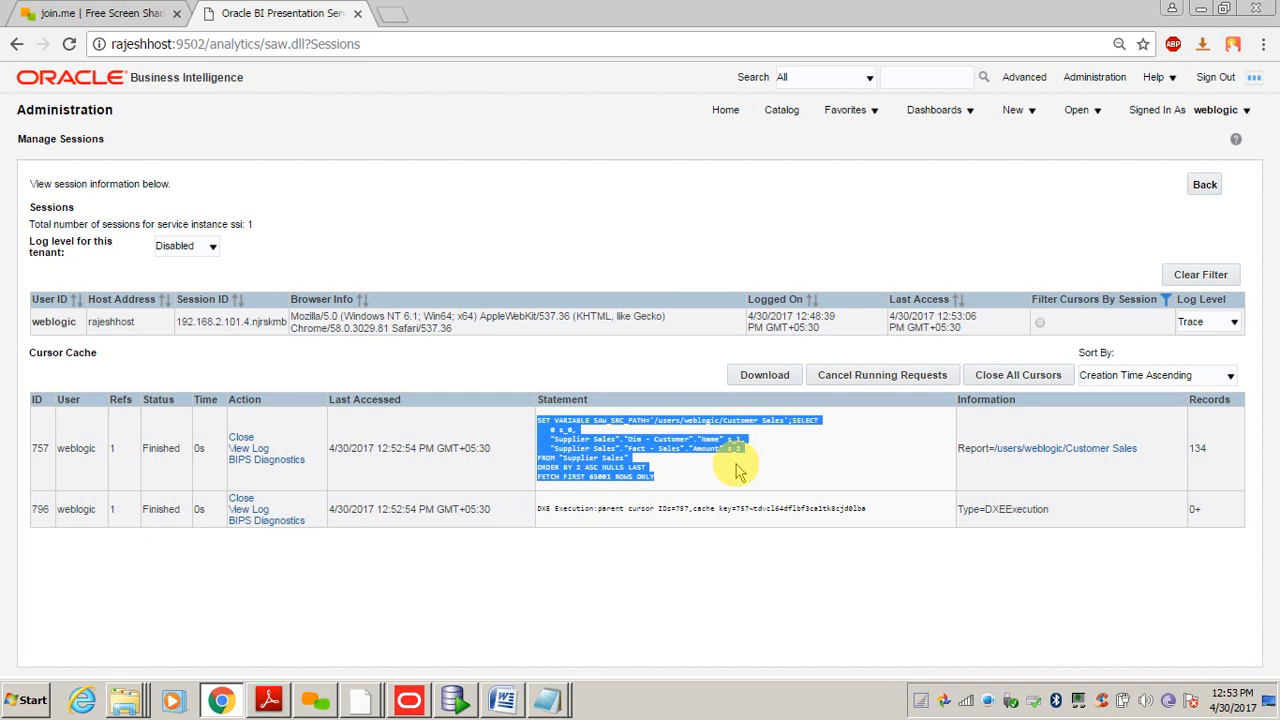
left_click(604, 540)
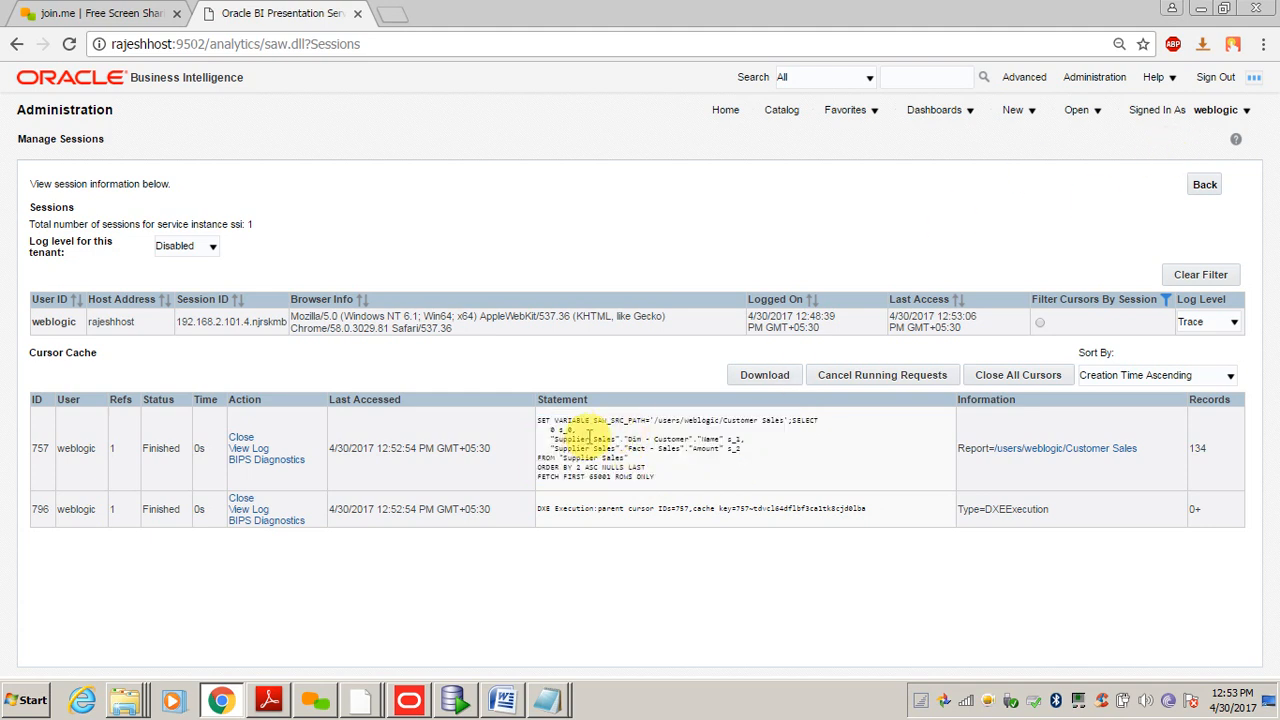
left_click_drag(553, 436, 718, 452)
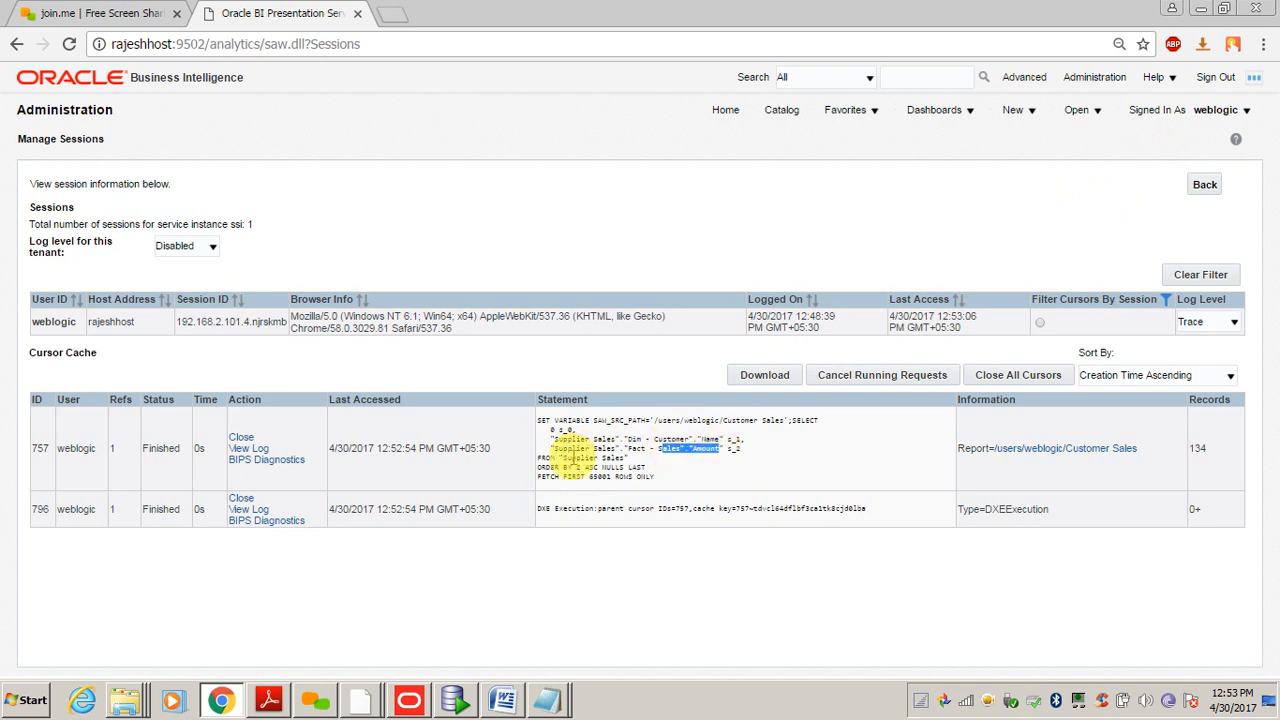
left_click_drag(572, 457, 612, 456)
left_click(612, 458)
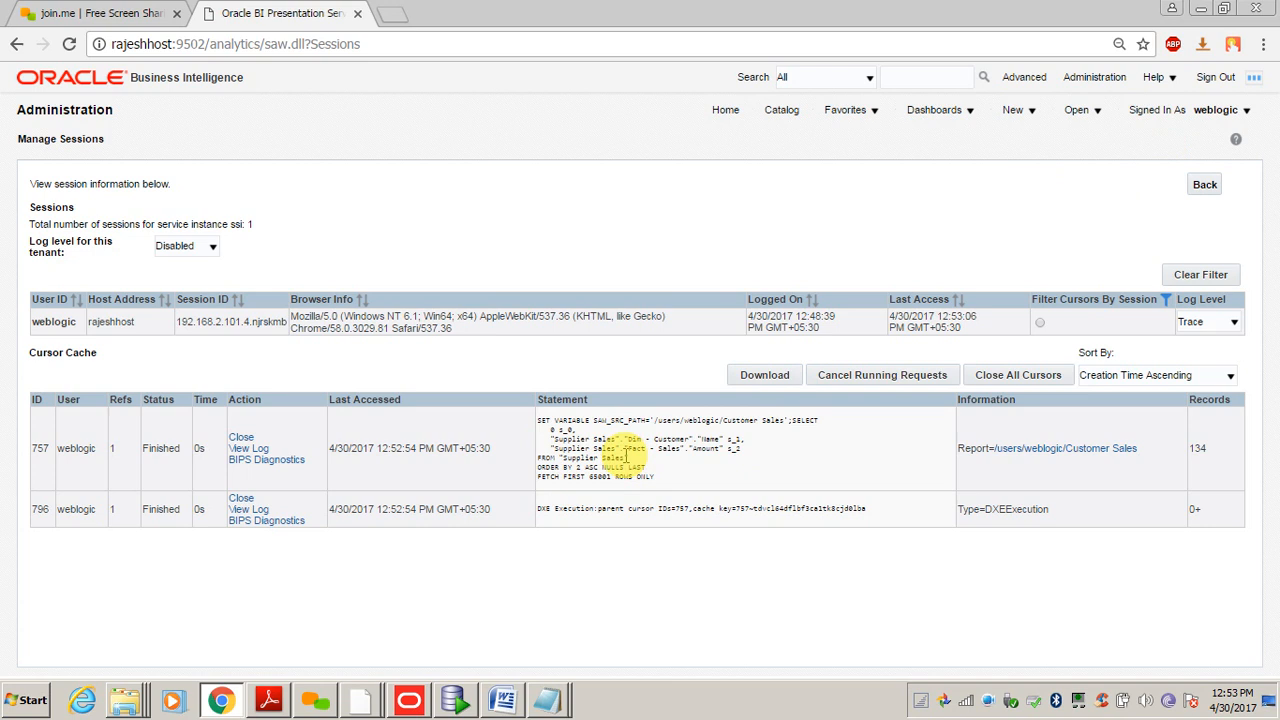
mouse_move(543, 424)
left_mouse_down()
mouse_move(657, 472)
mouse_move(537, 417)
left_mouse_up()
left_click(660, 482)
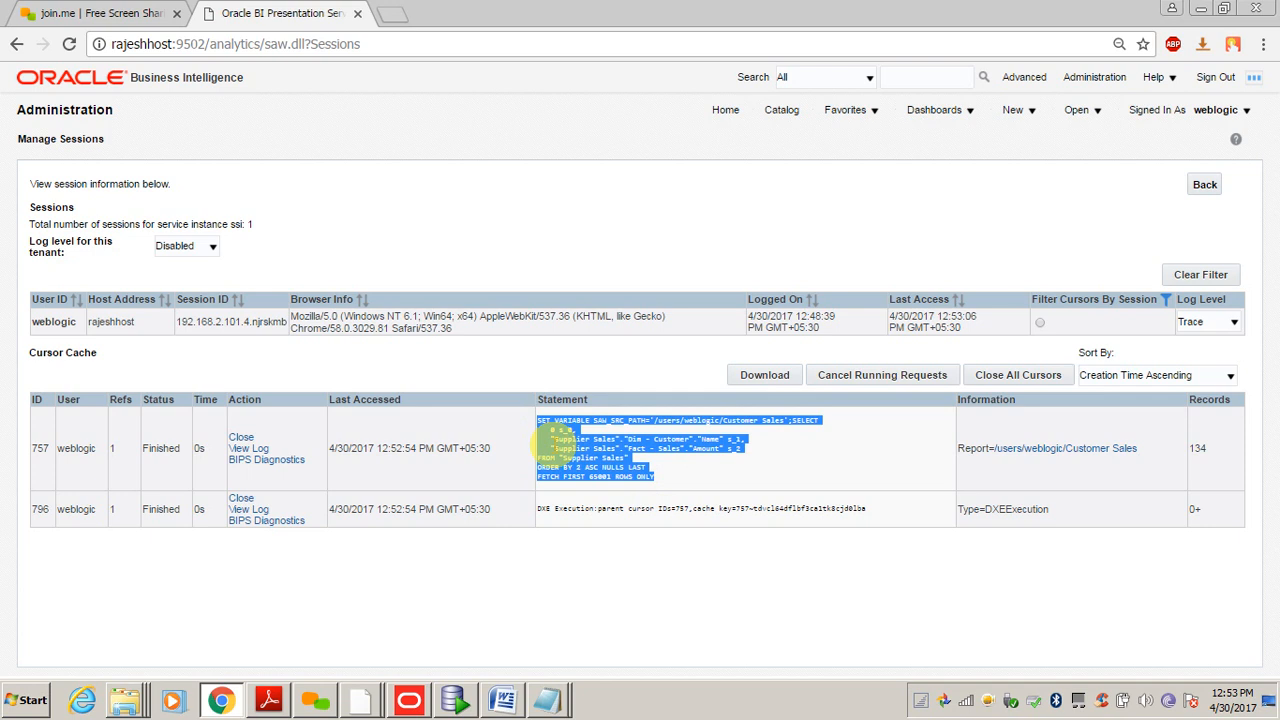
left_click(648, 477)
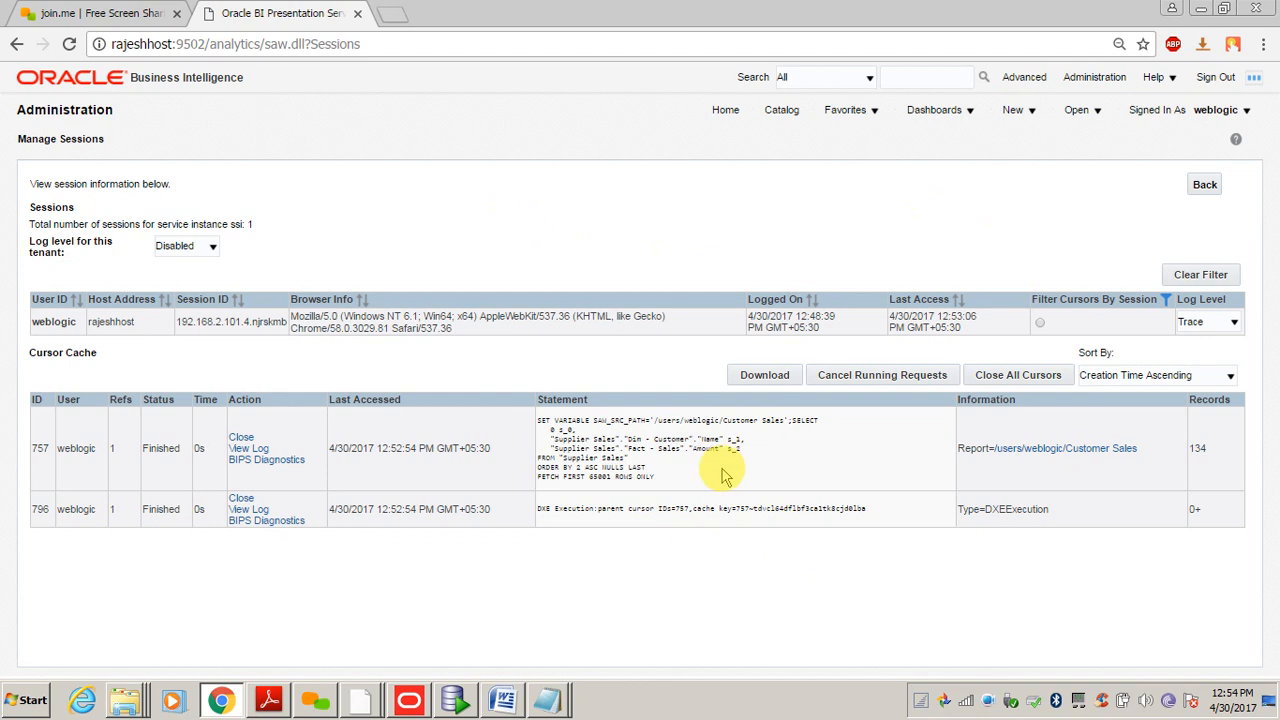
- Clear the stray selection and return to the OBIEE Home page
left_click_drag(960, 220, 779, 119)
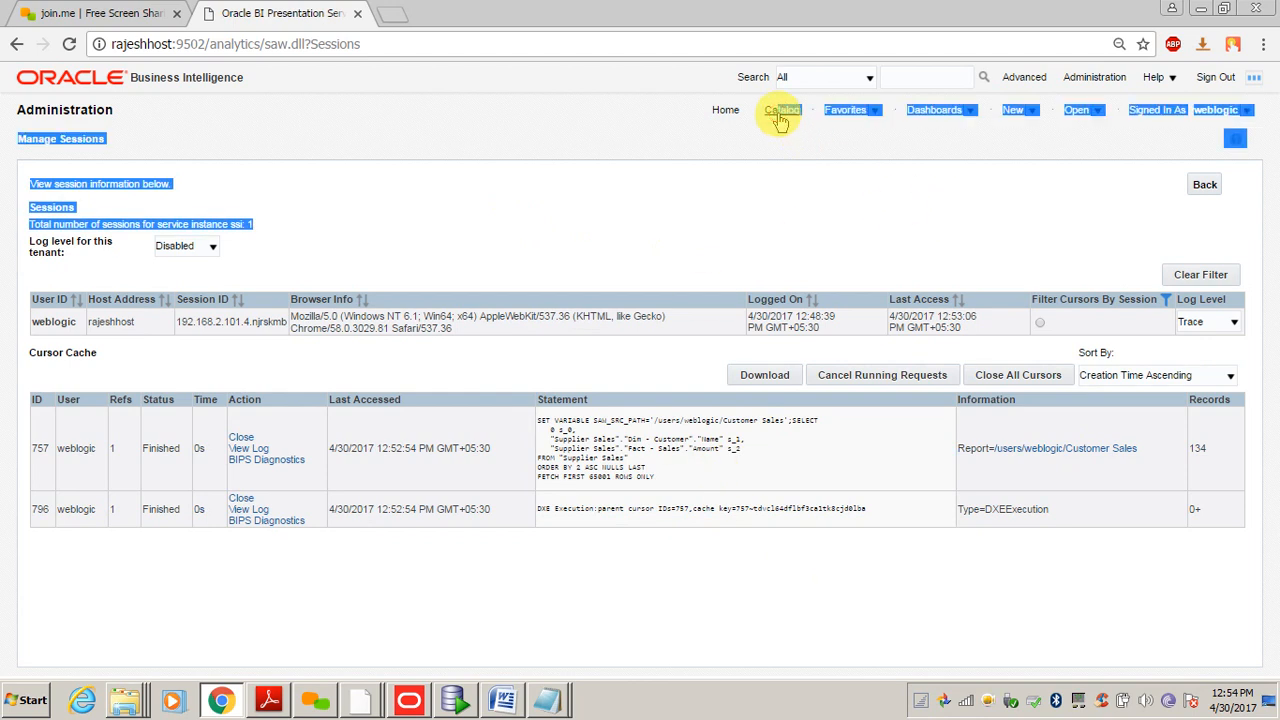
left_click(705, 264)
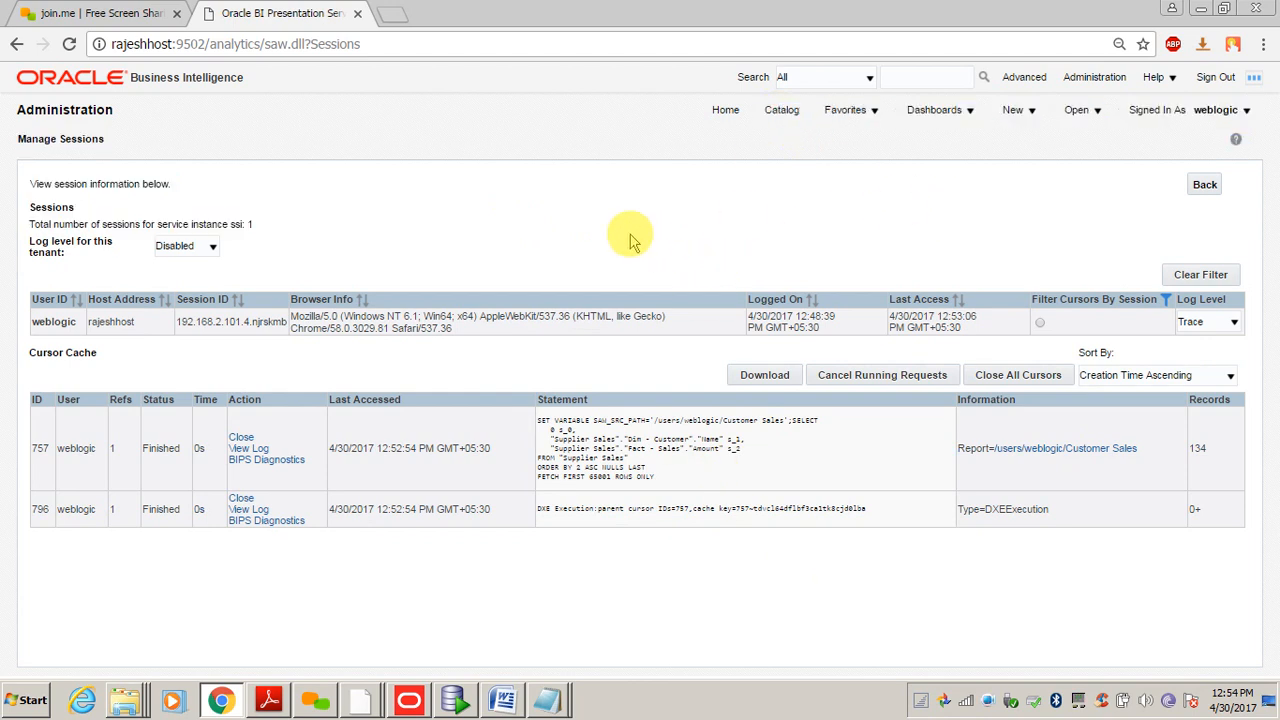
left_click(726, 110)
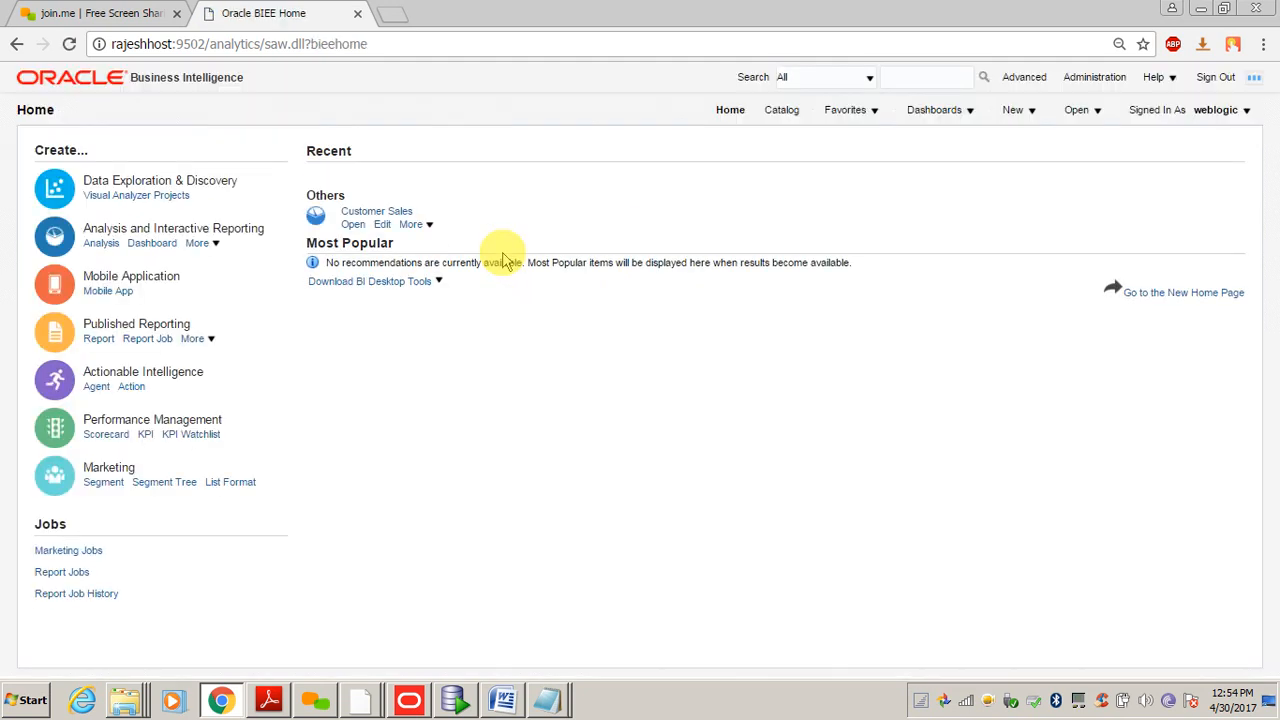
- Close the RPD notes window and switch to the Softwares (E:) Explorer window
left_click(548, 700)
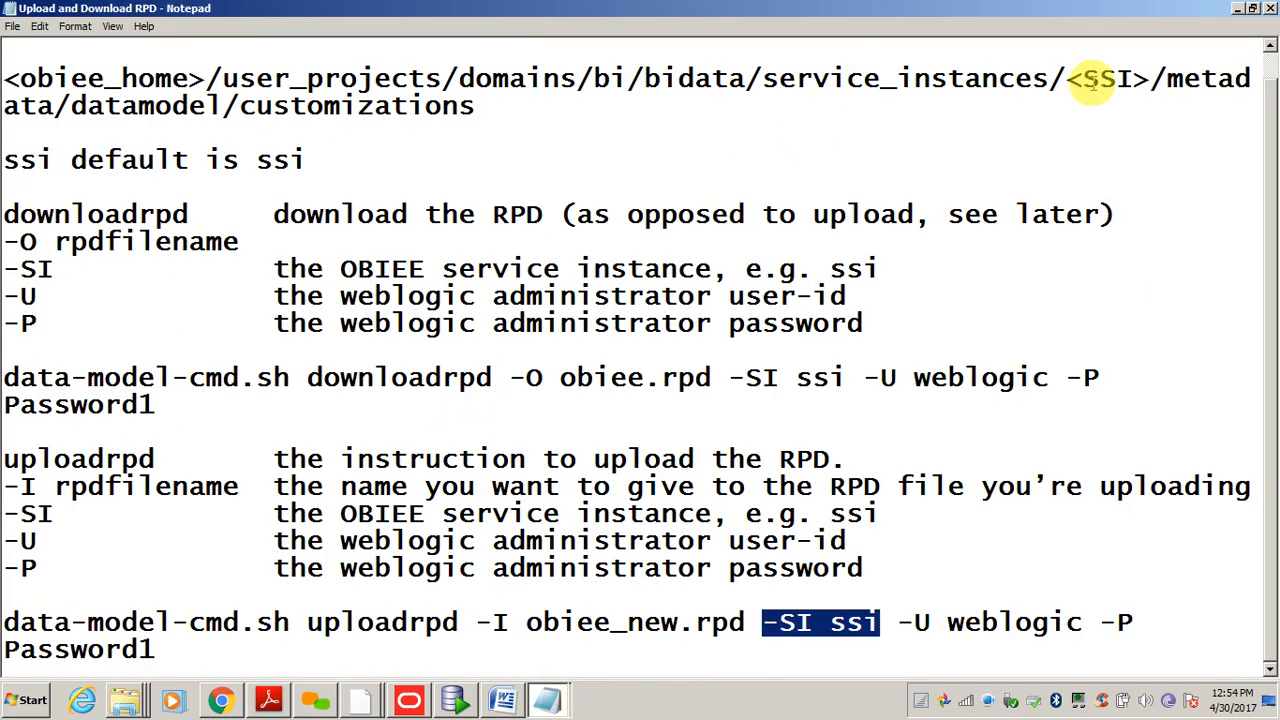
left_click(1271, 8)
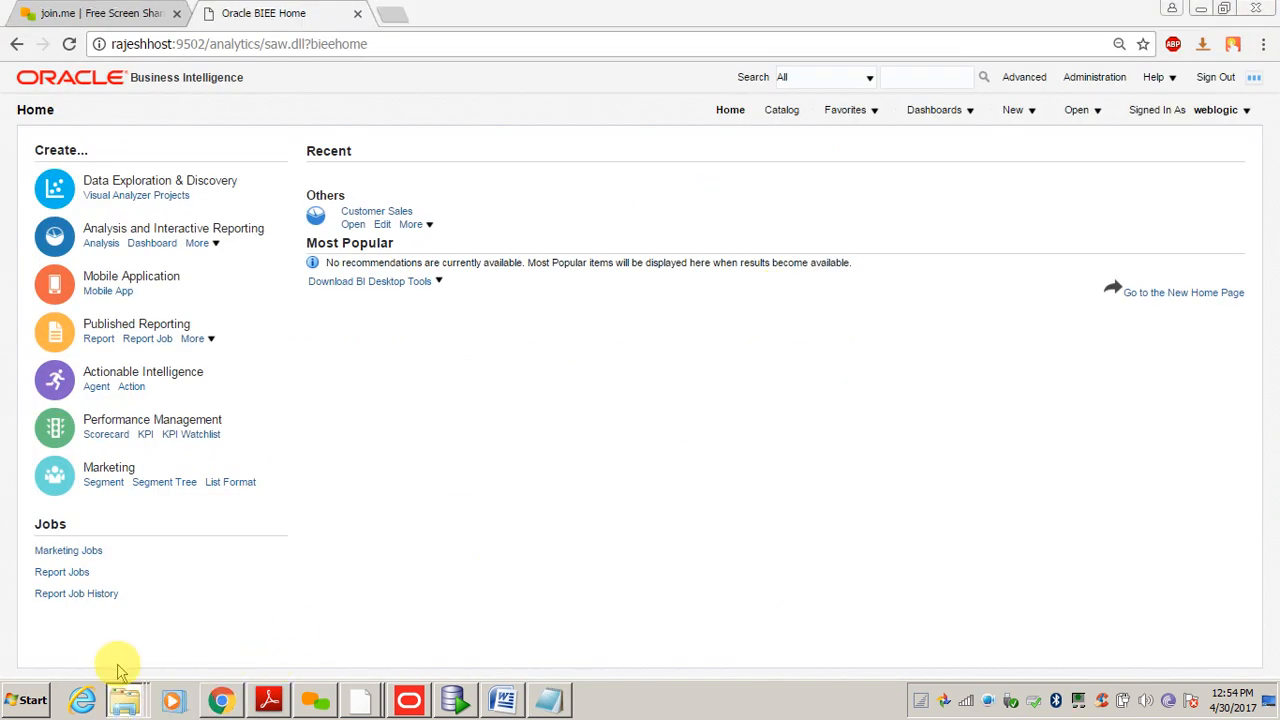
left_click(105, 617)
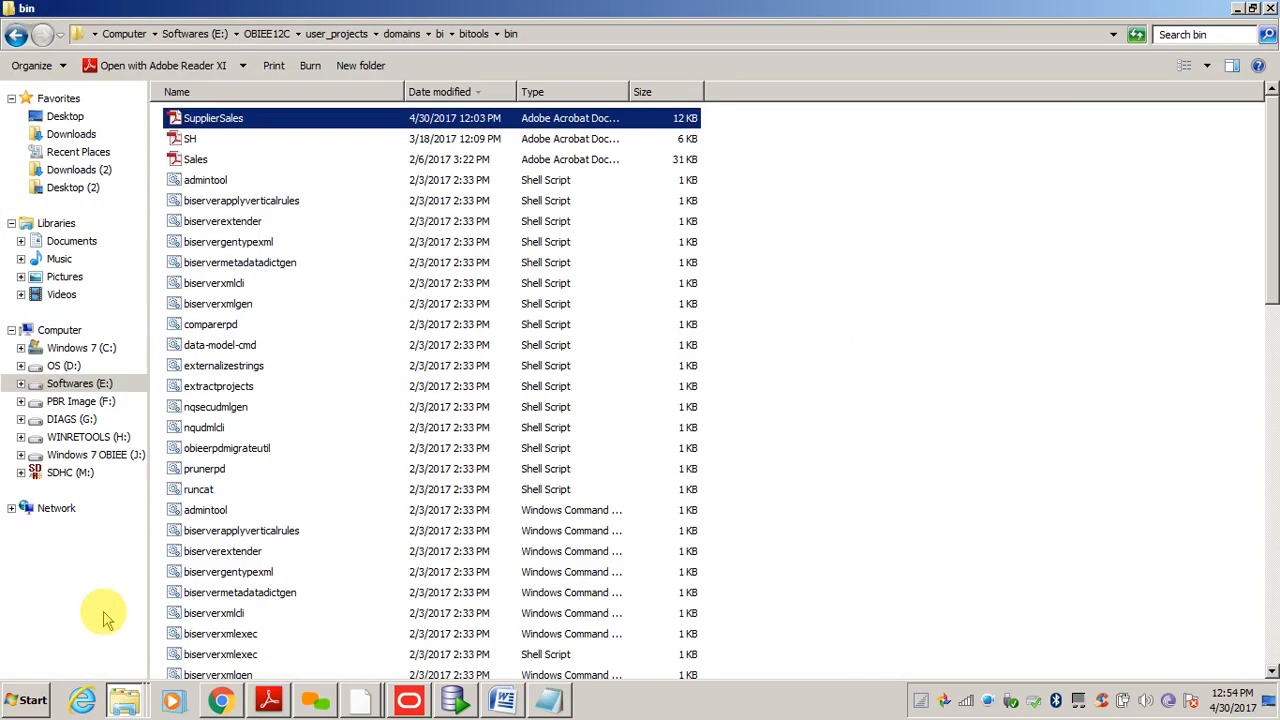
left_click(127, 703)
left_click(117, 672)
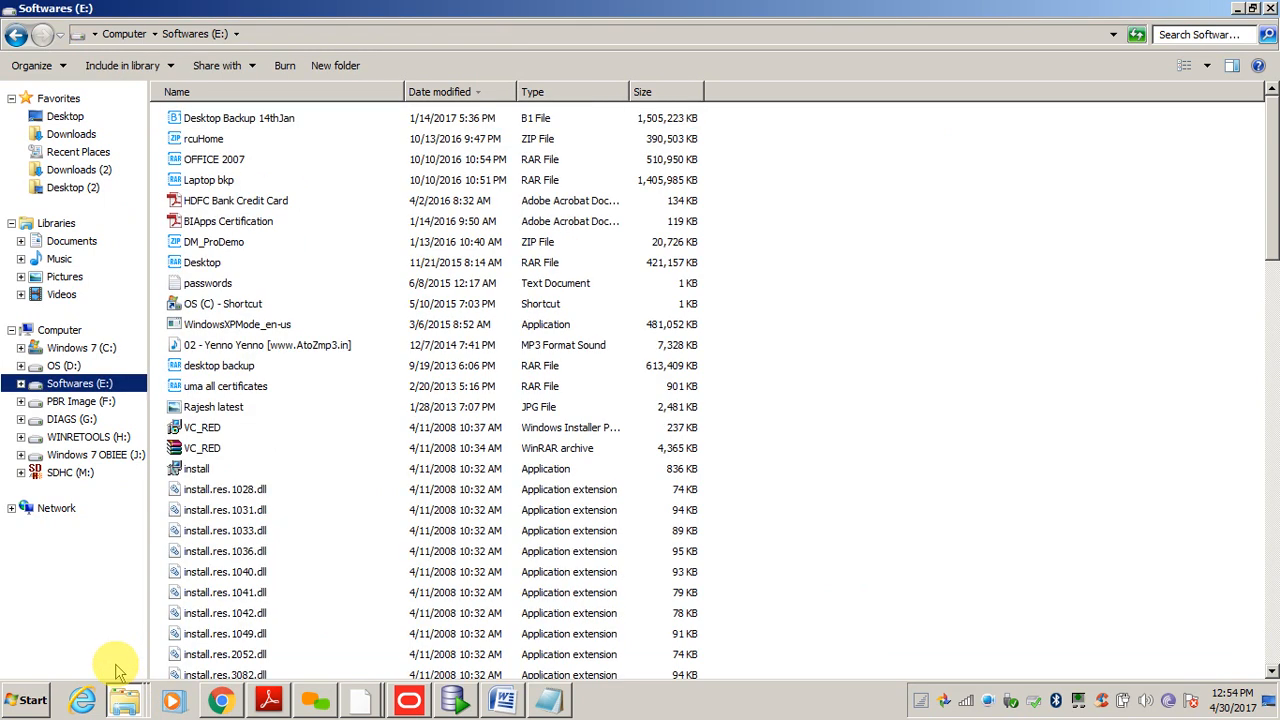
left_click(125, 702)
left_click(118, 648)
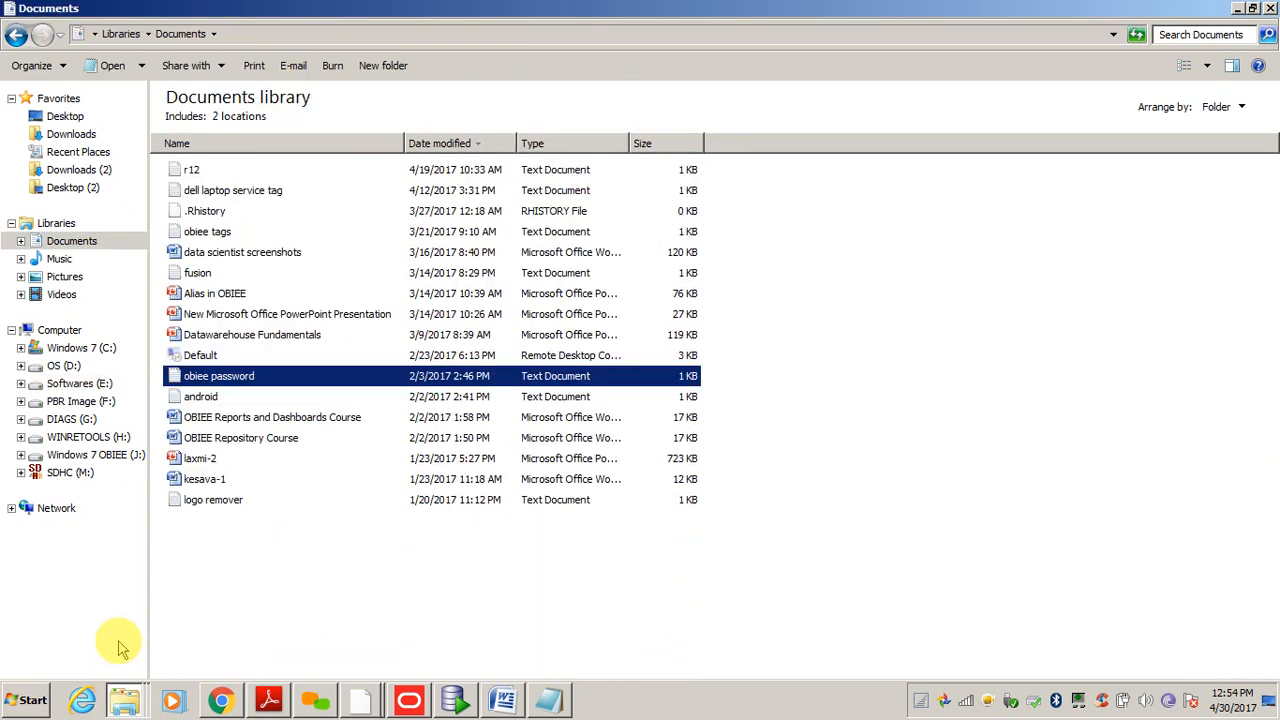
left_click(129, 697)
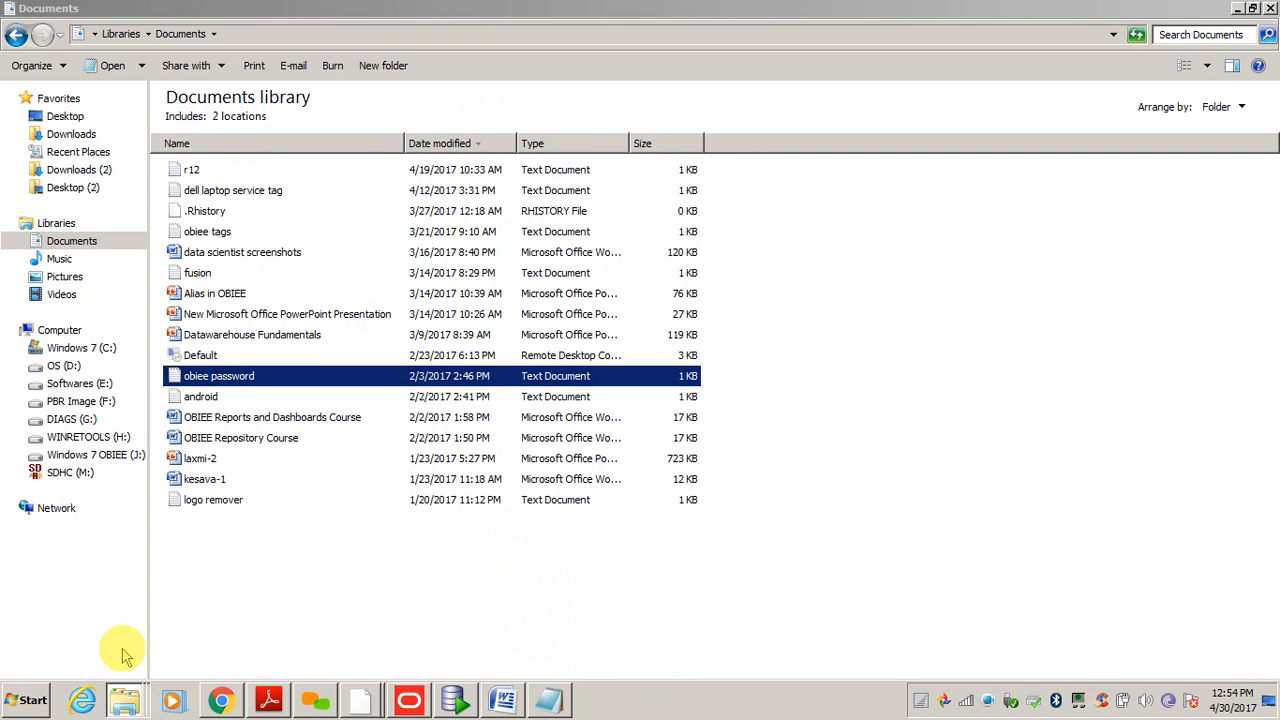
left_click(119, 659)
- Browse to the Desktop and open the OBIEETraining folder
left_click(62, 117)
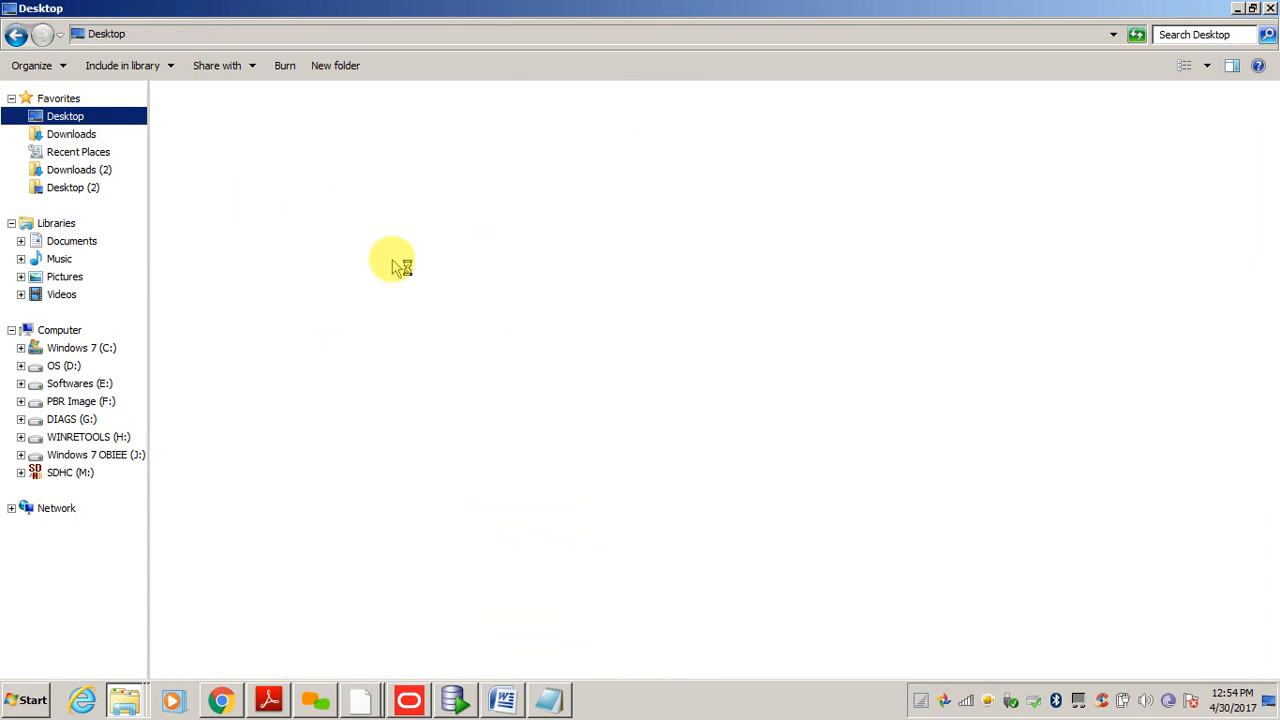
left_click(248, 155)
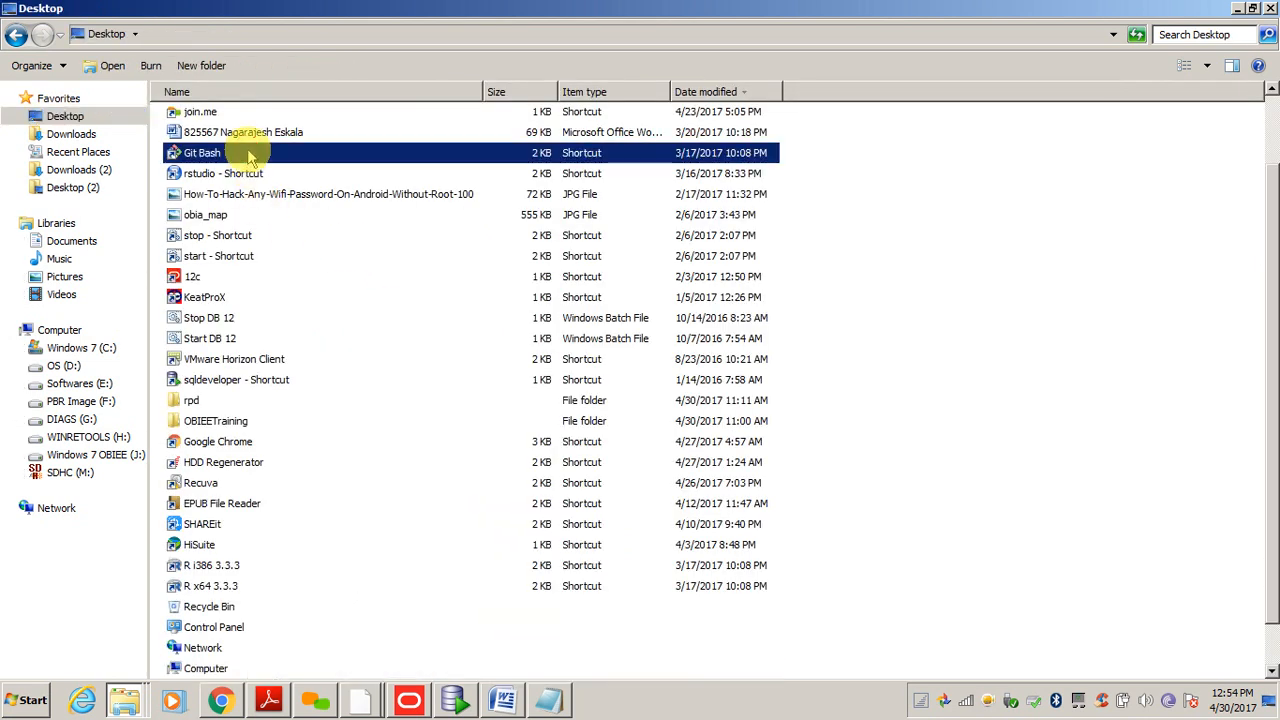
key("Down")
key("Down")
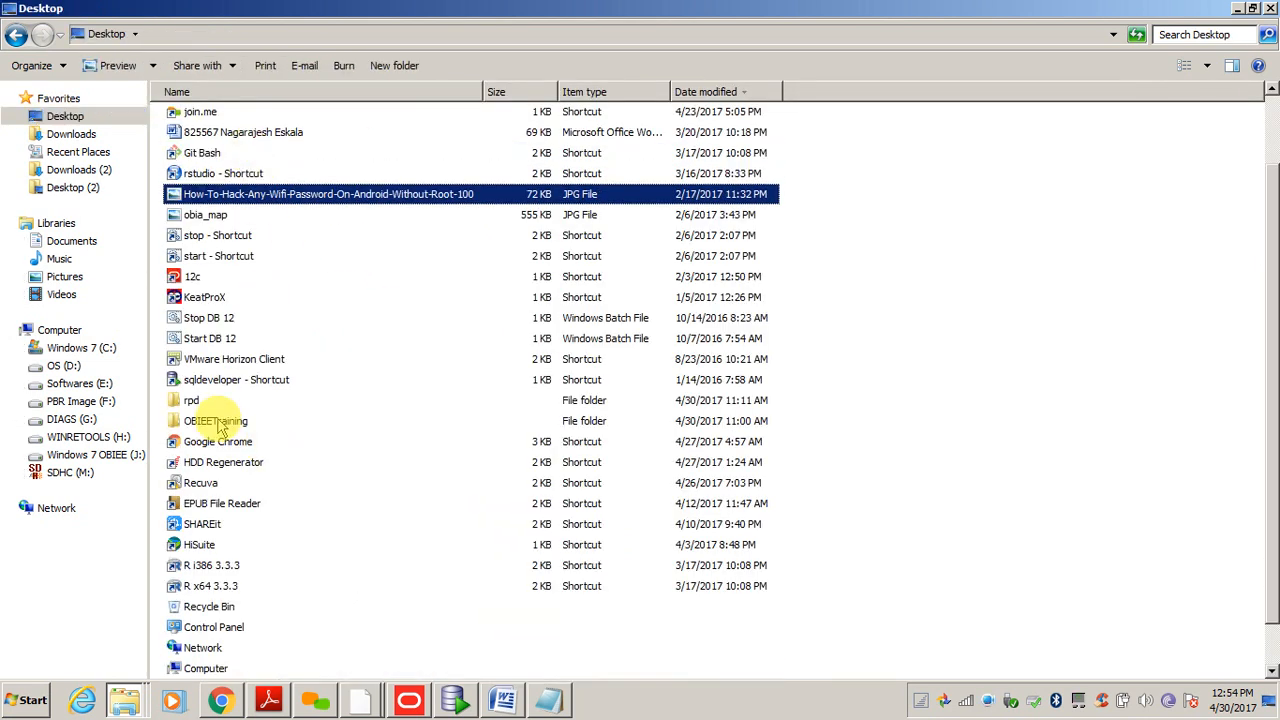
double_click(218, 421)
key("Down")
key("Down")
key("Down")
key("Down")
key("Down")
key("Down")
key("Down")
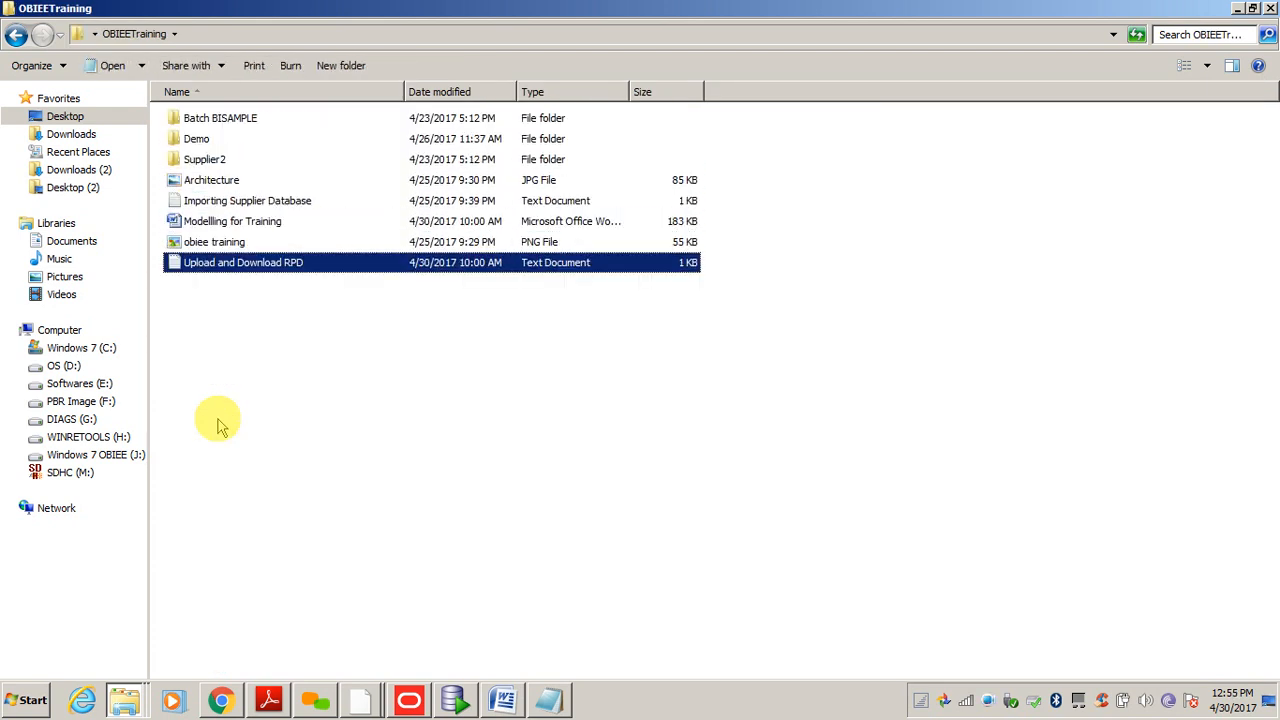
- Select the Upload and Download RPD file in OBIEETraining
left_click(310, 702)
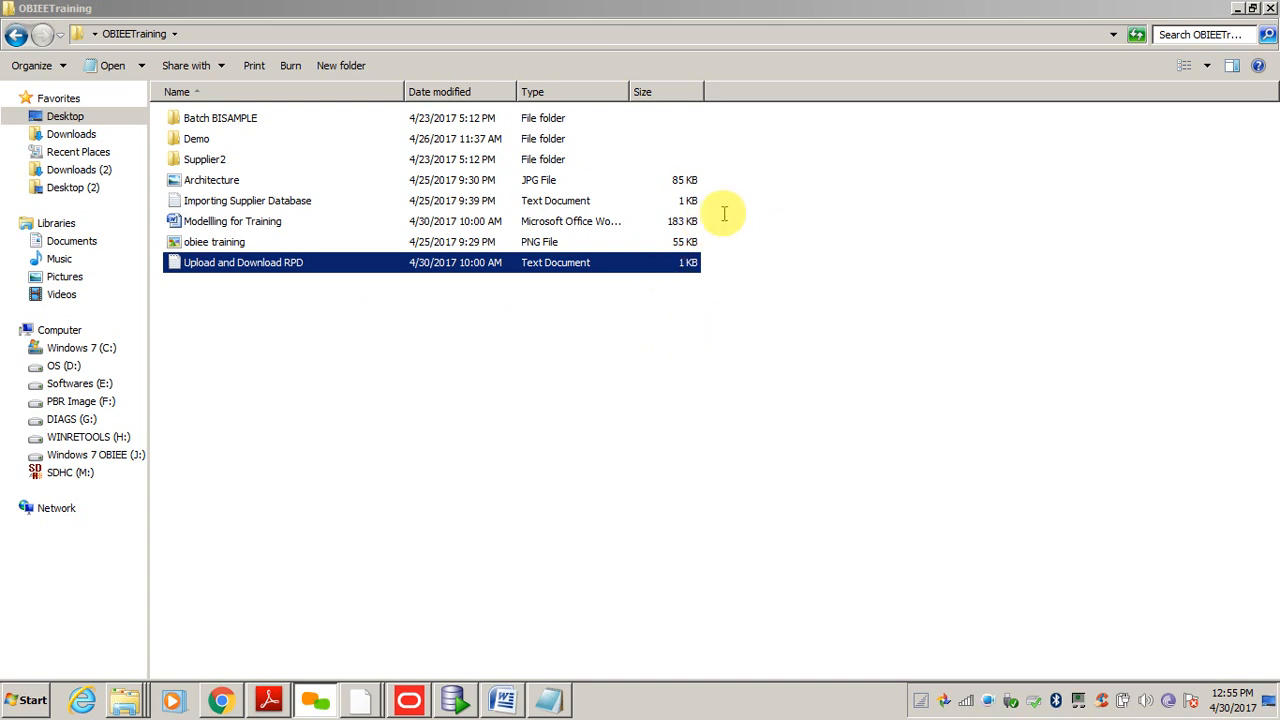
left_click(781, 55)
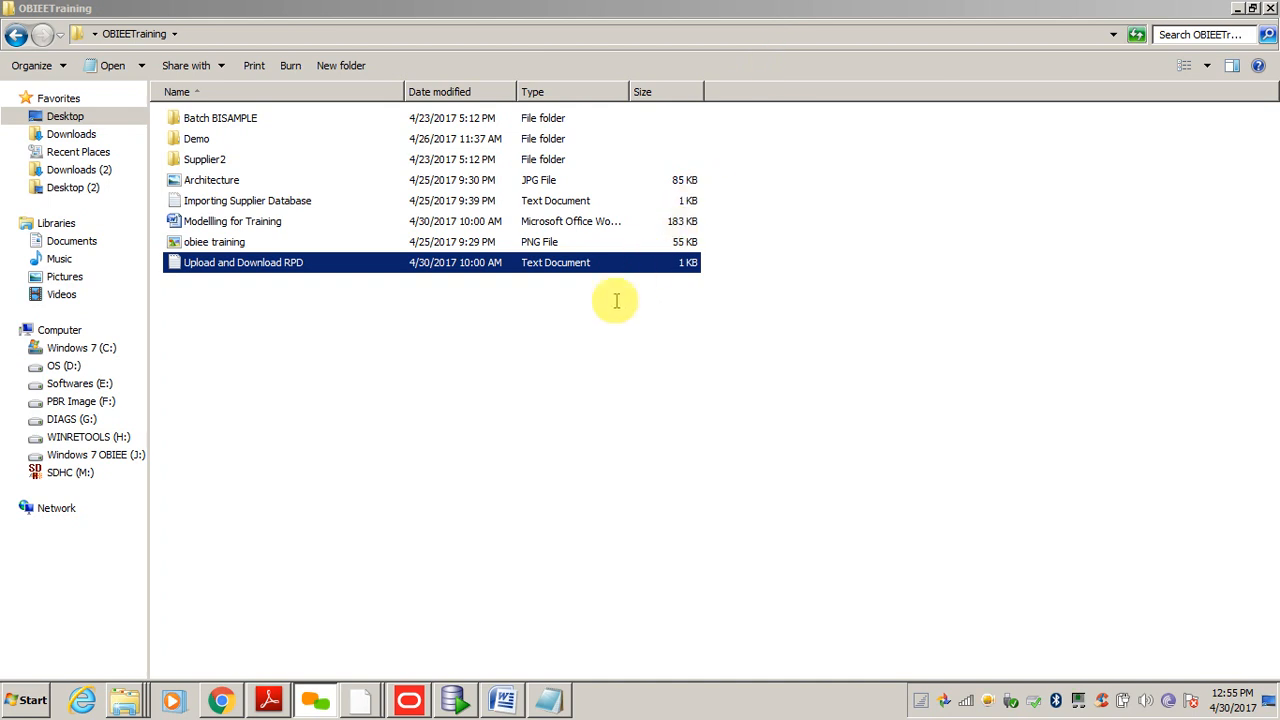
left_click_drag(300, 263, 634, 322)
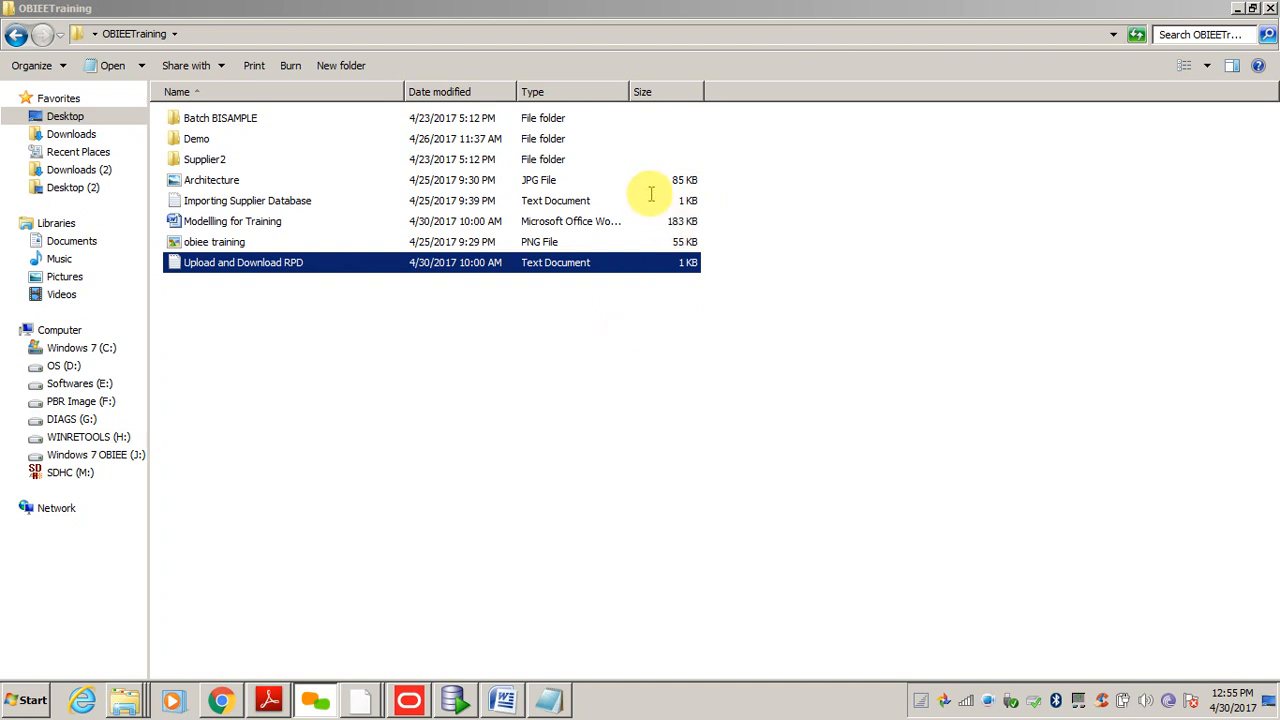
left_click(424, 354)
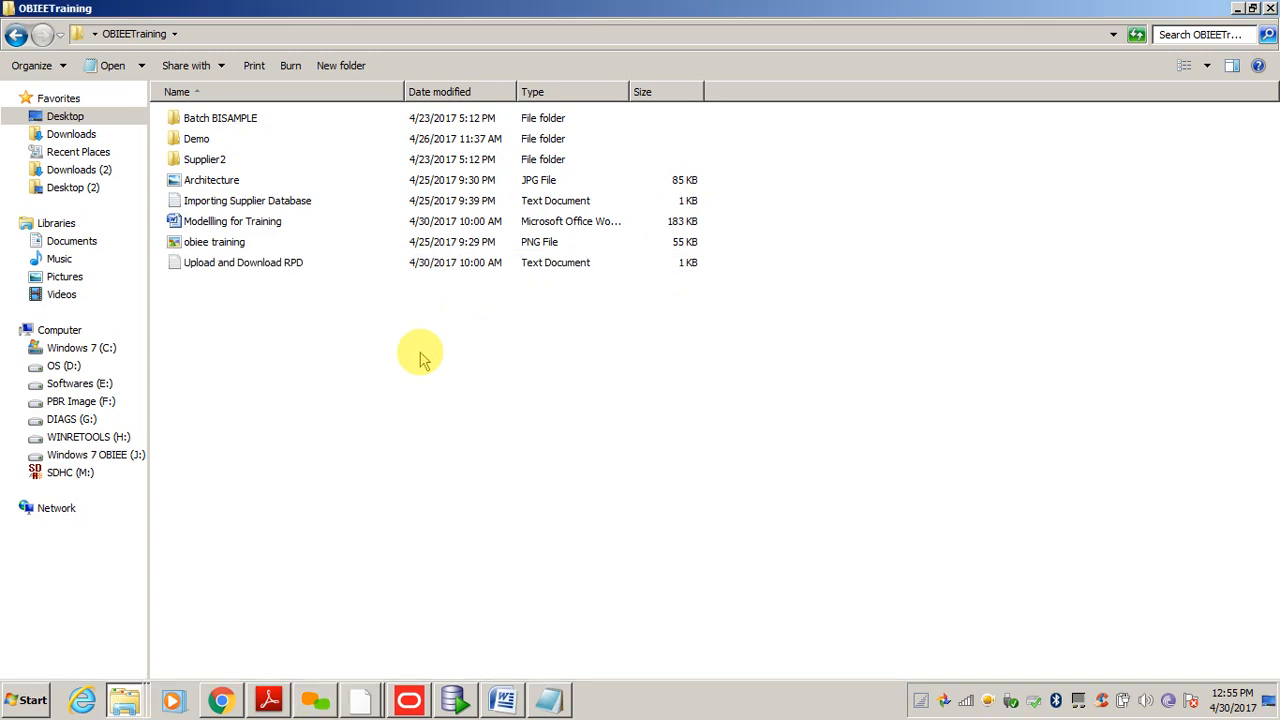
left_click(229, 265)
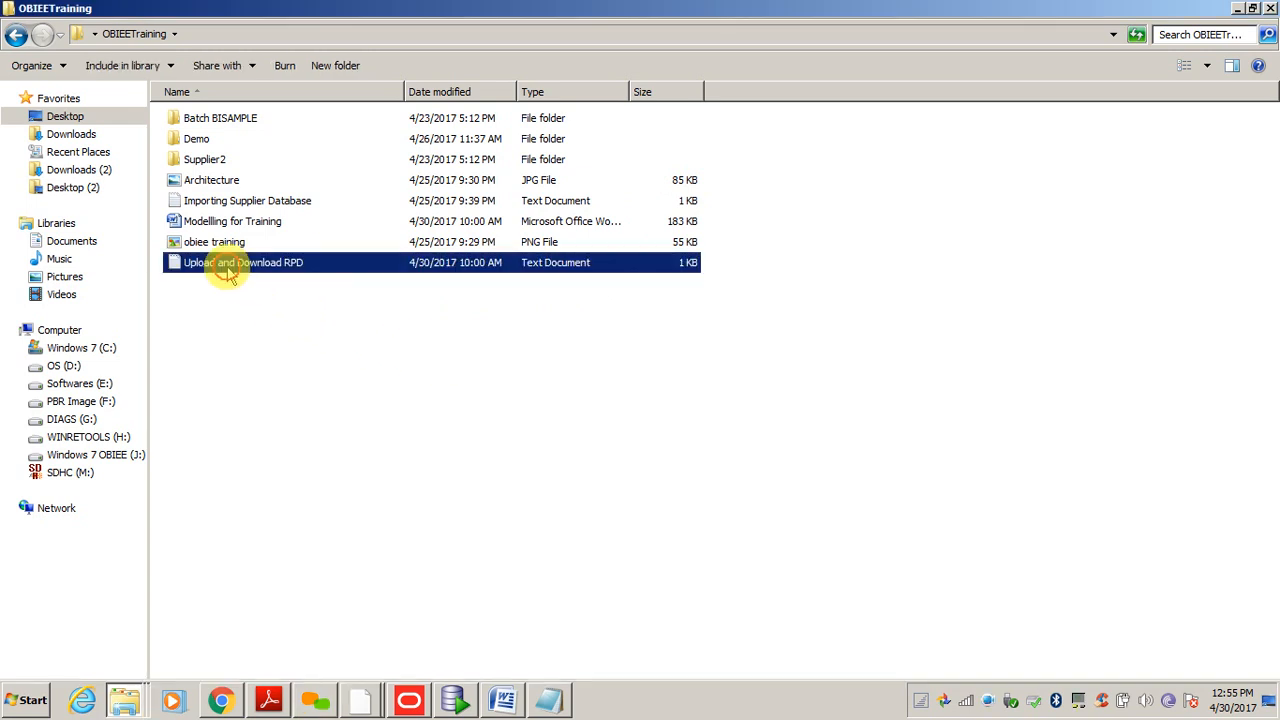
left_click(249, 352)
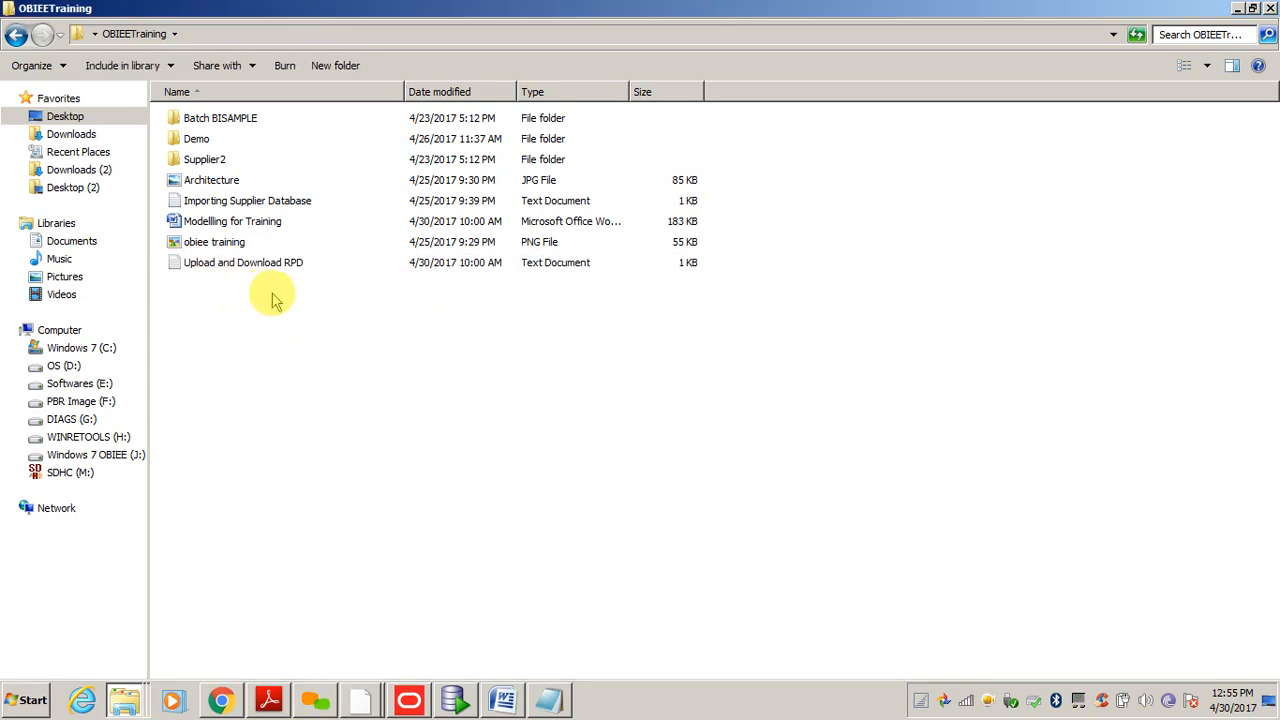
left_click(548, 700)
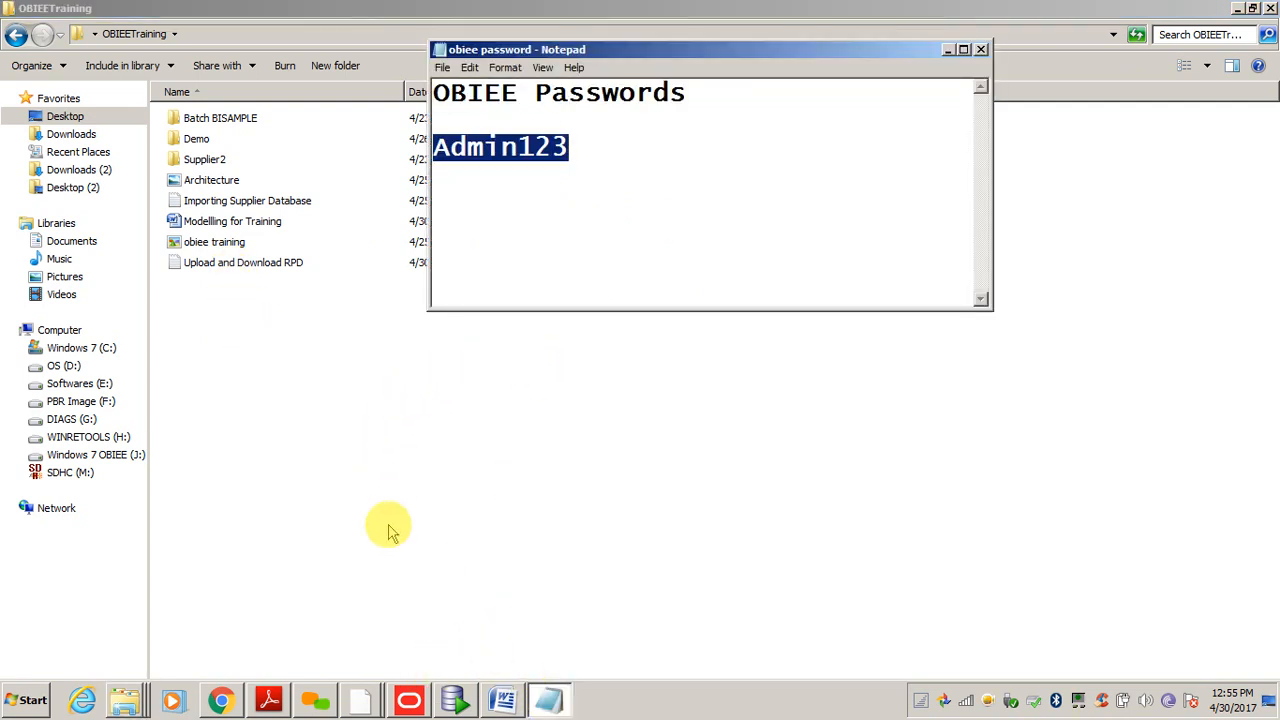
left_click(126, 704)
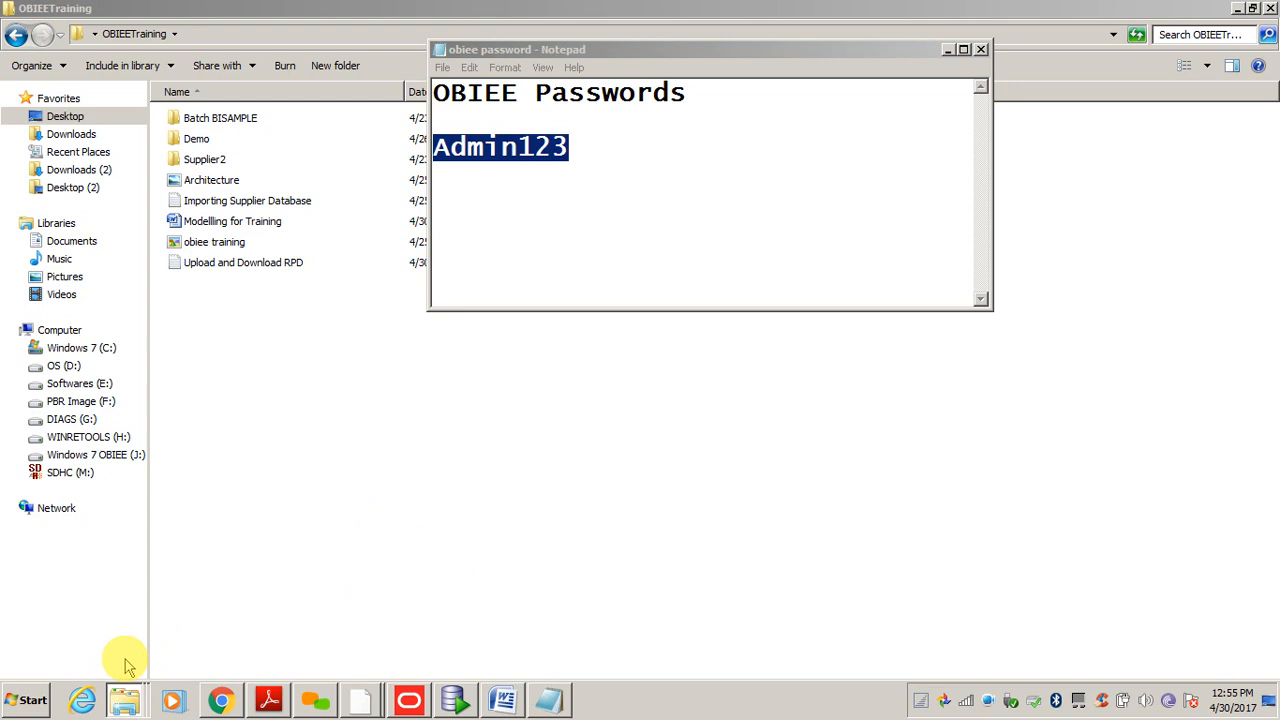
left_click(126, 704)
double_click(266, 265)
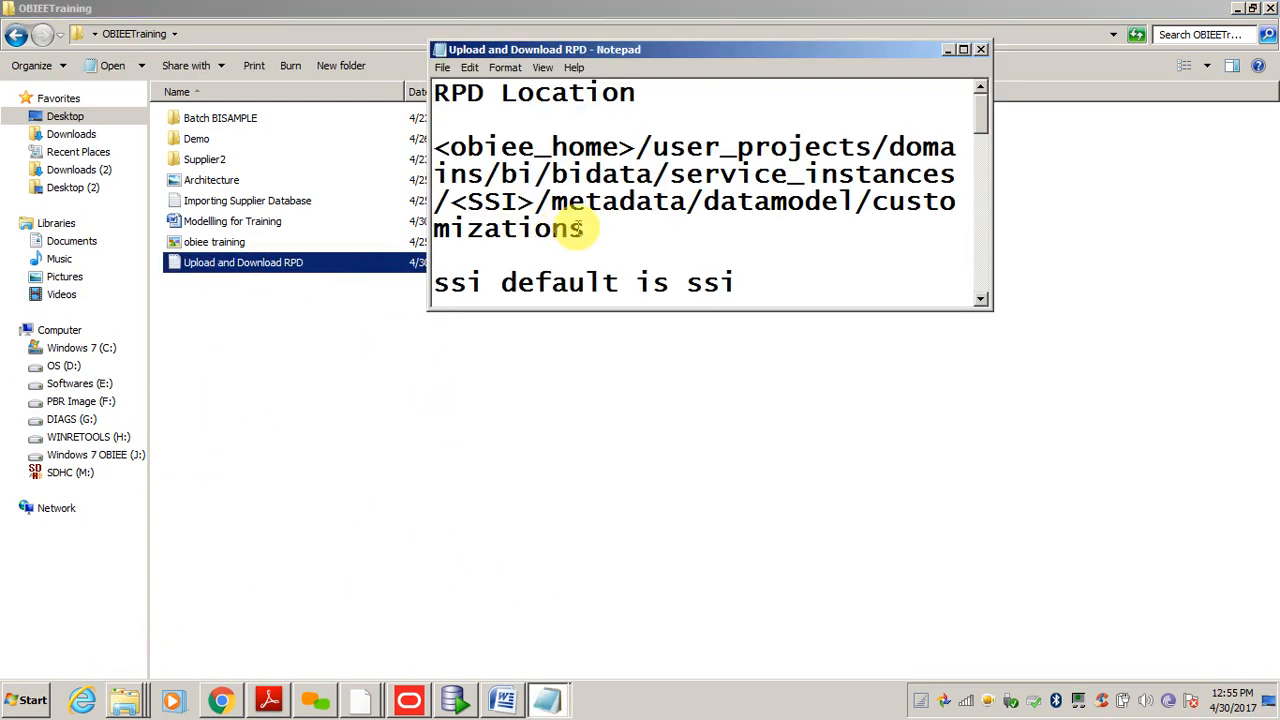
double_click(871, 51)
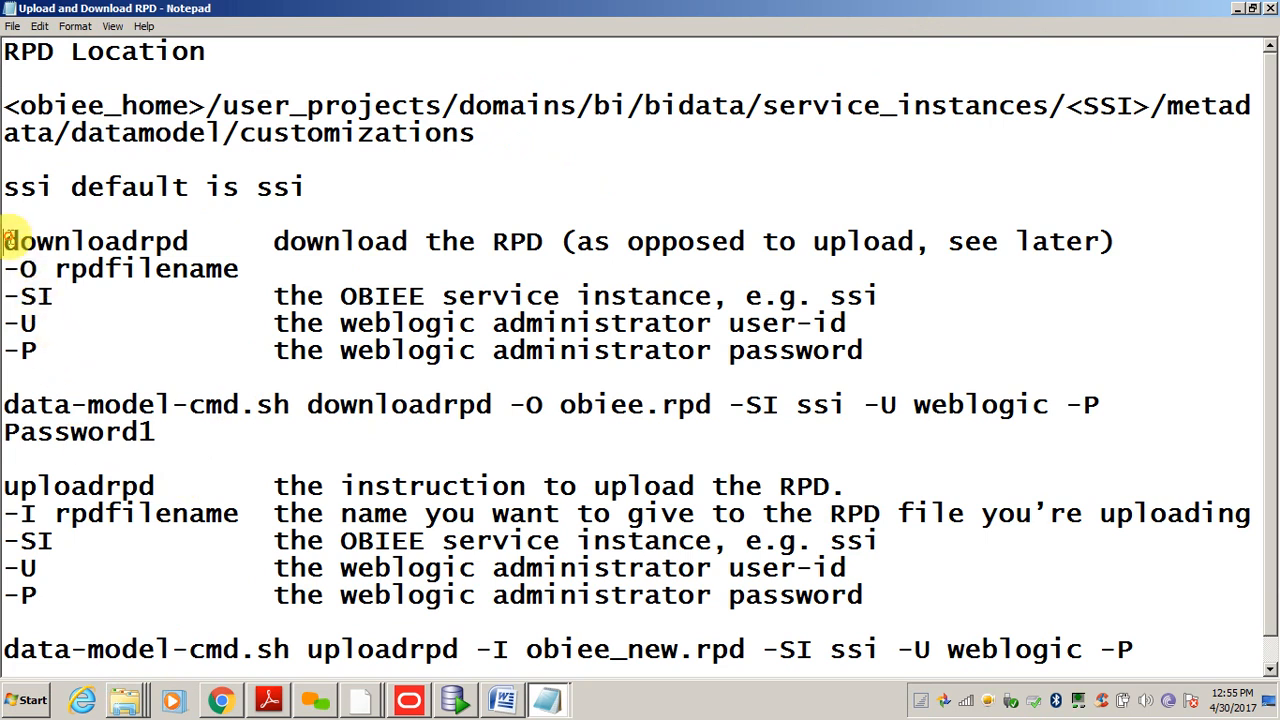
left_click_drag(4, 241, 89, 372)
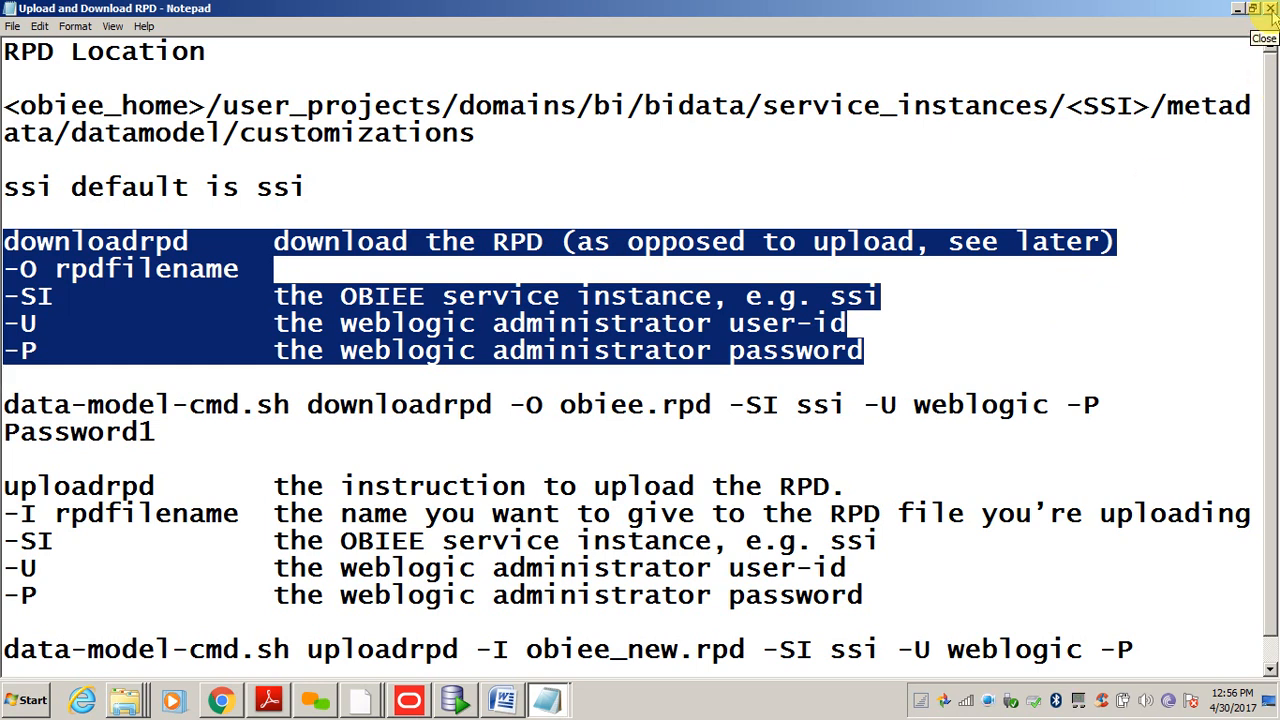
left_click(893, 302)
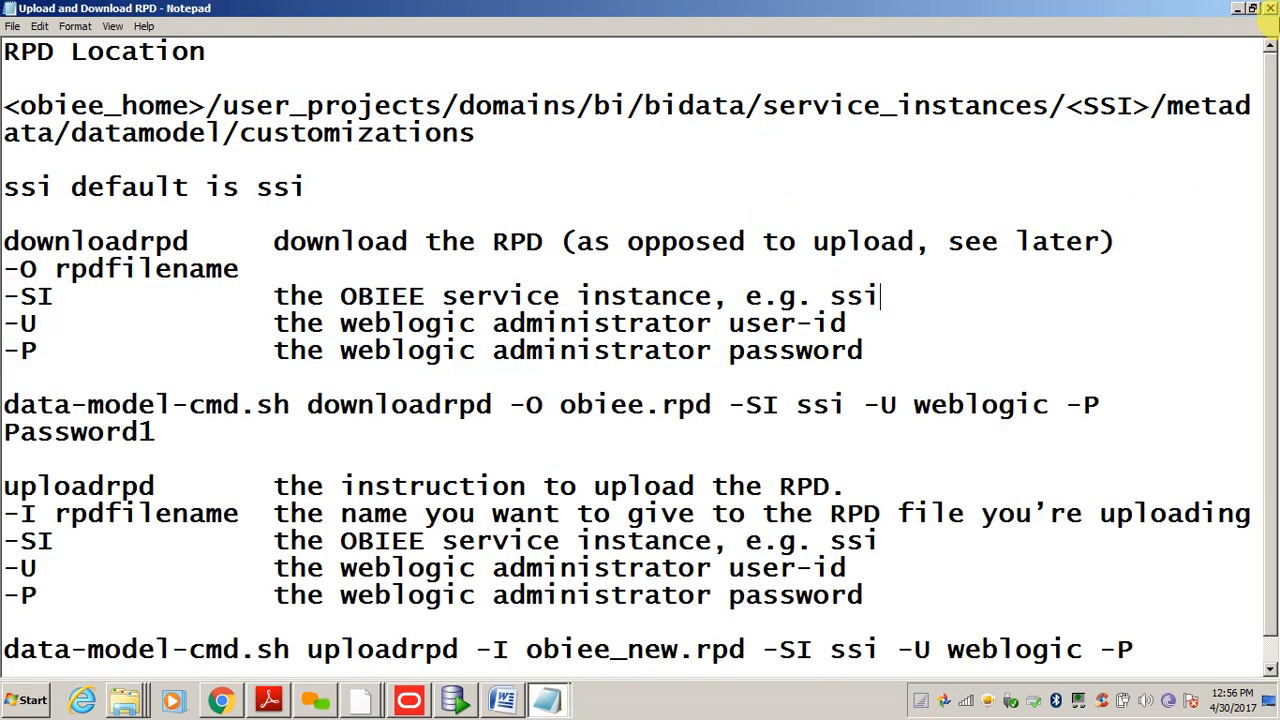
left_click(1270, 8)
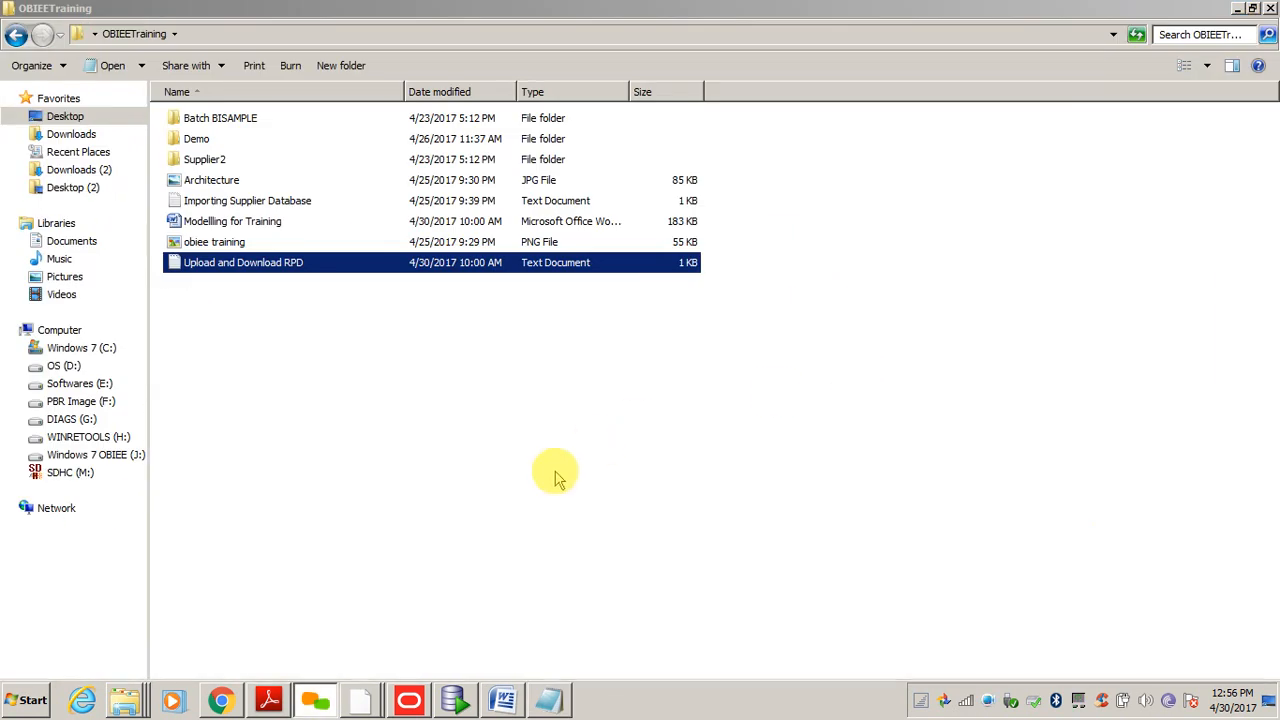